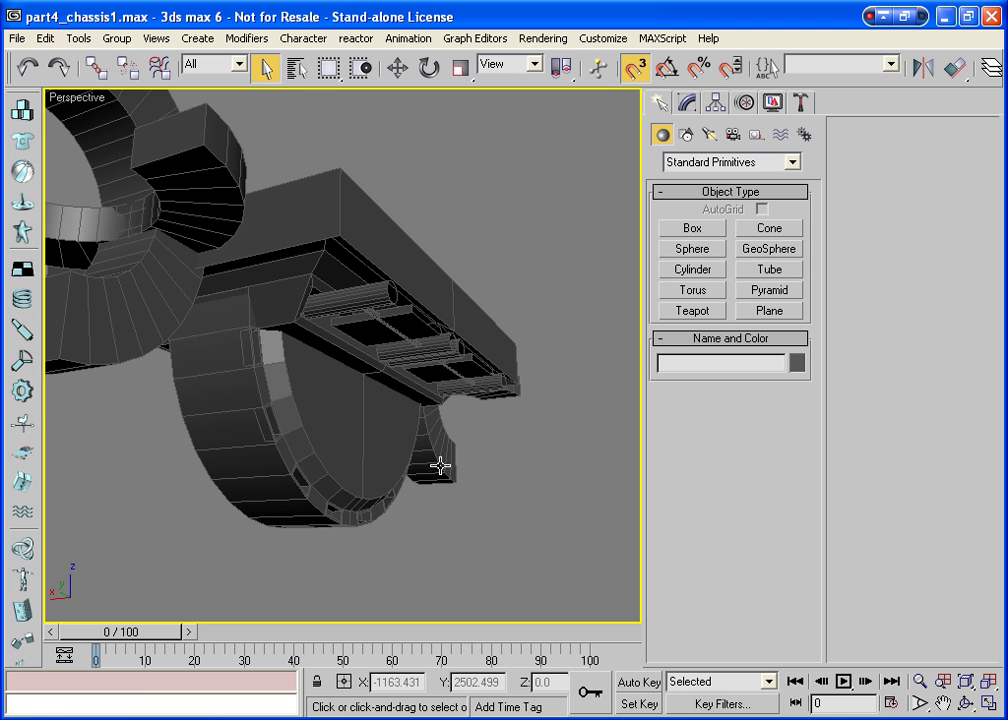
# Orbit under the chassis and show Box01's stack: Symmetry on X with Flip over Editable Poly
pyautogui.click(965, 703)
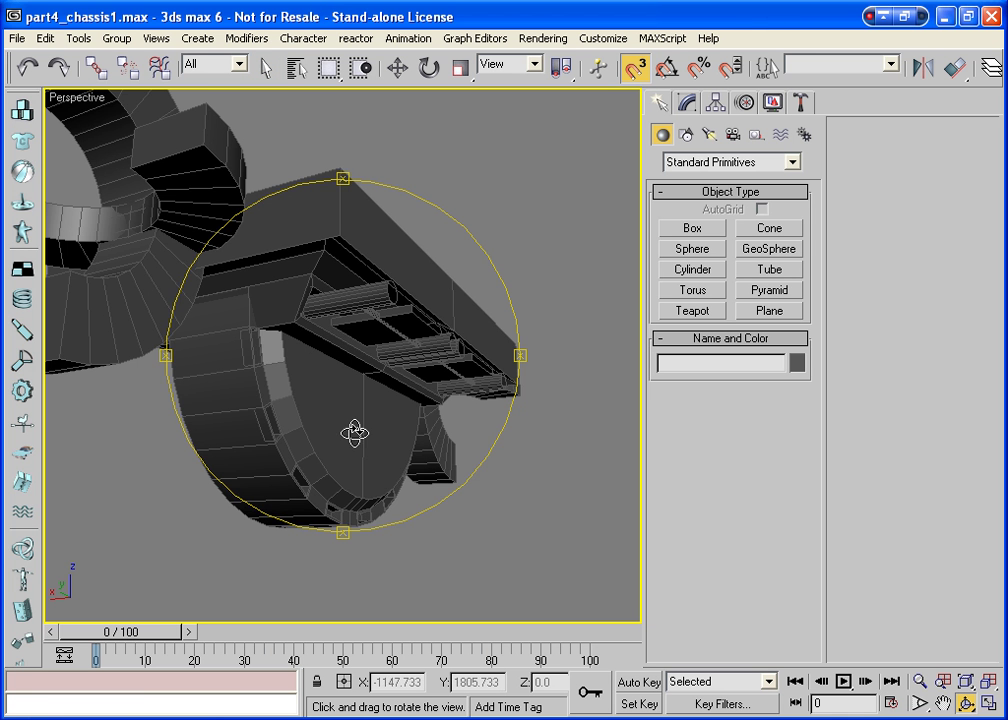
pyautogui.moveTo(351, 430)
pyautogui.mouseDown()
pyautogui.moveTo(355, 362)
pyautogui.moveTo(472, 367)
pyautogui.moveTo(342, 376)
pyautogui.moveTo(254, 353)
pyautogui.moveTo(225, 316)
pyautogui.moveTo(175, 391)
pyautogui.moveTo(360, 394)
pyautogui.moveTo(338, 342)
pyautogui.moveTo(363, 380)
pyautogui.mouseUp()
pyautogui.rightClick(363, 380)
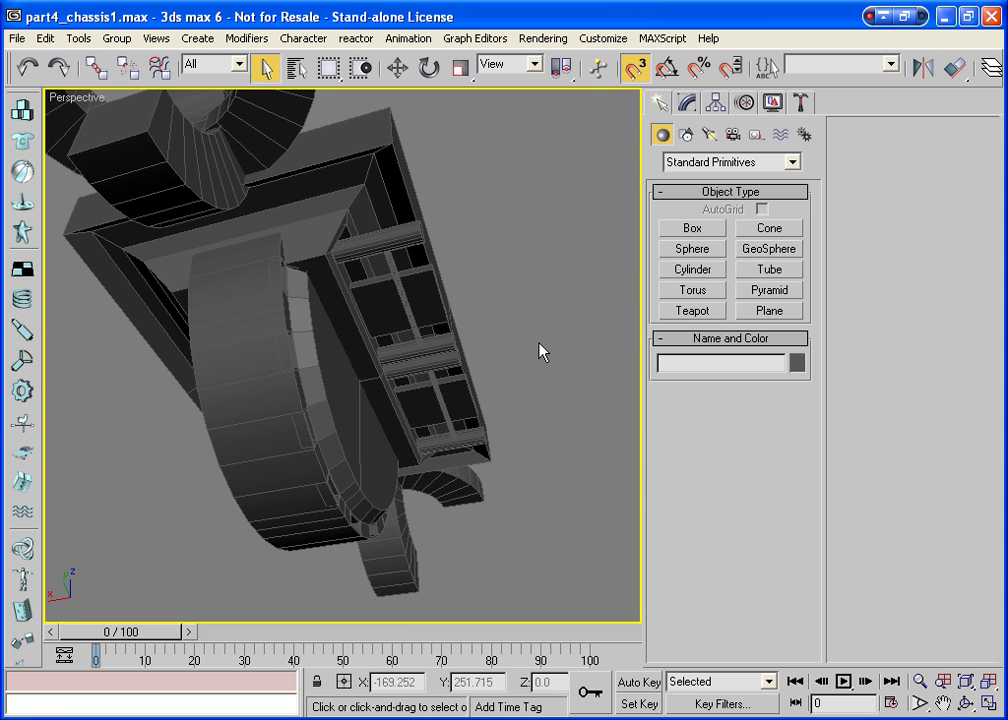
pyautogui.click(687, 104)
pyautogui.click(338, 315)
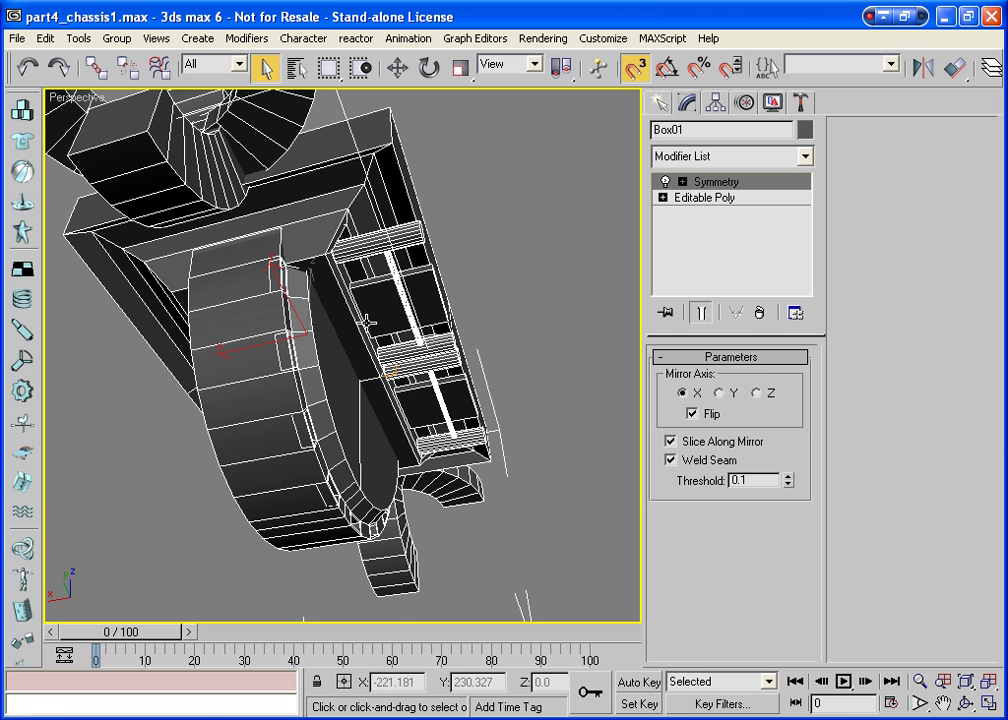
# Pin Box01's modifier stack and enter Editable Poly at polygon level
pyautogui.click(665, 314)
pyautogui.click(681, 199)
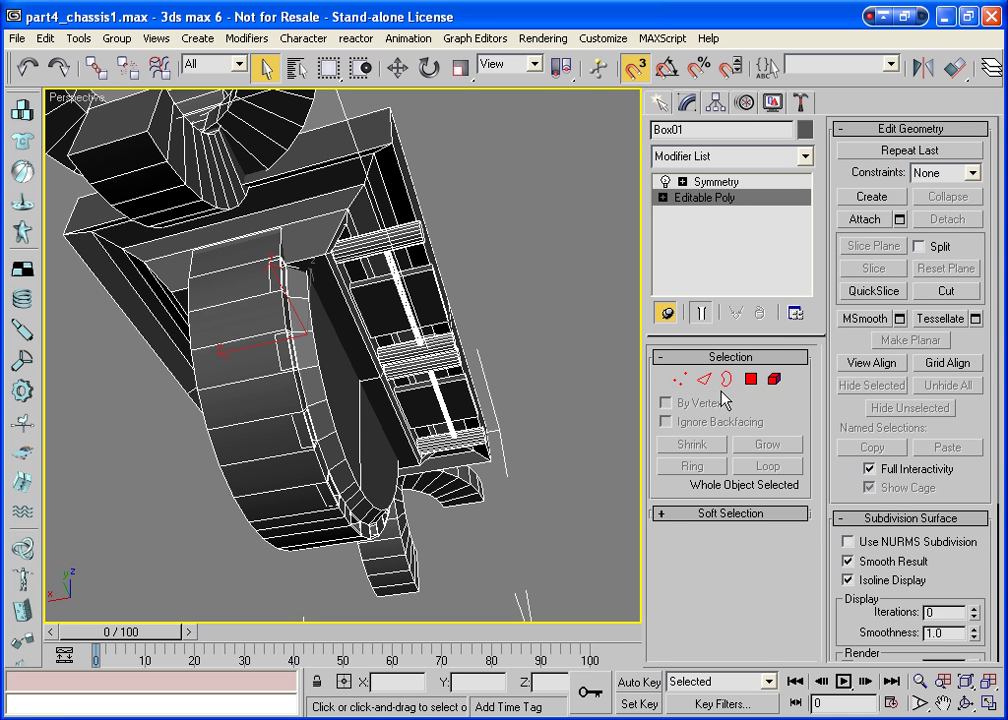
pyautogui.click(746, 381)
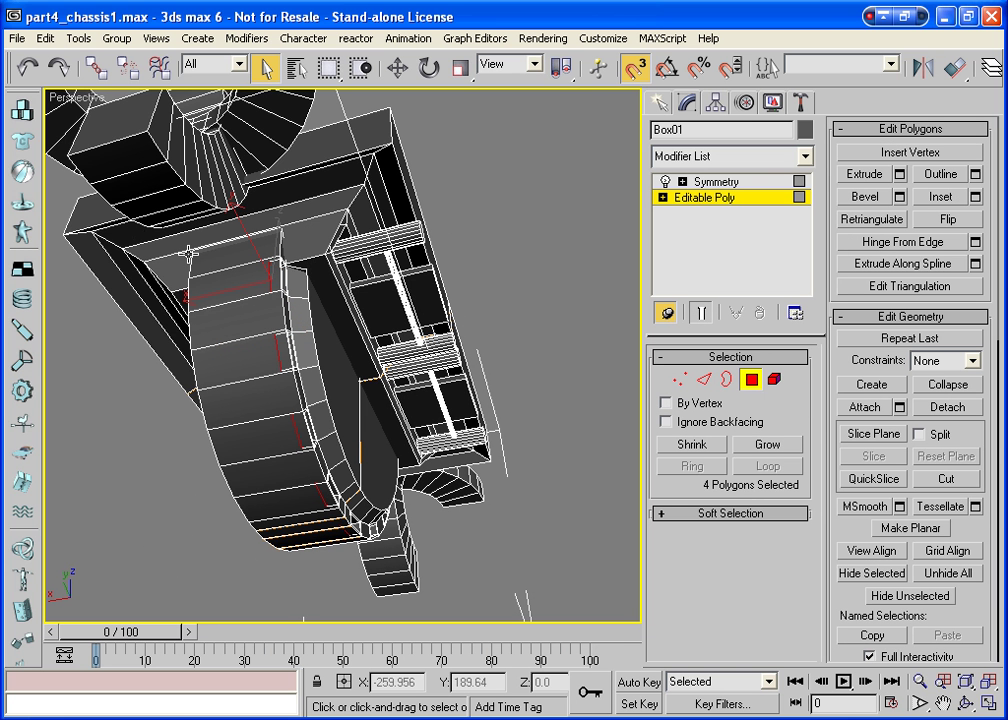
# Select the nine polygons down the curved arch wall and open the Bevel Polygons settings
pyautogui.moveTo(189, 266); pyautogui.dragTo(250, 397)
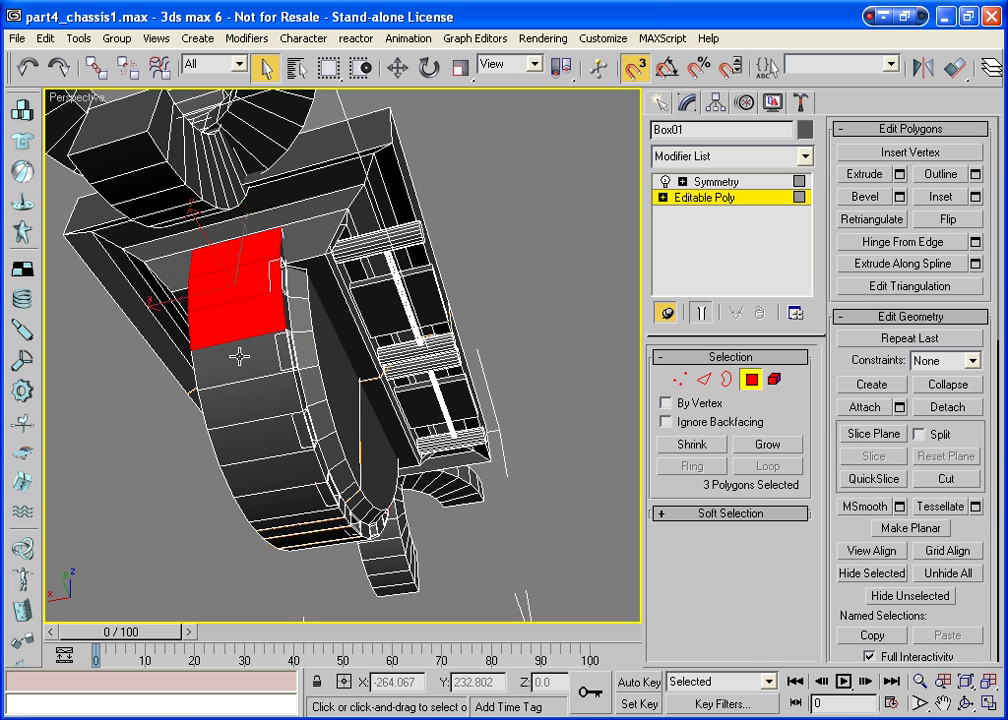
pyautogui.keyDown('ctrl'); pyautogui.click(249, 395); pyautogui.keyUp('ctrl')
pyautogui.keyDown('ctrl'); pyautogui.click(261, 439); pyautogui.keyUp('ctrl')
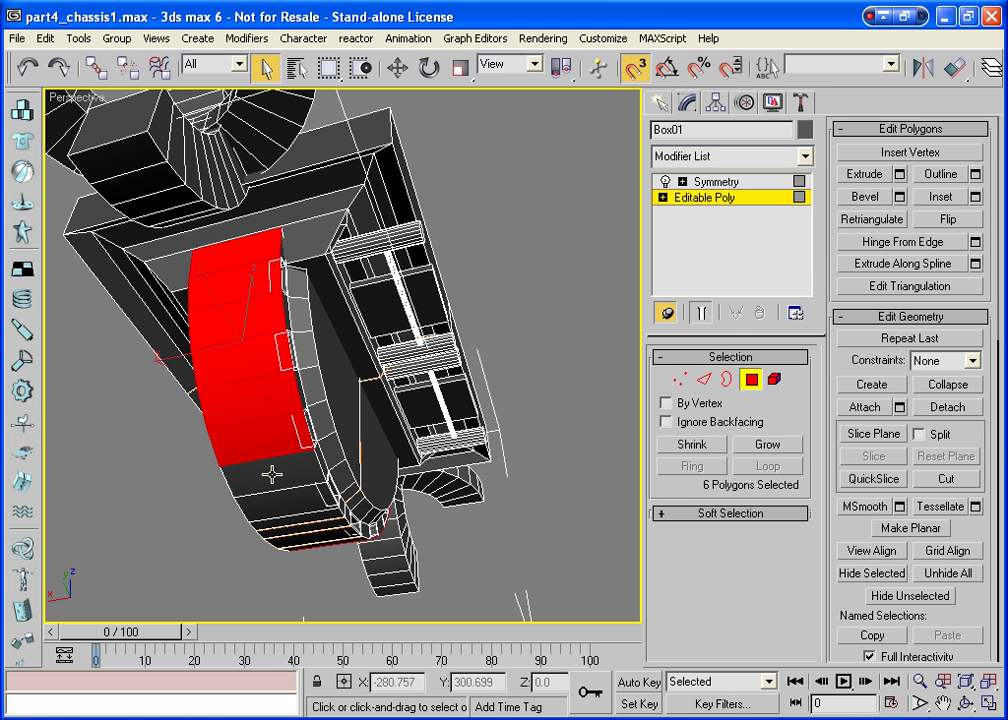
pyautogui.keyDown('ctrl'); pyautogui.click(280, 507); pyautogui.keyUp('ctrl')
pyautogui.keyDown('ctrl'); pyautogui.click(286, 513); pyautogui.keyUp('ctrl')
pyautogui.keyDown('ctrl'); pyautogui.click(294, 521); pyautogui.keyUp('ctrl')
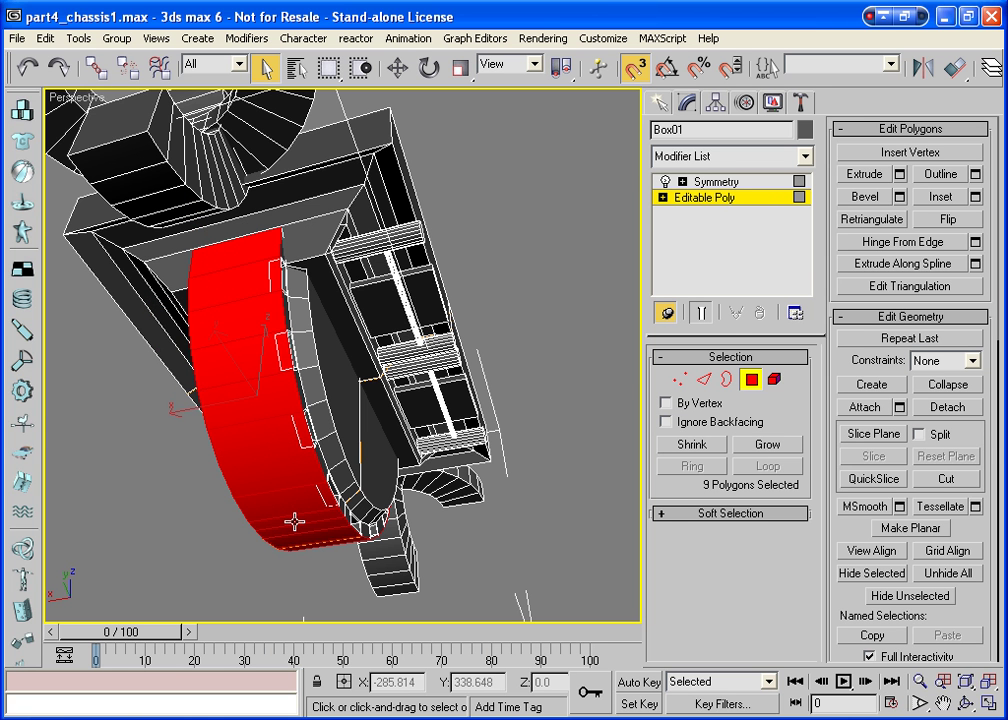
pyautogui.click(900, 198)
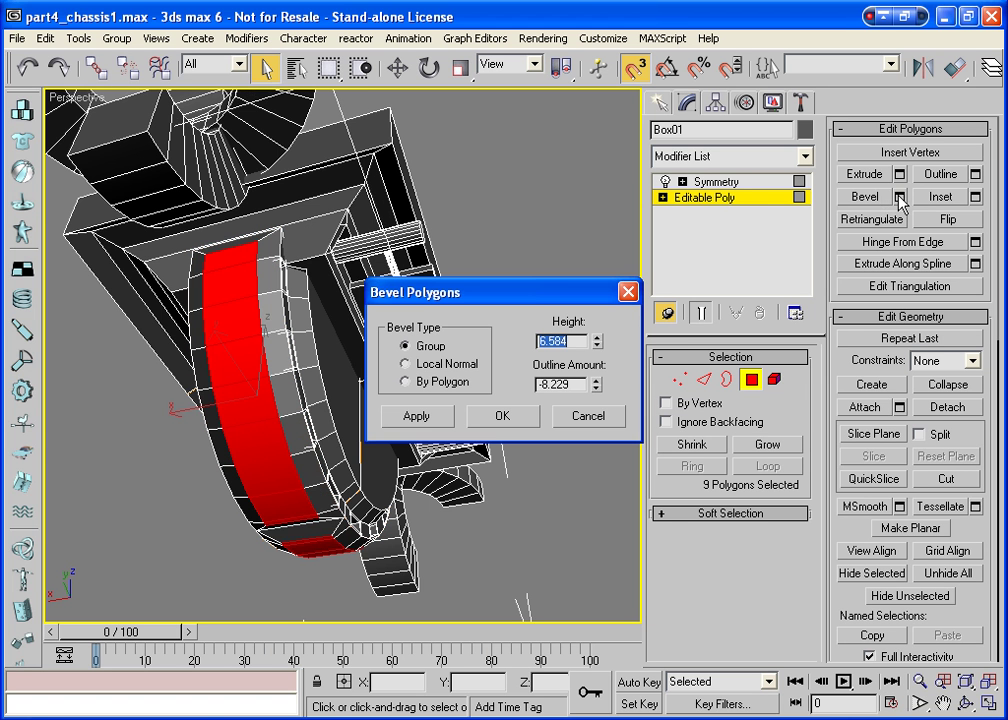
# Bevel the nine polygons By Polygon with height 1.622 and outline -2.469
pyautogui.click(405, 347)
pyautogui.click(405, 381)
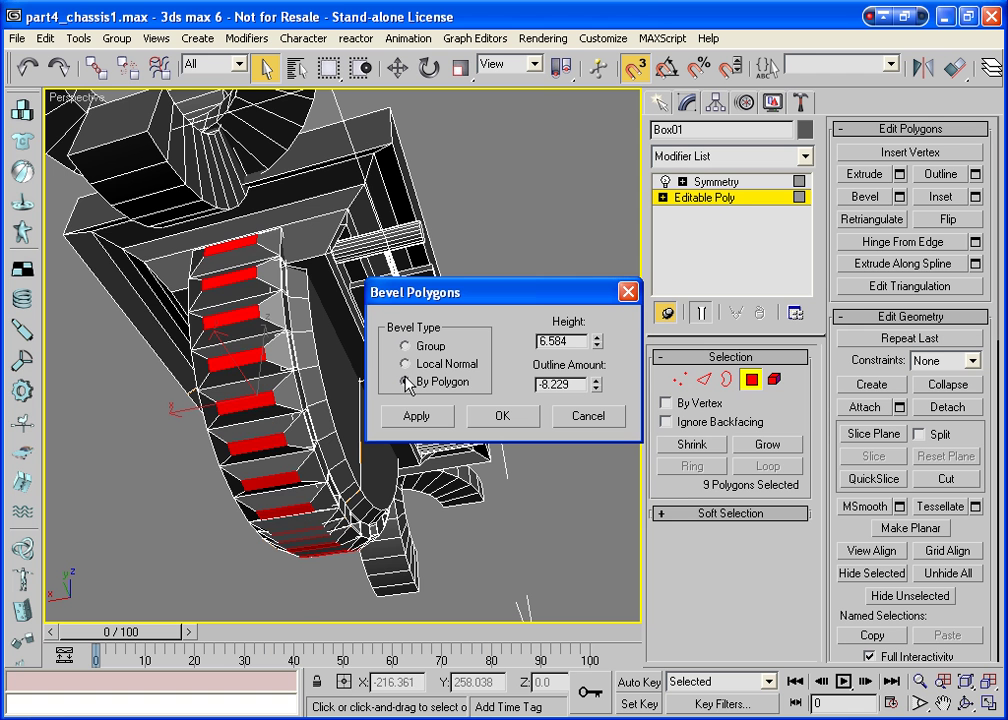
pyautogui.moveTo(597, 344)
pyautogui.mouseDown()
pyautogui.moveTo(605, 376)
pyautogui.moveTo(584, 321)
pyautogui.mouseUp()
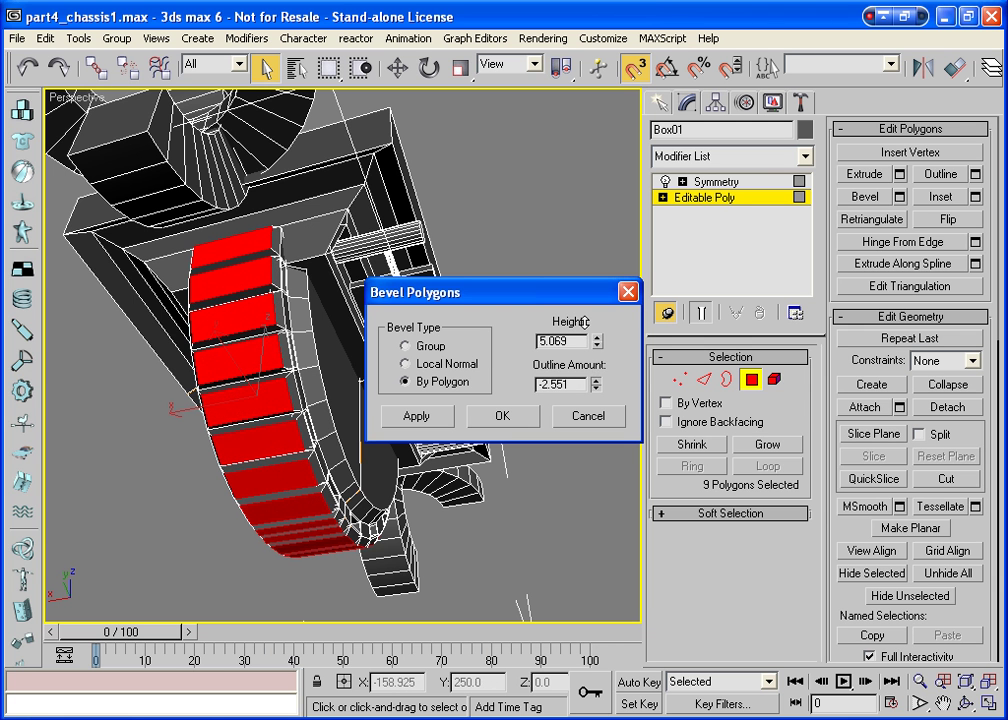
pyautogui.moveTo(598, 339); pyautogui.dragTo(612, 419)
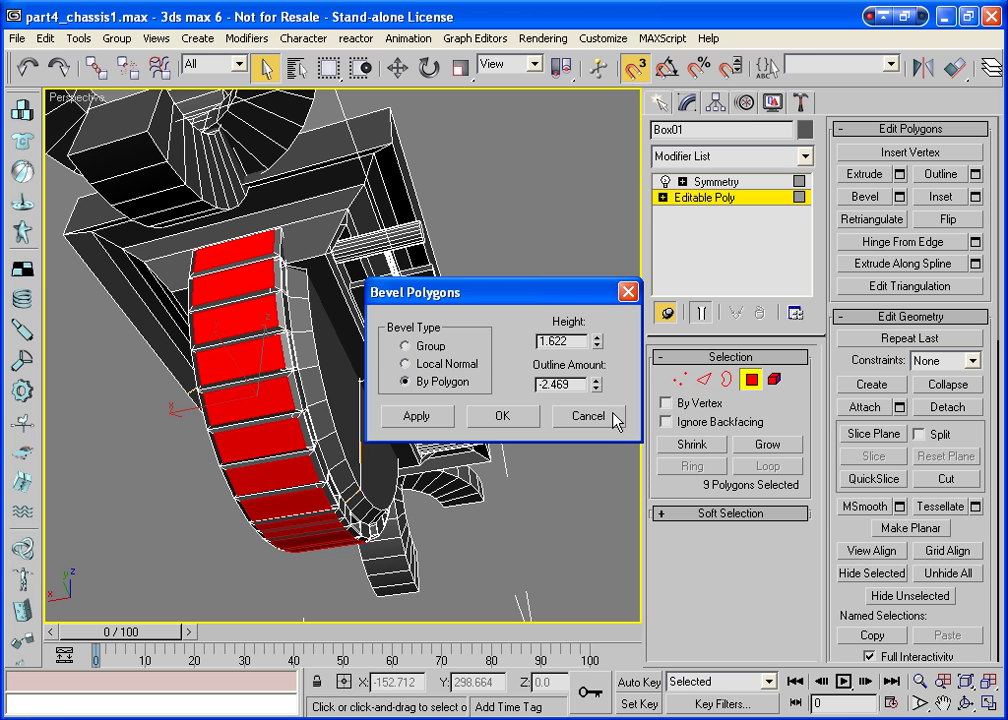
pyautogui.click(506, 416)
pyautogui.click(966, 705)
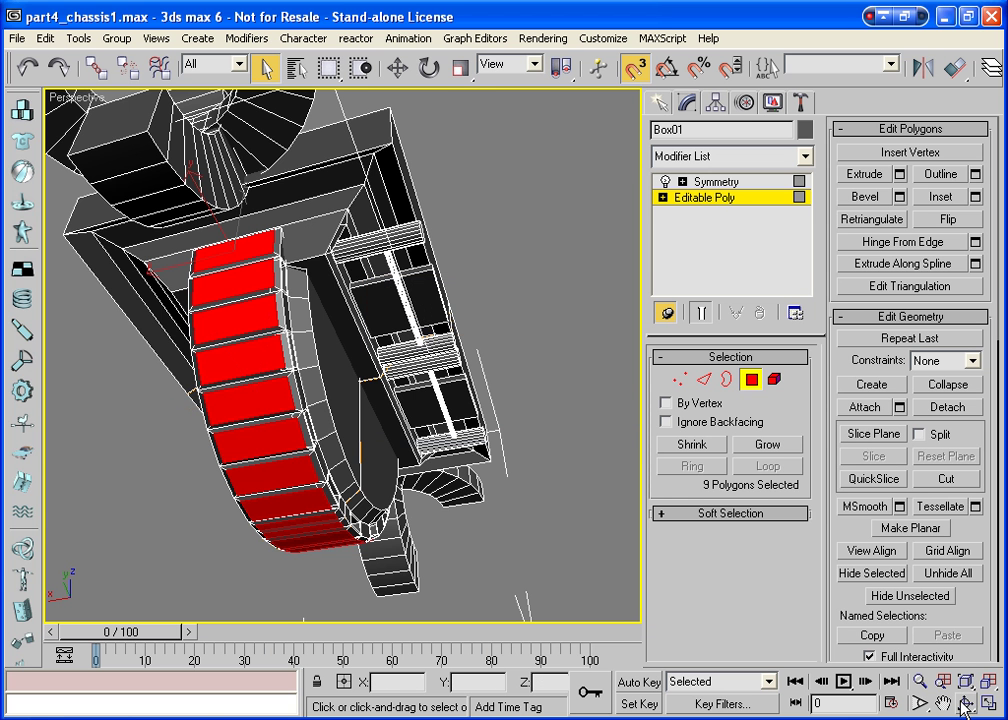
# Orbit to a near-front view of the beveled arch band, leaving no polygons selected
pyautogui.moveTo(263, 420); pyautogui.dragTo(195, 272)
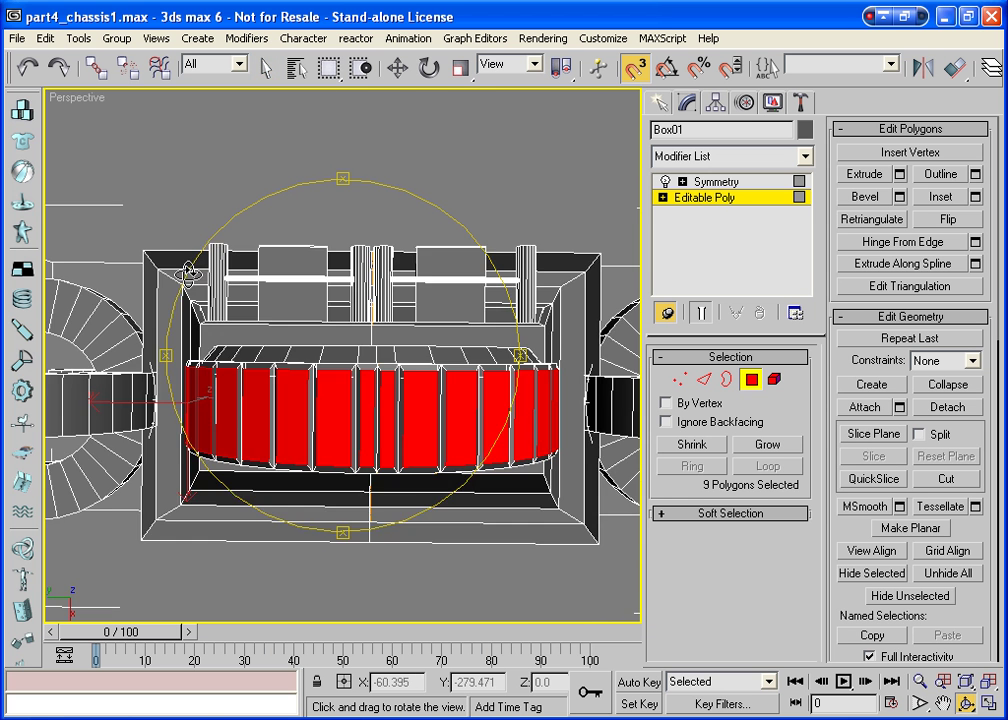
pyautogui.scroll(5, 423, 427)
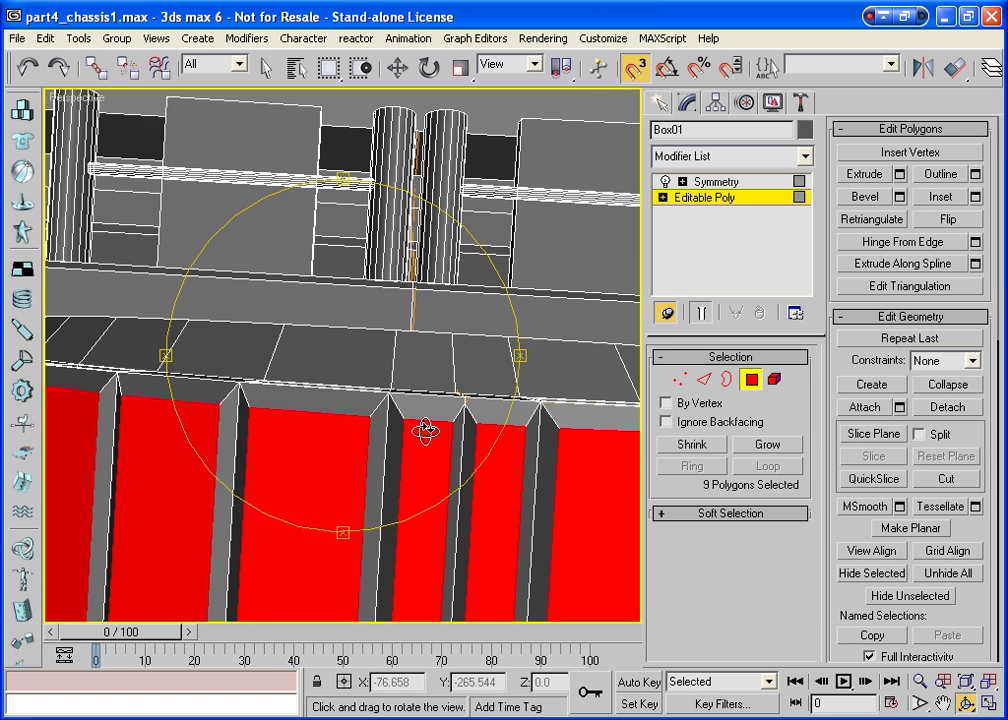
pyautogui.scroll(-2, 424, 428)
pyautogui.rightClick(425, 430)
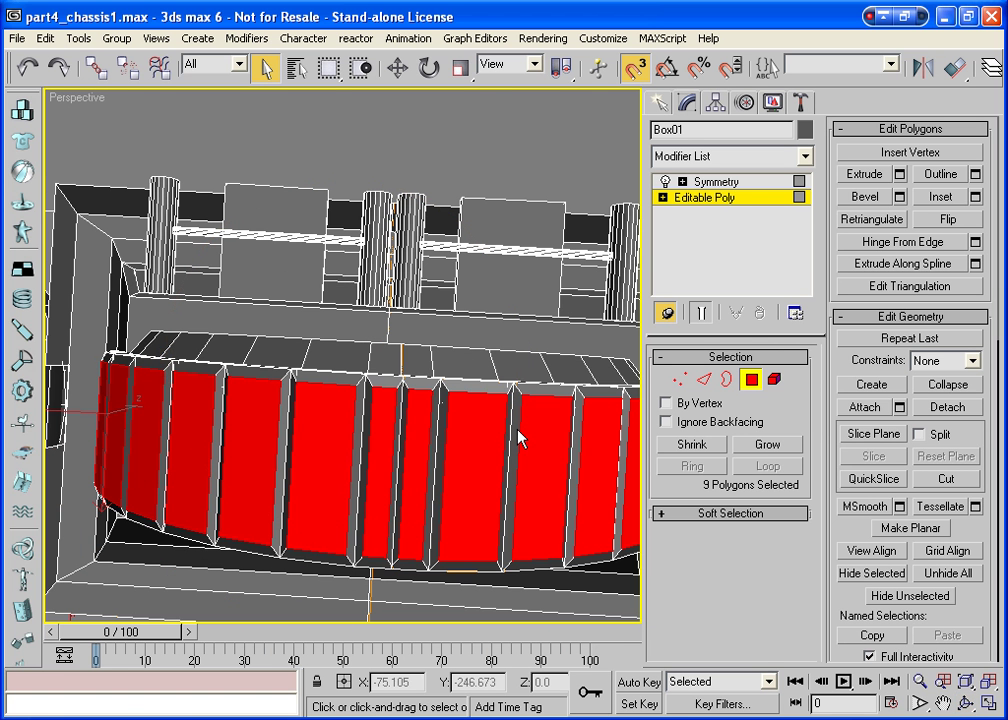
pyautogui.click(396, 443)
pyautogui.keyDown('alt'); pyautogui.click(396, 443); pyautogui.keyUp('alt')
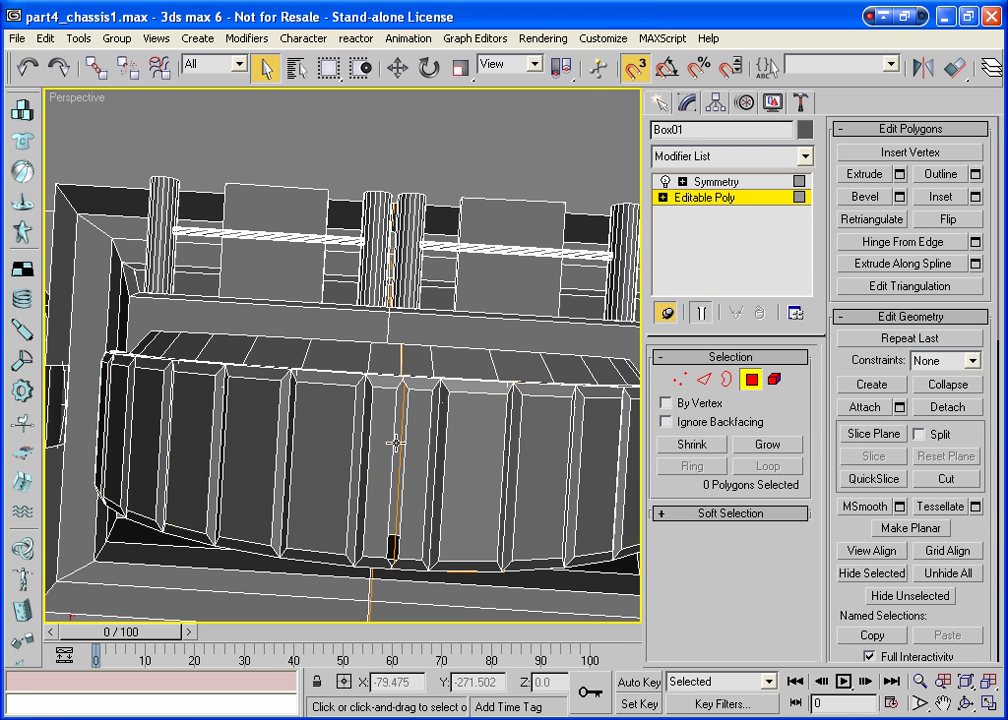
# Nudge one vertical edge of the band slightly along Y, then return to object level
pyautogui.click(704, 379)
pyautogui.click(393, 518)
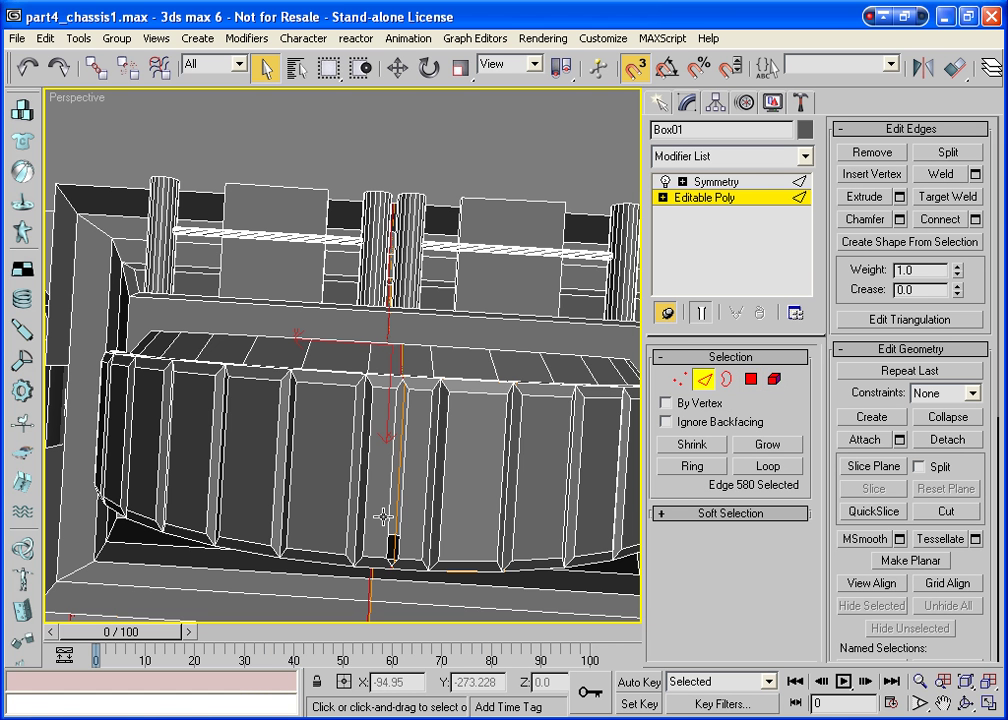
pyautogui.click(391, 505)
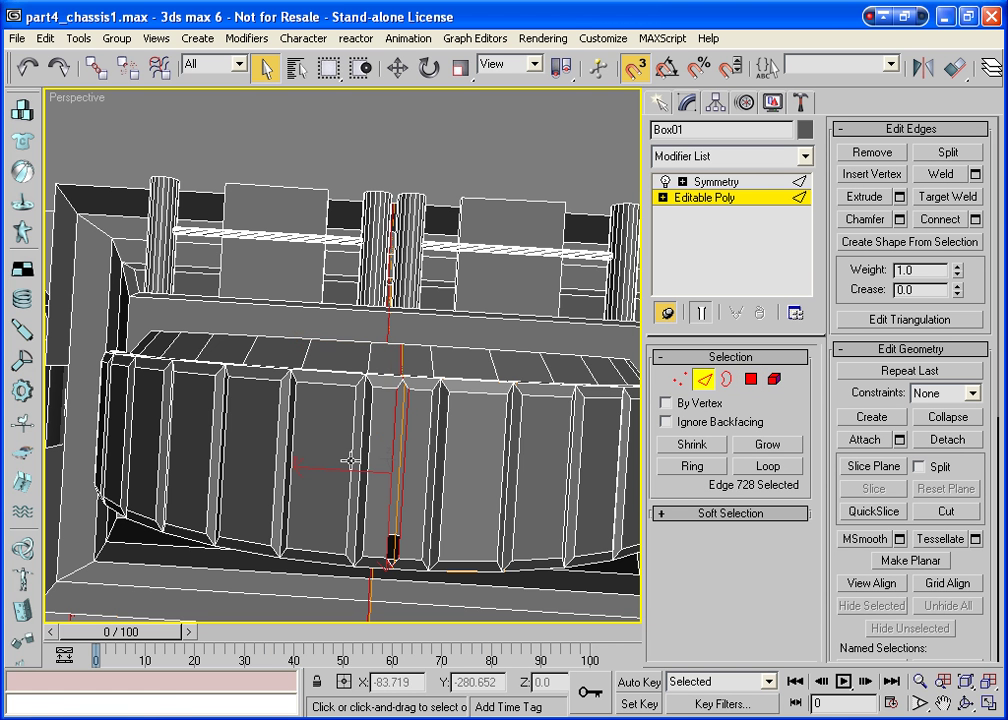
pyautogui.press('w')
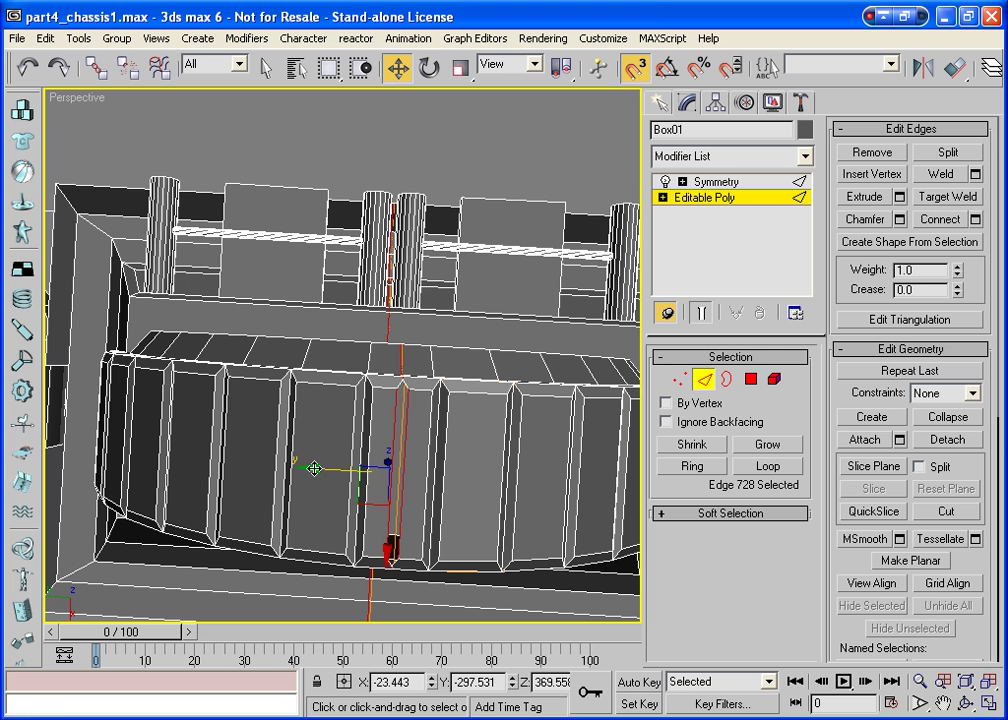
pyautogui.moveTo(314, 468); pyautogui.dragTo(319, 481)
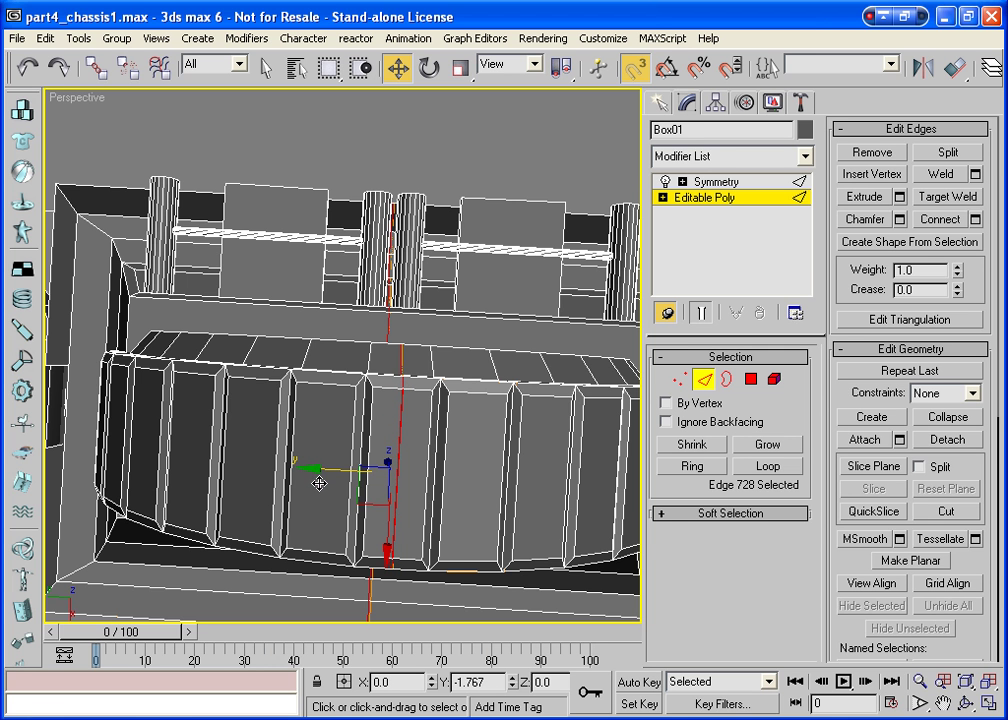
pyautogui.moveTo(319, 481); pyautogui.dragTo(322, 484)
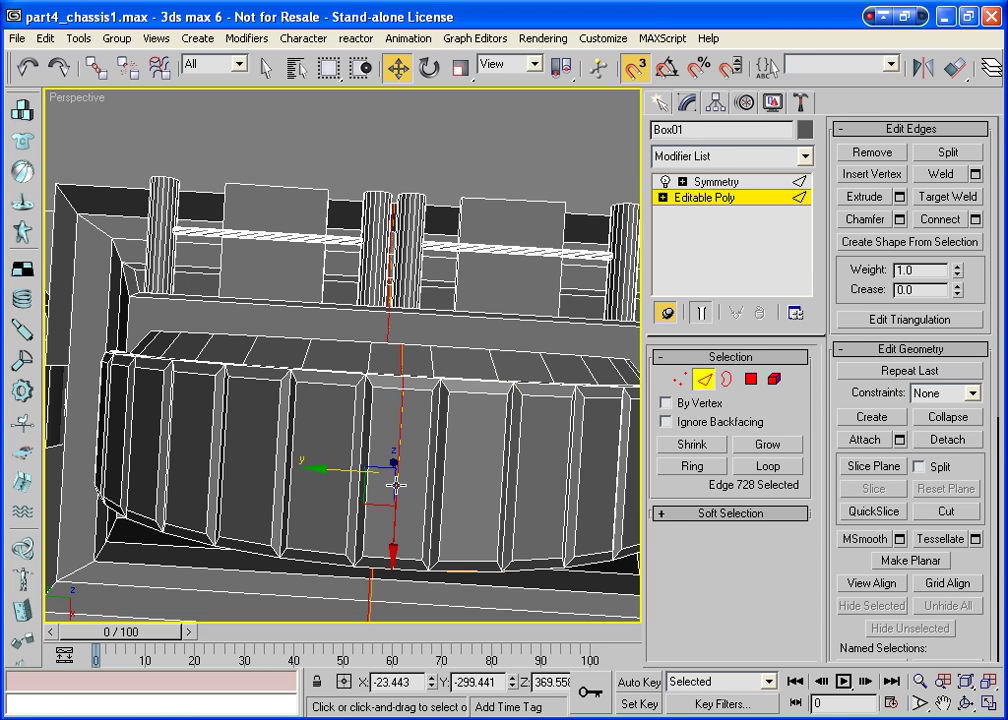
pyautogui.click(704, 378)
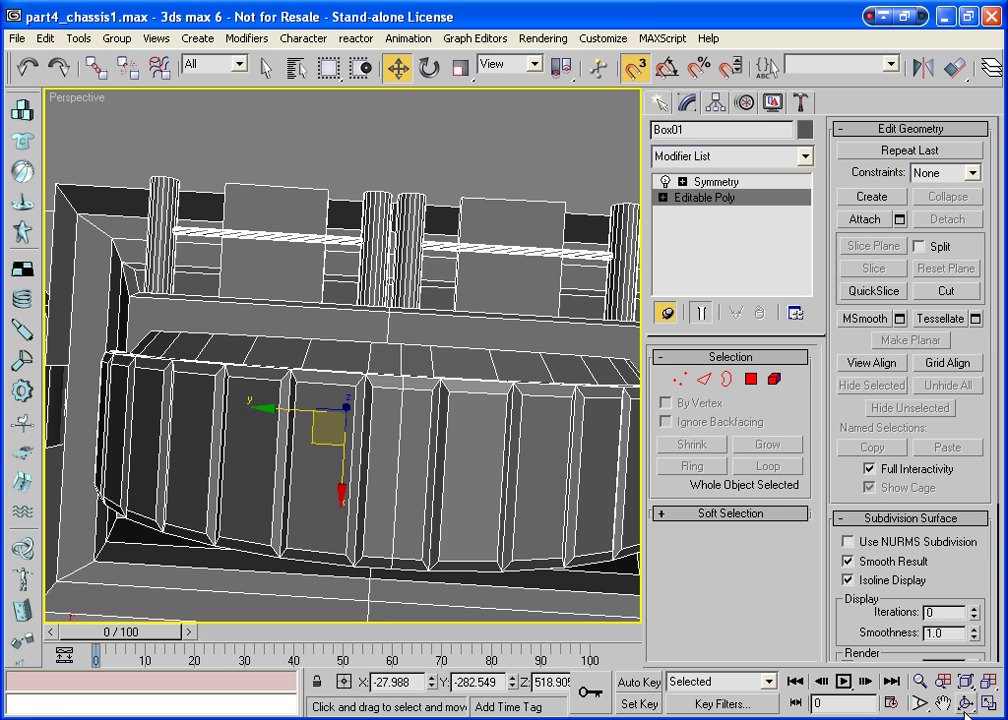
pyautogui.hotkey('ctrl', 'r')
# Orbit beneath the chassis and pick, then deselect, the half-round face inside the wheel arch
pyautogui.moveTo(270, 220)
pyautogui.mouseDown()
pyautogui.moveTo(352, 430)
pyautogui.moveTo(422, 402)
pyautogui.moveTo(390, 370)
pyautogui.moveTo(297, 396)
pyautogui.moveTo(268, 427)
pyautogui.moveTo(394, 479)
pyautogui.moveTo(419, 437)
pyautogui.moveTo(416, 410)
pyautogui.moveTo(342, 356)
pyautogui.moveTo(209, 362)
pyautogui.moveTo(187, 387)
pyautogui.moveTo(94, 324)
pyautogui.moveTo(321, 394)
pyautogui.moveTo(420, 383)
pyautogui.mouseUp()
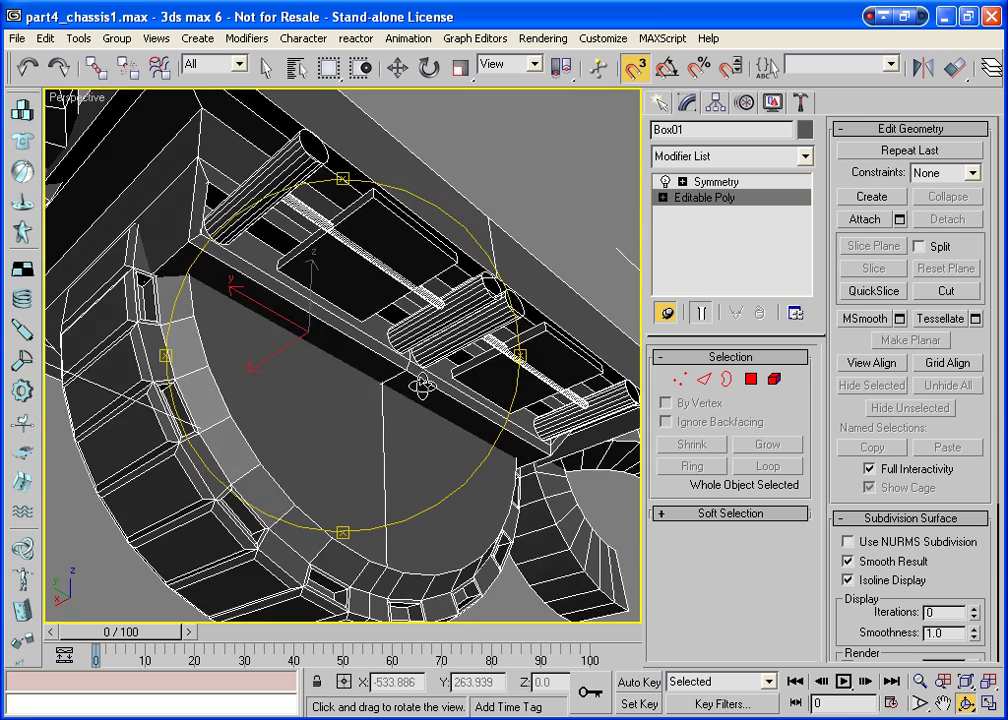
pyautogui.moveTo(422, 457); pyautogui.dragTo(399, 462)
pyautogui.rightClick(399, 462)
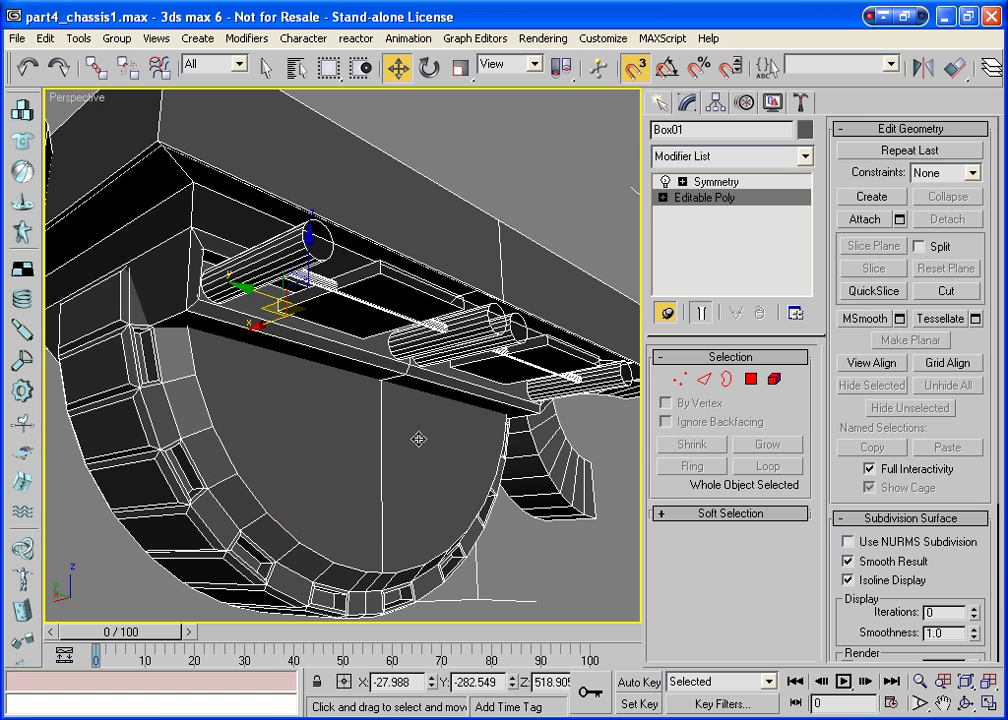
pyautogui.click(727, 378)
pyautogui.click(382, 434)
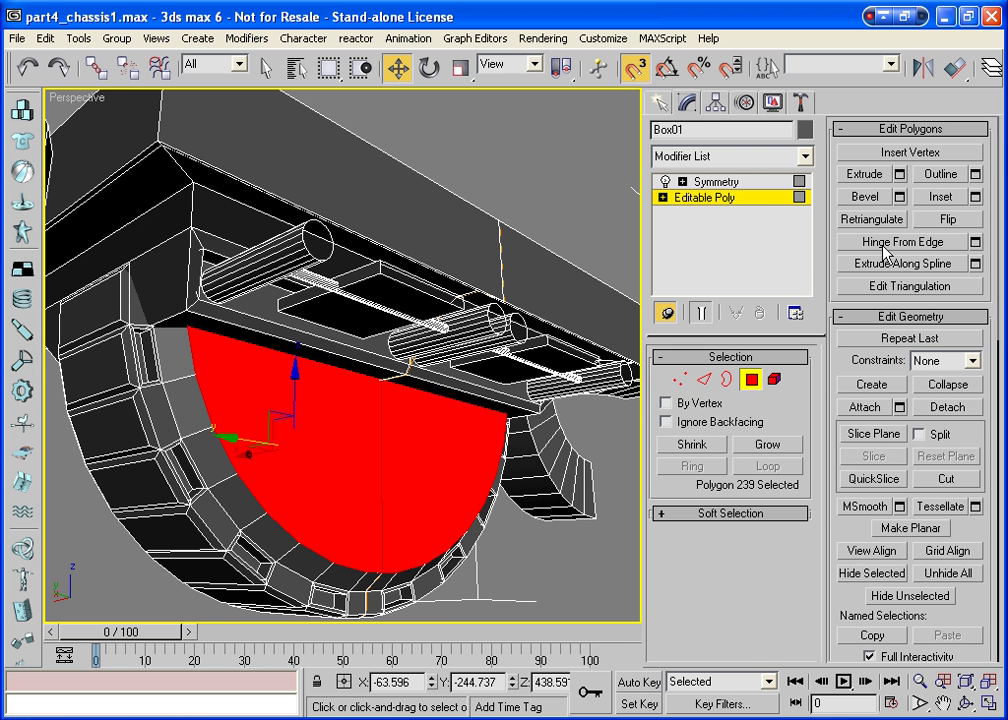
pyautogui.click(940, 506)
pyautogui.click(562, 547)
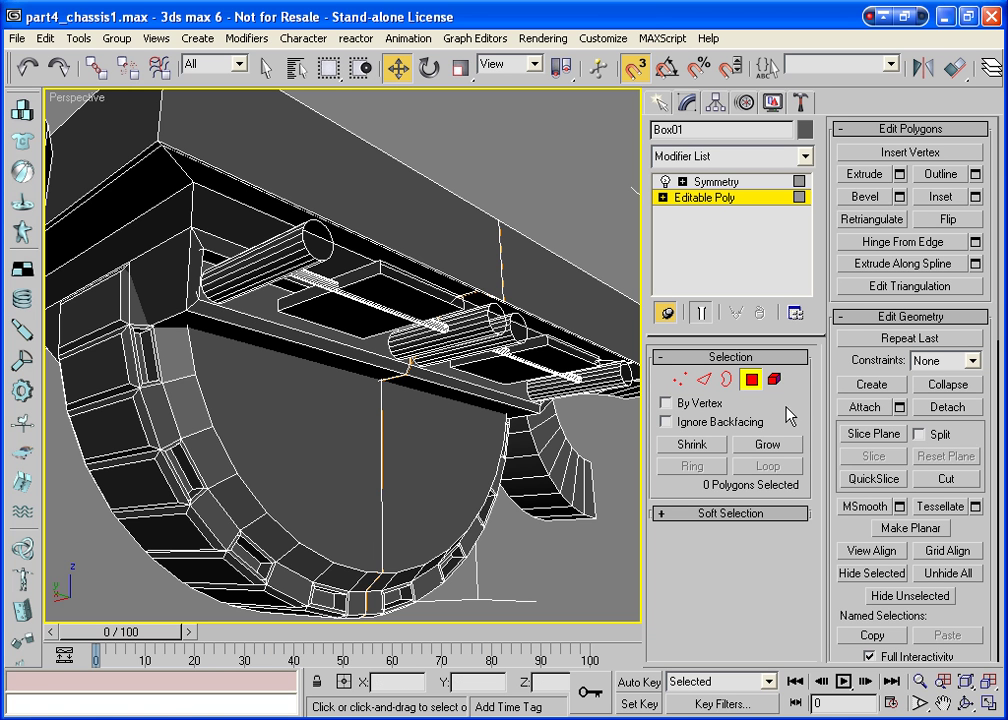
# Trial-inset the half-round wheel-arch face, then undo the inset
pyautogui.click(941, 196)
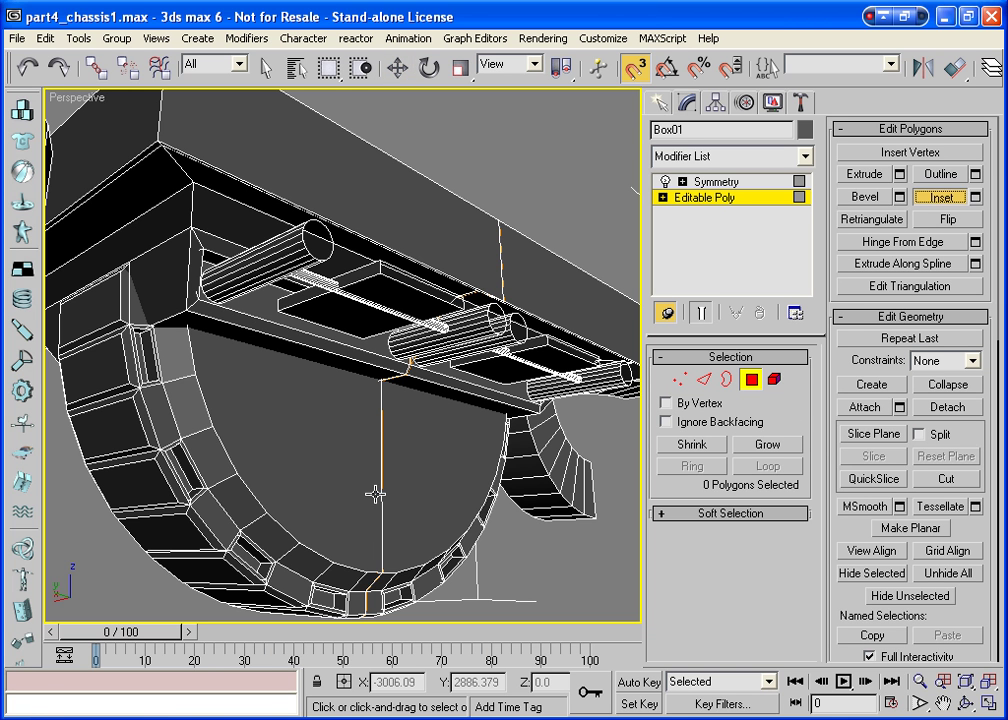
pyautogui.click(333, 484)
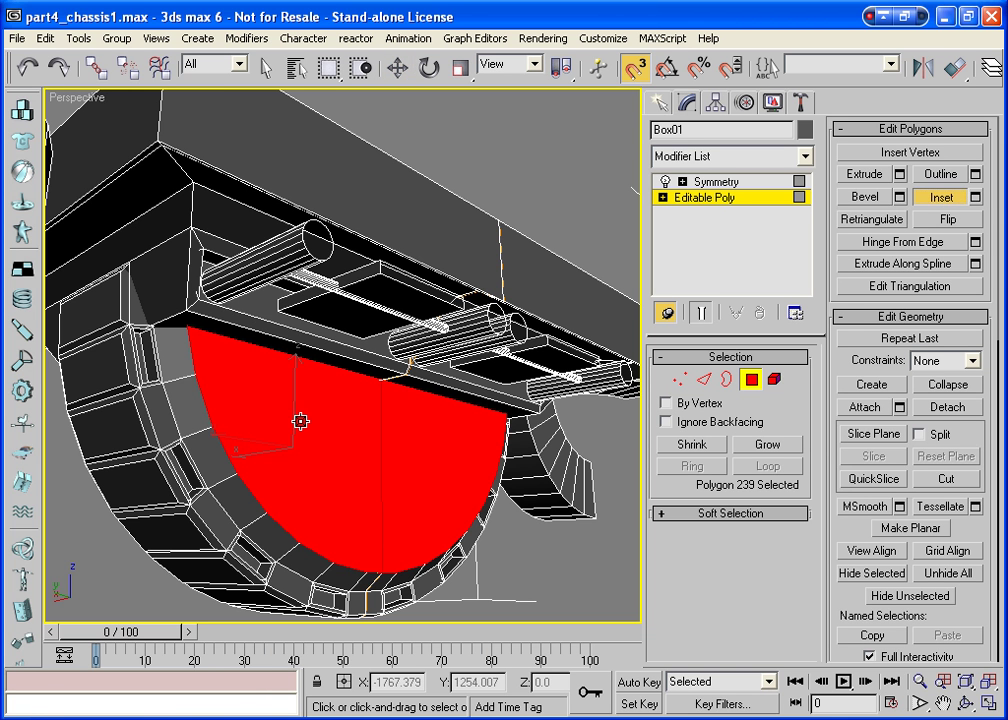
pyautogui.moveTo(299, 421); pyautogui.dragTo(317, 462)
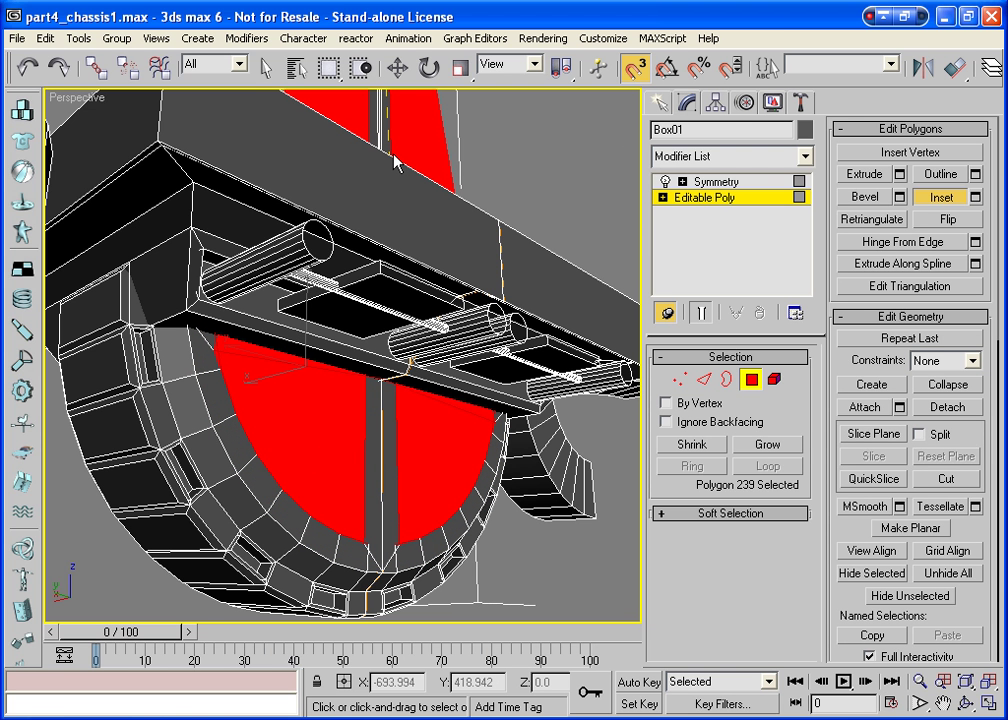
pyautogui.hotkey('ctrl', 'z')
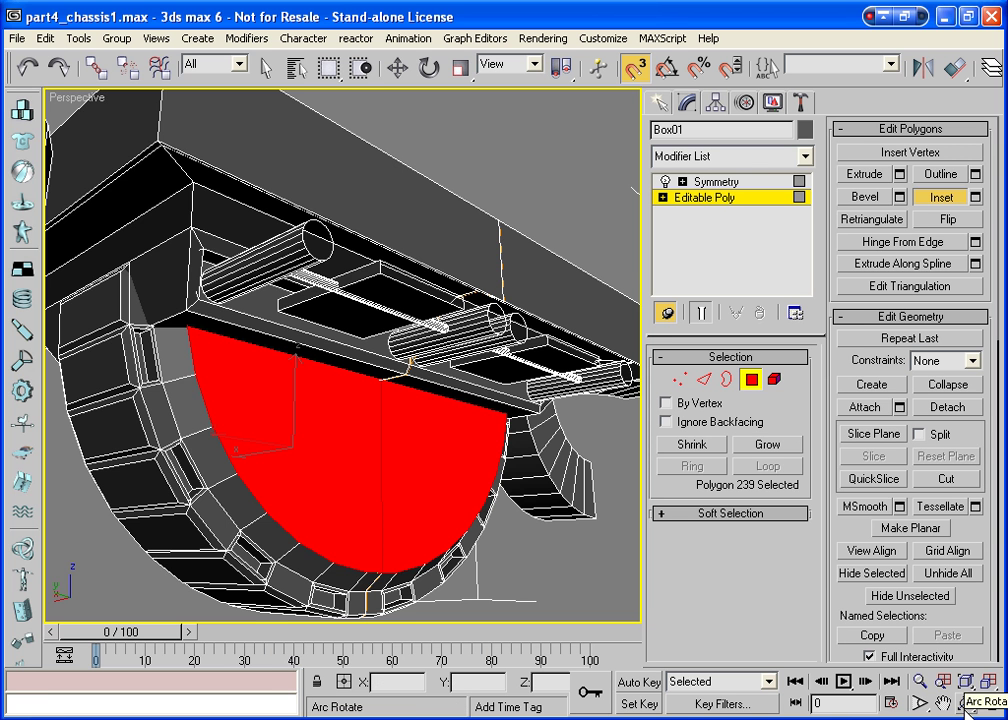
# Inspect the chassis in wireframe from above, briefly selecting its large top face
pyautogui.press('F3')
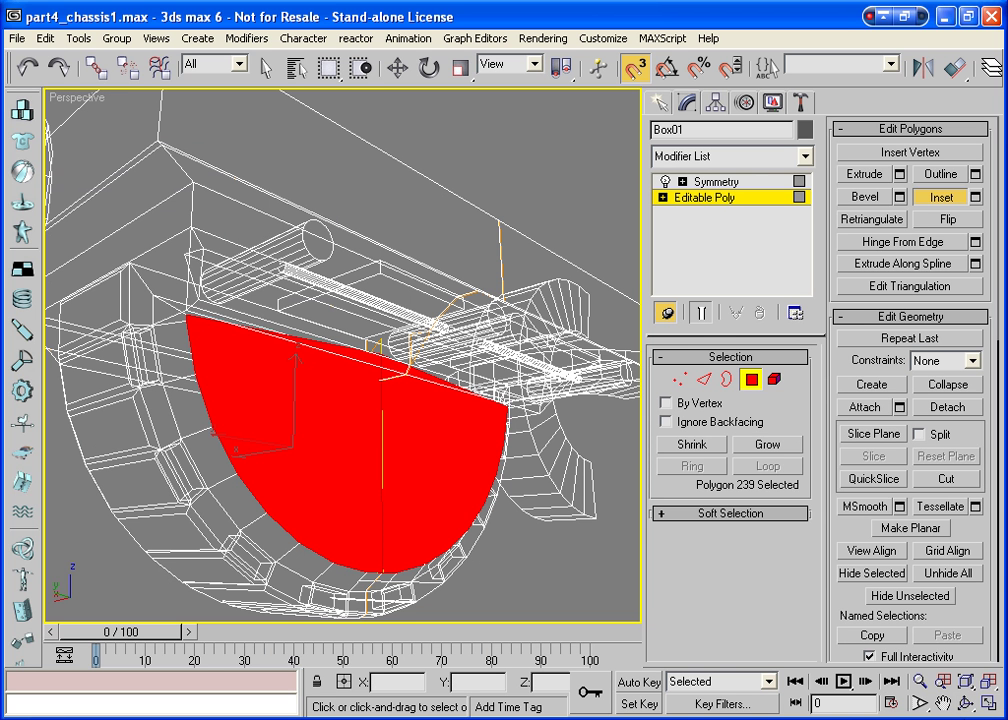
pyautogui.hotkey('ctrl', 'r')
pyautogui.moveTo(381, 411); pyautogui.dragTo(450, 260)
pyautogui.rightClick(450, 260)
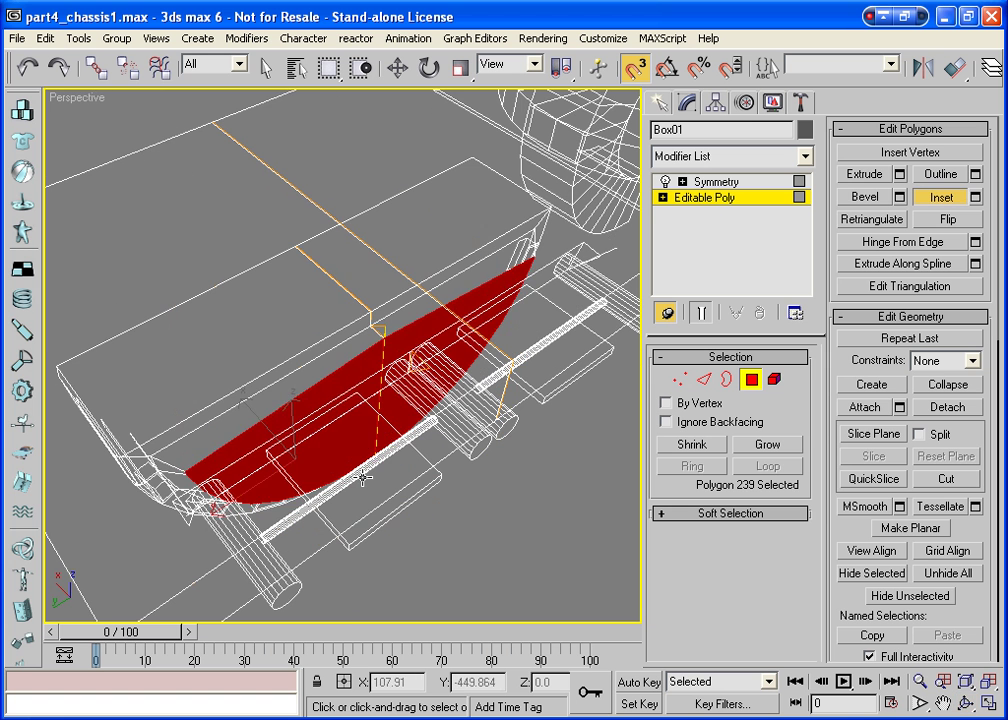
pyautogui.click(470, 228)
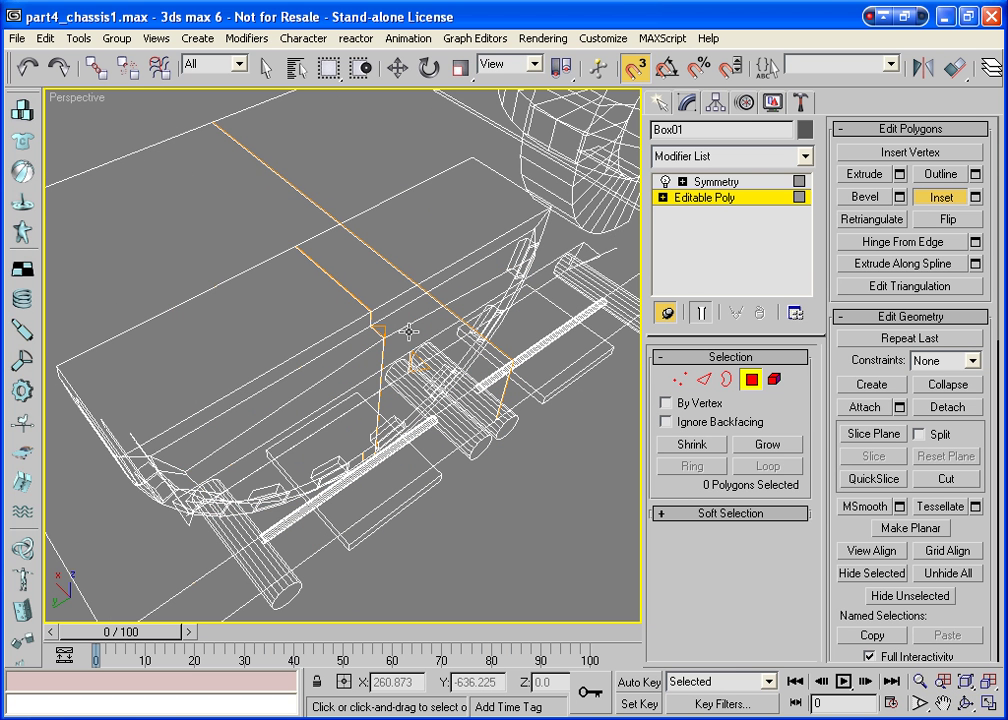
pyautogui.scroll(5, 382, 295)
pyautogui.click(382, 295)
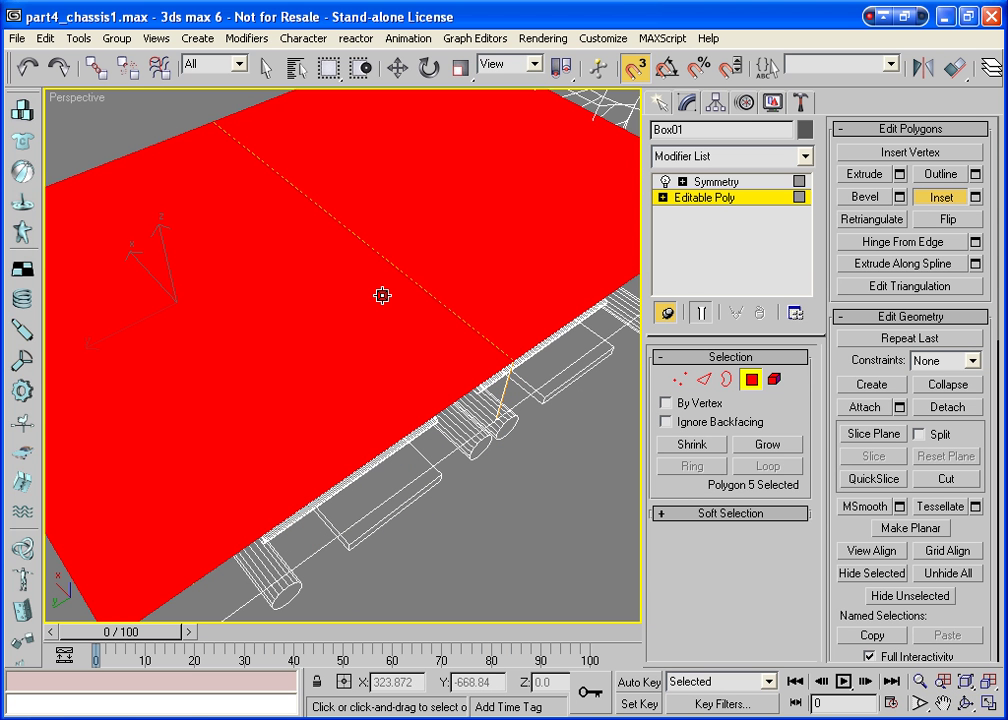
pyautogui.click(558, 468)
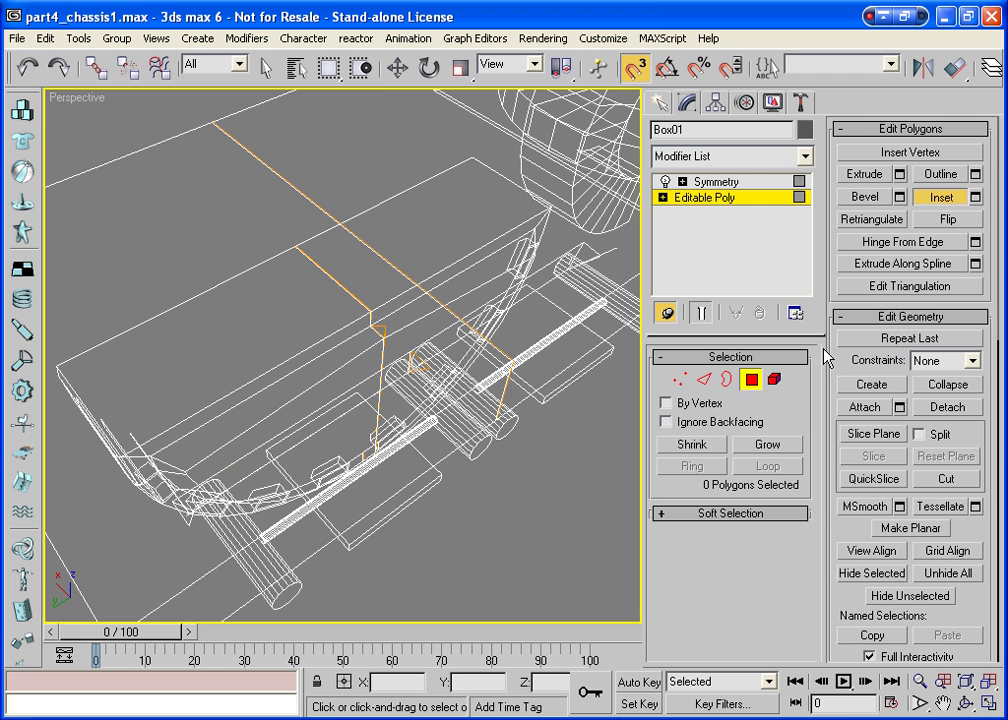
# Return Box01 to object level in shaded view and bring up the Standard Primitives
pyautogui.click(750, 379)
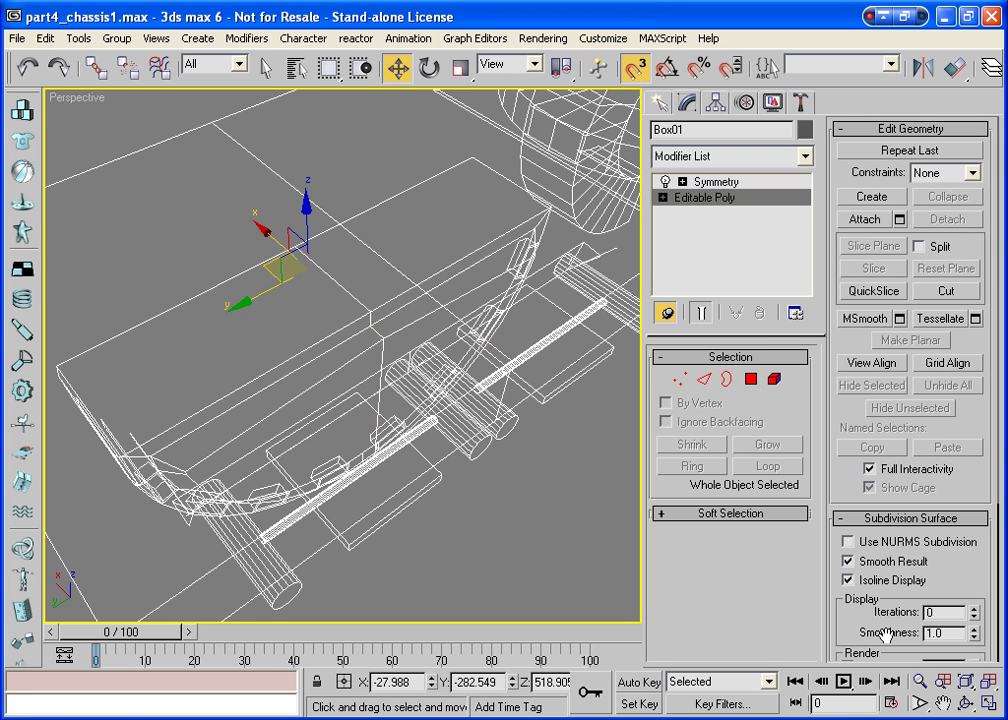
pyautogui.press('F3')
pyautogui.hotkey('ctrl', 'r')
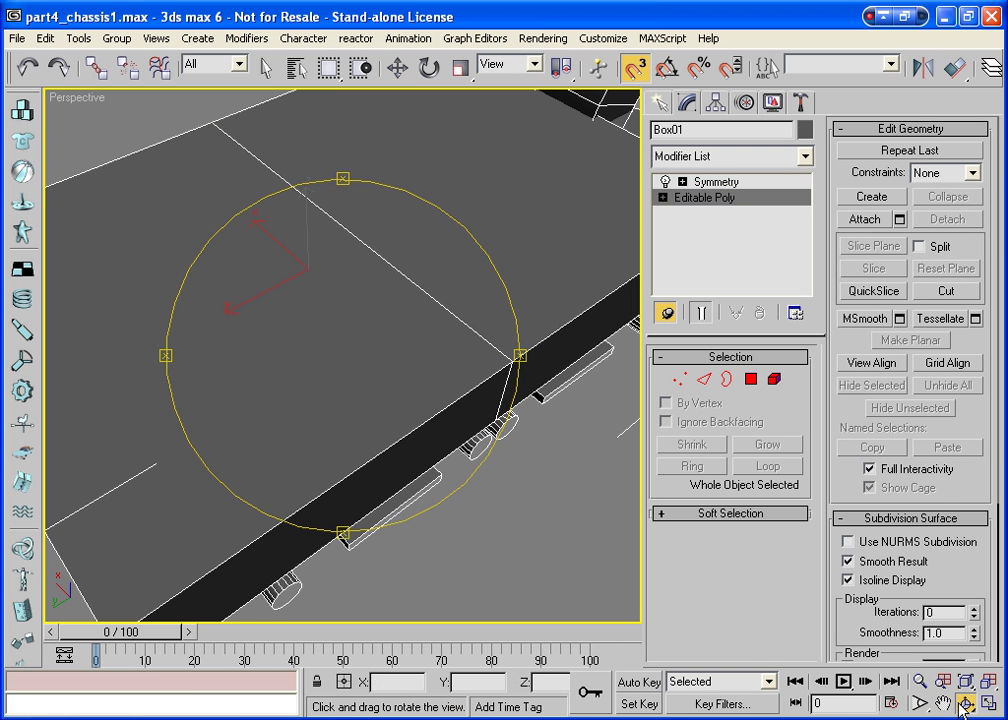
pyautogui.moveTo(562, 515); pyautogui.dragTo(410, 249)
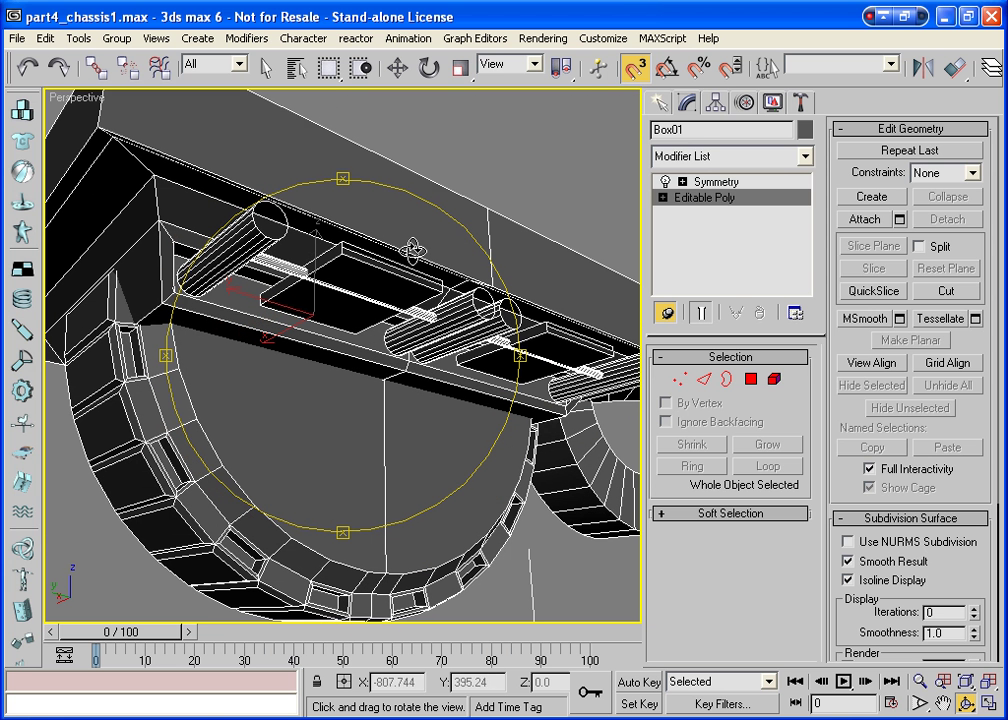
pyautogui.click(660, 103)
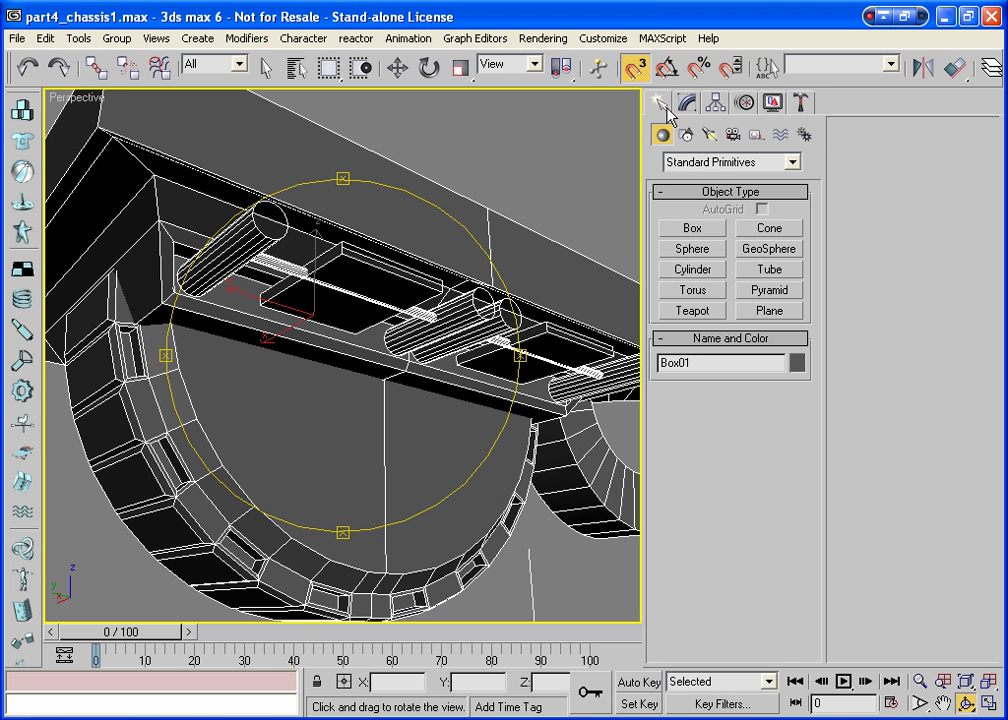
# Create an AutoGrid cylinder on the arch face (radius 15.124, height 71.297, 1 height segment), then nudge it
pyautogui.click(697, 271)
pyautogui.moveTo(311, 434); pyautogui.dragTo(314, 470)
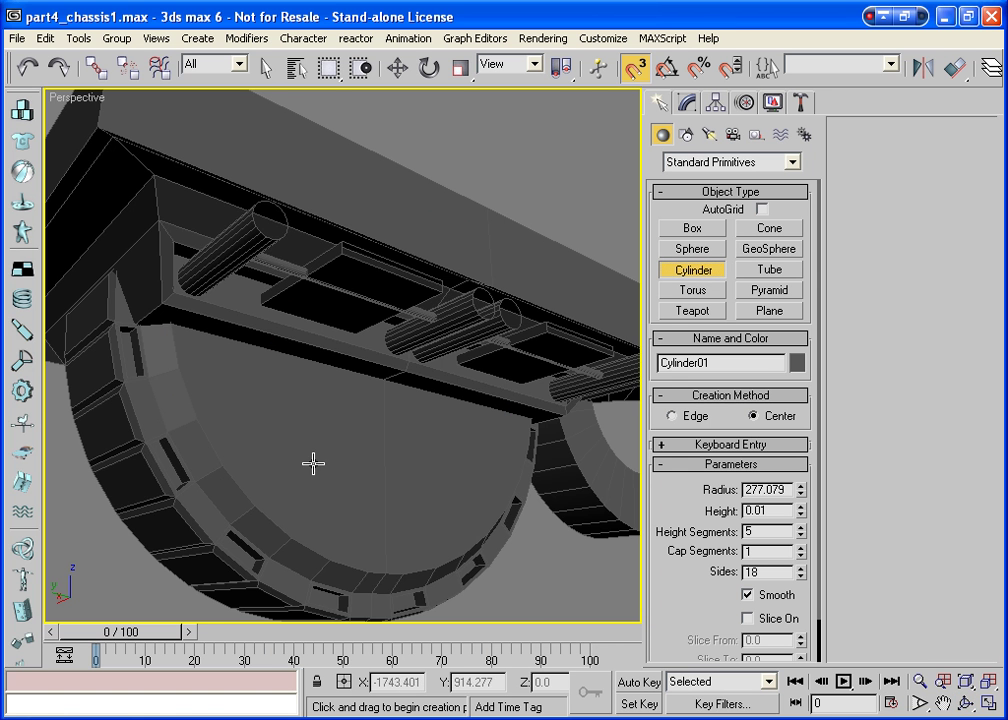
pyautogui.rightClick(314, 470)
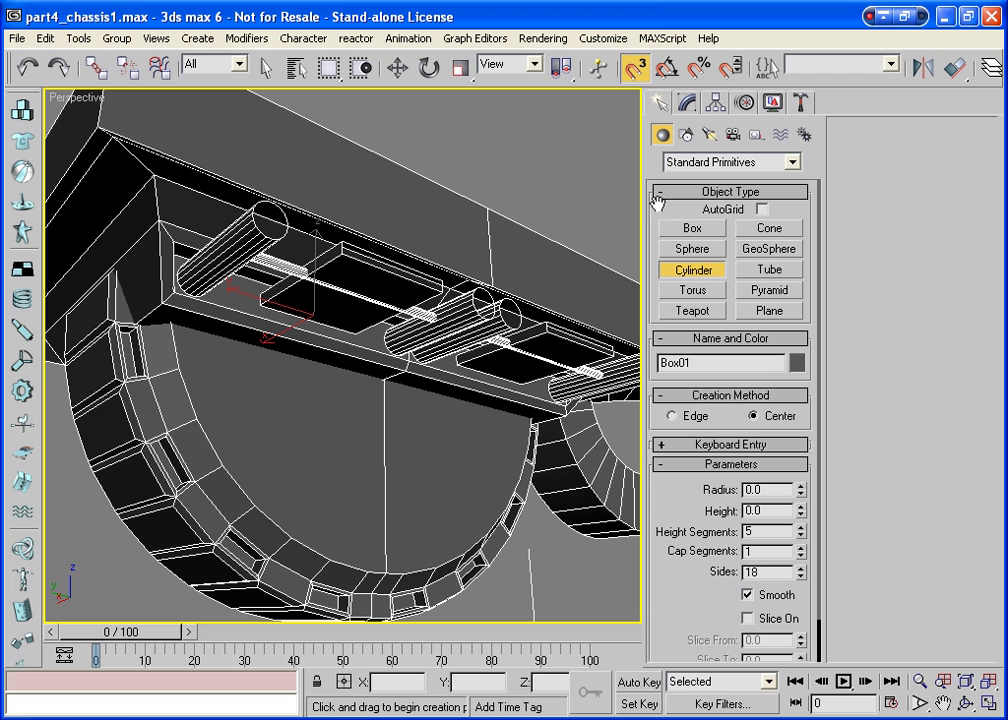
pyautogui.click(762, 209)
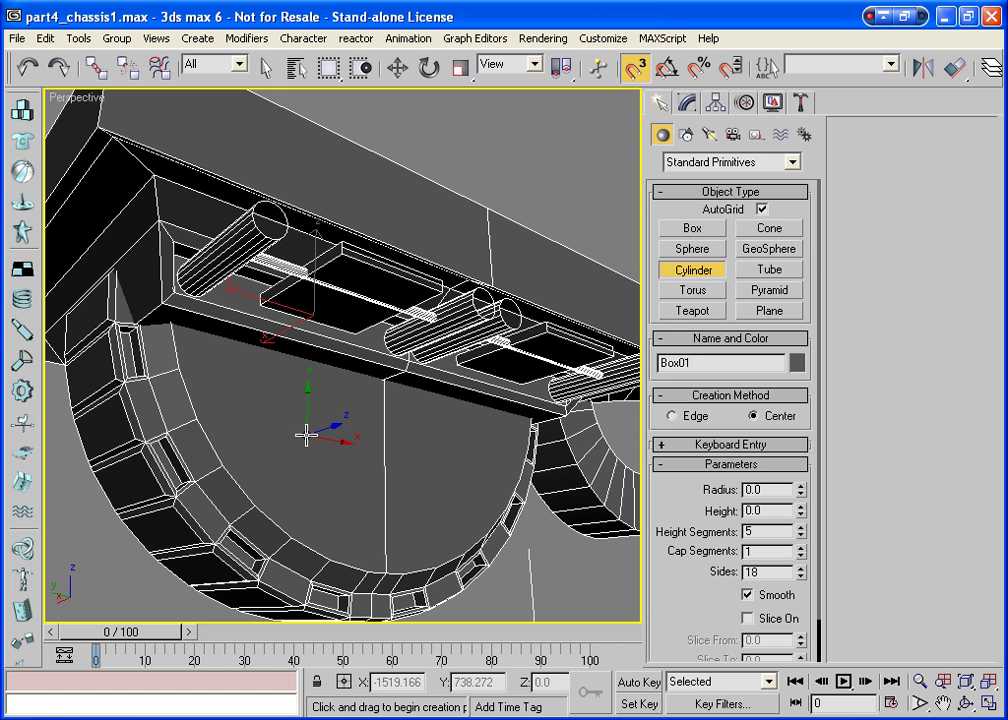
pyautogui.moveTo(306, 434); pyautogui.dragTo(312, 470)
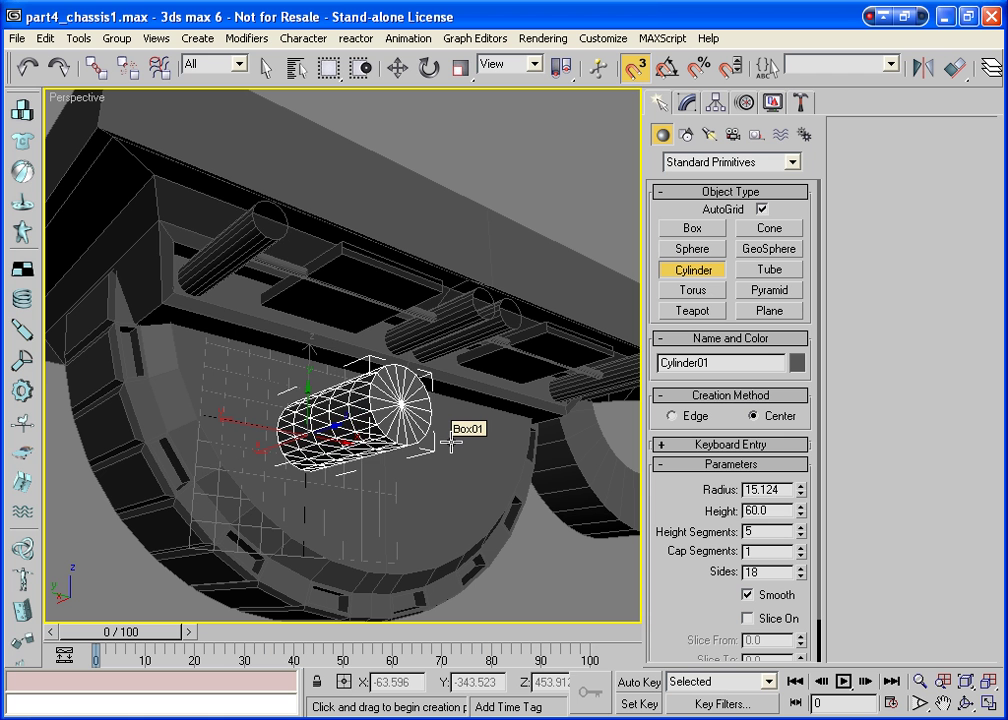
pyautogui.press('s')
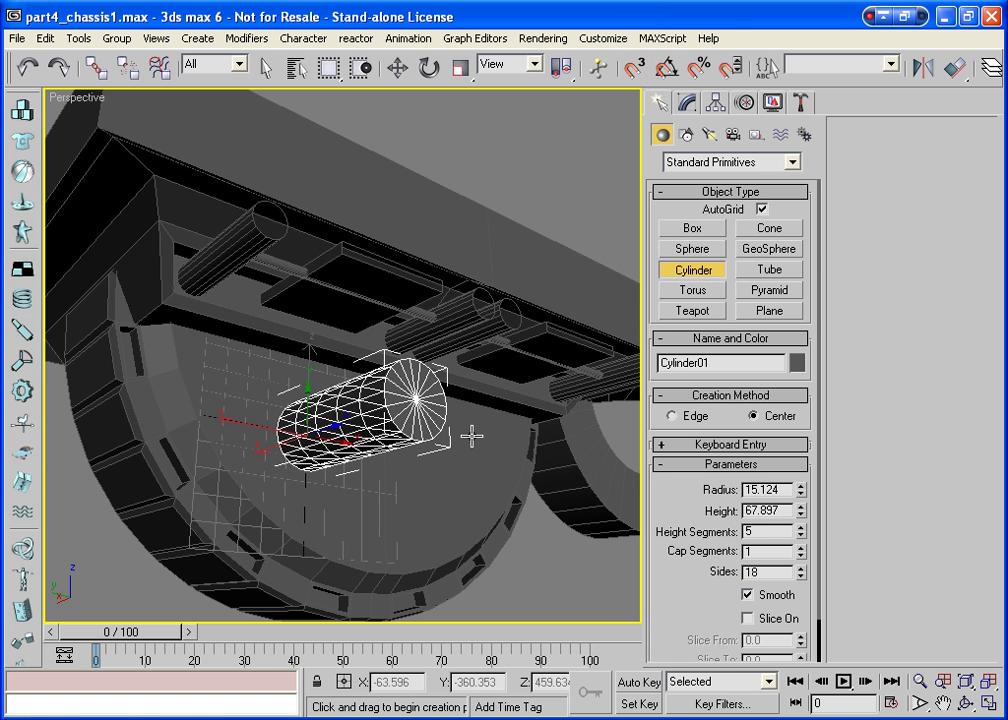
pyautogui.click(481, 434)
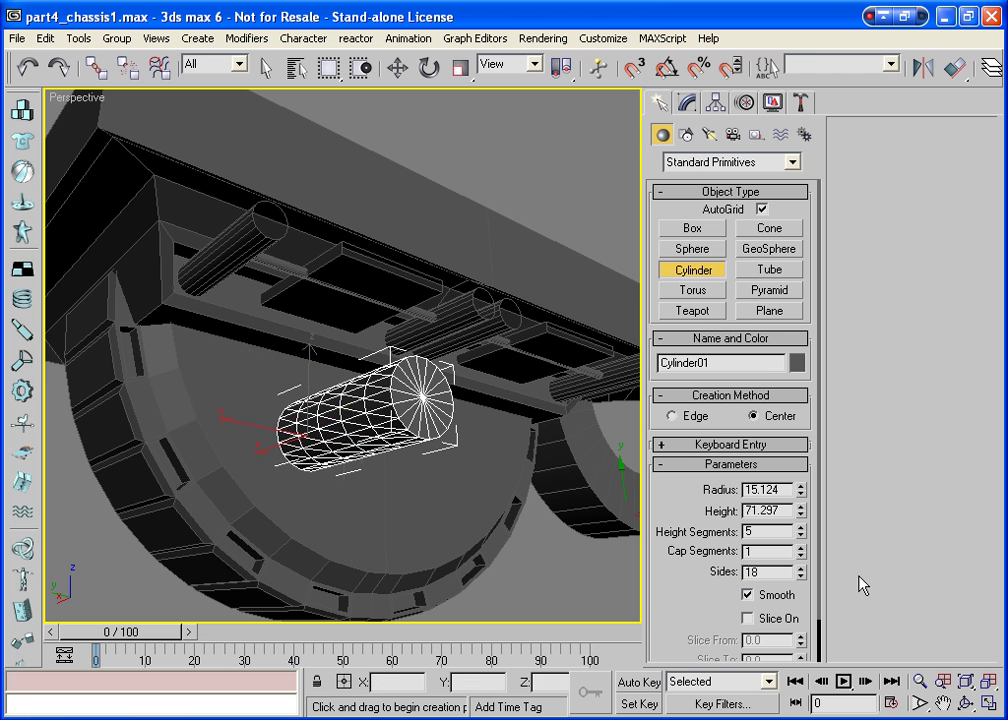
pyautogui.rightClick(801, 537)
pyautogui.click(687, 104)
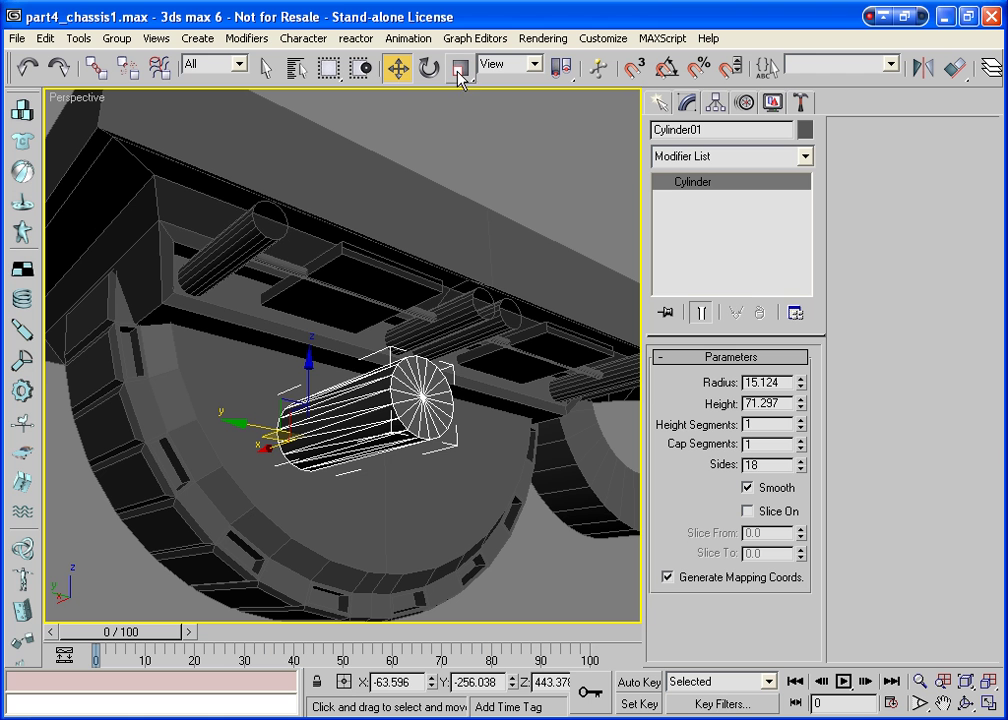
pyautogui.moveTo(234, 431); pyautogui.dragTo(200, 424)
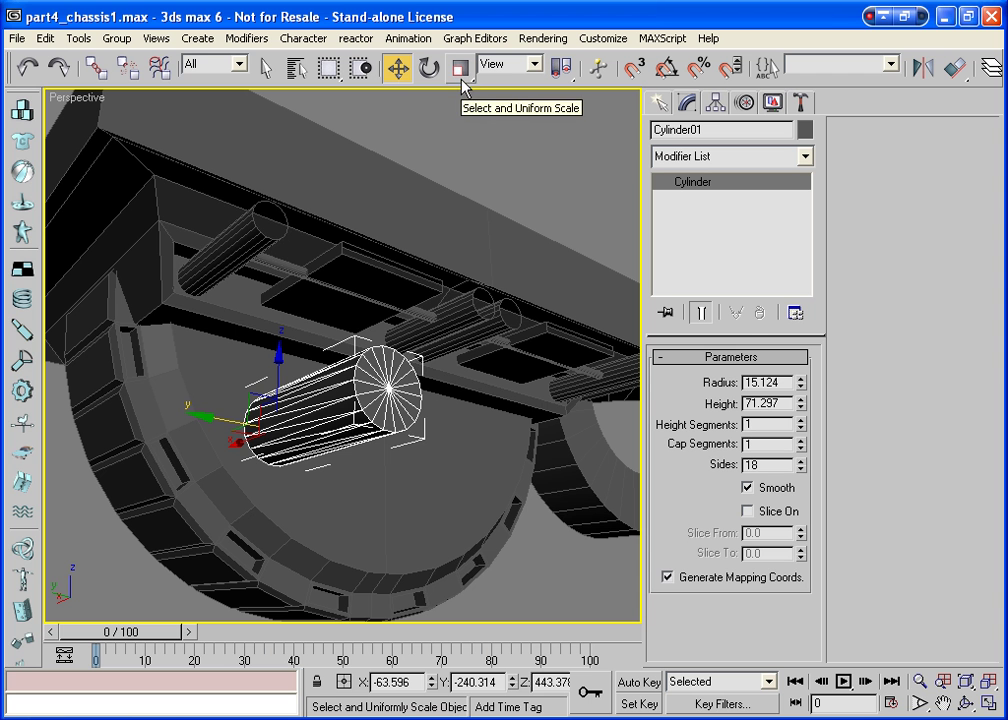
# Convert Cylinder01 to Editable Poly and orbit around it in wireframe
pyautogui.rightClick(357, 395)
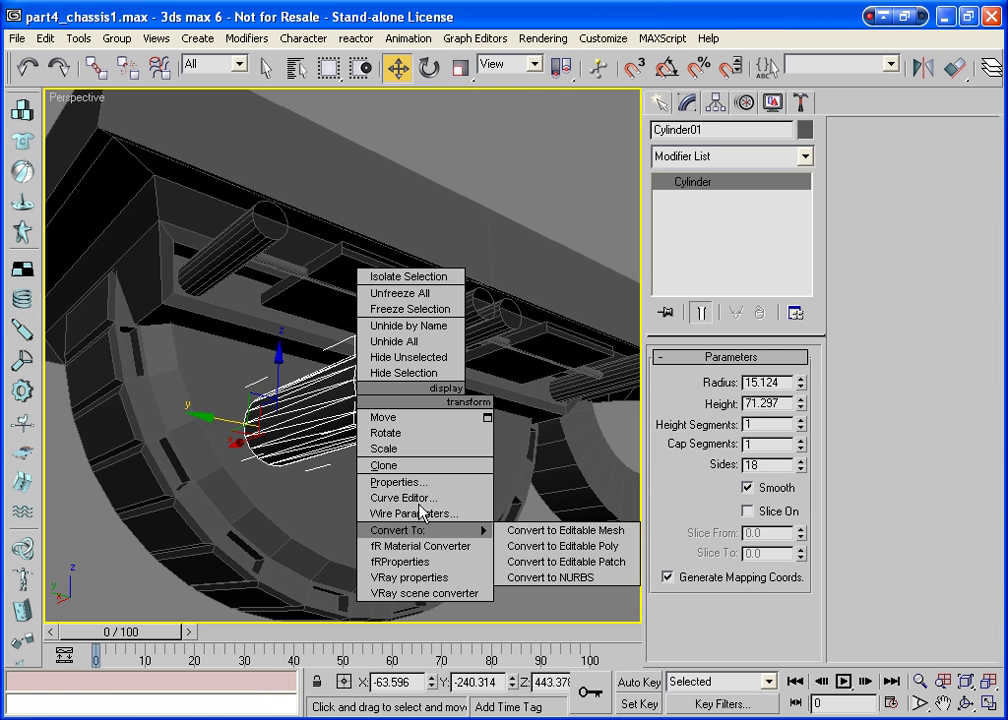
pyautogui.click(578, 546)
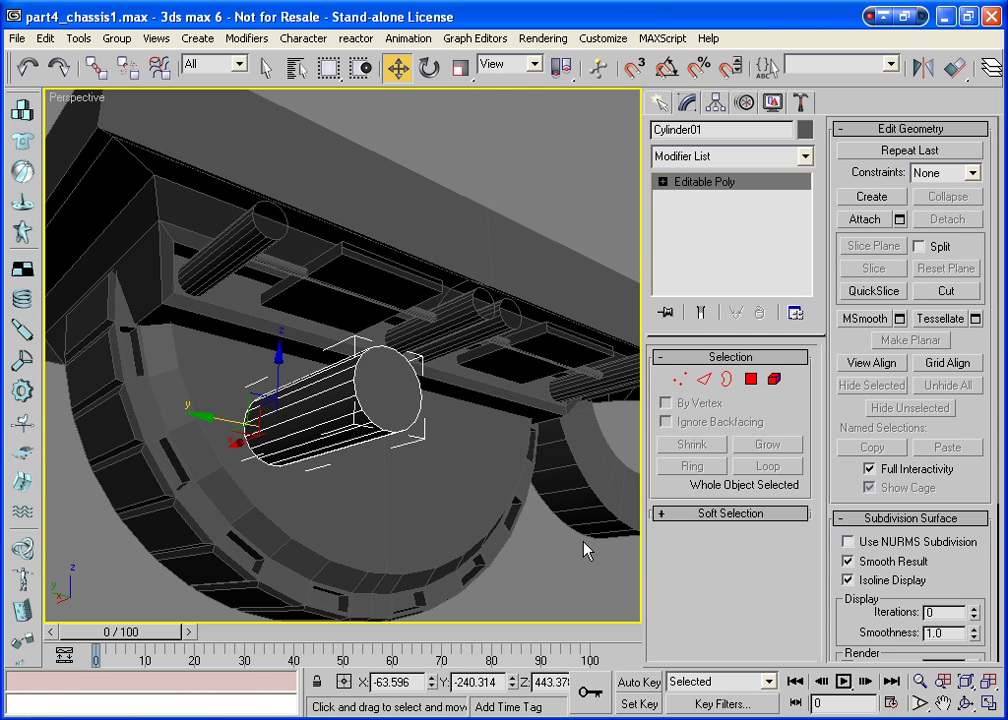
pyautogui.press('F3')
pyautogui.hotkey('ctrl', 'r')
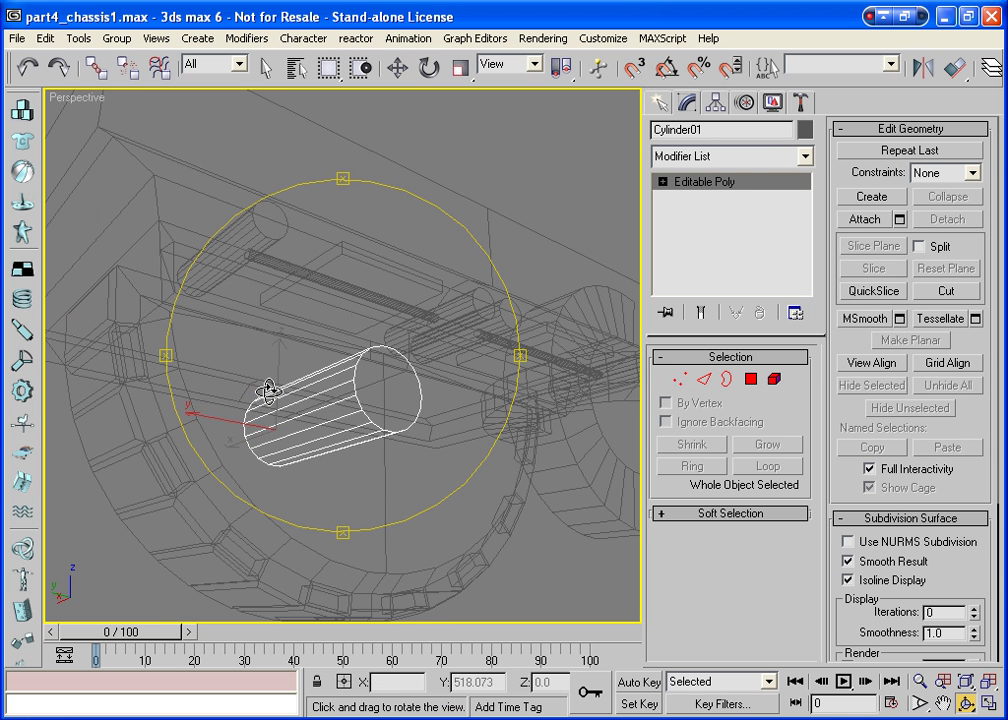
pyautogui.moveTo(268, 392); pyautogui.dragTo(540, 434)
pyautogui.press('w')
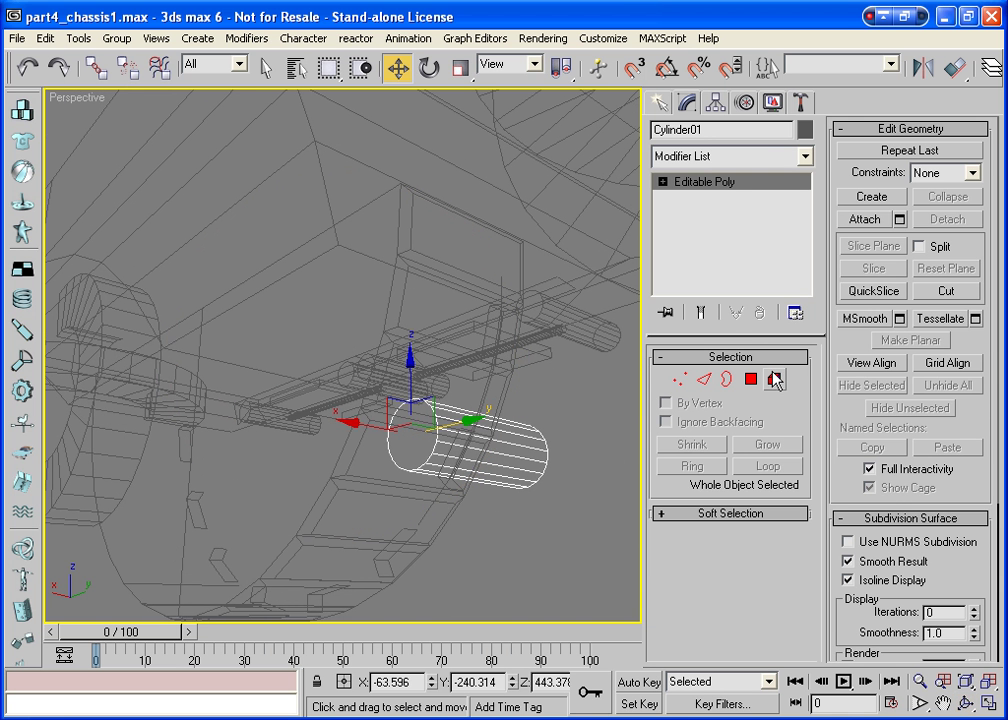
# Select the cylinder's outer end cap and move it along the cylinder's axis
pyautogui.click(751, 379)
pyautogui.click(410, 440)
pyautogui.keyDown('alt'); pyautogui.click(411, 440); pyautogui.keyUp('alt')
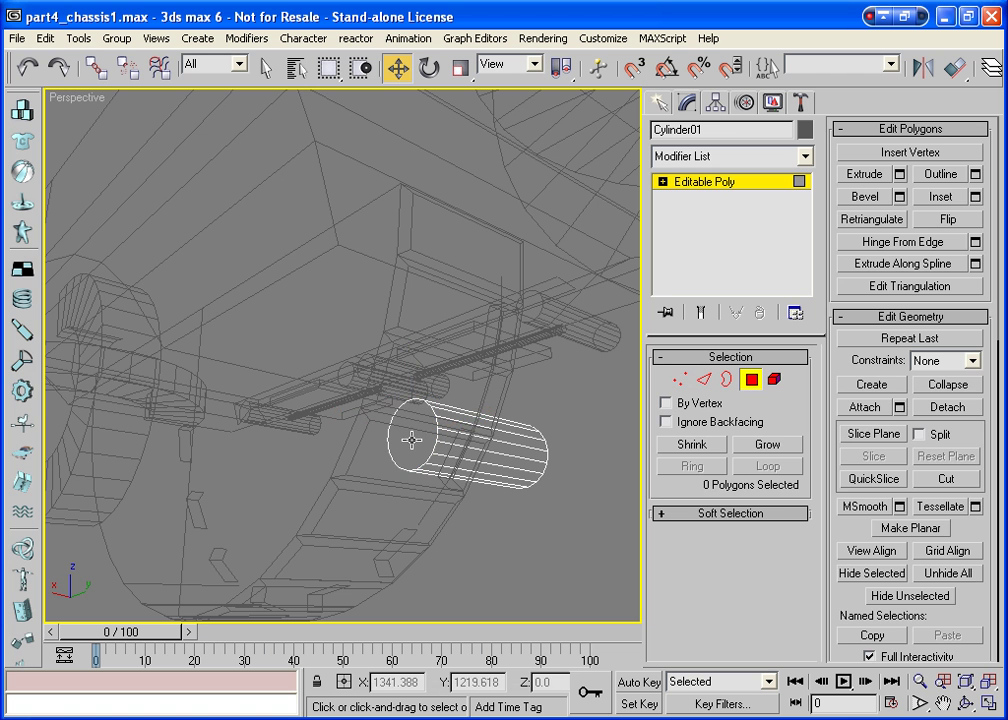
pyautogui.click(751, 379)
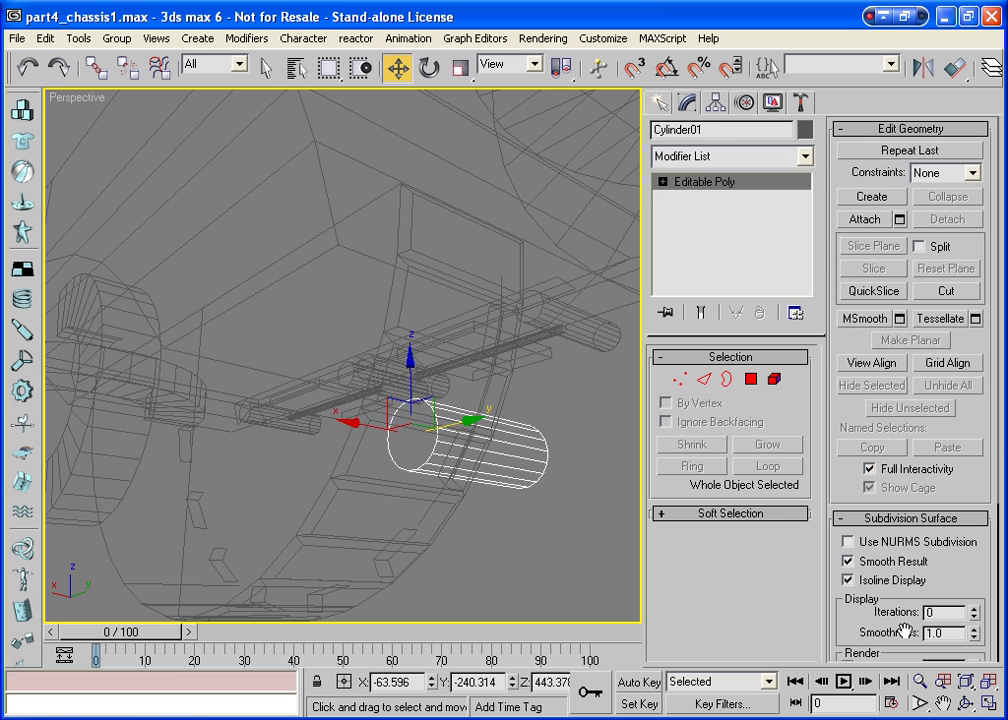
pyautogui.click(968, 703)
pyautogui.moveTo(450, 405)
pyautogui.mouseDown()
pyautogui.moveTo(329, 494)
pyautogui.moveTo(360, 470)
pyautogui.mouseUp()
pyautogui.press('F3')
pyautogui.press('w')
pyautogui.click(751, 379)
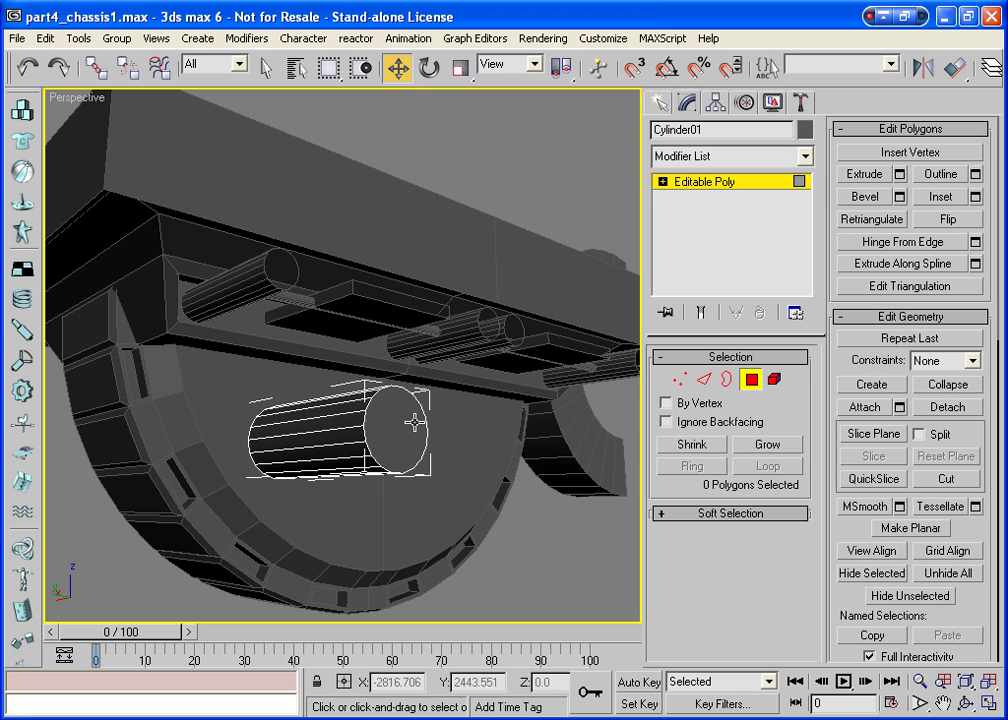
pyautogui.click(413, 423)
pyautogui.moveTo(350, 426); pyautogui.dragTo(266, 445)
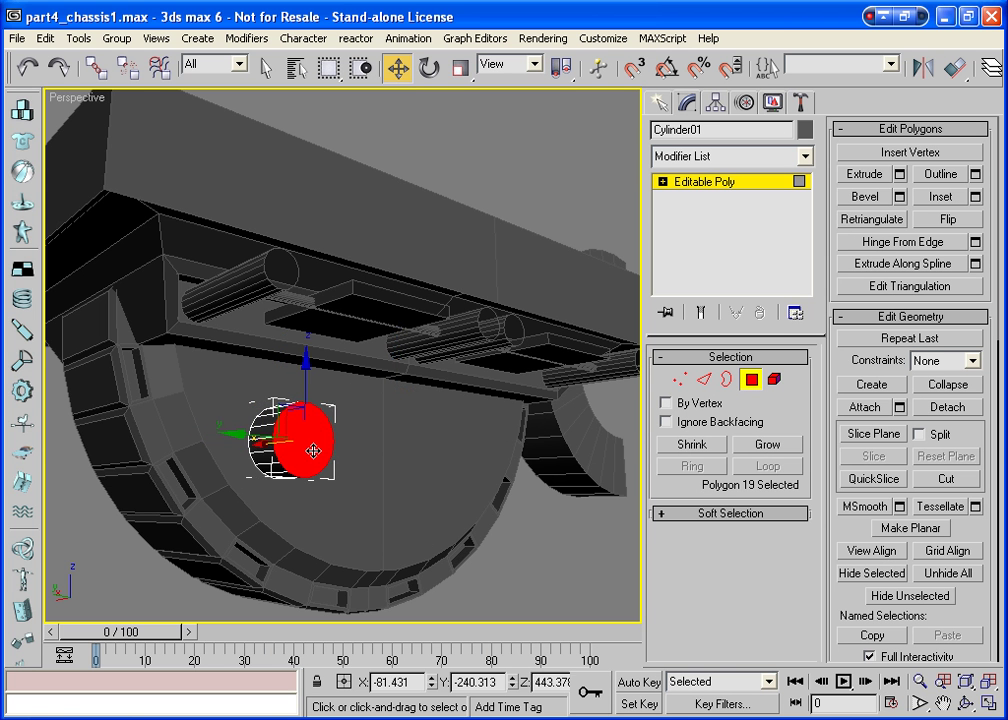
# Zoom, pan and orbit so the selected red end cap faces the camera
pyautogui.scroll(3, 313, 451)
pyautogui.moveTo(412, 548); pyautogui.dragTo(419, 549, button='middle')
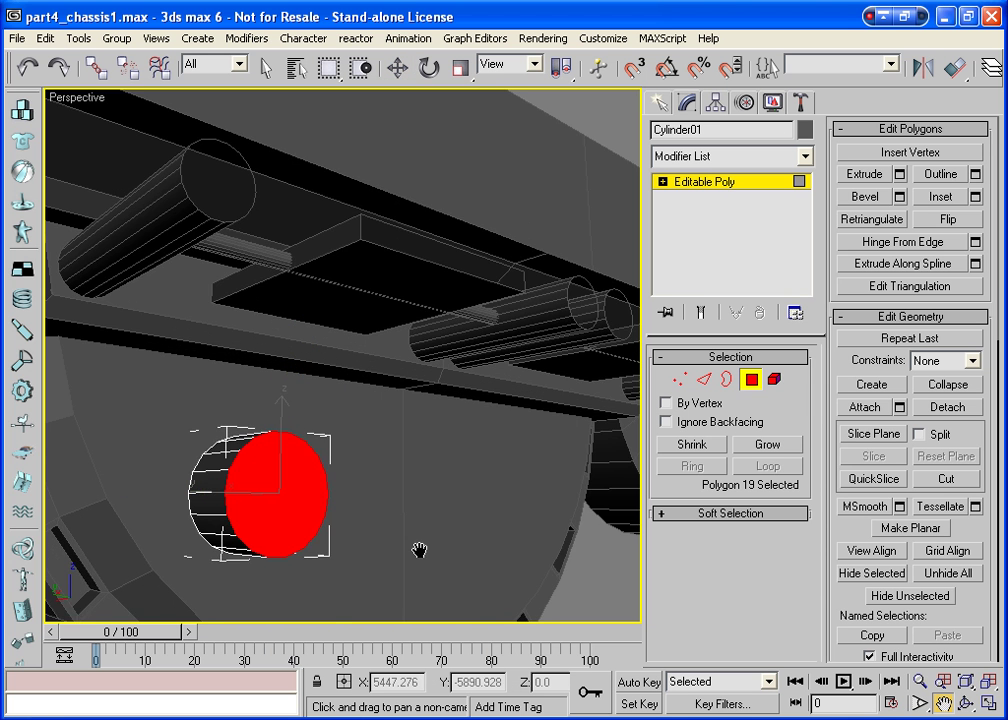
pyautogui.keyDown('alt'); pyautogui.moveTo(340, 500); pyautogui.dragTo(342, 500, button='middle'); pyautogui.keyUp('alt')
pyautogui.scroll(1, 322, 477)
pyautogui.scroll(2, 327, 477)
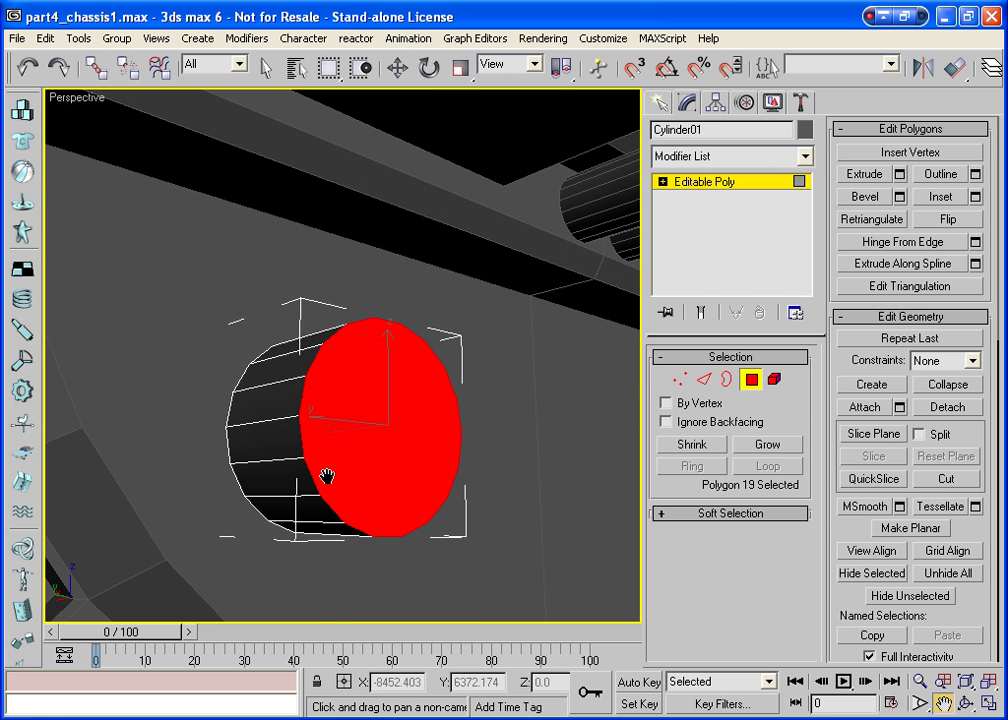
pyautogui.click(988, 682)
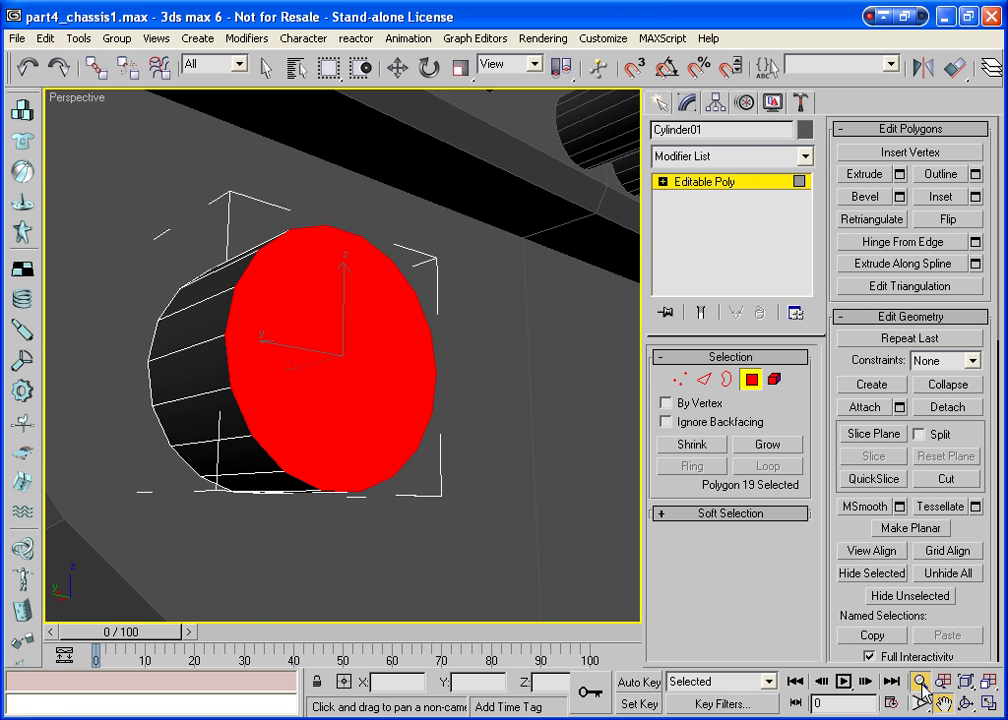
pyautogui.click(920, 682)
pyautogui.moveTo(405, 398); pyautogui.dragTo(360, 443)
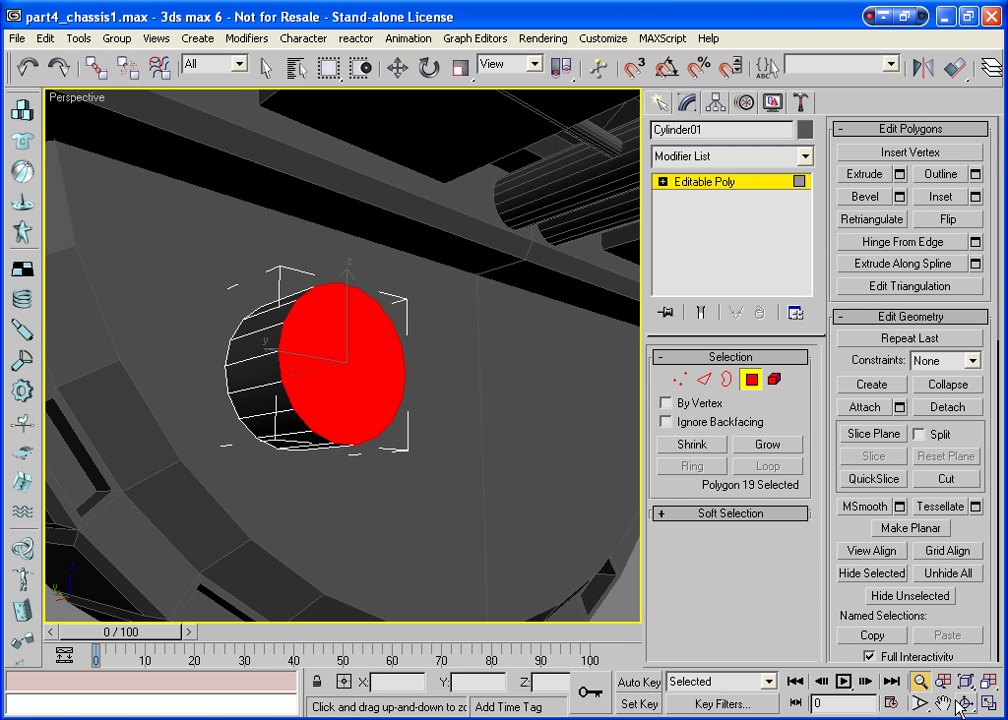
pyautogui.click(963, 703)
pyautogui.moveTo(400, 427)
pyautogui.mouseDown()
pyautogui.moveTo(321, 440)
pyautogui.moveTo(408, 432)
pyautogui.mouseUp()
pyautogui.moveTo(459, 449)
pyautogui.mouseDown()
pyautogui.moveTo(500, 457)
pyautogui.moveTo(419, 457)
pyautogui.moveTo(405, 439)
pyautogui.moveTo(463, 423)
pyautogui.moveTo(378, 423)
pyautogui.moveTo(376, 459)
pyautogui.moveTo(346, 457)
pyautogui.moveTo(333, 468)
pyautogui.moveTo(382, 466)
pyautogui.mouseUp()
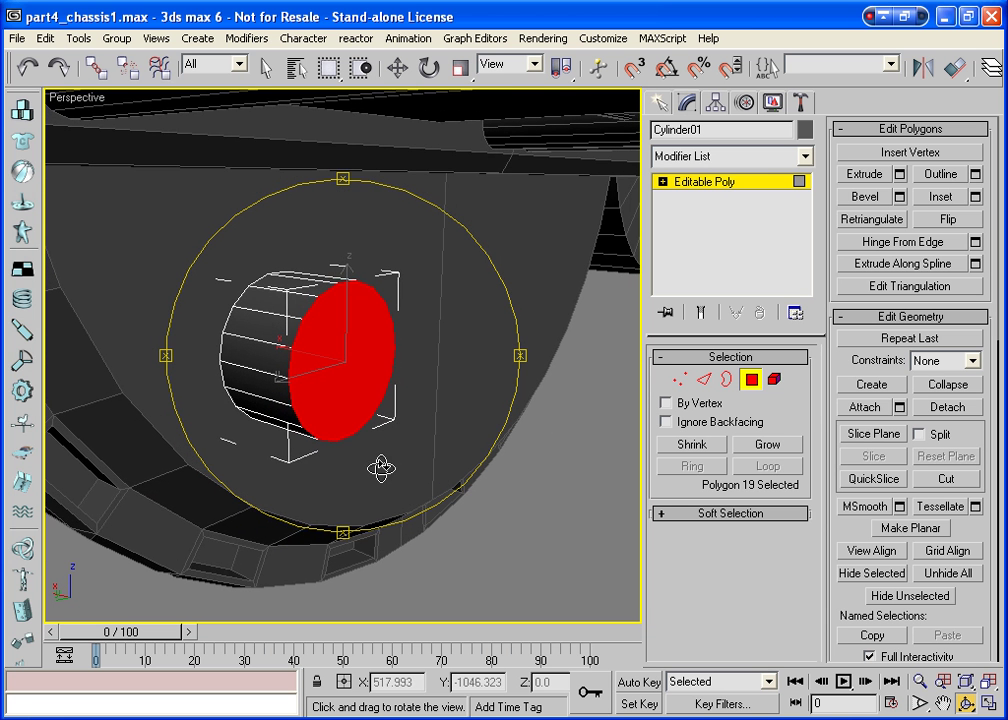
# Shift the cap slightly left, then inset the end cap to leave a ring of faces
pyautogui.click(398, 68)
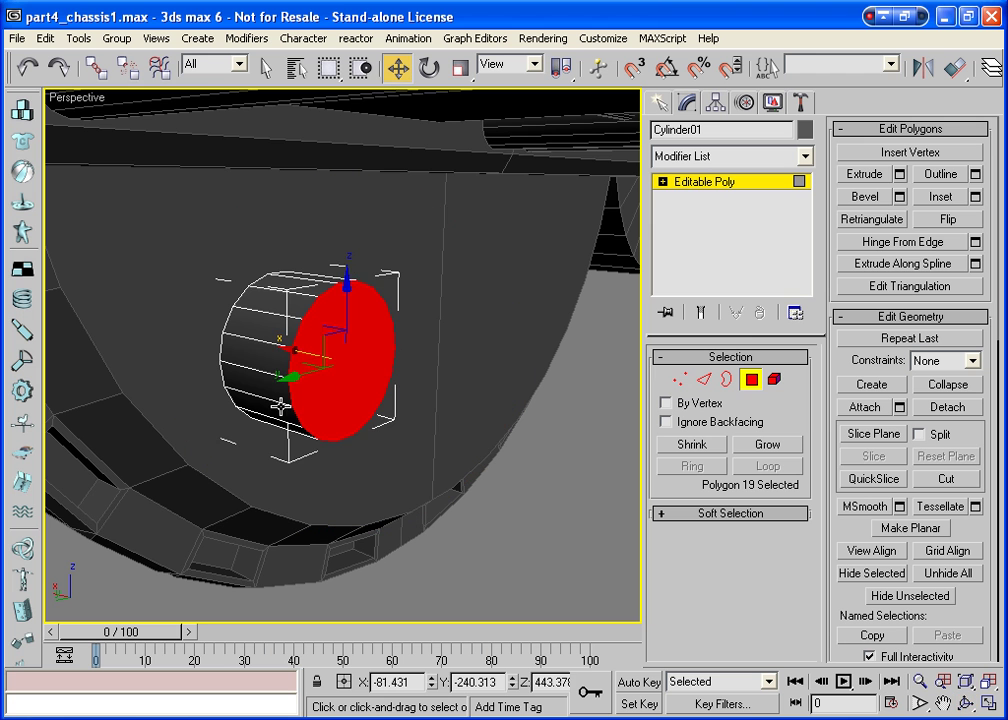
pyautogui.moveTo(292, 345); pyautogui.dragTo(282, 342)
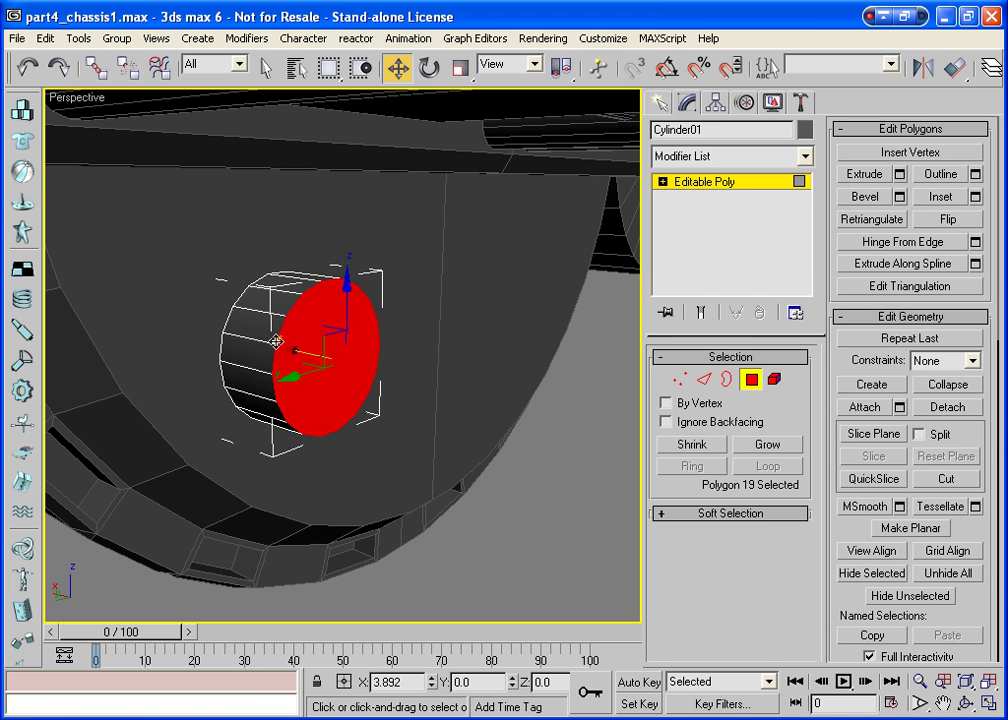
pyautogui.click(584, 463)
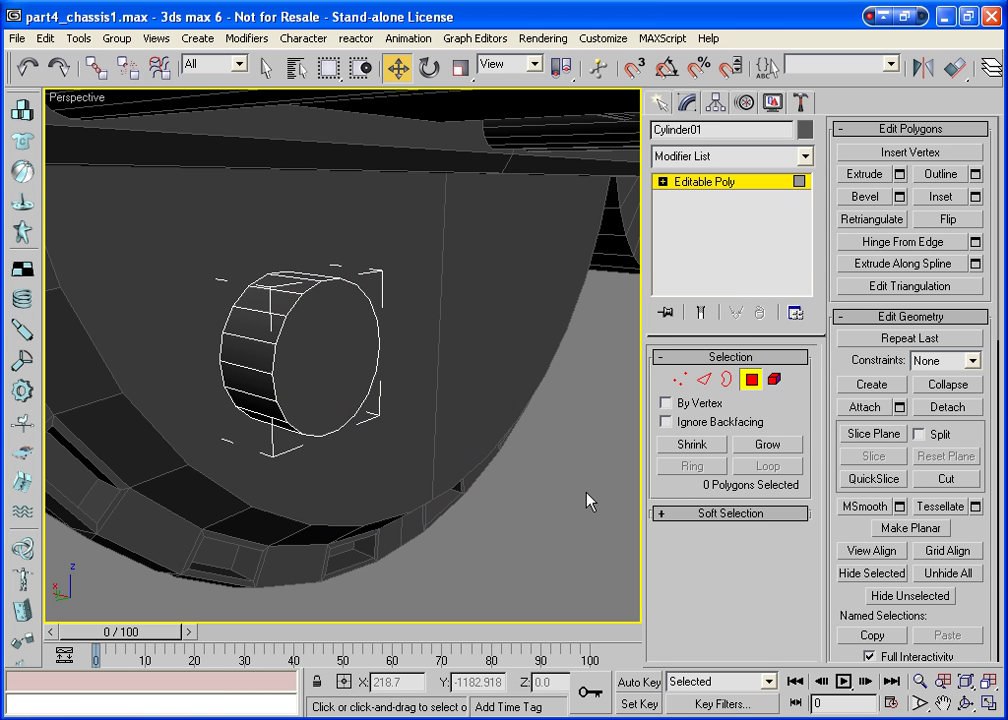
pyautogui.click(350, 376)
pyautogui.click(945, 197)
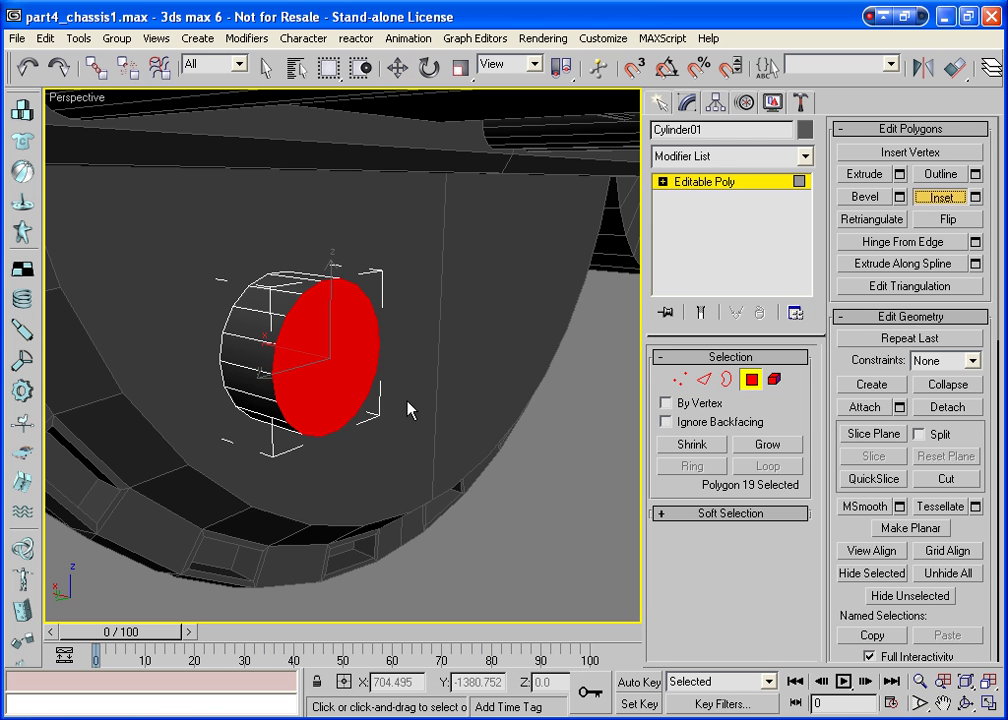
pyautogui.moveTo(335, 331); pyautogui.dragTo(335, 339)
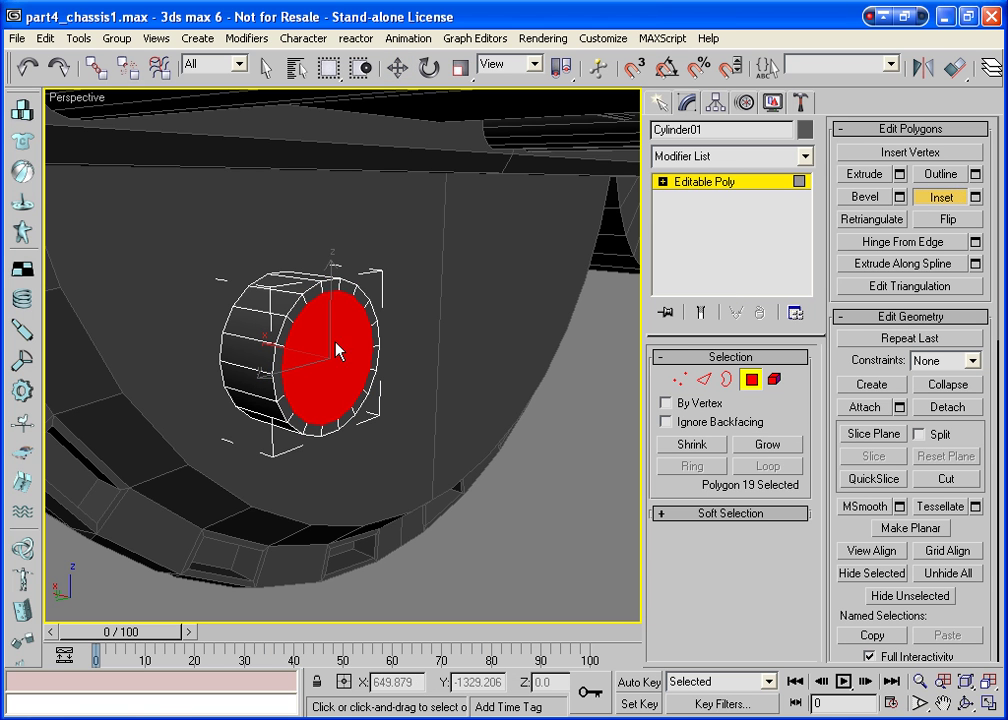
pyautogui.click(597, 518)
# Select ten alternating ring faces: three top, three bottom, two left and two right
pyautogui.click(325, 285)
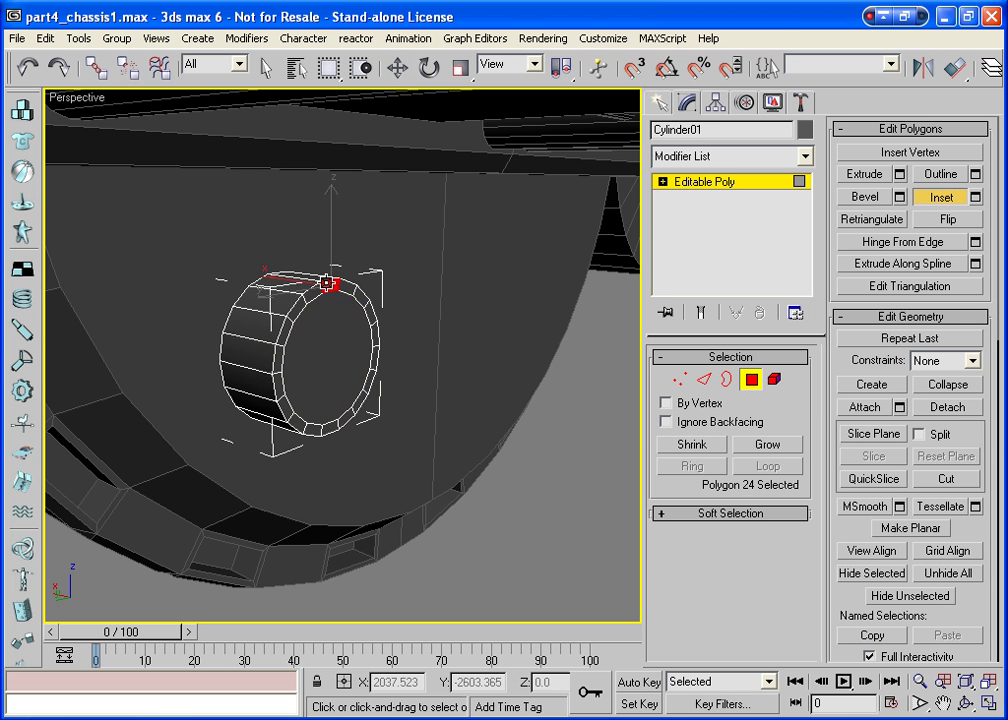
pyautogui.keyDown('ctrl'); pyautogui.click(342, 289); pyautogui.keyUp('ctrl')
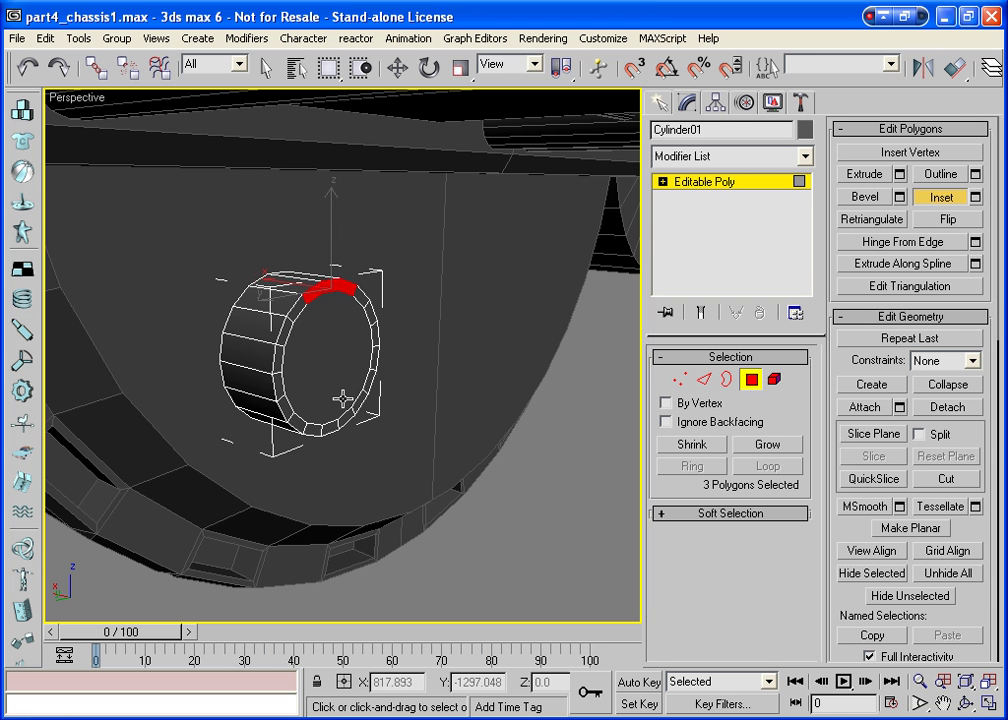
pyautogui.keyDown('ctrl'); pyautogui.click(348, 288); pyautogui.keyUp('ctrl')
pyautogui.keyDown('ctrl'); pyautogui.click(345, 418); pyautogui.keyUp('ctrl')
pyautogui.keyDown('ctrl'); pyautogui.click(322, 426); pyautogui.keyUp('ctrl')
pyautogui.keyDown('ctrl'); pyautogui.click(315, 430); pyautogui.keyUp('ctrl')
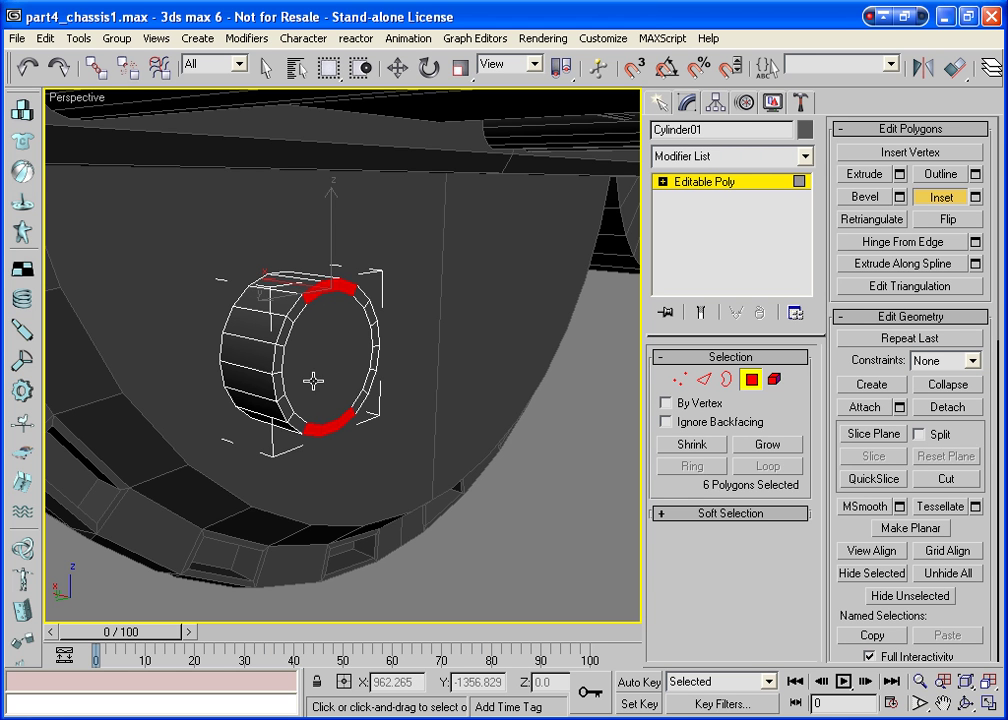
pyautogui.keyDown('ctrl'); pyautogui.click(278, 363); pyautogui.keyUp('ctrl')
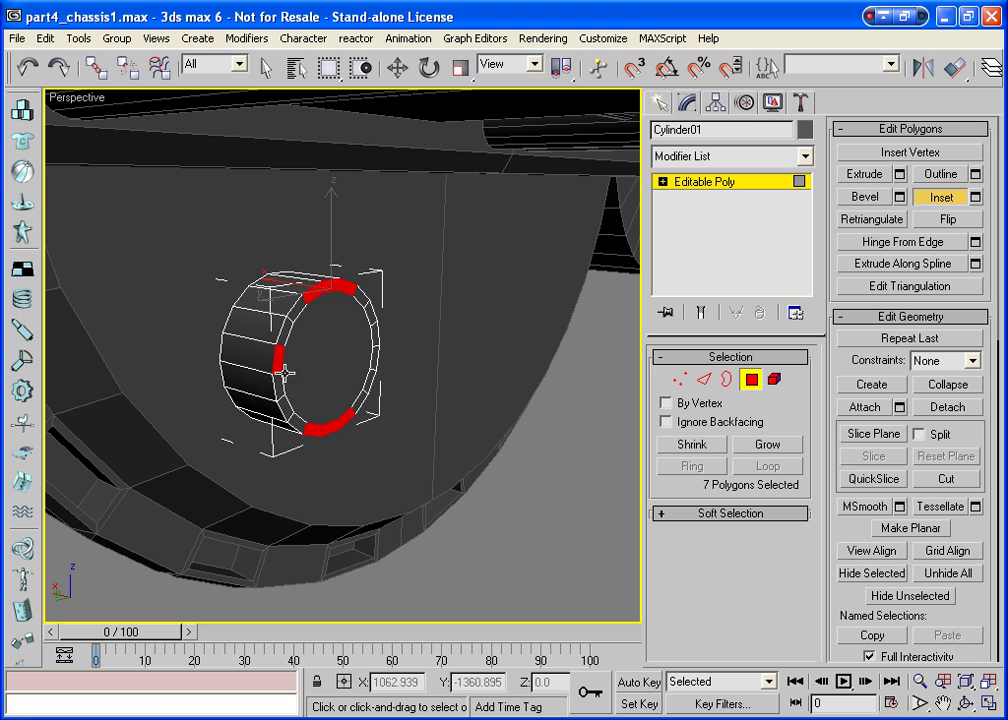
pyautogui.keyDown('ctrl'); pyautogui.click(279, 384); pyautogui.keyUp('ctrl')
pyautogui.keyDown('ctrl'); pyautogui.click(377, 338); pyautogui.keyUp('ctrl')
pyautogui.keyDown('ctrl'); pyautogui.click(377, 356); pyautogui.keyUp('ctrl')
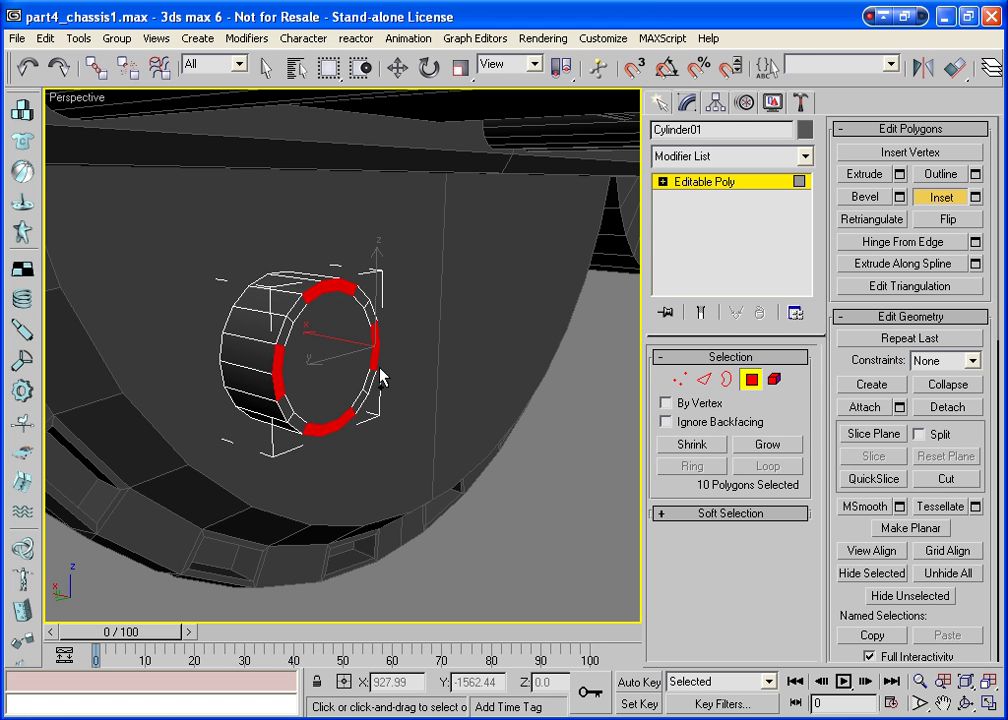
# Bevel the ten ring faces into tabs, then narrow the center cap and extrude it outward
pyautogui.click(873, 199)
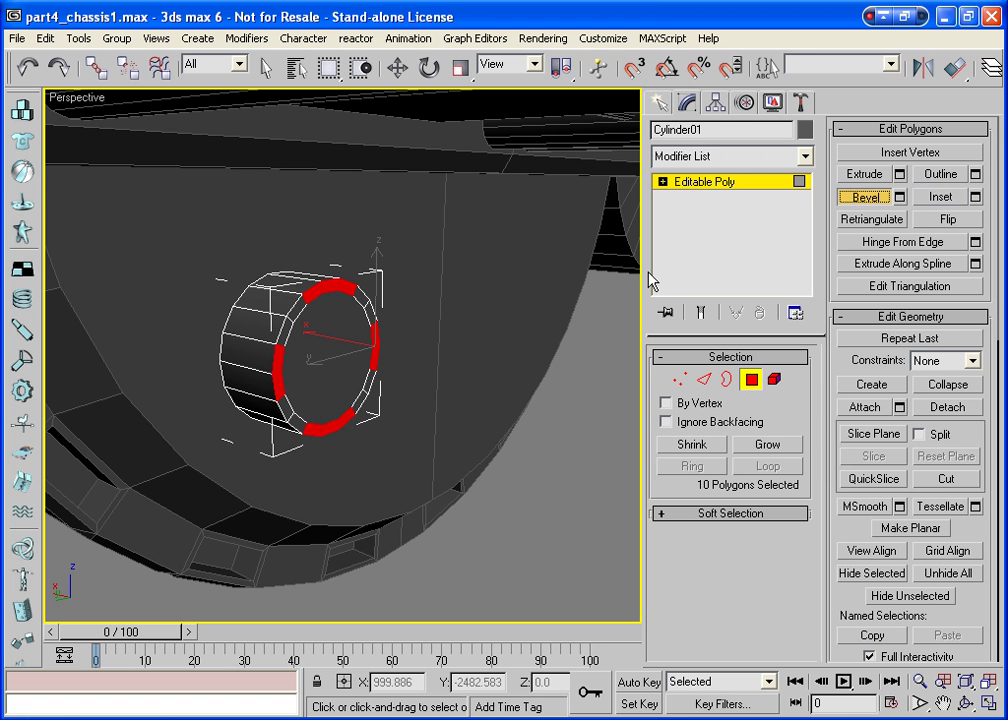
pyautogui.moveTo(281, 394); pyautogui.dragTo(288, 370)
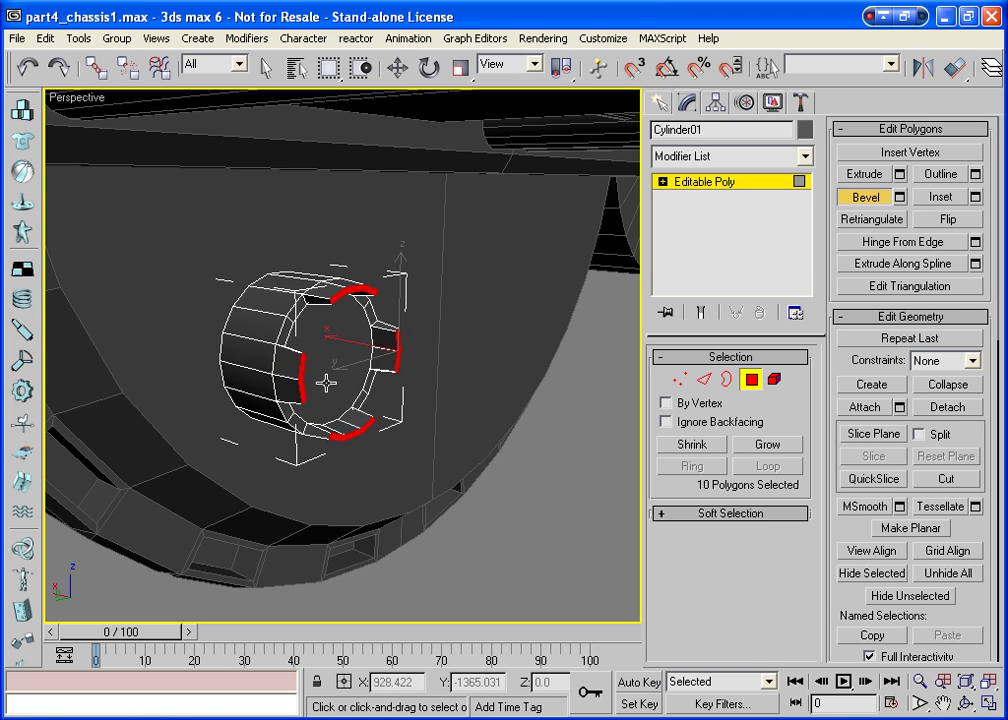
pyautogui.click(333, 362)
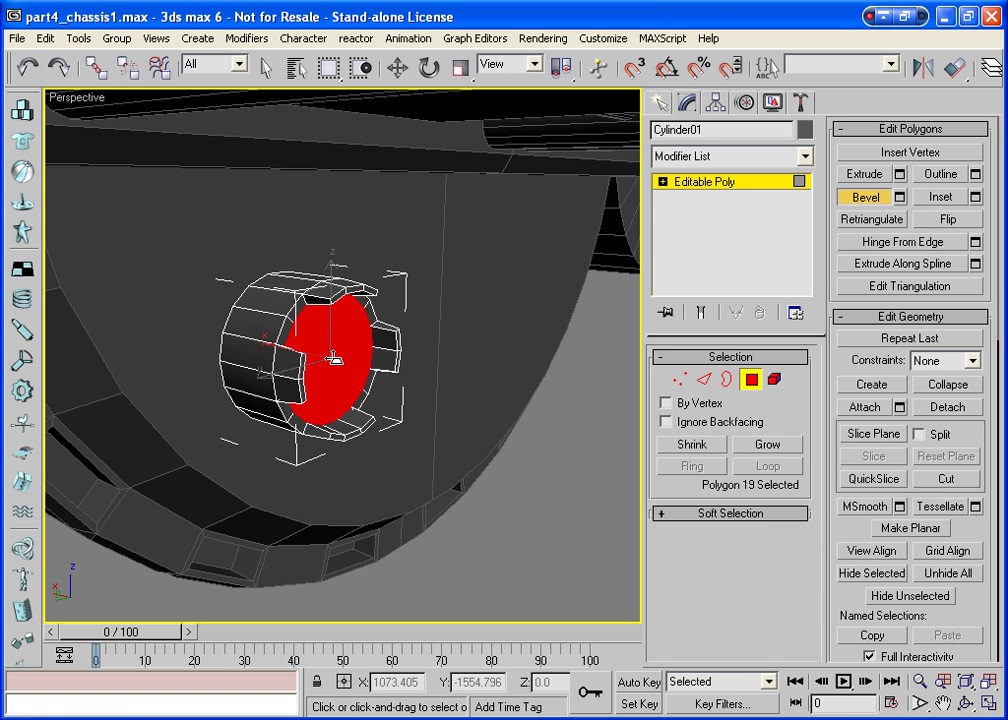
pyautogui.moveTo(333, 353); pyautogui.dragTo(333, 378)
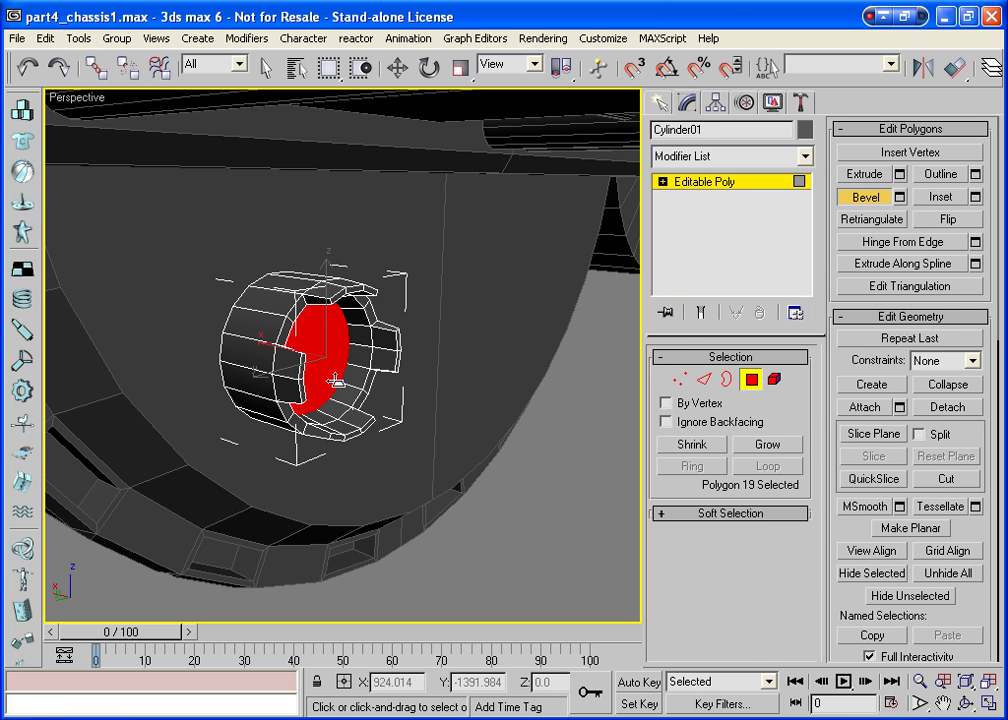
pyautogui.click(331, 370)
pyautogui.click(866, 174)
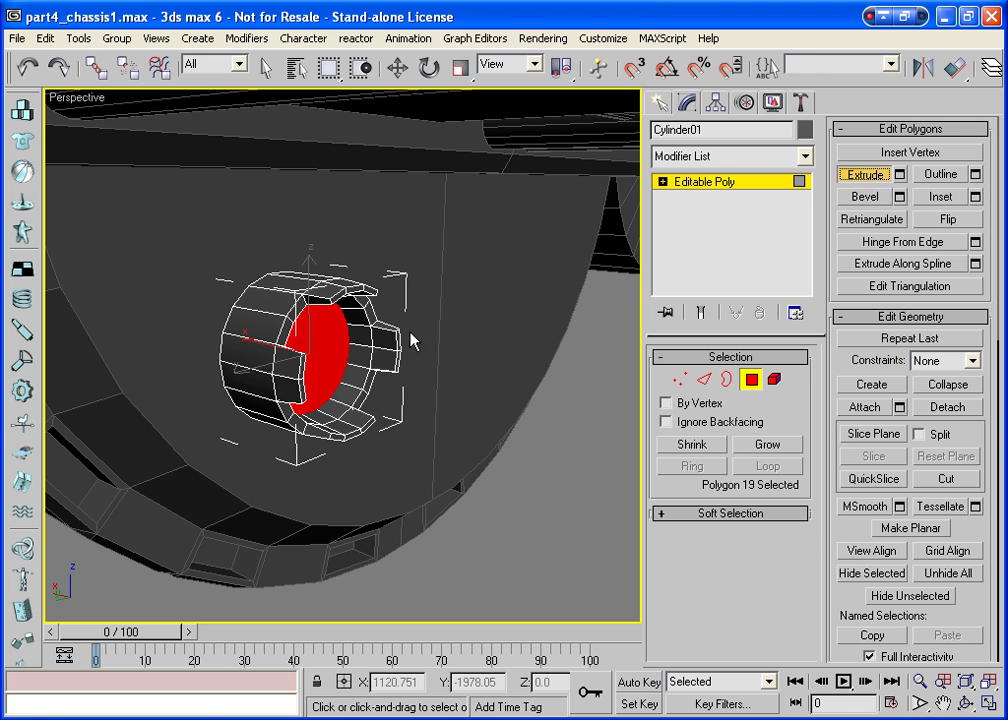
pyautogui.moveTo(332, 393); pyautogui.dragTo(339, 288)
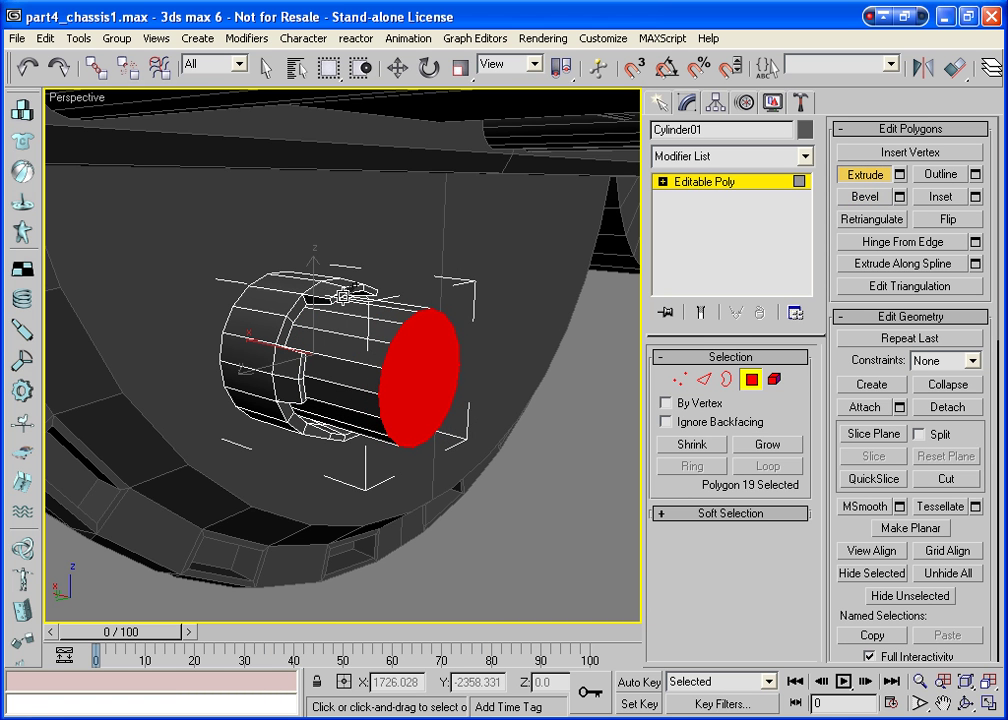
pyautogui.moveTo(339, 288); pyautogui.dragTo(338, 305)
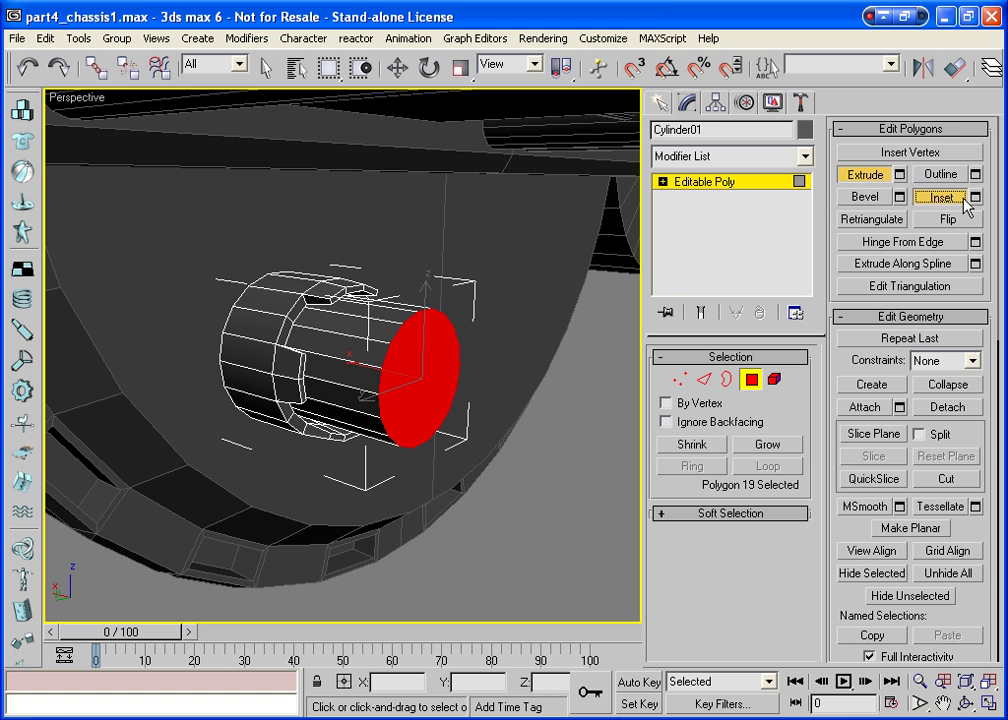
# Inset and bevel the cap smaller, then extrude it into a thinner protruding shaft
pyautogui.click(941, 197)
pyautogui.moveTo(440, 370); pyautogui.dragTo(436, 355)
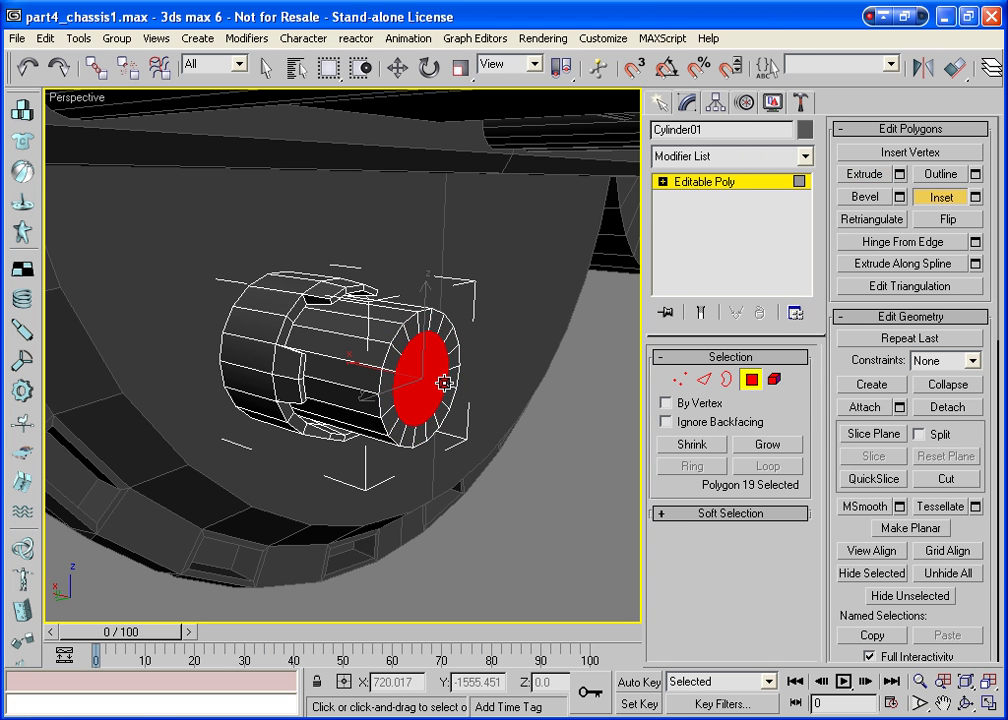
pyautogui.click(864, 197)
pyautogui.moveTo(430, 382); pyautogui.dragTo(430, 398)
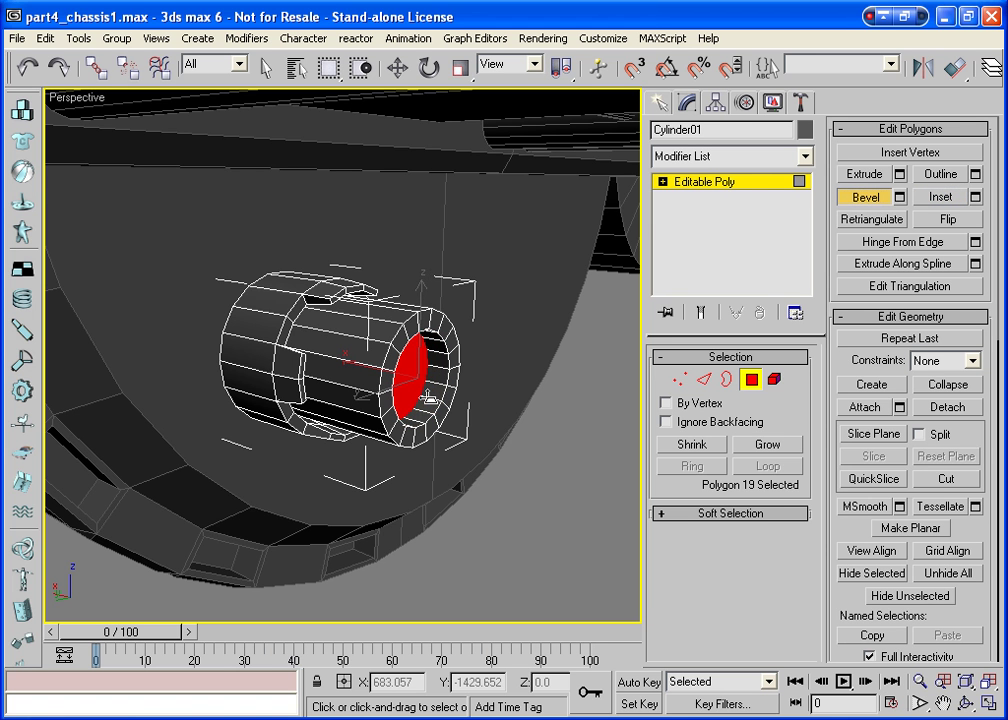
pyautogui.click(430, 398)
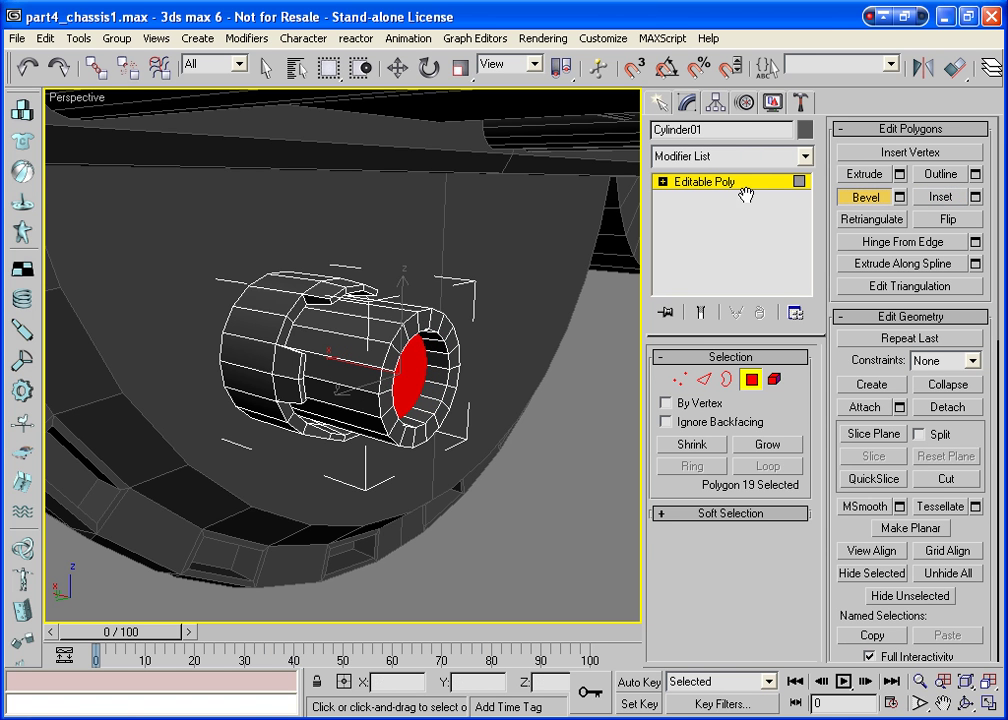
pyautogui.click(852, 177)
pyautogui.moveTo(412, 375); pyautogui.dragTo(422, 260)
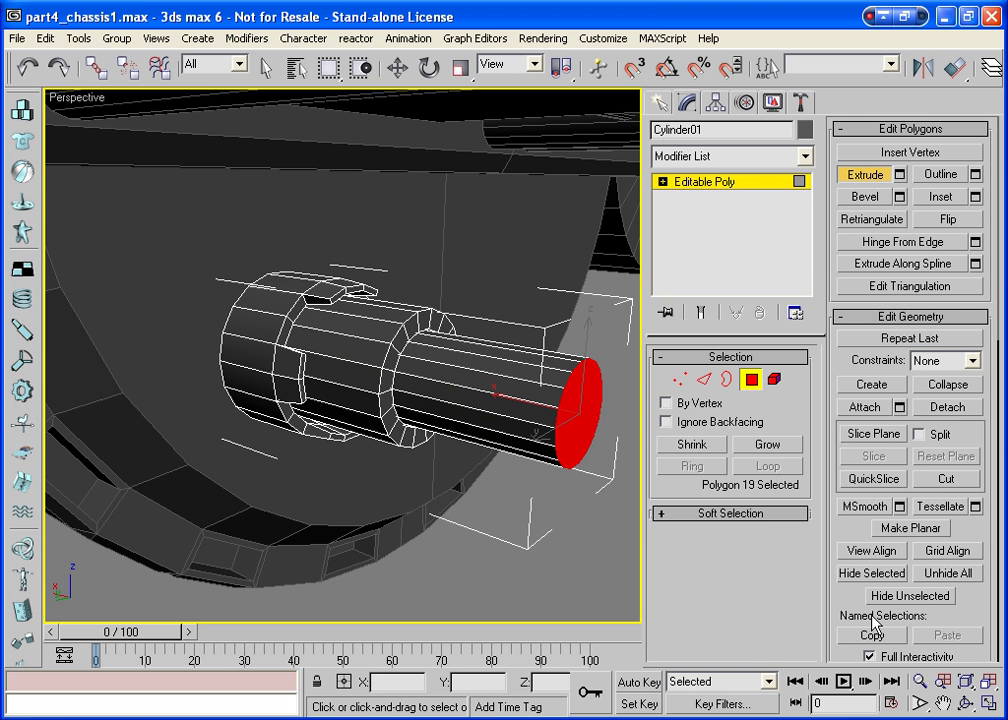
# Orbit around the new shaft to inspect it, leave face editing and pick the Cut tool
pyautogui.hotkey('ctrl', 'r')
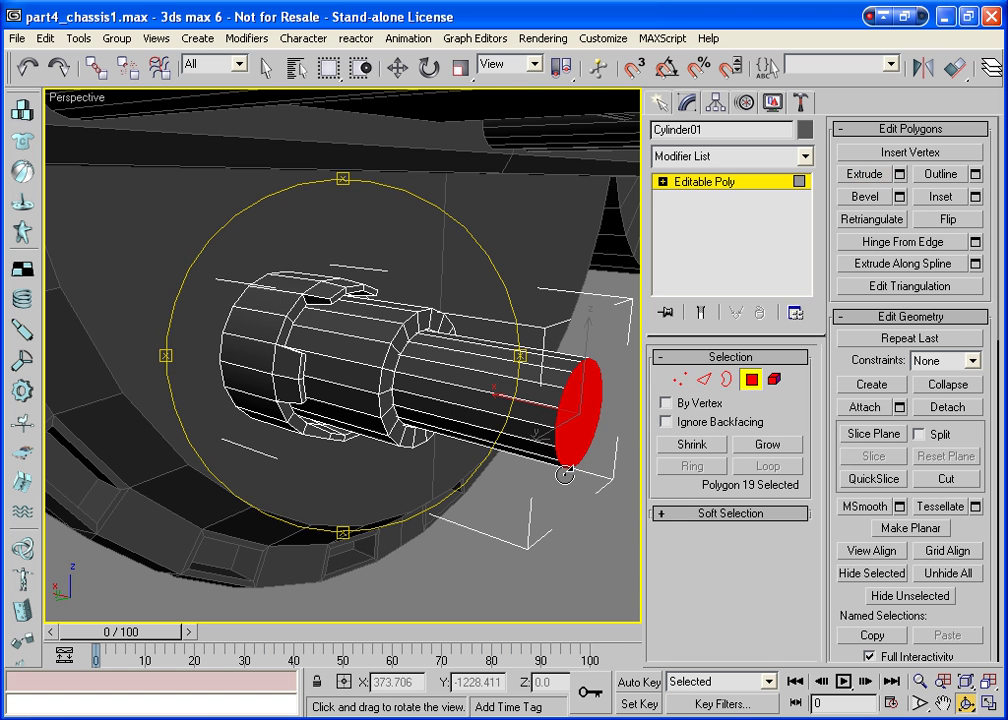
pyautogui.moveTo(330, 355)
pyautogui.mouseDown()
pyautogui.moveTo(338, 338)
pyautogui.moveTo(396, 320)
pyautogui.moveTo(343, 347)
pyautogui.moveTo(349, 398)
pyautogui.mouseUp()
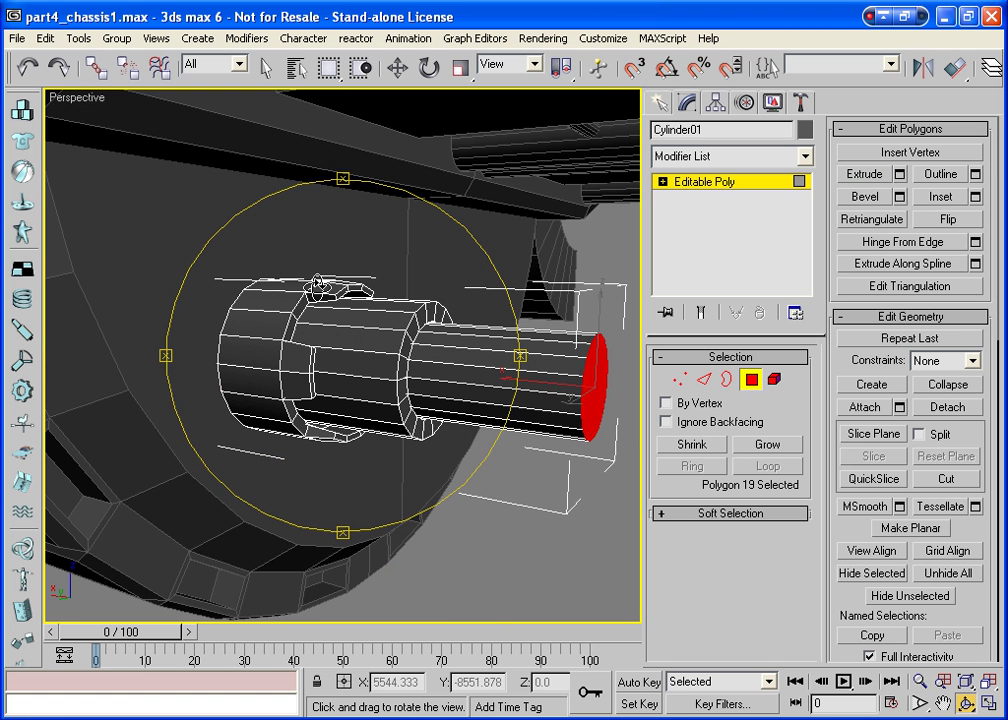
pyautogui.moveTo(308, 263); pyautogui.dragTo(303, 314)
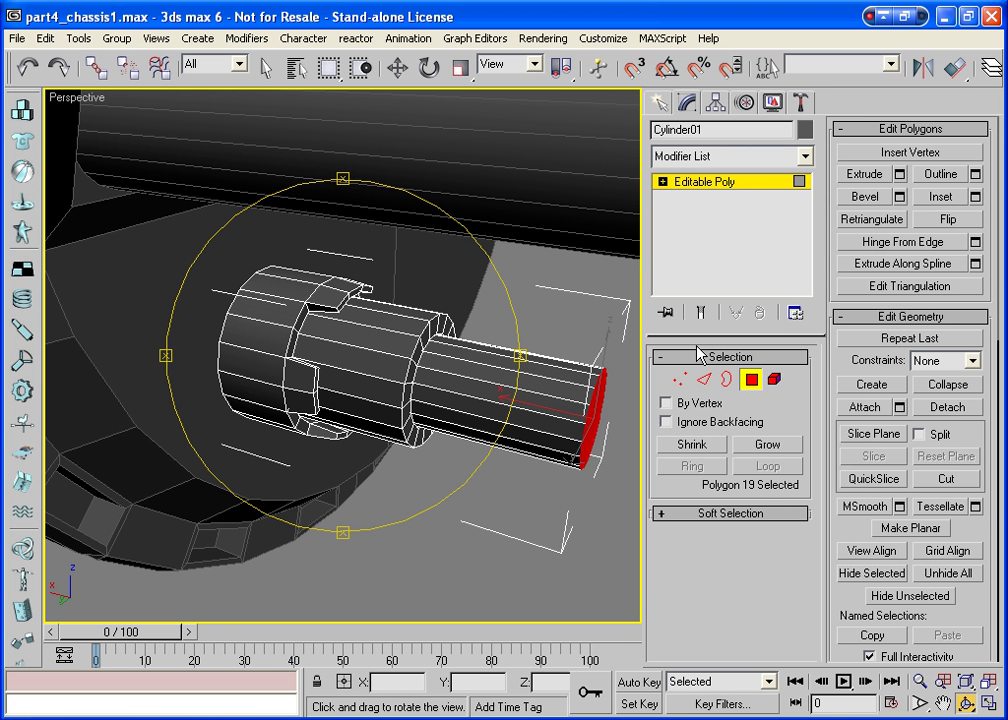
pyautogui.click(705, 181)
pyautogui.press('w')
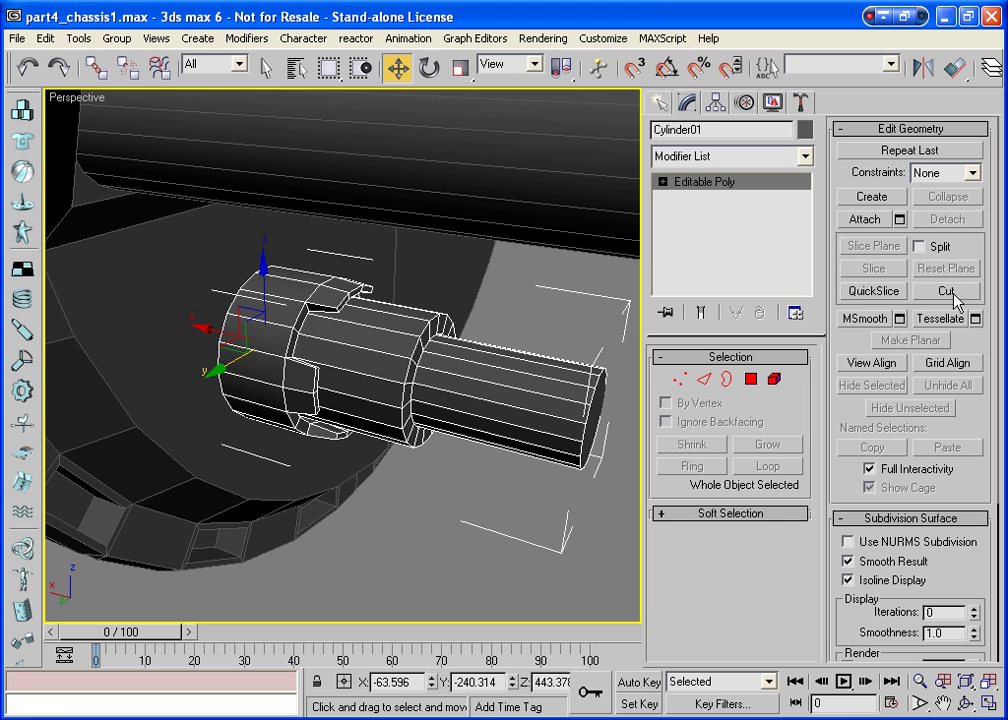
pyautogui.click(946, 291)
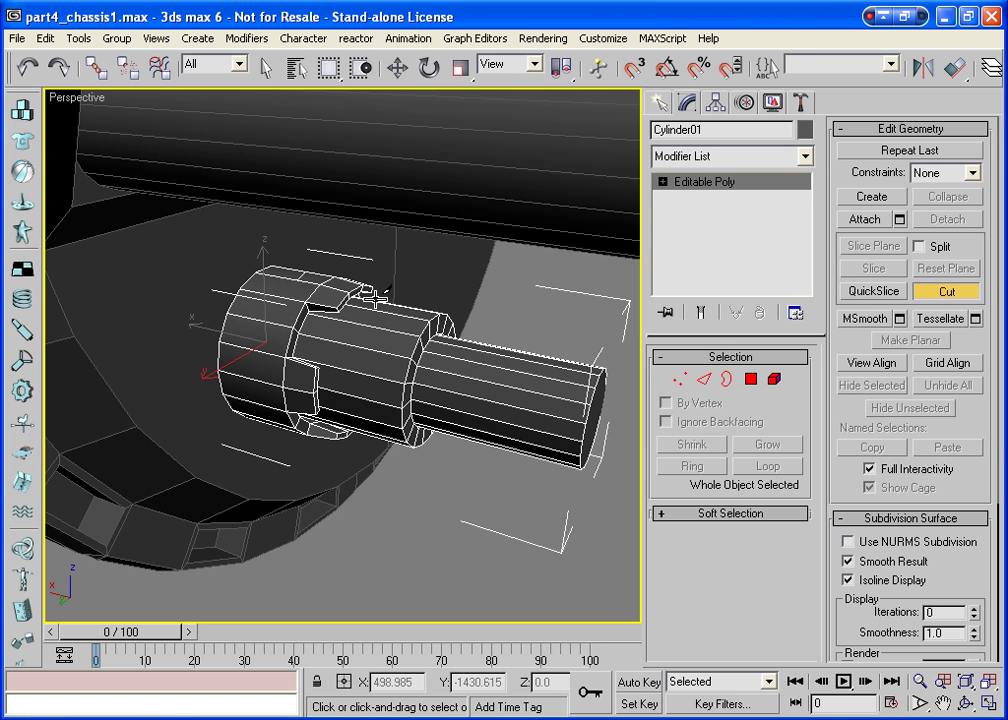
# Slide two top hub vertices, including vertex 174, along X and clear the selection
pyautogui.click(680, 379)
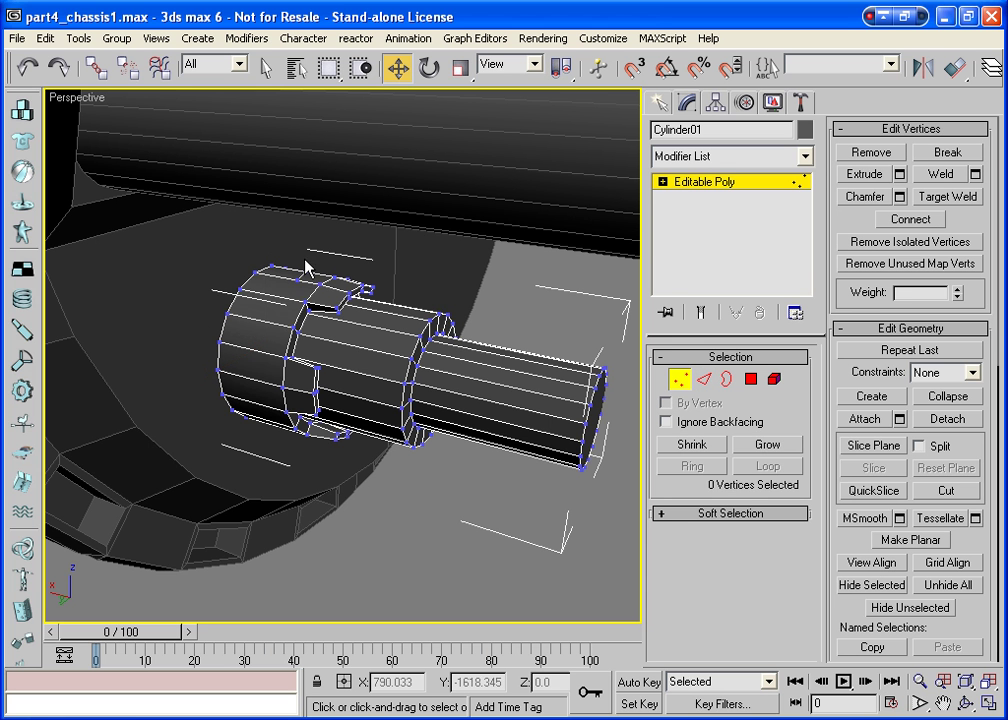
pyautogui.click(271, 268)
pyautogui.moveTo(228, 269); pyautogui.dragTo(225, 265)
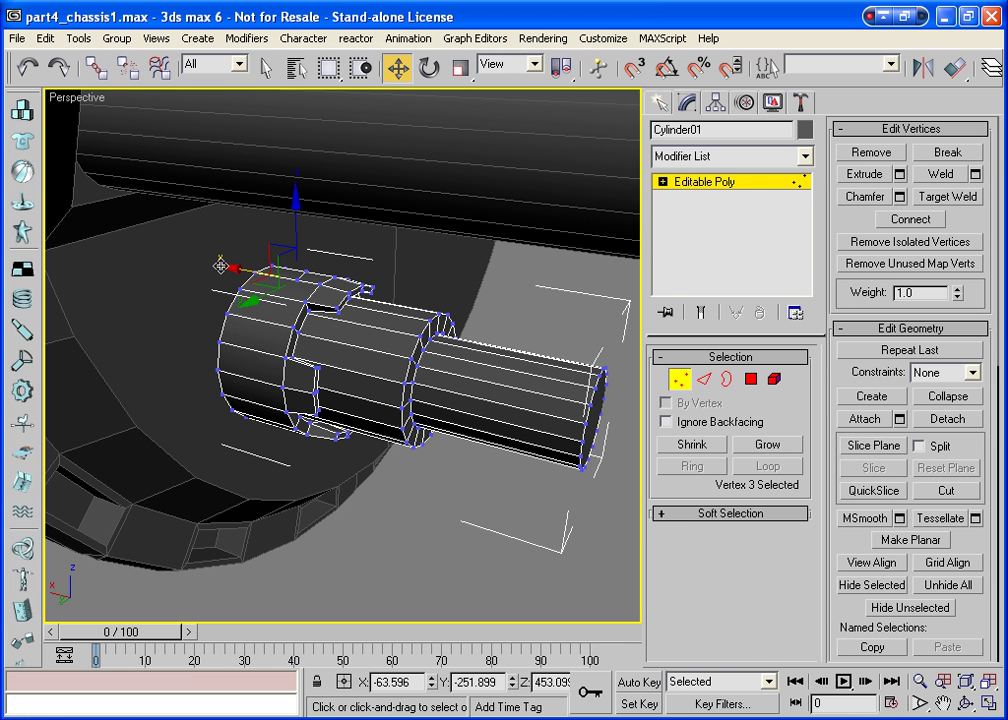
pyautogui.click(288, 322)
pyautogui.click(298, 283)
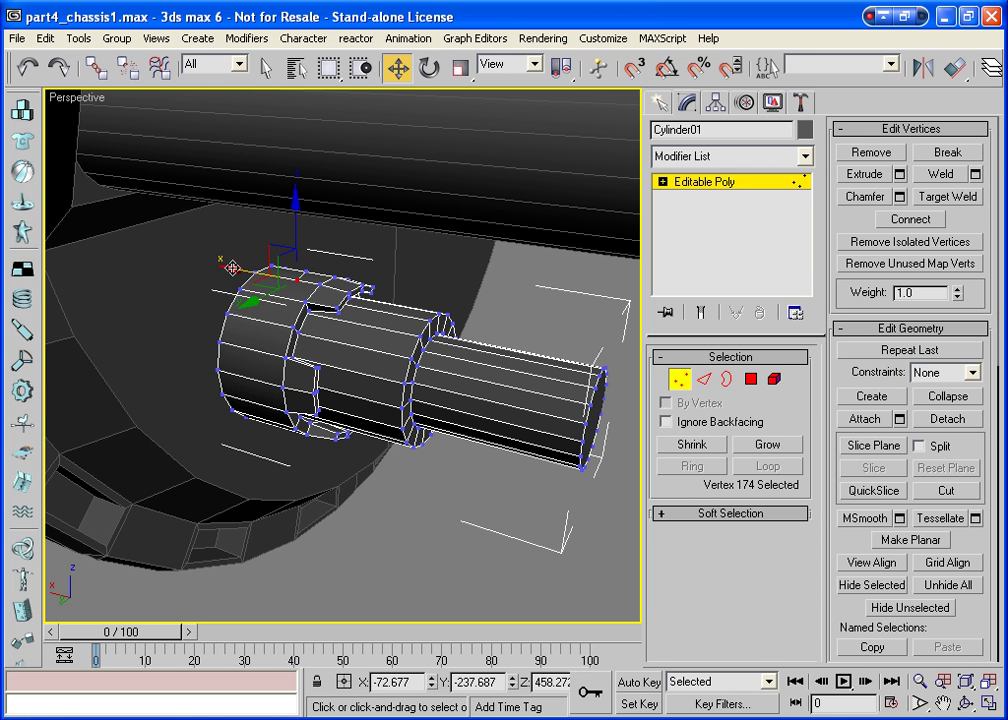
pyautogui.moveTo(229, 264); pyautogui.dragTo(225, 264)
pyautogui.click(268, 345)
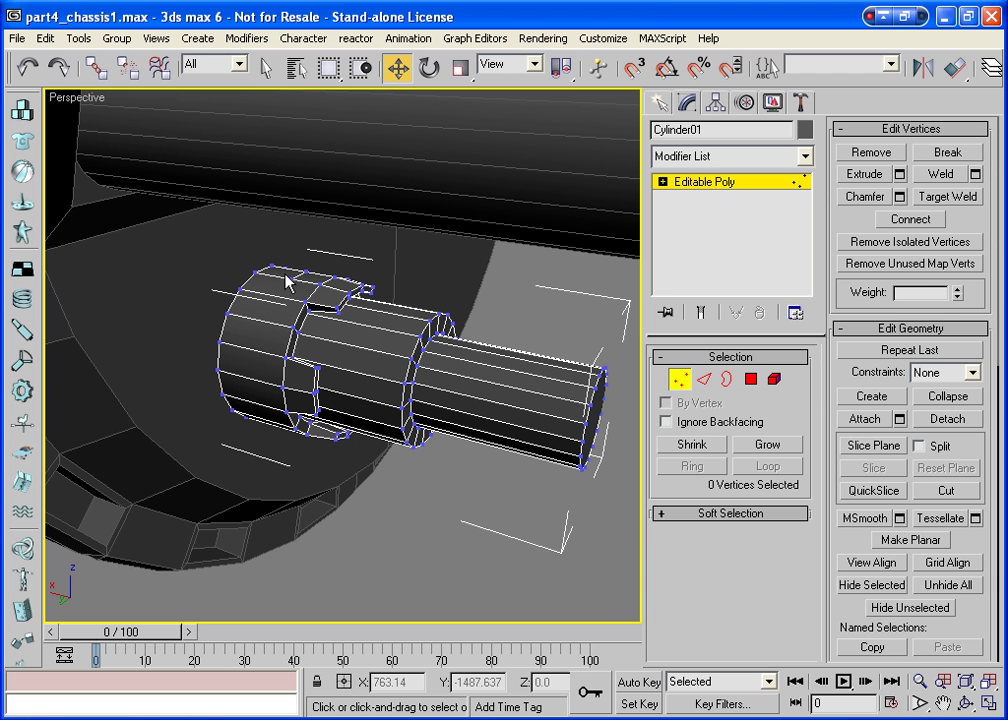
# Extrude the hub's top face by -0.001, MSmooth it and grow the selection to twelve faces
pyautogui.click(751, 379)
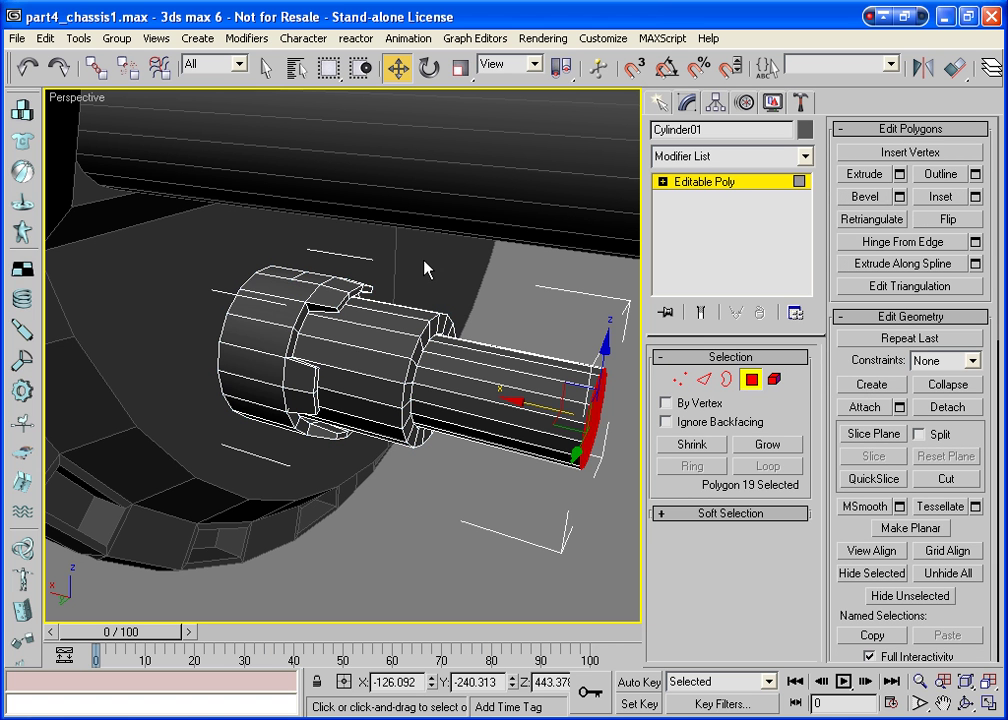
pyautogui.click(290, 272)
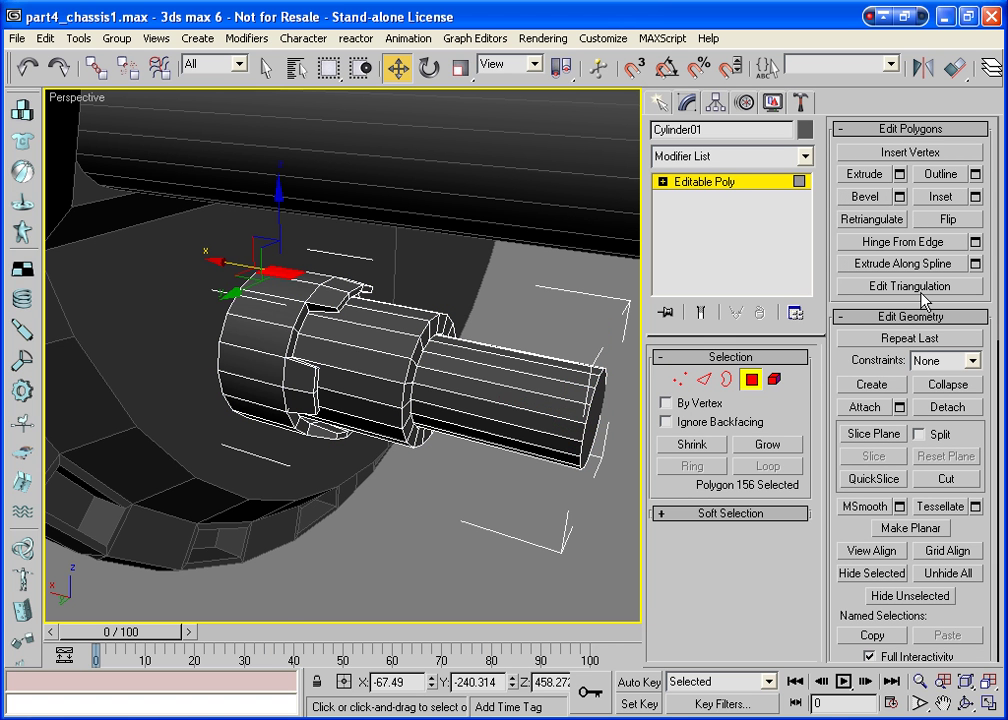
pyautogui.click(899, 173)
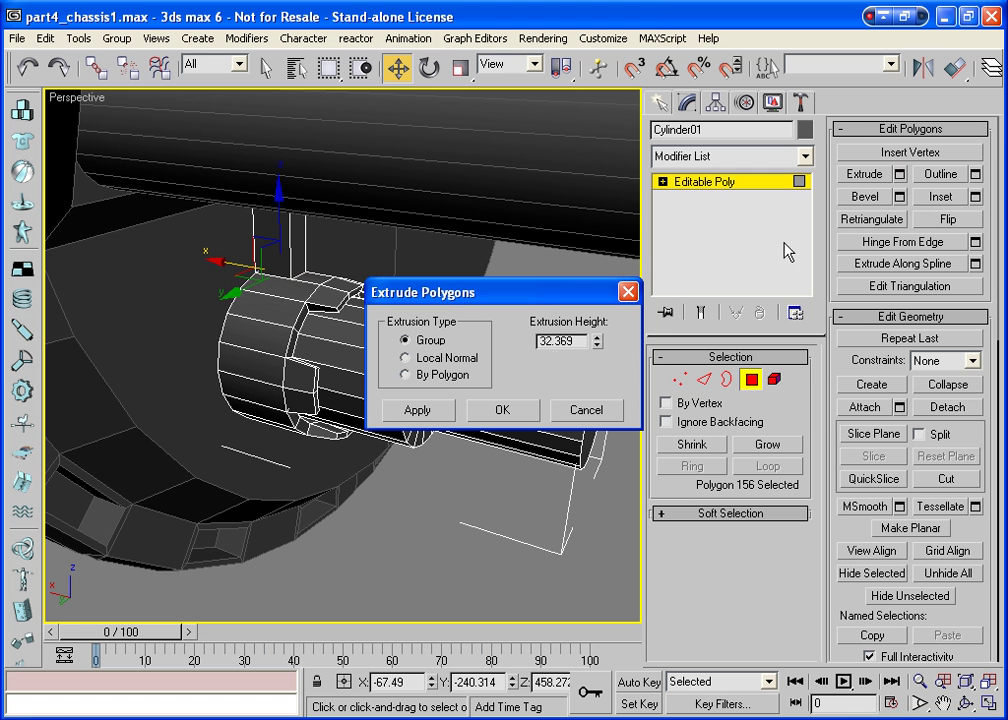
pyautogui.doubleClick(562, 341)
pyautogui.write('-')
pyautogui.write('0.001')
pyautogui.click(417, 410)
pyautogui.click(502, 410)
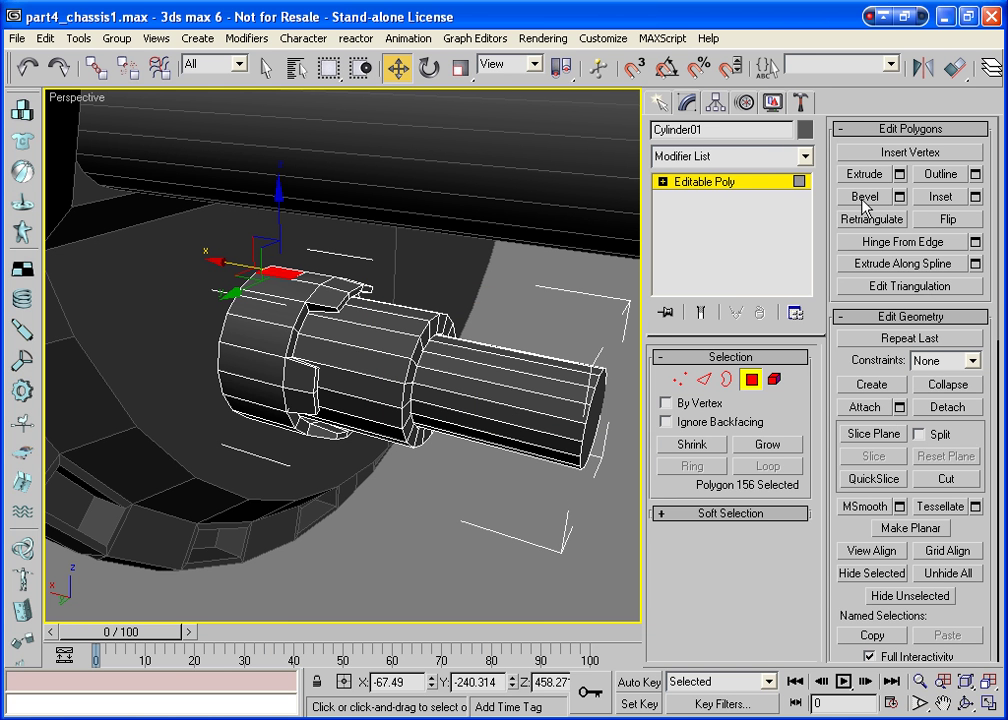
pyautogui.click(865, 506)
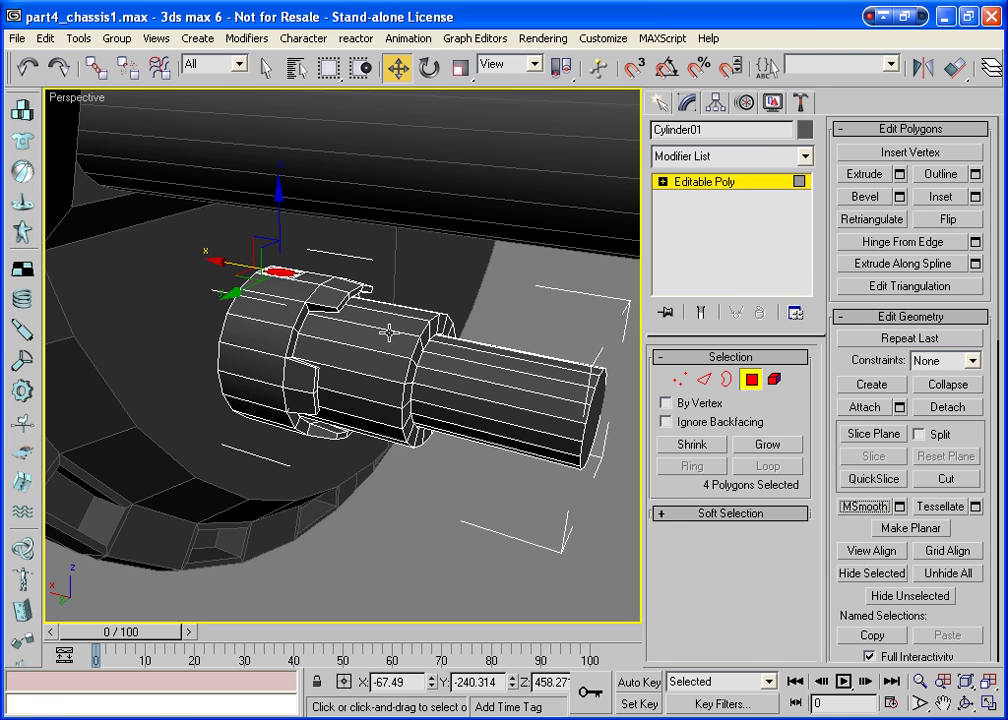
pyautogui.click(760, 446)
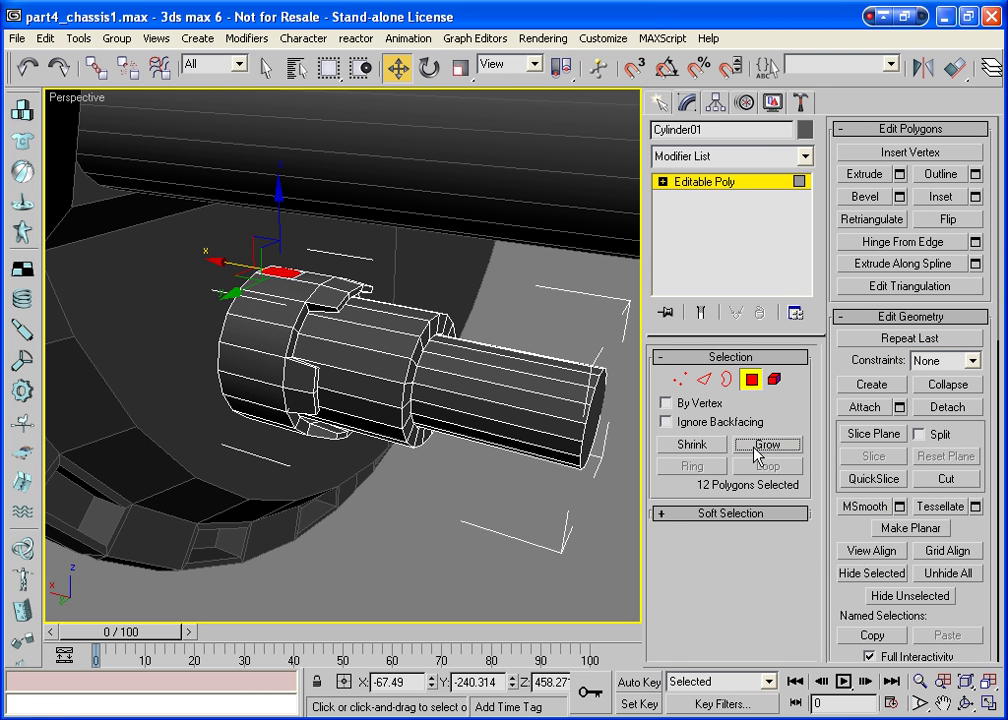
# Extrude, bevel and extrude the twelve faces into a slim post reaching the beam
pyautogui.click(864, 174)
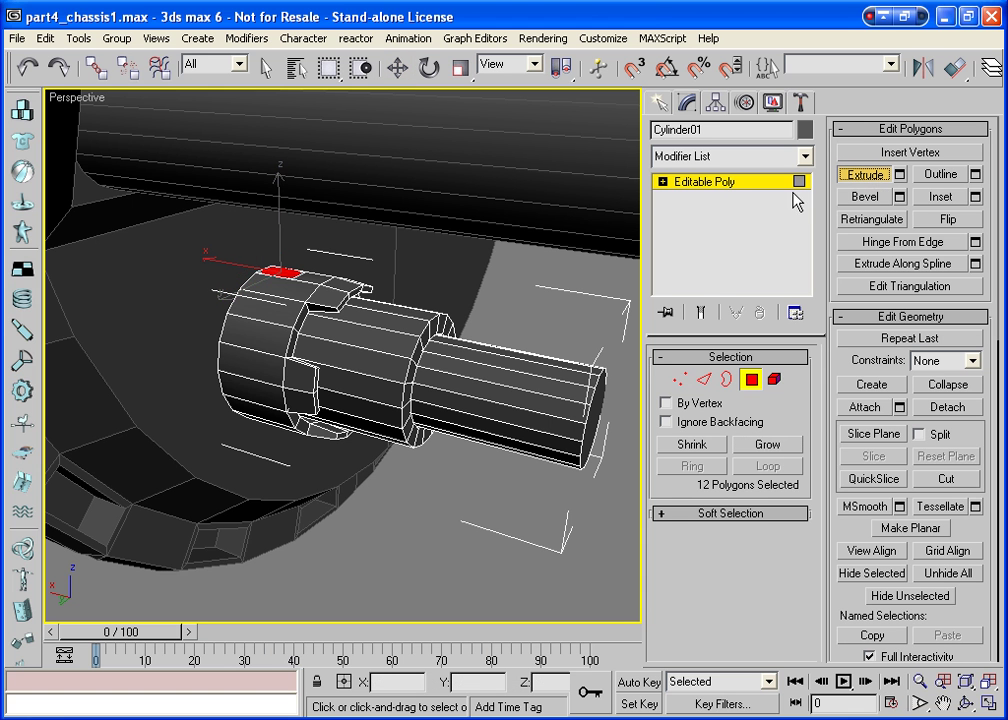
pyautogui.moveTo(291, 271); pyautogui.dragTo(290, 255)
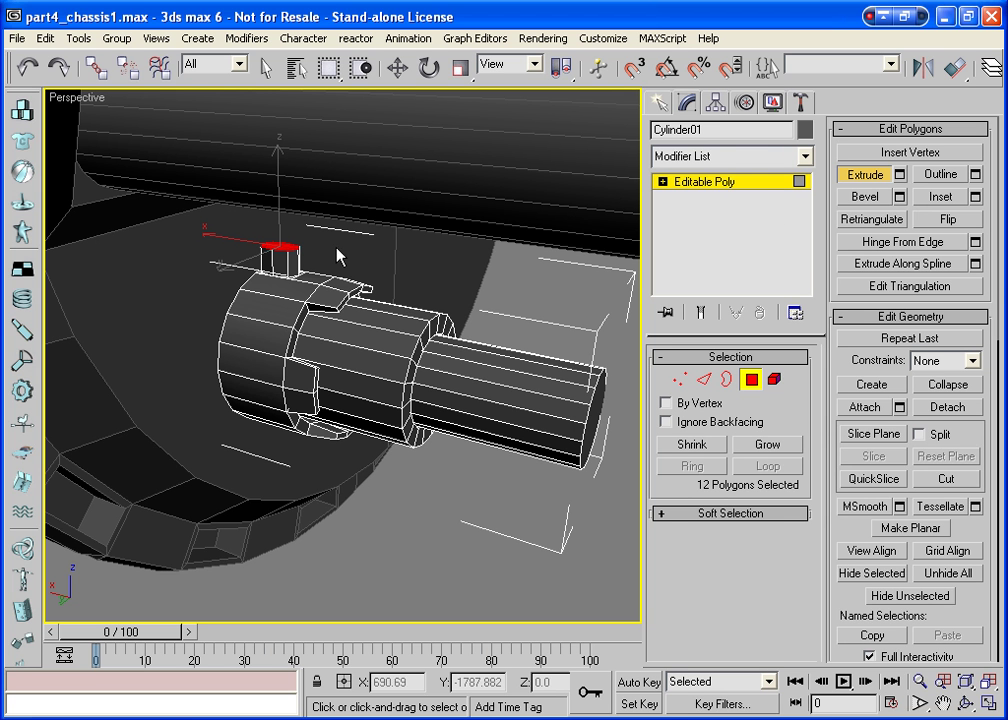
pyautogui.click(868, 198)
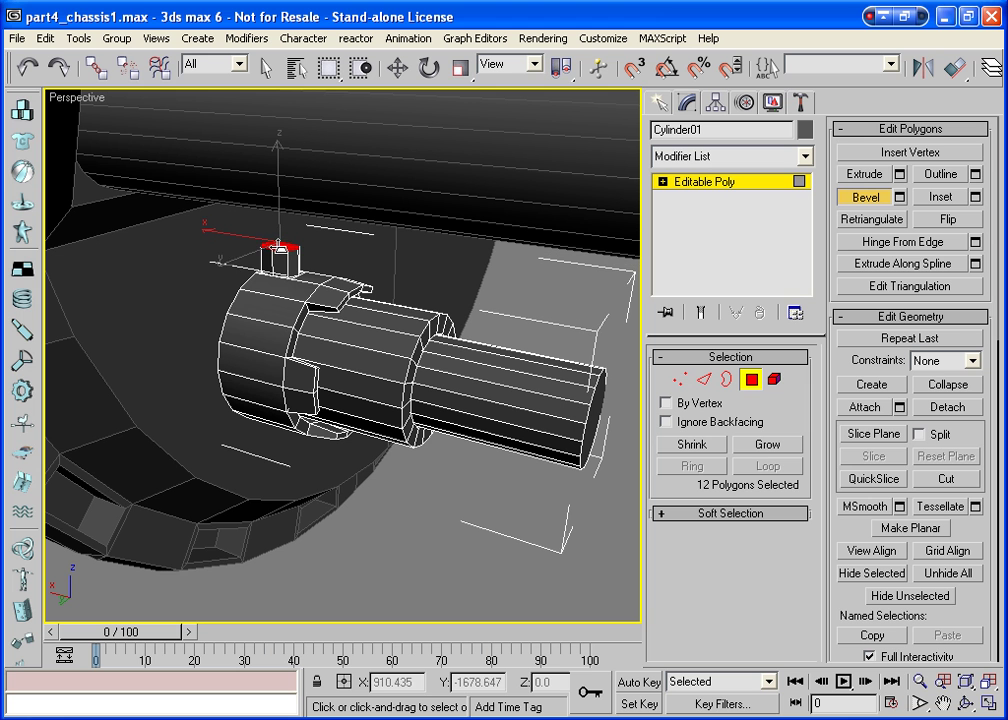
pyautogui.moveTo(280, 243); pyautogui.dragTo(283, 244)
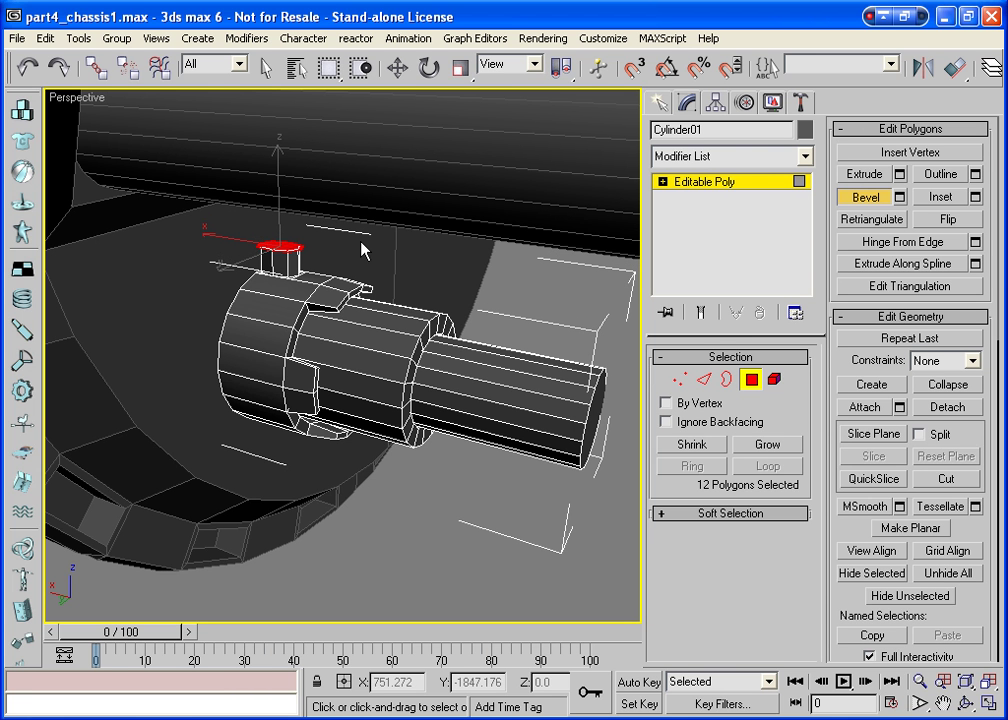
pyautogui.click(864, 174)
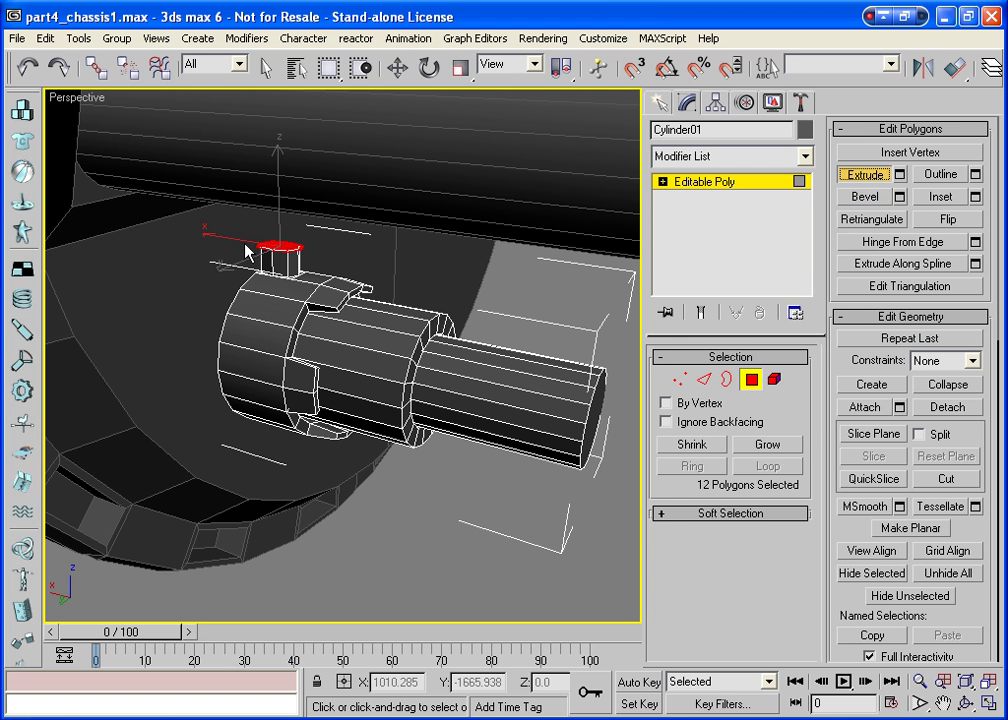
pyautogui.moveTo(278, 244); pyautogui.dragTo(265, 184)
pyautogui.press('w')
pyautogui.click(966, 703)
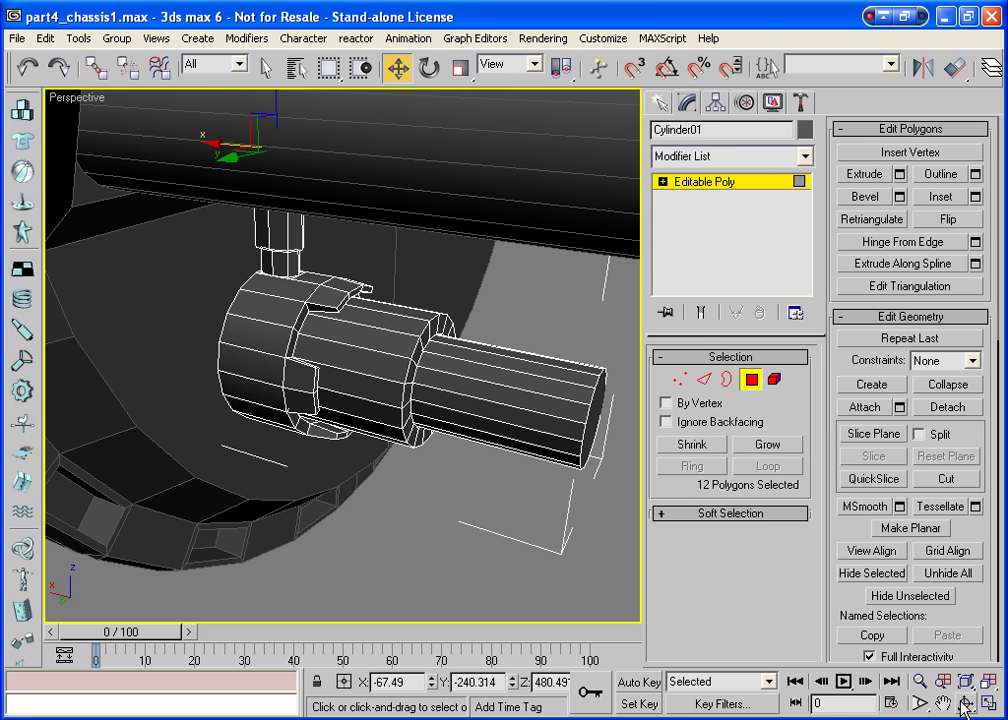
pyautogui.moveTo(382, 315)
pyautogui.mouseDown()
pyautogui.moveTo(333, 324)
pyautogui.moveTo(331, 302)
pyautogui.moveTo(290, 251)
pyautogui.mouseUp()
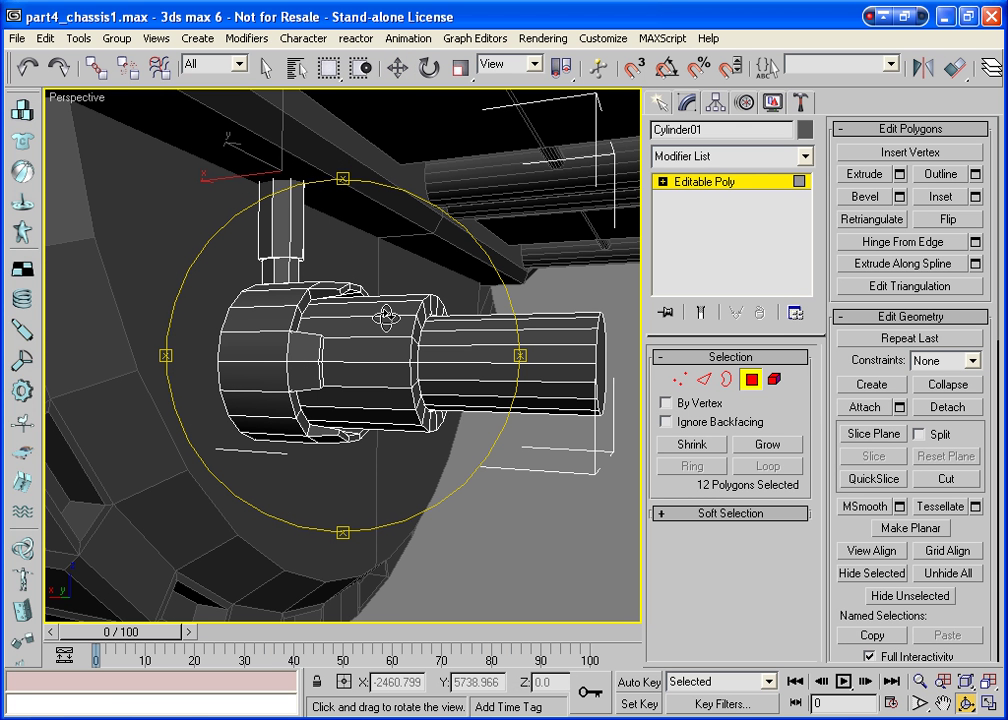
# Delete the post's top faces buried in the beam and exit polygon mode
pyautogui.press('Delete')
pyautogui.press('Return')
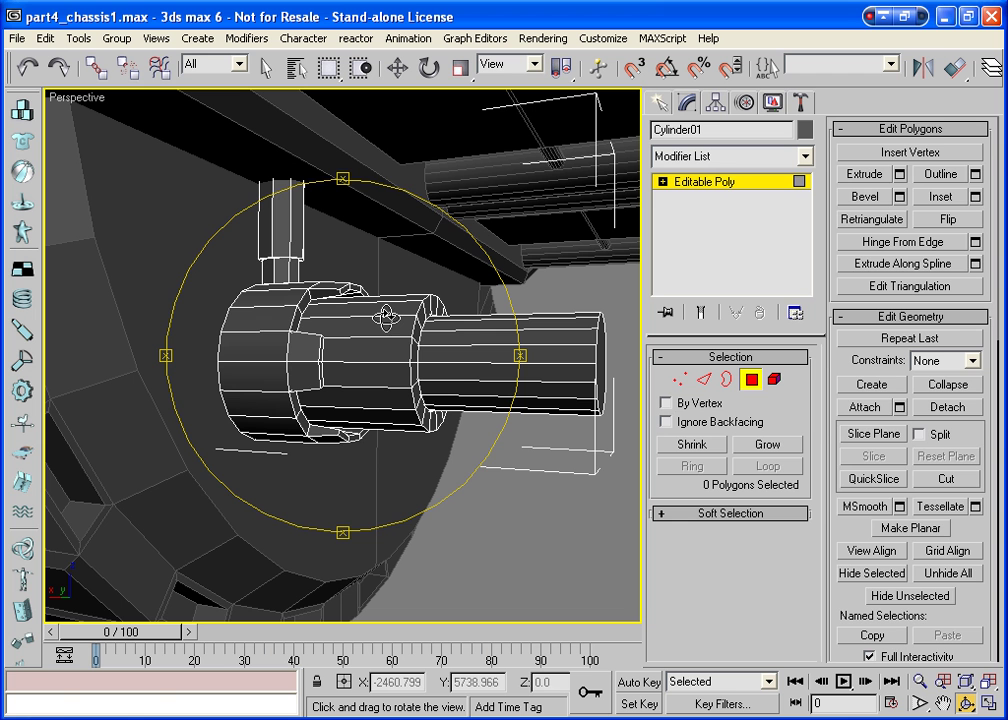
pyautogui.click(751, 379)
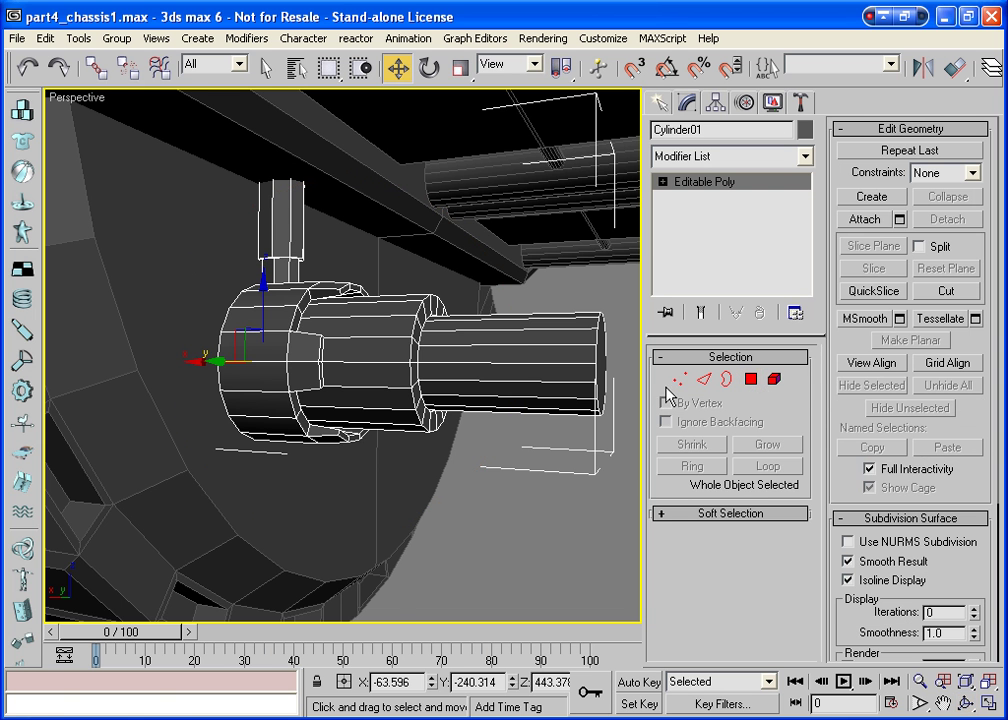
# Lengthen the axle by pulling its outer end-cap polygon outward along X
pyautogui.click(966, 704)
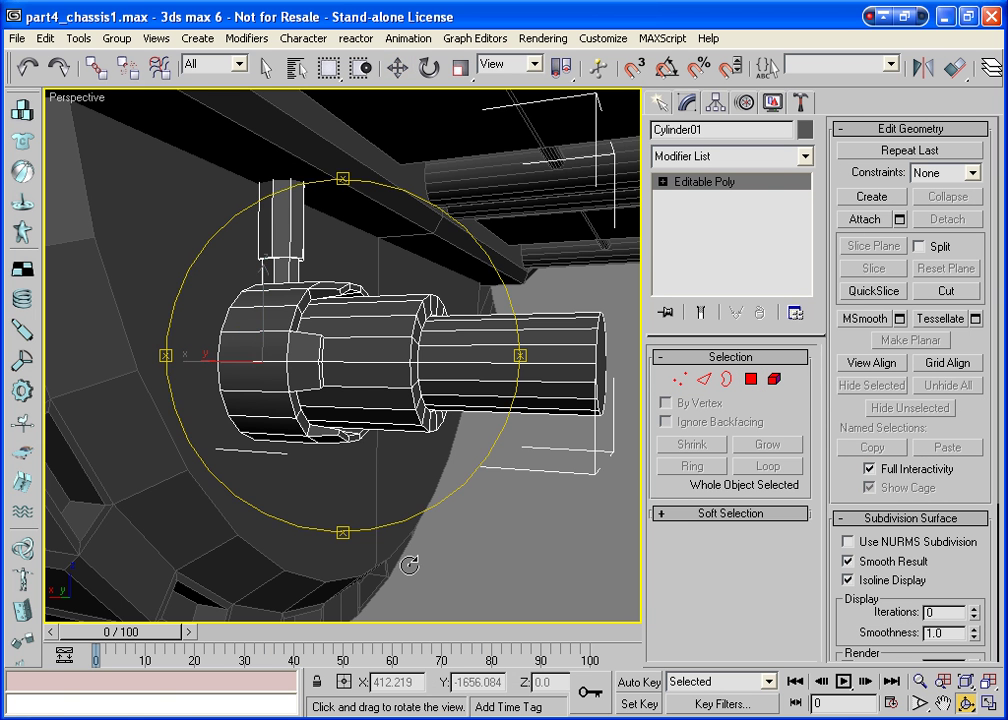
pyautogui.moveTo(409, 566)
pyautogui.mouseDown()
pyautogui.moveTo(351, 452)
pyautogui.moveTo(405, 477)
pyautogui.moveTo(457, 432)
pyautogui.moveTo(356, 461)
pyautogui.mouseUp()
pyautogui.click(751, 379)
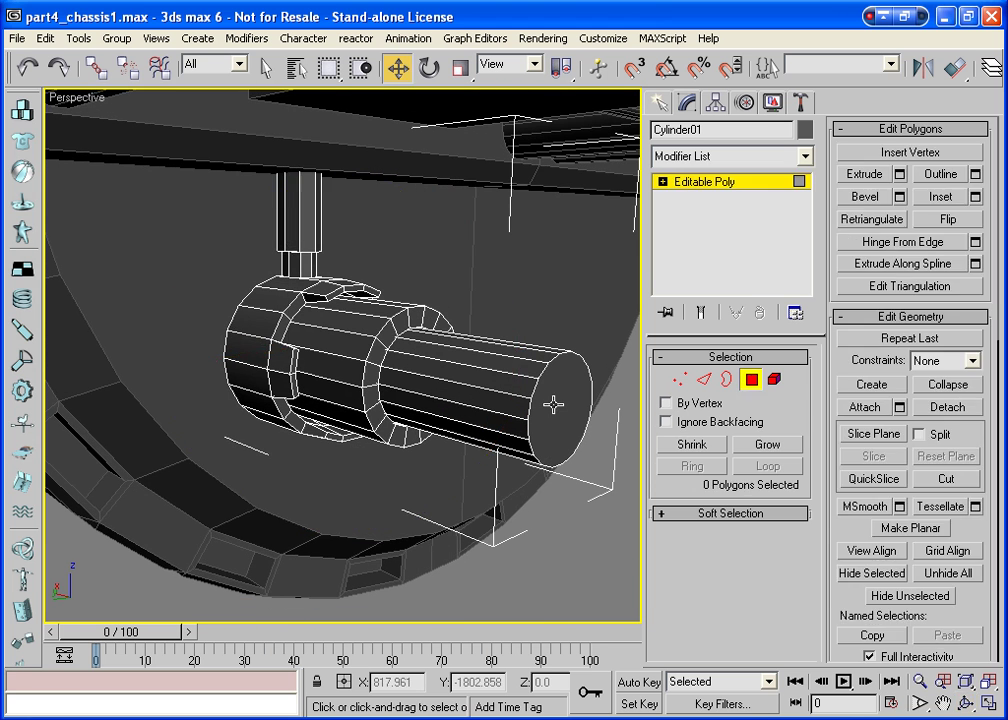
pyautogui.click(553, 404)
pyautogui.moveTo(500, 400); pyautogui.dragTo(517, 420)
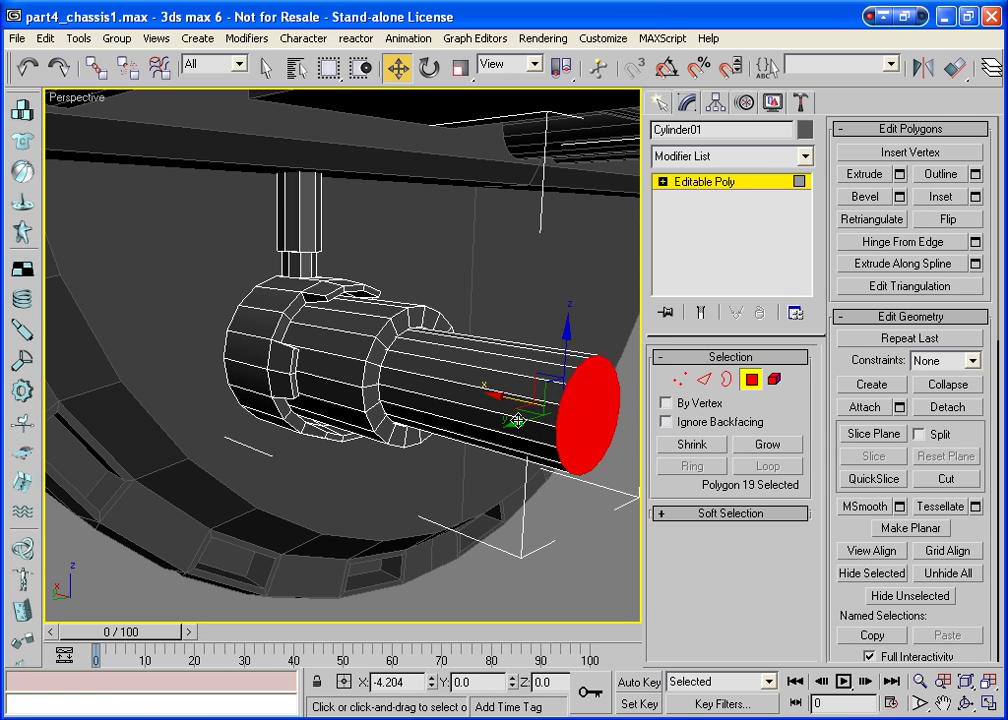
pyautogui.click(751, 379)
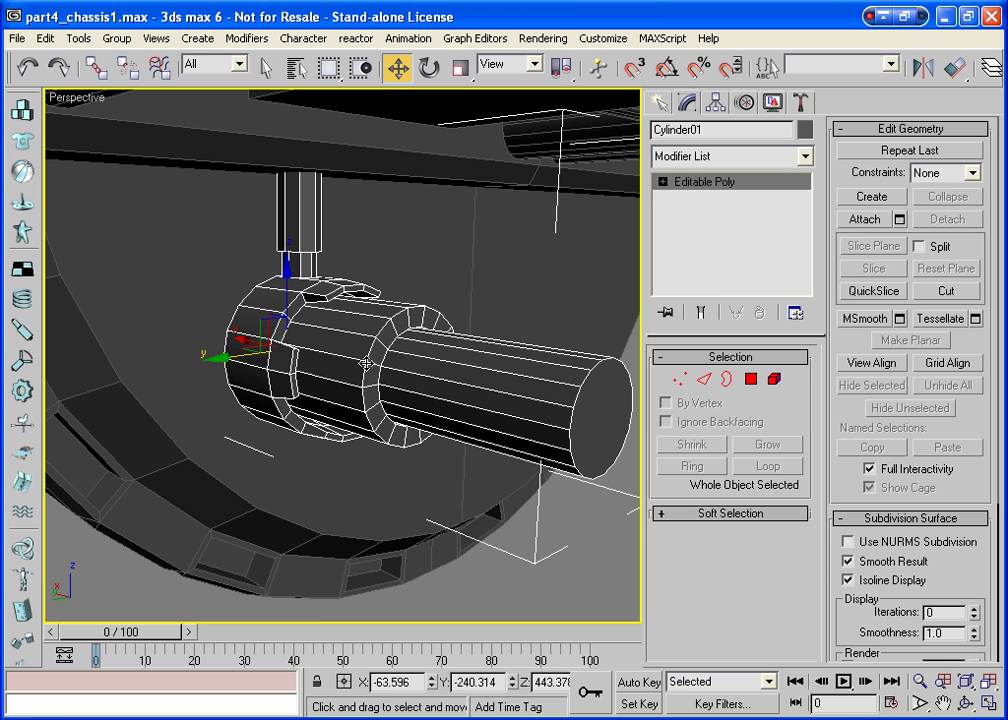
# Reframe the scene to a side view of hub and axle and select chassis Box01
pyautogui.click(988, 682)
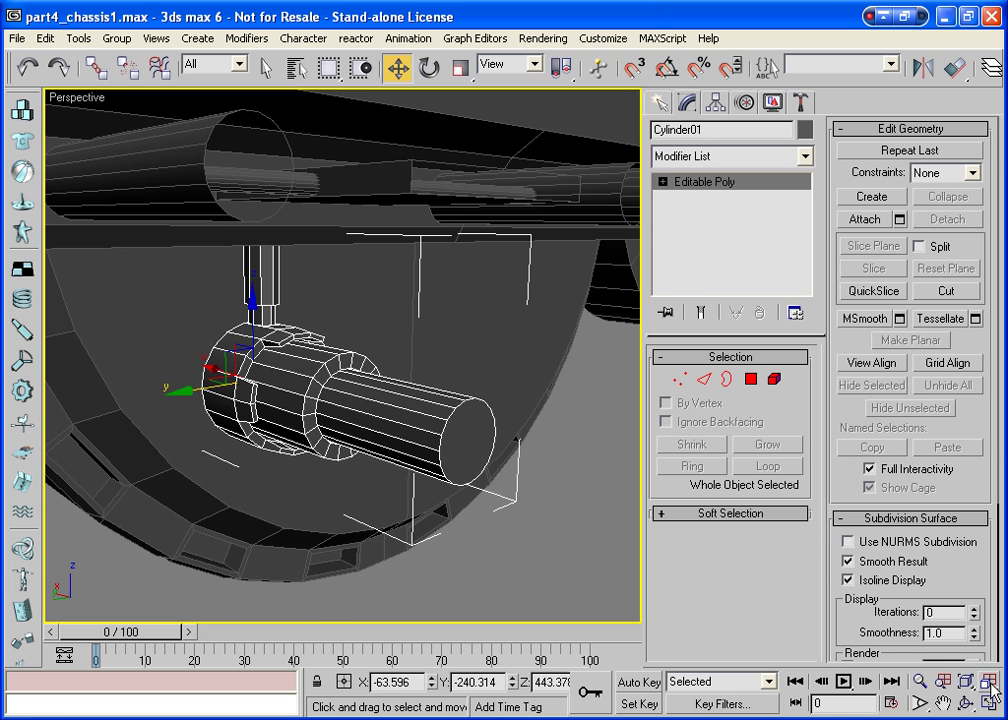
pyautogui.click(965, 703)
pyautogui.moveTo(331, 313)
pyautogui.mouseDown()
pyautogui.moveTo(357, 368)
pyautogui.moveTo(337, 367)
pyautogui.moveTo(598, 474)
pyautogui.mouseUp()
pyautogui.press('w')
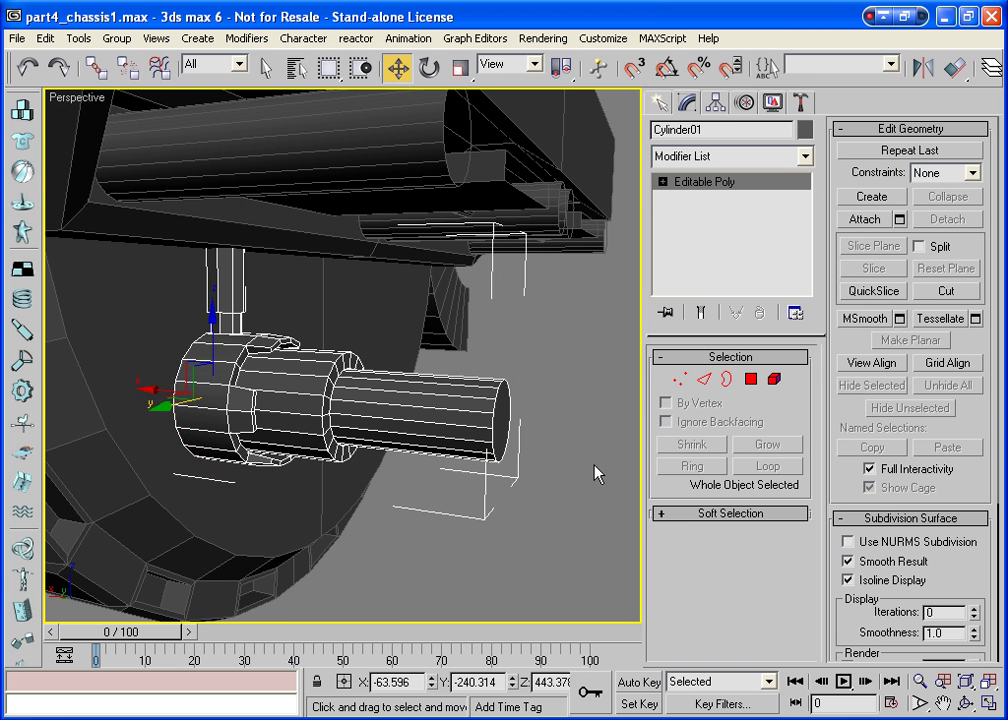
pyautogui.click(598, 474)
pyautogui.click(248, 506)
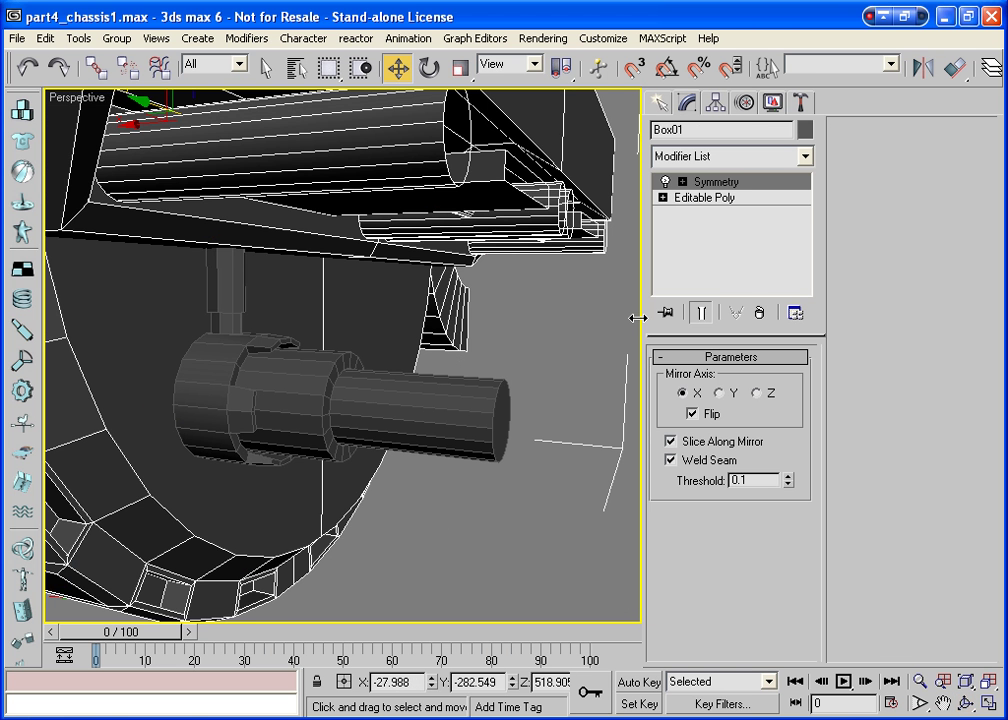
# Rename the chassis object to Chassis_part_01
pyautogui.click(688, 135)
pyautogui.write('Ch')
pyautogui.write('assis+_')
pyautogui.press('BackSpace')
pyautogui.press('BackSpace')
pyautogui.write('_part')
pyautogui.write('_01')
# Attach the hub assembly to the chassis and select the front hub's end-cap polygon
pyautogui.click(680, 198)
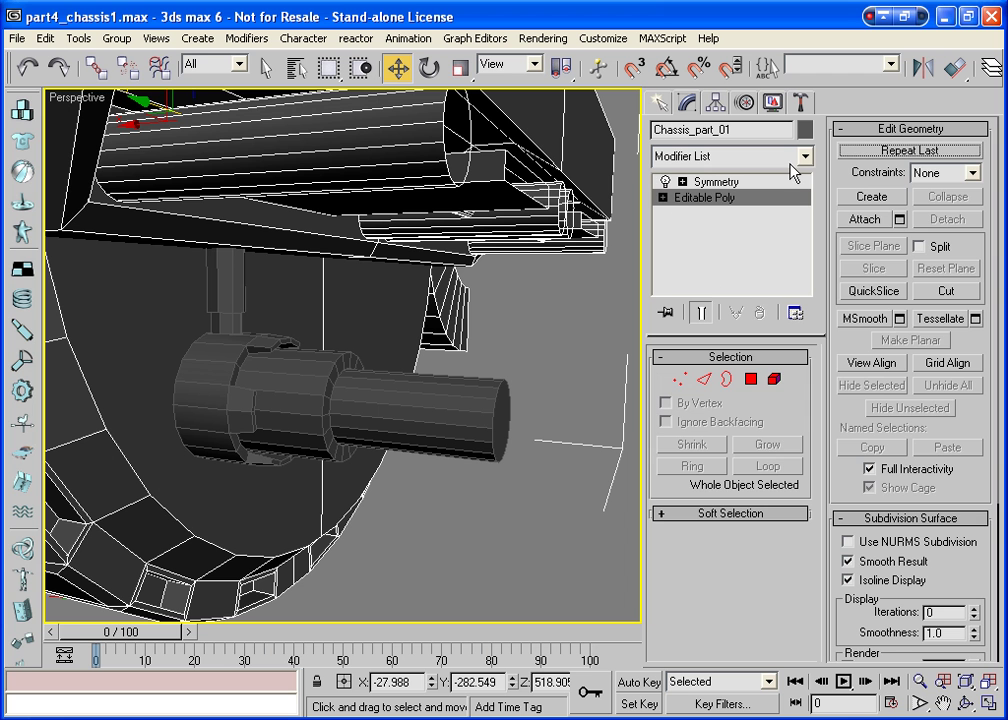
pyautogui.click(875, 223)
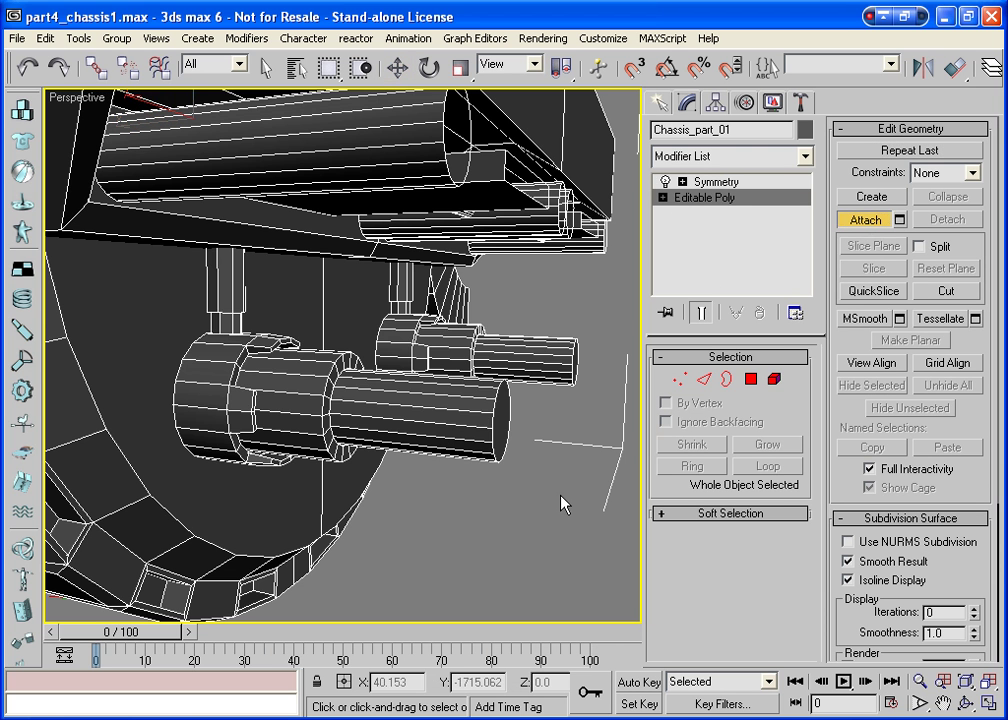
pyautogui.hotkey('ctrl', 'r')
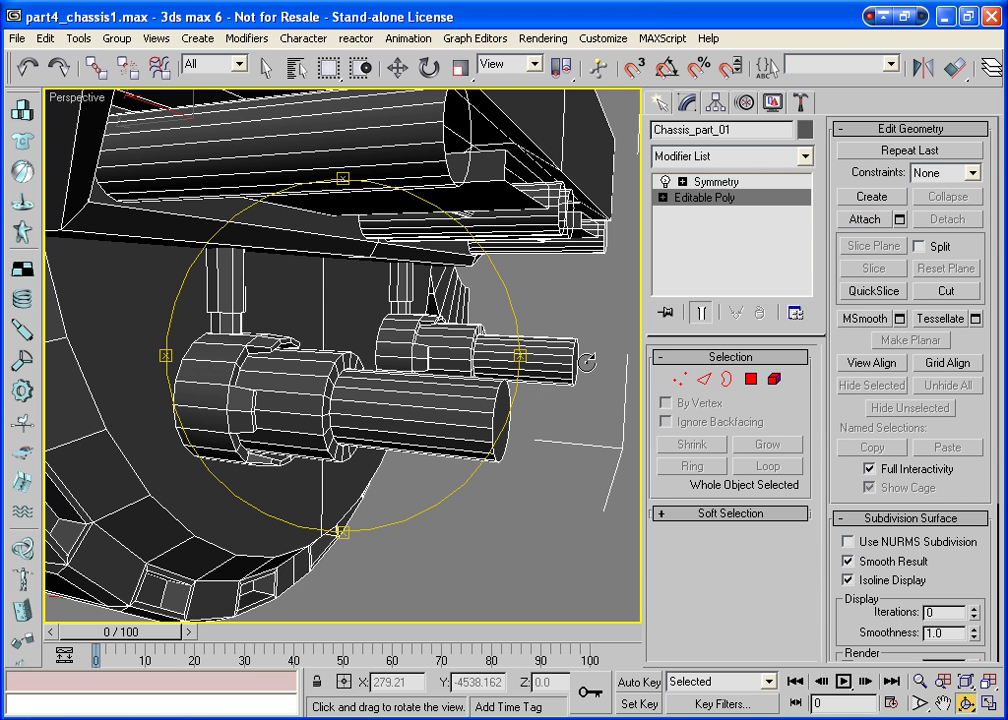
pyautogui.moveTo(587, 362); pyautogui.dragTo(393, 383)
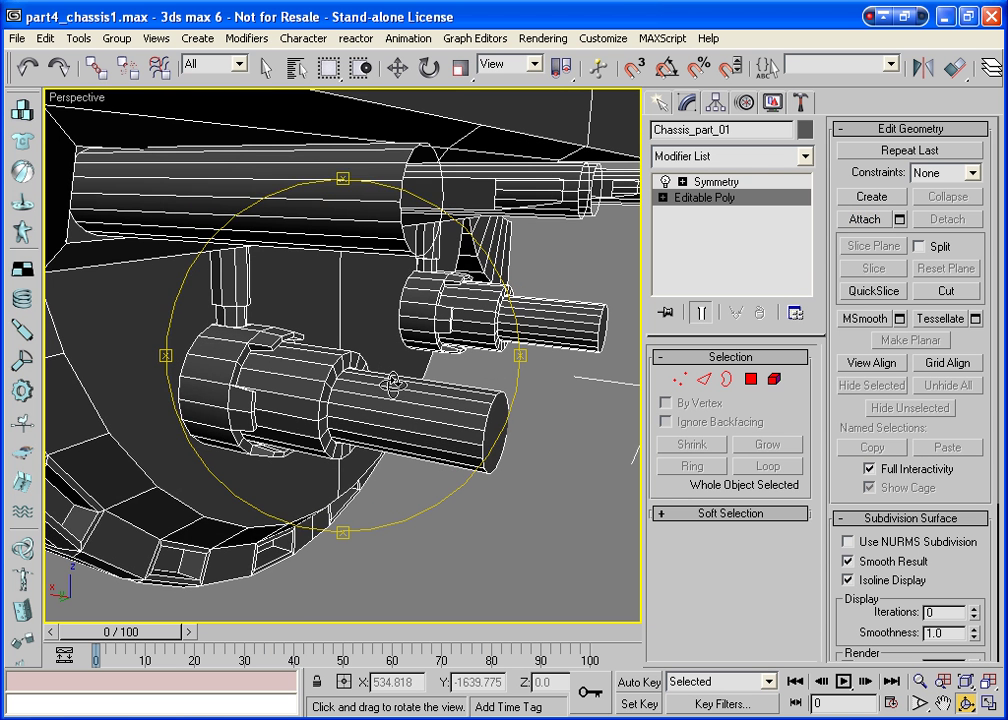
pyautogui.press('w')
pyautogui.click(751, 379)
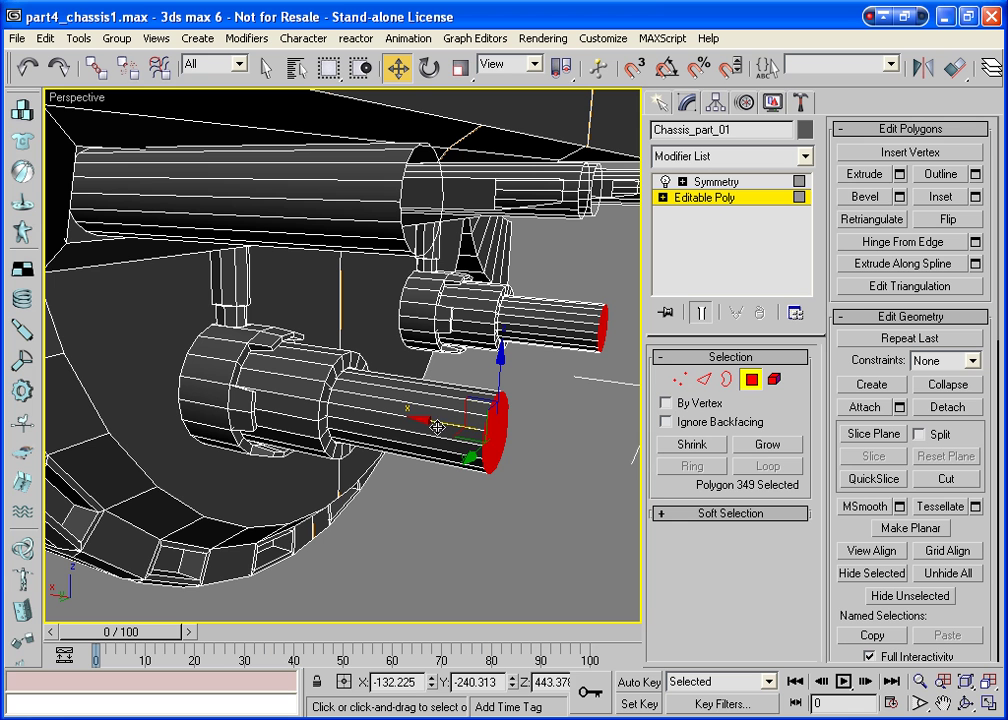
# Pull the front hub's end cap outward to lengthen the cylinder
pyautogui.moveTo(437, 427); pyautogui.dragTo(524, 469)
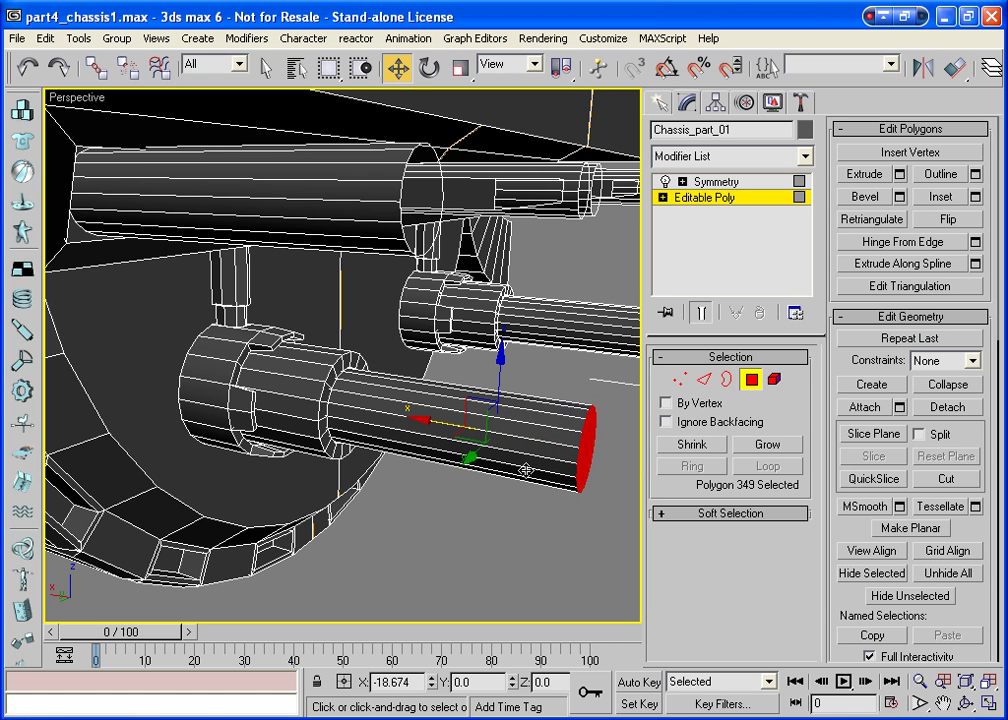
pyautogui.click(752, 379)
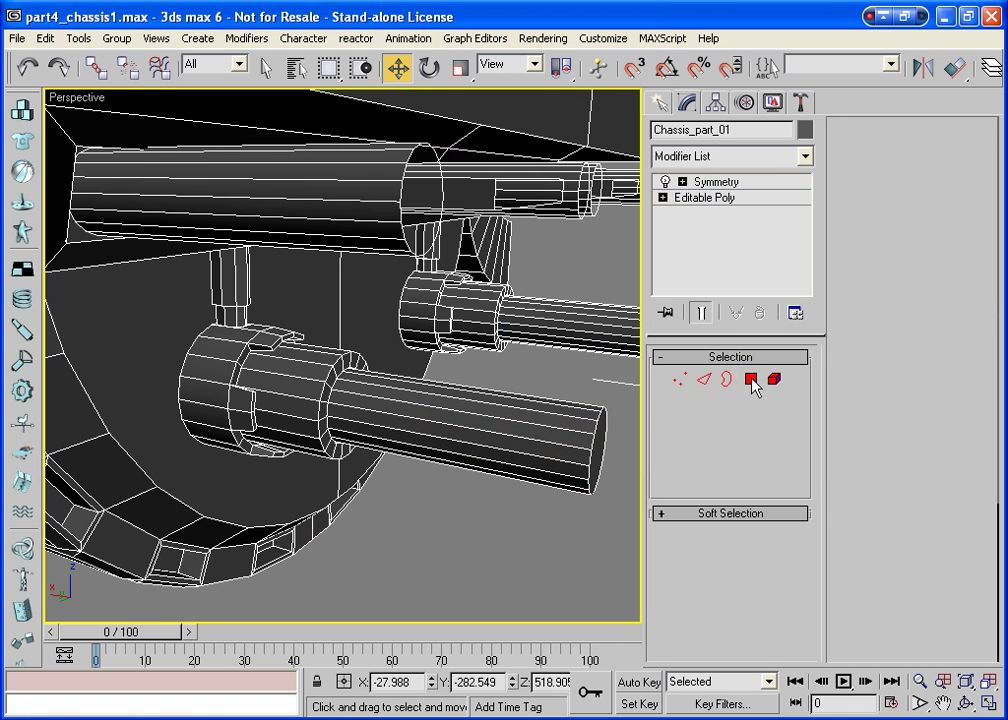
pyautogui.hotkey('ctrl', 'r')
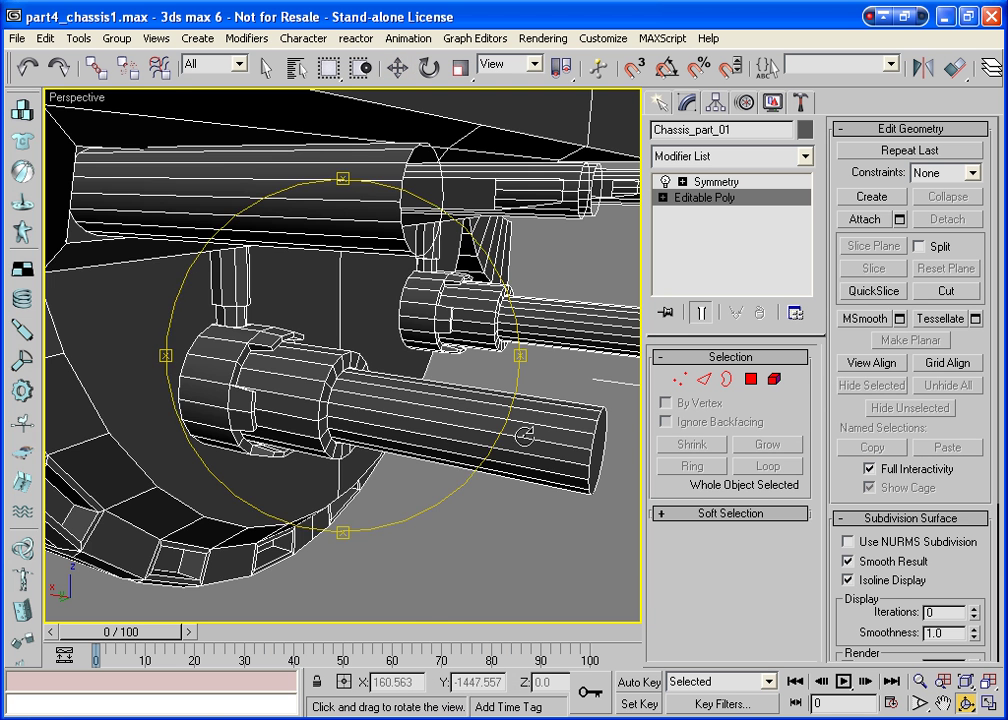
pyautogui.moveTo(524, 436); pyautogui.dragTo(460, 396)
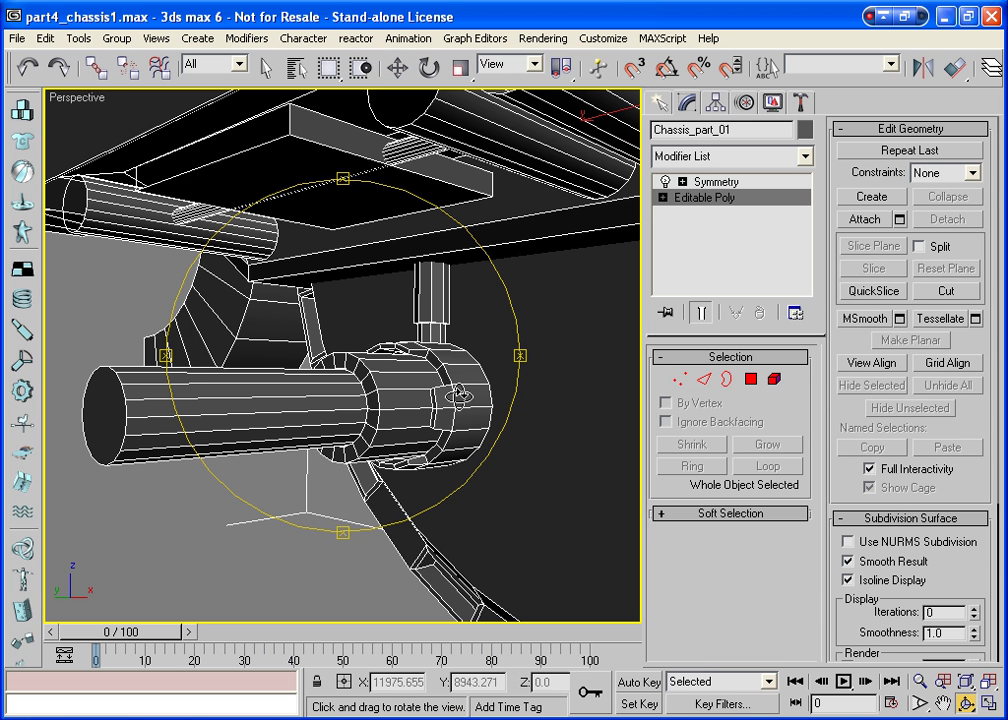
# Extrude two hub-end polygons with height 0.001 and restore the four-viewport layout
pyautogui.click(752, 379)
pyautogui.click(465, 395)
pyautogui.keyDown('ctrl'); pyautogui.click(481, 419); pyautogui.keyUp('ctrl')
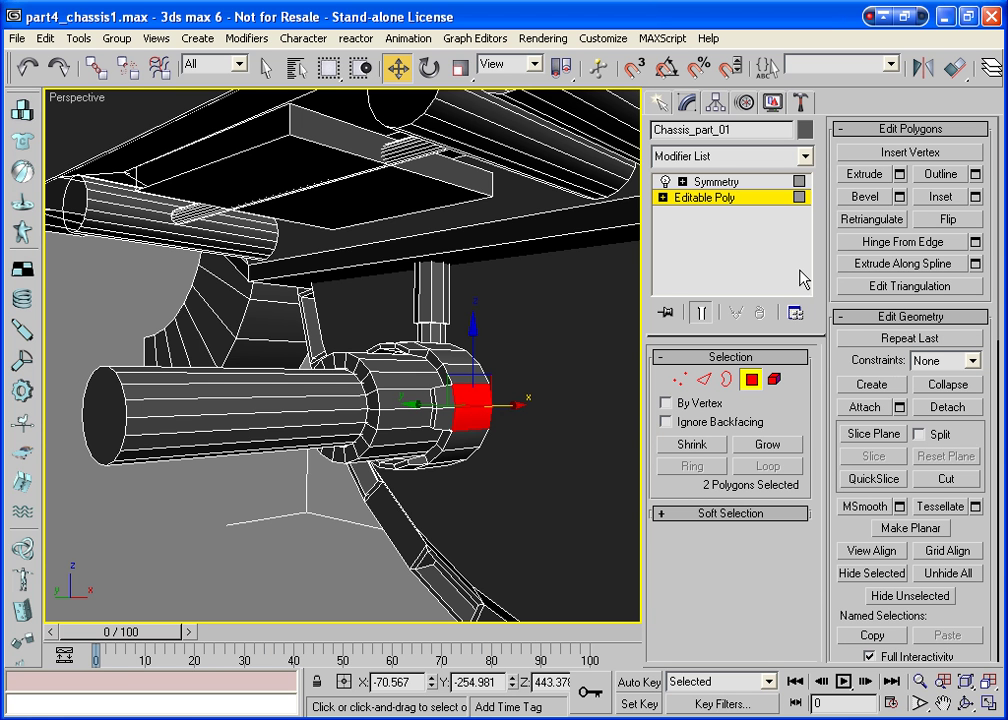
pyautogui.click(941, 200)
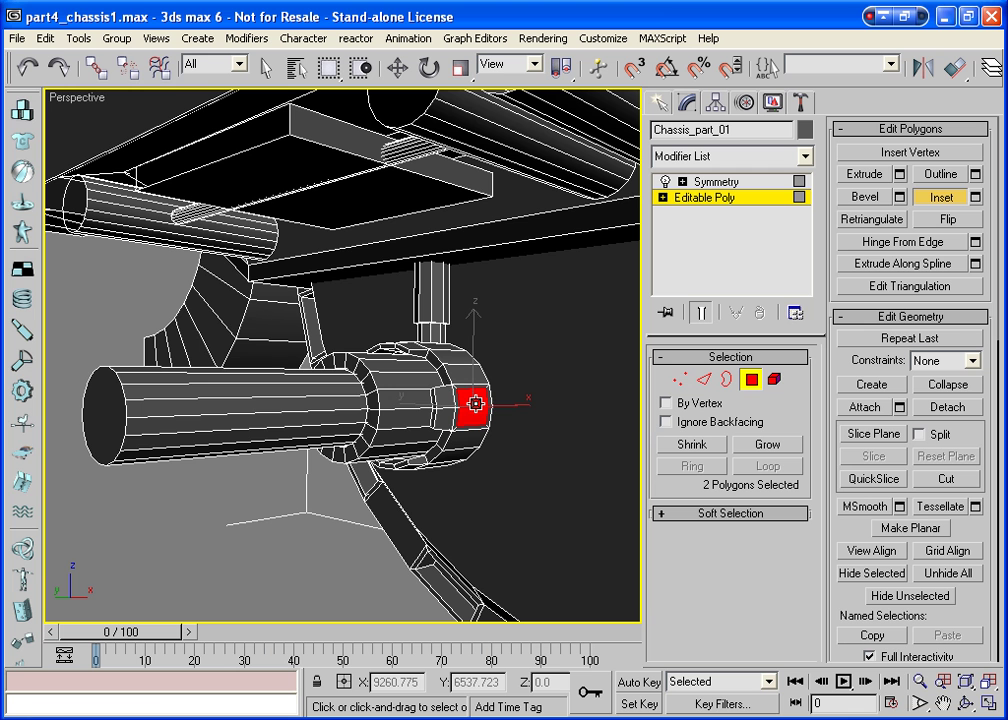
pyautogui.click(899, 174)
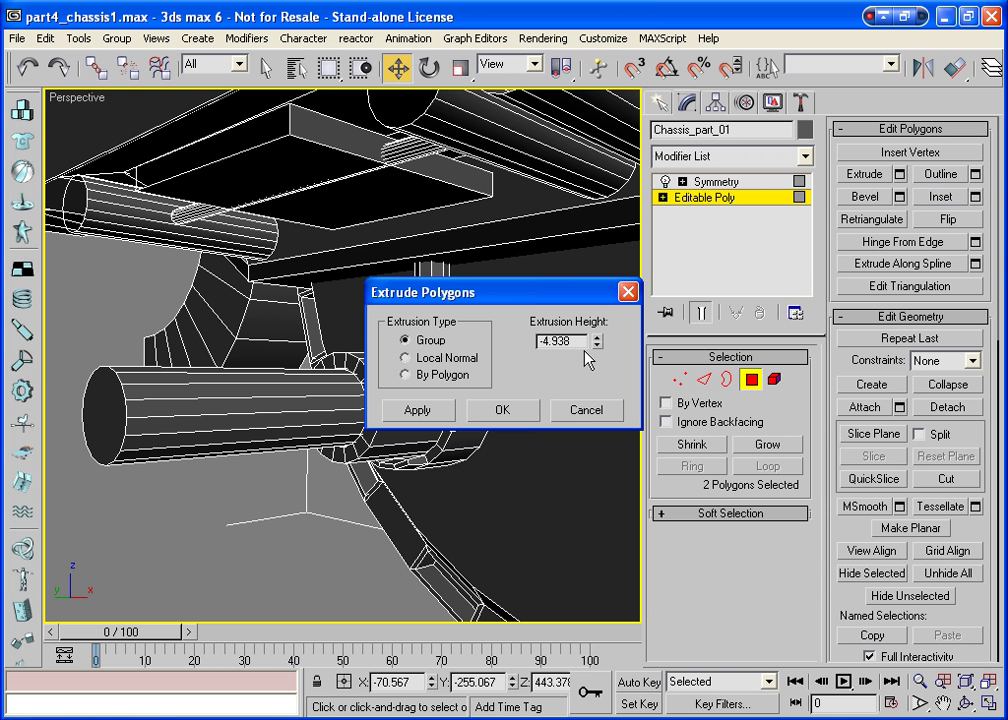
pyautogui.doubleClick(560, 341)
pyautogui.write('0.00')
pyautogui.write('1')
pyautogui.press('Tab')
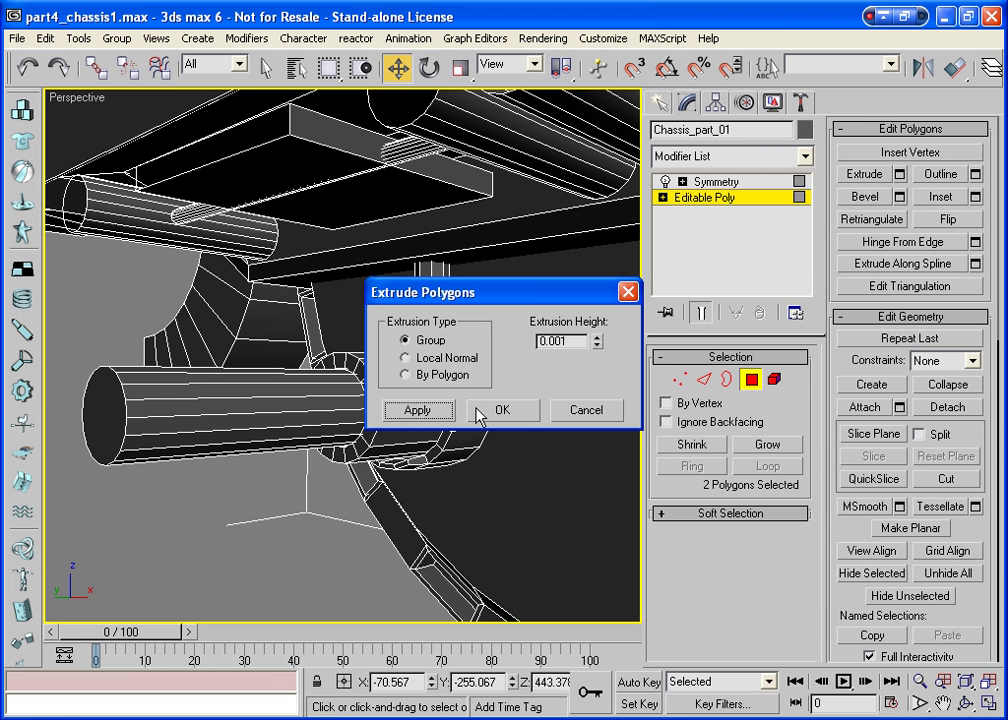
pyautogui.click(480, 412)
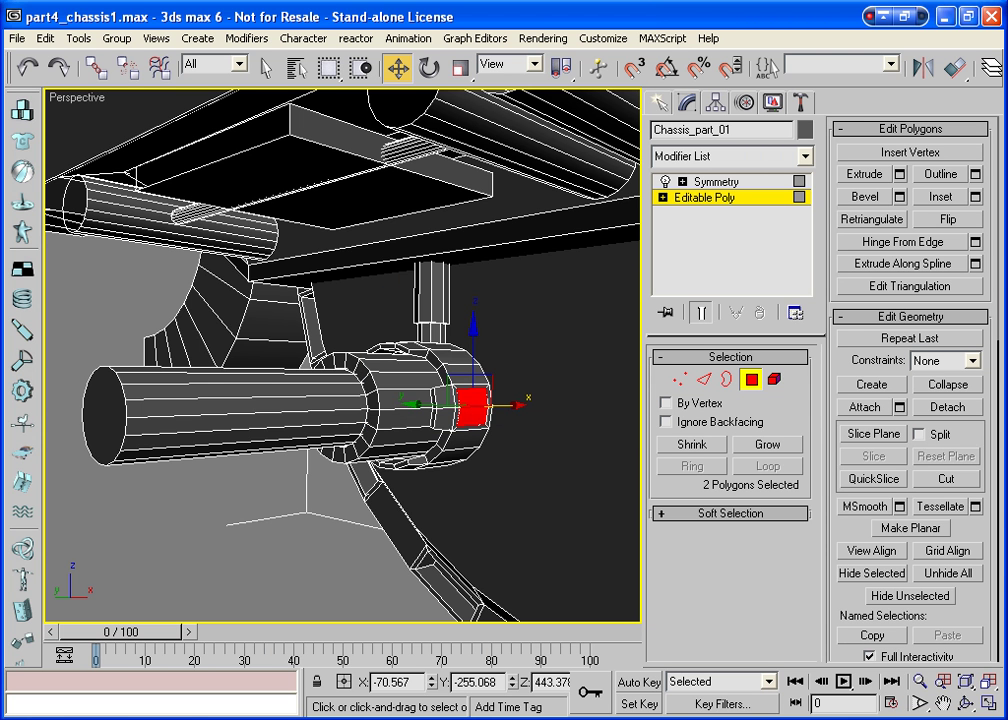
pyautogui.click(988, 703)
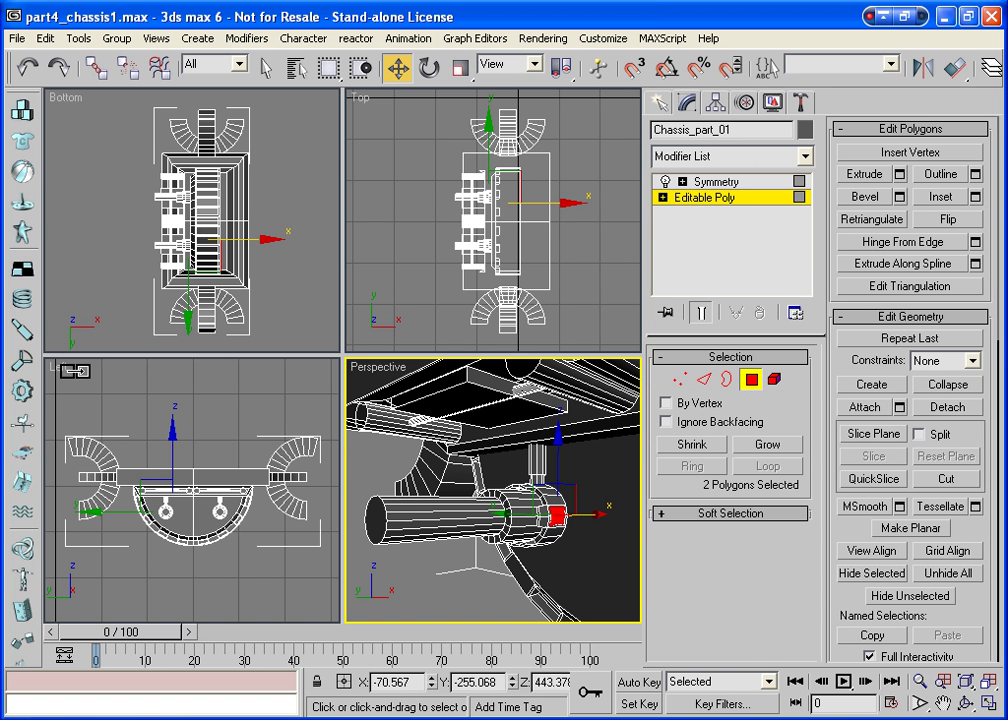
# Switch the left viewport to Front, zoom extents all, and View Align the two faces
pyautogui.rightClick(68, 377)
pyautogui.press('f')
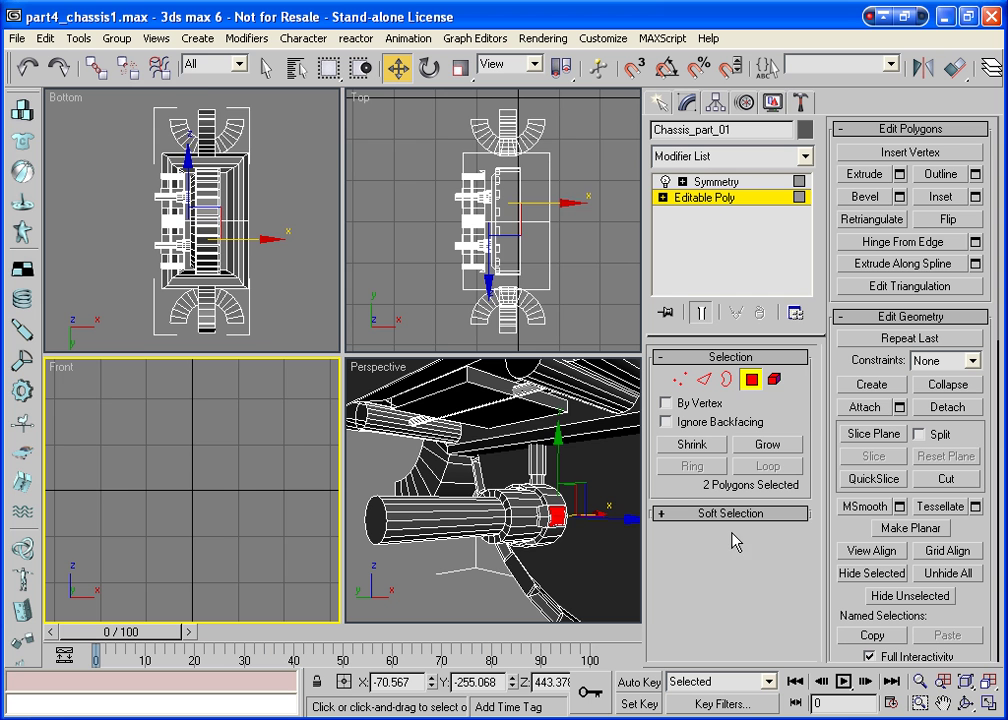
pyautogui.click(988, 681)
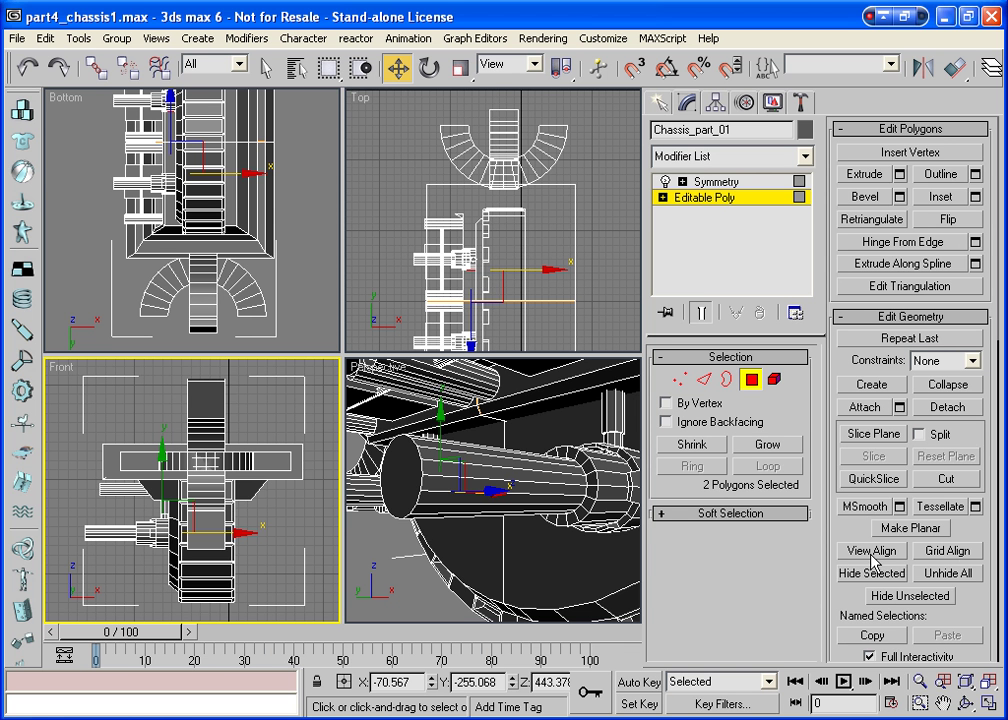
pyautogui.click(968, 703)
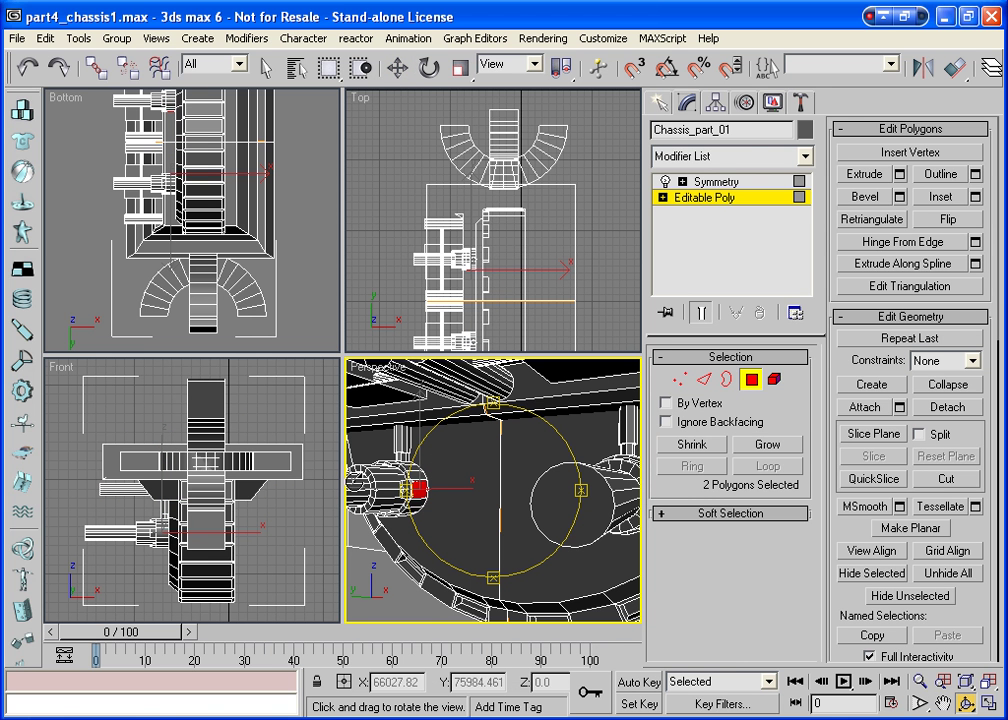
pyautogui.click(66, 369)
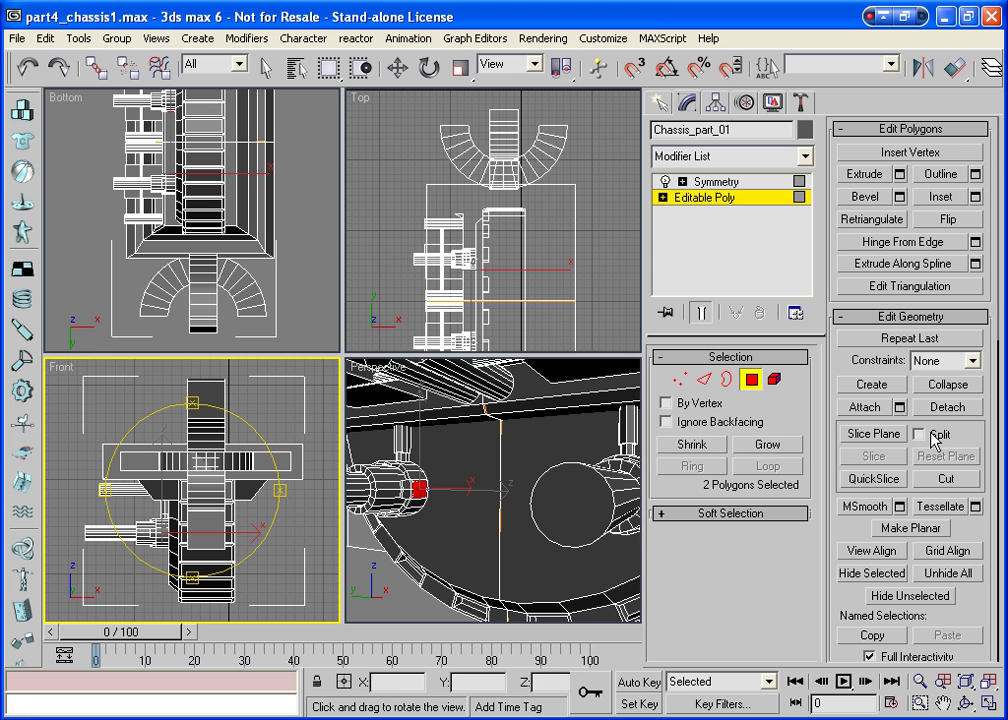
pyautogui.click(871, 550)
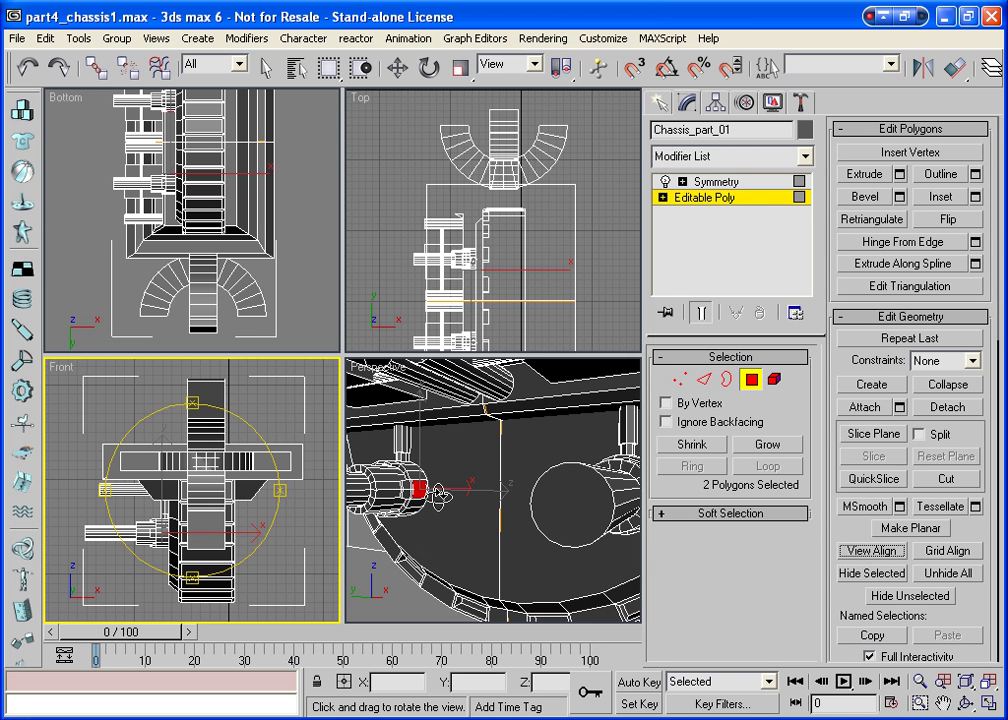
# Maximize Perspective and MSmooth the two faces into an eight-polygon rounded patch
pyautogui.click(362, 366)
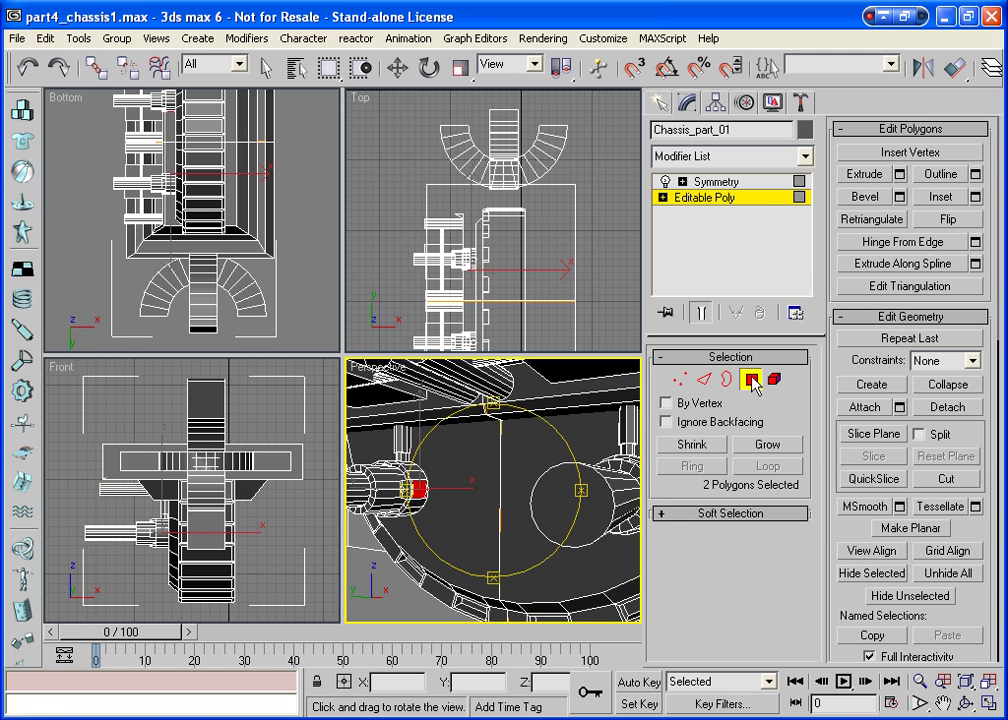
pyautogui.click(990, 705)
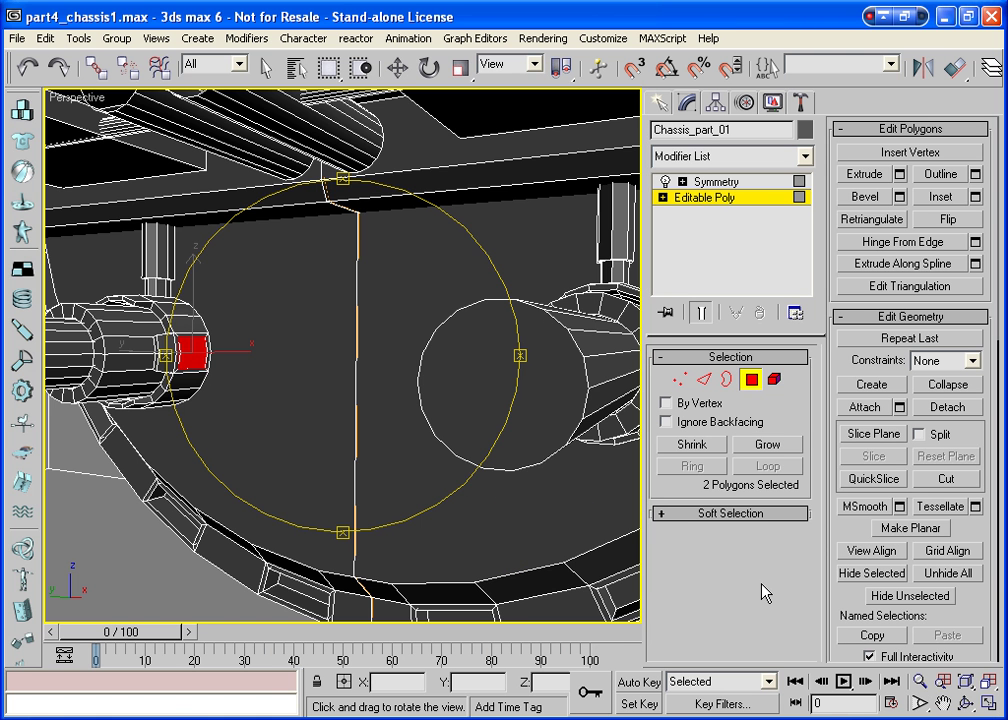
pyautogui.moveTo(345, 371); pyautogui.dragTo(260, 298)
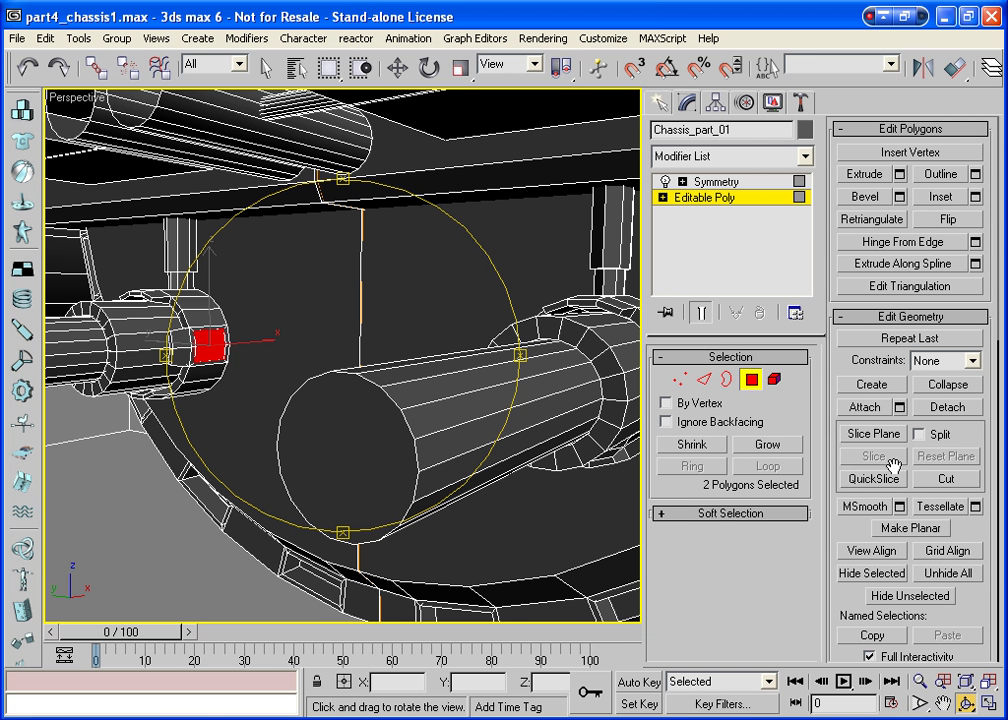
pyautogui.click(880, 510)
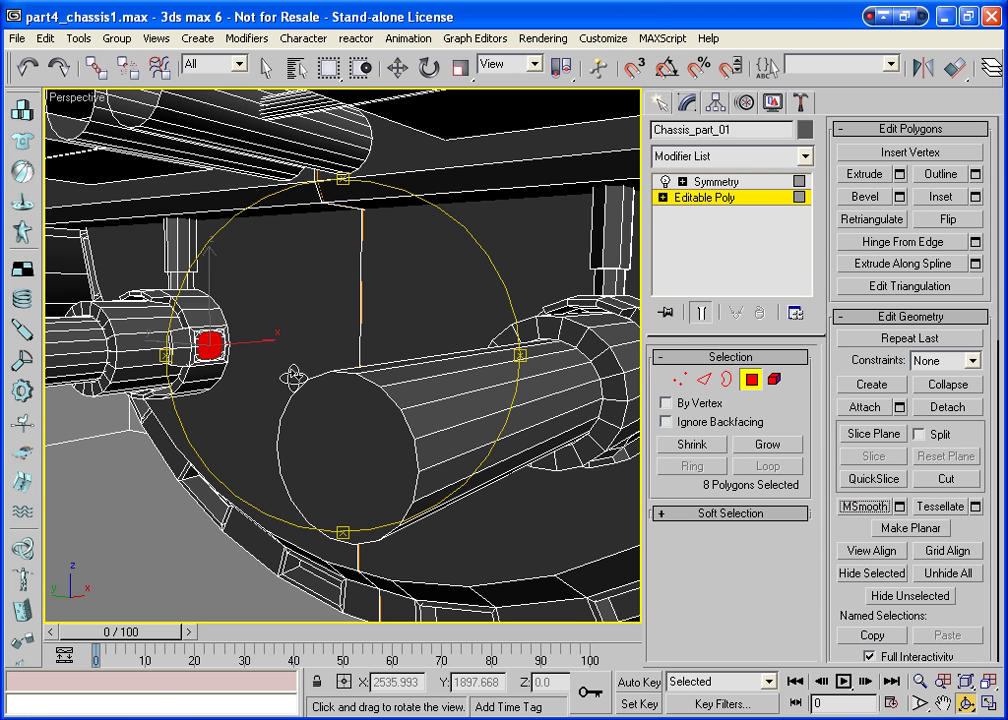
pyautogui.moveTo(263, 373)
pyautogui.mouseDown()
pyautogui.moveTo(272, 370)
pyautogui.moveTo(223, 355)
pyautogui.moveTo(333, 385)
pyautogui.mouseUp()
# Select two faces on the hub end and bevel them into a narrow strip
pyautogui.hotkey('ctrl', 'p')
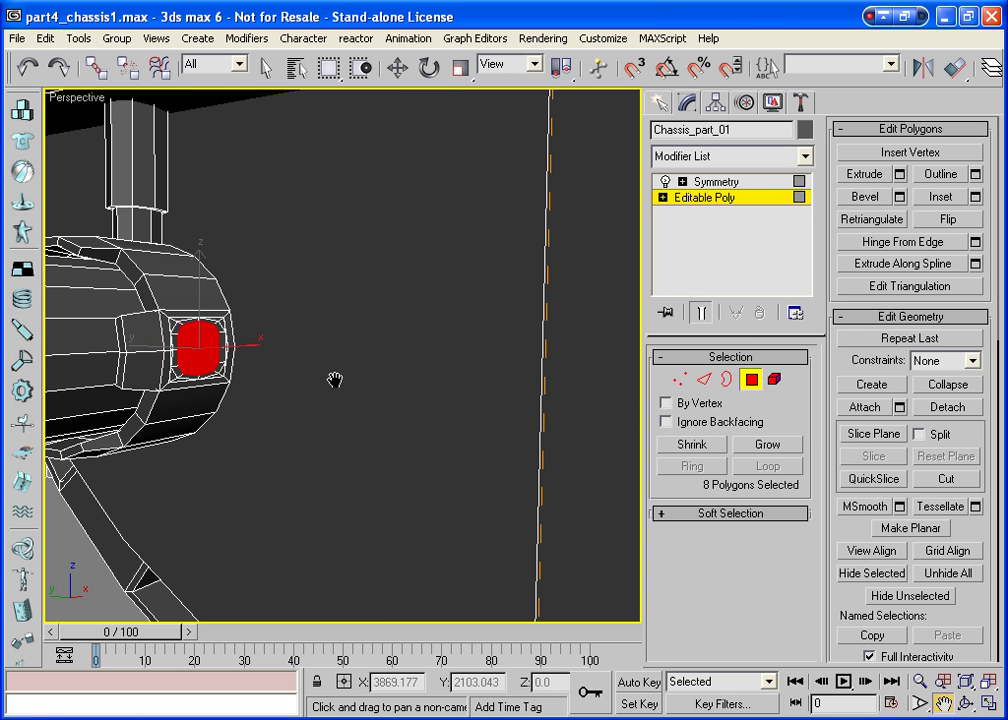
pyautogui.press('w')
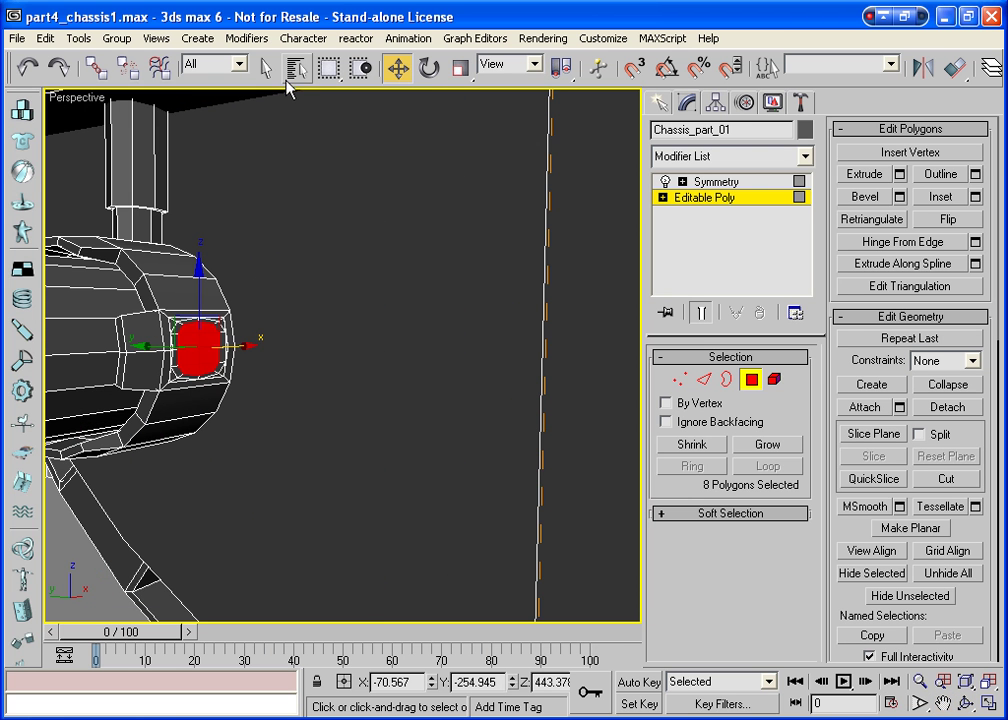
pyautogui.click(268, 75)
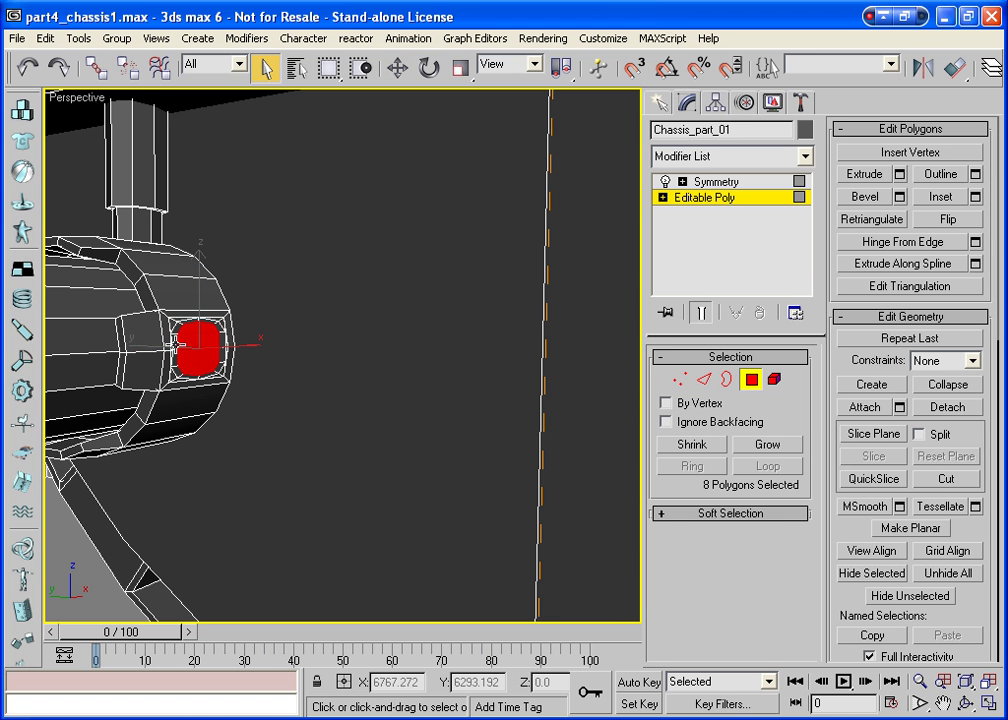
pyautogui.click(176, 358)
pyautogui.keyDown('ctrl'); pyautogui.click(176, 360); pyautogui.keyUp('ctrl')
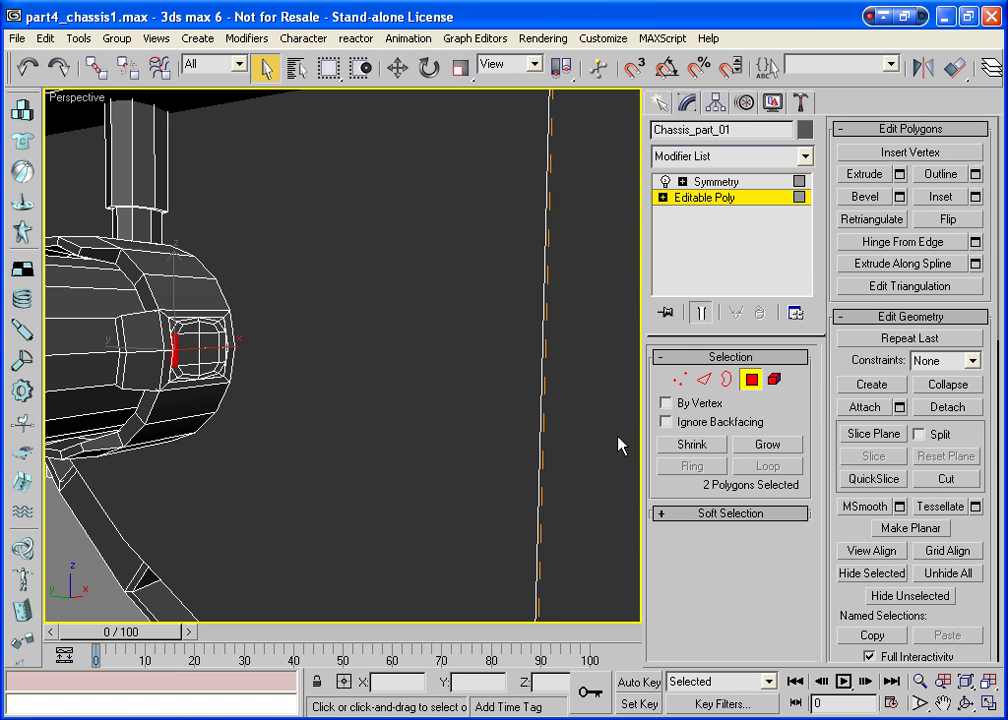
pyautogui.click(866, 199)
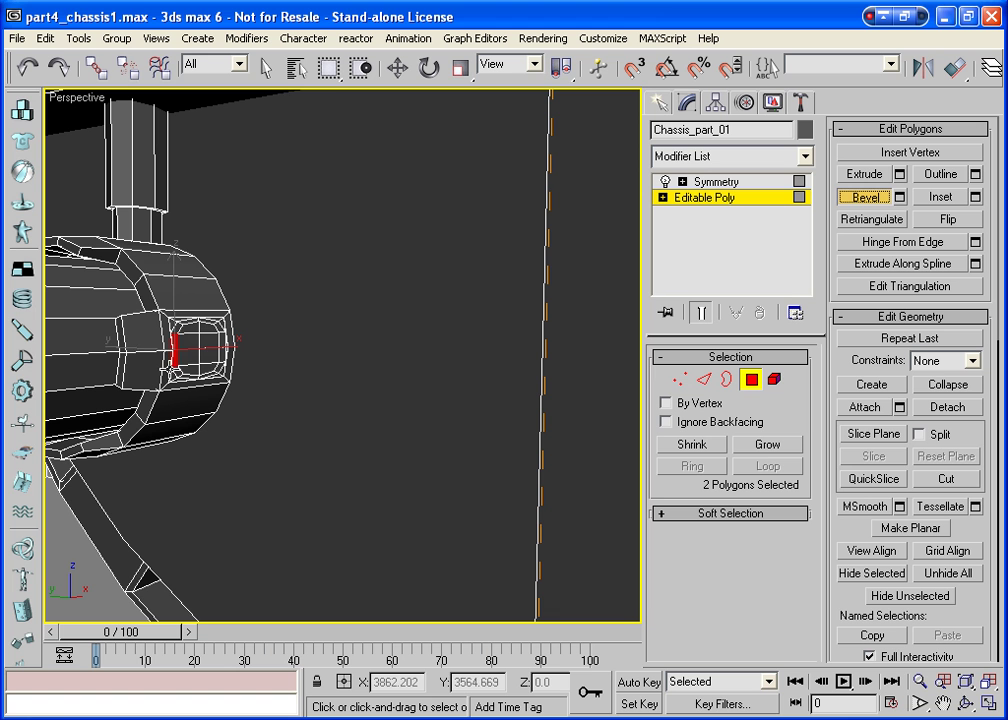
pyautogui.moveTo(176, 352); pyautogui.dragTo(178, 349)
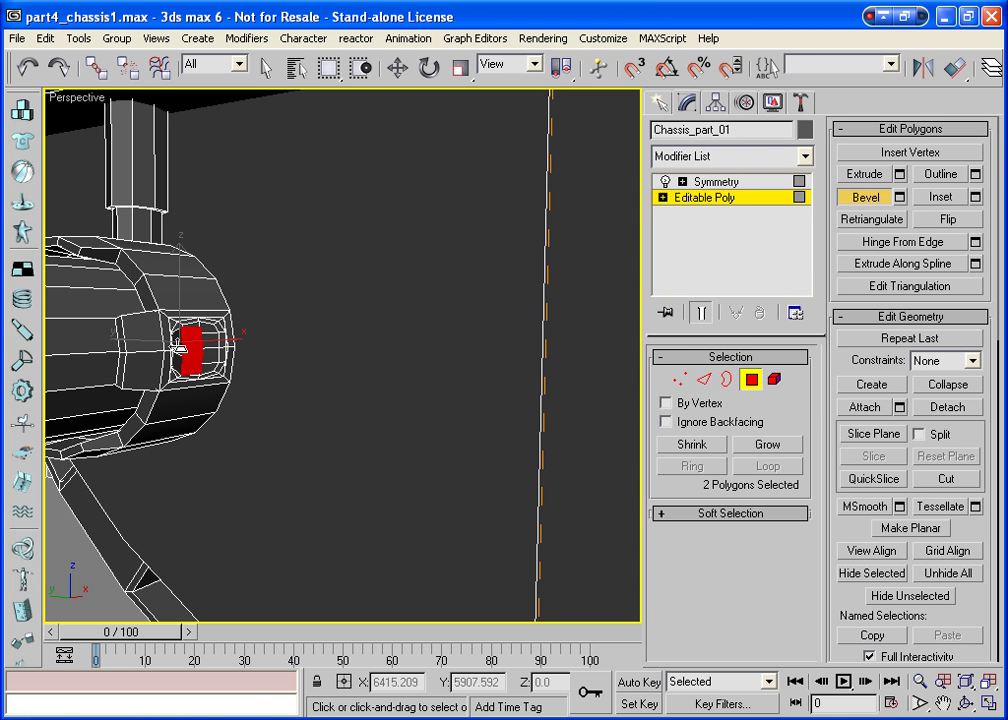
pyautogui.moveTo(176, 351); pyautogui.dragTo(179, 350)
pyautogui.click(177, 350)
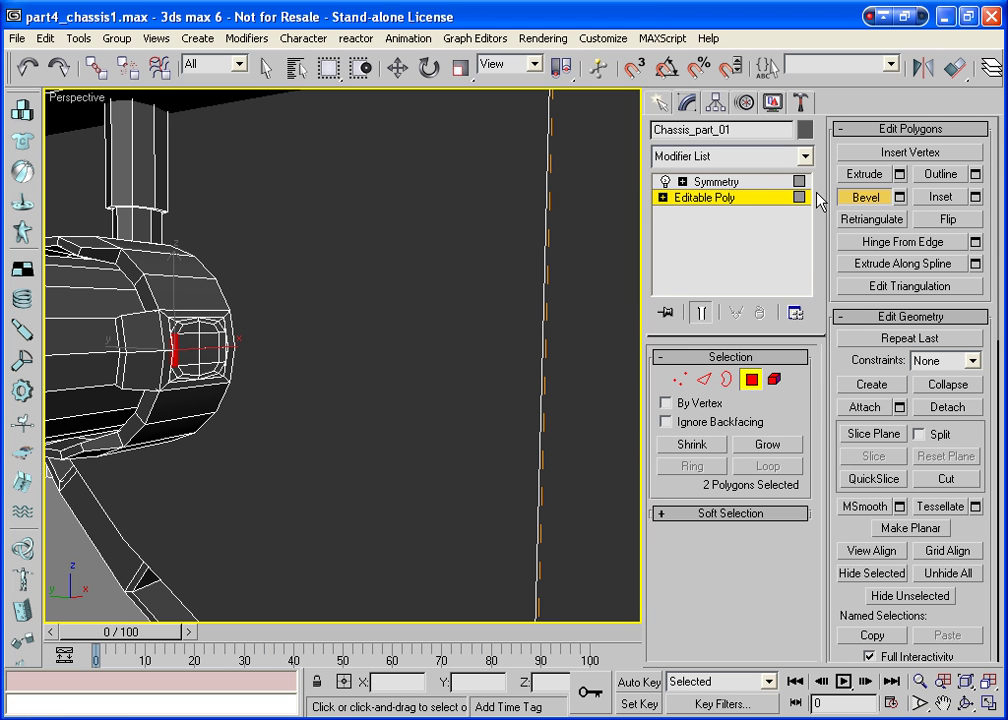
# Select all eight hub cap faces and extrude them into a long axle toward the centre line
pyautogui.click(865, 176)
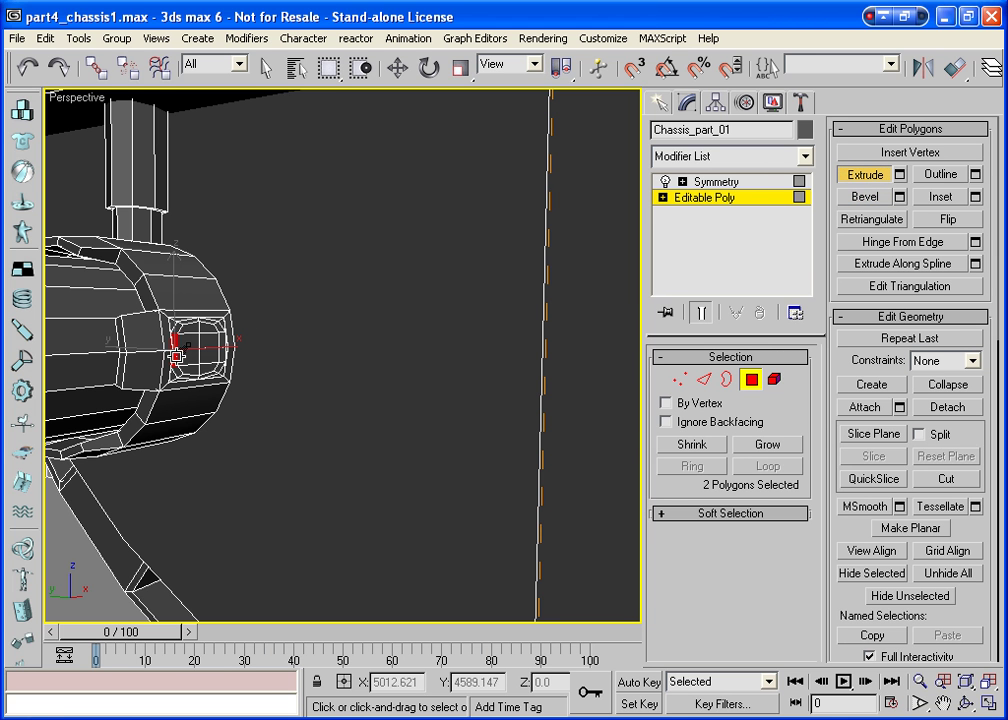
pyautogui.moveTo(177, 350); pyautogui.dragTo(180, 350)
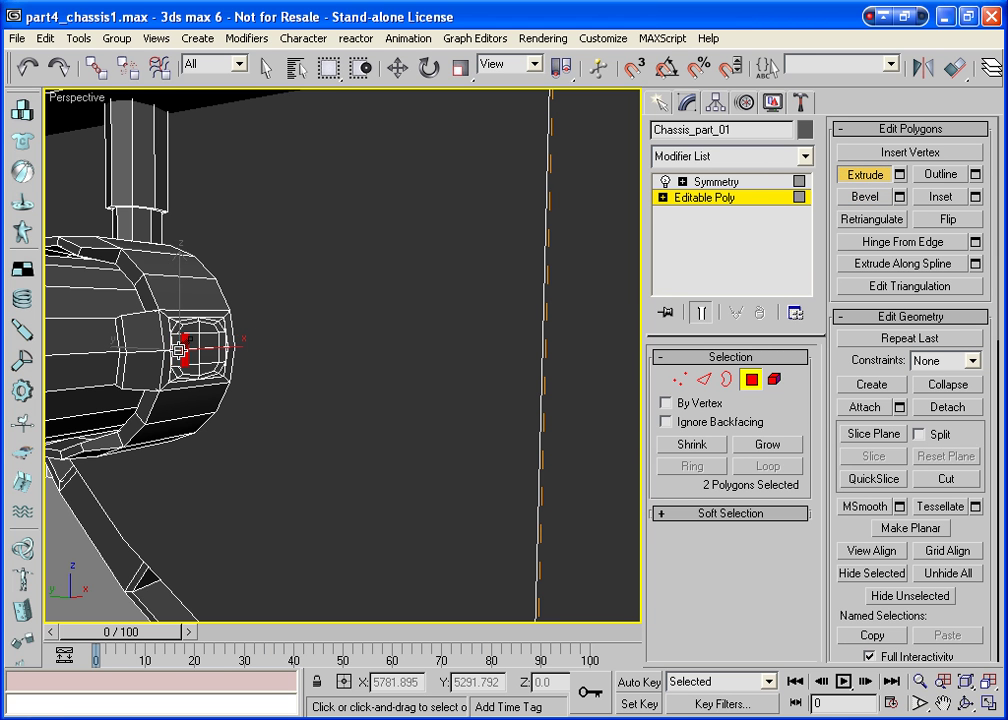
pyautogui.click(274, 349)
pyautogui.hotkey('ctrl', 'z')
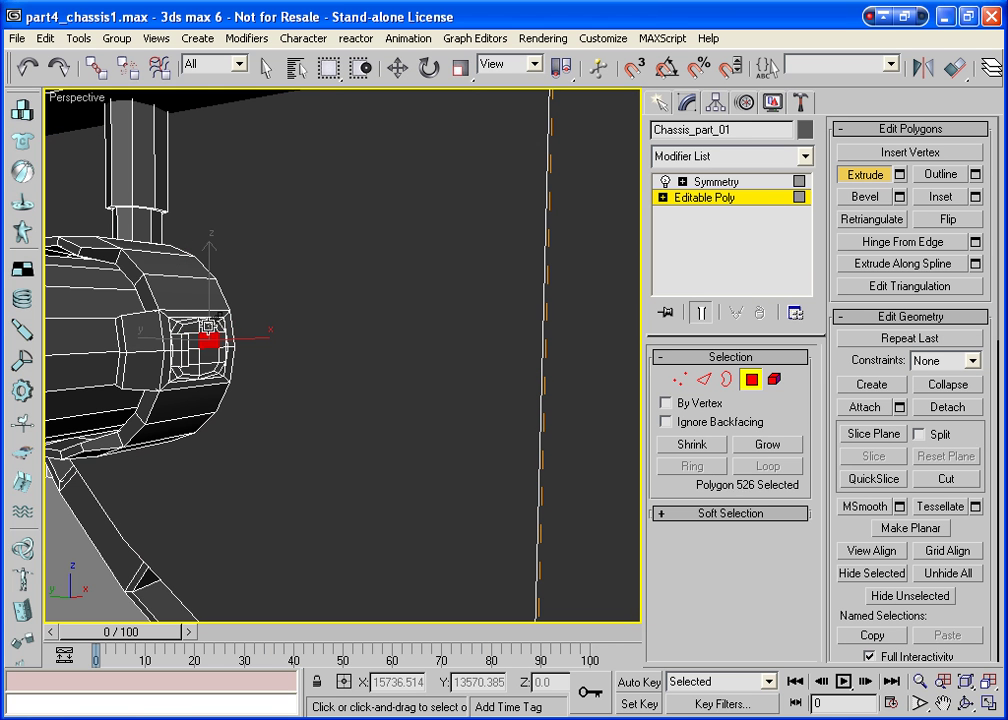
pyautogui.keyDown('ctrl'); pyautogui.click(188, 330); pyautogui.keyUp('ctrl')
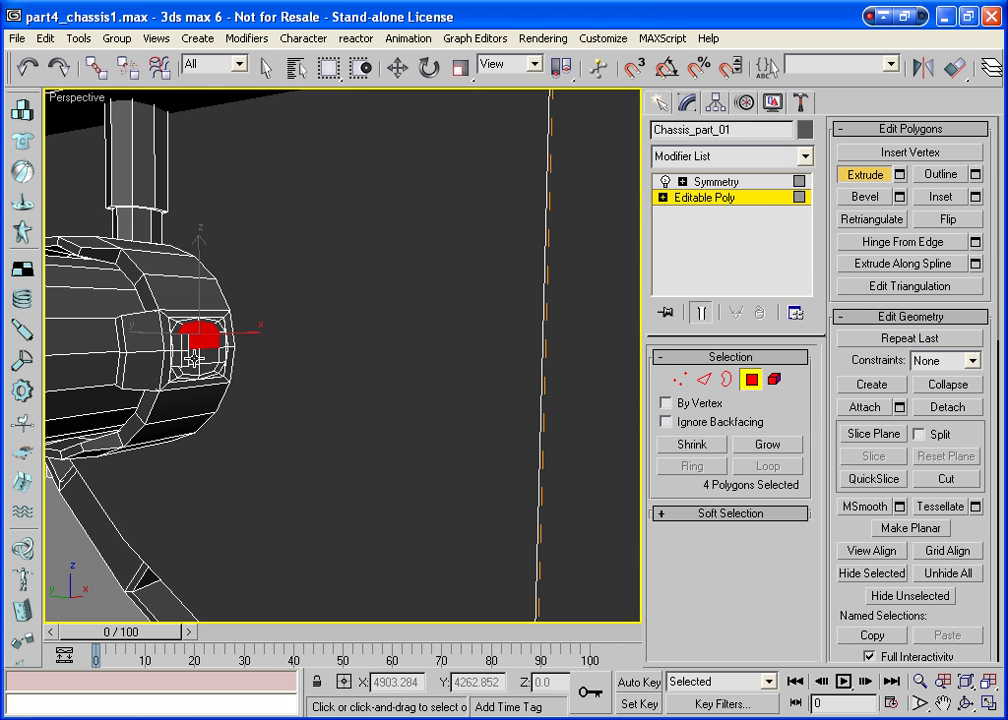
pyautogui.keyDown('ctrl'); pyautogui.click(196, 358); pyautogui.keyUp('ctrl')
pyautogui.keyDown('ctrl'); pyautogui.click(196, 366); pyautogui.keyUp('ctrl')
pyautogui.keyDown('ctrl'); pyautogui.click(216, 352); pyautogui.keyUp('ctrl')
pyautogui.keyDown('ctrl'); pyautogui.click(214, 334); pyautogui.keyUp('ctrl')
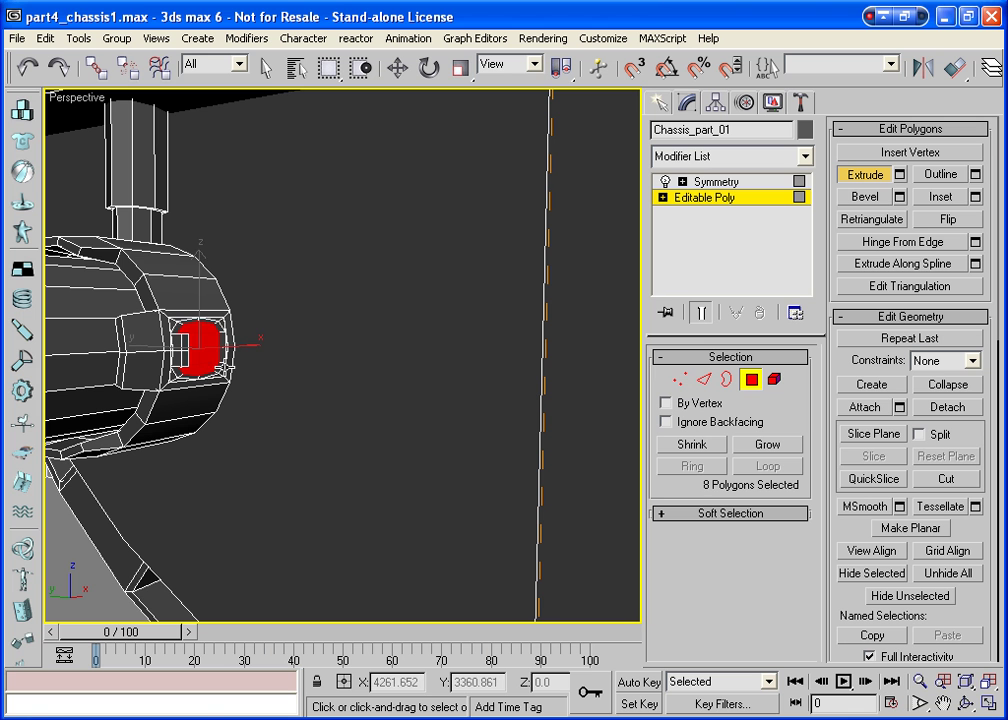
pyautogui.moveTo(203, 364); pyautogui.dragTo(205, 211)
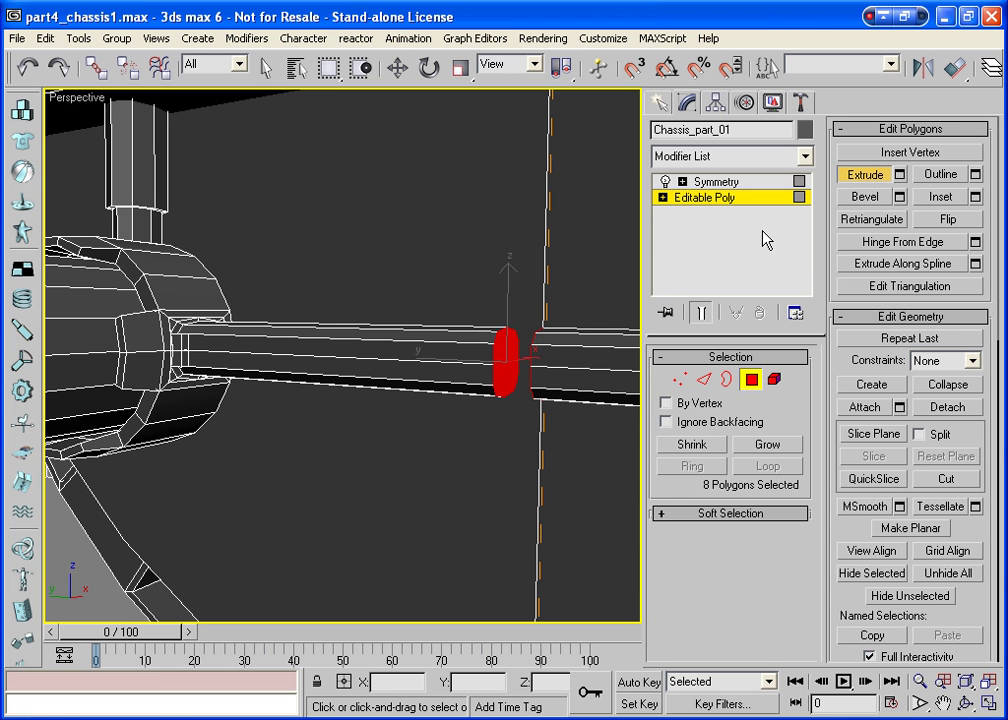
# Bevel the axle's end faces outward as a Group bevel
pyautogui.click(858, 198)
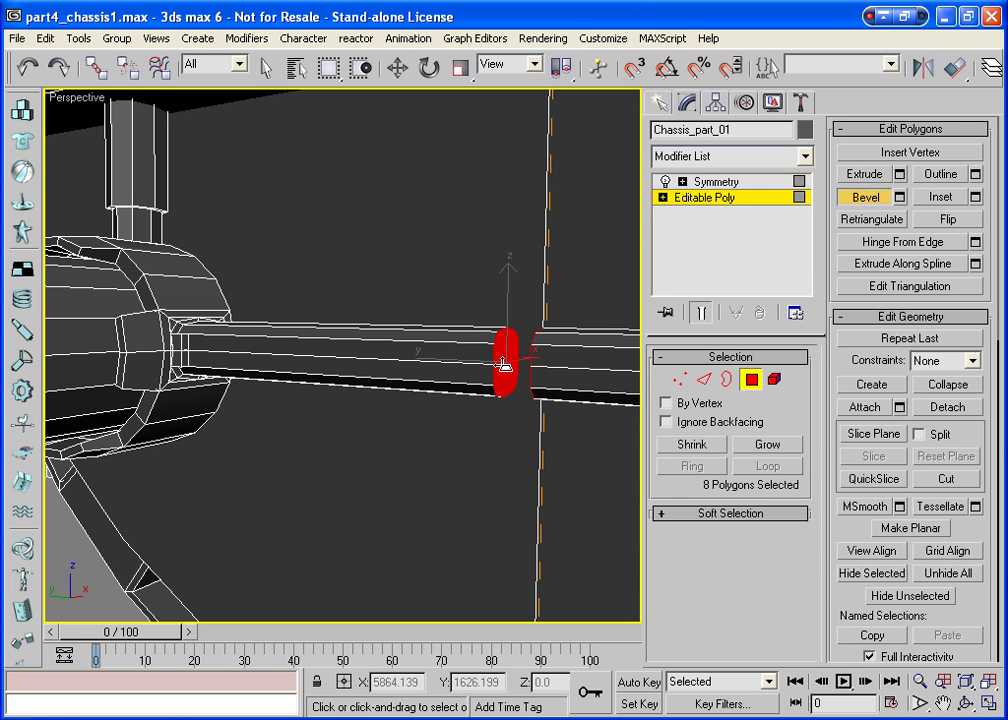
pyautogui.moveTo(503, 365); pyautogui.dragTo(511, 367)
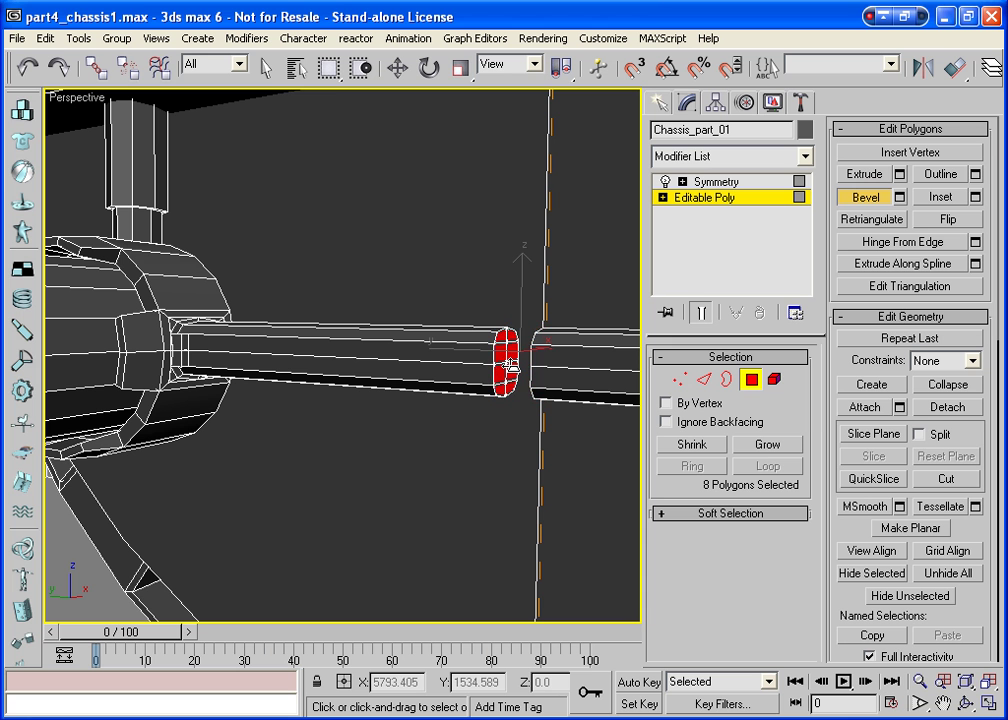
pyautogui.click(898, 198)
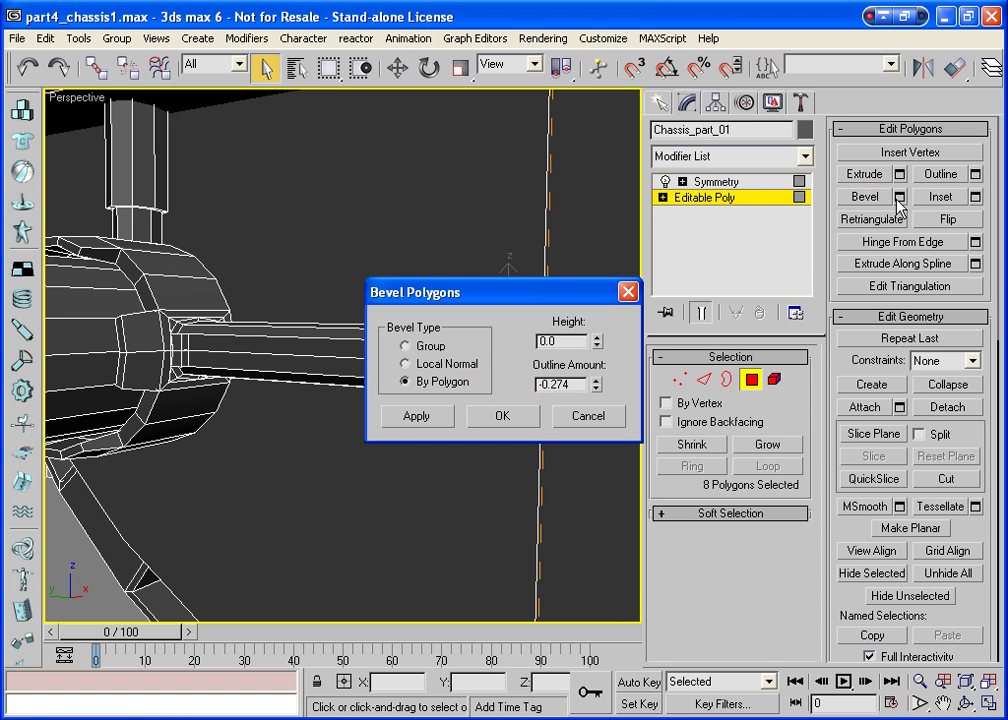
pyautogui.click(406, 345)
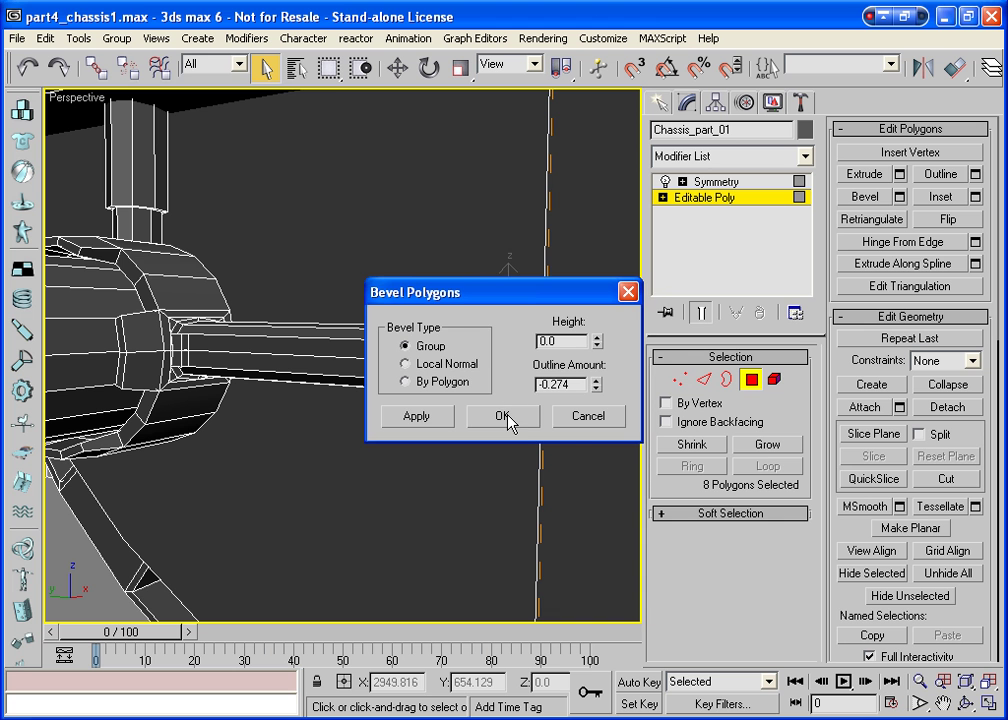
pyautogui.click(503, 416)
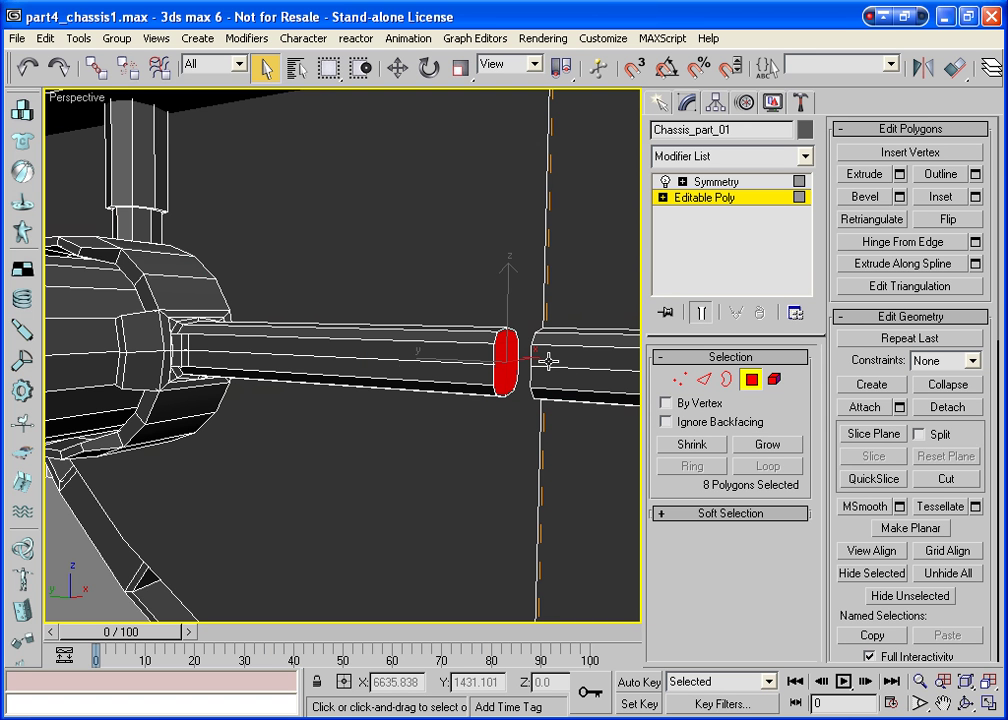
# Bevel again into a wider collar, extrude, delete the end faces and exit polygon mode
pyautogui.click(862, 197)
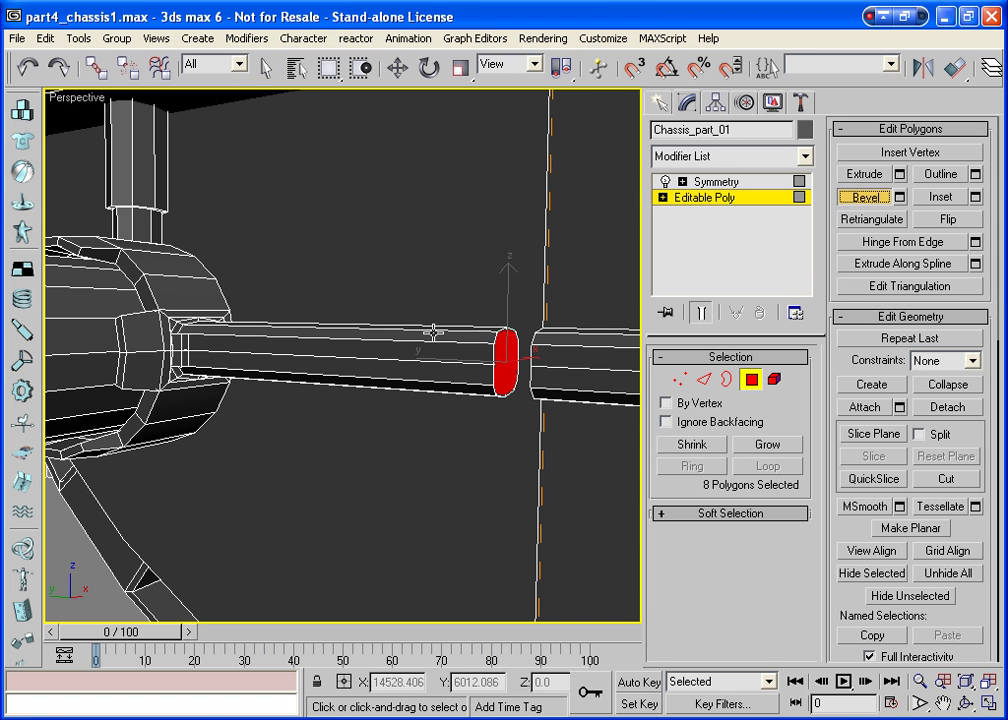
pyautogui.moveTo(506, 360); pyautogui.dragTo(507, 366)
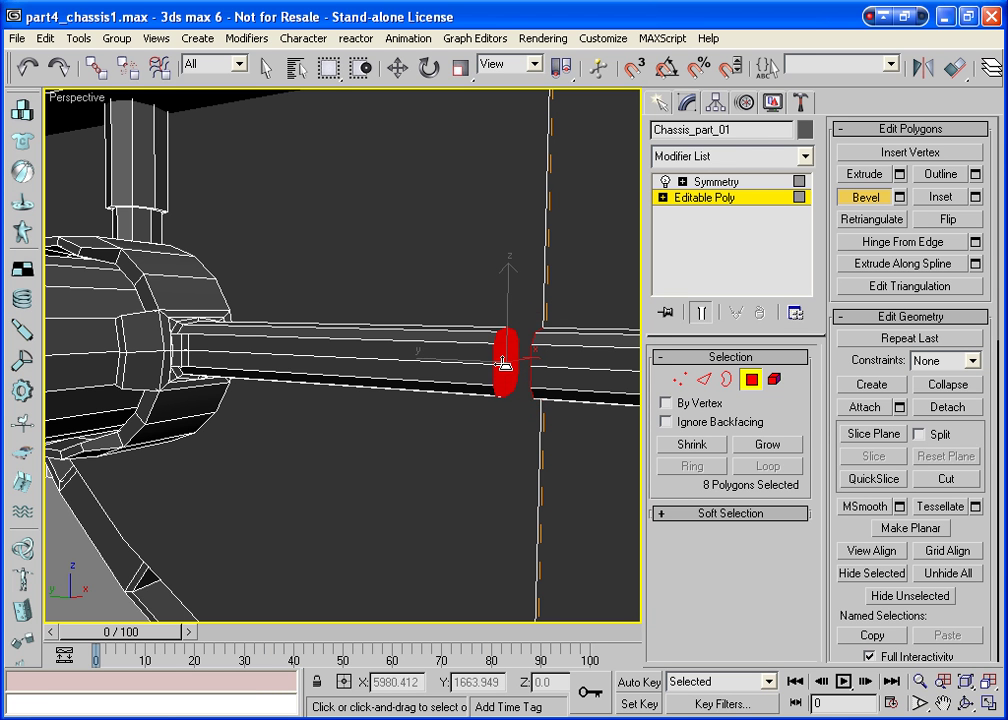
pyautogui.moveTo(507, 367); pyautogui.dragTo(494, 335)
pyautogui.click(866, 173)
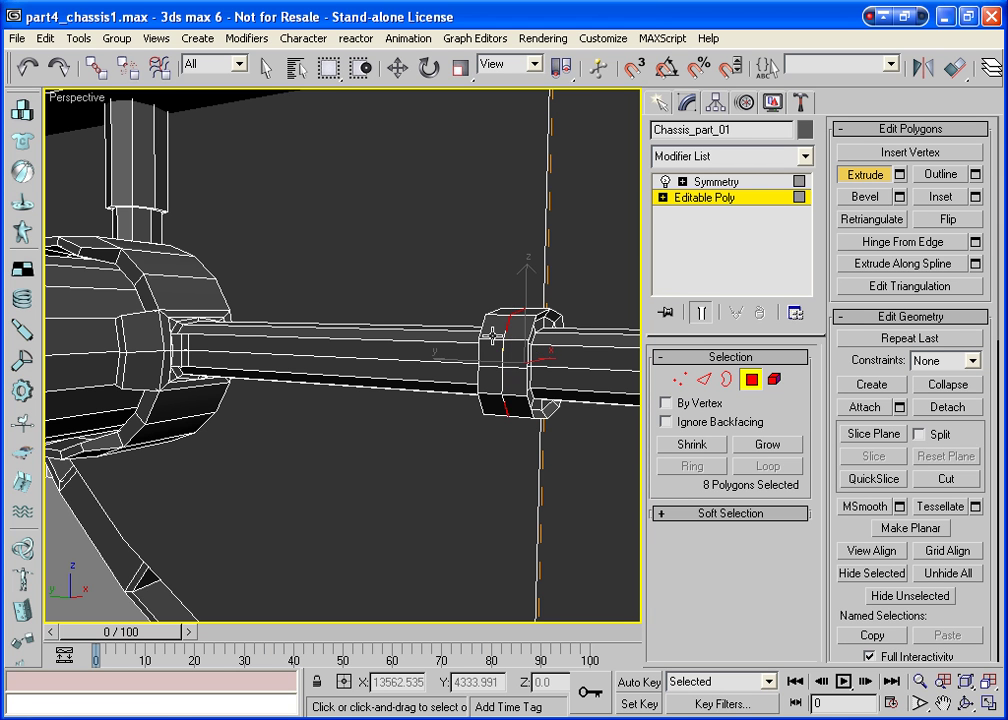
pyautogui.press('Delete')
pyautogui.press('Return')
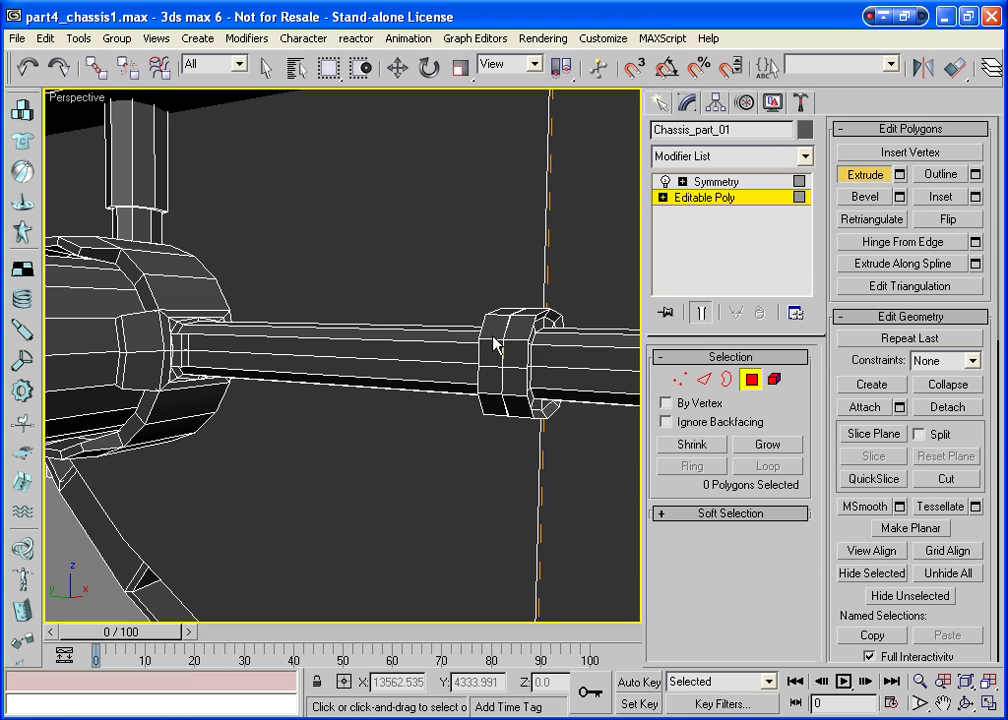
pyautogui.click(858, 176)
pyautogui.click(751, 378)
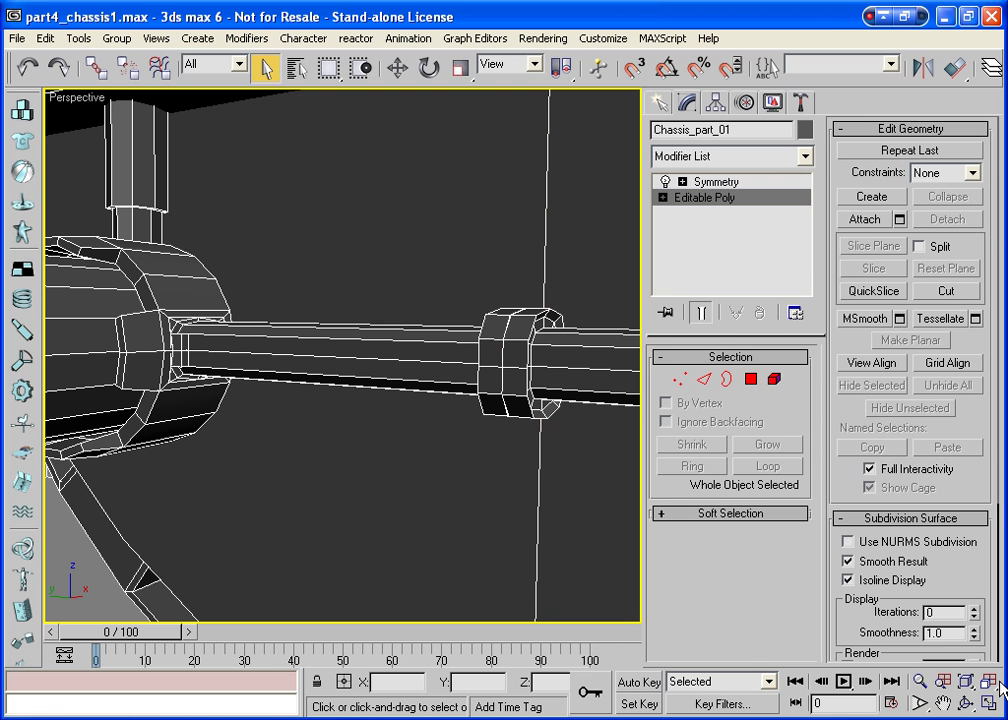
# View the axle collar from beneath the chassis, then open the Create panel
pyautogui.press('z')
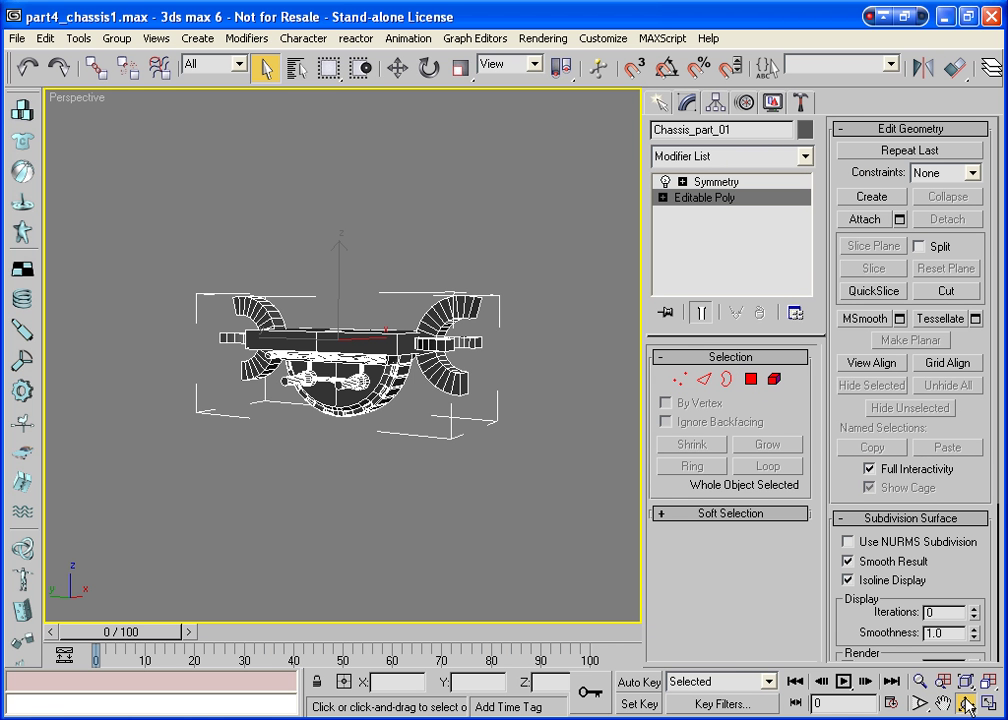
pyautogui.click(965, 703)
pyautogui.moveTo(342, 420)
pyautogui.mouseDown()
pyautogui.moveTo(466, 373)
pyautogui.moveTo(301, 397)
pyautogui.moveTo(358, 412)
pyautogui.moveTo(383, 329)
pyautogui.mouseUp()
pyautogui.scroll(5, 301, 397)
pyautogui.scroll(3, 355, 414)
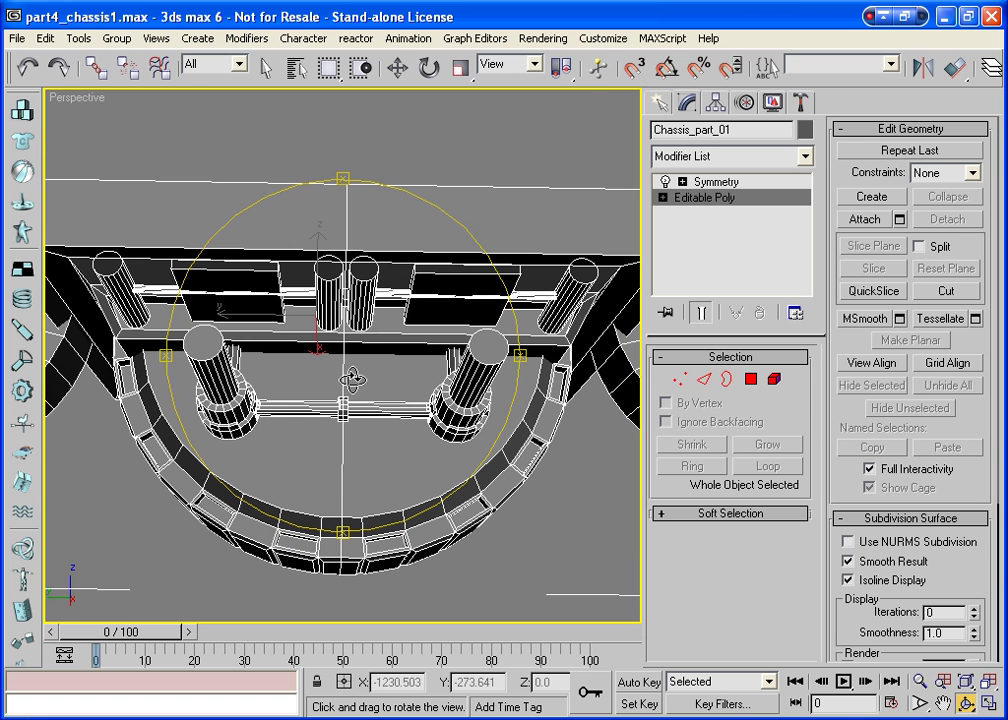
pyautogui.moveTo(373, 443)
pyautogui.mouseDown()
pyautogui.moveTo(378, 484)
pyautogui.moveTo(412, 479)
pyautogui.moveTo(342, 507)
pyautogui.moveTo(367, 434)
pyautogui.moveTo(360, 367)
pyautogui.mouseUp()
pyautogui.click(943, 703)
pyautogui.scroll(3, 362, 367)
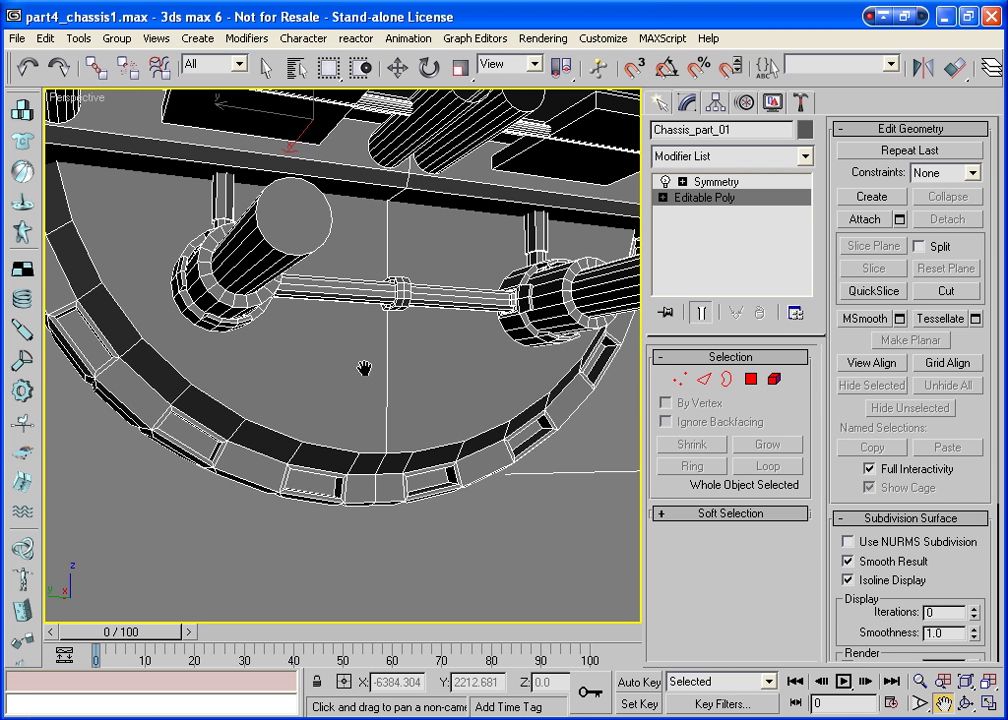
pyautogui.scroll(2, 372, 372)
pyautogui.scroll(2, 365, 376)
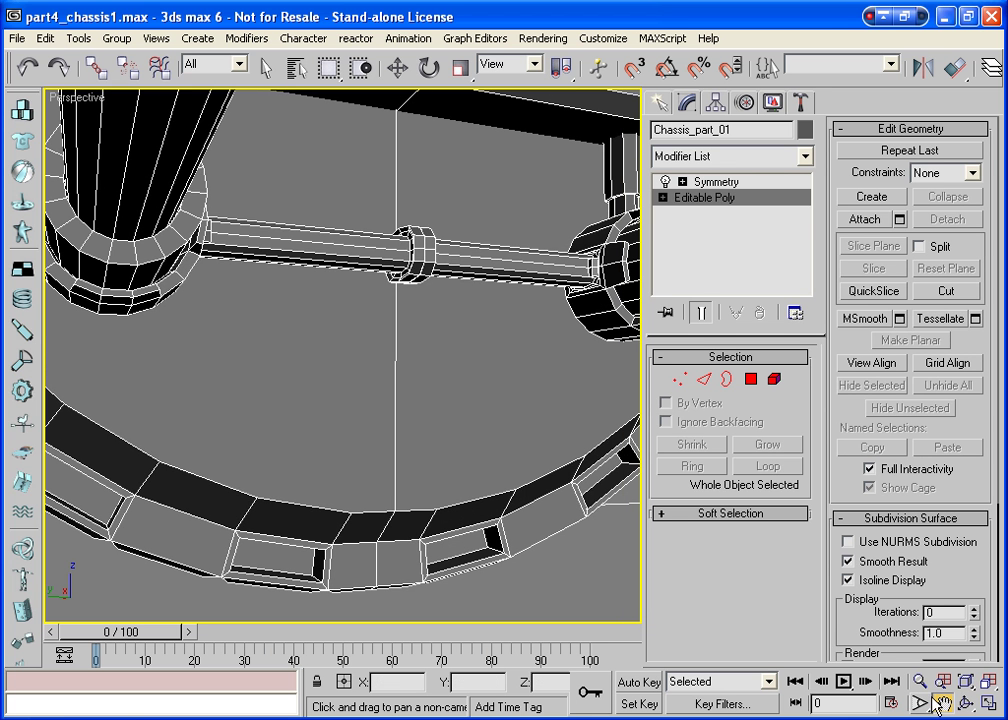
pyautogui.click(965, 703)
pyautogui.moveTo(394, 382); pyautogui.dragTo(353, 367)
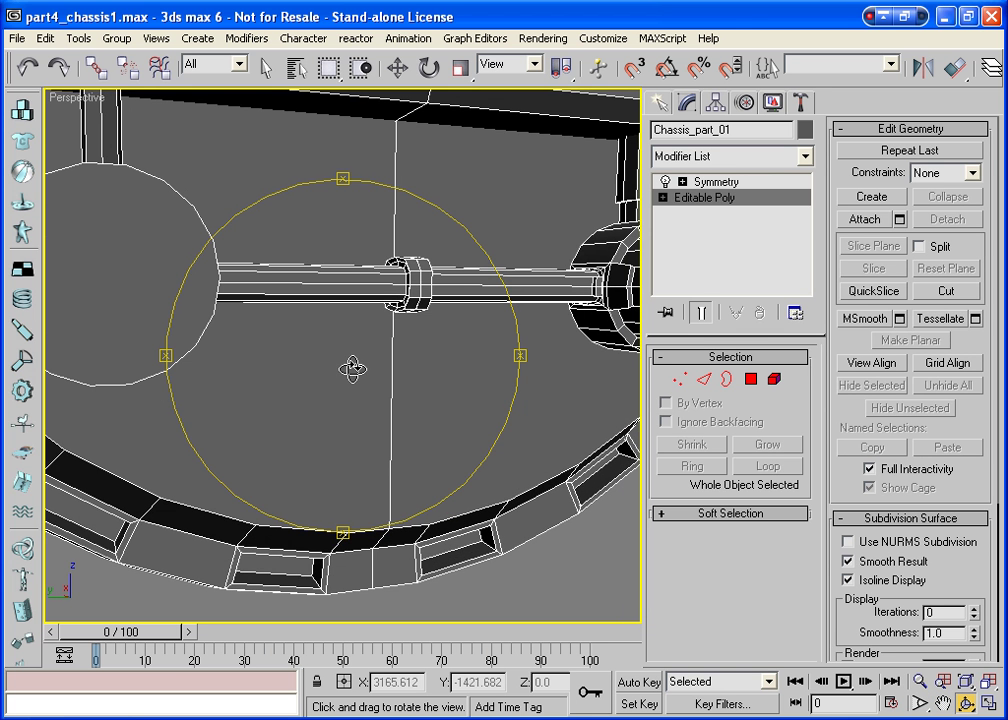
pyautogui.click(659, 102)
# Start a Line spline below the axle collar with snapping turned on
pyautogui.click(685, 134)
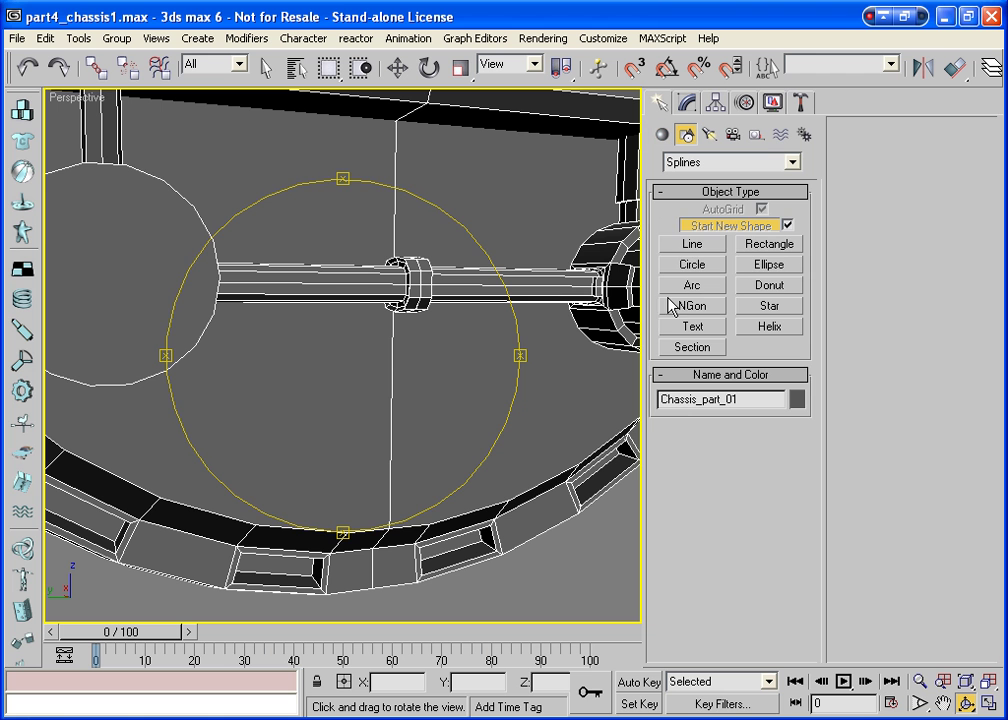
pyautogui.click(688, 246)
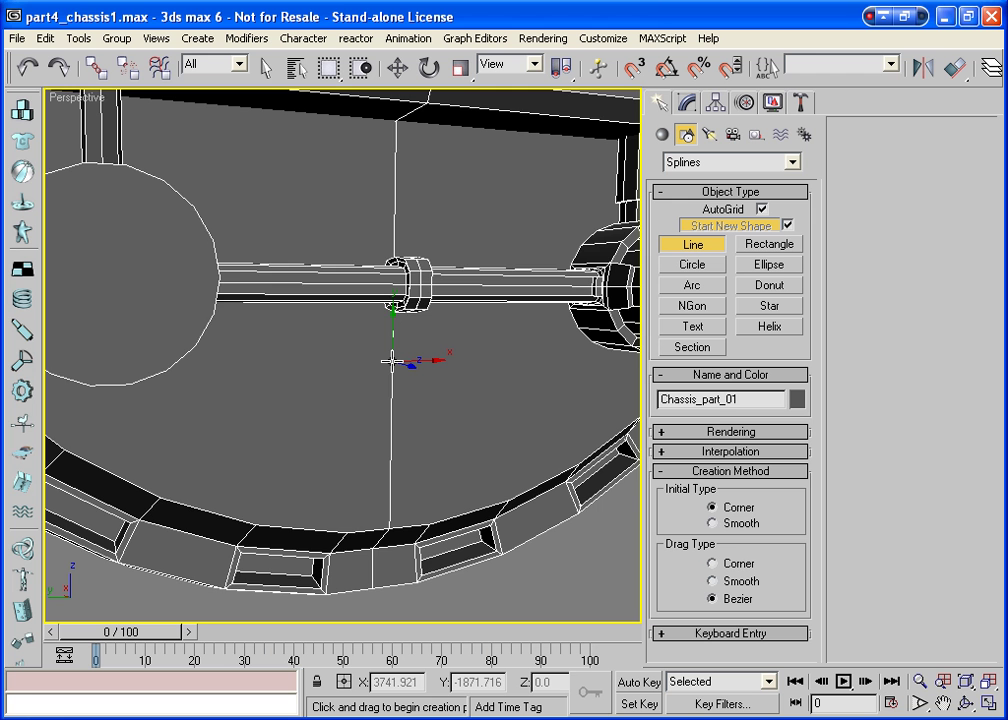
pyautogui.click(392, 361)
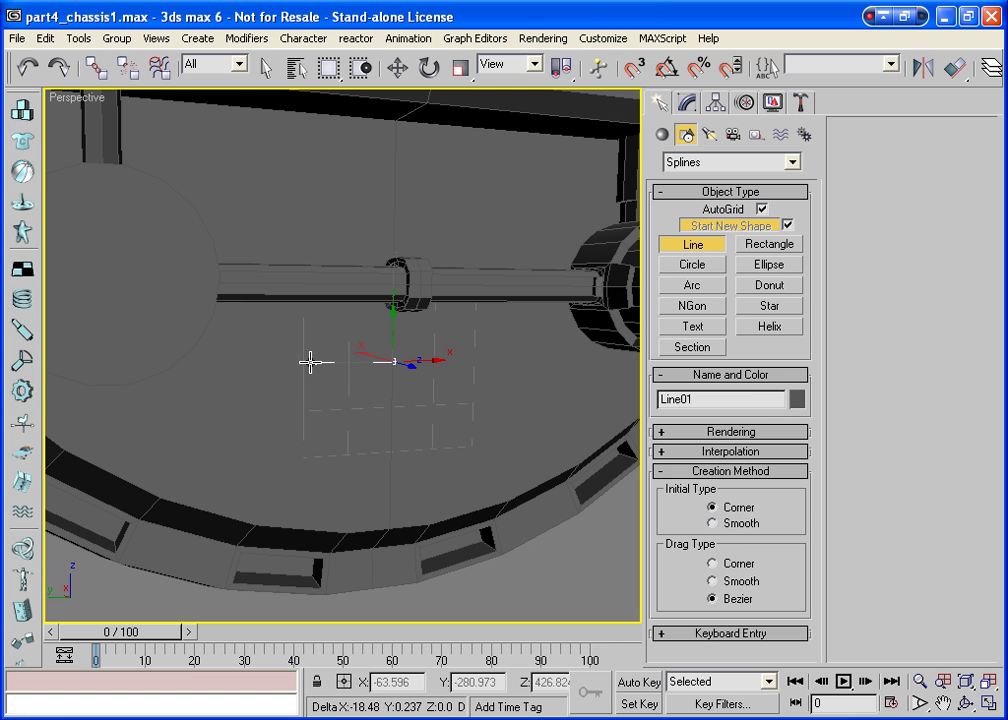
pyautogui.press('s')
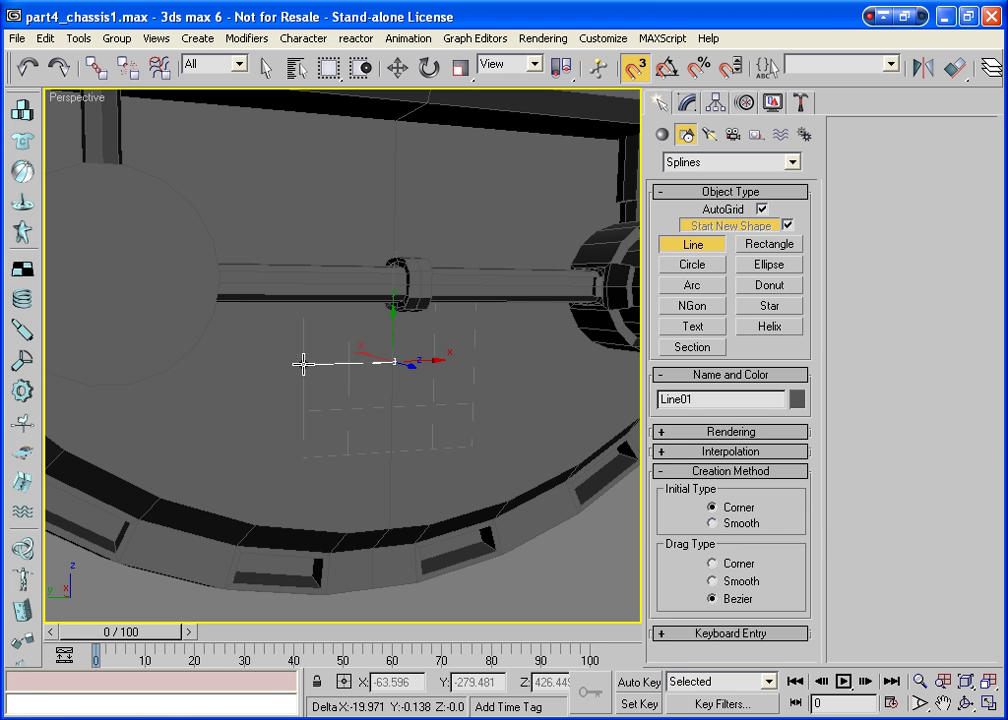
pyautogui.click(302, 363)
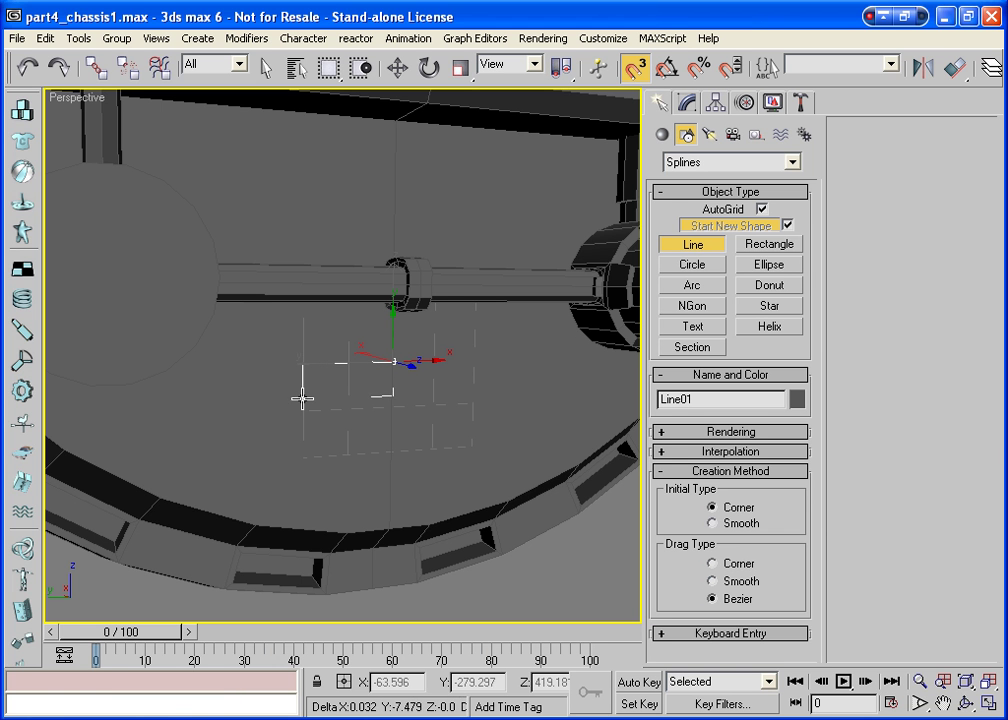
# Place the remaining notched corners and close the outline into the single spline Line01
pyautogui.click(302, 412)
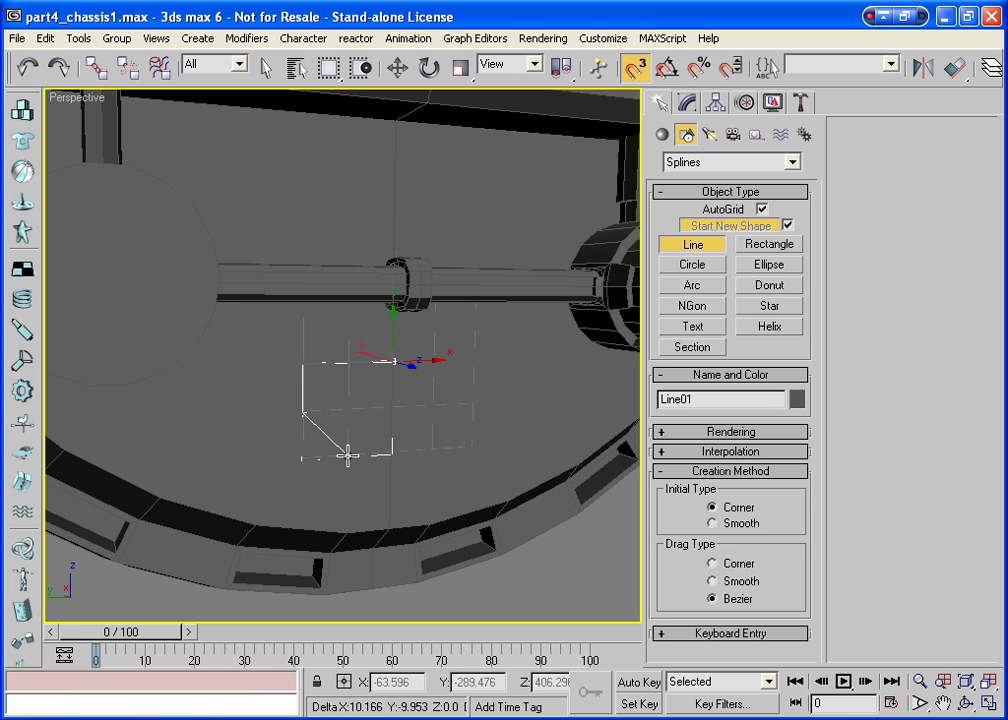
pyautogui.click(347, 456)
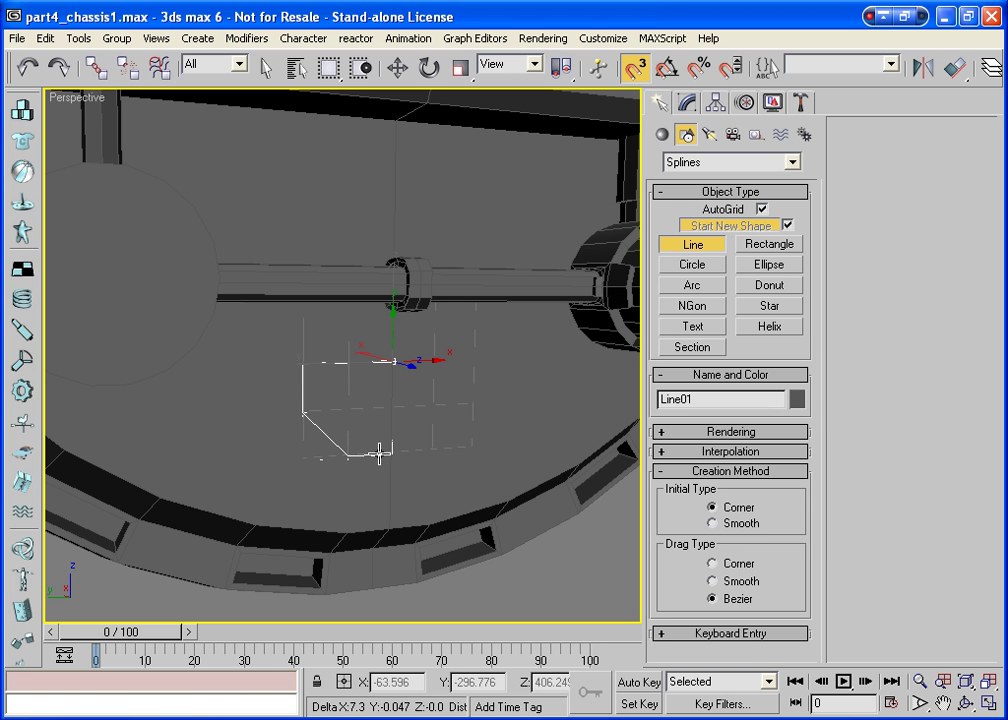
pyautogui.click(382, 454)
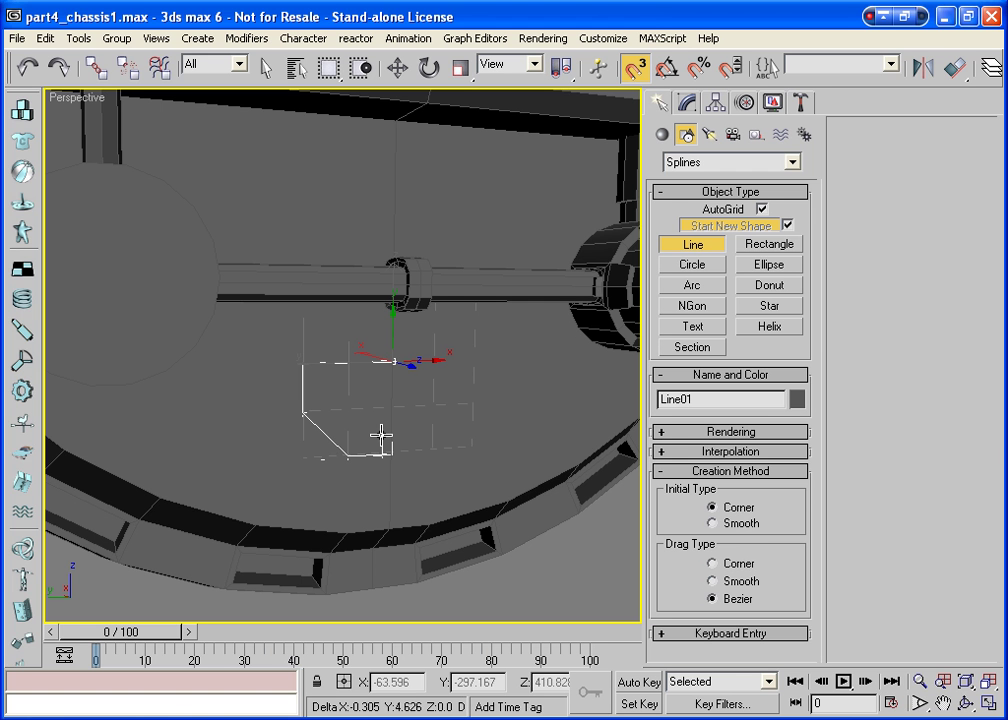
pyautogui.click(382, 431)
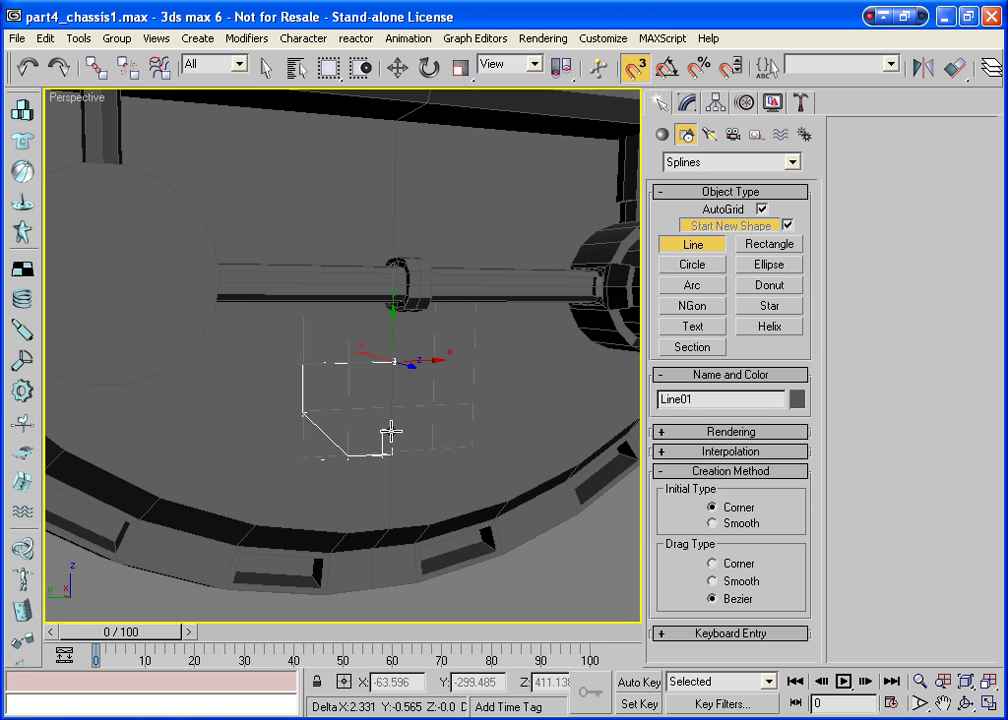
pyautogui.click(391, 430)
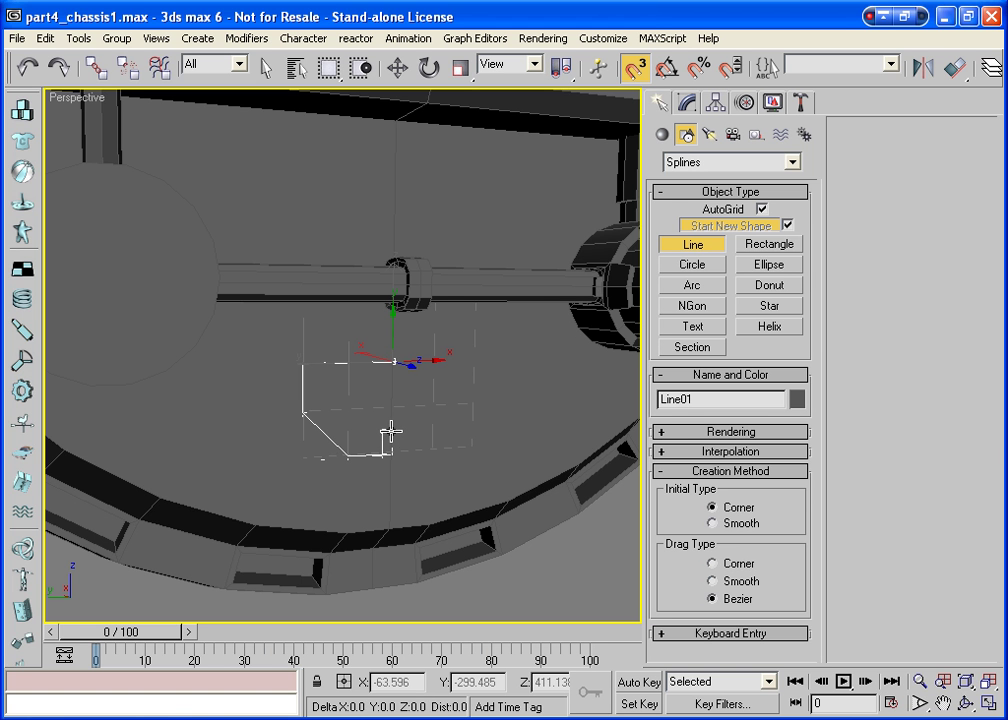
pyautogui.click(394, 362)
pyautogui.click(459, 390)
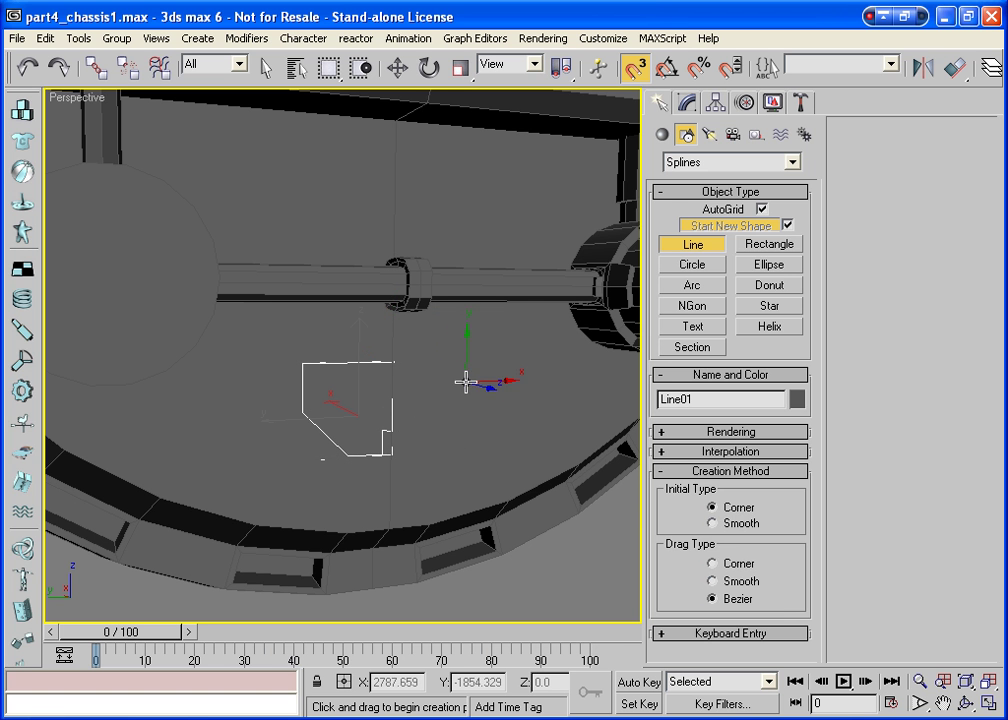
pyautogui.rightClick(454, 398)
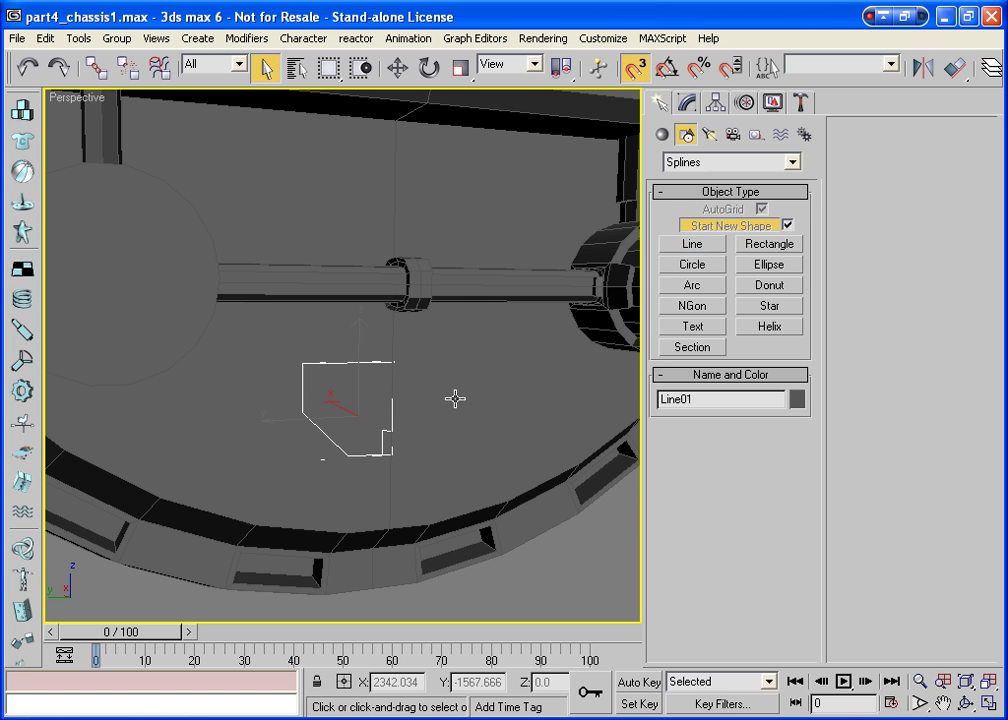
# Add an Extrude modifier to the Line01 bracket outline
pyautogui.click(687, 104)
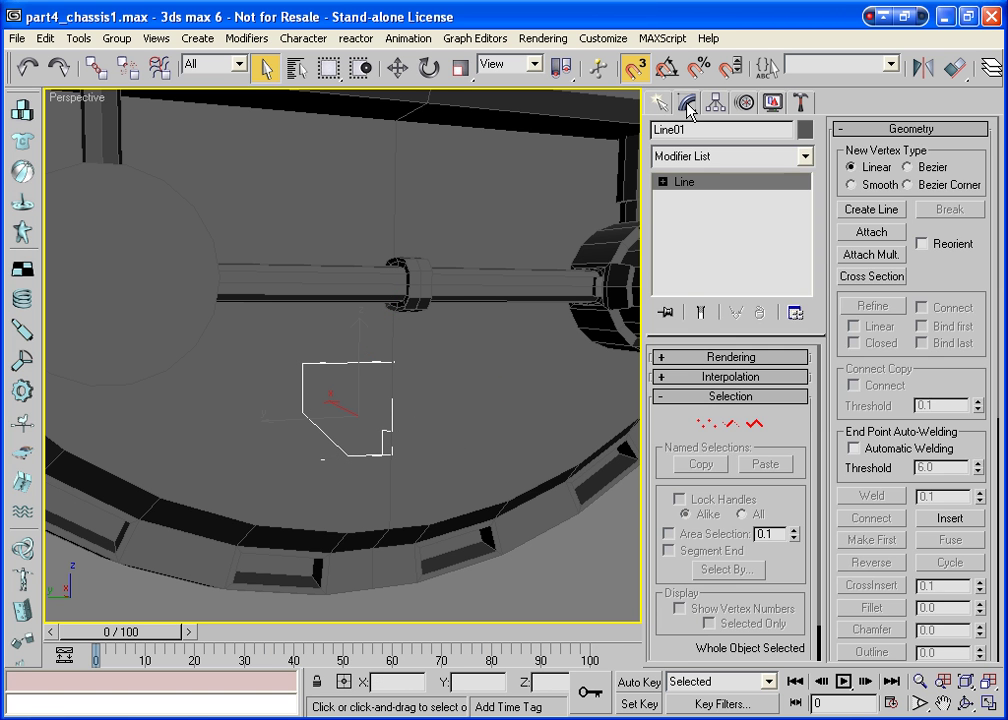
pyautogui.click(740, 163)
pyautogui.press('e')
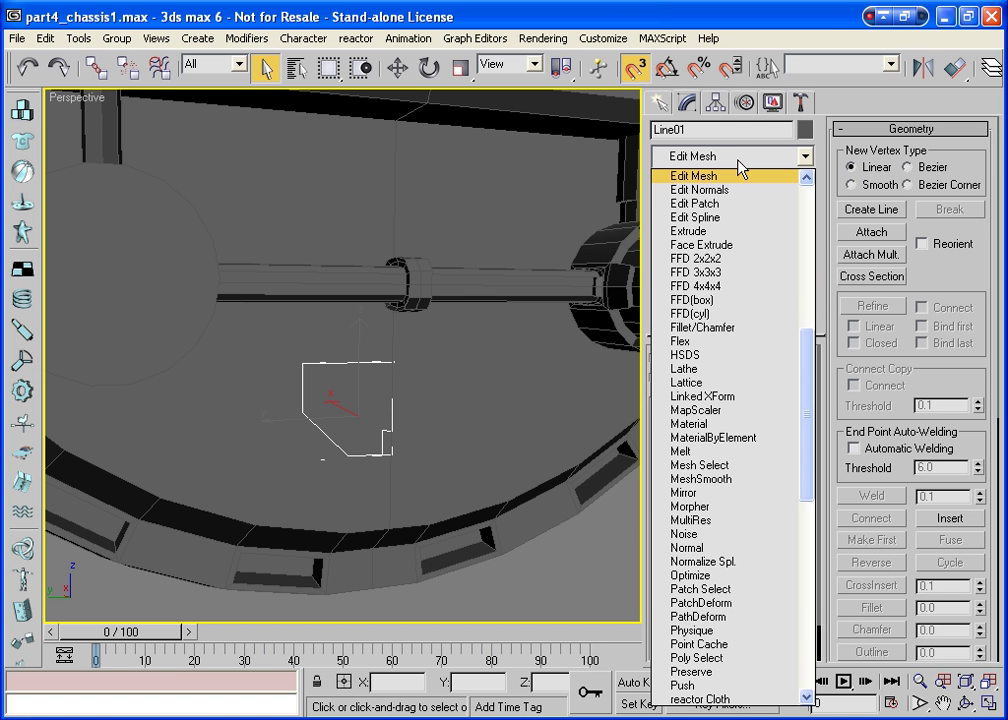
pyautogui.press('e')
pyautogui.press('e')
pyautogui.press('e')
pyautogui.press('e')
pyautogui.press('Return')
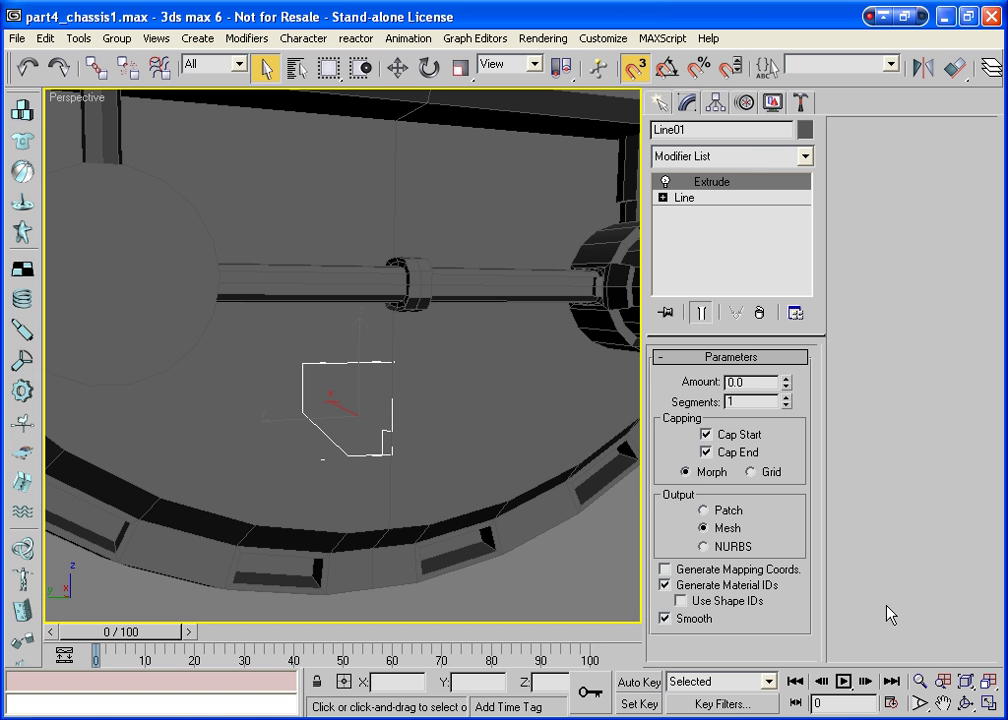
# Orbit to a frontal view and select the outline's lower-right vertex at Line level for moving
pyautogui.click(966, 703)
pyautogui.moveTo(389, 393); pyautogui.dragTo(418, 397)
pyautogui.moveTo(462, 392); pyautogui.dragTo(360, 389)
pyautogui.rightClick(360, 389)
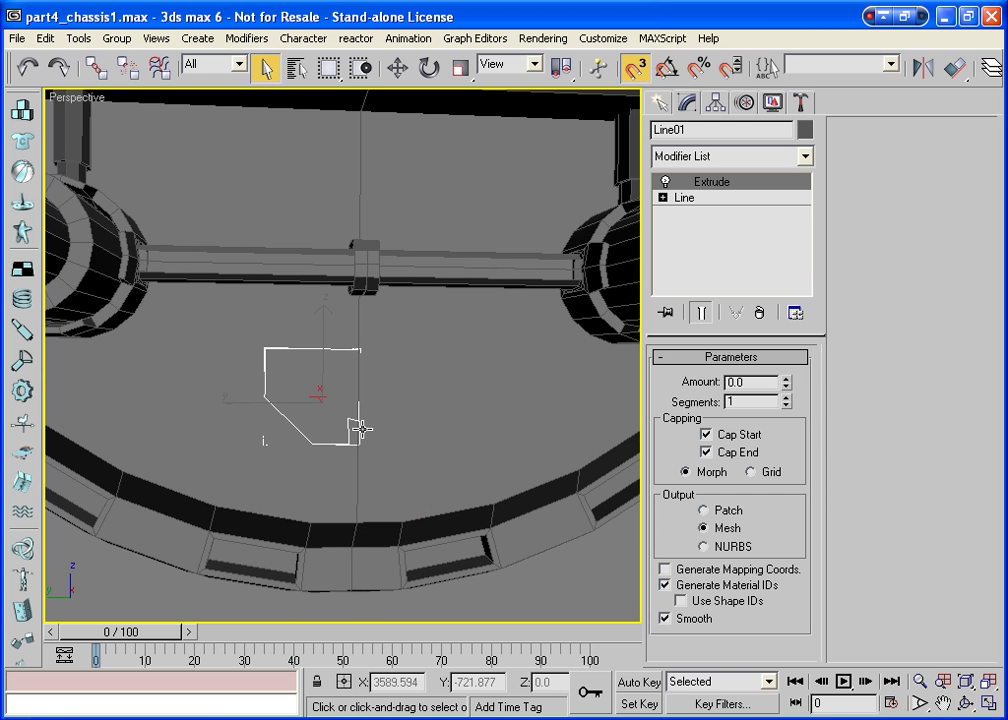
pyautogui.click(680, 200)
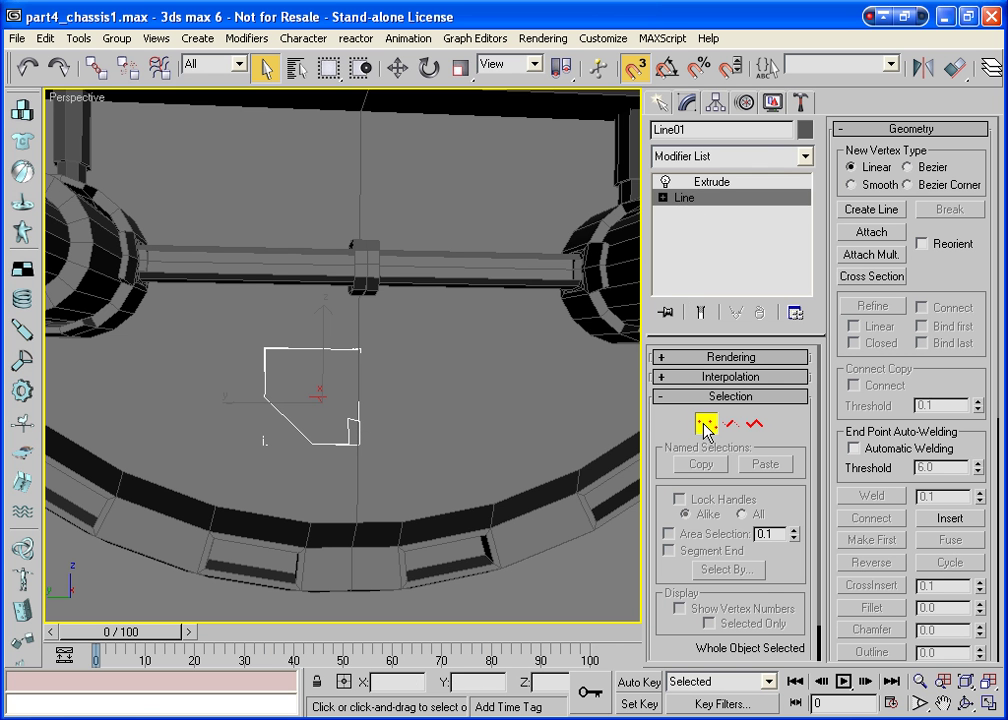
pyautogui.click(705, 423)
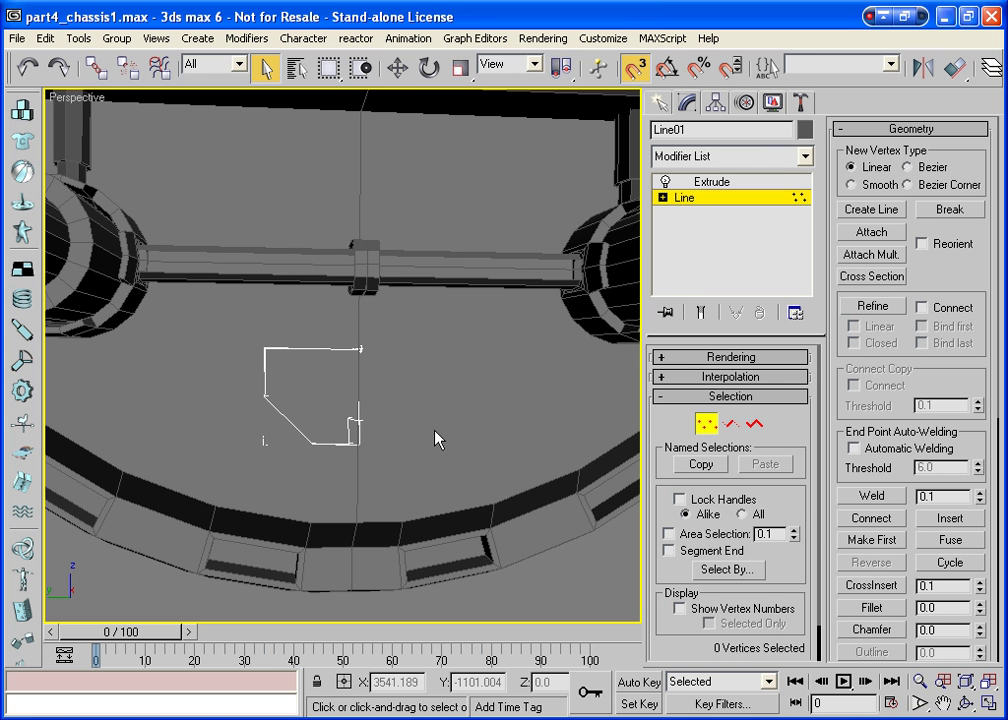
pyautogui.click(353, 418)
pyautogui.click(401, 72)
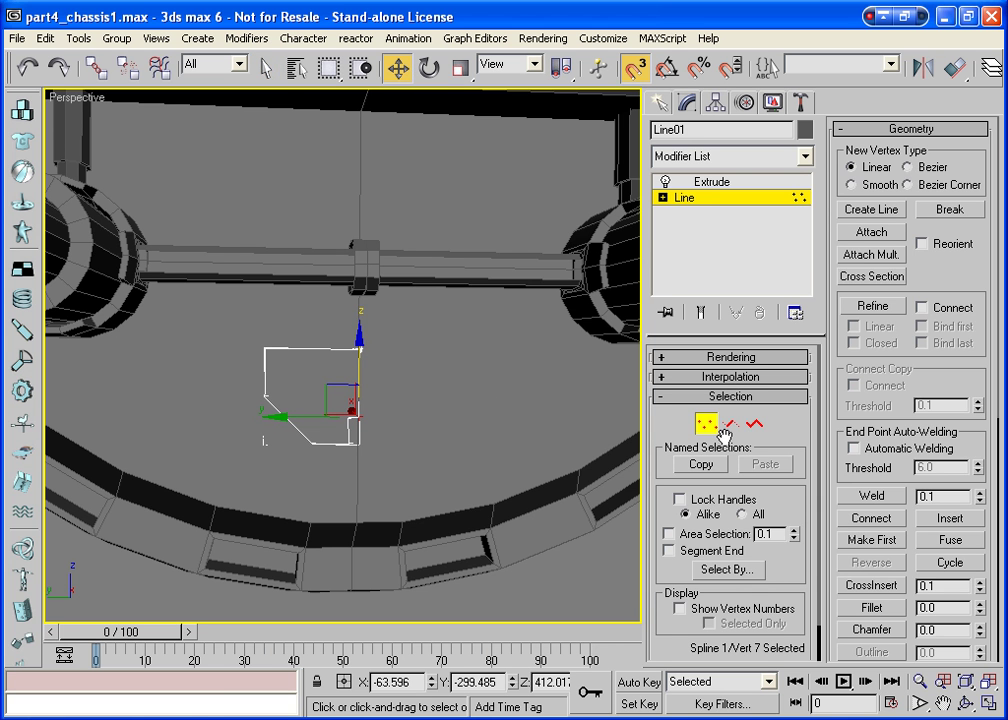
# Set the Extrude Amount to 13.5 and view the block at an angle
pyautogui.click(684, 197)
pyautogui.click(716, 183)
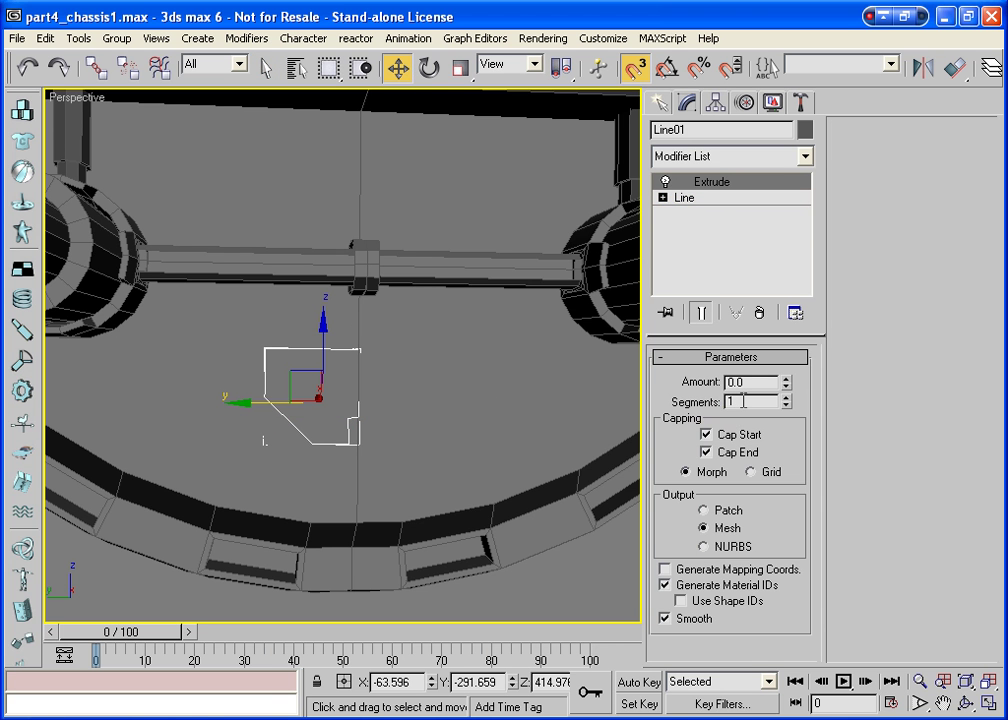
pyautogui.moveTo(786, 382); pyautogui.dragTo(786, 351)
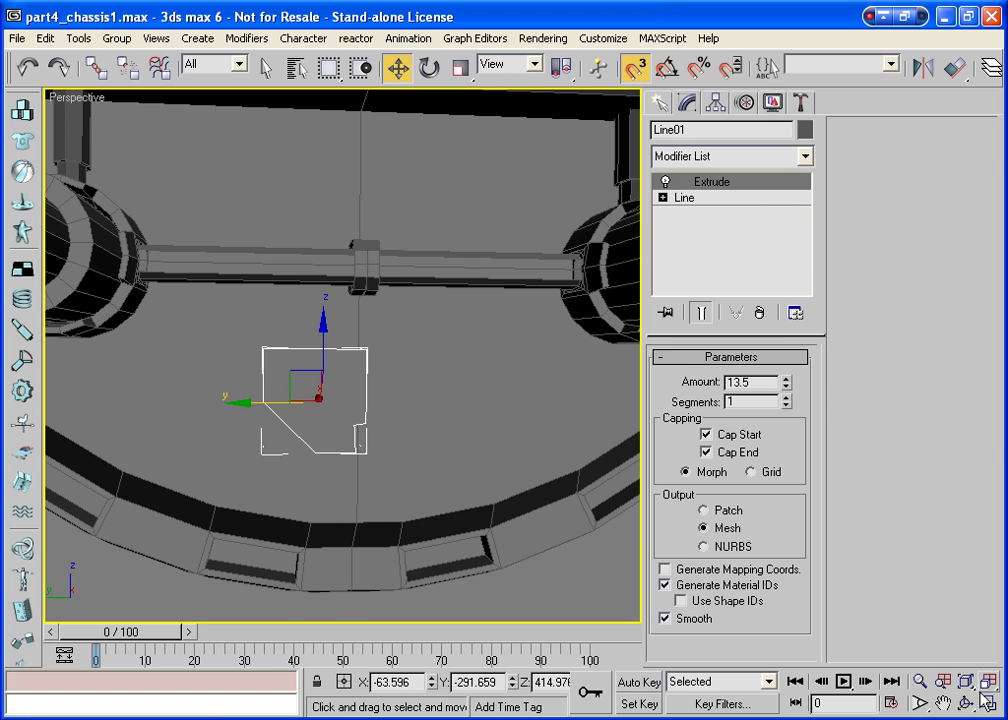
pyautogui.hotkey('ctrl', 'r')
pyautogui.moveTo(466, 378); pyautogui.dragTo(500, 414)
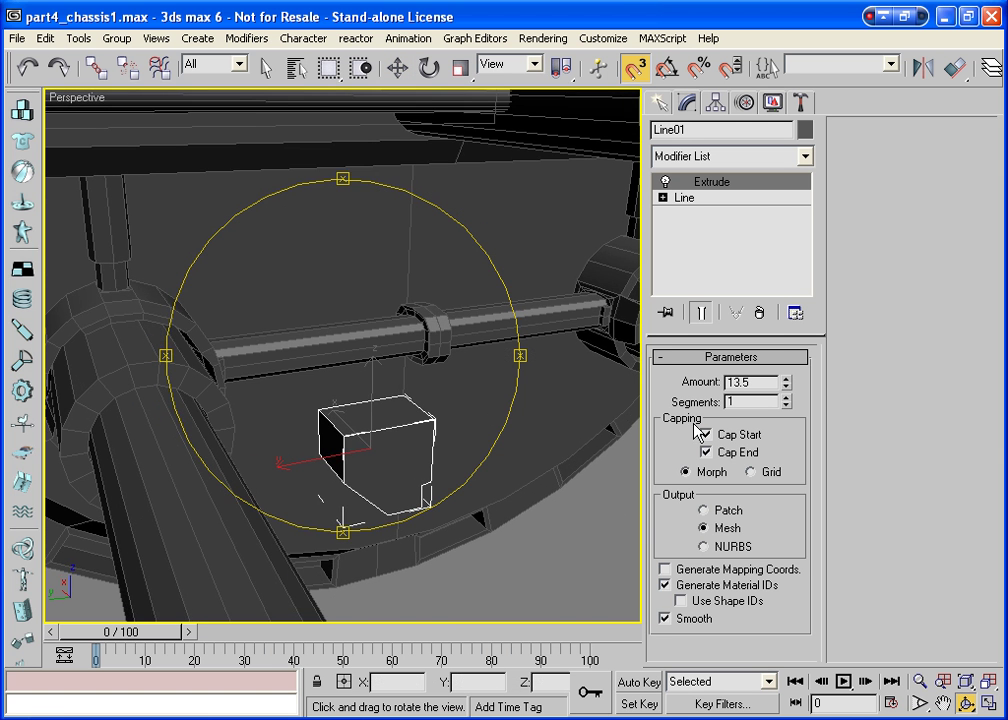
# Convert the extruded bracket block to an Editable Poly
pyautogui.rightClick(350, 462)
pyautogui.rightClick(357, 453)
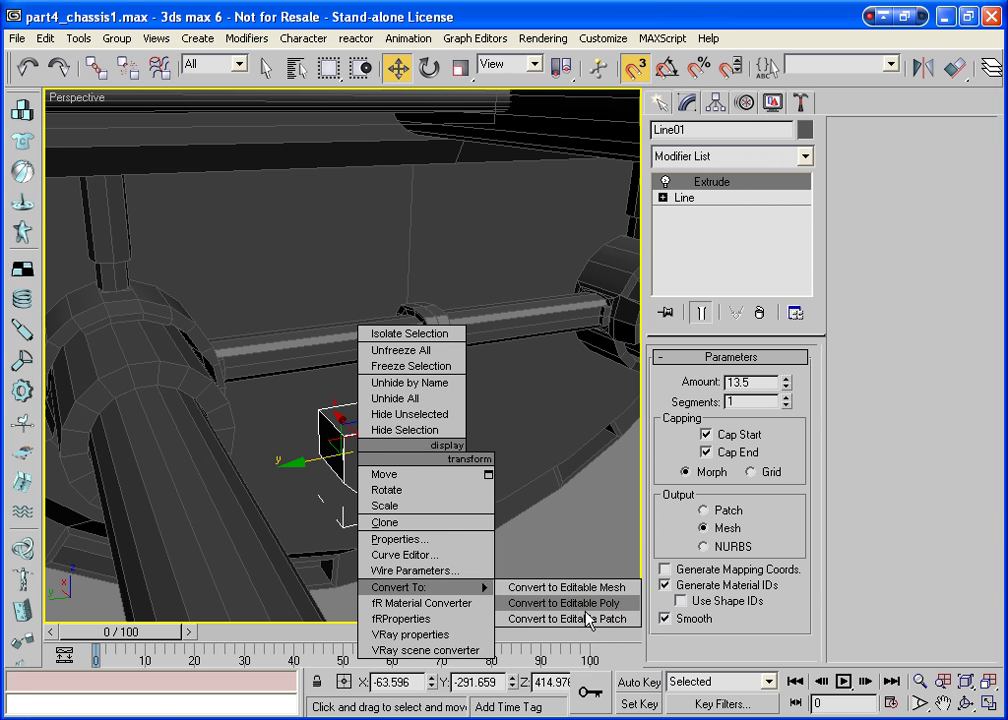
pyautogui.click(578, 607)
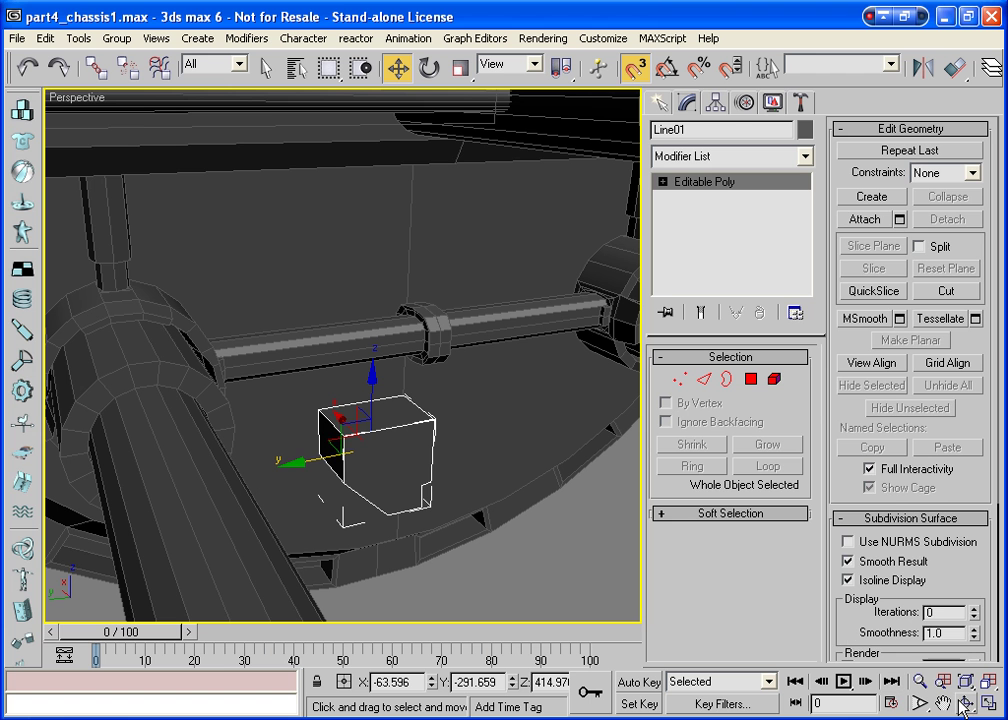
# Inset the block's front polygon and extrude it inward to form a rimmed recess
pyautogui.click(751, 379)
pyautogui.click(383, 425)
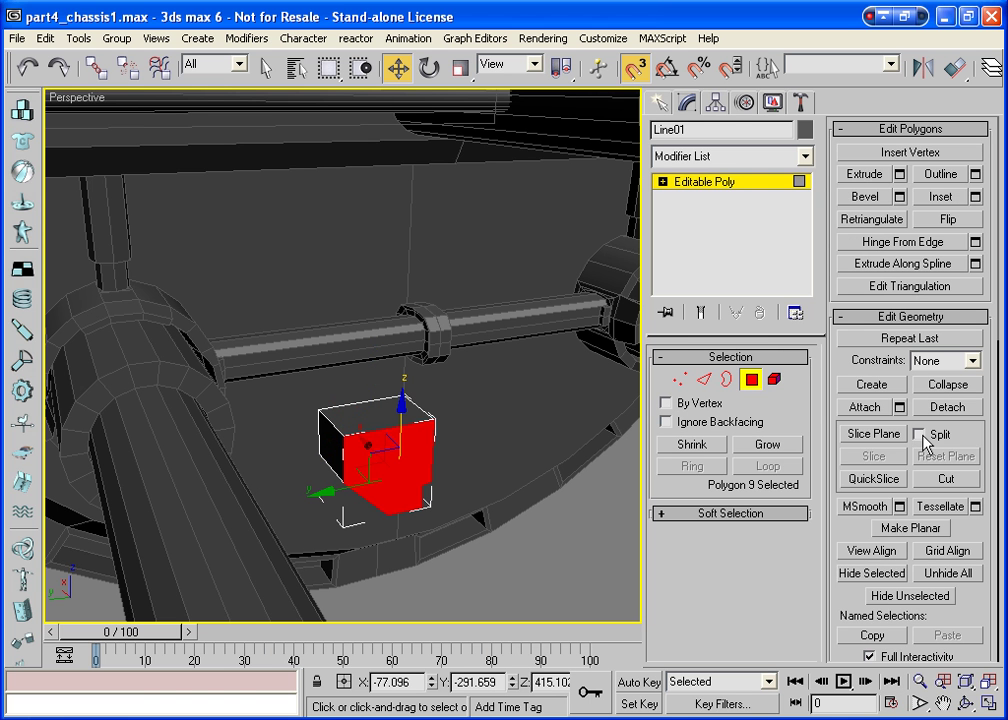
pyautogui.click(930, 198)
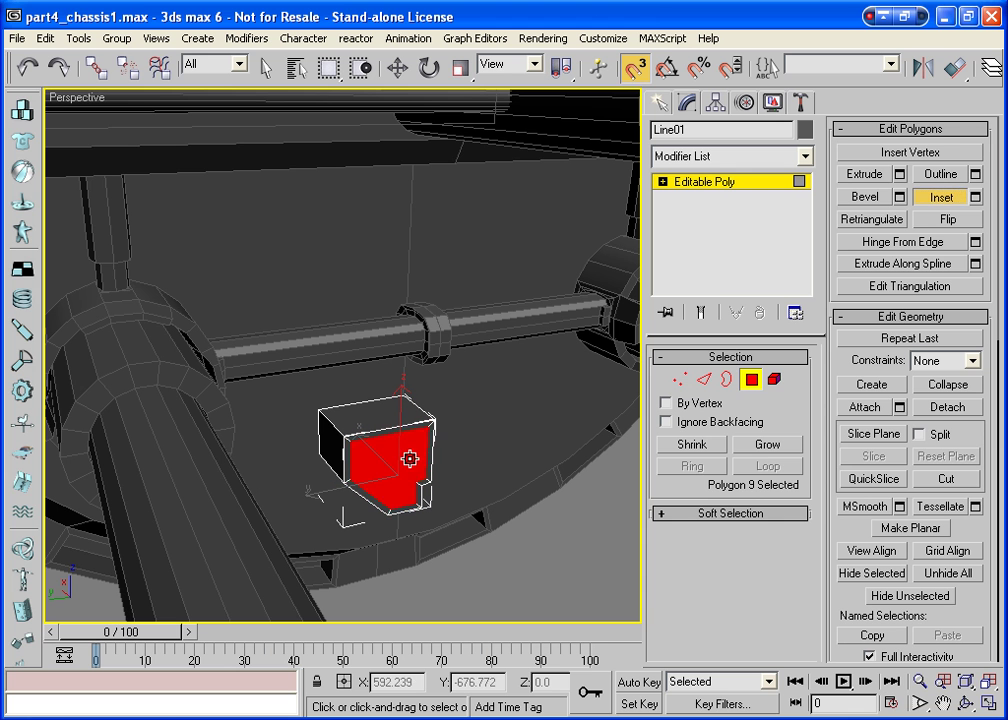
pyautogui.click(866, 175)
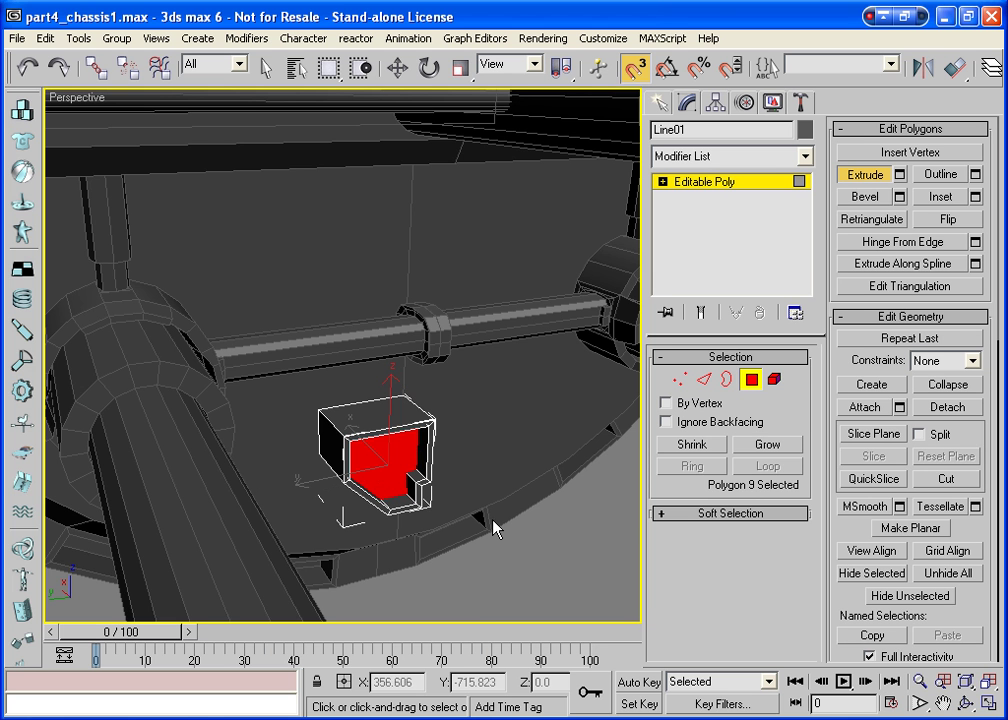
pyautogui.click(985, 690)
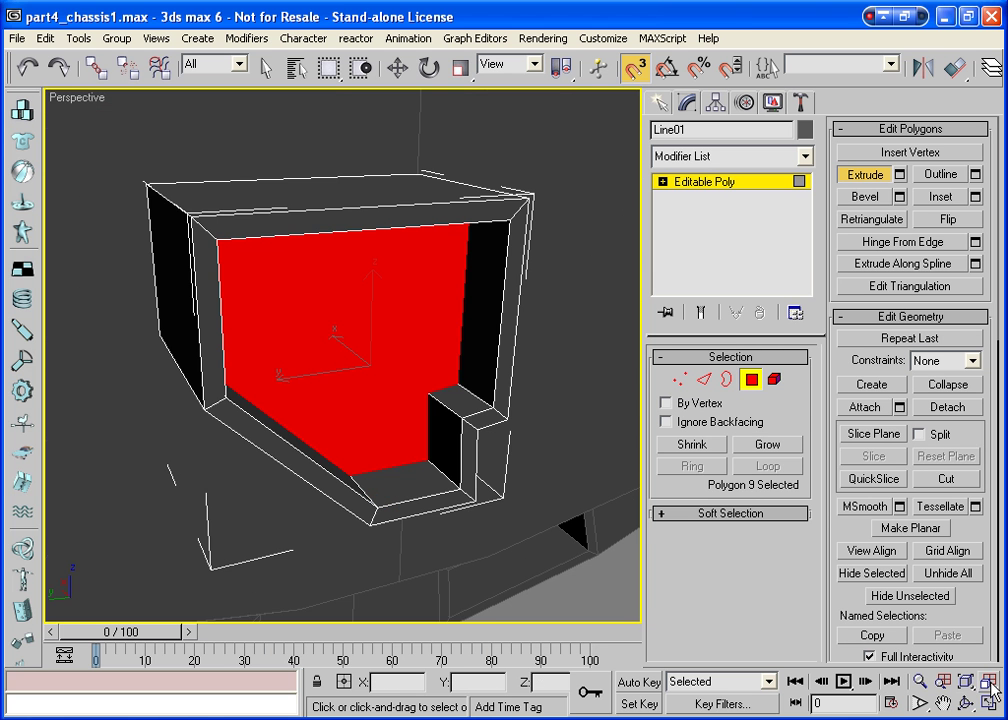
pyautogui.click(966, 703)
pyautogui.moveTo(281, 405); pyautogui.dragTo(227, 361)
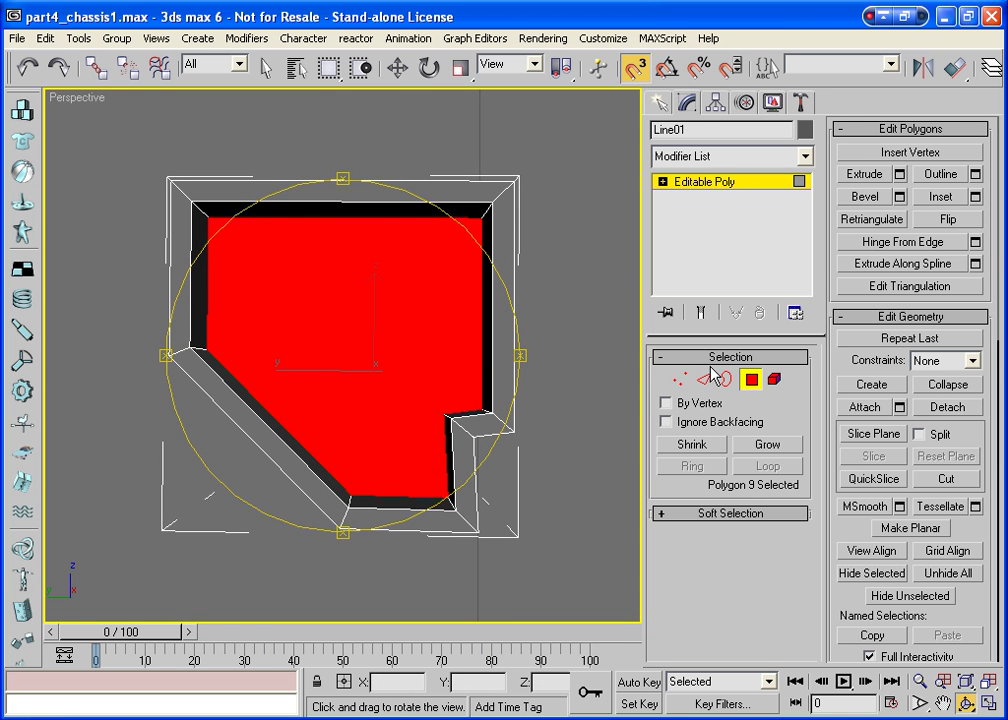
# Nudge the notch-corner vertices and the single inner corner vertex slightly
pyautogui.click(680, 378)
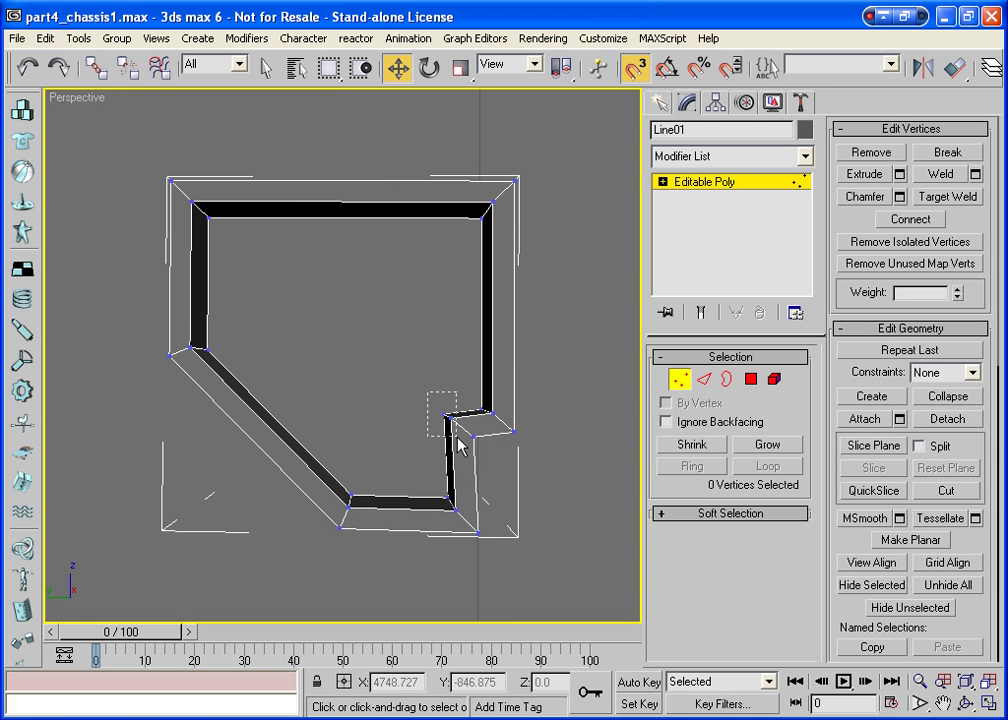
pyautogui.moveTo(445, 413); pyautogui.dragTo(457, 440)
pyautogui.moveTo(449, 360); pyautogui.dragTo(449, 362)
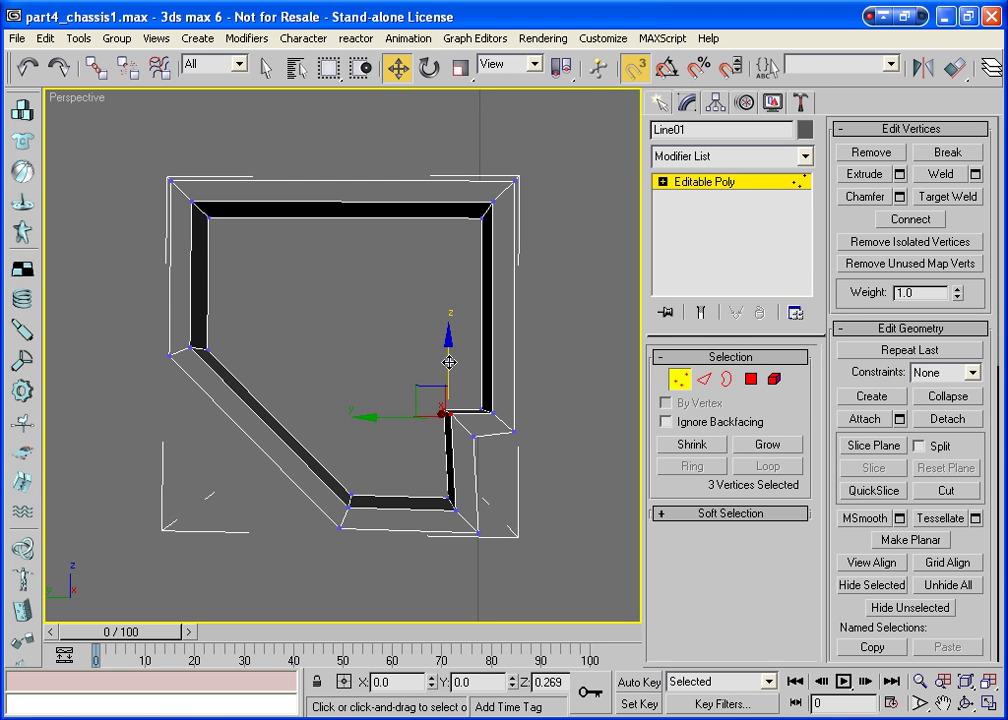
pyautogui.click(466, 430)
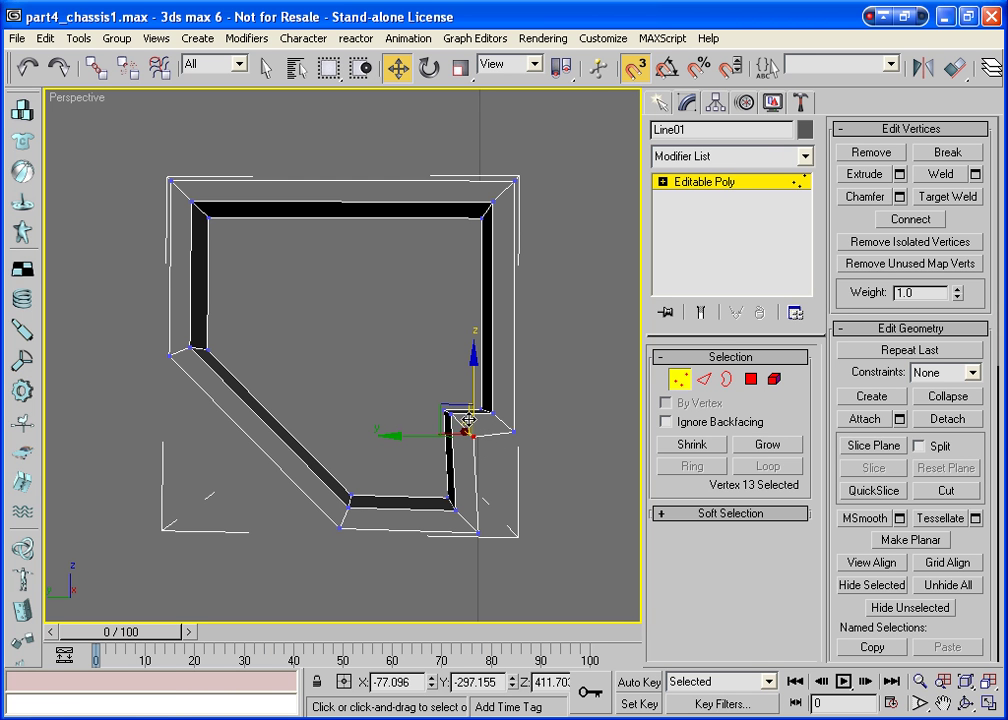
pyautogui.moveTo(449, 418); pyautogui.dragTo(452, 410)
pyautogui.click(520, 385)
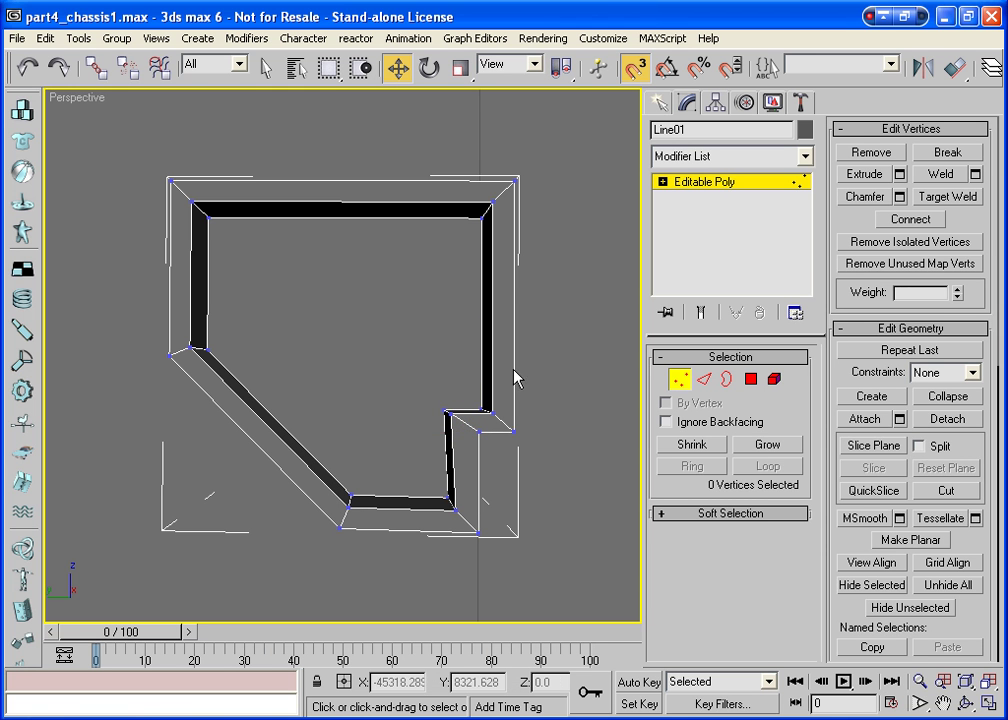
pyautogui.click(680, 380)
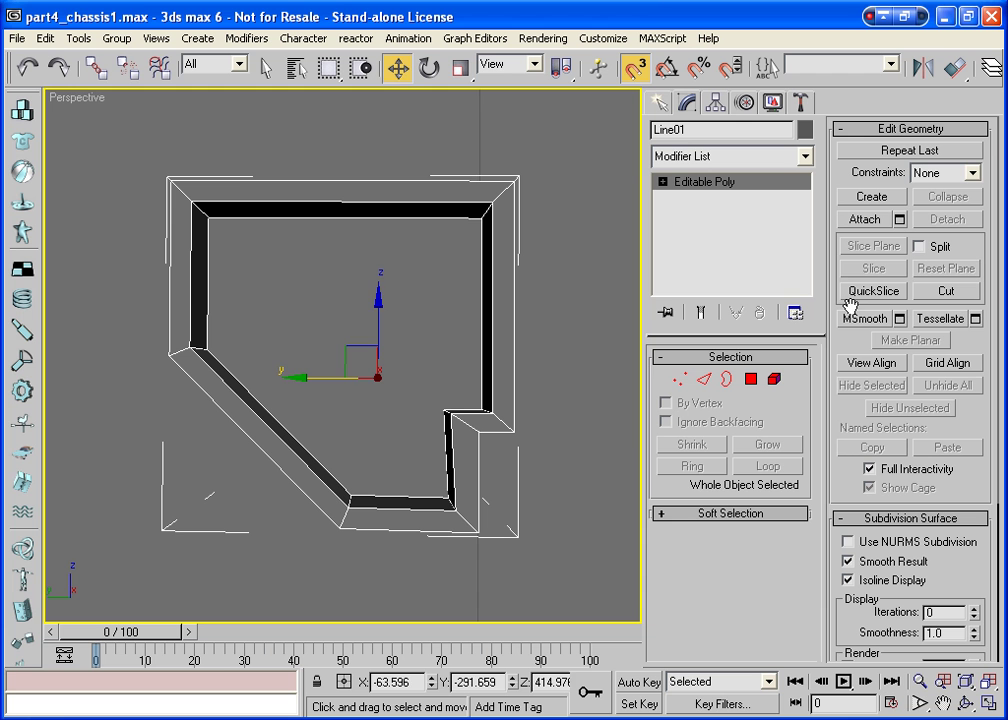
# Try a Cut from the notch corner vertex, then return to the Move tool
pyautogui.click(933, 292)
pyautogui.click(447, 411)
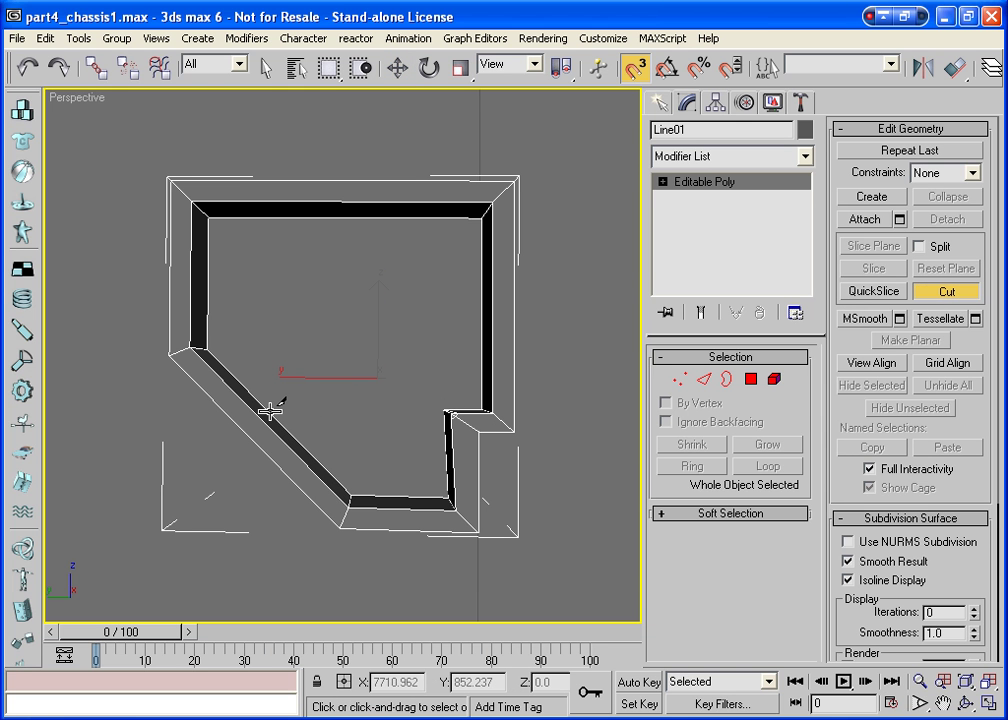
pyautogui.press('w')
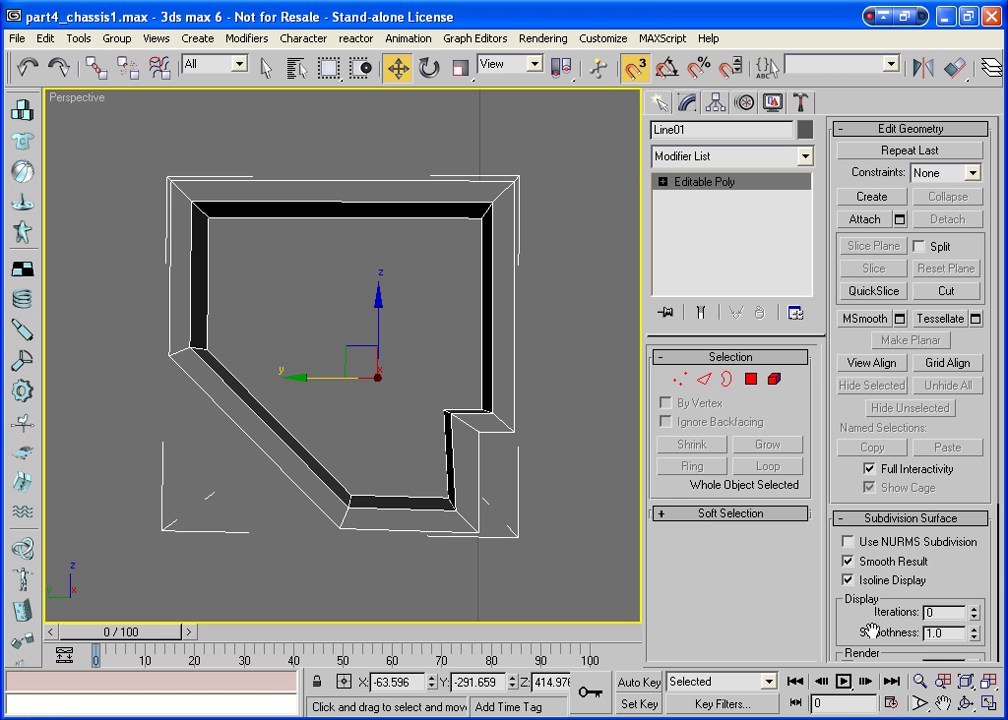
# Try MSmooth and Tessellate on the recessed front face, undoing both to keep one polygon
pyautogui.click(751, 379)
pyautogui.click(425, 368)
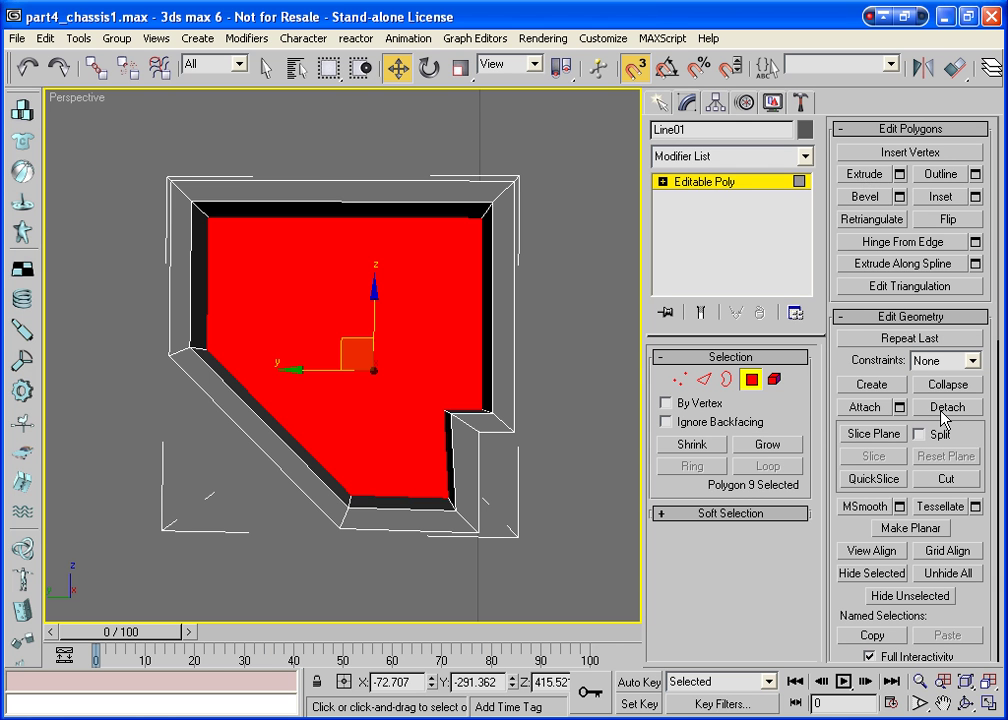
pyautogui.click(865, 506)
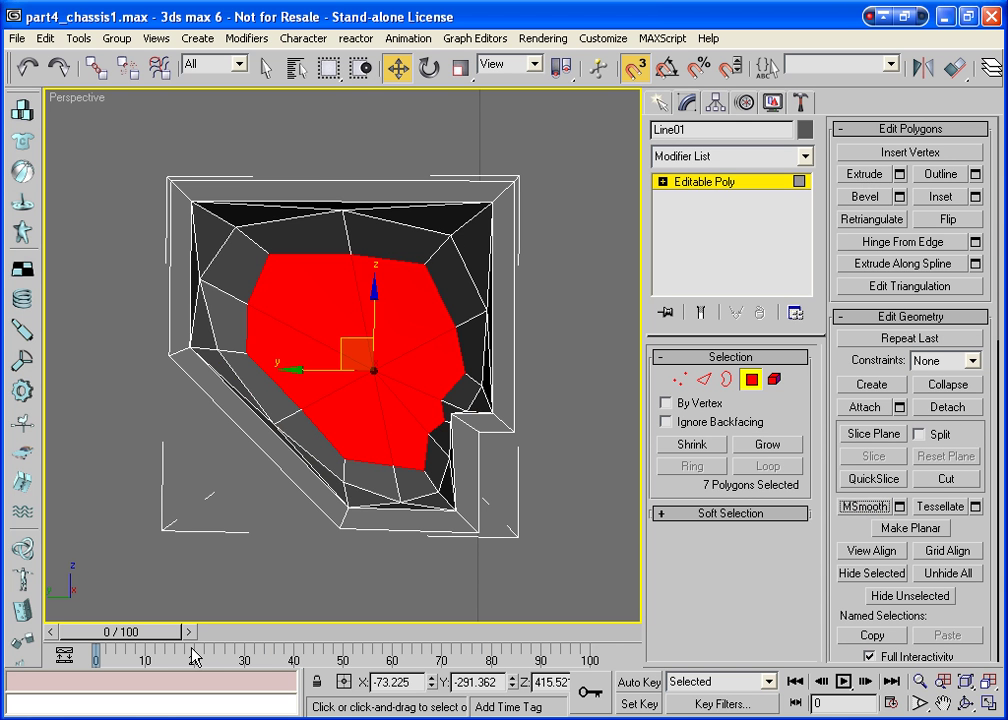
pyautogui.hotkey('ctrl', 'z')
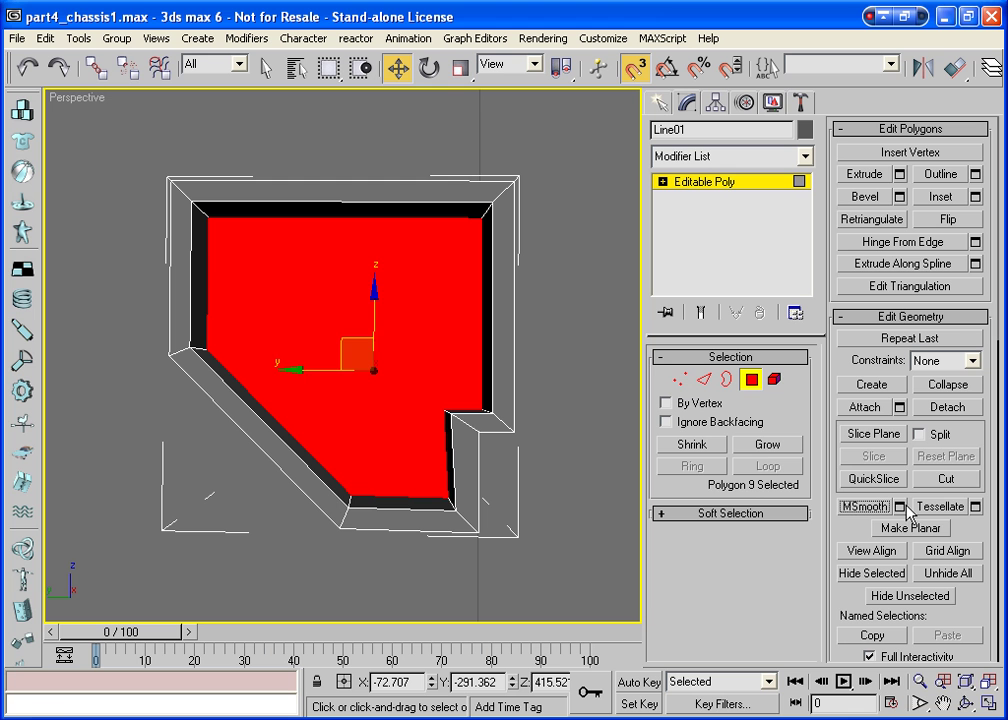
pyautogui.click(940, 506)
pyautogui.click(357, 353)
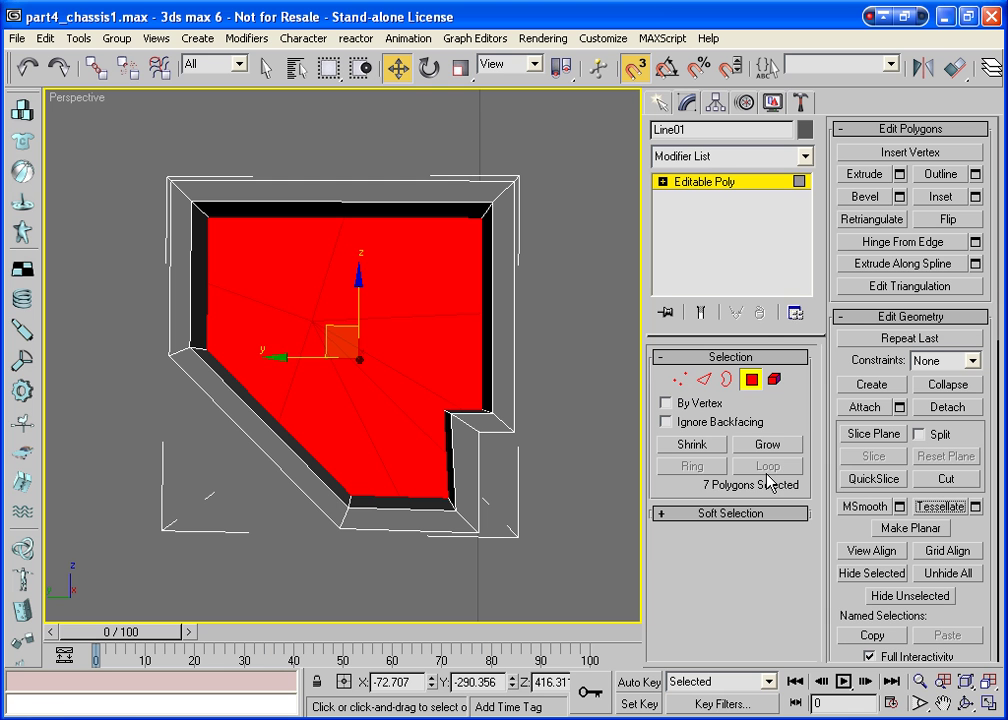
pyautogui.hotkey('ctrl', 'z')
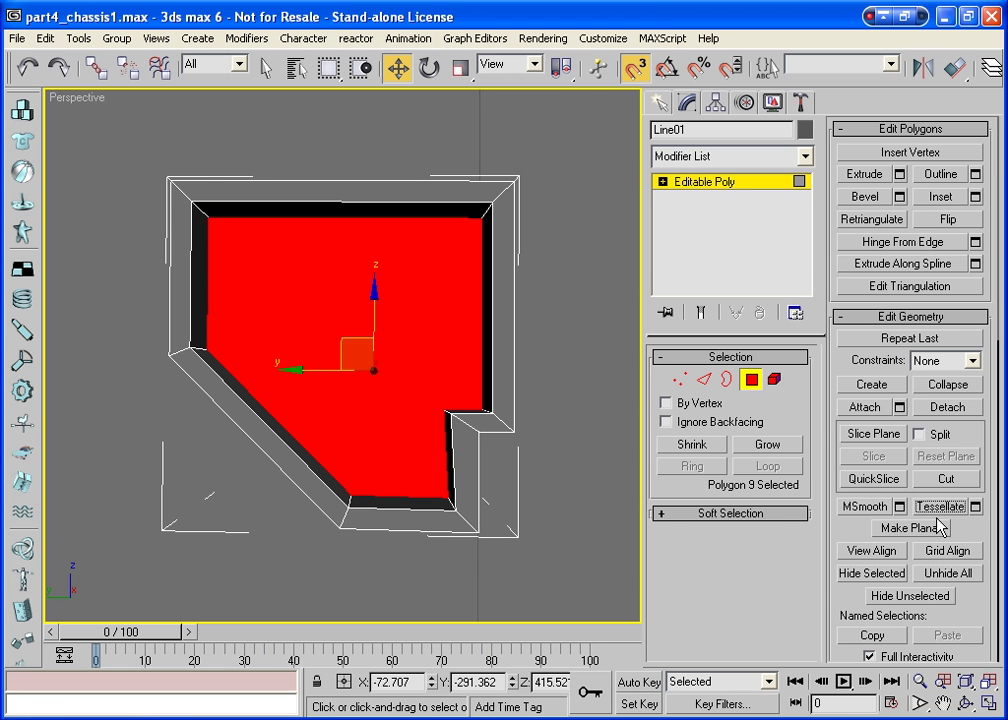
pyautogui.click(874, 479)
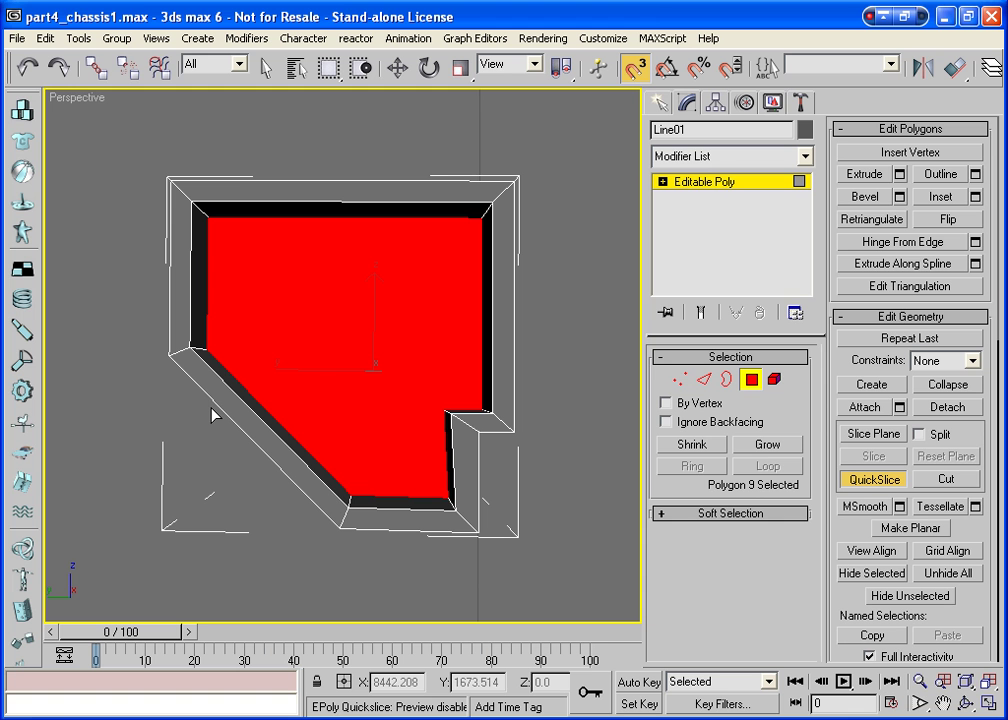
# Quick-slice the recessed face with a near-vertical cut above the notch and a horizontal cut
pyautogui.click(443, 417)
pyautogui.click(449, 422)
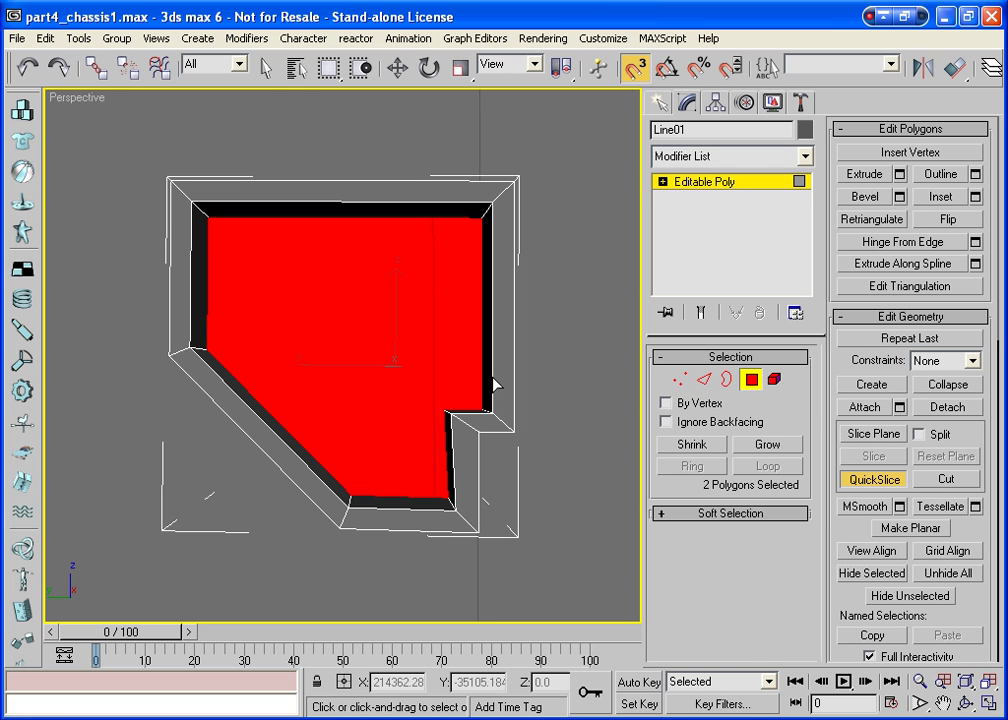
pyautogui.click(120, 340)
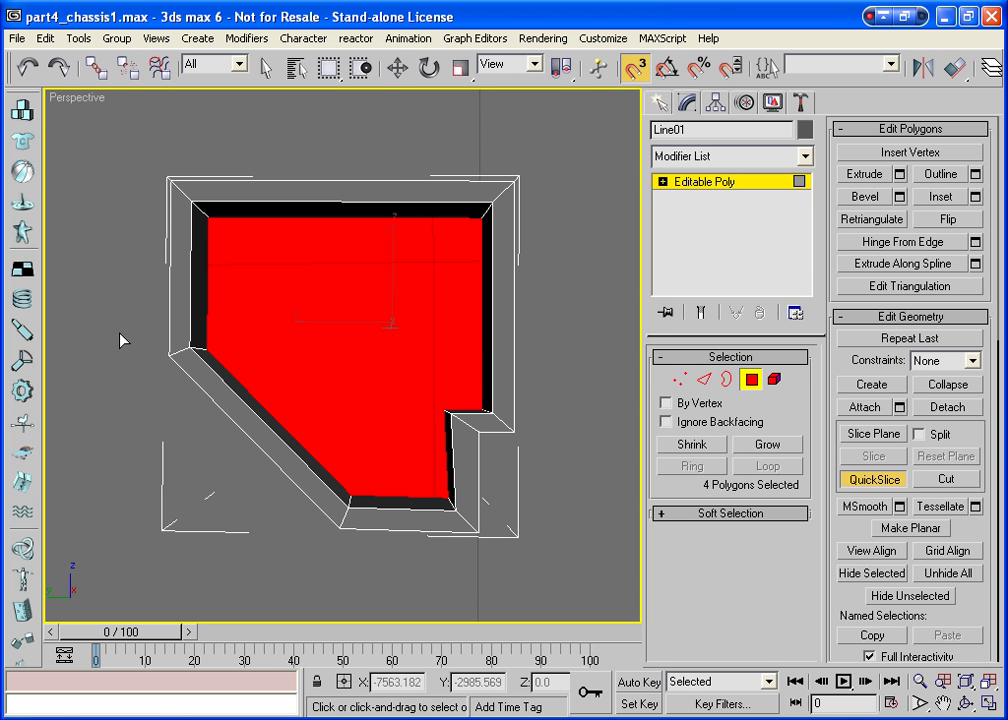
# Select the two horizontal cut edges and shift them slightly lower along Z
pyautogui.click(682, 380)
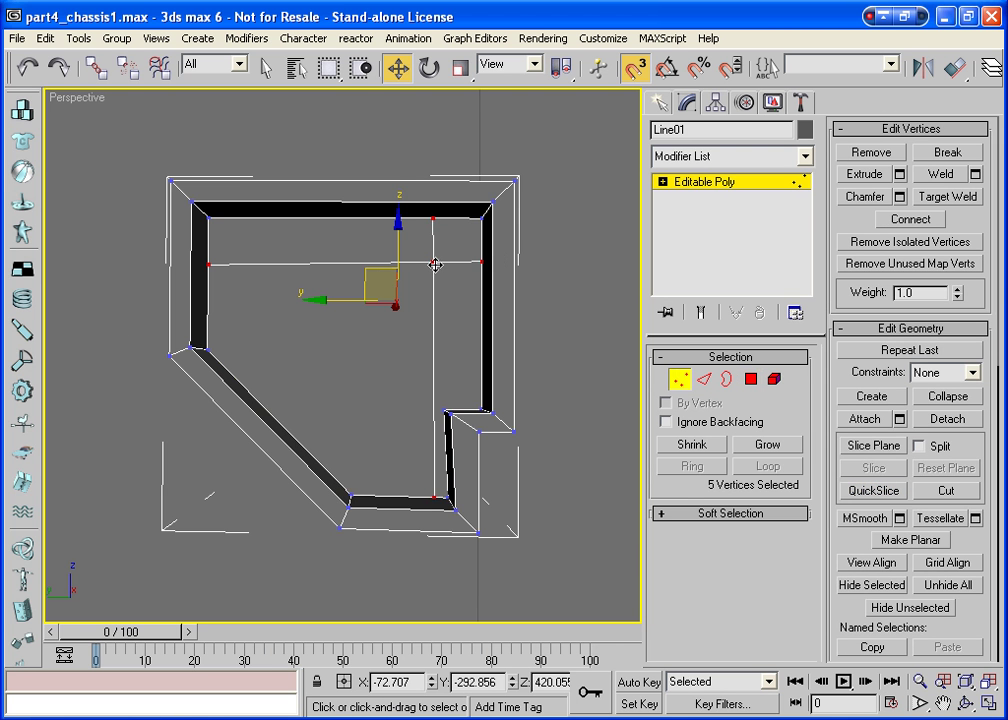
pyautogui.click(556, 258)
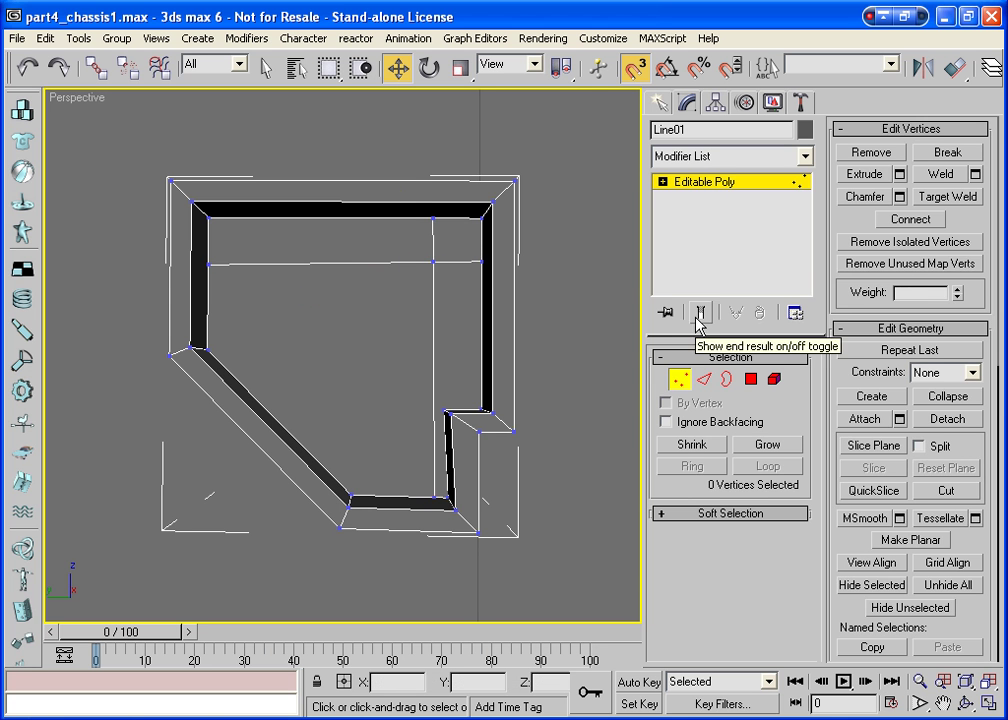
pyautogui.click(705, 379)
pyautogui.click(459, 248)
pyautogui.click(399, 263)
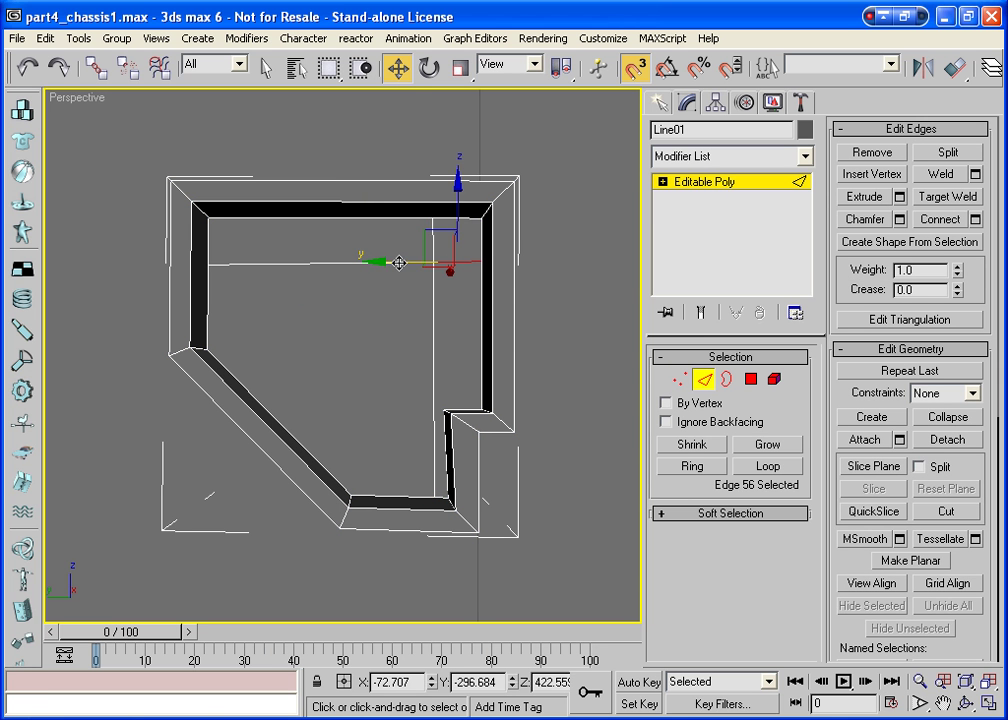
pyautogui.keyDown('ctrl'); pyautogui.click(322, 263); pyautogui.keyUp('ctrl')
pyautogui.moveTo(396, 203)
pyautogui.mouseDown()
pyautogui.moveTo(389, 197)
pyautogui.moveTo(393, 279)
pyautogui.mouseUp()
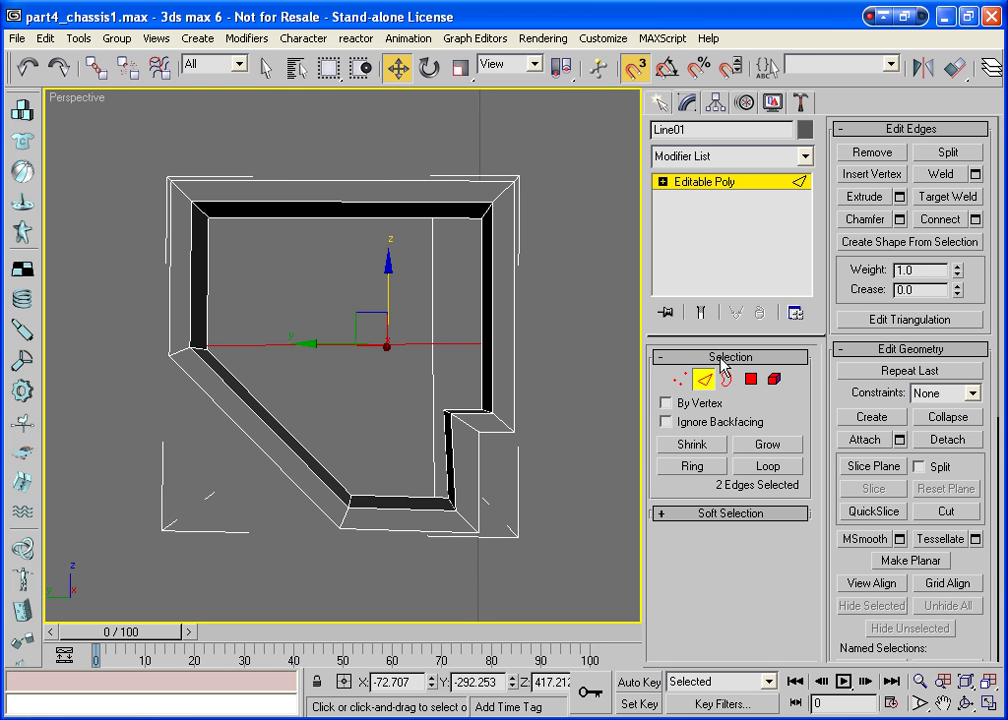
# Target-weld the horizontal cut's left end vertex onto the inner wall corner
pyautogui.press('1')
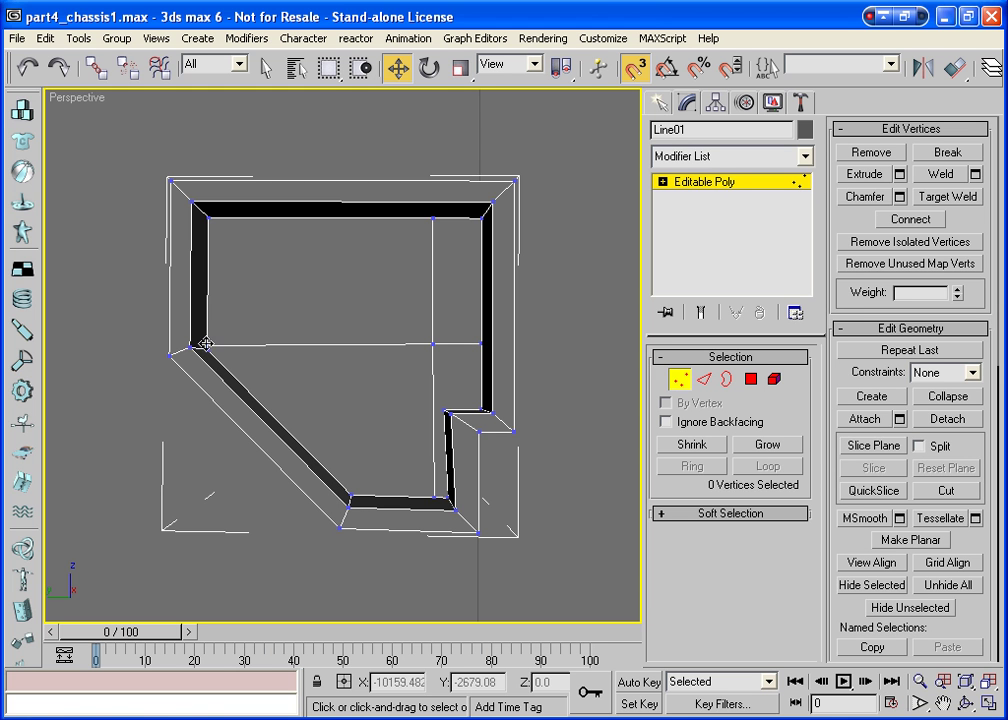
pyautogui.click(199, 347)
pyautogui.click(948, 197)
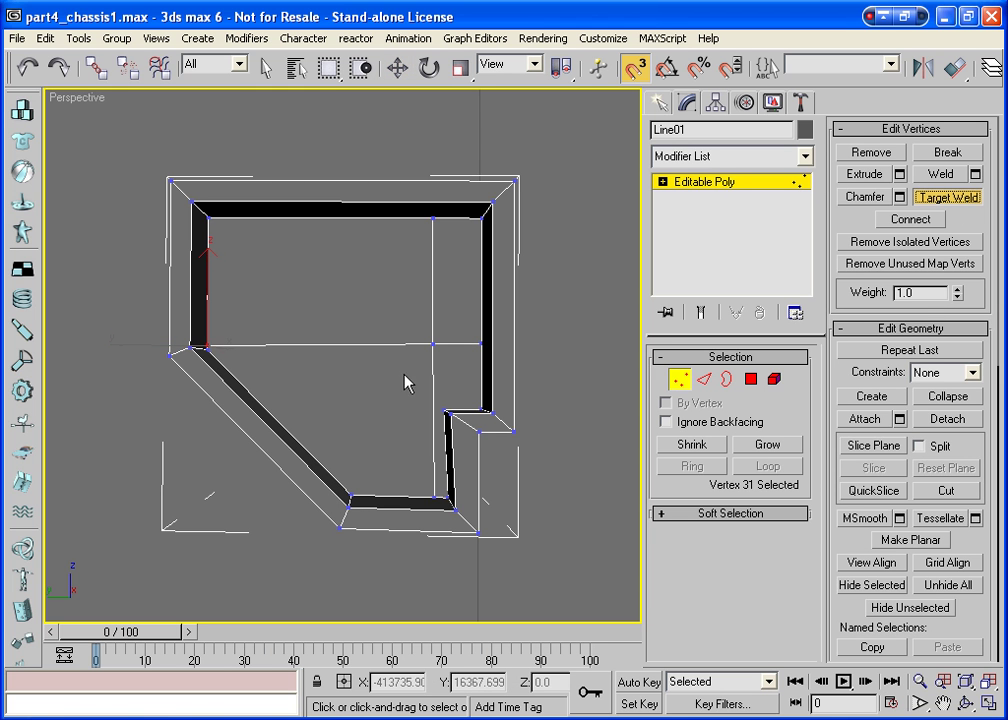
pyautogui.click(207, 348)
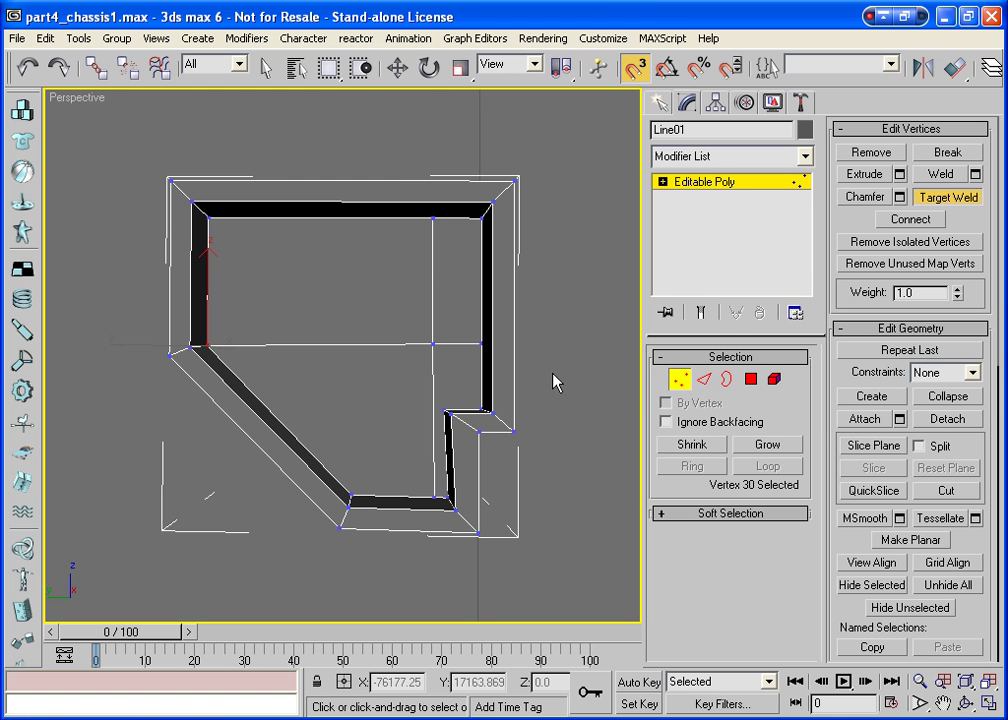
# Nudge the crossing vertex, right end vertex and vertical cut's lower vertex to level the cuts
pyautogui.press('w')
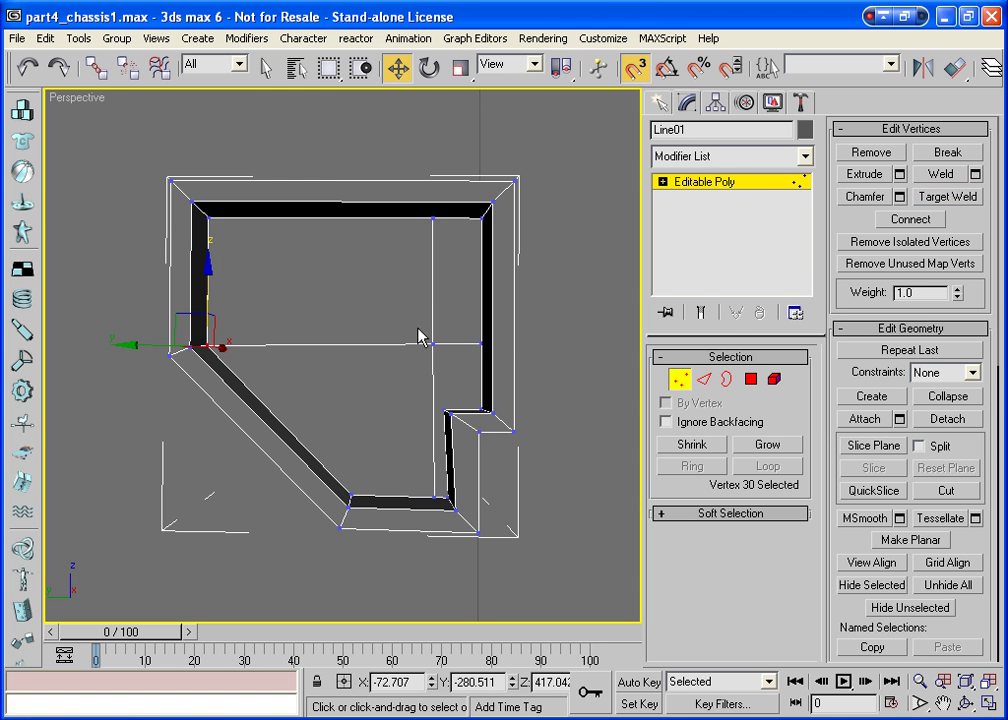
pyautogui.moveTo(418, 332); pyautogui.dragTo(441, 366)
pyautogui.moveTo(434, 287); pyautogui.dragTo(433, 281)
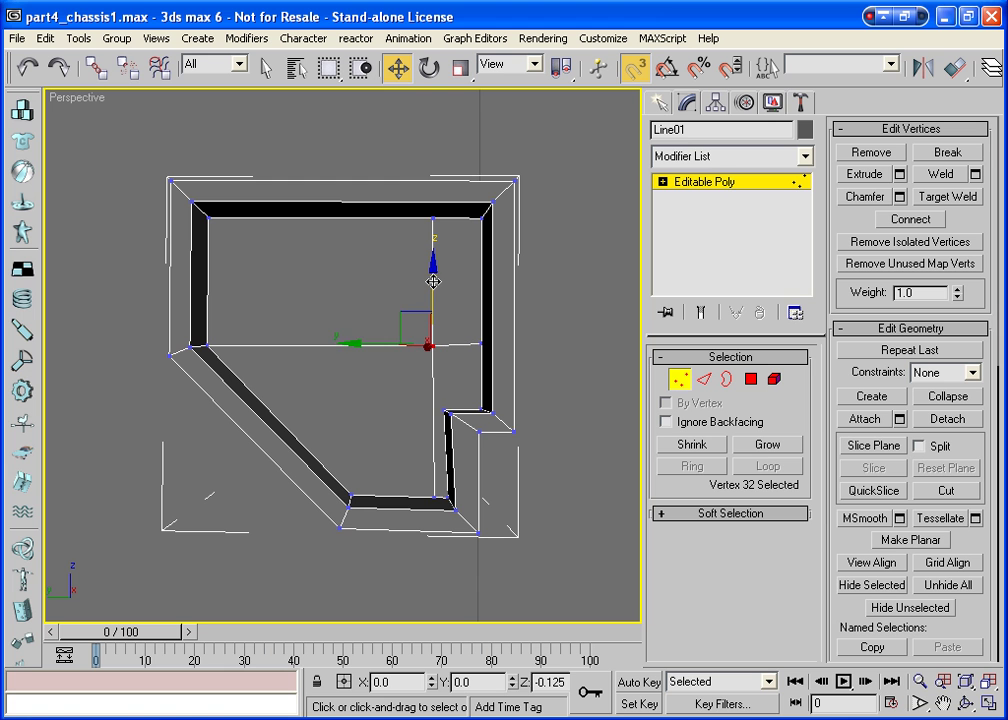
pyautogui.click(481, 343)
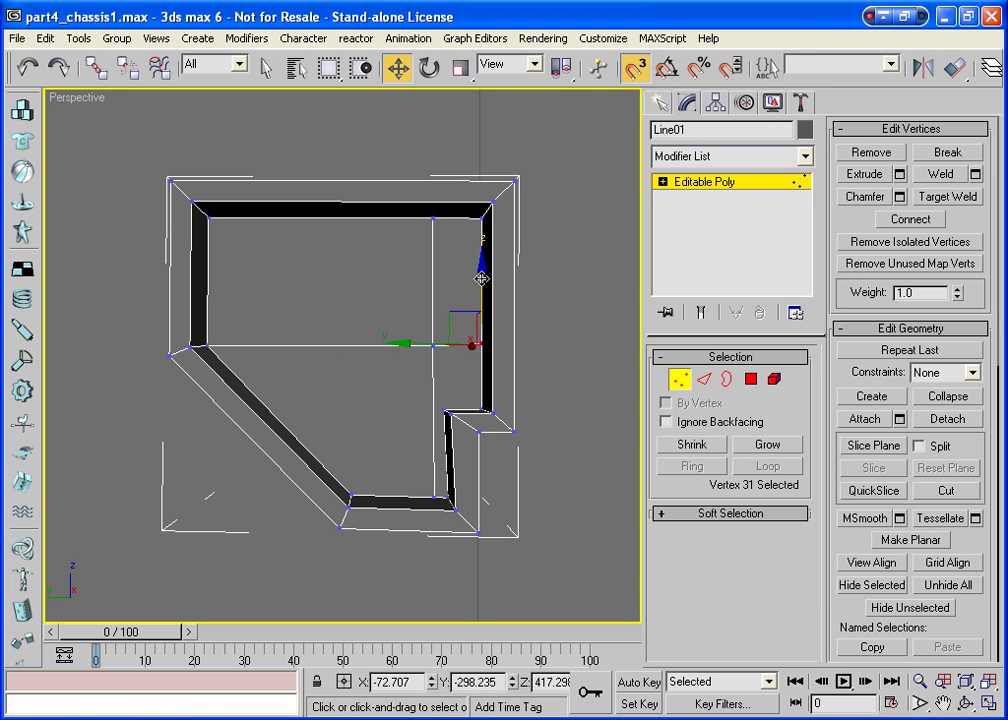
pyautogui.moveTo(480, 274); pyautogui.dragTo(480, 281)
pyautogui.click(454, 507)
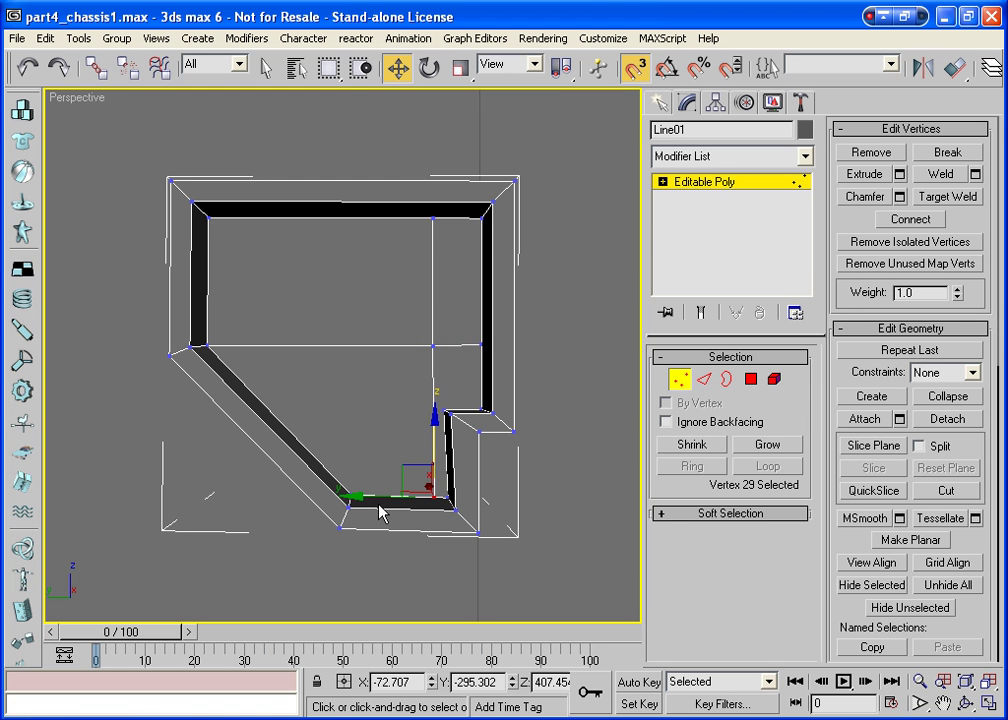
pyautogui.moveTo(365, 498); pyautogui.dragTo(362, 498)
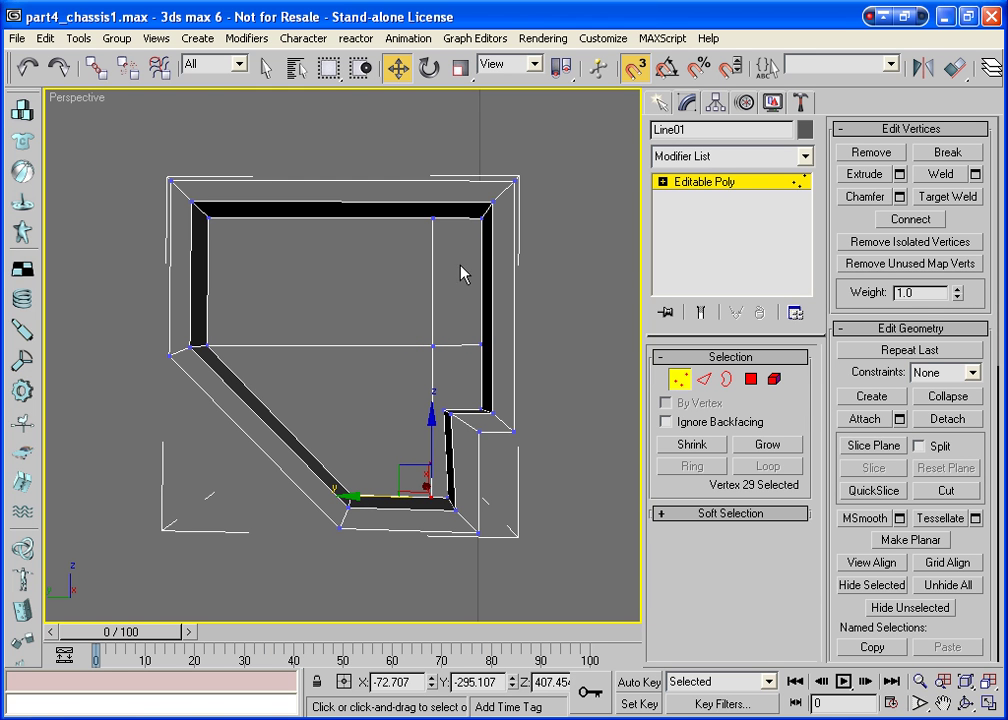
pyautogui.click(481, 345)
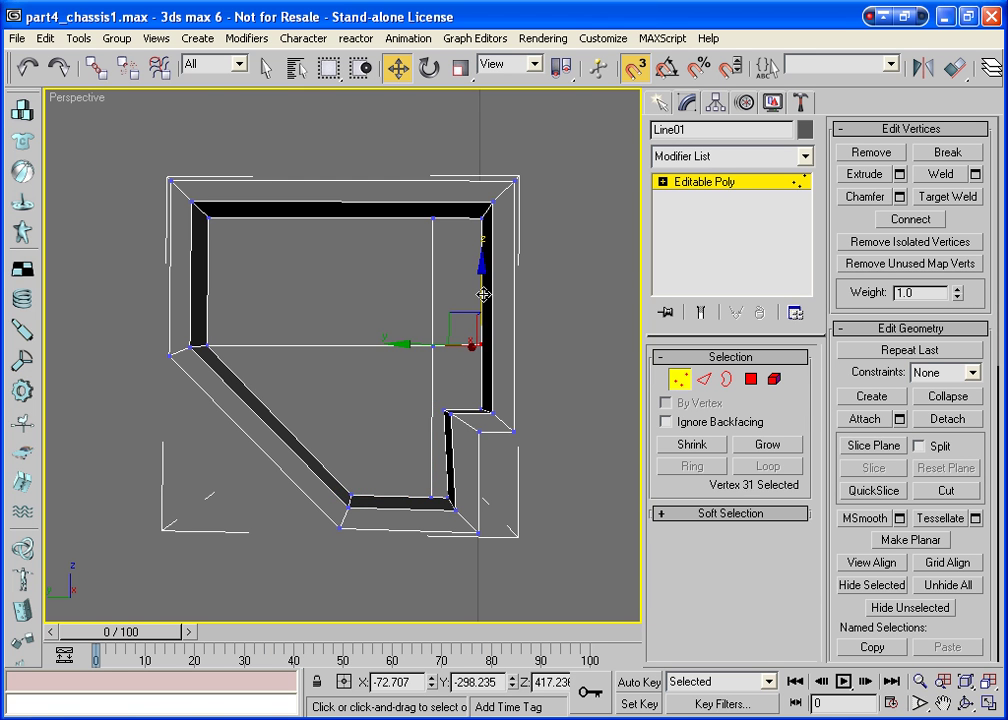
pyautogui.moveTo(482, 296); pyautogui.dragTo(484, 296)
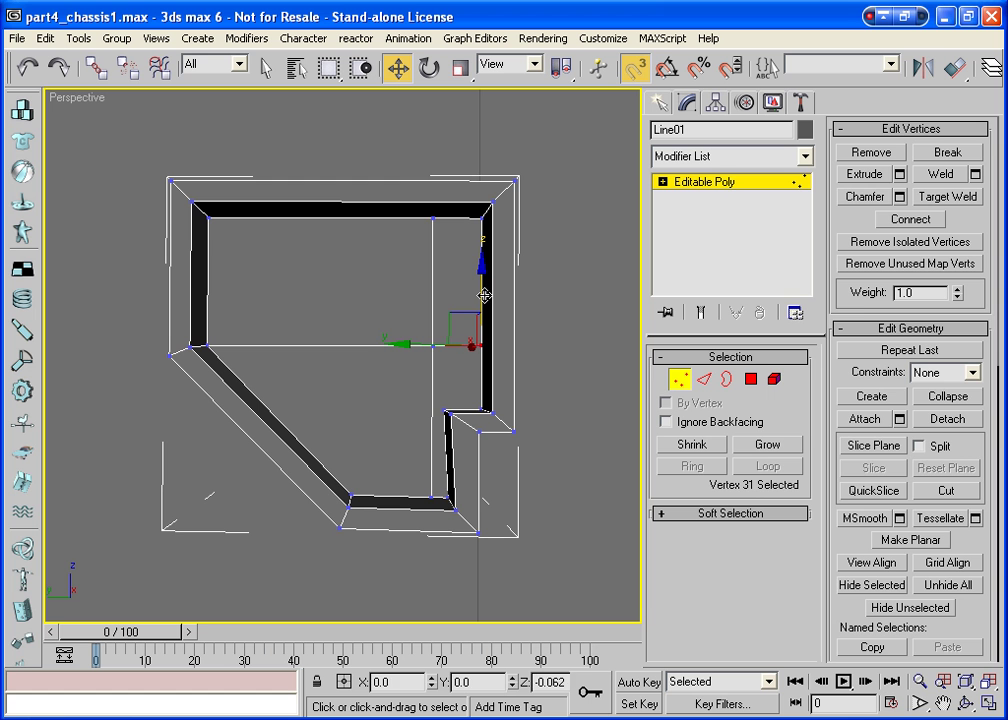
pyautogui.click(398, 263)
# Tessellate the recessed face's upper-left rectangle polygon into four polygons
pyautogui.click(680, 379)
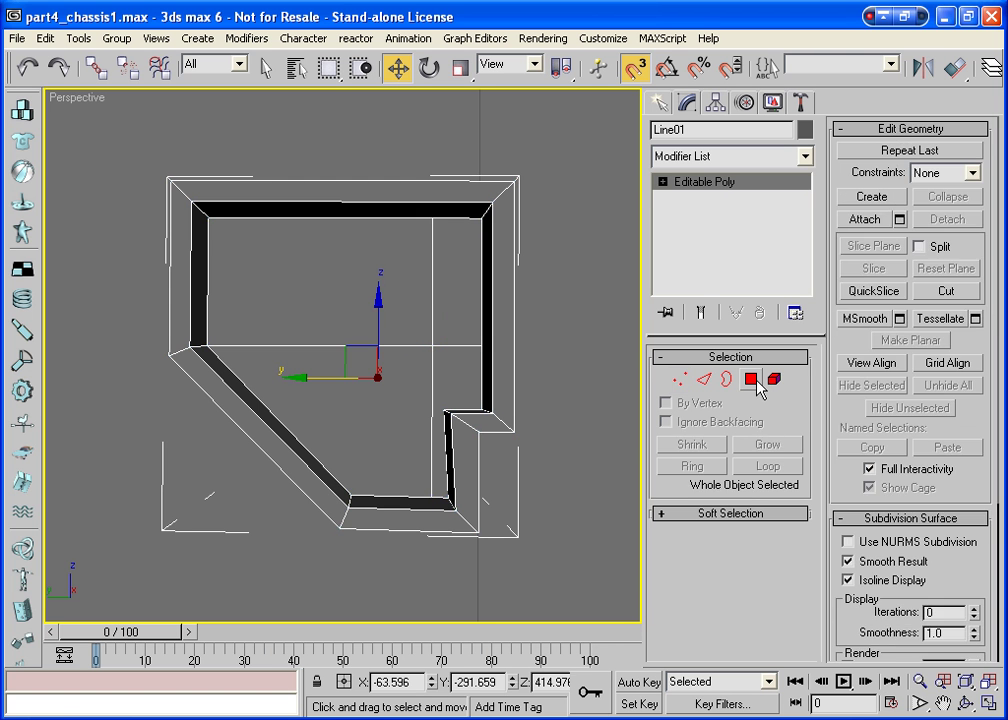
pyautogui.click(751, 379)
pyautogui.click(283, 276)
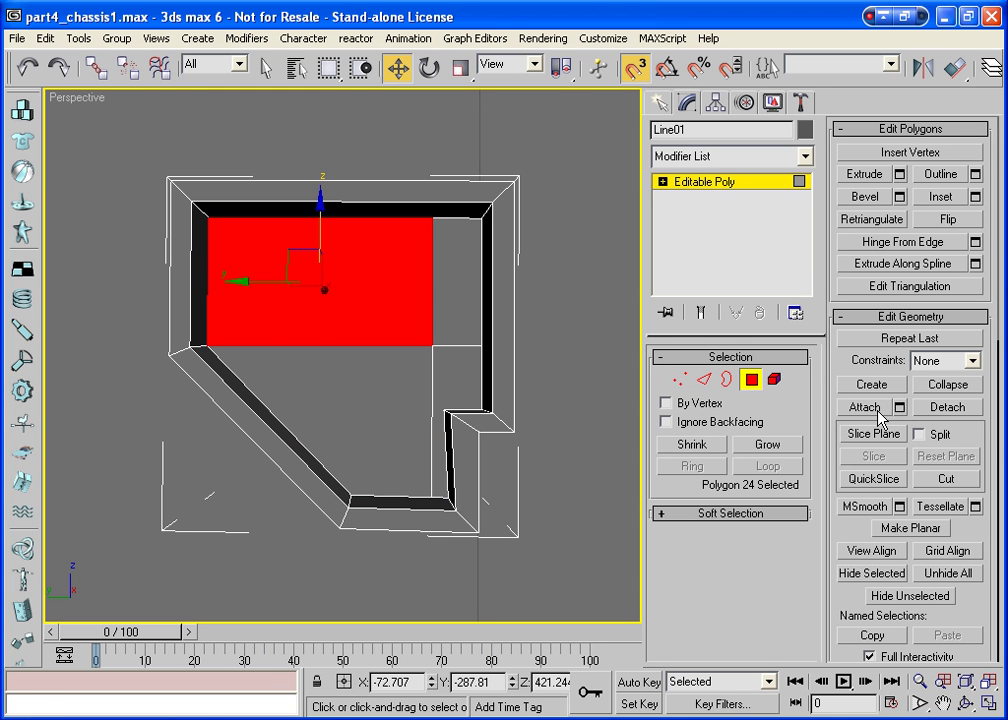
pyautogui.click(929, 508)
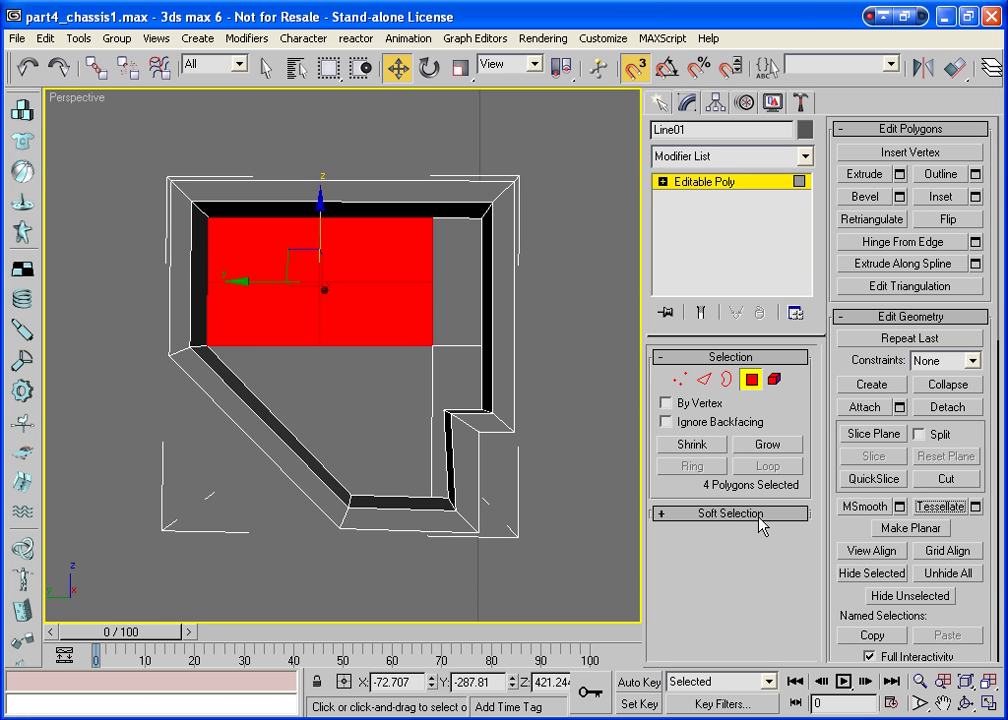
# Bevel the top-left grid cell into an inset panel
pyautogui.hotkey('ctrl', 'r')
pyautogui.moveTo(400, 450)
pyautogui.mouseDown()
pyautogui.moveTo(349, 439)
pyautogui.moveTo(382, 443)
pyautogui.moveTo(360, 427)
pyautogui.moveTo(333, 434)
pyautogui.moveTo(378, 434)
pyautogui.mouseUp()
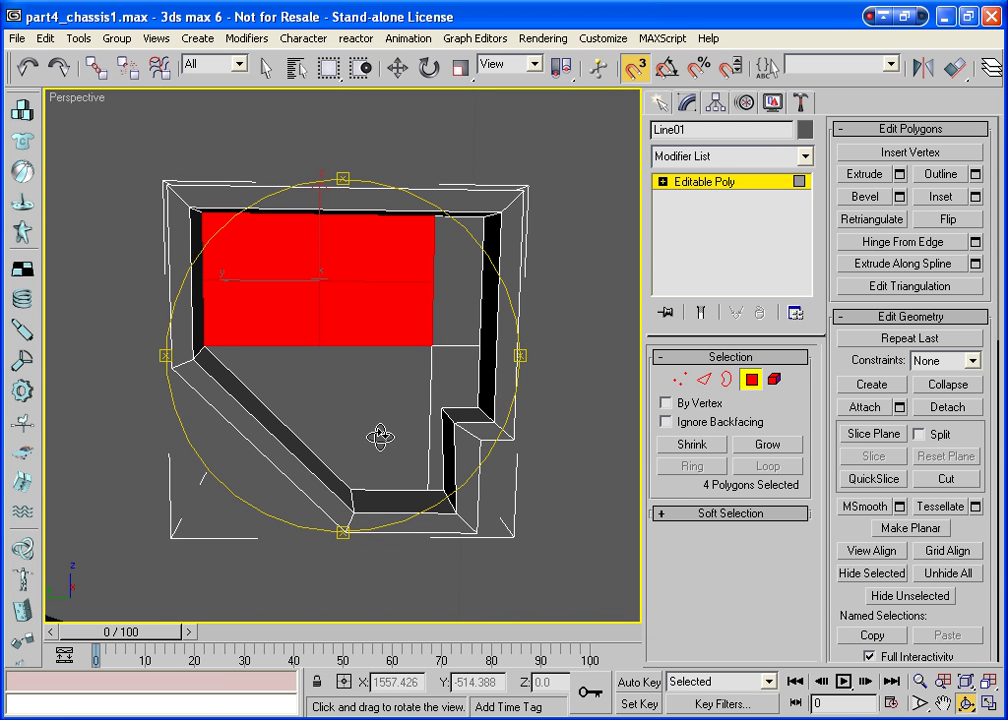
pyautogui.click(862, 178)
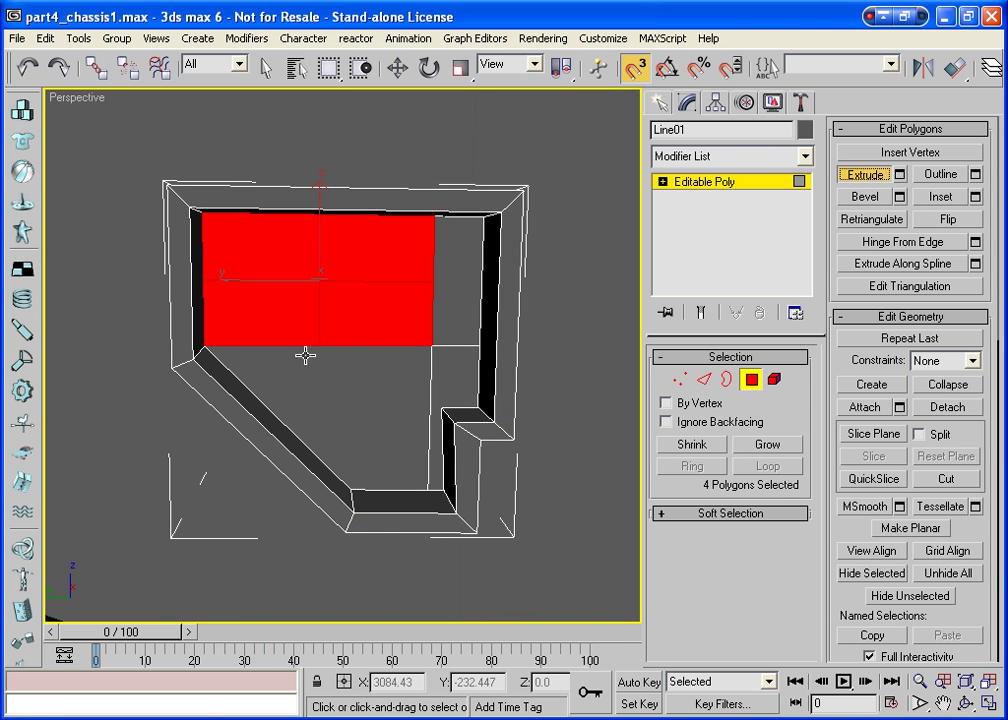
pyautogui.click(354, 258)
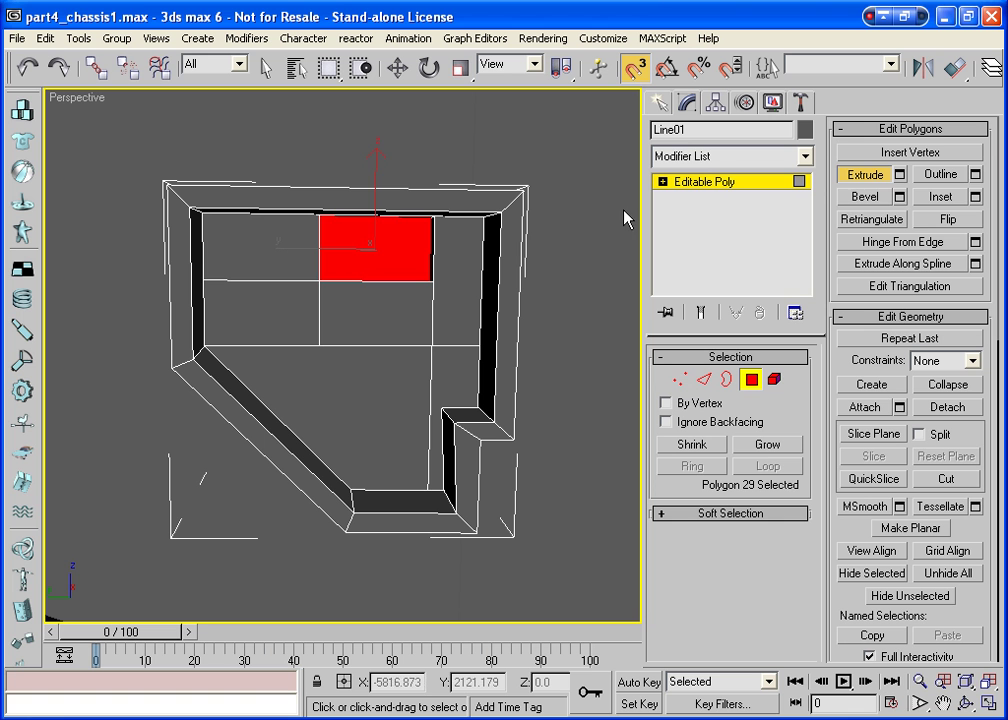
pyautogui.click(866, 196)
pyautogui.moveTo(272, 254); pyautogui.dragTo(272, 263)
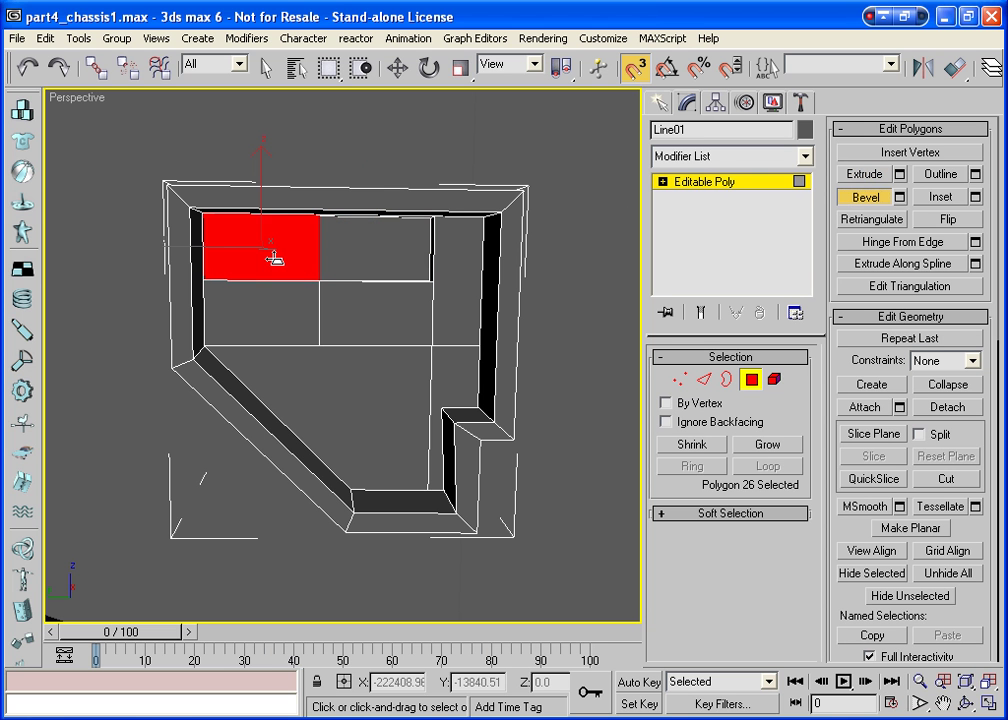
pyautogui.click(272, 265)
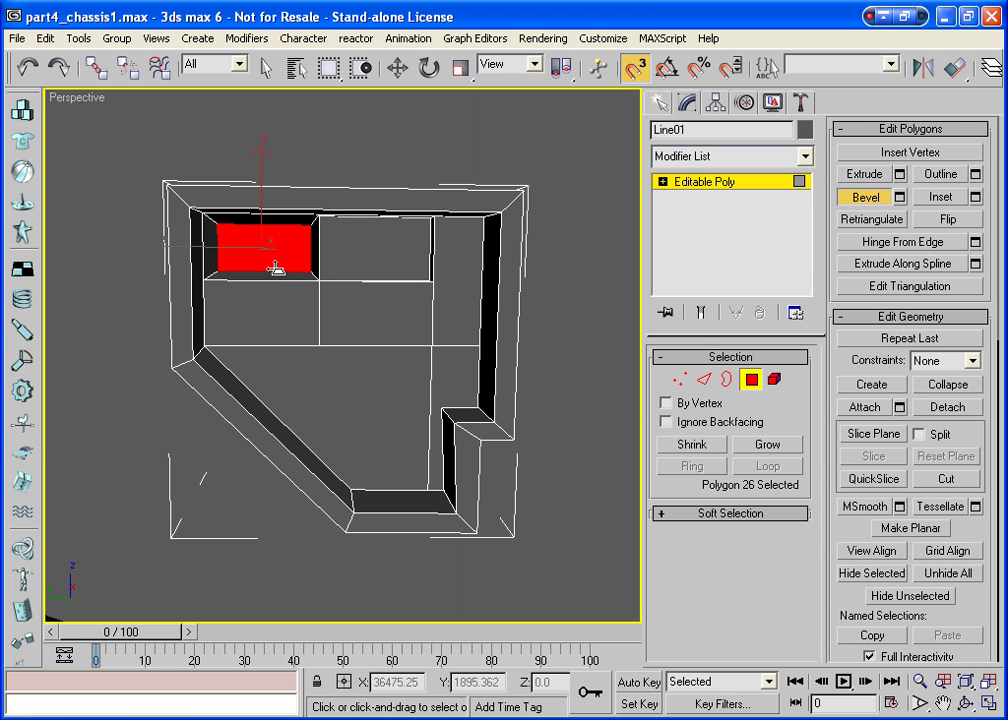
# Bevel the centre cell, the large lower polygon and the tall right cell into inset panels
pyautogui.click(369, 308)
pyautogui.moveTo(369, 310); pyautogui.dragTo(369, 314)
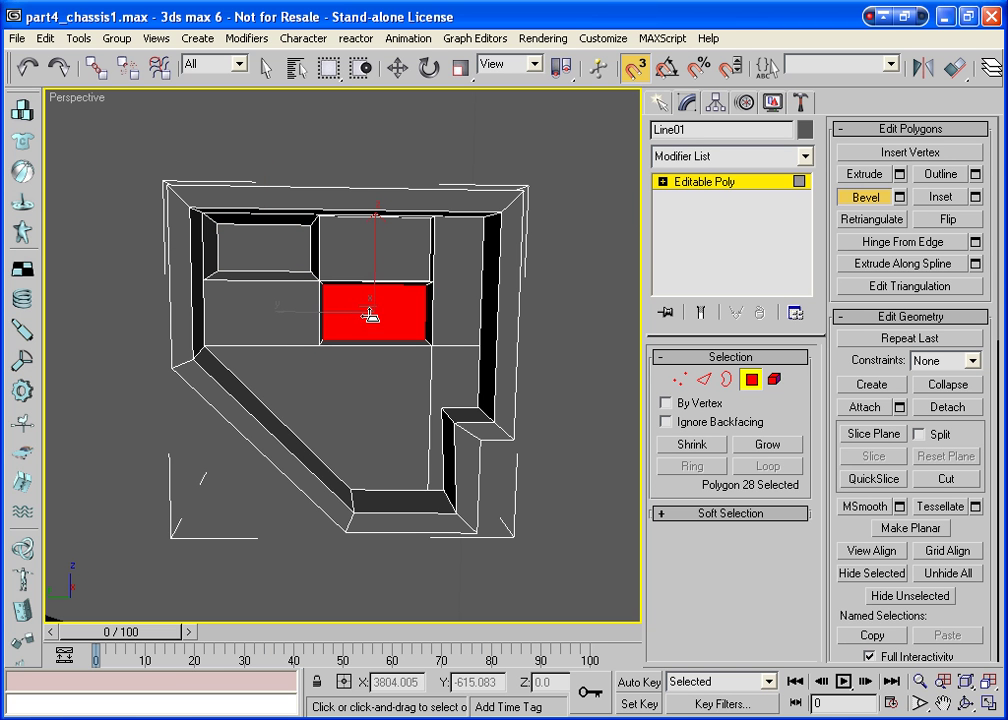
pyautogui.click(362, 425)
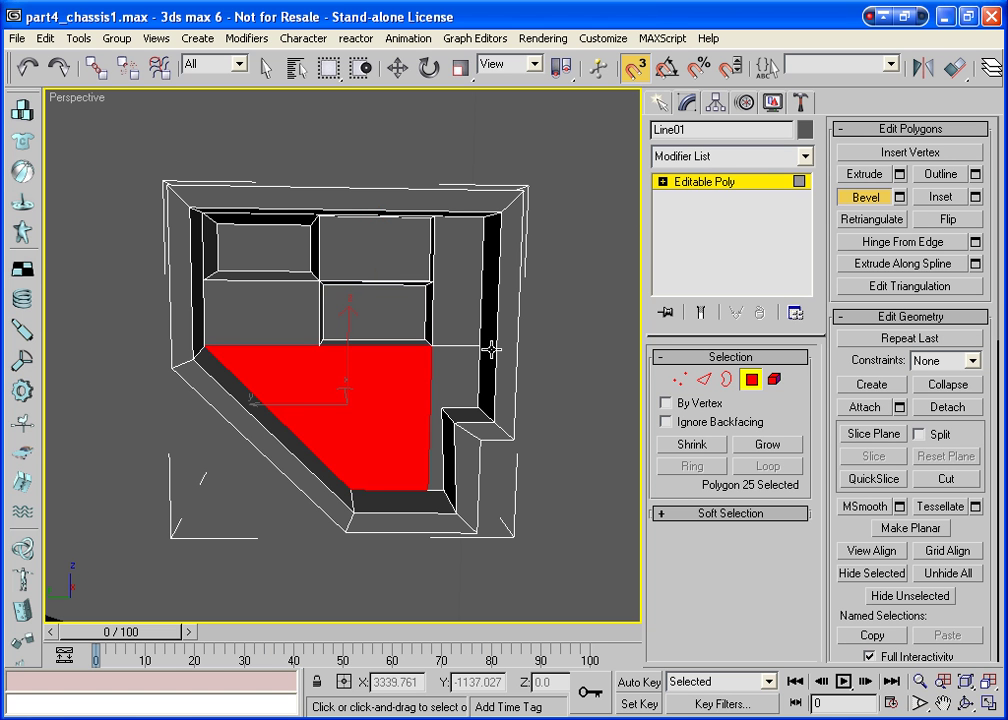
pyautogui.moveTo(352, 398); pyautogui.dragTo(354, 404)
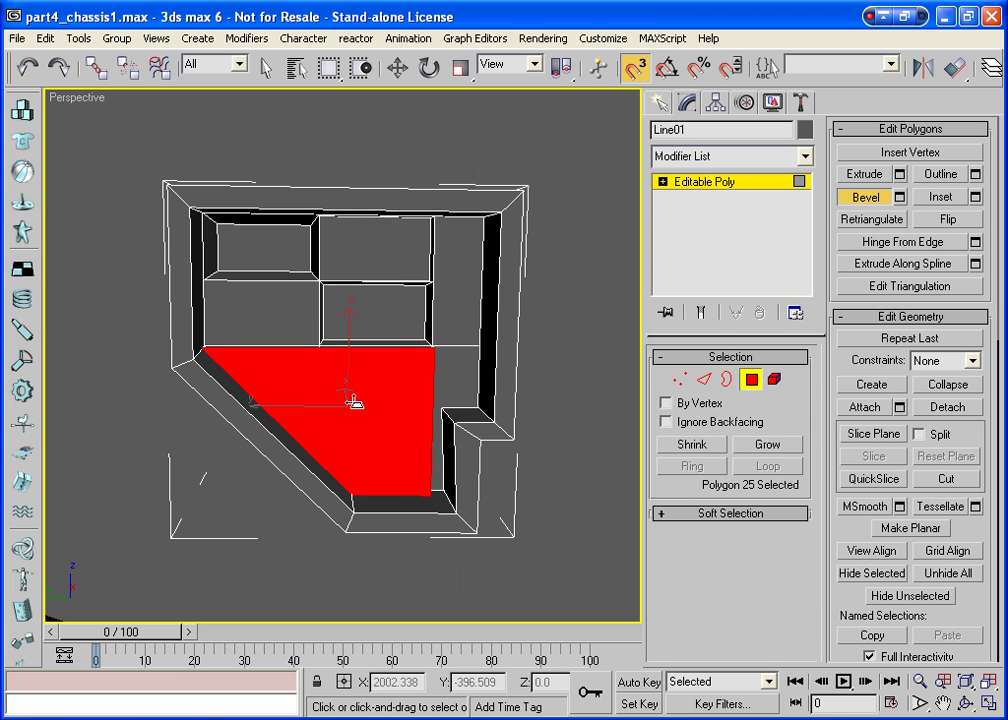
pyautogui.click(461, 304)
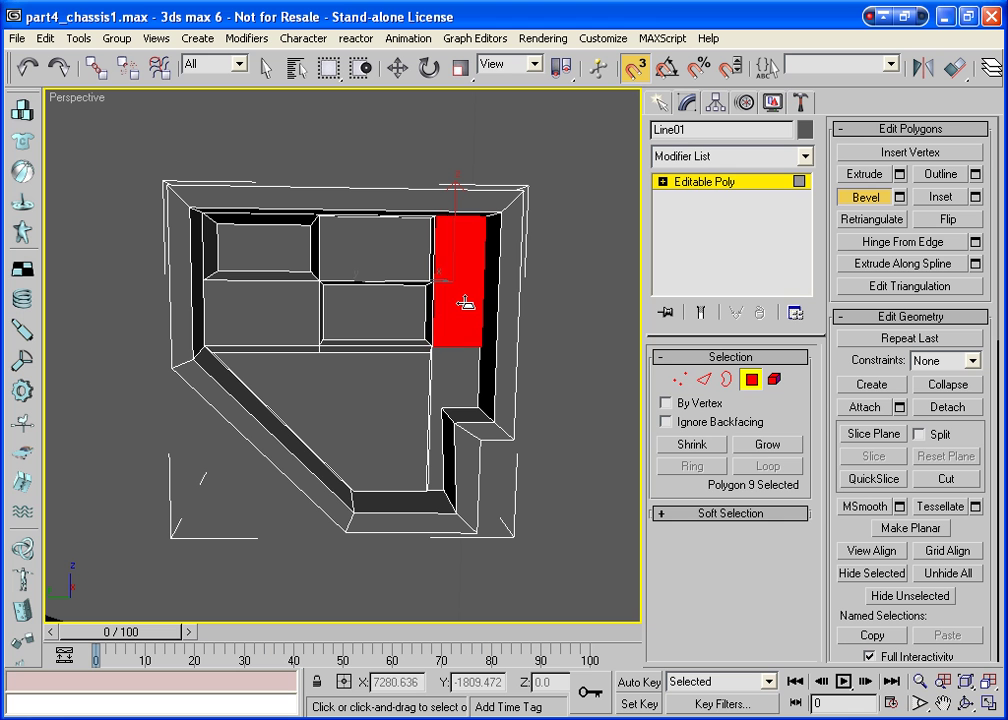
pyautogui.moveTo(461, 299); pyautogui.dragTo(465, 305)
# Reselect the top-left panel and hinge it down from its edge
pyautogui.click(268, 250)
pyautogui.click(880, 245)
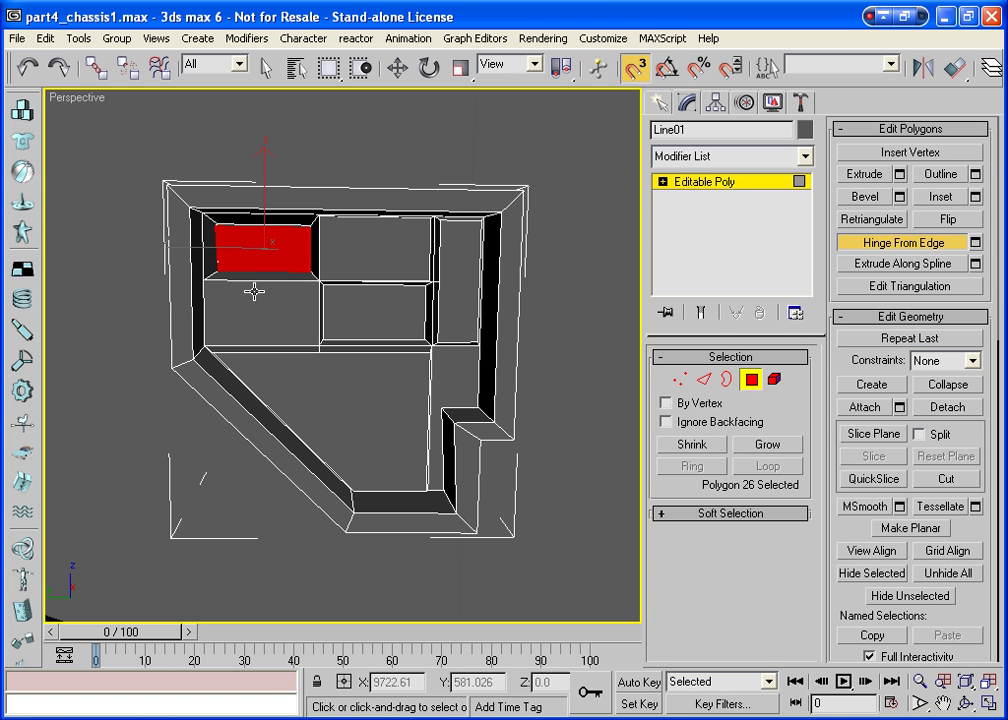
pyautogui.moveTo(254, 286); pyautogui.dragTo(258, 272)
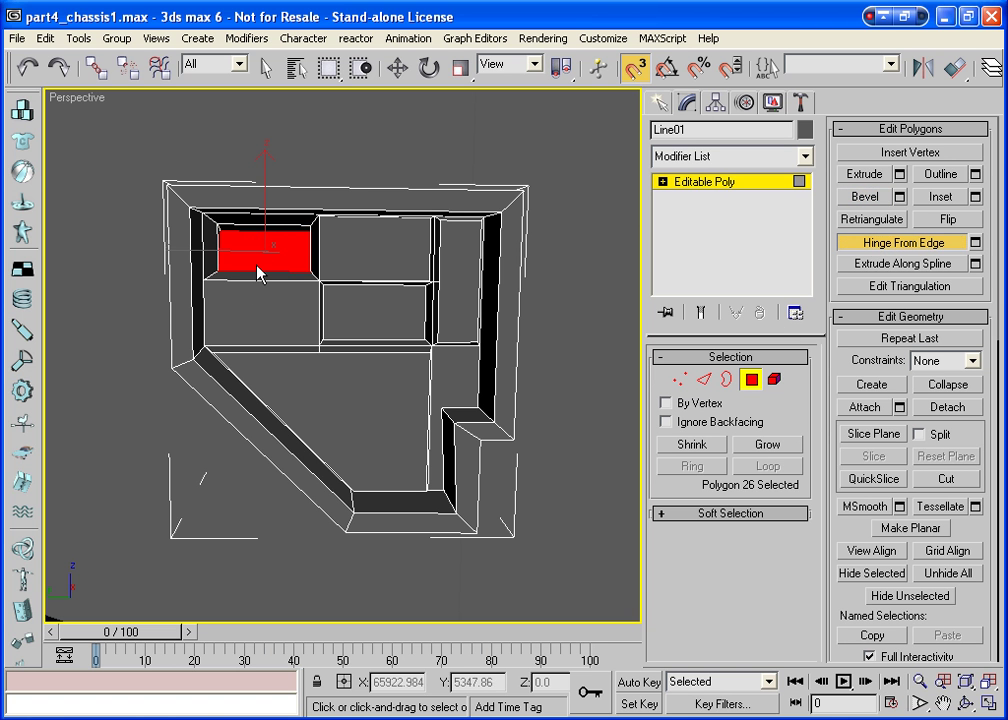
# Hinge the top-left panel -90° from its lower edge with 8 segments
pyautogui.click(975, 242)
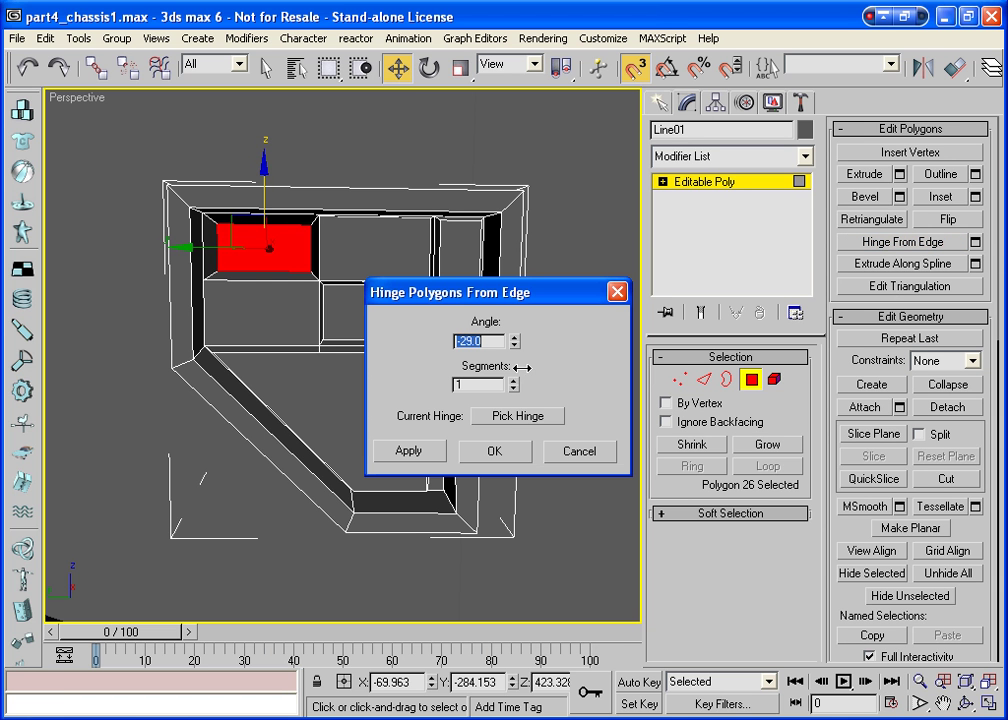
pyautogui.click(514, 416)
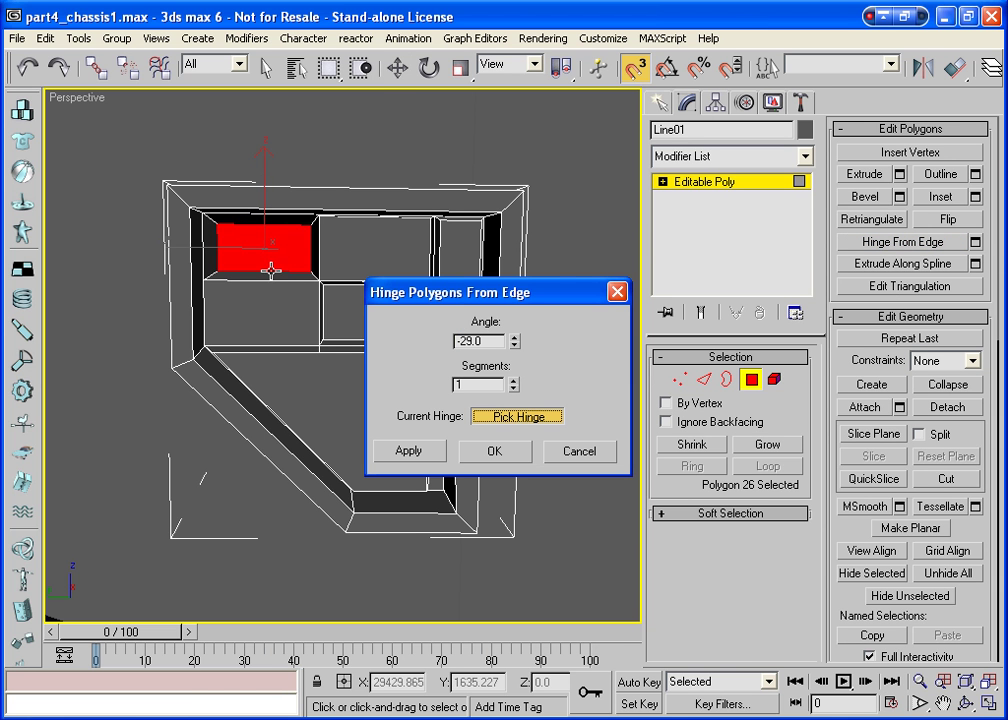
pyautogui.click(271, 270)
pyautogui.moveTo(514, 341); pyautogui.dragTo(520, 466)
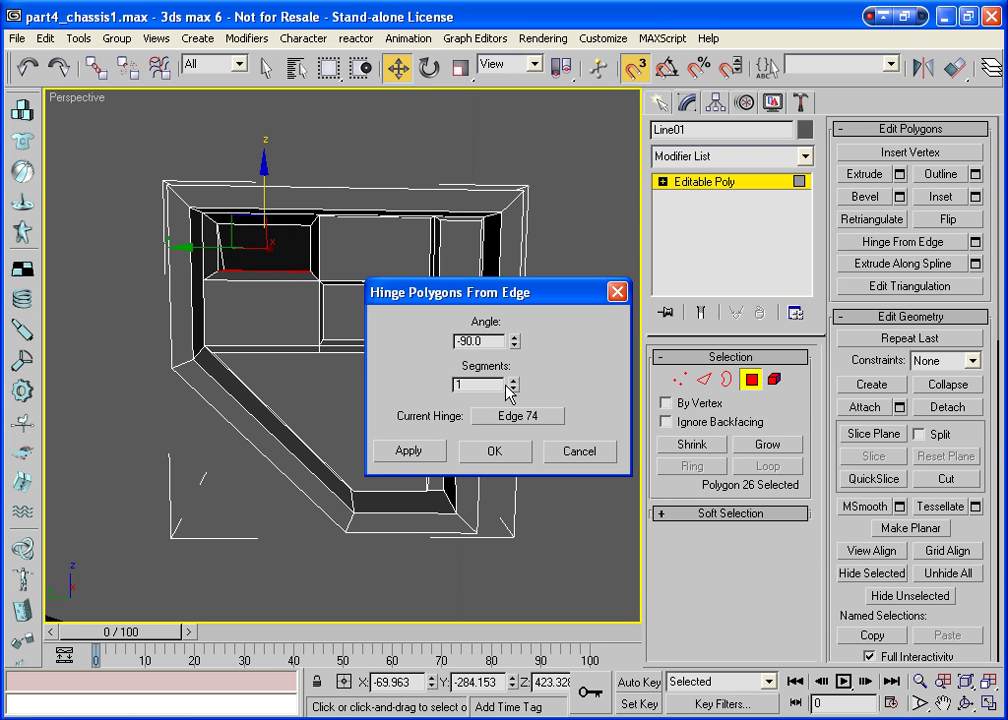
pyautogui.moveTo(506, 384); pyautogui.dragTo(512, 381)
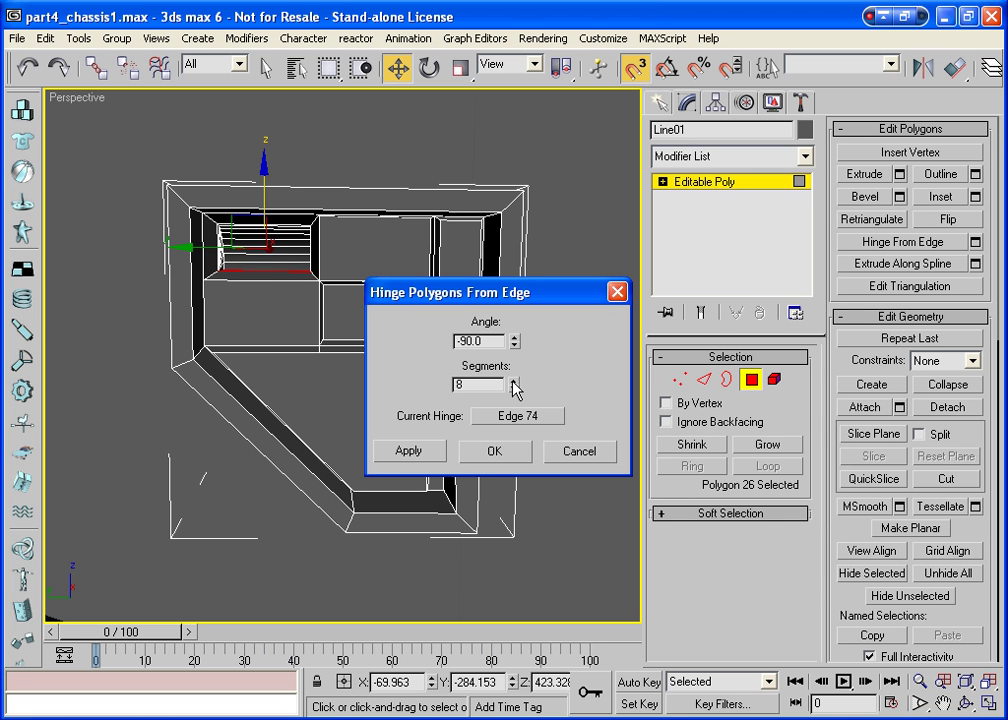
pyautogui.click(495, 452)
# Hinge the centre panel from its lower edge with the same -90°, 8-segment settings
pyautogui.click(401, 309)
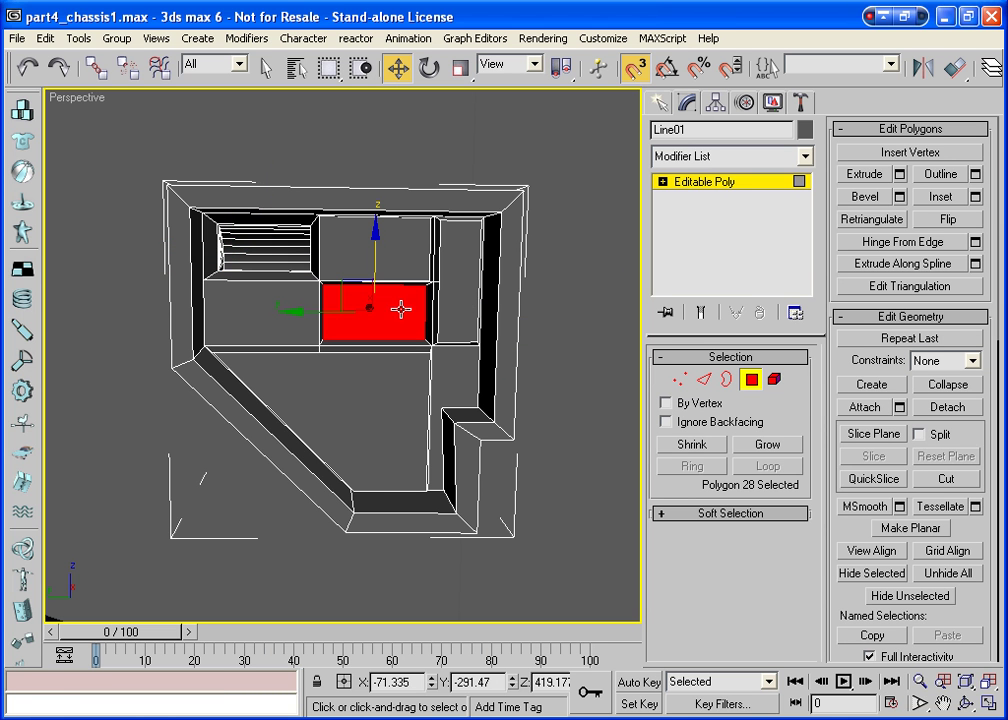
pyautogui.click(976, 241)
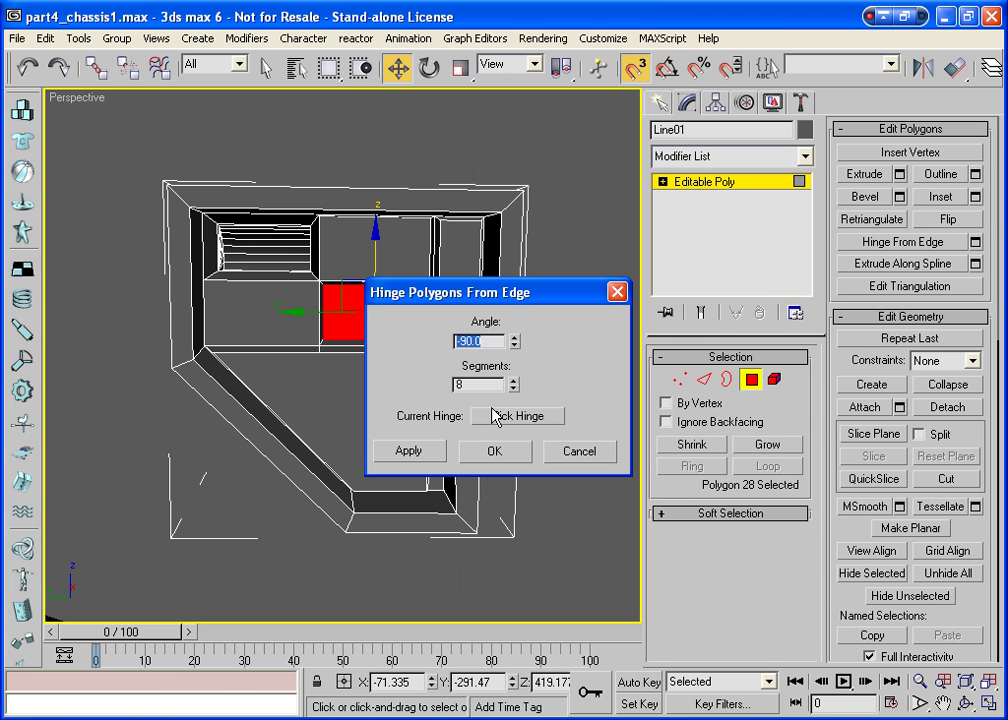
pyautogui.click(496, 415)
pyautogui.click(349, 340)
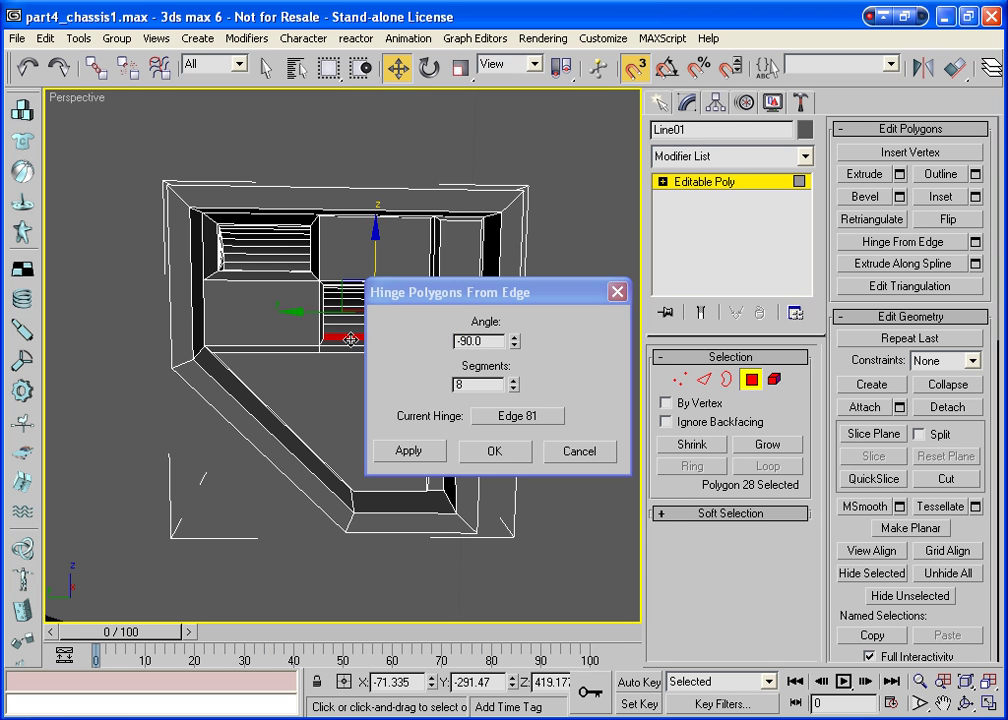
pyautogui.click(492, 451)
pyautogui.hotkey('ctrl', 'r')
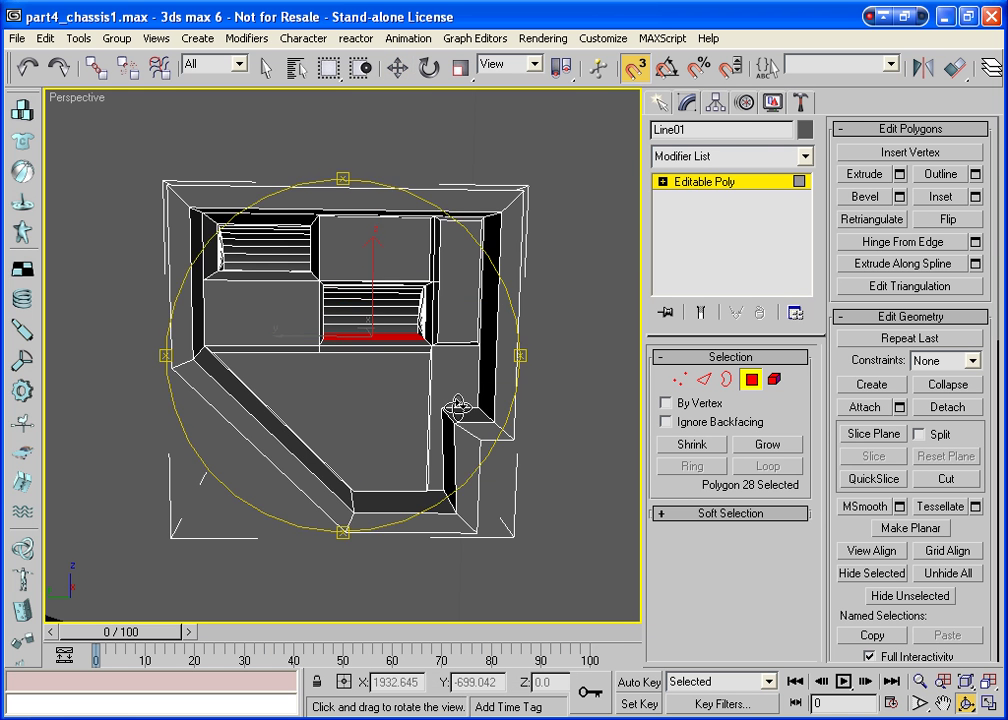
pyautogui.moveTo(458, 408); pyautogui.dragTo(421, 400)
# Extrude the two vent ledge faces downward, then clear the selection
pyautogui.rightClick(438, 402)
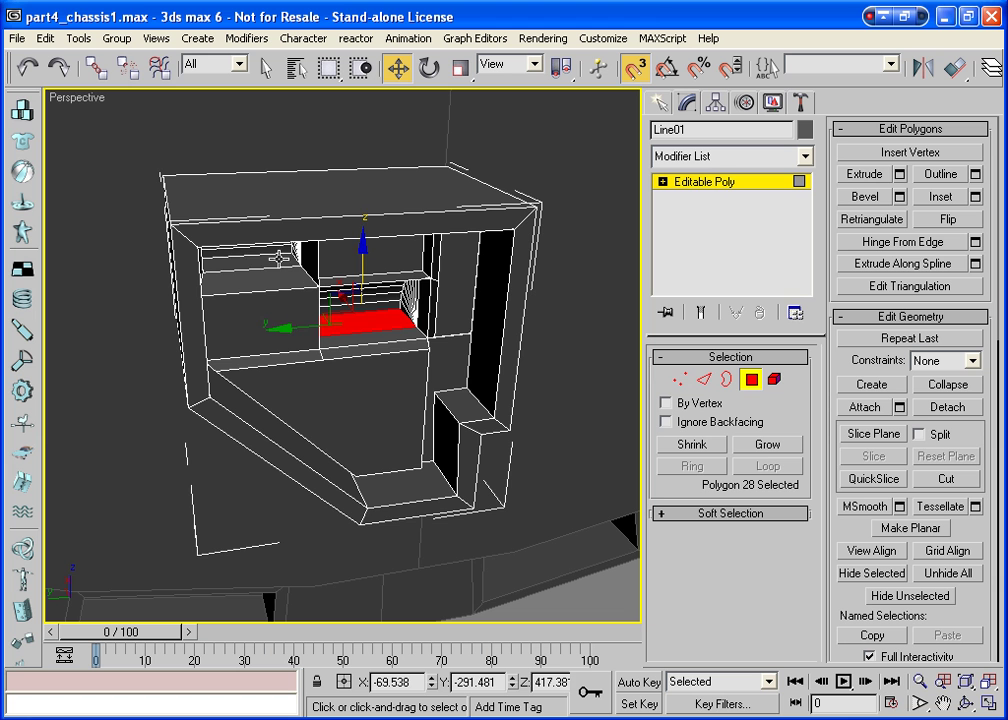
pyautogui.keyDown('ctrl'); pyautogui.click(250, 262); pyautogui.keyUp('ctrl')
pyautogui.click(858, 178)
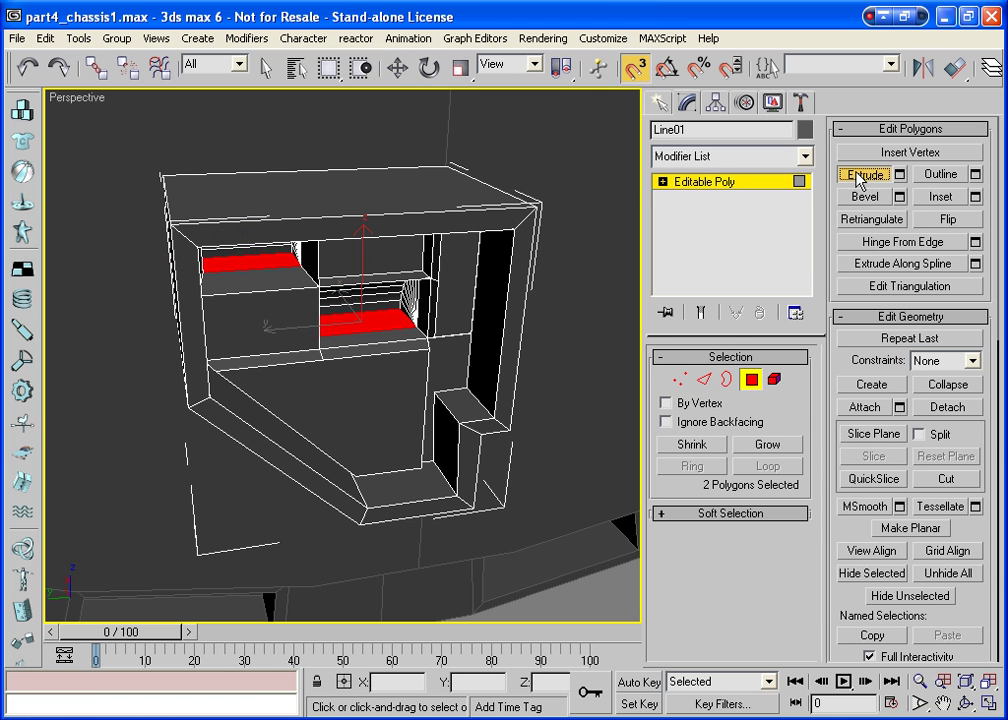
pyautogui.moveTo(353, 331); pyautogui.dragTo(353, 360)
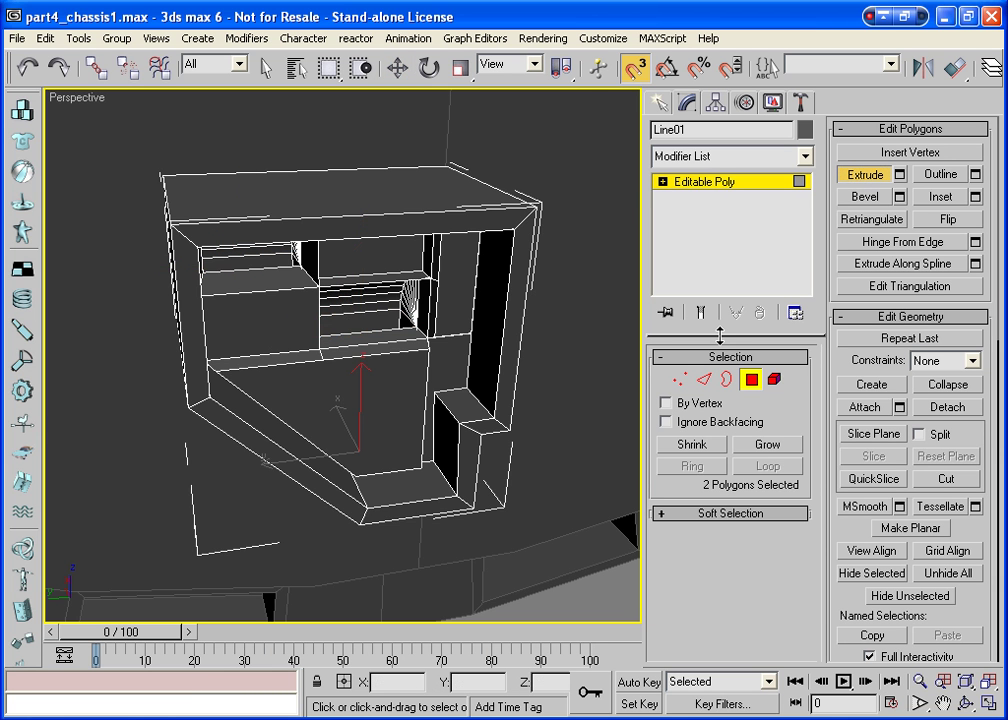
pyautogui.click(591, 296)
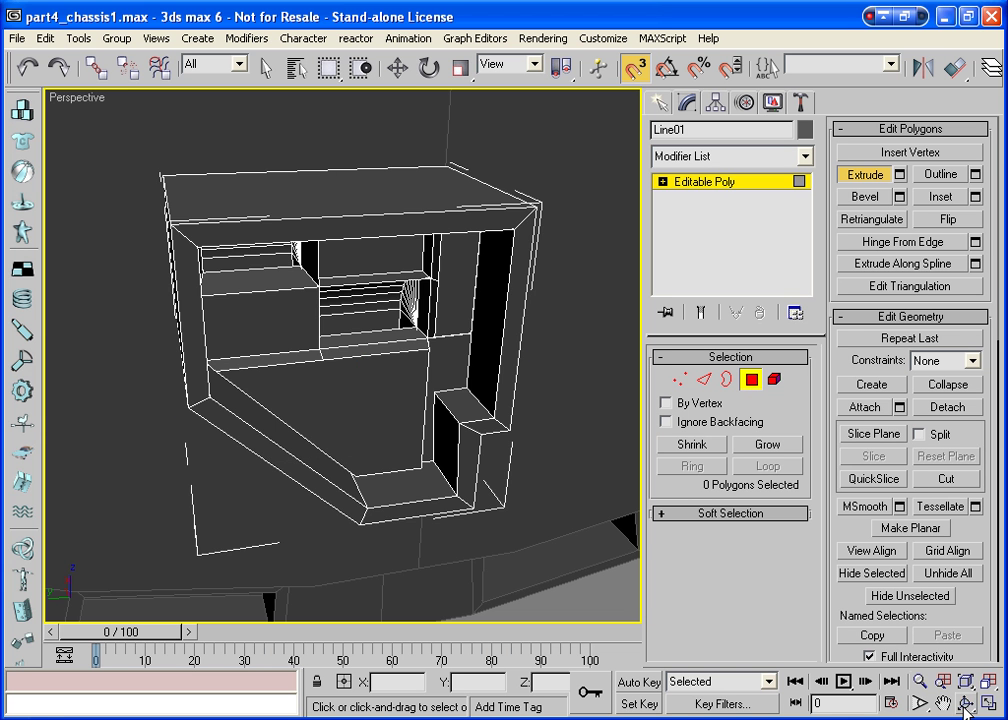
# Raise four vertices along the angled lower-left side 4.59 units on Z
pyautogui.hotkey('ctrl', 'r')
pyautogui.moveTo(490, 367)
pyautogui.mouseDown()
pyautogui.moveTo(444, 271)
pyautogui.moveTo(479, 266)
pyautogui.moveTo(410, 281)
pyautogui.mouseUp()
pyautogui.rightClick(410, 281)
pyautogui.click(204, 420)
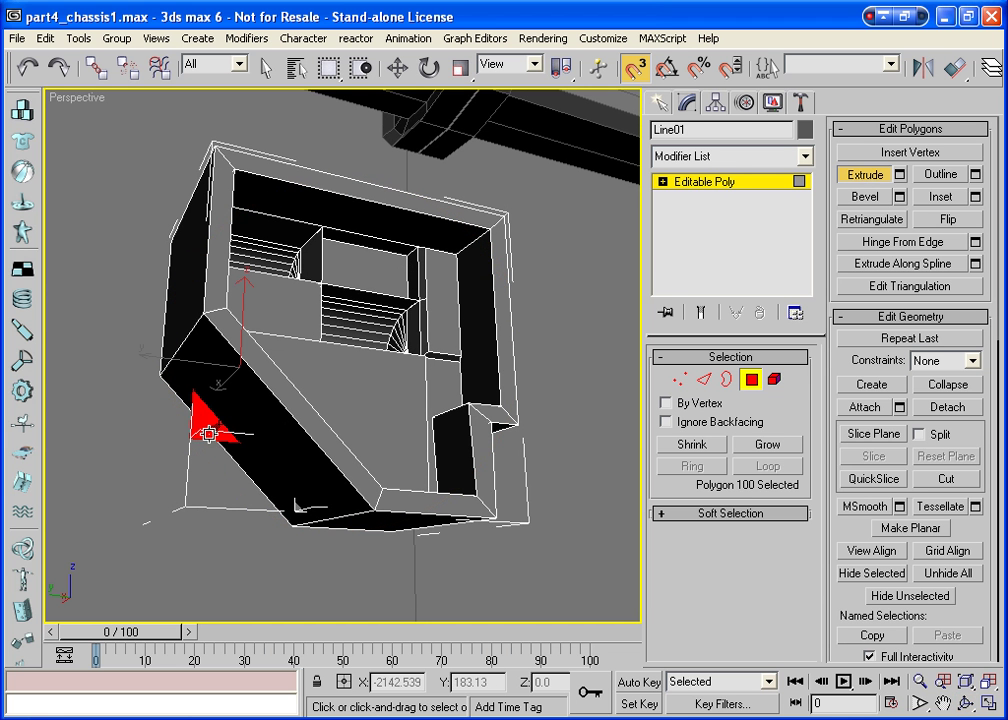
pyautogui.click(679, 379)
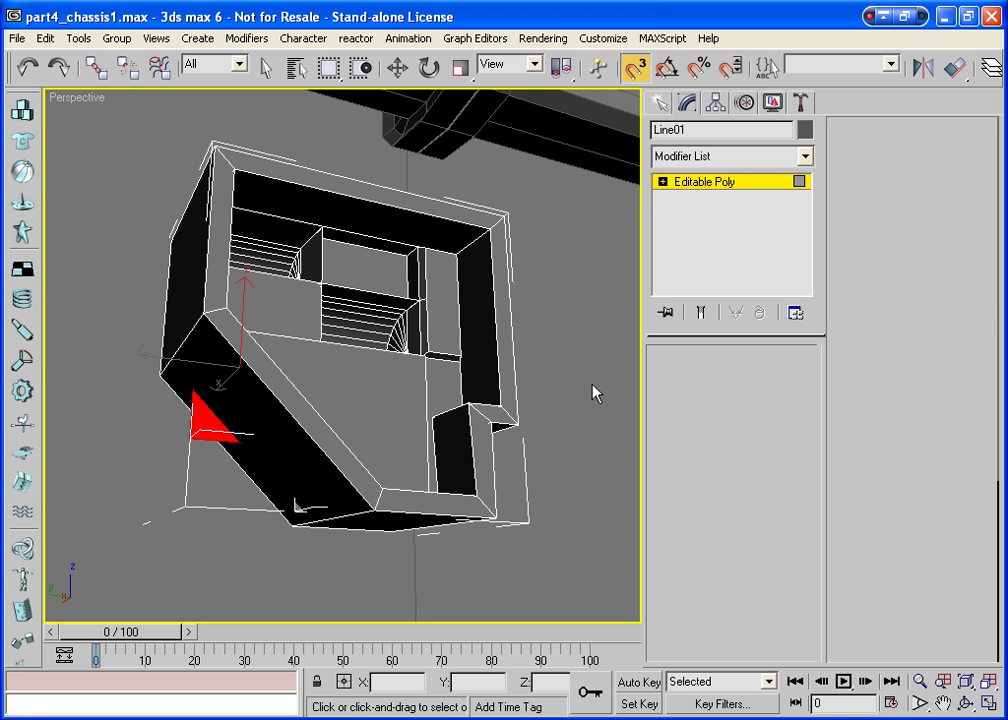
pyautogui.click(186, 439)
pyautogui.keyDown('ctrl'); pyautogui.click(161, 376); pyautogui.keyUp('ctrl')
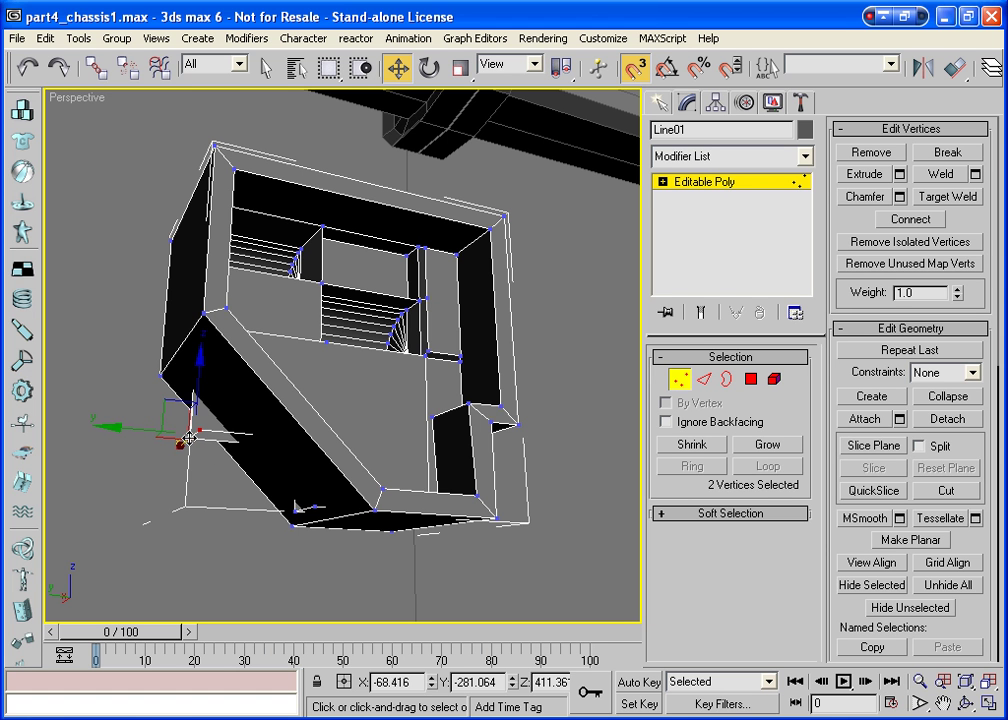
pyautogui.keyDown('ctrl'); pyautogui.click(313, 507); pyautogui.keyUp('ctrl')
pyautogui.keyDown('ctrl'); pyautogui.click(203, 313); pyautogui.keyUp('ctrl')
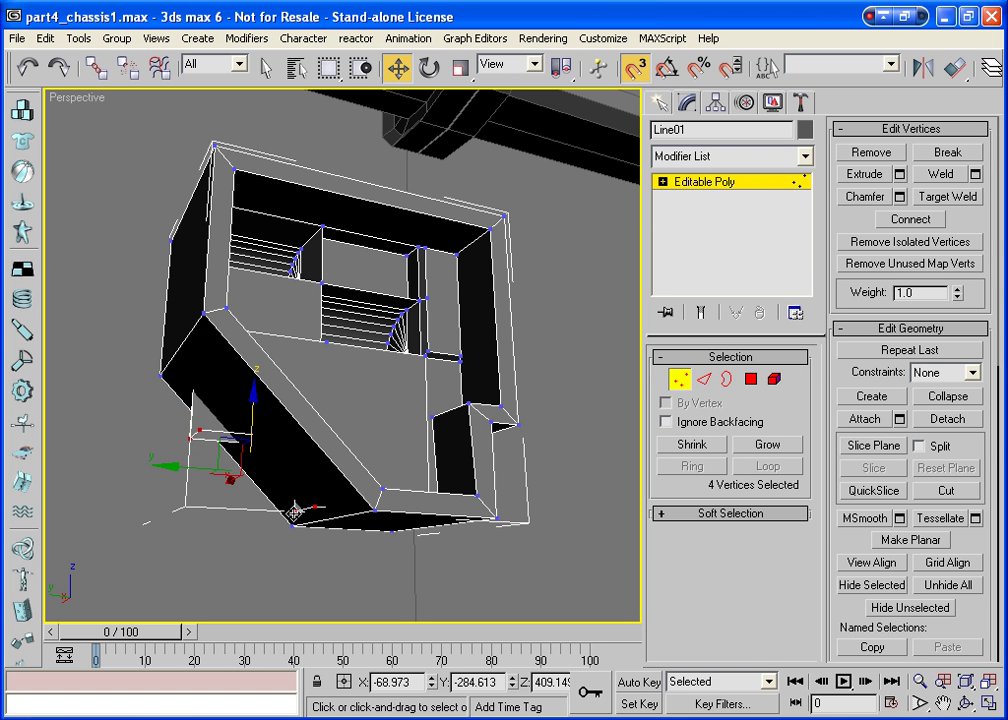
pyautogui.moveTo(254, 397); pyautogui.dragTo(259, 325)
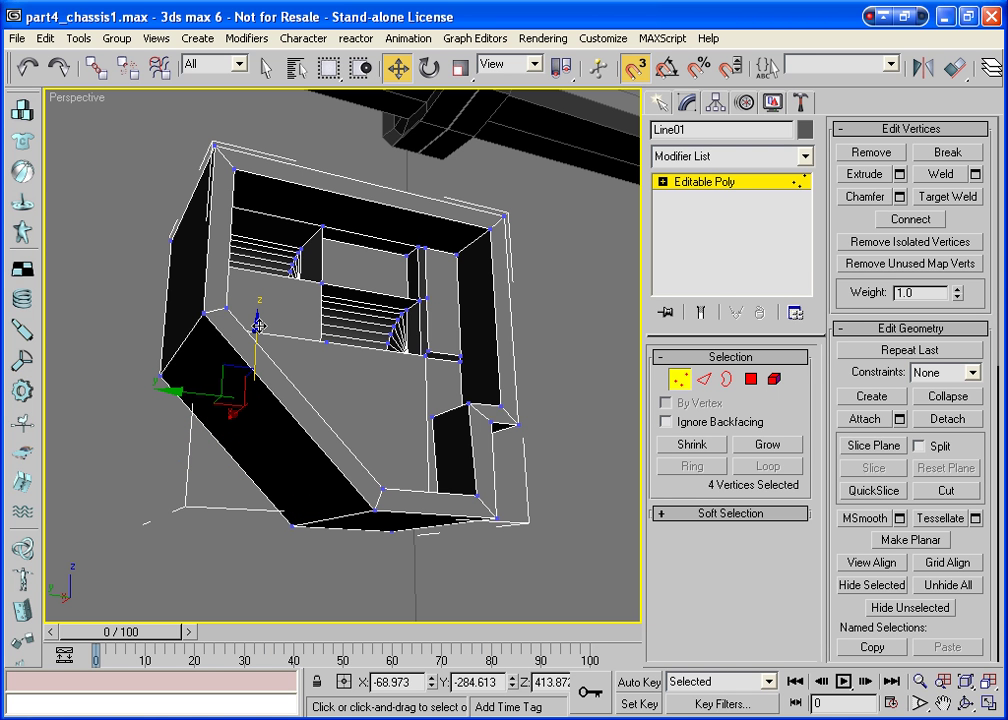
pyautogui.click(679, 378)
# Inset the chassis's front face, leaving a border ring
pyautogui.hotkey('ctrl', 'r')
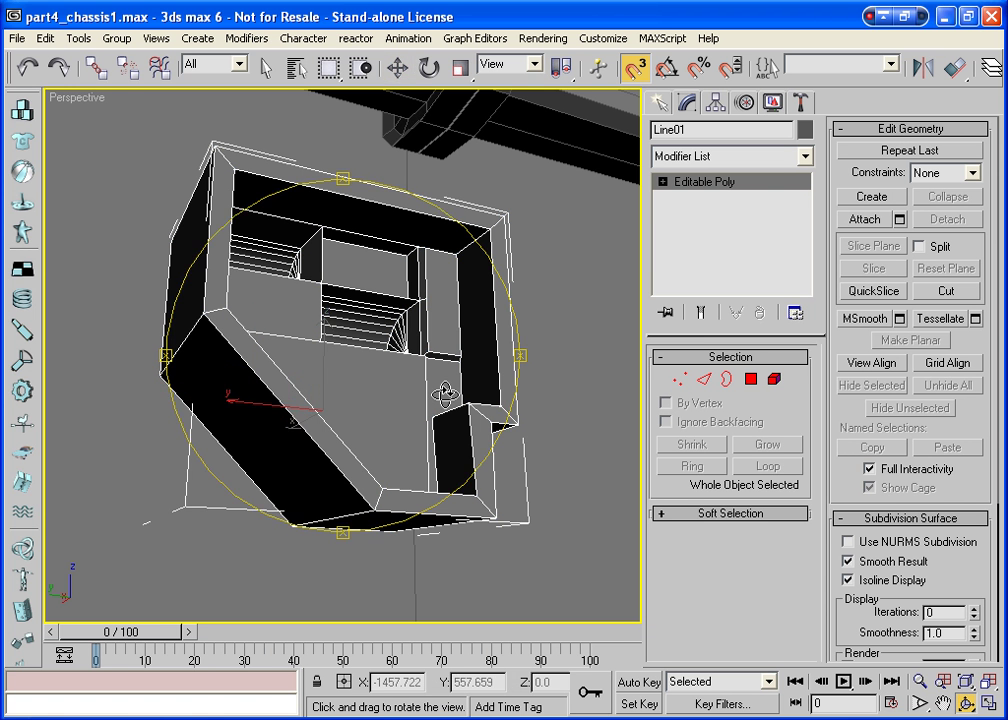
pyautogui.moveTo(443, 394)
pyautogui.mouseDown()
pyautogui.moveTo(366, 414)
pyautogui.moveTo(506, 416)
pyautogui.moveTo(272, 405)
pyautogui.moveTo(315, 412)
pyautogui.moveTo(284, 400)
pyautogui.moveTo(331, 400)
pyautogui.moveTo(389, 423)
pyautogui.moveTo(371, 412)
pyautogui.moveTo(386, 412)
pyautogui.moveTo(398, 310)
pyautogui.mouseUp()
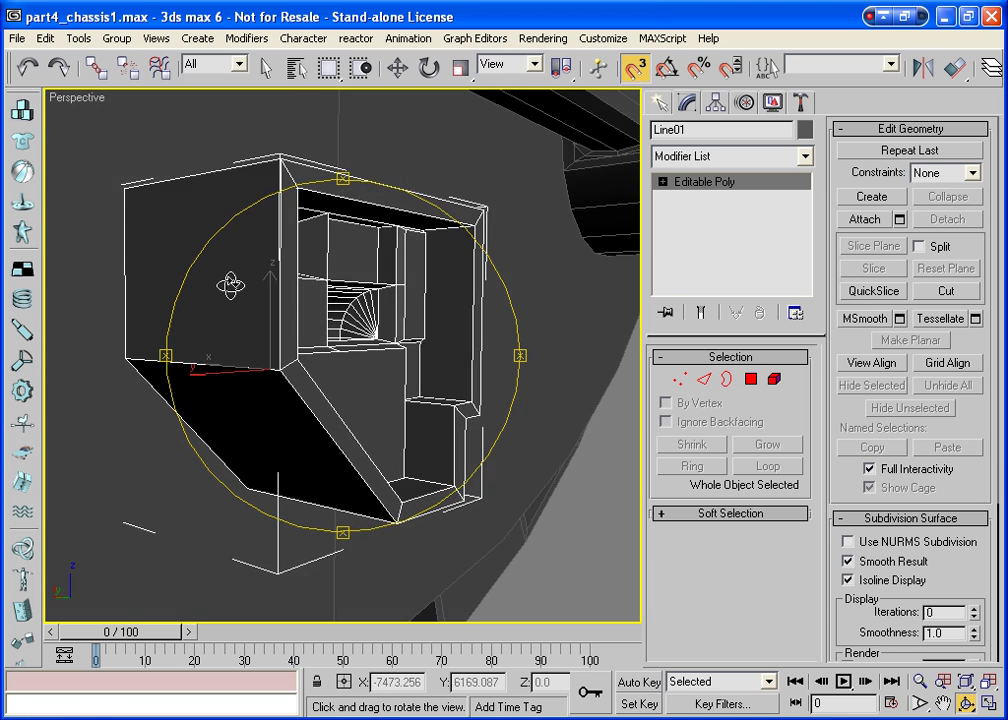
pyautogui.moveTo(230, 284); pyautogui.dragTo(262, 297)
pyautogui.press('w')
pyautogui.click(751, 379)
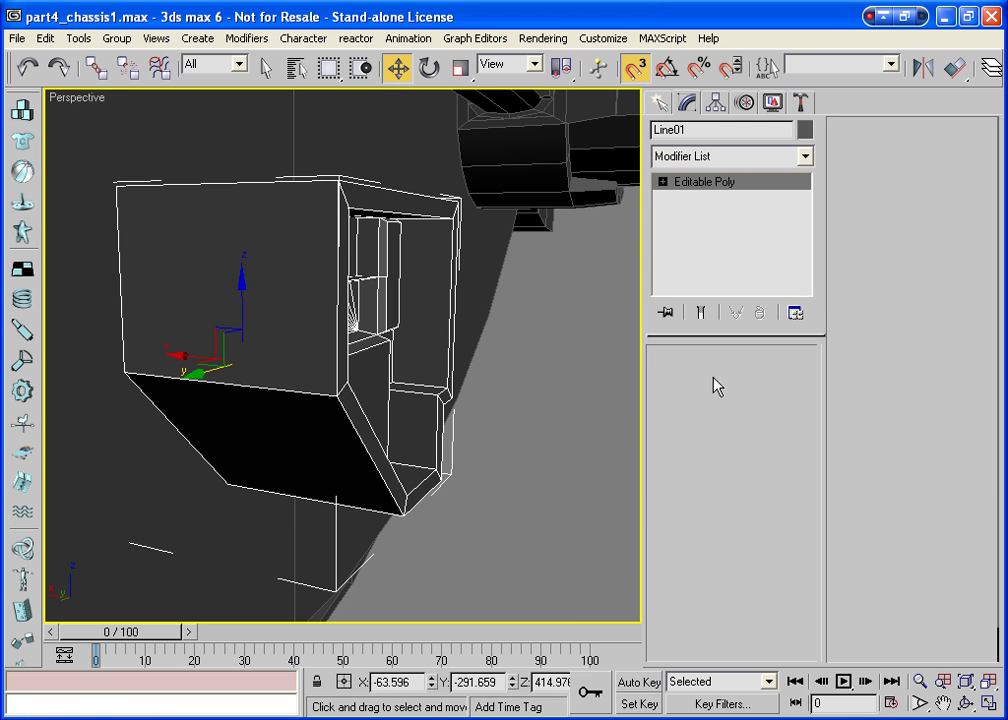
pyautogui.click(289, 240)
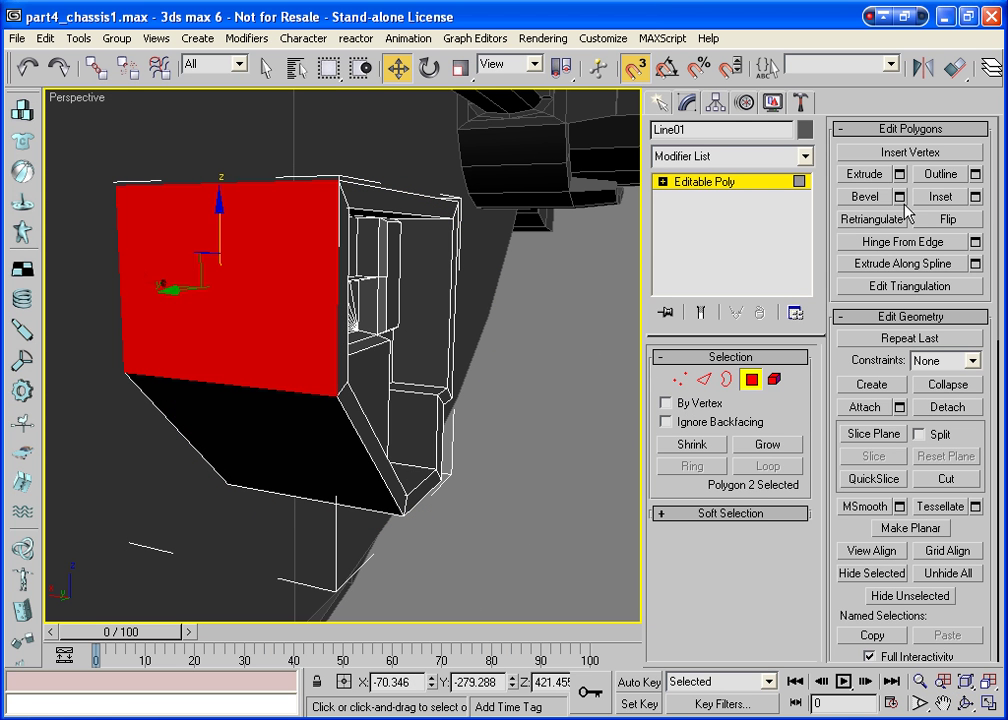
pyautogui.click(950, 197)
pyautogui.moveTo(247, 263); pyautogui.dragTo(247, 266)
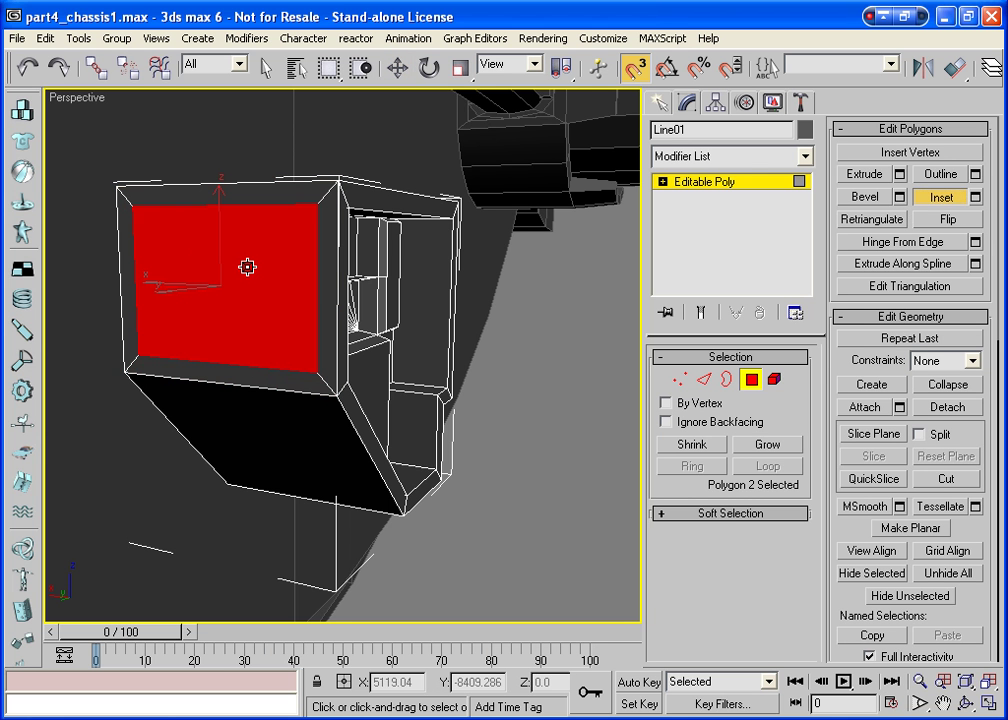
# Scale the front panel to 86% along X, extrude it, and MSmooth it into an octagon
pyautogui.press('r')
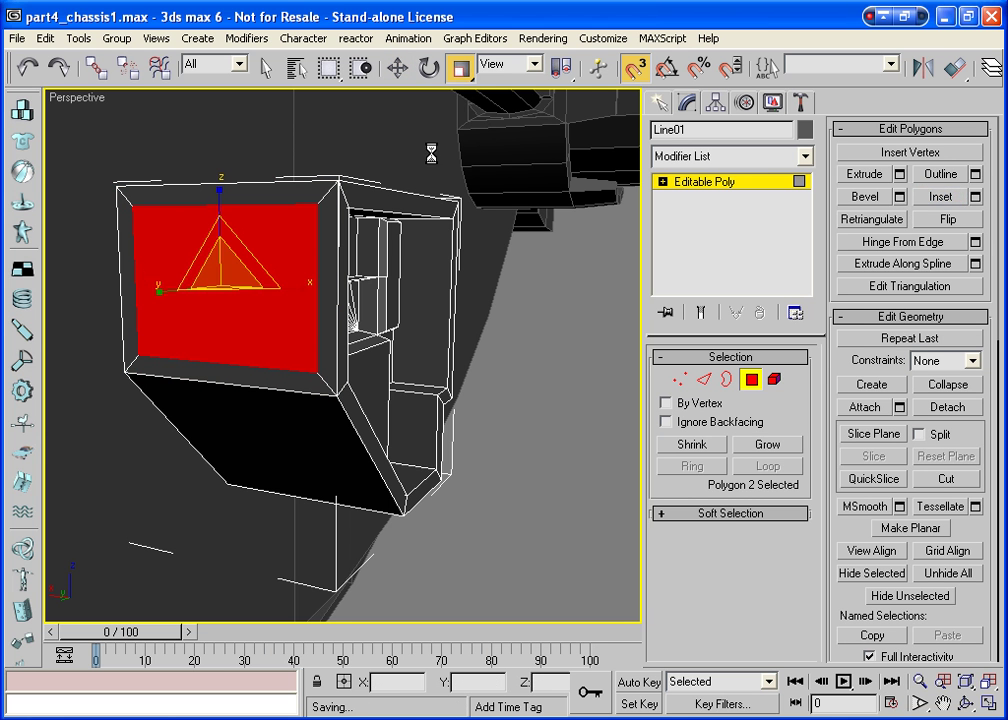
pyautogui.moveTo(304, 286); pyautogui.dragTo(295, 289)
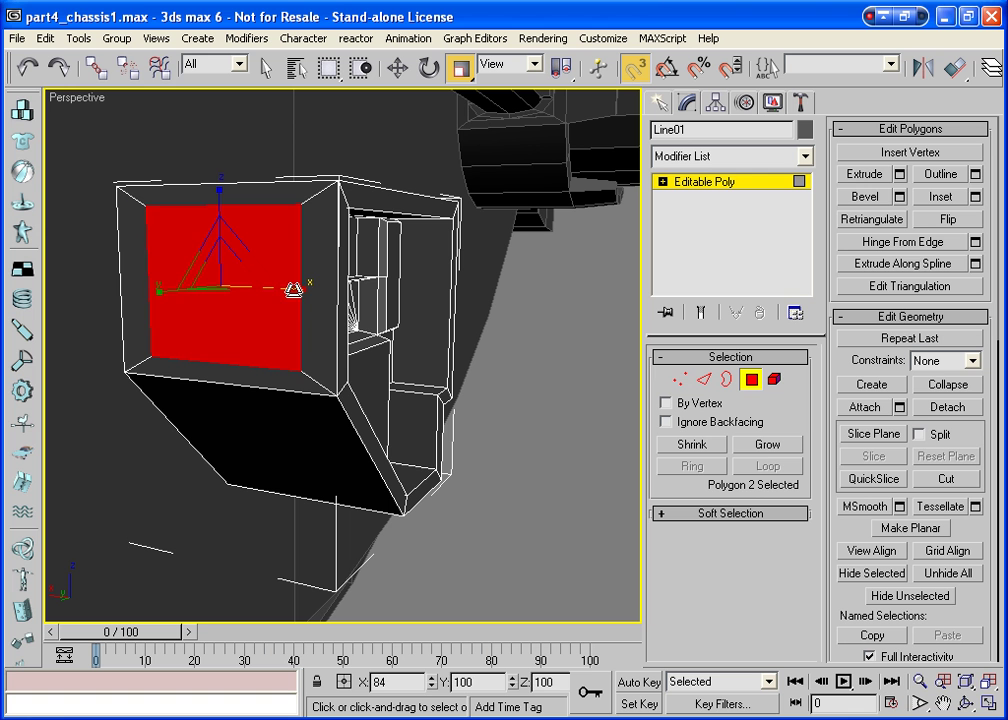
pyautogui.click(864, 174)
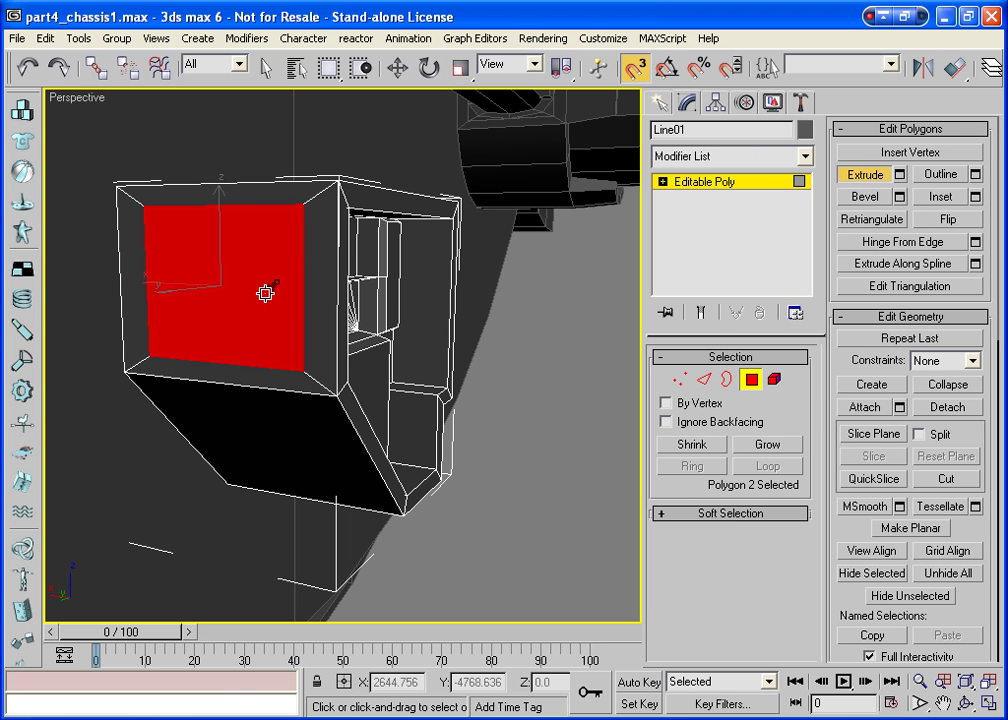
pyautogui.moveTo(265, 292); pyautogui.dragTo(265, 292)
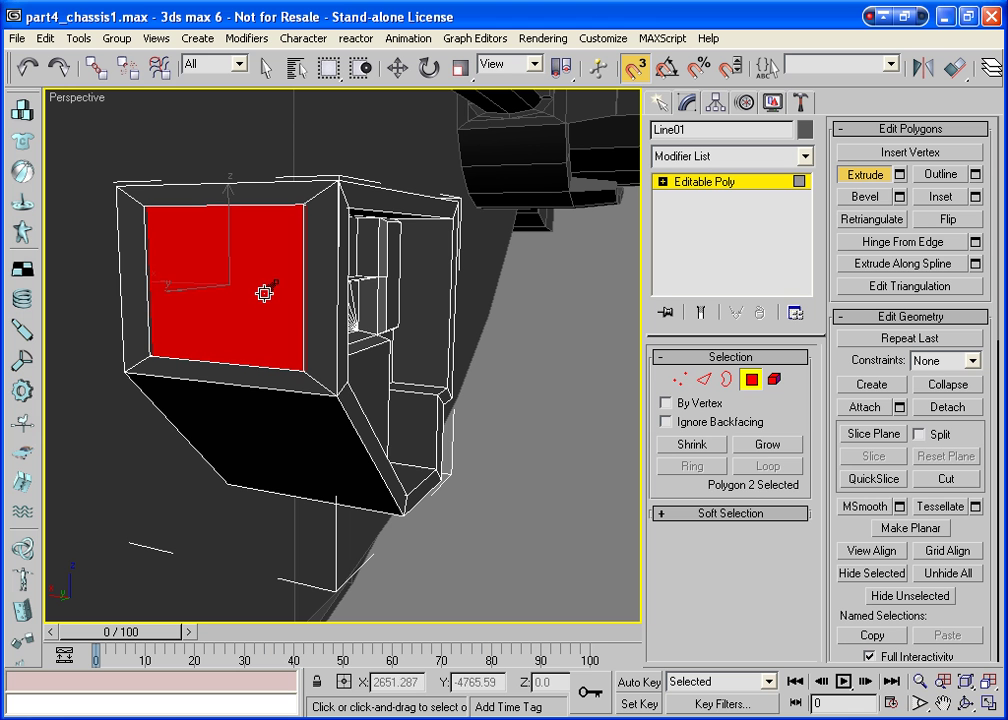
pyautogui.click(870, 507)
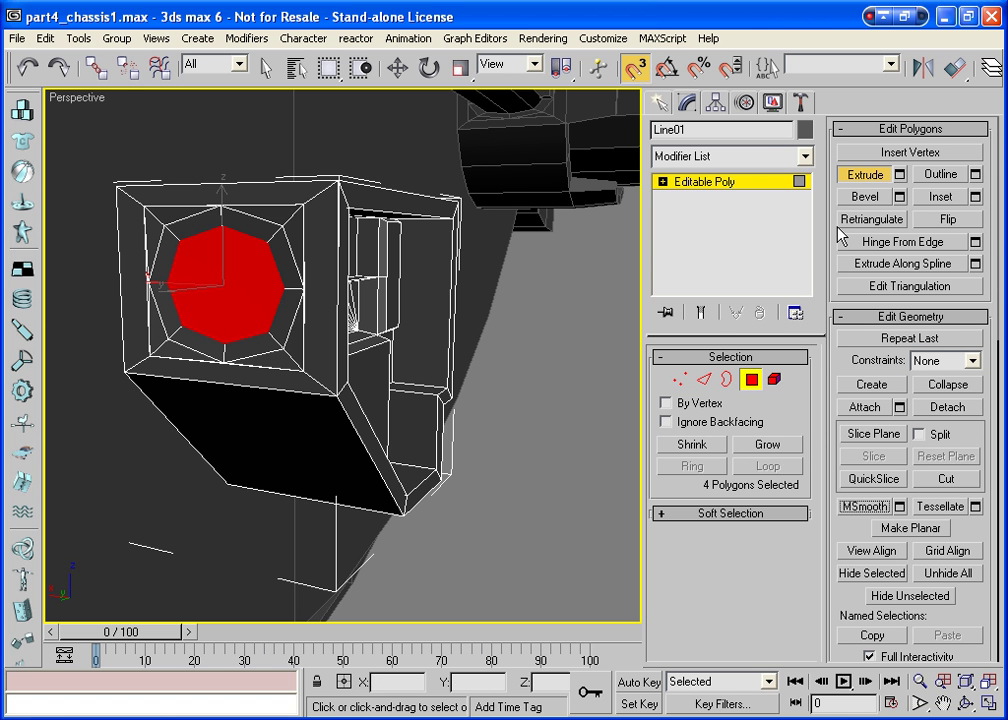
# Hinge the octagonal vent faces 90° from the top edge into an 8-segment hood
pyautogui.click(903, 242)
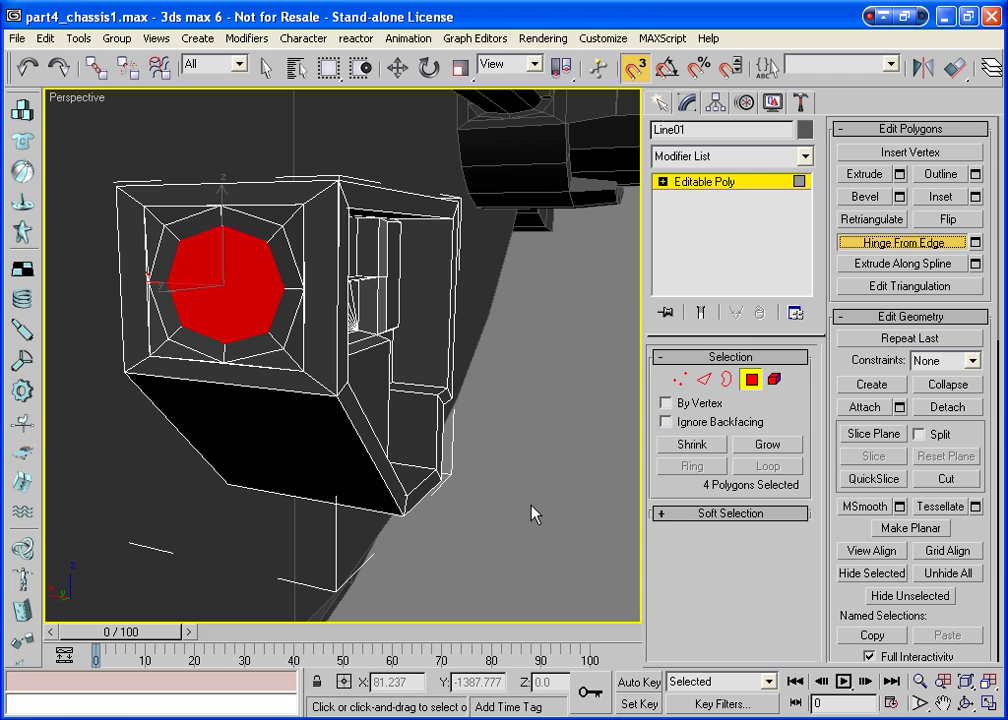
pyautogui.click(976, 242)
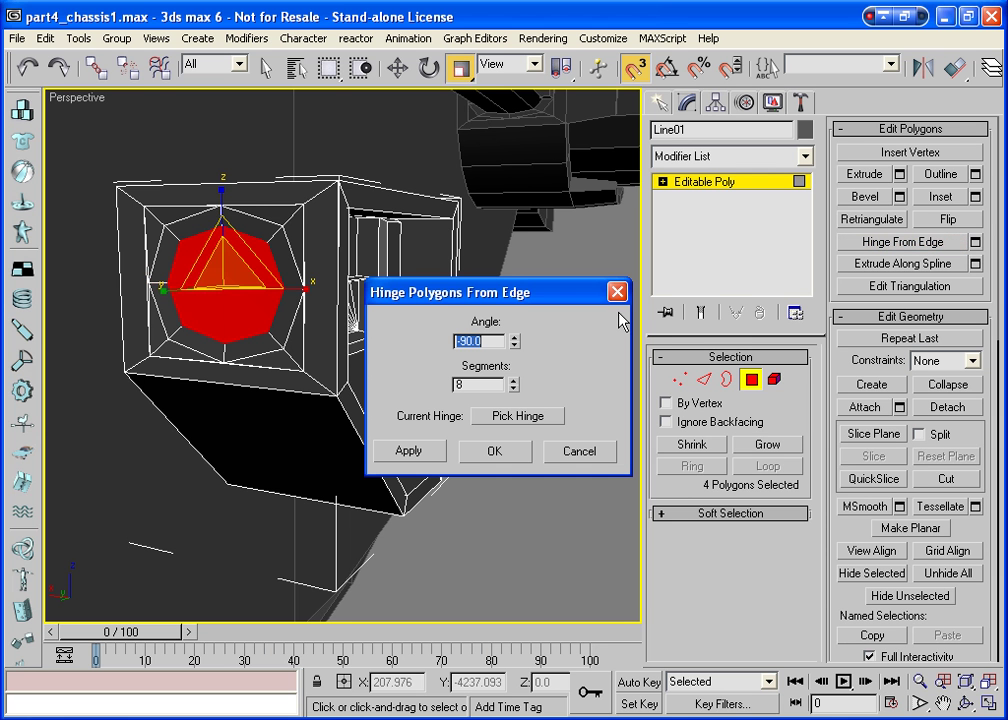
pyautogui.click(515, 416)
pyautogui.click(254, 190)
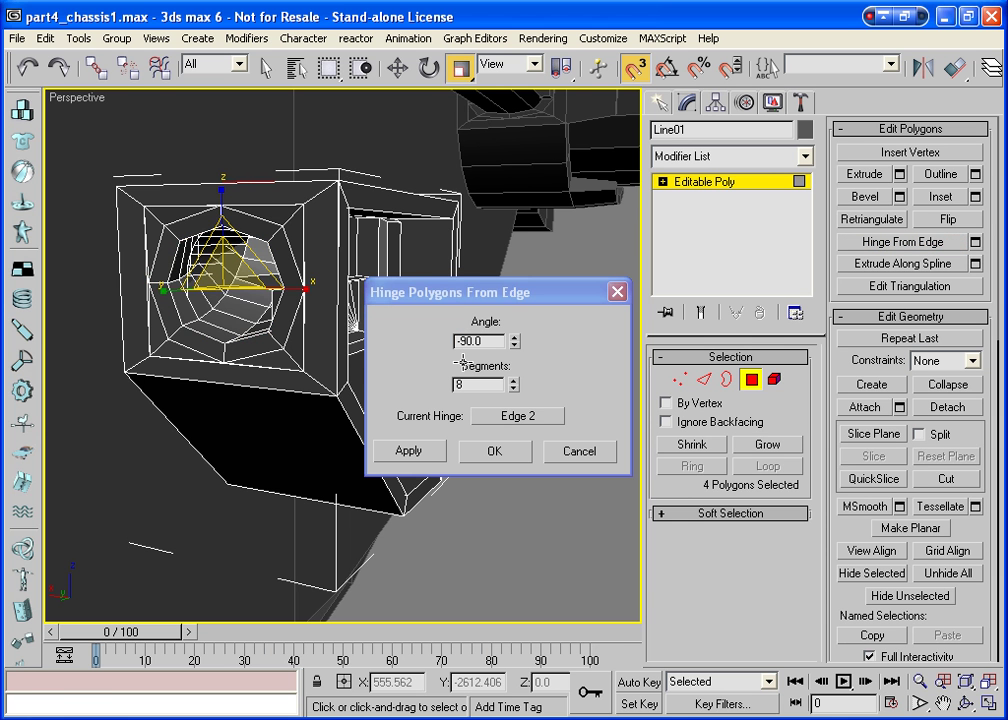
pyautogui.moveTo(514, 355); pyautogui.dragTo(504, 8)
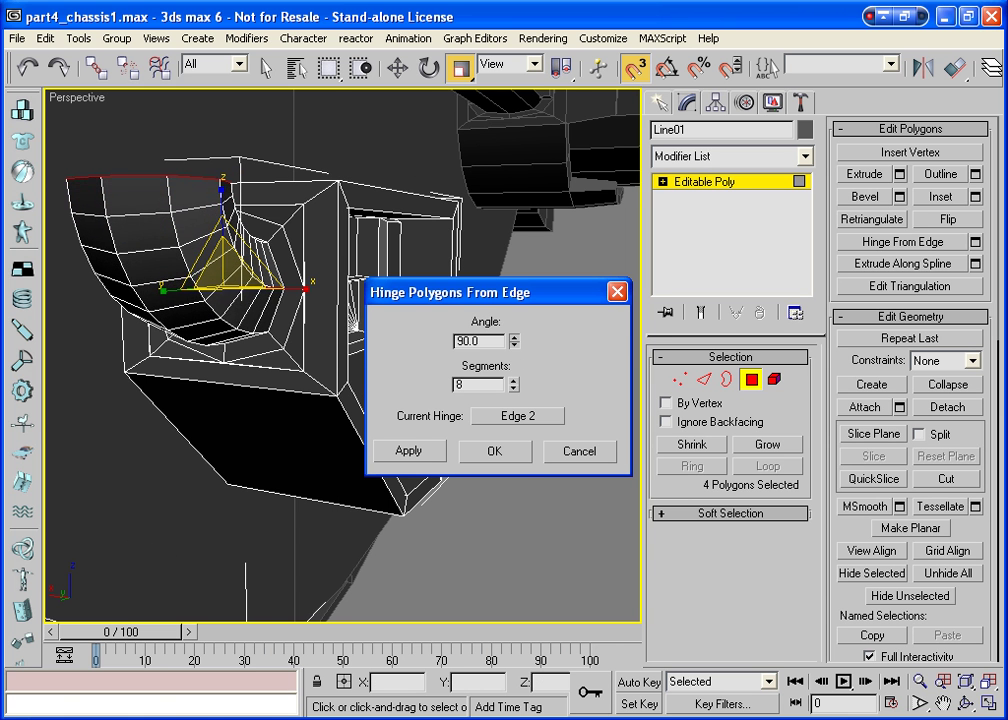
pyautogui.click(487, 457)
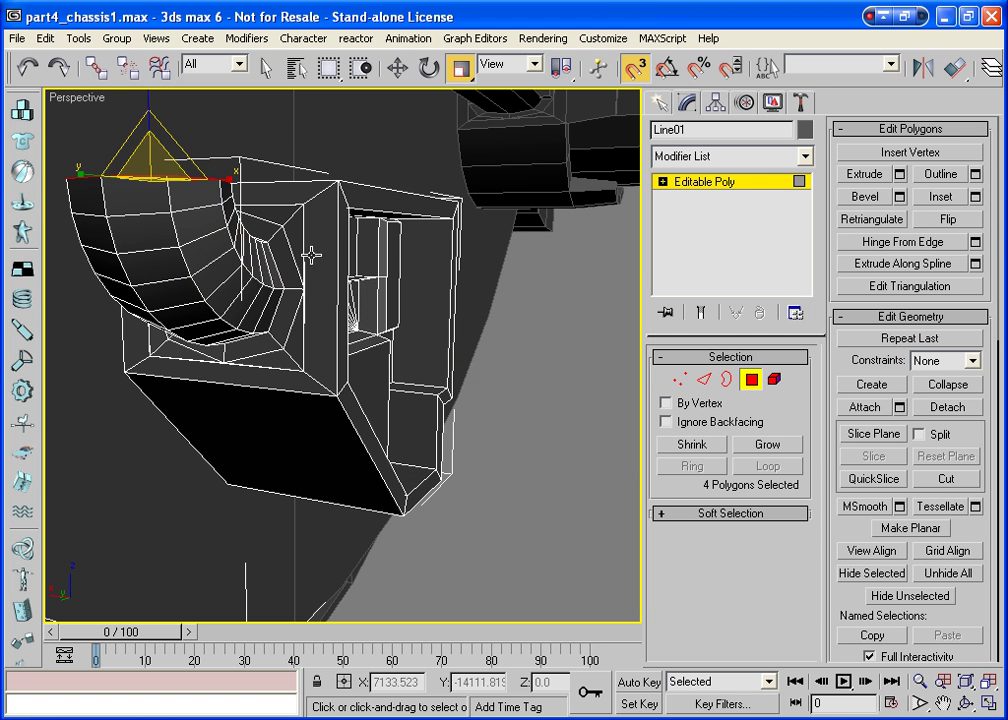
# Select pairs of faces inside the vent, orbiting to inspect them
pyautogui.click(272, 250)
pyautogui.keyDown('ctrl'); pyautogui.click(287, 318); pyautogui.keyUp('ctrl')
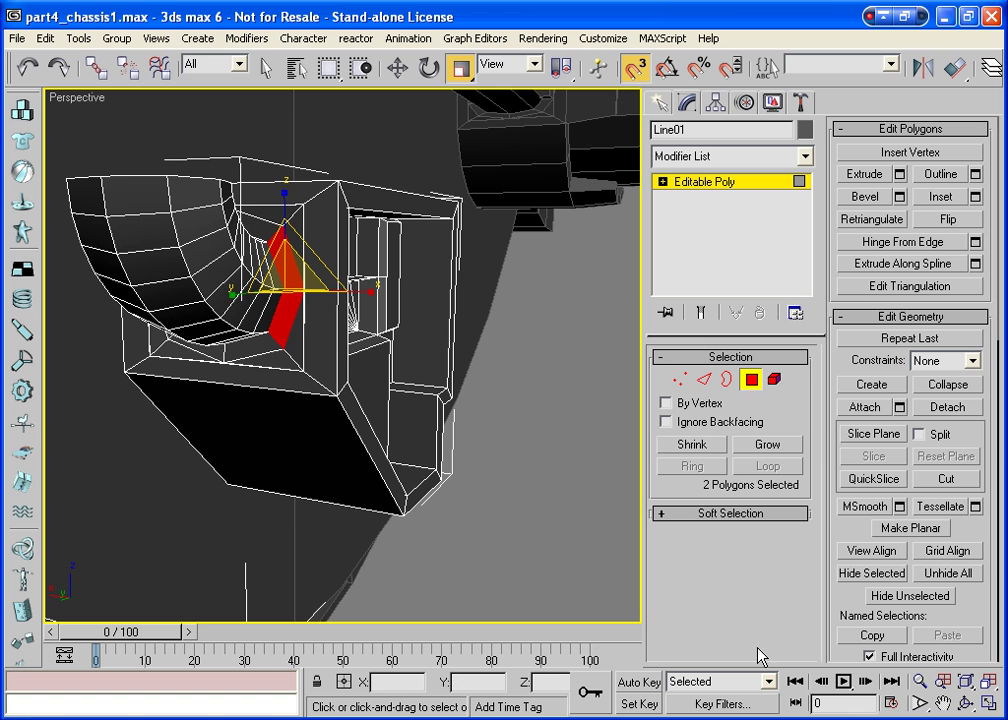
pyautogui.hotkey('ctrl', 'r')
pyautogui.moveTo(386, 511); pyautogui.dragTo(302, 274)
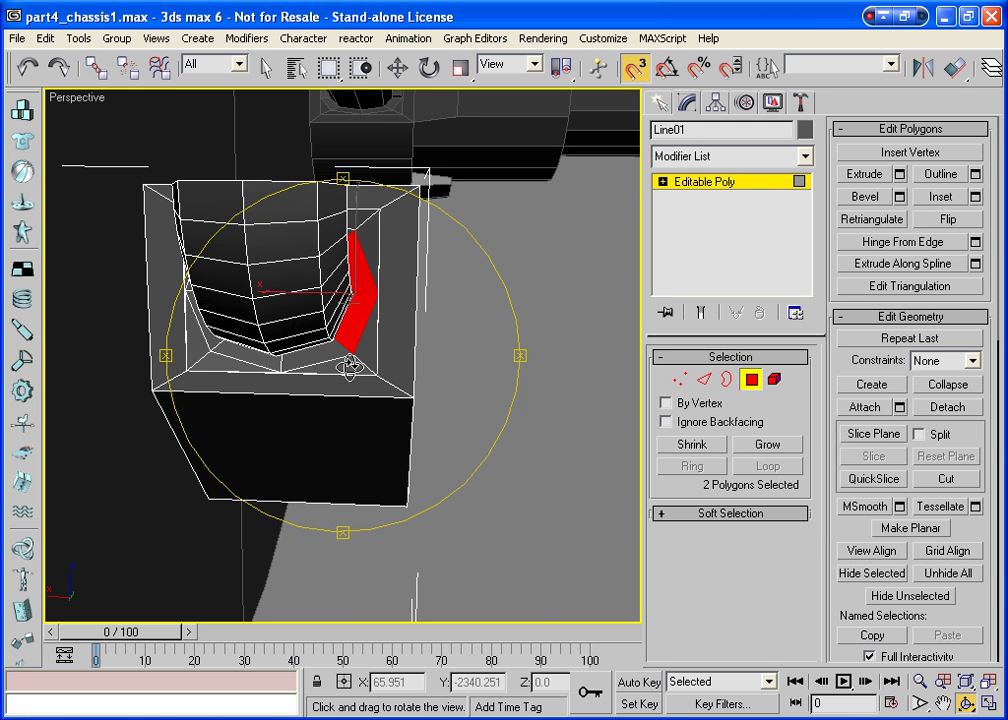
pyautogui.press('r')
pyautogui.click(285, 225)
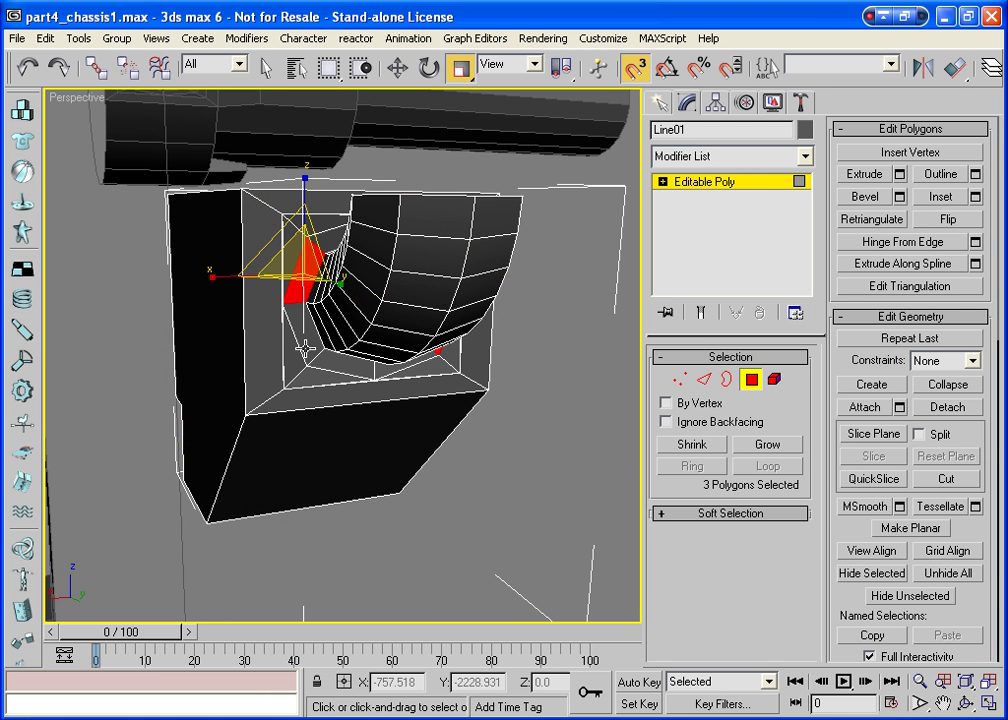
pyautogui.keyDown('ctrl'); pyautogui.click(312, 320); pyautogui.keyUp('ctrl')
pyautogui.click(965, 705)
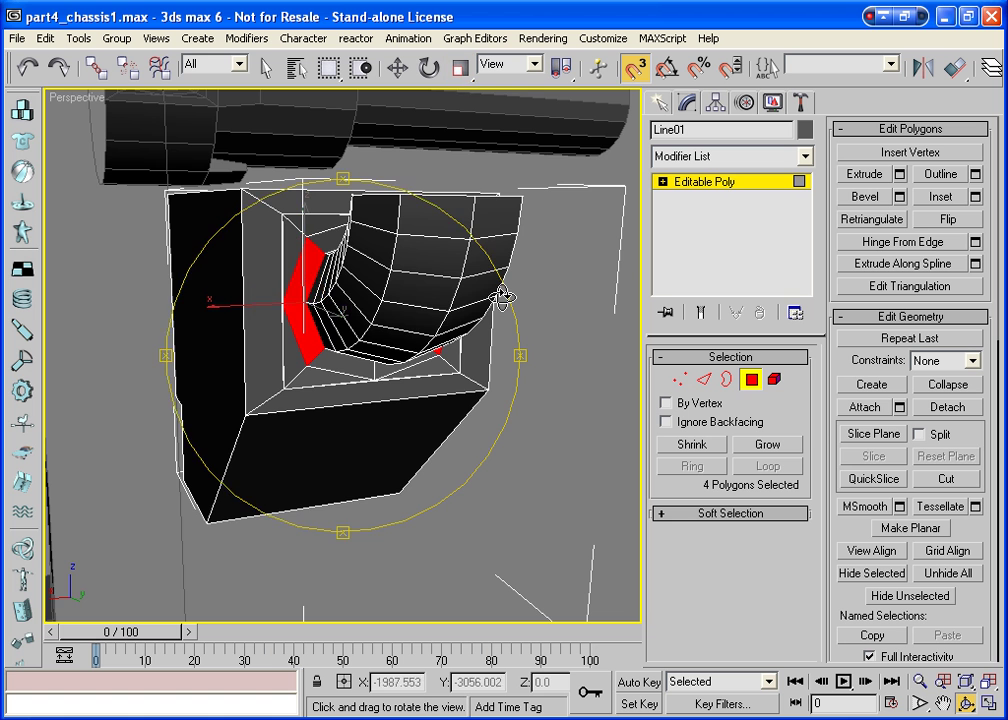
pyautogui.moveTo(504, 292); pyautogui.dragTo(400, 300)
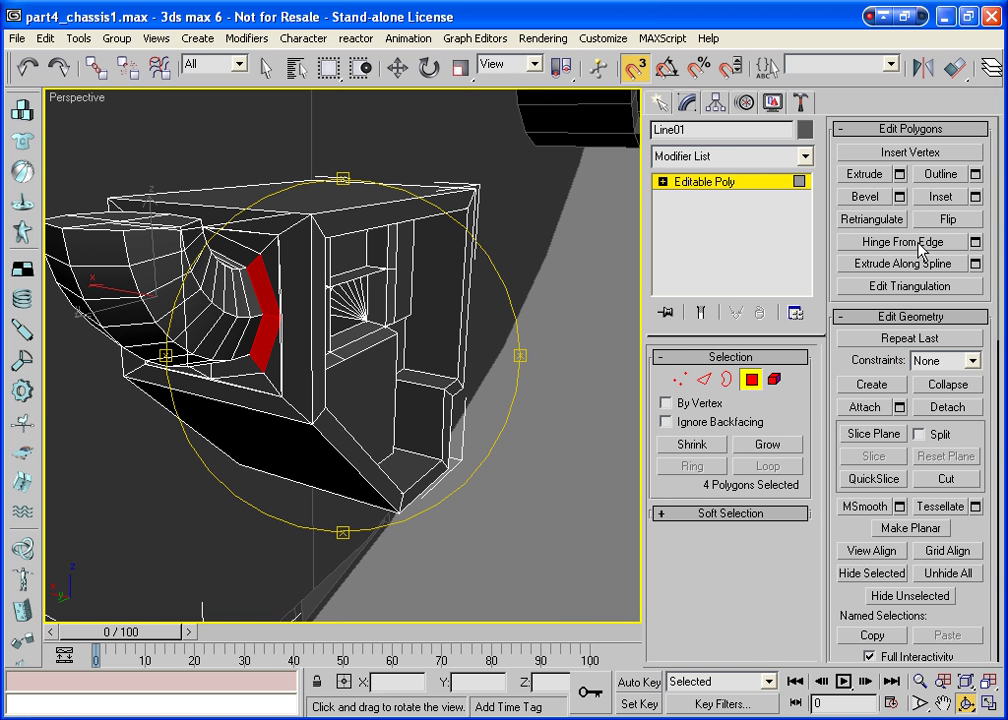
# Attempt a second hinge on the selected vent faces, then cancel it
pyautogui.click(975, 241)
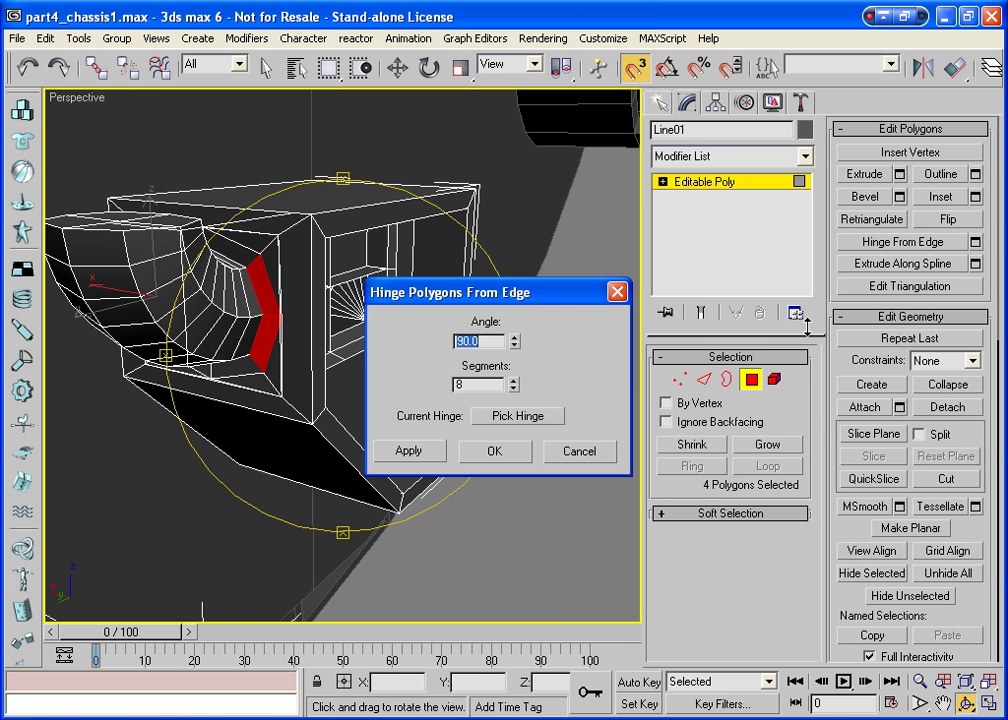
pyautogui.click(515, 416)
pyautogui.click(215, 204)
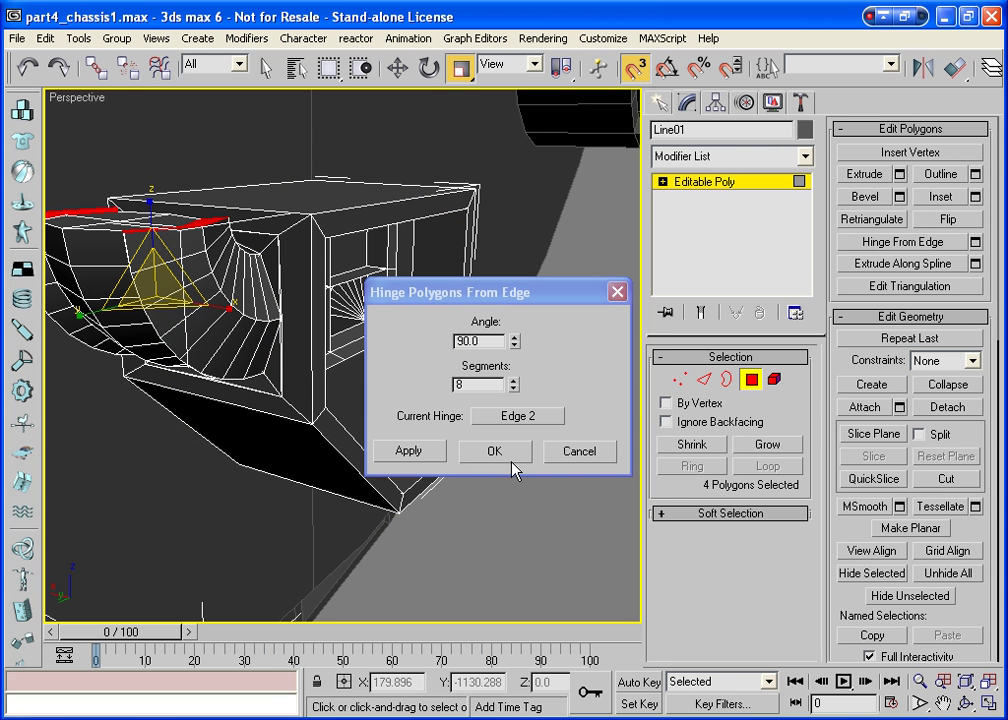
pyautogui.click(586, 462)
pyautogui.click(683, 382)
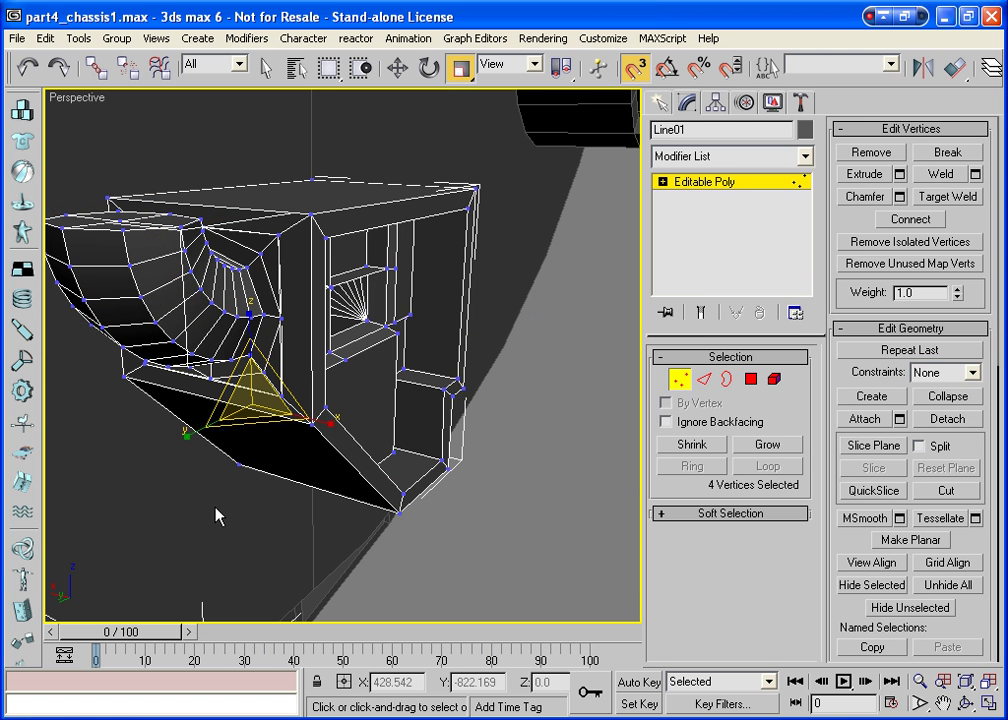
# Squash a pair of vent-ring vertices to 78% along Z
pyautogui.click(255, 247)
pyautogui.click(260, 264)
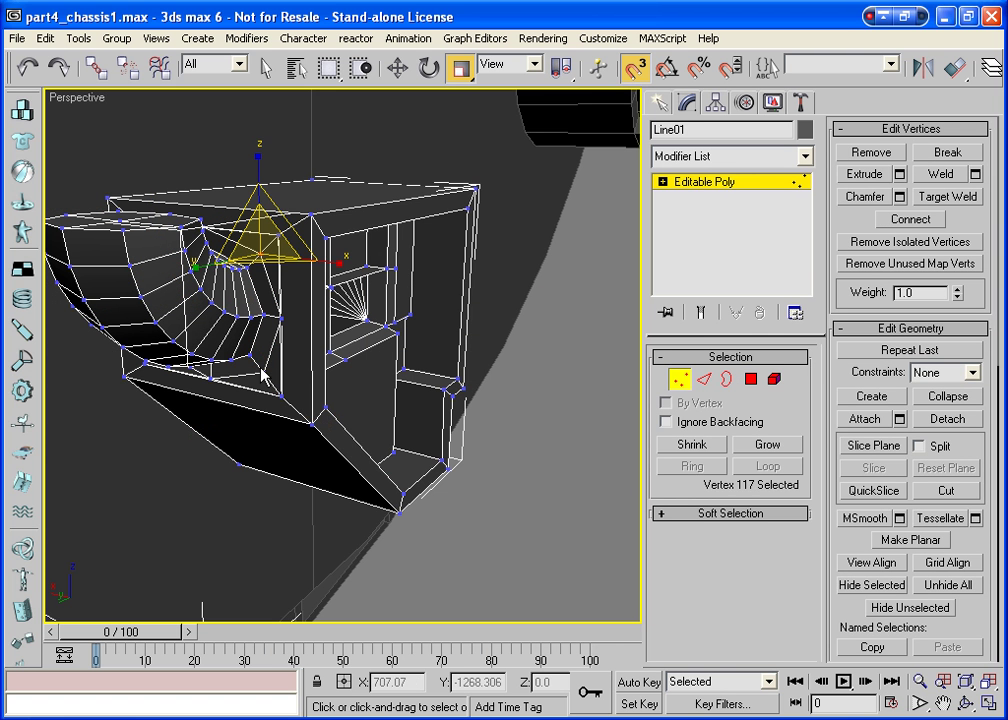
pyautogui.keyDown('ctrl'); pyautogui.click(264, 374); pyautogui.keyUp('ctrl')
pyautogui.moveTo(261, 236); pyautogui.dragTo(269, 262)
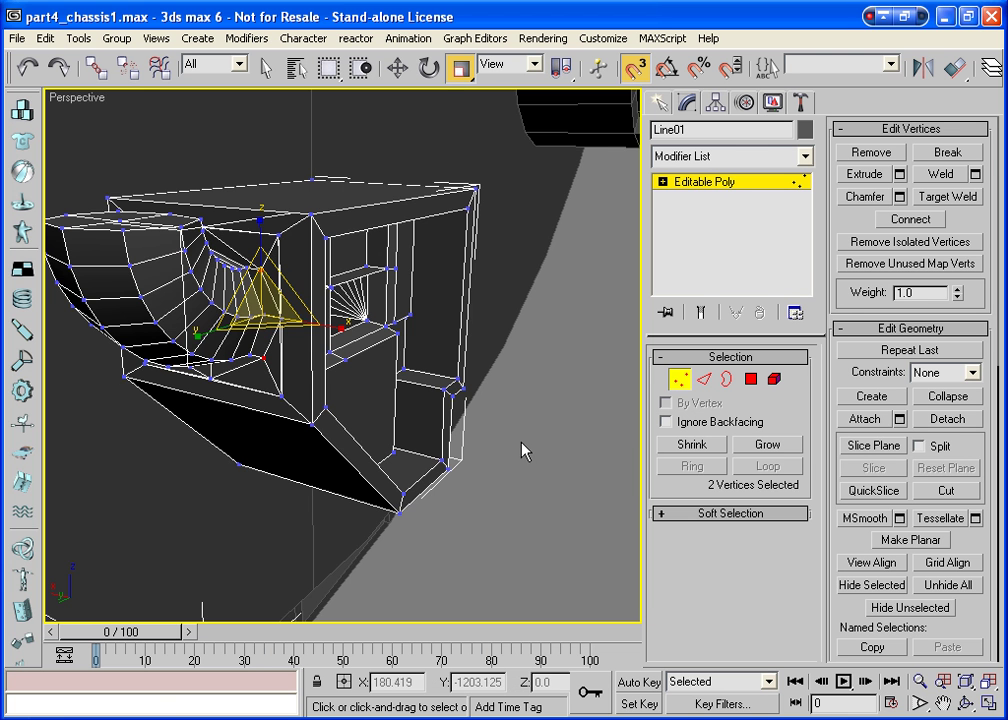
# Squash a pair of left-side inner-ring vertices to 72% along Z
pyautogui.hotkey('ctrl', 'r')
pyautogui.moveTo(260, 356)
pyautogui.mouseDown()
pyautogui.moveTo(325, 342)
pyautogui.moveTo(360, 349)
pyautogui.mouseUp()
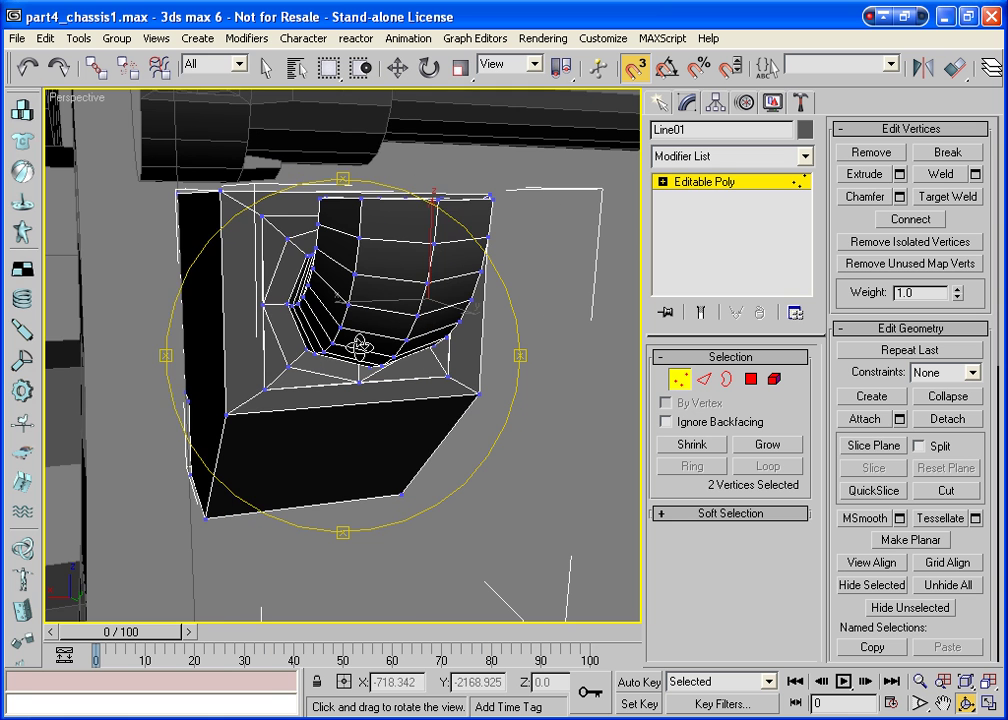
pyautogui.rightClick(259, 252)
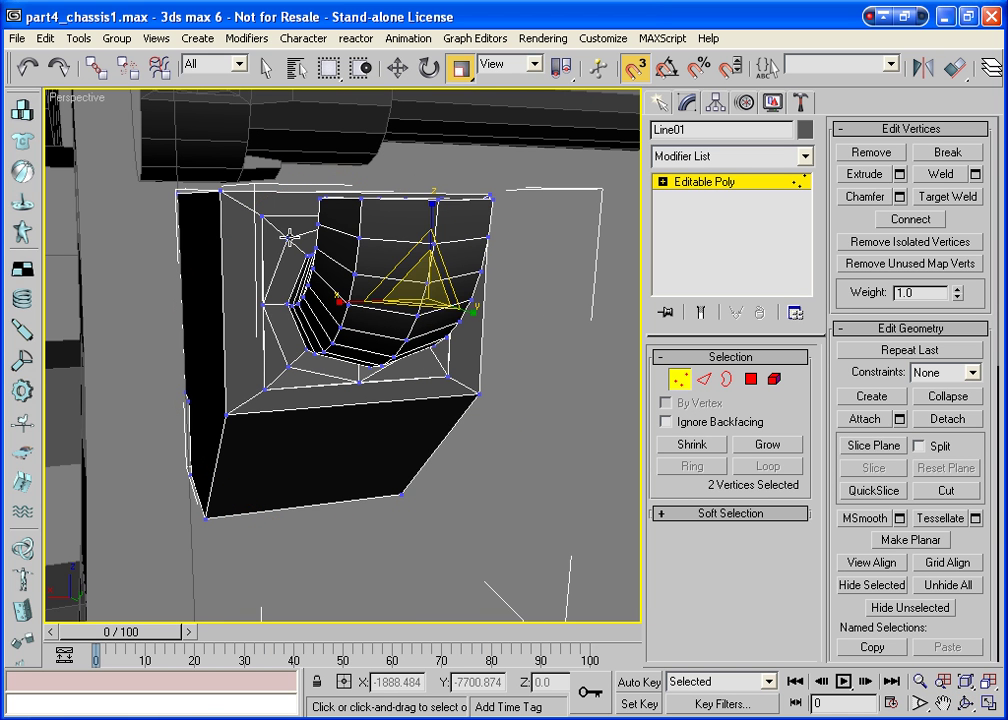
pyautogui.click(193, 307)
pyautogui.keyDown('ctrl'); pyautogui.click(288, 367); pyautogui.keyUp('ctrl')
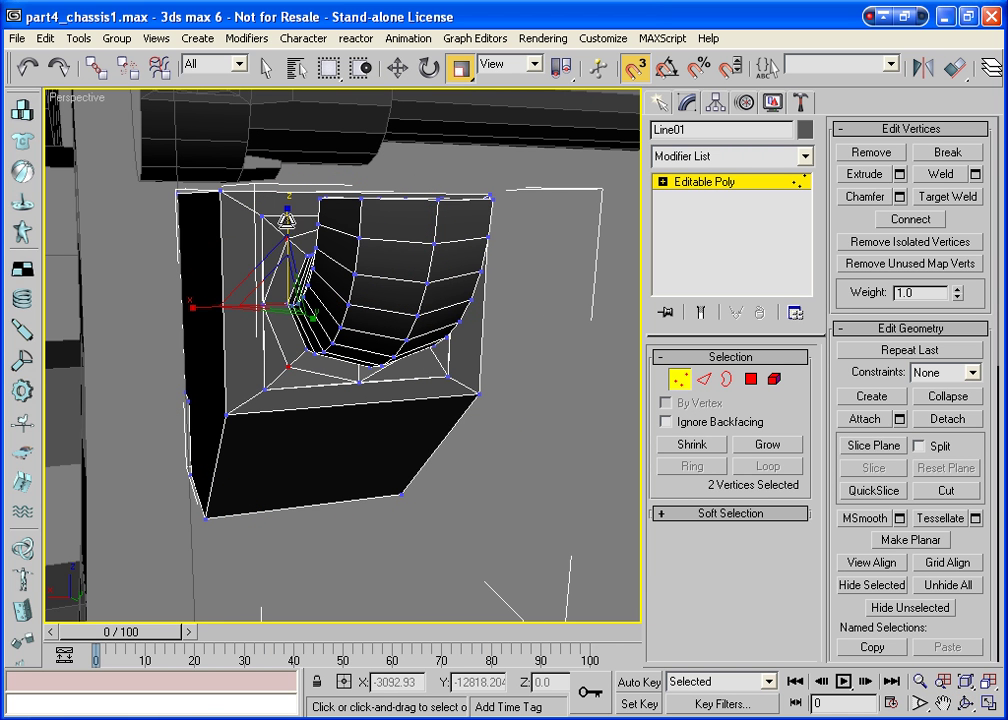
pyautogui.moveTo(284, 243); pyautogui.dragTo(293, 247)
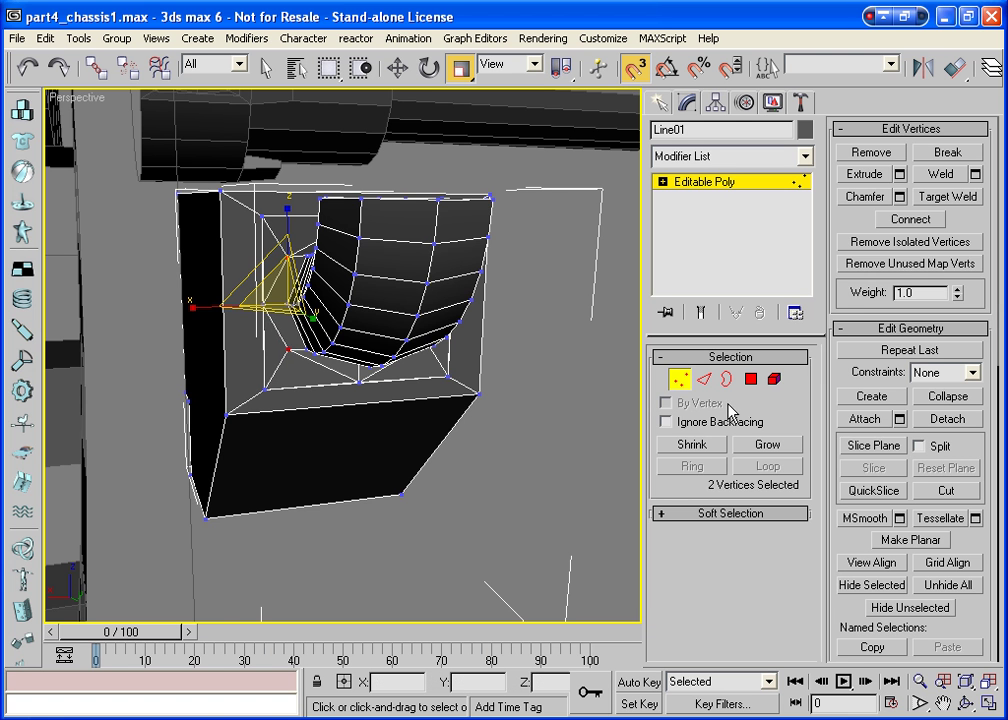
pyautogui.keyDown('ctrl'); pyautogui.click(750, 379); pyautogui.keyUp('ctrl')
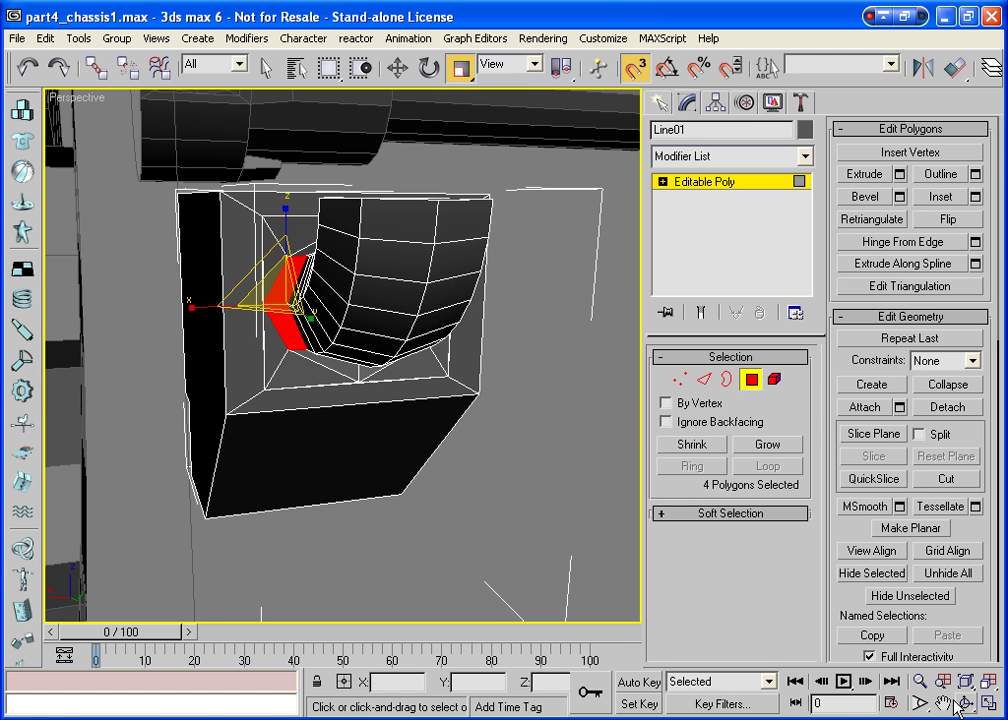
# Inset the four red vent-ring polygons as a group with Inset Amount 0.22
pyautogui.hotkey('ctrl', 'r')
pyautogui.moveTo(497, 447)
pyautogui.mouseDown()
pyautogui.moveTo(448, 333)
pyautogui.moveTo(360, 355)
pyautogui.mouseUp()
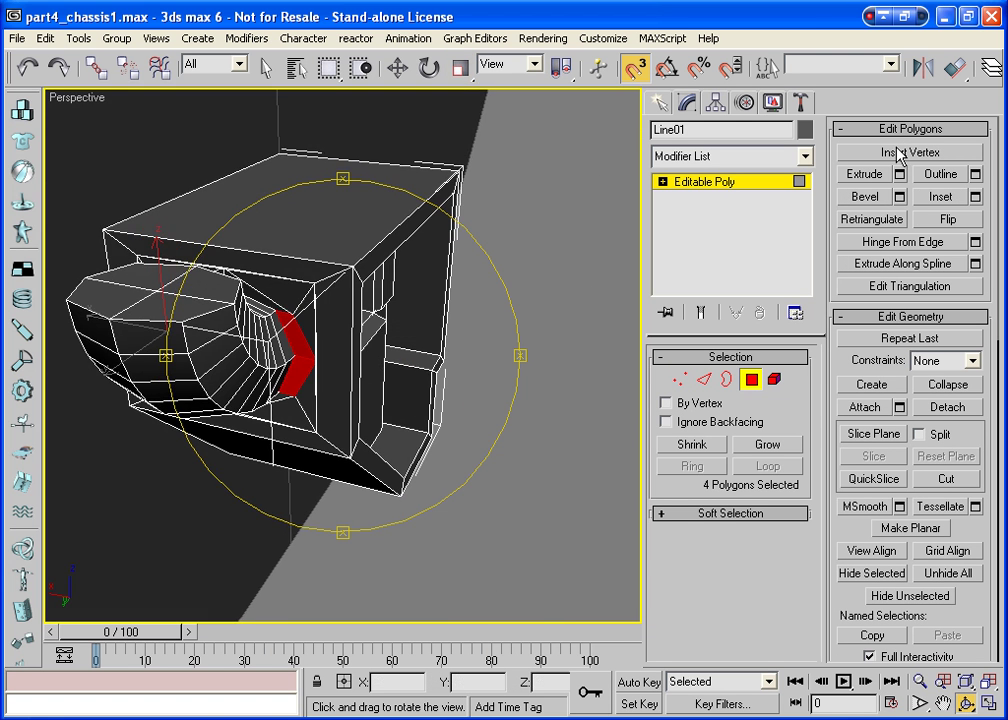
pyautogui.click(940, 197)
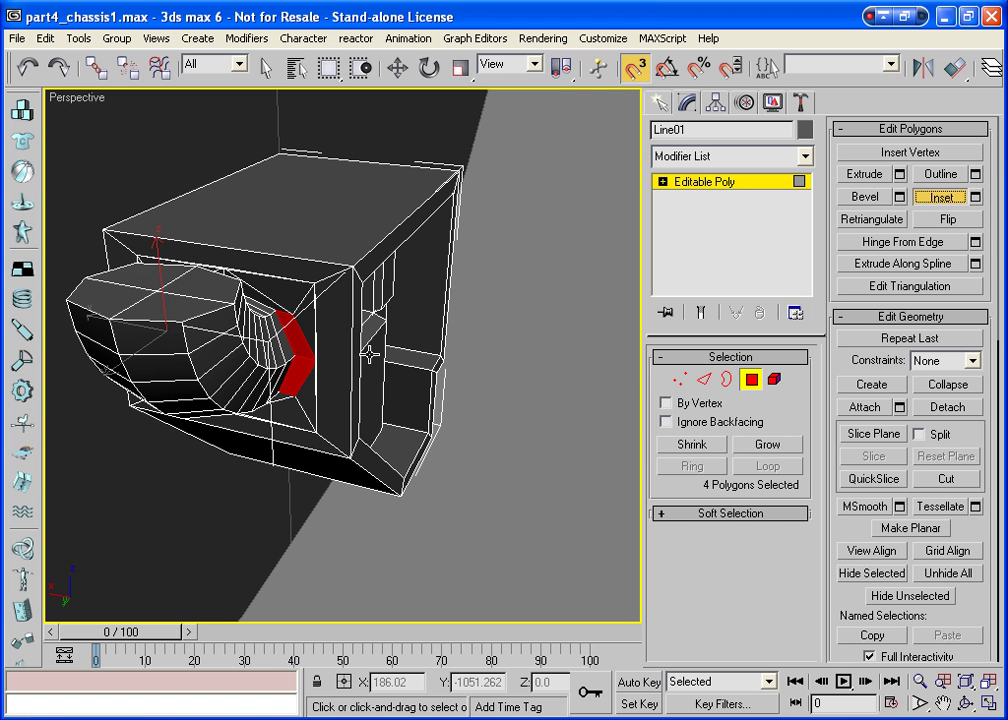
pyautogui.moveTo(299, 331); pyautogui.dragTo(299, 342)
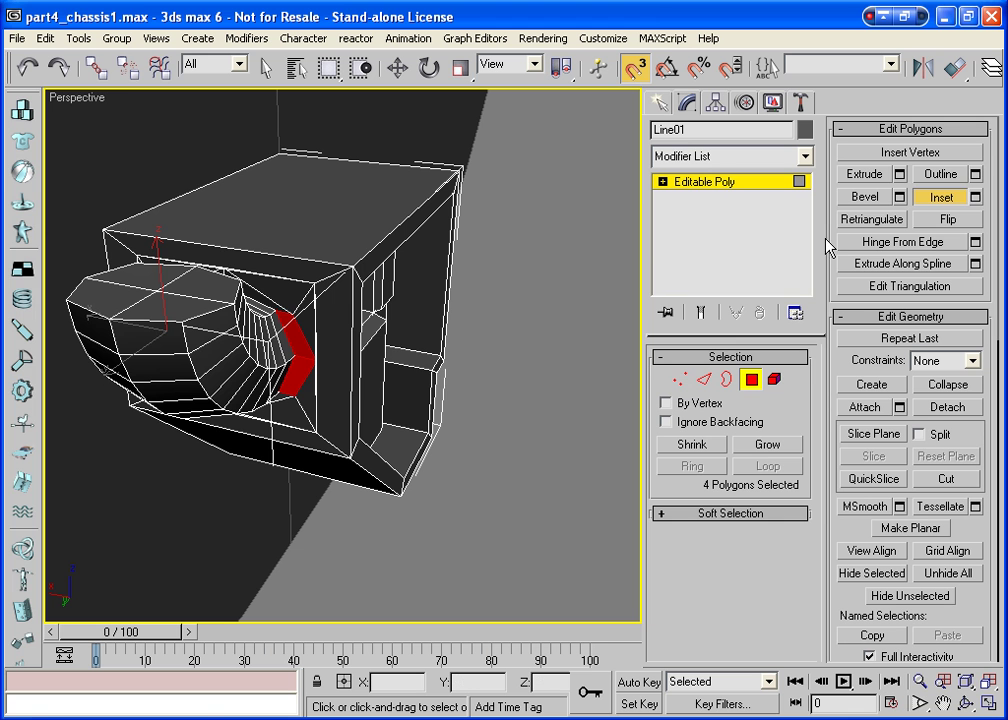
pyautogui.click(975, 197)
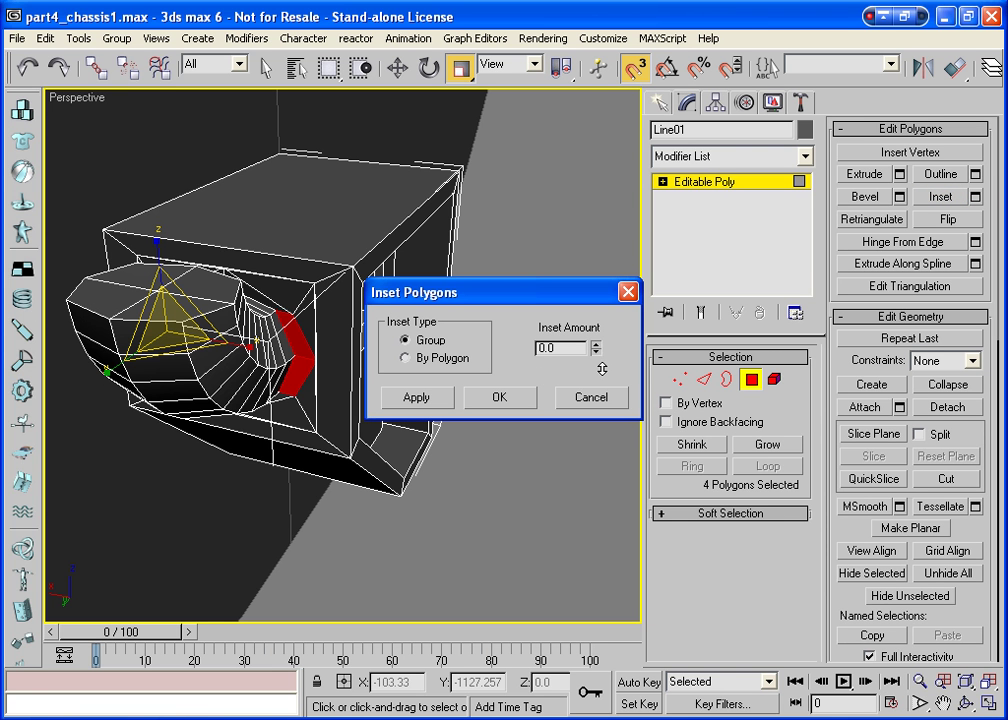
pyautogui.click(597, 347)
pyautogui.moveTo(597, 349); pyautogui.dragTo(593, 323)
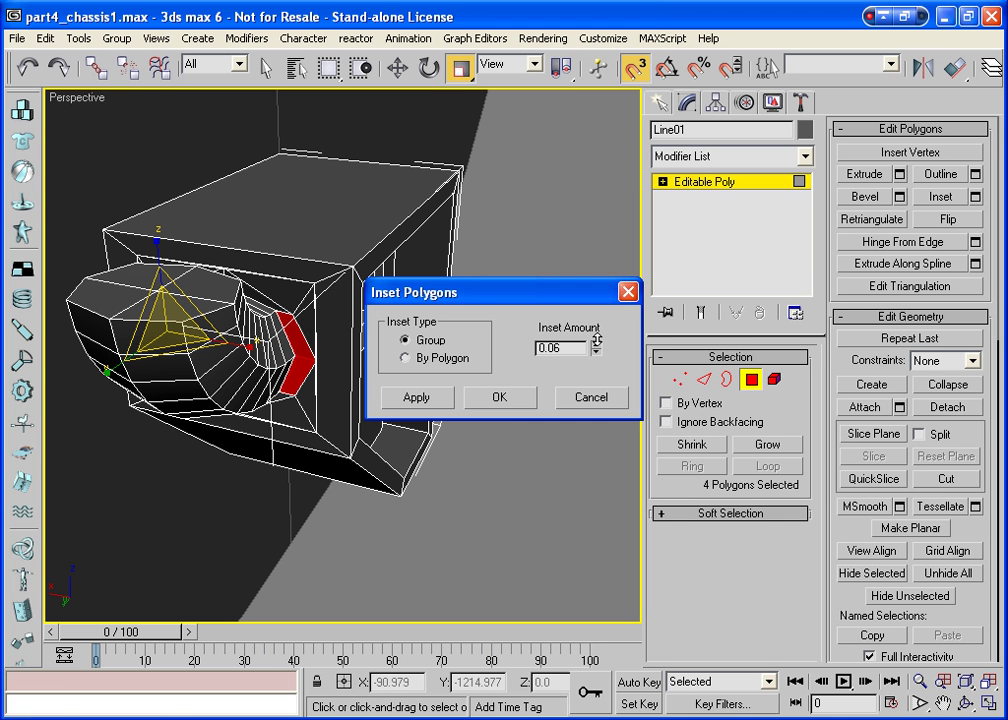
pyautogui.click(515, 399)
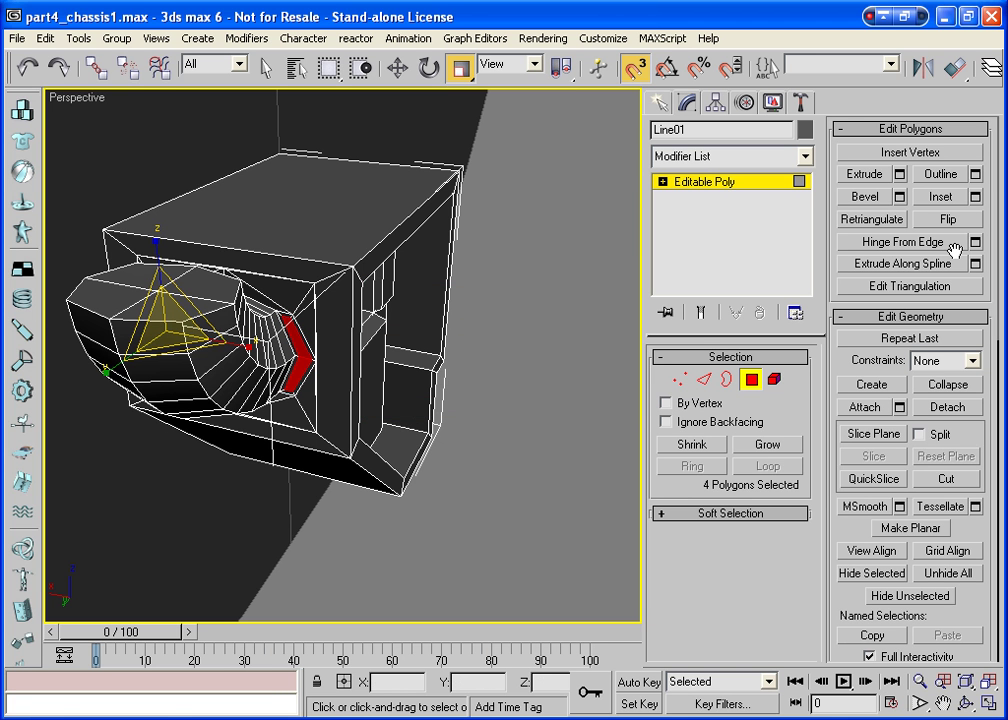
pyautogui.click(975, 241)
# Hinge the four inset polygons 90° in 8 segments around a picked edge, viewed from above
pyautogui.click(516, 415)
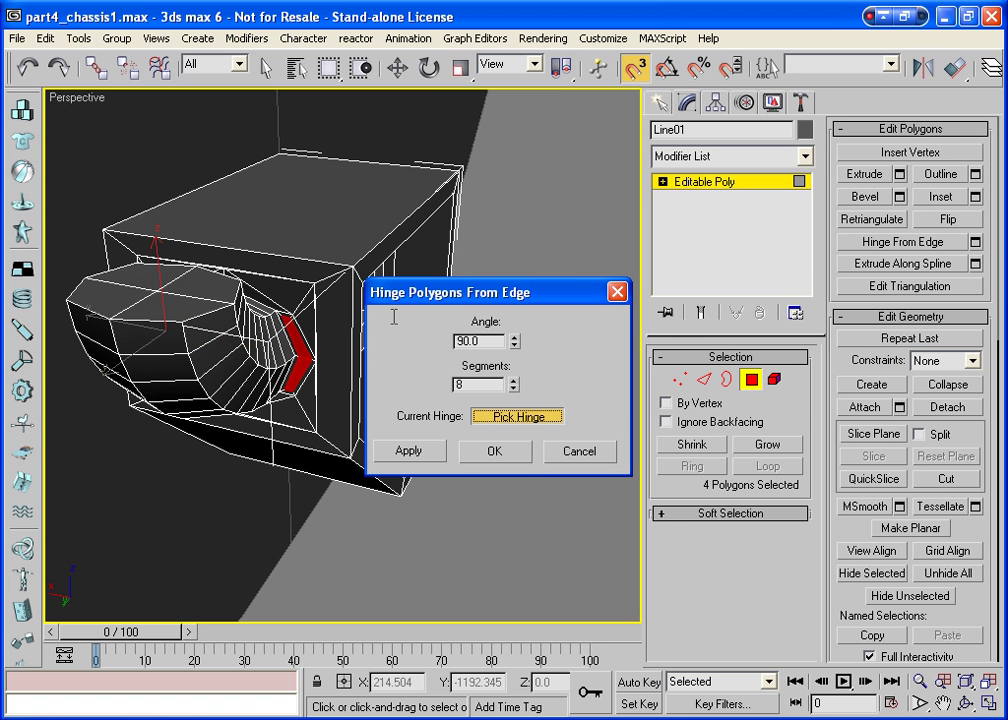
pyautogui.click(279, 251)
pyautogui.click(507, 457)
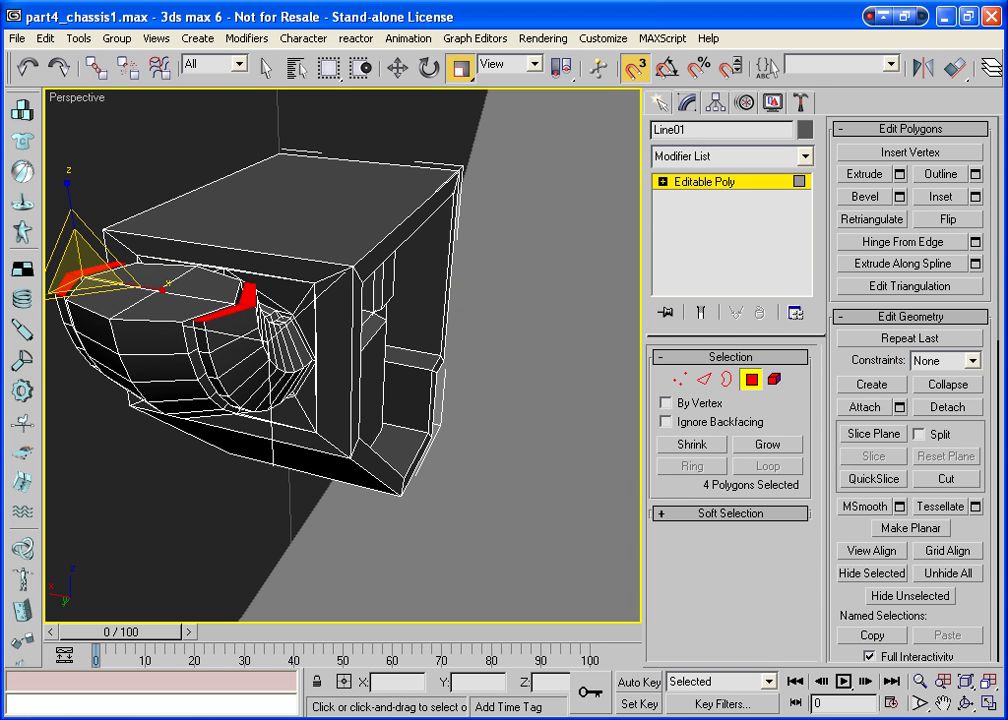
pyautogui.click(965, 704)
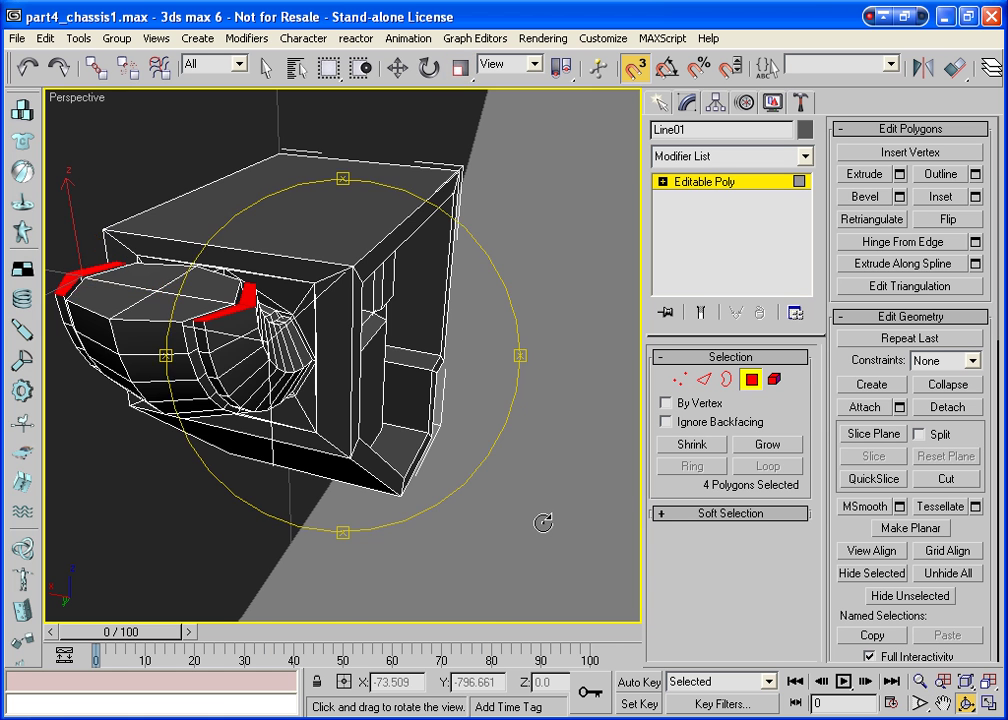
pyautogui.moveTo(543, 523); pyautogui.dragTo(477, 417)
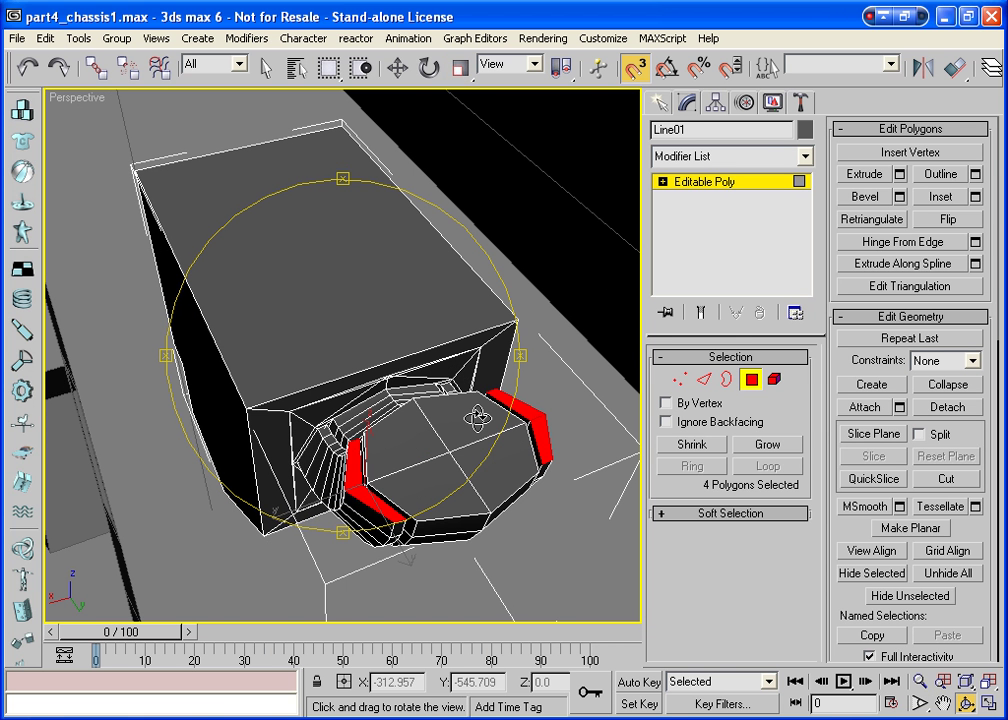
# Grow the selection to the whole octagonal cap and inset it, leaving a border band
pyautogui.rightClick(479, 418)
pyautogui.click(455, 415)
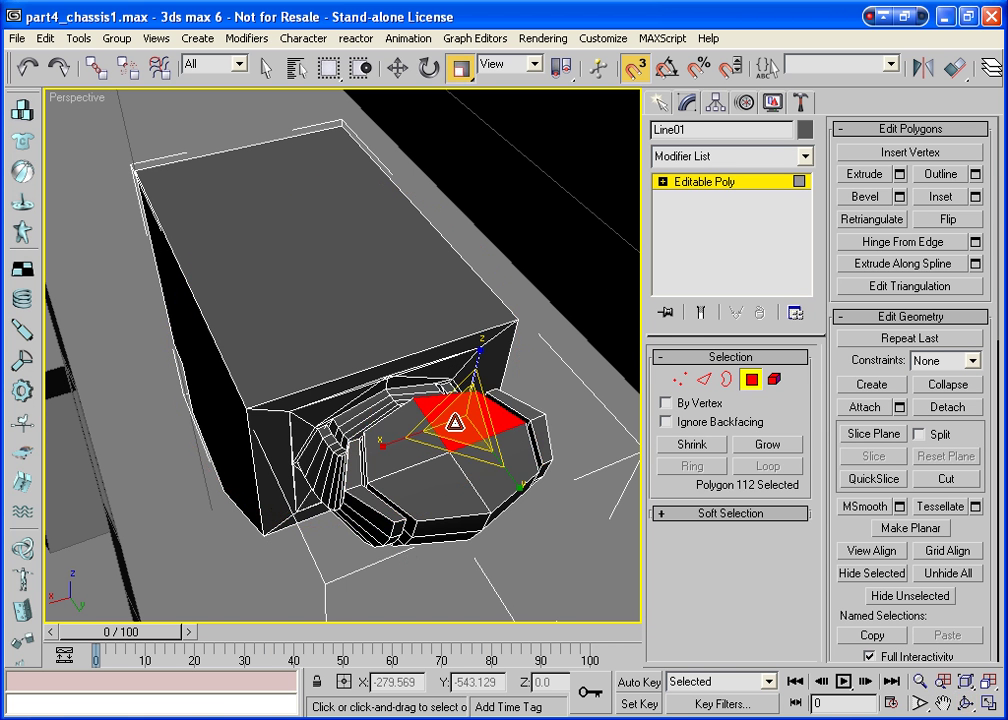
pyautogui.keyDown('ctrl'); pyautogui.click(400, 445); pyautogui.keyUp('ctrl')
pyautogui.keyDown('ctrl'); pyautogui.click(513, 457); pyautogui.keyUp('ctrl')
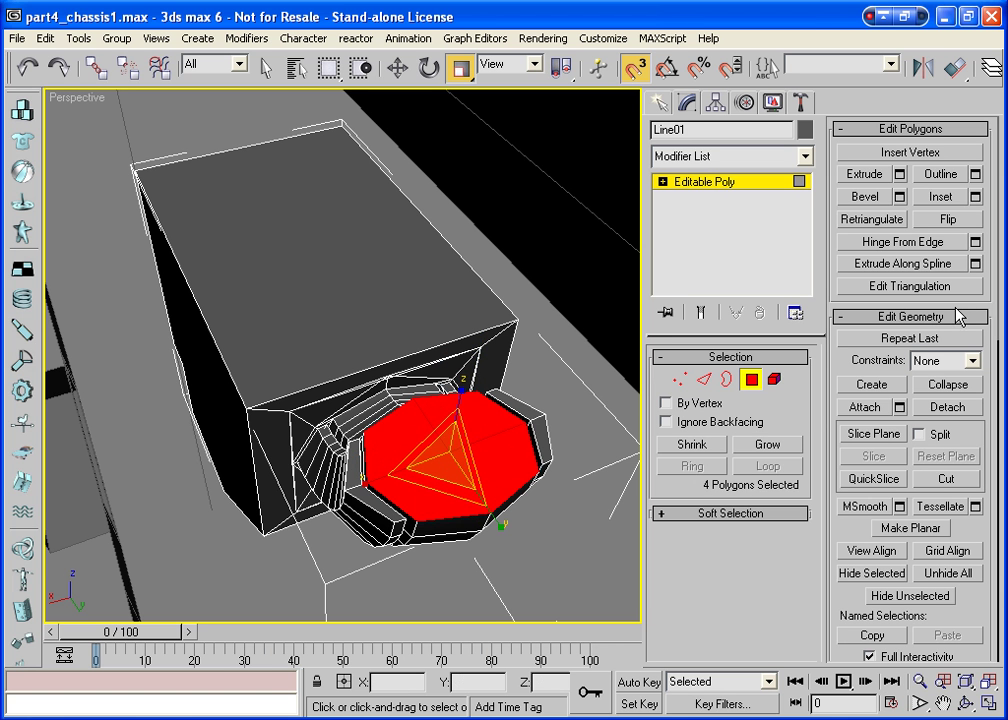
pyautogui.click(930, 197)
pyautogui.moveTo(486, 436); pyautogui.dragTo(487, 439)
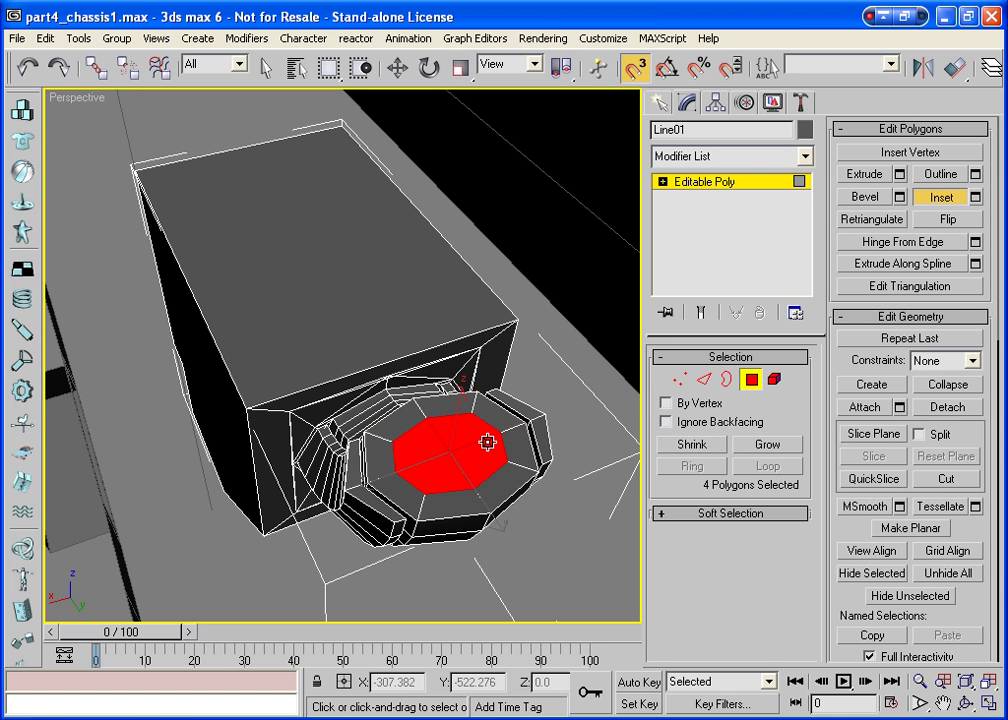
# Bevel the inset centre of the cap to form a rim around it
pyautogui.click(865, 174)
pyautogui.click(866, 197)
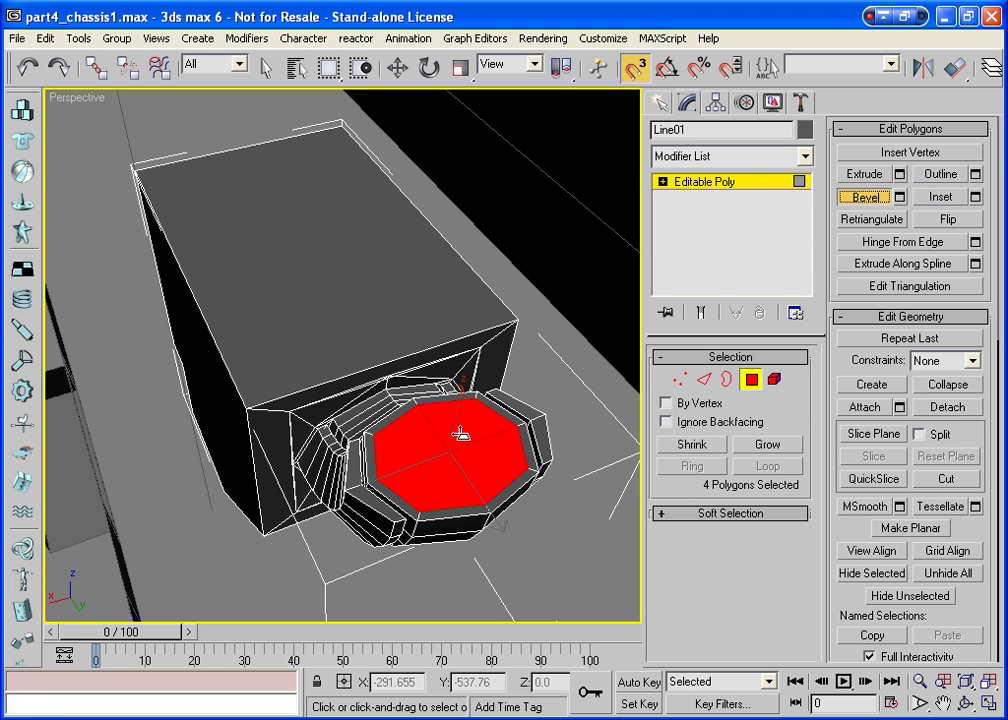
pyautogui.moveTo(460, 437); pyautogui.dragTo(463, 435)
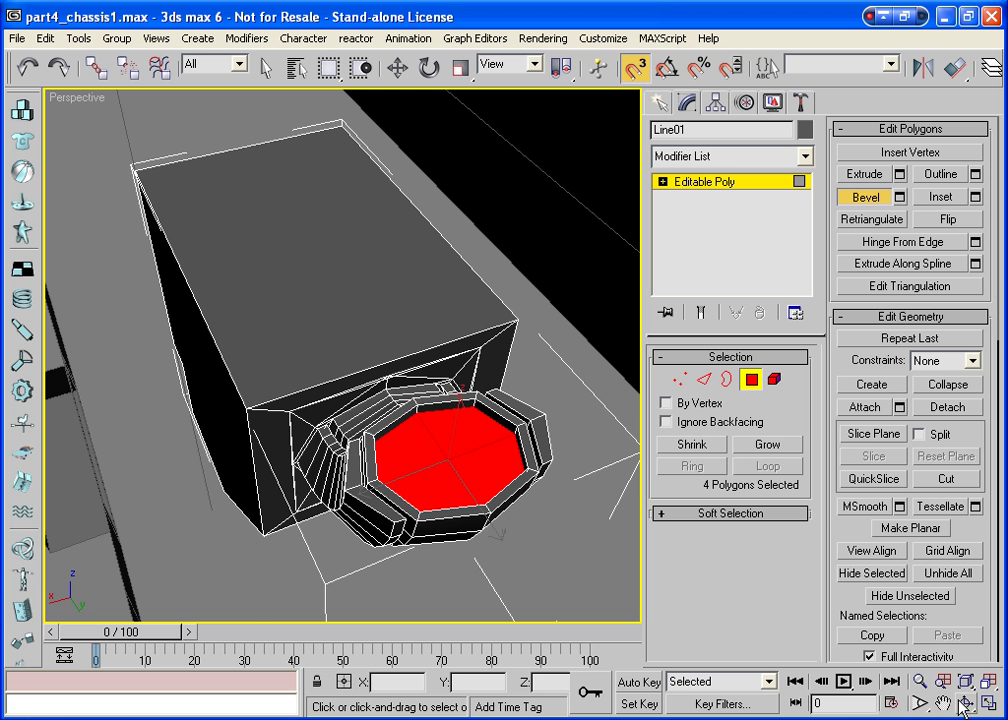
pyautogui.hotkey('ctrl', 'r')
pyautogui.moveTo(370, 536); pyautogui.dragTo(190, 393)
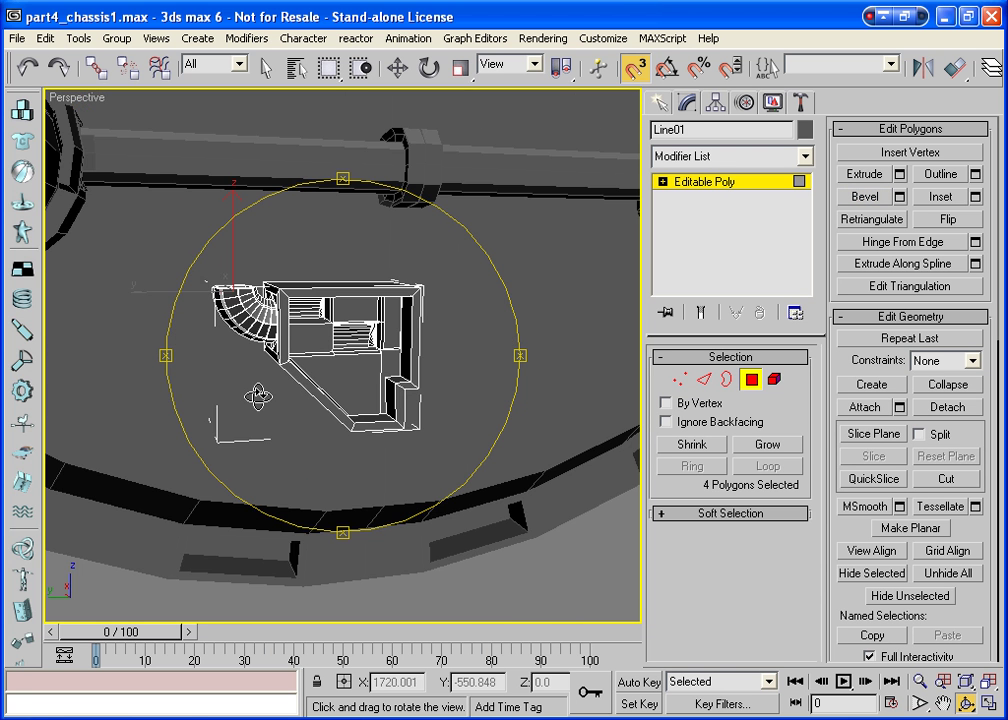
# From a near top-down view, extrude the pipe's end face upward into a long straight tube
pyautogui.moveTo(256, 398)
pyautogui.mouseDown()
pyautogui.moveTo(301, 368)
pyautogui.moveTo(191, 243)
pyautogui.mouseUp()
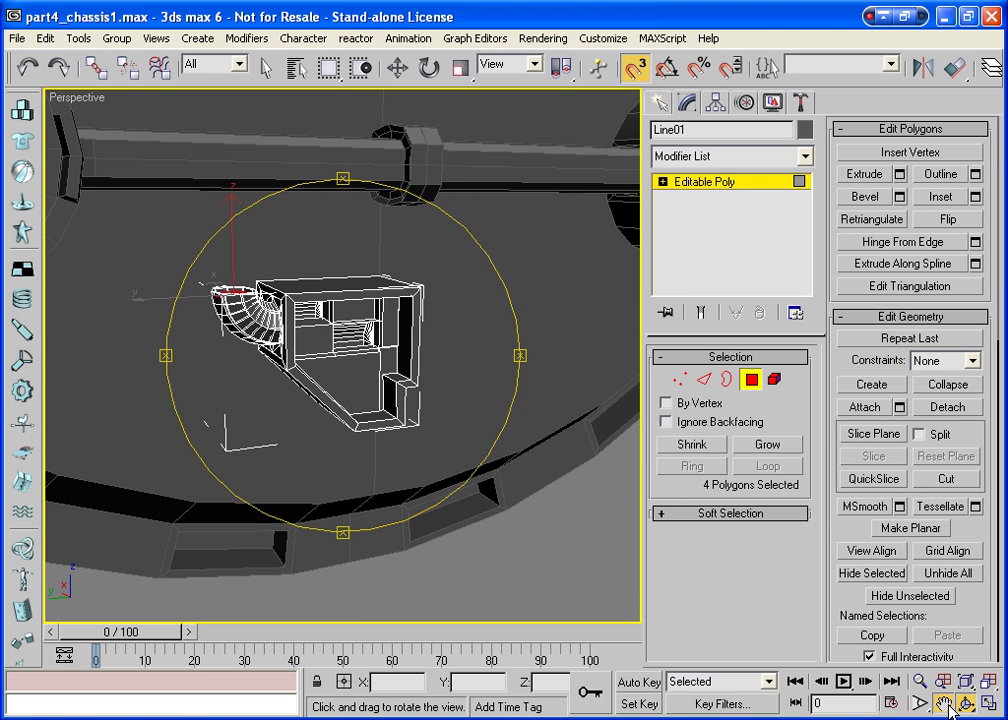
pyautogui.hotkey('ctrl', 'p')
pyautogui.scroll(2, 224, 282)
pyautogui.scroll(1, 224, 282)
pyautogui.scroll(2, 224, 282)
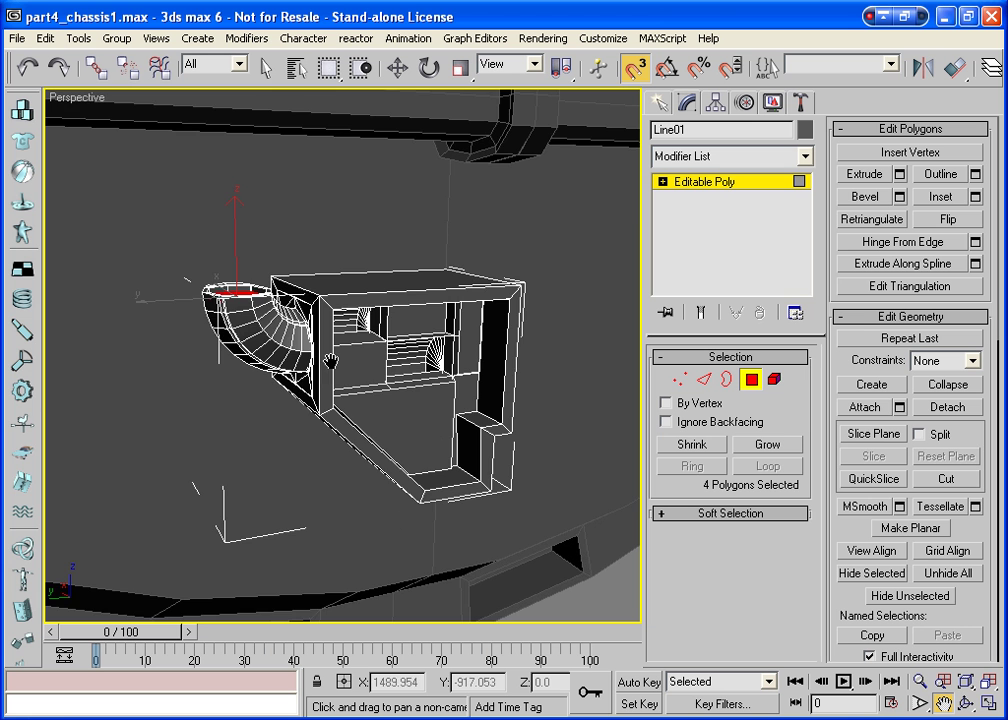
pyautogui.click(965, 703)
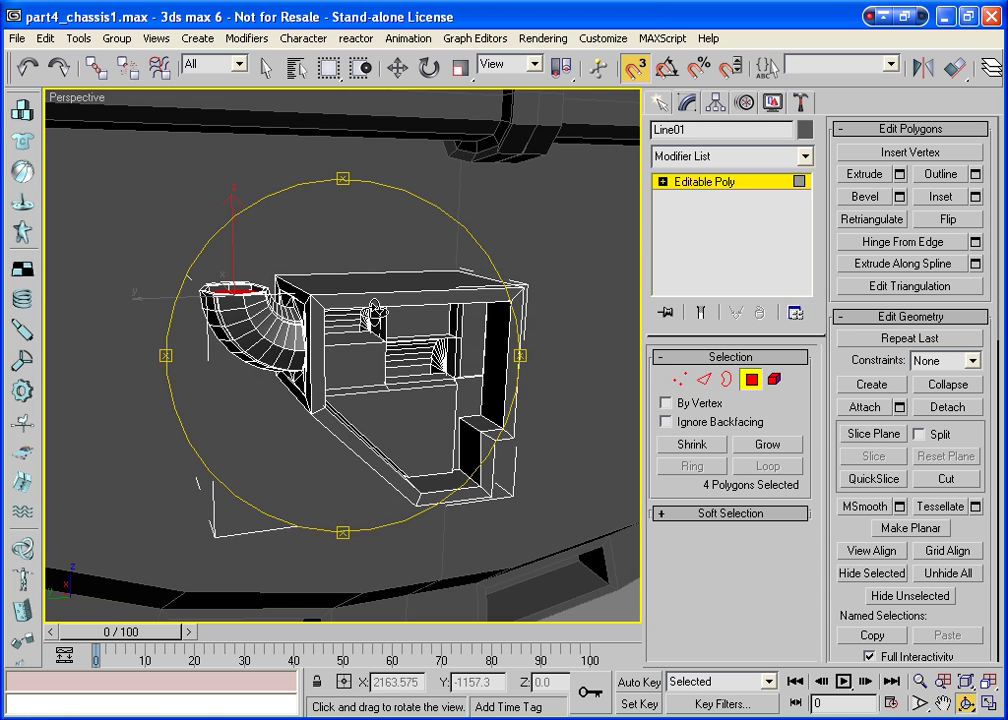
pyautogui.moveTo(320, 190)
pyautogui.mouseDown()
pyautogui.moveTo(315, 287)
pyautogui.moveTo(210, 323)
pyautogui.moveTo(198, 308)
pyautogui.moveTo(217, 320)
pyautogui.moveTo(312, 298)
pyautogui.mouseUp()
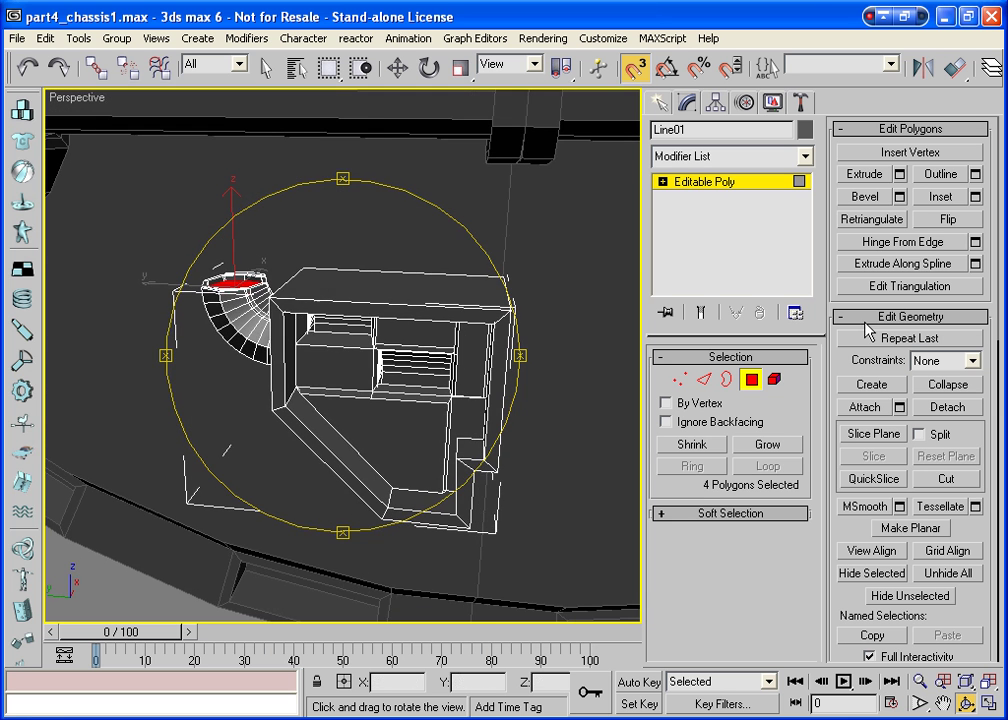
pyautogui.click(858, 175)
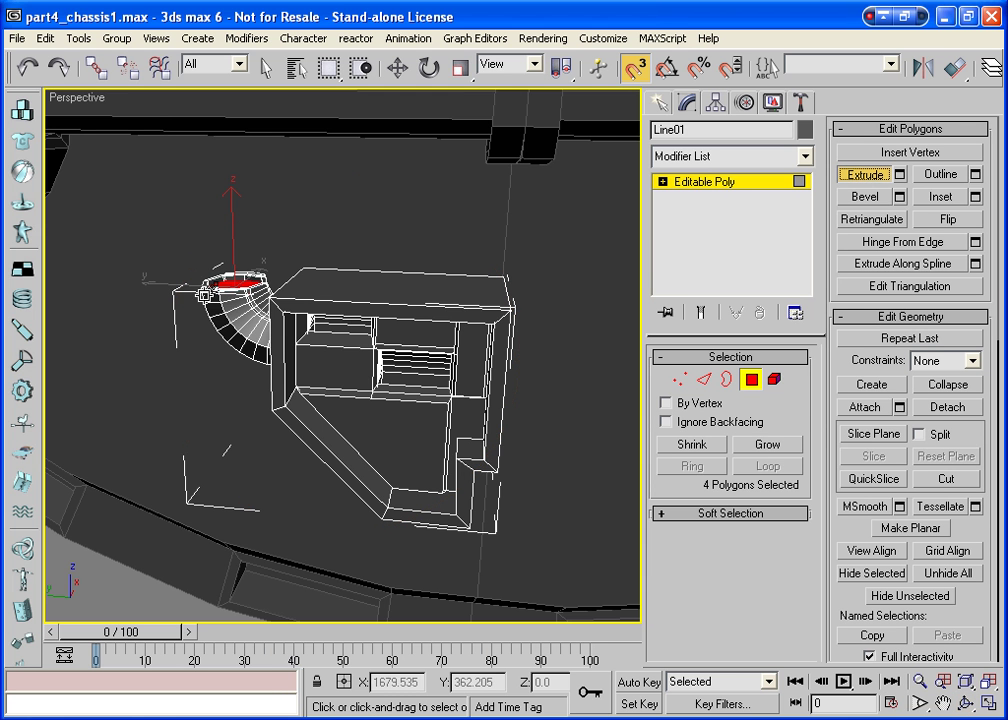
pyautogui.moveTo(228, 281)
pyautogui.mouseDown()
pyautogui.moveTo(225, 227)
pyautogui.moveTo(228, 238)
pyautogui.mouseUp()
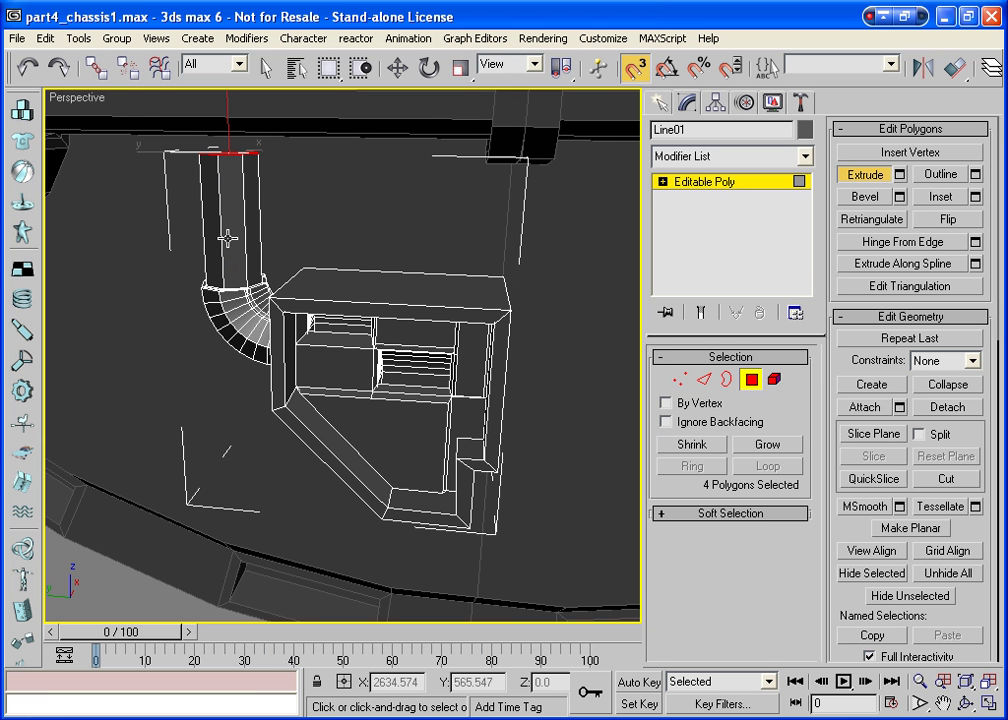
pyautogui.hotkey('ctrl', 'r')
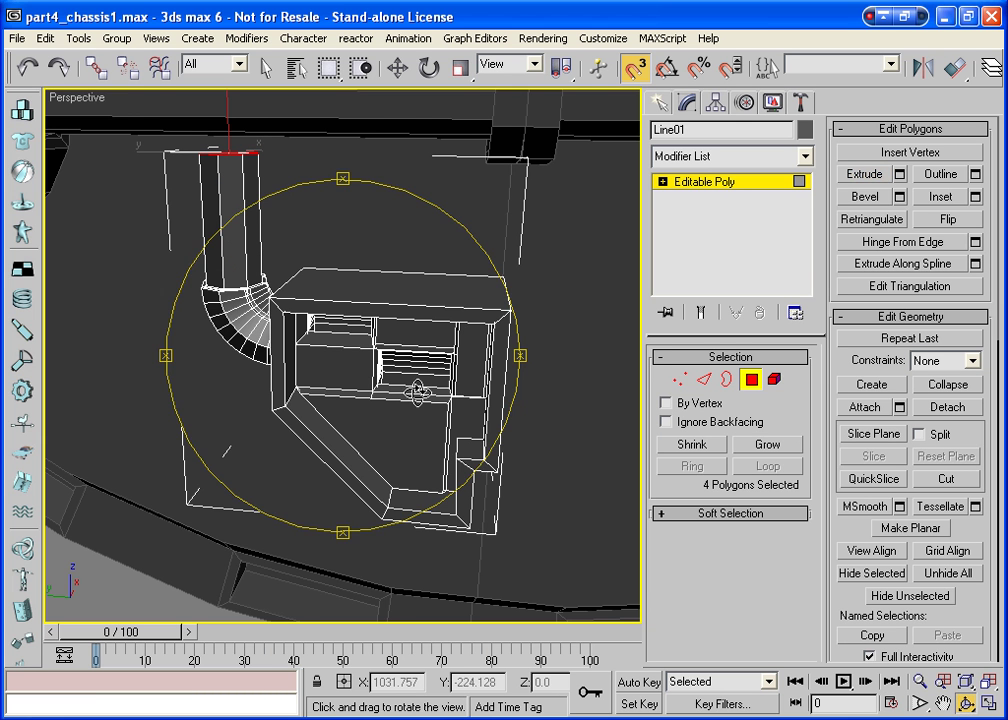
pyautogui.moveTo(417, 392)
pyautogui.mouseDown()
pyautogui.moveTo(355, 308)
pyautogui.moveTo(360, 333)
pyautogui.mouseUp()
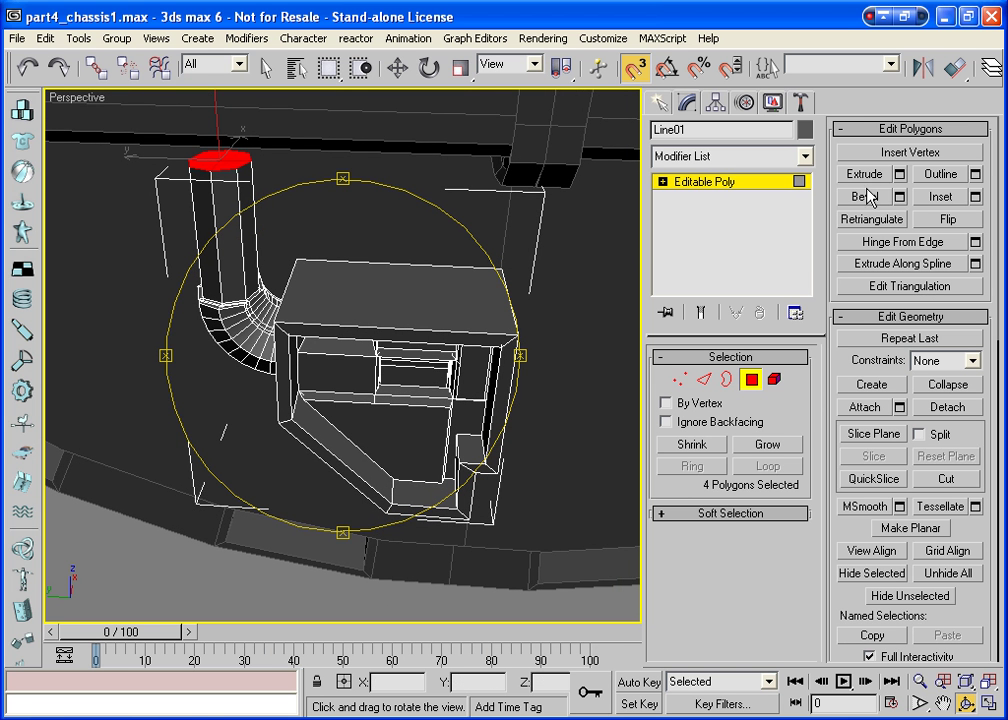
# Bevel the tube's end face outward to flare it, then extrude it a little further
pyautogui.click(865, 196)
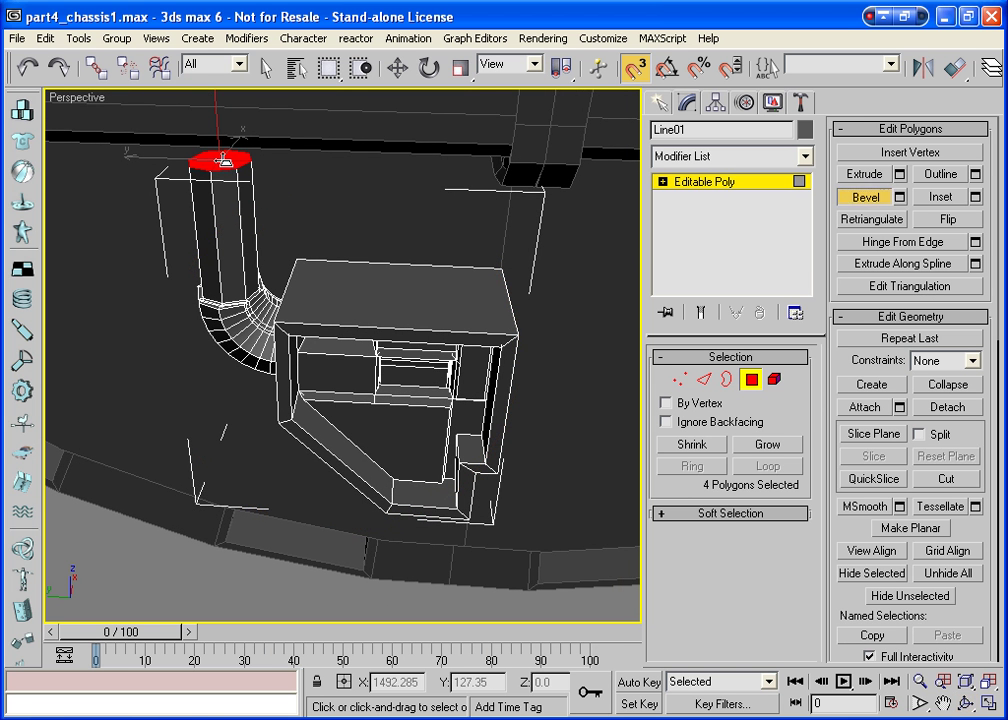
pyautogui.moveTo(225, 160); pyautogui.dragTo(225, 158)
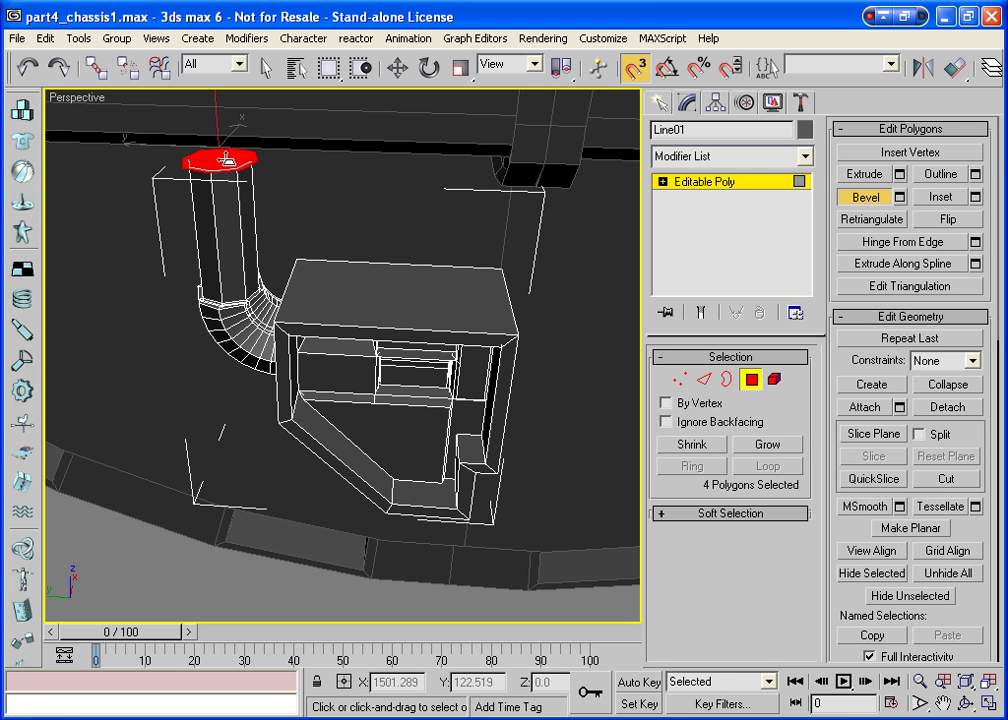
pyautogui.click(274, 164)
pyautogui.click(864, 174)
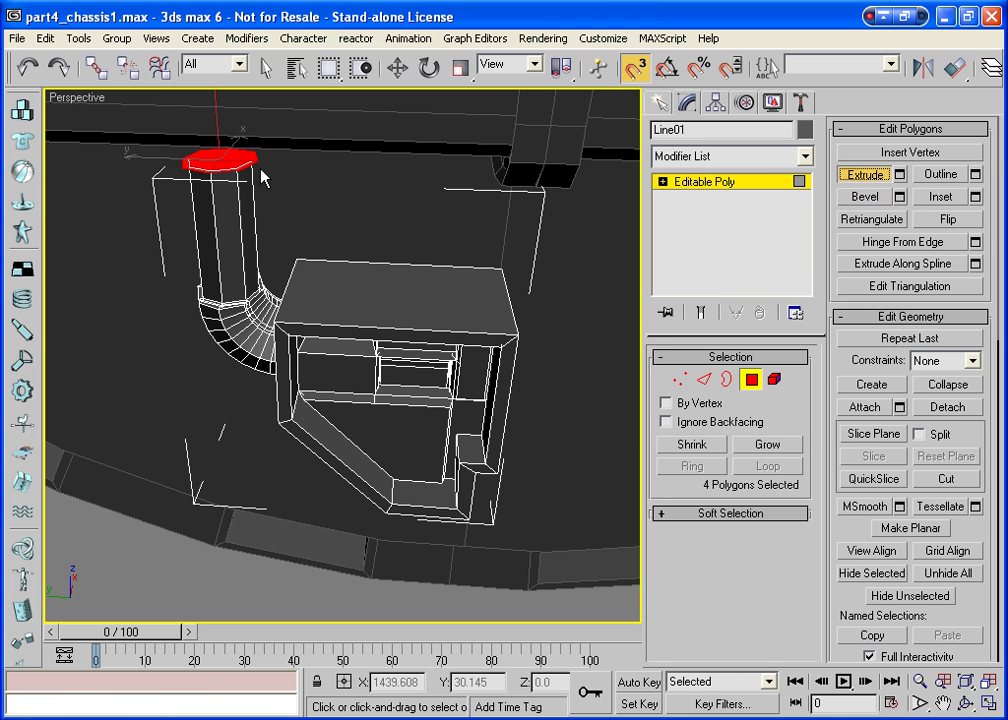
pyautogui.moveTo(218, 160); pyautogui.dragTo(219, 150)
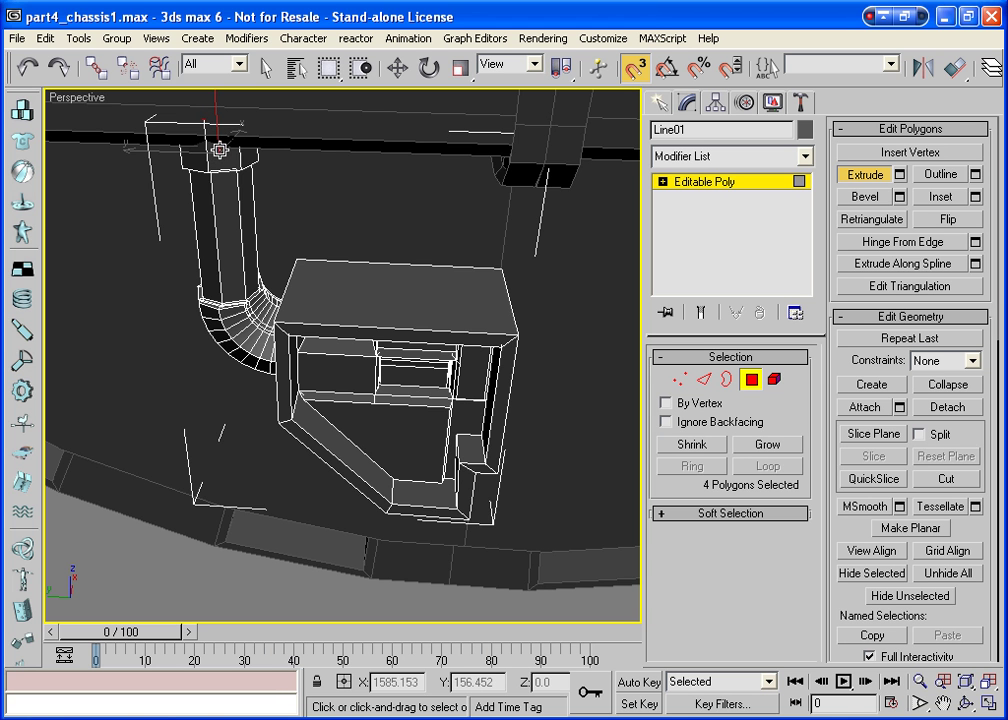
# Scale the tube's end to about 107% and delete the end face to open the tube
pyautogui.click(460, 67)
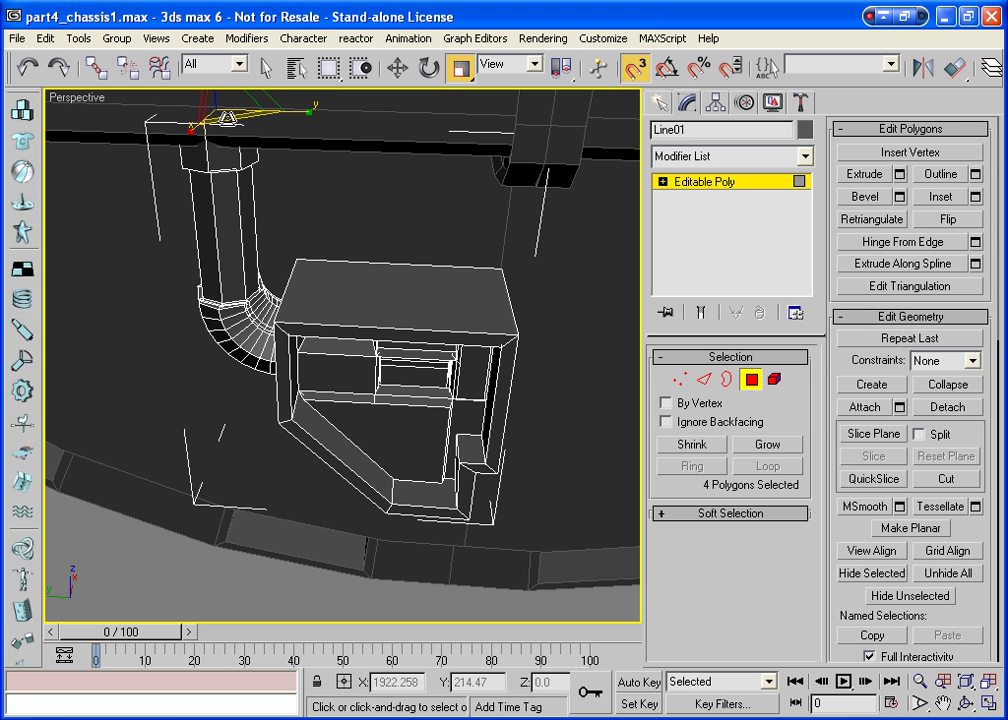
pyautogui.moveTo(228, 118); pyautogui.dragTo(230, 124)
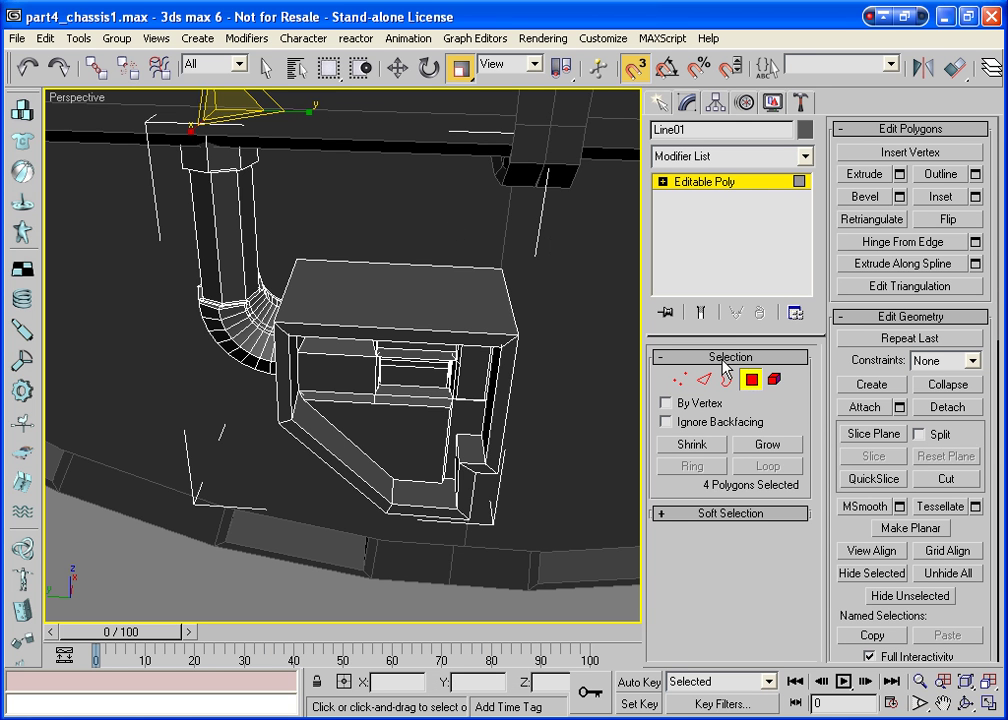
pyautogui.press('Delete')
pyautogui.press('Return')
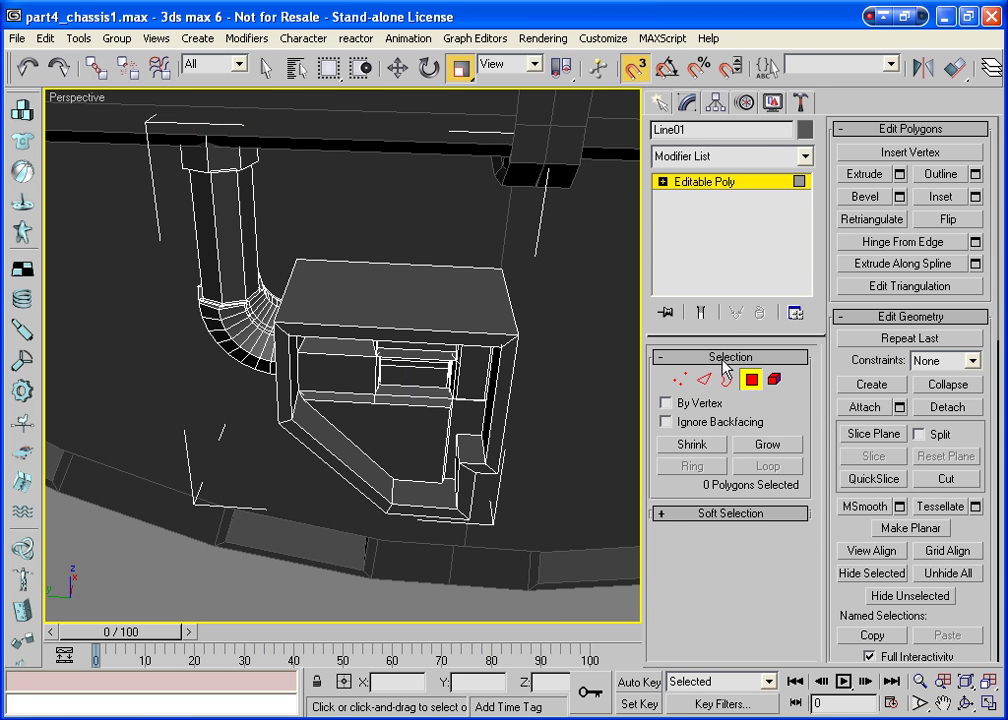
# Shift the Line01 pipe and box about 5.6 units along Y, then select Chassis_part_01
pyautogui.click(751, 379)
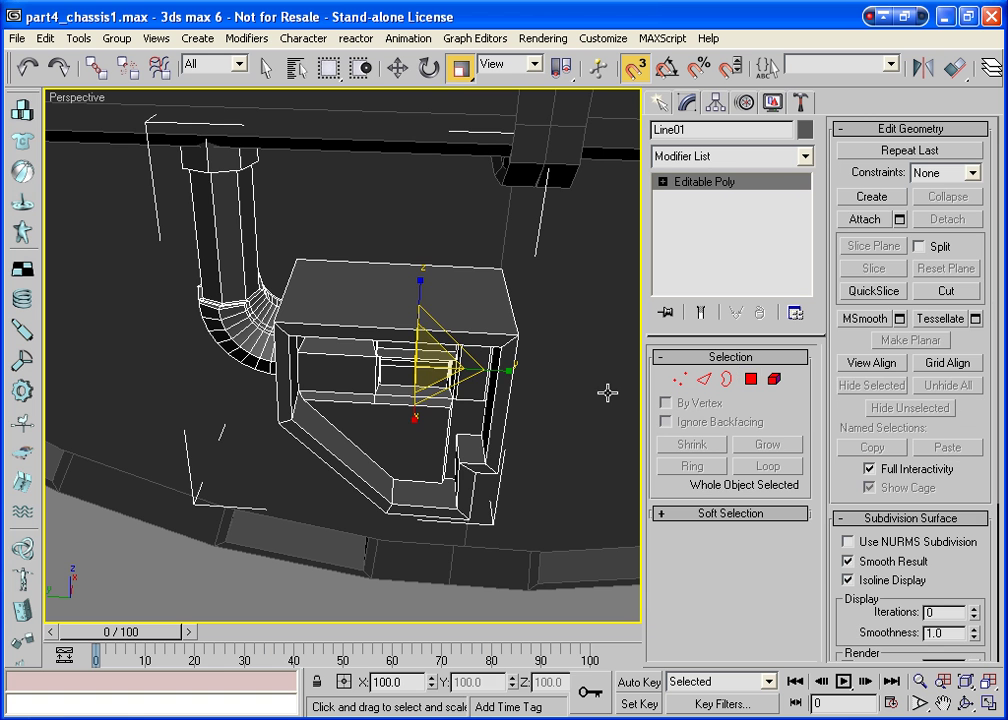
pyautogui.click(397, 67)
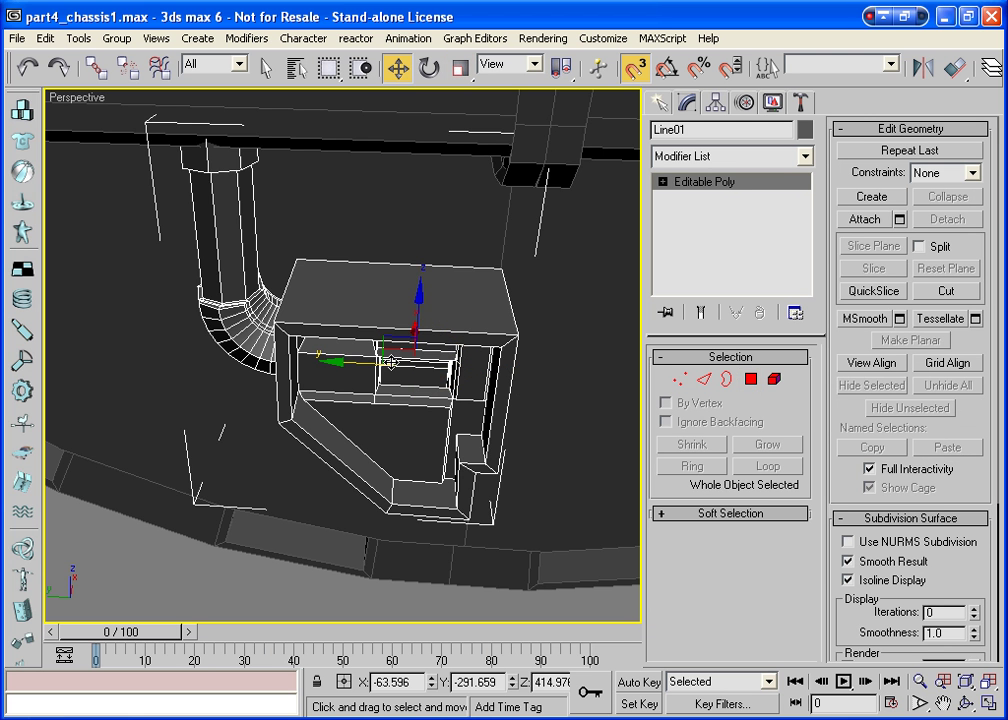
pyautogui.moveTo(390, 362); pyautogui.dragTo(296, 357)
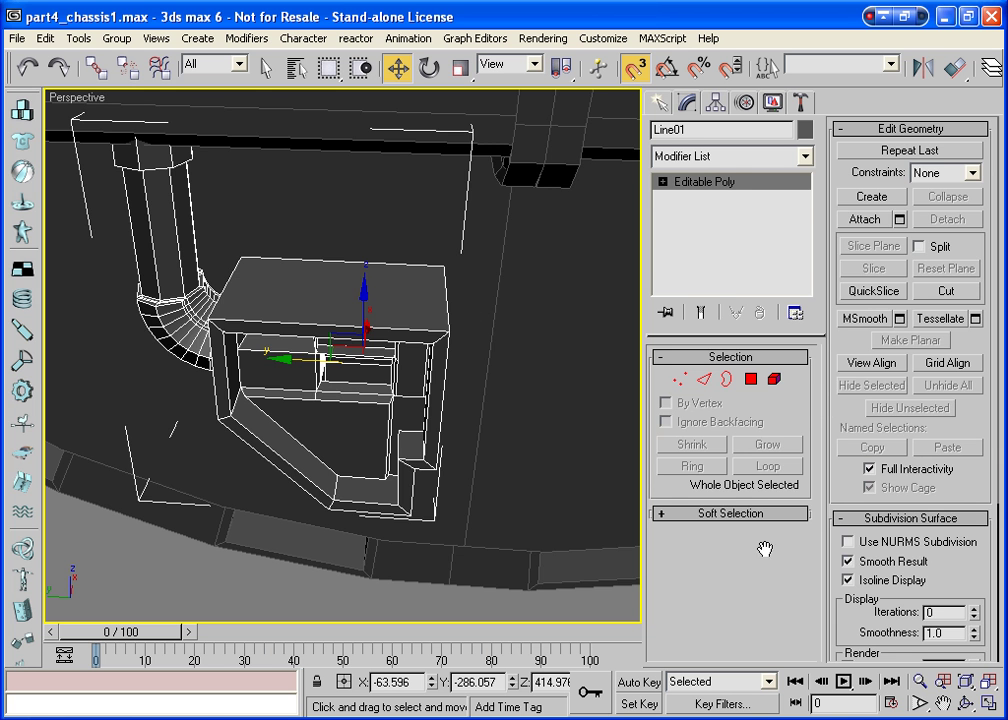
pyautogui.click(584, 263)
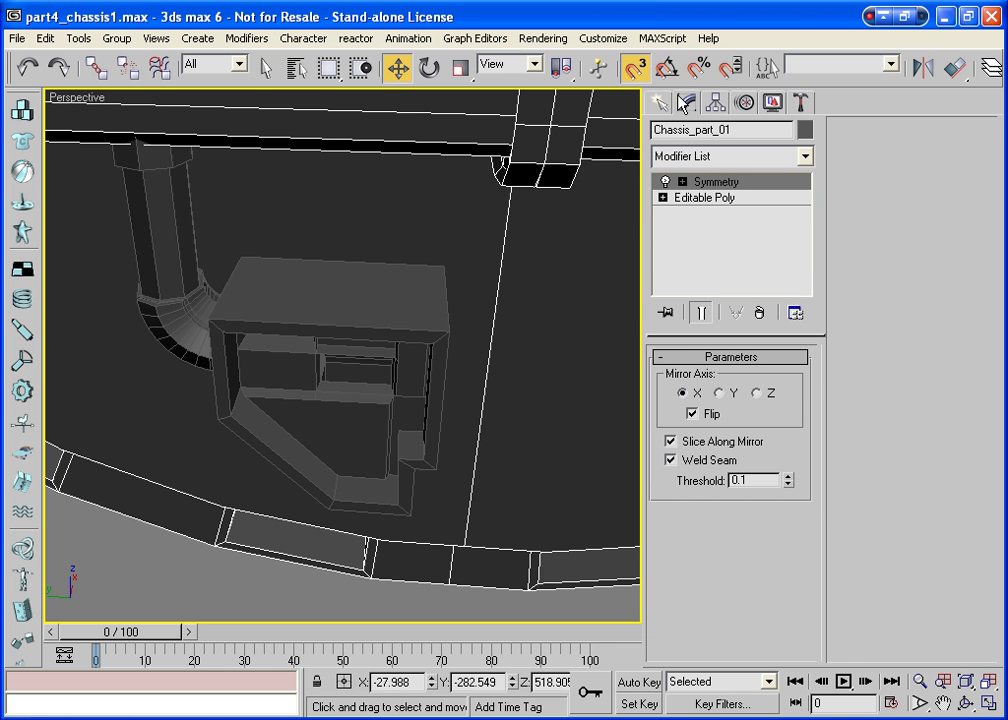
# In the base Editable Poly's Polygon mode, select the vent box's right side face
pyautogui.click(686, 199)
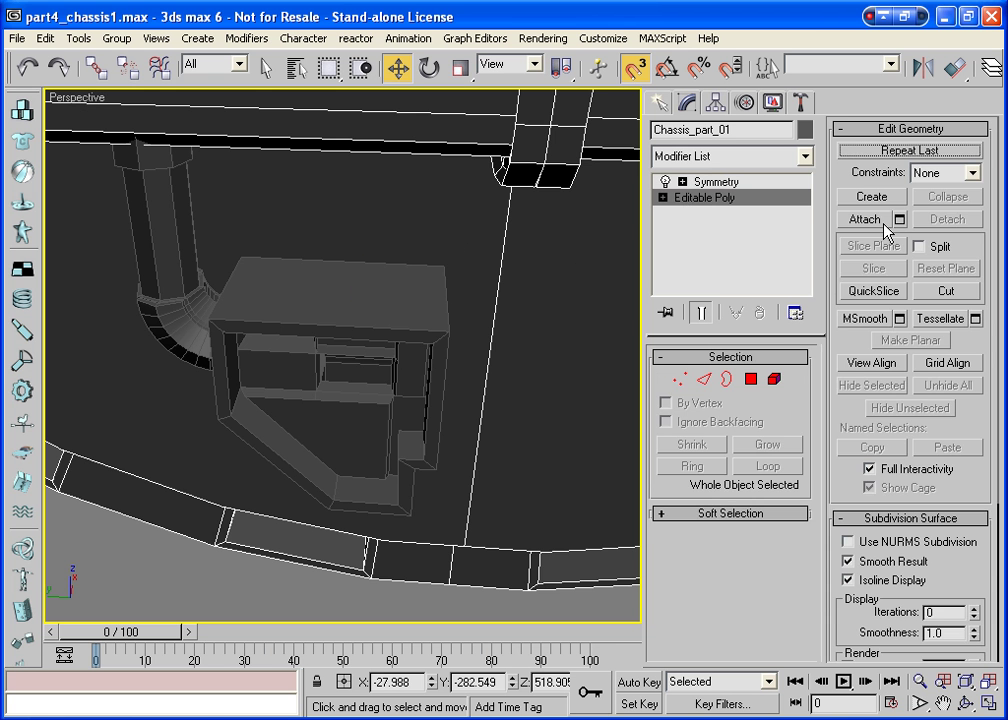
pyautogui.click(885, 223)
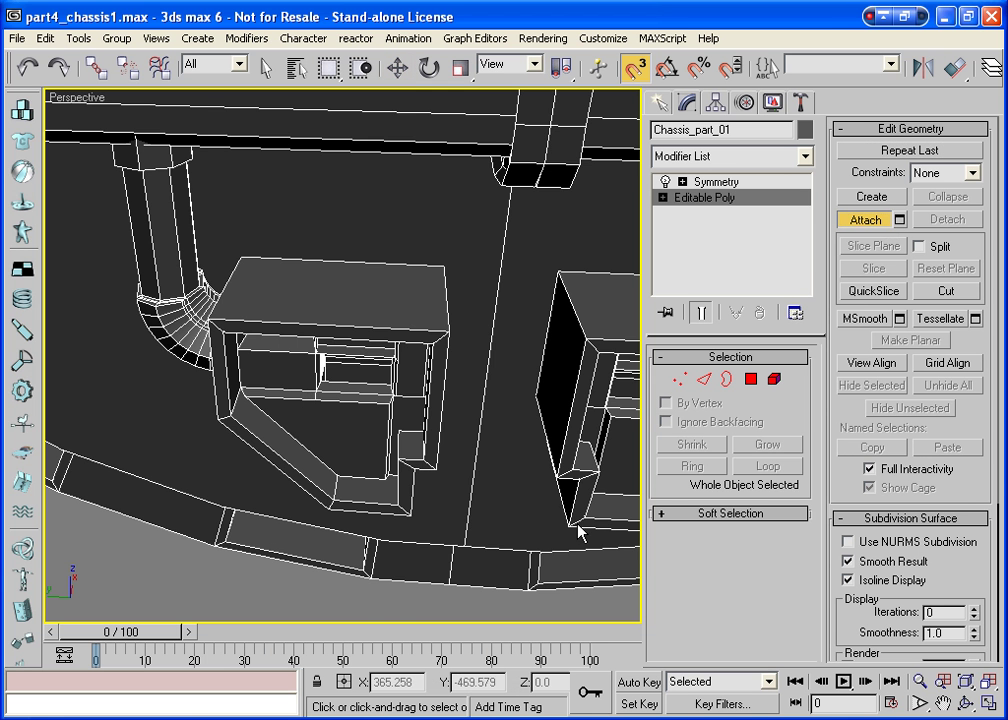
pyautogui.click(965, 703)
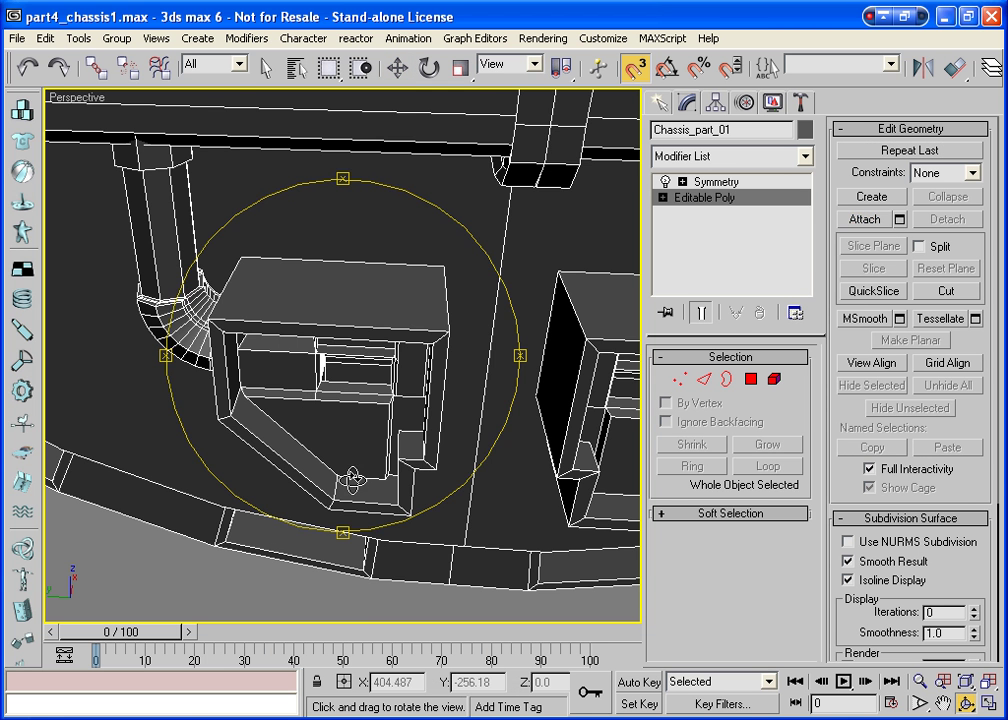
pyautogui.moveTo(278, 378); pyautogui.dragTo(277, 461)
pyautogui.press('4')
pyautogui.press('w')
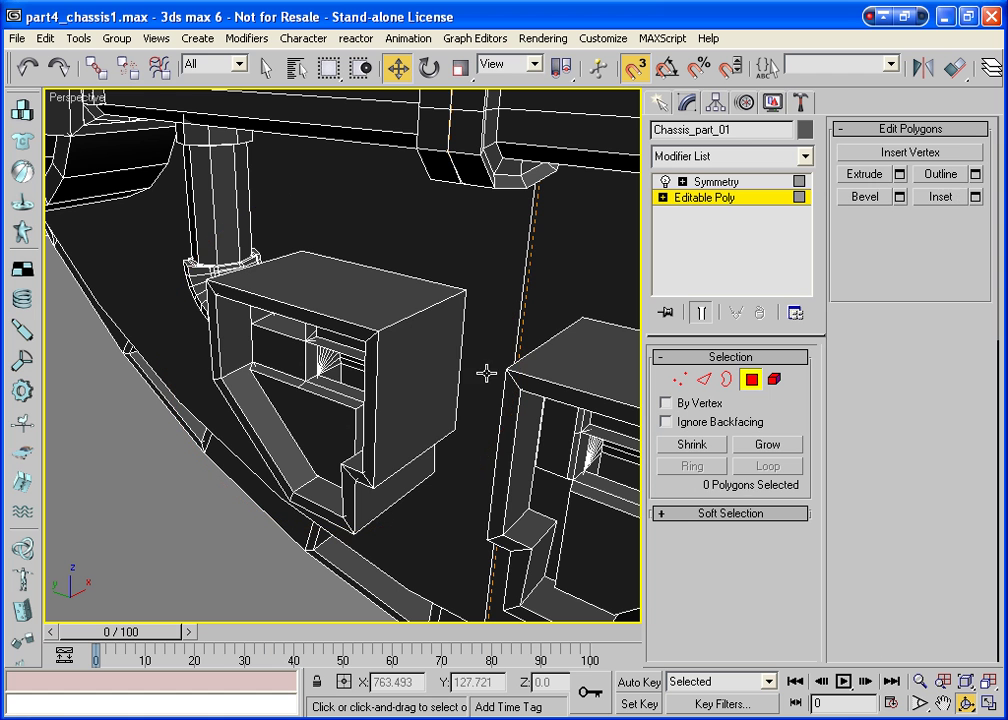
pyautogui.click(441, 376)
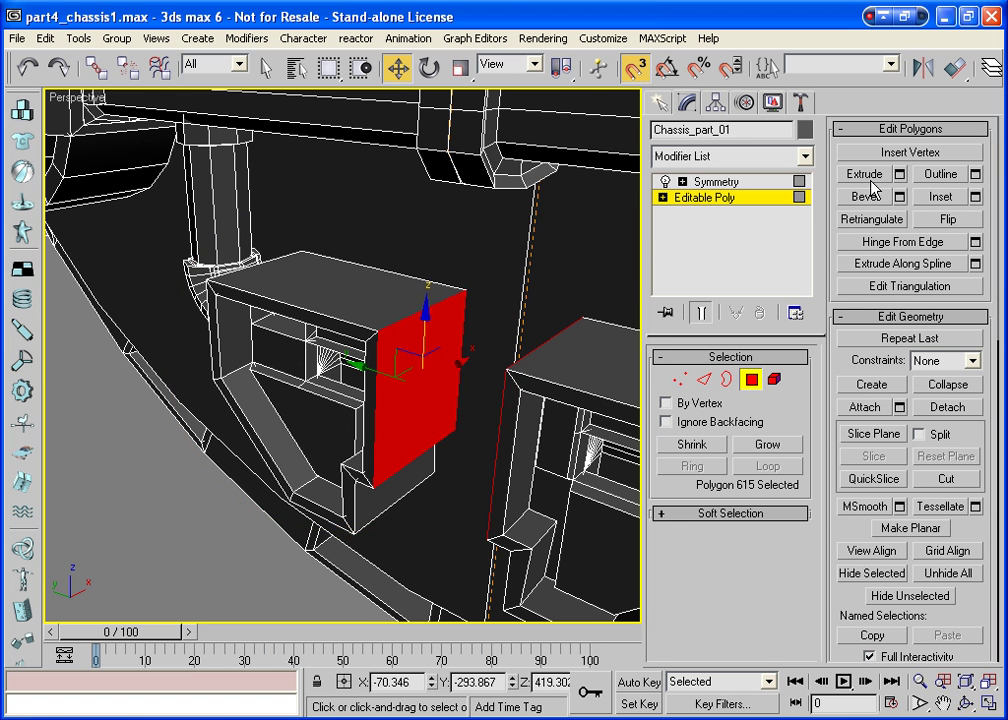
# Inset the side face into a smaller panel and squash it vertically to 52%
pyautogui.click(938, 197)
pyautogui.moveTo(421, 360)
pyautogui.mouseDown()
pyautogui.moveTo(423, 376)
pyautogui.moveTo(421, 350)
pyautogui.mouseUp()
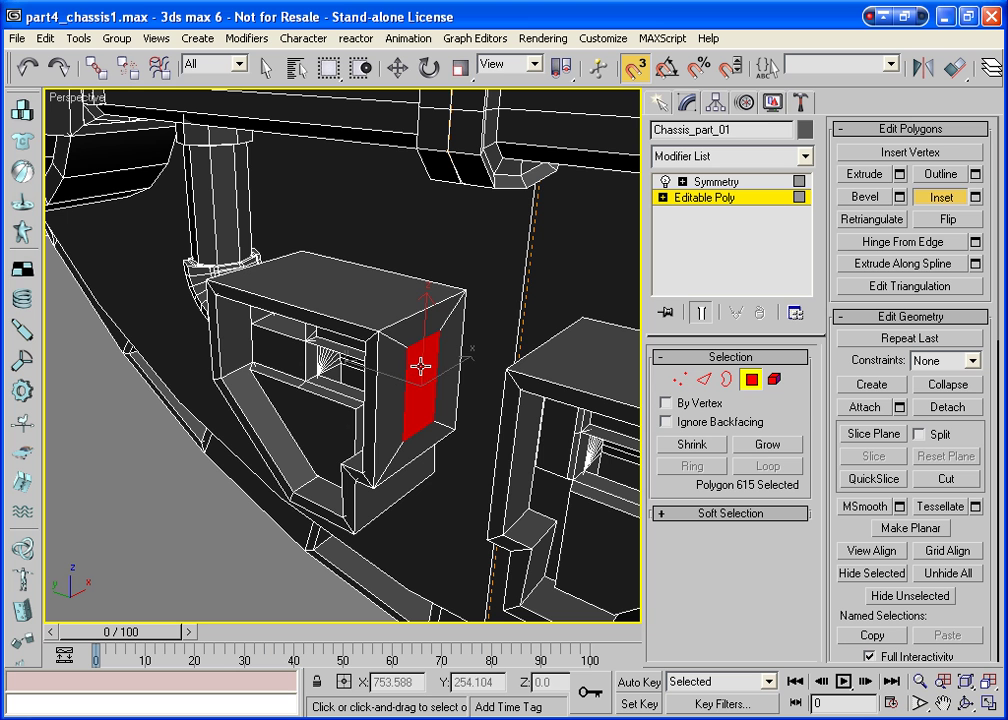
pyautogui.click(460, 67)
pyautogui.moveTo(427, 300); pyautogui.dragTo(431, 367)
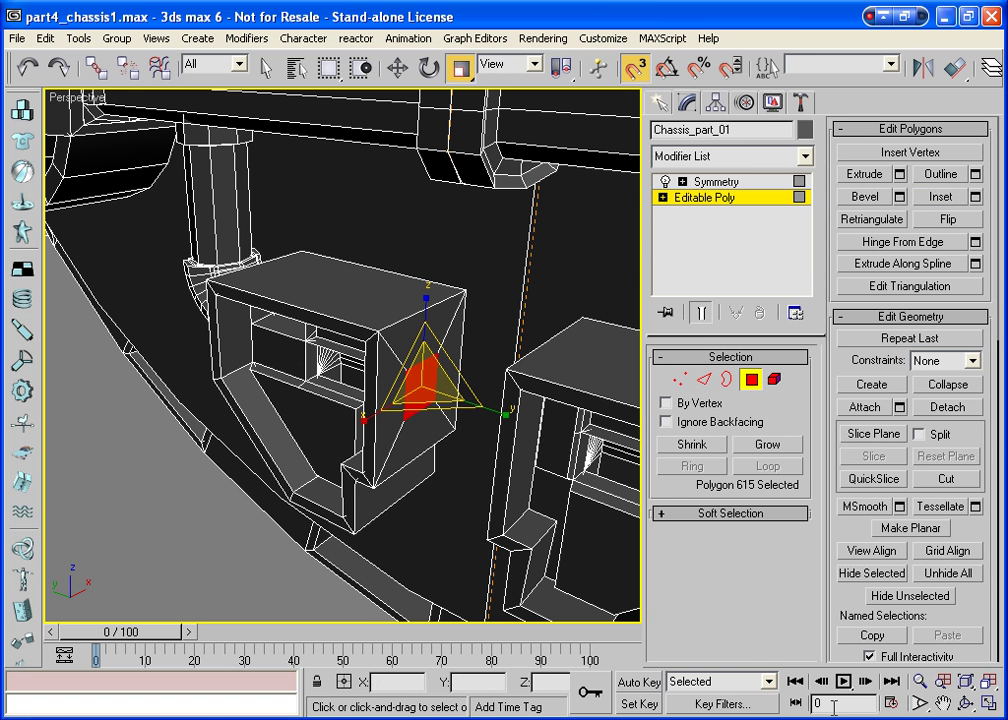
# MSmooth and grow the panel, extrude it into a tube toward the neighbouring housing, and delete its end faces
pyautogui.click(965, 703)
pyautogui.moveTo(420, 430); pyautogui.dragTo(457, 457)
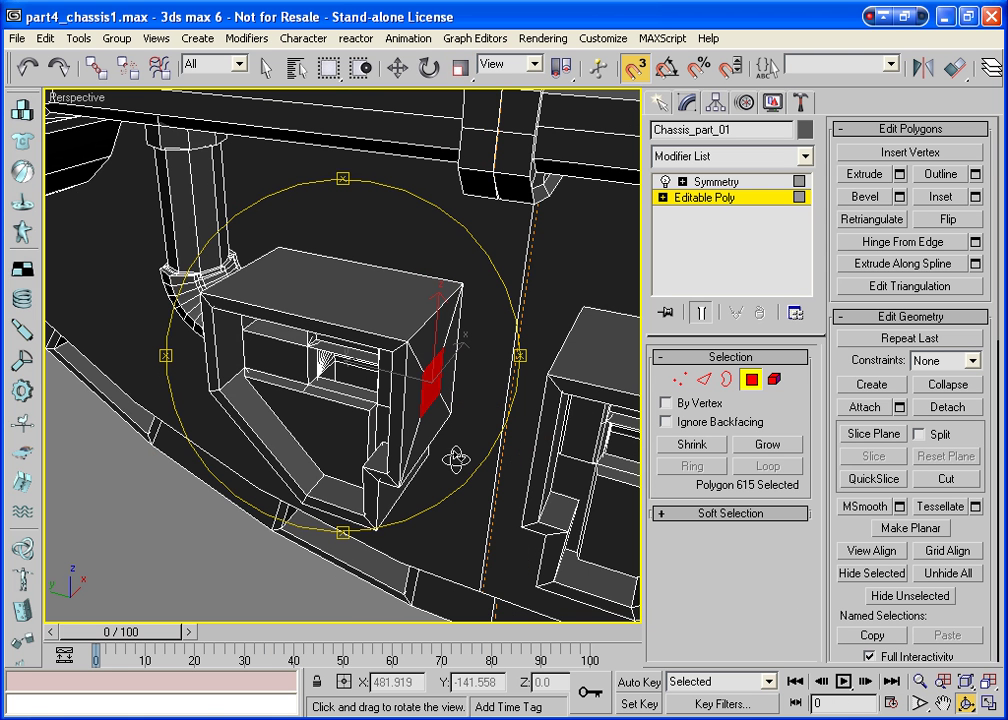
pyautogui.click(865, 176)
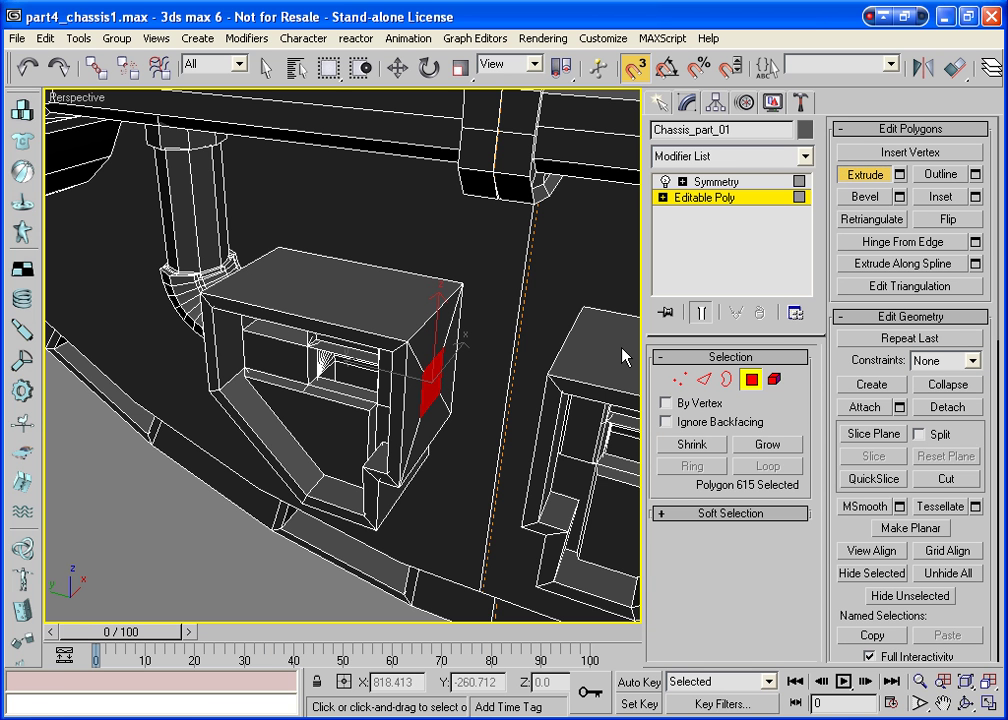
pyautogui.click(865, 507)
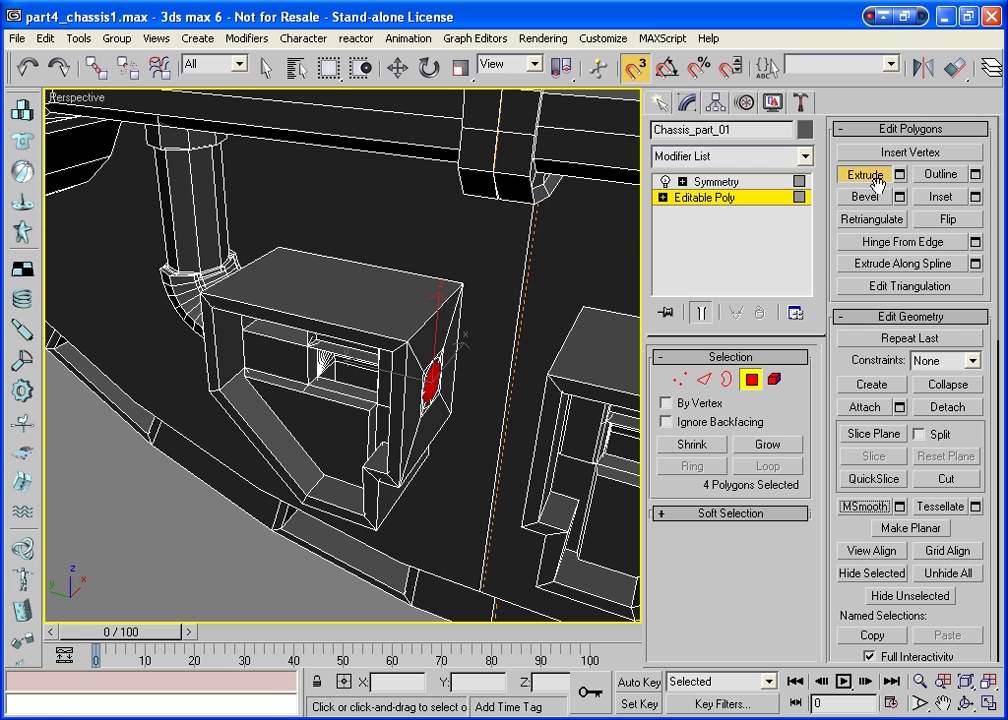
pyautogui.click(767, 445)
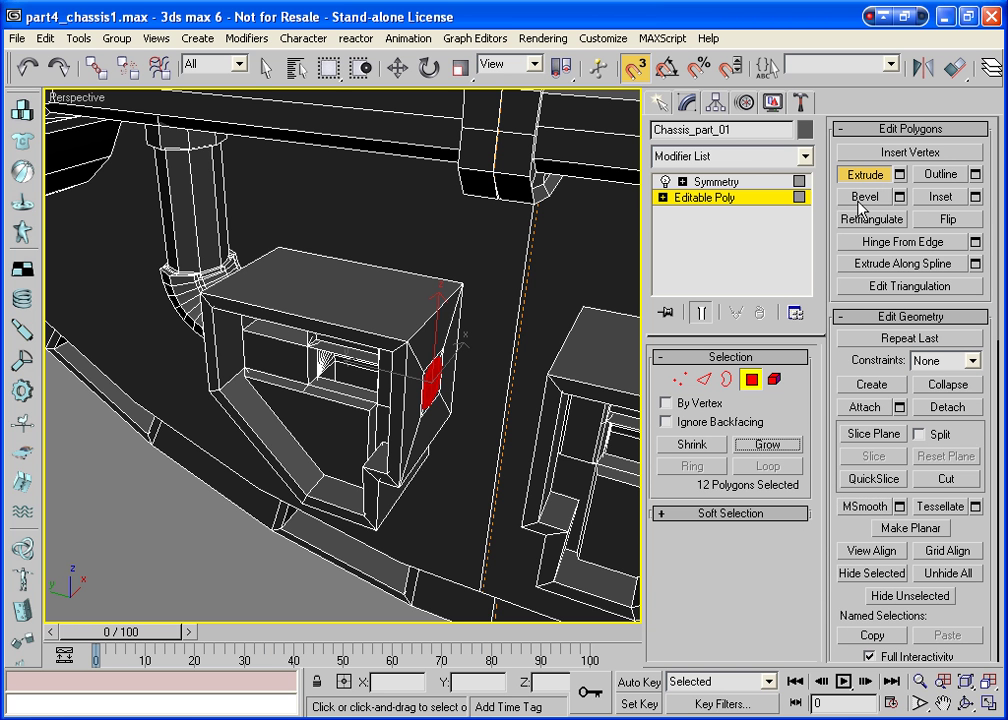
pyautogui.moveTo(434, 375); pyautogui.dragTo(437, 357)
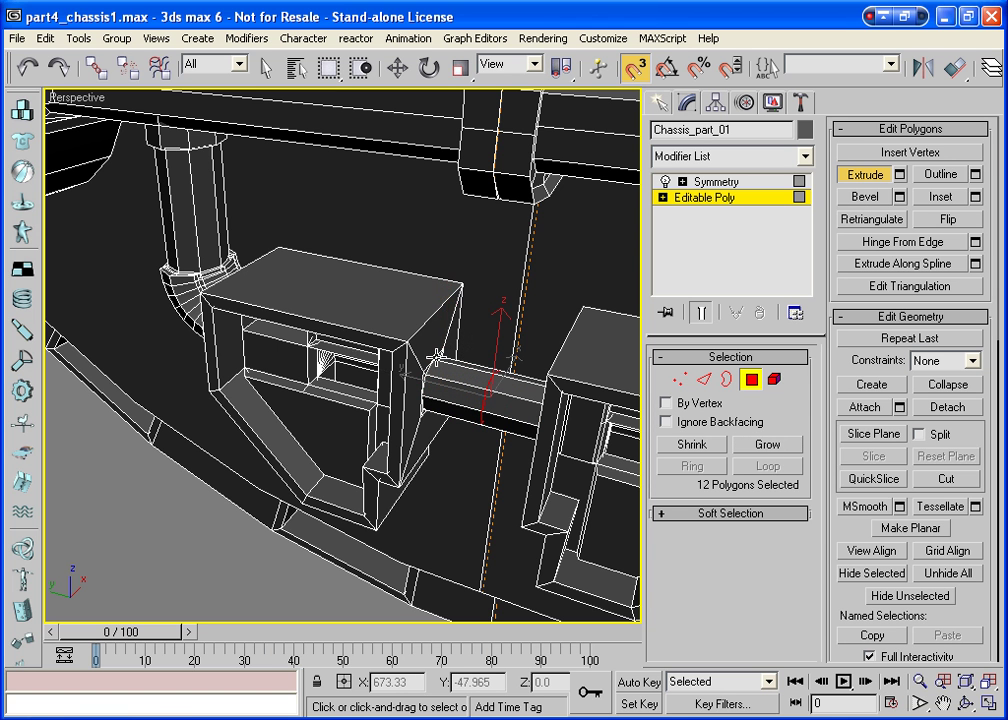
pyautogui.press('Delete')
pyautogui.press('Return')
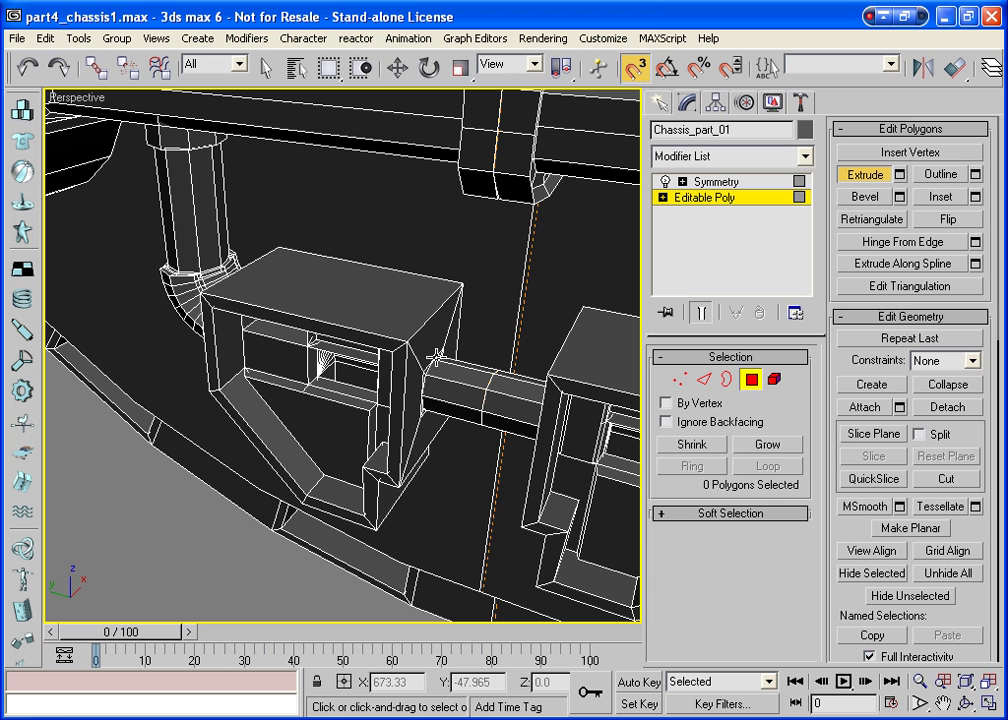
pyautogui.click(751, 379)
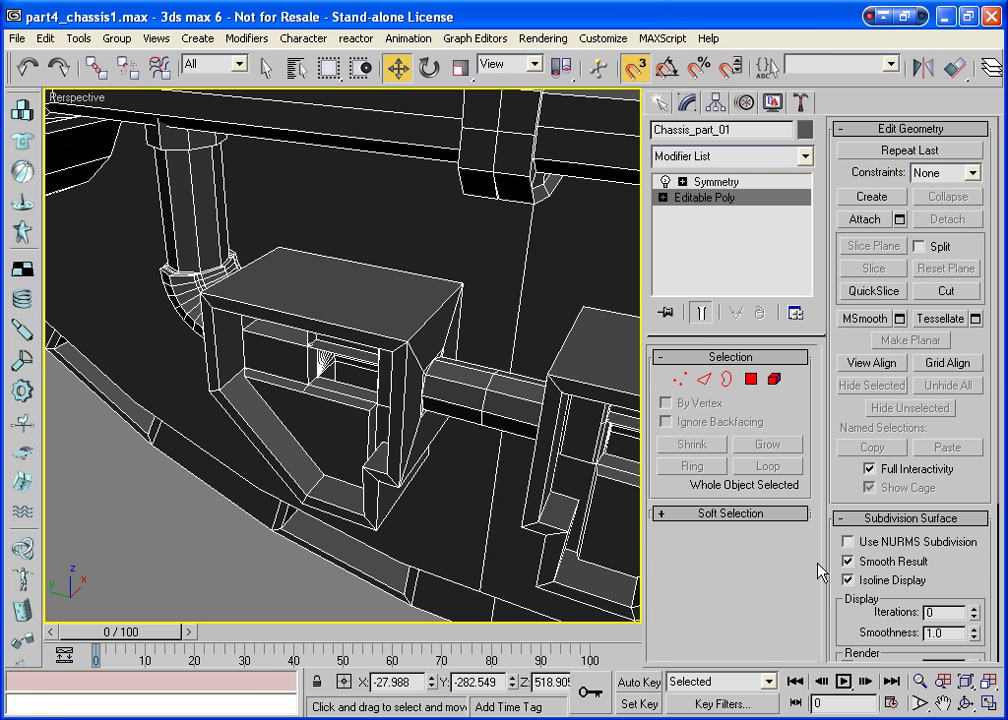
# Inspect the chassis from below, the front and a low side angle, then select the Symmetry modifier
pyautogui.click(946, 682)
pyautogui.click(965, 703)
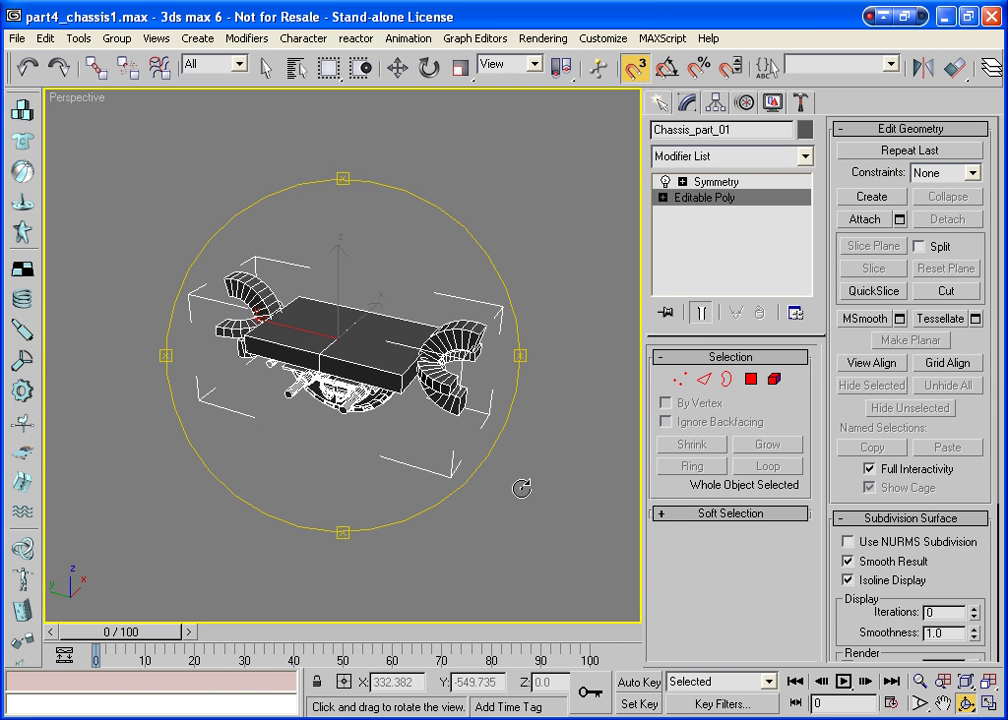
pyautogui.moveTo(521, 488); pyautogui.dragTo(340, 330)
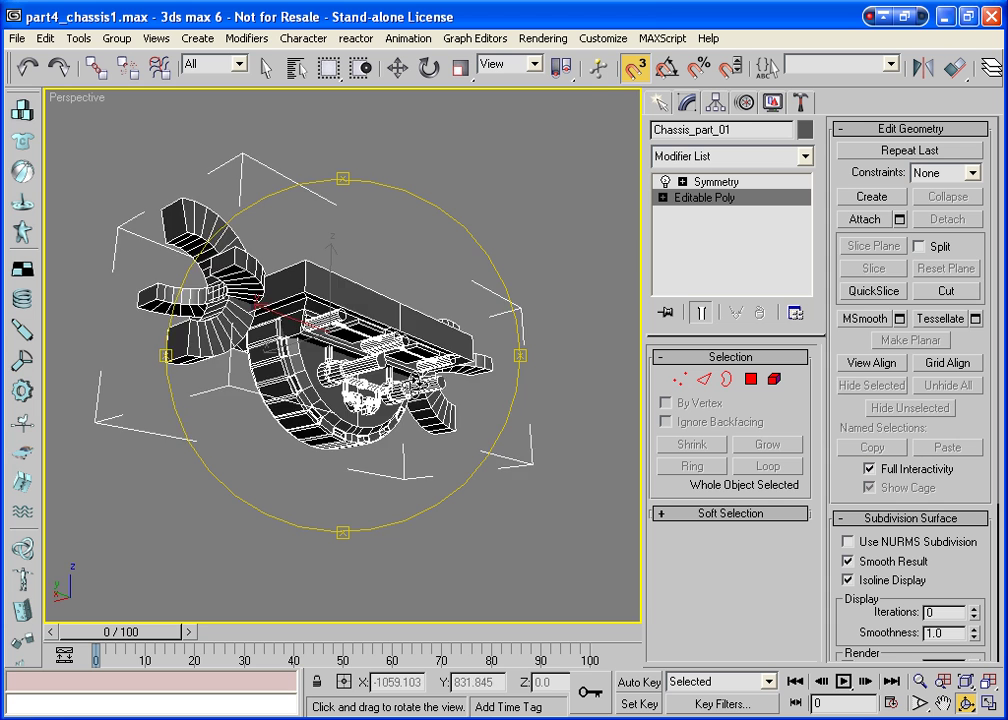
pyautogui.moveTo(340, 330)
pyautogui.mouseDown()
pyautogui.moveTo(299, 290)
pyautogui.moveTo(300, 255)
pyautogui.moveTo(320, 300)
pyautogui.moveTo(330, 300)
pyautogui.mouseUp()
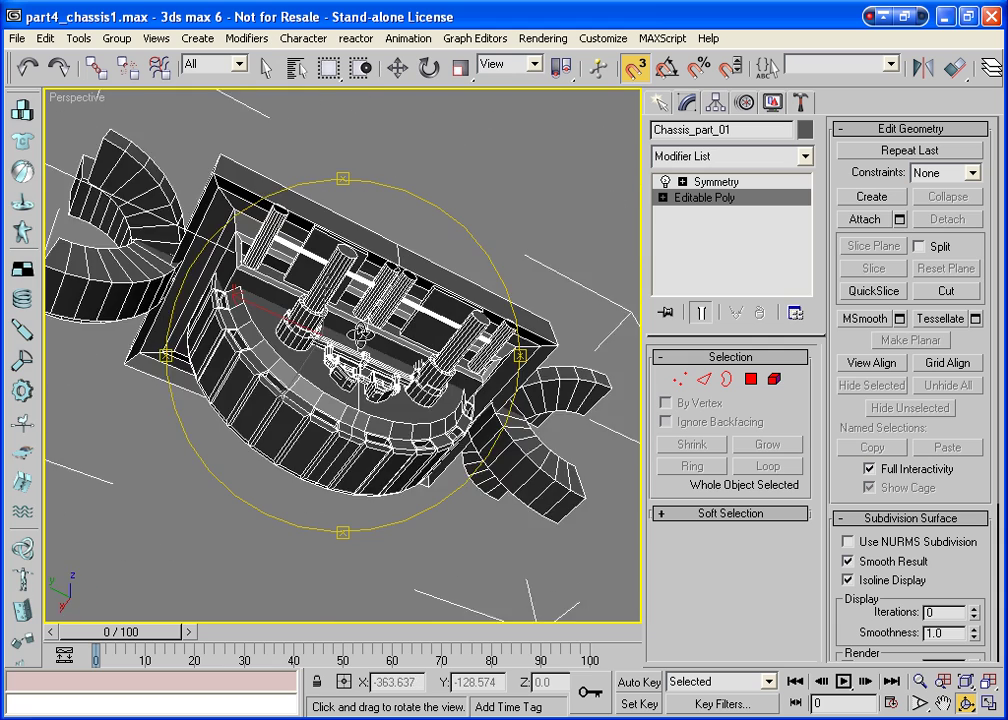
pyautogui.scroll(2, 360, 340)
pyautogui.scroll(3, 370, 370)
pyautogui.scroll(2, 380, 407)
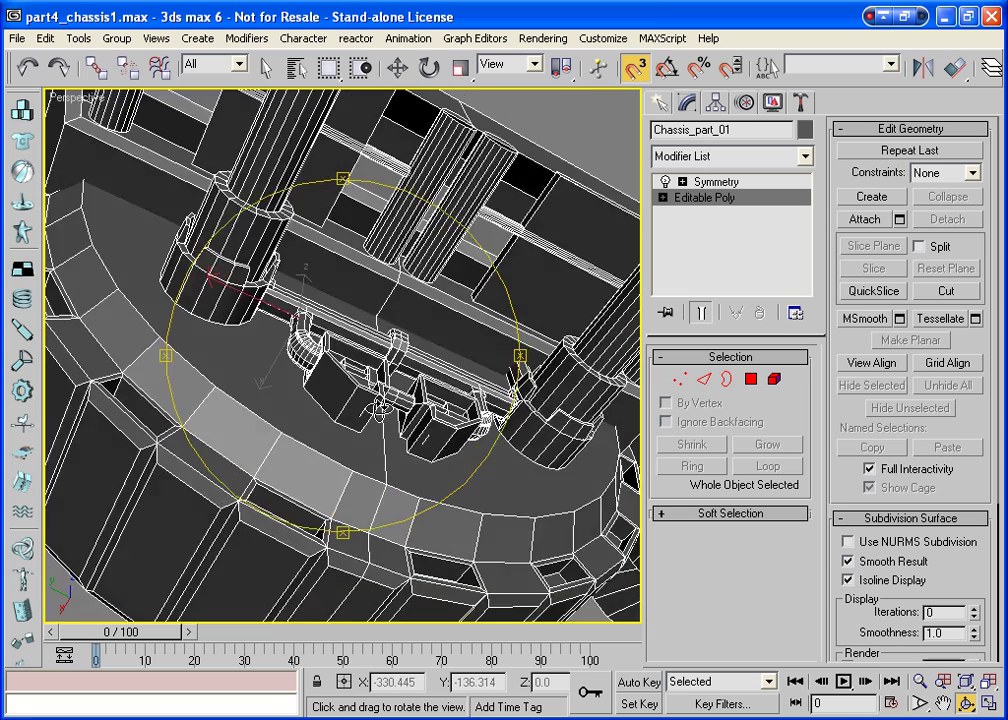
pyautogui.moveTo(380, 407)
pyautogui.mouseDown()
pyautogui.moveTo(396, 505)
pyautogui.moveTo(430, 528)
pyautogui.moveTo(395, 432)
pyautogui.moveTo(227, 408)
pyautogui.moveTo(362, 411)
pyautogui.mouseUp()
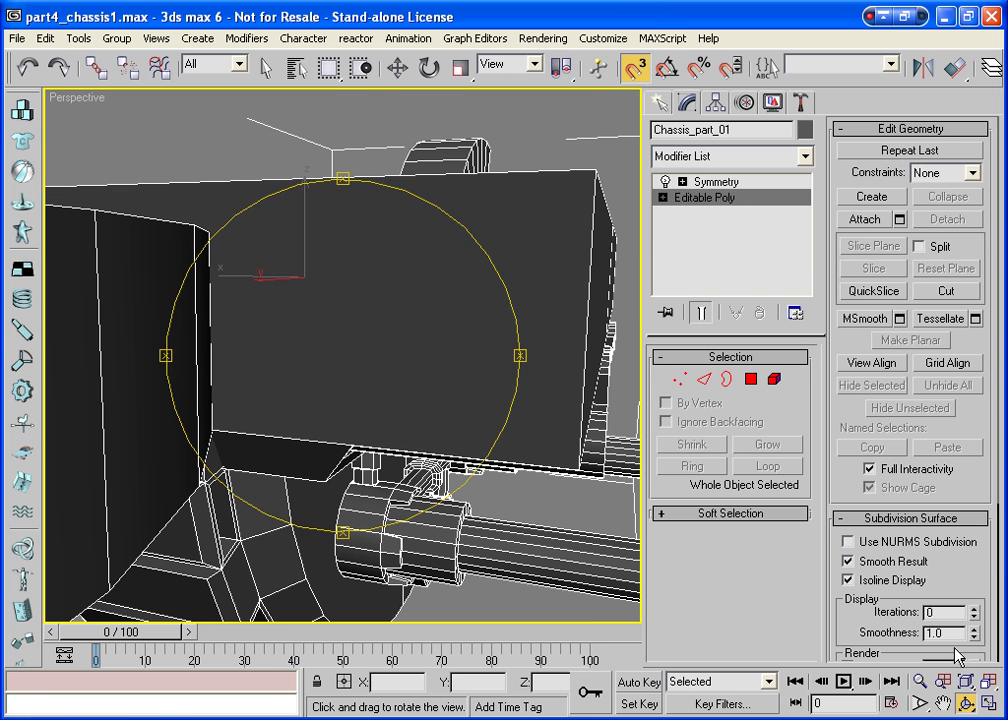
pyautogui.rightClick(529, 427)
pyautogui.click(715, 181)
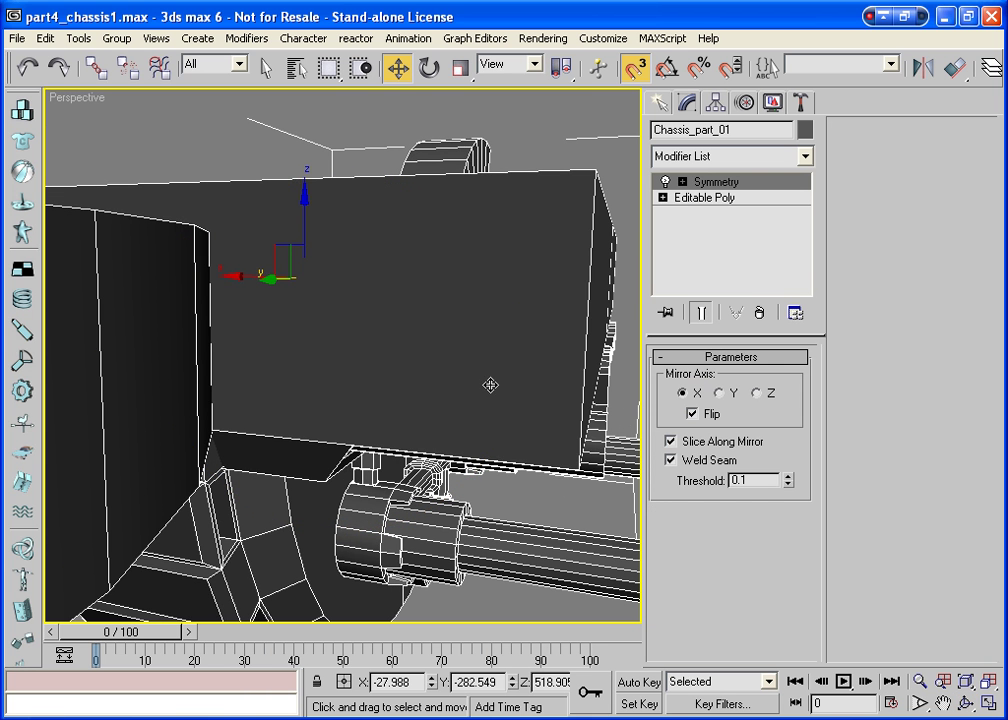
# Zoom extents on the mirrored chassis and orbit to view it from above, the front and below
pyautogui.click(993, 681)
pyautogui.click(966, 703)
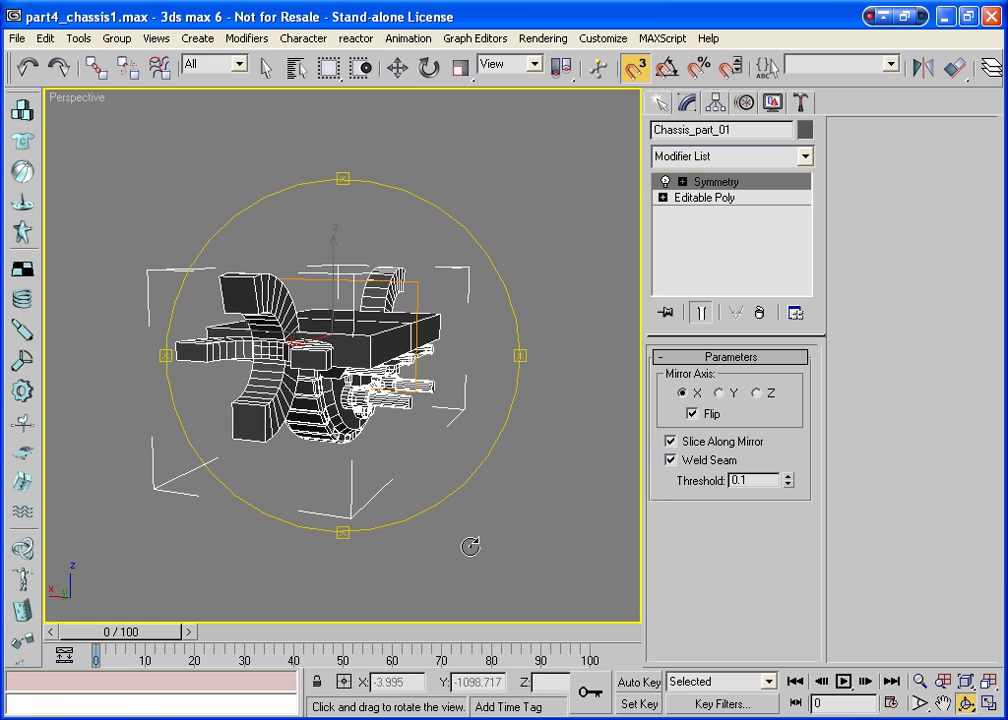
pyautogui.moveTo(470, 546)
pyautogui.mouseDown()
pyautogui.moveTo(320, 541)
pyautogui.moveTo(283, 410)
pyautogui.moveTo(308, 497)
pyautogui.moveTo(261, 450)
pyautogui.moveTo(299, 488)
pyautogui.moveTo(292, 515)
pyautogui.moveTo(290, 440)
pyautogui.mouseUp()
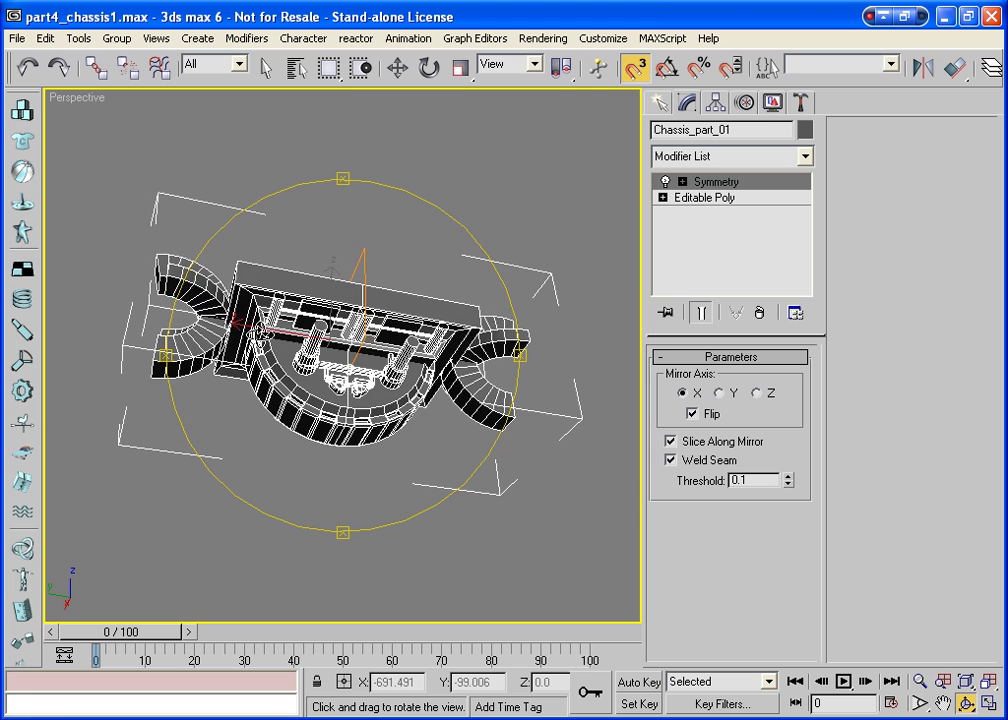
pyautogui.moveTo(199, 310)
pyautogui.mouseDown()
pyautogui.moveTo(410, 498)
pyautogui.moveTo(524, 500)
pyautogui.moveTo(286, 476)
pyautogui.moveTo(259, 421)
pyautogui.moveTo(221, 389)
pyautogui.moveTo(398, 400)
pyautogui.moveTo(521, 432)
pyautogui.moveTo(515, 470)
pyautogui.moveTo(182, 455)
pyautogui.moveTo(138, 355)
pyautogui.moveTo(175, 398)
pyautogui.moveTo(240, 441)
pyautogui.moveTo(188, 404)
pyautogui.mouseUp()
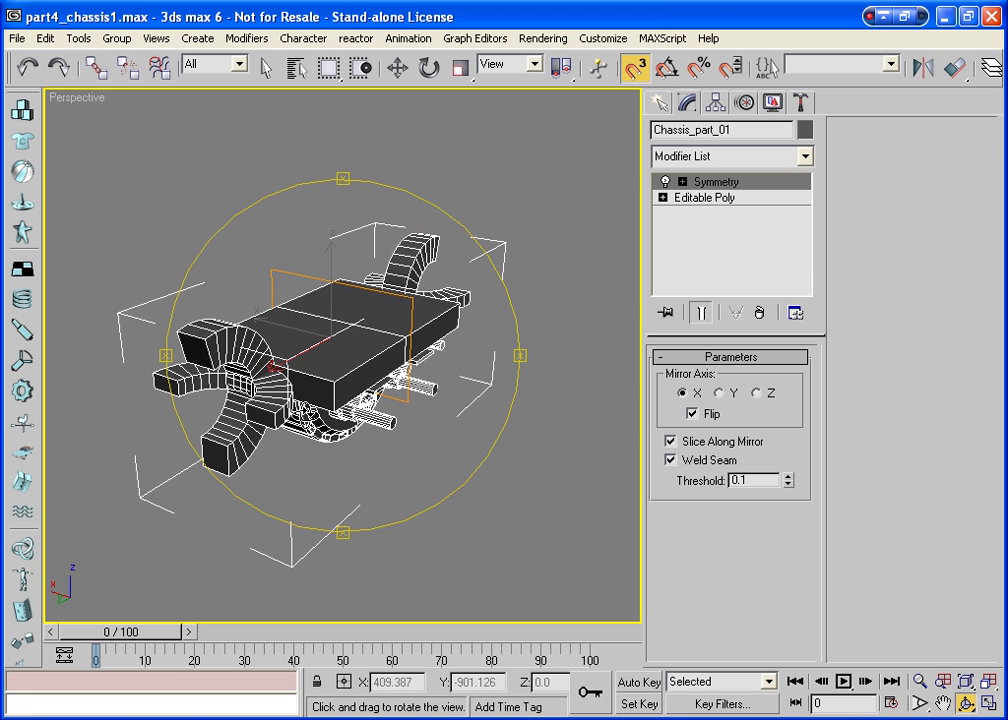
pyautogui.moveTo(240, 325)
pyautogui.mouseDown()
pyautogui.moveTo(250, 370)
pyautogui.moveTo(360, 345)
pyautogui.mouseUp()
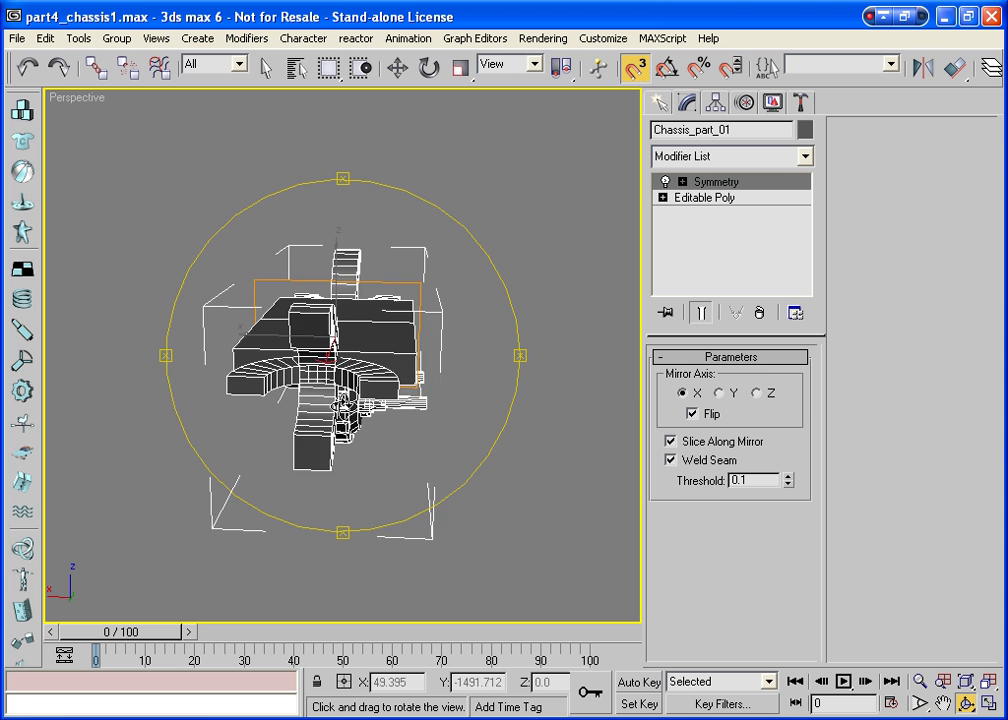
pyautogui.moveTo(345, 408)
pyautogui.mouseDown()
pyautogui.moveTo(347, 492)
pyautogui.moveTo(236, 432)
pyautogui.moveTo(249, 337)
pyautogui.mouseUp()
pyautogui.press('w')
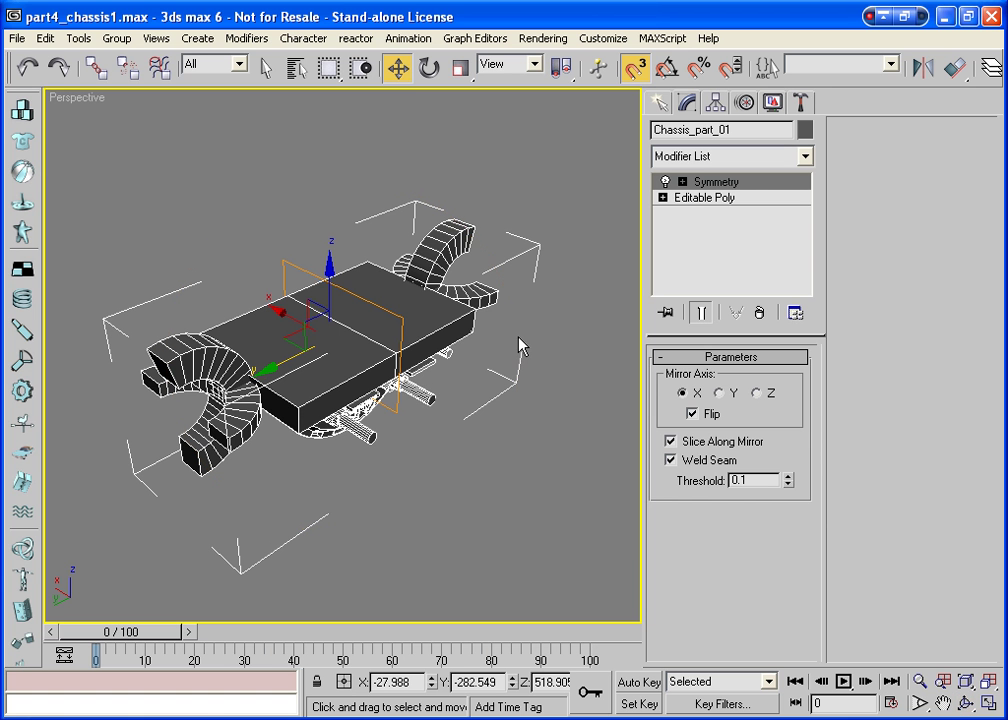
# Collapse the Symmetry modifier into one Editable Poly and zoom extents in all four viewports
pyautogui.click(759, 314)
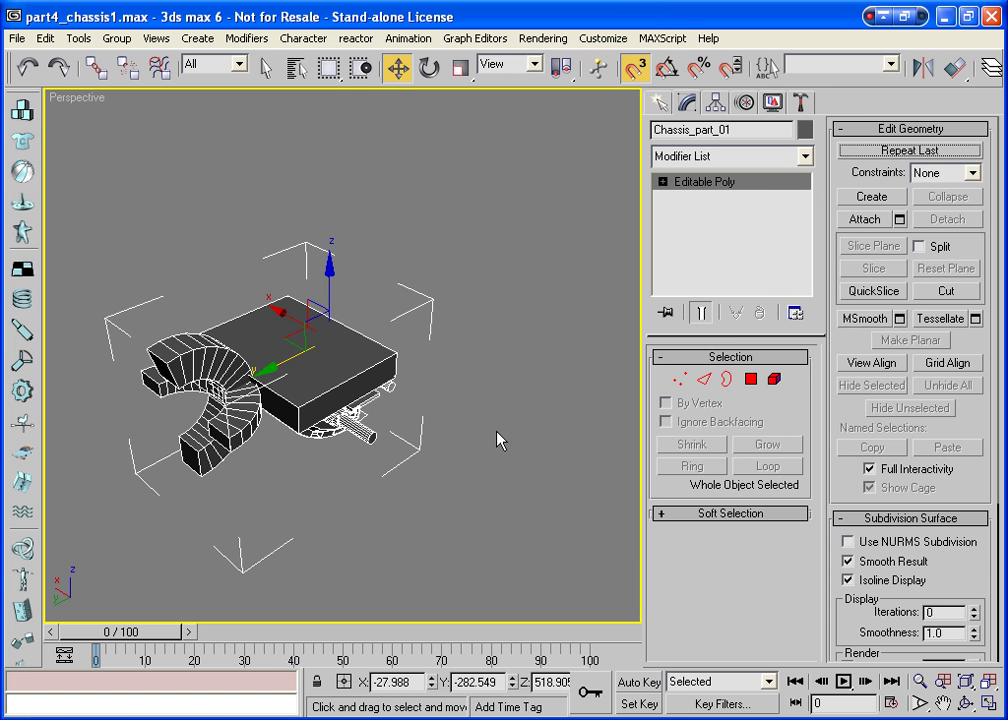
pyautogui.click(988, 704)
pyautogui.click(965, 681)
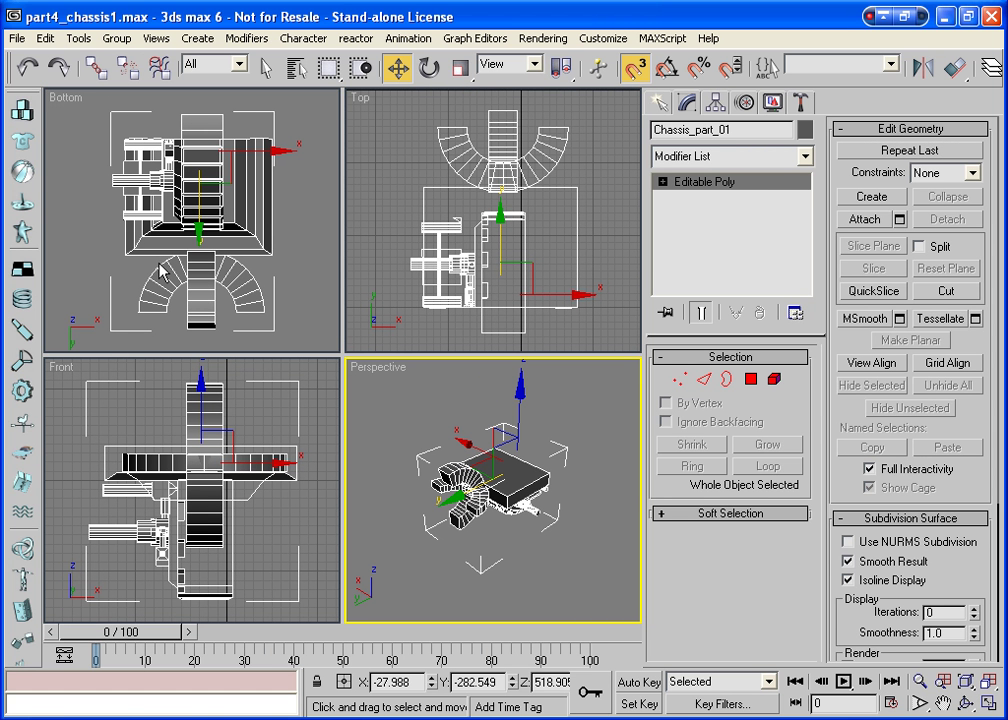
# Reselect the chassis, make it see-through in the Bottom view, and maximize that view
pyautogui.click(316, 270)
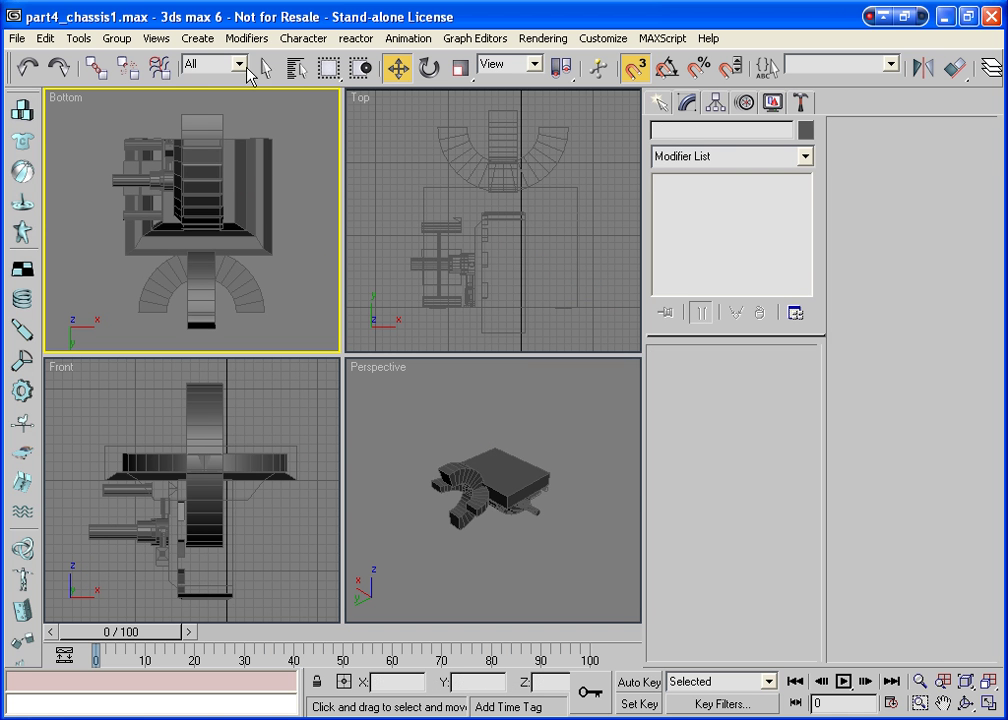
pyautogui.click(264, 68)
pyautogui.click(195, 193)
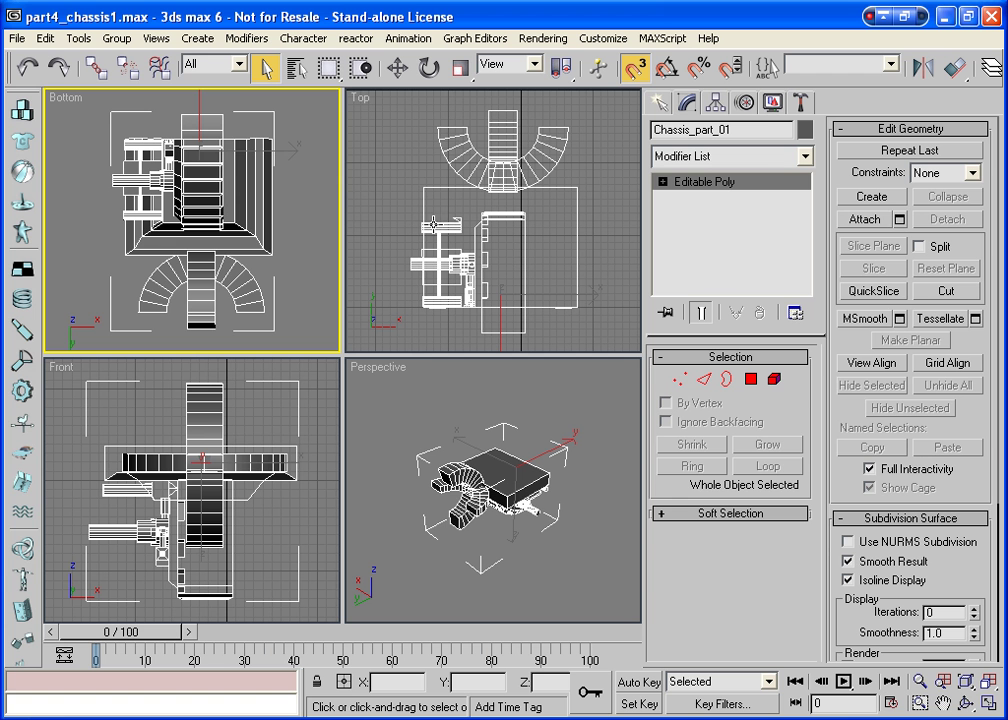
pyautogui.press('F3')
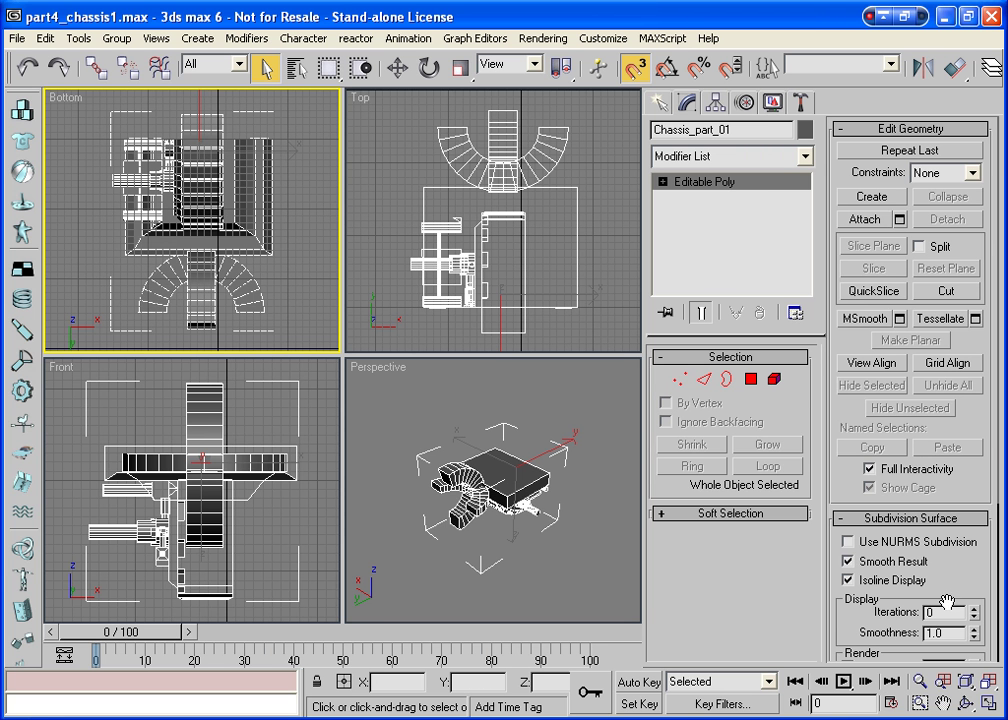
pyautogui.click(988, 703)
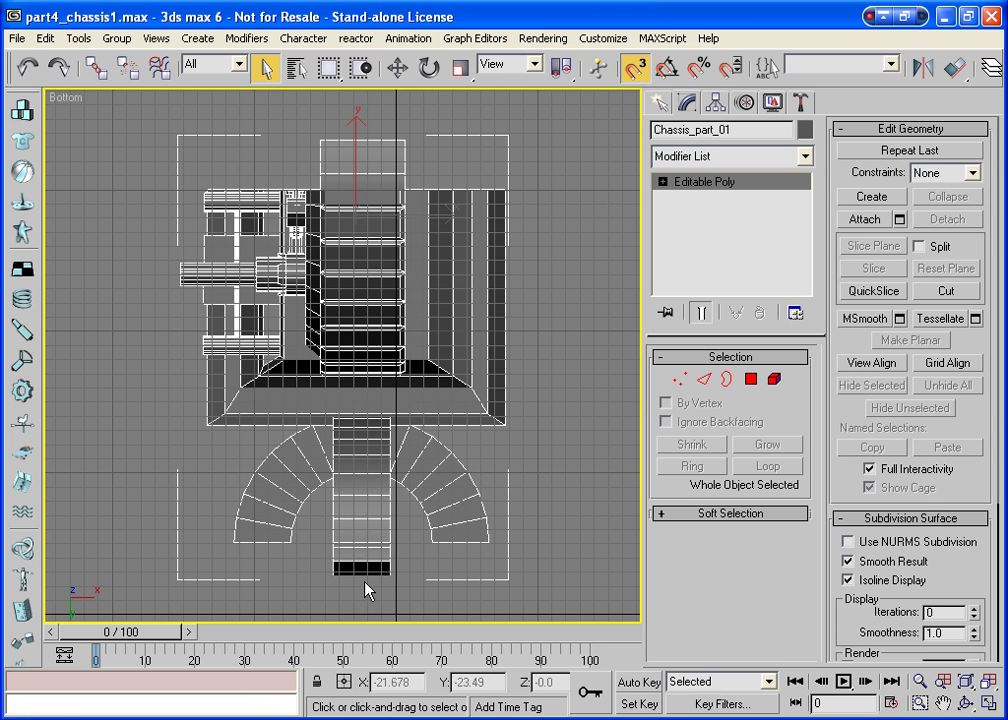
# QuickSlice the chassis vertically through its centre line with snapping off
pyautogui.click(874, 291)
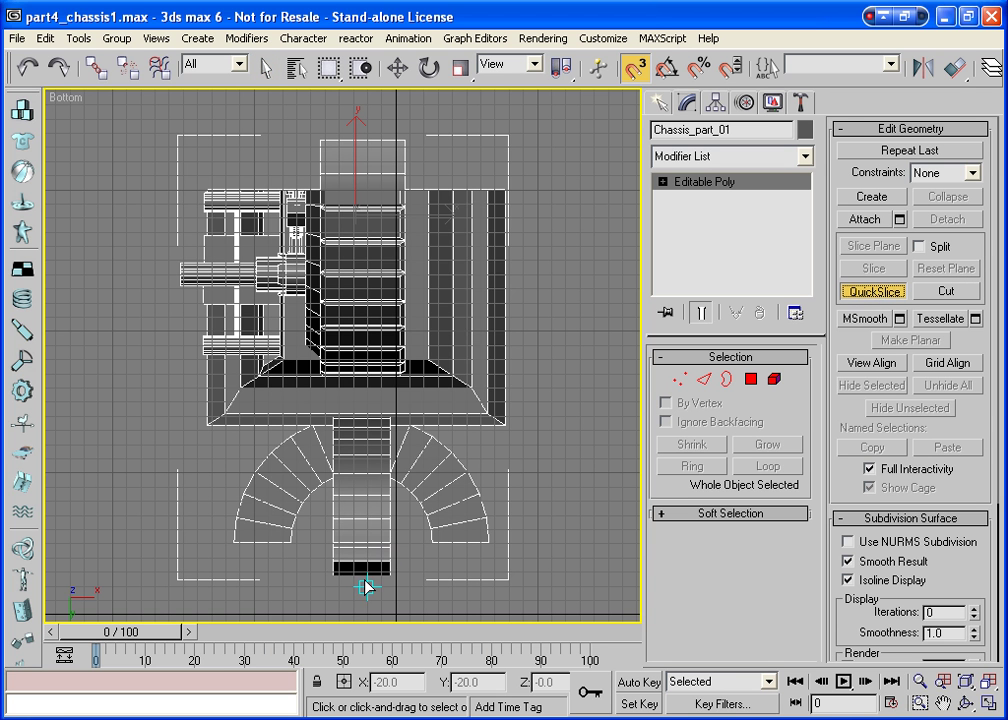
pyautogui.press('s')
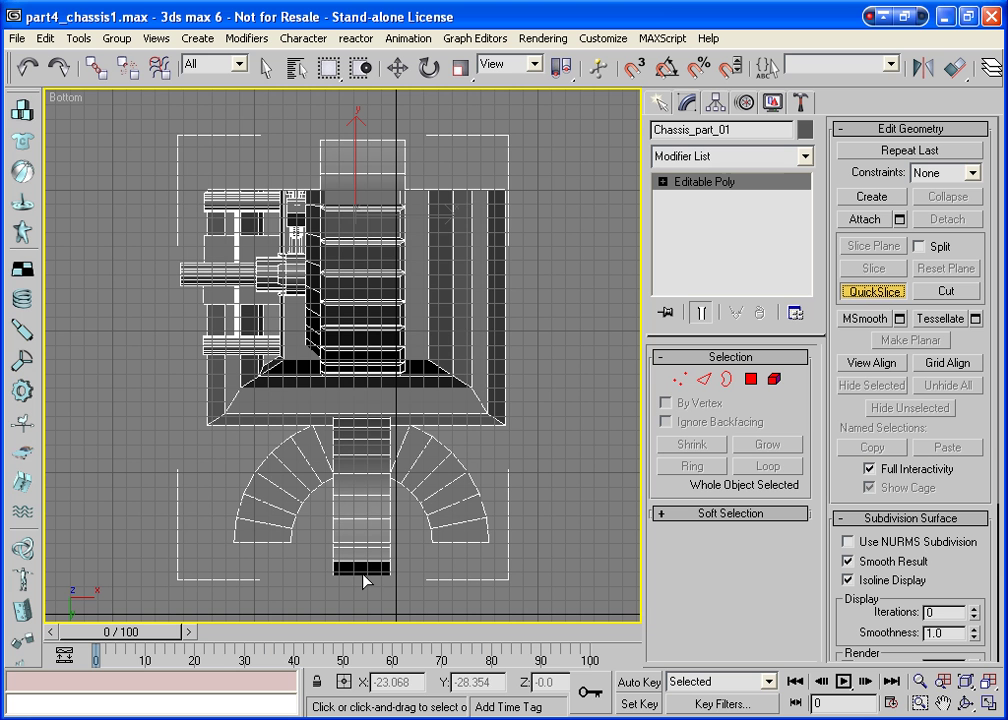
pyautogui.click(365, 572)
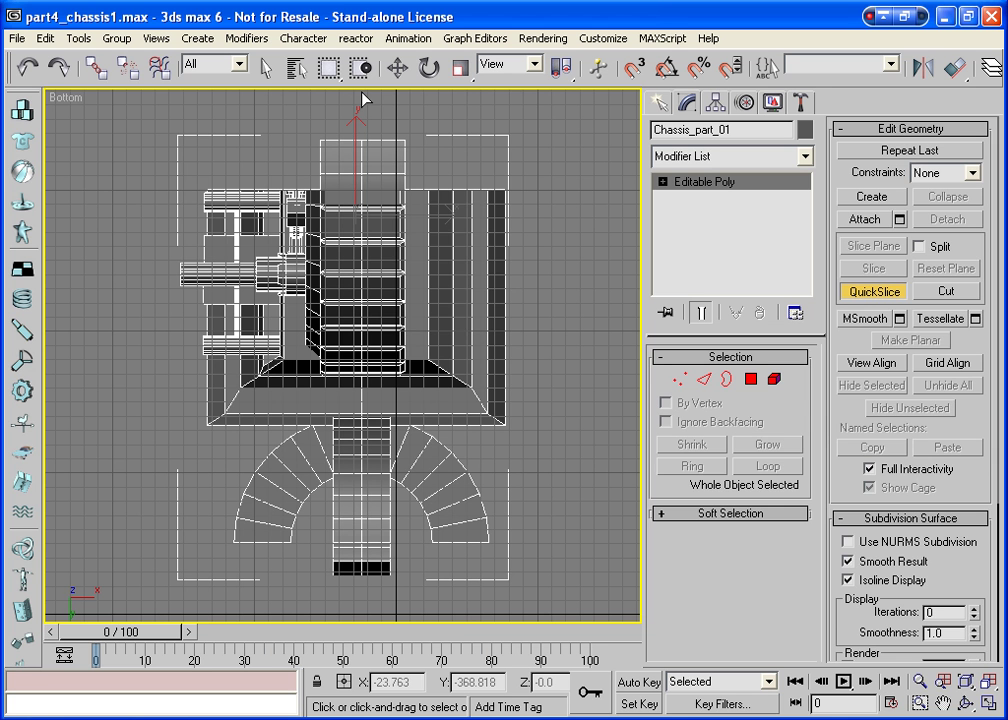
# Window-select the 141 polygons on the right half of the slice
pyautogui.click(751, 380)
pyautogui.moveTo(566, 108)
pyautogui.mouseDown()
pyautogui.moveTo(418, 420)
pyautogui.moveTo(370, 632)
pyautogui.mouseUp()
pyautogui.moveTo(370, 622); pyautogui.dragTo(370, 622)
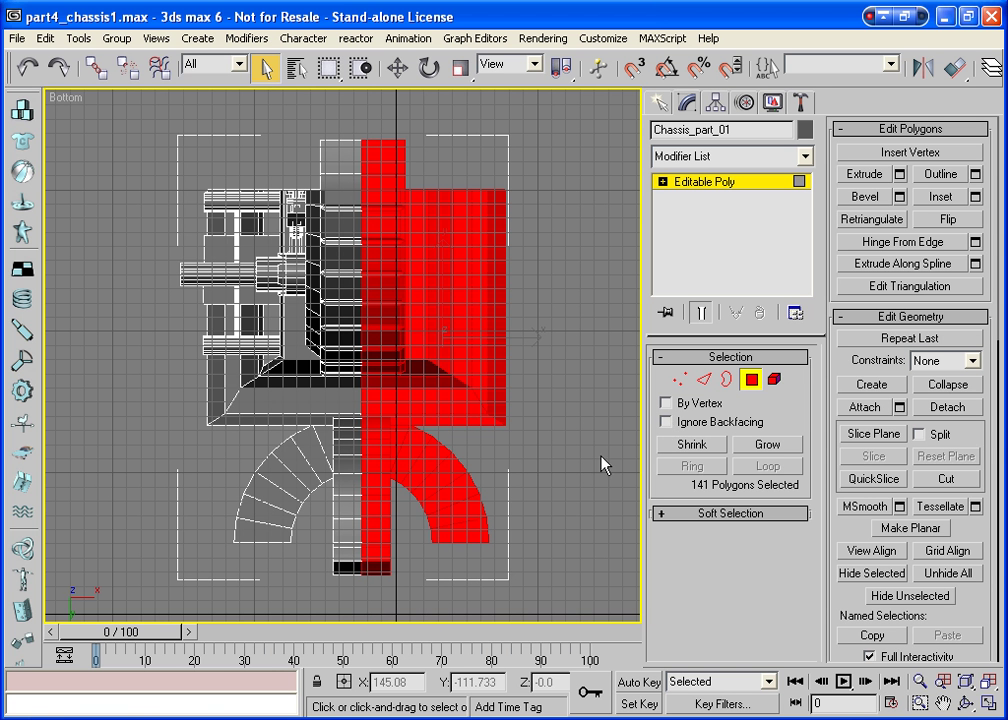
# Delete the right-half polygons and add a Symmetry modifier mirroring on the Z axis
pyautogui.press('Delete')
pyautogui.press('Return')
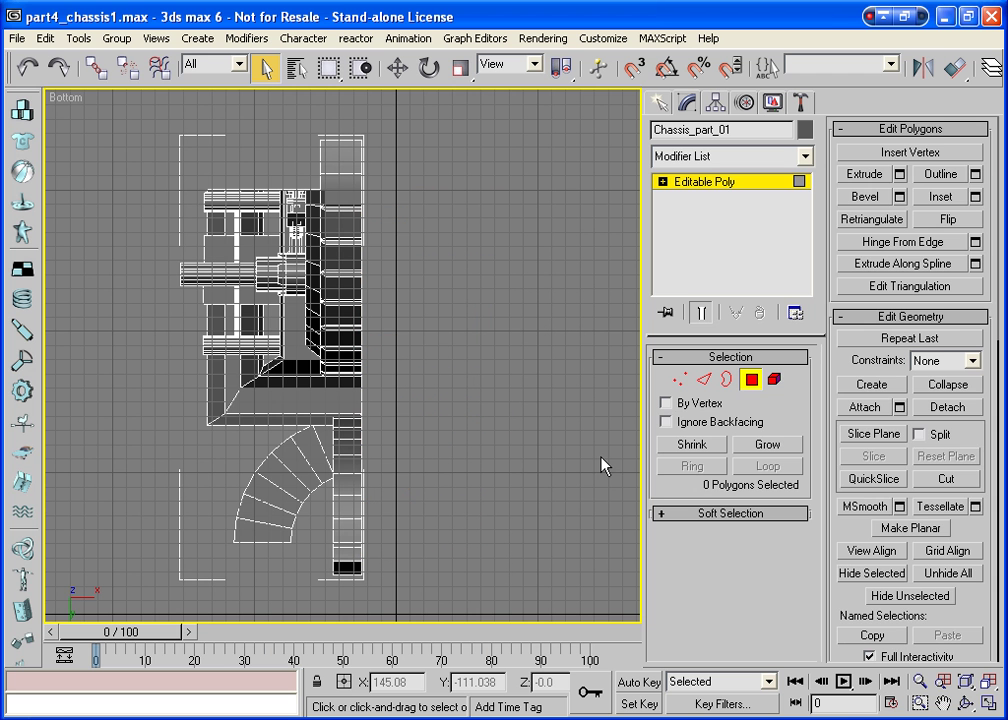
pyautogui.click(705, 181)
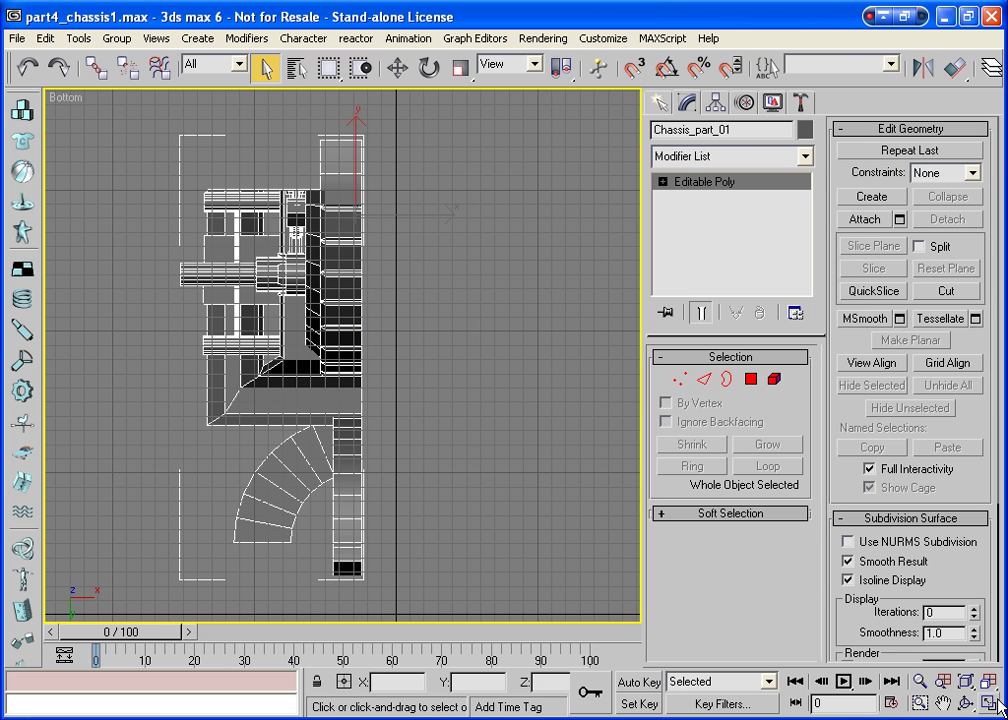
pyautogui.click(783, 160)
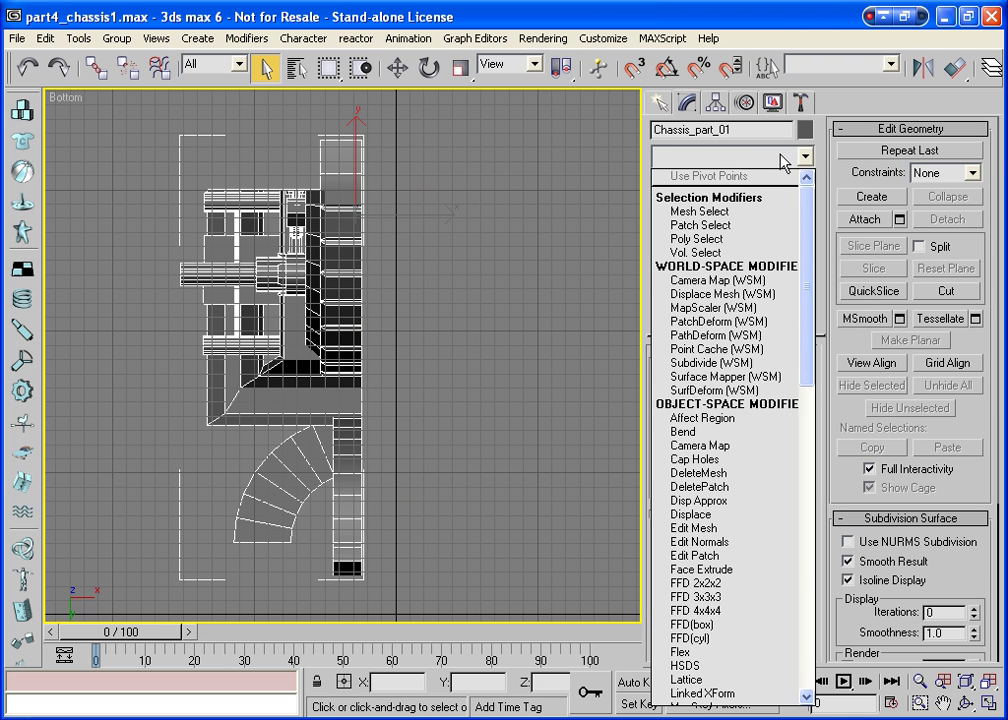
pyautogui.press('s')
pyautogui.press('s')
pyautogui.press('s')
pyautogui.press('s')
pyautogui.press('s')
pyautogui.press('s')
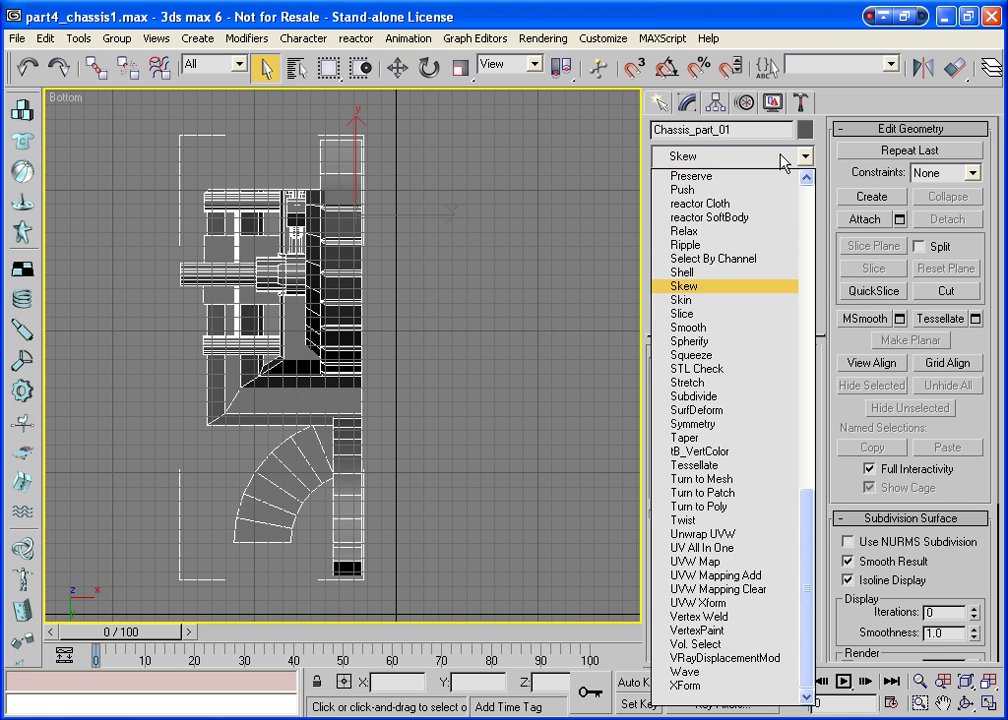
pyautogui.press('s')
pyautogui.press('s')
pyautogui.press('s')
pyautogui.press('s')
pyautogui.press('s')
pyautogui.press('s')
pyautogui.press('s')
pyautogui.press('s')
pyautogui.press('s')
pyautogui.press('s')
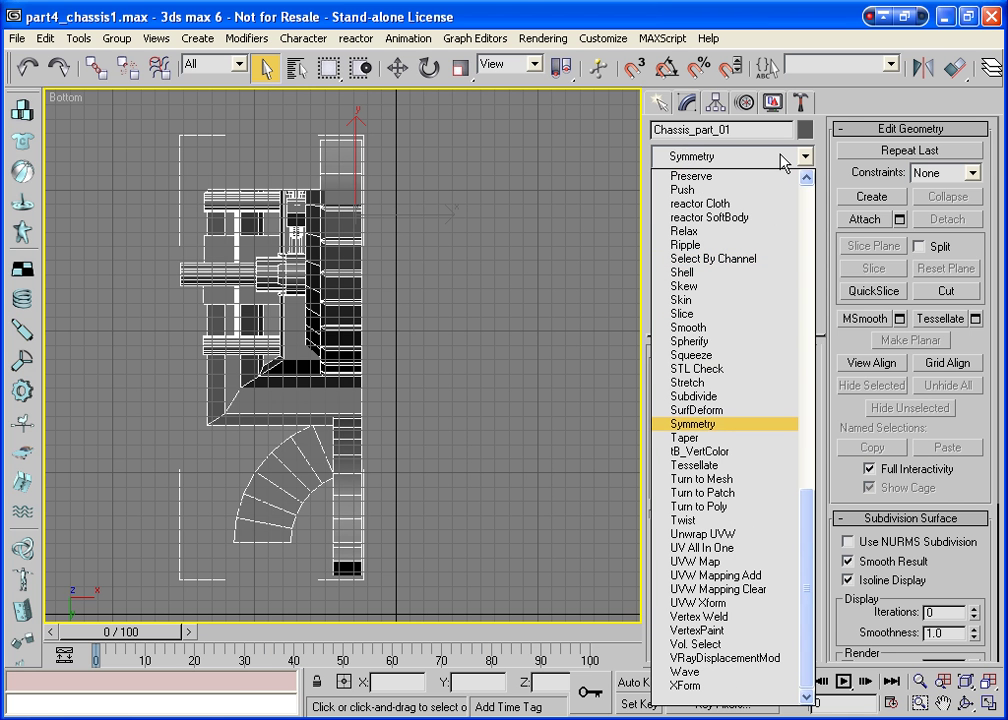
pyautogui.press('Return')
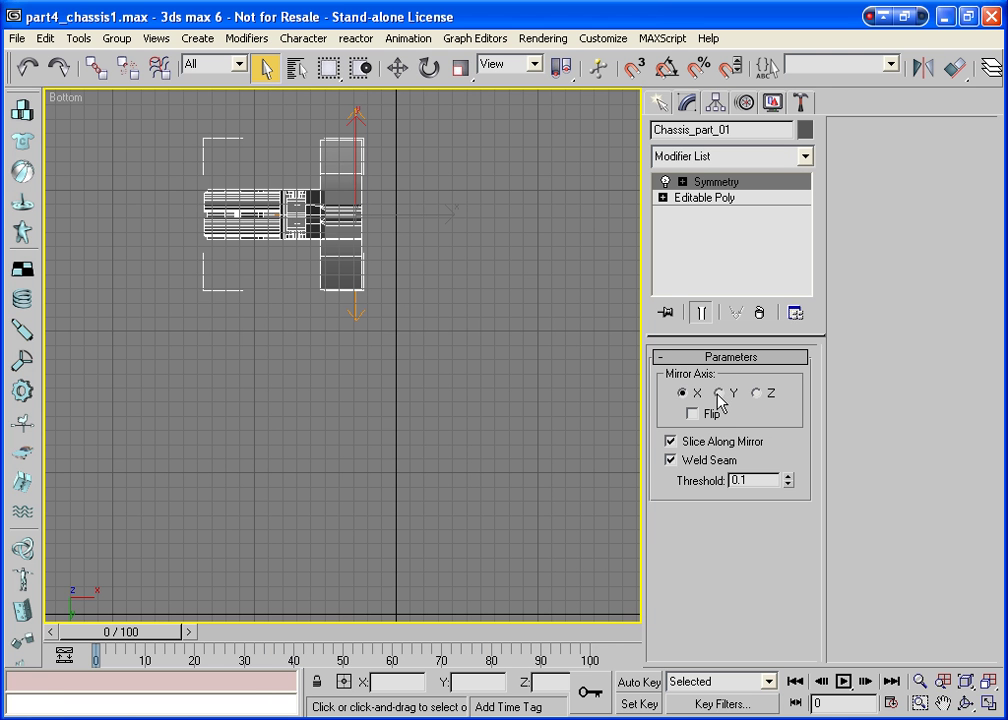
pyautogui.click(719, 394)
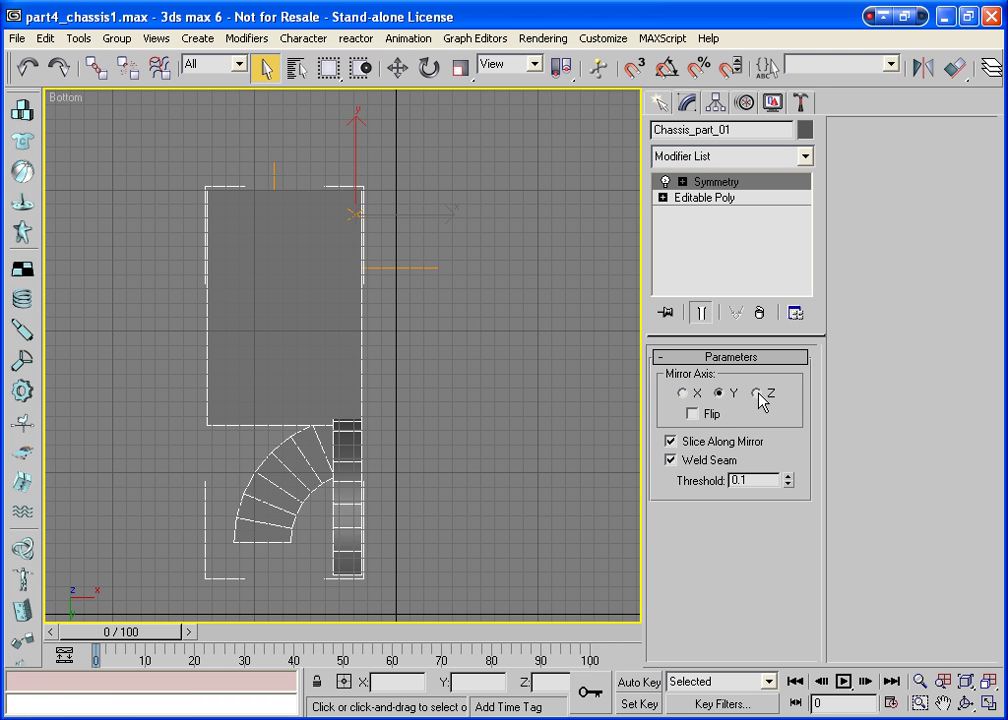
pyautogui.click(757, 394)
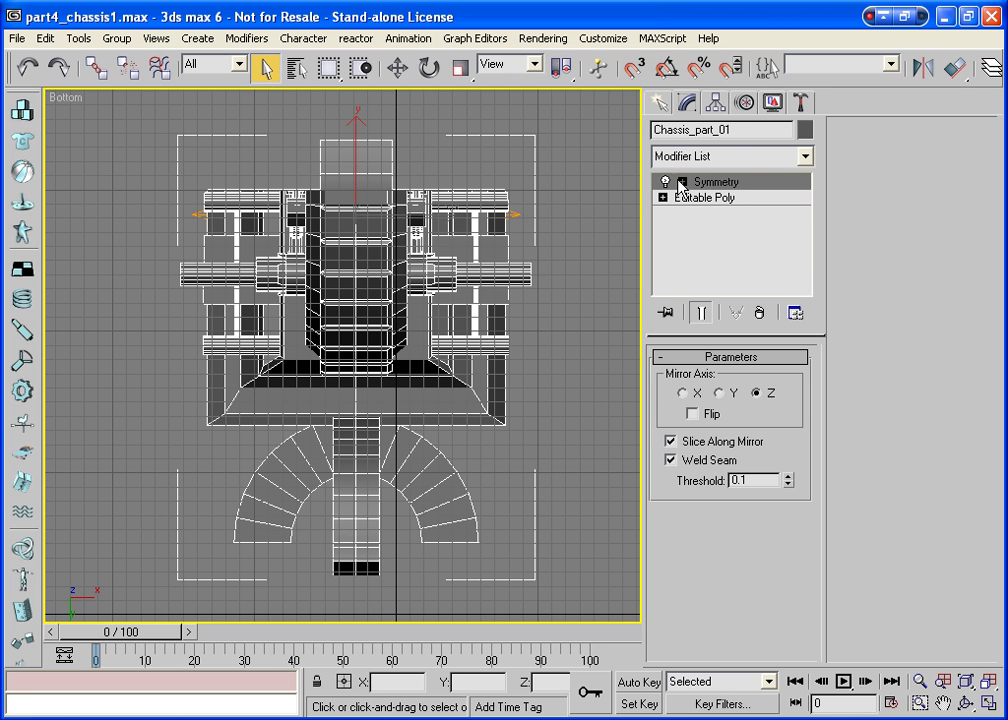
# Return to the base Editable Poly with Show End Result on, in the four-view layout
pyautogui.click(665, 312)
pyautogui.click(697, 199)
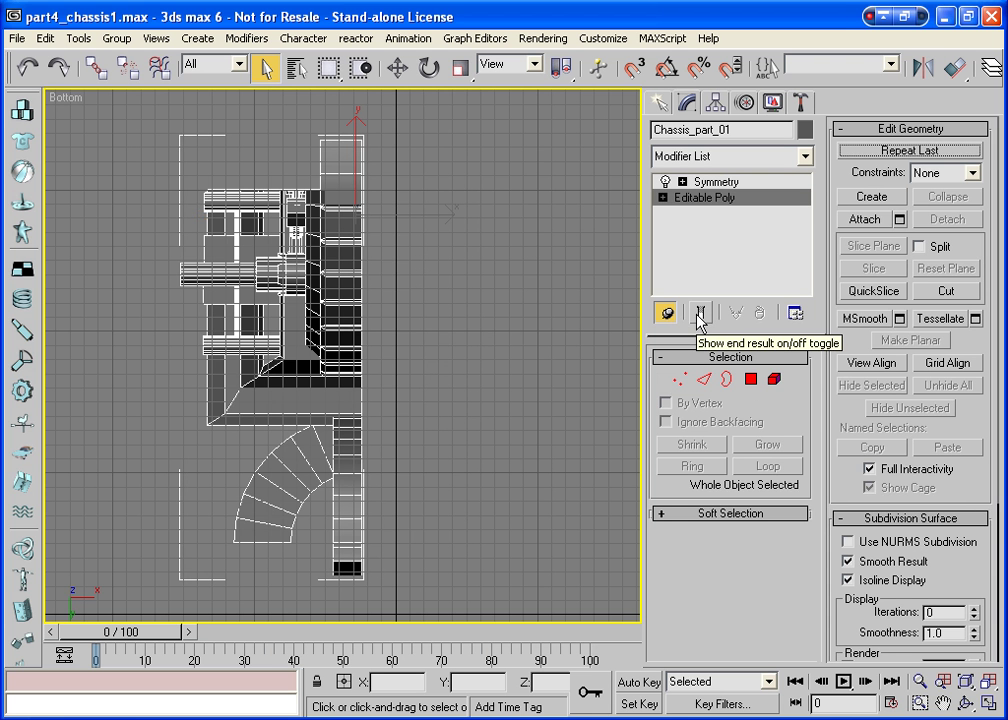
pyautogui.click(699, 313)
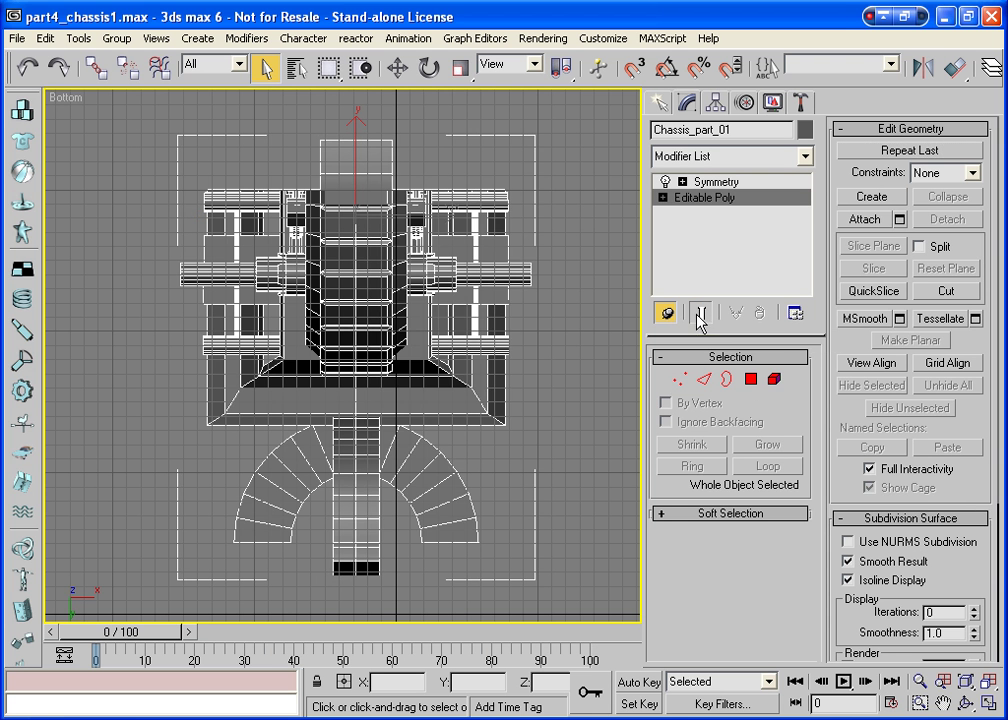
pyautogui.hotkey('alt', 'w')
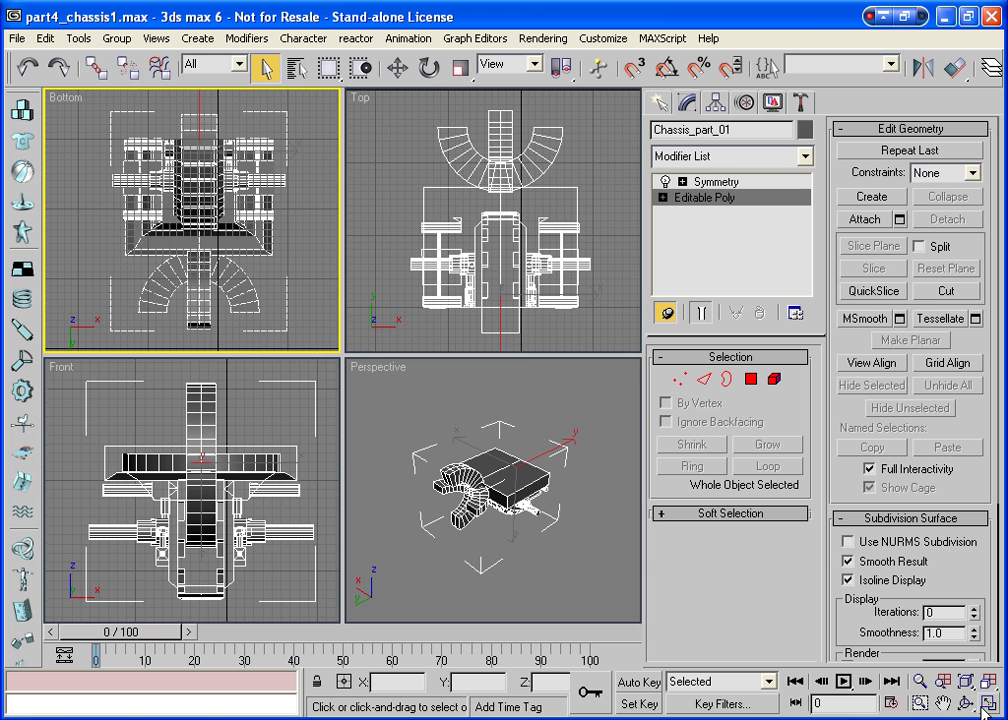
pyautogui.rightClick(378, 374)
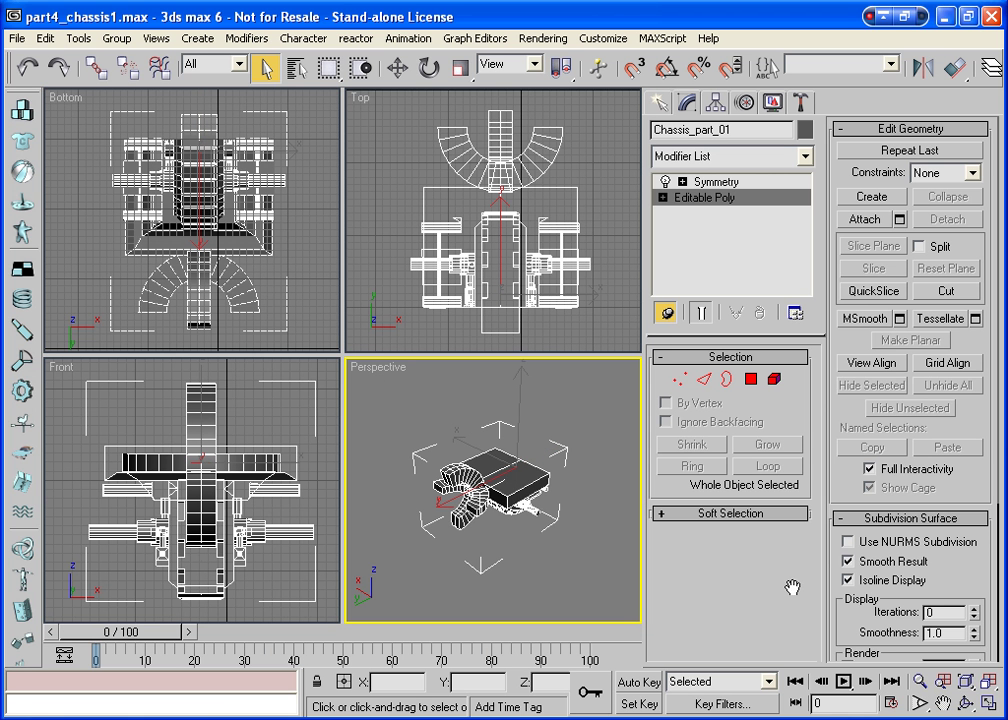
# Maximize the Perspective view and orbit and zoom in close on the box end beside the arches
pyautogui.click(966, 703)
pyautogui.moveTo(493, 551)
pyautogui.mouseDown()
pyautogui.moveTo(459, 398)
pyautogui.moveTo(503, 540)
pyautogui.moveTo(741, 398)
pyautogui.mouseUp()
pyautogui.hotkey('alt', 'w')
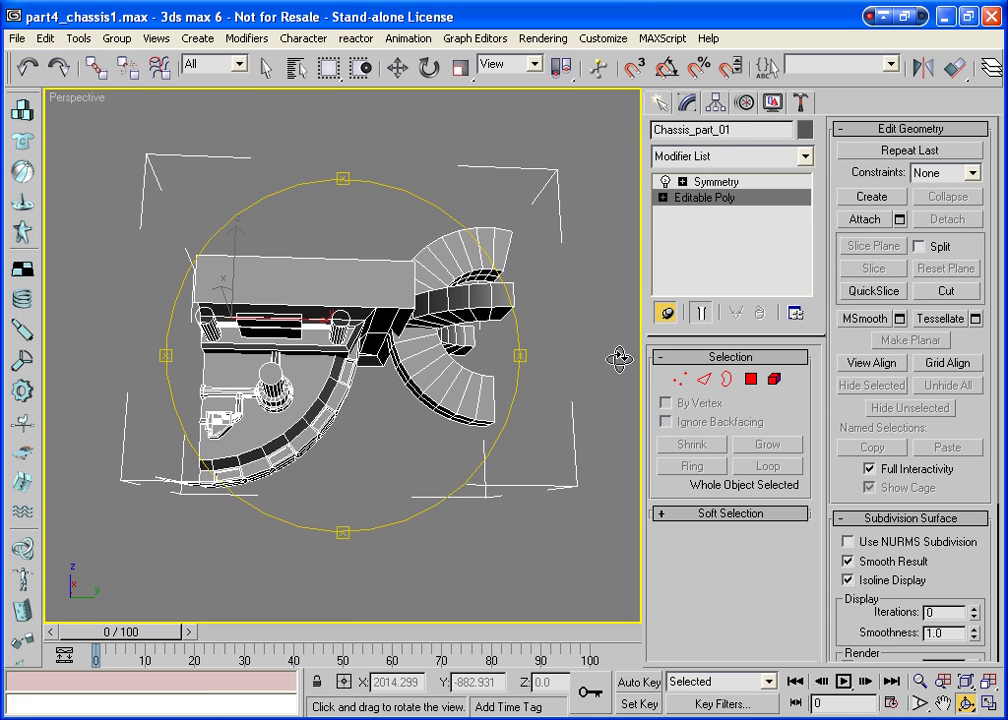
pyautogui.moveTo(741, 398)
pyautogui.mouseDown()
pyautogui.moveTo(392, 297)
pyautogui.moveTo(318, 475)
pyautogui.moveTo(347, 441)
pyautogui.mouseUp()
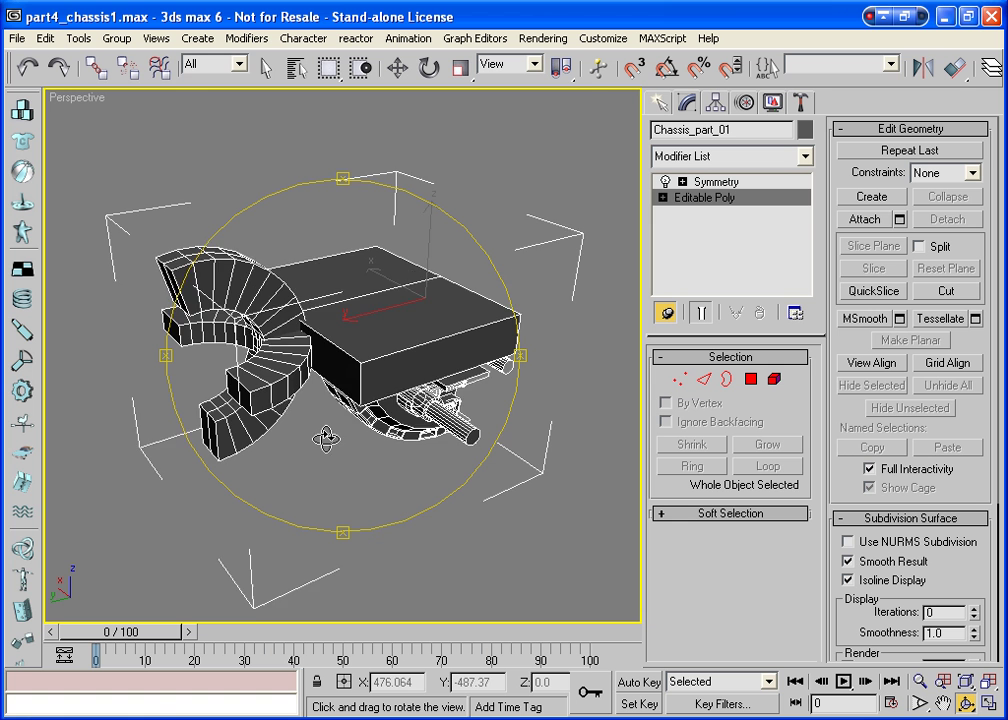
pyautogui.moveTo(347, 441); pyautogui.dragTo(333, 446)
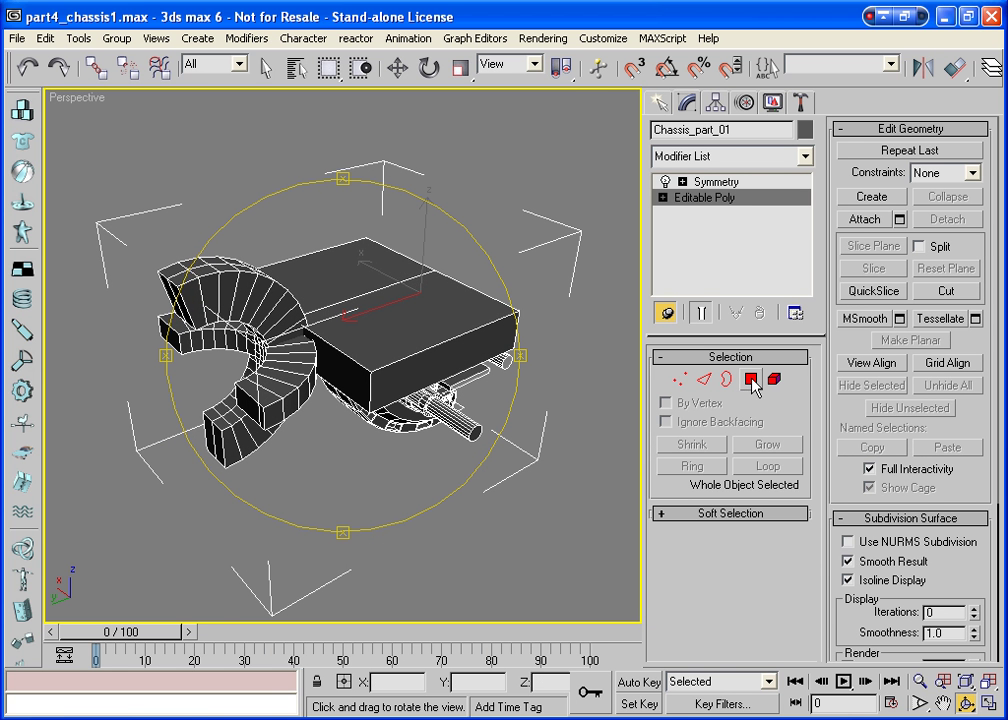
pyautogui.click(940, 292)
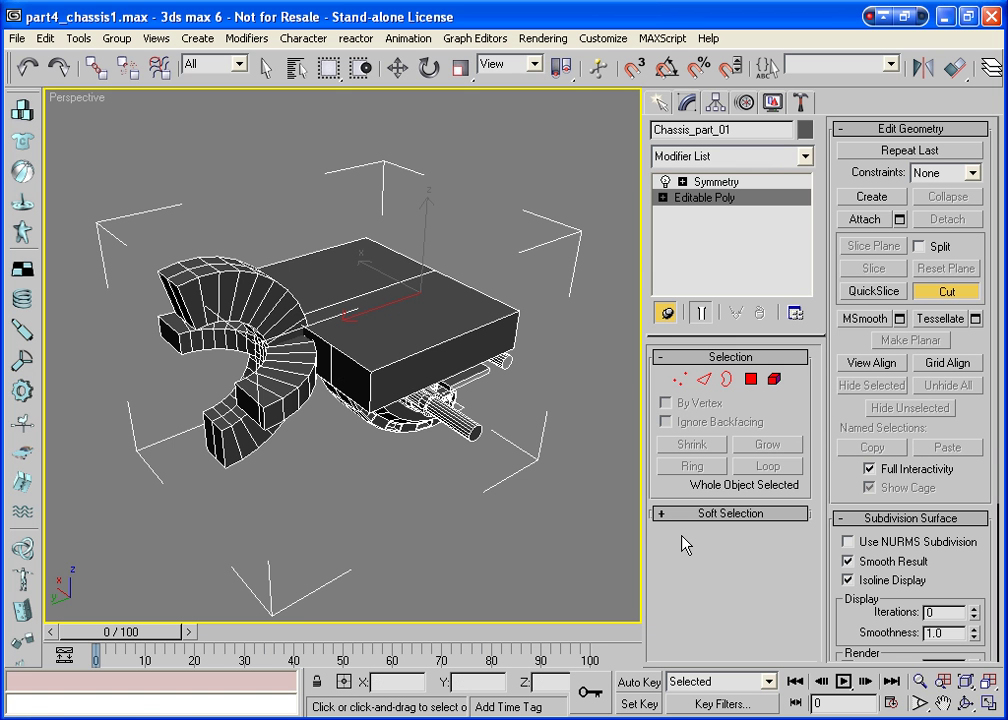
pyautogui.click(966, 703)
pyautogui.moveTo(240, 290); pyautogui.dragTo(290, 305)
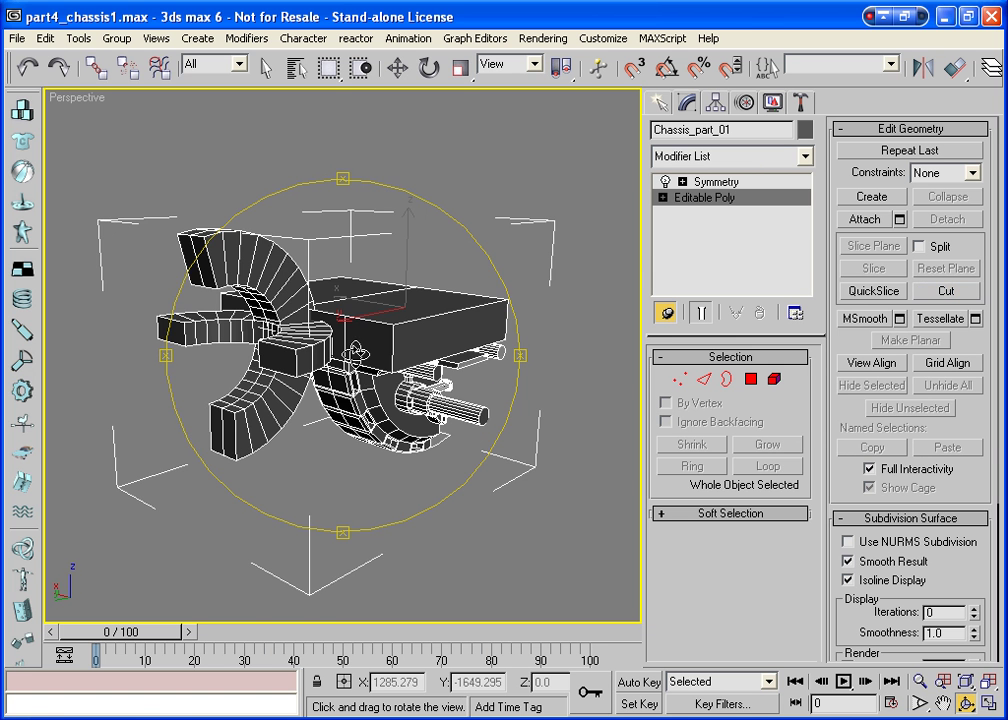
pyautogui.scroll(4, 372, 389)
pyautogui.moveTo(372, 389)
pyautogui.mouseDown()
pyautogui.moveTo(389, 439)
pyautogui.moveTo(405, 427)
pyautogui.moveTo(391, 405)
pyautogui.mouseUp()
pyautogui.scroll(3, 378, 403)
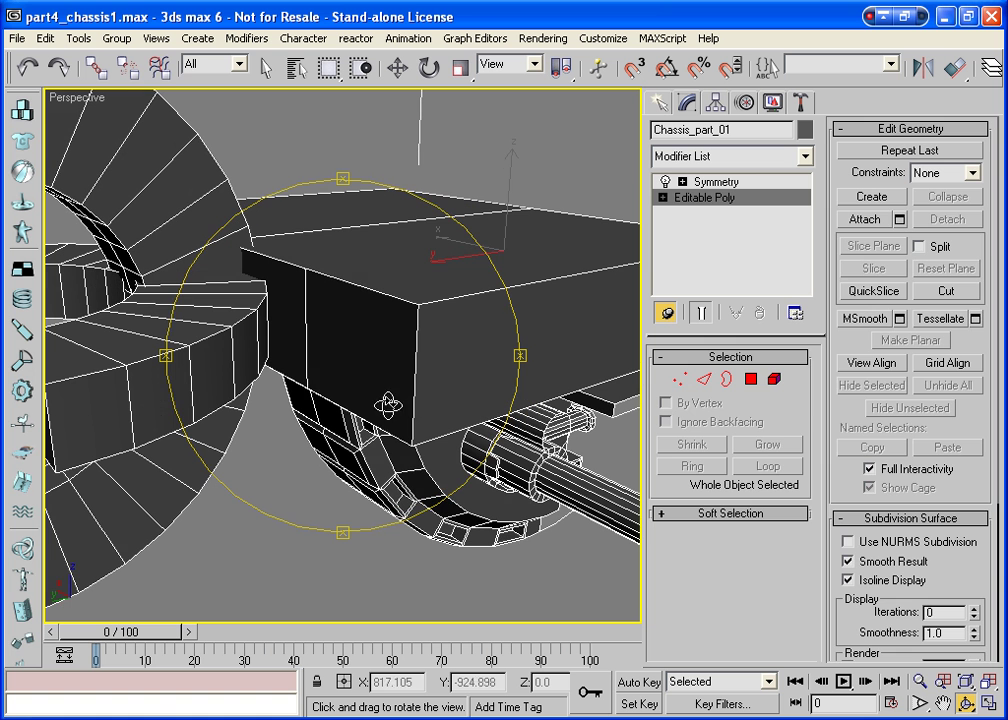
# Select the box's end face beside the arch and inset it to add a border ring
pyautogui.click(774, 379)
pyautogui.click(360, 349)
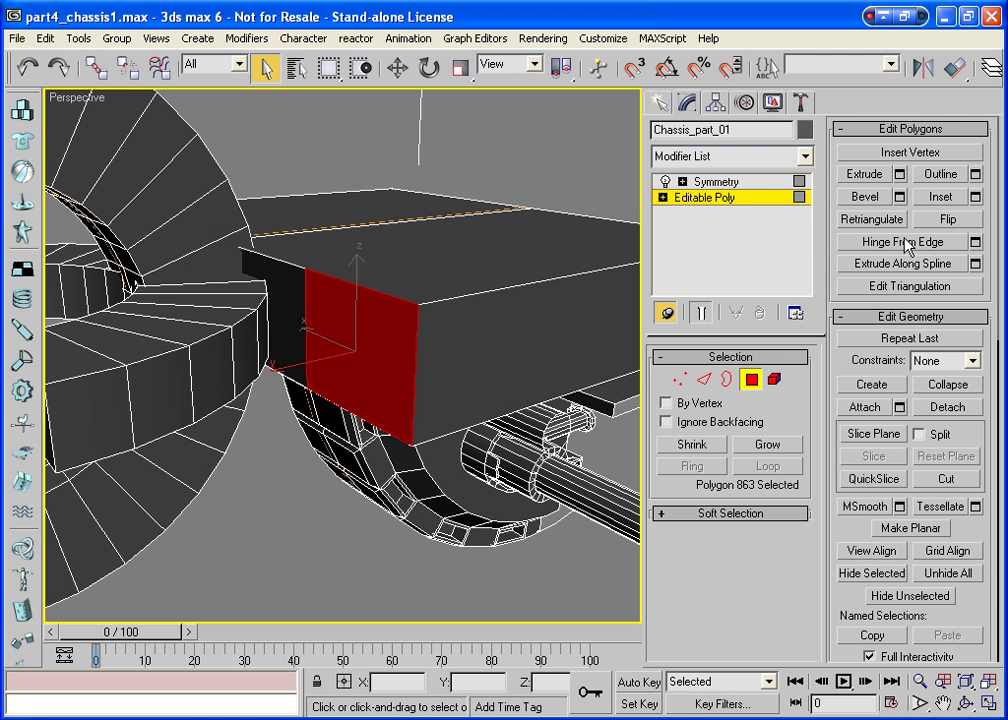
pyautogui.click(941, 197)
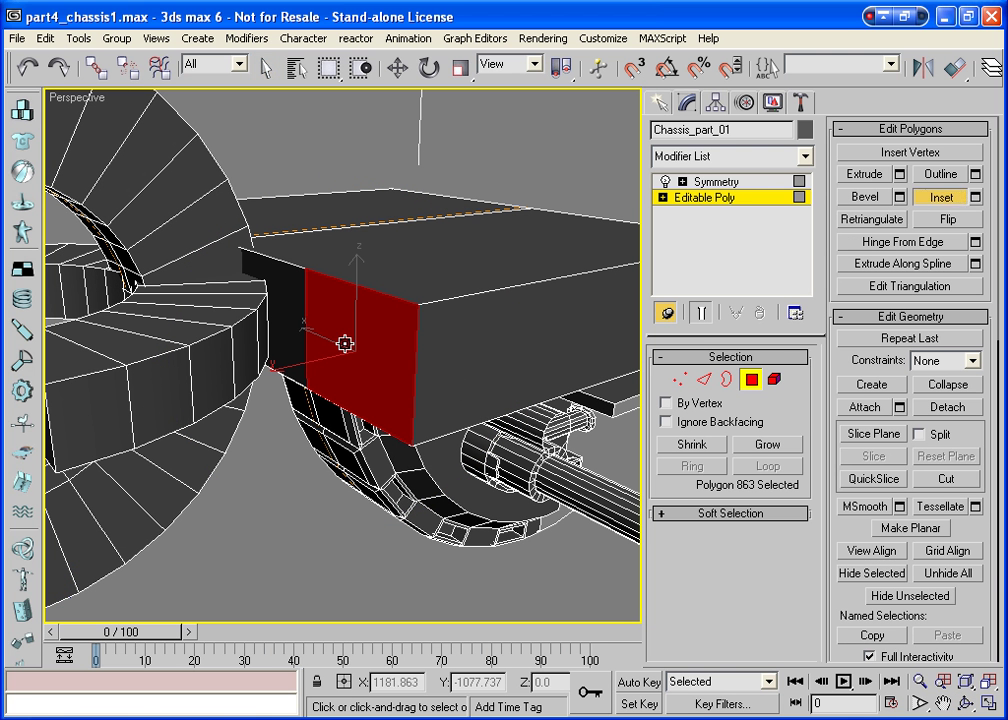
pyautogui.moveTo(345, 346); pyautogui.dragTo(350, 320)
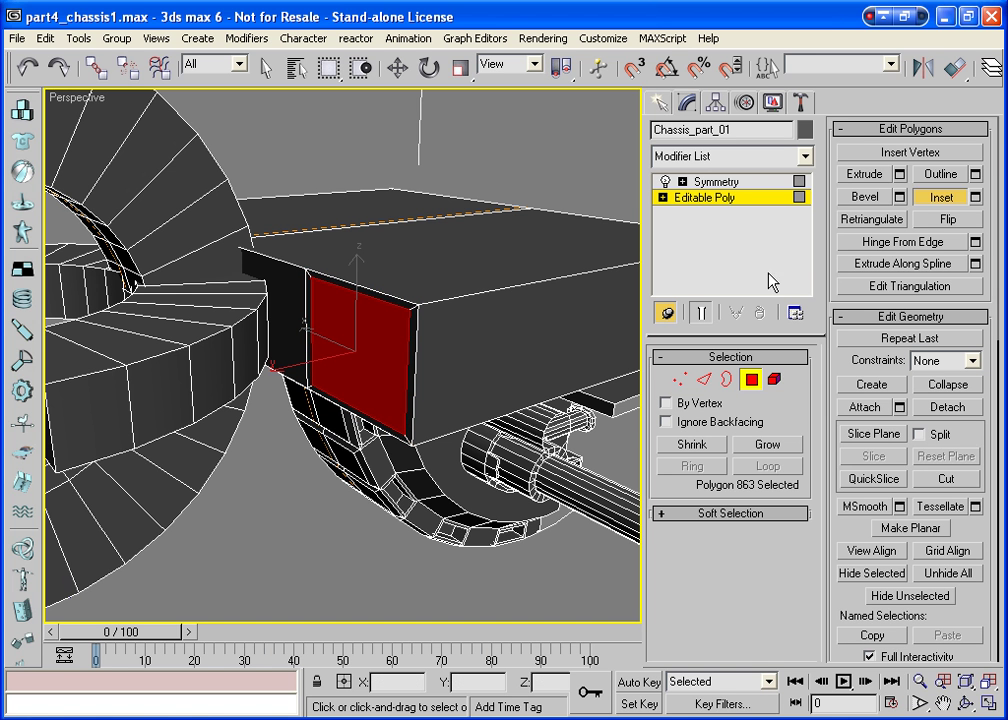
pyautogui.click(866, 175)
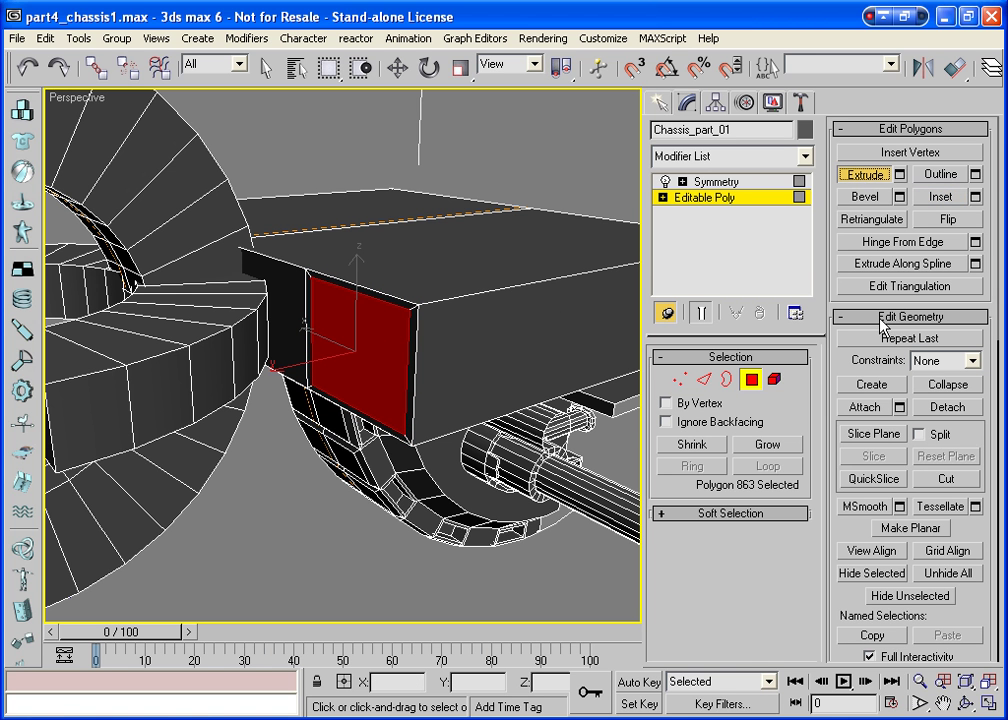
# Hinge the inset panel -90° from Edge 1930 with 8 segments
pyautogui.click(975, 242)
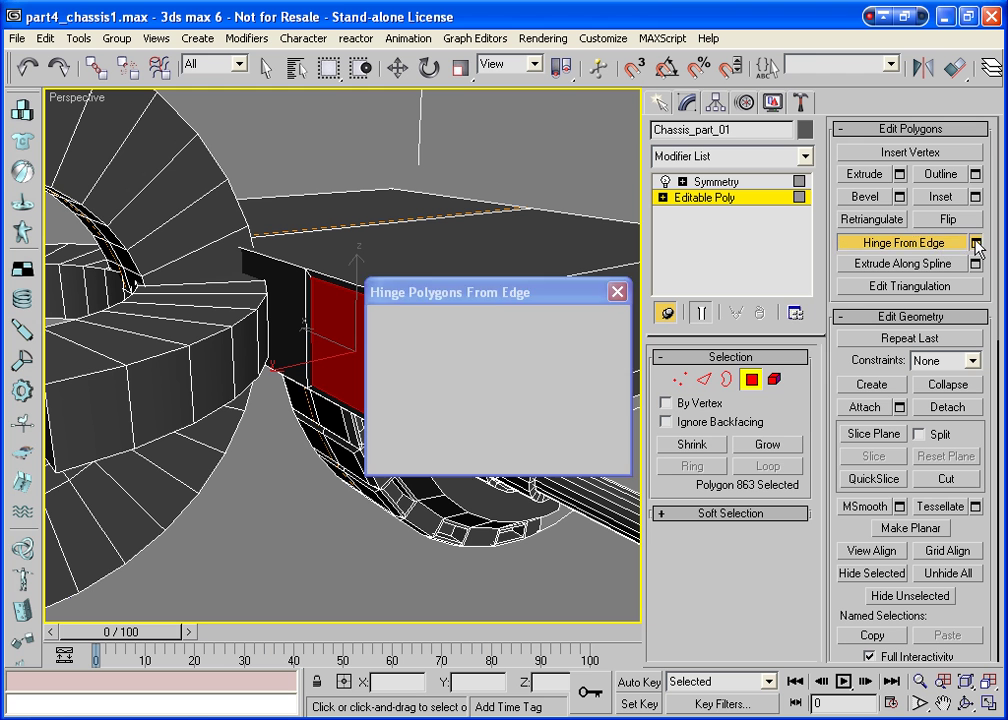
pyautogui.moveTo(440, 292); pyautogui.dragTo(650, 290)
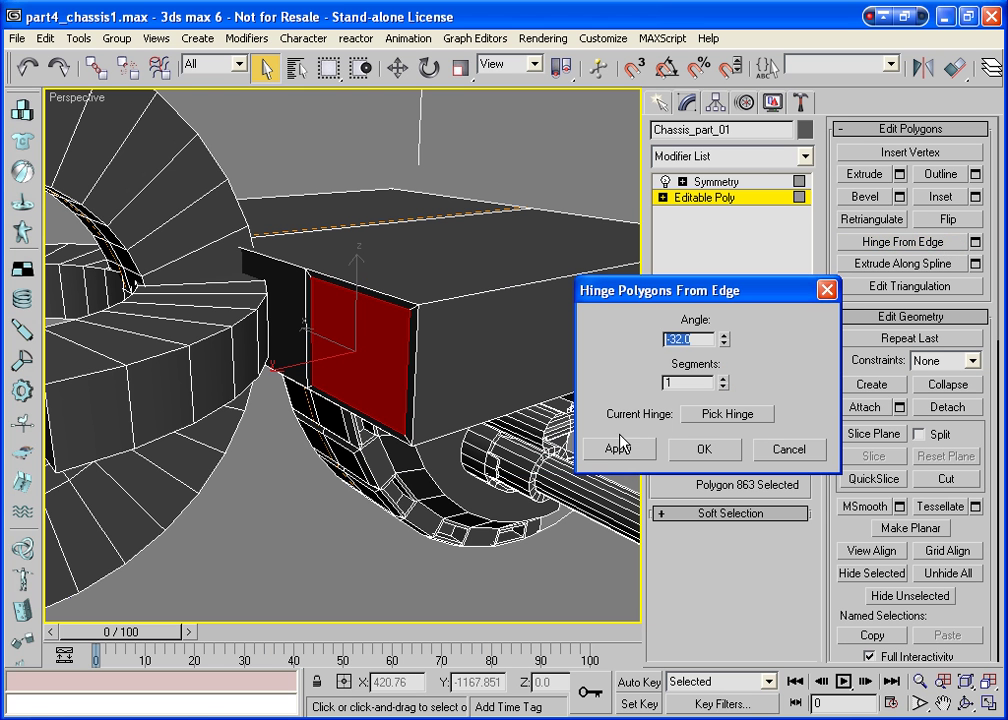
pyautogui.click(721, 419)
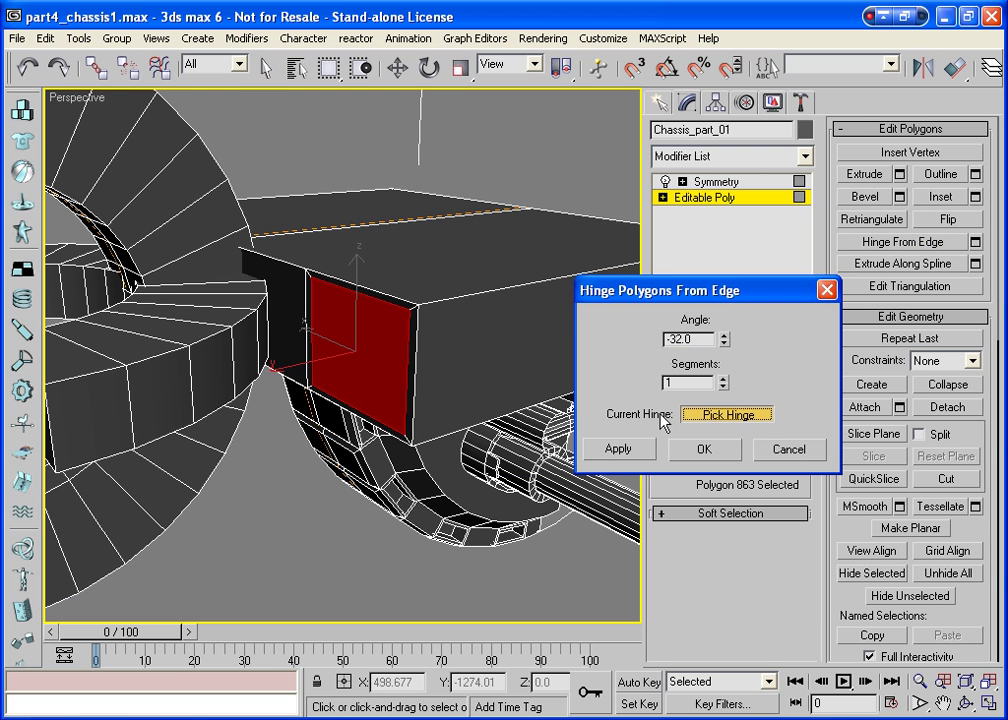
pyautogui.click(310, 342)
pyautogui.moveTo(724, 339); pyautogui.dragTo(733, 456)
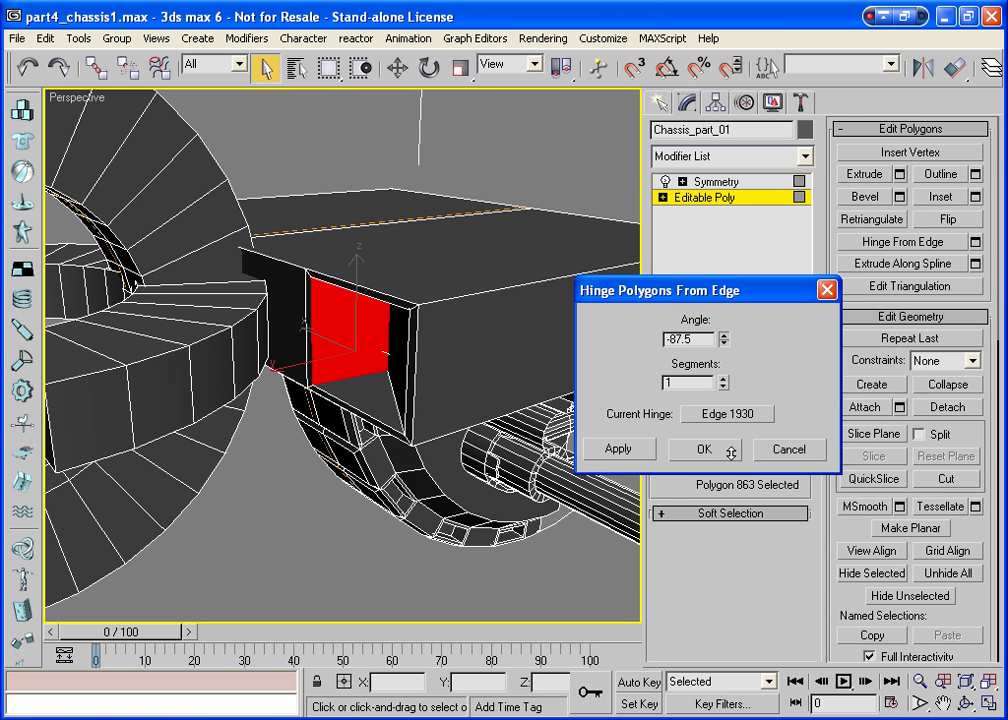
pyautogui.click(724, 380)
pyautogui.click(724, 380)
pyautogui.click(724, 380)
pyautogui.click(724, 380)
pyautogui.click(724, 380)
pyautogui.click(724, 379)
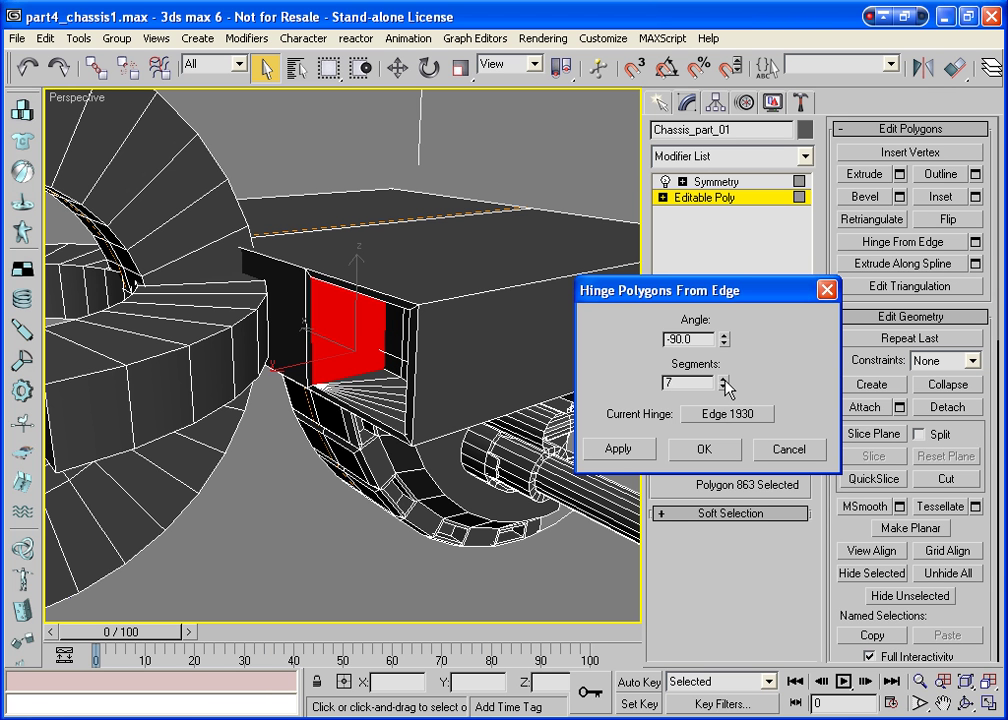
pyautogui.click(724, 379)
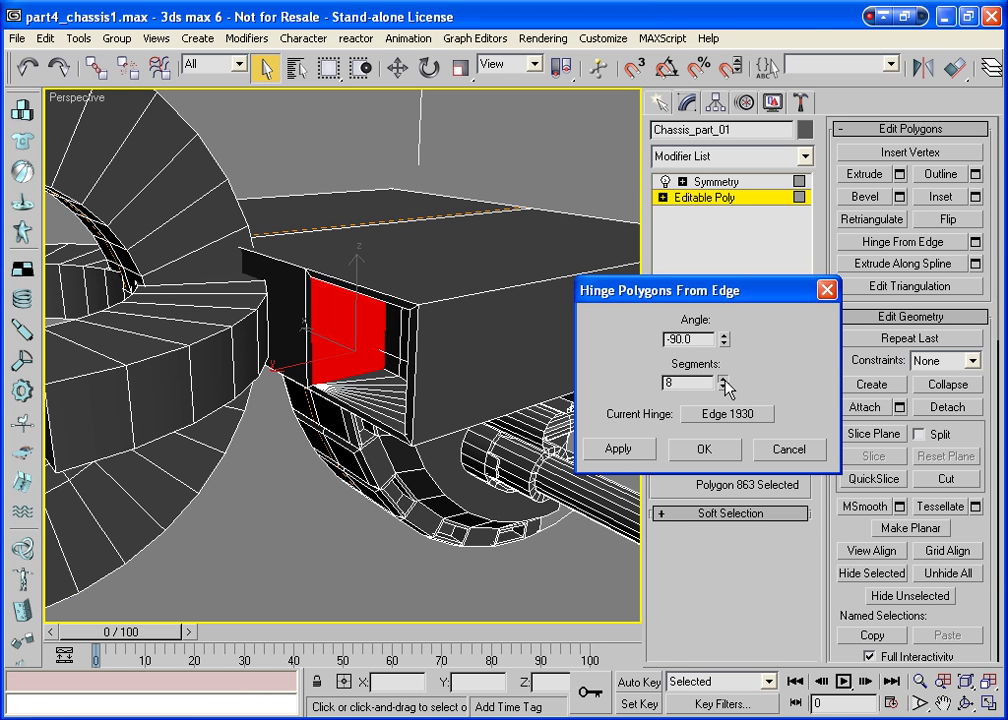
pyautogui.click(696, 451)
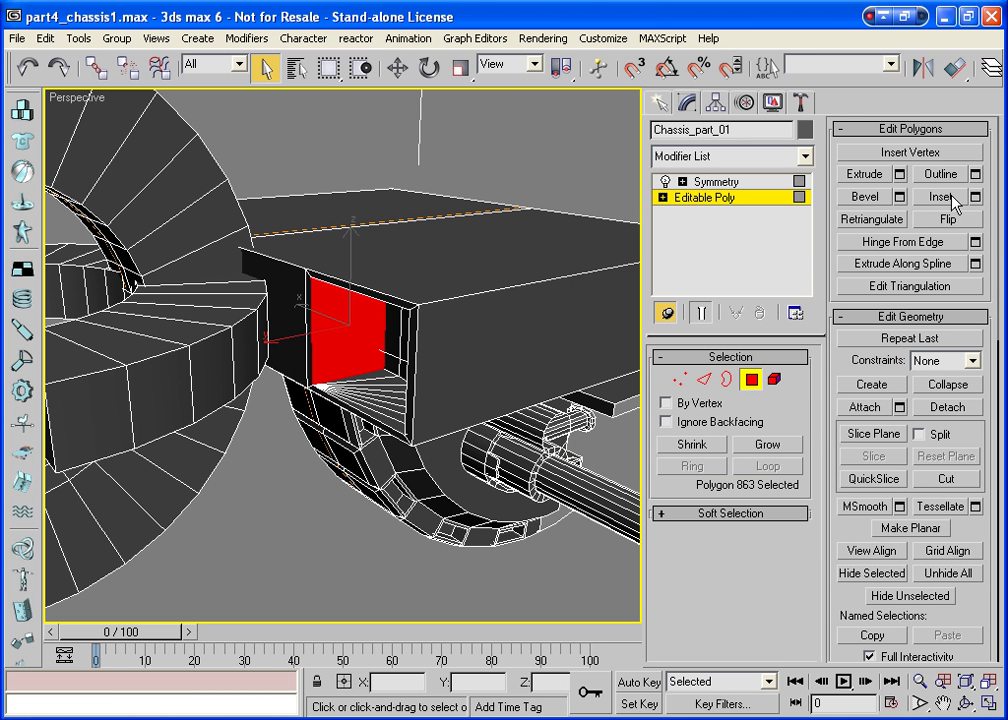
# Orbit to view the hinged vent fan from the lower front
pyautogui.click(938, 198)
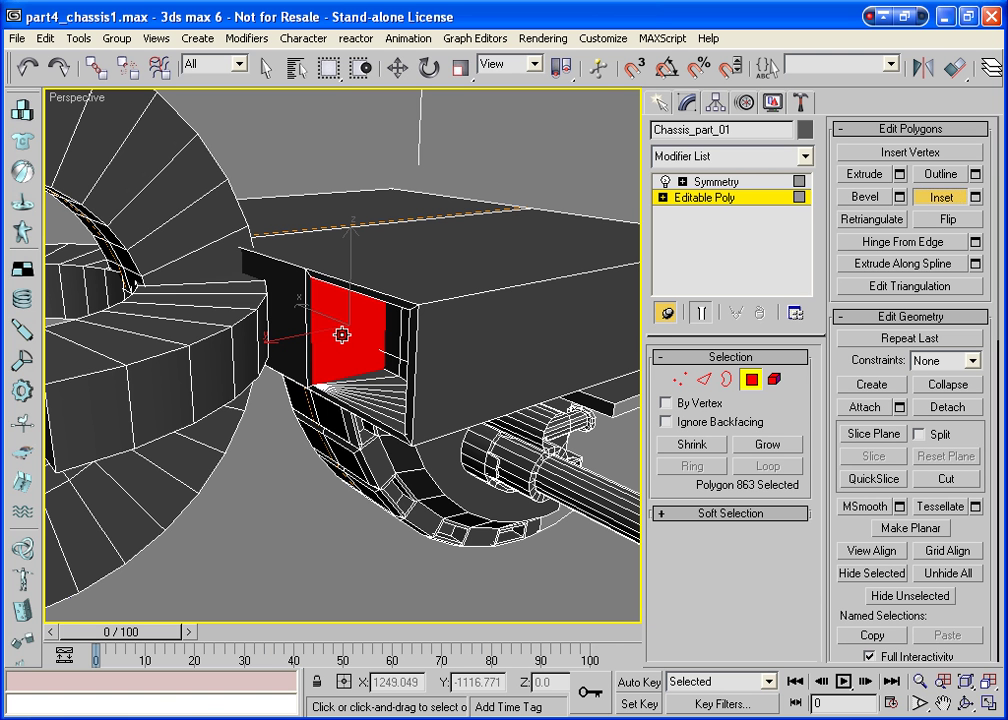
pyautogui.click(965, 704)
pyautogui.moveTo(420, 400); pyautogui.dragTo(400, 300)
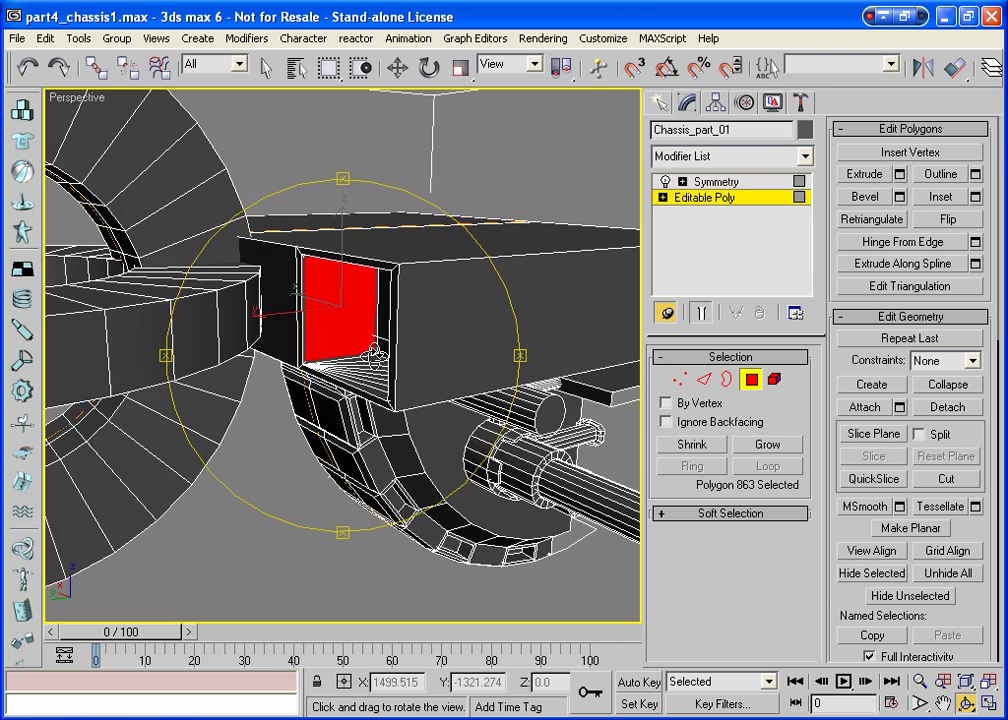
# Orbit to view the vent from below and switch Editable Poly to Edge level
pyautogui.moveTo(330, 145)
pyautogui.mouseDown()
pyautogui.moveTo(287, 243)
pyautogui.moveTo(352, 248)
pyautogui.moveTo(337, 249)
pyautogui.mouseUp()
pyautogui.moveTo(425, 313)
pyautogui.mouseDown()
pyautogui.moveTo(462, 328)
pyautogui.moveTo(429, 305)
pyautogui.mouseUp()
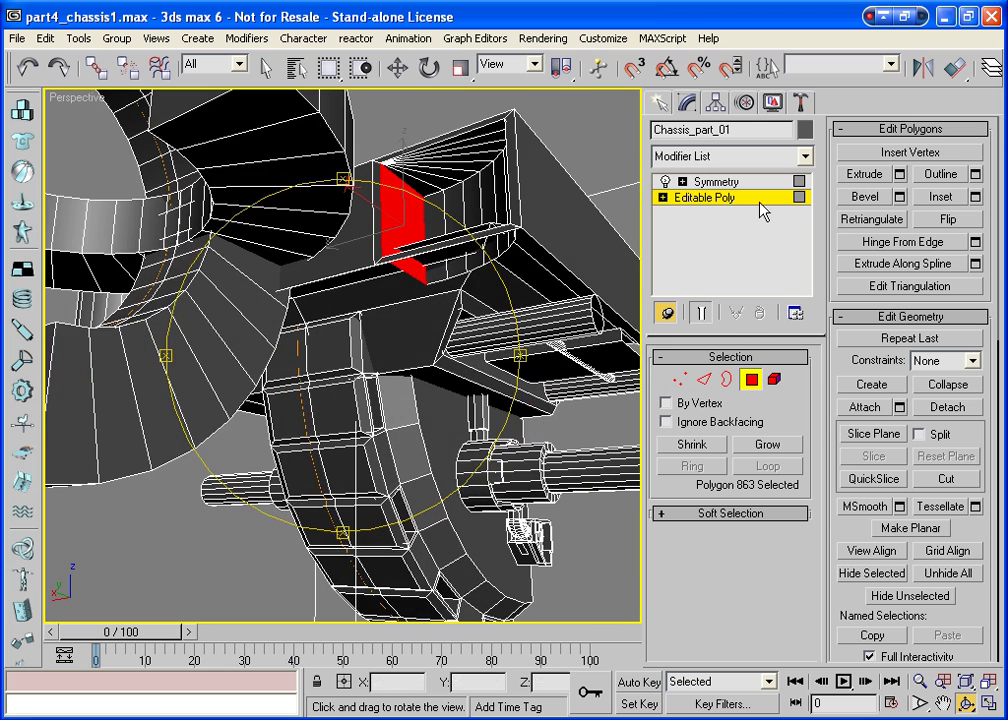
pyautogui.click(799, 197)
pyautogui.click(704, 197)
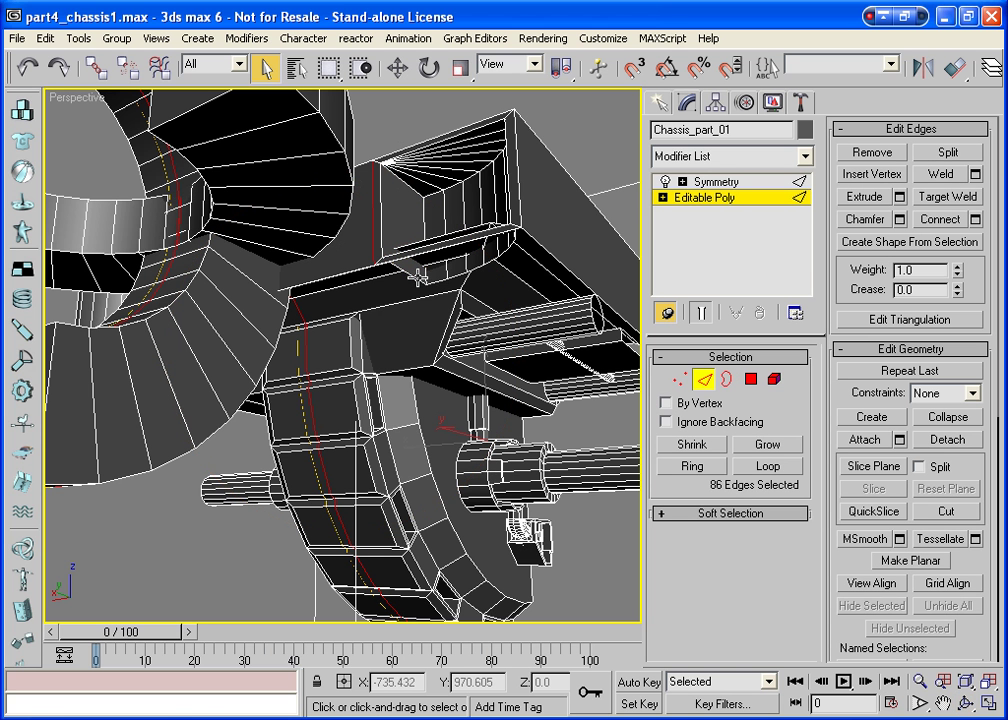
# Select edges along the hinged panel's lower lip, undoing one wrongly added edge
pyautogui.click(335, 195)
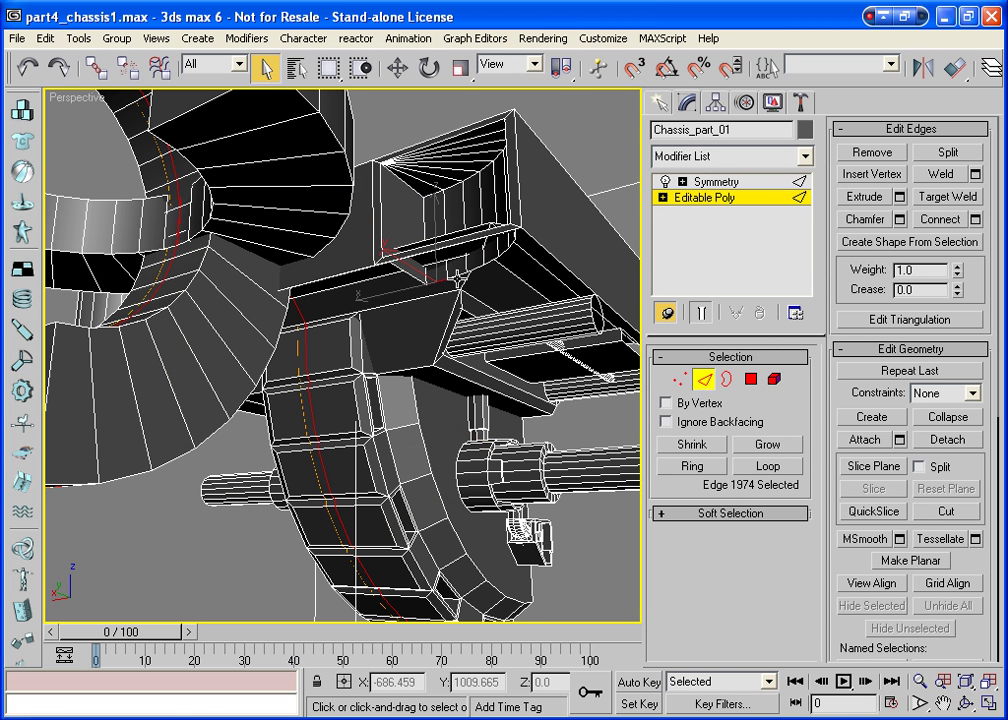
pyautogui.keyDown('ctrl'); pyautogui.click(365, 218); pyautogui.keyUp('ctrl')
pyautogui.keyDown('ctrl'); pyautogui.click(488, 262); pyautogui.keyUp('ctrl')
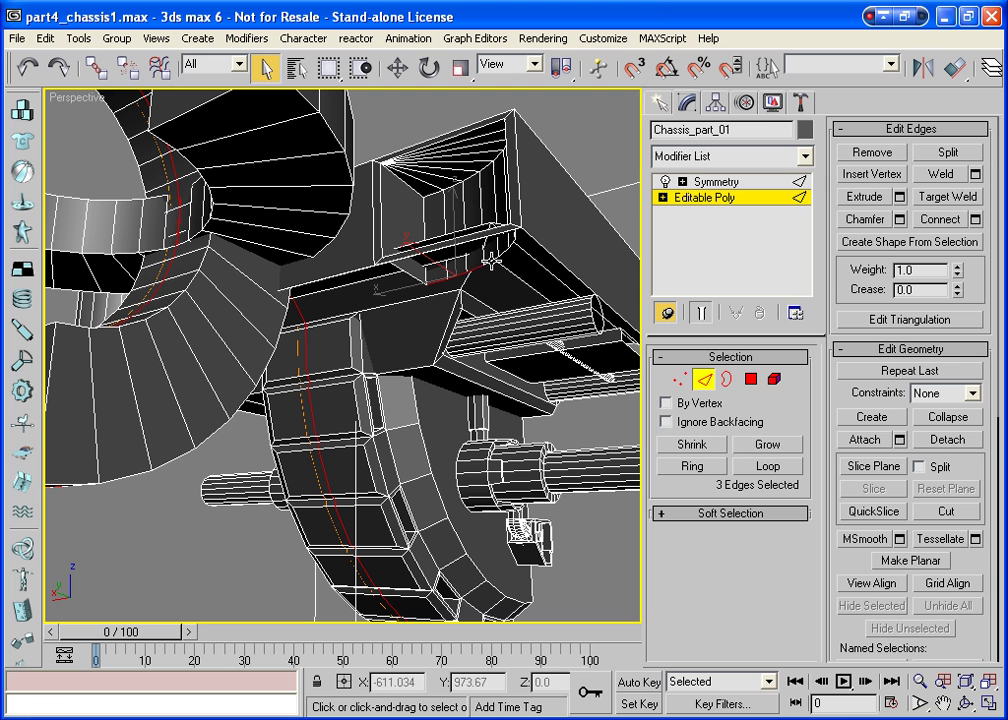
pyautogui.keyDown('ctrl'); pyautogui.click(500, 255); pyautogui.keyUp('ctrl')
pyautogui.keyDown('ctrl'); pyautogui.click(502, 252); pyautogui.keyUp('ctrl')
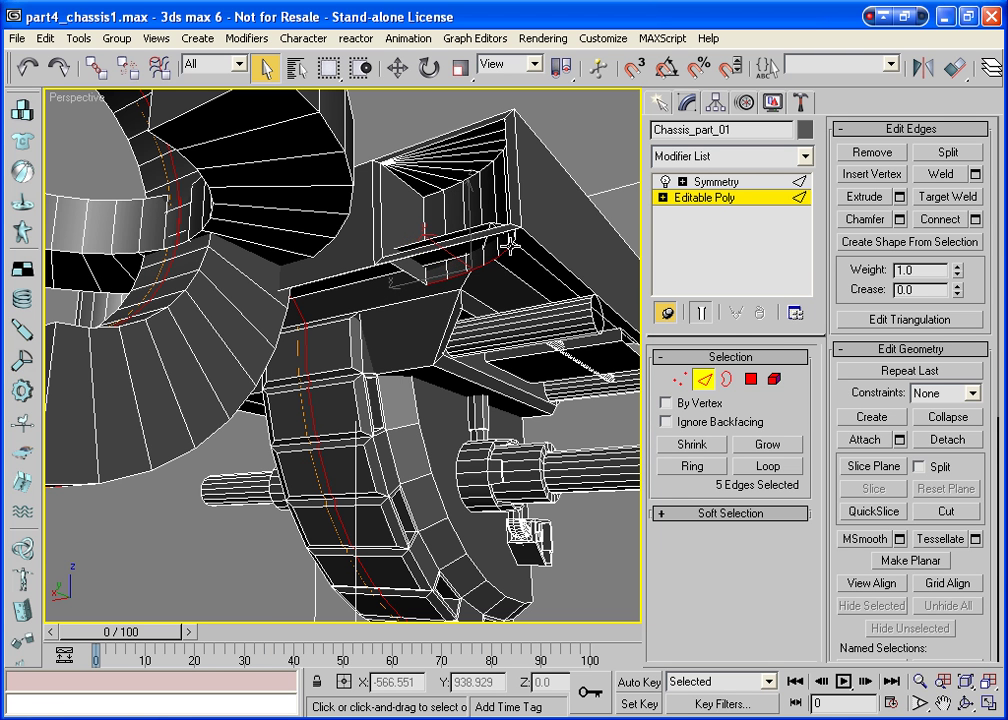
pyautogui.hotkey('ctrl', 'z')
pyautogui.keyDown('ctrl'); pyautogui.click(430, 228); pyautogui.keyUp('ctrl')
pyautogui.keyDown('ctrl'); pyautogui.click(445, 245); pyautogui.keyUp('ctrl')
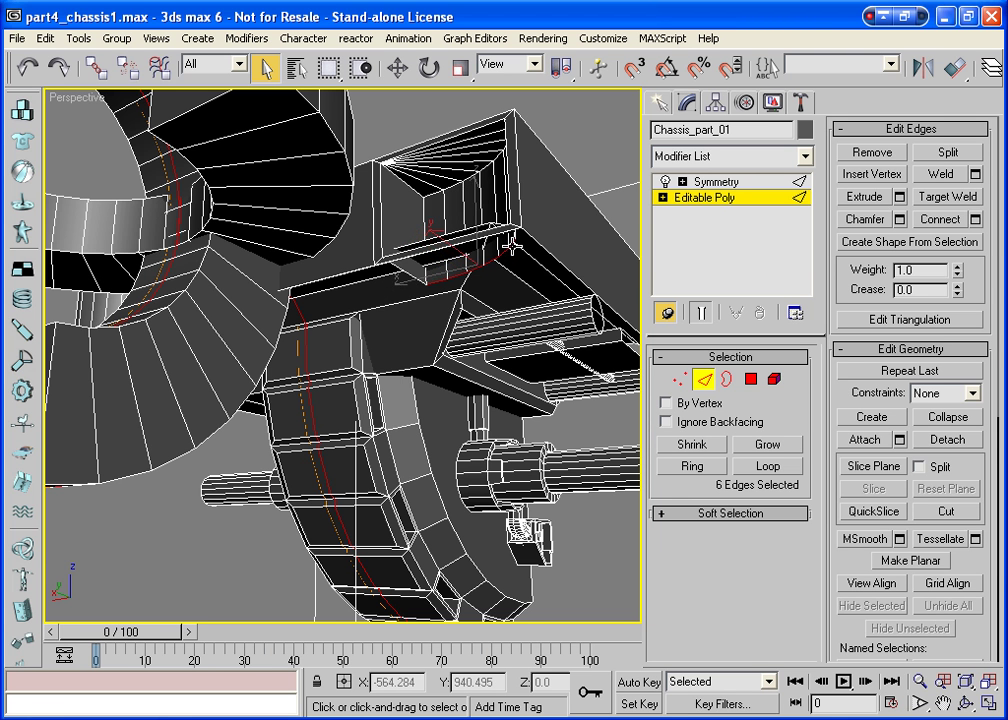
# From underneath the vent, add the seventh lip edge to the selection
pyautogui.click(965, 703)
pyautogui.moveTo(400, 420); pyautogui.dragTo(508, 322)
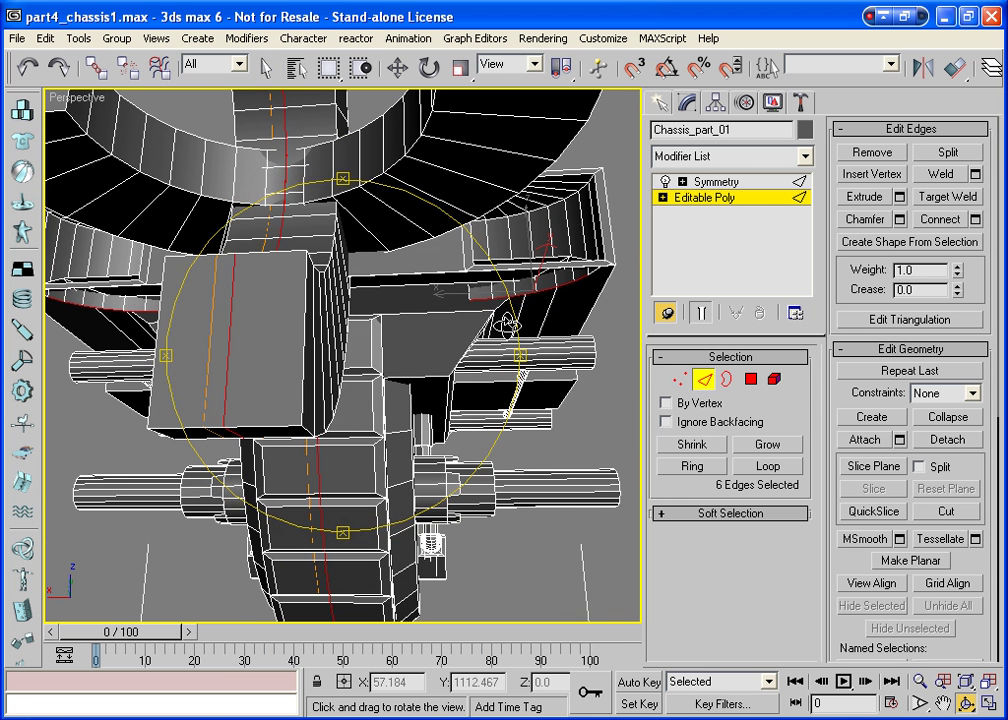
pyautogui.rightClick(508, 322)
pyautogui.click(678, 466)
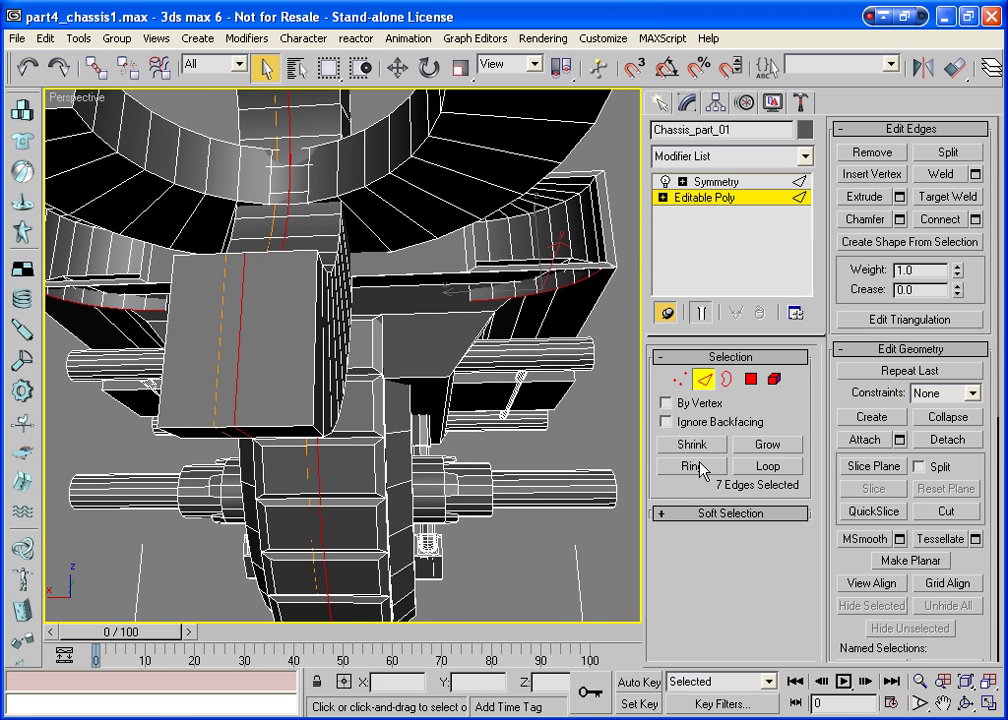
pyautogui.hotkey('ctrl', 'r')
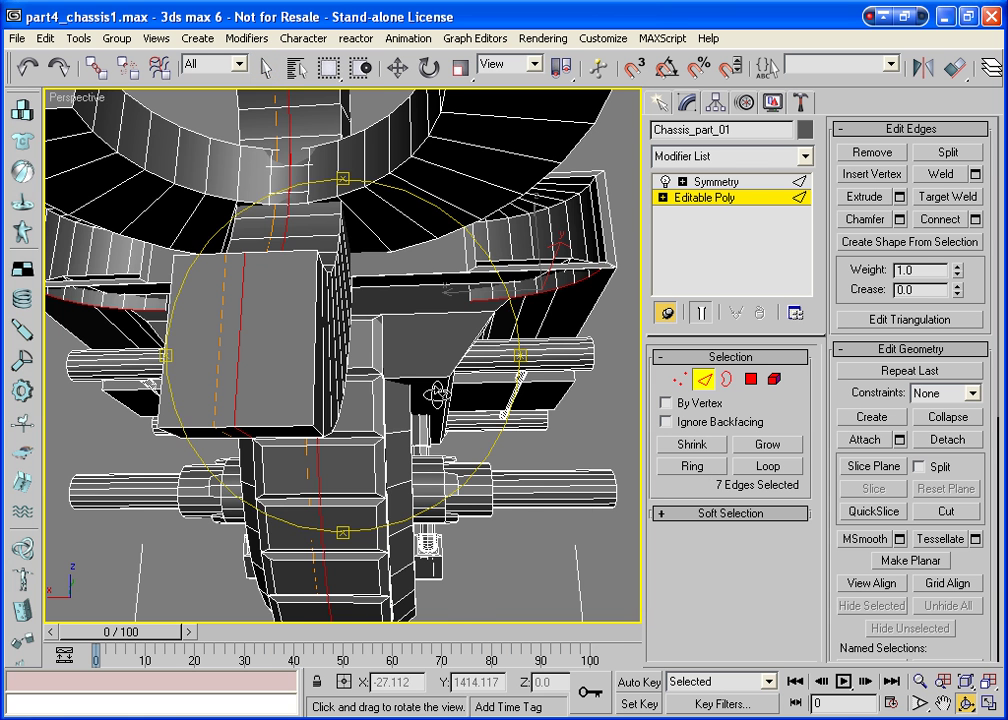
pyautogui.moveTo(344, 312); pyautogui.dragTo(364, 420)
# Move the seven selected lip edges up about 14 units along Z, checking from another angle
pyautogui.rightClick(364, 420)
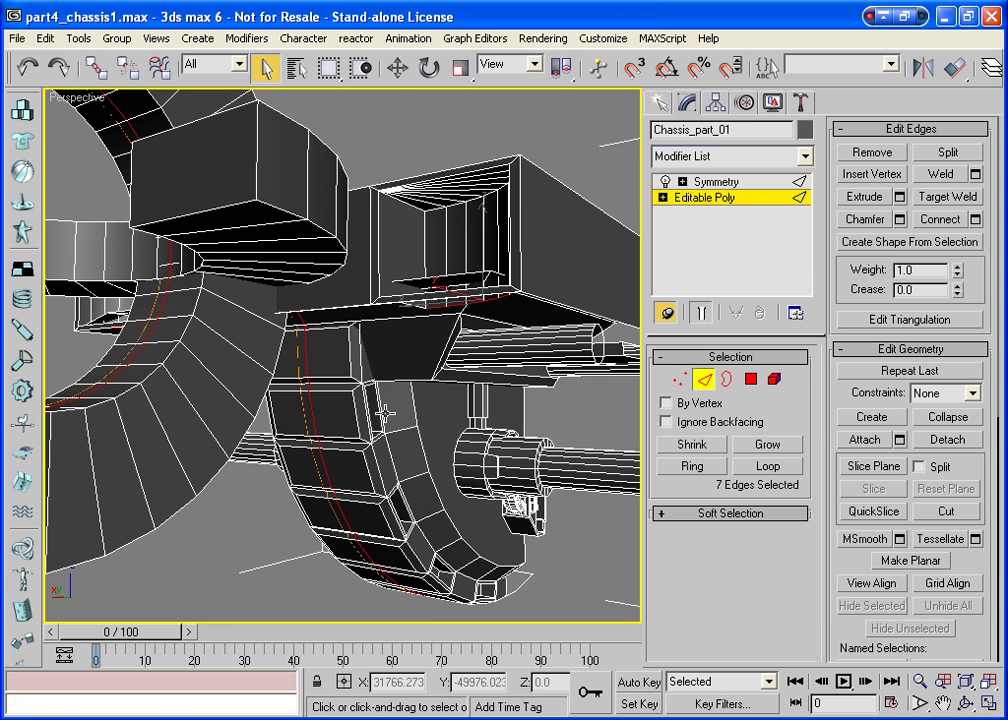
pyautogui.click(397, 67)
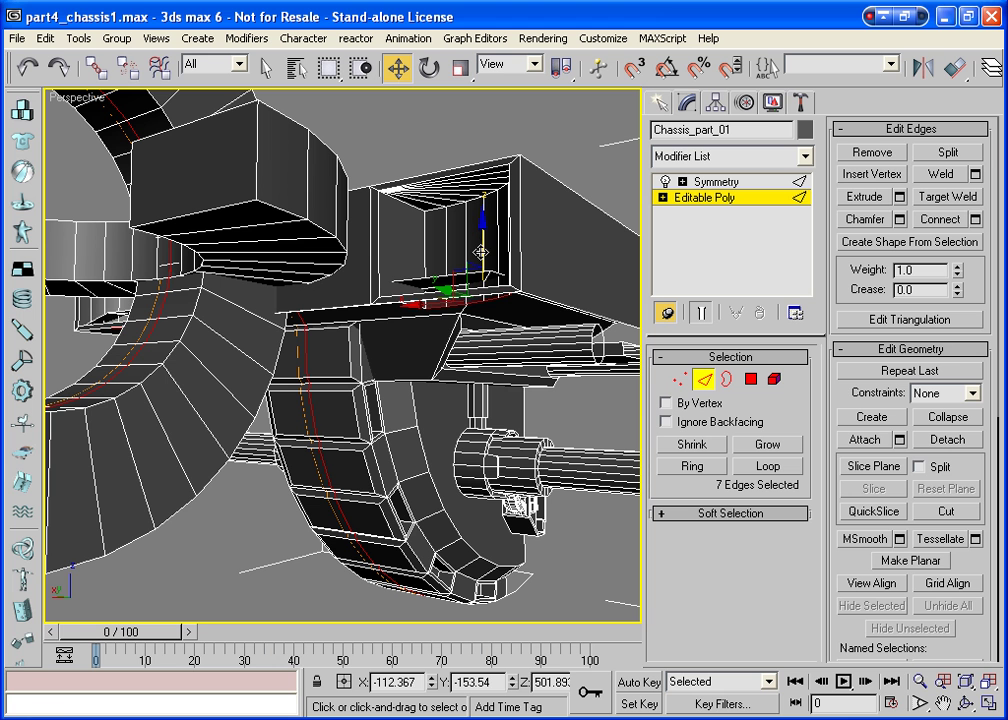
pyautogui.moveTo(478, 240); pyautogui.dragTo(479, 242)
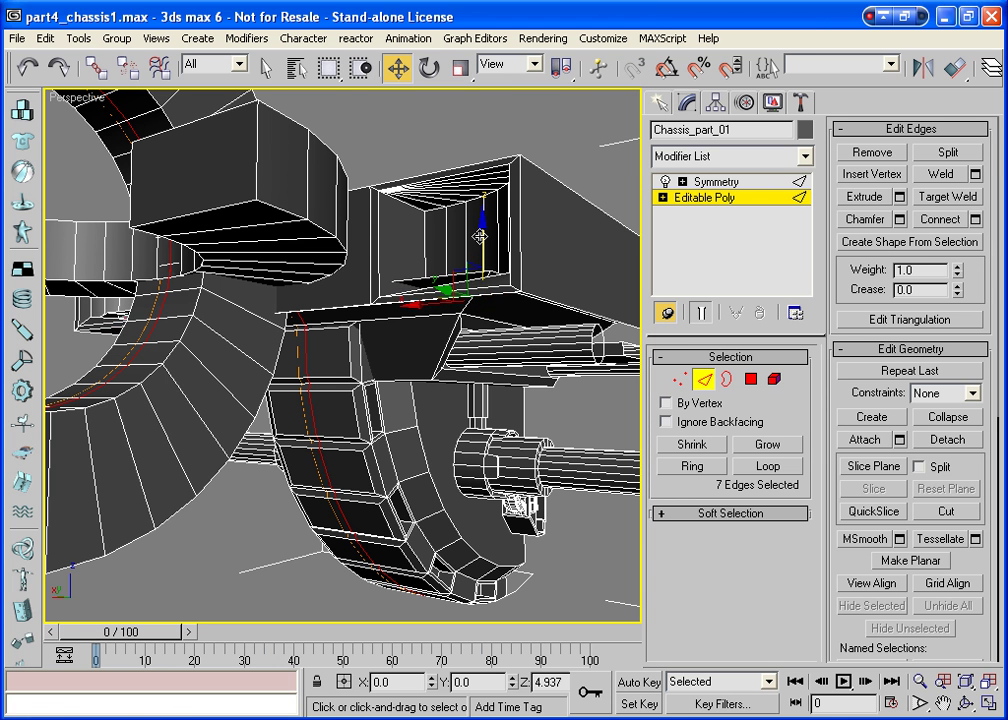
pyautogui.moveTo(479, 242); pyautogui.dragTo(481, 237)
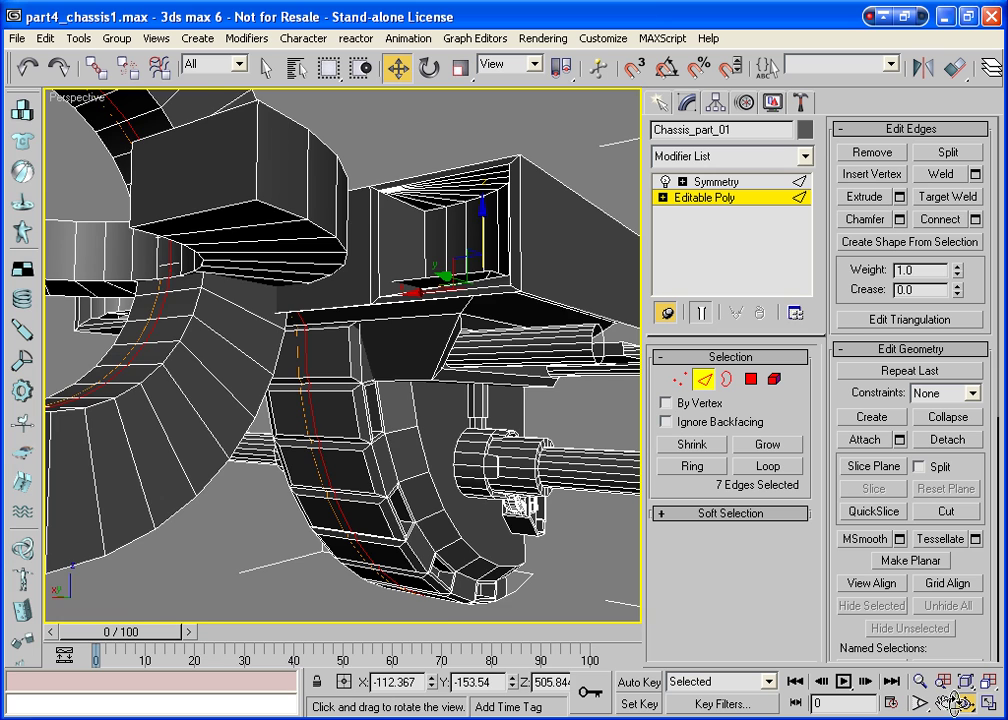
pyautogui.keyDown('alt'); pyautogui.moveTo(481, 237); pyautogui.dragTo(430, 300, button='middle'); pyautogui.keyUp('alt')
pyautogui.moveTo(464, 384)
pyautogui.keyDown('alt'); pyautogui.mouseDown(button='middle')
pyautogui.moveTo(436, 389)
pyautogui.moveTo(463, 393)
pyautogui.moveTo(466, 405)
pyautogui.moveTo(445, 364)
pyautogui.moveTo(500, 290)
pyautogui.moveTo(470, 261)
pyautogui.moveTo(360, 227)
pyautogui.moveTo(355, 306)
pyautogui.moveTo(398, 337)
pyautogui.moveTo(412, 333)
pyautogui.moveTo(393, 331)
pyautogui.mouseUp(button='middle'); pyautogui.keyUp('alt')
pyautogui.press('w')
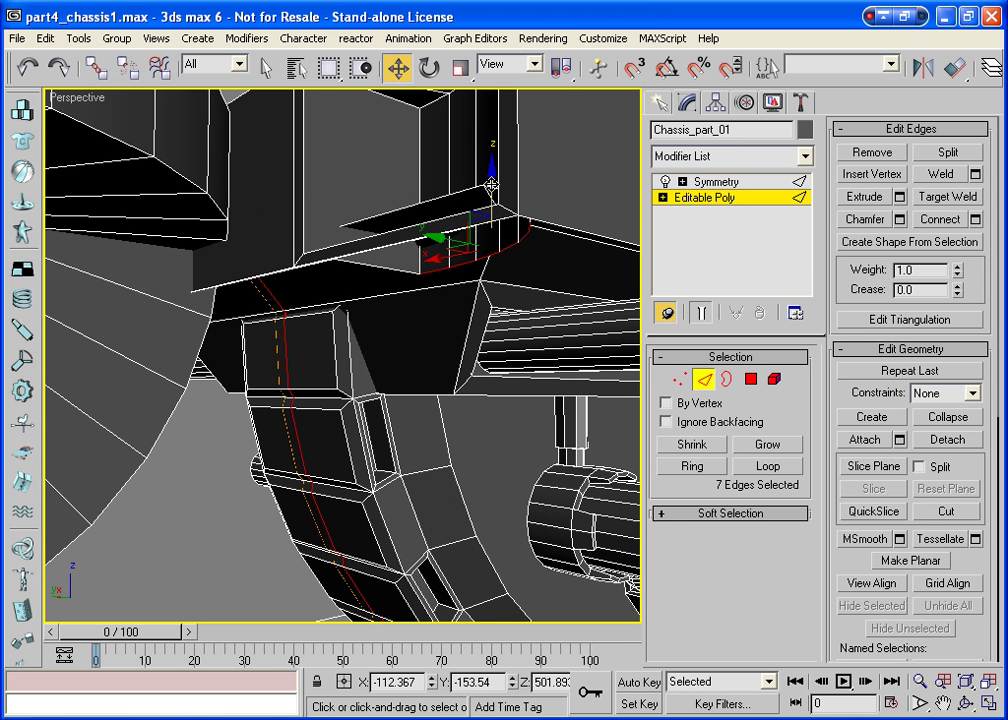
pyautogui.moveTo(492, 180); pyautogui.dragTo(474, 111)
pyautogui.hotkey('ctrl', 'r')
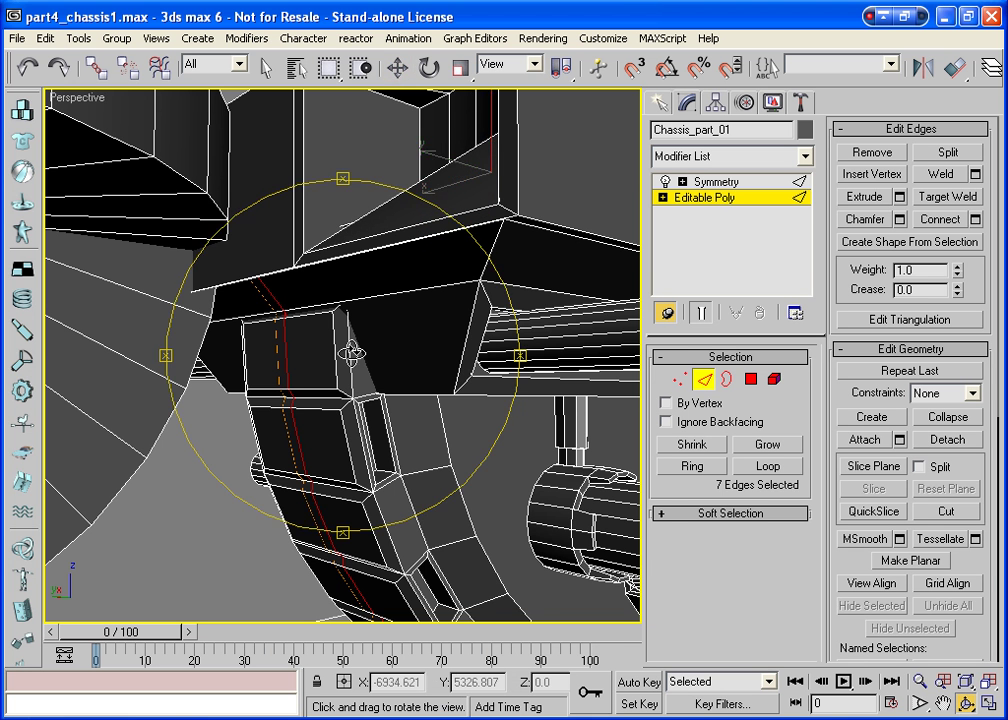
pyautogui.moveTo(355, 200)
pyautogui.mouseDown()
pyautogui.moveTo(342, 316)
pyautogui.moveTo(358, 372)
pyautogui.moveTo(346, 260)
pyautogui.mouseUp()
# At Polygon level, select the hinged vent panel polygon near the top, then deselect it
pyautogui.rightClick(344, 238)
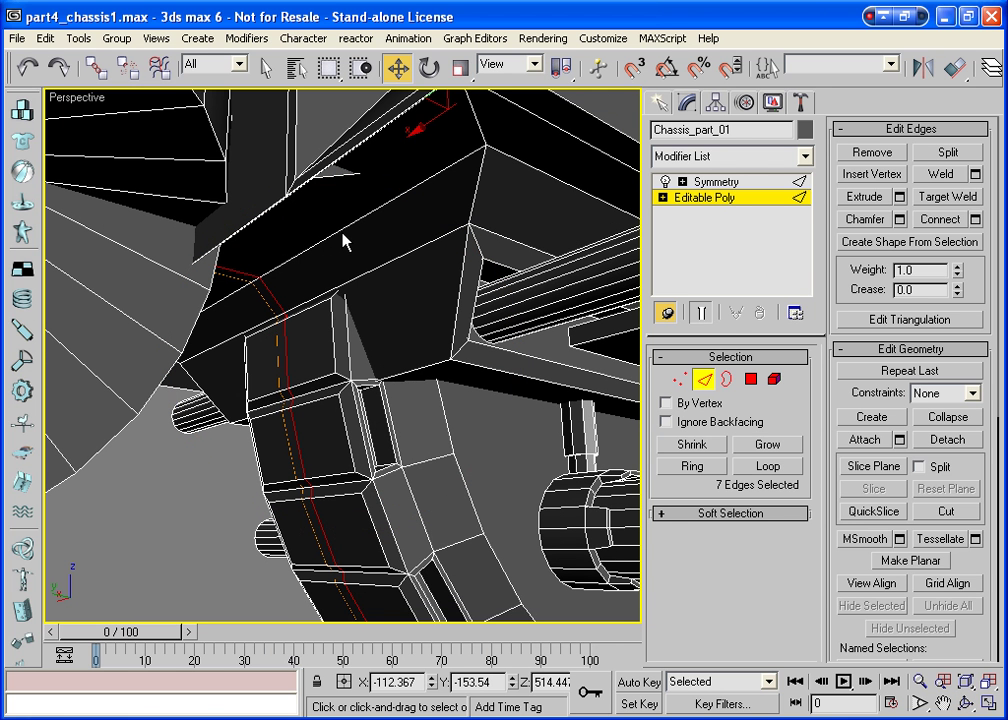
pyautogui.click(336, 180)
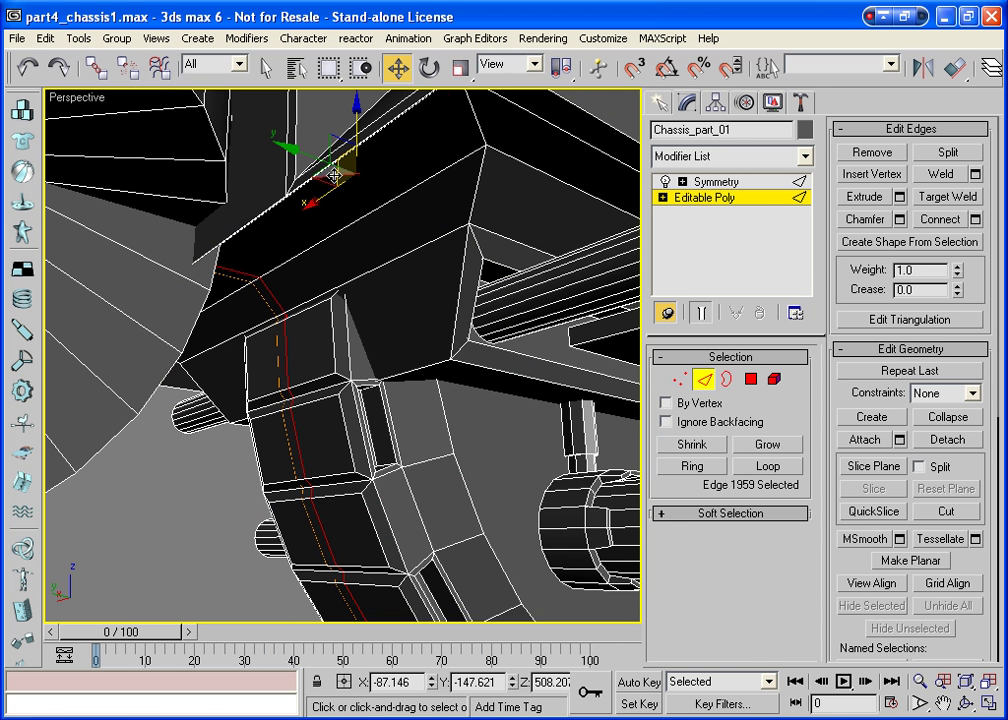
pyautogui.click(752, 380)
pyautogui.click(337, 169)
pyautogui.click(337, 172)
pyautogui.click(335, 170)
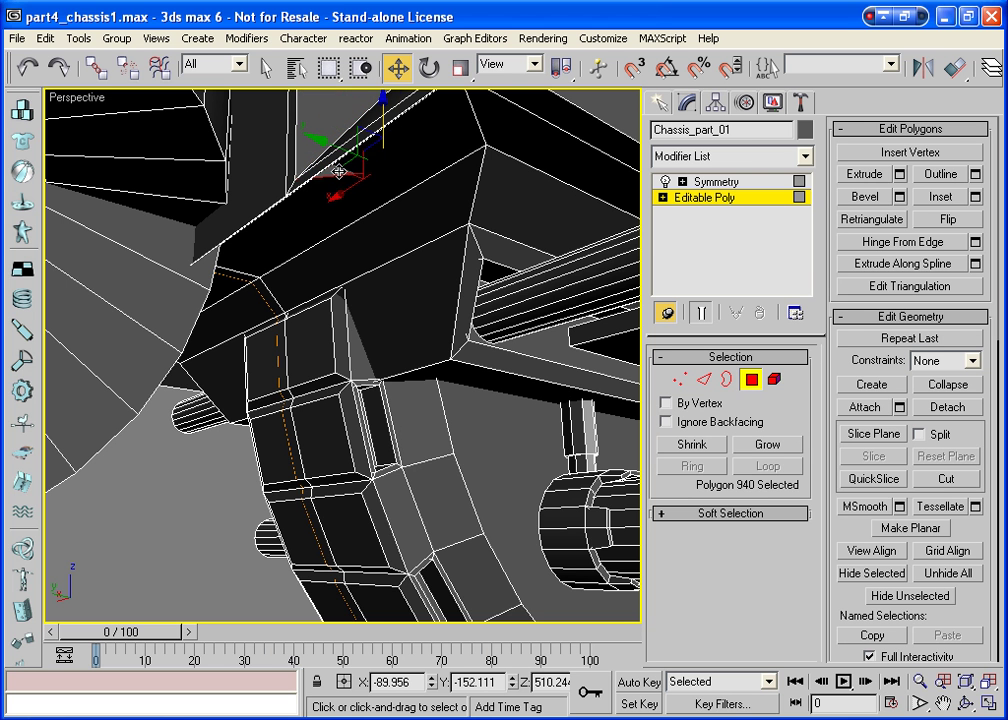
pyautogui.click(330, 160)
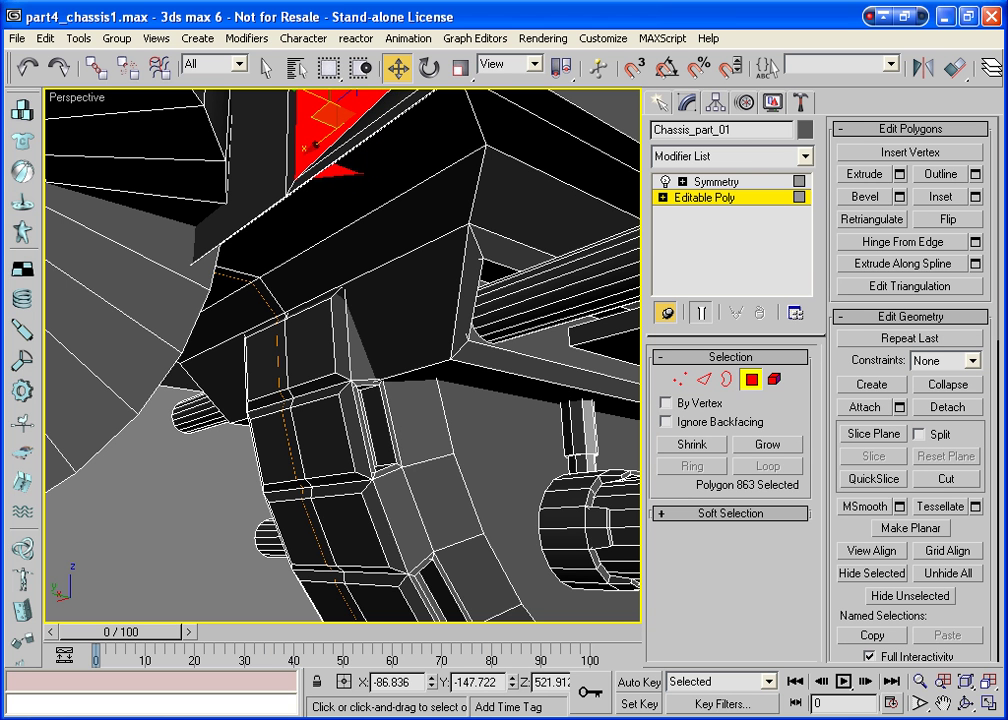
pyautogui.click(969, 705)
pyautogui.moveTo(360, 281)
pyautogui.mouseDown()
pyautogui.moveTo(353, 320)
pyautogui.moveTo(369, 316)
pyautogui.moveTo(373, 300)
pyautogui.moveTo(385, 370)
pyautogui.moveTo(423, 367)
pyautogui.mouseUp()
pyautogui.hotkey('ctrl', 'd')
# Pick faces on the lower lip, then clear them and view the lip from below
pyautogui.press('w')
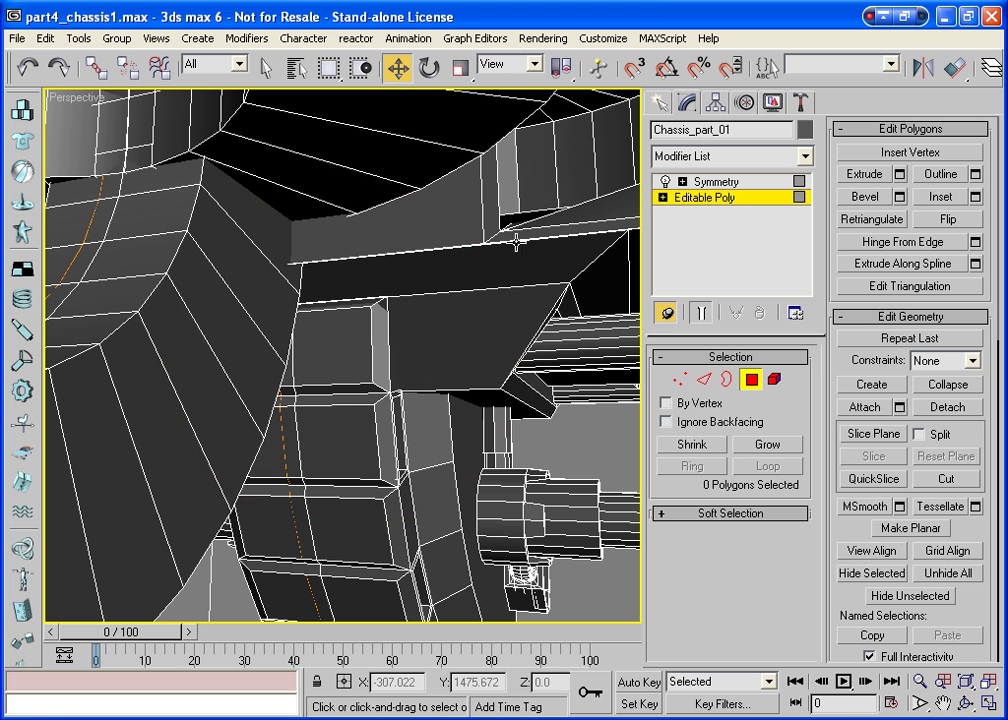
pyautogui.click(525, 208)
pyautogui.click(518, 214)
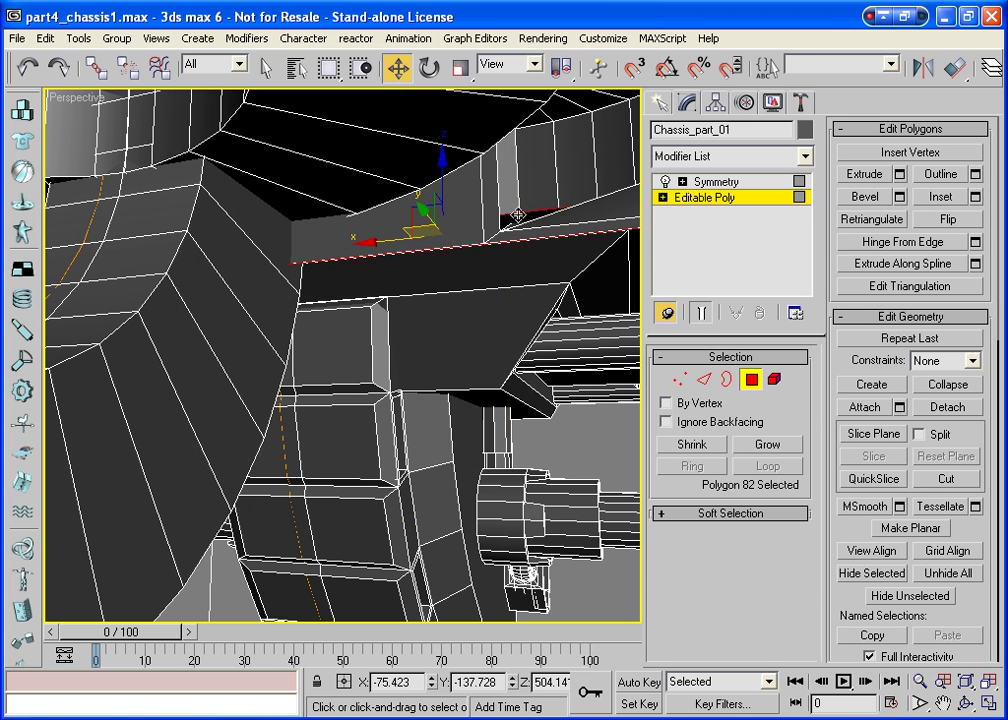
pyautogui.click(518, 214)
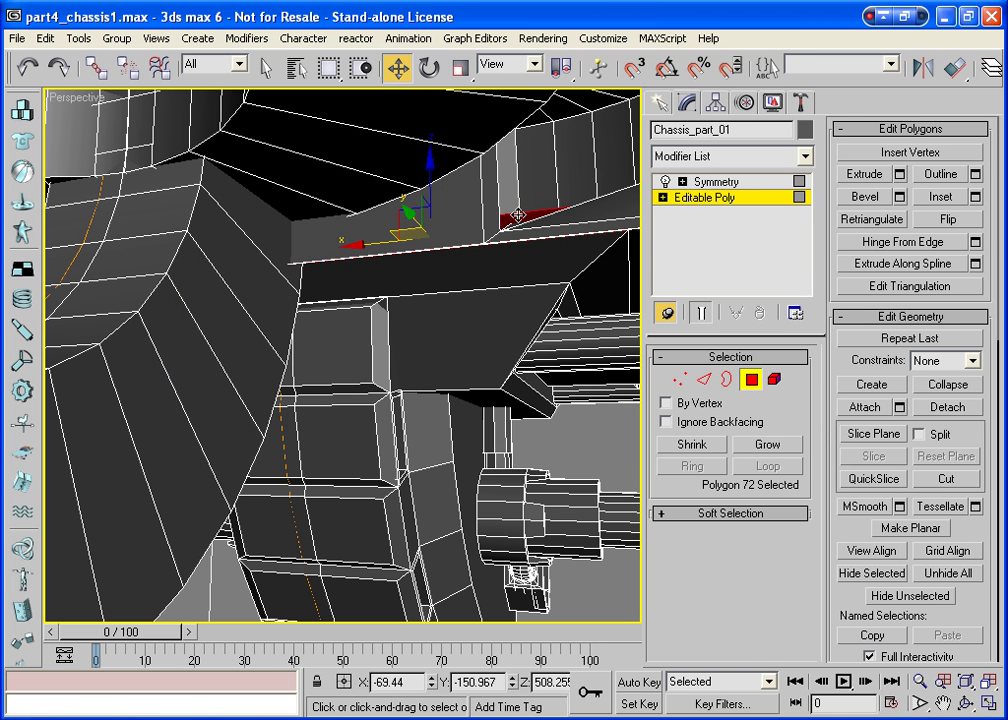
pyautogui.click(556, 270)
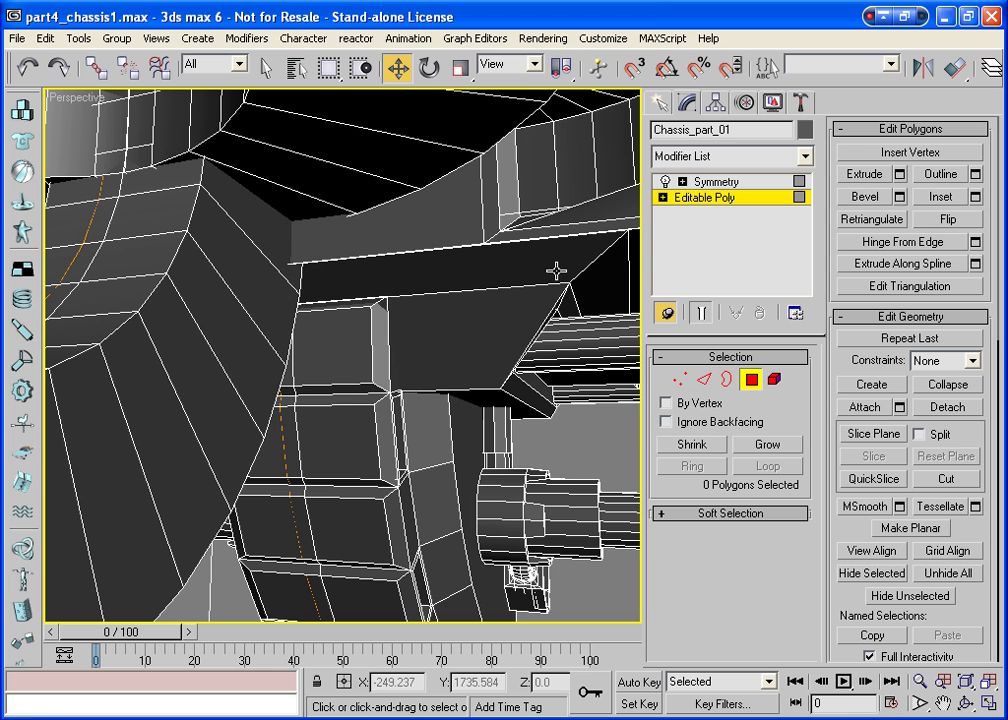
pyautogui.click(965, 704)
pyautogui.moveTo(645, 441); pyautogui.dragTo(401, 312)
pyautogui.moveTo(338, 291)
pyautogui.mouseDown()
pyautogui.moveTo(306, 292)
pyautogui.moveTo(349, 308)
pyautogui.moveTo(391, 160)
pyautogui.mouseUp()
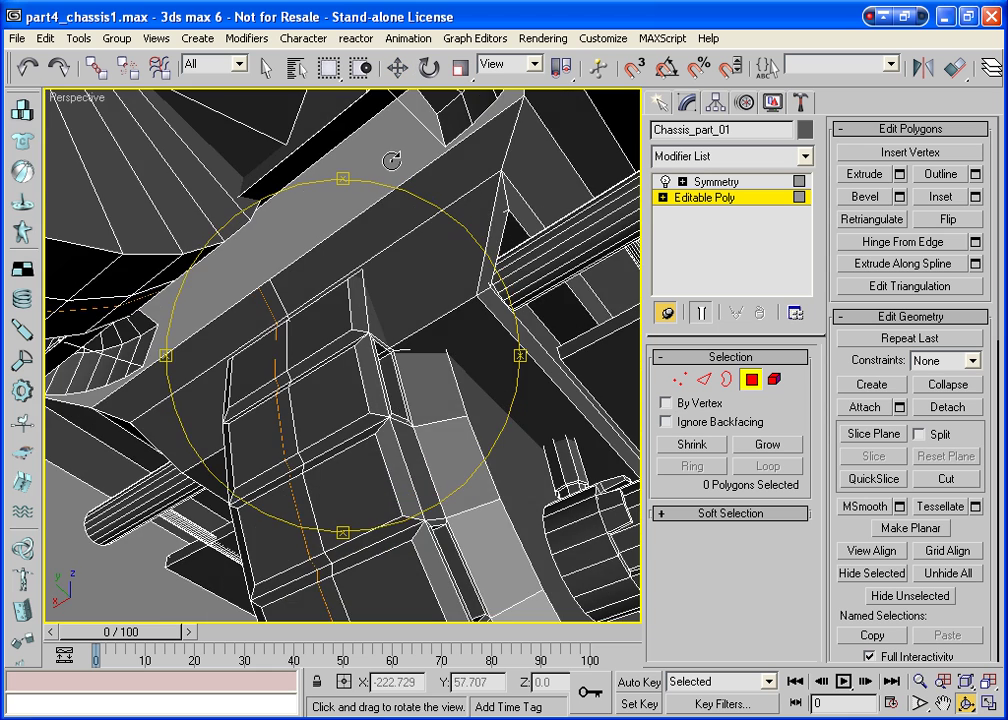
# Select the long lip polygon and nudge it slightly downward
pyautogui.click(259, 234)
pyautogui.moveTo(265, 225)
pyautogui.mouseDown()
pyautogui.moveTo(349, 342)
pyautogui.moveTo(337, 380)
pyautogui.moveTo(328, 360)
pyautogui.mouseUp()
pyautogui.click(398, 70)
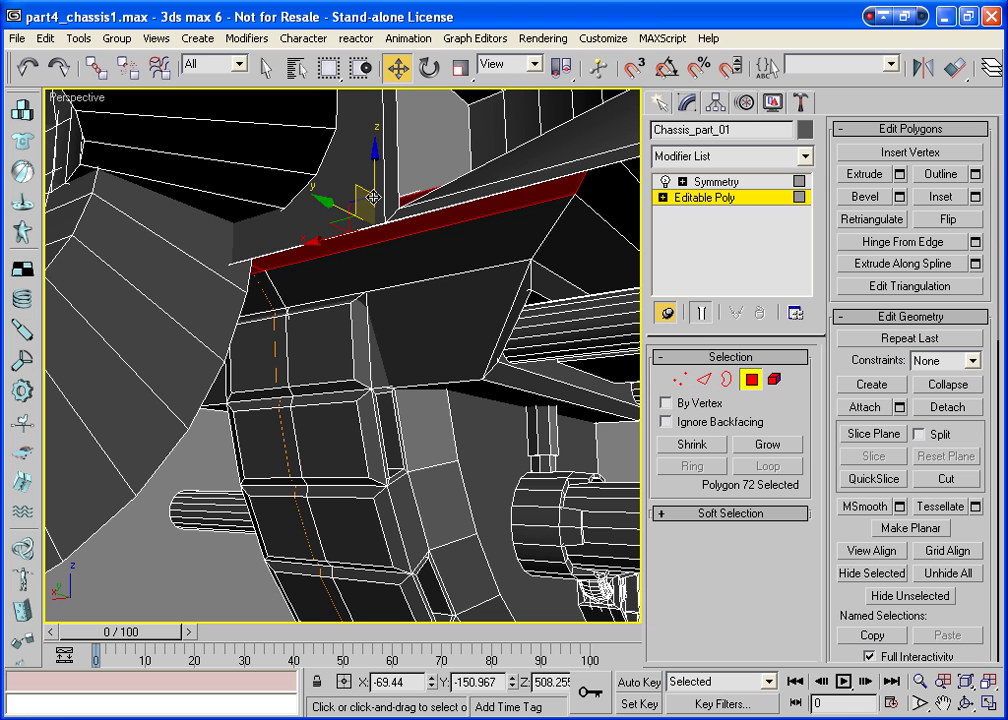
pyautogui.moveTo(375, 160); pyautogui.dragTo(379, 181)
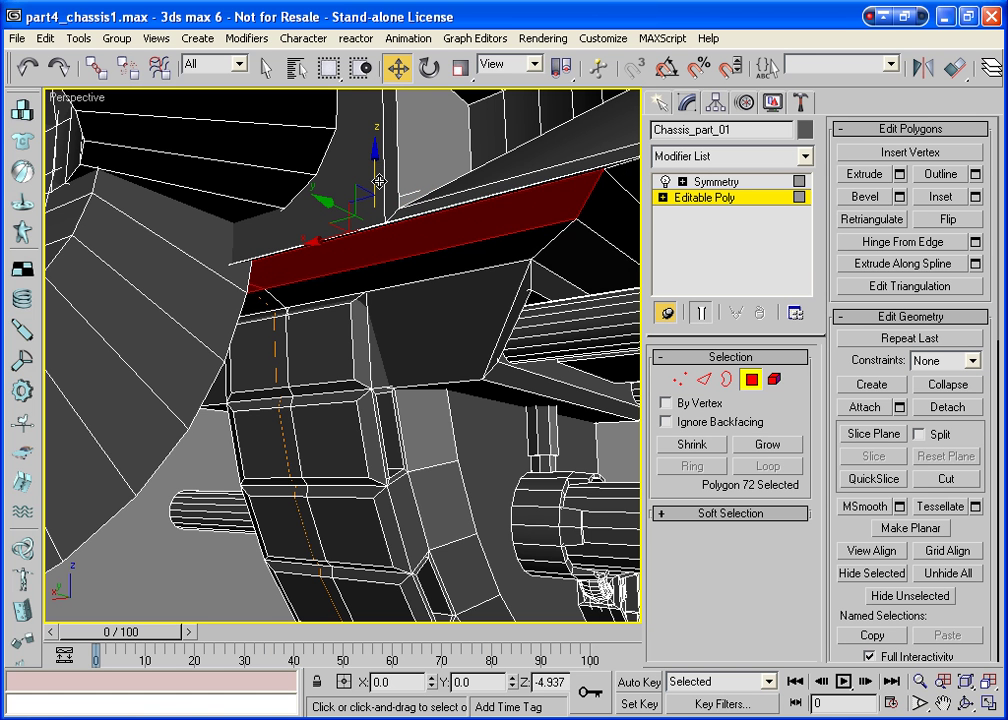
pyautogui.hotkey('ctrl', 'r')
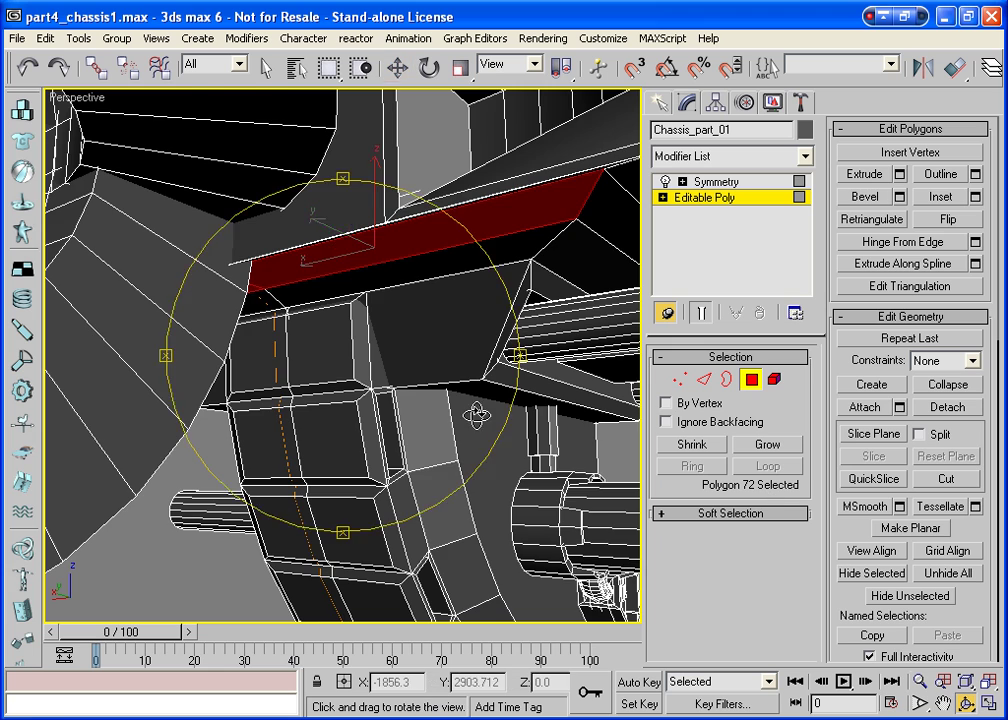
pyautogui.moveTo(476, 414)
pyautogui.mouseDown()
pyautogui.moveTo(292, 361)
pyautogui.moveTo(386, 420)
pyautogui.moveTo(378, 418)
pyautogui.mouseUp()
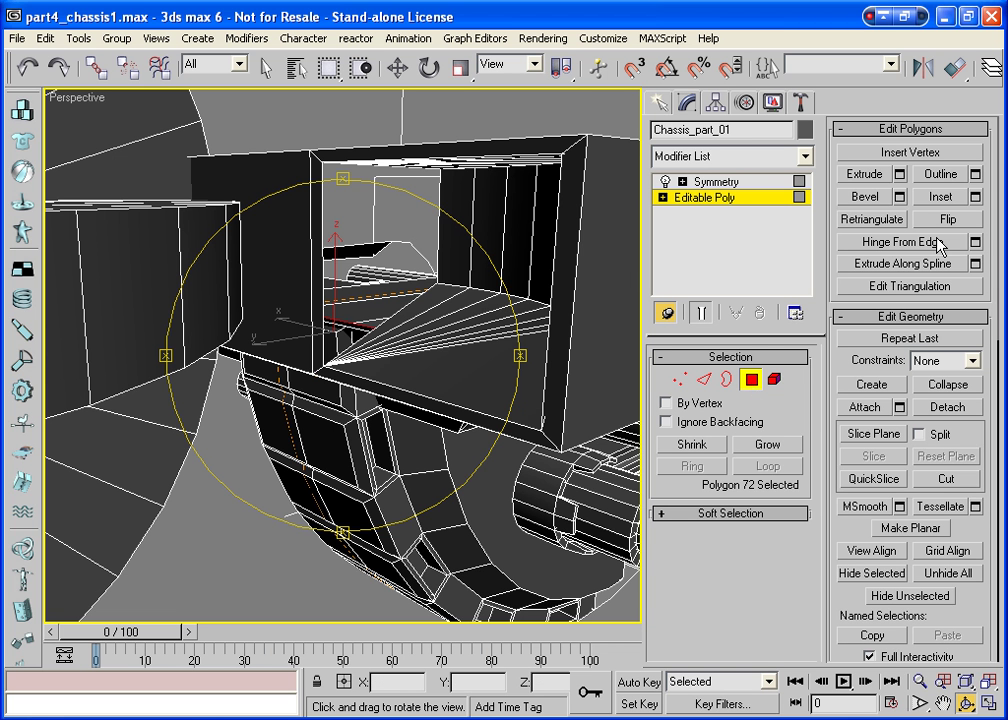
# Build a four-corner polygon with Create across the vent housing's open side gap
pyautogui.click(869, 388)
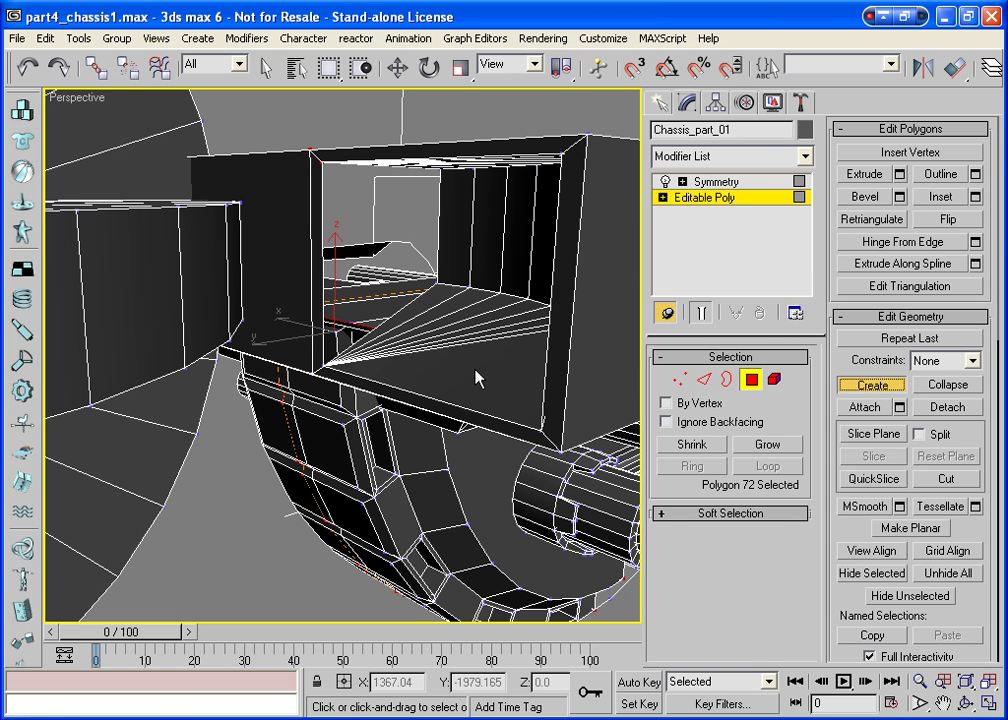
pyautogui.click(439, 283)
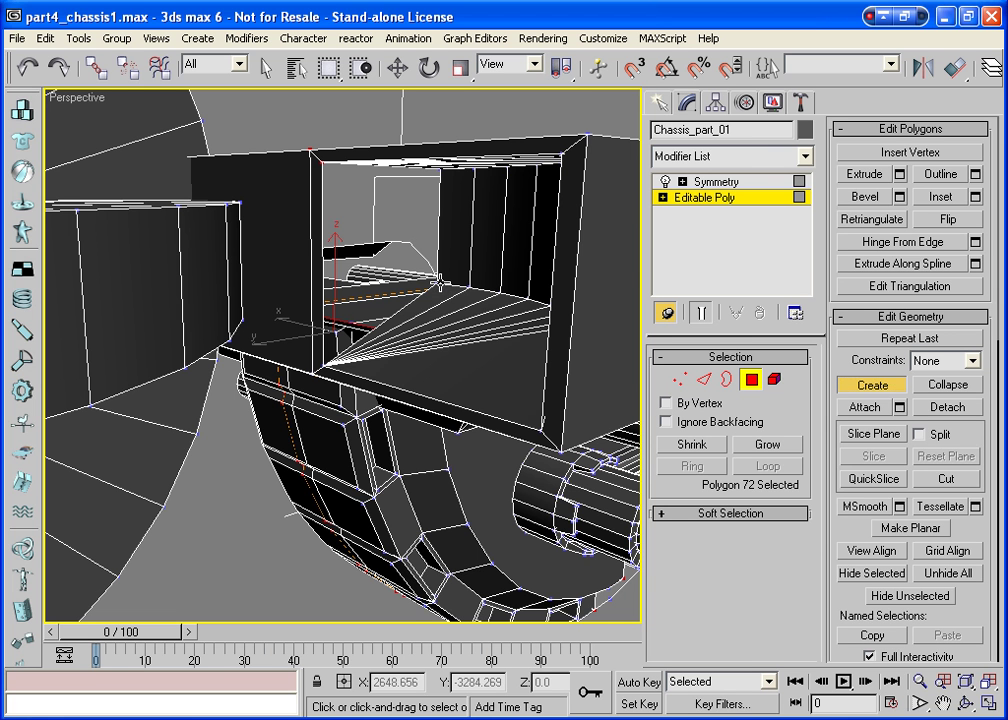
pyautogui.click(323, 363)
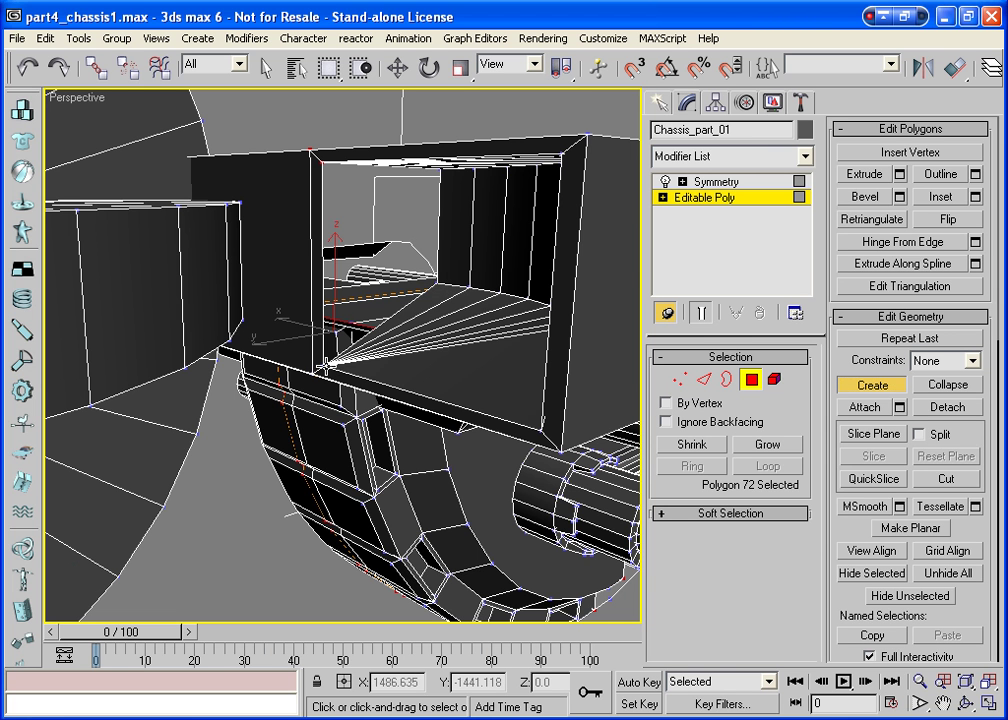
pyautogui.click(316, 158)
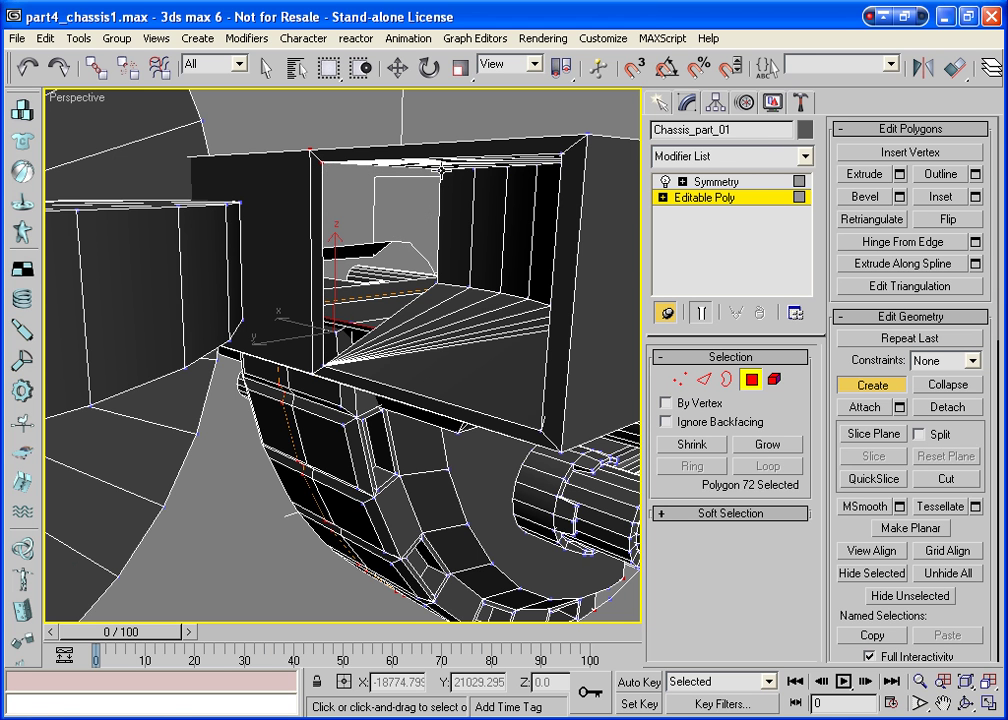
pyautogui.click(441, 168)
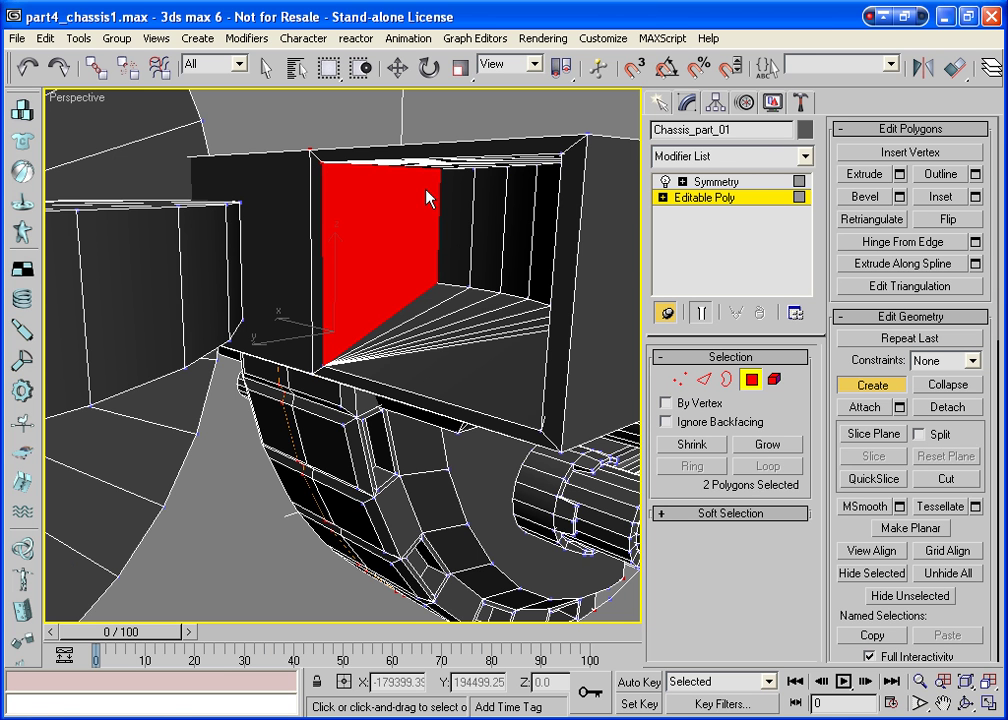
# Inset the new face to form a border ring
pyautogui.click(871, 387)
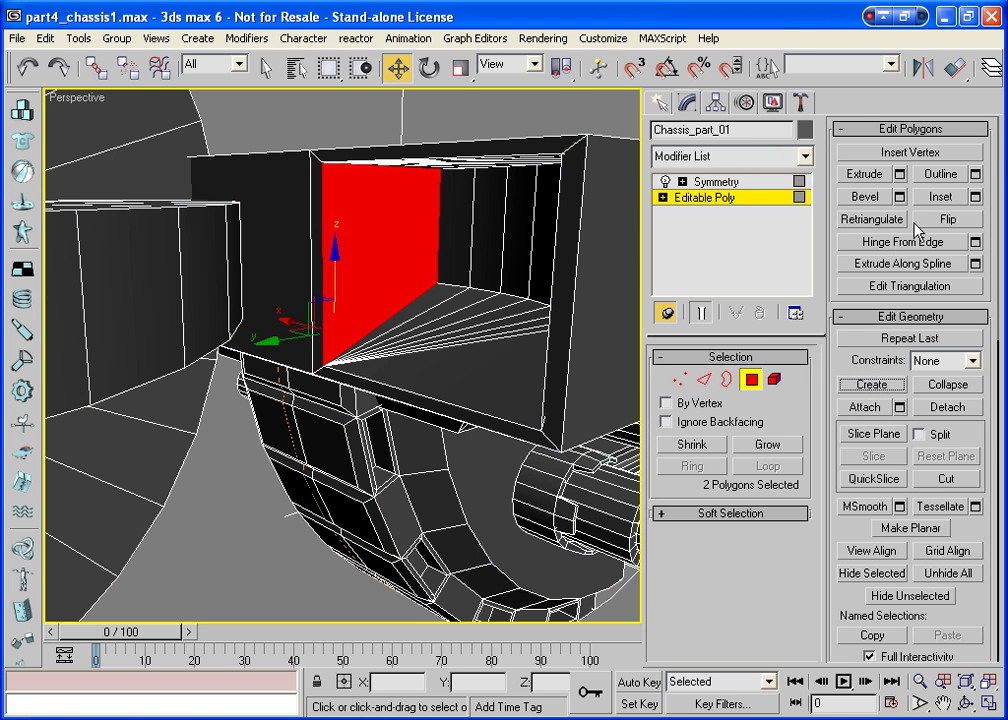
pyautogui.click(944, 197)
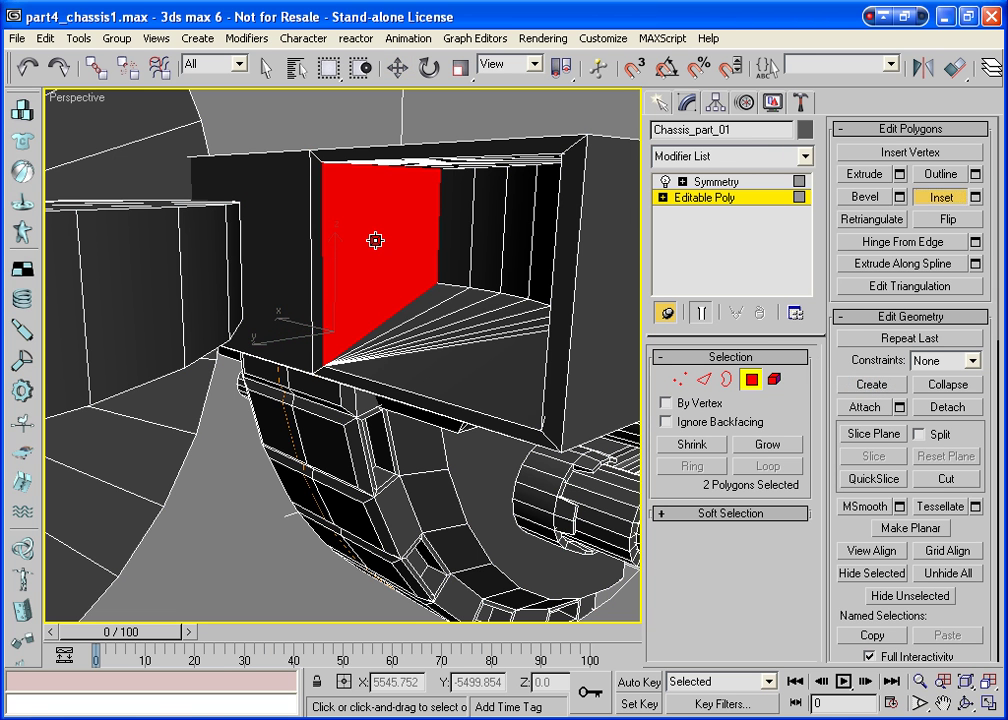
pyautogui.moveTo(375, 240); pyautogui.dragTo(392, 249)
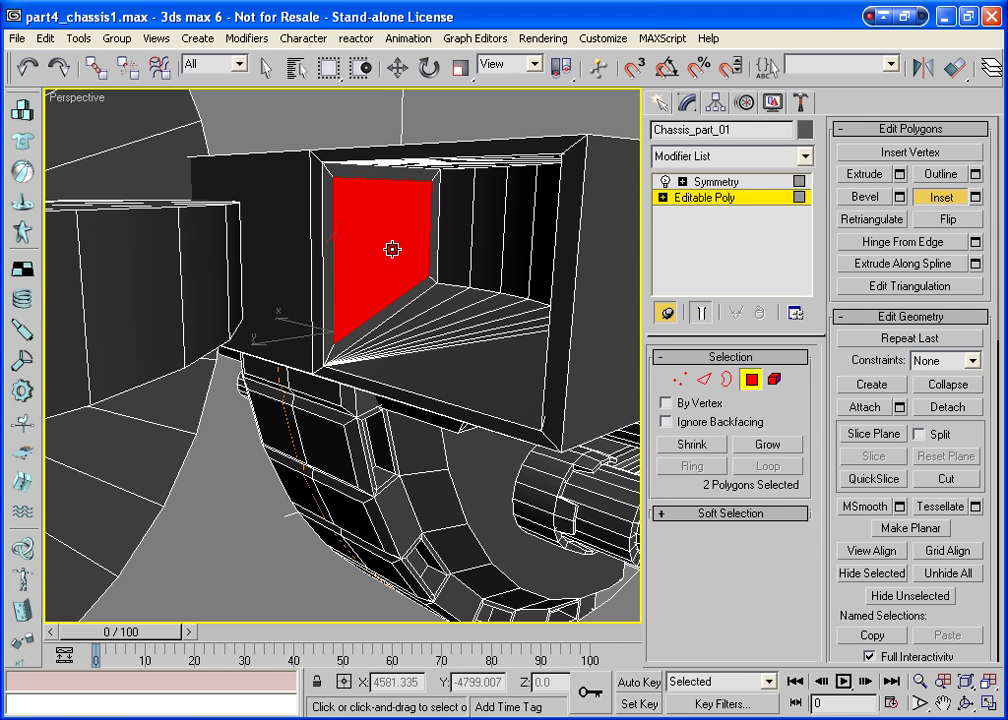
pyautogui.click(680, 379)
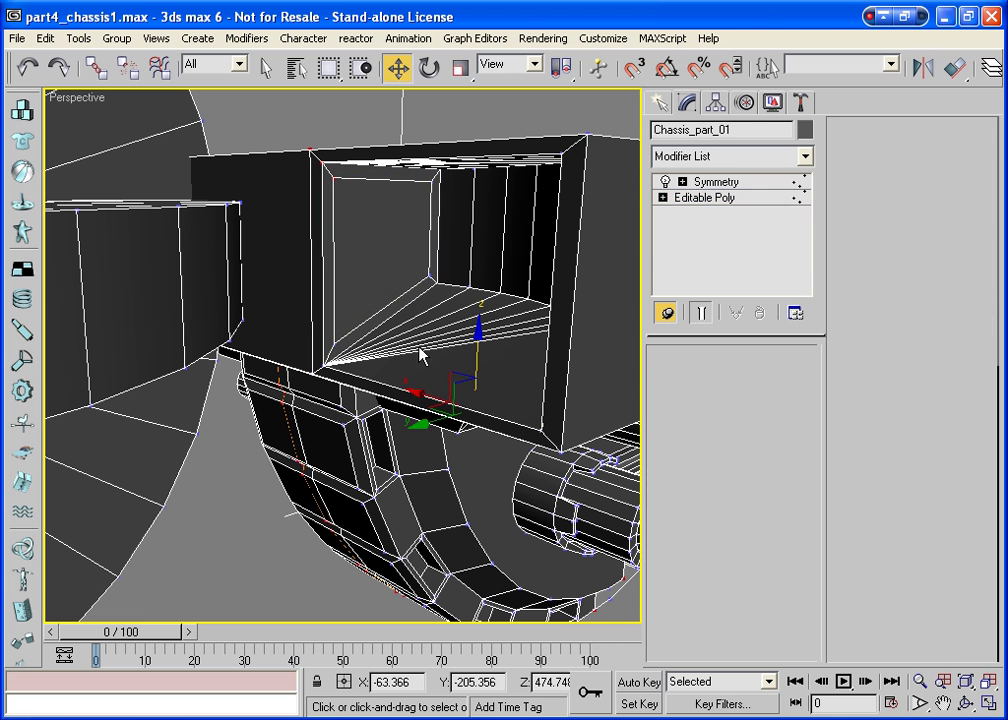
# In Vertex mode, lift the left-edge vertex to the opening's top edge, then reselect the inset face
pyautogui.hotkey('ctrl', 'a')
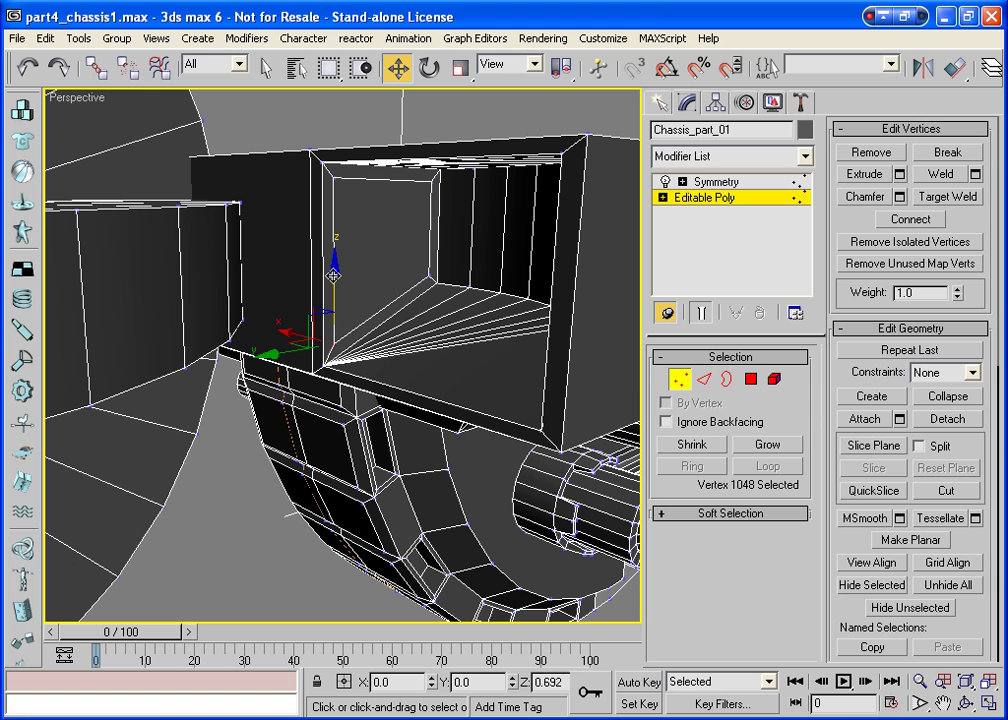
pyautogui.moveTo(333, 275); pyautogui.dragTo(337, 239)
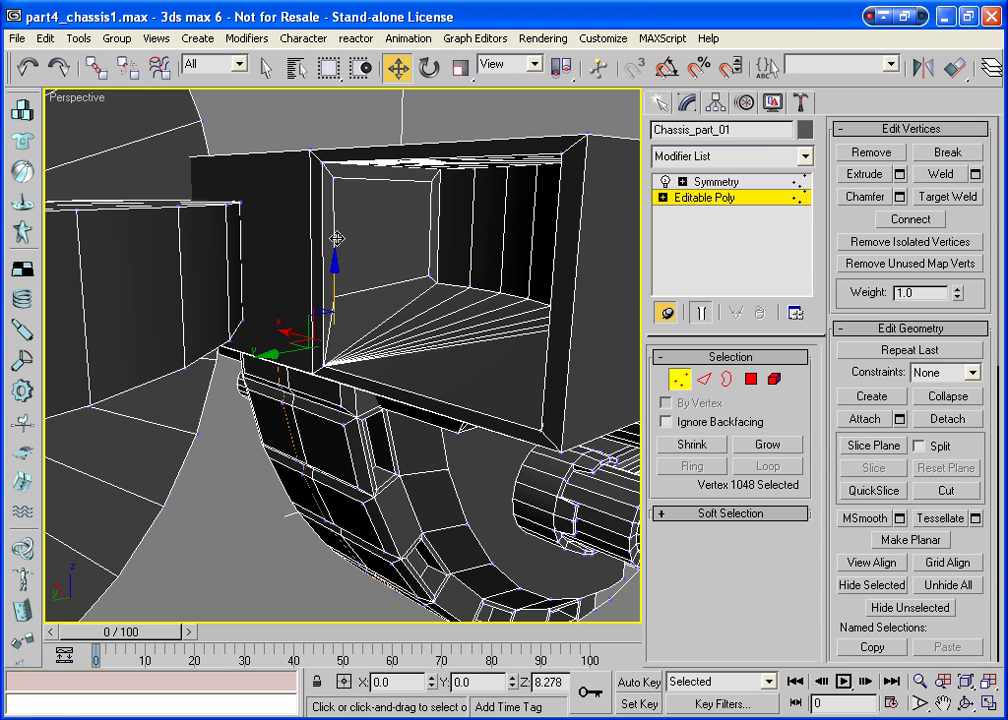
pyautogui.moveTo(337, 239); pyautogui.dragTo(337, 129)
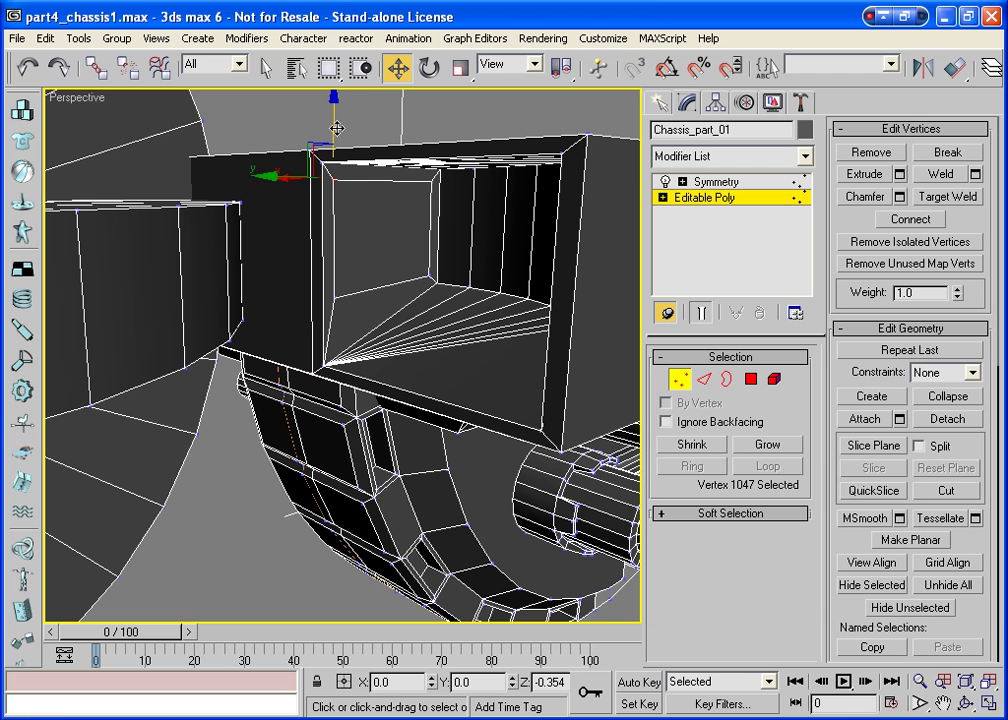
pyautogui.click(751, 379)
pyautogui.click(373, 209)
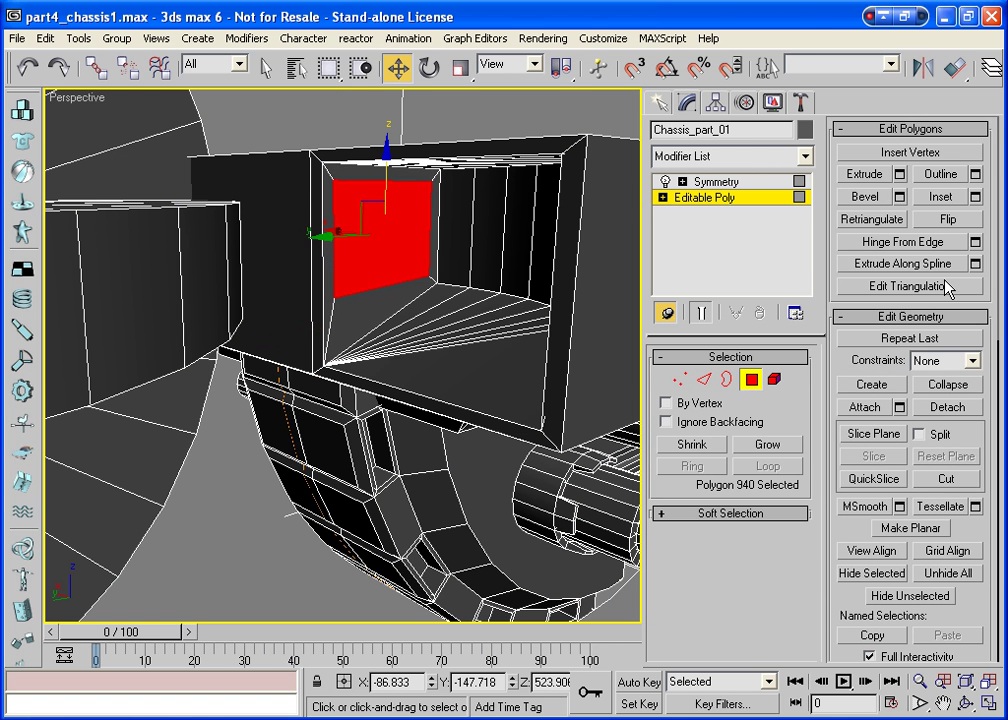
# Extrude the inset face slightly and MSmooth it into an octagon
pyautogui.click(899, 174)
pyautogui.moveTo(808, 349)
pyautogui.mouseDown()
pyautogui.moveTo(815, 454)
pyautogui.moveTo(643, 358)
pyautogui.mouseUp()
pyautogui.click(711, 407)
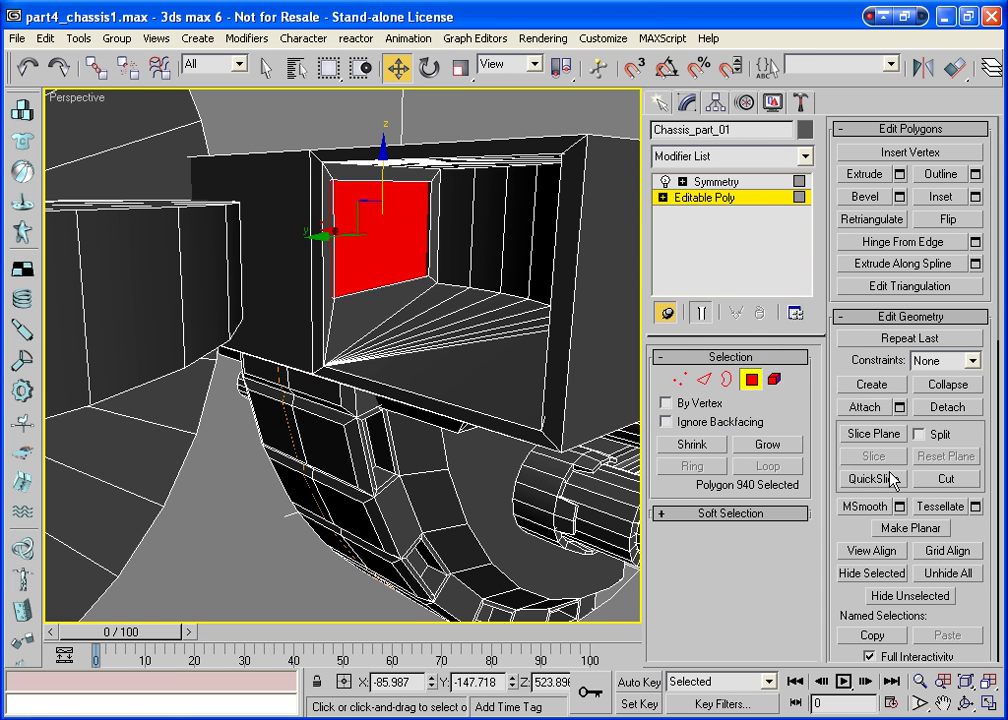
pyautogui.click(865, 506)
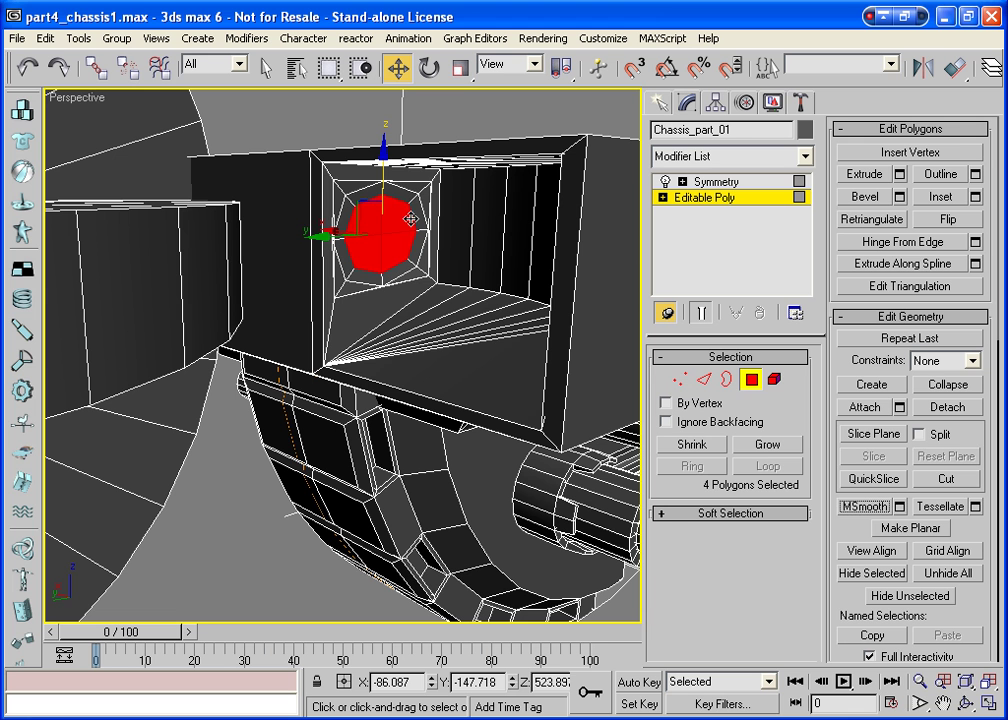
# Select the eight polygons ringing the octagon for hinging from an edge
pyautogui.click(380, 190)
pyautogui.keyDown('ctrl'); pyautogui.click(358, 194); pyautogui.keyUp('ctrl')
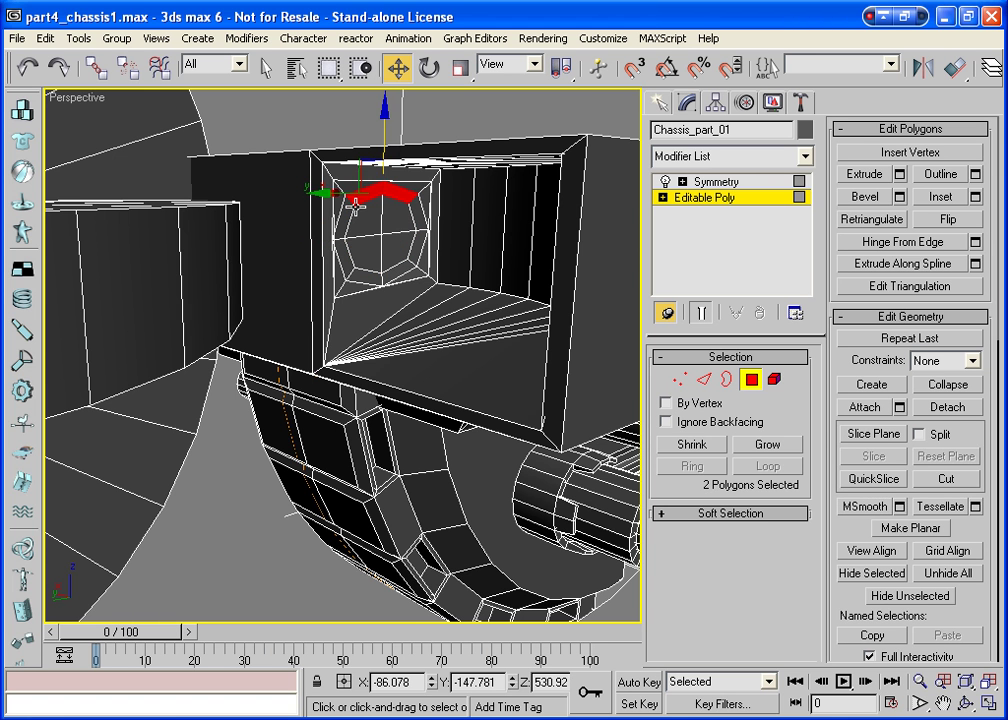
pyautogui.keyDown('ctrl'); pyautogui.click(345, 222); pyautogui.keyUp('ctrl')
pyautogui.keyDown('ctrl'); pyautogui.click(350, 258); pyautogui.keyUp('ctrl')
pyautogui.keyDown('ctrl'); pyautogui.click(370, 282); pyautogui.keyUp('ctrl')
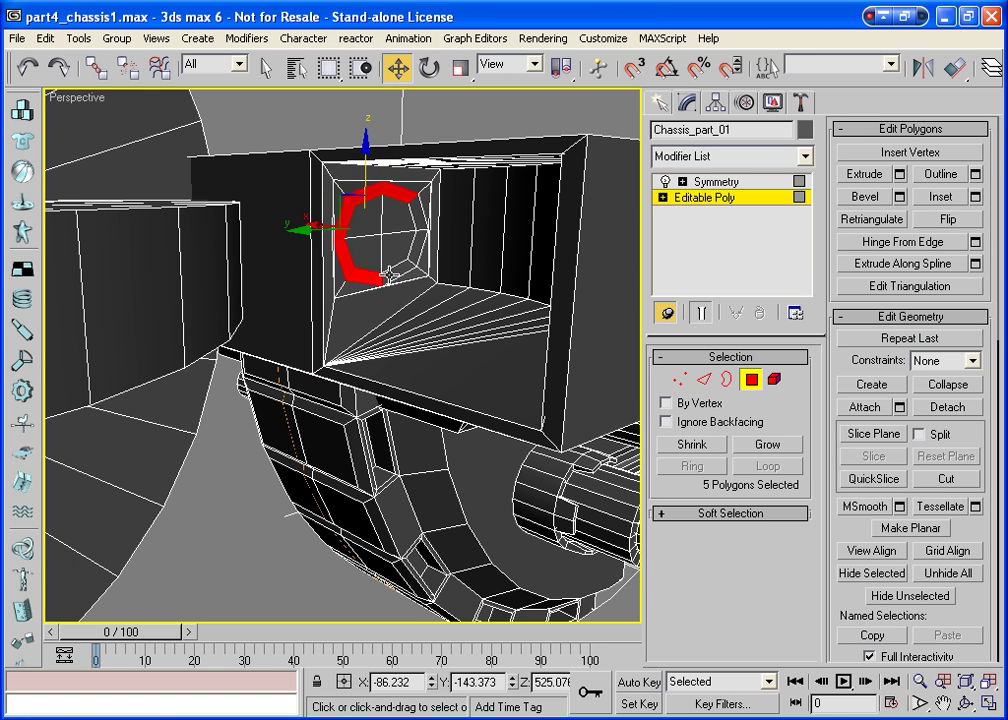
pyautogui.keyDown('ctrl'); pyautogui.click(405, 262); pyautogui.keyUp('ctrl')
pyautogui.keyDown('ctrl'); pyautogui.click(420, 220); pyautogui.keyUp('ctrl')
pyautogui.keyDown('ctrl'); pyautogui.click(418, 218); pyautogui.keyUp('ctrl')
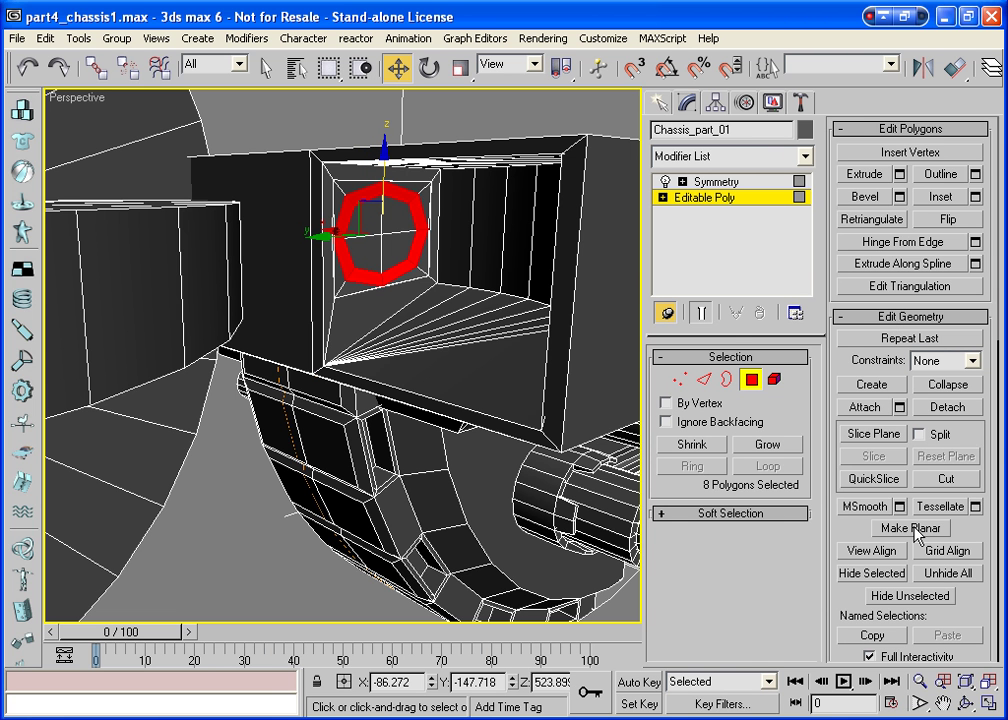
pyautogui.click(975, 242)
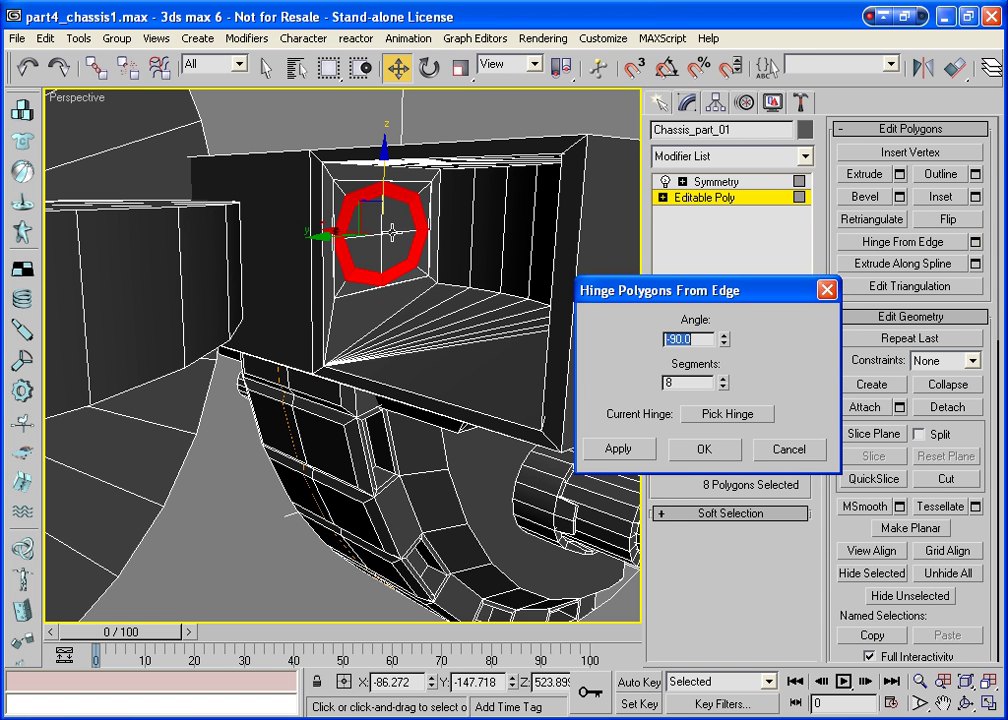
# Try hinging the ring faces around two different picked edges, then cancel the hinge
pyautogui.click(310, 302)
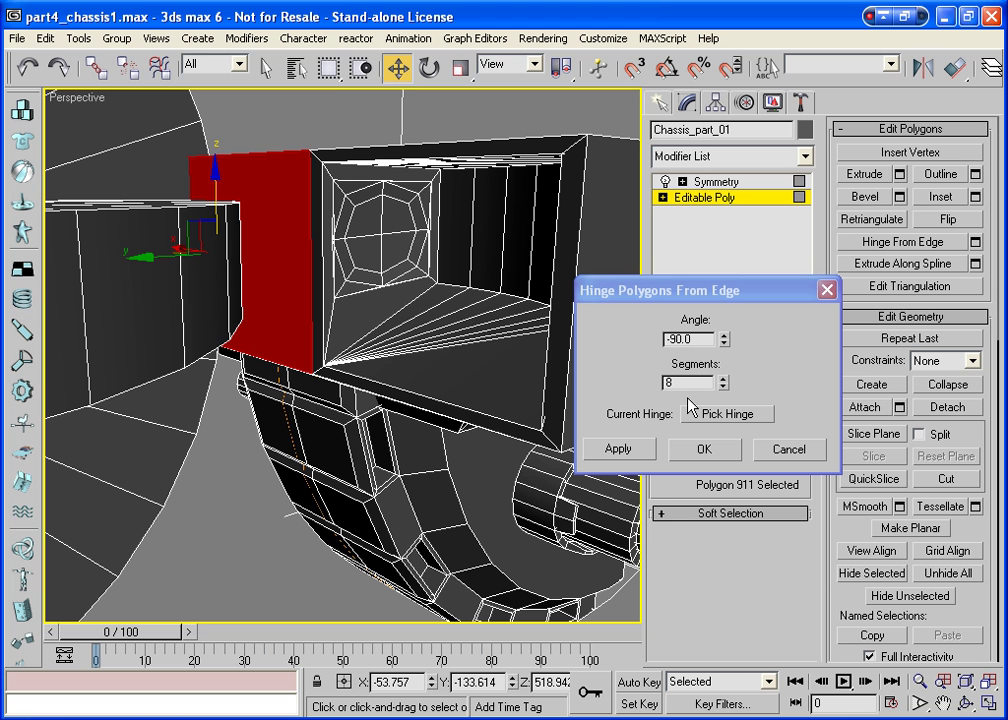
pyautogui.hotkey('ctrl', 'z')
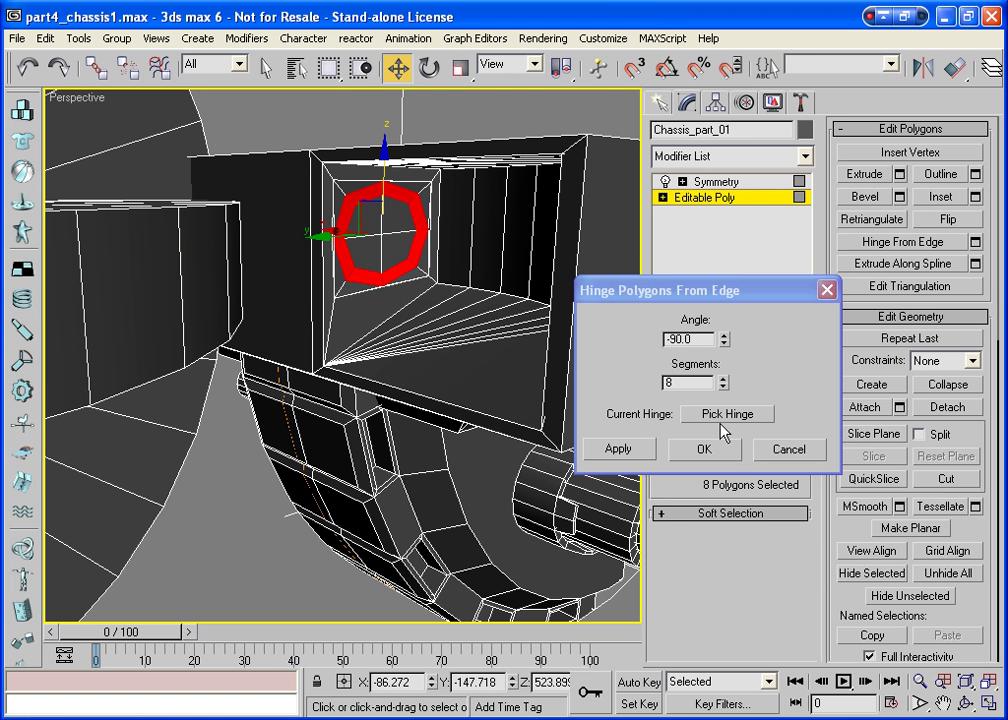
pyautogui.click(727, 413)
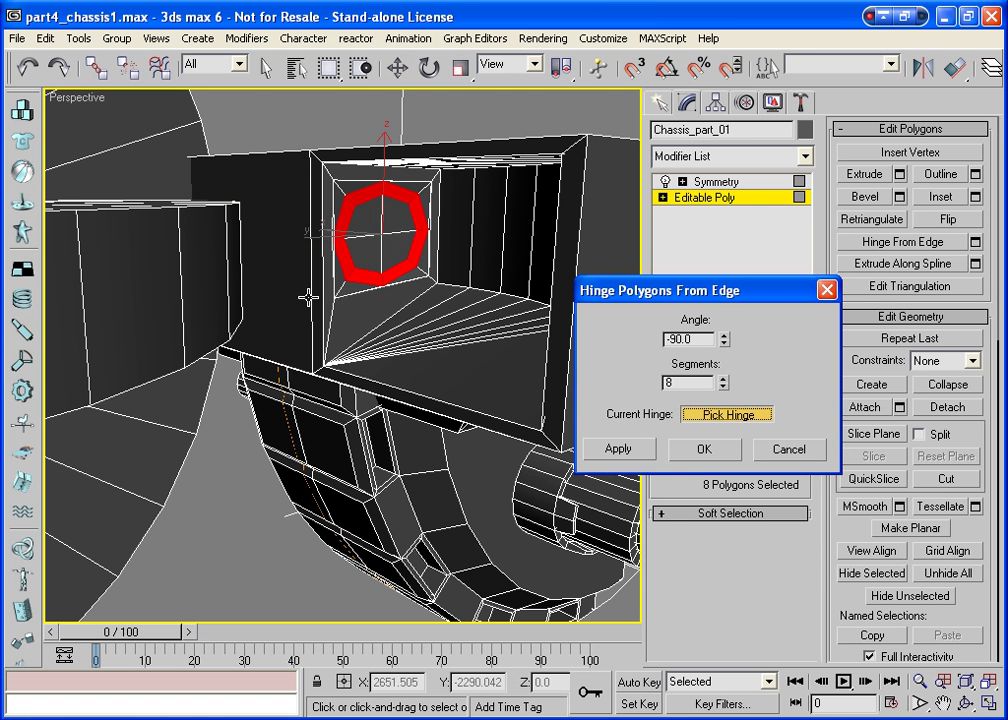
pyautogui.click(370, 309)
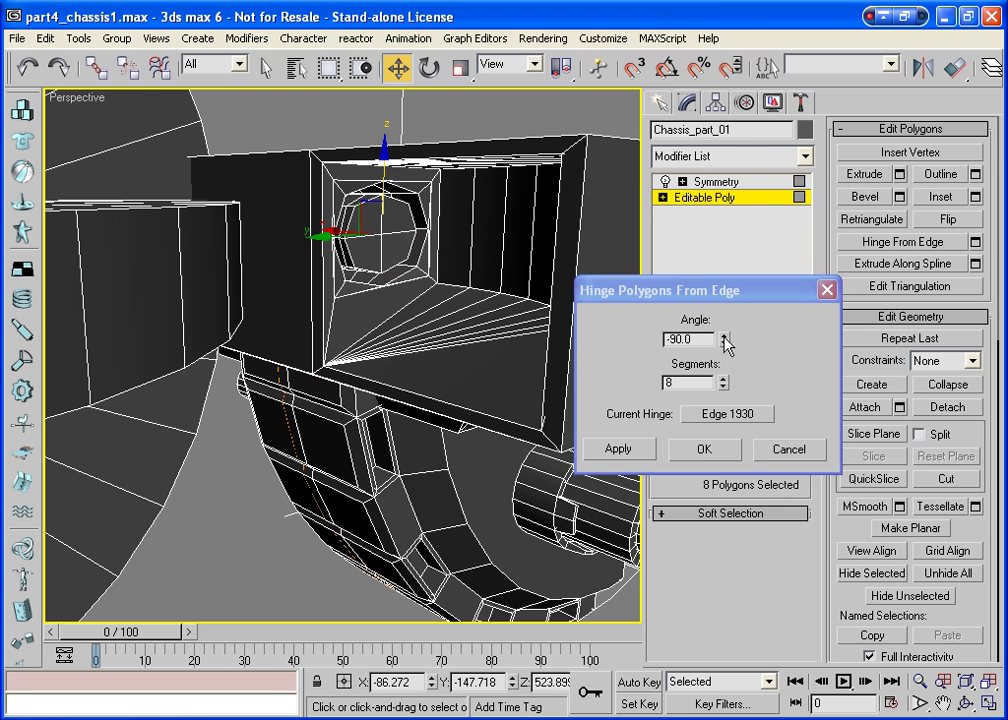
pyautogui.moveTo(724, 339)
pyautogui.mouseDown()
pyautogui.moveTo(716, 185)
pyautogui.moveTo(724, 703)
pyautogui.mouseUp()
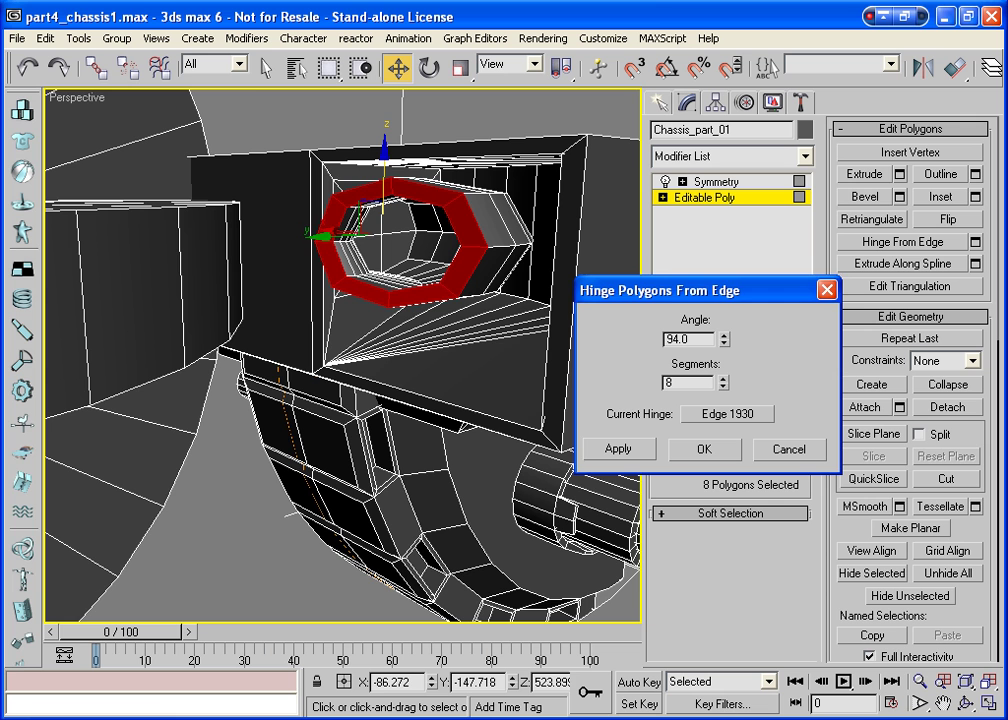
pyautogui.click(966, 705)
pyautogui.moveTo(340, 335)
pyautogui.mouseDown()
pyautogui.moveTo(447, 428)
pyautogui.moveTo(386, 402)
pyautogui.moveTo(400, 395)
pyautogui.mouseUp()
pyautogui.click(727, 413)
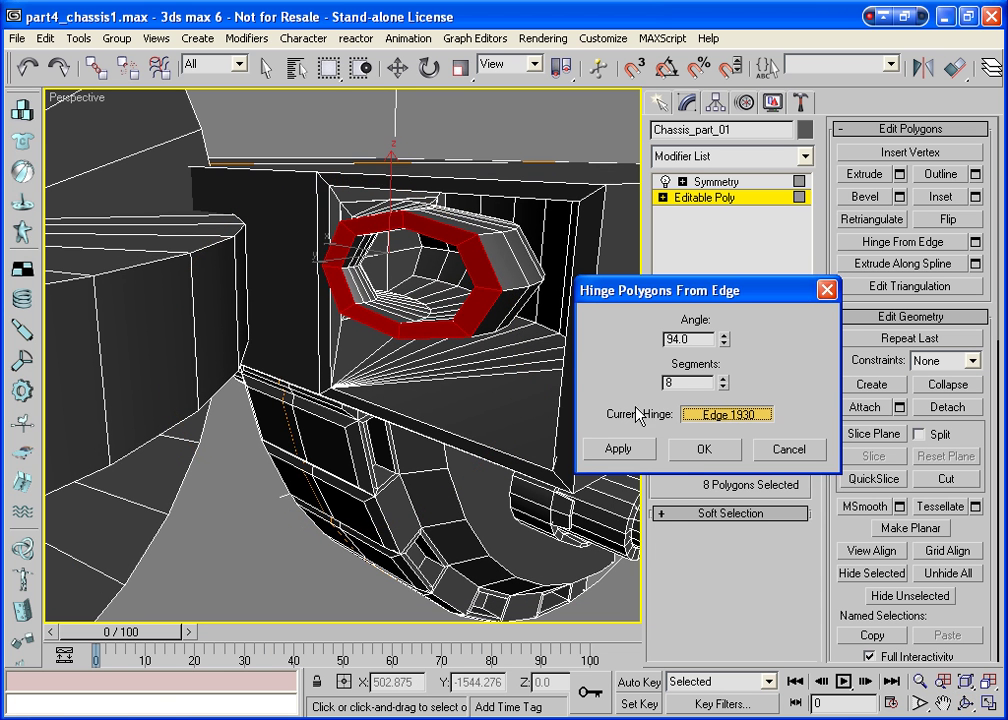
pyautogui.click(331, 340)
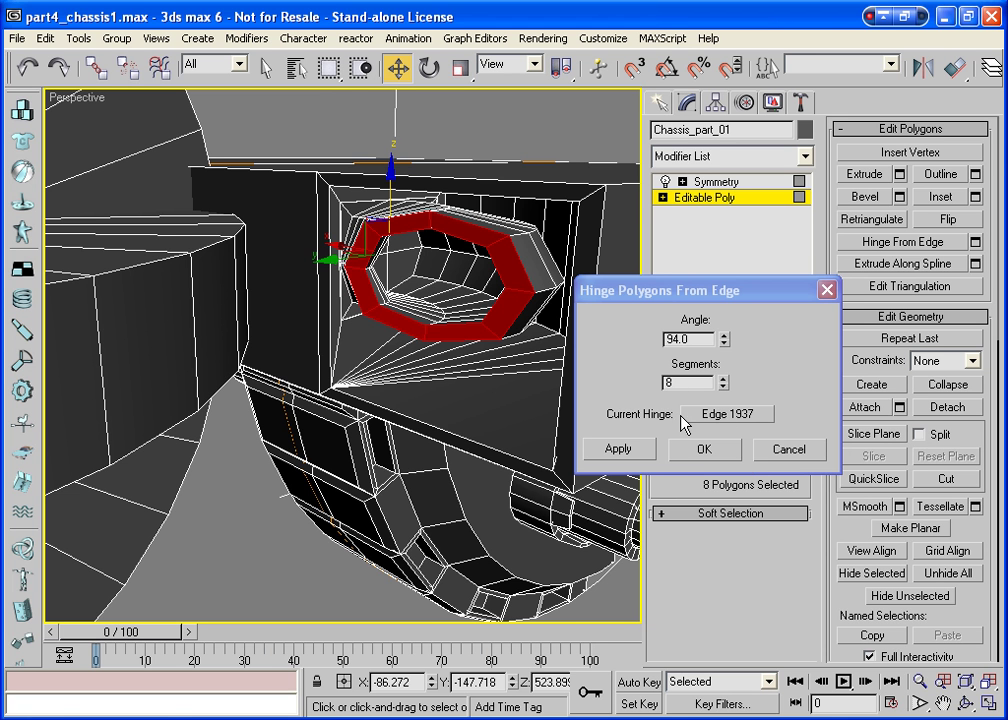
pyautogui.click(797, 453)
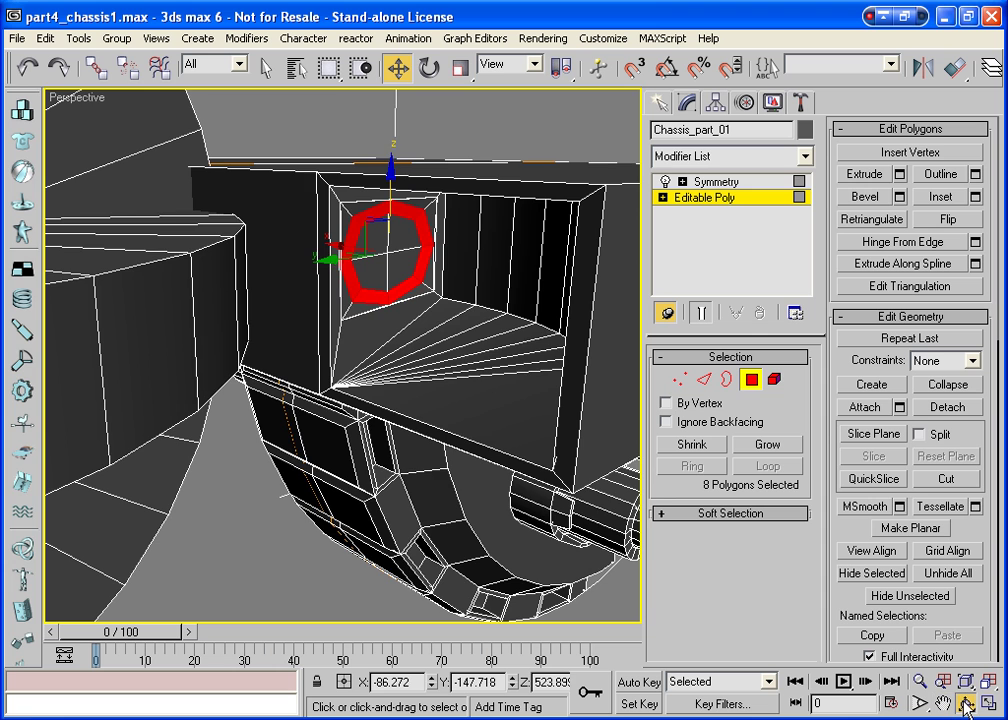
# Scale the eight ring polygons down to about 88% along Y and switch to smooth shading
pyautogui.hotkey('ctrl', 'r')
pyautogui.moveTo(489, 428)
pyautogui.mouseDown()
pyautogui.moveTo(322, 356)
pyautogui.moveTo(337, 371)
pyautogui.mouseUp()
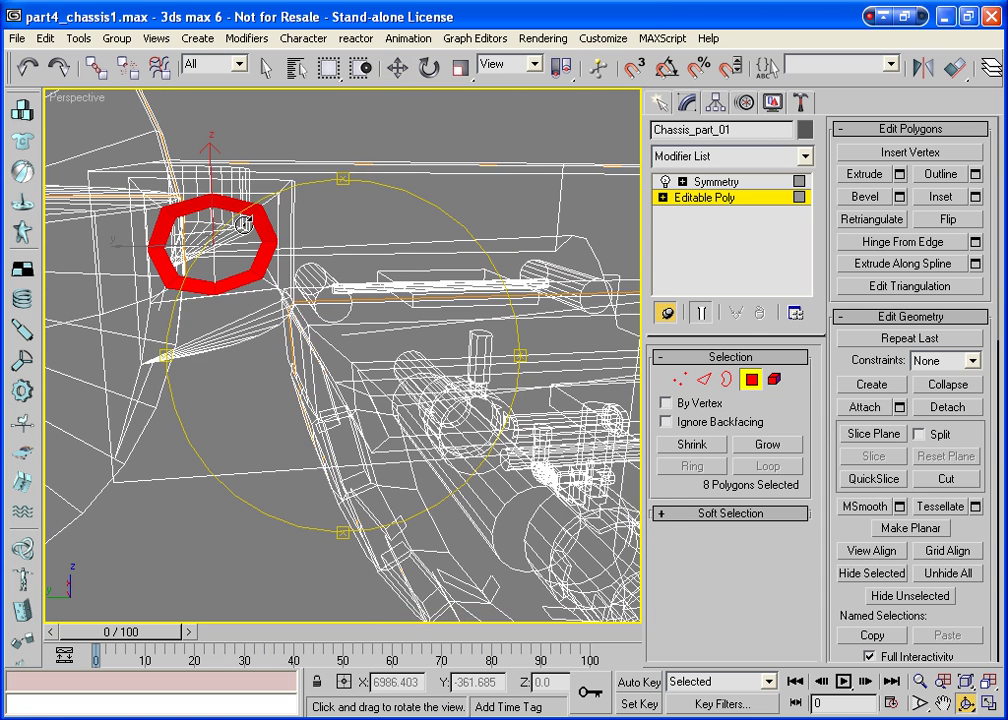
pyautogui.click(458, 68)
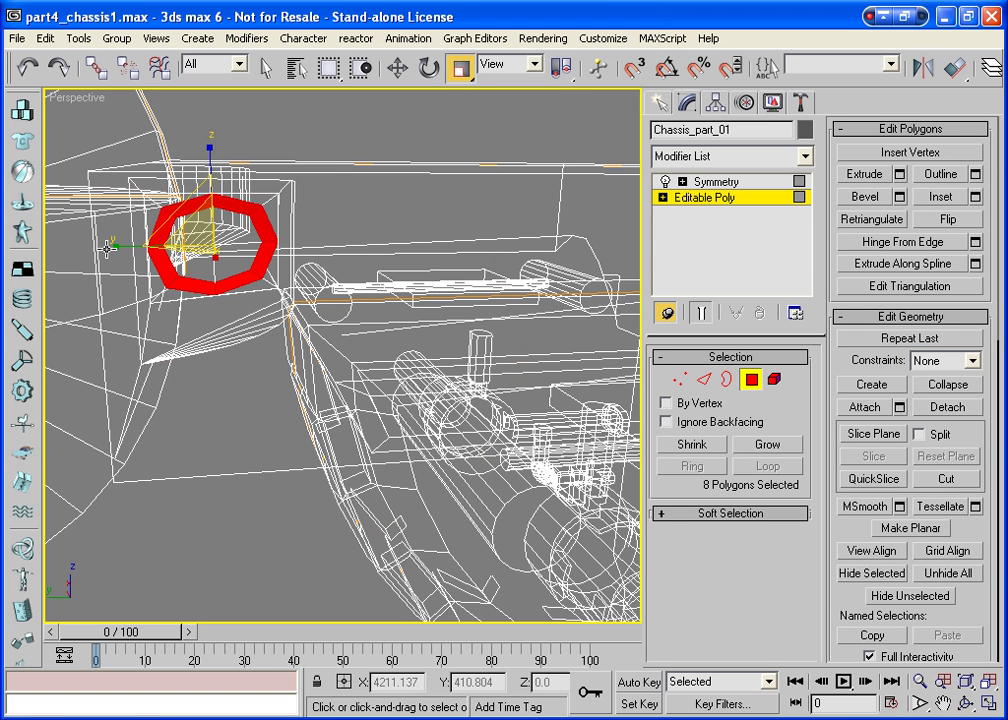
pyautogui.moveTo(114, 244)
pyautogui.mouseDown()
pyautogui.moveTo(124, 287)
pyautogui.moveTo(100, 226)
pyautogui.mouseUp()
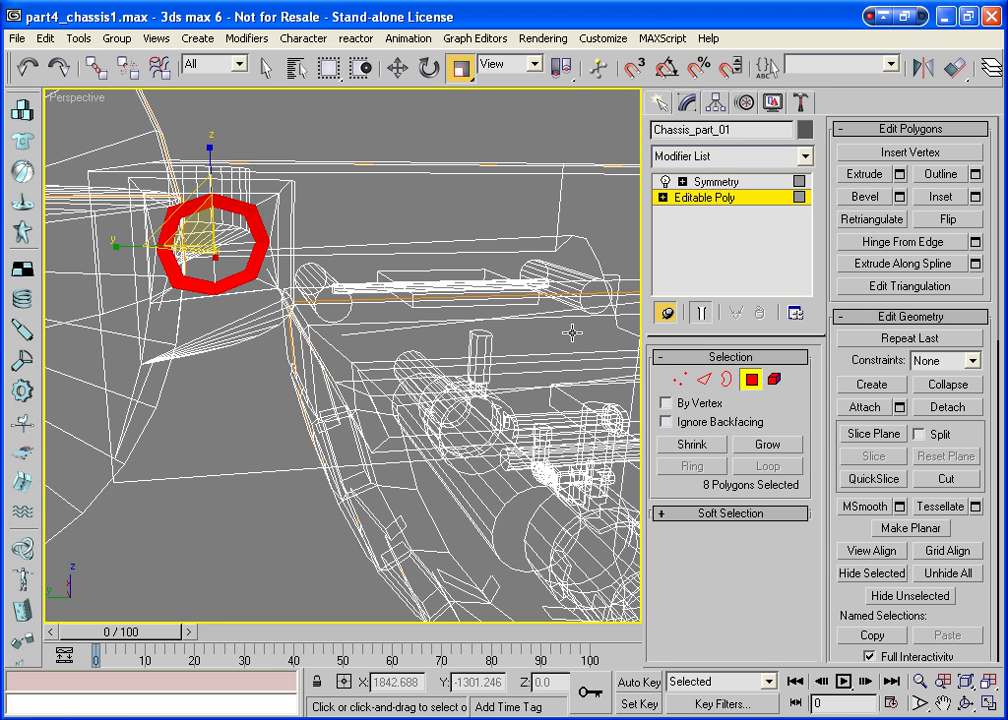
pyautogui.press('F3')
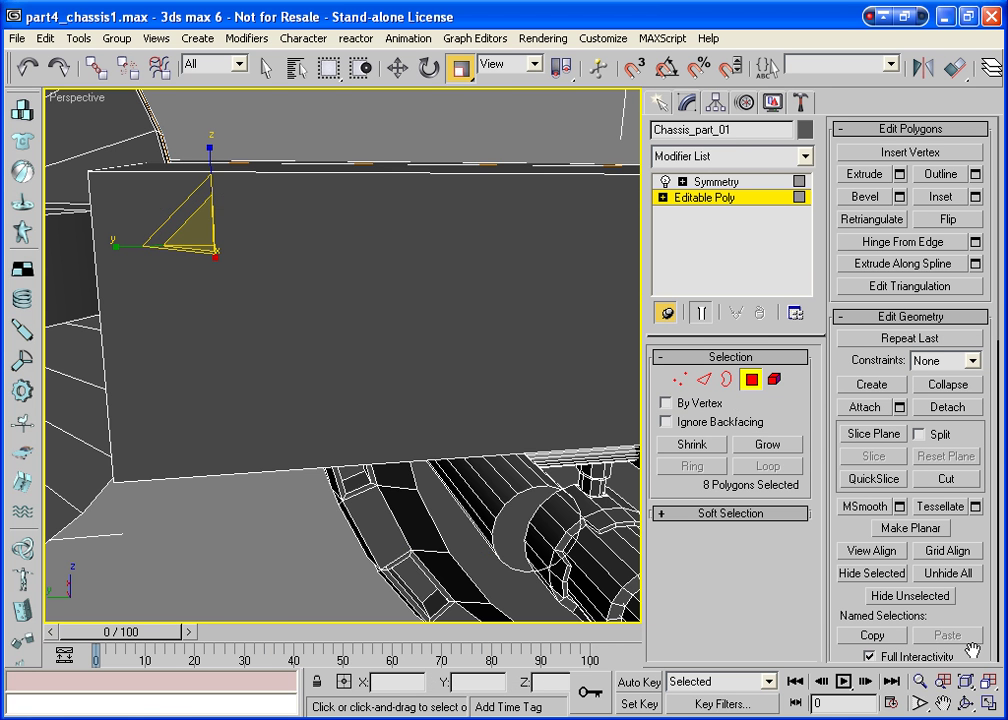
pyautogui.click(966, 704)
pyautogui.moveTo(427, 329); pyautogui.dragTo(450, 323)
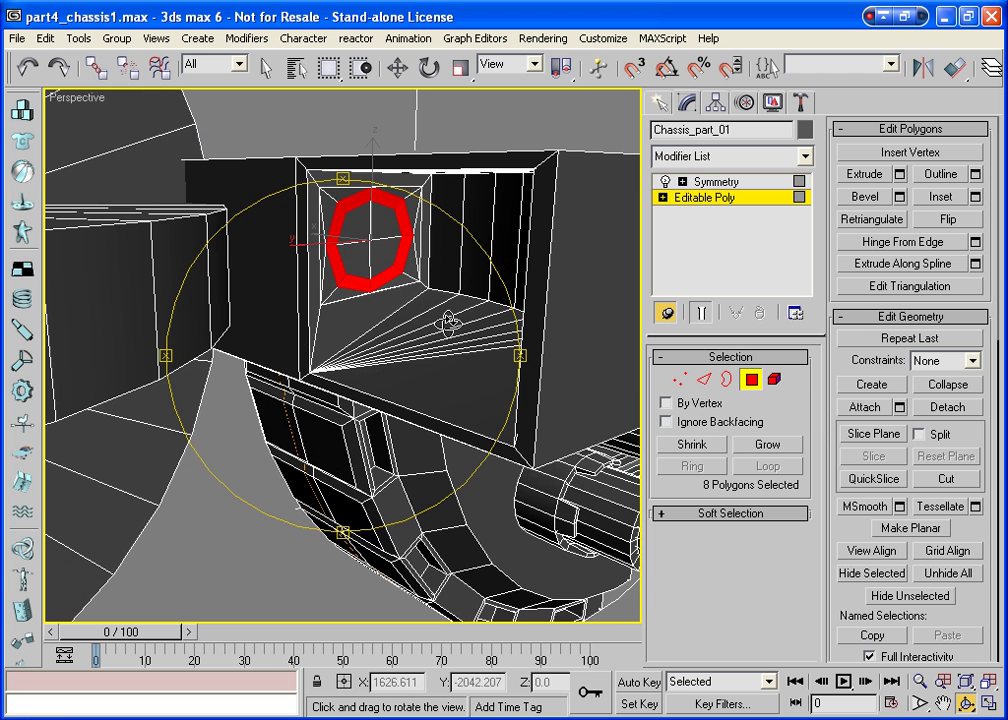
# Hinge the eight ring polygons 94° around Edge 1930 with 8 segments
pyautogui.click(976, 243)
pyautogui.click(718, 413)
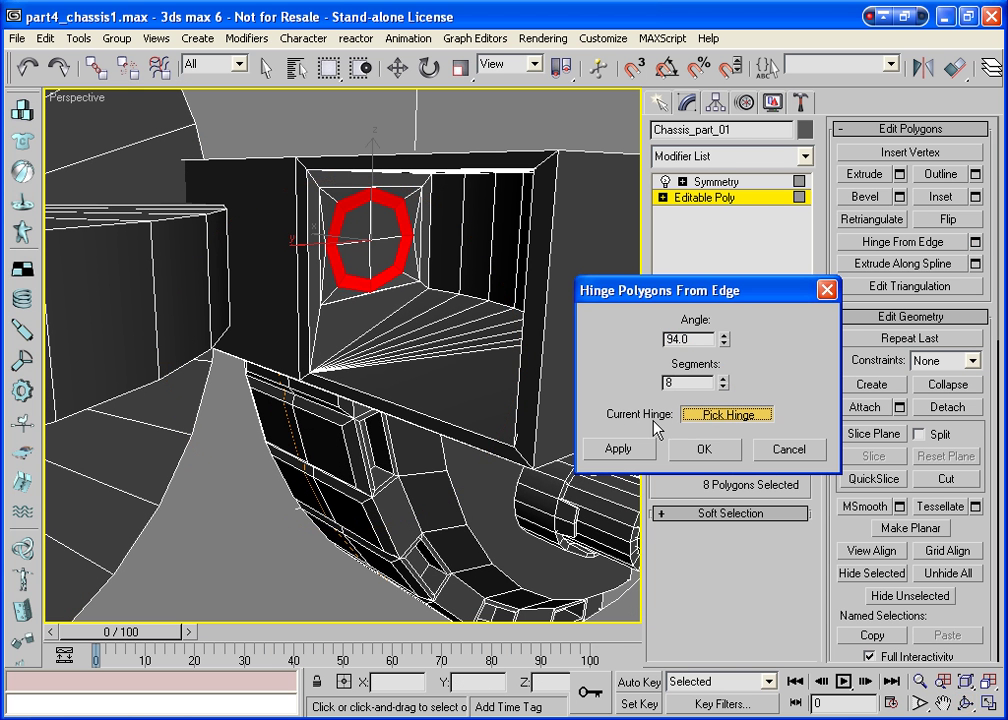
pyautogui.click(292, 268)
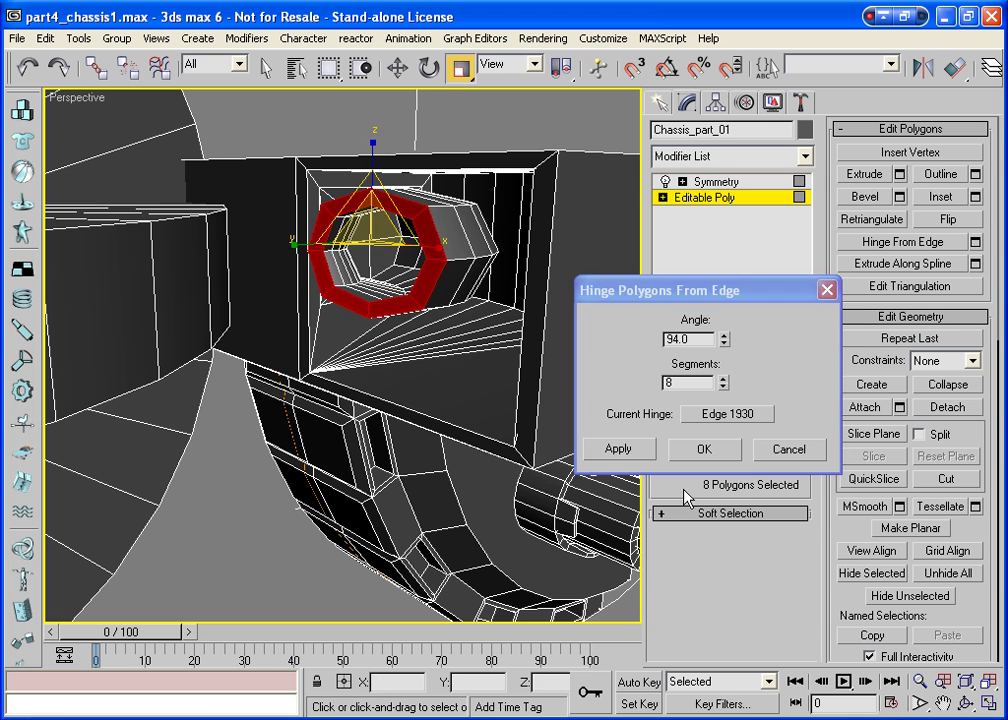
pyautogui.click(962, 703)
pyautogui.moveTo(330, 420)
pyautogui.mouseDown()
pyautogui.moveTo(408, 379)
pyautogui.moveTo(362, 418)
pyautogui.moveTo(395, 337)
pyautogui.mouseUp()
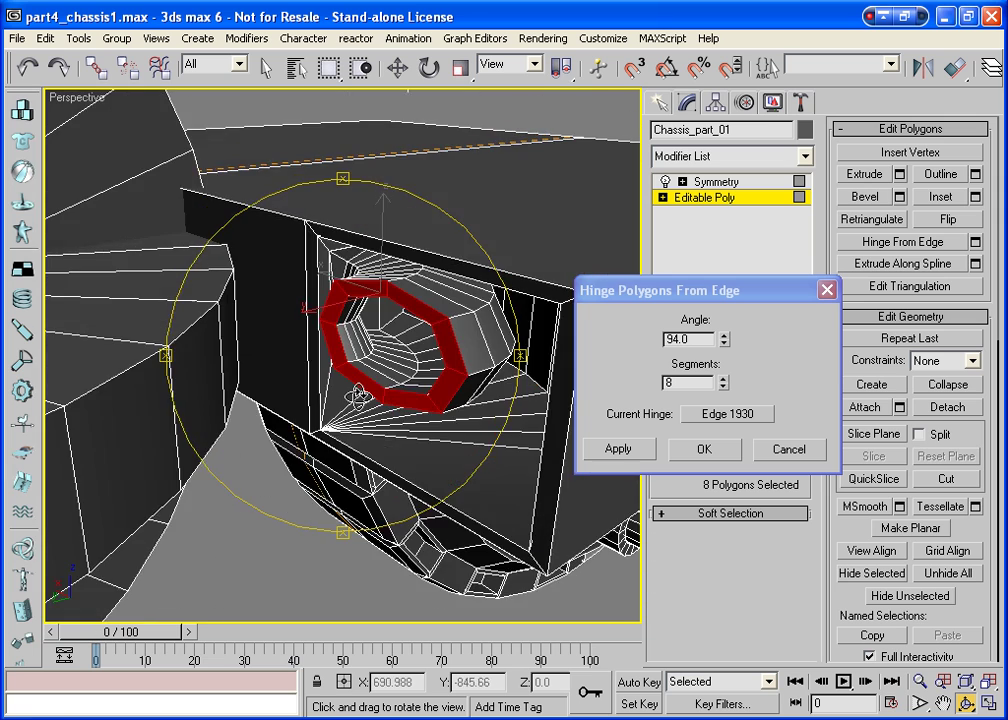
pyautogui.click(704, 449)
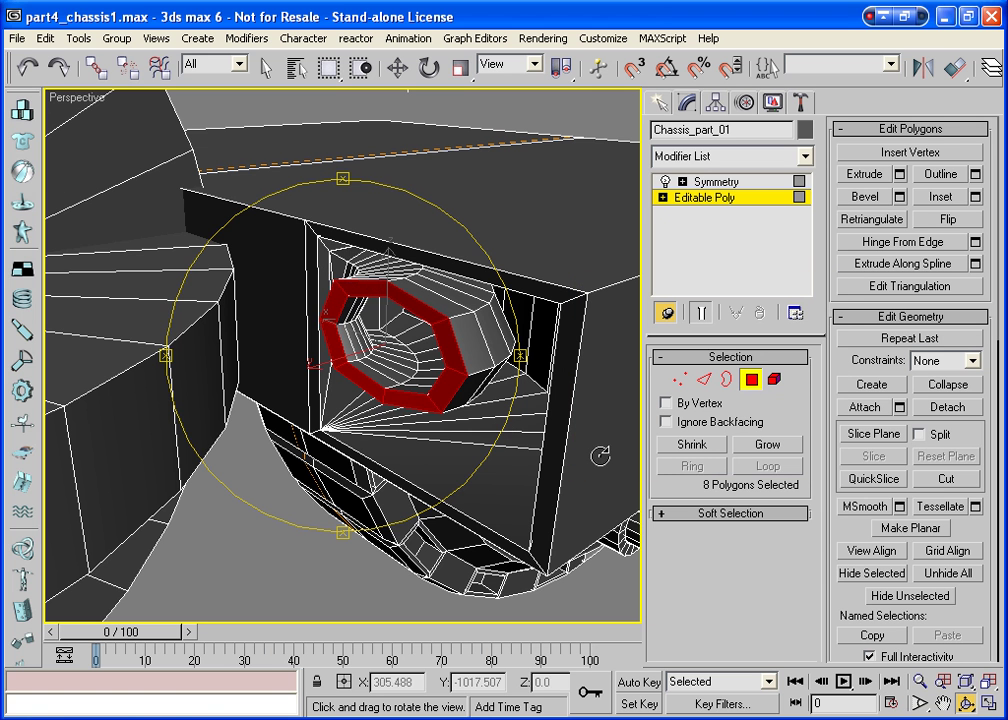
# Extrude the hinged ring further out of the vent opening
pyautogui.click(864, 174)
pyautogui.moveTo(388, 382); pyautogui.dragTo(368, 372)
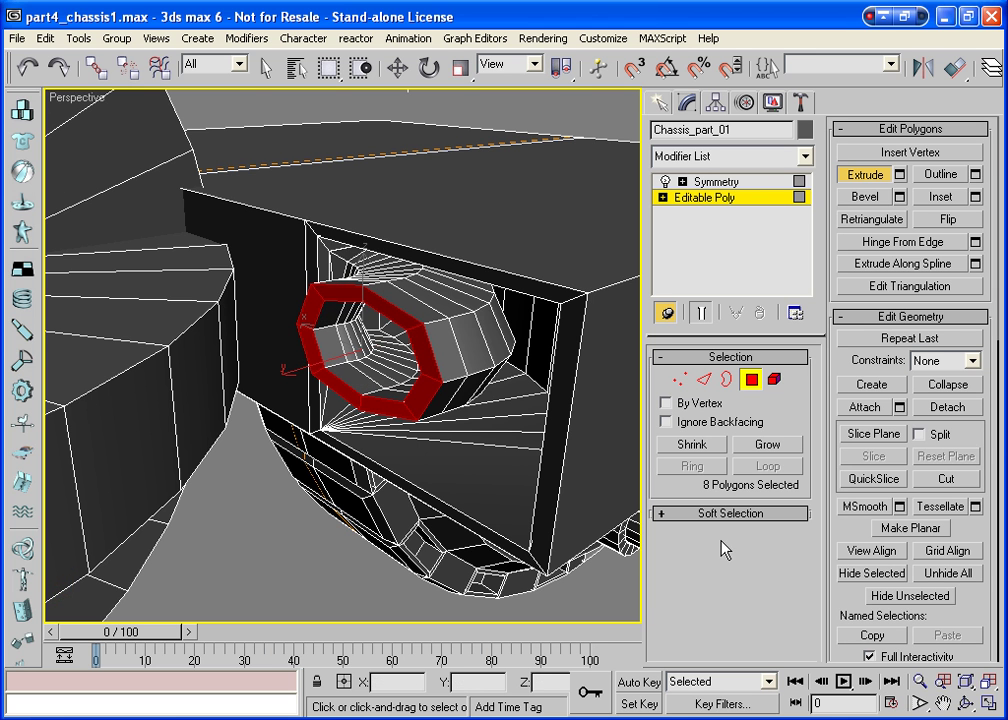
pyautogui.click(965, 703)
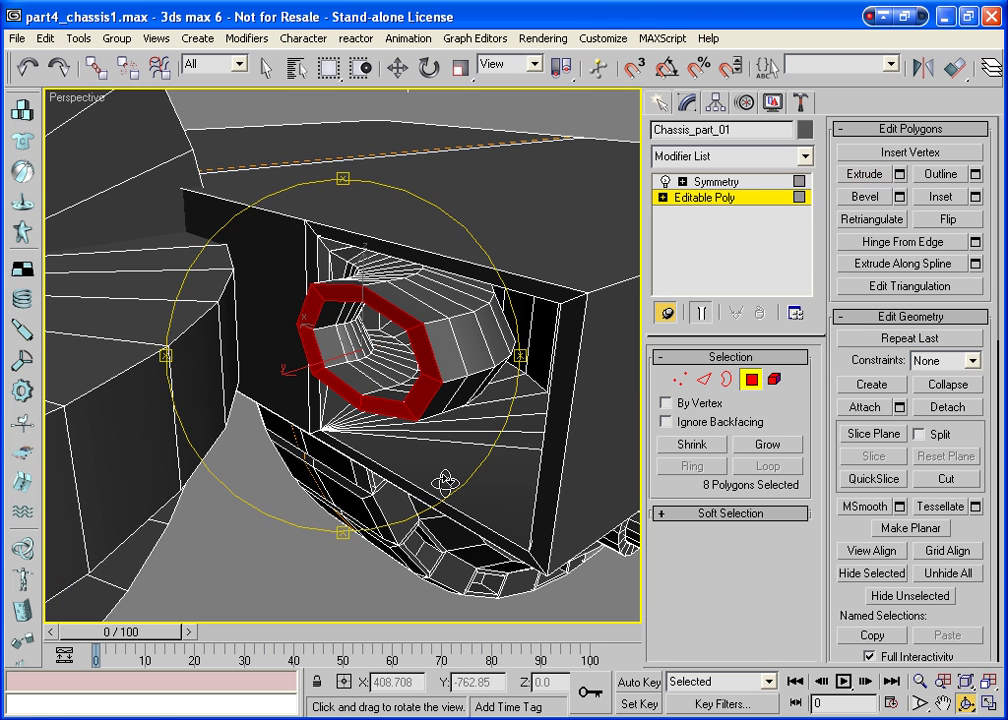
pyautogui.moveTo(350, 380); pyautogui.dragTo(369, 431)
# Select five polygons on the ring's inner lip and upper-left rim
pyautogui.rightClick(369, 431)
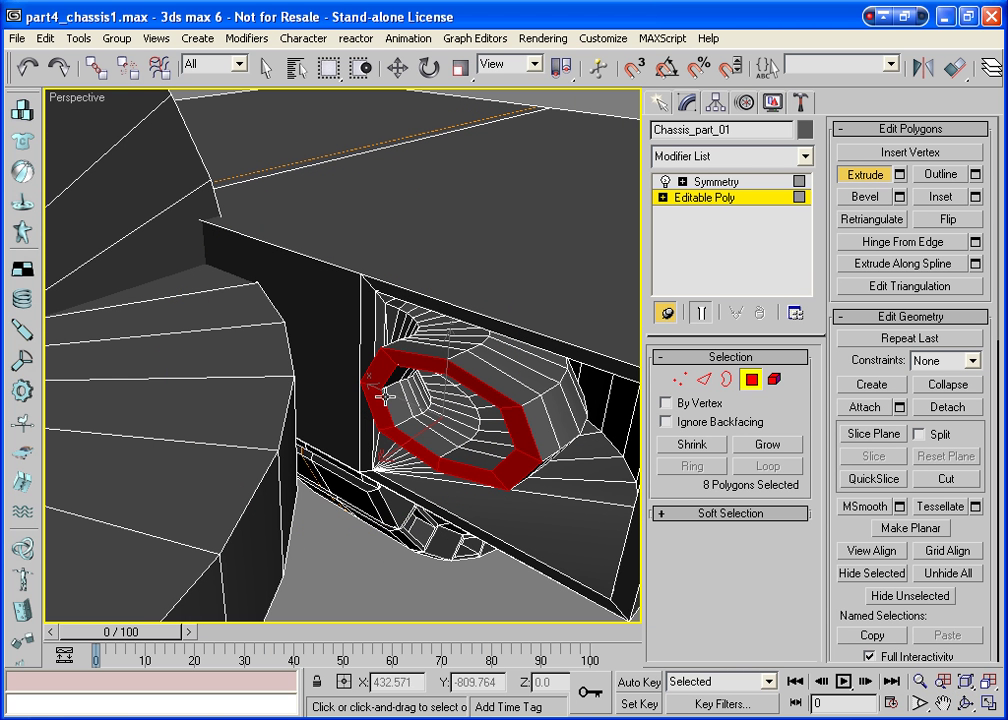
pyautogui.click(395, 405)
pyautogui.keyDown('ctrl'); pyautogui.click(455, 448); pyautogui.keyUp('ctrl')
pyautogui.keyDown('ctrl'); pyautogui.click(400, 405); pyautogui.keyUp('ctrl')
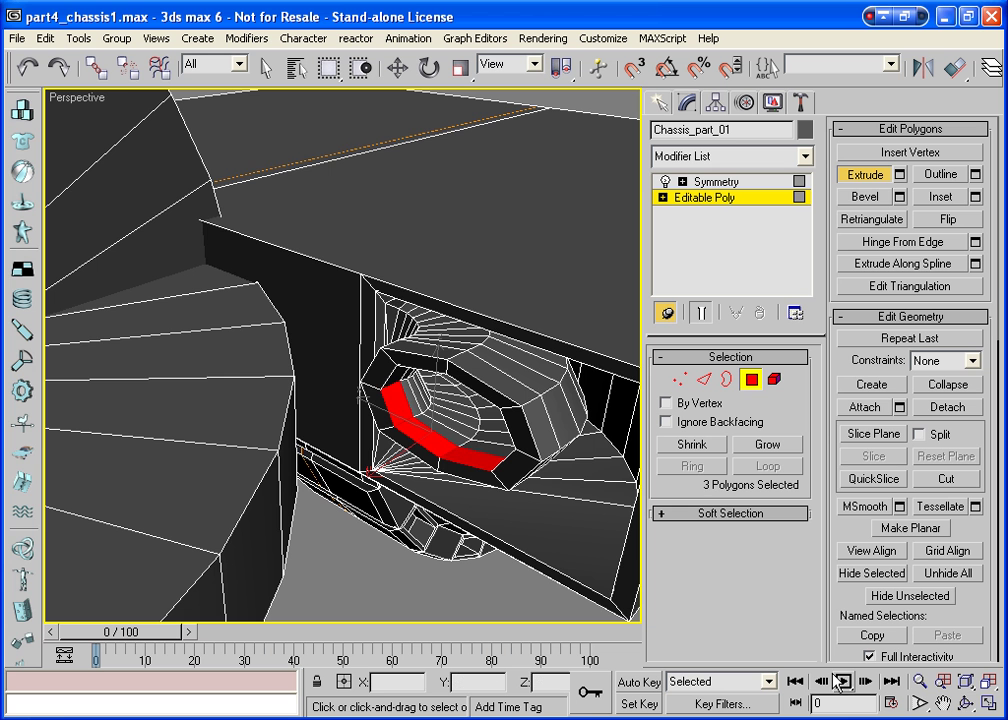
pyautogui.hotkey('ctrl', 'r')
pyautogui.moveTo(402, 410); pyautogui.dragTo(295, 181)
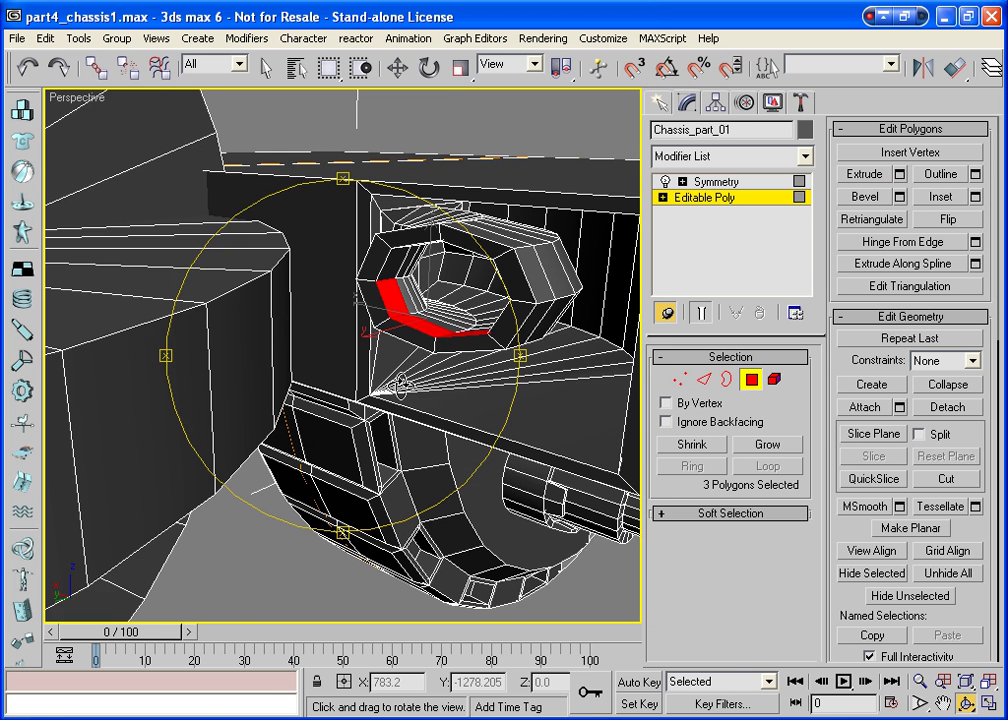
pyautogui.rightClick(295, 181)
pyautogui.keyDown('ctrl'); pyautogui.click(380, 234); pyautogui.keyUp('ctrl')
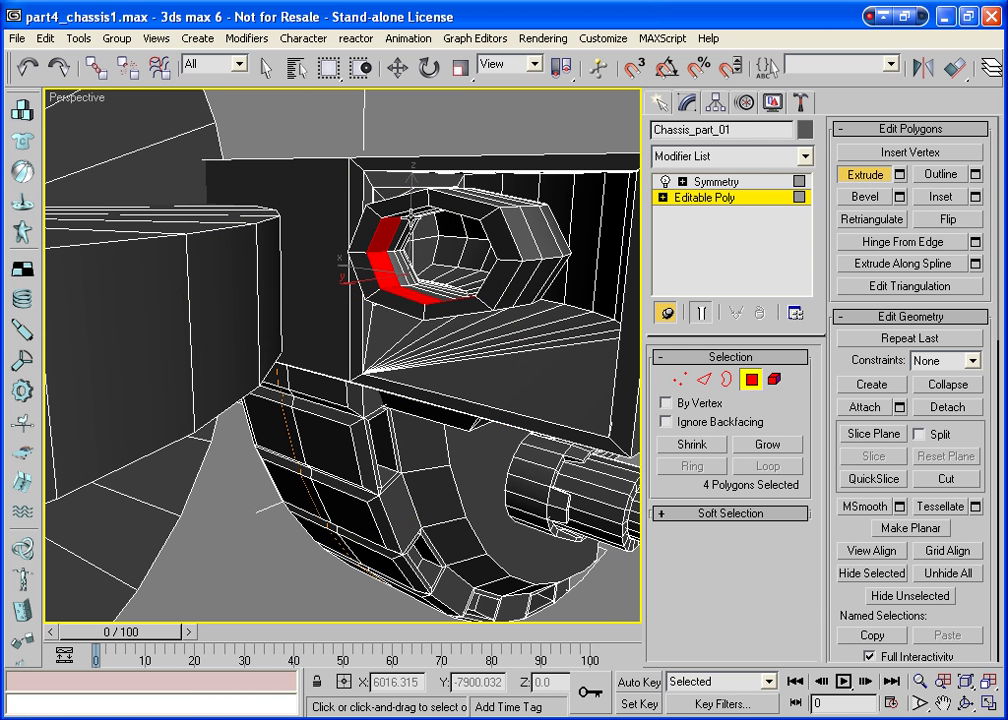
pyautogui.keyDown('ctrl'); pyautogui.click(405, 214); pyautogui.keyUp('ctrl')
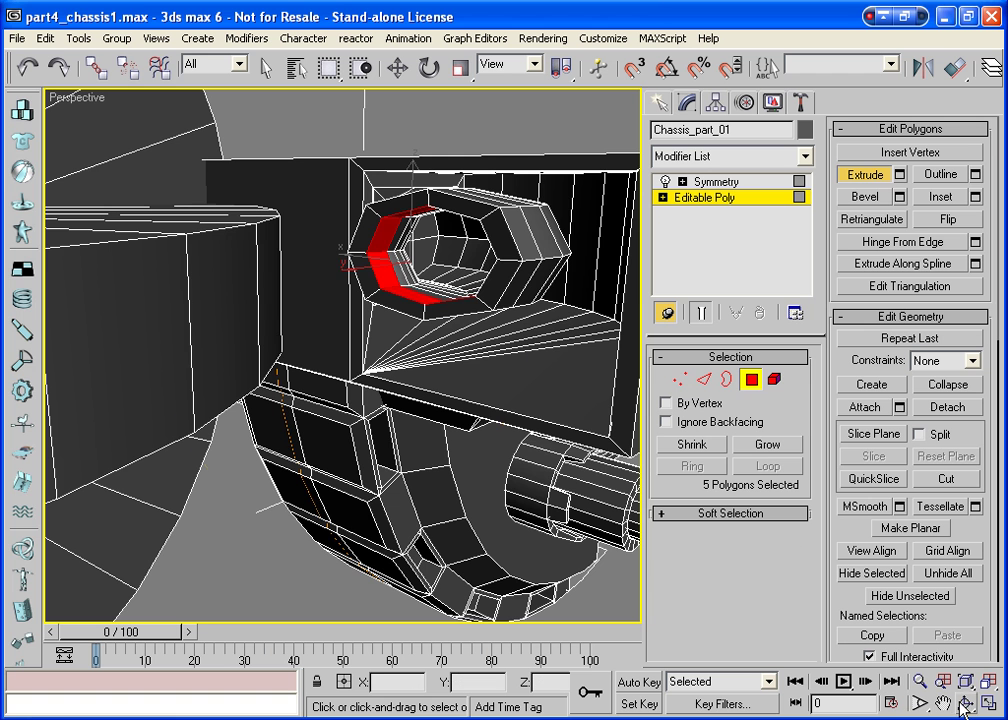
# Zoom extents and orbit to view the whole chassis part
pyautogui.hotkey('ctrl', 'r')
pyautogui.moveTo(450, 376); pyautogui.dragTo(497, 344)
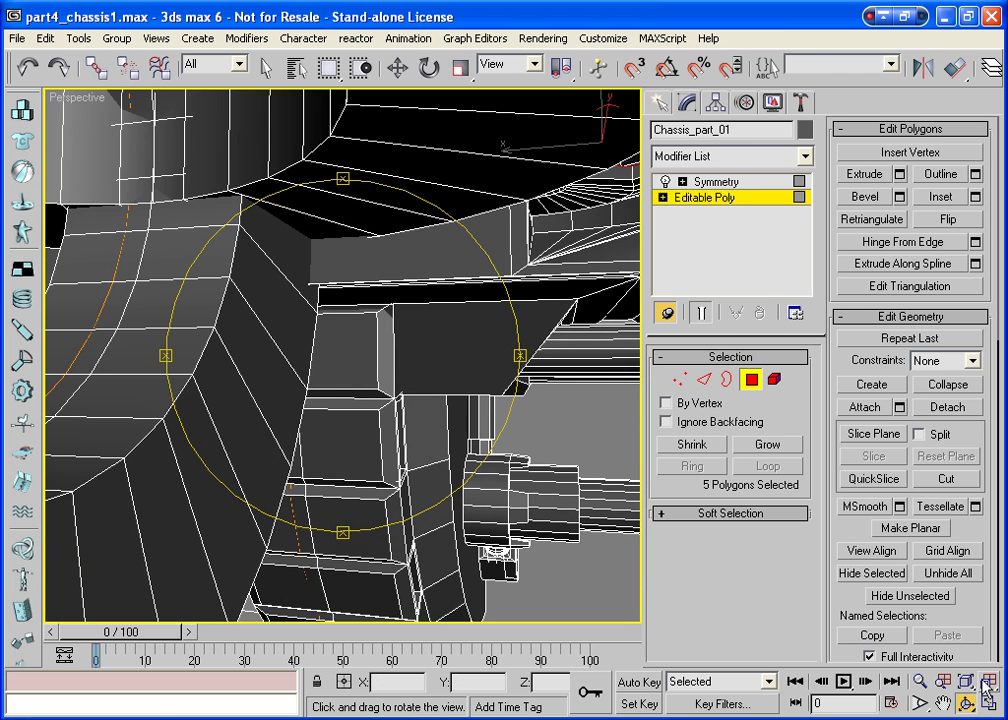
pyautogui.hotkey('alt', 'ctrl', 'z')
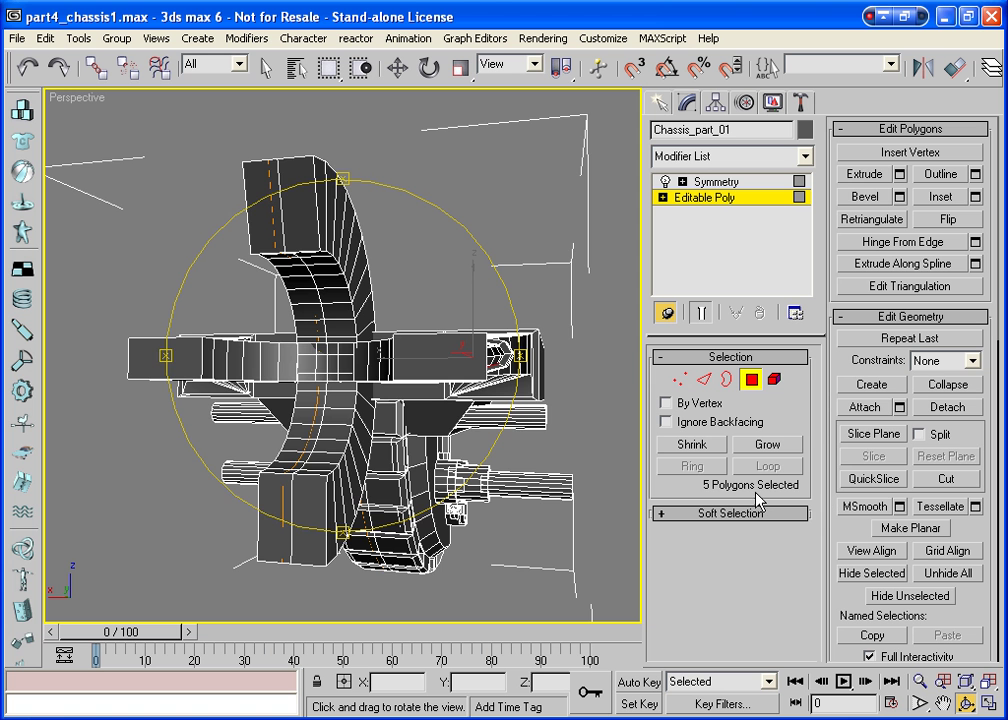
pyautogui.moveTo(468, 350); pyautogui.dragTo(411, 358)
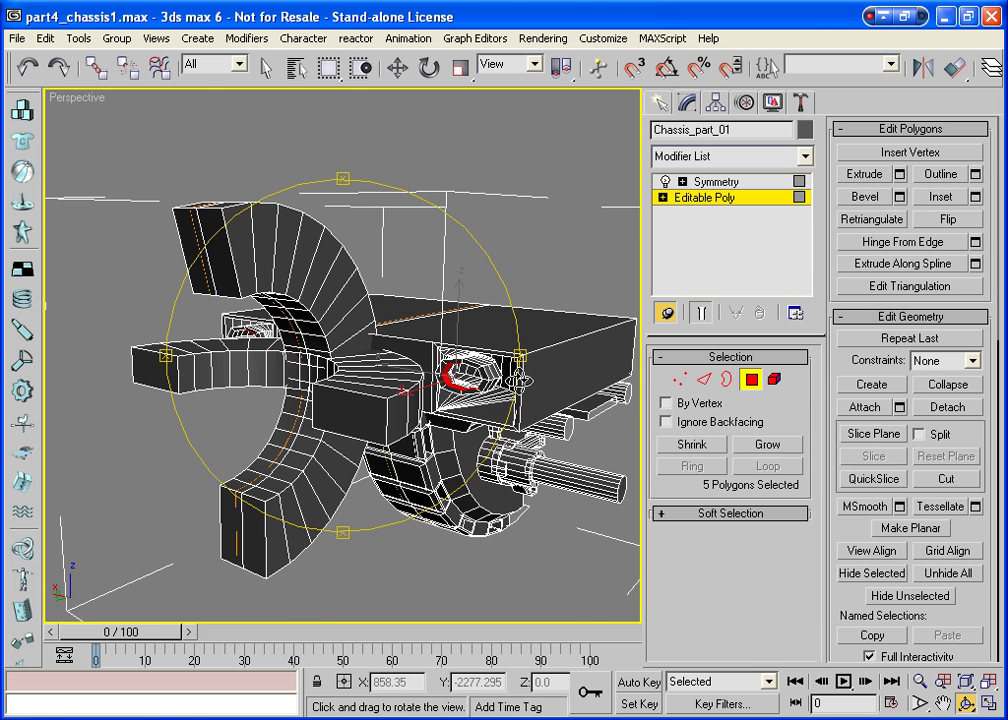
pyautogui.scroll(3, 535, 415)
pyautogui.scroll(3, 535, 415)
pyautogui.scroll(3, 535, 415)
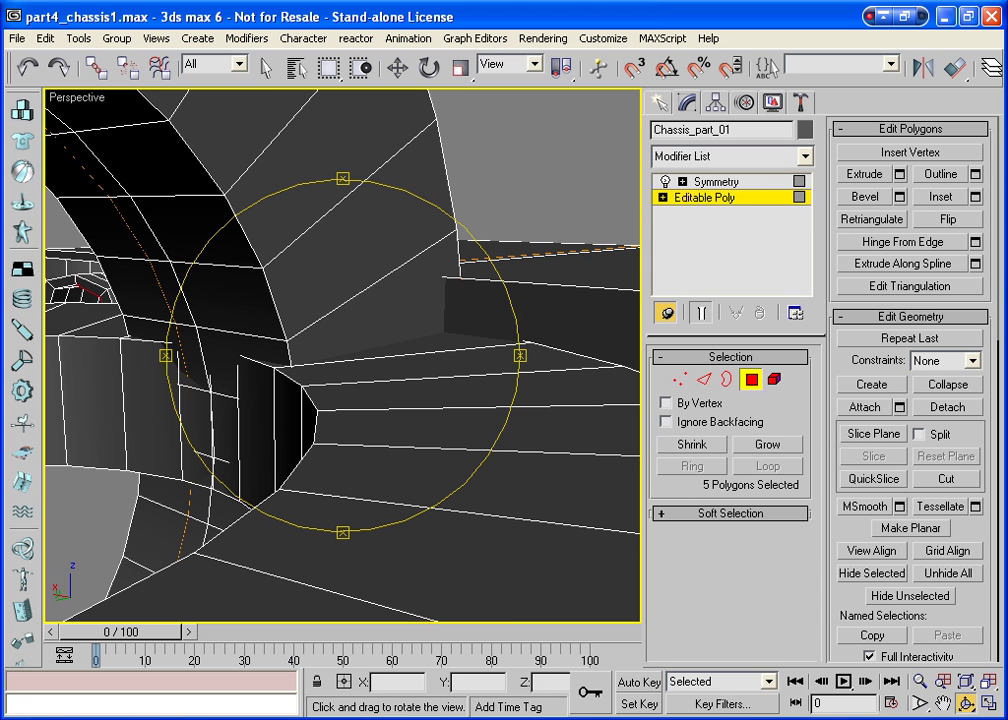
# Frame the vent hole and Ctrl-select the top and right rim polygons
pyautogui.moveTo(535, 415); pyautogui.dragTo(258, 455, button='middle')
pyautogui.moveTo(258, 455); pyautogui.dragTo(175, 383)
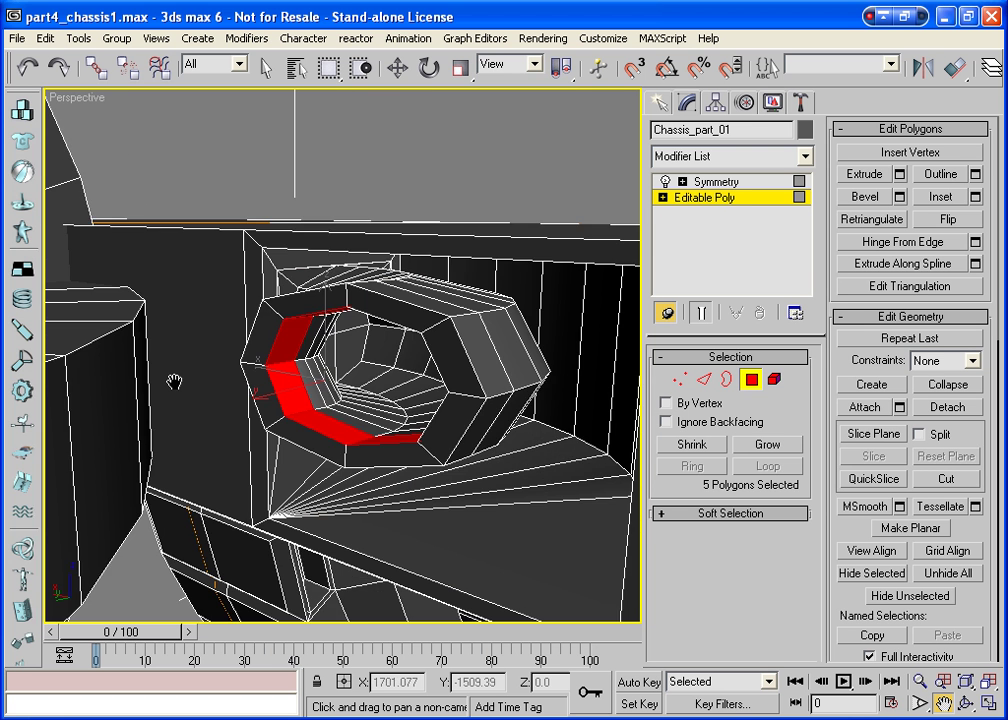
pyautogui.scroll(5, 348, 405)
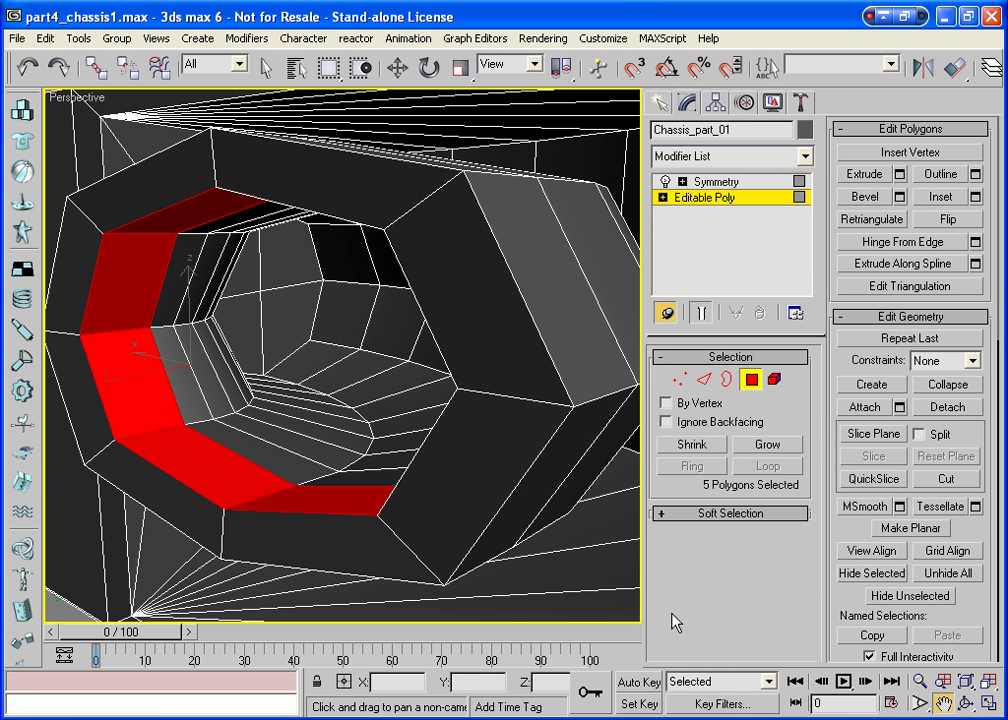
pyautogui.hotkey('ctrl', 'r')
pyautogui.moveTo(360, 356)
pyautogui.mouseDown()
pyautogui.moveTo(430, 360)
pyautogui.moveTo(729, 567)
pyautogui.mouseUp()
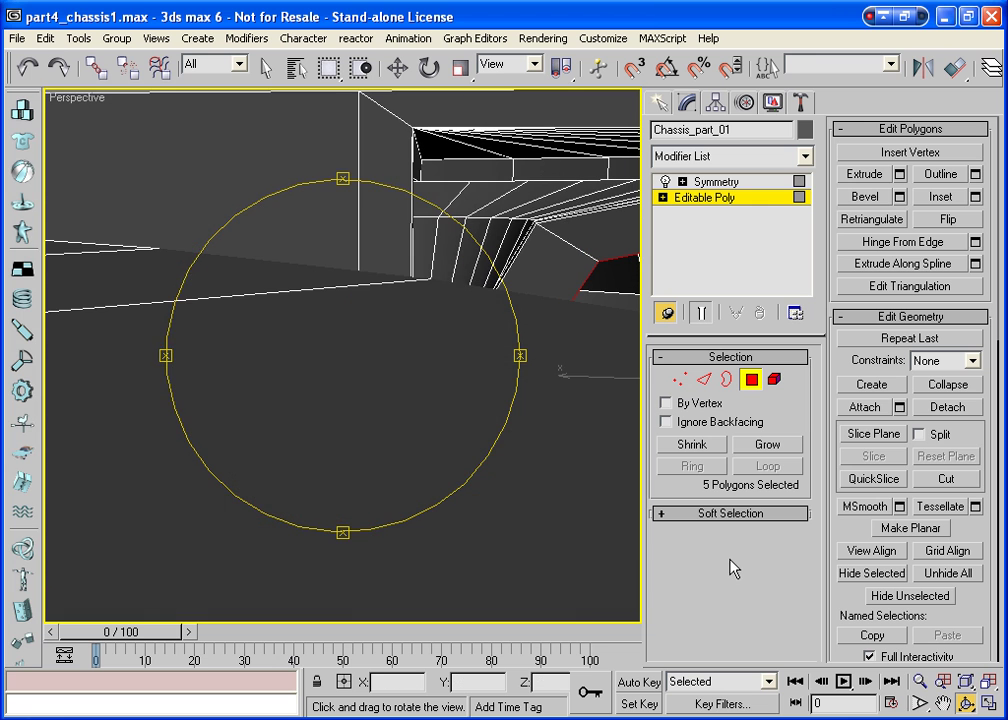
pyautogui.hotkey('ctrl', 'p')
pyautogui.moveTo(531, 344)
pyautogui.mouseDown()
pyautogui.moveTo(360, 328)
pyautogui.moveTo(357, 299)
pyautogui.mouseUp()
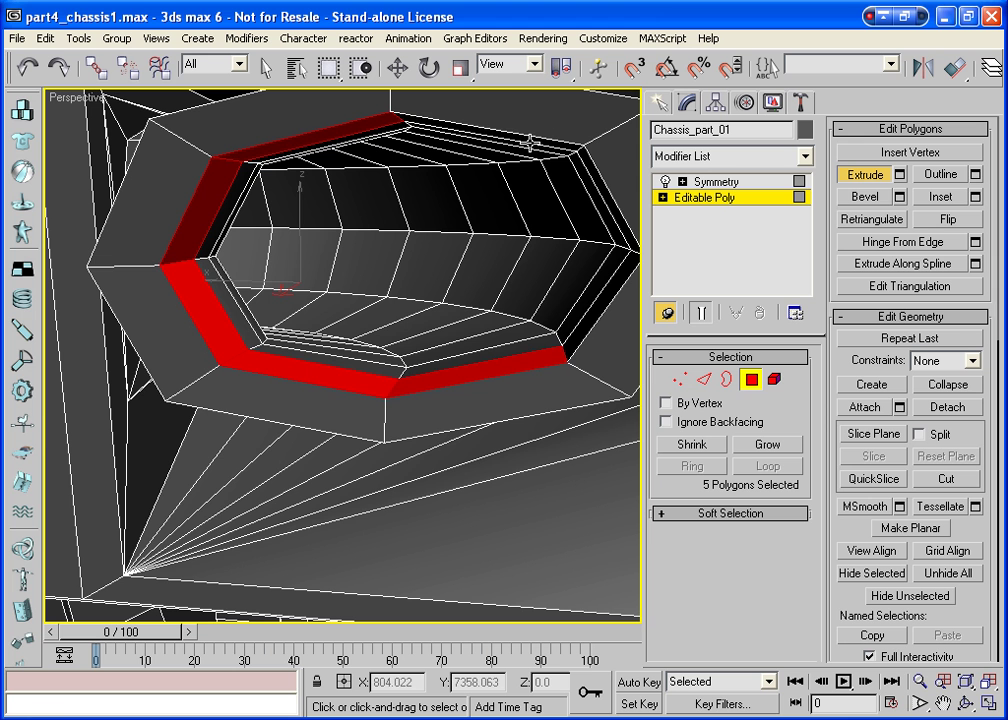
pyautogui.keyDown('ctrl'); pyautogui.click(533, 139); pyautogui.keyUp('ctrl')
pyautogui.keyDown('ctrl'); pyautogui.click(589, 160); pyautogui.keyUp('ctrl')
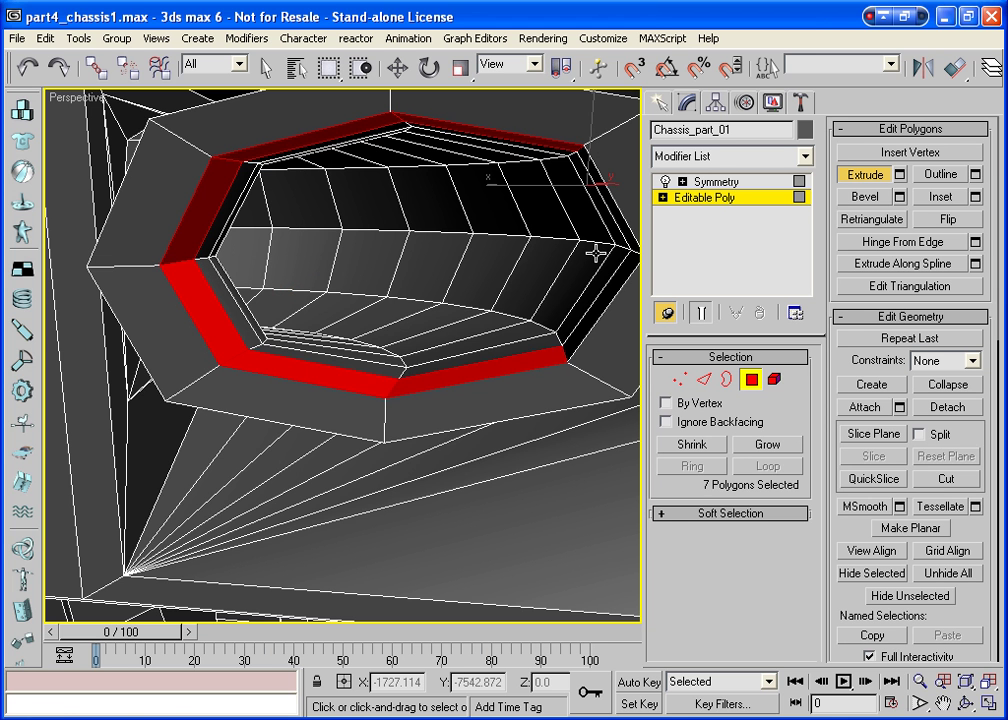
pyautogui.keyDown('ctrl'); pyautogui.click(475, 140); pyautogui.keyUp('ctrl')
pyautogui.keyDown('ctrl'); pyautogui.click(475, 140); pyautogui.keyUp('ctrl')
pyautogui.keyDown('ctrl'); pyautogui.click(612, 230); pyautogui.keyUp('ctrl')
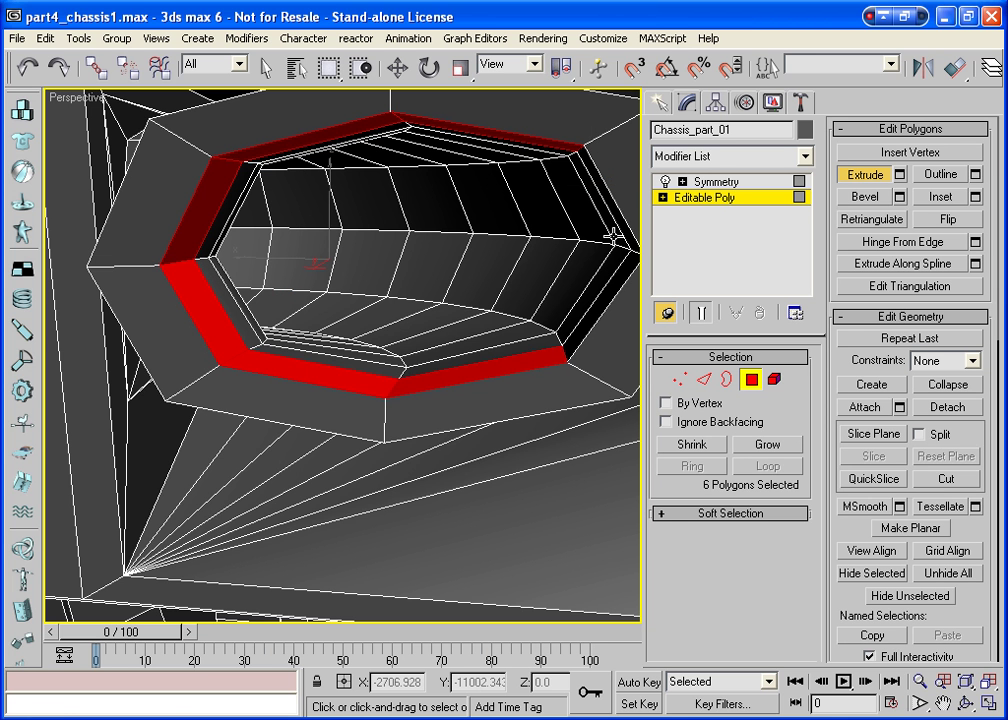
pyautogui.keyDown('ctrl'); pyautogui.click(630, 240); pyautogui.keyUp('ctrl')
pyautogui.keyDown('ctrl'); pyautogui.click(630, 240); pyautogui.keyUp('ctrl')
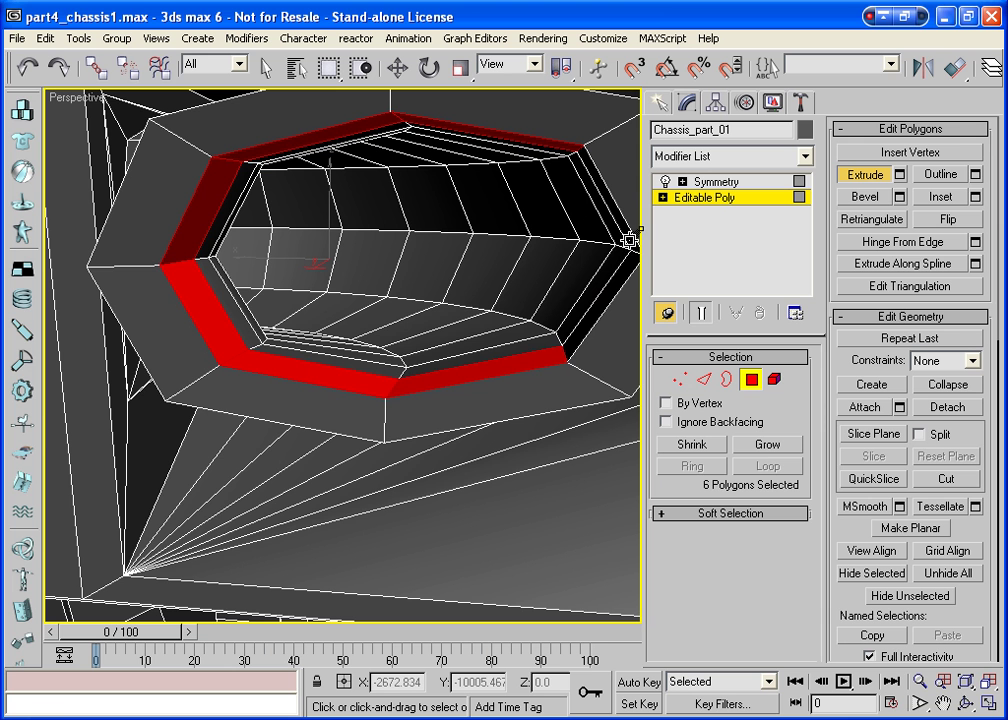
# With Ignore Backfacing, add the remaining rim panels to make eight, and preview a By Polygon inset
pyautogui.click(684, 424)
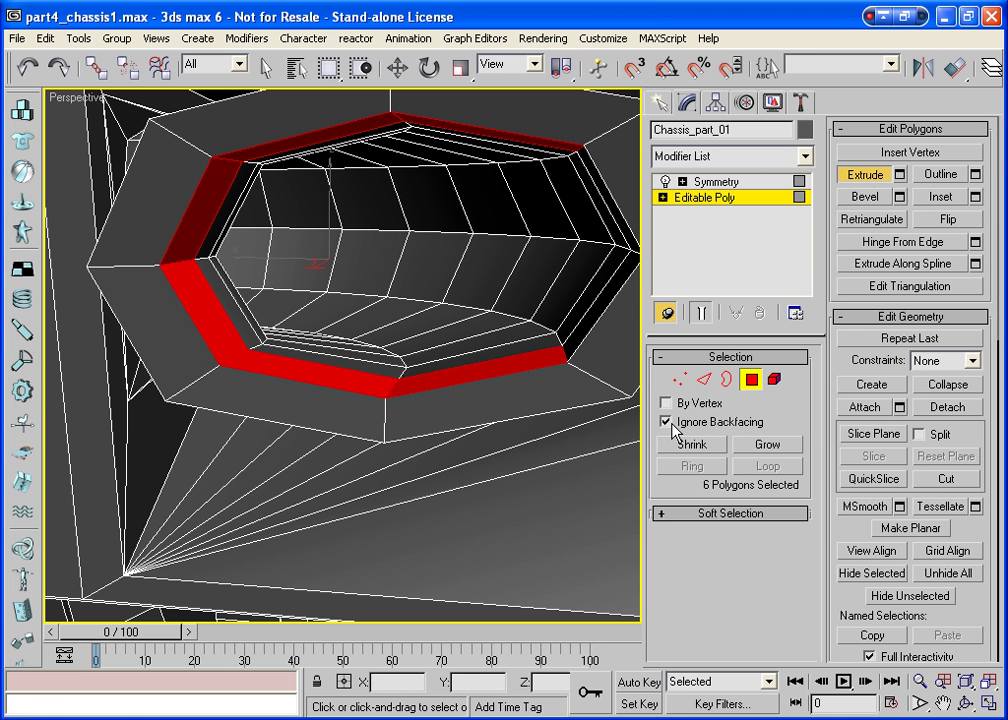
pyautogui.keyDown('ctrl'); pyautogui.click(590, 166); pyautogui.keyUp('ctrl')
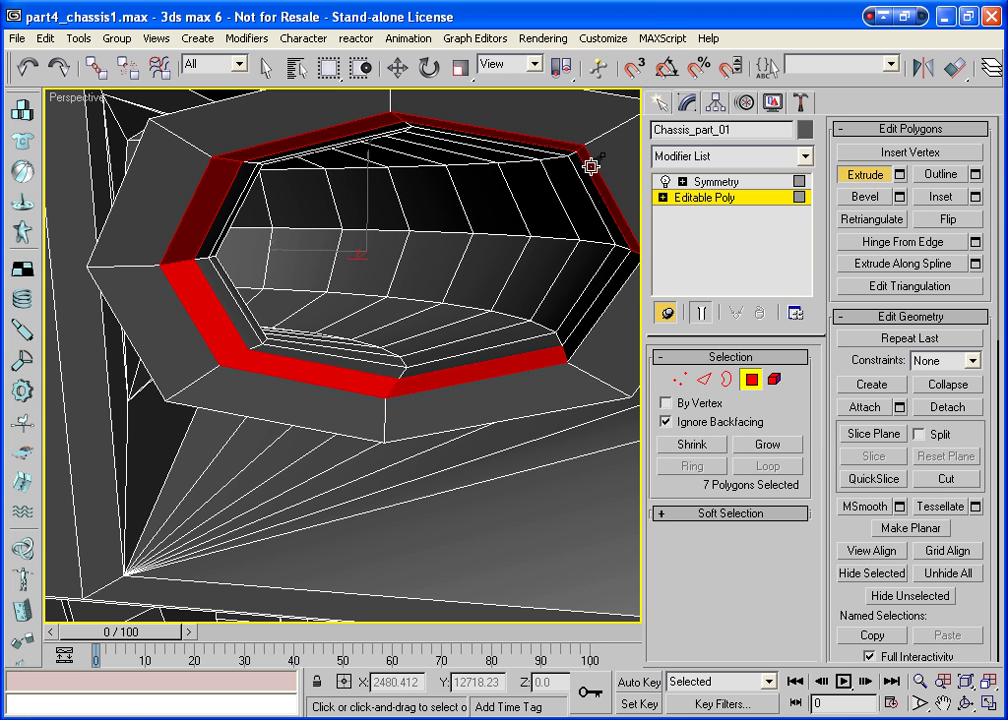
pyautogui.keyDown('ctrl'); pyautogui.click(600, 315); pyautogui.keyUp('ctrl')
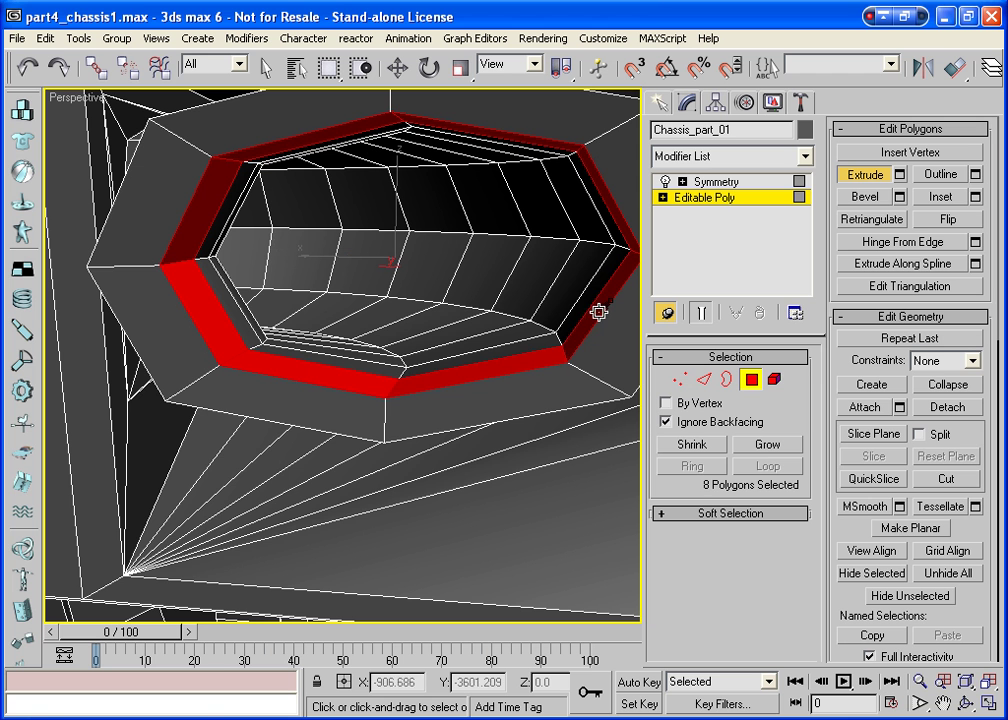
pyautogui.click(666, 421)
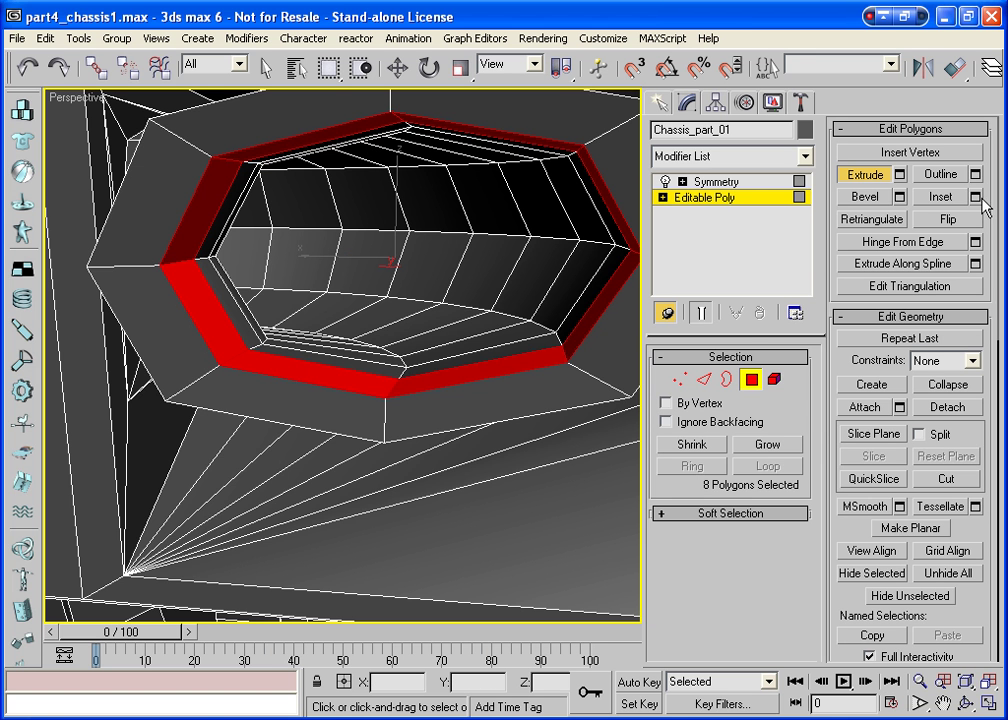
pyautogui.click(975, 197)
pyautogui.click(614, 356)
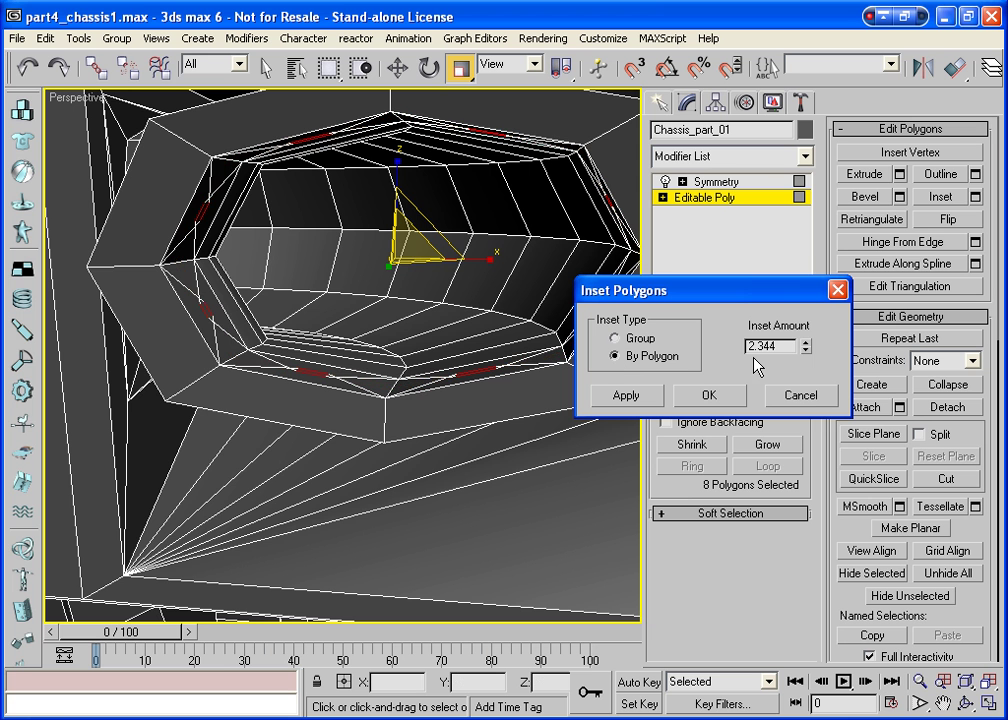
# Lower the By Polygon inset to 0.609 and apply it to the eight rim panels
pyautogui.moveTo(805, 347); pyautogui.dragTo(819, 423)
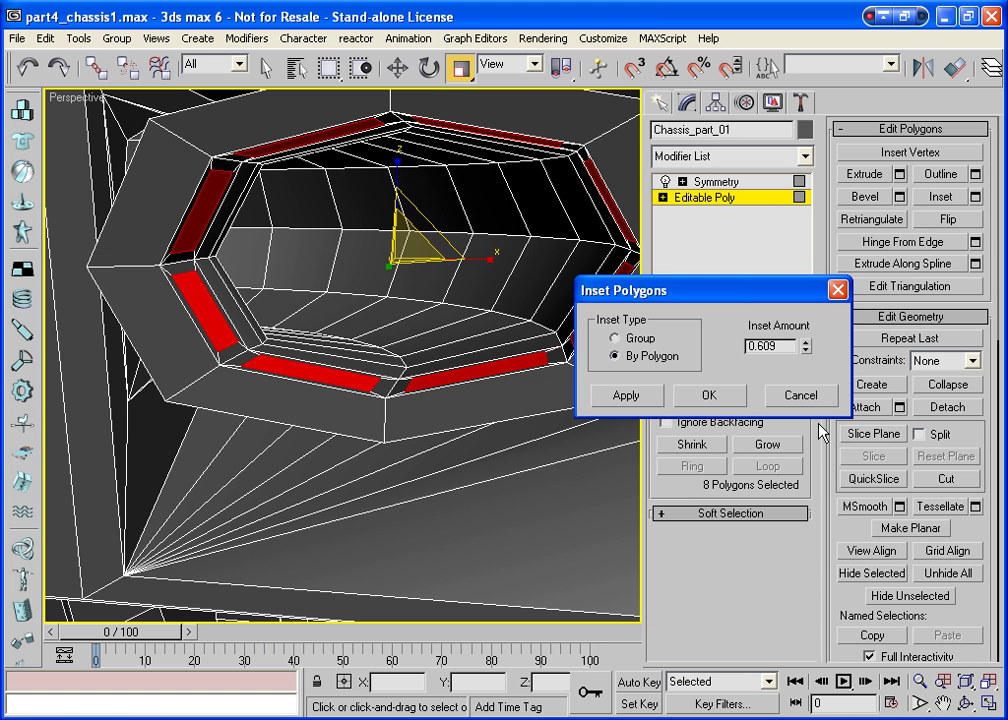
pyautogui.click(709, 395)
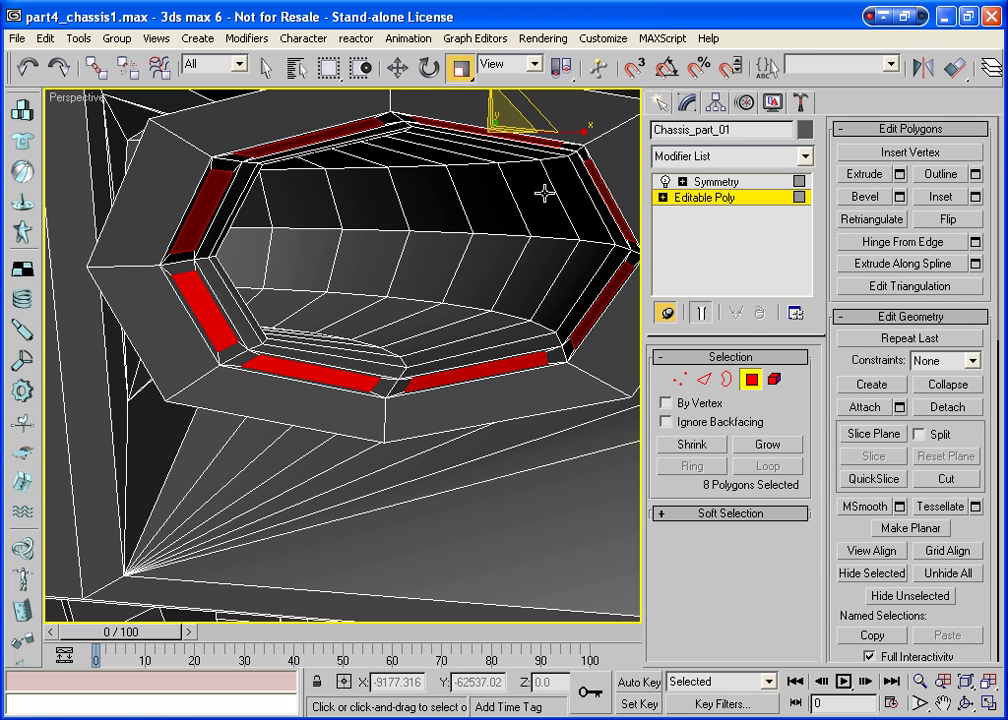
pyautogui.hotkey('ctrl', 'r')
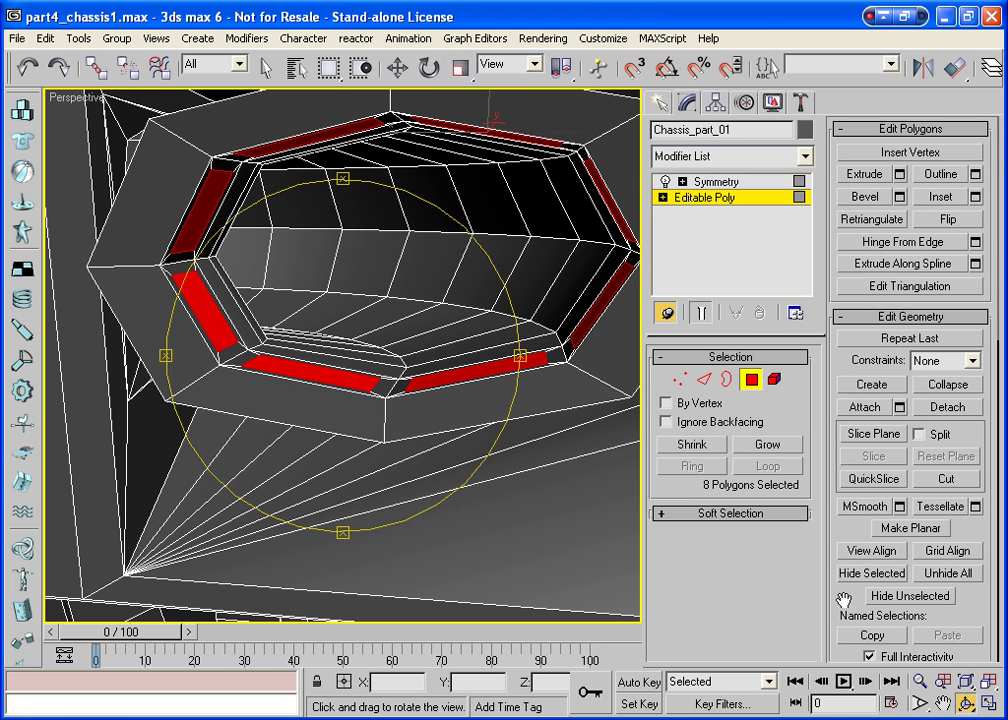
# Try extruding and collapsing the rim panels, then undo back to the inset shape
pyautogui.moveTo(333, 349)
pyautogui.mouseDown()
pyautogui.moveTo(334, 368)
pyautogui.moveTo(331, 354)
pyautogui.mouseUp()
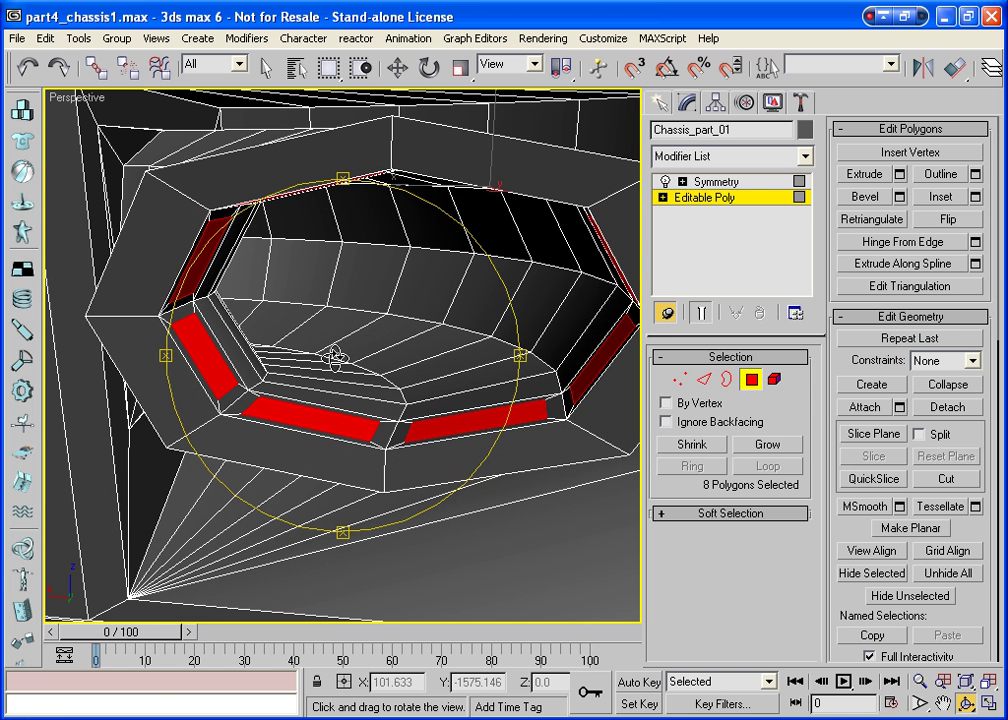
pyautogui.click(864, 175)
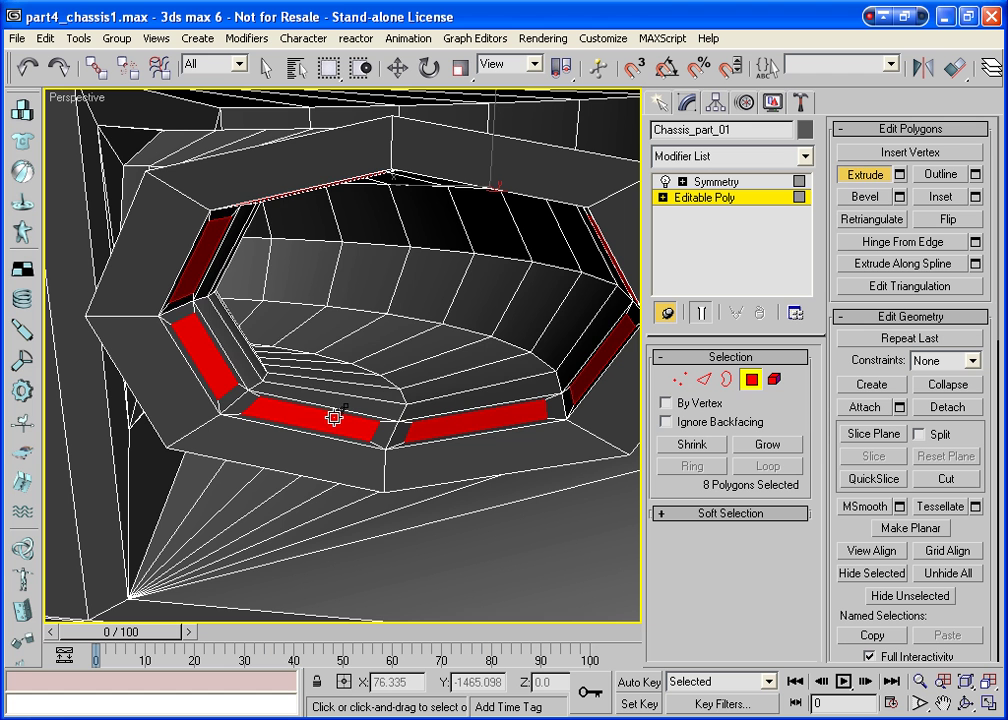
pyautogui.moveTo(335, 417); pyautogui.dragTo(340, 399)
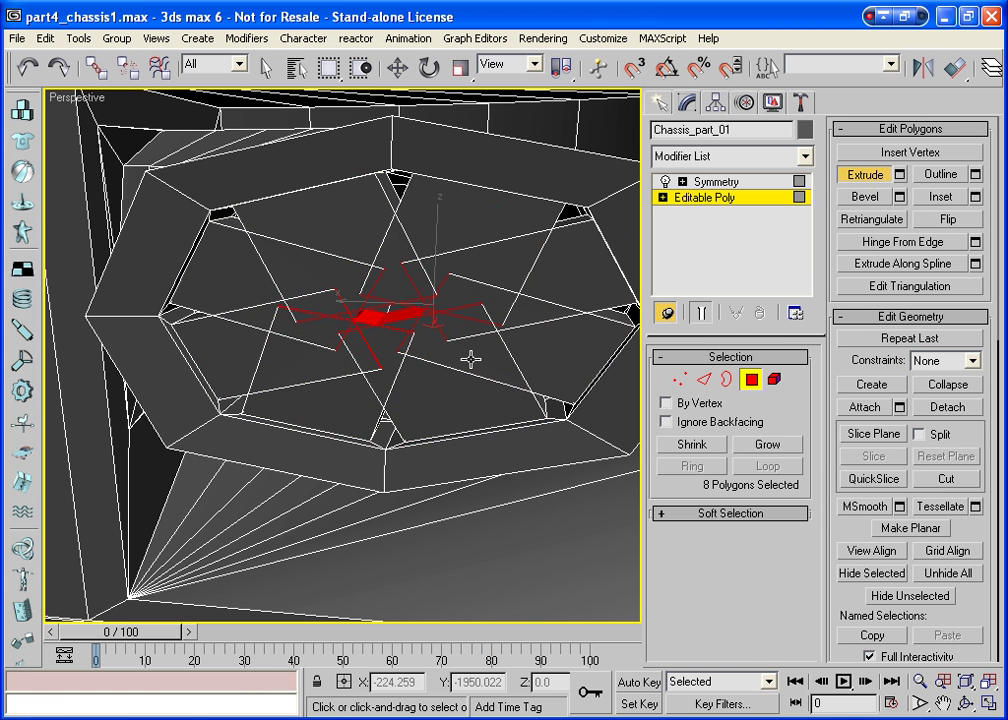
pyautogui.click(950, 384)
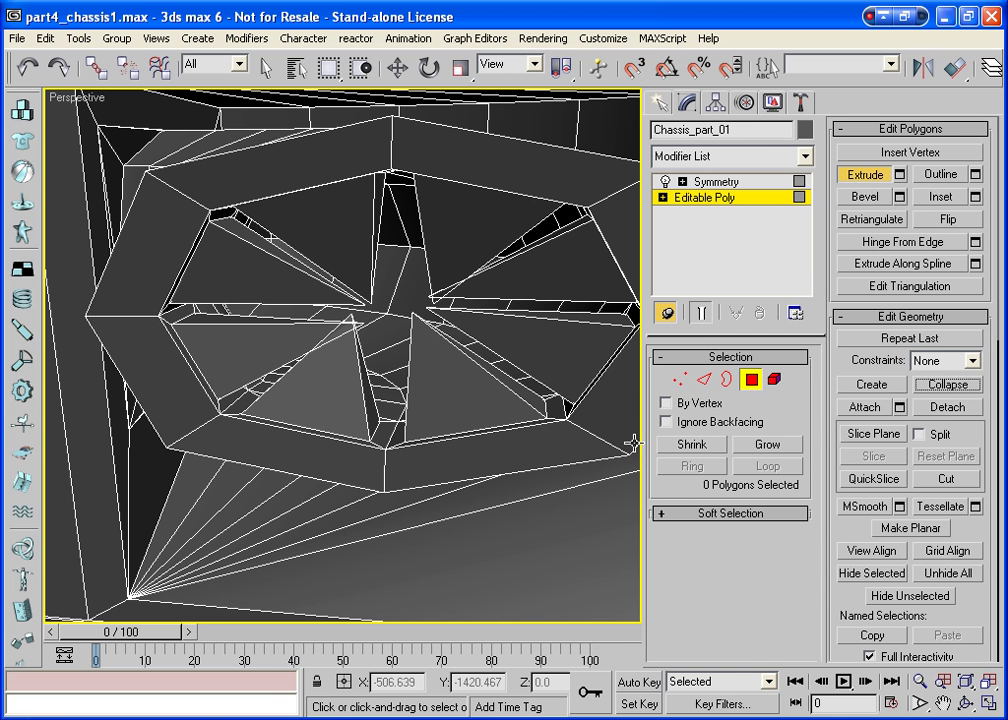
pyautogui.hotkey('ctrl', 'z')
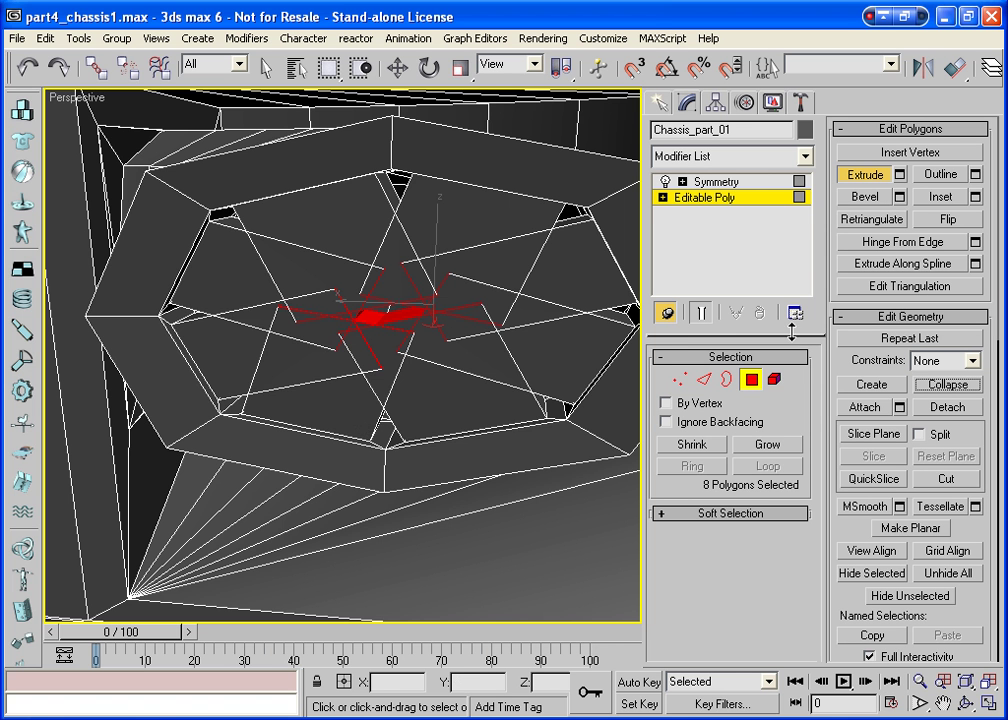
pyautogui.hotkey('ctrl', 'z')
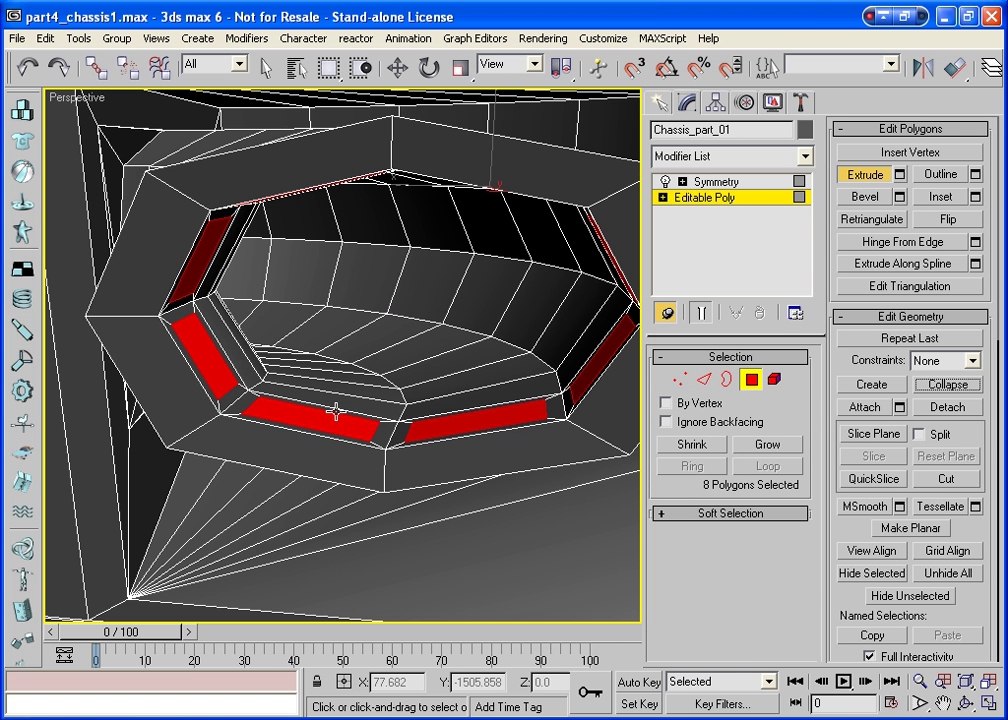
# Bevel the eight rim panels into fins and exit Polygon sub-object mode
pyautogui.hotkey('ctrl', 'shift', 'b')
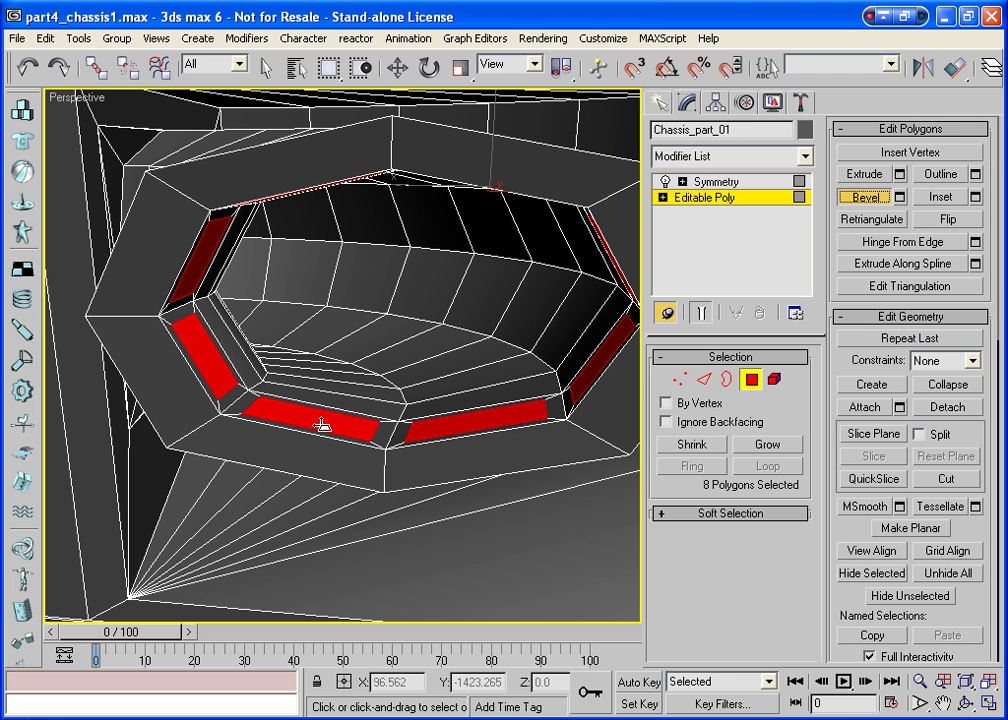
pyautogui.moveTo(326, 421); pyautogui.dragTo(319, 416)
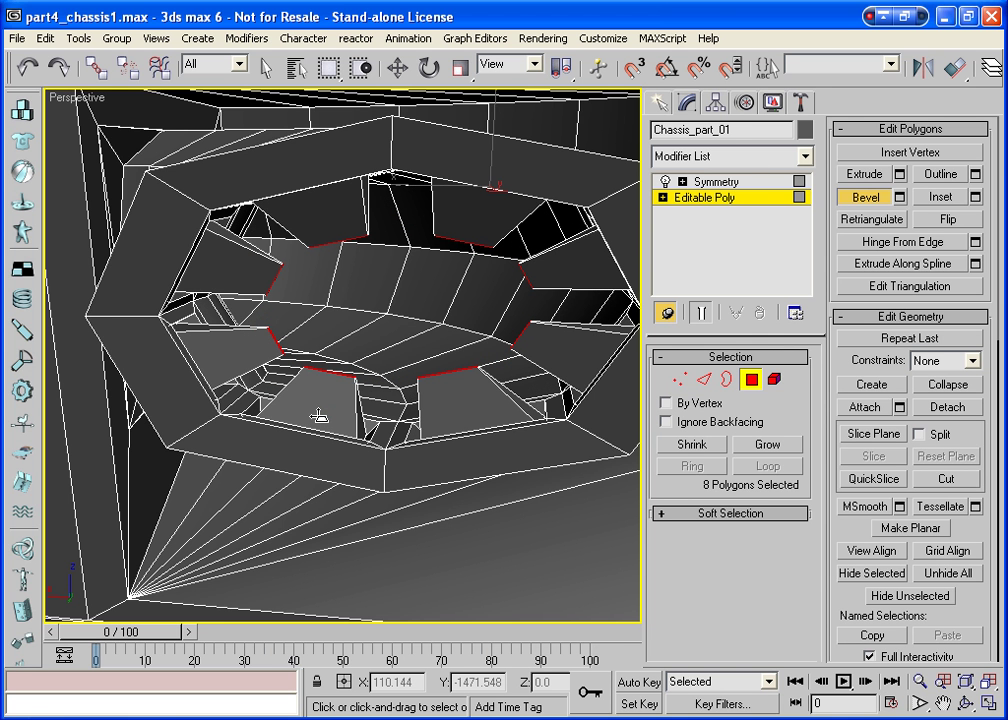
pyautogui.click(751, 380)
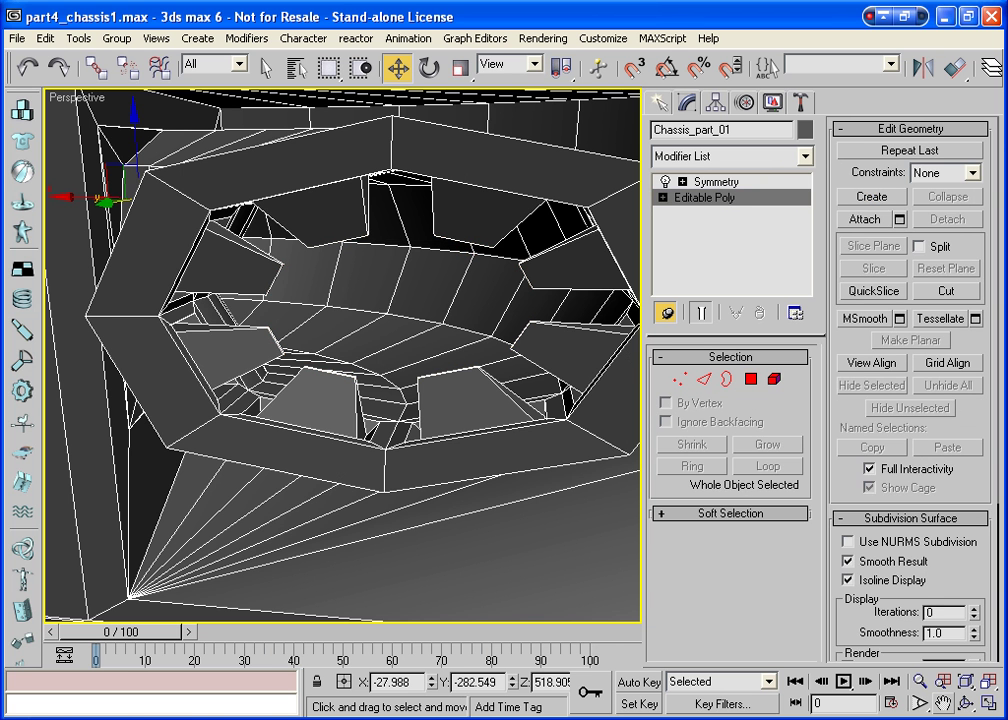
# In Polygon mode, select seven of the sloped panels inside the vent ring
pyautogui.press('4')
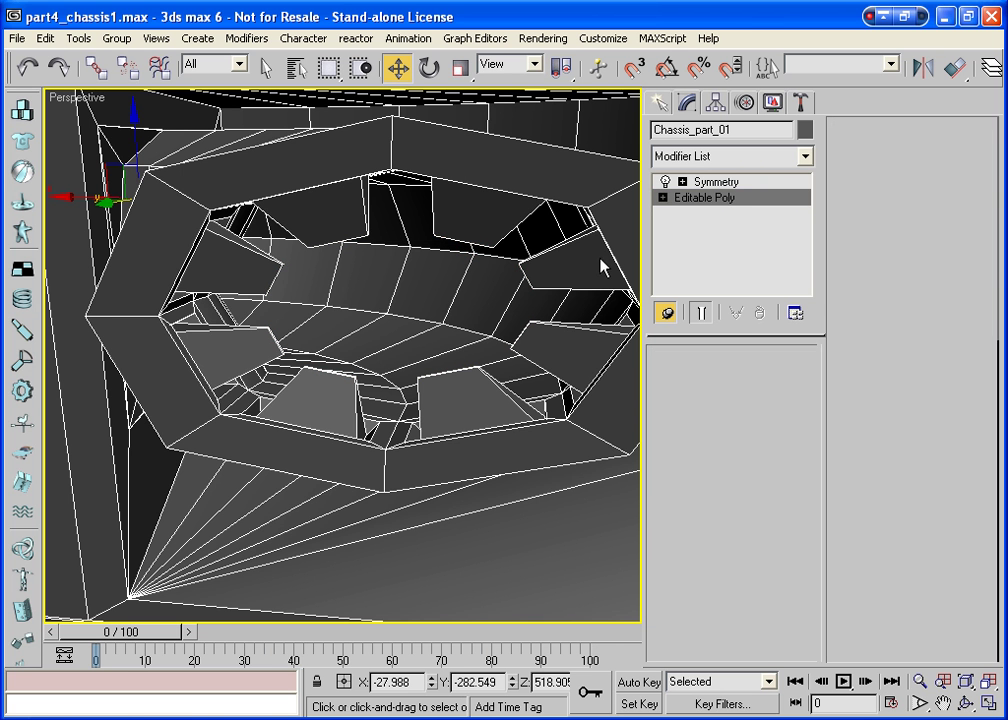
pyautogui.click(475, 215)
pyautogui.keyDown('ctrl'); pyautogui.click(300, 215); pyautogui.keyUp('ctrl')
pyautogui.keyDown('ctrl'); pyautogui.click(232, 262); pyautogui.keyUp('ctrl')
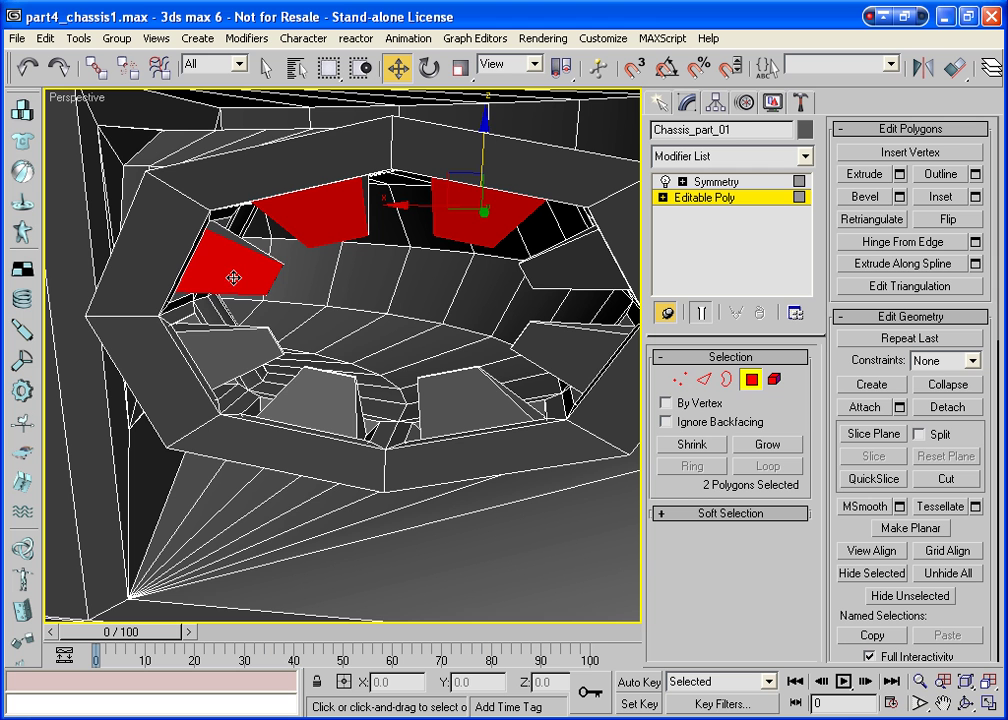
pyautogui.keyDown('ctrl'); pyautogui.click(240, 350); pyautogui.keyUp('ctrl')
pyautogui.keyDown('ctrl'); pyautogui.click(310, 395); pyautogui.keyUp('ctrl')
pyautogui.keyDown('ctrl'); pyautogui.click(468, 400); pyautogui.keyUp('ctrl')
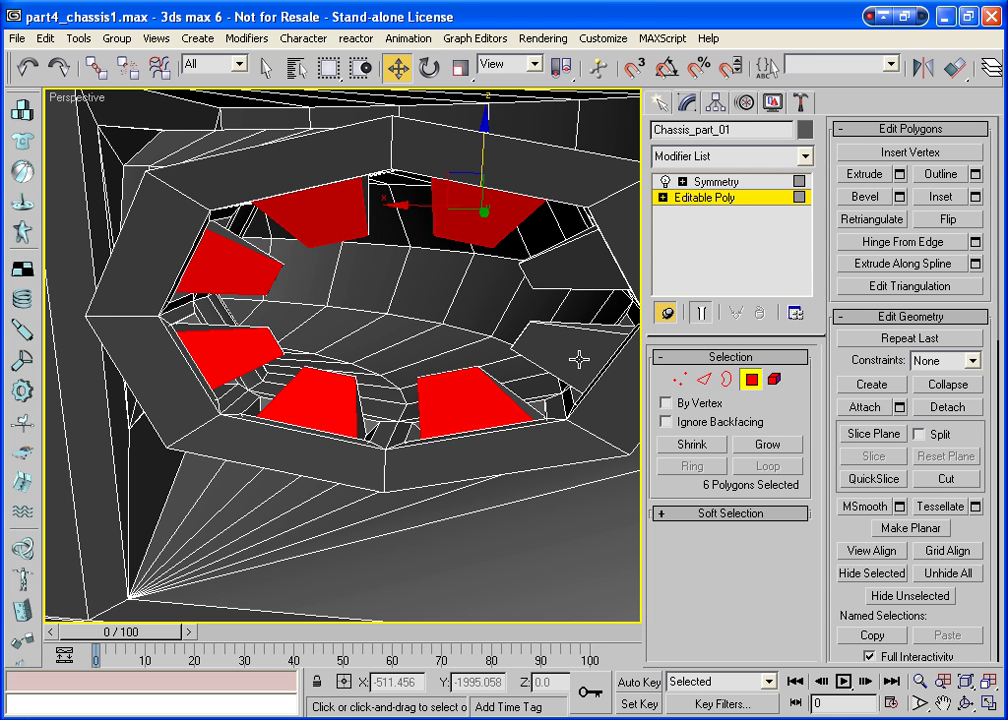
pyautogui.keyDown('ctrl'); pyautogui.click(605, 310); pyautogui.keyUp('ctrl')
pyautogui.hotkey('ctrl', 'z')
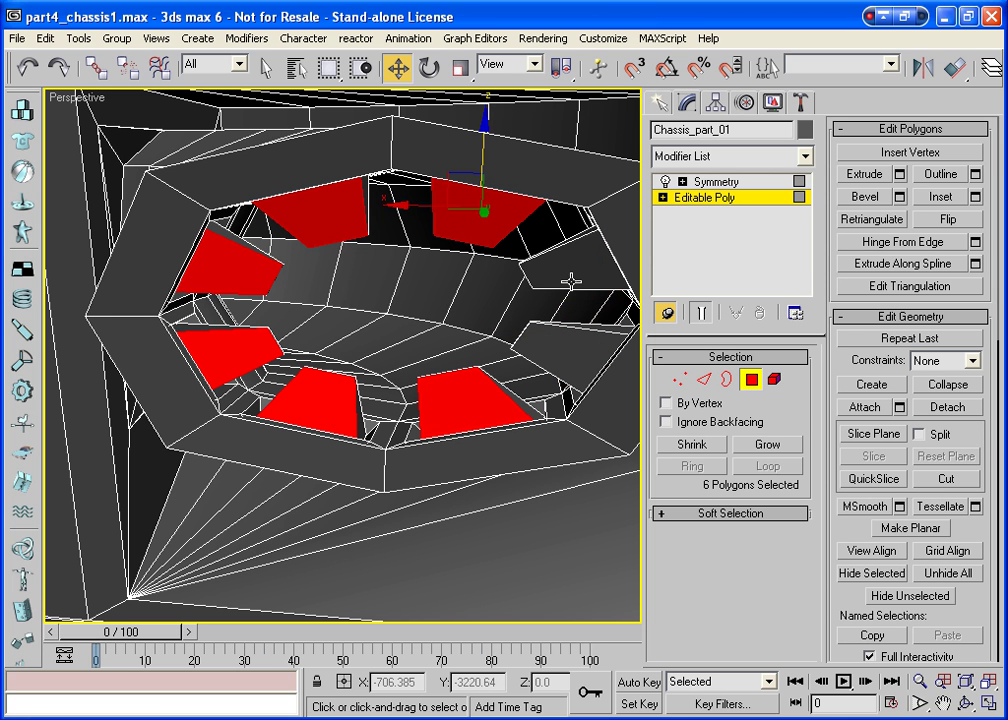
pyautogui.hotkey('ctrl', 'y')
pyautogui.hotkey('ctrl', 'z')
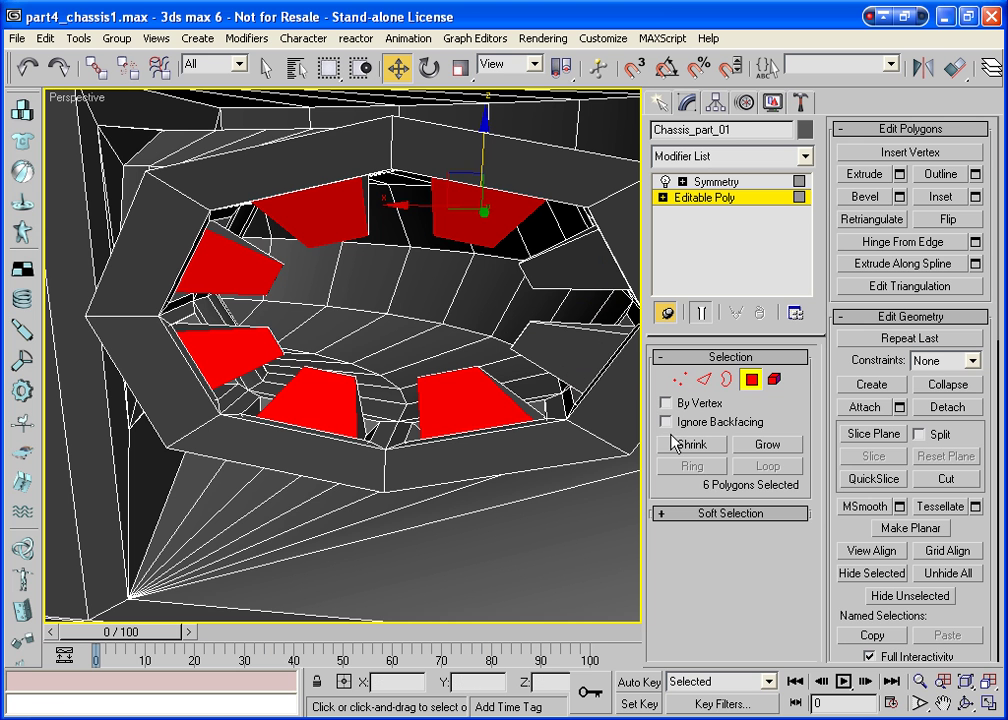
# With Ignore Backfacing on, add the far-side panels to make eight and inset them
pyautogui.click(666, 421)
pyautogui.hotkey('ctrl', 'y')
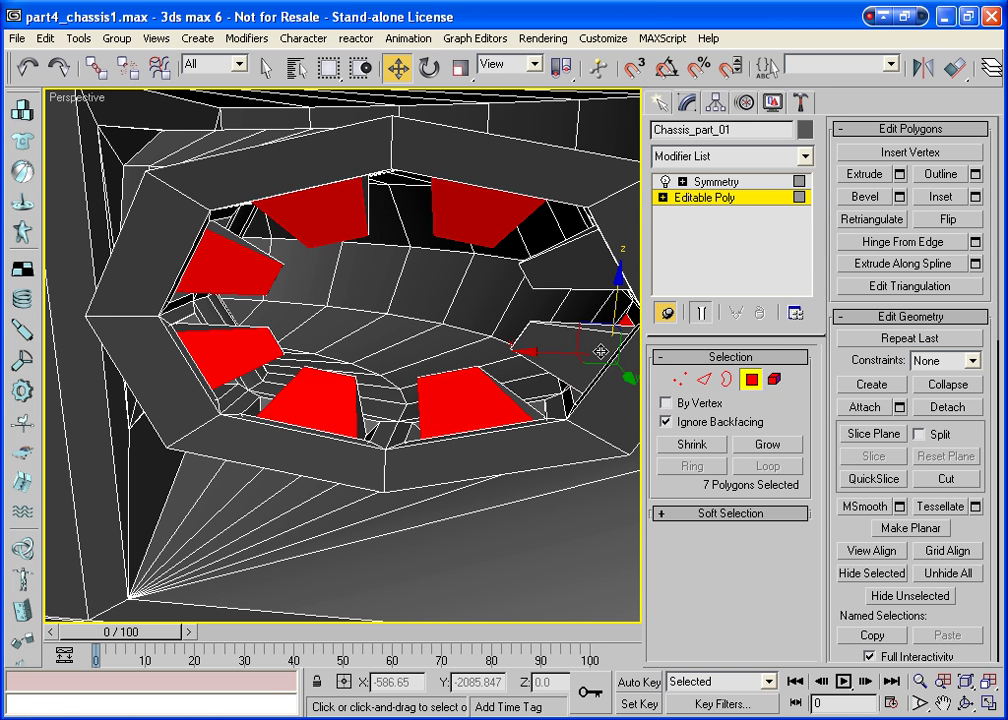
pyautogui.hotkey('ctrl', 'z')
pyautogui.hotkey('ctrl', 'y')
pyautogui.hotkey('ctrl', 'z')
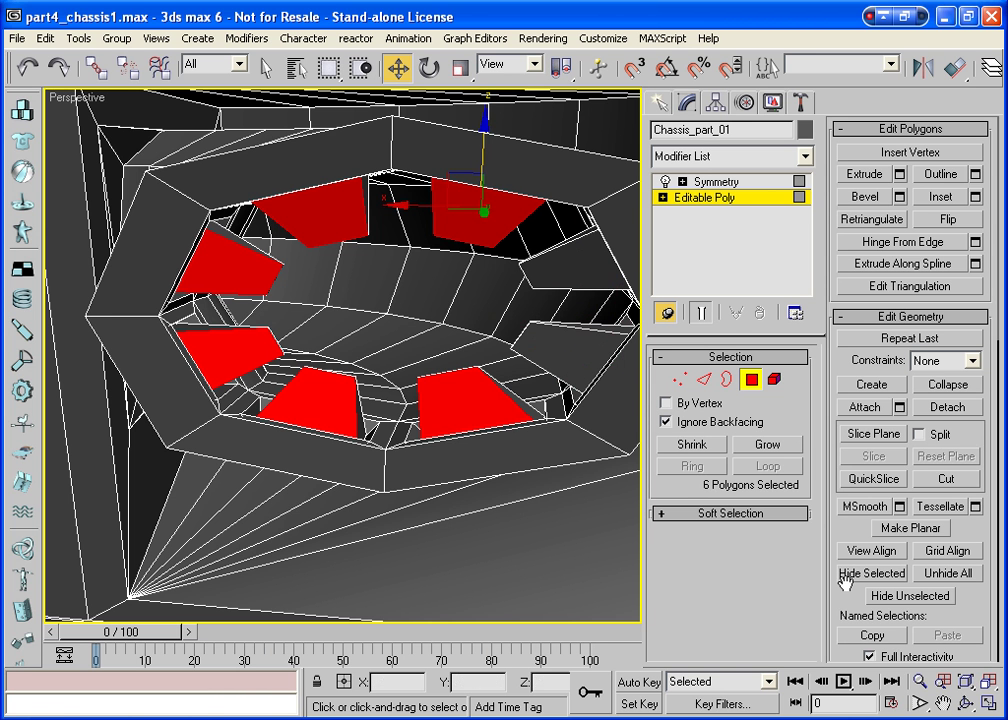
pyautogui.hotkey('ctrl', 'r')
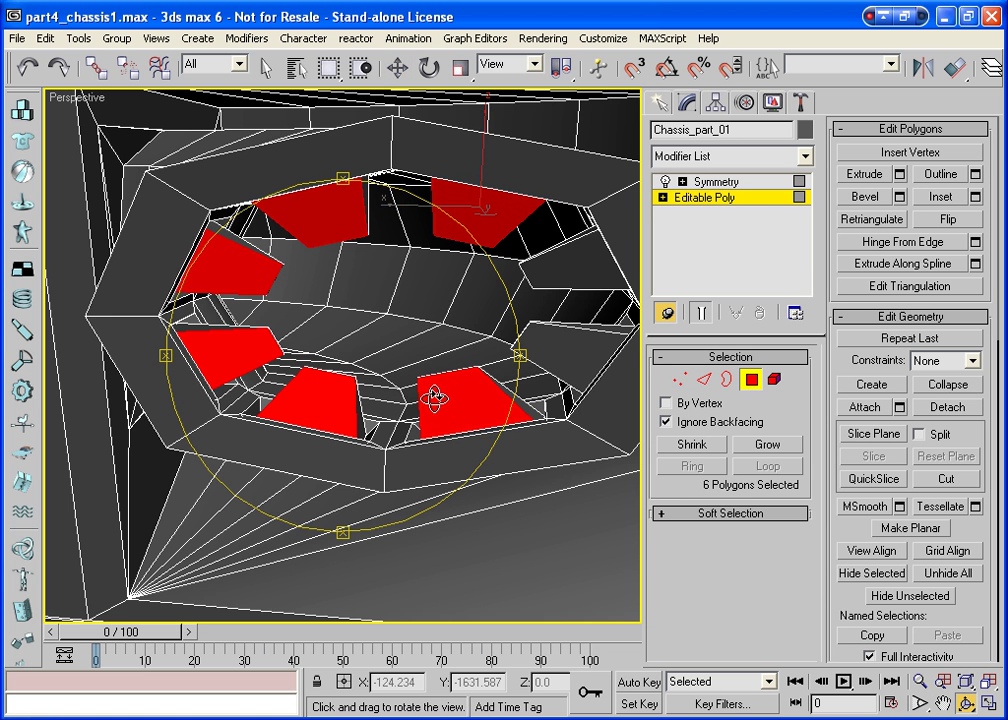
pyautogui.moveTo(423, 396); pyautogui.dragTo(421, 413)
pyautogui.rightClick(421, 413)
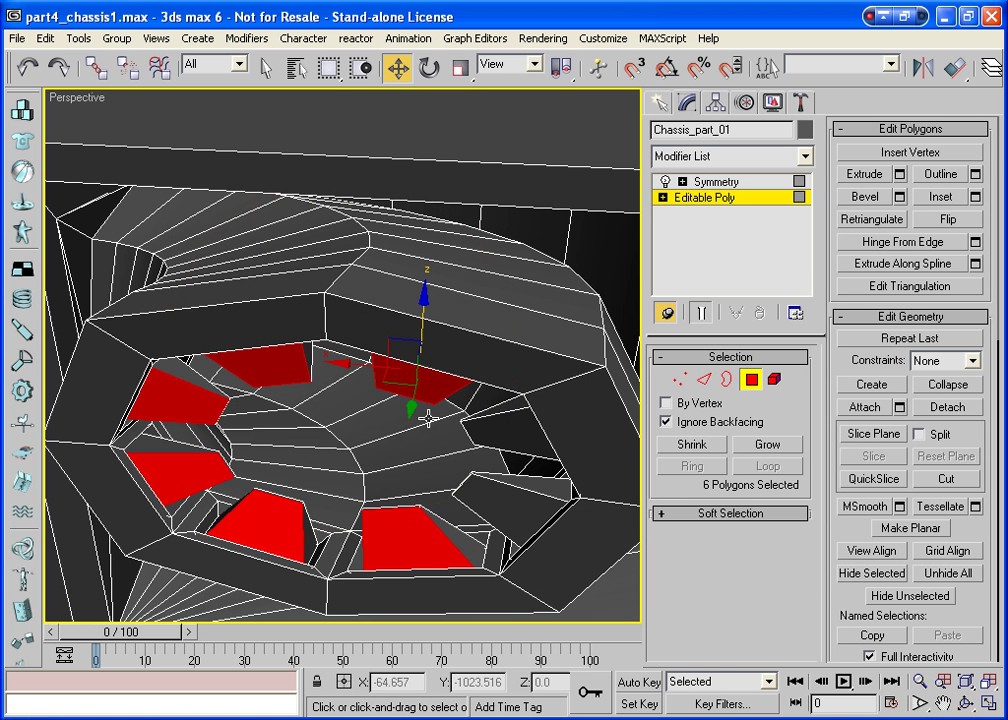
pyautogui.keyDown('ctrl'); pyautogui.click(546, 499); pyautogui.keyUp('ctrl')
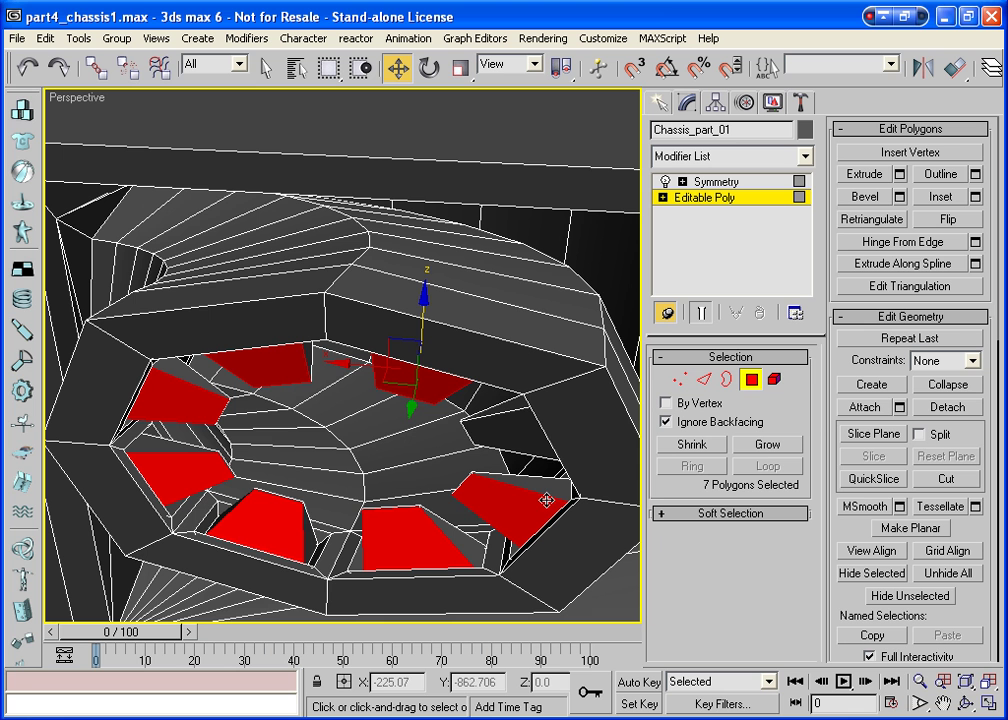
pyautogui.keyDown('ctrl'); pyautogui.click(545, 442); pyautogui.keyUp('ctrl')
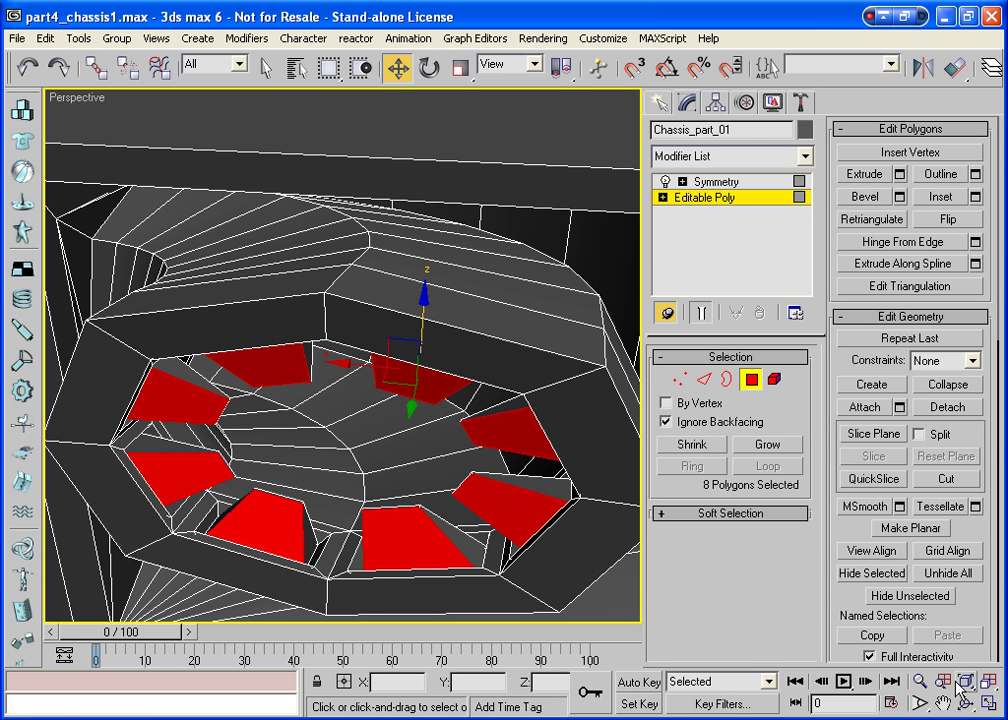
pyautogui.click(940, 198)
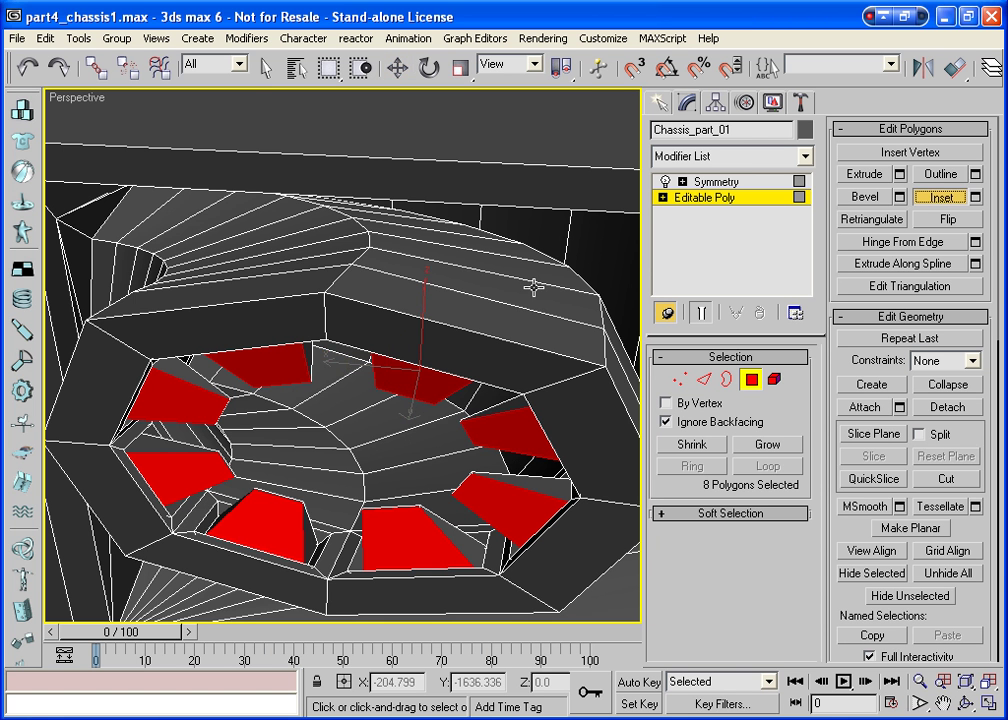
pyautogui.moveTo(293, 363); pyautogui.dragTo(293, 366)
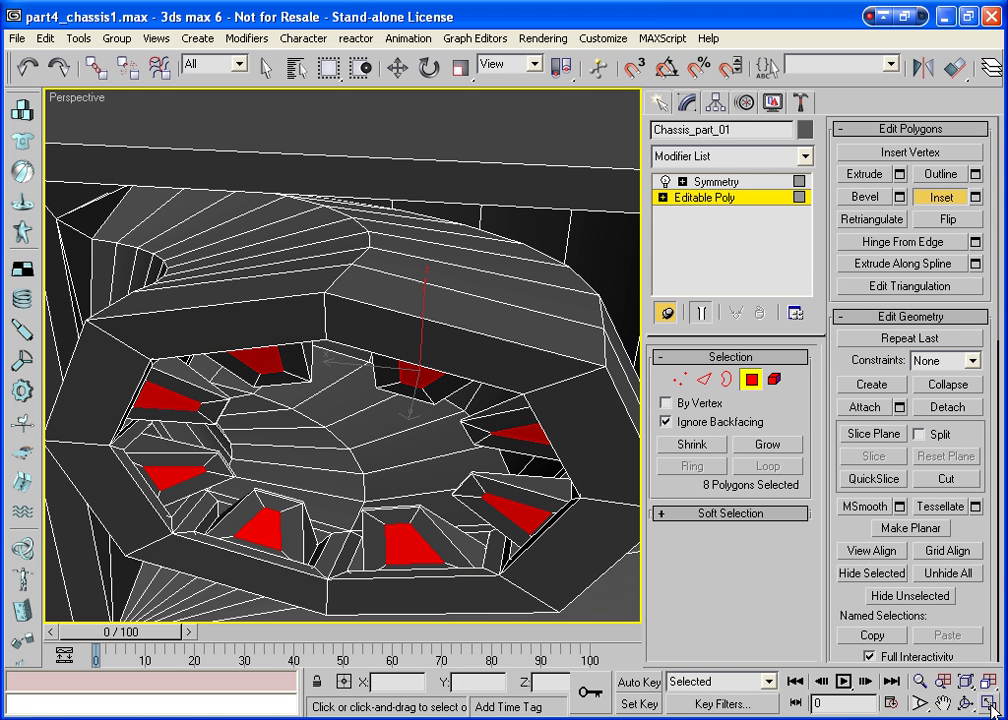
# Restore the four-viewport layout, switch Front to Left, and zoom extents all
pyautogui.hotkey('alt', 'w')
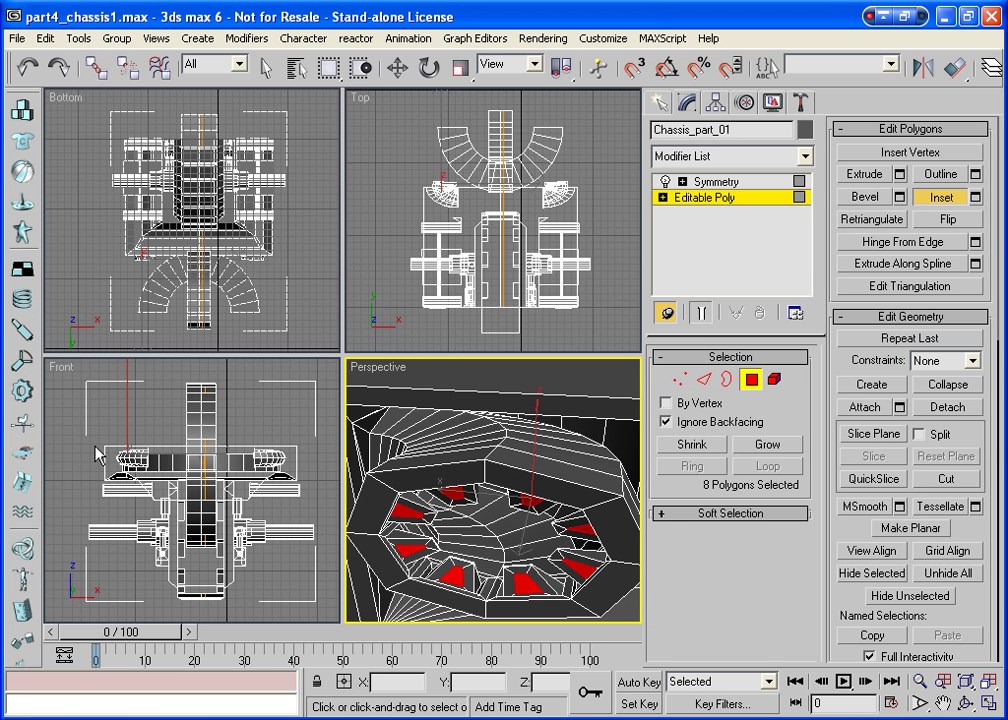
pyautogui.click(66, 372)
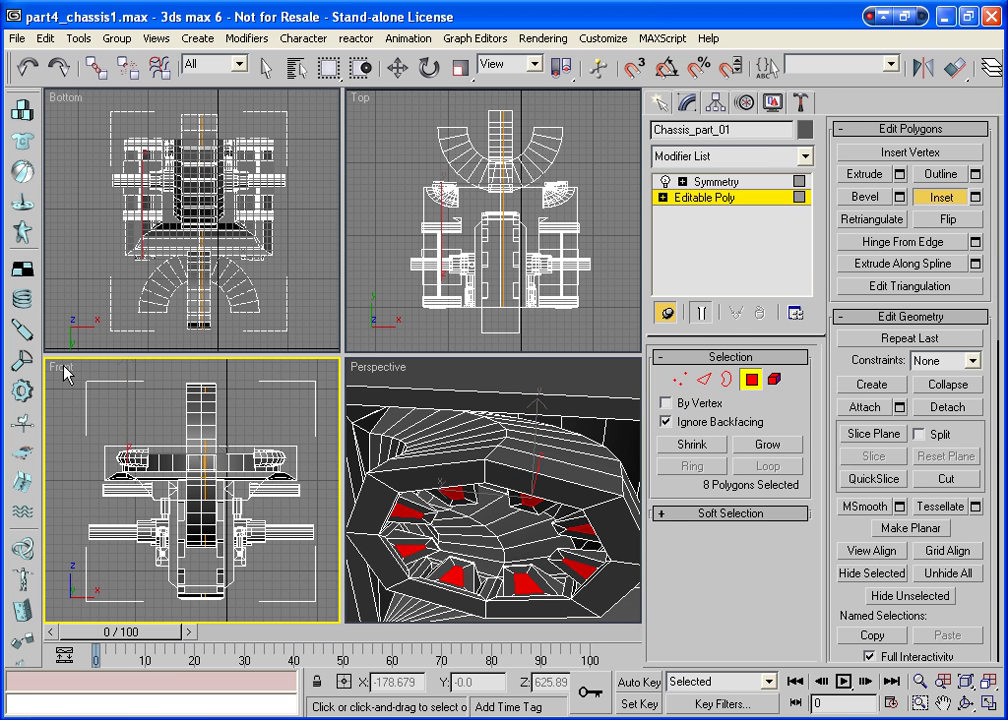
pyautogui.press('l')
pyautogui.click(996, 681)
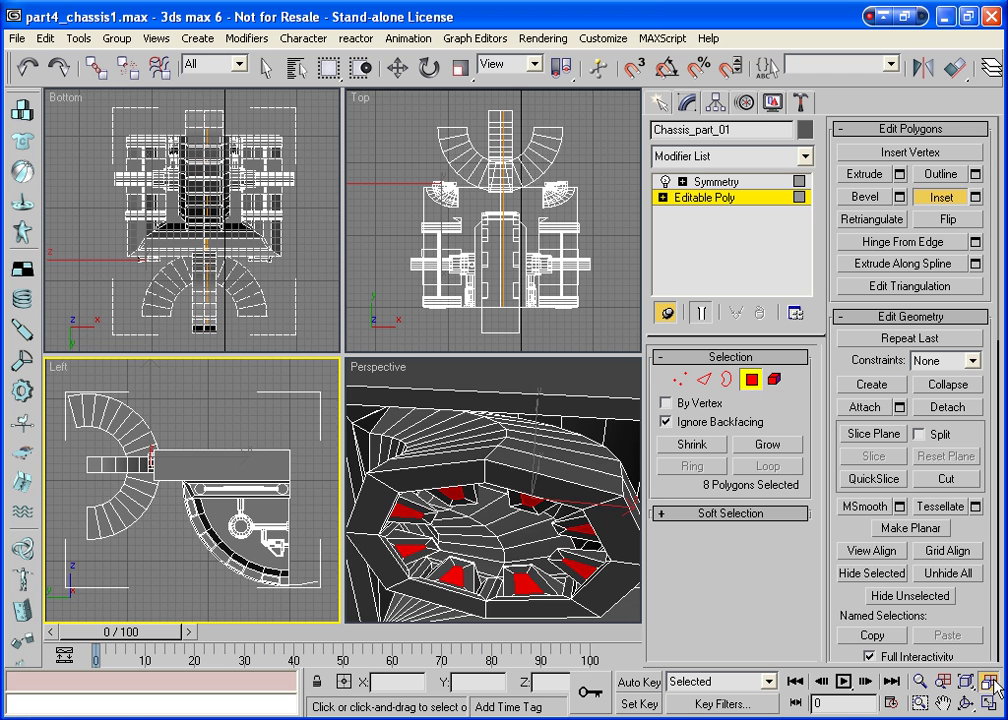
# Change the Left viewport to a Back view and fit the chassis in it
pyautogui.rightClick(57, 369)
pyautogui.moveTo(110, 586)
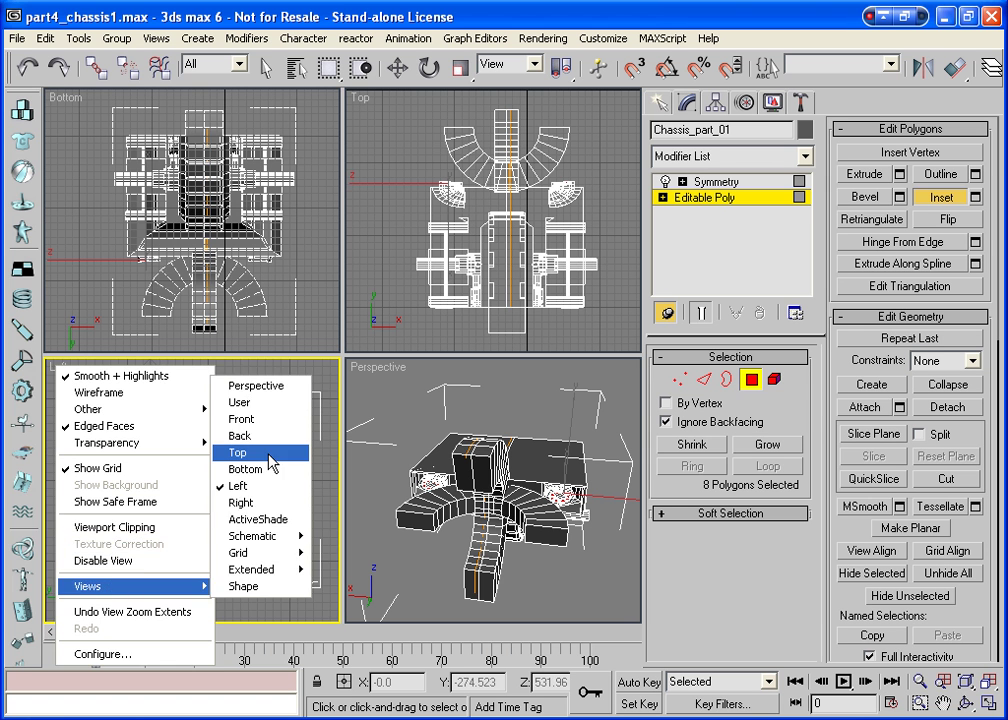
pyautogui.click(250, 436)
pyautogui.click(997, 684)
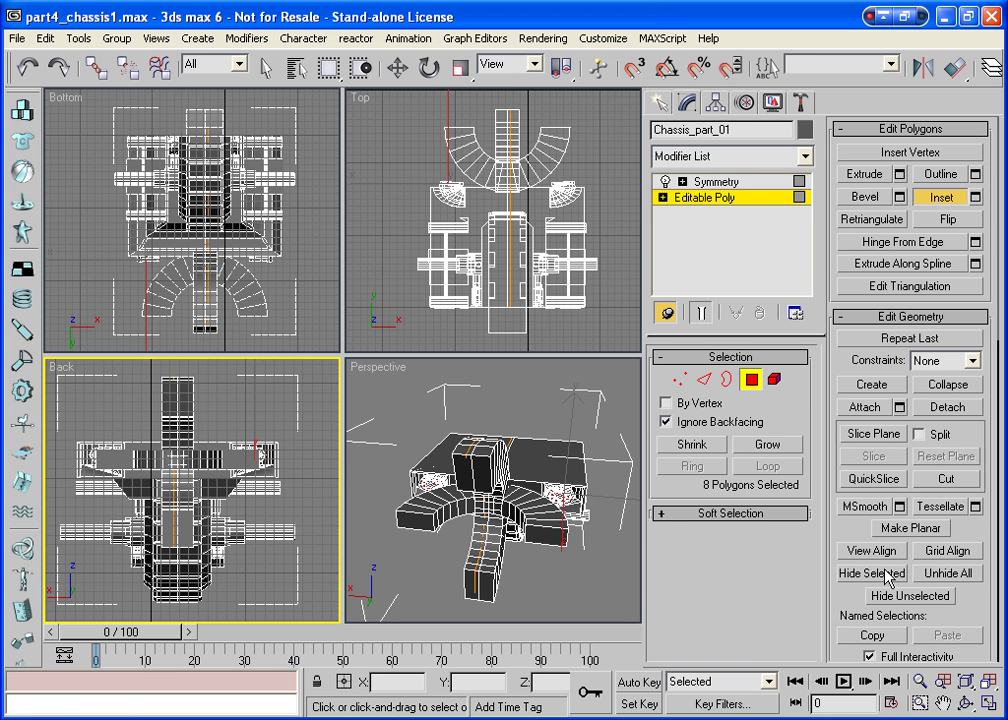
# In the maximized Perspective view, extrude the eight selected port polygons outward into prongs
pyautogui.click(871, 550)
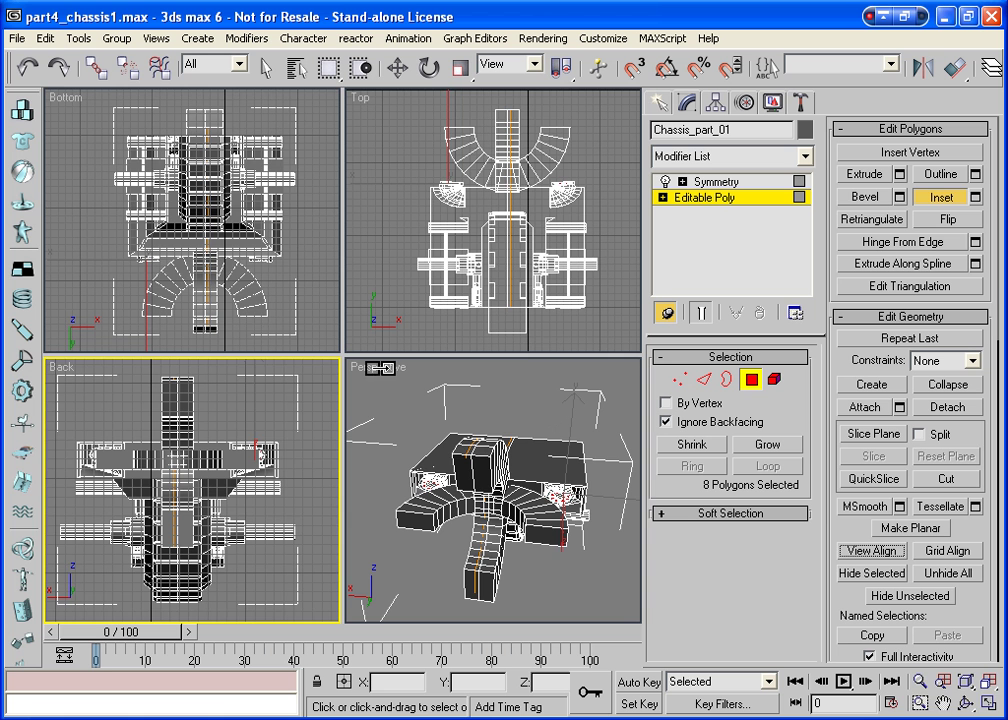
pyautogui.rightClick(549, 418)
pyautogui.click(987, 703)
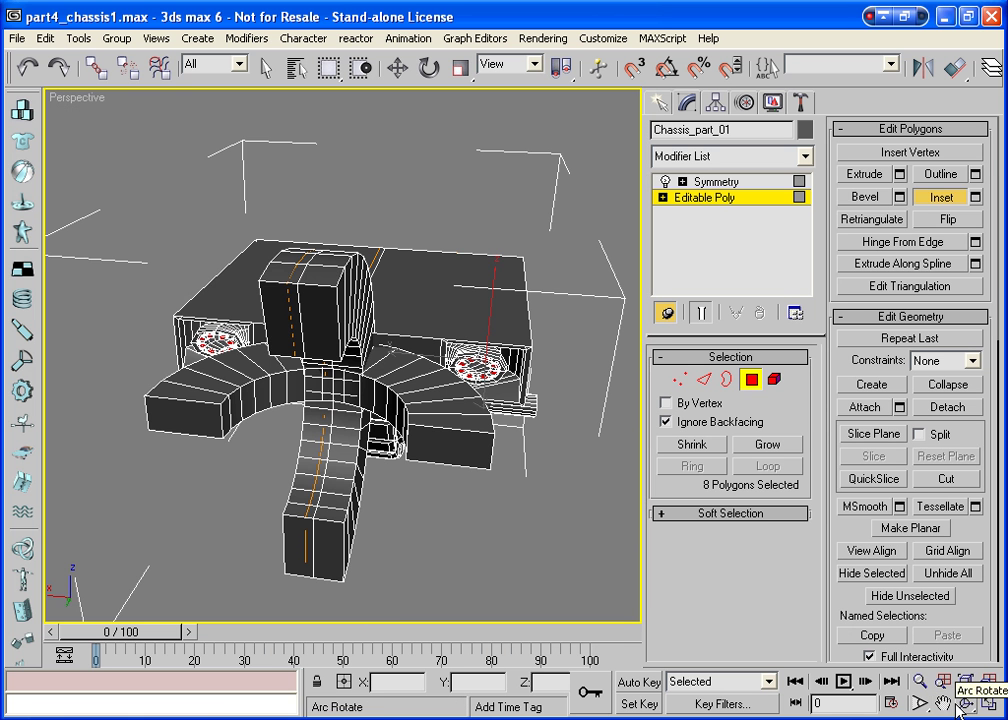
pyautogui.click(965, 703)
pyautogui.moveTo(299, 284)
pyautogui.mouseDown()
pyautogui.moveTo(344, 330)
pyautogui.moveTo(250, 250)
pyautogui.mouseUp()
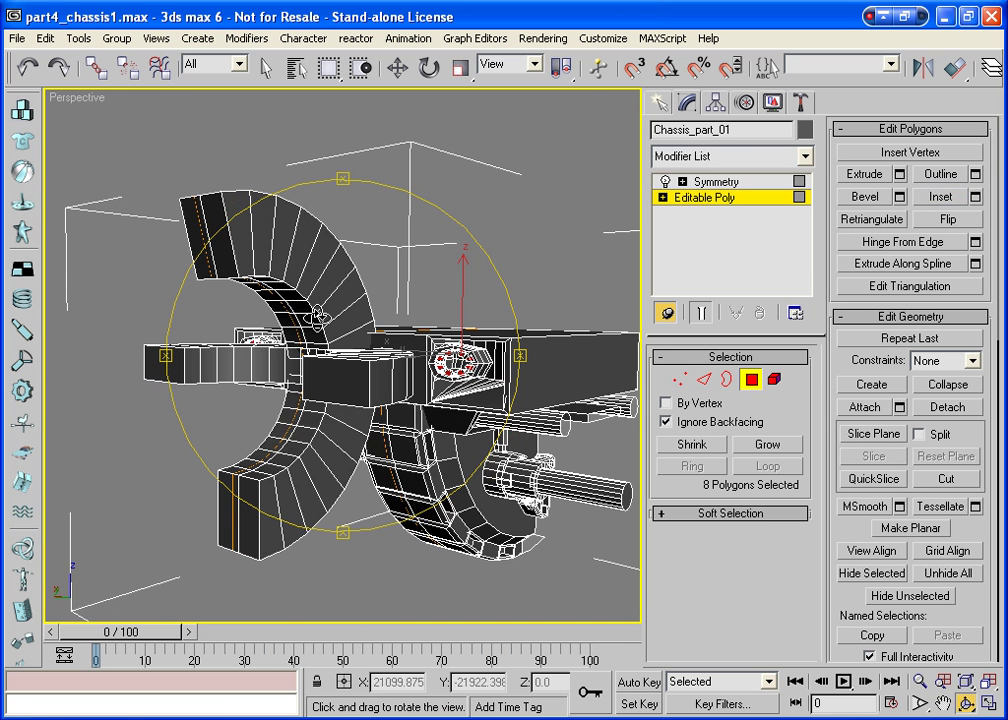
pyautogui.hotkey('alt', 'z')
pyautogui.moveTo(529, 402)
pyautogui.mouseDown()
pyautogui.moveTo(482, 327)
pyautogui.moveTo(380, 258)
pyautogui.mouseUp()
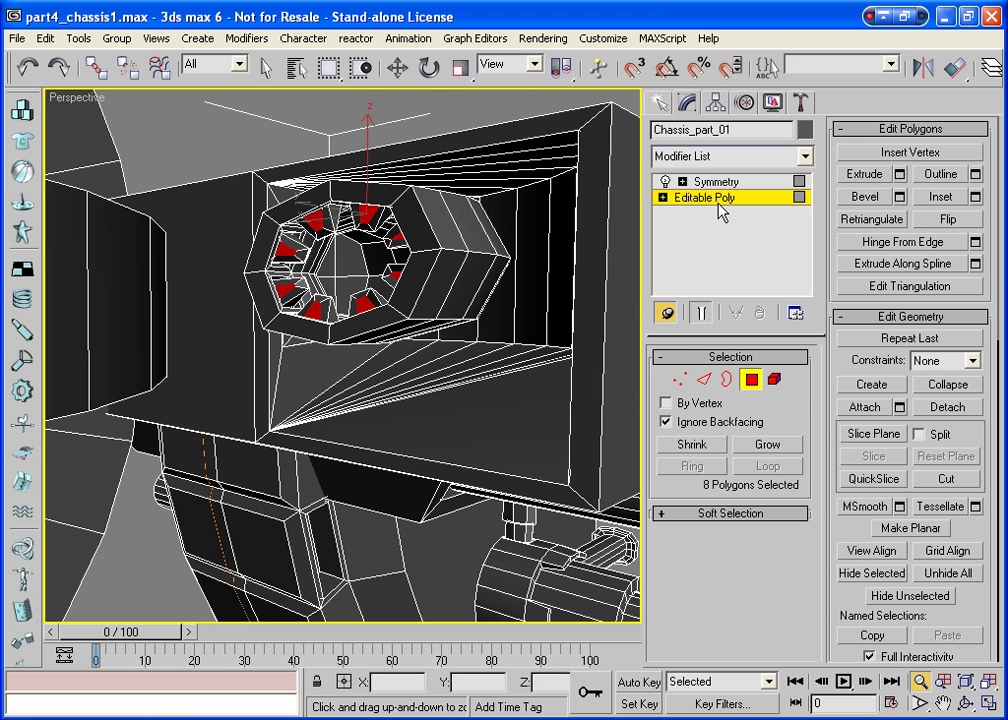
pyautogui.click(868, 176)
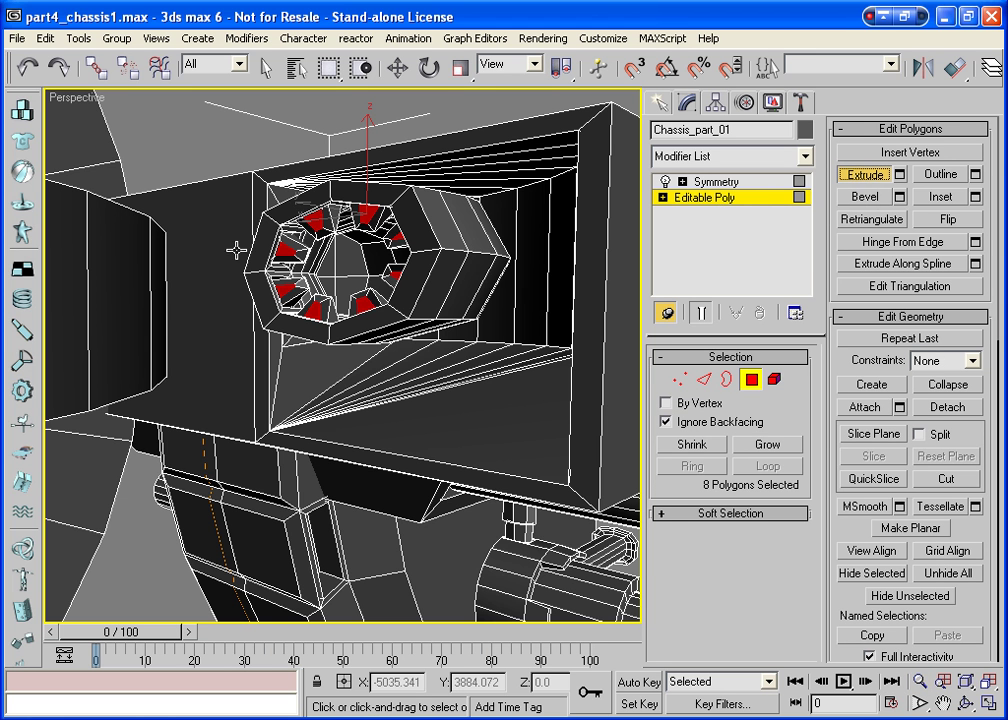
pyautogui.moveTo(286, 249); pyautogui.dragTo(280, 207)
pyautogui.click(705, 381)
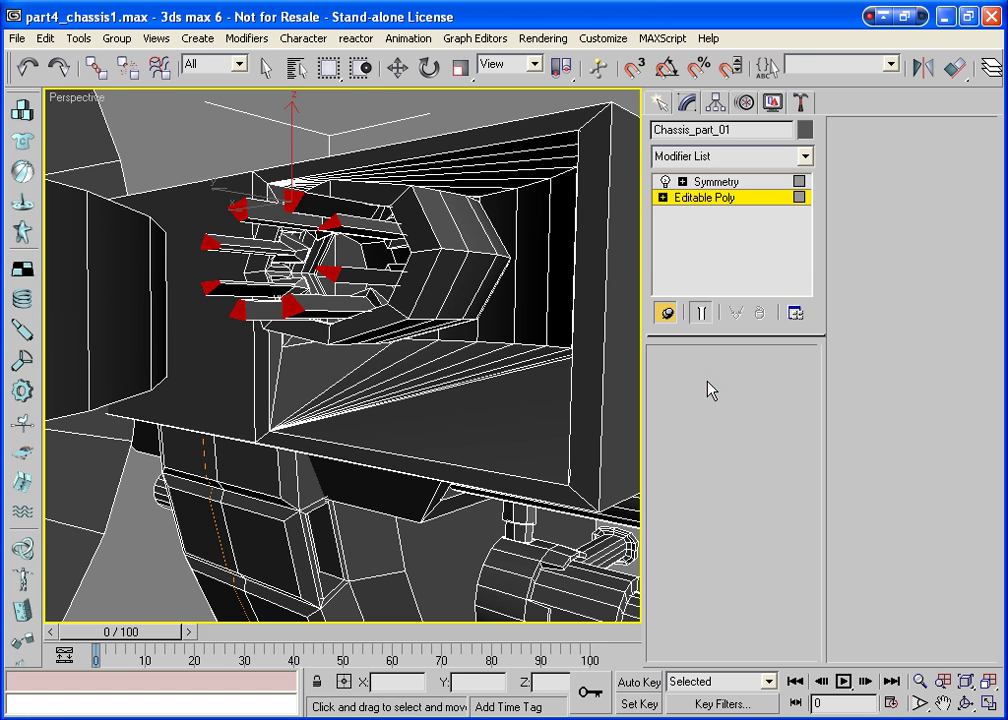
# Select the end edges of the first six visible prongs
pyautogui.click(238, 198)
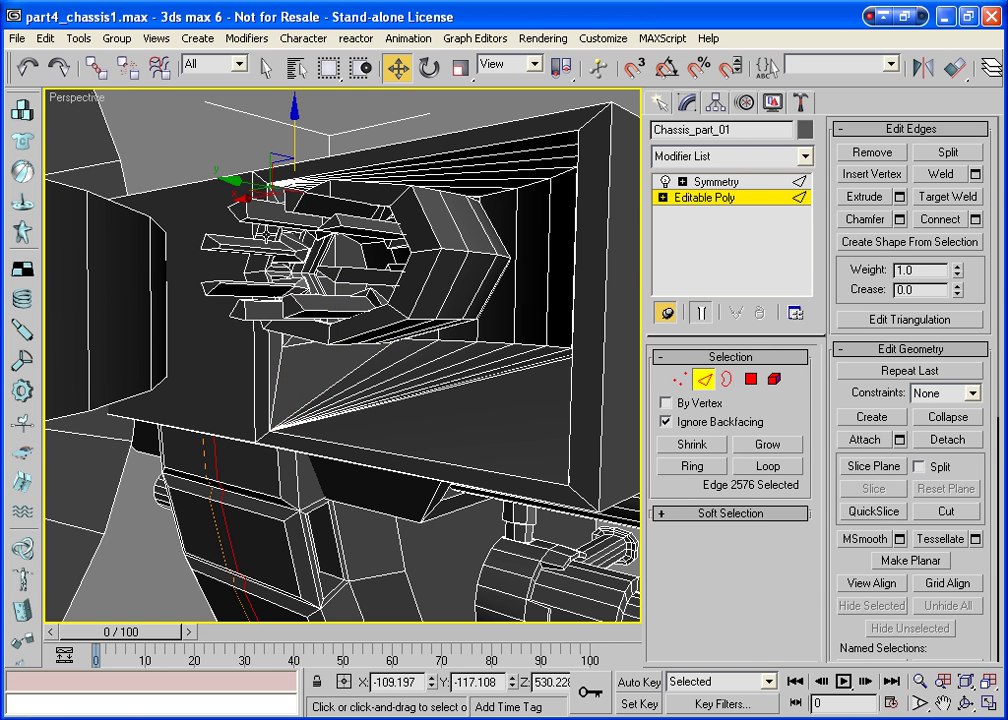
pyautogui.keyDown('ctrl'); pyautogui.click(204, 277); pyautogui.keyUp('ctrl')
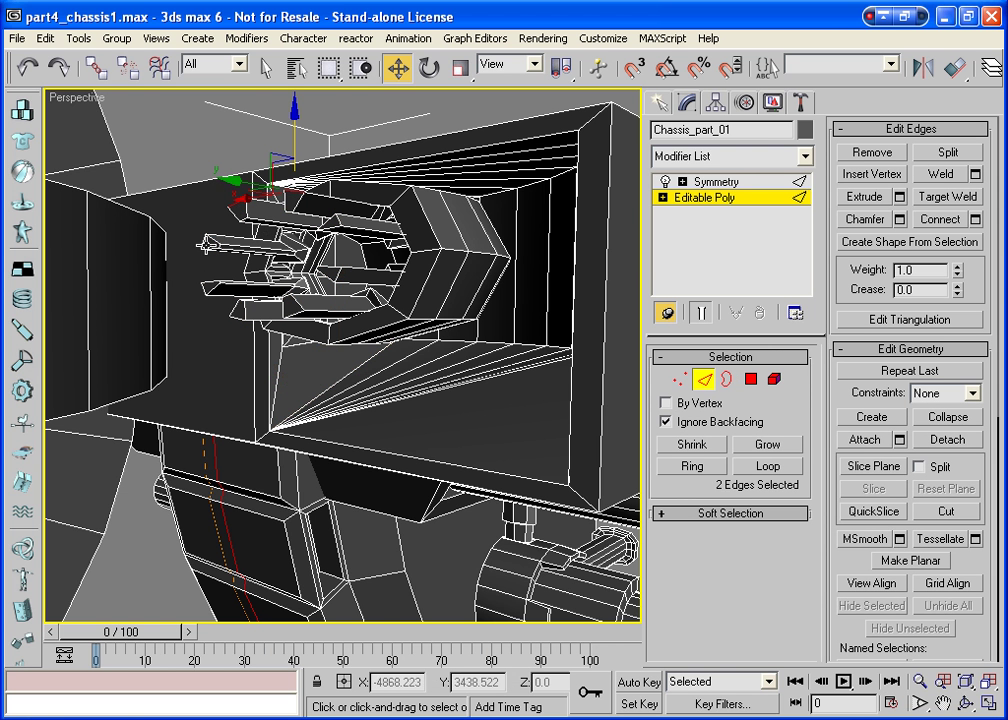
pyautogui.keyDown('ctrl'); pyautogui.click(203, 290); pyautogui.keyUp('ctrl')
pyautogui.keyDown('ctrl'); pyautogui.click(218, 342); pyautogui.keyUp('ctrl')
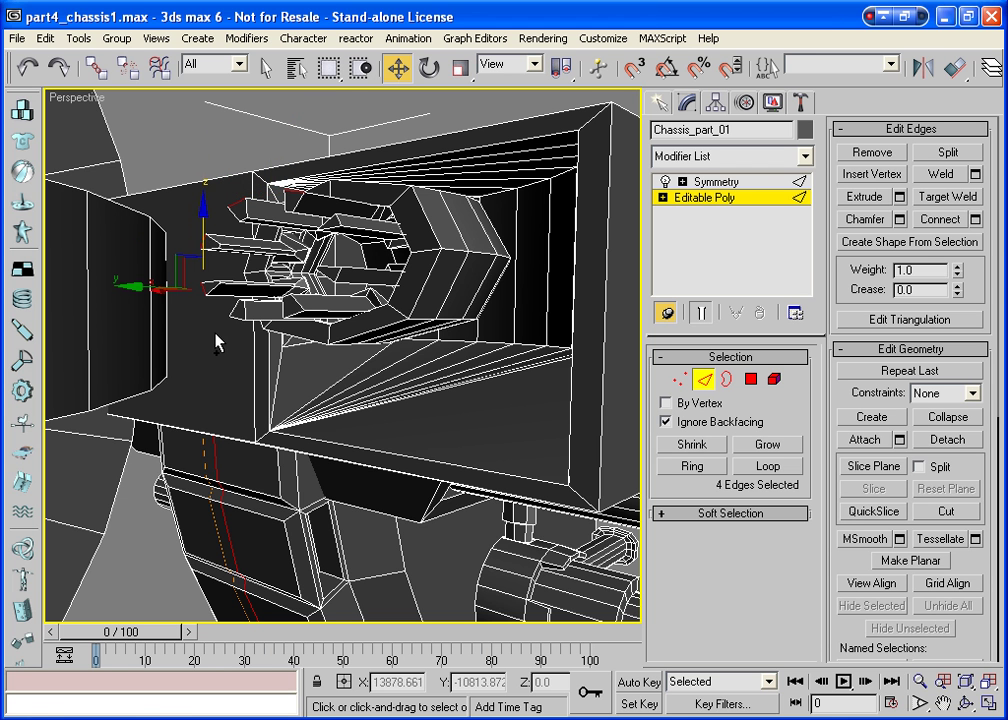
pyautogui.keyDown('ctrl'); pyautogui.click(285, 327); pyautogui.keyUp('ctrl')
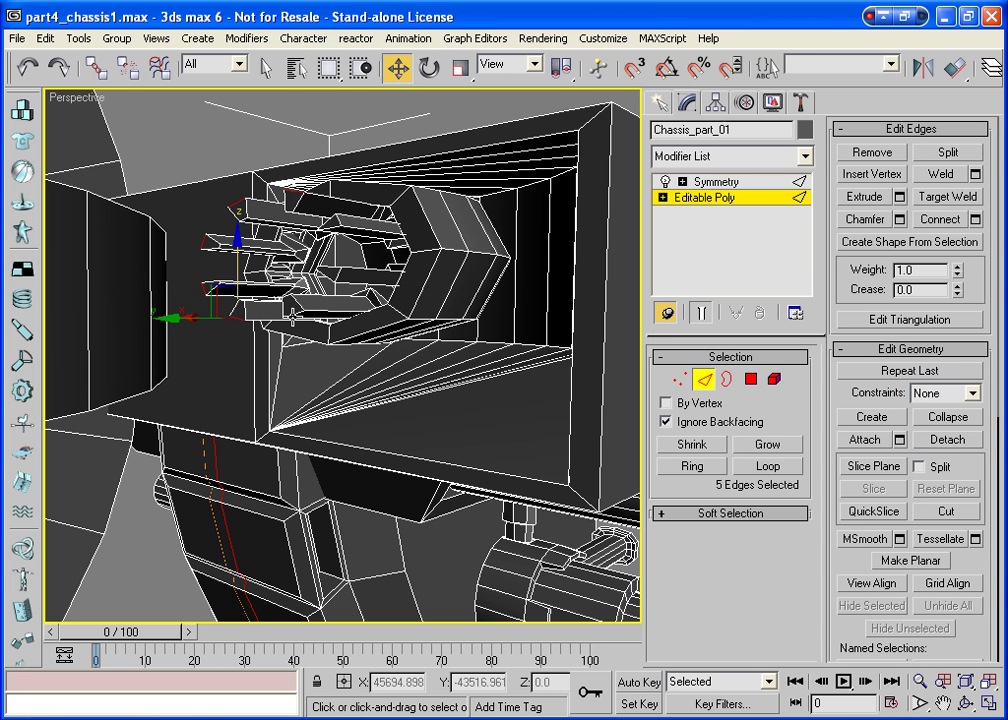
pyautogui.keyDown('ctrl'); pyautogui.click(347, 308); pyautogui.keyUp('ctrl')
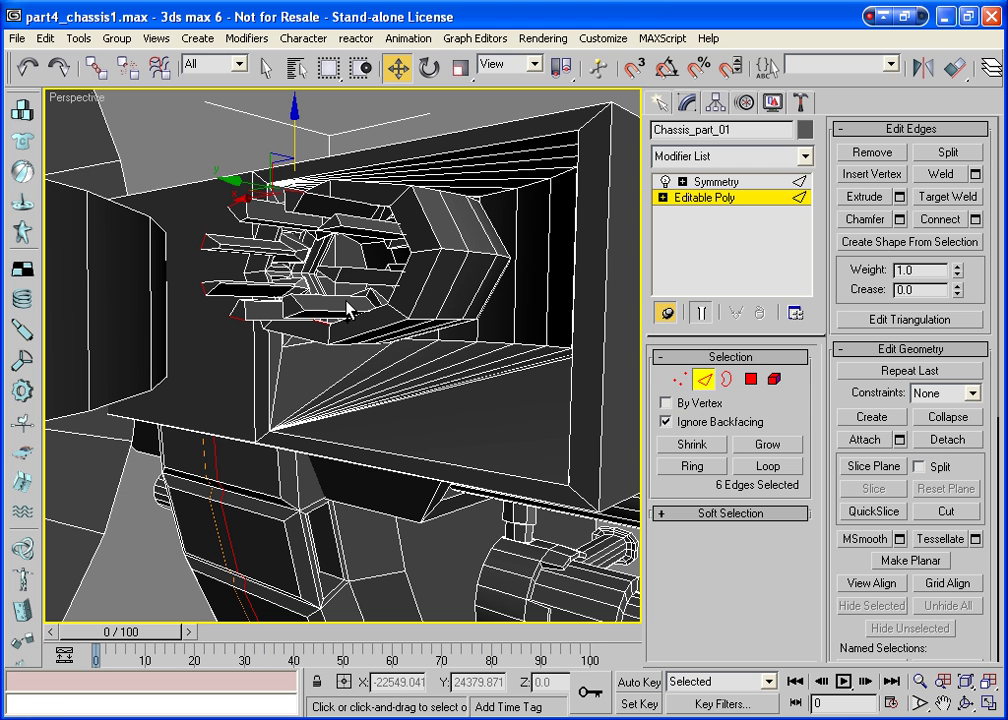
pyautogui.keyDown('ctrl'); pyautogui.click(347, 308); pyautogui.keyUp('ctrl')
pyautogui.keyDown('ctrl'); pyautogui.click(296, 312); pyautogui.keyUp('ctrl')
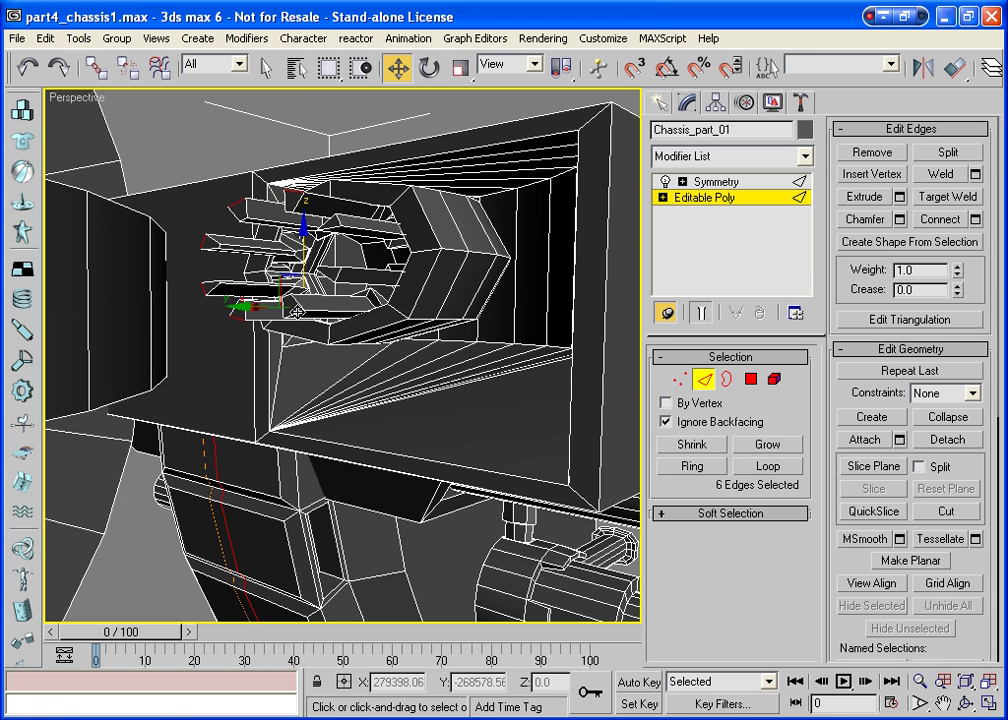
# Add the hidden prong end edges, keeping a seven-edge selection
pyautogui.click(692, 444)
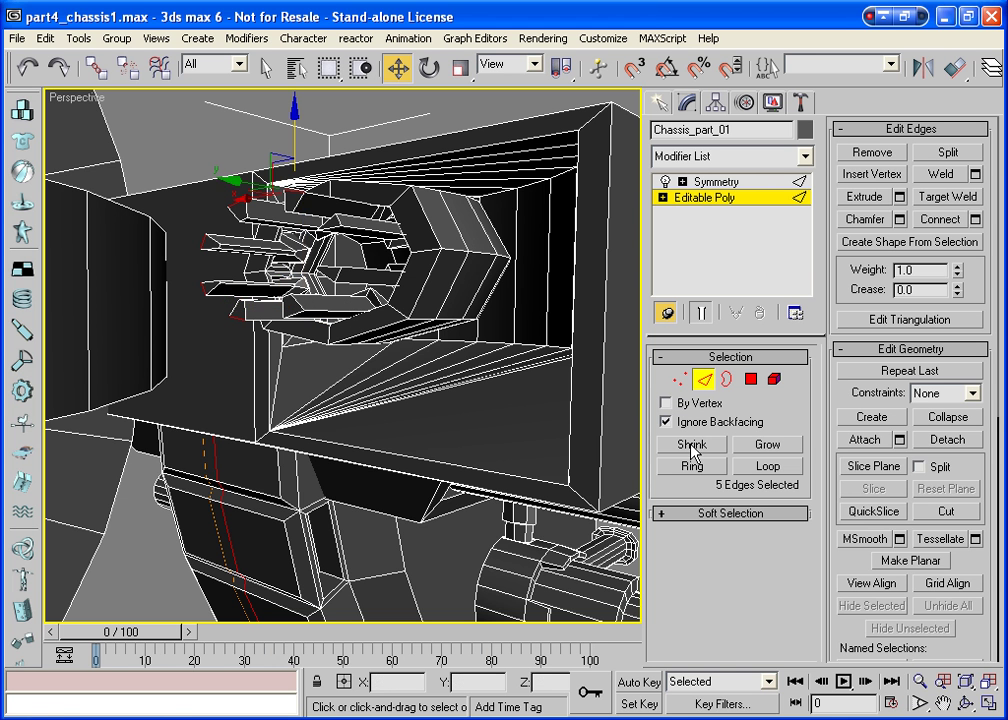
pyautogui.click(966, 703)
pyautogui.moveTo(416, 428); pyautogui.dragTo(407, 424)
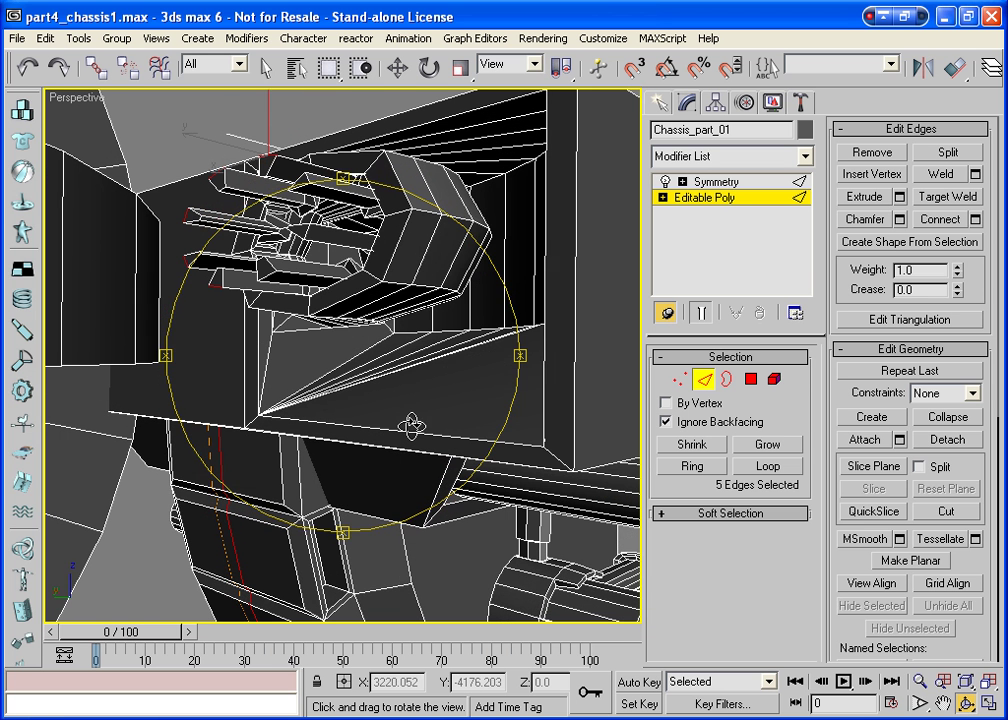
pyautogui.rightClick(407, 424)
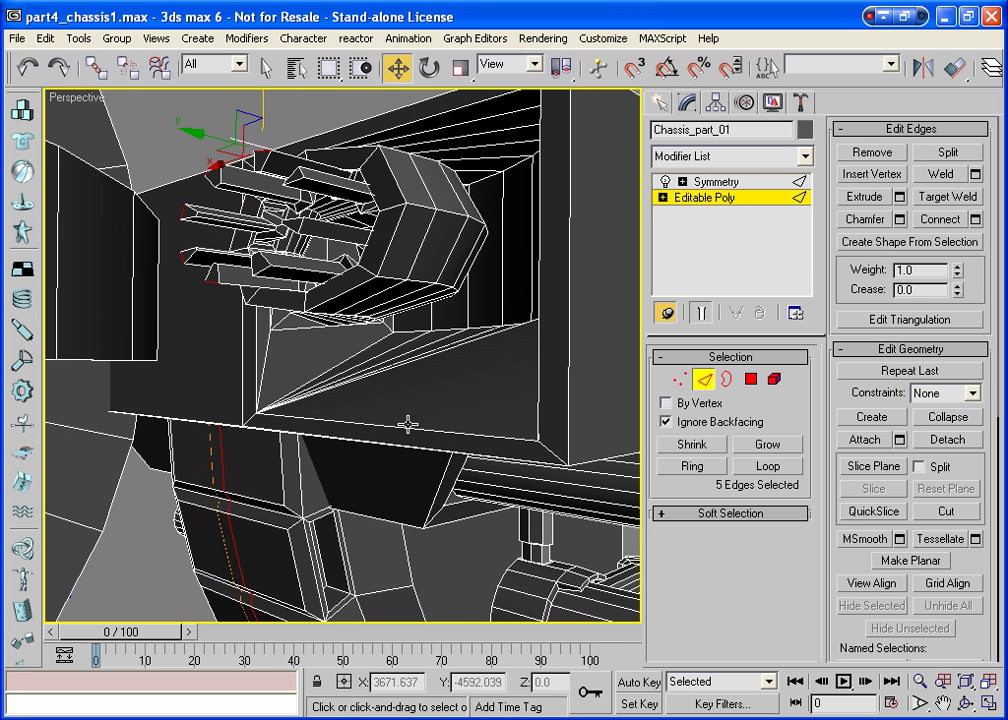
pyautogui.keyDown('ctrl'); pyautogui.click(254, 272); pyautogui.keyUp('ctrl')
pyautogui.keyDown('alt'); pyautogui.click(254, 272); pyautogui.keyUp('alt')
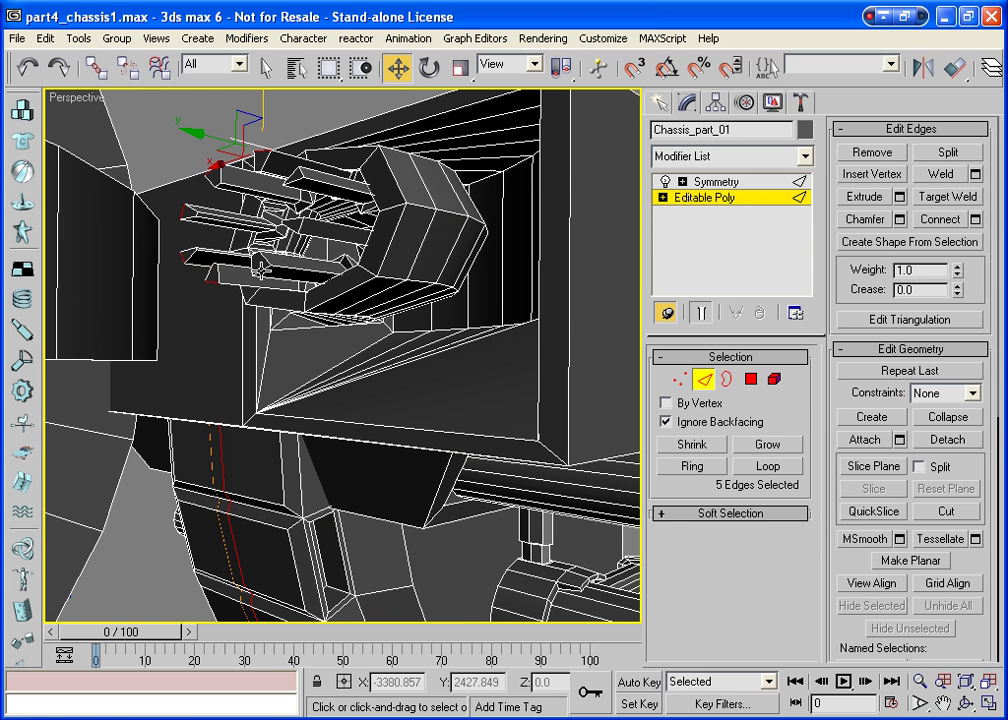
pyautogui.keyDown('ctrl'); pyautogui.click(206, 212); pyautogui.keyUp('ctrl')
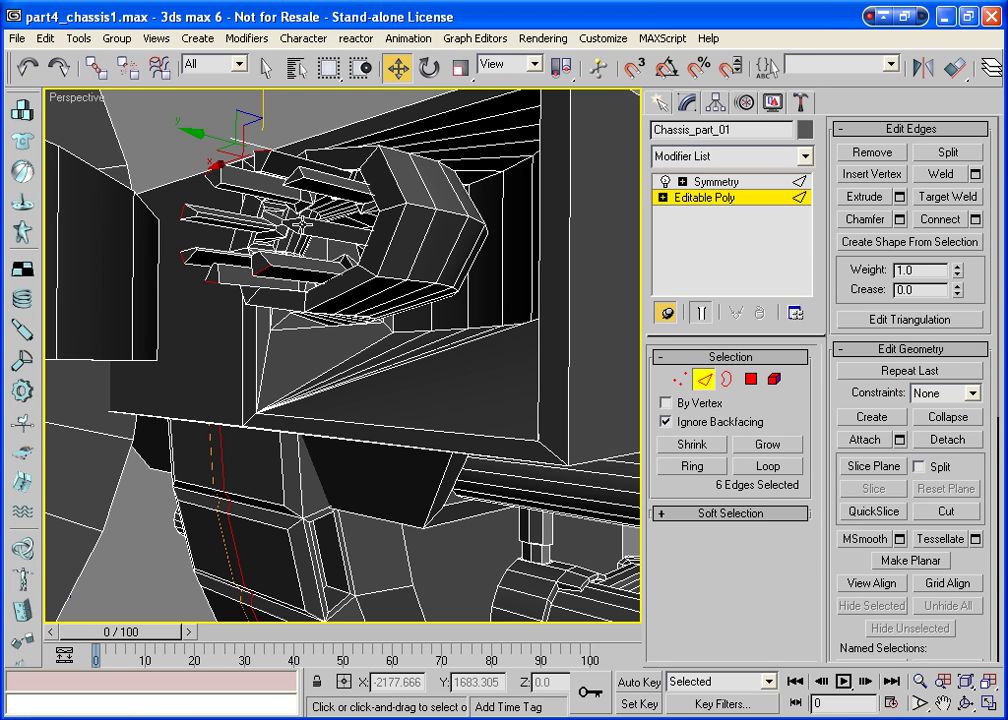
pyautogui.keyDown('ctrl'); pyautogui.click(236, 176); pyautogui.keyUp('ctrl')
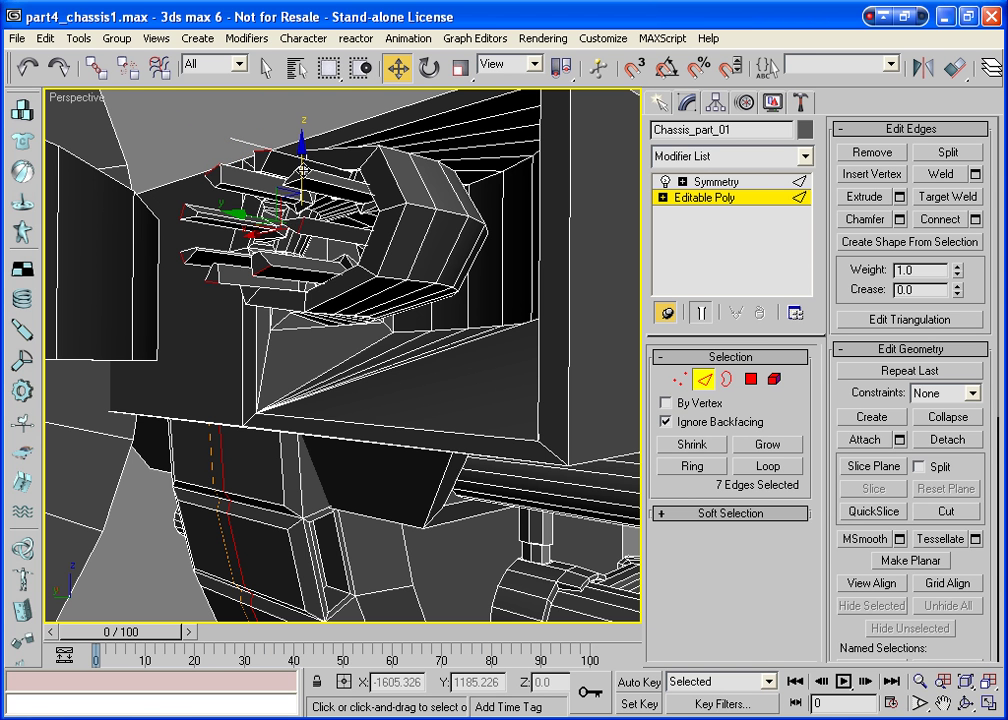
pyautogui.click(175, 102)
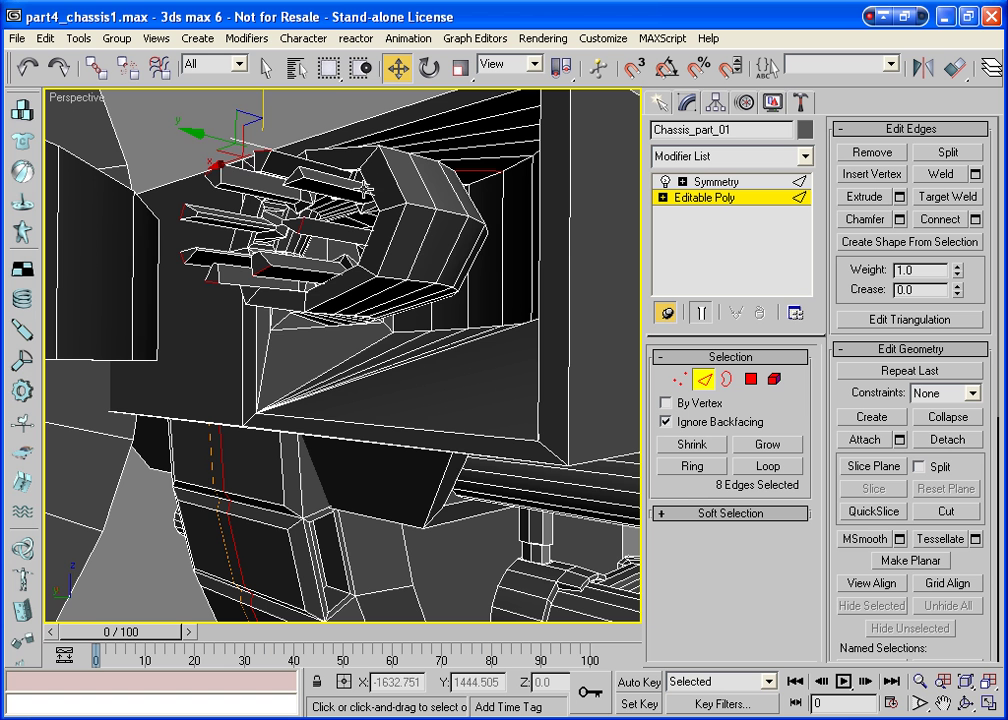
pyautogui.hotkey('ctrl', 'z')
# Add the eighth prong edge and move all eight tip edges along Y
pyautogui.click(965, 703)
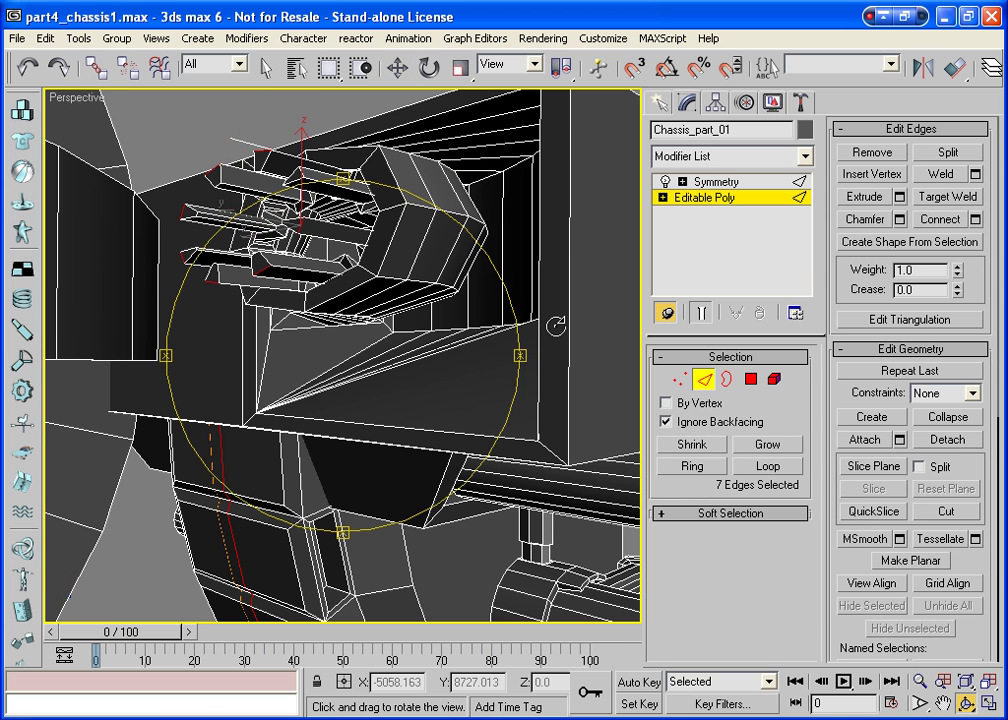
pyautogui.moveTo(340, 360); pyautogui.dragTo(393, 340)
pyautogui.press('w')
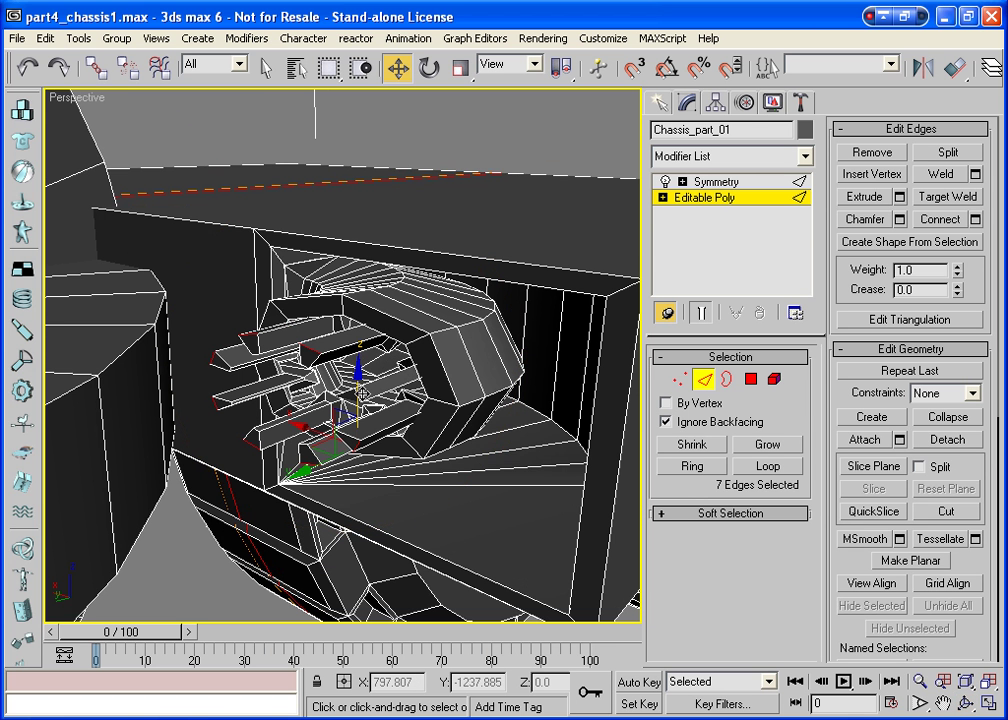
pyautogui.keyDown('ctrl'); pyautogui.click(408, 400); pyautogui.keyUp('ctrl')
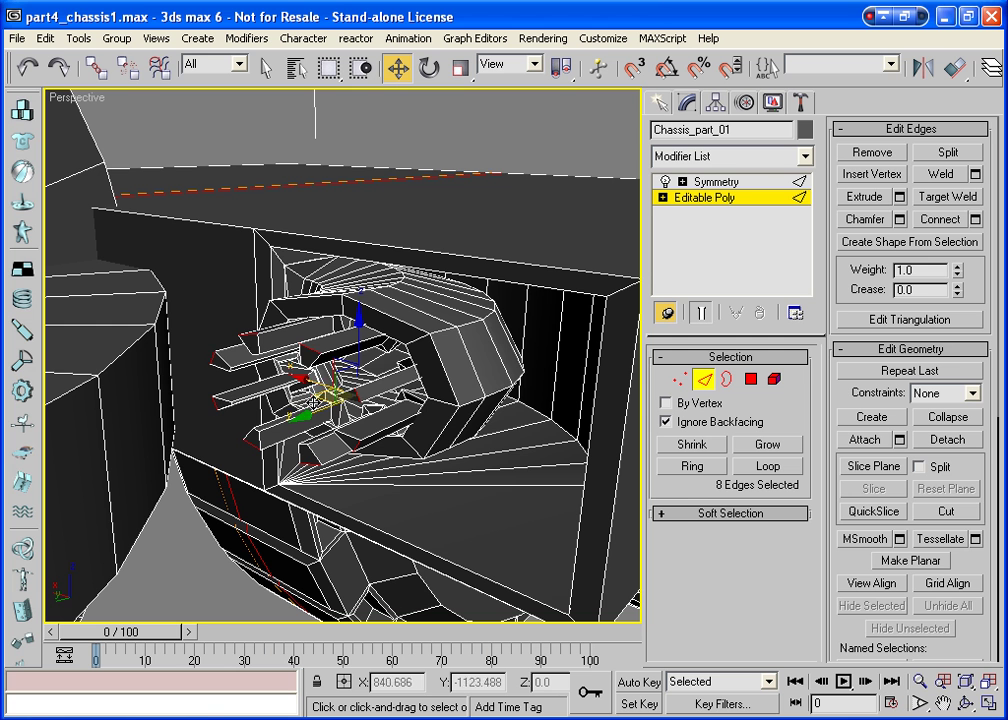
pyautogui.moveTo(302, 416)
pyautogui.mouseDown()
pyautogui.moveTo(327, 430)
pyautogui.moveTo(352, 415)
pyautogui.mouseUp()
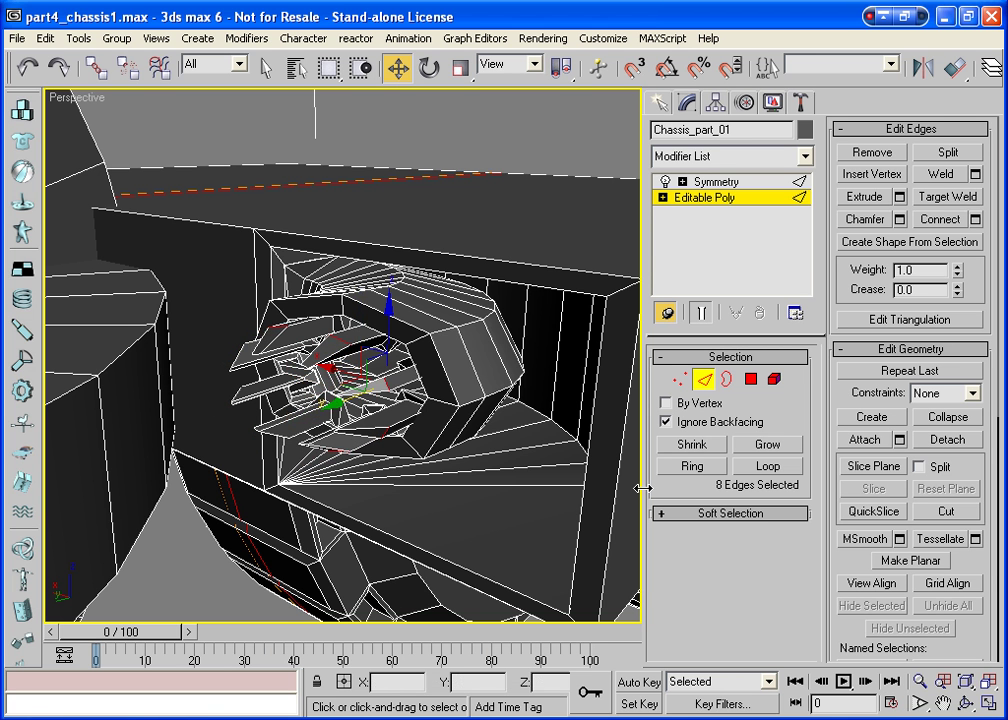
# Bring the curved pipe's underside into view and select its dark side Polygon 58
pyautogui.click(965, 703)
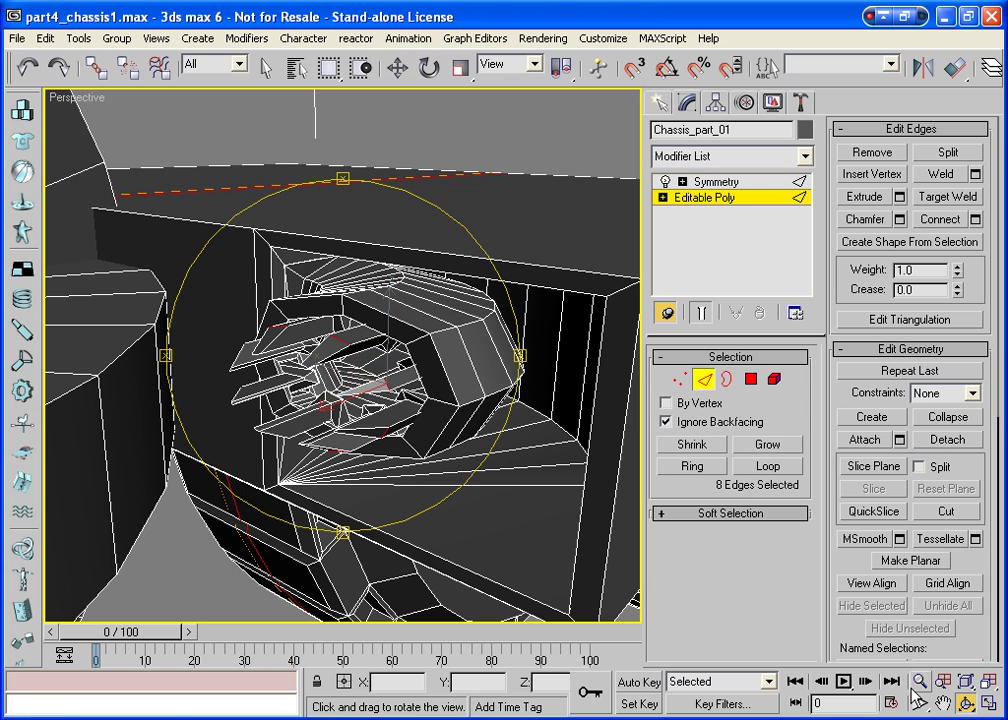
pyautogui.moveTo(297, 305); pyautogui.dragTo(340, 300)
pyautogui.moveTo(405, 367)
pyautogui.mouseDown()
pyautogui.moveTo(416, 353)
pyautogui.moveTo(360, 360)
pyautogui.moveTo(355, 412)
pyautogui.moveTo(339, 412)
pyautogui.moveTo(401, 397)
pyautogui.moveTo(241, 407)
pyautogui.moveTo(228, 419)
pyautogui.moveTo(184, 412)
pyautogui.moveTo(157, 423)
pyautogui.mouseUp()
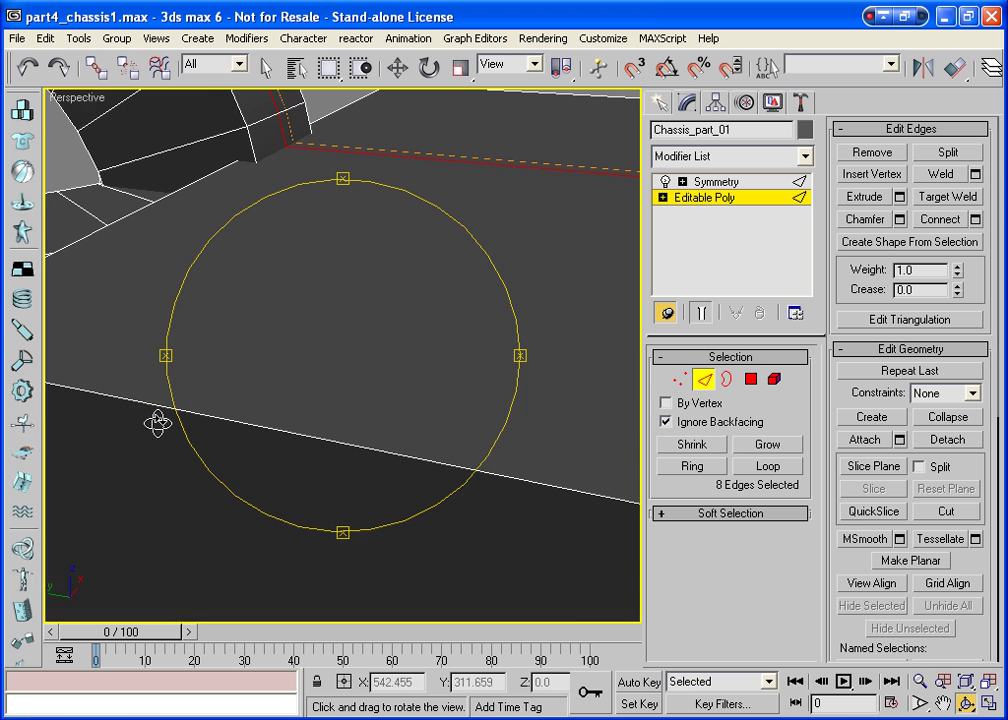
pyautogui.click(943, 703)
pyautogui.moveTo(403, 308)
pyautogui.mouseDown()
pyautogui.moveTo(439, 400)
pyautogui.moveTo(612, 424)
pyautogui.moveTo(628, 437)
pyautogui.mouseUp()
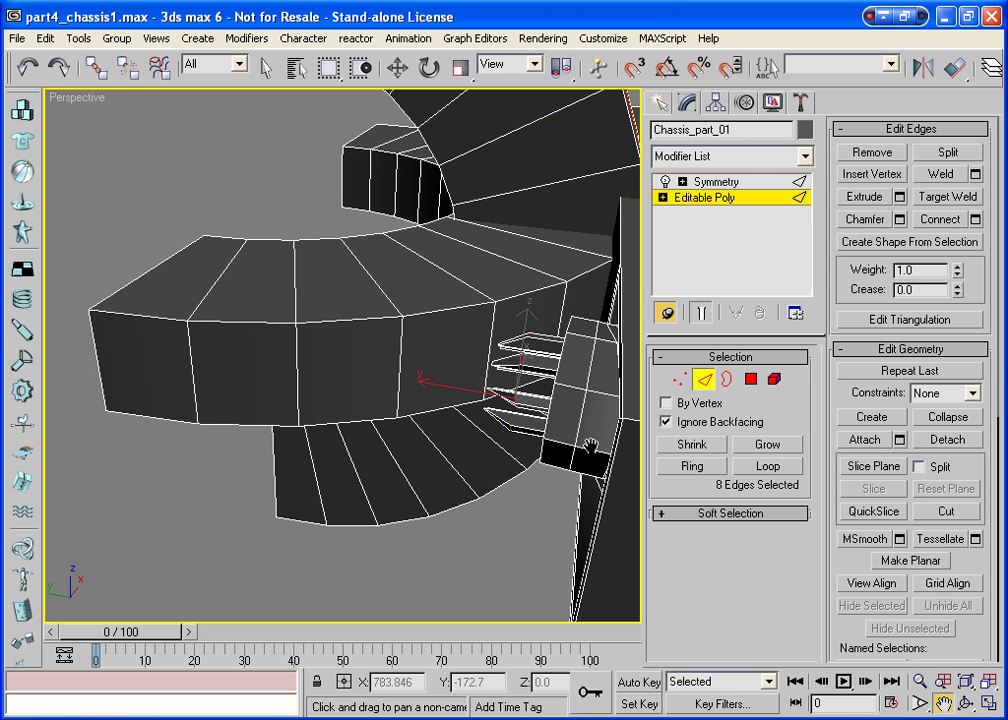
pyautogui.hotkey('ctrl', 'r')
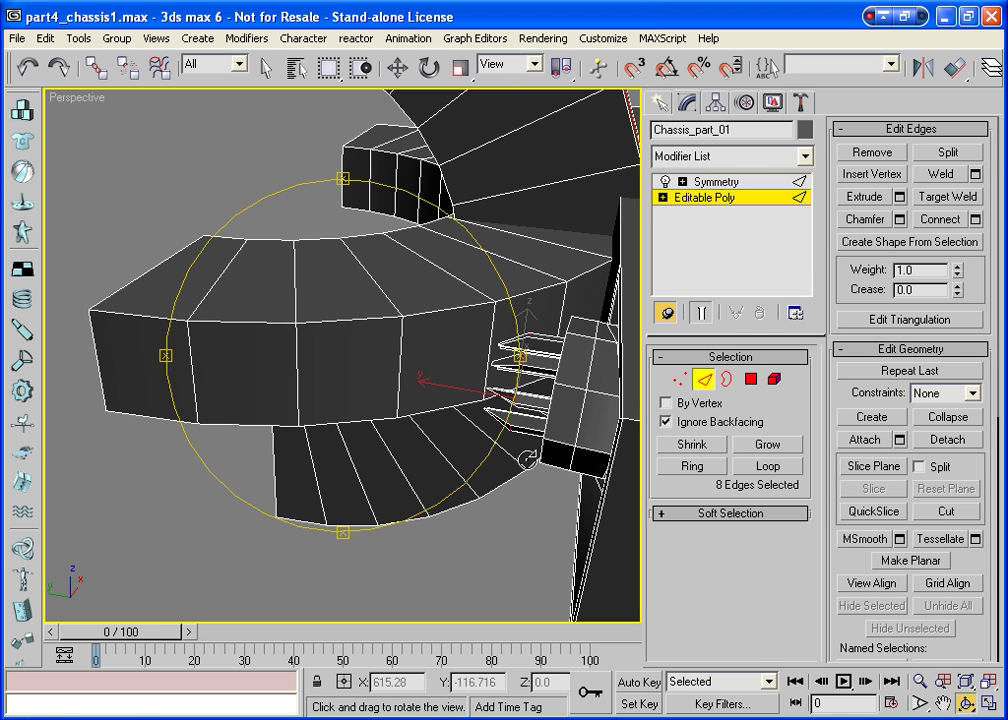
pyautogui.moveTo(528, 458)
pyautogui.mouseDown()
pyautogui.moveTo(375, 414)
pyautogui.moveTo(363, 502)
pyautogui.moveTo(344, 508)
pyautogui.moveTo(381, 475)
pyautogui.moveTo(373, 477)
pyautogui.mouseUp()
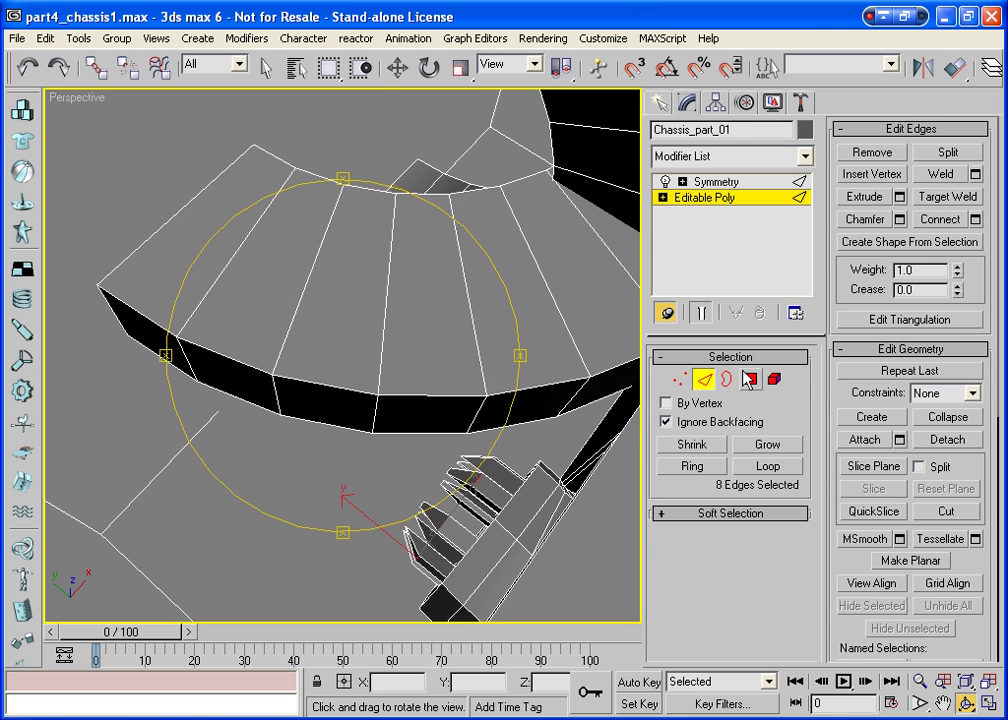
pyautogui.press('4')
pyautogui.press('w')
pyautogui.click(358, 408)
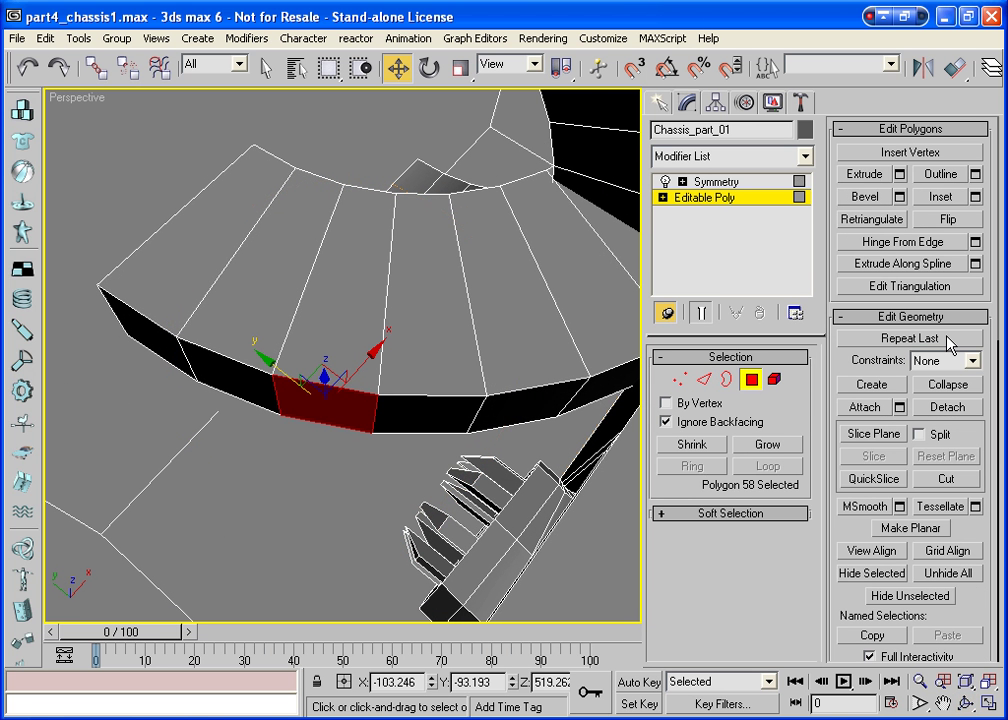
# Inset the selected rim face and extrude it inward into a small recess
pyautogui.click(940, 198)
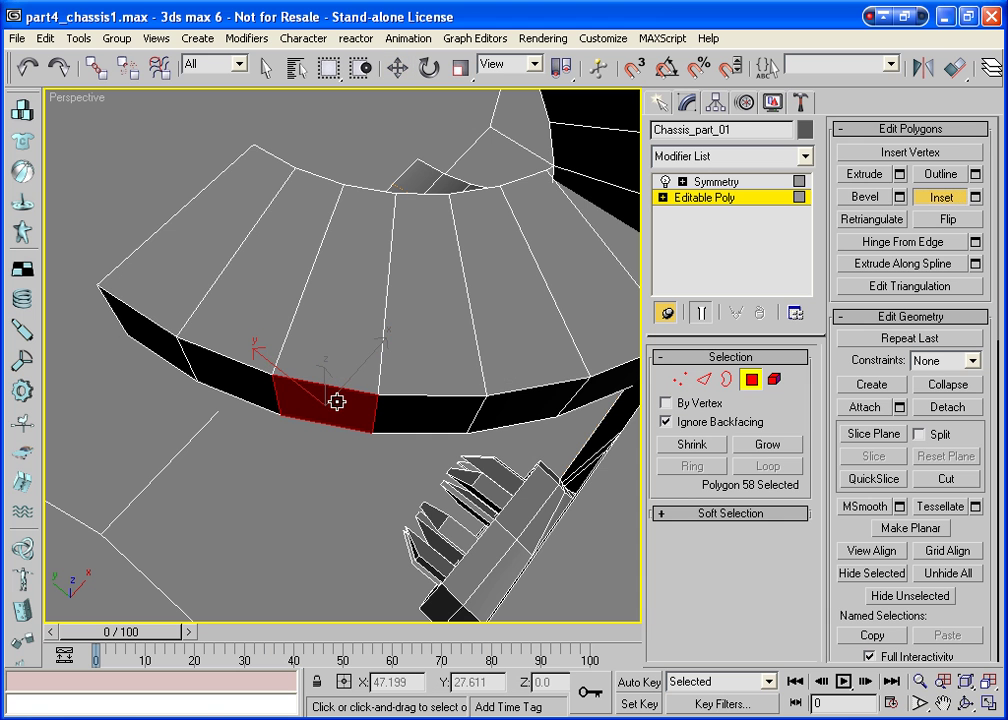
pyautogui.moveTo(335, 401); pyautogui.dragTo(337, 408)
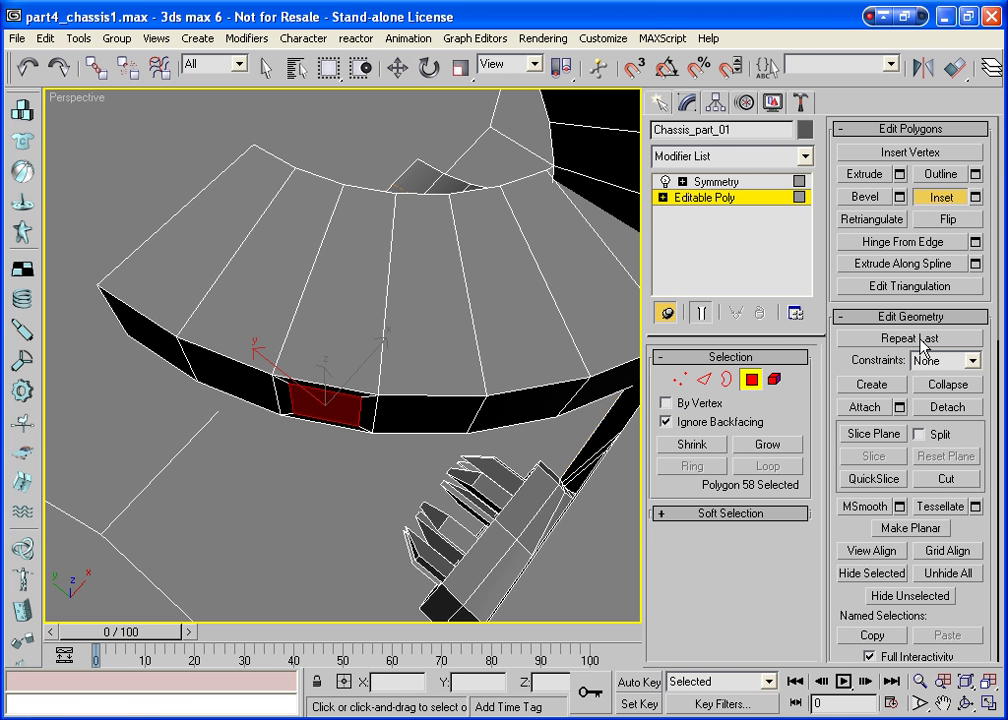
pyautogui.click(870, 177)
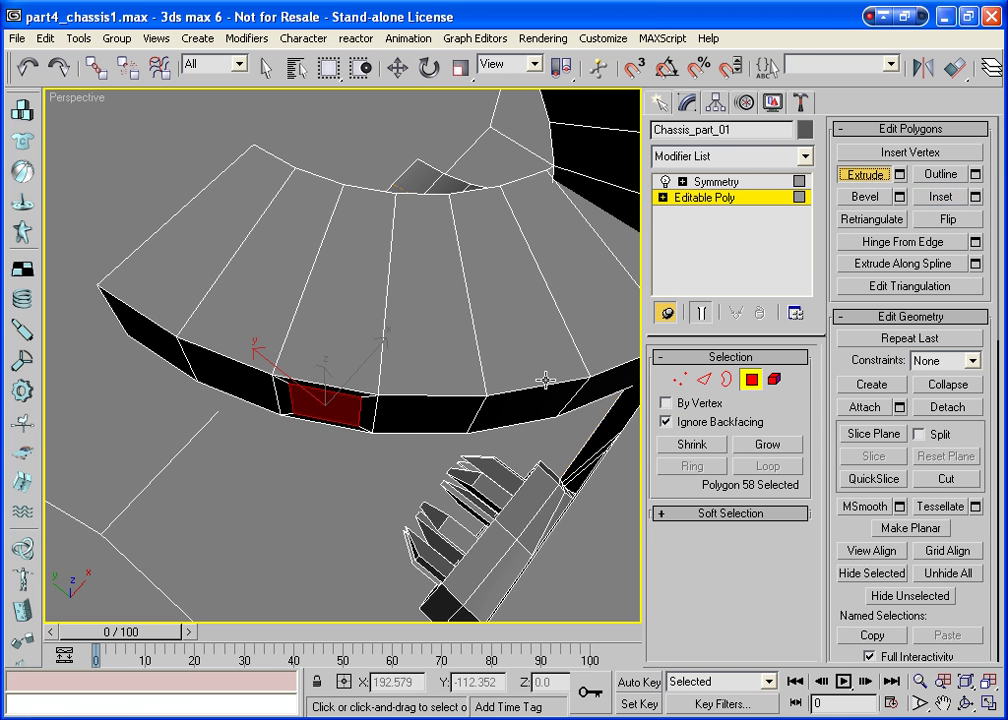
pyautogui.moveTo(348, 413); pyautogui.dragTo(349, 414)
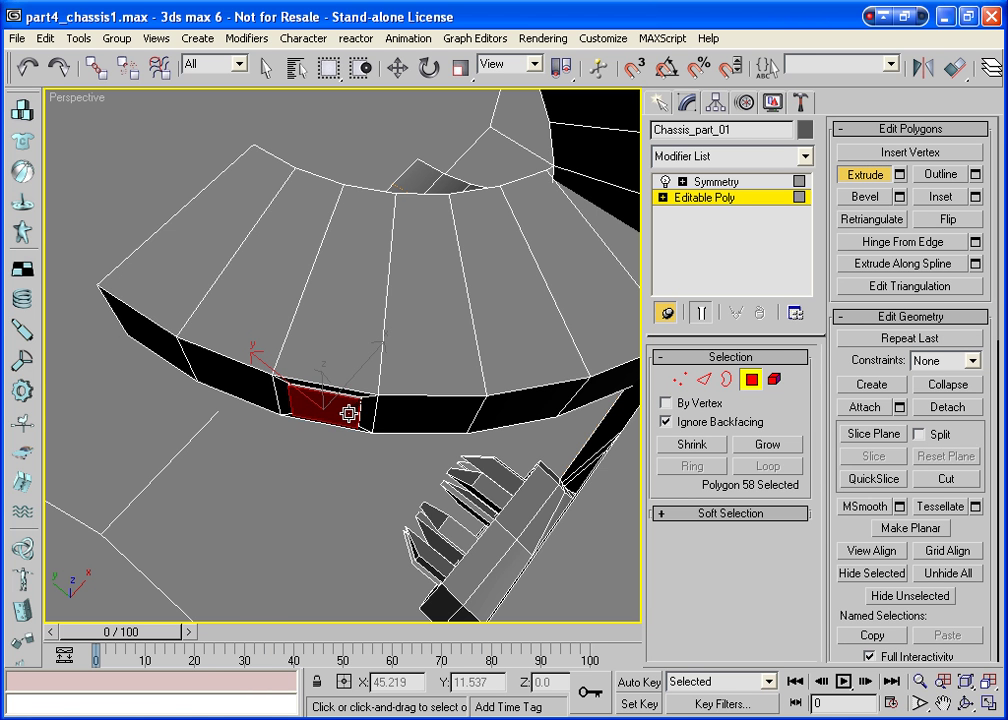
pyautogui.moveTo(348, 413); pyautogui.dragTo(349, 414)
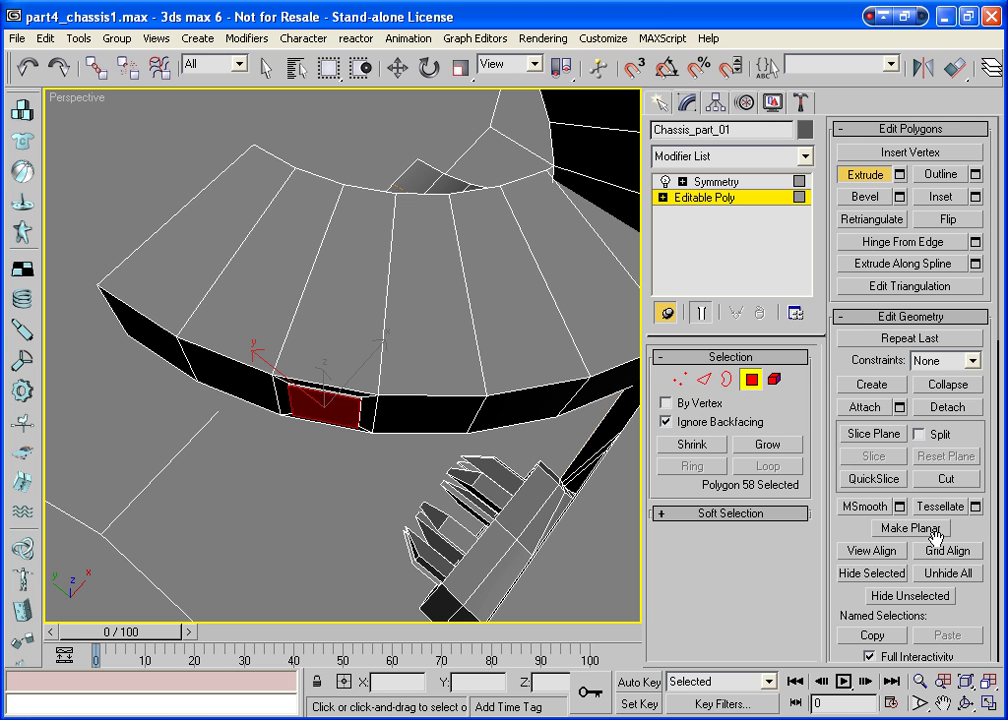
# MSmooth and grow the patch, then open Hinge From Edge settings (Angle 67, 8 segments)
pyautogui.click(865, 506)
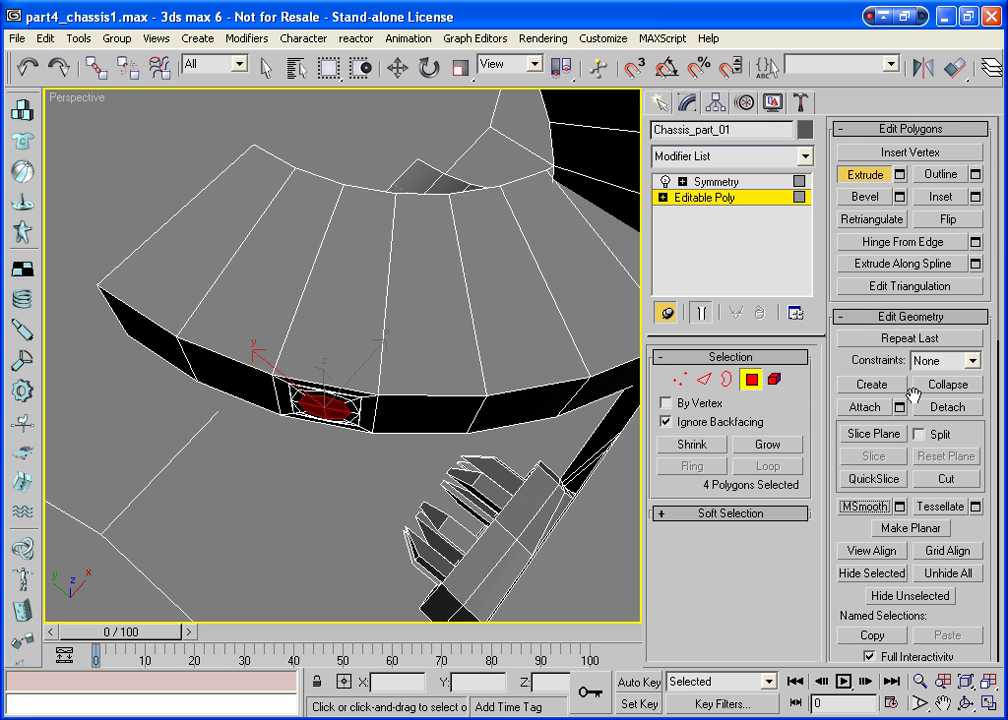
pyautogui.click(767, 444)
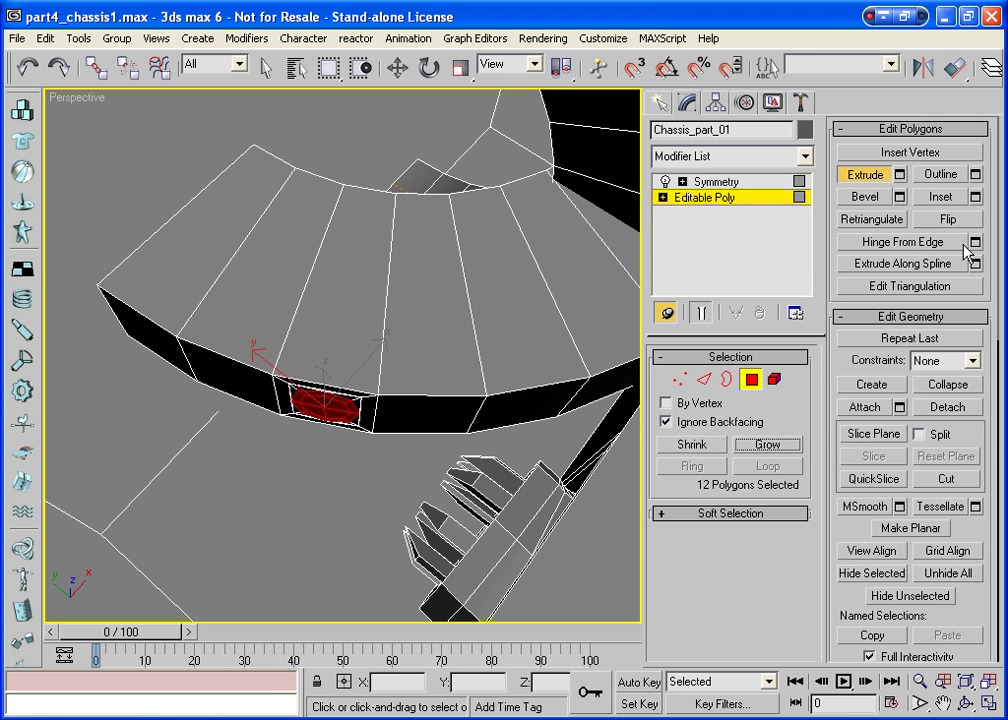
pyautogui.click(895, 242)
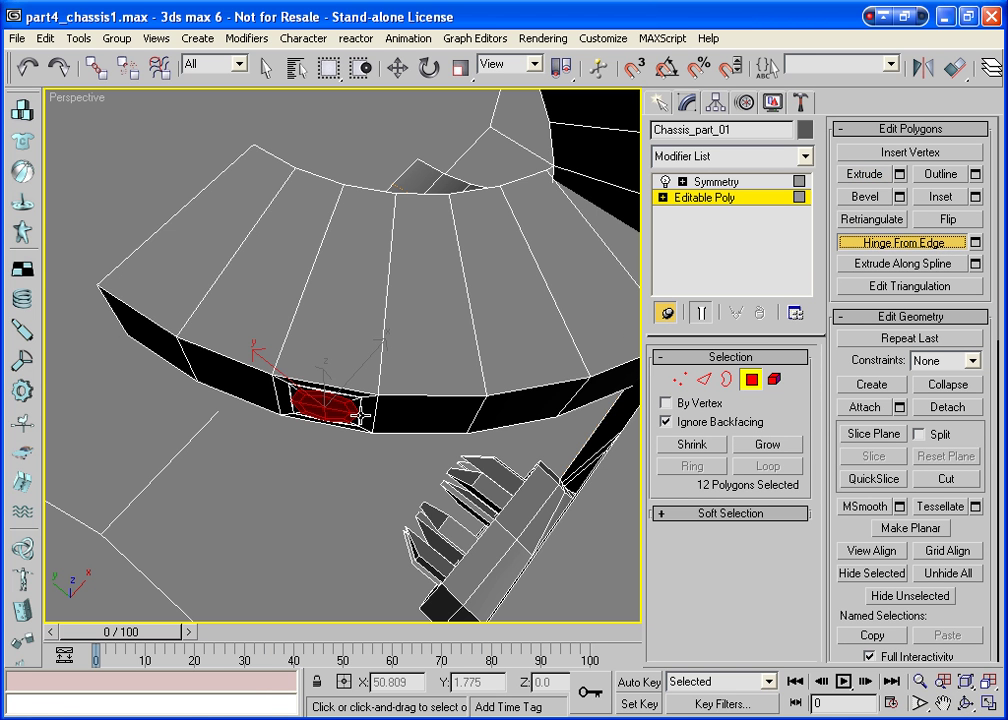
pyautogui.moveTo(360, 413); pyautogui.dragTo(370, 483)
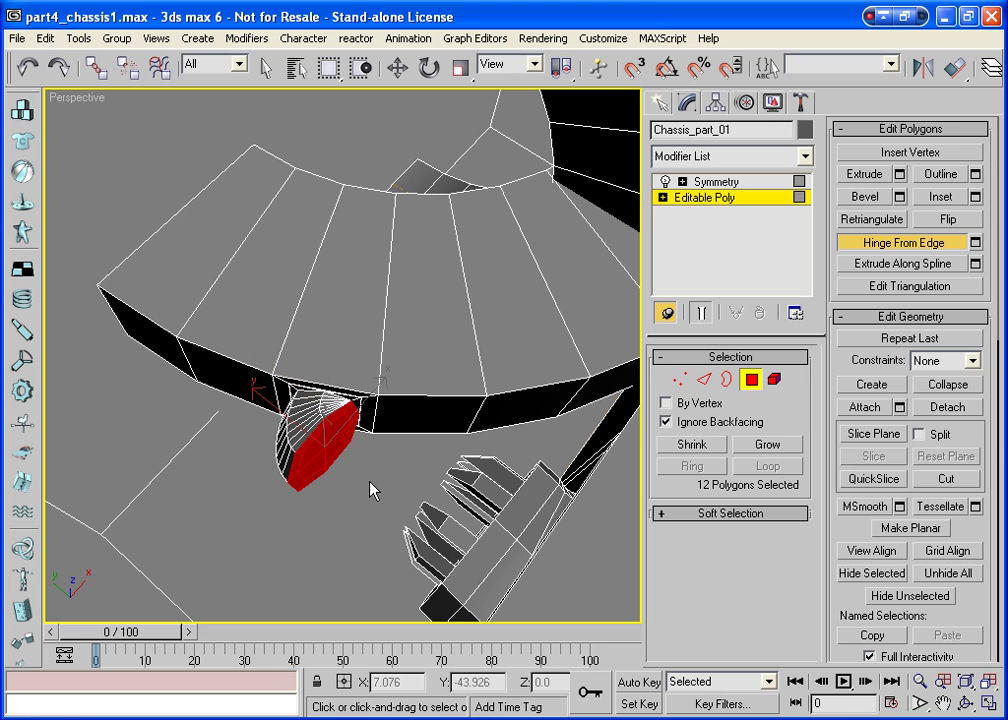
pyautogui.hotkey('ctrl', 'z')
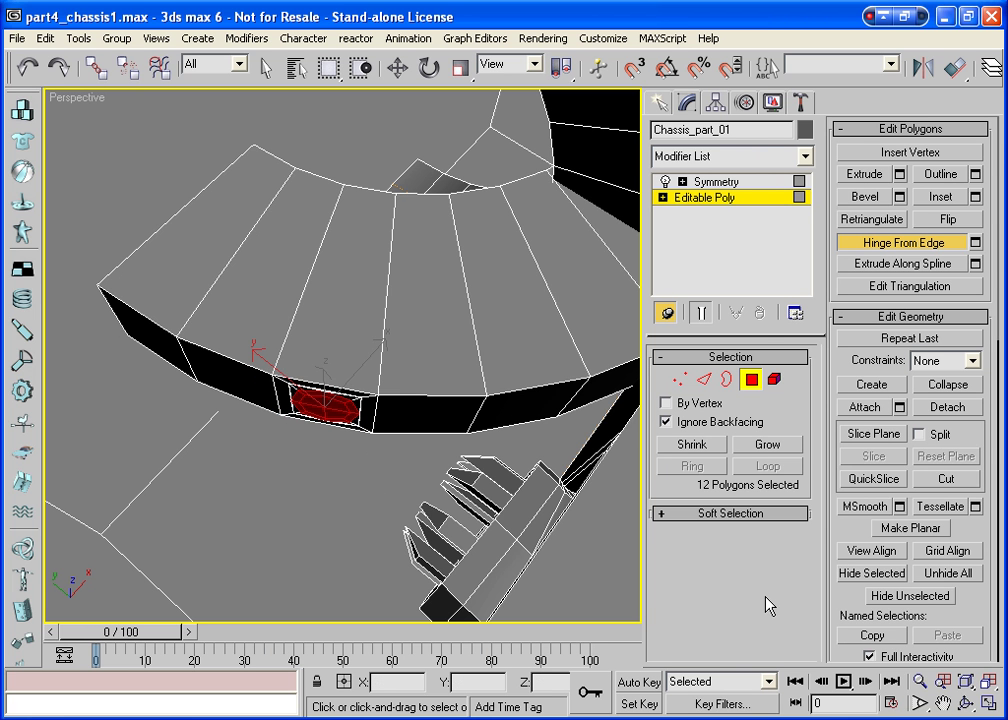
pyautogui.click(975, 242)
# Hinge the rim patch from Edge 2661 at 67° with 4 segments, then deselect
pyautogui.click(728, 414)
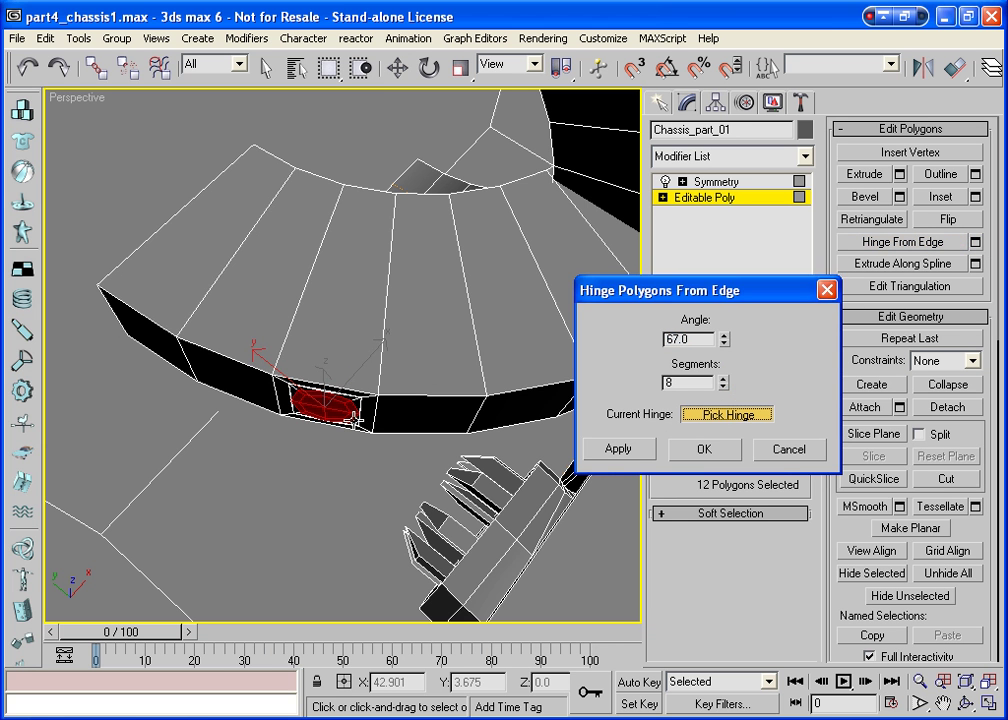
pyautogui.click(300, 384)
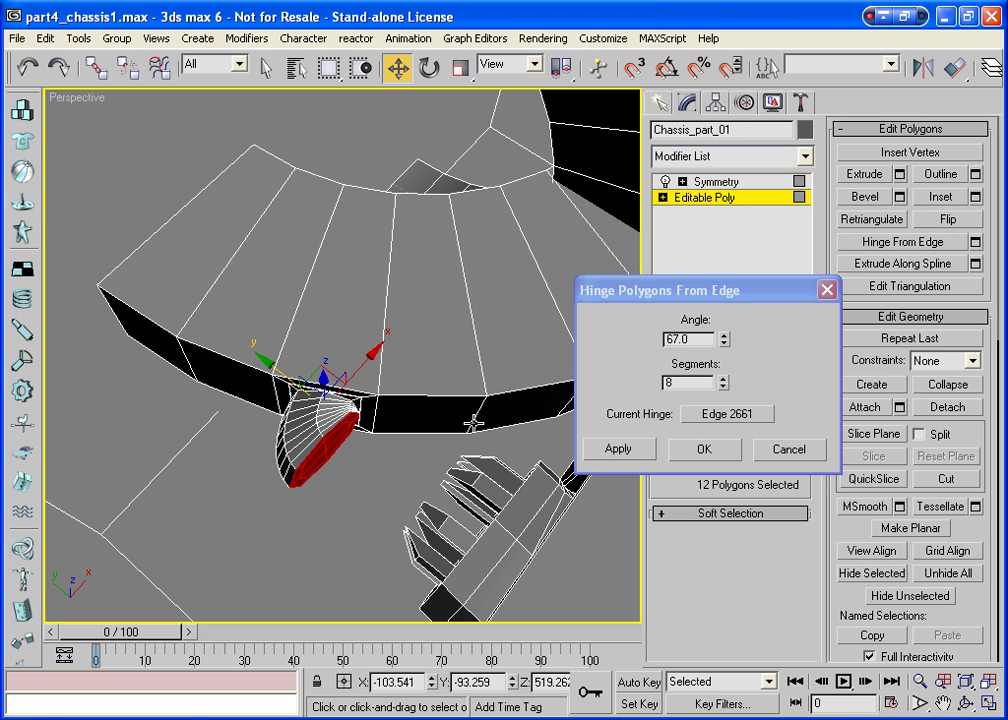
pyautogui.click(724, 386)
pyautogui.click(724, 386)
pyautogui.click(724, 386)
pyautogui.click(724, 386)
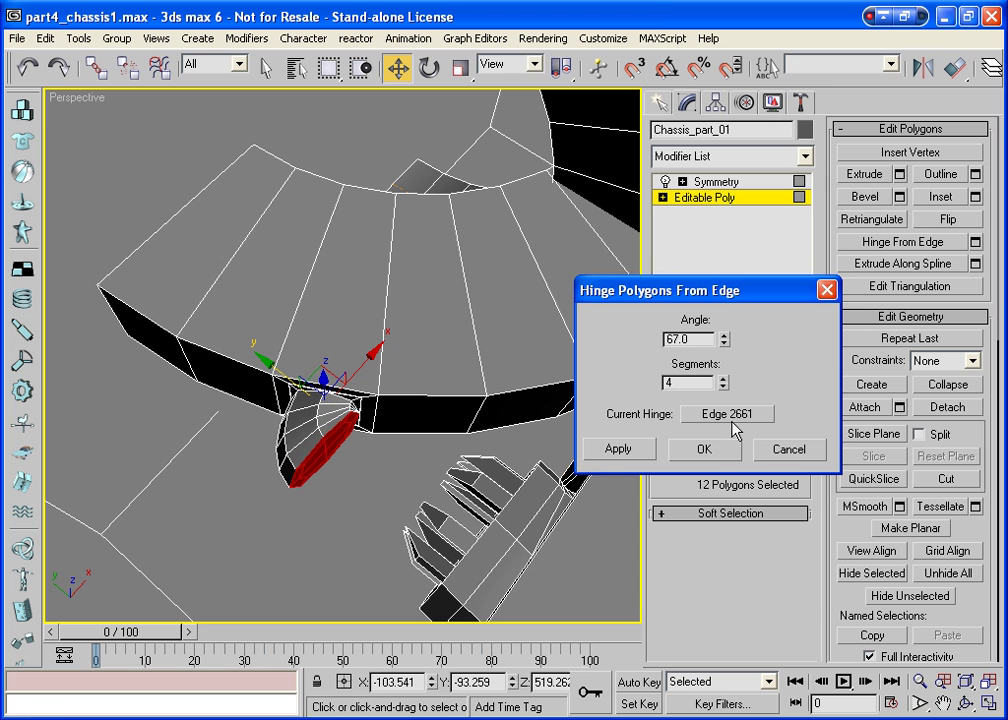
pyautogui.hotkey('ctrl', 'r')
pyautogui.moveTo(345, 452)
pyautogui.mouseDown()
pyautogui.moveTo(548, 320)
pyautogui.moveTo(580, 342)
pyautogui.moveTo(558, 362)
pyautogui.moveTo(386, 372)
pyautogui.moveTo(338, 402)
pyautogui.moveTo(315, 448)
pyautogui.moveTo(263, 468)
pyautogui.mouseUp()
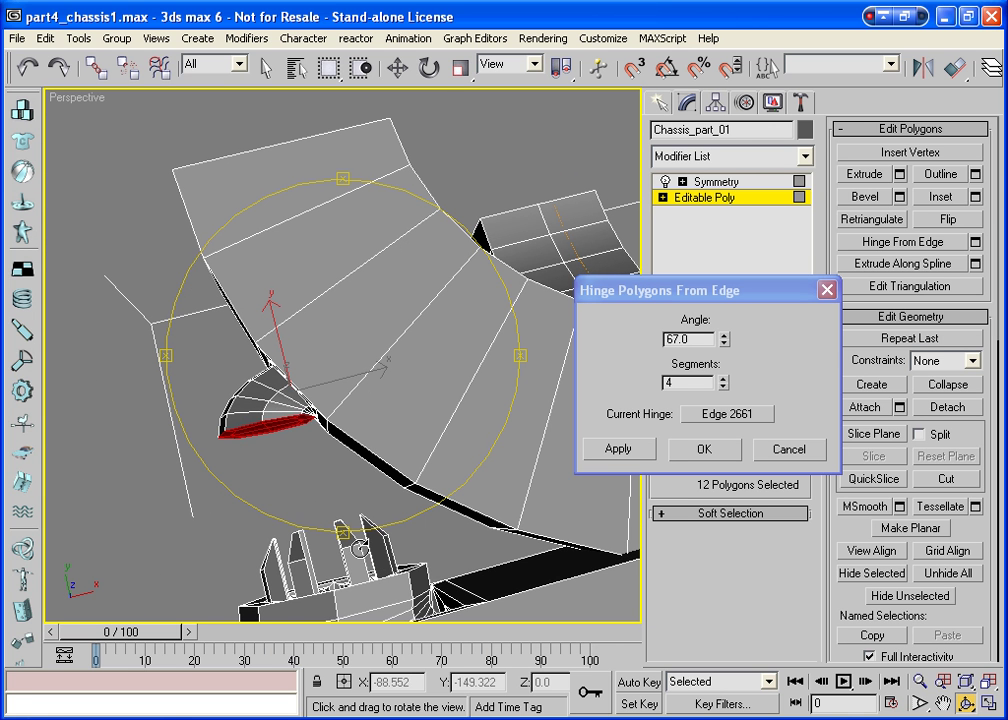
pyautogui.moveTo(360, 548)
pyautogui.mouseDown()
pyautogui.moveTo(349, 477)
pyautogui.moveTo(376, 455)
pyautogui.moveTo(387, 412)
pyautogui.moveTo(295, 475)
pyautogui.mouseUp()
pyautogui.rightClick(295, 475)
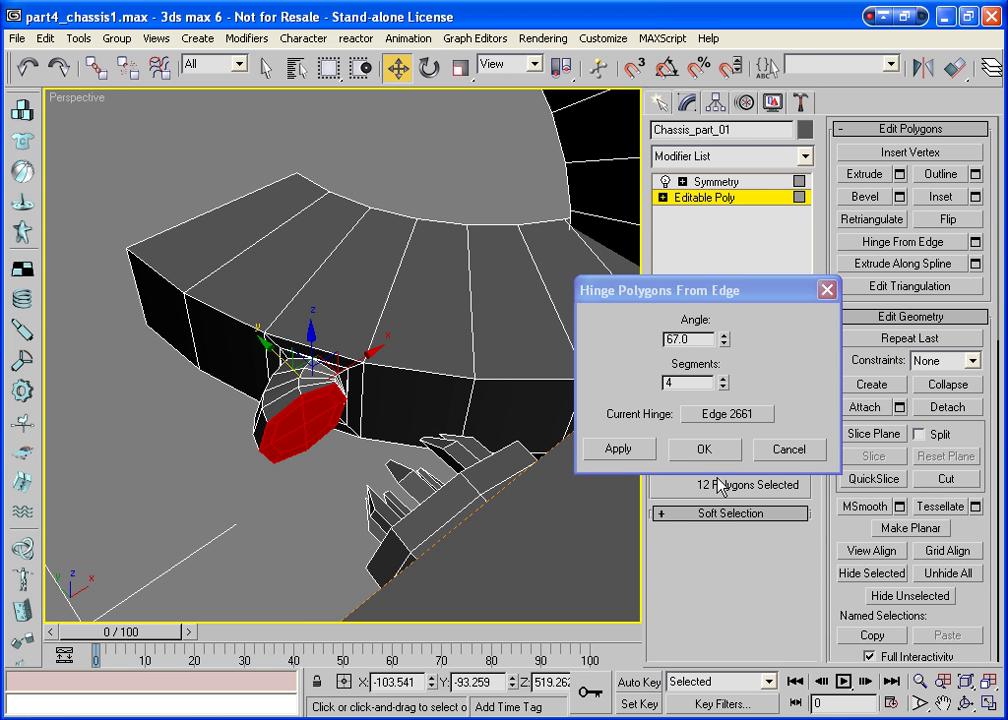
pyautogui.click(702, 450)
pyautogui.click(306, 476)
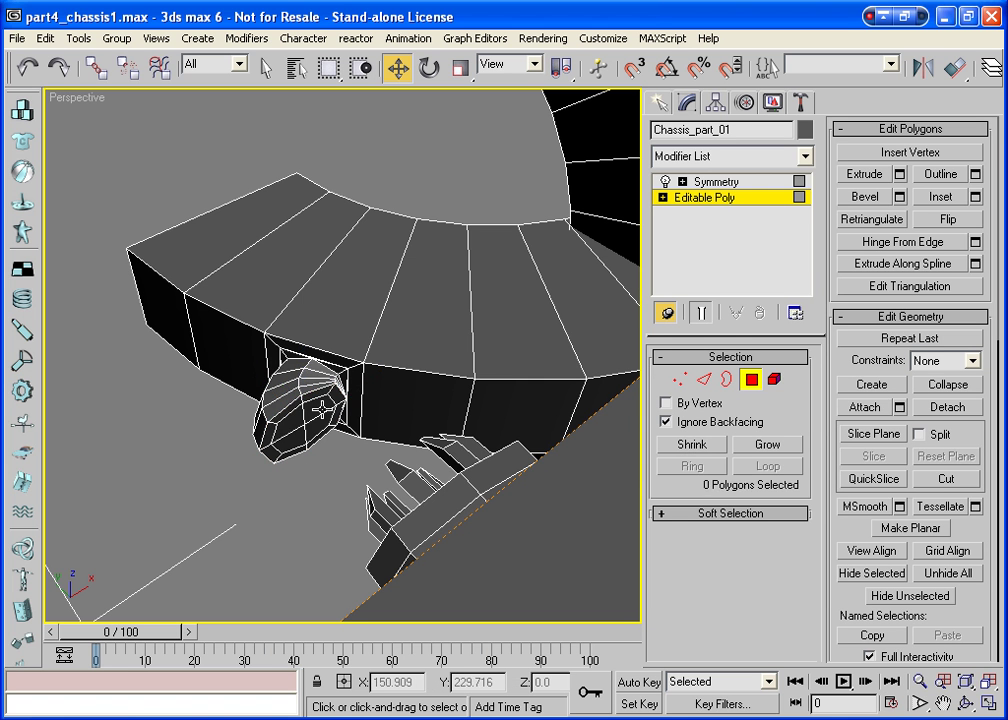
# Select the four pipe-end faces and extrude them with height 0.454
pyautogui.click(318, 390)
pyautogui.keyDown('ctrl'); pyautogui.click(320, 415); pyautogui.keyUp('ctrl')
pyautogui.keyDown('ctrl'); pyautogui.click(293, 438); pyautogui.keyUp('ctrl')
pyautogui.keyDown('ctrl'); pyautogui.click(290, 440); pyautogui.keyUp('ctrl')
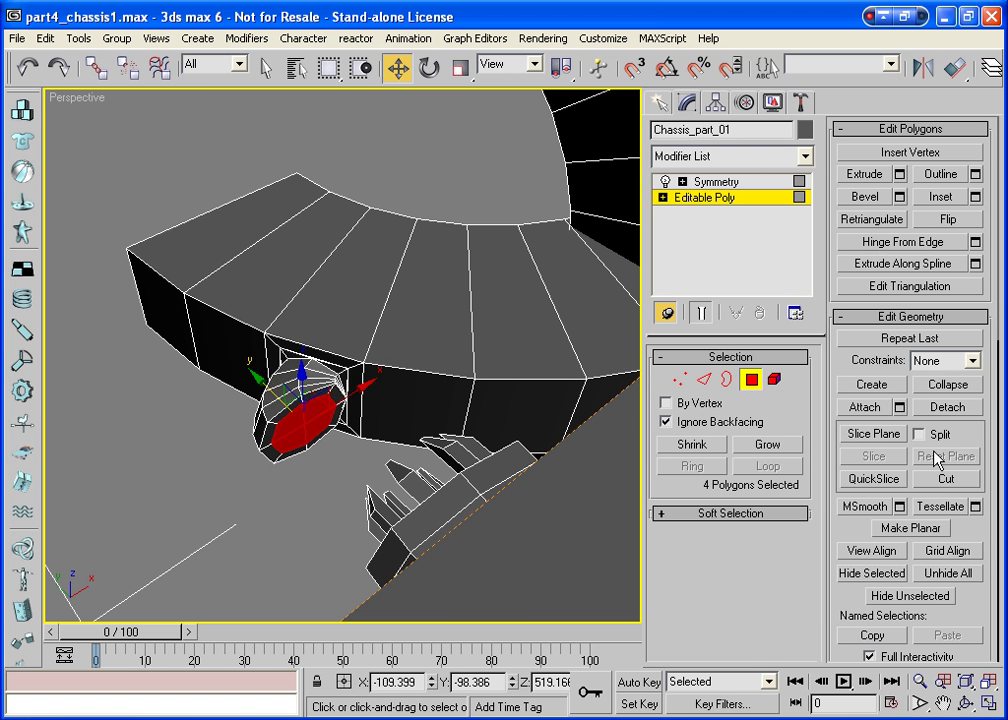
pyautogui.click(899, 173)
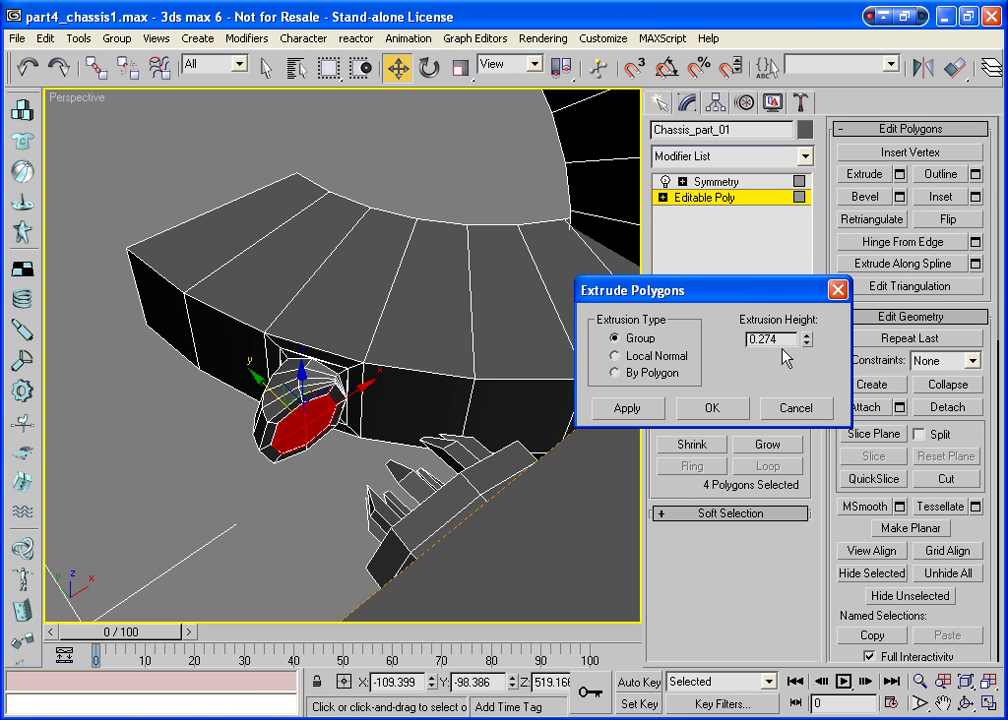
pyautogui.moveTo(807, 340); pyautogui.dragTo(807, 310)
pyautogui.click(711, 407)
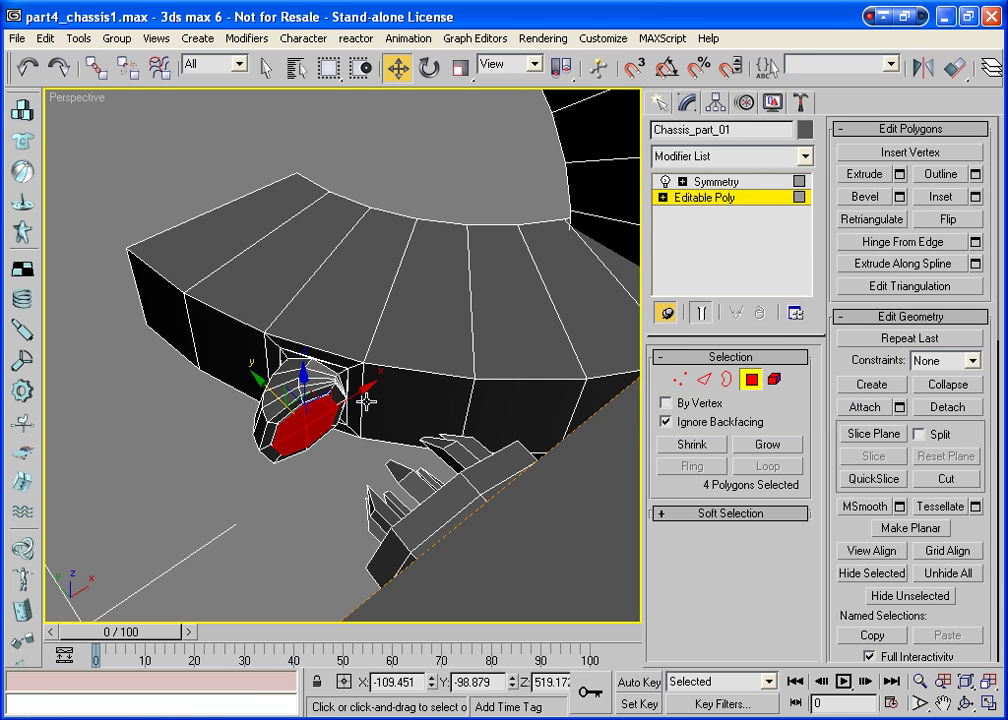
# Stretch the pipe end along Y toward the side bracket, then raise it along Z
pyautogui.moveTo(310, 387); pyautogui.dragTo(451, 488)
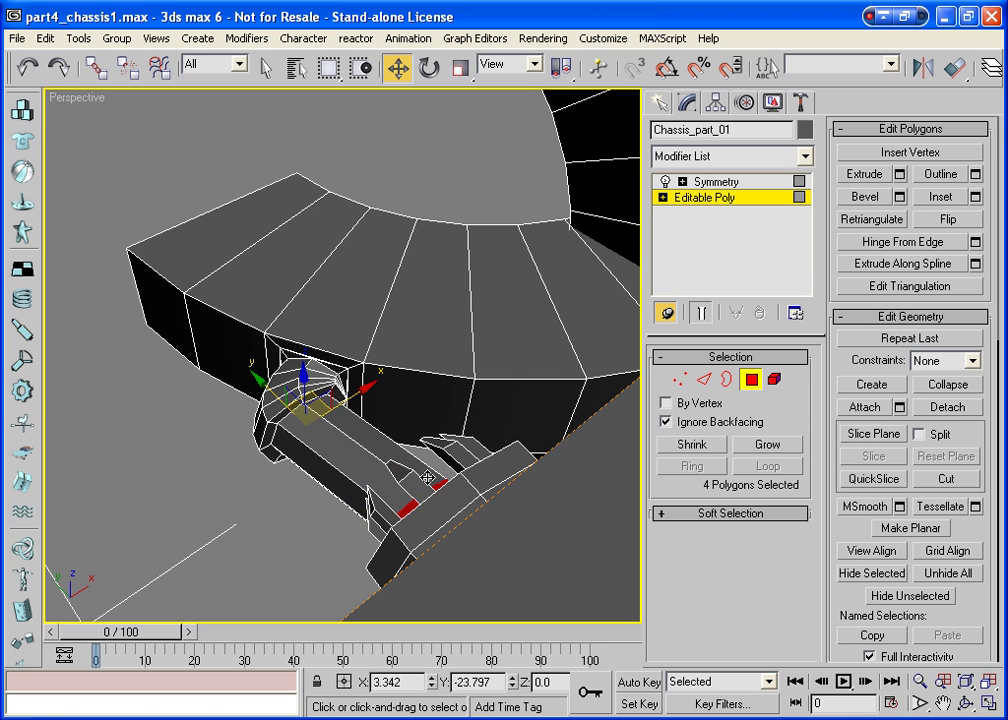
pyautogui.moveTo(451, 488); pyautogui.dragTo(466, 497)
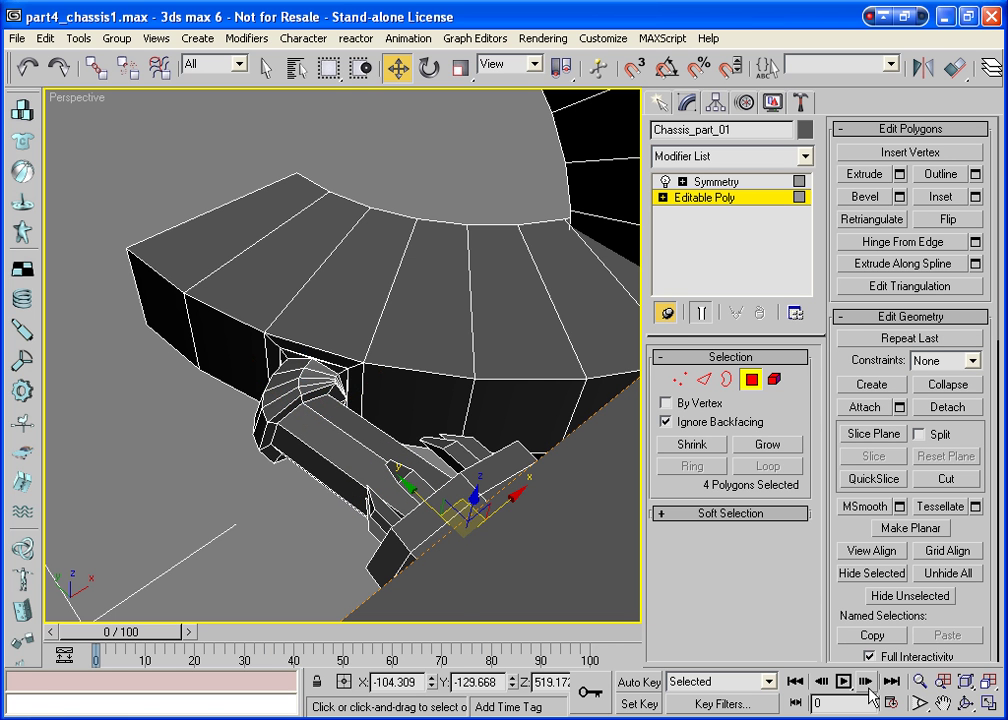
pyautogui.click(964, 704)
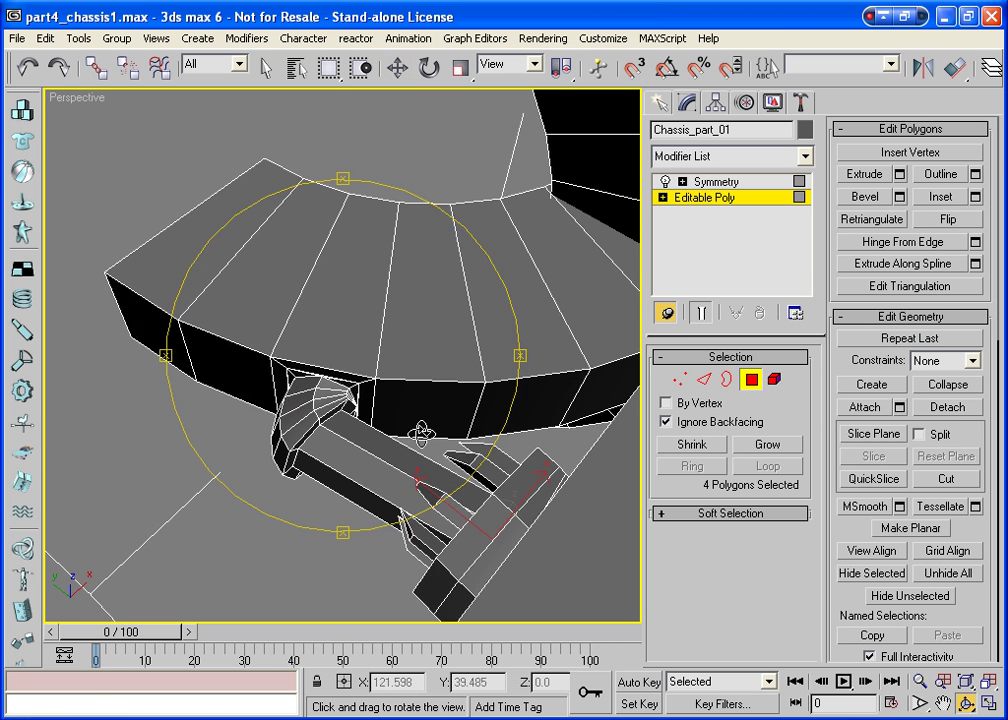
pyautogui.moveTo(450, 430); pyautogui.dragTo(600, 380)
pyautogui.press('w')
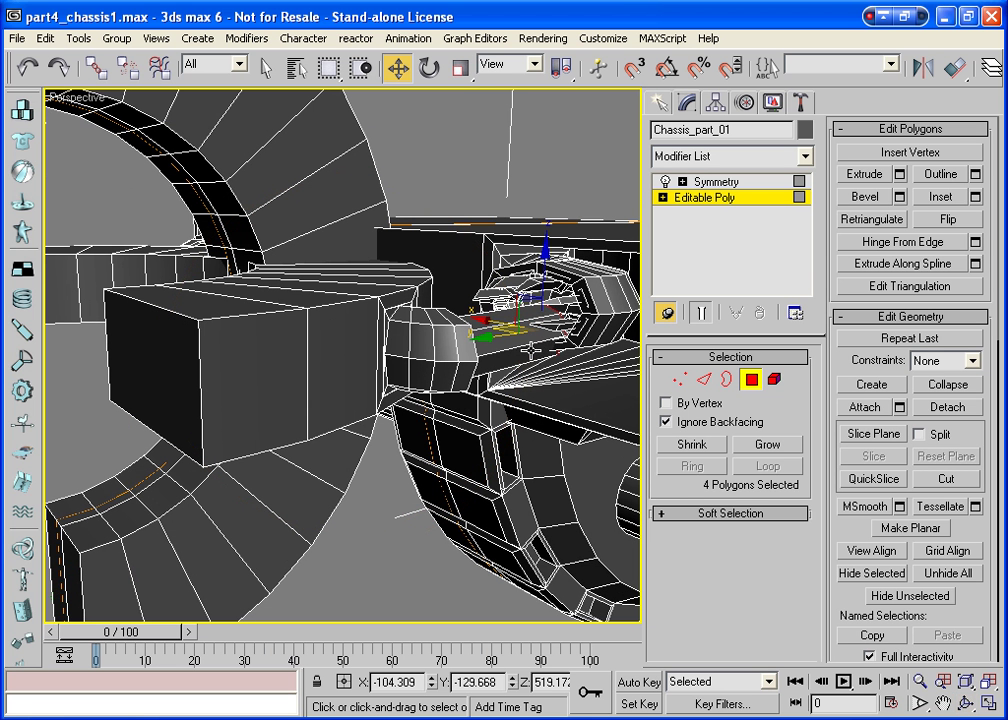
pyautogui.moveTo(545, 248); pyautogui.dragTo(546, 231)
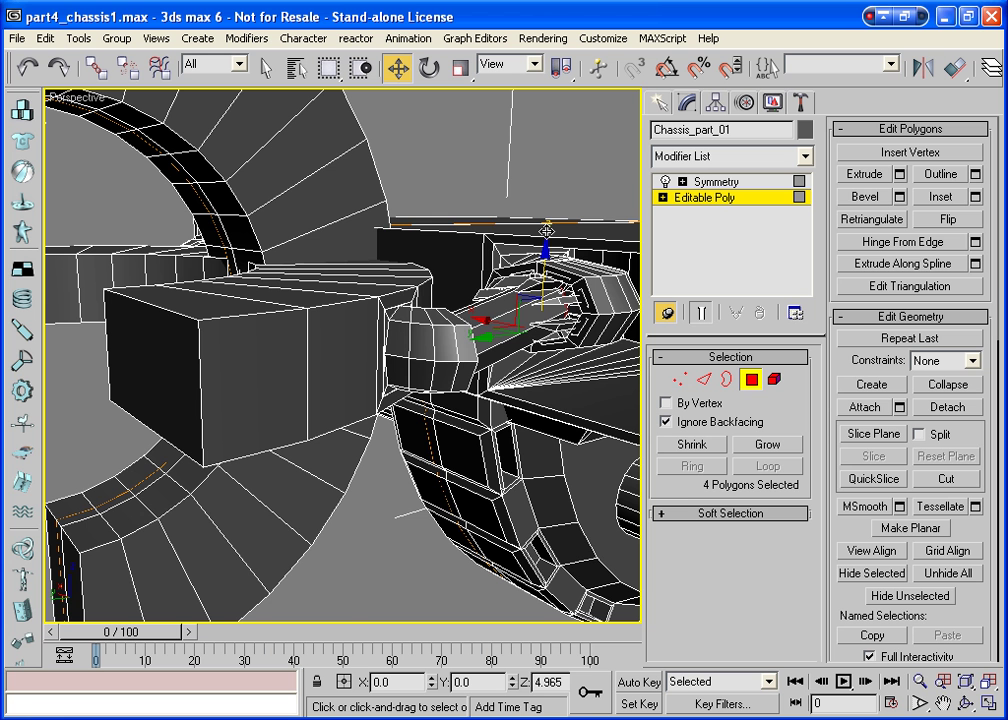
pyautogui.moveTo(546, 231); pyautogui.dragTo(547, 208)
pyautogui.click(965, 703)
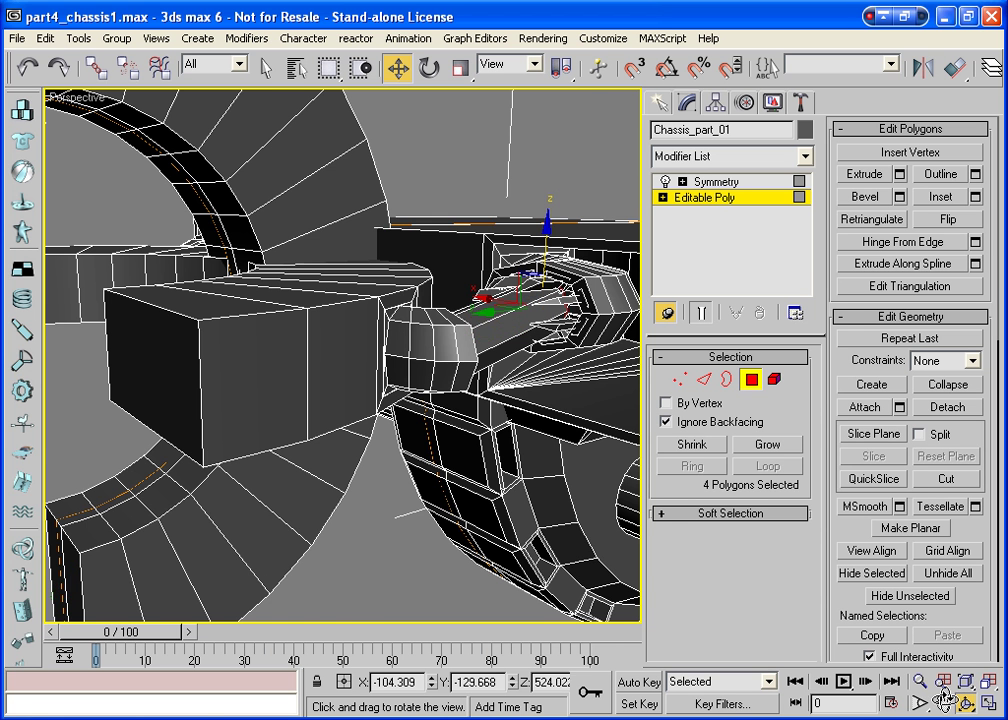
pyautogui.moveTo(376, 434); pyautogui.dragTo(374, 432)
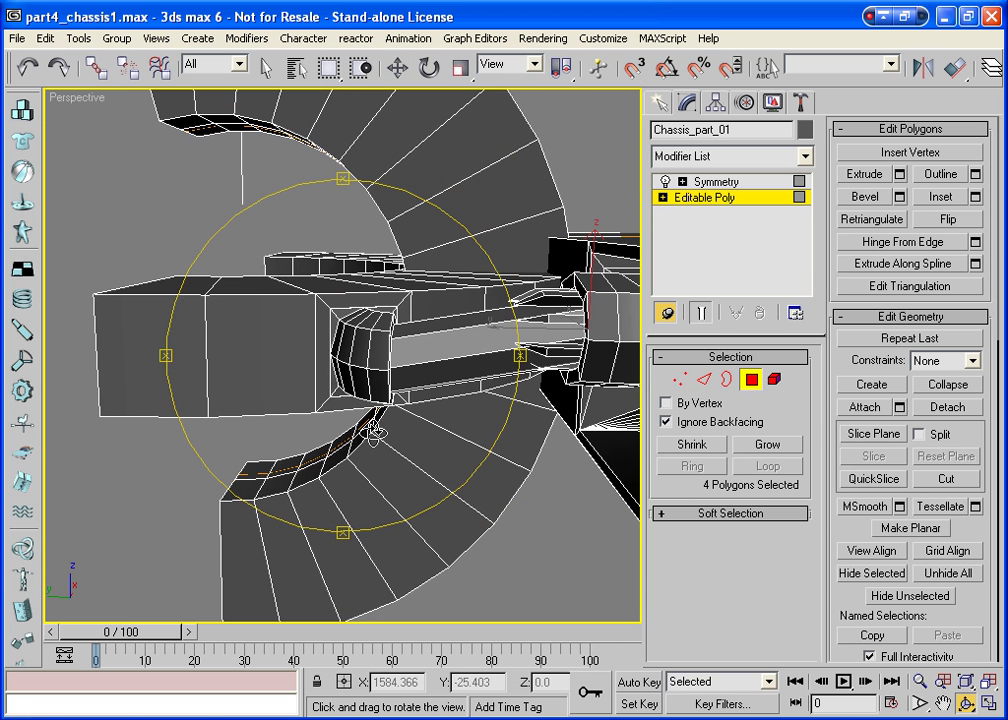
pyautogui.rightClick(374, 432)
pyautogui.moveTo(500, 327); pyautogui.dragTo(424, 333)
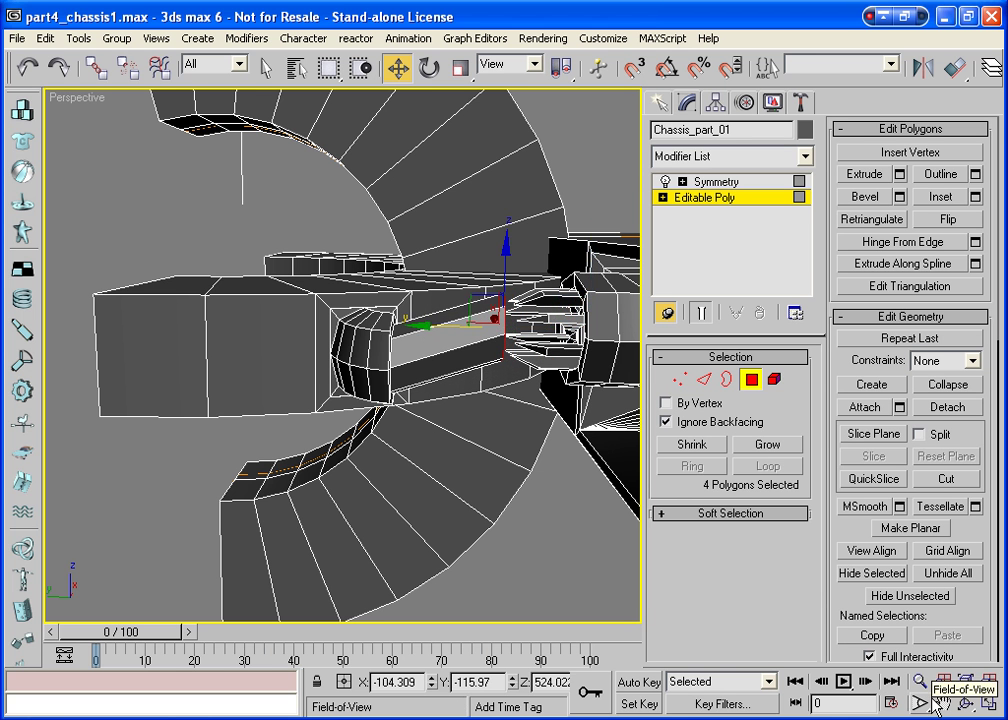
pyautogui.click(965, 703)
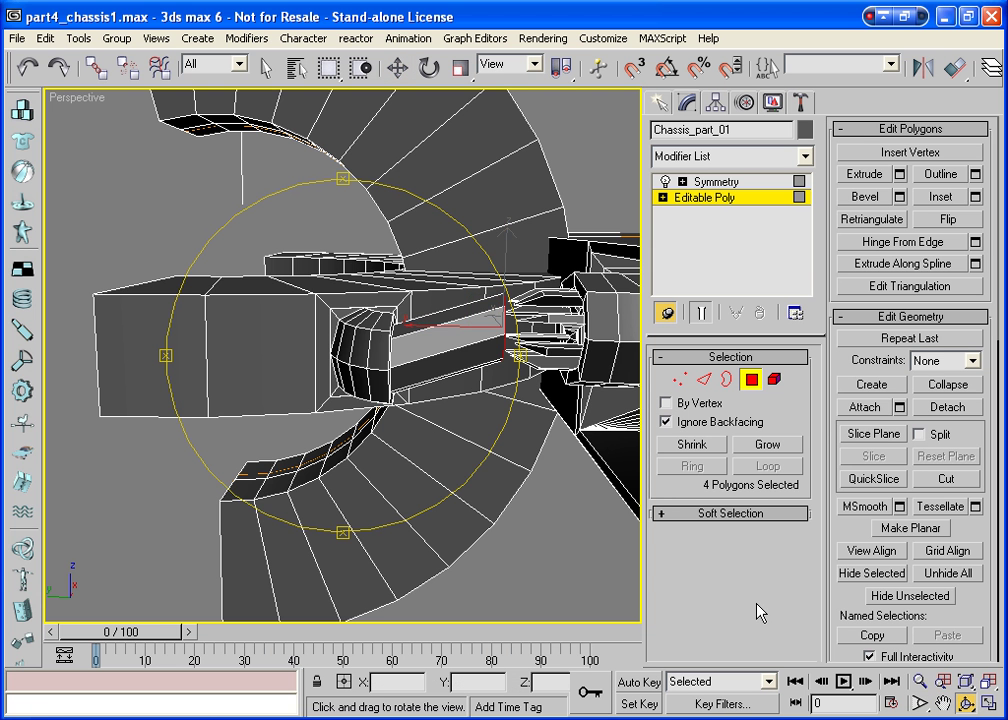
pyautogui.moveTo(480, 470)
pyautogui.mouseDown()
pyautogui.moveTo(468, 448)
pyautogui.moveTo(515, 383)
pyautogui.moveTo(434, 470)
pyautogui.moveTo(533, 461)
pyautogui.moveTo(585, 407)
pyautogui.moveTo(578, 396)
pyautogui.moveTo(416, 387)
pyautogui.moveTo(247, 400)
pyautogui.moveTo(248, 390)
pyautogui.moveTo(323, 356)
pyautogui.mouseUp()
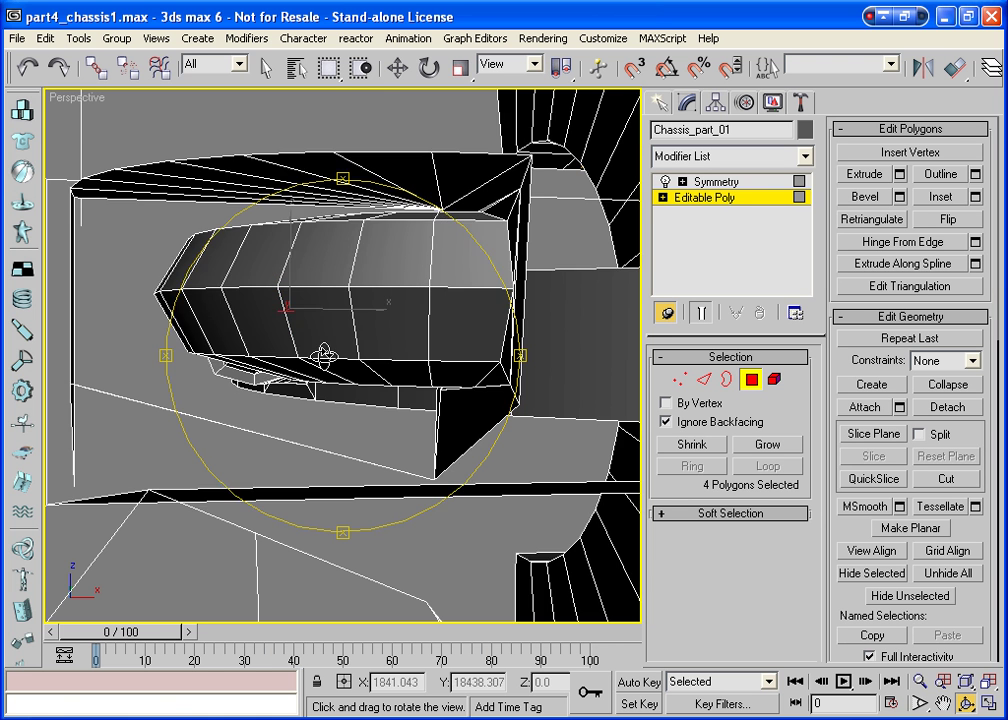
# Inset the four pipe-end faces as one group by 0.933
pyautogui.press('F3')
pyautogui.press('w')
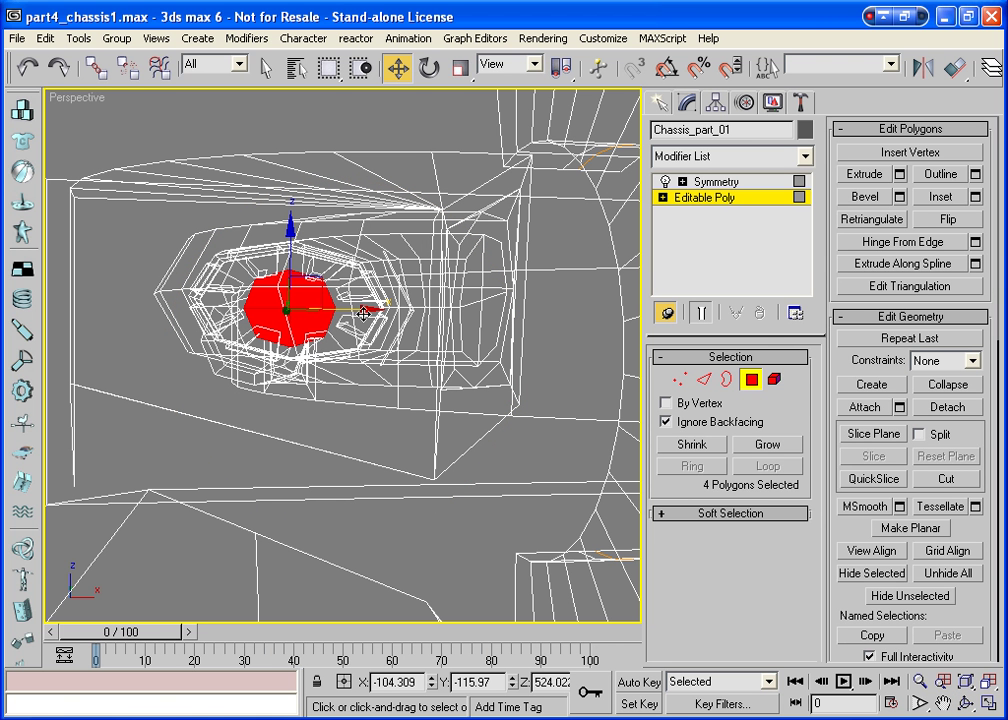
pyautogui.moveTo(363, 313); pyautogui.dragTo(370, 324)
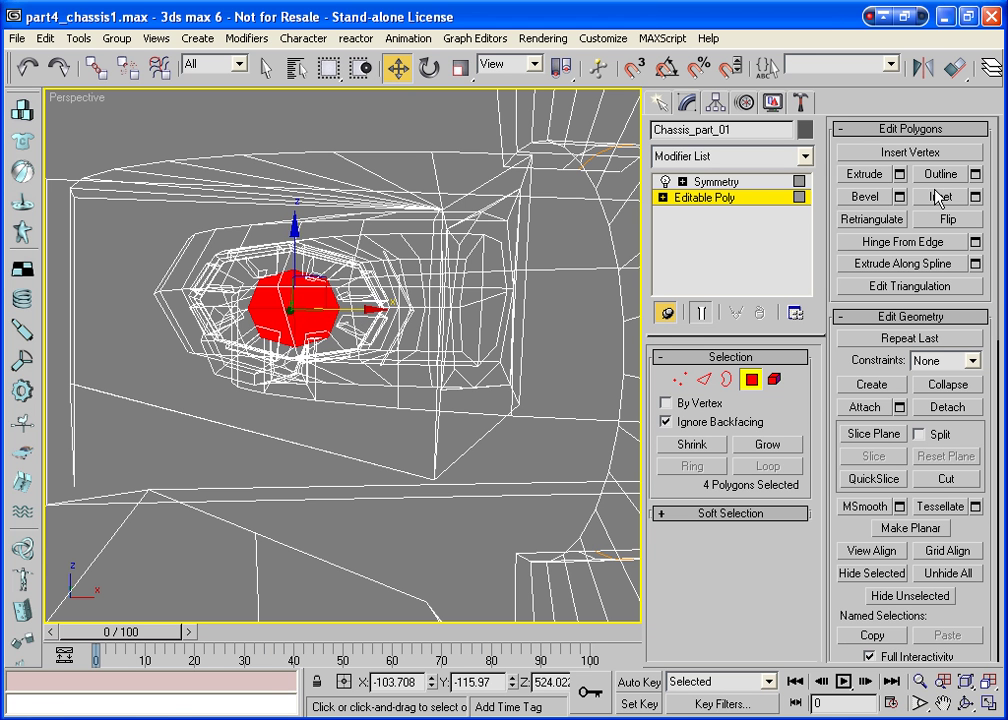
pyautogui.click(940, 198)
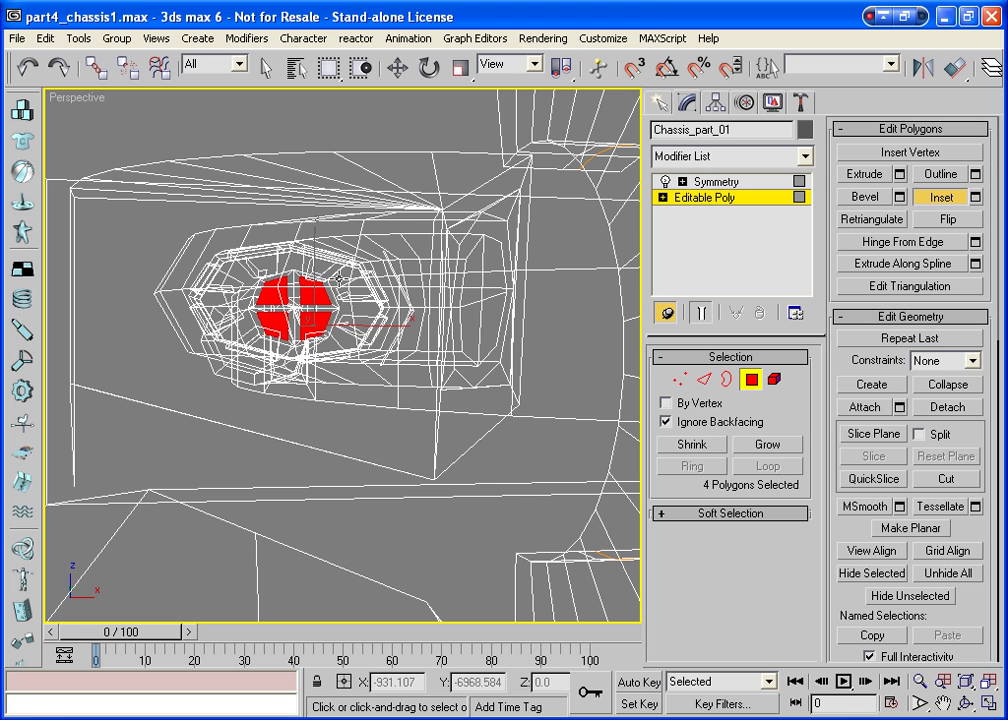
pyautogui.moveTo(312, 297); pyautogui.dragTo(408, 323)
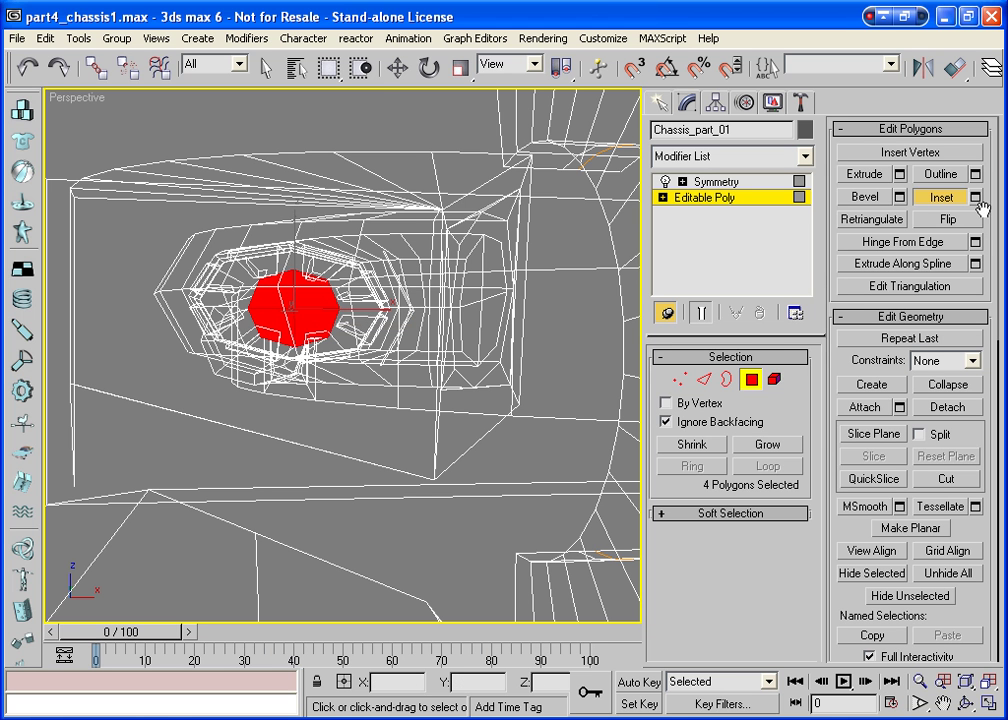
pyautogui.click(975, 197)
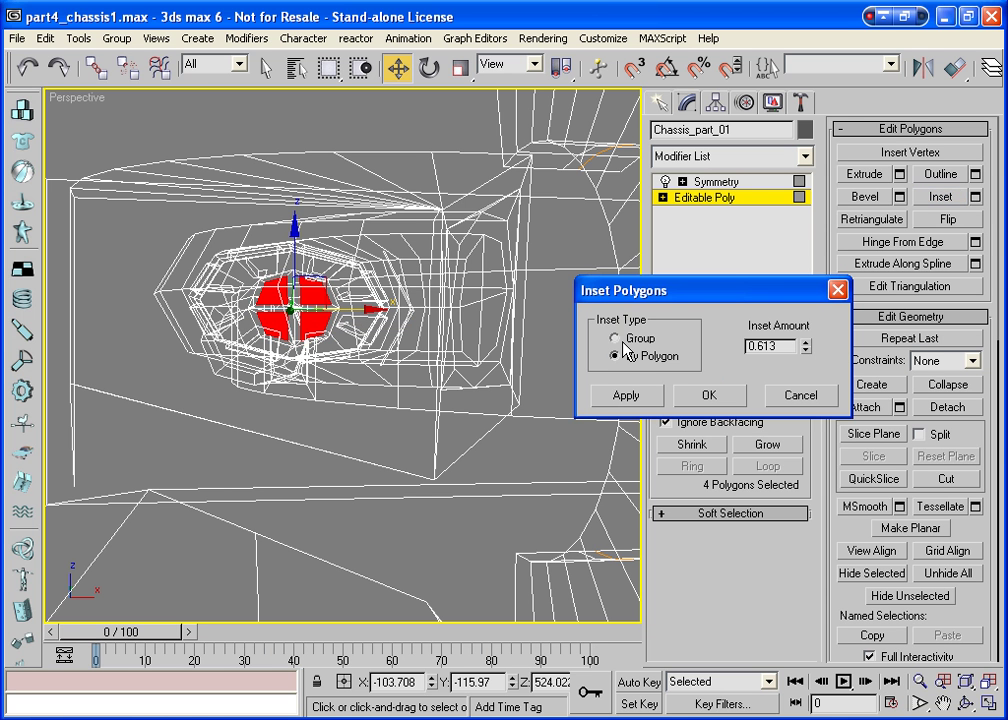
pyautogui.click(618, 339)
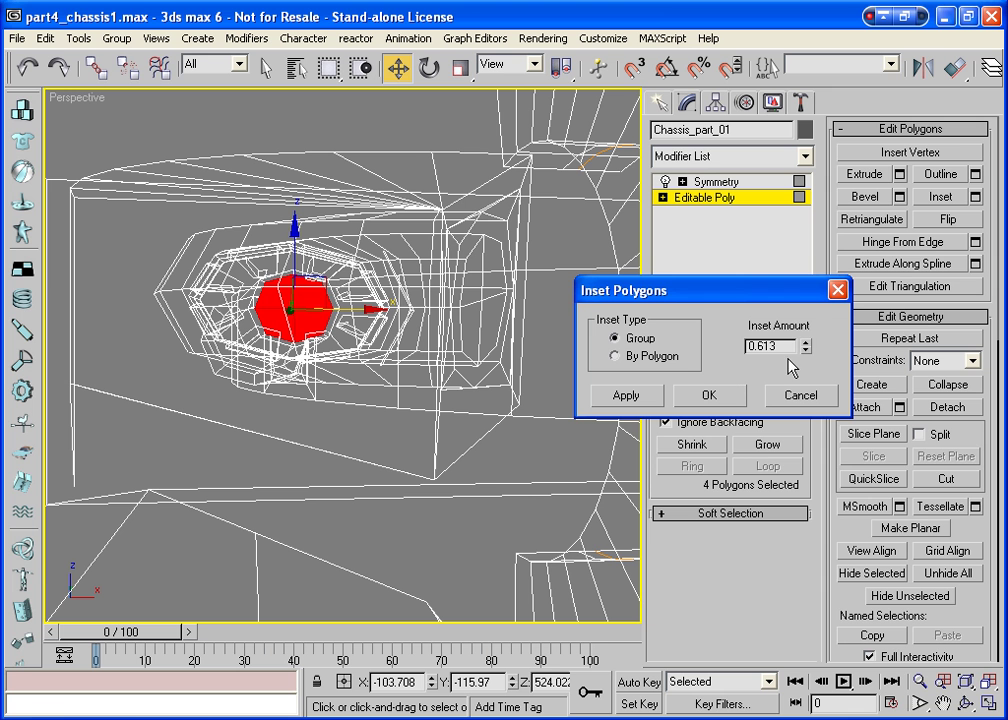
pyautogui.moveTo(806, 348); pyautogui.dragTo(800, 298)
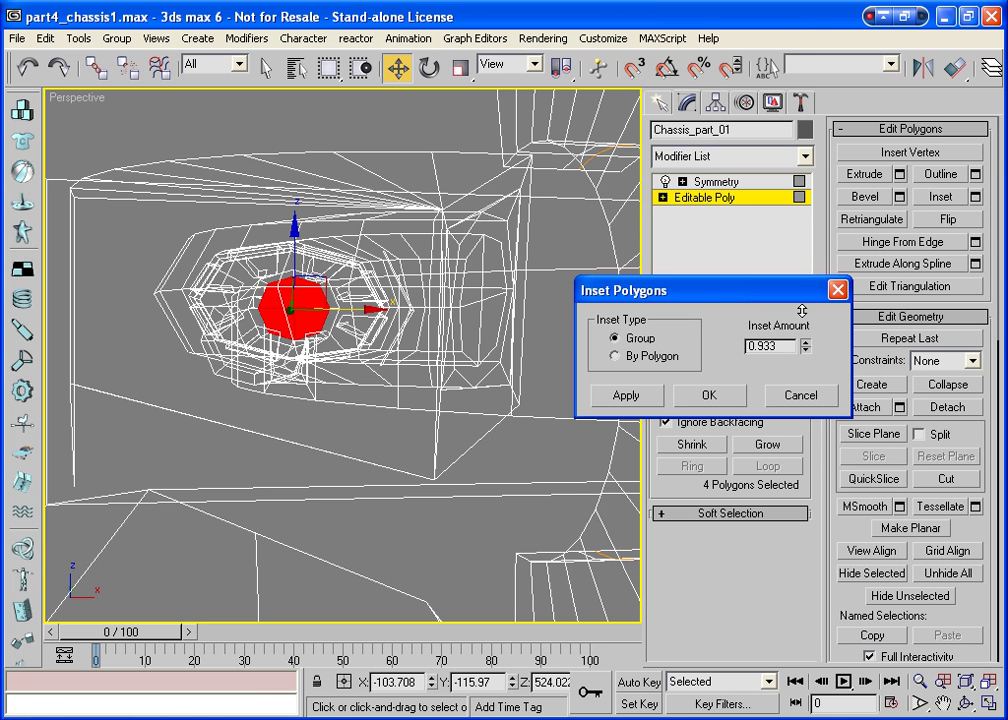
pyautogui.click(708, 394)
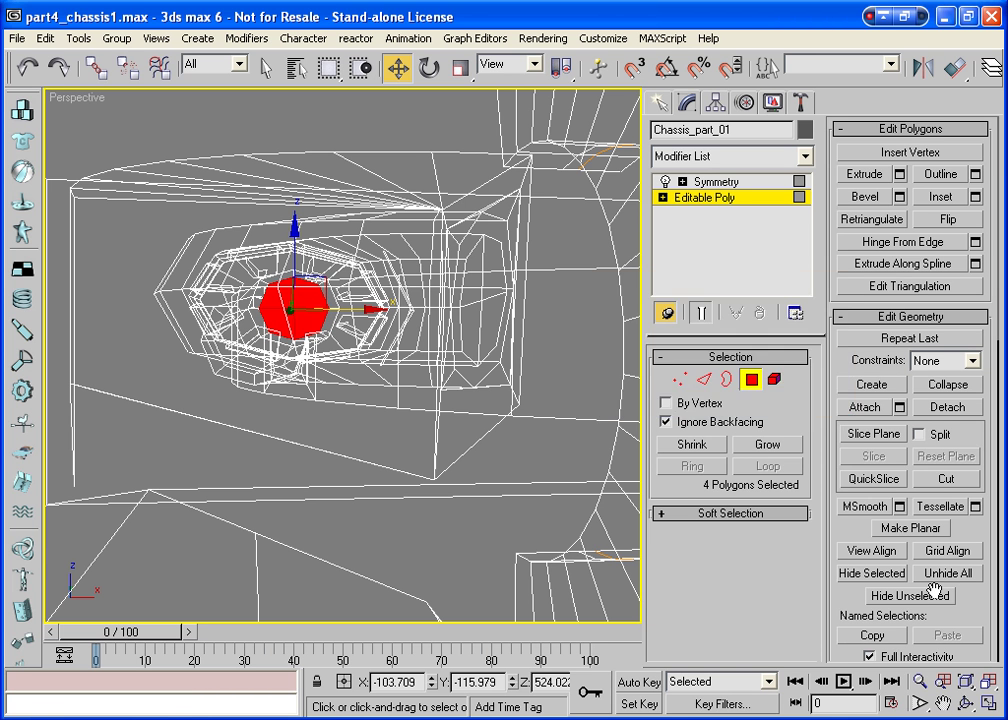
pyautogui.hotkey('ctrl', 'r')
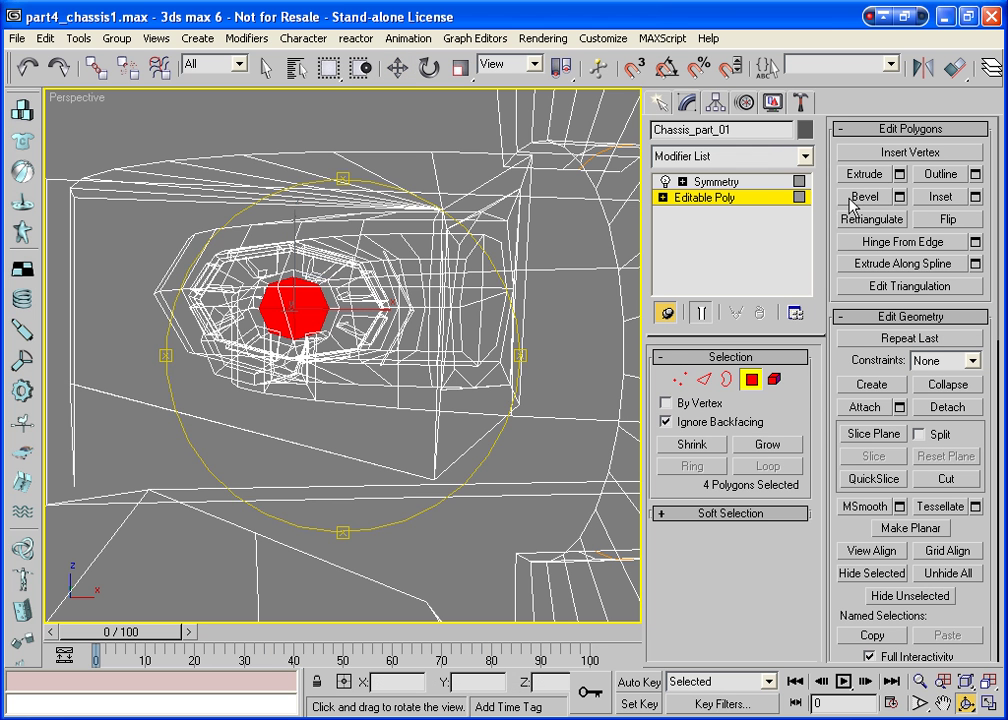
# Extrude the inset pipe-end faces inward to form a recessed port
pyautogui.click(866, 175)
pyautogui.press('F3')
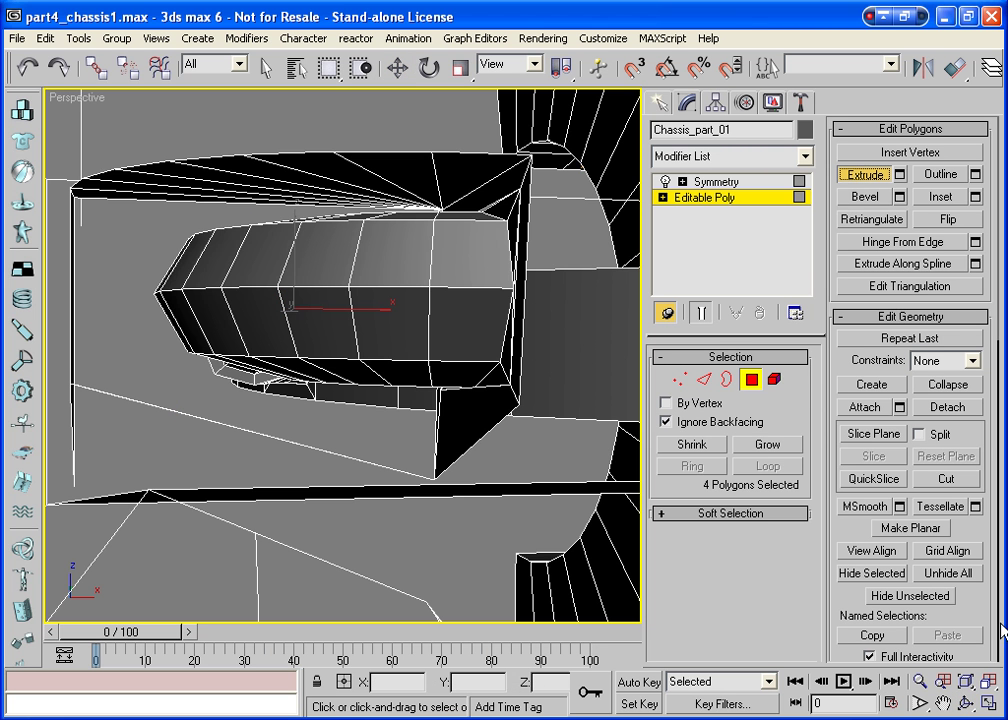
pyautogui.hotkey('ctrl', 'r')
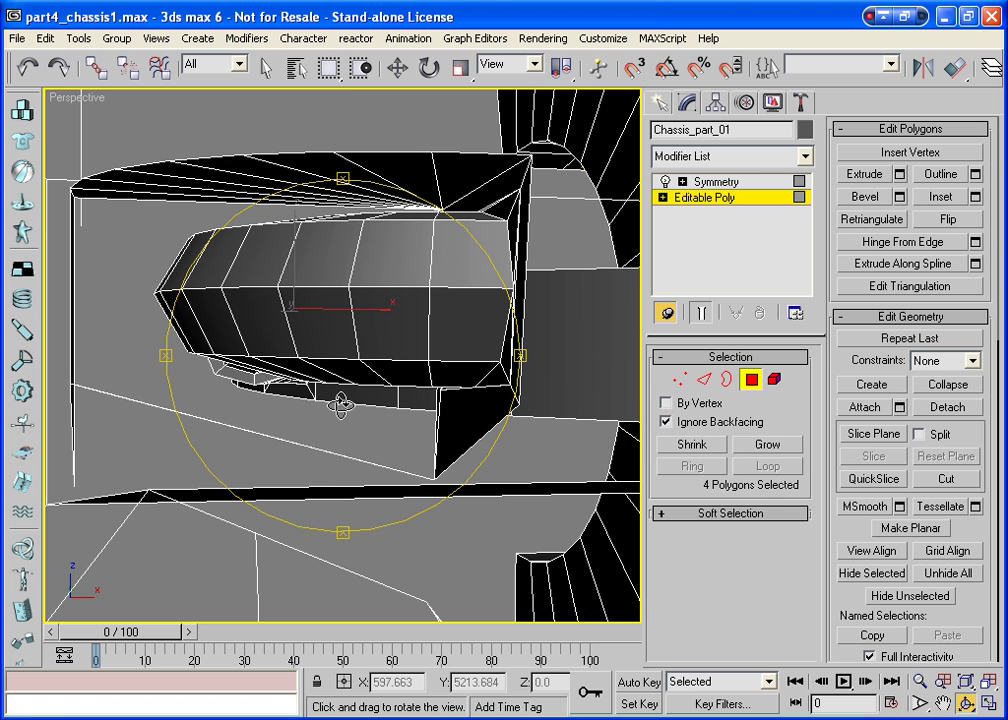
pyautogui.moveTo(342, 403)
pyautogui.mouseDown()
pyautogui.moveTo(472, 428)
pyautogui.moveTo(461, 457)
pyautogui.mouseUp()
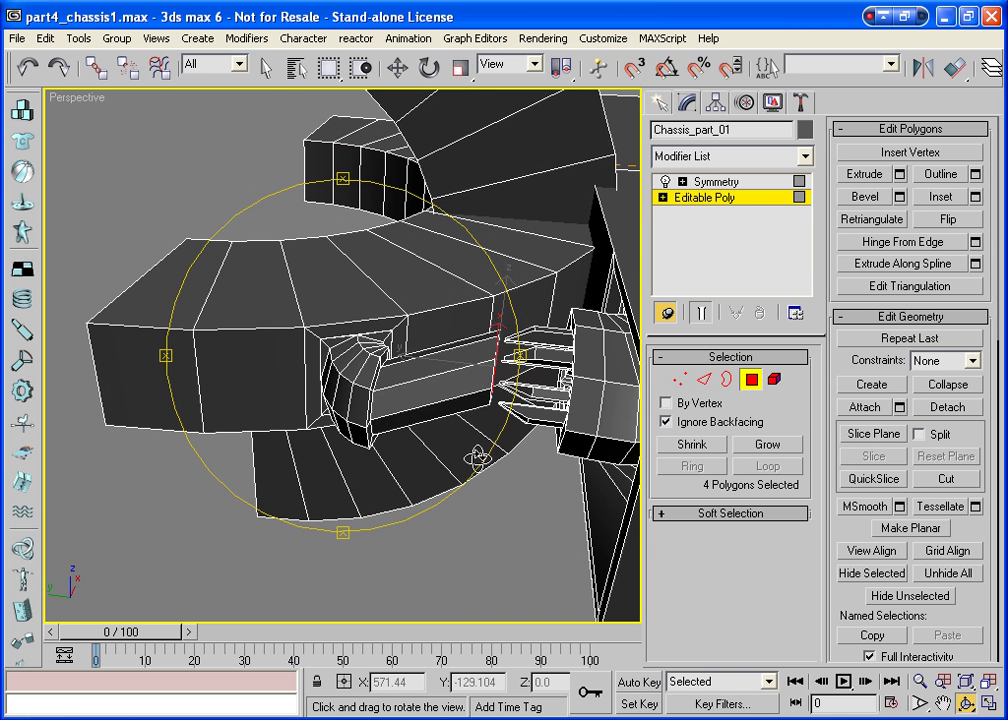
pyautogui.rightClick(461, 457)
pyautogui.moveTo(481, 378); pyautogui.dragTo(481, 311)
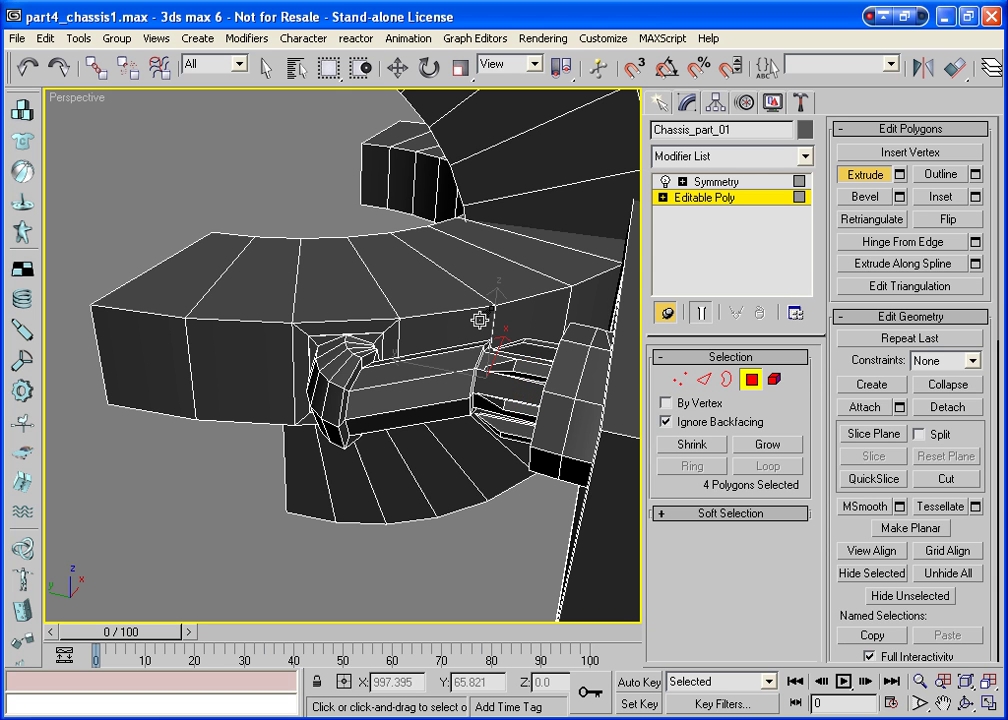
# Exit Polygon level and frame the whole chassis with Zoom Extents
pyautogui.click(751, 379)
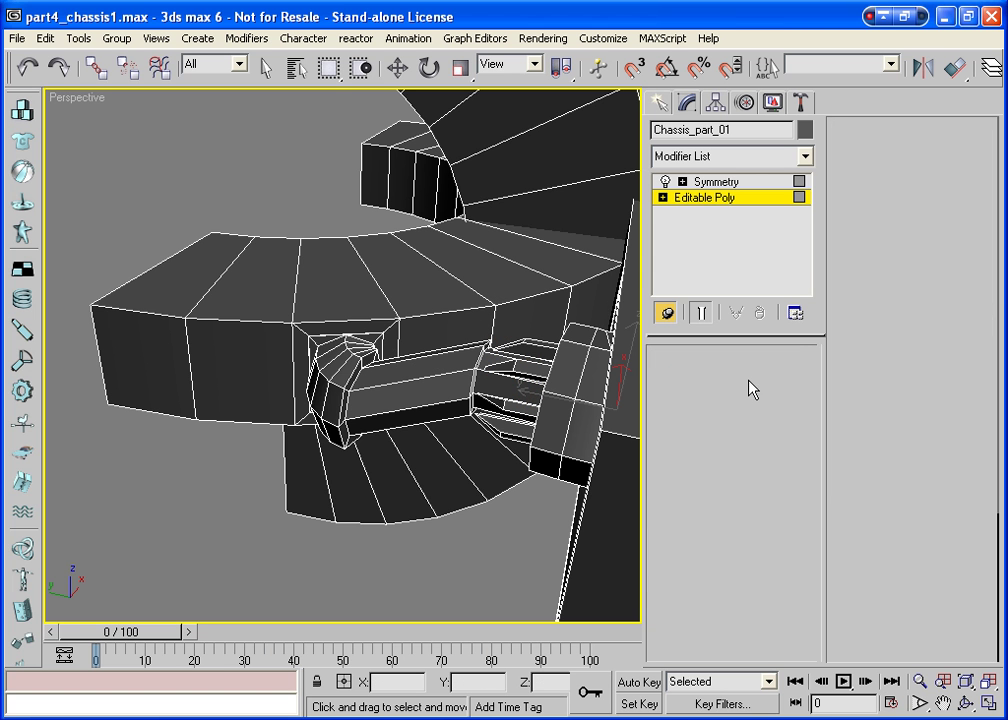
pyautogui.click(968, 706)
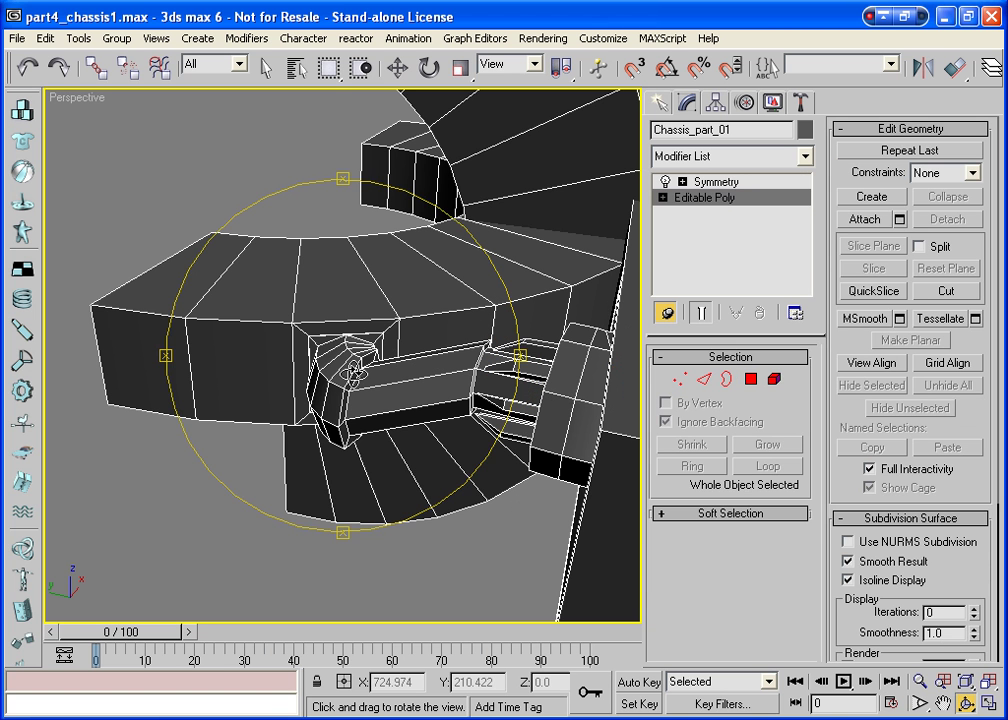
pyautogui.moveTo(279, 294)
pyautogui.mouseDown()
pyautogui.moveTo(455, 351)
pyautogui.moveTo(518, 345)
pyautogui.moveTo(583, 175)
pyautogui.moveTo(508, 169)
pyautogui.moveTo(465, 380)
pyautogui.moveTo(551, 414)
pyautogui.moveTo(394, 412)
pyautogui.moveTo(355, 344)
pyautogui.moveTo(500, 378)
pyautogui.moveTo(540, 330)
pyautogui.moveTo(600, 320)
pyautogui.mouseUp()
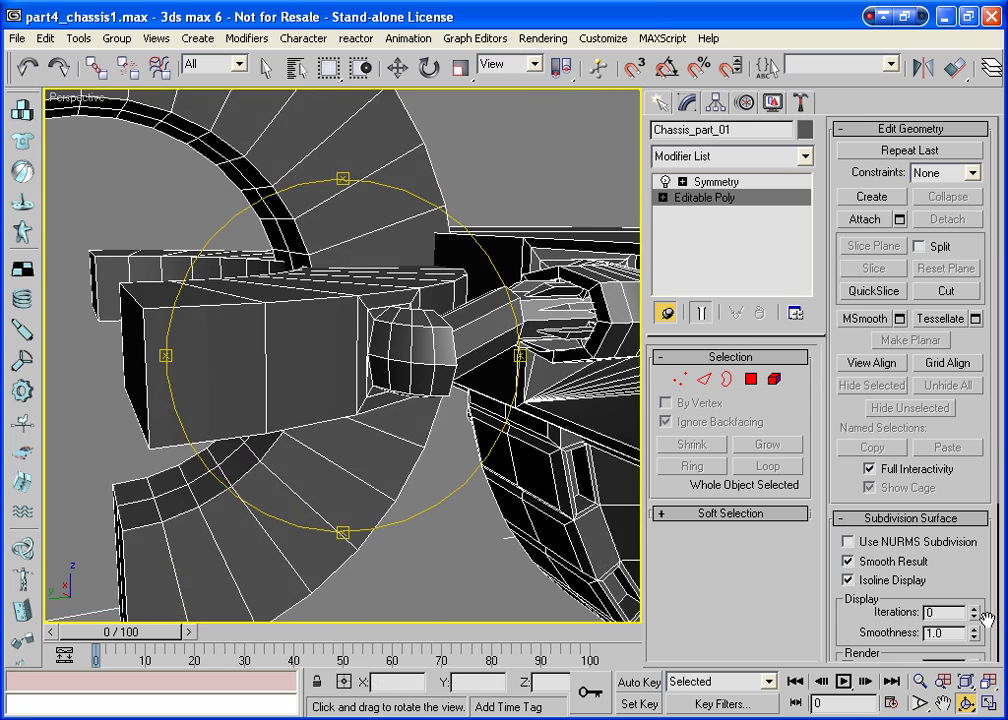
pyautogui.click(984, 685)
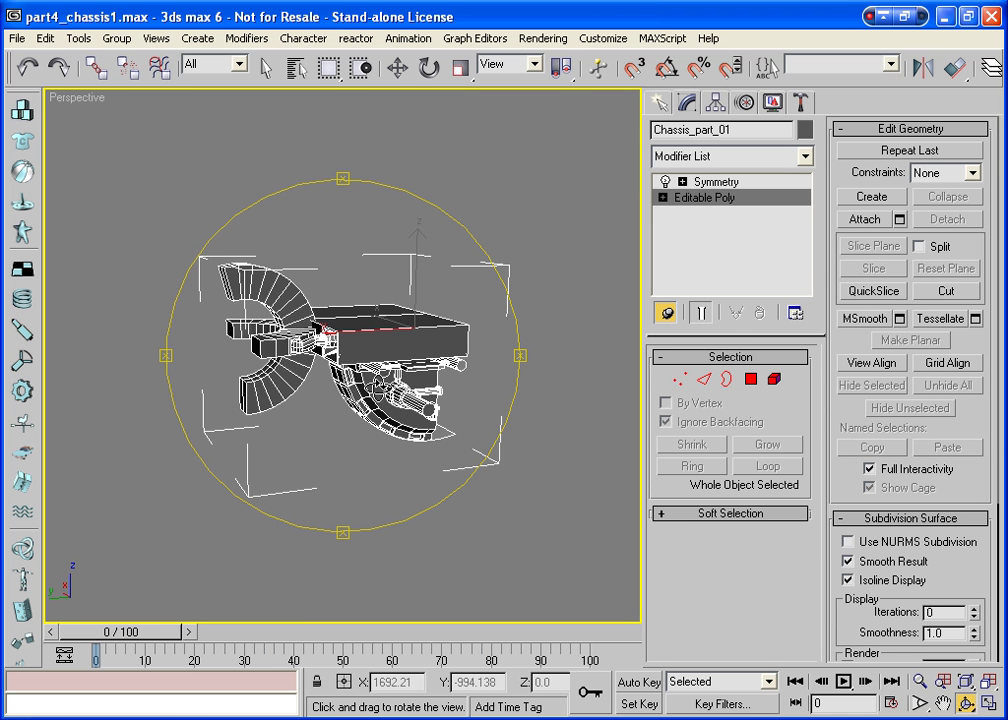
pyautogui.moveTo(415, 437)
pyautogui.mouseDown()
pyautogui.moveTo(511, 443)
pyautogui.moveTo(601, 379)
pyautogui.moveTo(340, 380)
pyautogui.mouseUp()
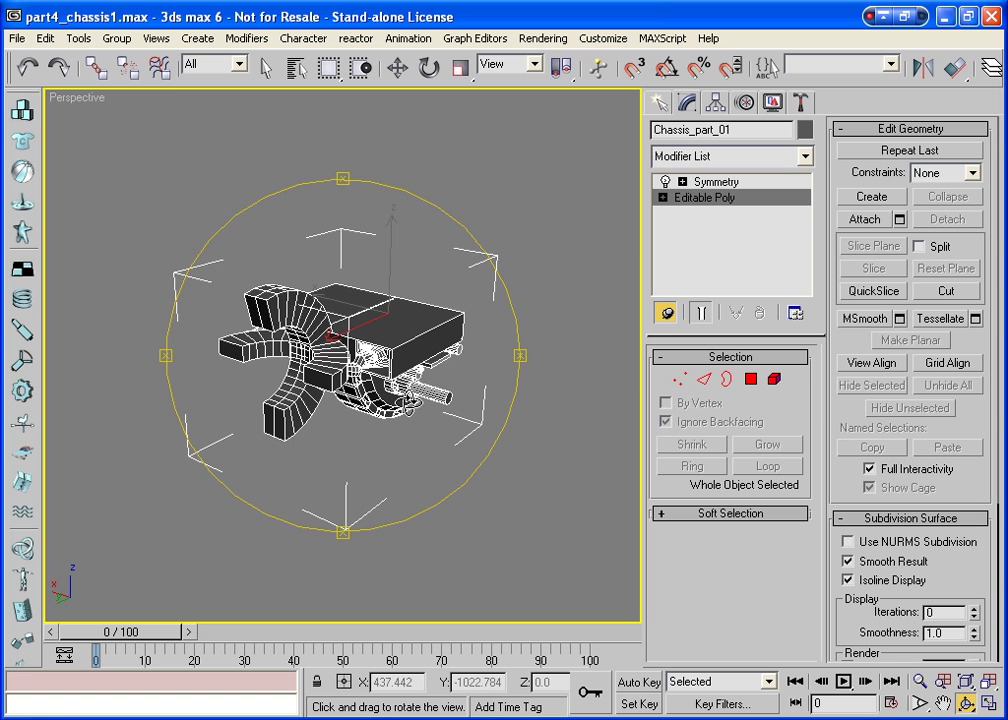
# Save the scene as part4_chassis2.max via Save As
pyautogui.click(17, 38)
pyautogui.click(25, 151)
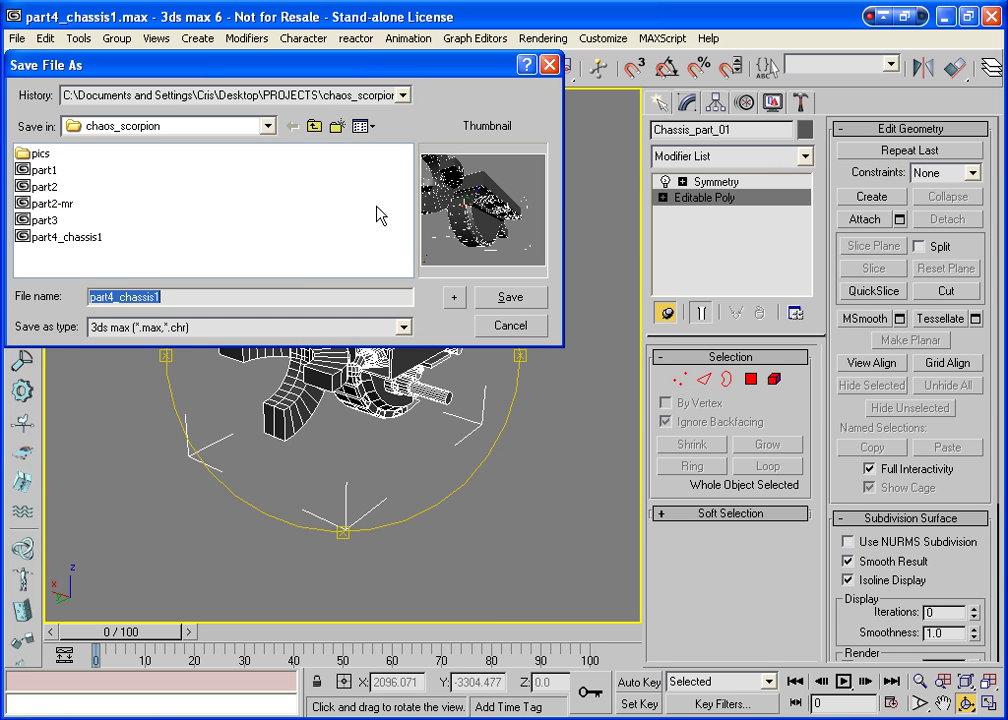
pyautogui.click(217, 300)
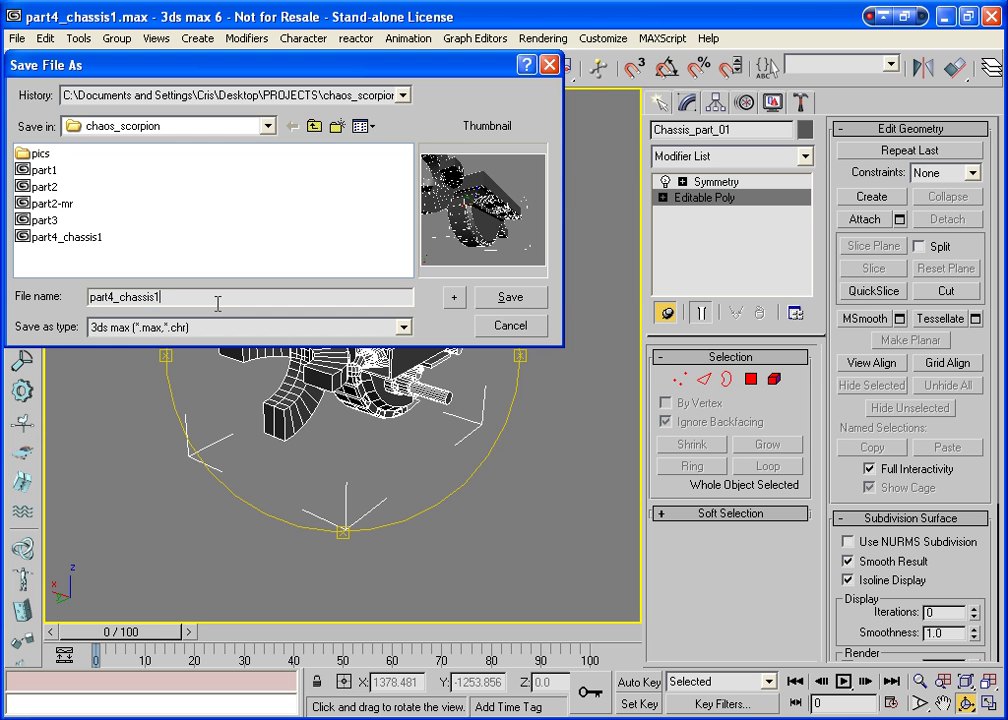
pyautogui.press('BackSpace')
pyautogui.write('2')
pyautogui.press('Return')
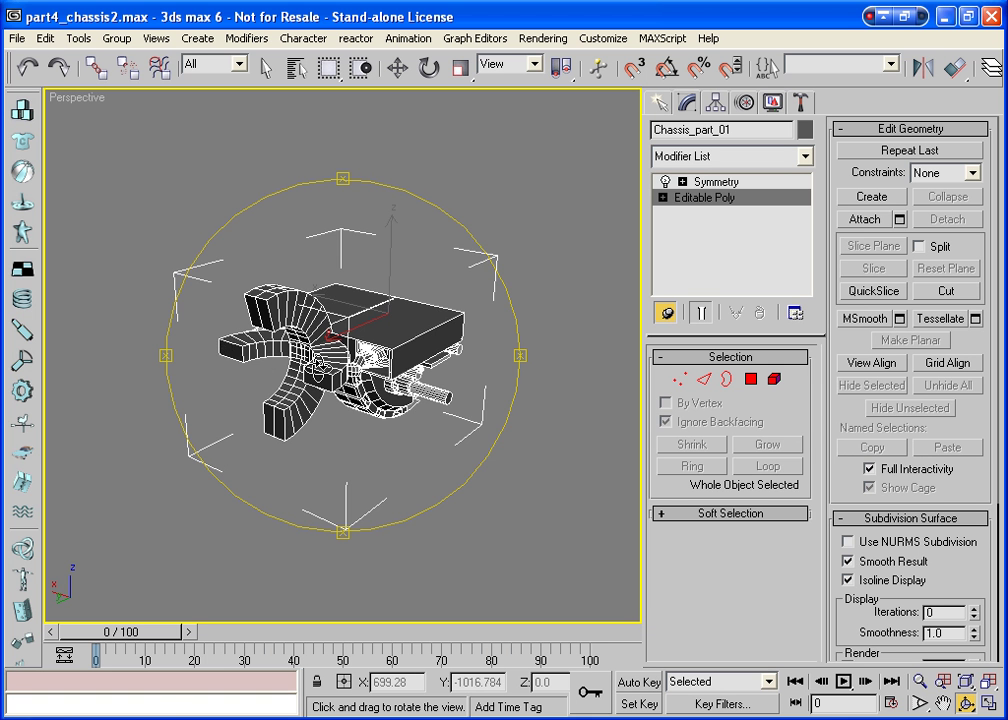
# Orbit and zoom the view to look over the chassis
pyautogui.moveTo(251, 290)
pyautogui.mouseDown()
pyautogui.moveTo(252, 366)
pyautogui.moveTo(272, 301)
pyautogui.mouseUp()
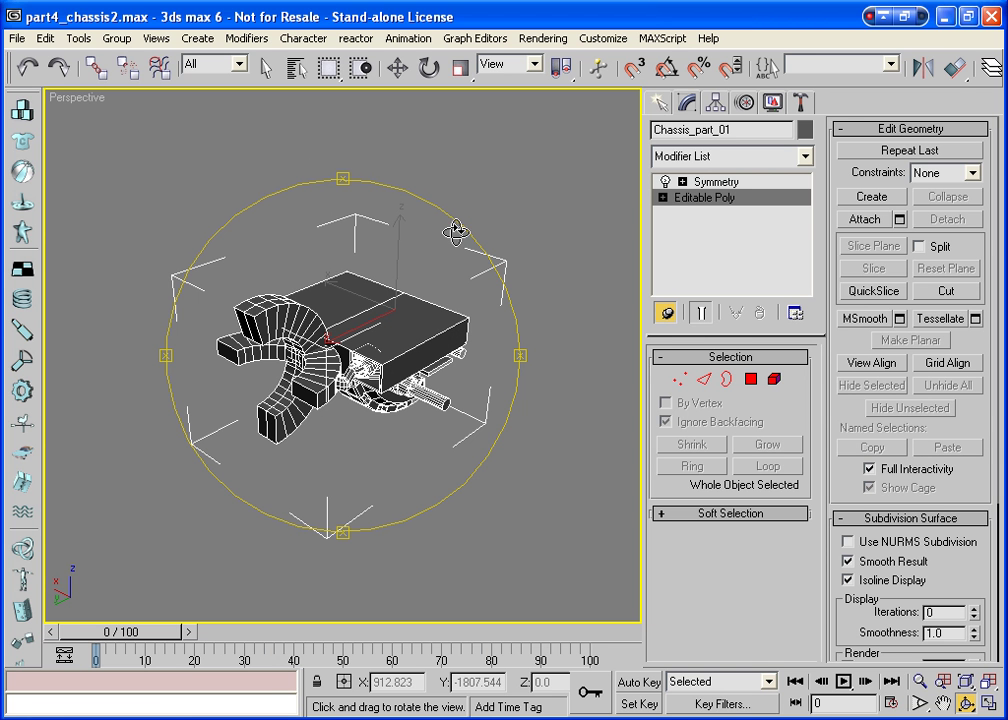
pyautogui.moveTo(280, 298)
pyautogui.mouseDown()
pyautogui.moveTo(346, 444)
pyautogui.moveTo(427, 259)
pyautogui.moveTo(427, 445)
pyautogui.moveTo(296, 453)
pyautogui.moveTo(342, 508)
pyautogui.moveTo(457, 511)
pyautogui.moveTo(580, 468)
pyautogui.moveTo(569, 435)
pyautogui.moveTo(508, 394)
pyautogui.moveTo(495, 220)
pyautogui.moveTo(387, 441)
pyautogui.mouseUp()
pyautogui.scroll(5, 387, 441)
pyautogui.scroll(2, 387, 441)
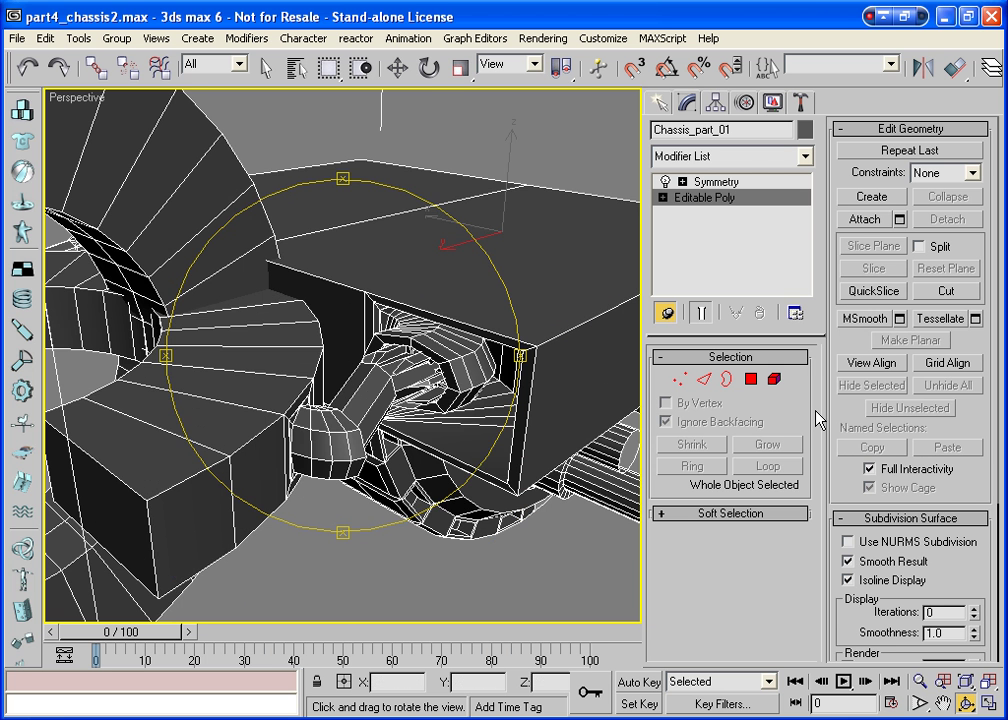
# Extrude the vertical face beside the pipe joint (Polygon 910) inward into a recess
pyautogui.click(751, 379)
pyautogui.click(338, 300)
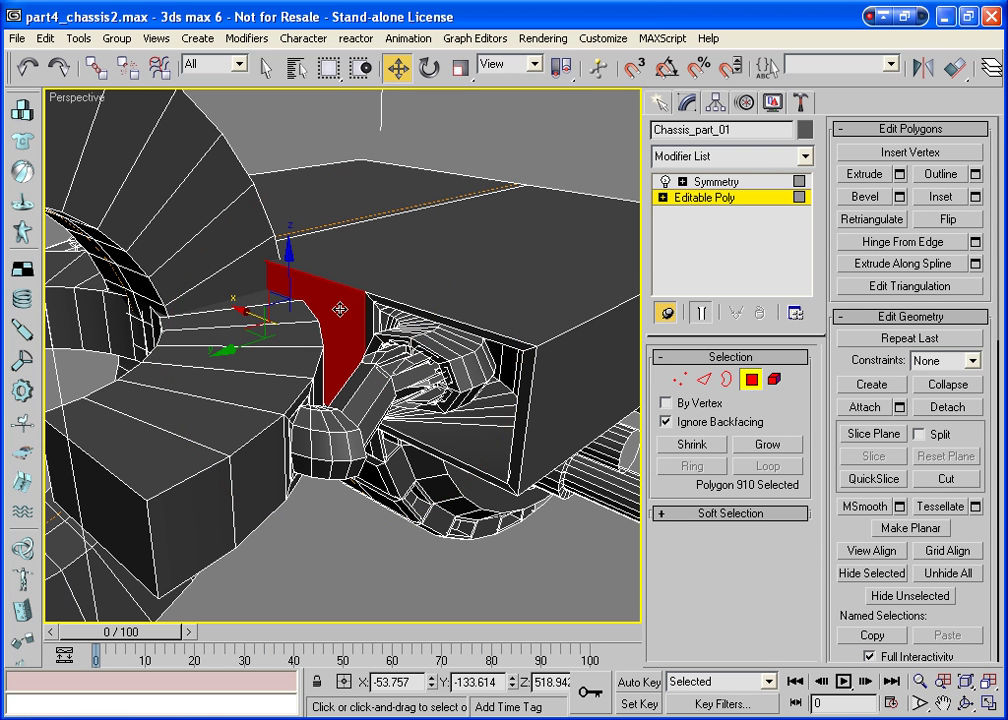
pyautogui.click(940, 197)
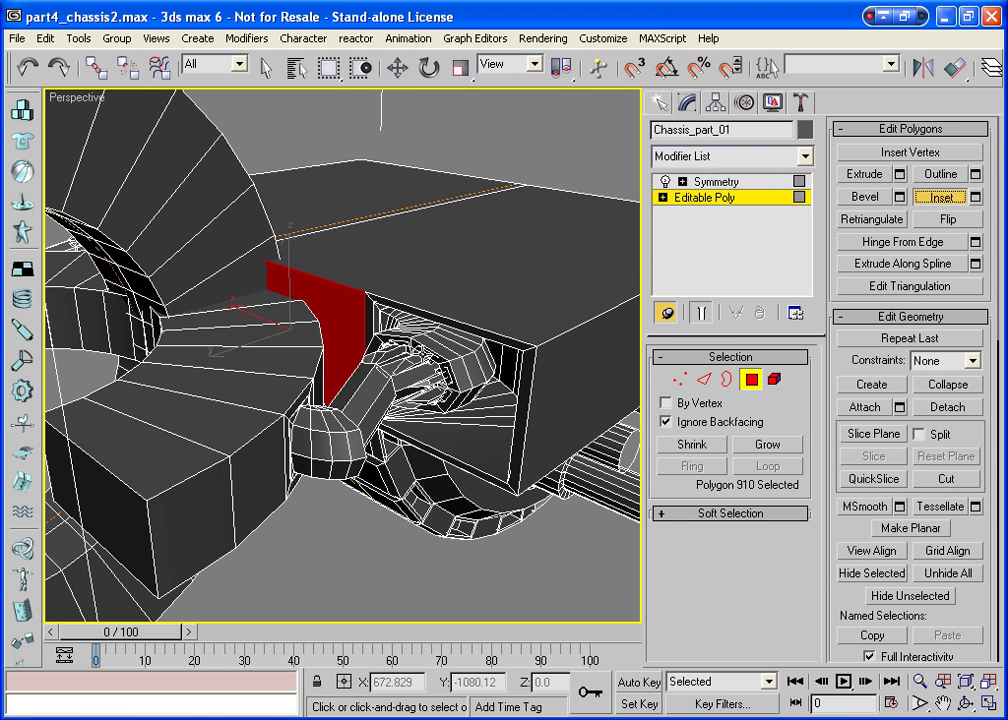
pyautogui.hotkey('ctrl', 'z')
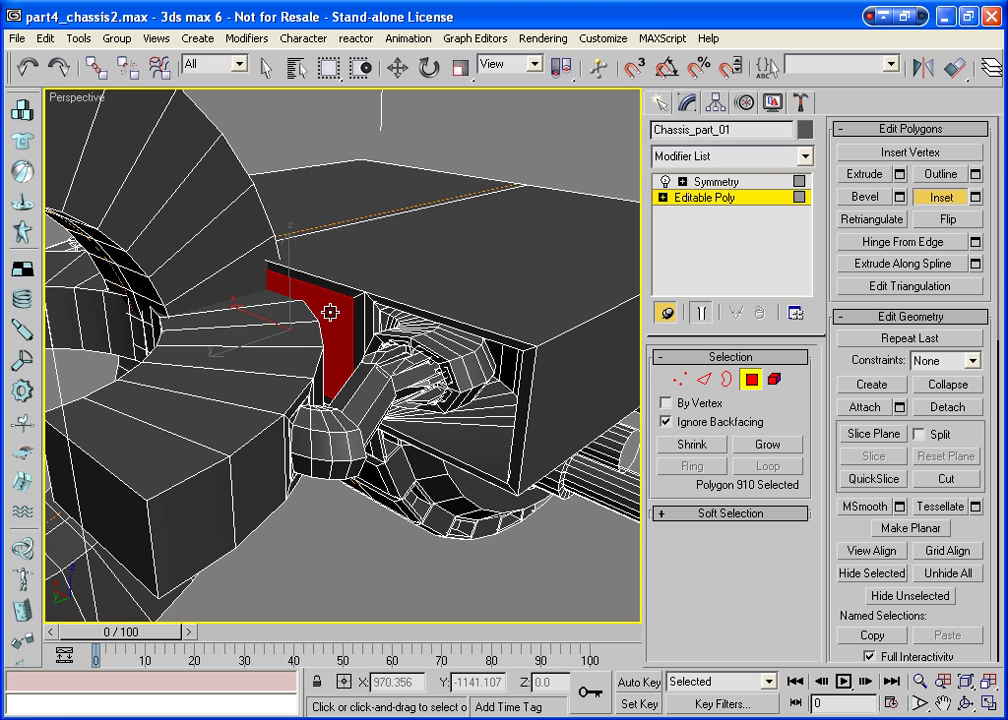
pyautogui.click(865, 174)
pyautogui.moveTo(327, 314); pyautogui.dragTo(327, 325)
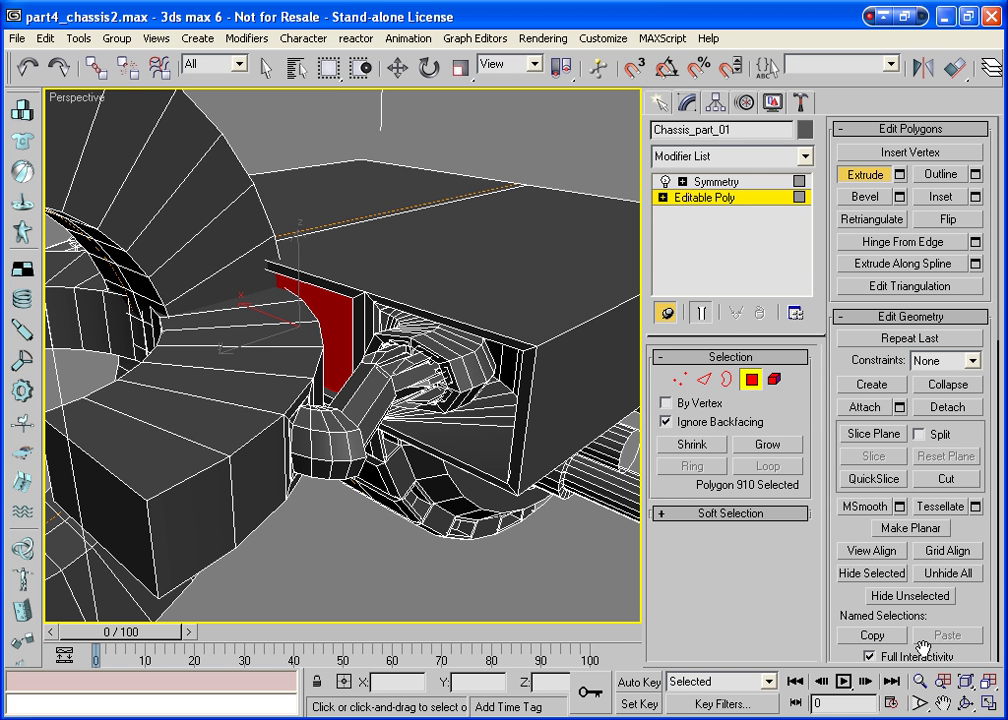
# Convert the chassis to Editable Poly, collapsing the Symmetry modifier
pyautogui.click(751, 379)
pyautogui.click(989, 683)
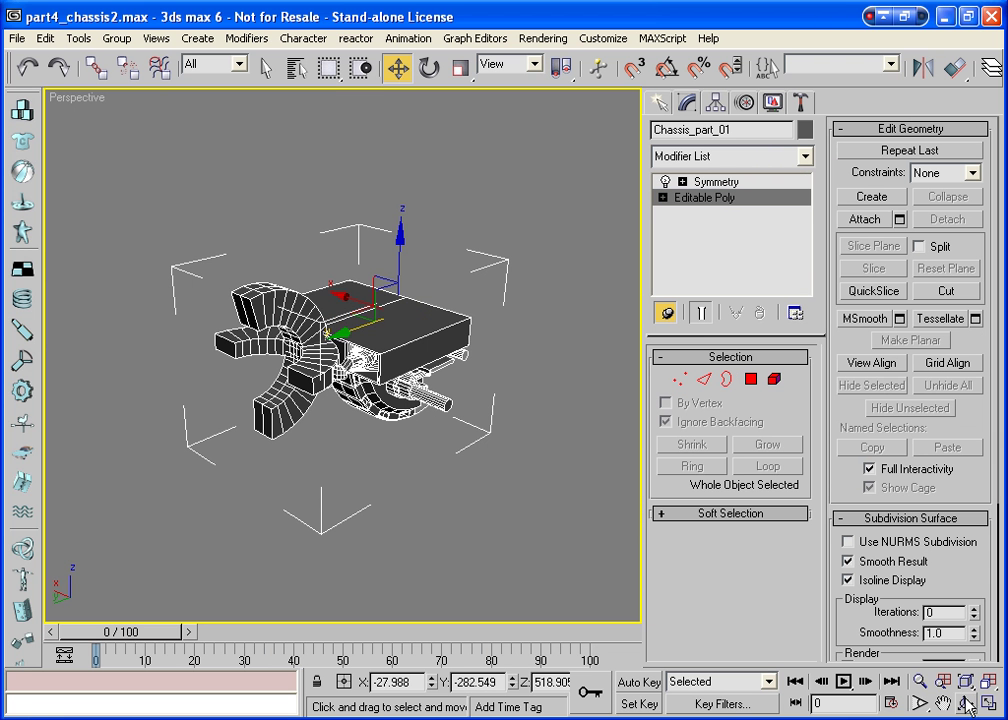
pyautogui.click(966, 703)
pyautogui.moveTo(316, 304)
pyautogui.mouseDown()
pyautogui.moveTo(312, 447)
pyautogui.moveTo(326, 477)
pyautogui.moveTo(308, 448)
pyautogui.moveTo(333, 360)
pyautogui.moveTo(390, 308)
pyautogui.mouseUp()
pyautogui.rightClick(390, 308)
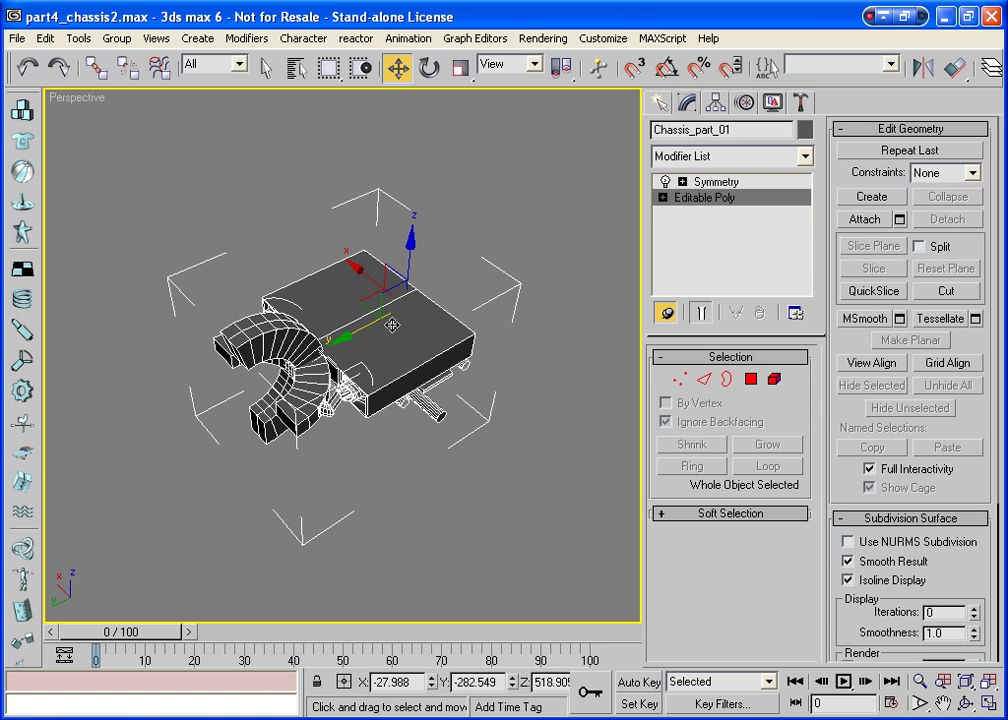
pyautogui.rightClick(388, 316)
pyautogui.moveTo(455, 454)
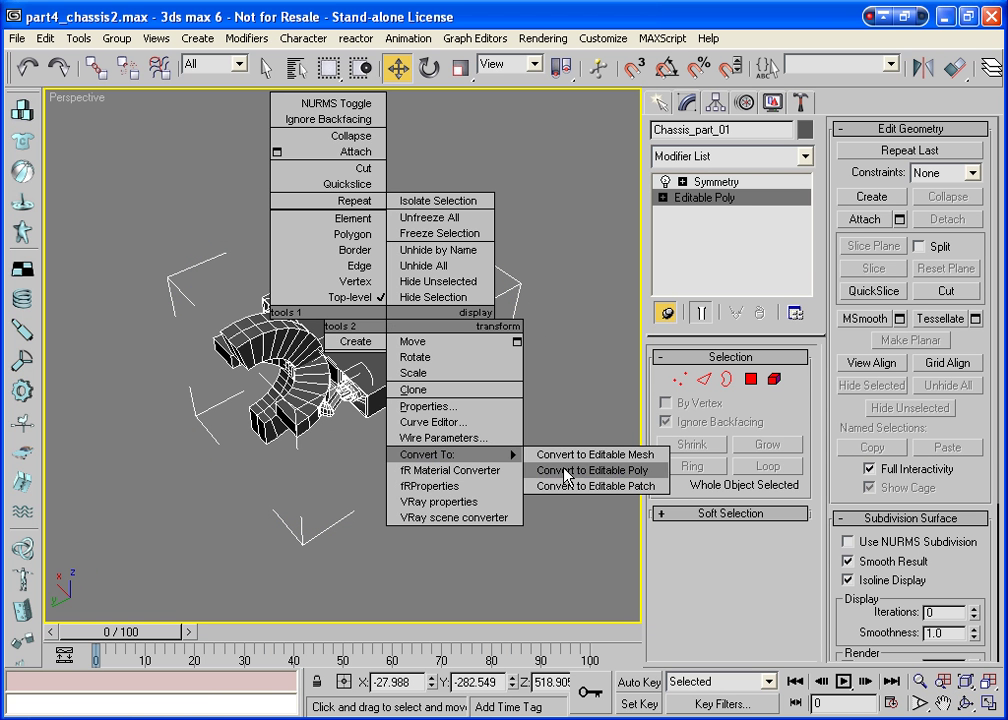
pyautogui.click(545, 470)
# Marquee-select and delete the four left-side faces, removing isolated vertices
pyautogui.click(966, 707)
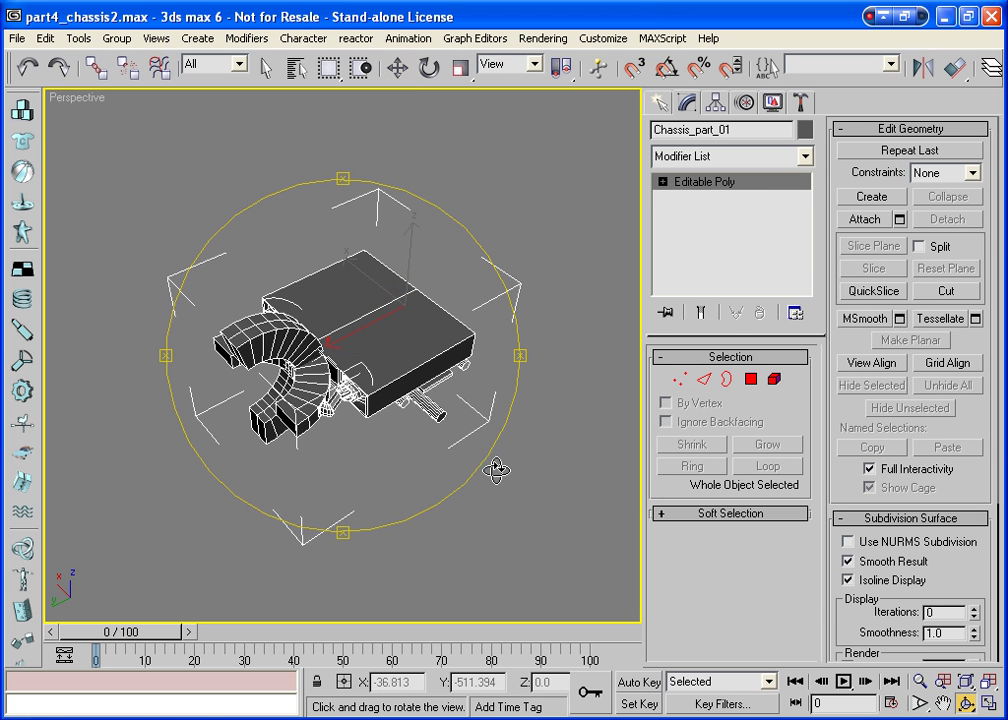
pyautogui.moveTo(251, 307)
pyautogui.mouseDown()
pyautogui.moveTo(313, 282)
pyautogui.moveTo(434, 124)
pyautogui.moveTo(652, 248)
pyautogui.moveTo(650, 168)
pyautogui.moveTo(682, 166)
pyautogui.moveTo(733, 207)
pyautogui.moveTo(580, 157)
pyautogui.moveTo(590, 167)
pyautogui.moveTo(272, 470)
pyautogui.mouseUp()
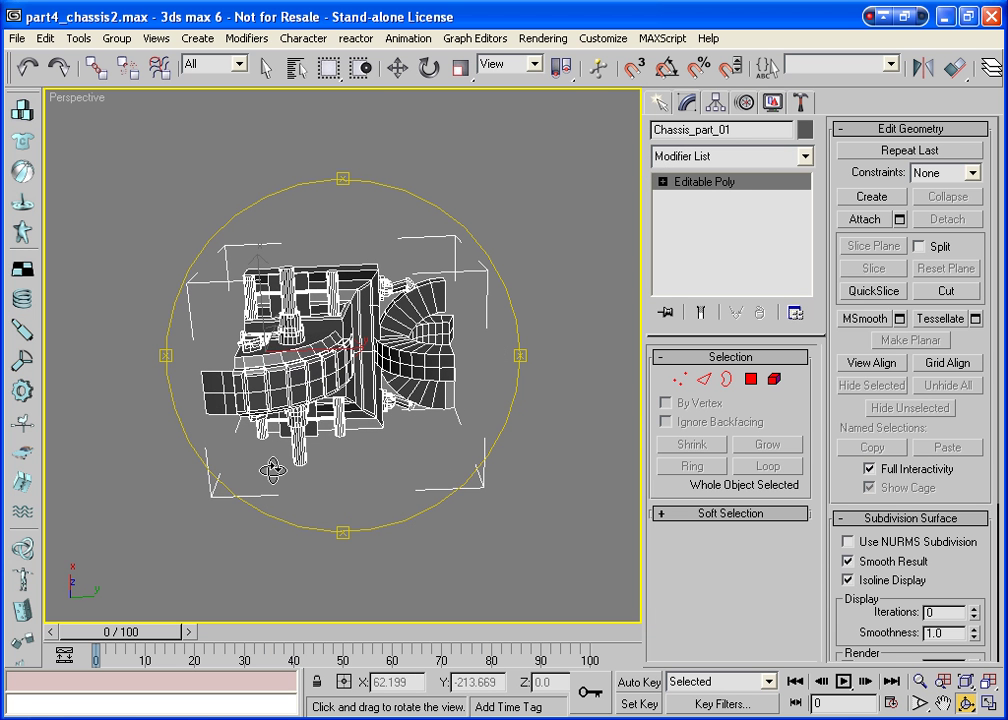
pyautogui.click(751, 379)
pyautogui.rightClick(175, 412)
pyautogui.moveTo(166, 338); pyautogui.dragTo(229, 481)
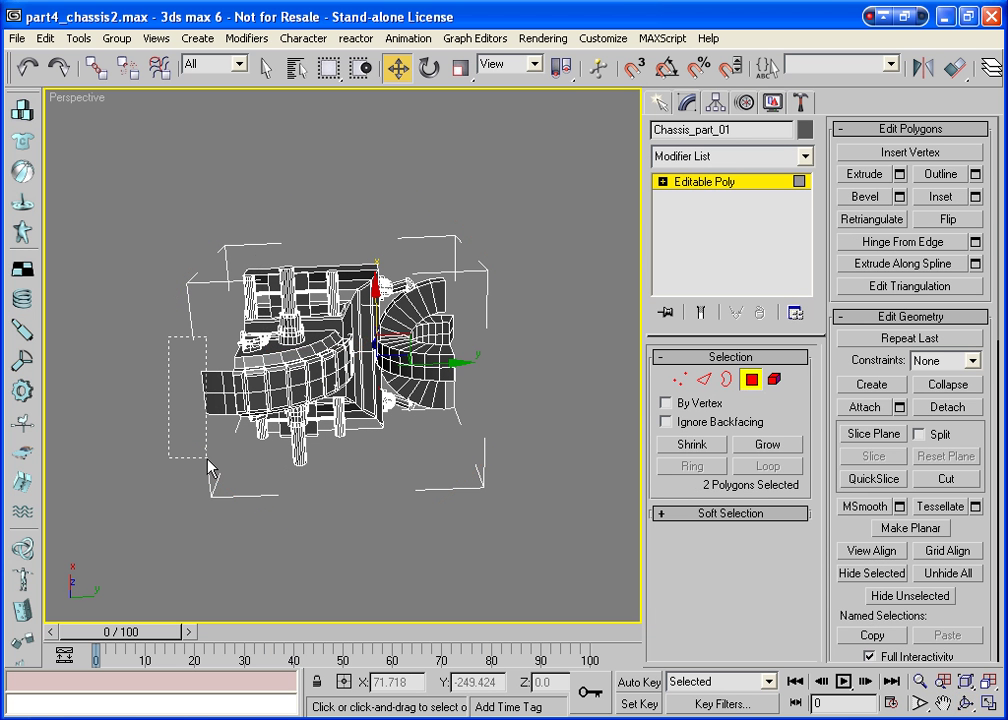
pyautogui.press('Delete')
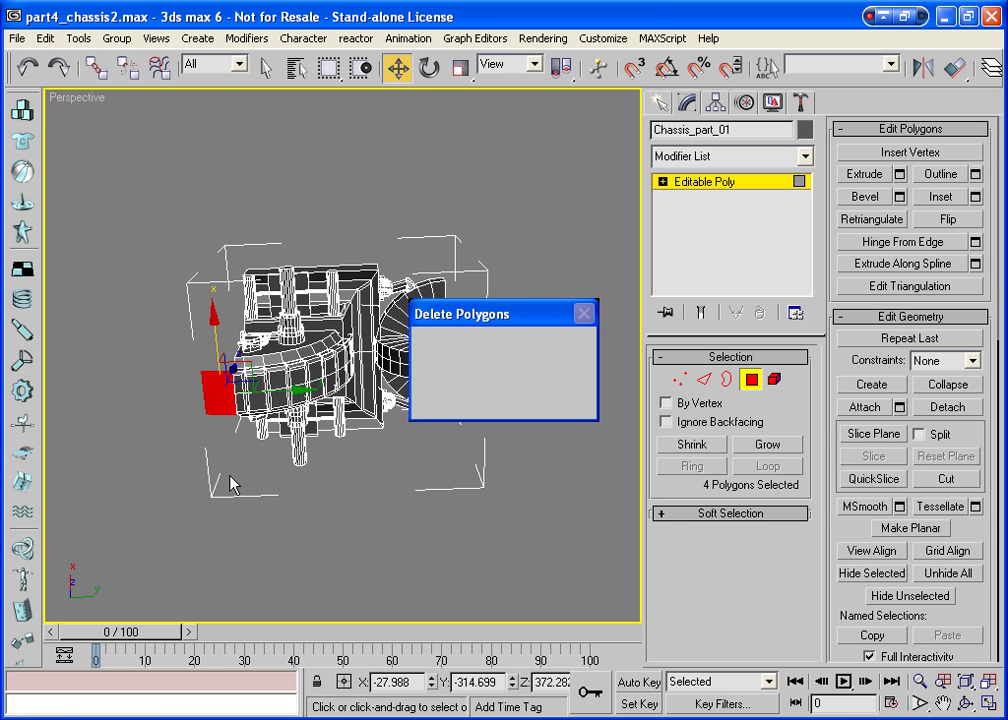
pyautogui.press('Return')
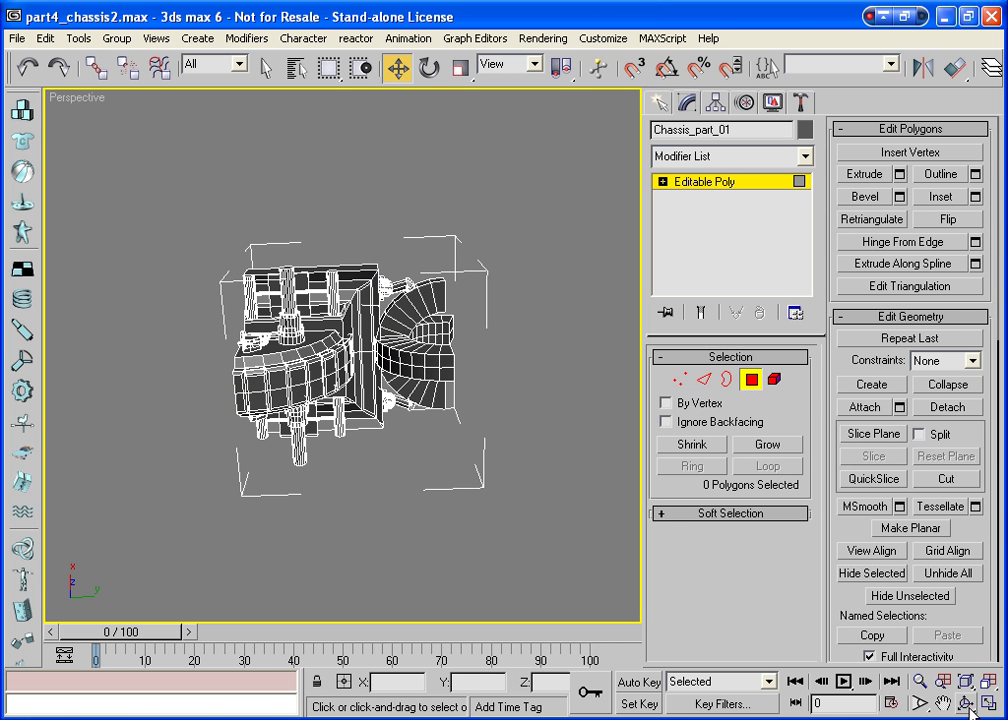
pyautogui.hotkey('ctrl', 'r')
pyautogui.moveTo(502, 412)
pyautogui.mouseDown()
pyautogui.moveTo(404, 442)
pyautogui.moveTo(533, 461)
pyautogui.moveTo(434, 457)
pyautogui.moveTo(389, 477)
pyautogui.moveTo(375, 451)
pyautogui.moveTo(281, 484)
pyautogui.moveTo(131, 484)
pyautogui.moveTo(45, 500)
pyautogui.mouseUp()
# Add an X-axis Symmetry modifier with Flip ticked so curved pipes appear on both sides
pyautogui.click(751, 379)
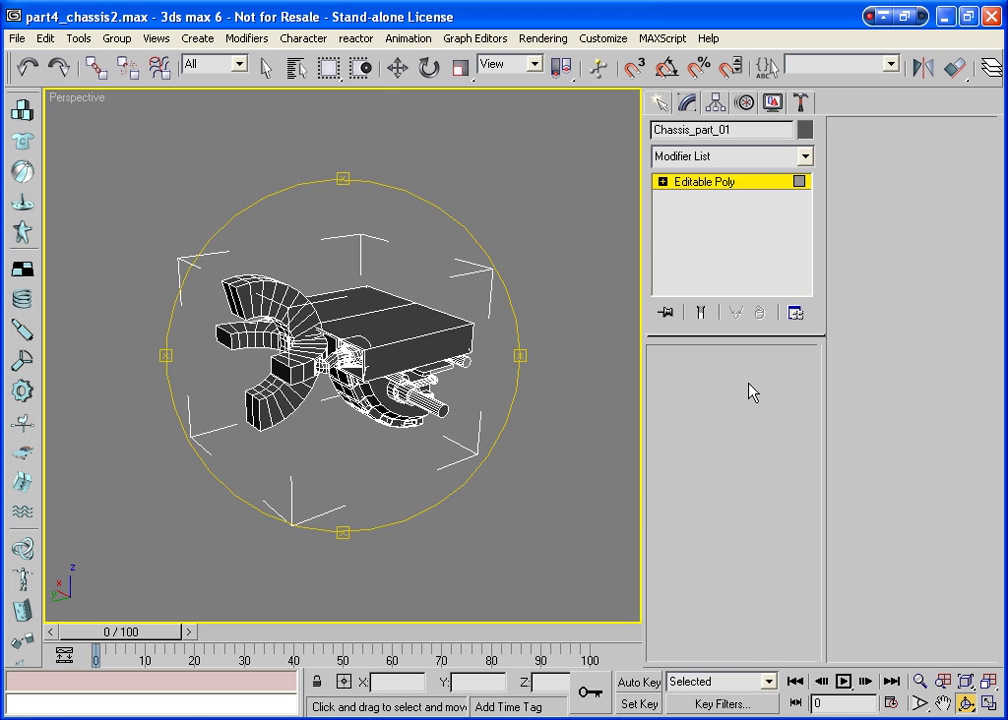
pyautogui.click(760, 157)
pyautogui.press('s')
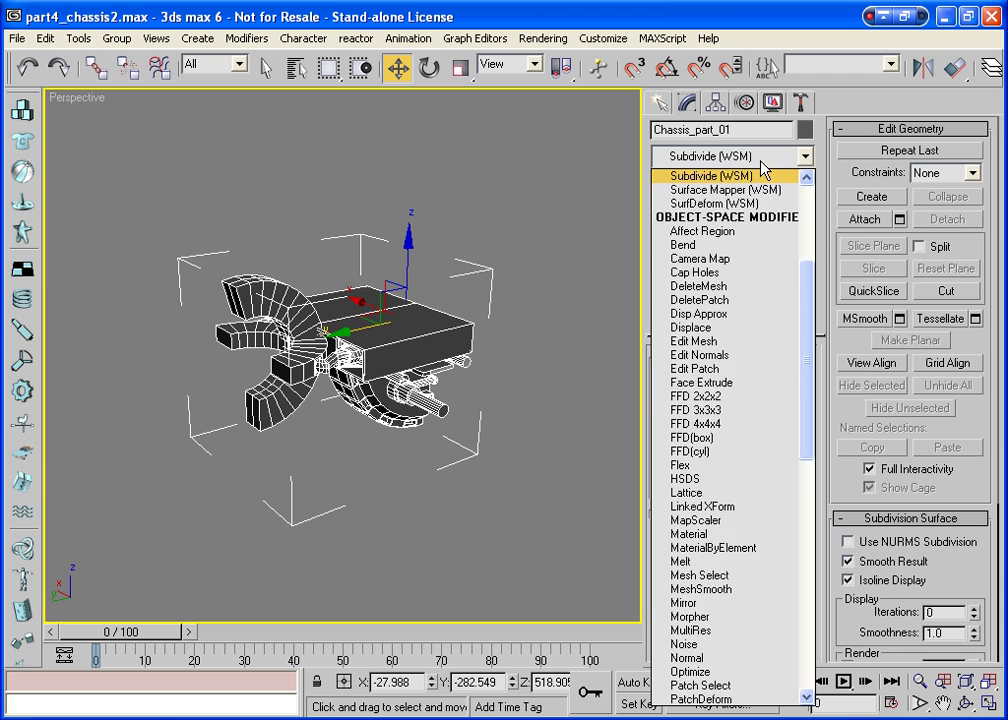
pyautogui.press('s')
pyautogui.press('s')
pyautogui.press('s')
pyautogui.press('s')
pyautogui.press('s')
pyautogui.press('s')
pyautogui.press('s')
pyautogui.press('s')
pyautogui.press('s')
pyautogui.press('s')
pyautogui.press('s')
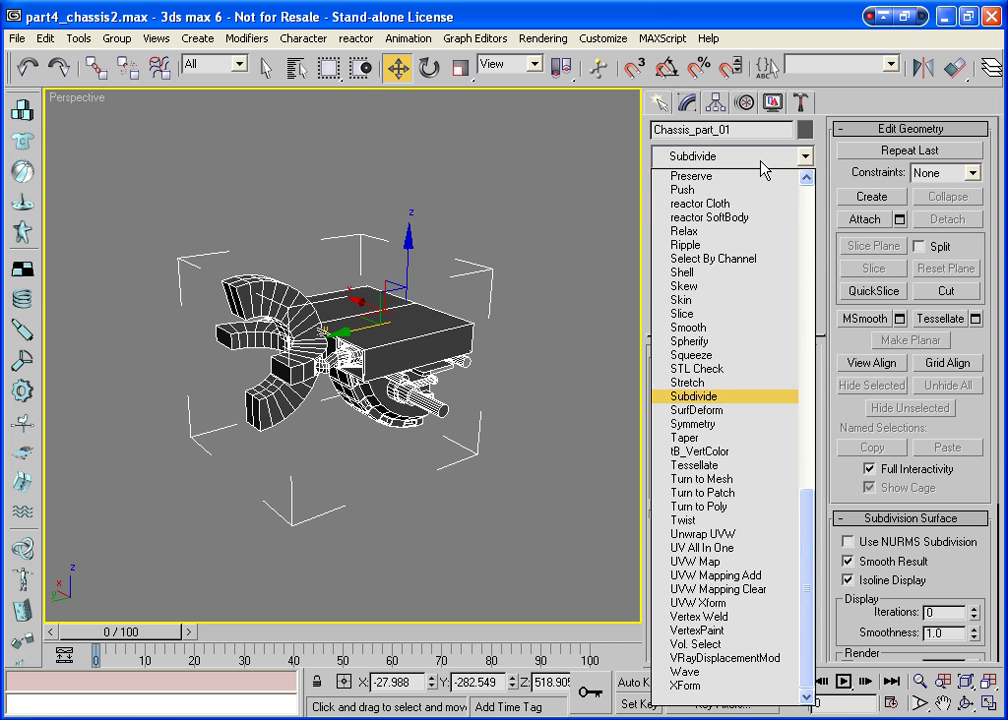
pyautogui.press('s')
pyautogui.press('s')
pyautogui.press('Return')
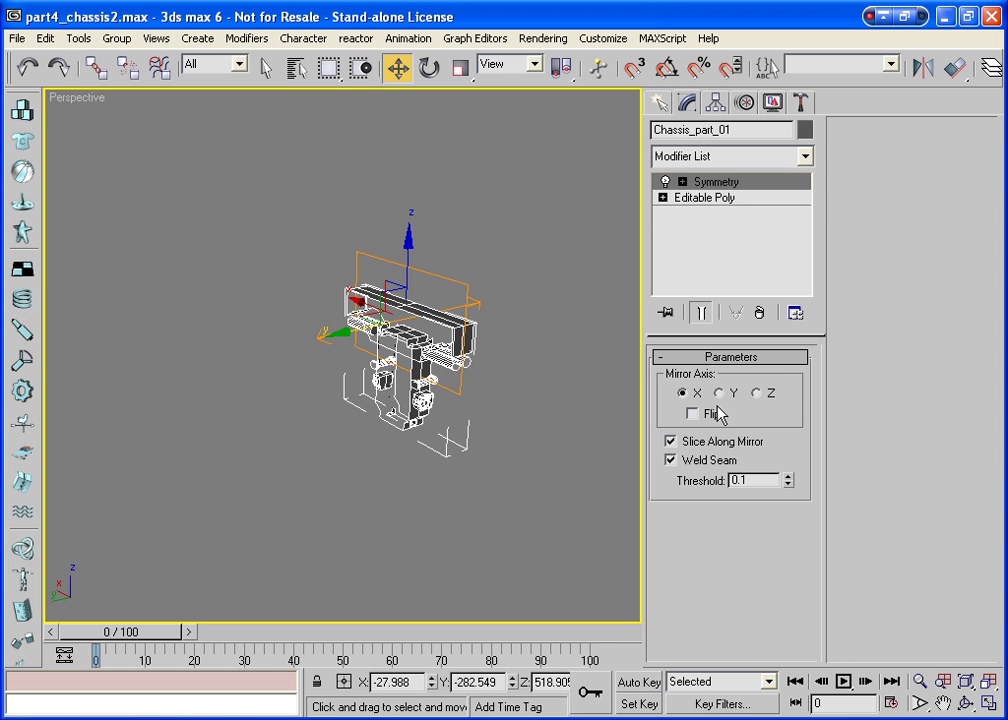
pyautogui.click(693, 416)
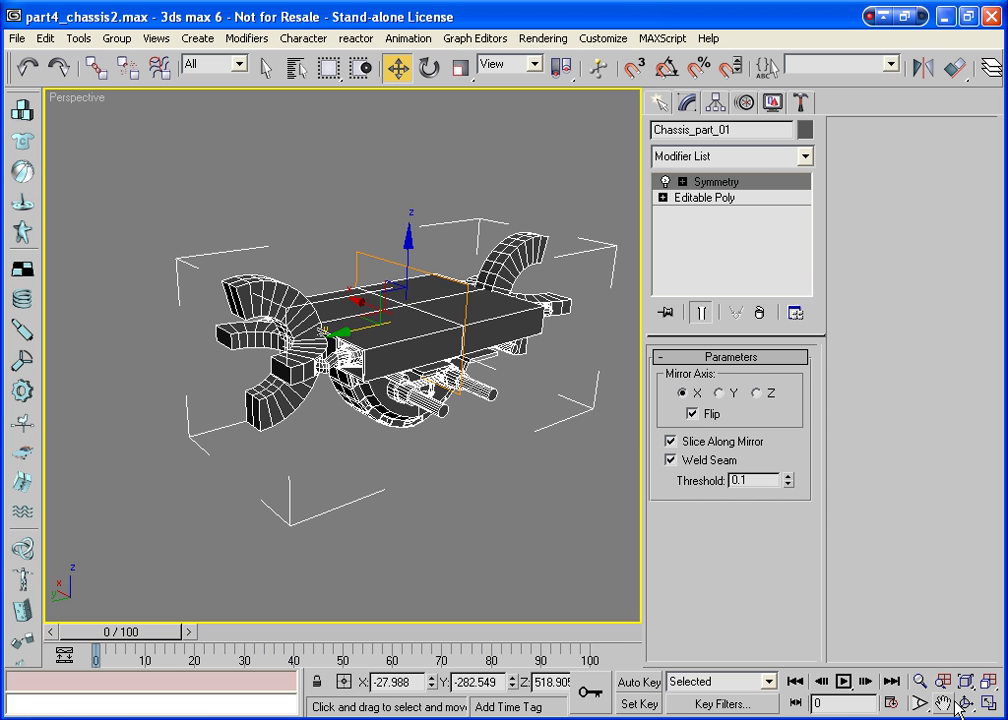
pyautogui.hotkey('ctrl', 'r')
pyautogui.moveTo(316, 324)
pyautogui.mouseDown()
pyautogui.moveTo(298, 486)
pyautogui.moveTo(286, 506)
pyautogui.moveTo(330, 420)
pyautogui.mouseUp()
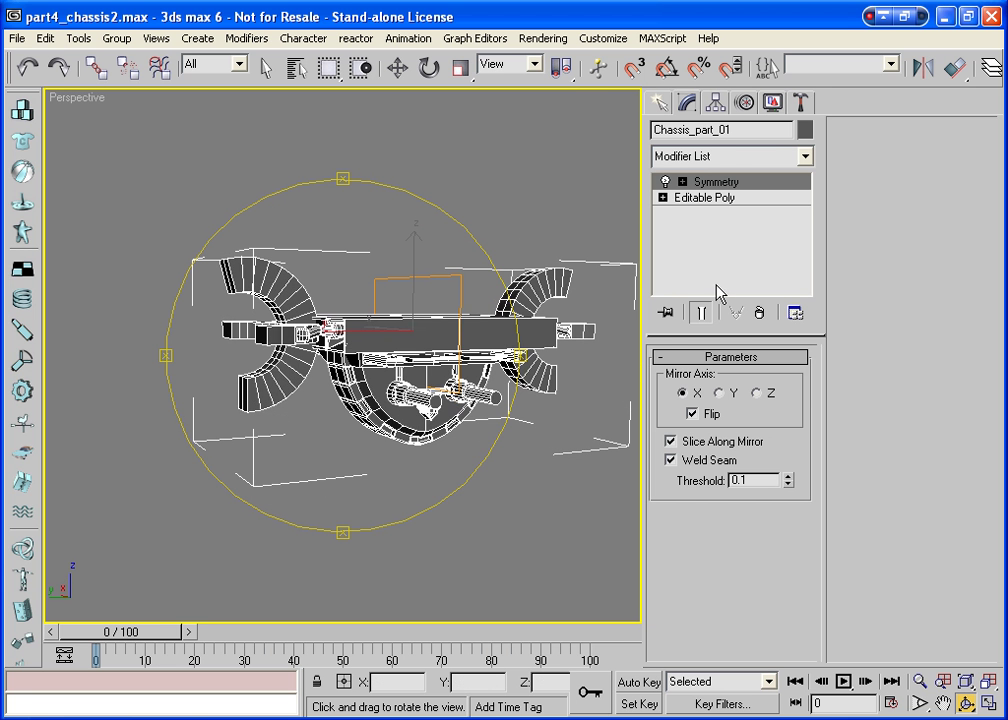
pyautogui.click(665, 312)
# Back in Editable Poly, tessellate the two top polygons of the chassis into smaller faces
pyautogui.click(712, 197)
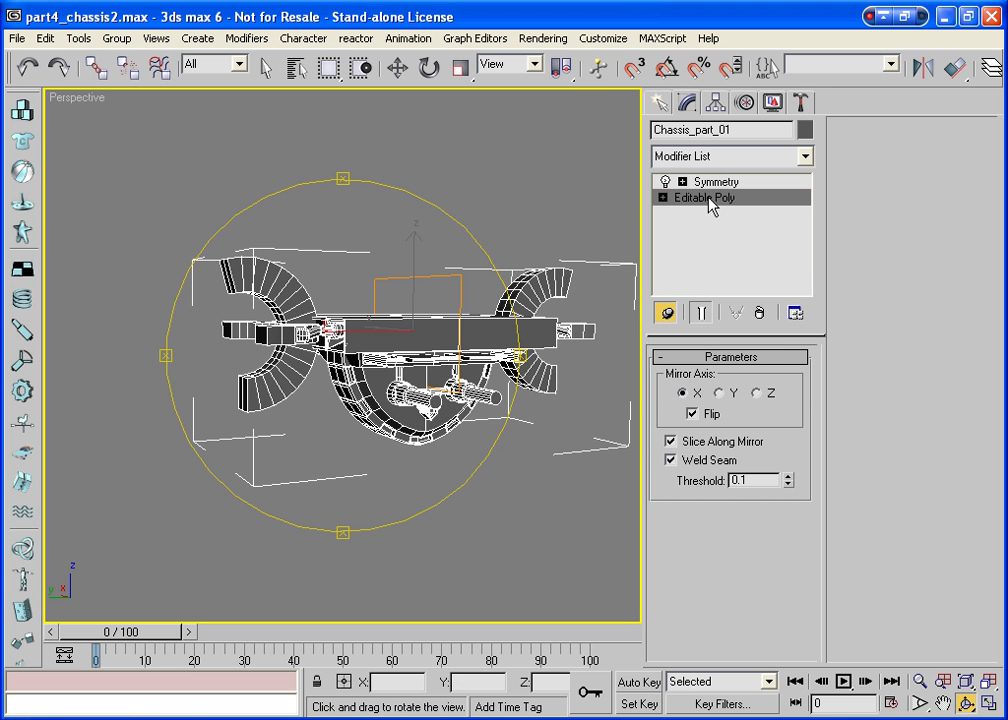
pyautogui.click(701, 313)
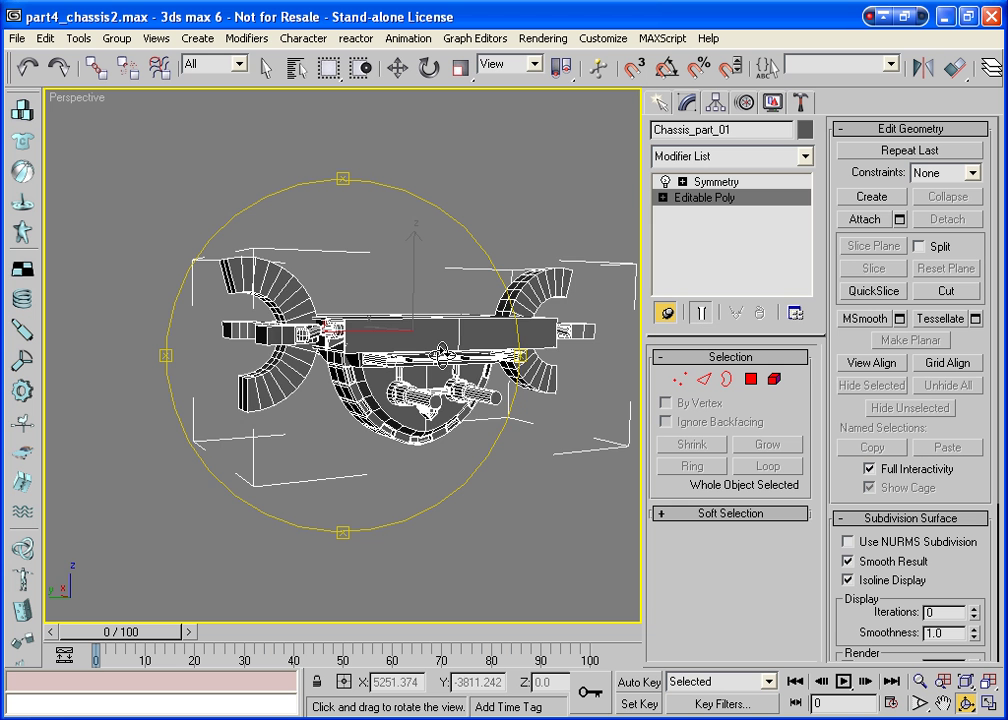
pyautogui.moveTo(360, 400)
pyautogui.mouseDown()
pyautogui.moveTo(365, 483)
pyautogui.moveTo(385, 513)
pyautogui.mouseUp()
pyautogui.click(752, 378)
pyautogui.press('w')
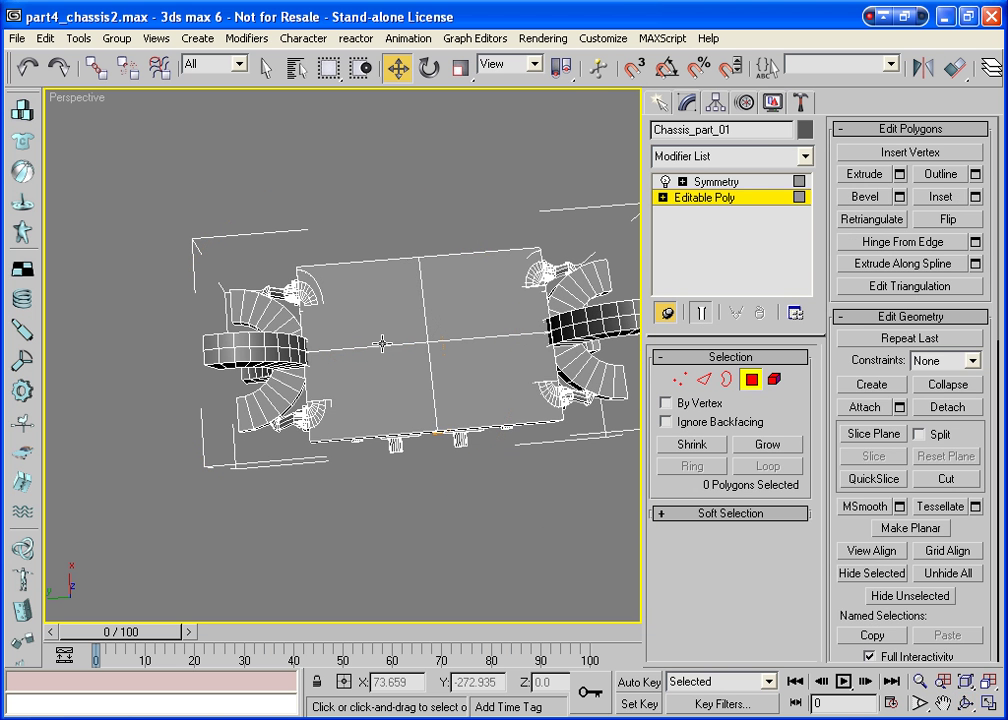
pyautogui.click(376, 329)
pyautogui.keyDown('ctrl'); pyautogui.click(374, 376); pyautogui.keyUp('ctrl')
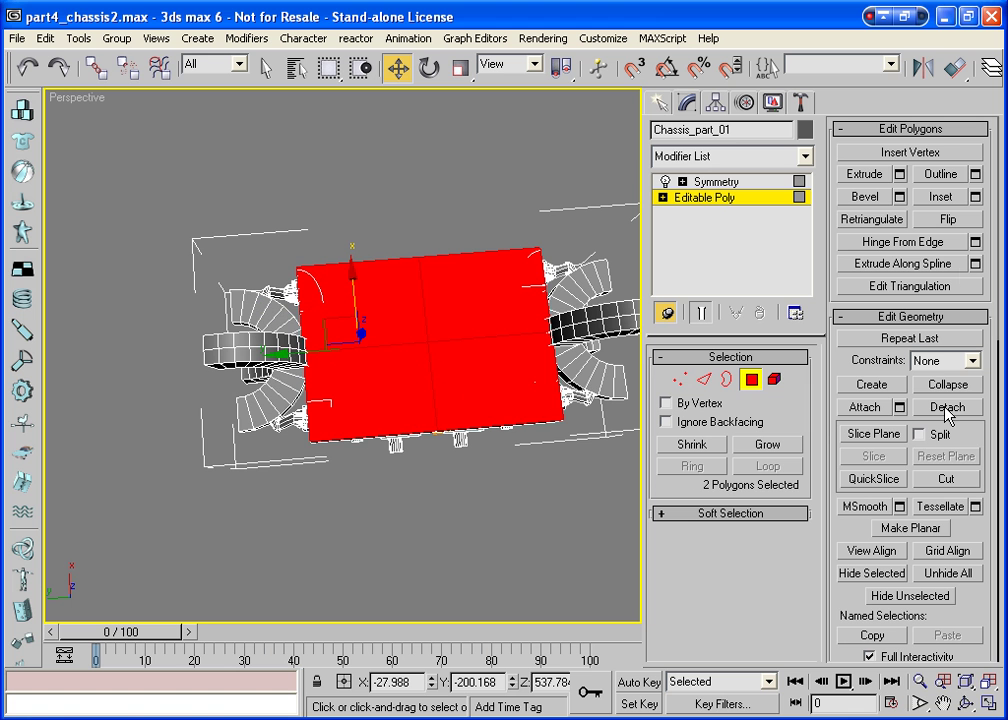
pyautogui.click(929, 508)
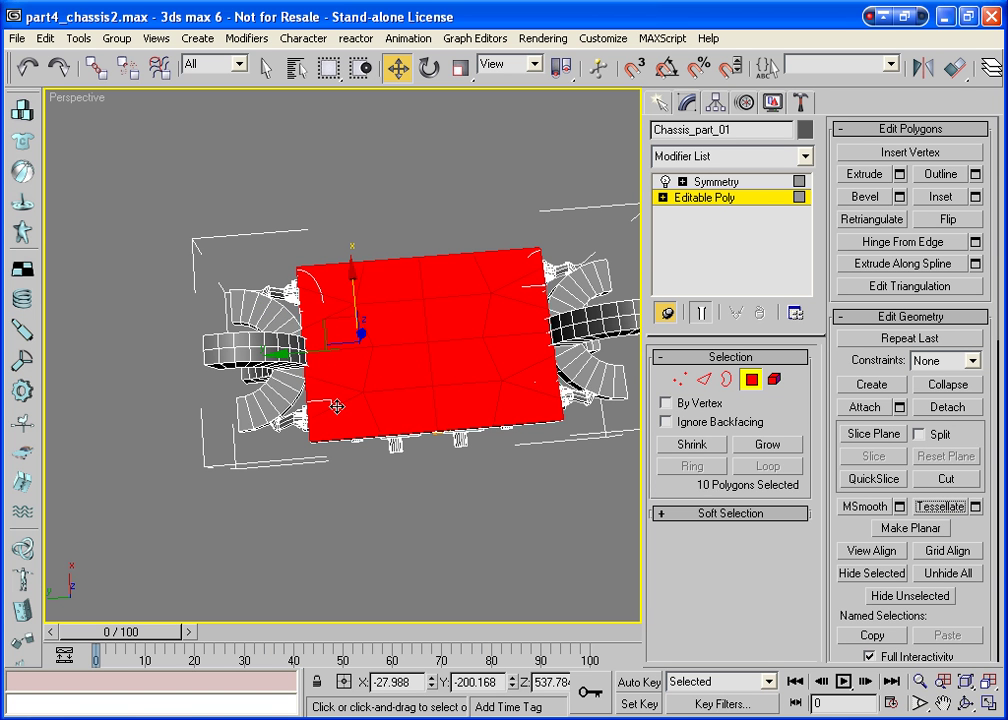
# Clear the polygon selection and switch to Vertex level with nothing selected
pyautogui.click(463, 565)
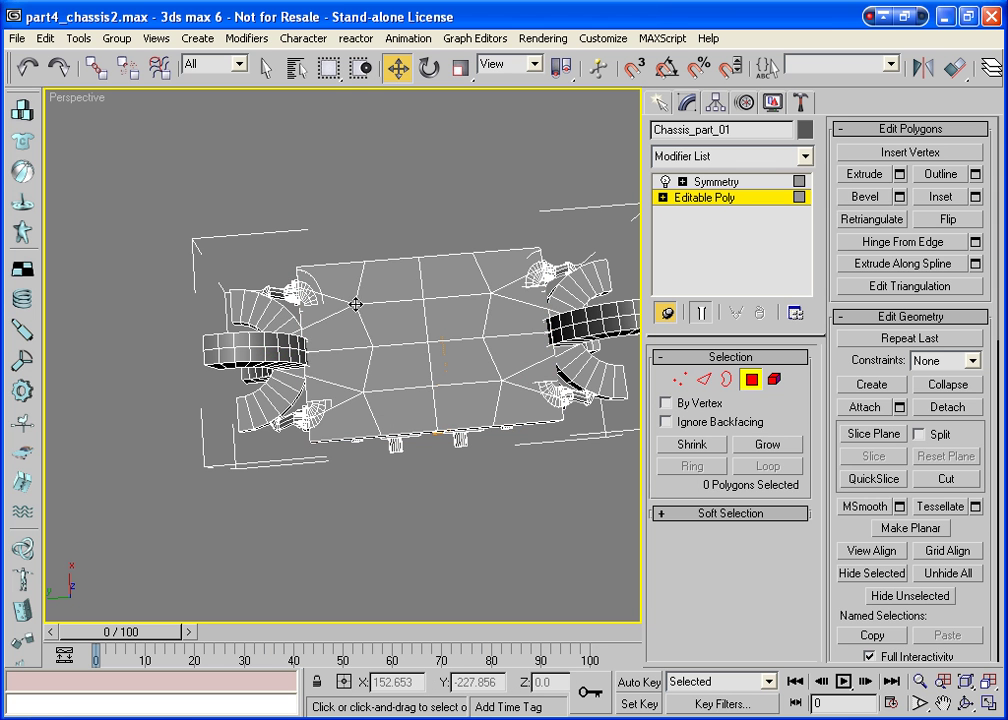
pyautogui.click(425, 333)
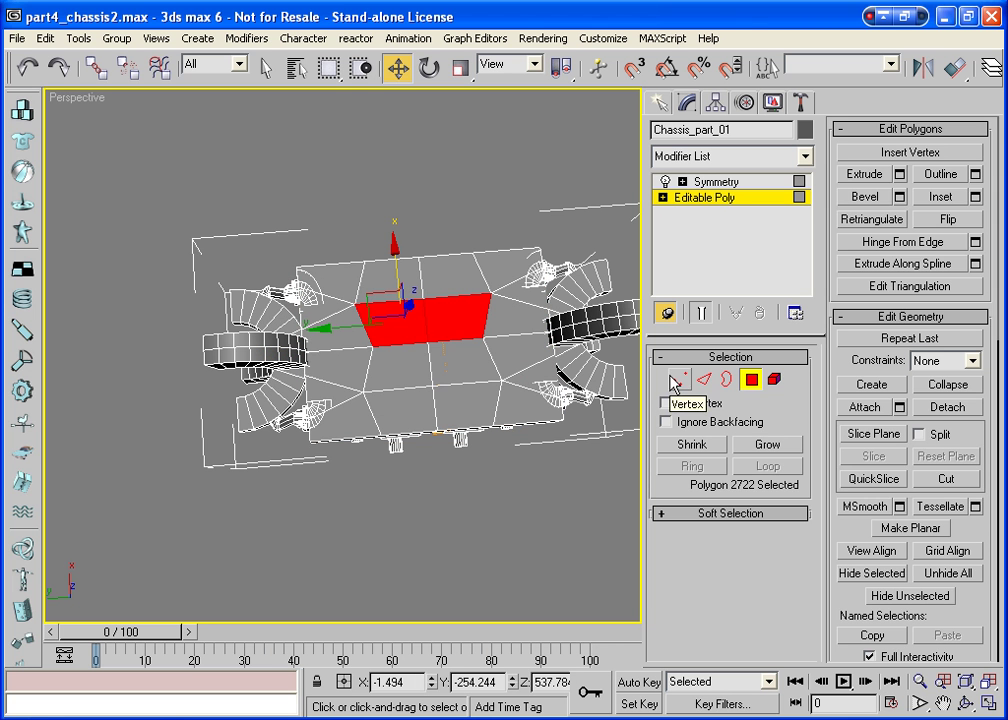
pyautogui.click(679, 380)
pyautogui.click(367, 325)
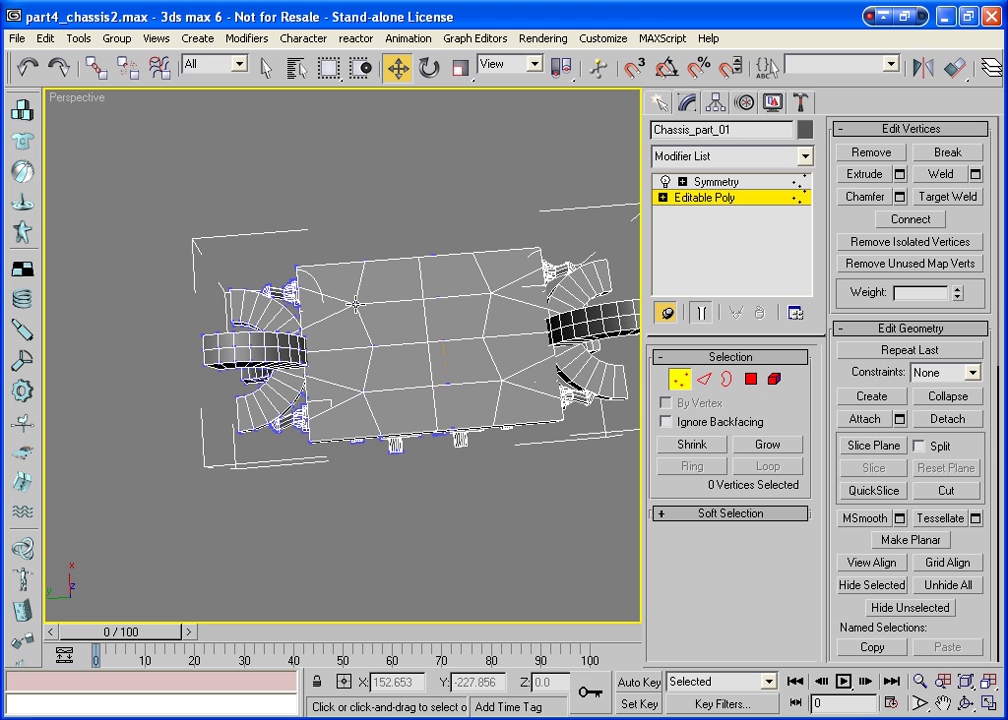
# Slide two left-end top vertices along Y, undoing a bad move at the upper pipe joint
pyautogui.click(355, 303)
pyautogui.keyDown('ctrl'); pyautogui.click(363, 380); pyautogui.keyUp('ctrl')
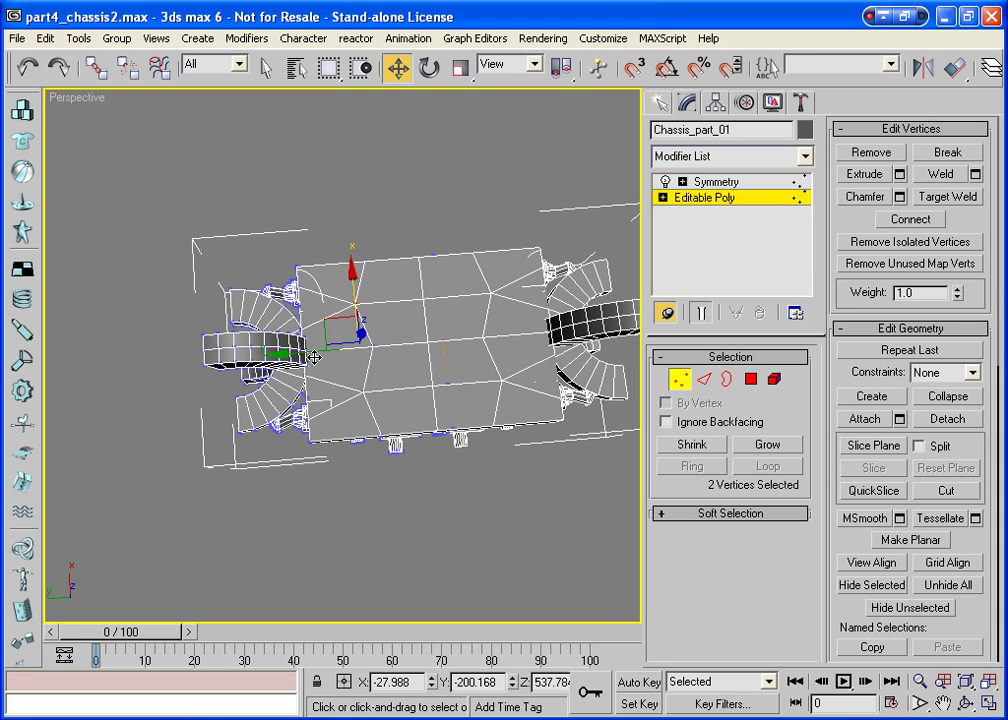
pyautogui.moveTo(300, 366)
pyautogui.mouseDown()
pyautogui.moveTo(309, 371)
pyautogui.moveTo(306, 358)
pyautogui.mouseUp()
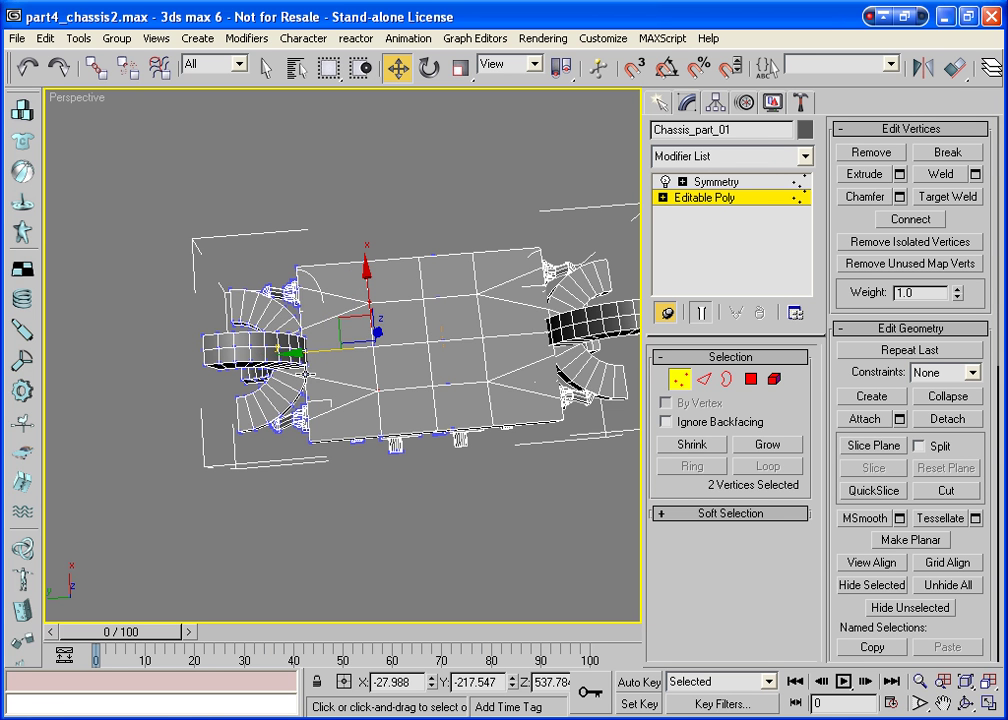
pyautogui.click(302, 363)
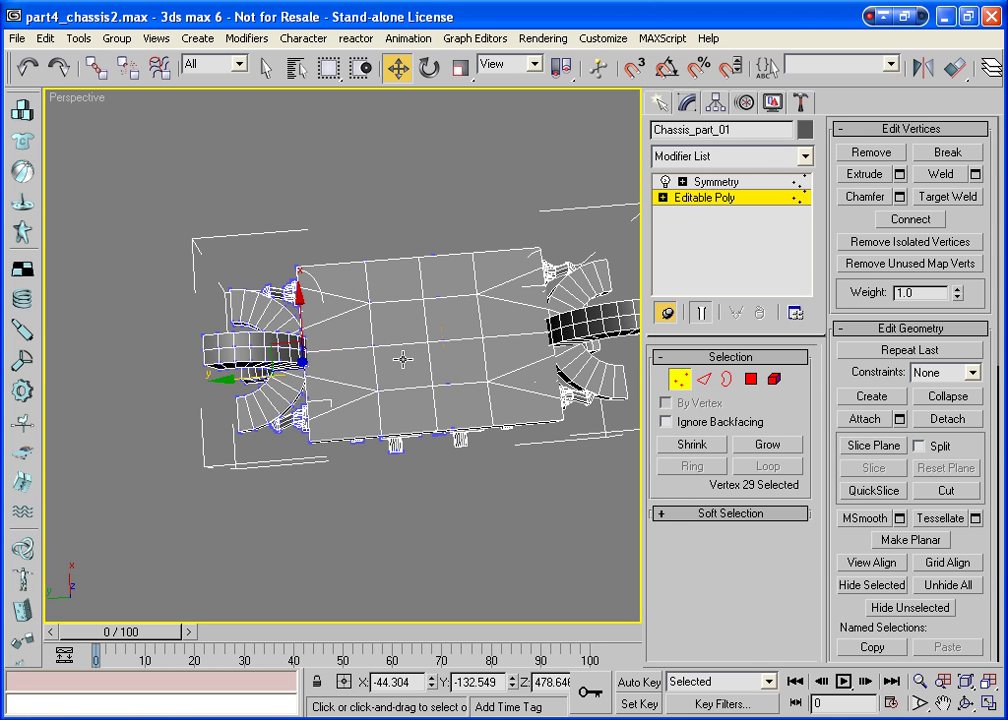
pyautogui.click(320, 236)
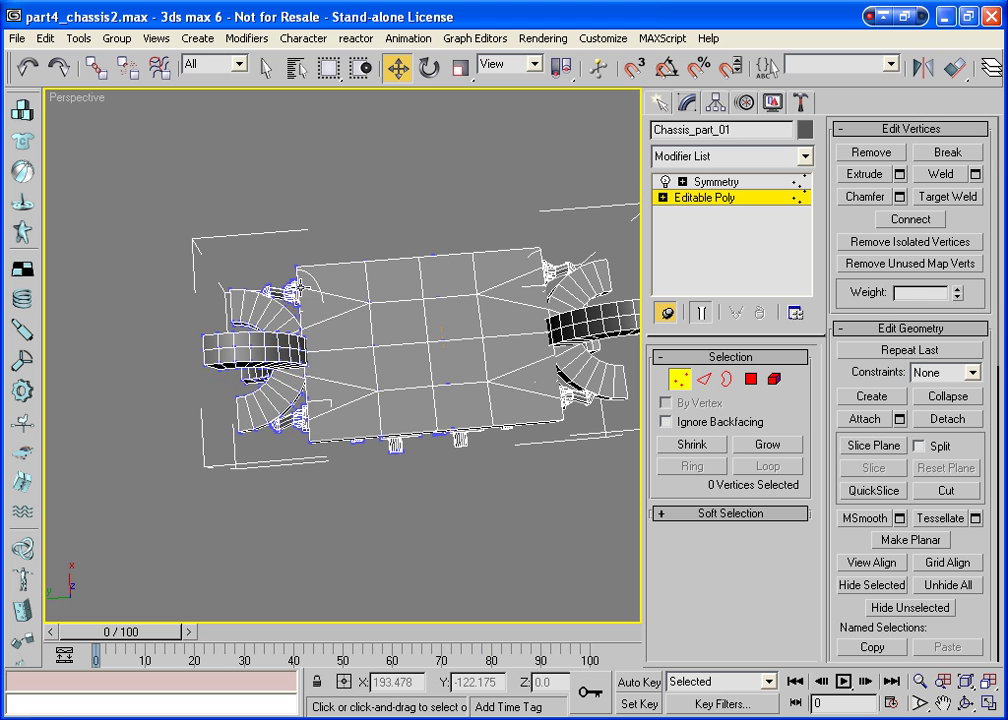
pyautogui.click(300, 288)
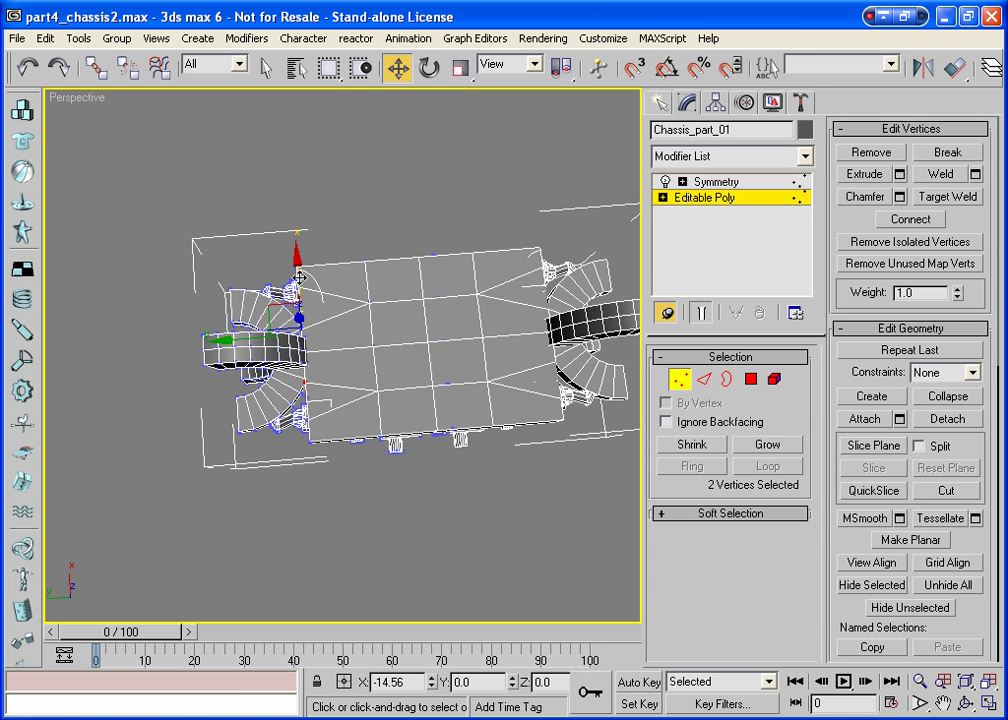
pyautogui.moveTo(298, 280); pyautogui.dragTo(341, 290)
pyautogui.hotkey('ctrl', 'z')
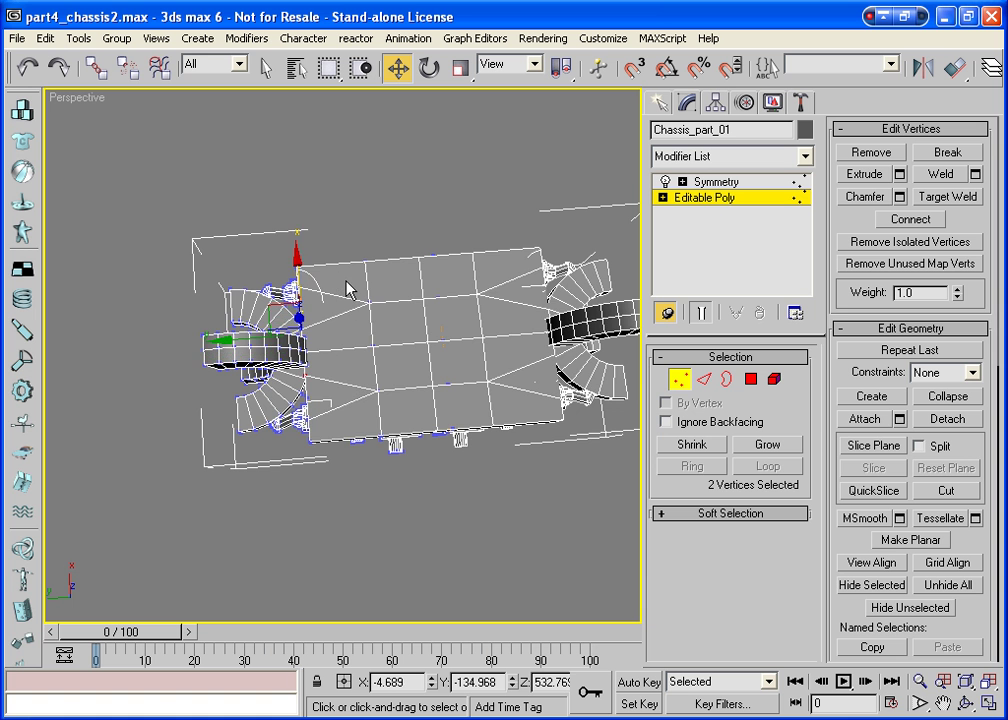
pyautogui.click(349, 286)
# Move the corner vertices near the upper and lower pipe joints along X toward the pipes
pyautogui.scroll(3, 311, 285)
pyautogui.scroll(4, 311, 285)
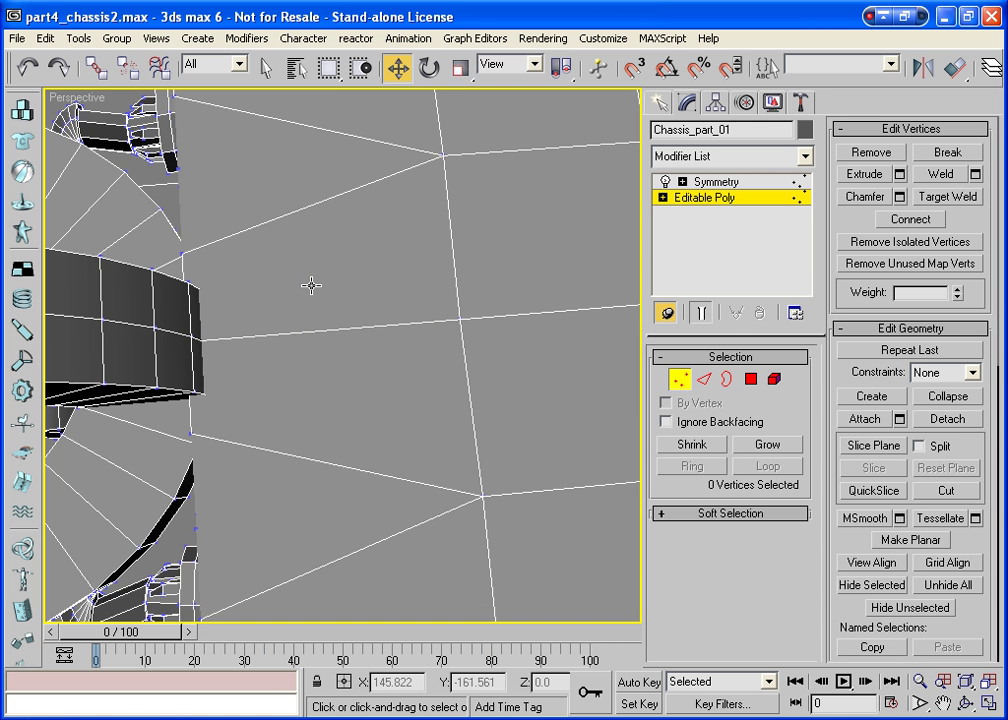
pyautogui.scroll(-5, 311, 285)
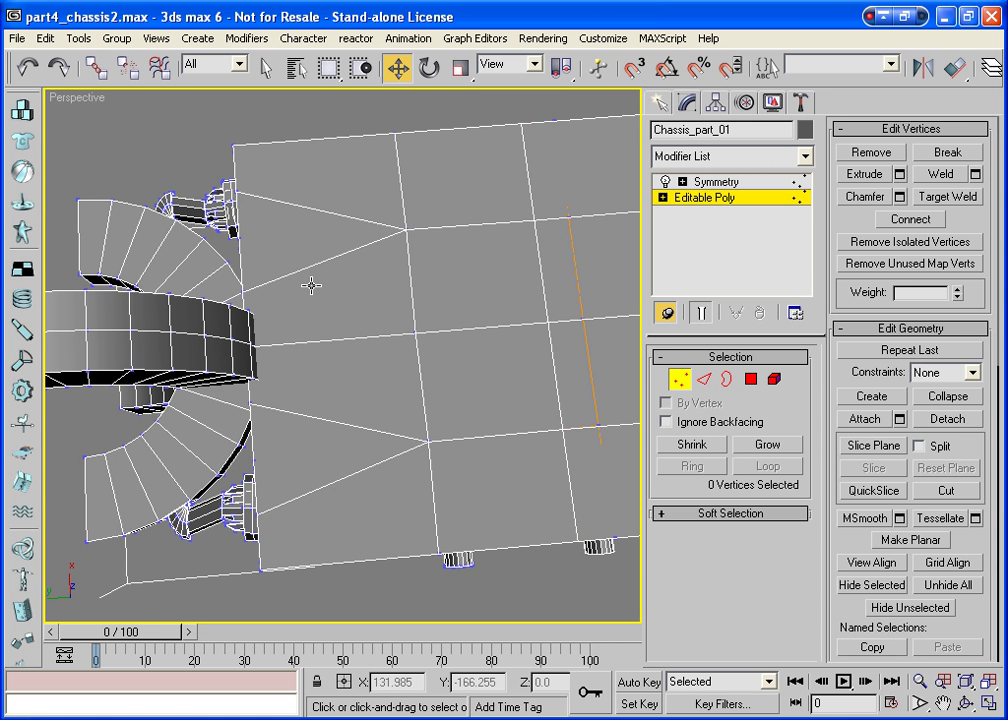
pyautogui.click(237, 191)
pyautogui.click(233, 193)
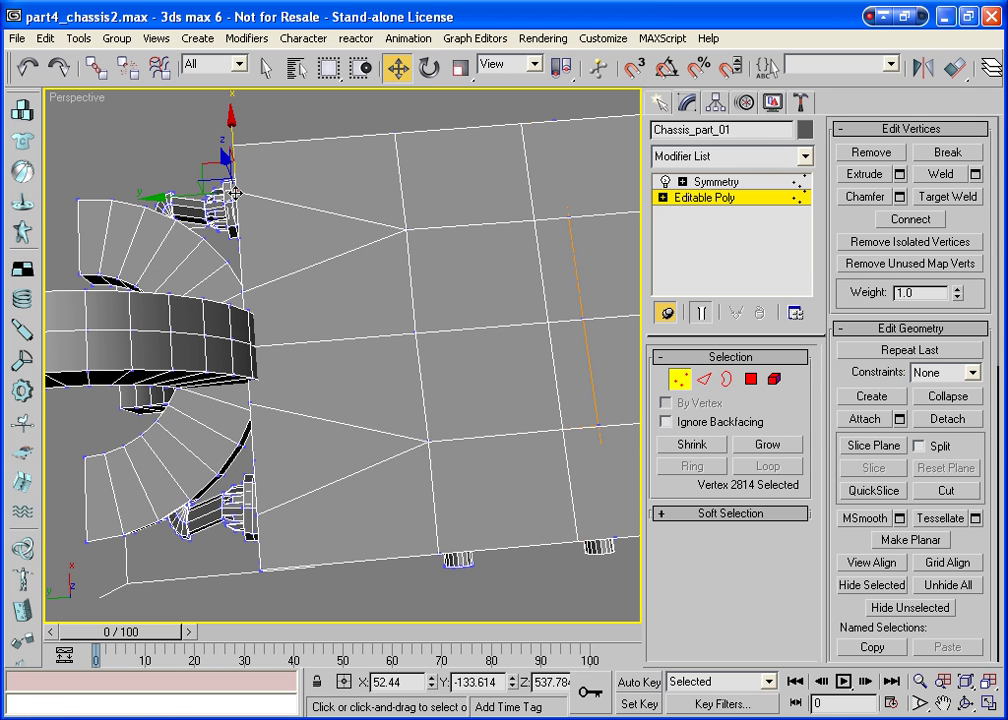
pyautogui.moveTo(232, 180)
pyautogui.mouseDown()
pyautogui.moveTo(231, 156)
pyautogui.moveTo(242, 215)
pyautogui.mouseUp()
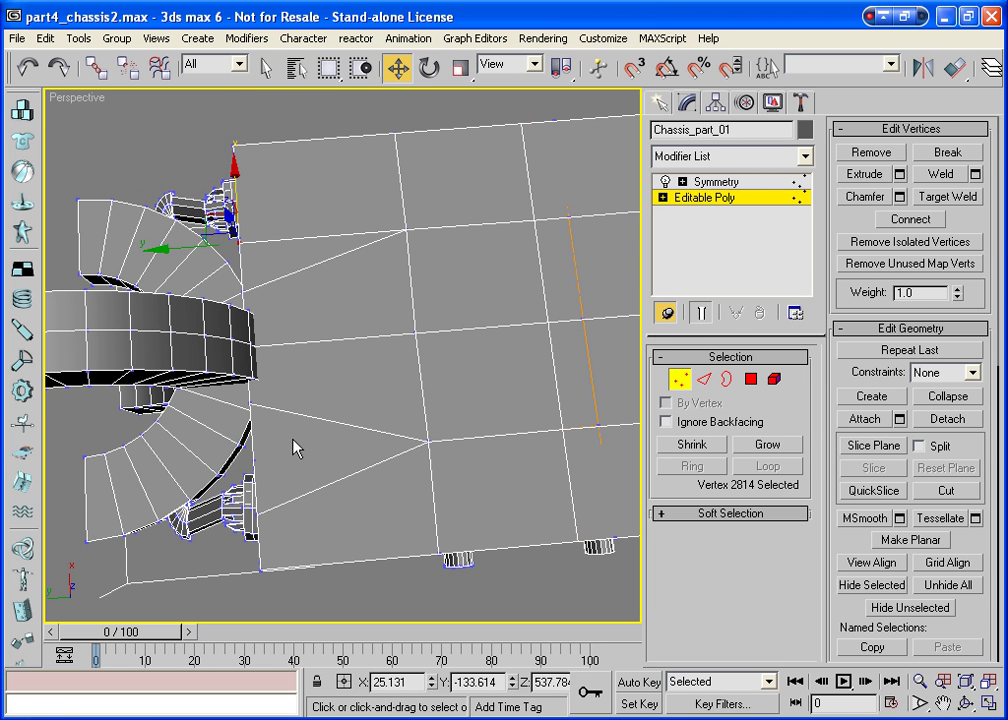
pyautogui.click(252, 404)
pyautogui.moveTo(245, 335); pyautogui.dragTo(252, 383)
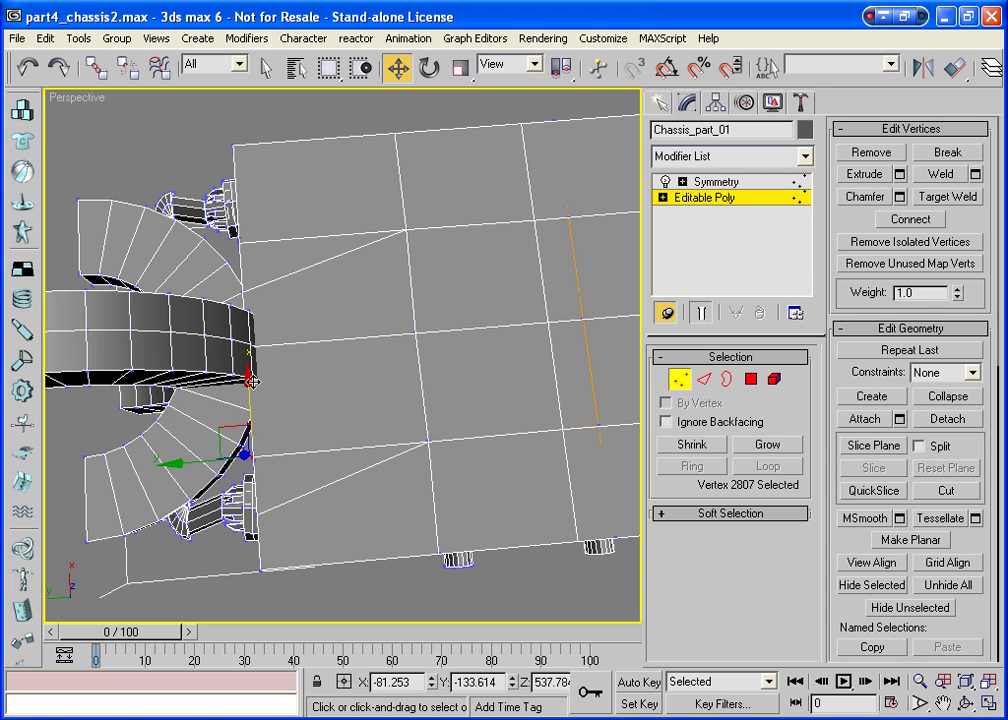
pyautogui.click(367, 535)
# Select four adjacent polygons on the tessellated chassis top
pyautogui.click(751, 379)
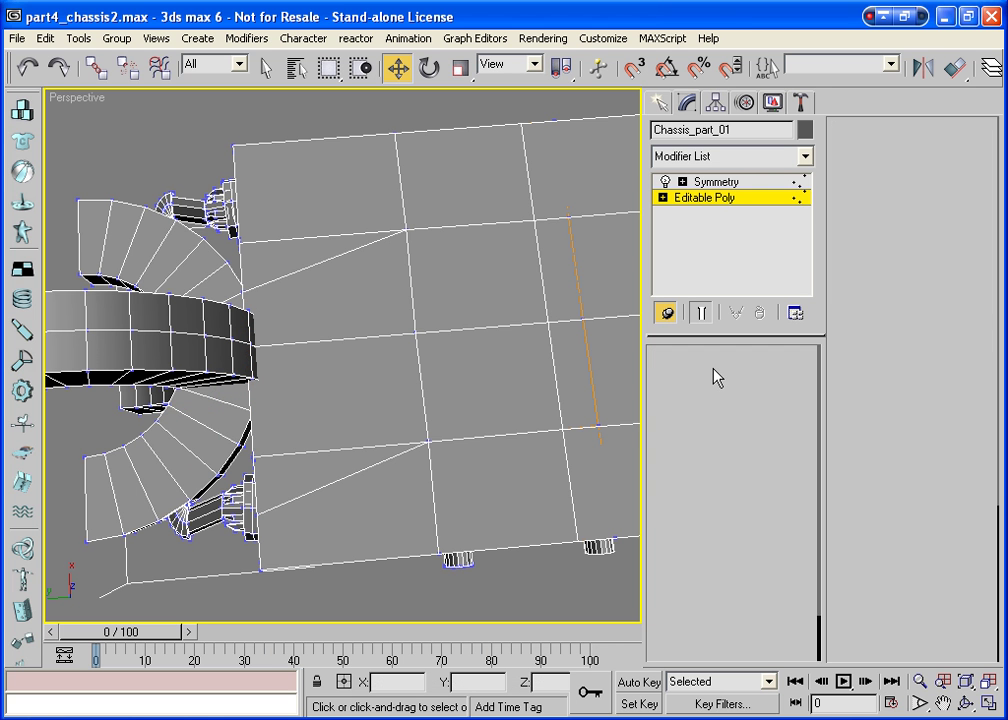
pyautogui.click(466, 187)
pyautogui.keyDown('ctrl'); pyautogui.click(475, 283); pyautogui.keyUp('ctrl')
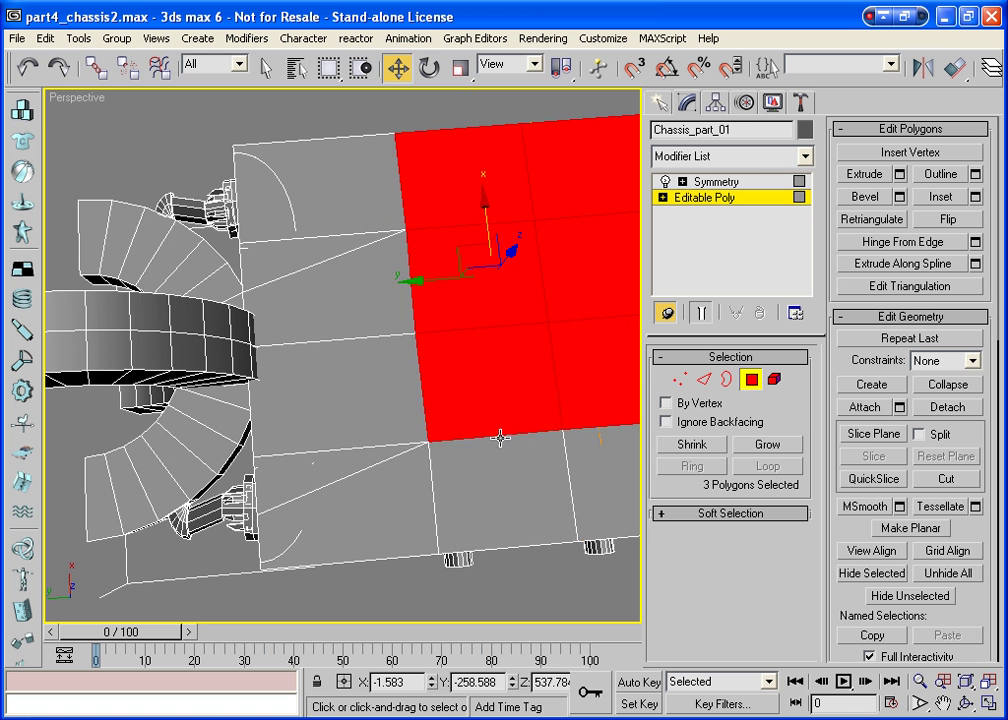
pyautogui.keyDown('ctrl'); pyautogui.click(495, 380); pyautogui.keyUp('ctrl')
pyautogui.keyDown('ctrl'); pyautogui.click(508, 457); pyautogui.keyUp('ctrl')
pyautogui.hotkey('ctrl', 'r')
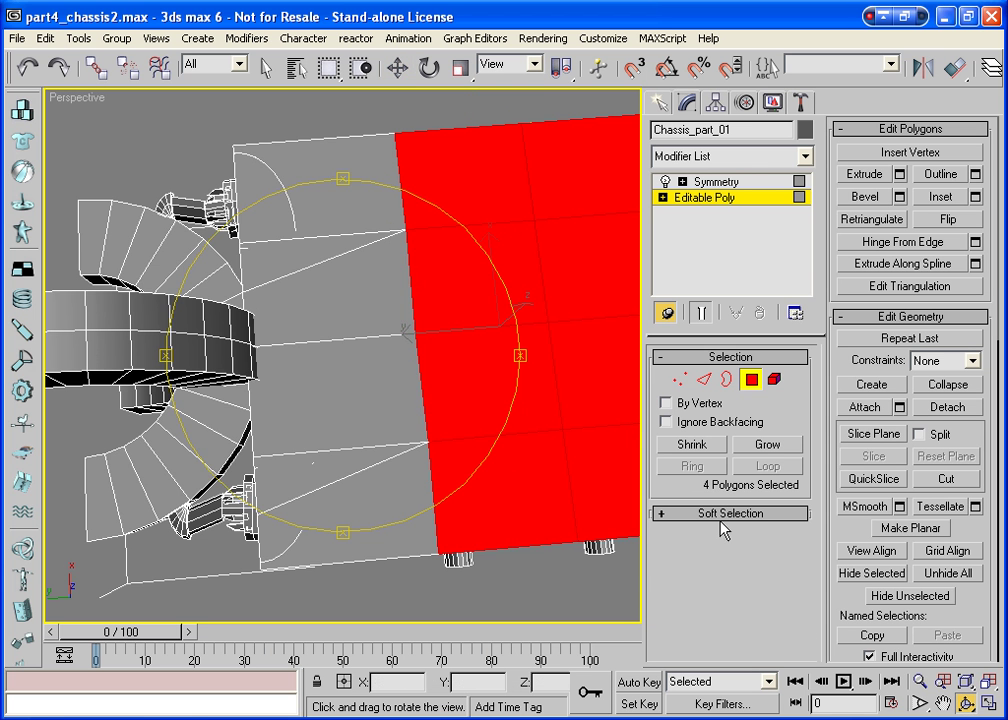
pyautogui.moveTo(407, 387); pyautogui.dragTo(418, 342)
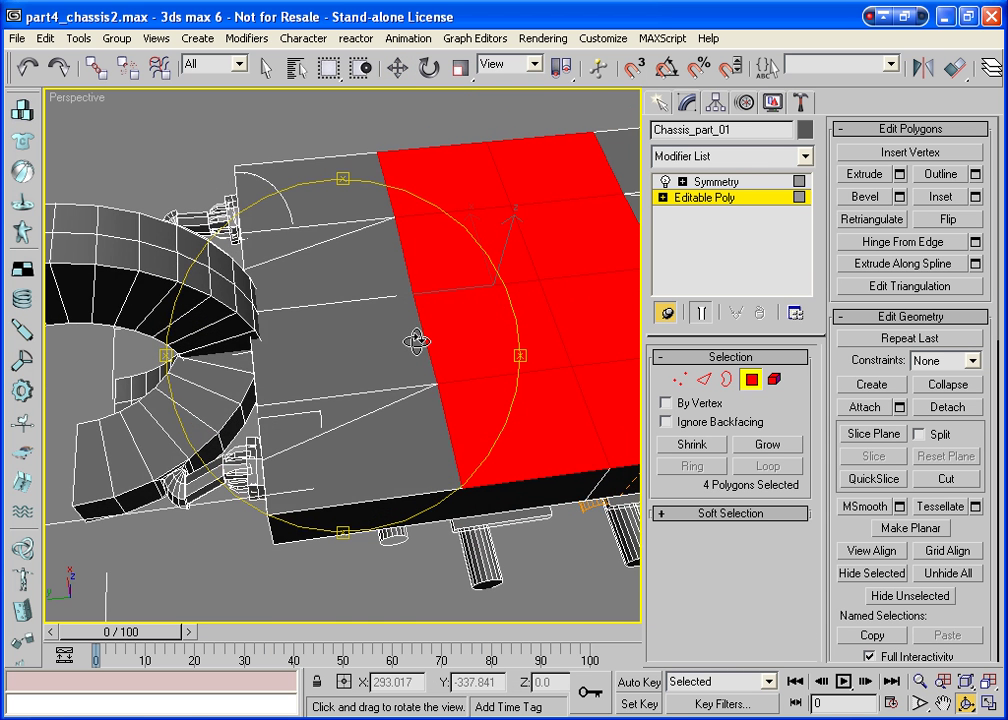
# Extrude the four polygons upward into a block, scale it narrower along Y and nudge it
pyautogui.click(865, 174)
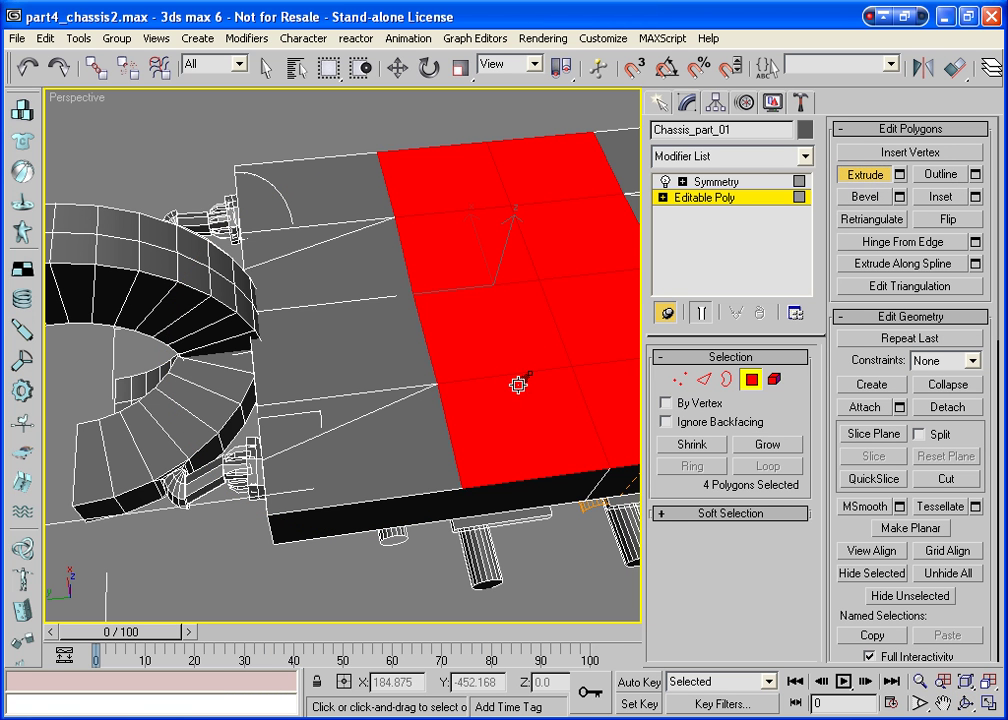
pyautogui.moveTo(518, 383); pyautogui.dragTo(527, 268)
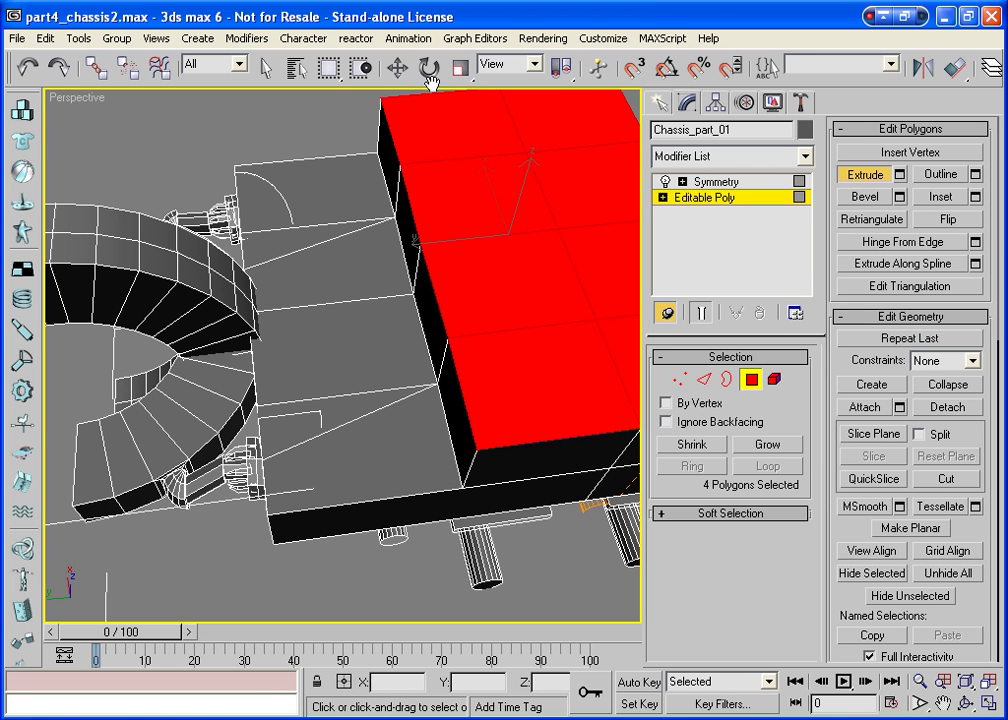
pyautogui.click(462, 68)
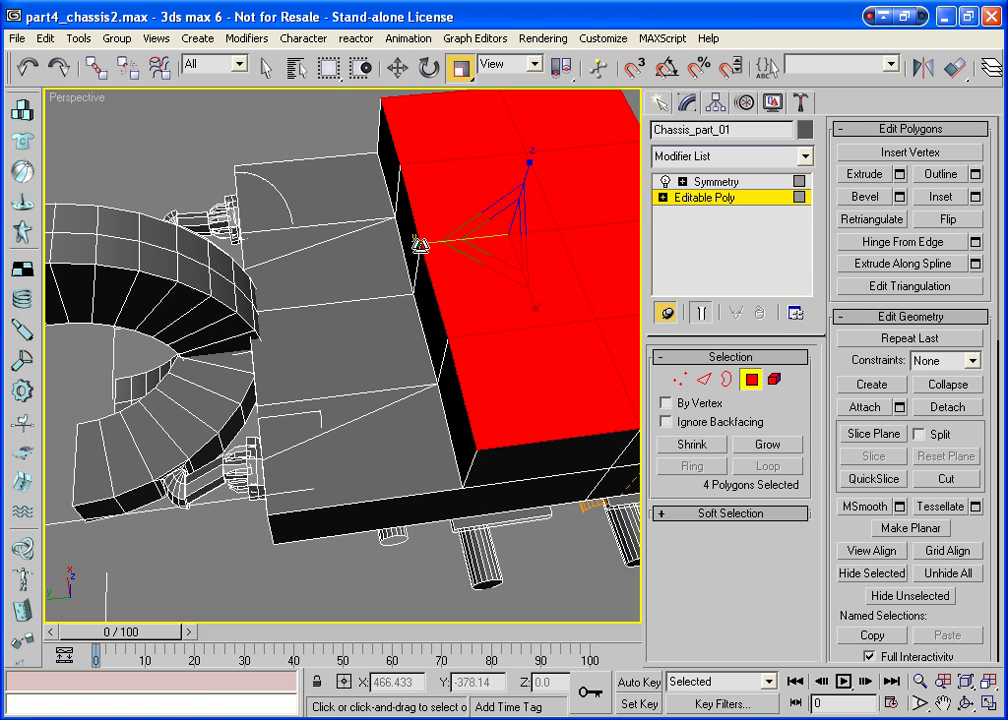
pyautogui.moveTo(418, 243); pyautogui.dragTo(468, 287)
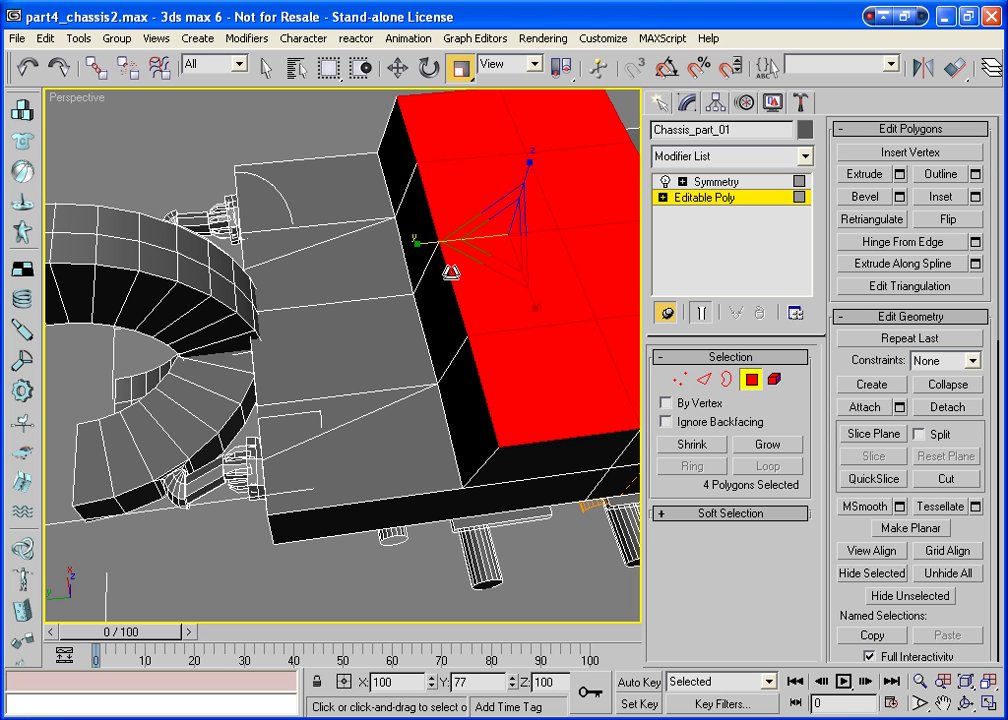
pyautogui.click(397, 68)
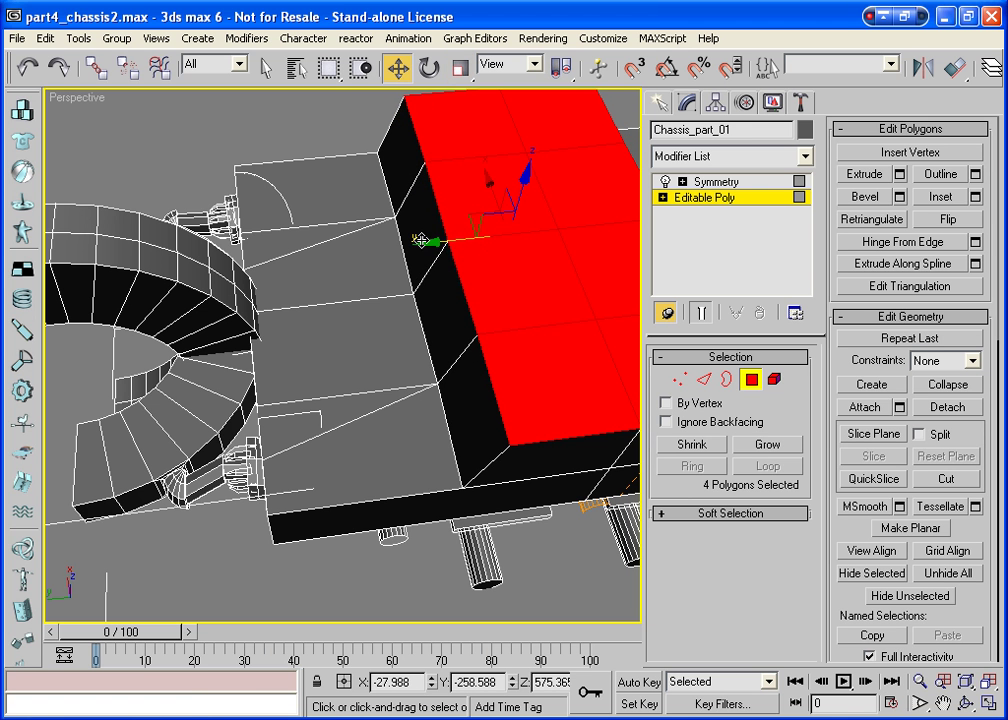
pyautogui.moveTo(416, 237); pyautogui.dragTo(439, 253)
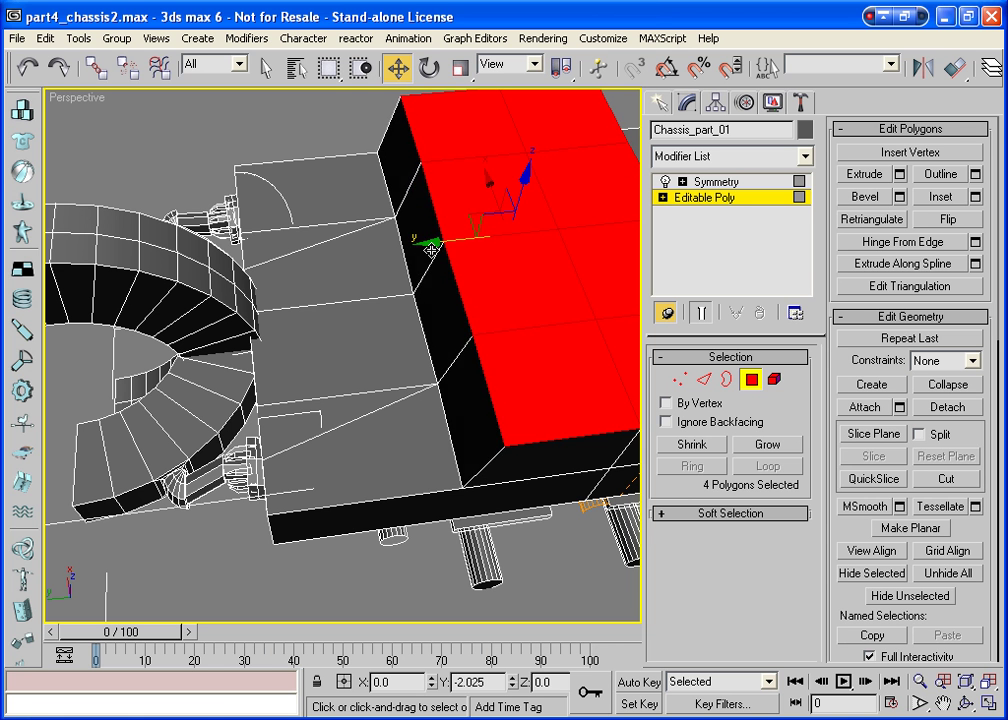
pyautogui.click(965, 703)
pyautogui.moveTo(400, 387)
pyautogui.mouseDown()
pyautogui.moveTo(352, 310)
pyautogui.moveTo(368, 298)
pyautogui.mouseUp()
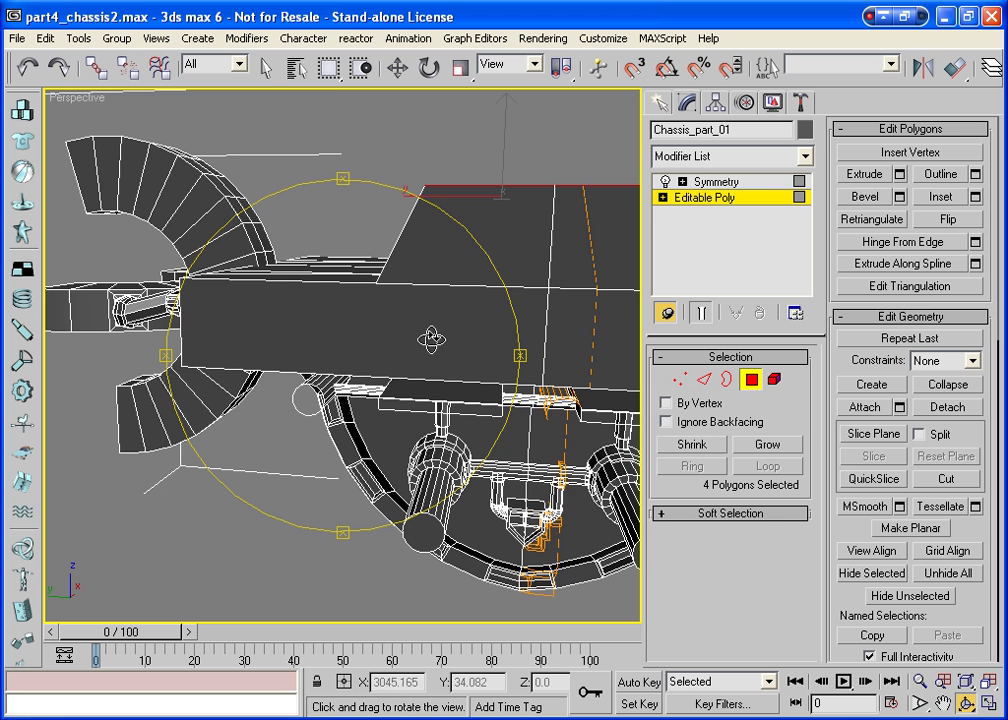
# Select the Symmetry Mirror sub-object and shift the mirror plane along Y
pyautogui.moveTo(427, 337)
pyautogui.mouseDown()
pyautogui.moveTo(432, 308)
pyautogui.moveTo(450, 328)
pyautogui.mouseUp()
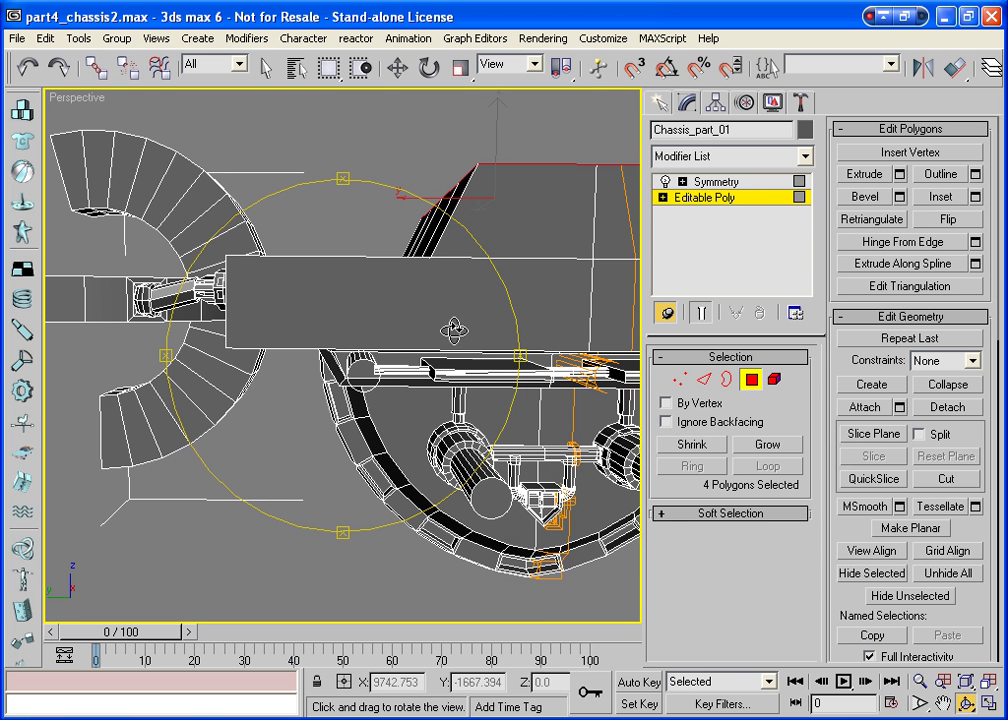
pyautogui.click(682, 181)
pyautogui.click(716, 197)
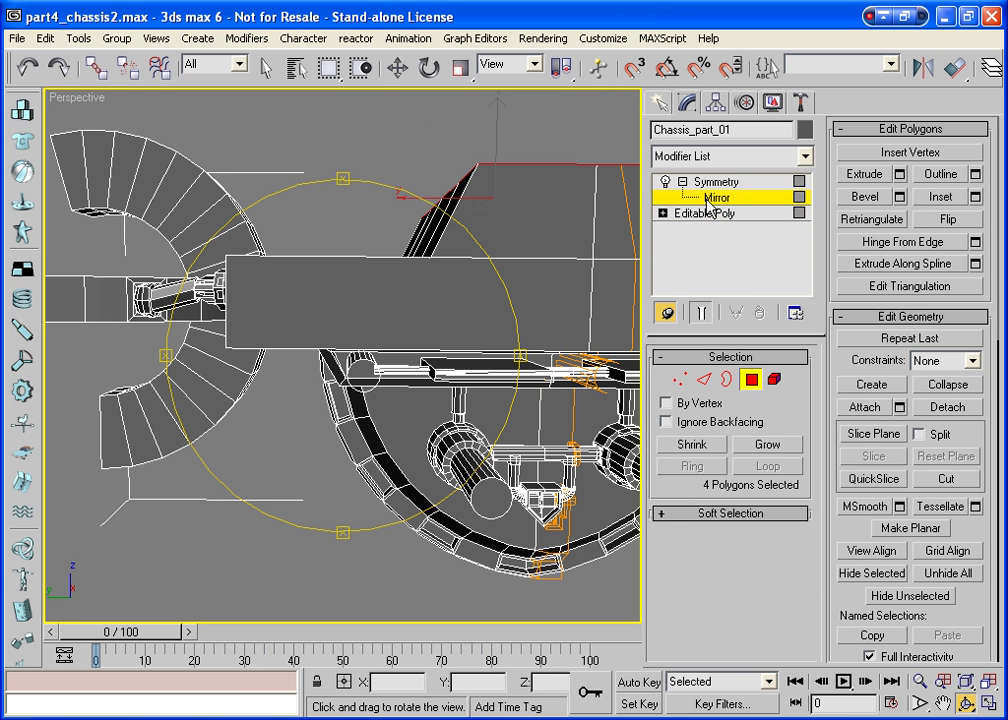
pyautogui.moveTo(464, 301)
pyautogui.mouseDown()
pyautogui.moveTo(459, 313)
pyautogui.moveTo(484, 343)
pyautogui.mouseUp()
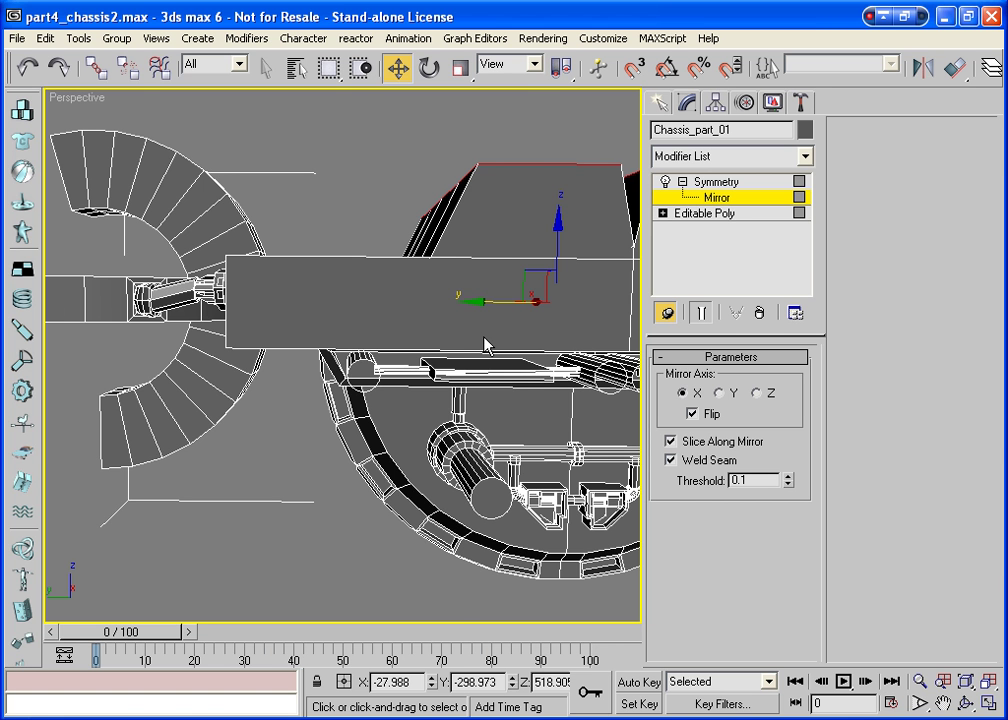
# Fine-tune the mirror plane to keep a narrow groove between the blocks, then collapse Symmetry
pyautogui.scroll(3, 635, 304)
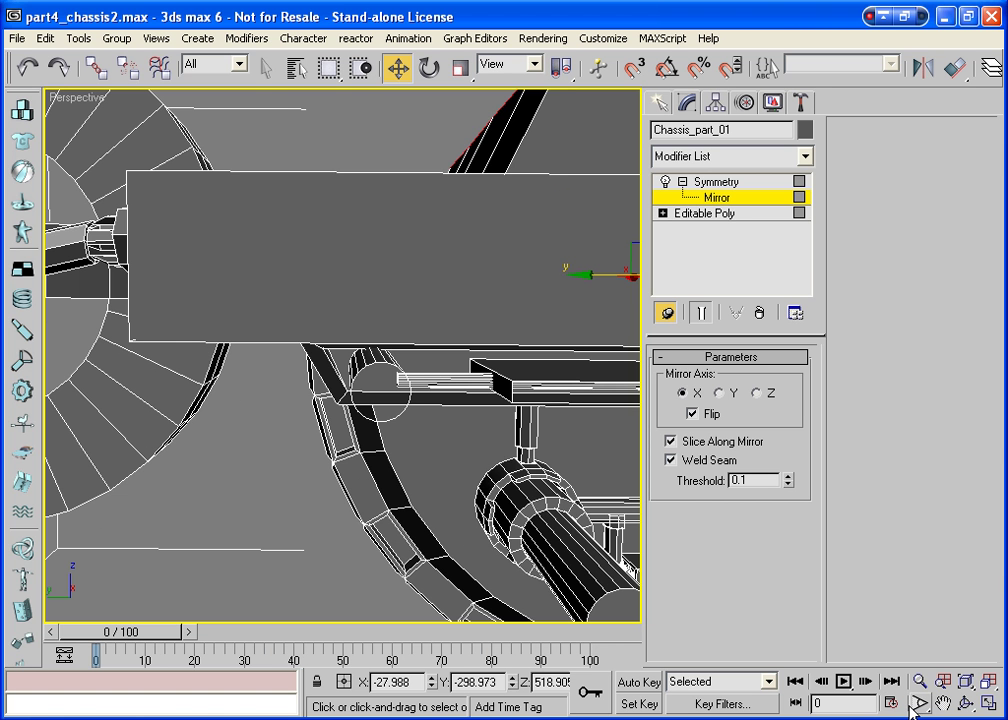
pyautogui.moveTo(540, 420); pyautogui.dragTo(360, 278, button='middle')
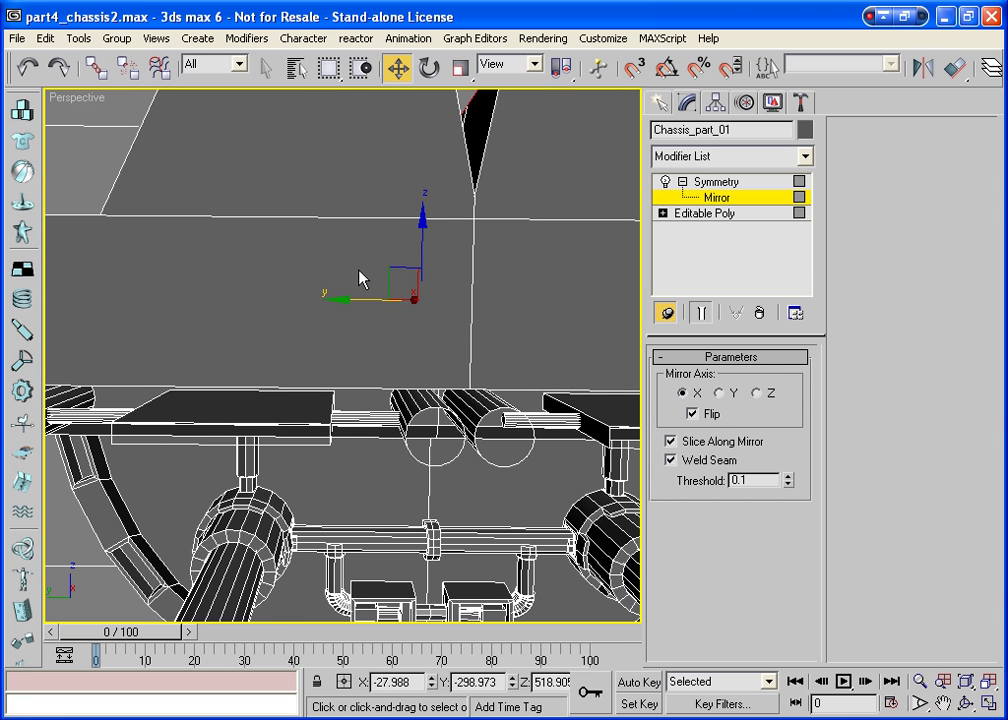
pyautogui.moveTo(333, 299); pyautogui.dragTo(333, 306)
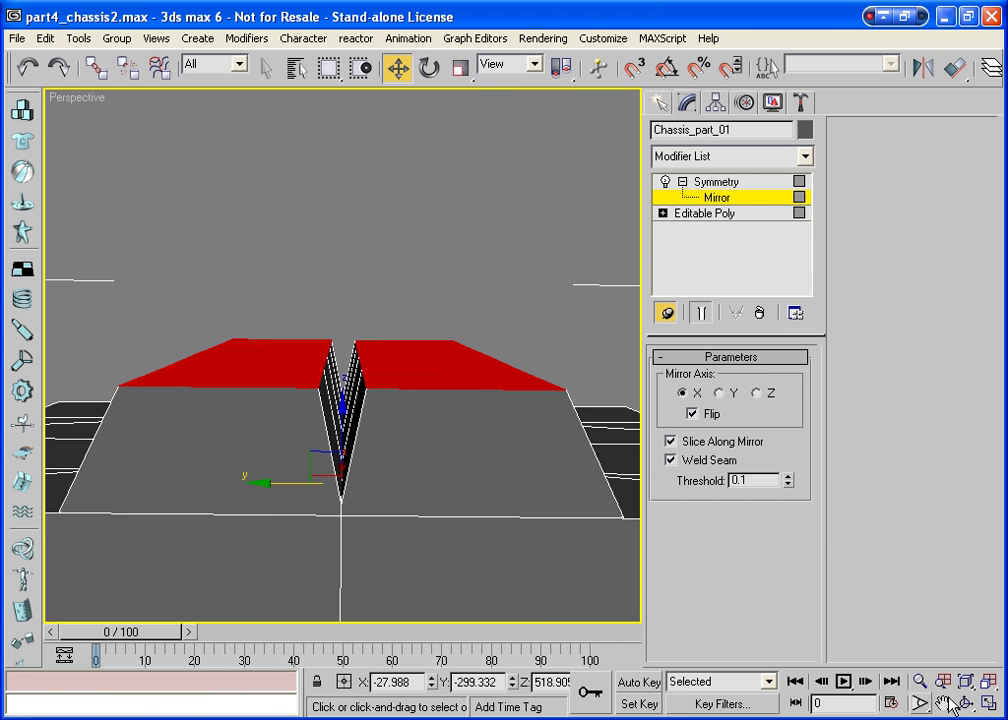
pyautogui.click(964, 703)
pyautogui.moveTo(272, 414); pyautogui.dragTo(333, 472)
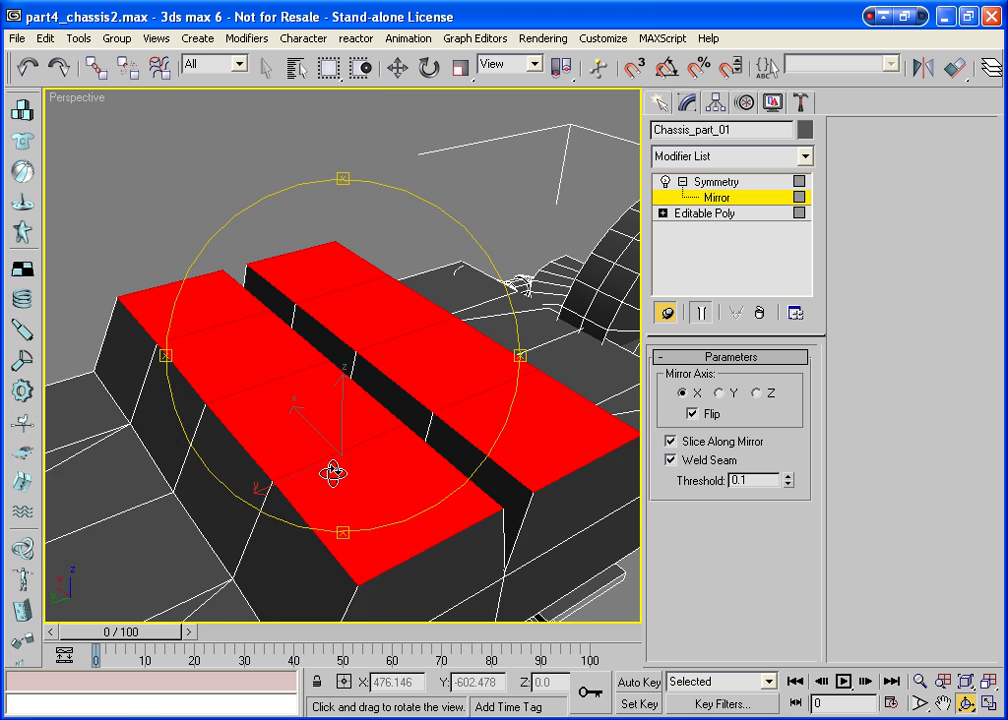
pyautogui.rightClick(340, 475)
pyautogui.moveTo(262, 487); pyautogui.dragTo(257, 493)
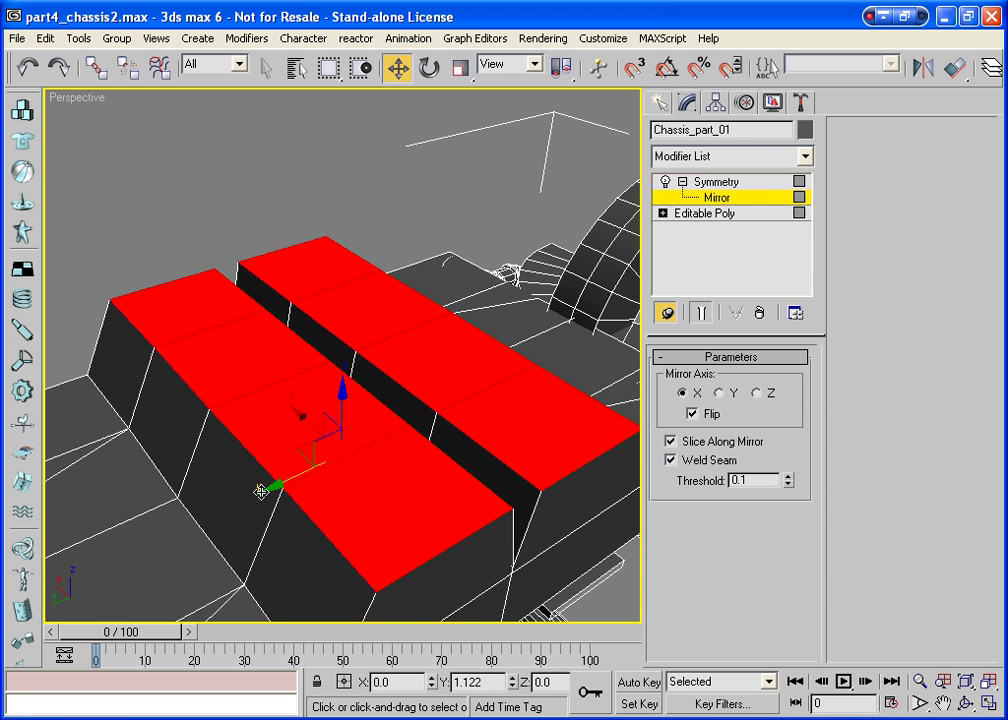
pyautogui.rightClick(257, 493)
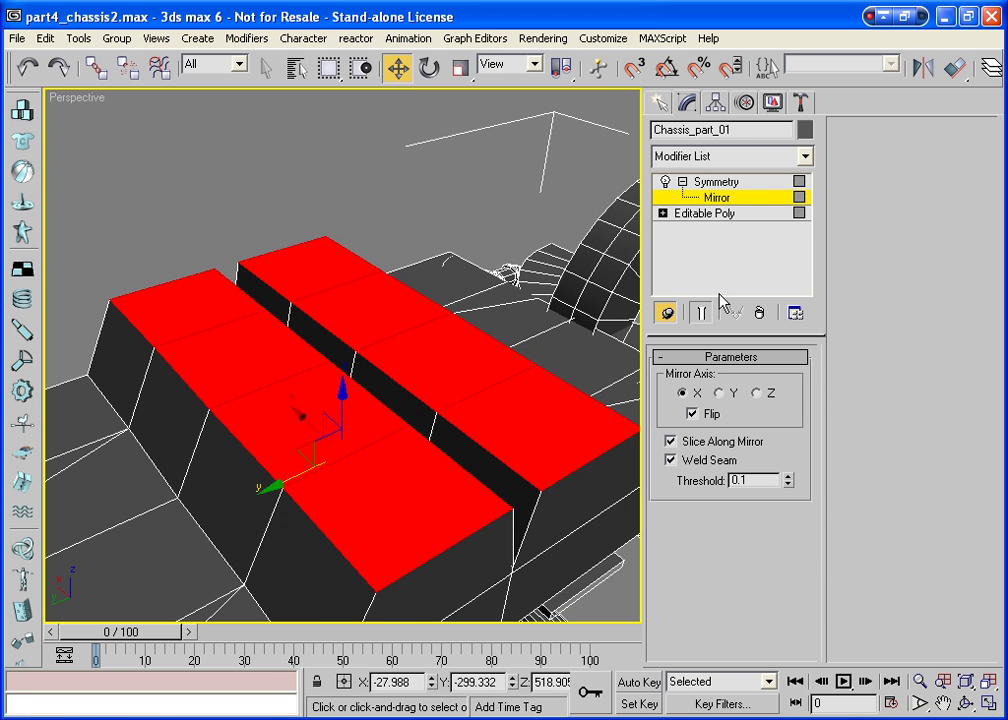
pyautogui.click(682, 182)
# In Editable Poly, select the four top faces of the two raised blocks
pyautogui.click(684, 197)
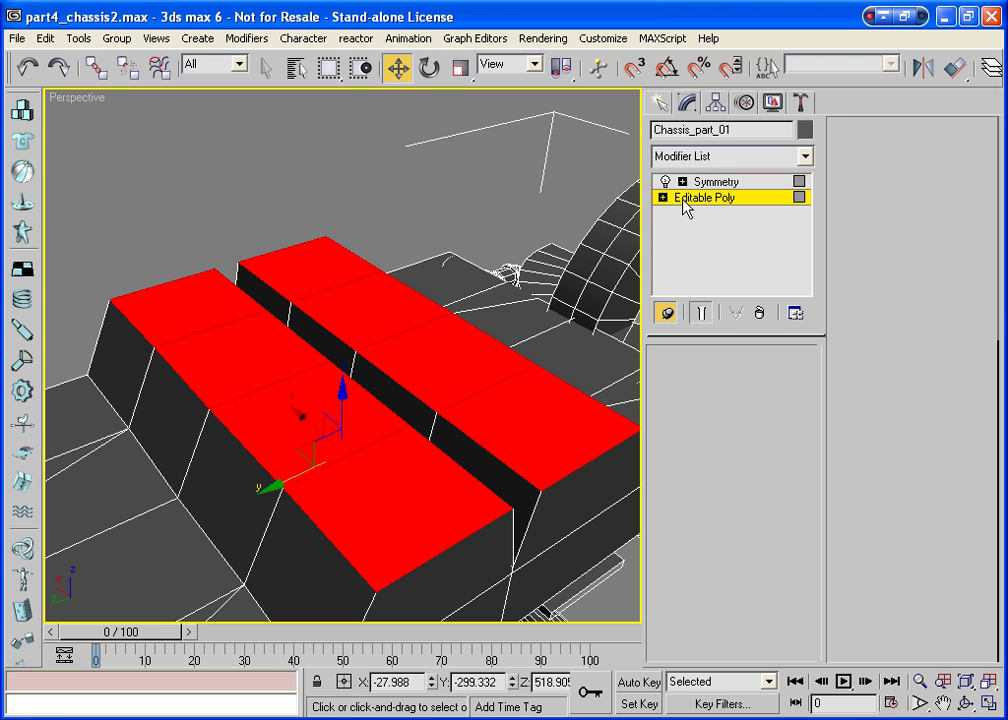
pyautogui.moveTo(205, 412); pyautogui.dragTo(193, 420)
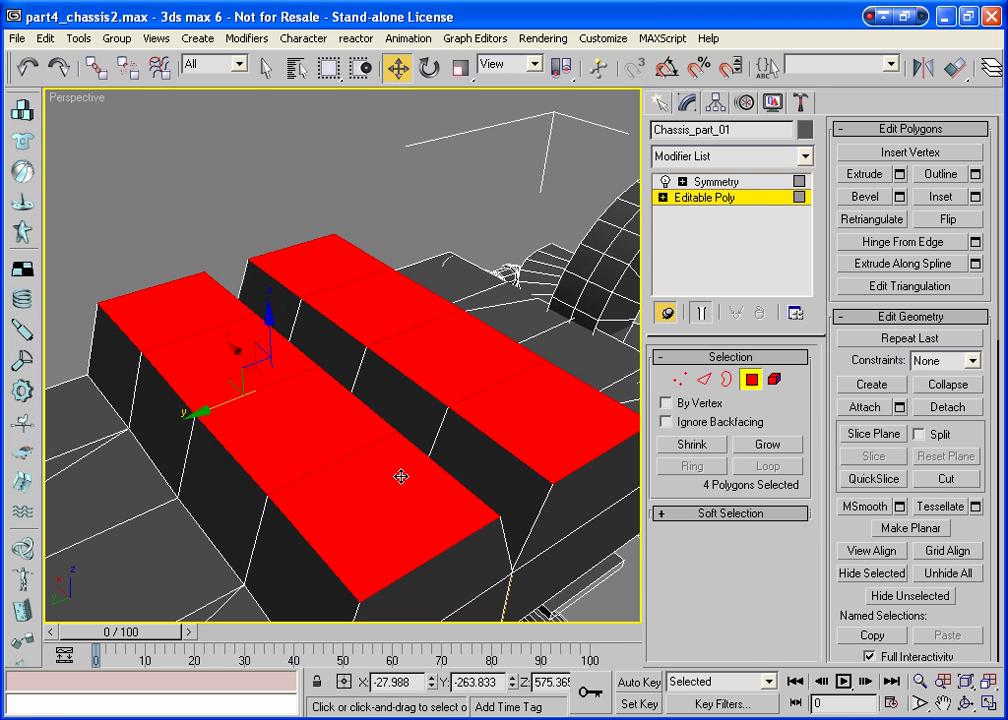
pyautogui.click(542, 511)
pyautogui.click(475, 561)
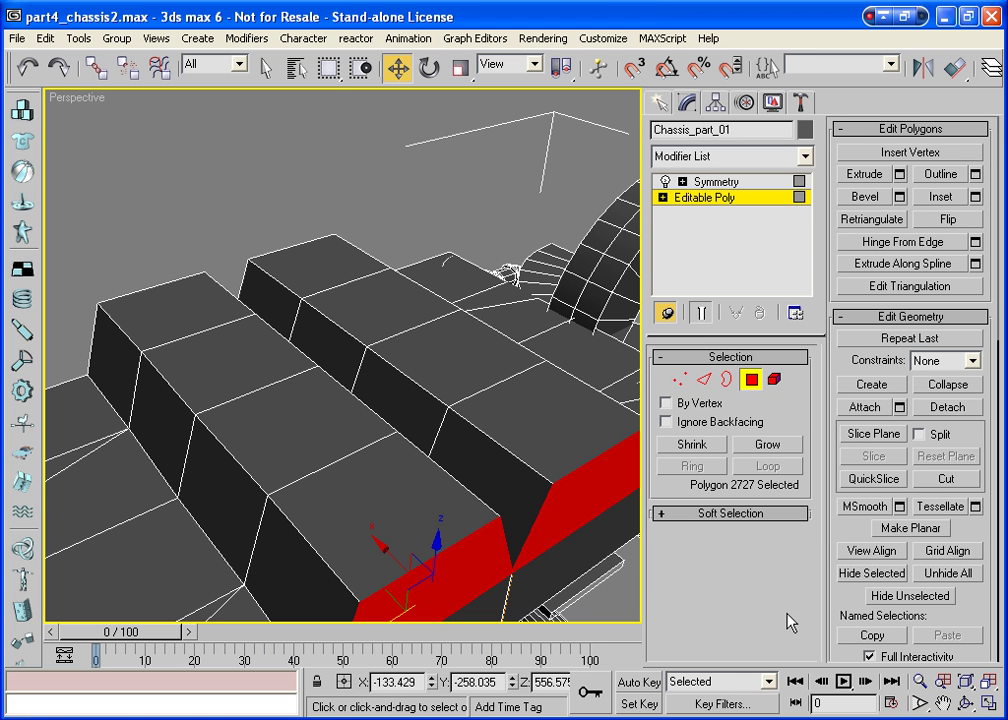
pyautogui.click(174, 316)
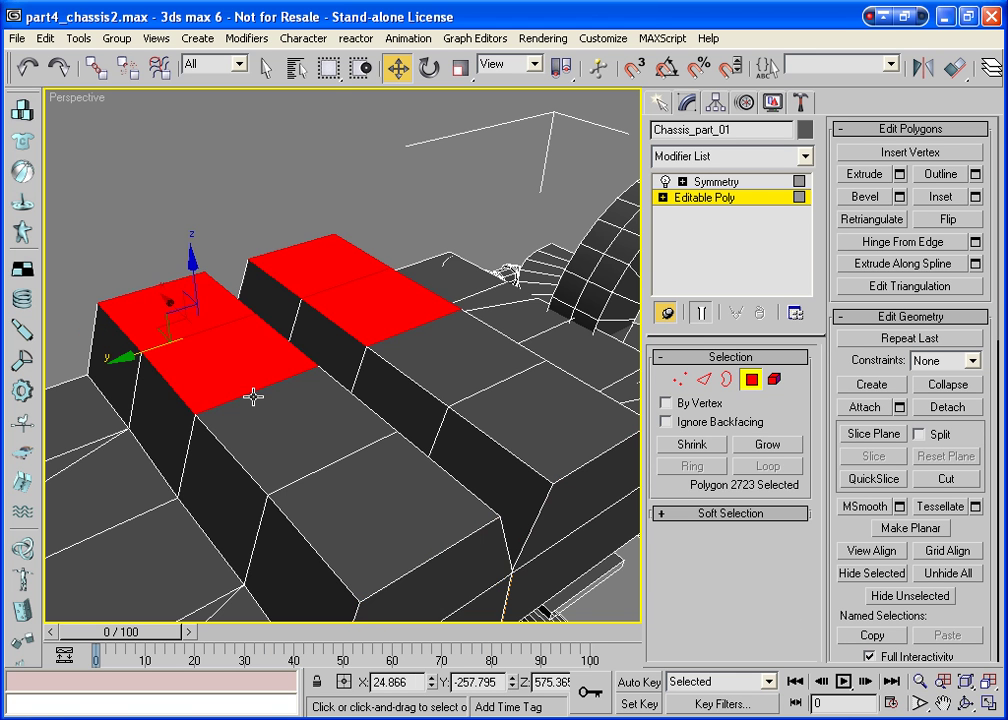
pyautogui.keyDown('ctrl'); pyautogui.click(290, 430); pyautogui.keyUp('ctrl')
pyautogui.keyDown('ctrl'); pyautogui.click(360, 524); pyautogui.keyUp('ctrl')
pyautogui.keyDown('ctrl'); pyautogui.click(540, 465); pyautogui.keyUp('ctrl')
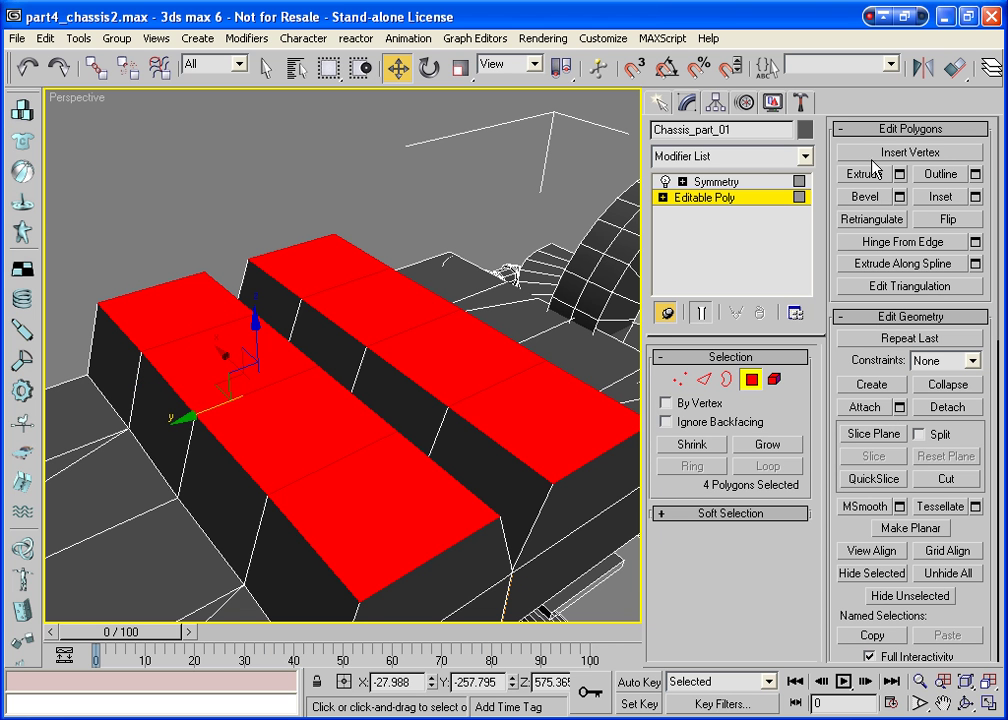
# Extrude the top faces with height 0.0012 and scale them to 64% width along Y
pyautogui.click(899, 173)
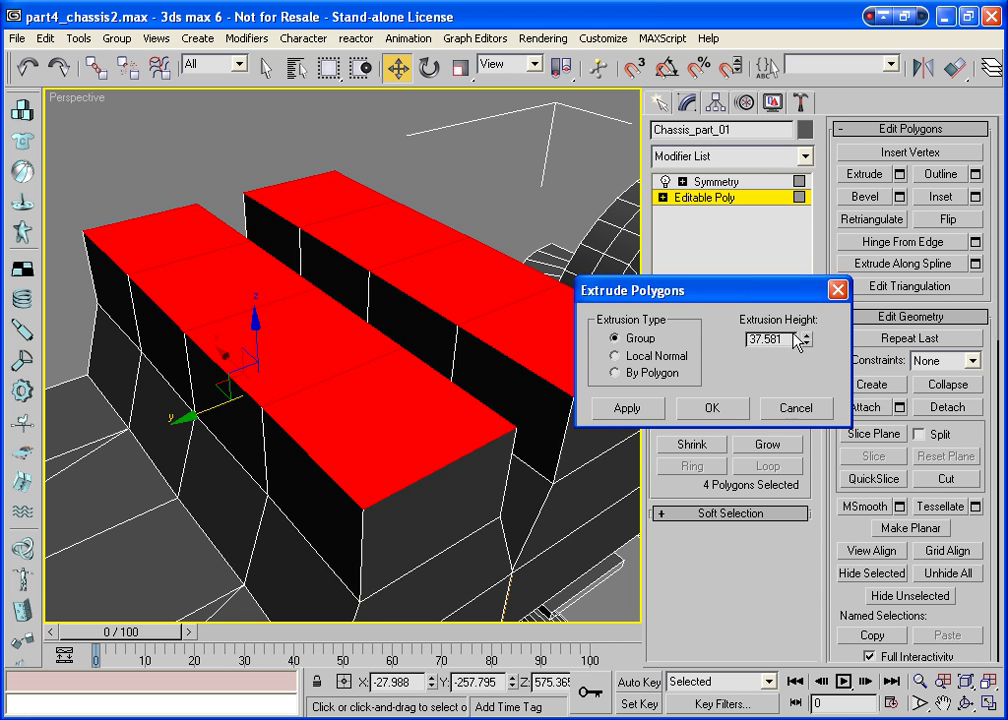
pyautogui.moveTo(793, 339); pyautogui.dragTo(716, 340)
pyautogui.write('0.0012')
pyautogui.press('Tab')
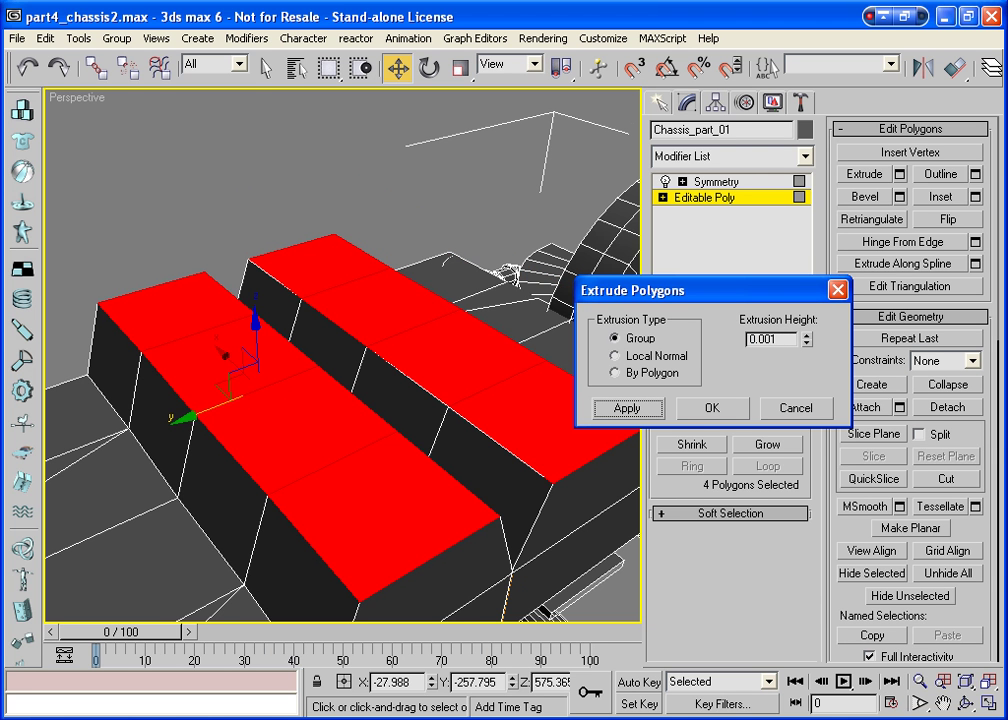
pyautogui.click(710, 407)
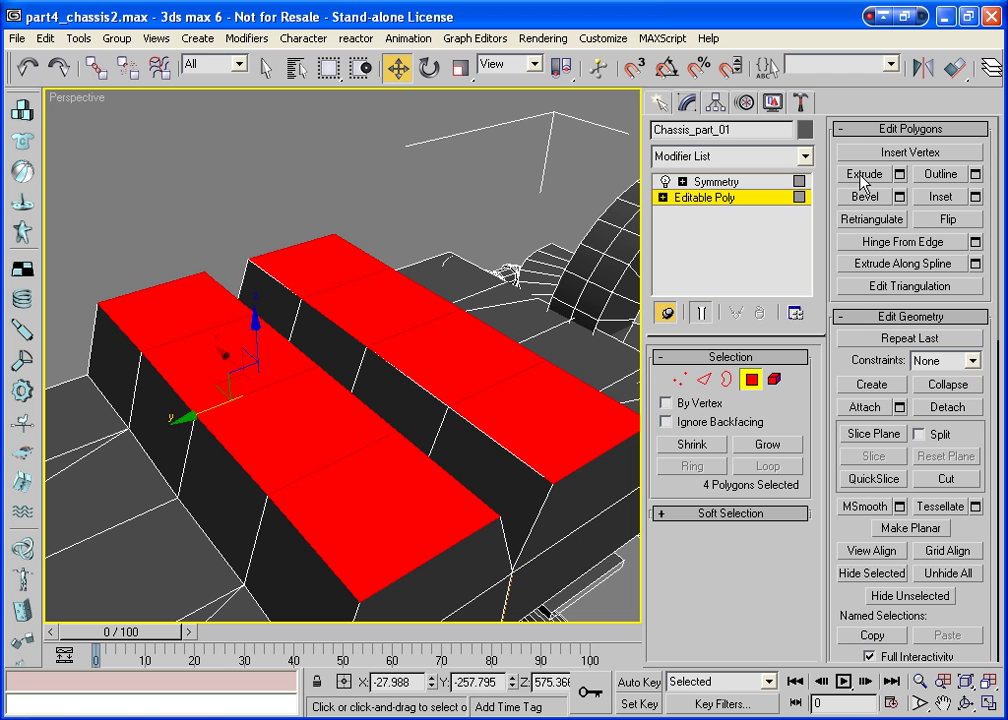
pyautogui.press('r')
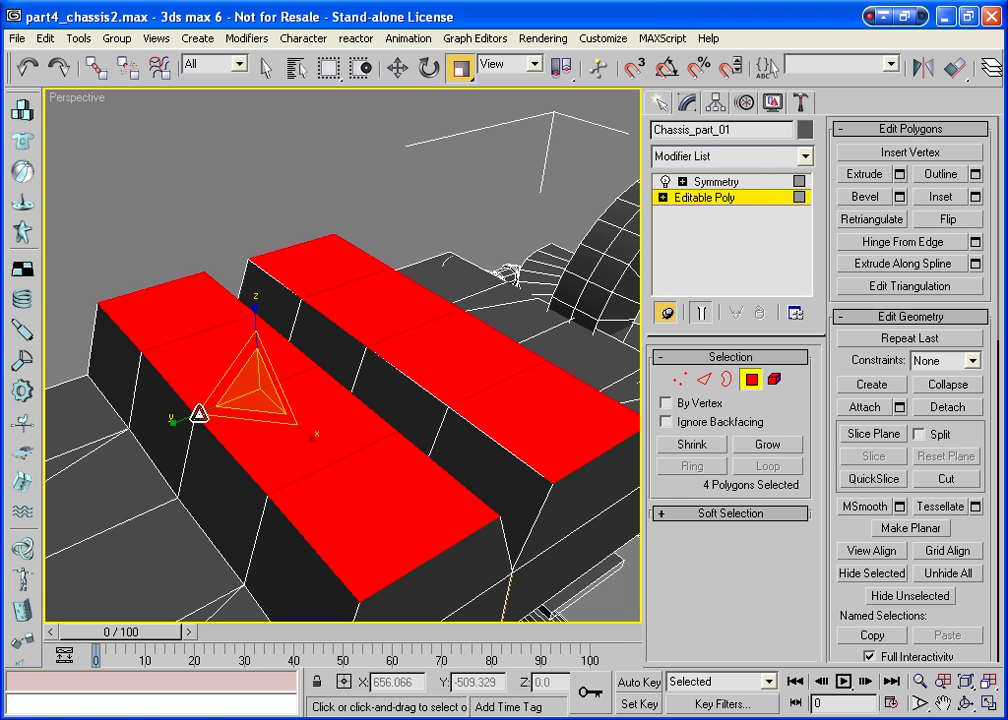
pyautogui.moveTo(180, 420); pyautogui.dragTo(225, 441)
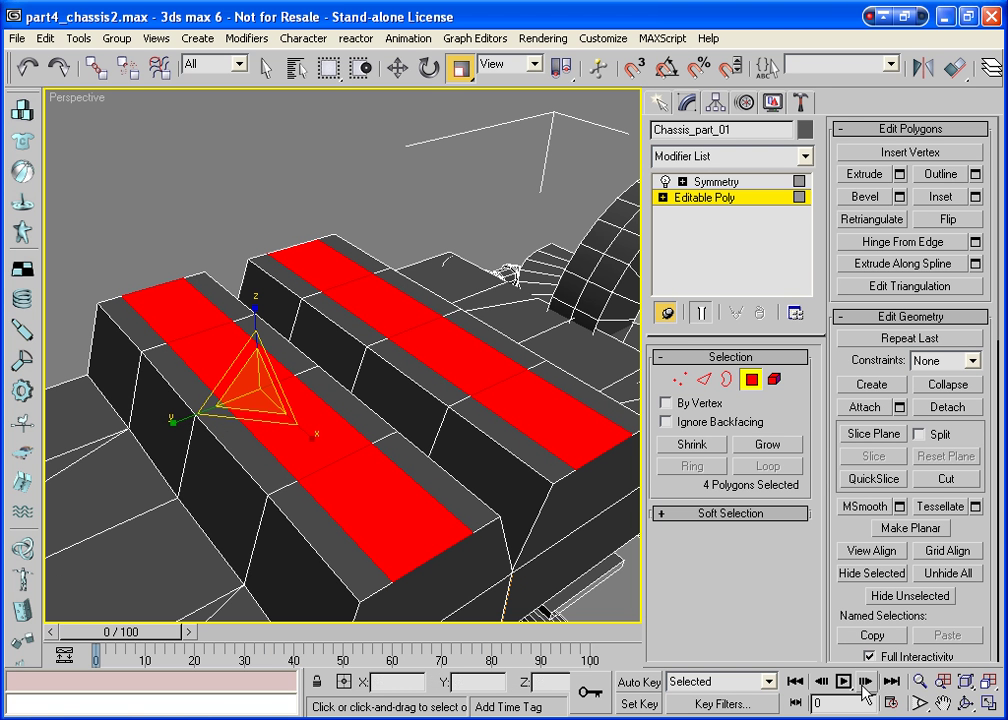
pyautogui.hotkey('ctrl', 'r')
pyautogui.moveTo(409, 493)
pyautogui.mouseDown()
pyautogui.moveTo(342, 434)
pyautogui.moveTo(360, 407)
pyautogui.moveTo(343, 410)
pyautogui.moveTo(284, 518)
pyautogui.moveTo(206, 454)
pyautogui.mouseUp()
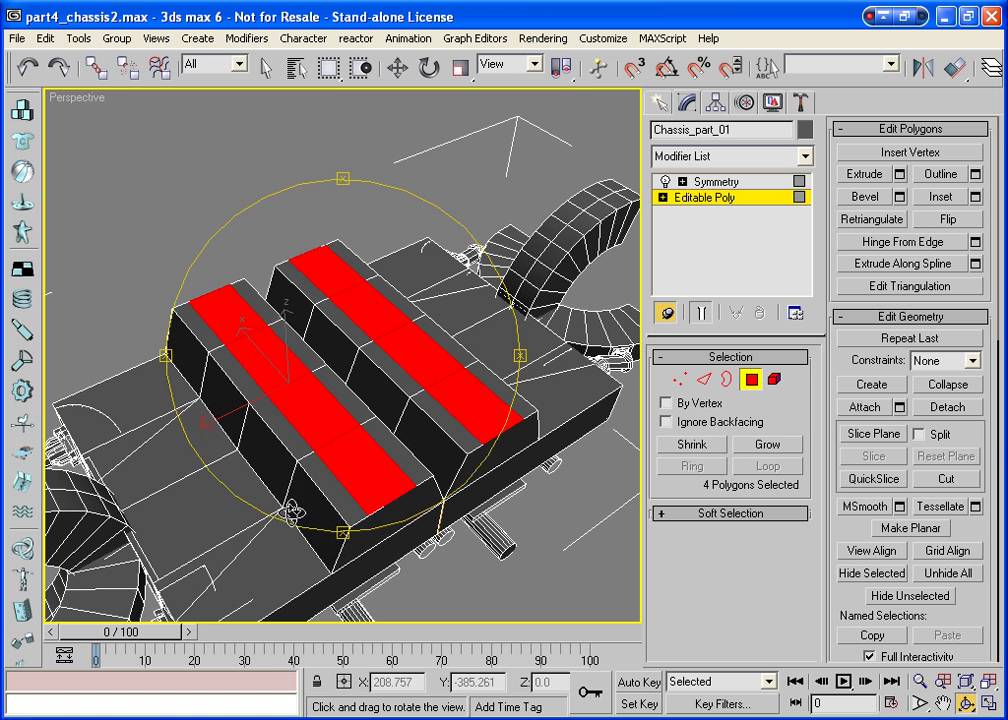
# Select the two deck faces beside the raised block and cut a new edge across the left one
pyautogui.press('r')
pyautogui.click(212, 474)
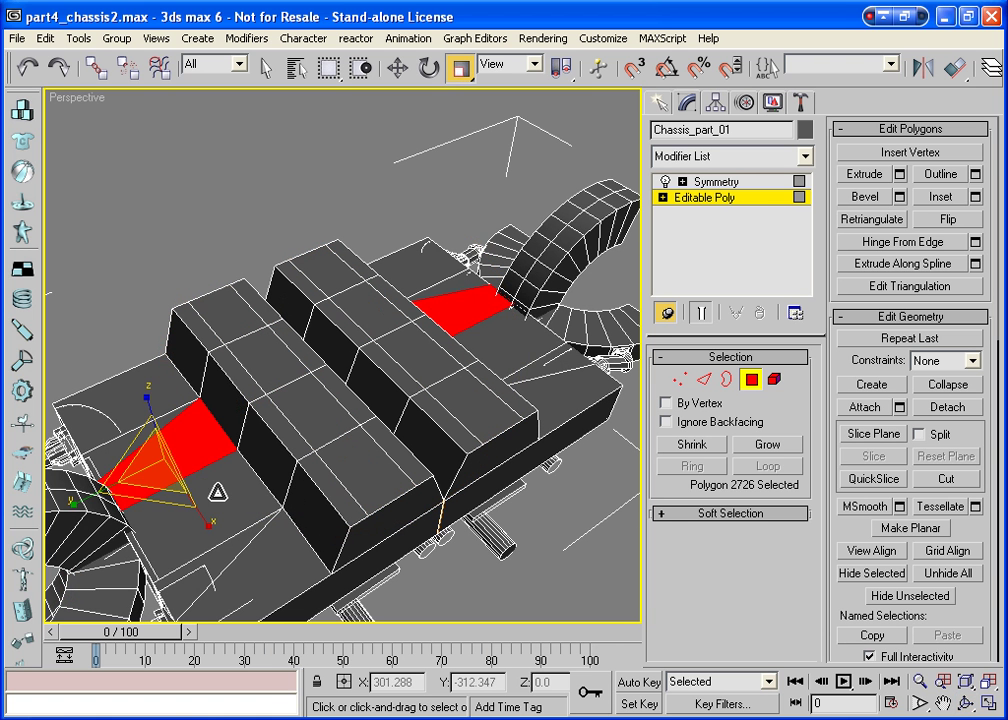
pyautogui.keyDown('ctrl'); pyautogui.click(189, 418); pyautogui.keyUp('ctrl')
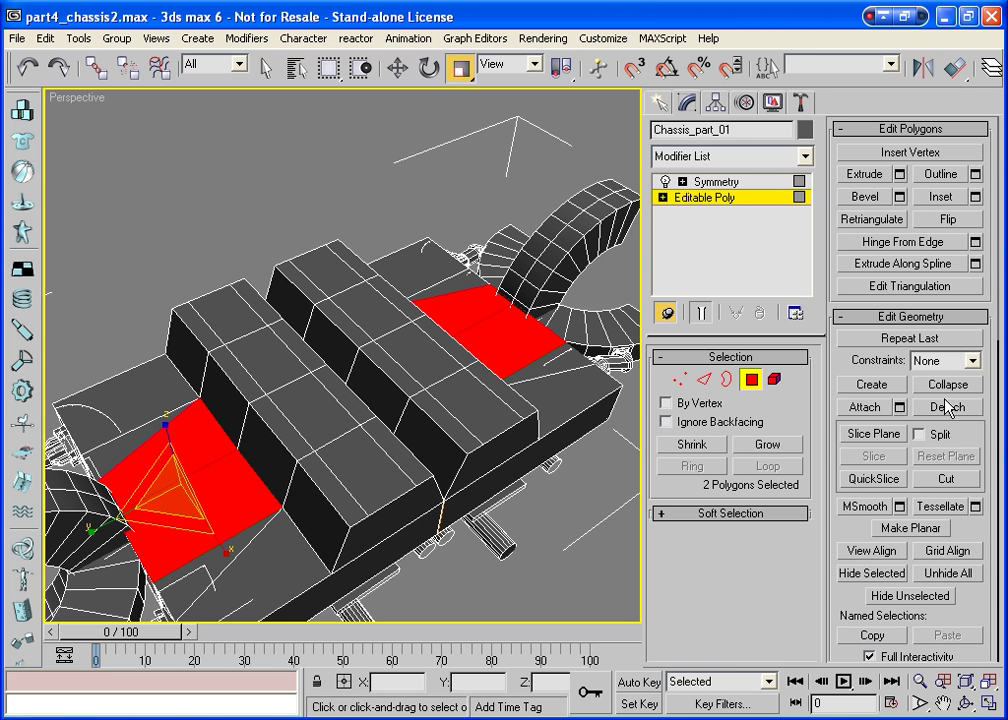
pyautogui.click(945, 486)
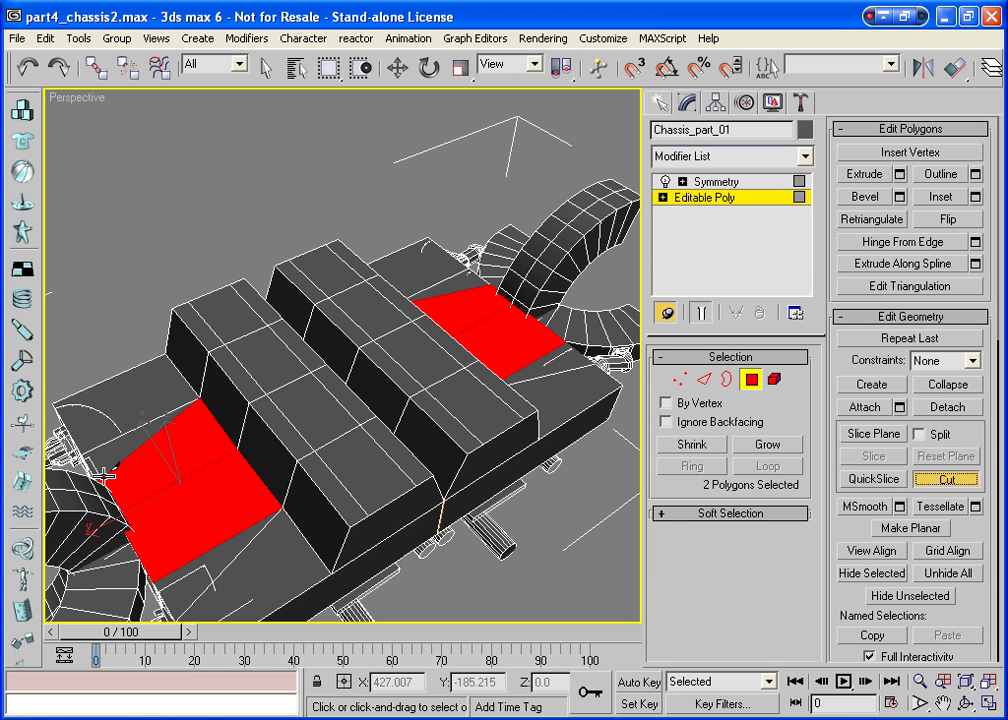
pyautogui.click(128, 529)
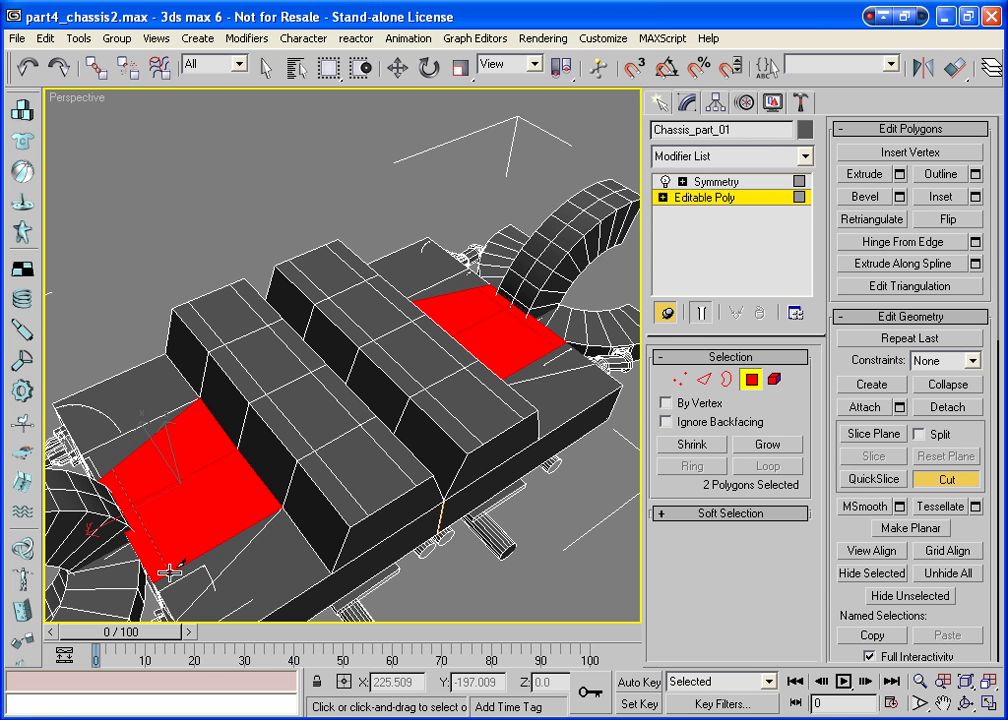
pyautogui.click(170, 571)
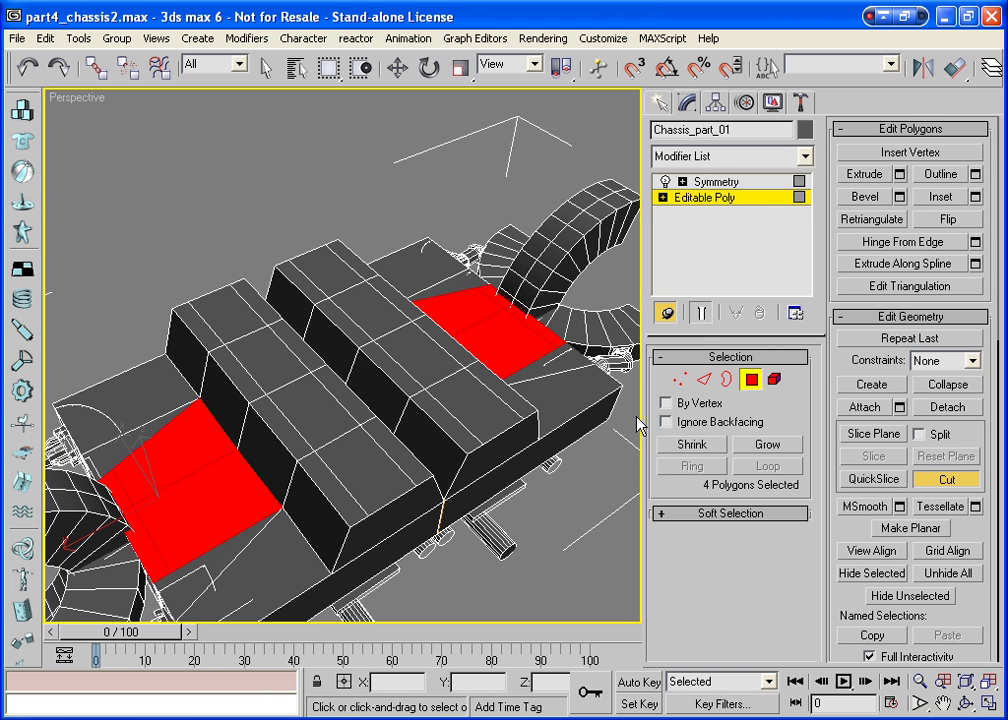
pyautogui.click(947, 479)
# Select the cut deck face with the adjacent box side faces and delete them
pyautogui.press('r')
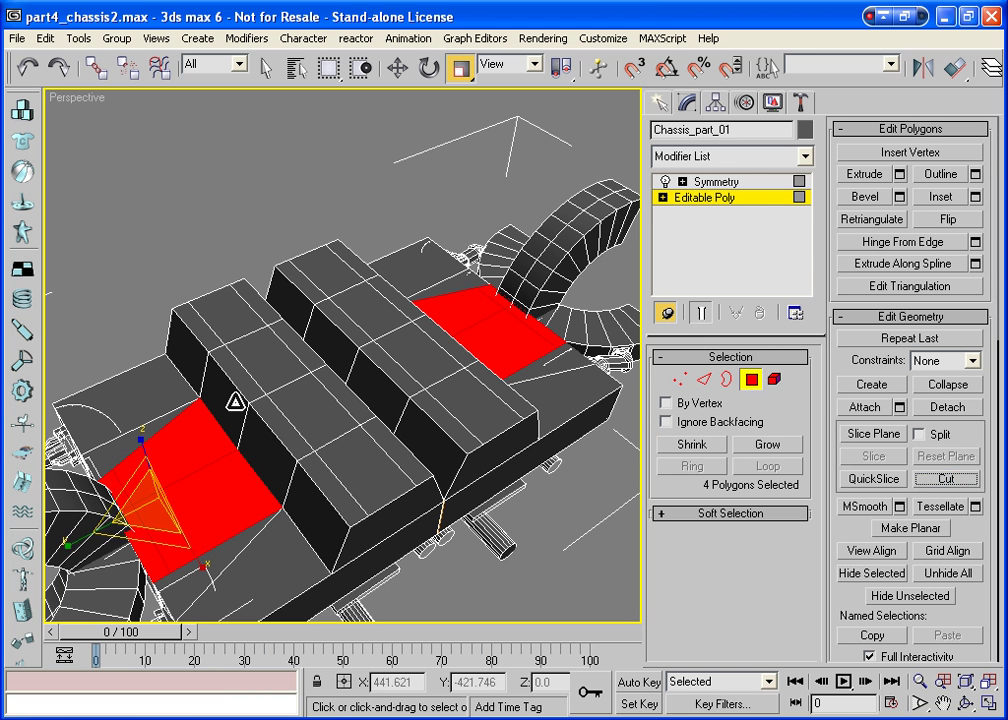
pyautogui.keyDown('ctrl'); pyautogui.click(235, 402); pyautogui.keyUp('ctrl')
pyautogui.keyDown('ctrl'); pyautogui.click(261, 438); pyautogui.keyUp('ctrl')
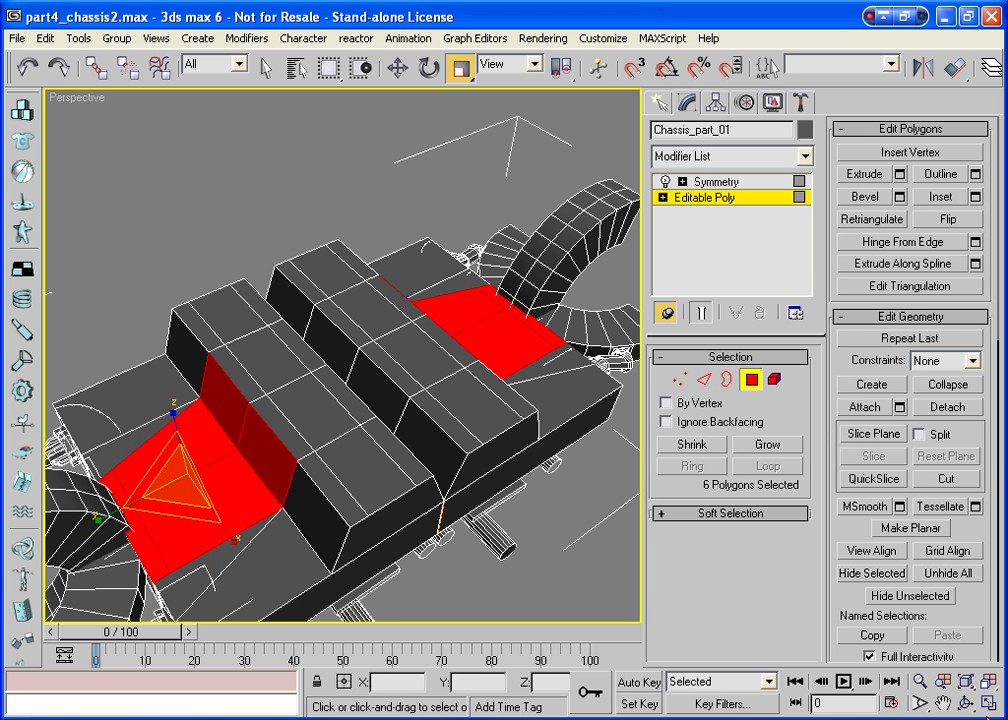
pyautogui.hotkey('ctrl', 'r')
pyautogui.moveTo(360, 400)
pyautogui.mouseDown()
pyautogui.moveTo(405, 393)
pyautogui.moveTo(318, 310)
pyautogui.mouseUp()
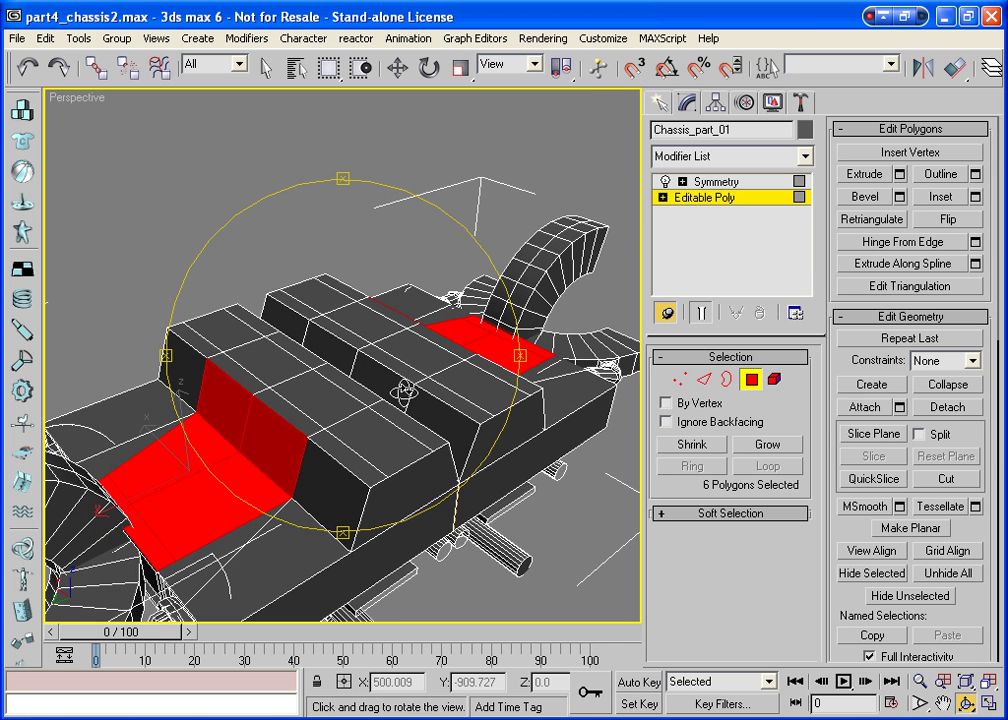
pyautogui.rightClick(129, 517)
pyautogui.click(133, 367)
pyautogui.click(176, 443)
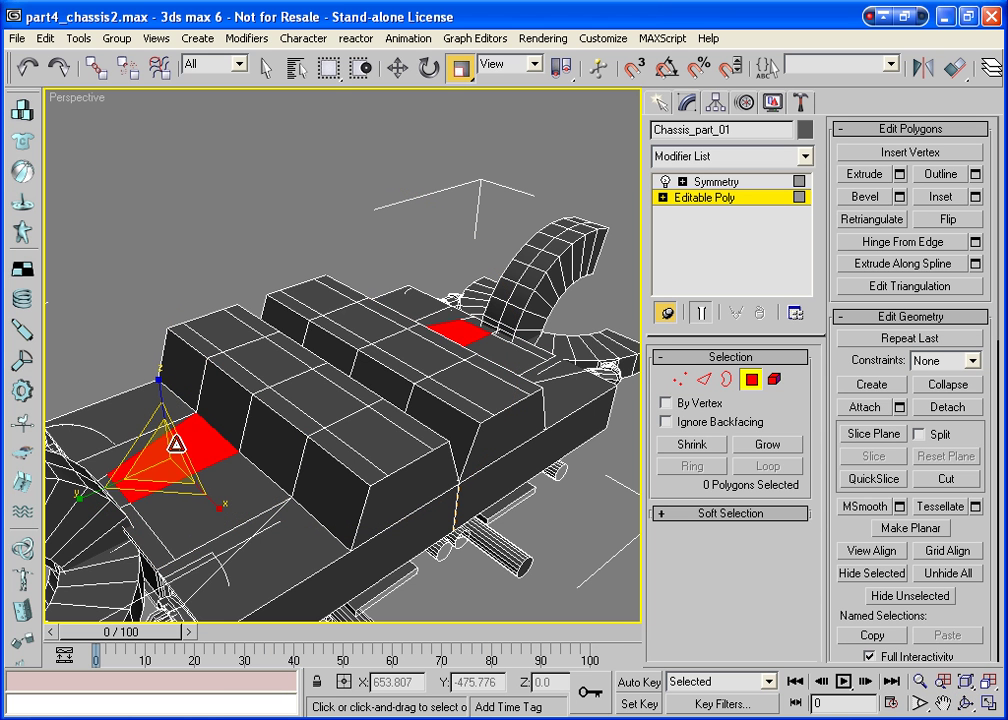
pyautogui.keyDown('ctrl'); pyautogui.click(270, 445); pyautogui.keyUp('ctrl')
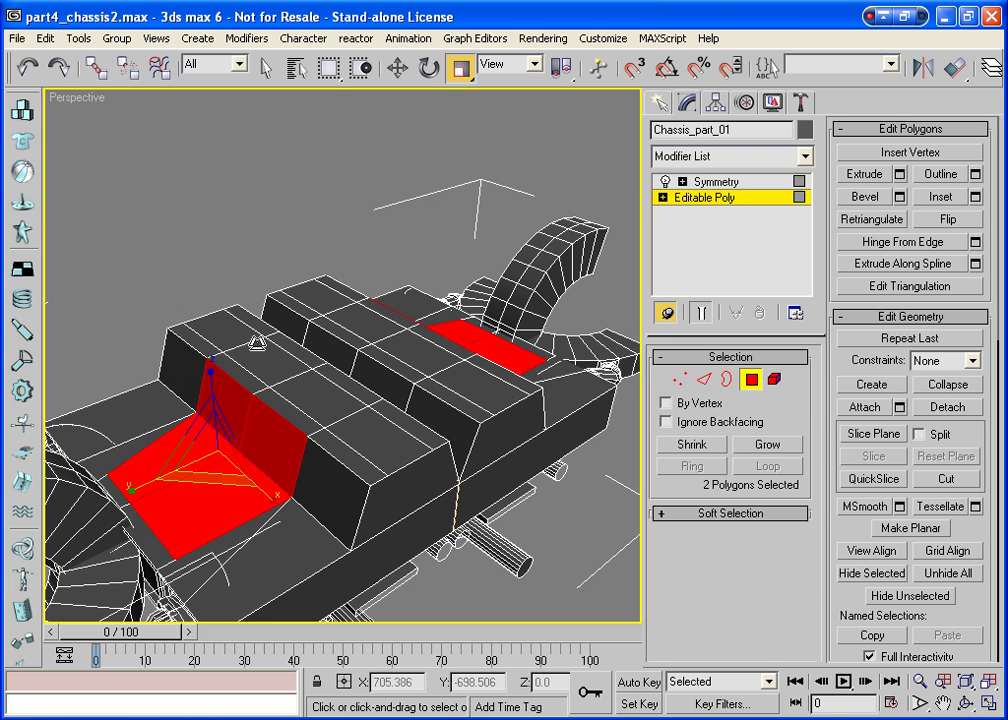
pyautogui.keyDown('ctrl'); pyautogui.click(250, 430); pyautogui.keyUp('ctrl')
pyautogui.press('Delete')
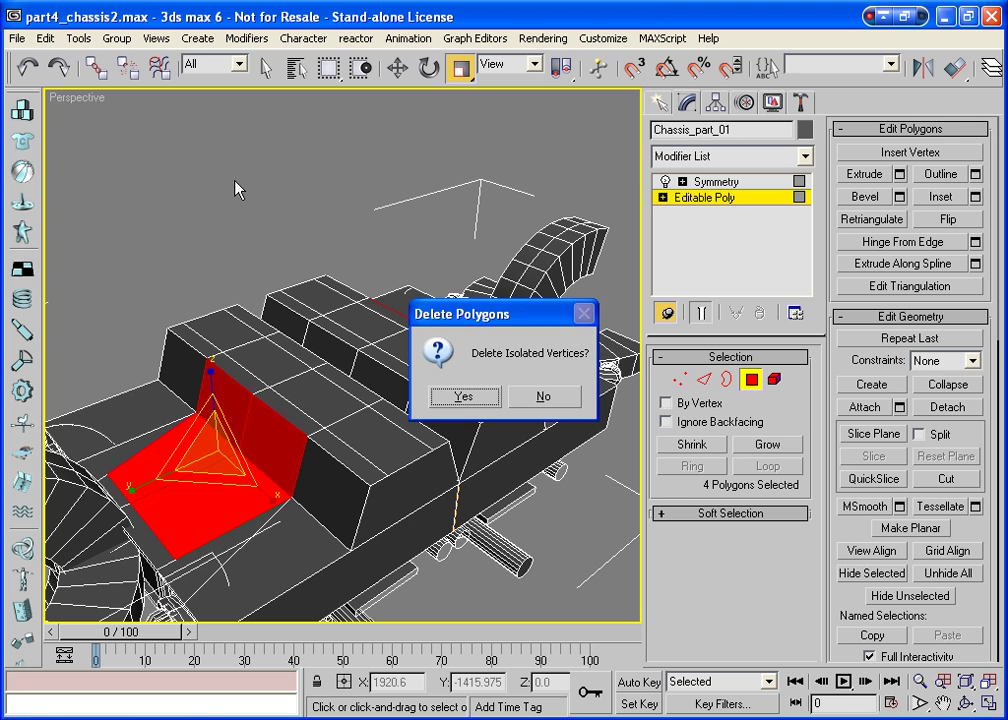
pyautogui.click(462, 396)
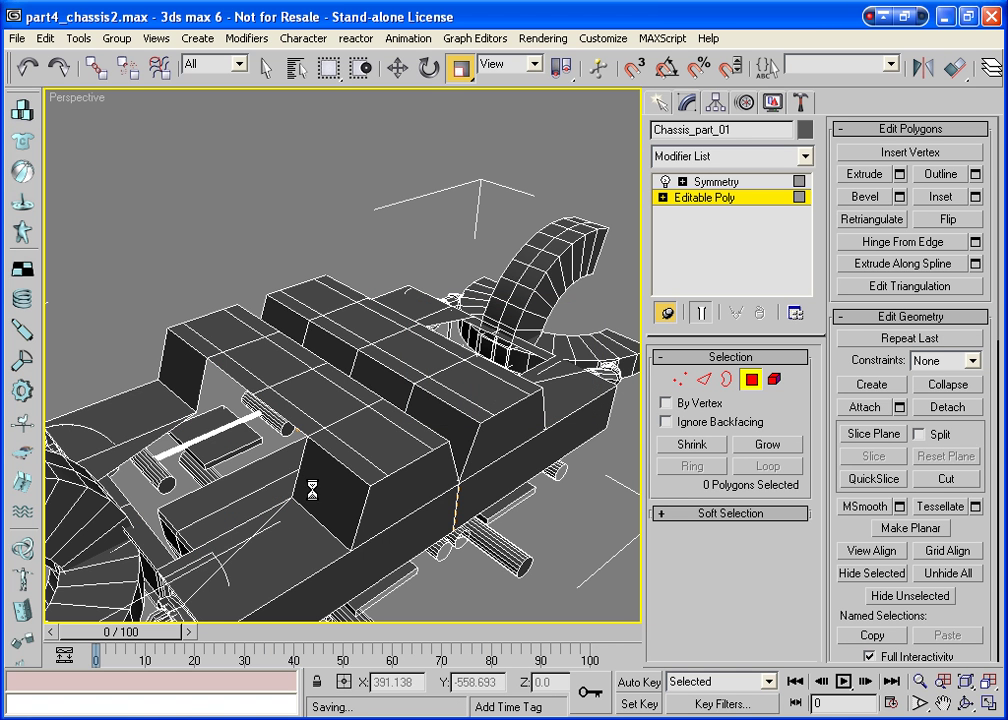
# Create a thin triangular polygon across the side opening, undoing the extra second polygon
pyautogui.click(885, 386)
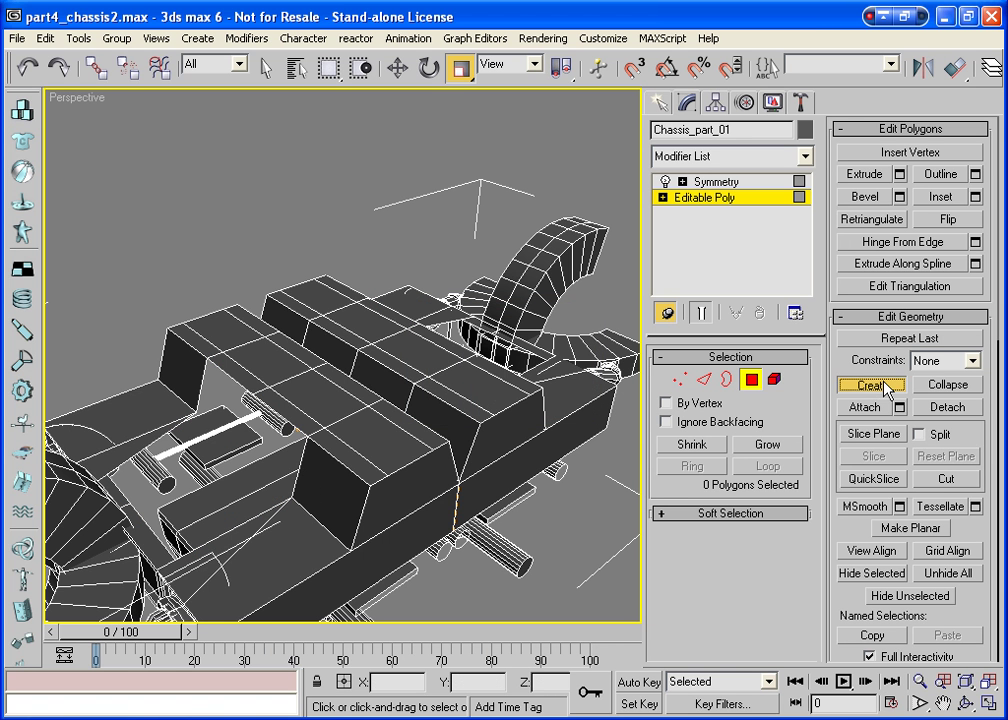
pyautogui.click(292, 499)
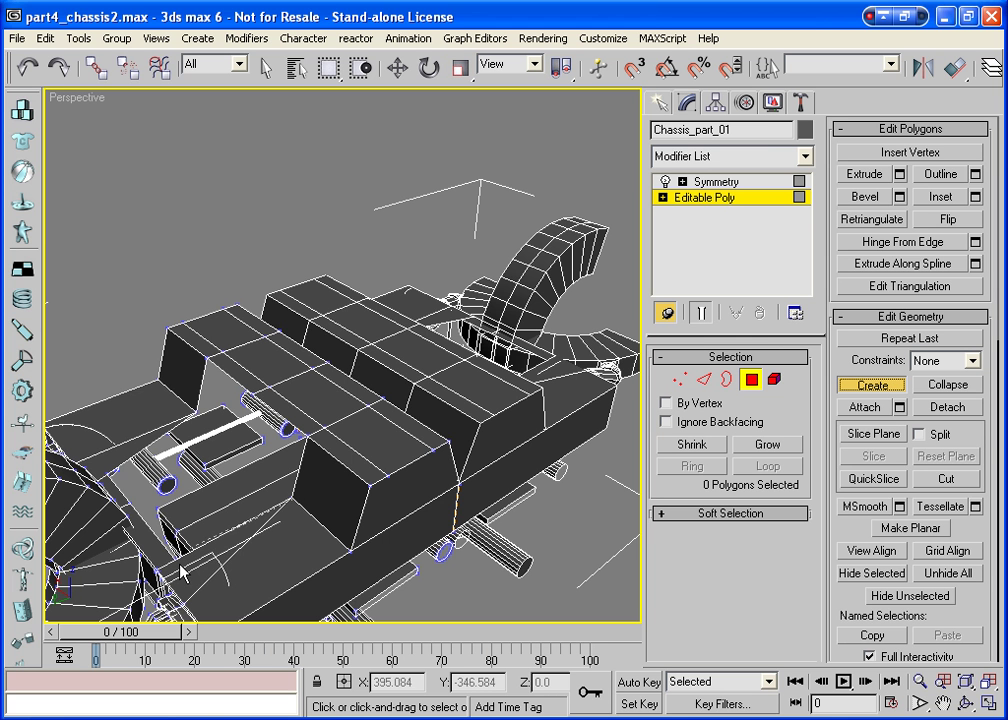
pyautogui.click(302, 438)
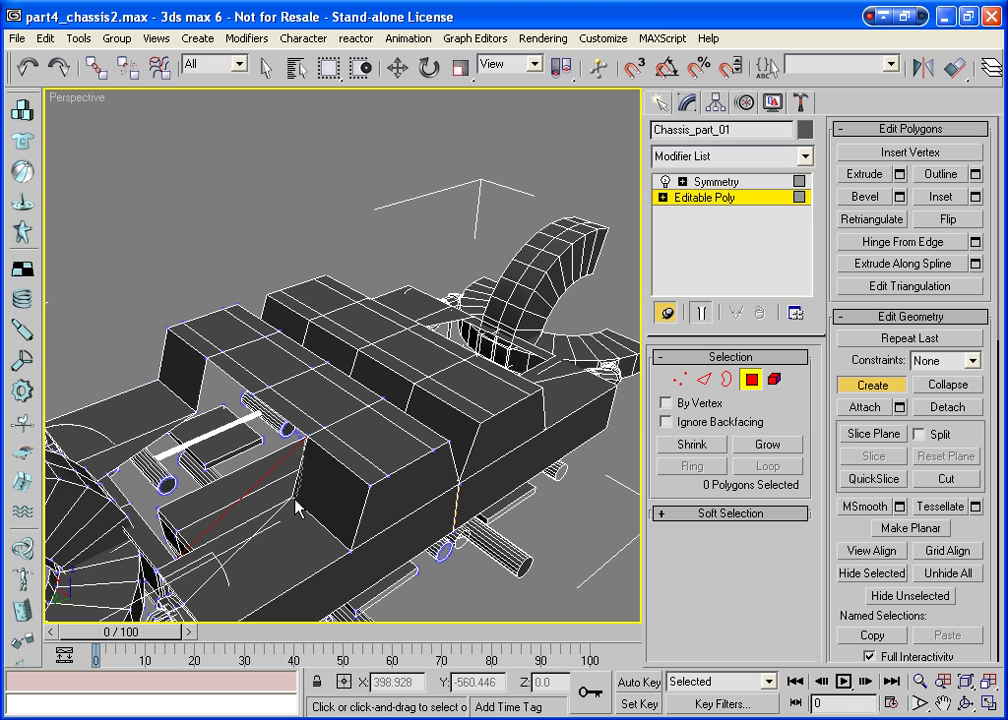
pyautogui.click(176, 547)
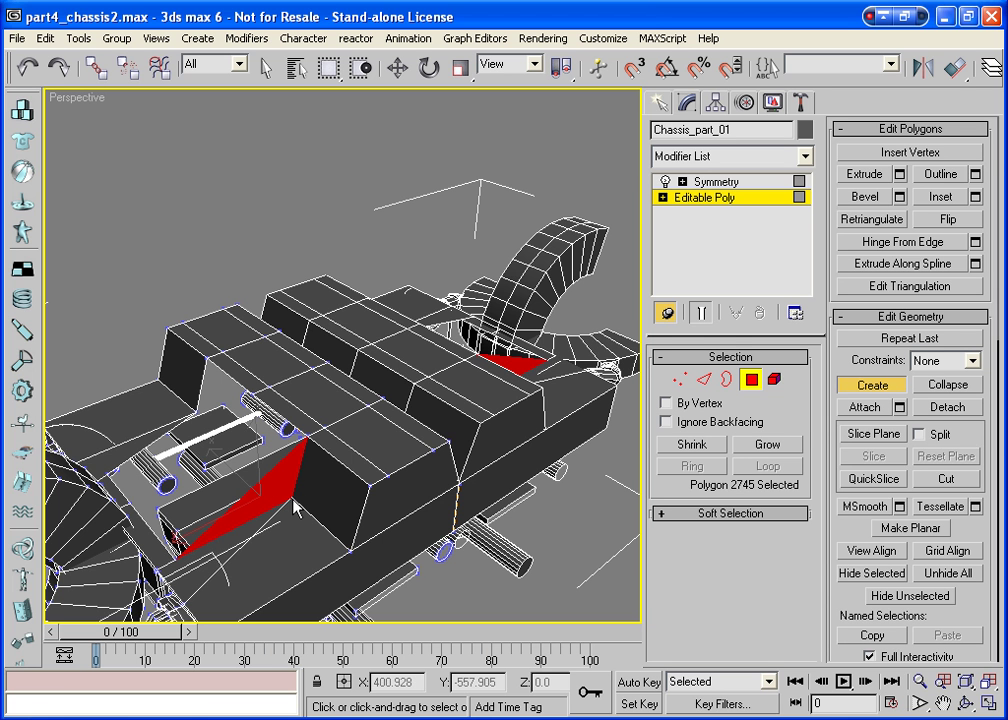
pyautogui.click(176, 547)
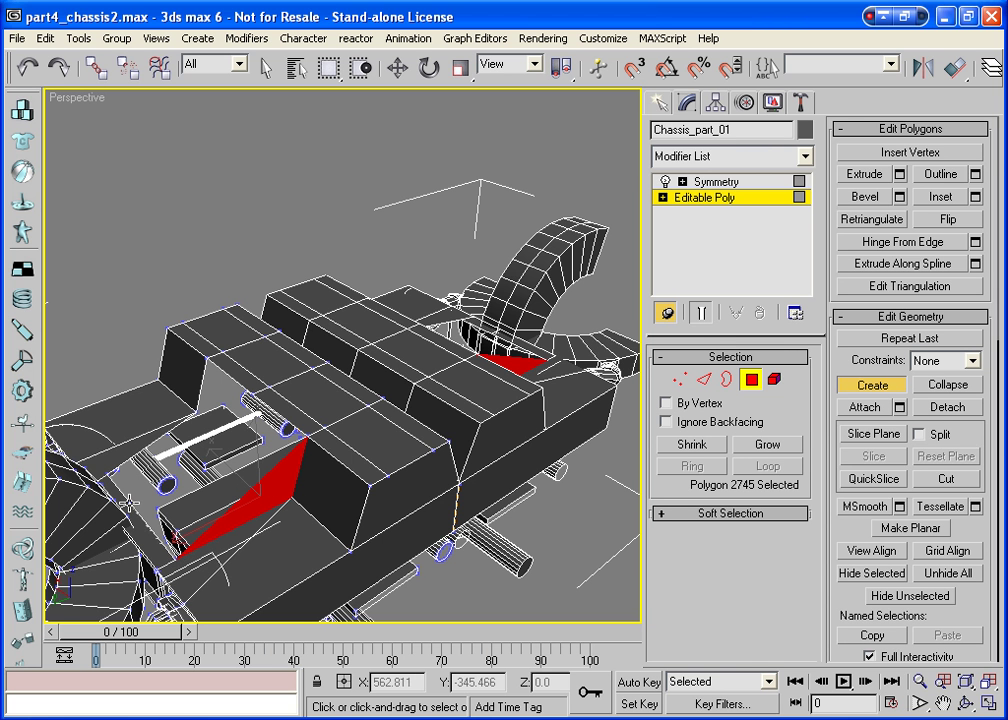
pyautogui.click(255, 393)
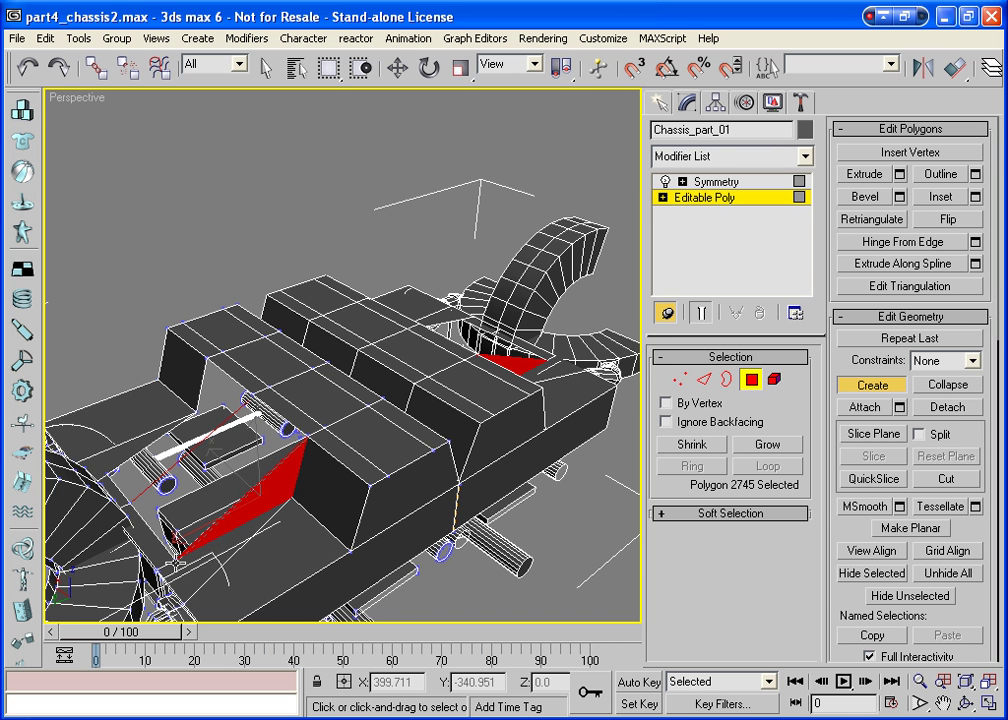
pyautogui.click(176, 548)
pyautogui.click(965, 704)
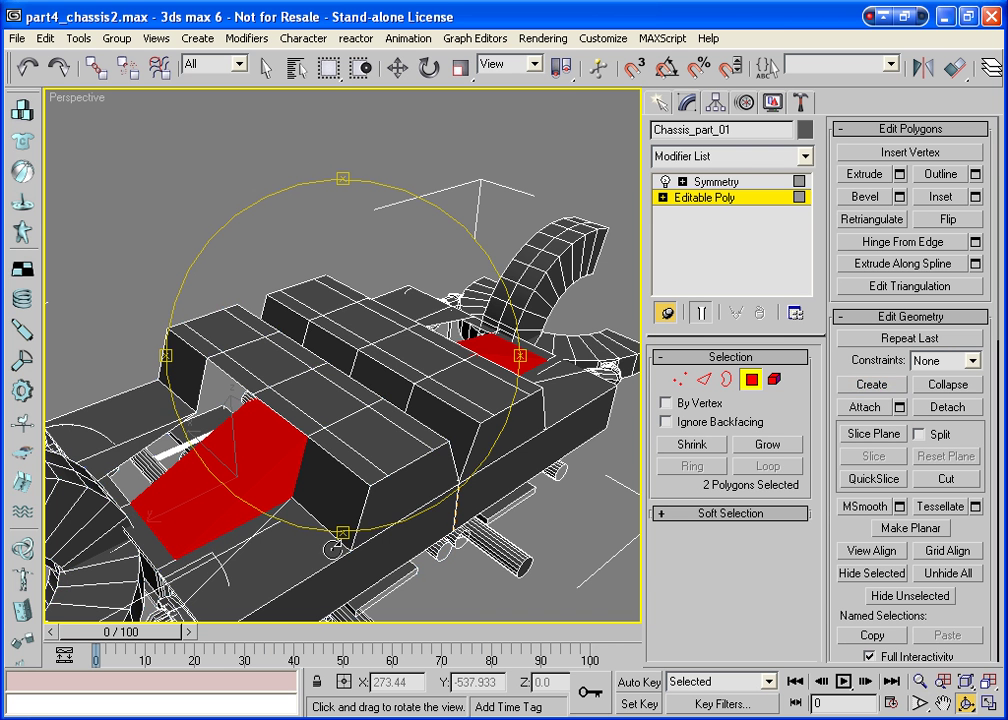
pyautogui.moveTo(223, 497)
pyautogui.mouseDown()
pyautogui.moveTo(261, 497)
pyautogui.moveTo(280, 480)
pyautogui.moveTo(300, 493)
pyautogui.moveTo(342, 486)
pyautogui.moveTo(254, 486)
pyautogui.moveTo(303, 451)
pyautogui.mouseUp()
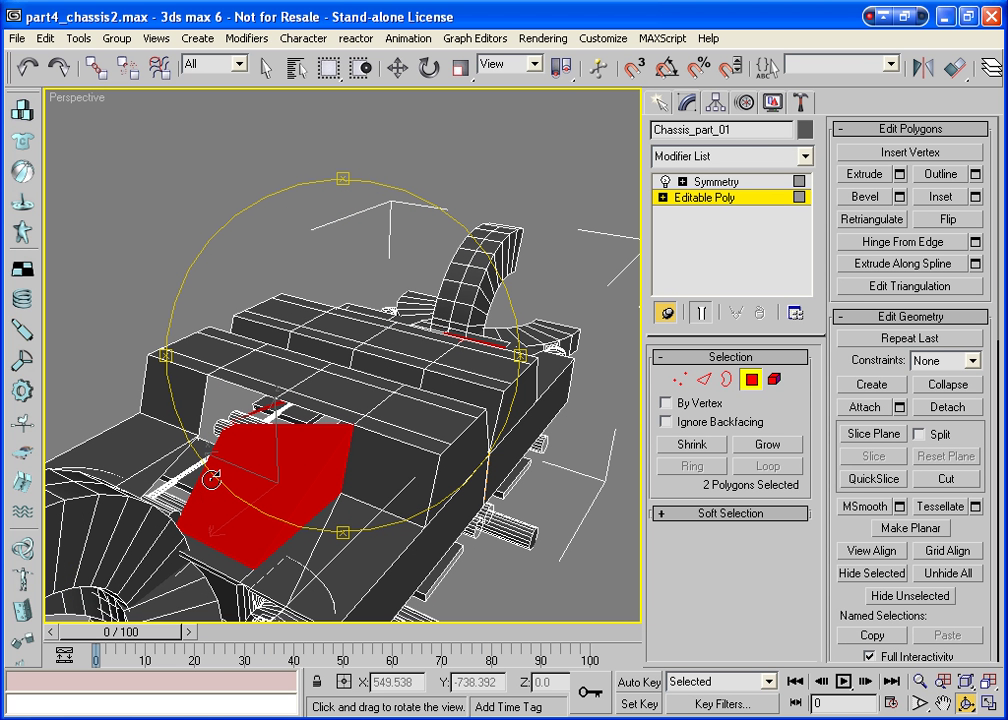
pyautogui.hotkey('ctrl', 'z')
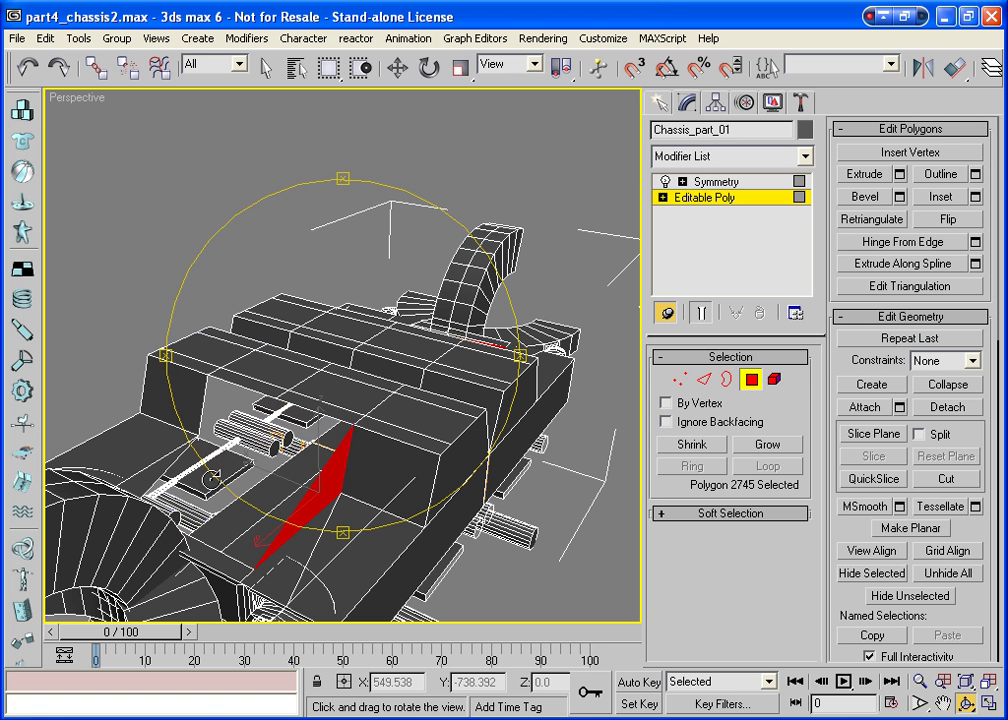
pyautogui.rightClick(210, 480)
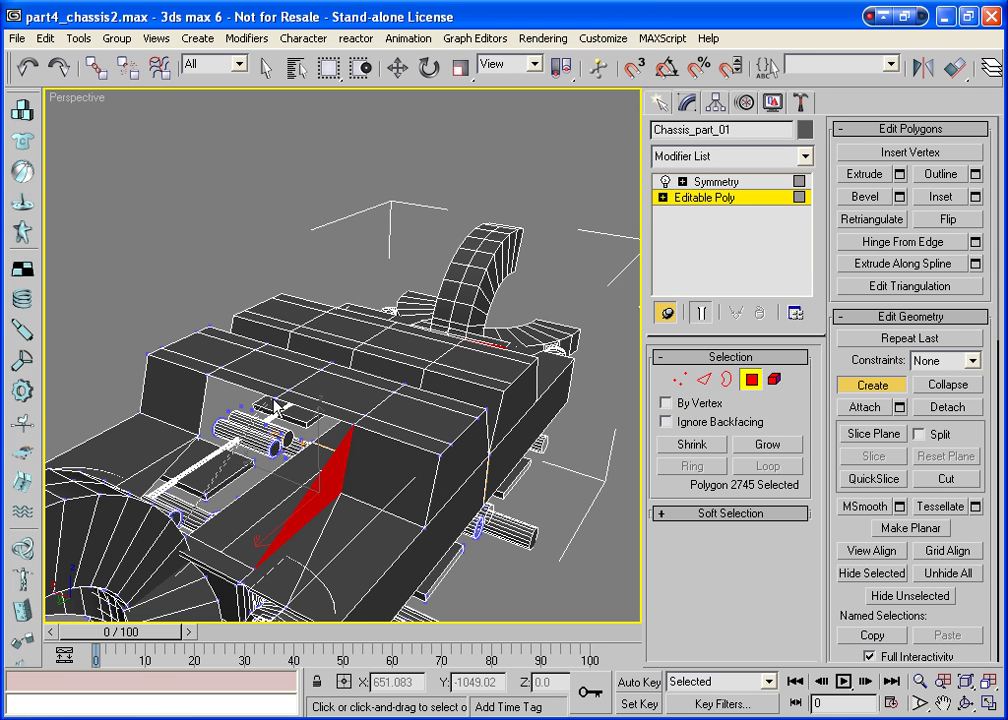
# Restore the slanted cover face and create a large top face plus a side triangle
pyautogui.keyDown('ctrl'); pyautogui.click(250, 470); pyautogui.keyUp('ctrl')
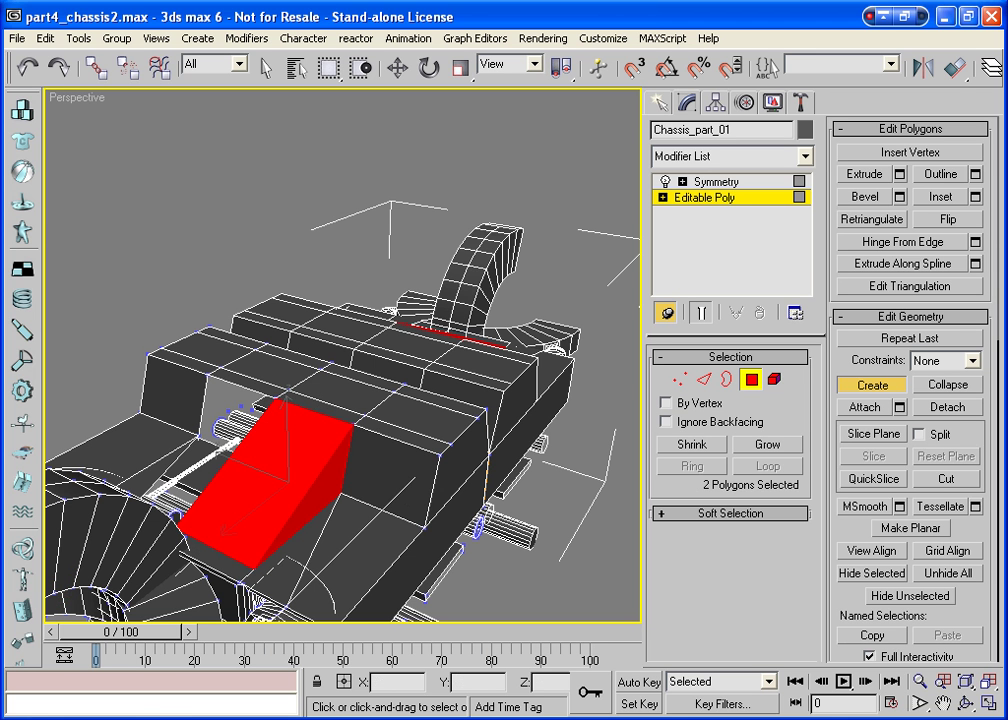
pyautogui.hotkey('ctrl', 'r')
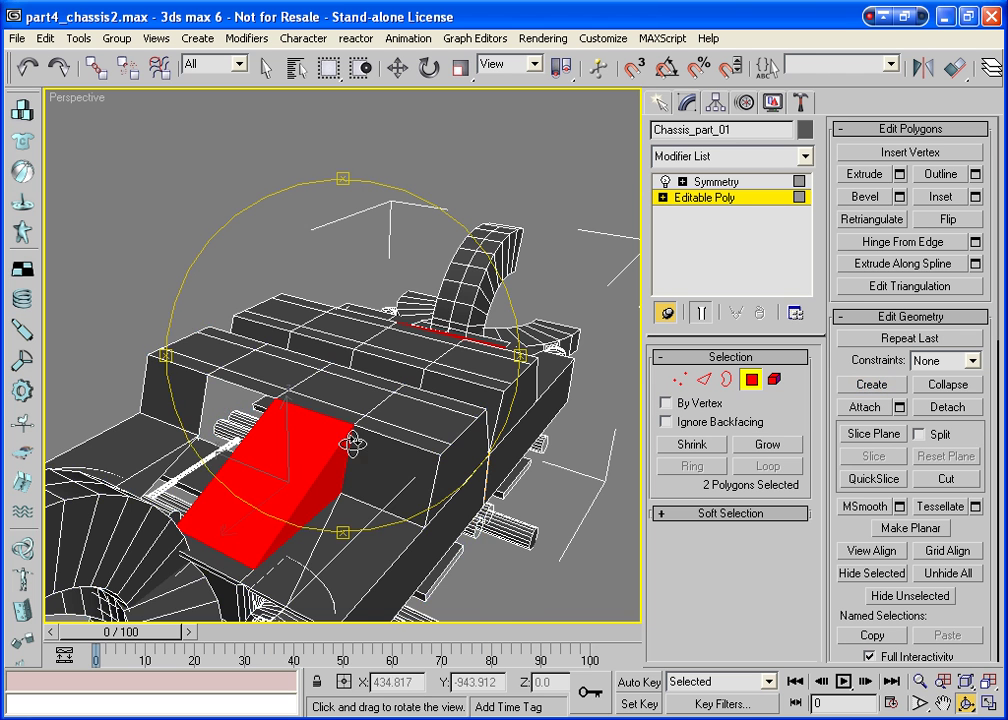
pyautogui.moveTo(351, 444)
pyautogui.mouseDown()
pyautogui.moveTo(482, 458)
pyautogui.moveTo(470, 445)
pyautogui.mouseUp()
pyautogui.click(872, 384)
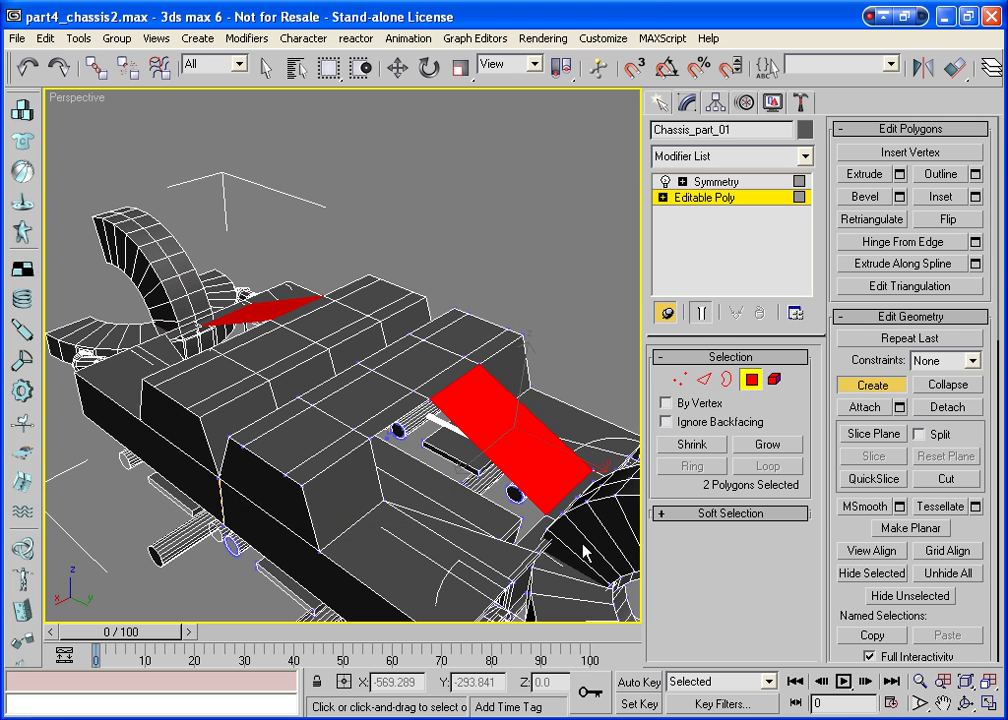
pyautogui.click(516, 544)
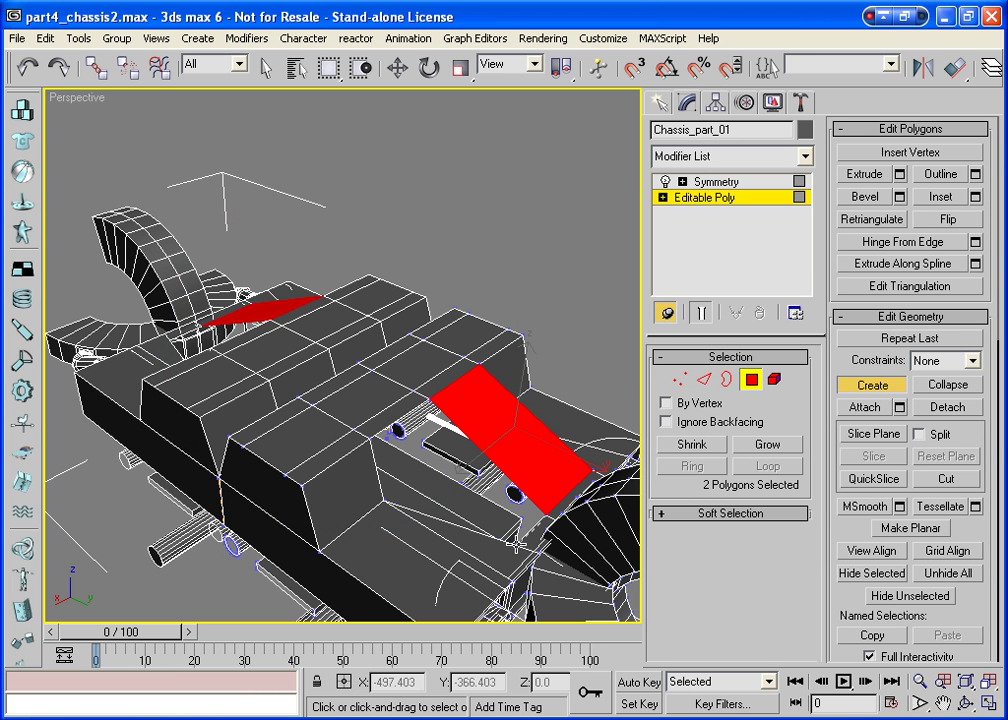
pyautogui.click(376, 437)
pyautogui.click(509, 545)
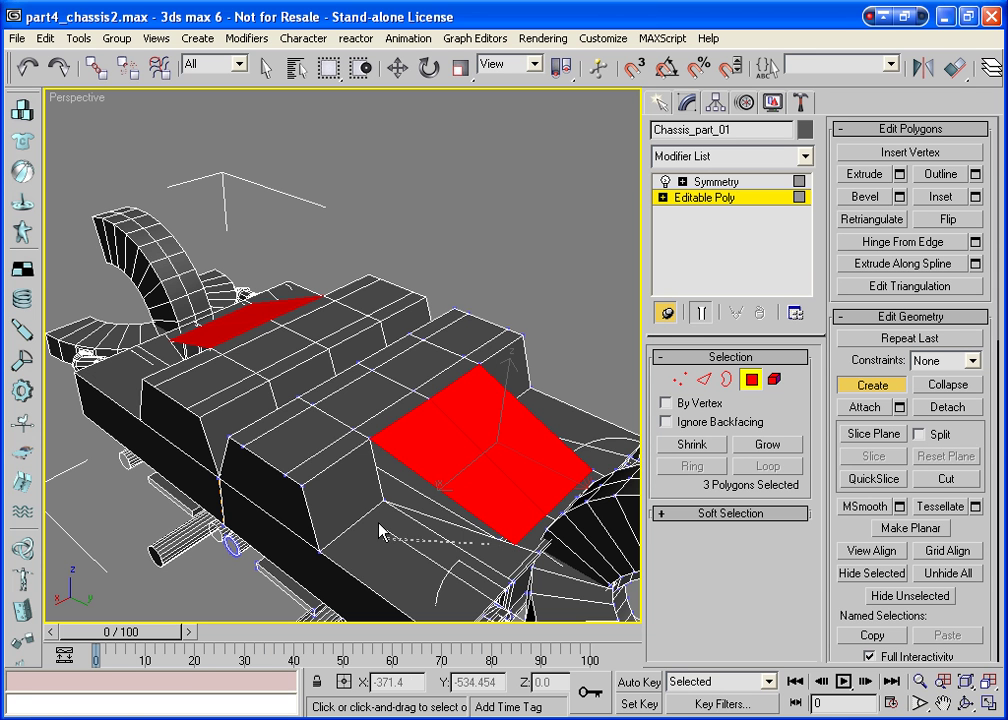
pyautogui.click(385, 442)
pyautogui.click(511, 545)
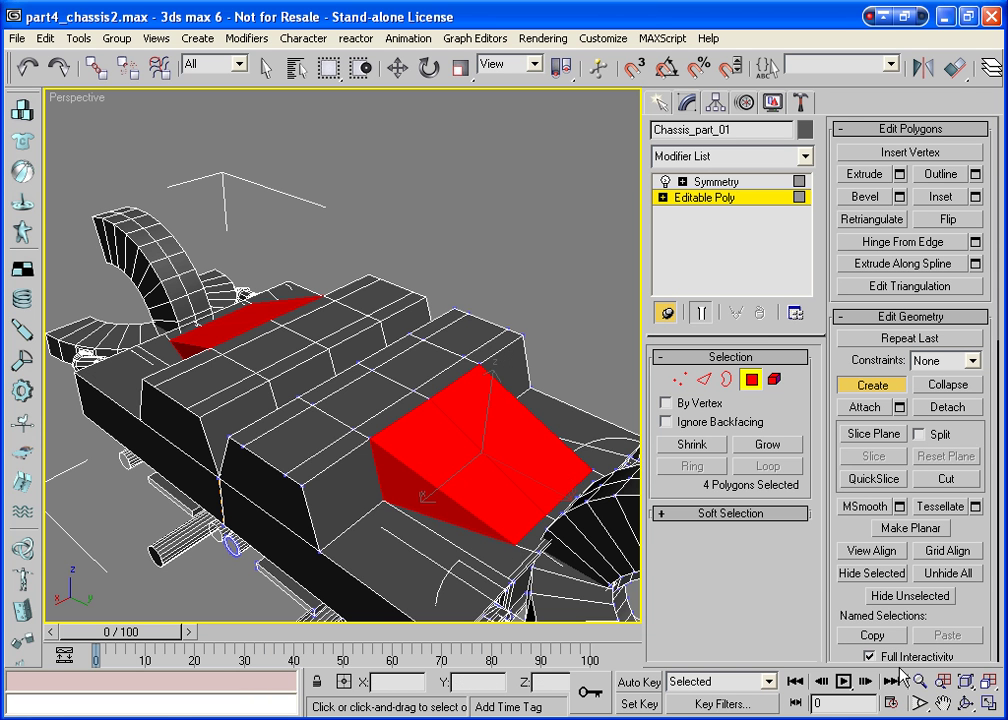
# Tessellate the small front face of the cover into four polygons
pyautogui.hotkey('ctrl', 'r')
pyautogui.moveTo(461, 466)
pyautogui.mouseDown()
pyautogui.moveTo(283, 439)
pyautogui.moveTo(227, 423)
pyautogui.moveTo(189, 378)
pyautogui.moveTo(180, 393)
pyautogui.moveTo(185, 434)
pyautogui.moveTo(225, 446)
pyautogui.moveTo(360, 450)
pyautogui.moveTo(275, 441)
pyautogui.moveTo(268, 428)
pyautogui.moveTo(378, 449)
pyautogui.mouseUp()
pyautogui.rightClick(378, 449)
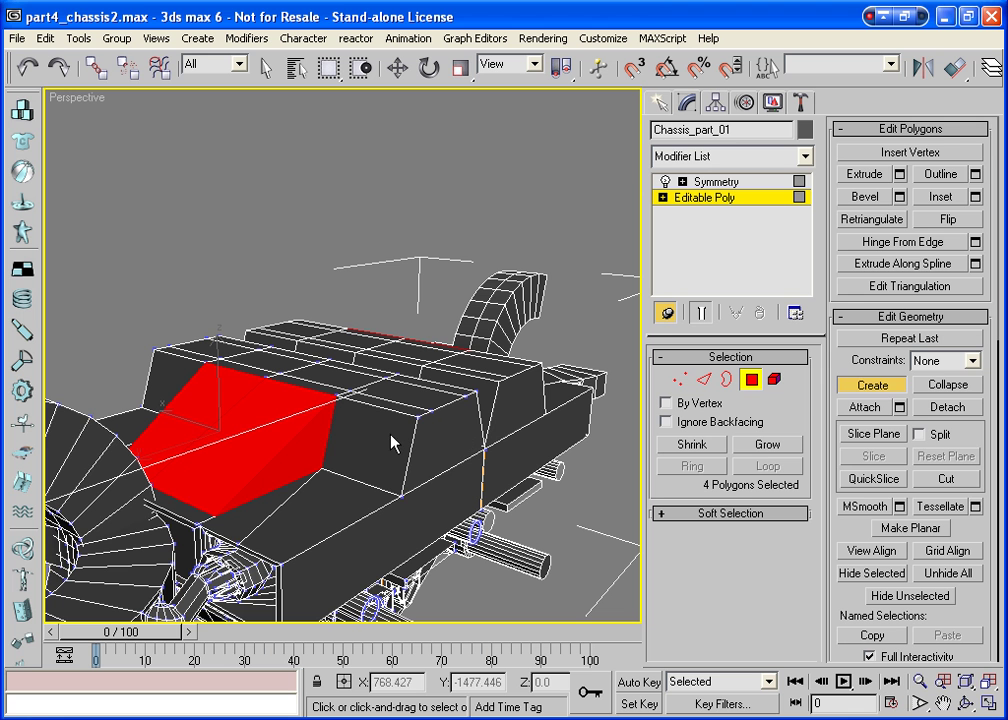
pyautogui.press('r')
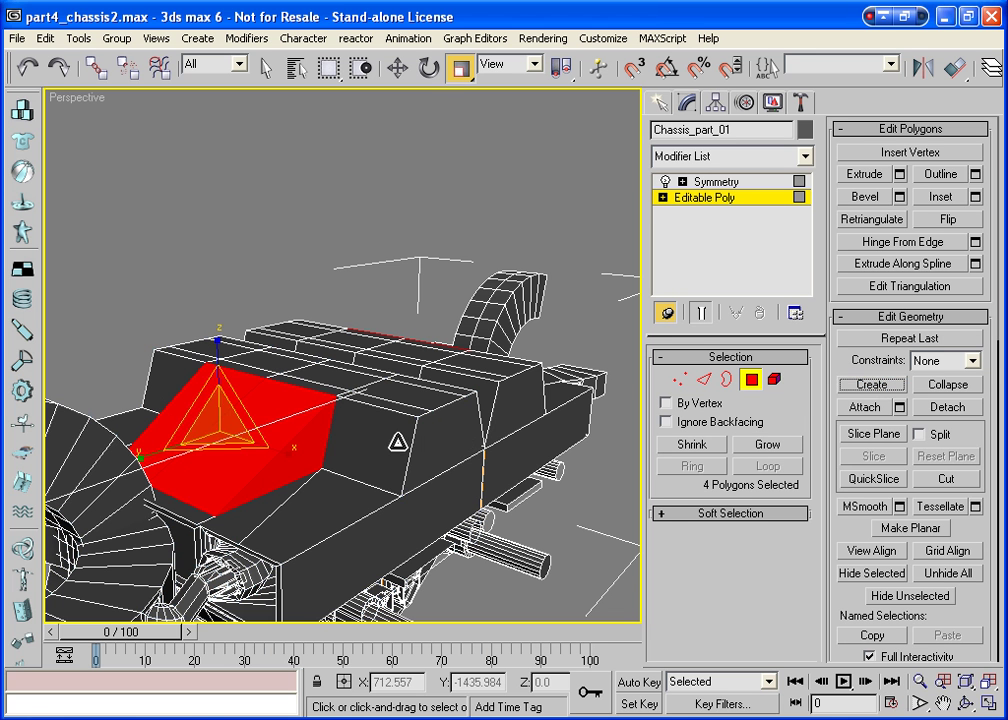
pyautogui.click(397, 440)
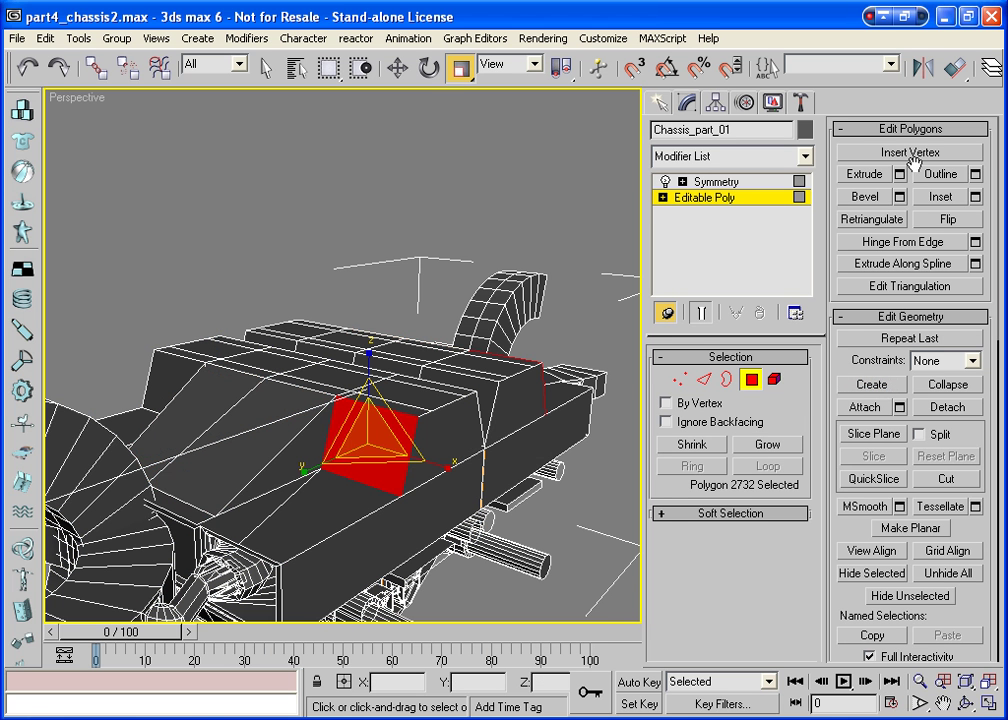
pyautogui.click(936, 510)
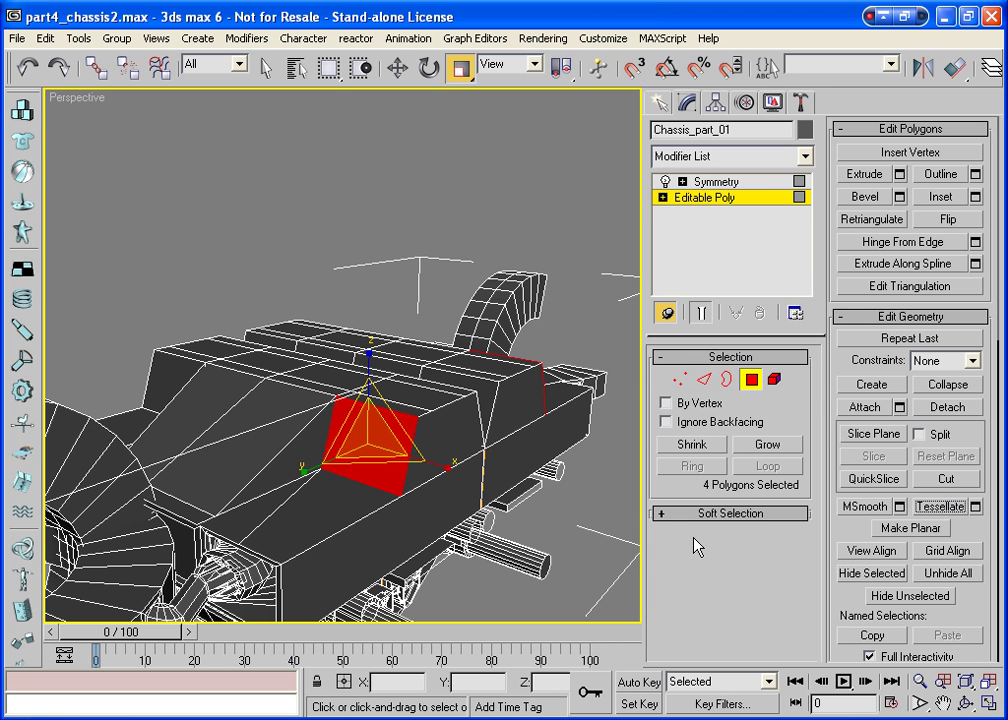
pyautogui.click(754, 386)
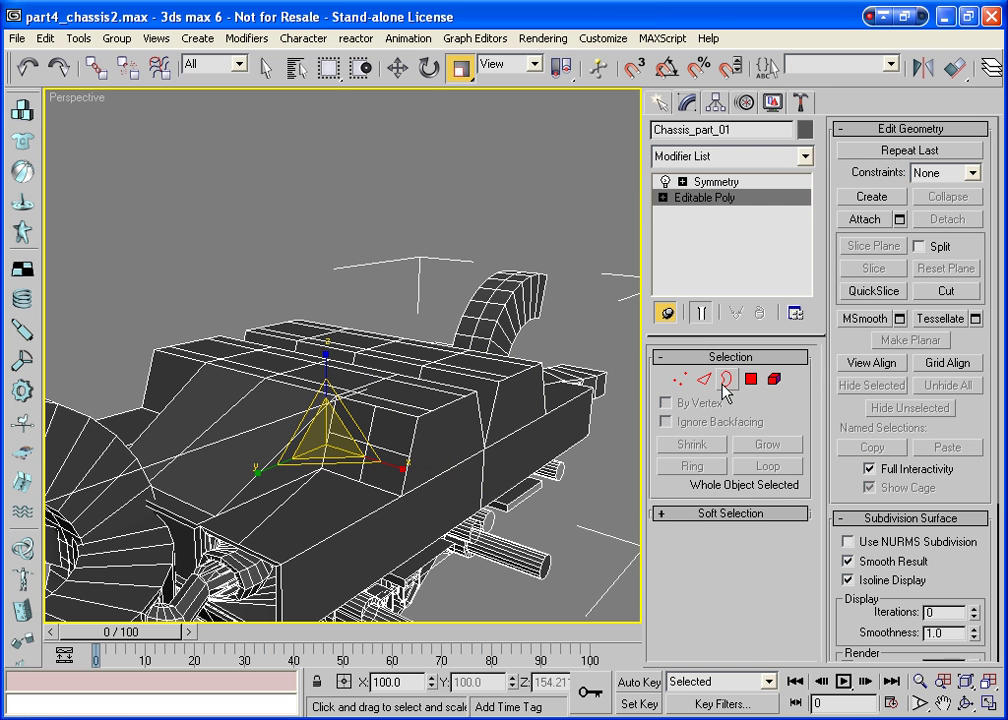
pyautogui.click(750, 385)
pyautogui.press('4')
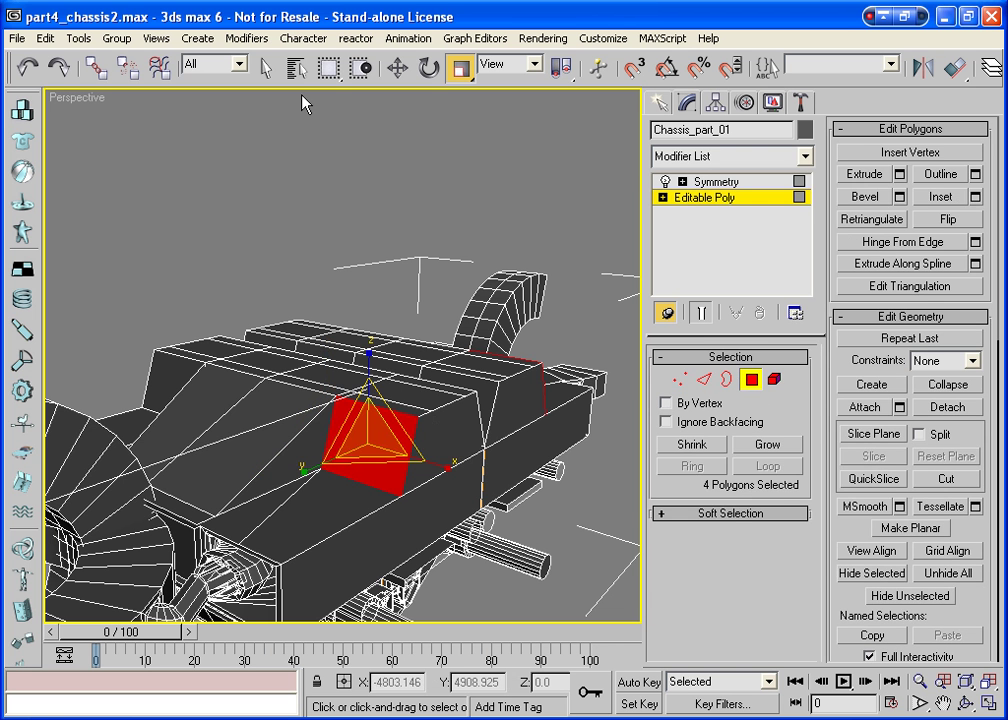
# Inset the two neighbouring front-face polygons by polygon with an amount of 1.4
pyautogui.click(392, 421)
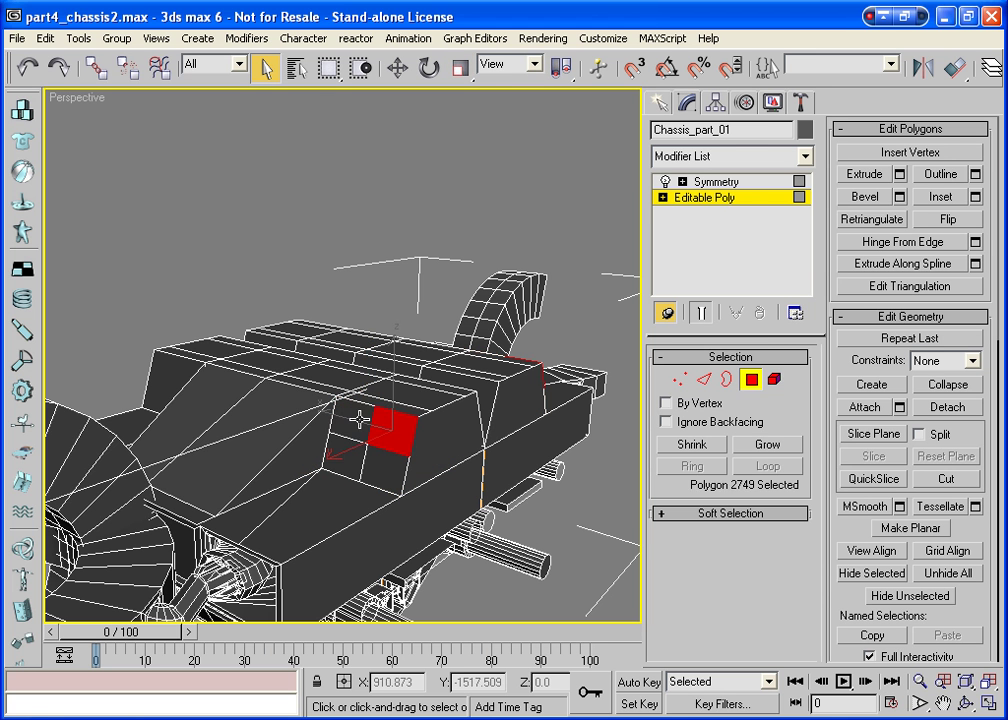
pyautogui.keyDown('ctrl'); pyautogui.click(356, 418); pyautogui.keyUp('ctrl')
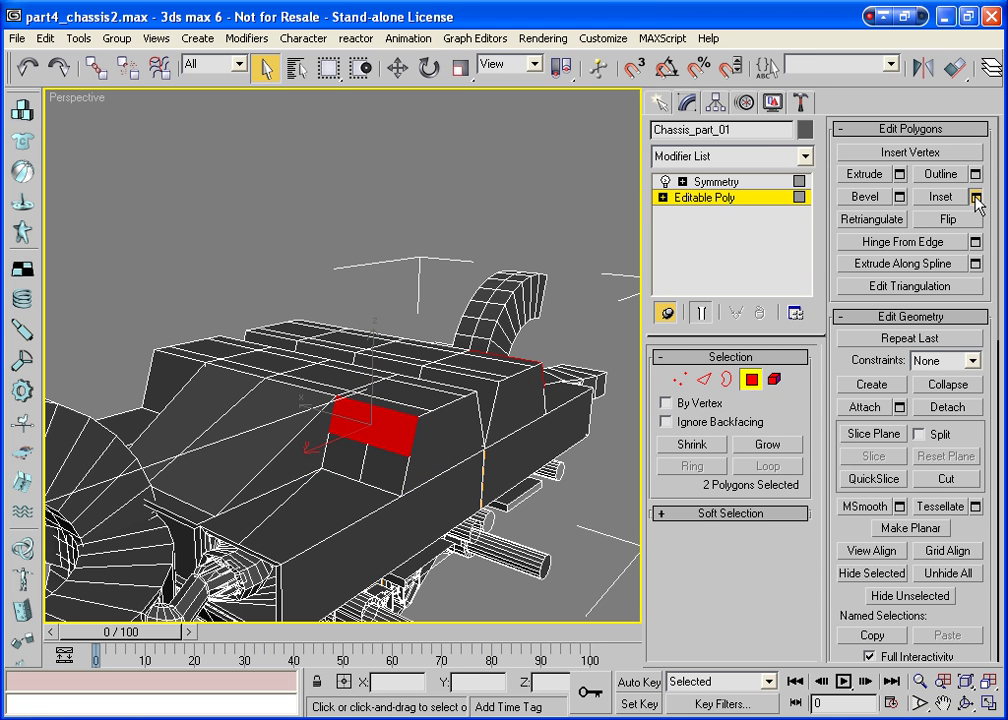
pyautogui.click(976, 197)
pyautogui.click(614, 356)
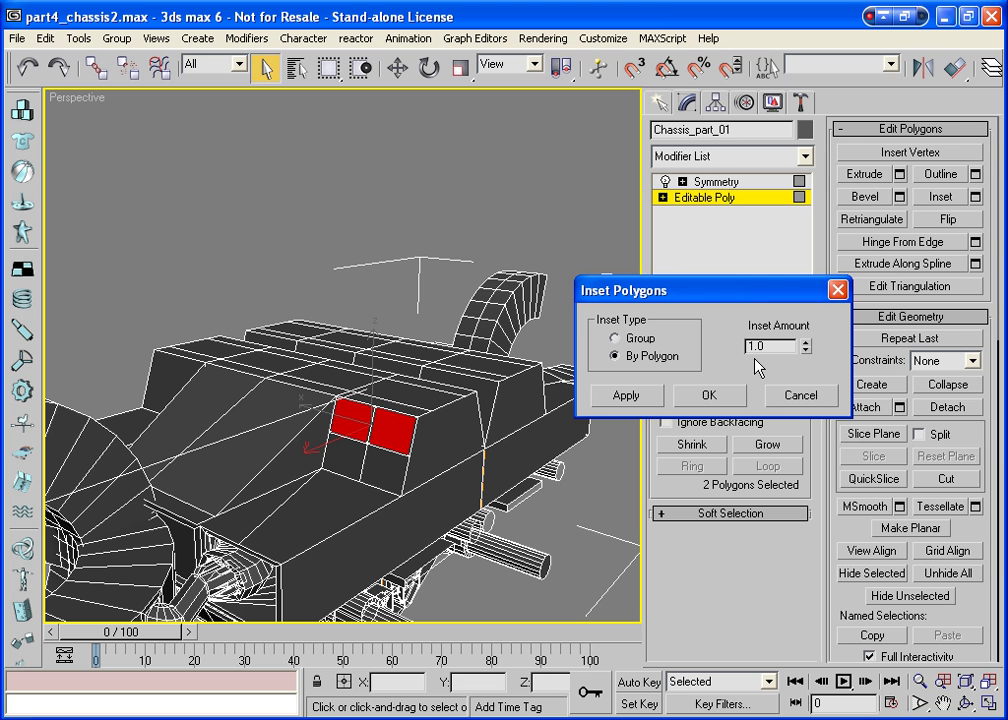
pyautogui.moveTo(805, 350); pyautogui.dragTo(790, 240)
pyautogui.click(709, 396)
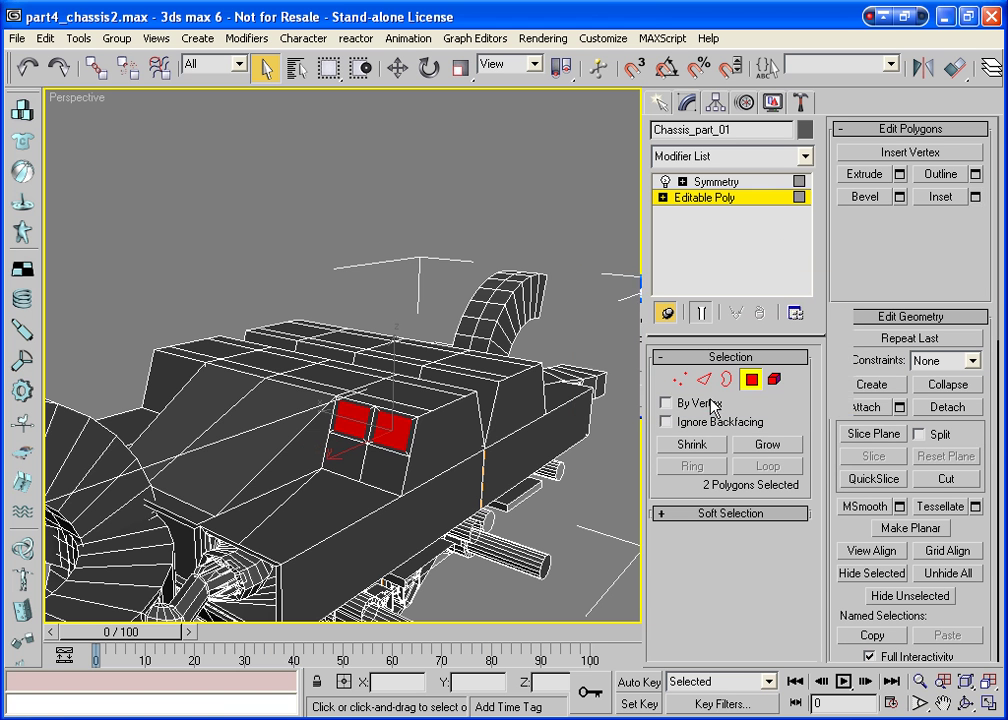
# Extrude the inset faces and MSmooth them into two round ports
pyautogui.click(899, 174)
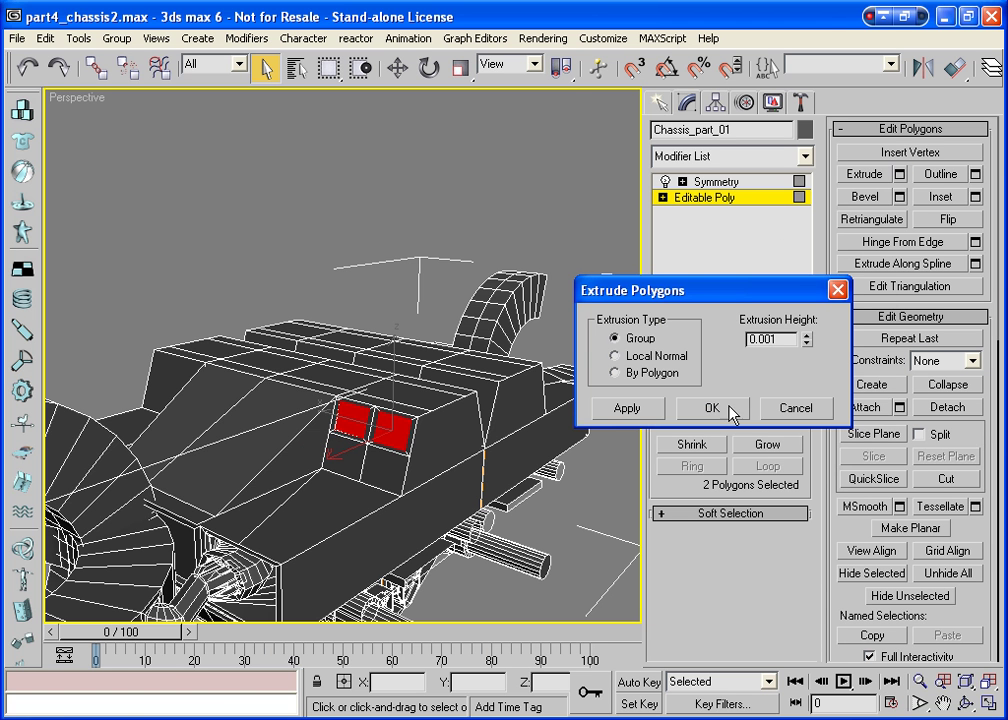
pyautogui.click(715, 407)
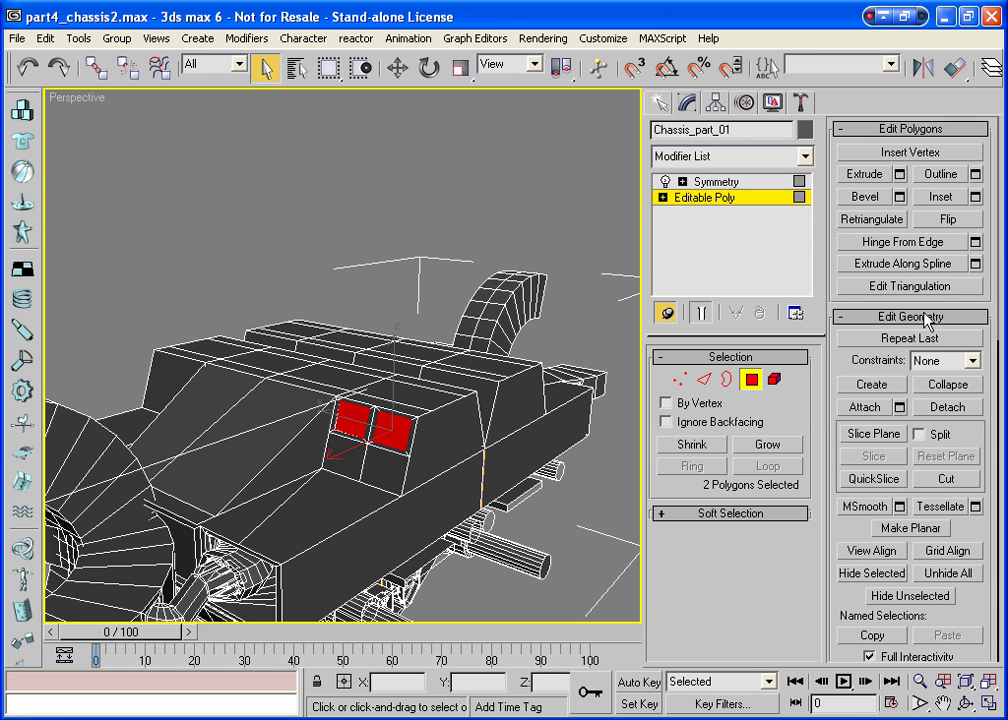
pyautogui.click(874, 512)
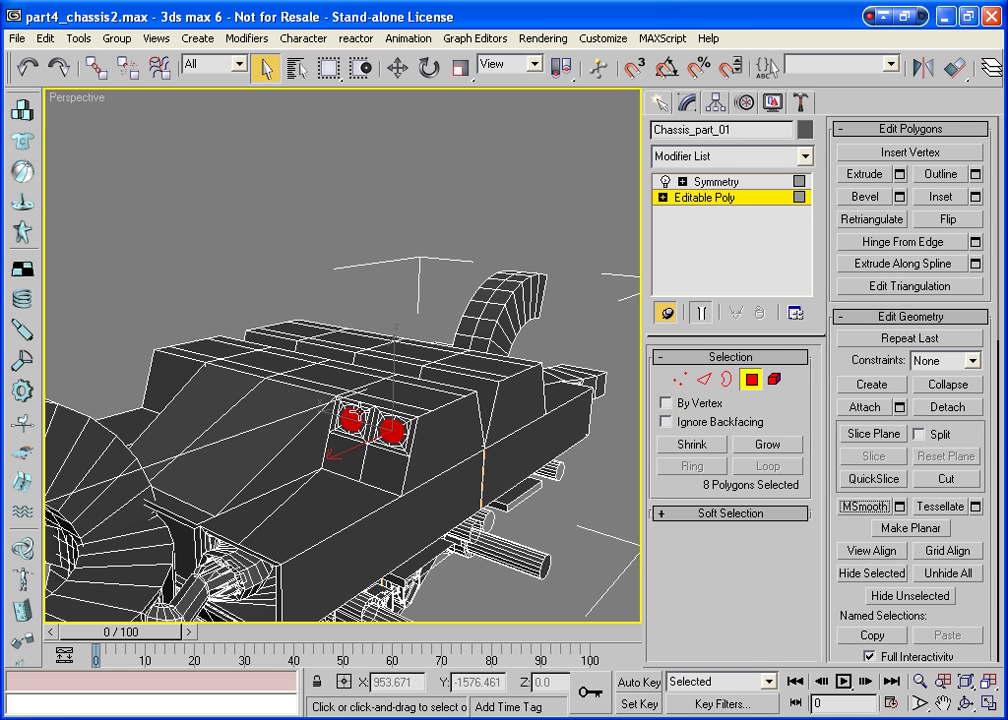
# Add the remaining port polygons until all 16 of both ports are selected
pyautogui.keyDown('ctrl'); pyautogui.click(280, 320); pyautogui.keyUp('ctrl')
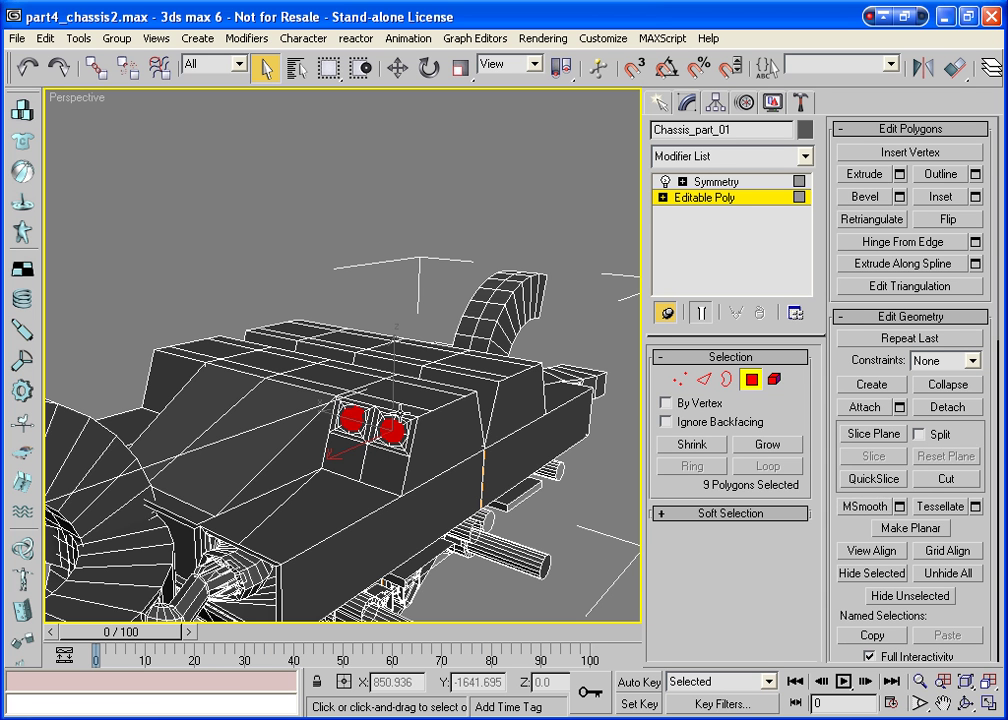
pyautogui.keyDown('ctrl'); pyautogui.click(349, 420); pyautogui.keyUp('ctrl')
pyautogui.keyDown('ctrl'); pyautogui.click(347, 425); pyautogui.keyUp('ctrl')
pyautogui.keyDown('ctrl'); pyautogui.click(344, 430); pyautogui.keyUp('ctrl')
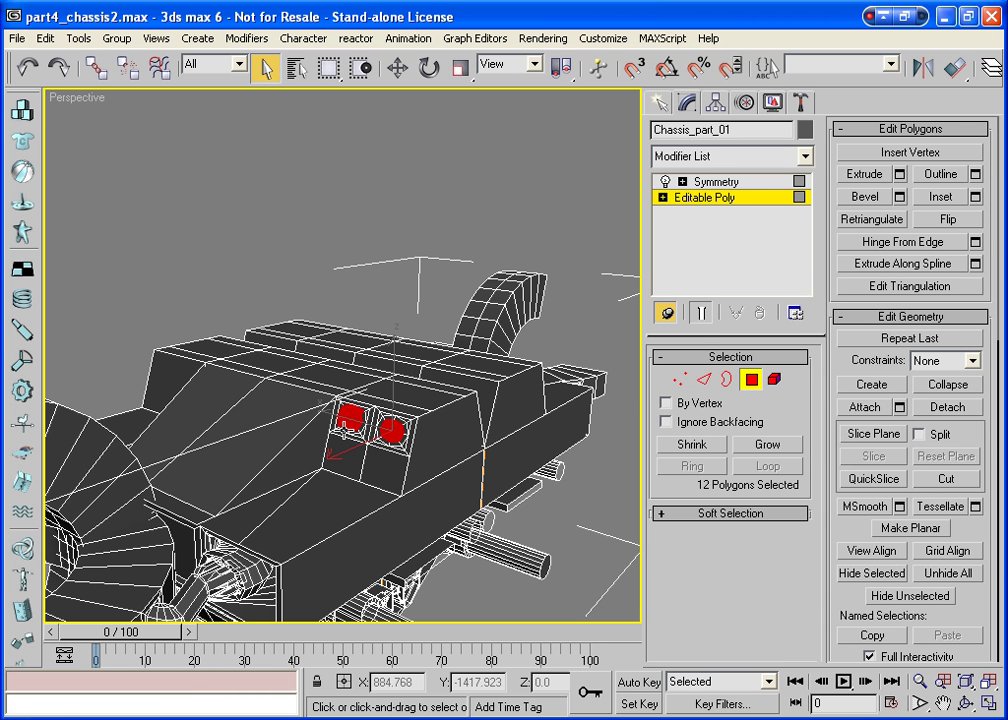
pyautogui.keyDown('ctrl'); pyautogui.click(355, 429); pyautogui.keyUp('ctrl')
pyautogui.keyDown('ctrl'); pyautogui.click(362, 428); pyautogui.keyUp('ctrl')
pyautogui.keyDown('ctrl'); pyautogui.click(358, 429); pyautogui.keyUp('ctrl')
pyautogui.keyDown('ctrl'); pyautogui.click(356, 431); pyautogui.keyUp('ctrl')
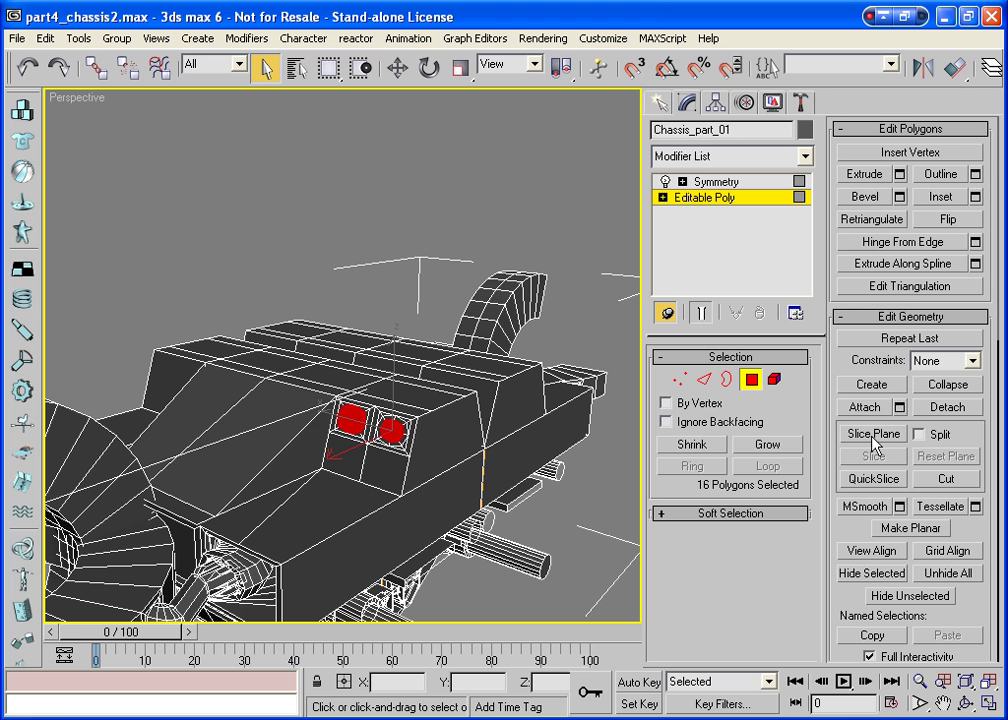
# Hinge the port polygons around edge 5522 below them at 100.5 degrees
pyautogui.click(975, 241)
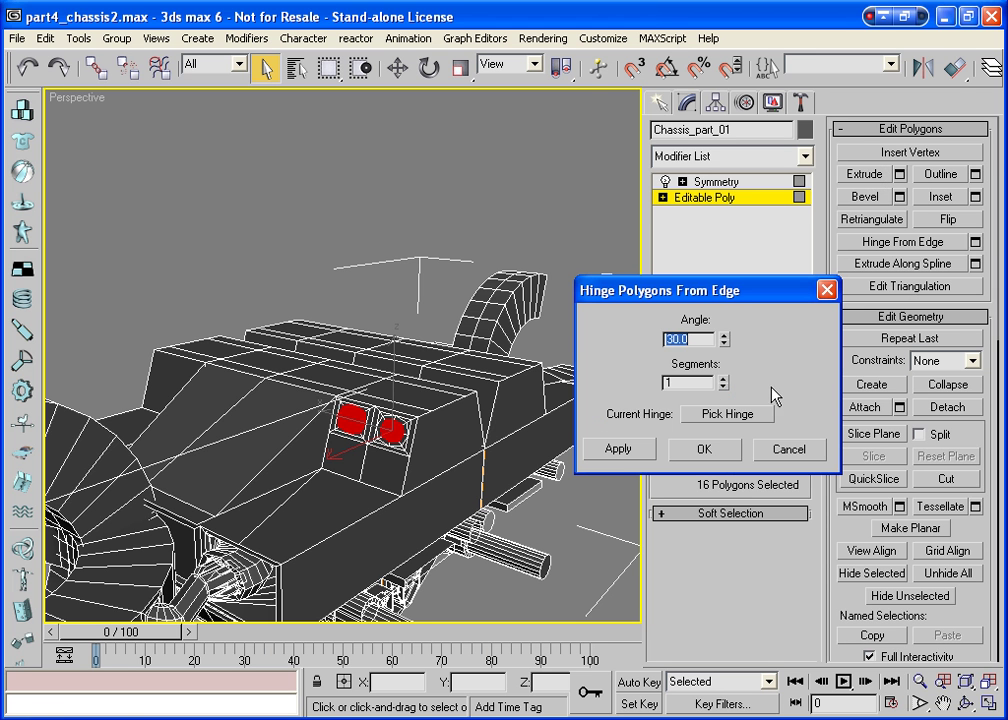
pyautogui.click(727, 414)
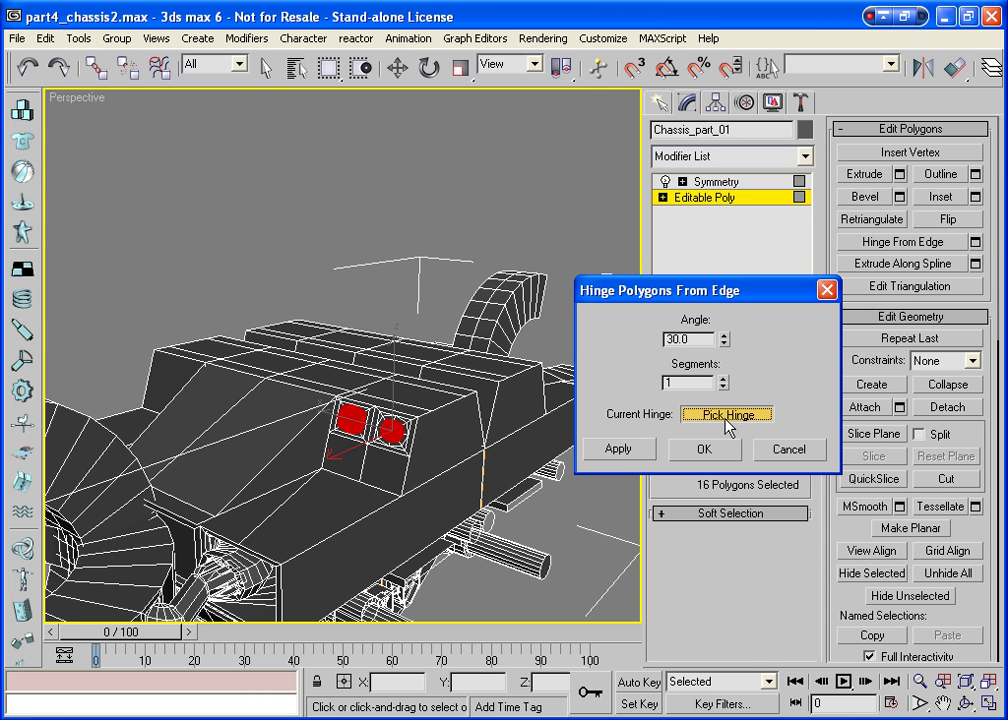
pyautogui.click(345, 480)
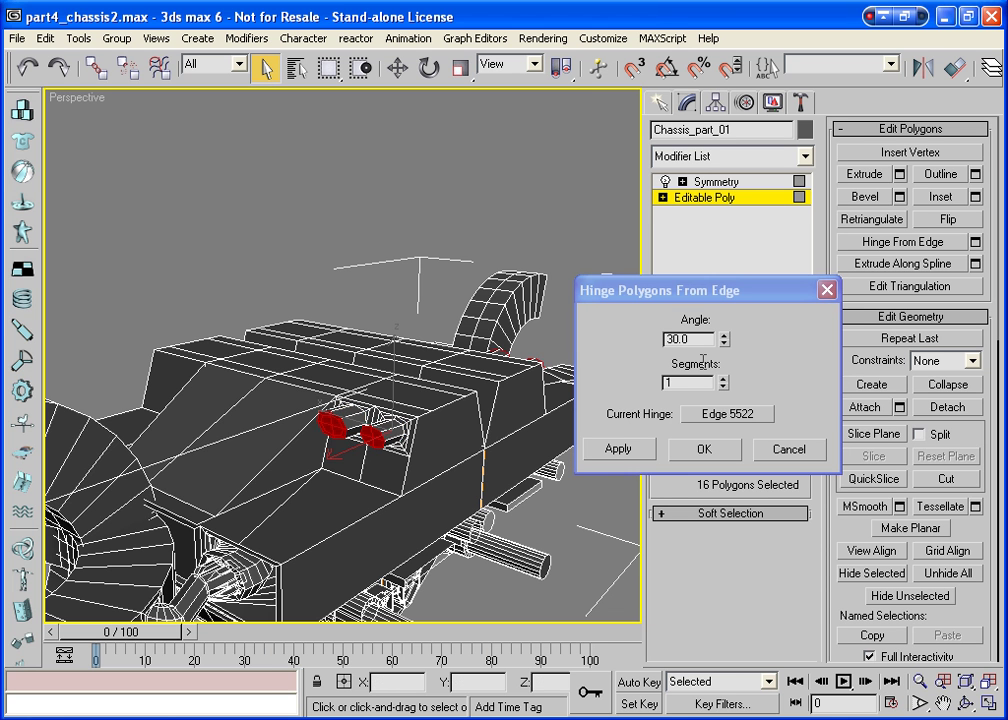
pyautogui.moveTo(727, 346); pyautogui.dragTo(721, 208)
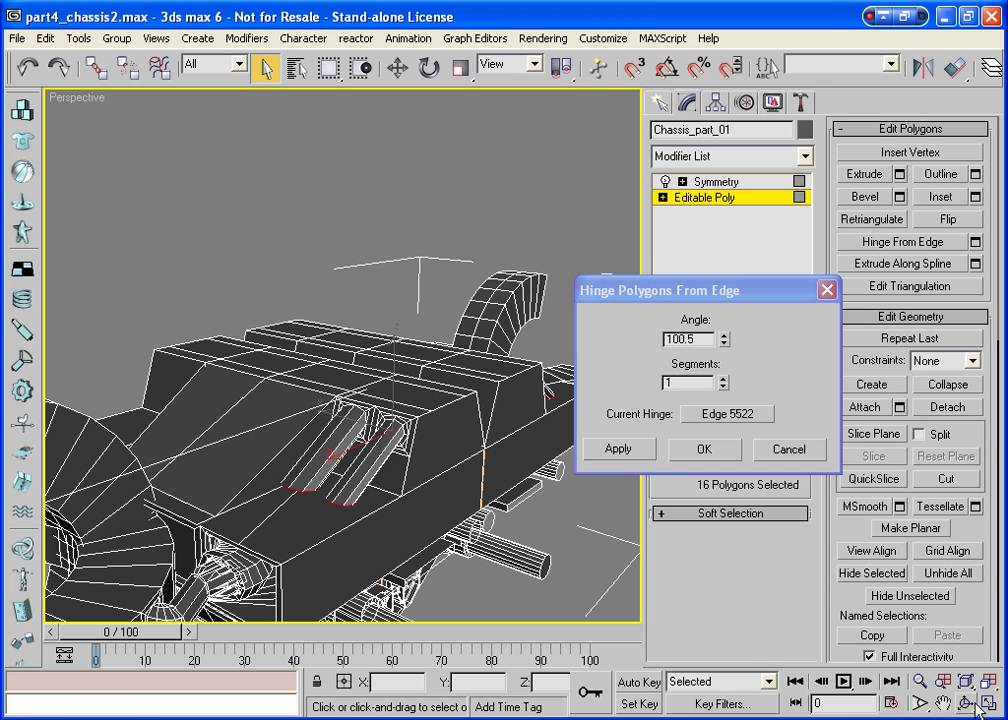
pyautogui.hotkey('ctrl', 'r')
pyautogui.moveTo(520, 444); pyautogui.dragTo(455, 475)
pyautogui.moveTo(362, 370)
pyautogui.mouseDown()
pyautogui.moveTo(354, 376)
pyautogui.moveTo(574, 419)
pyautogui.mouseUp()
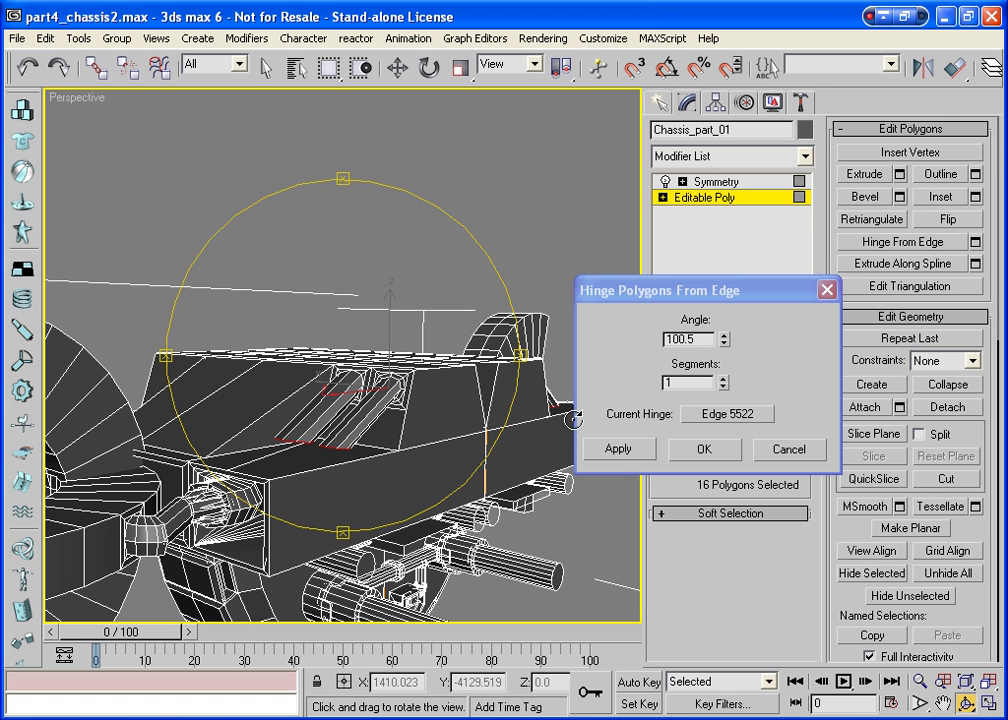
# Raise the hinge segments to 6 for a smooth pipe curve and confirm
pyautogui.click(725, 379)
pyautogui.click(725, 379)
pyautogui.click(725, 379)
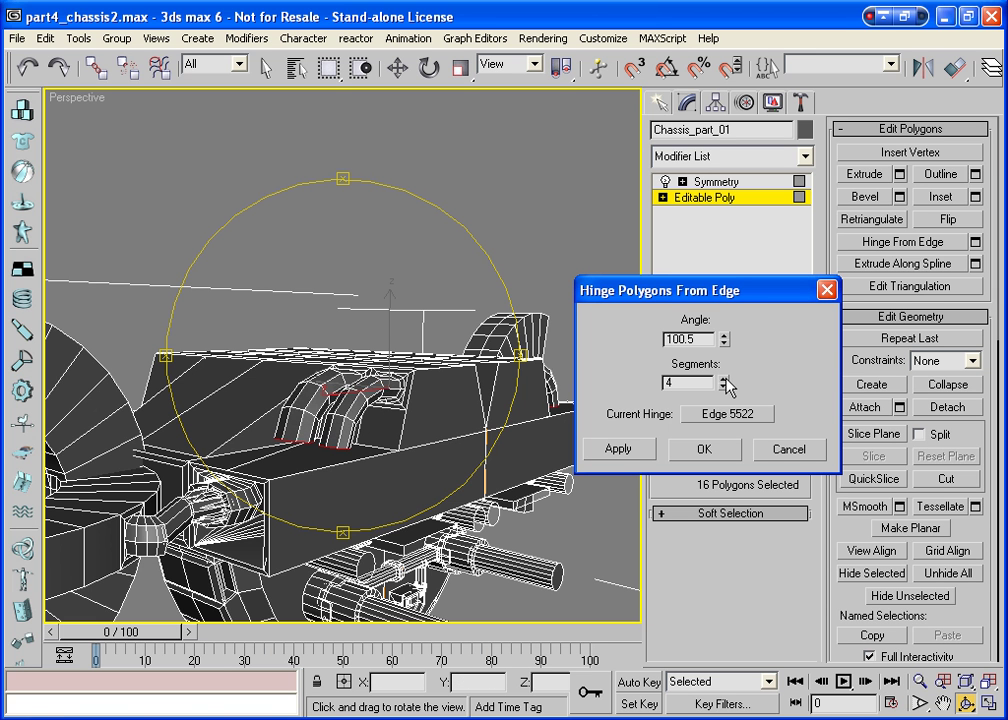
pyautogui.click(725, 379)
pyautogui.click(725, 379)
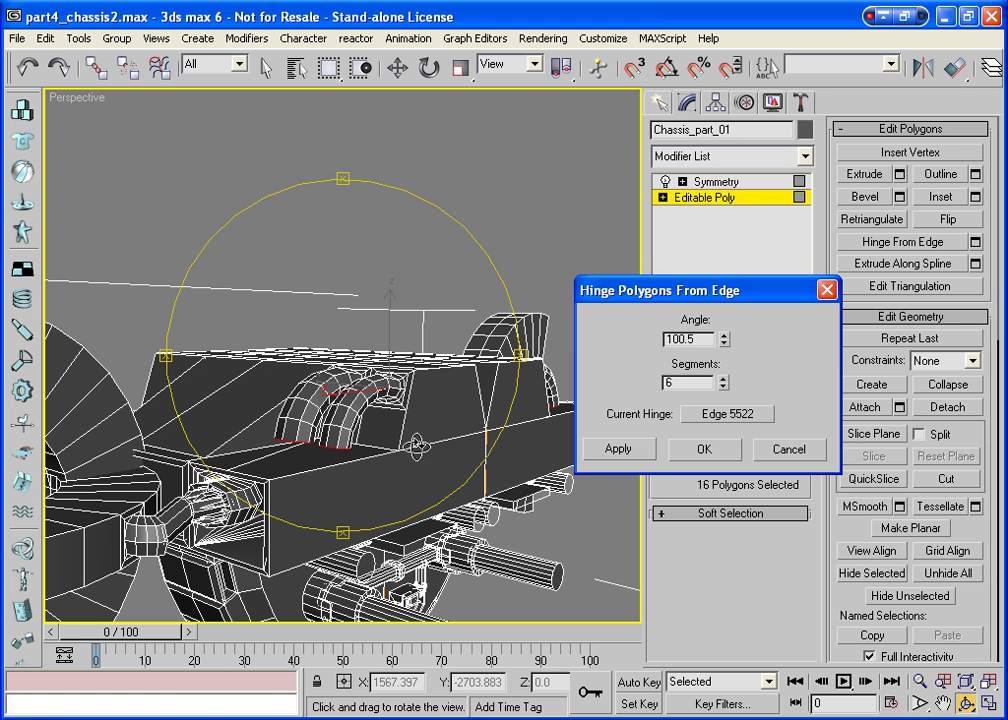
pyautogui.click(700, 449)
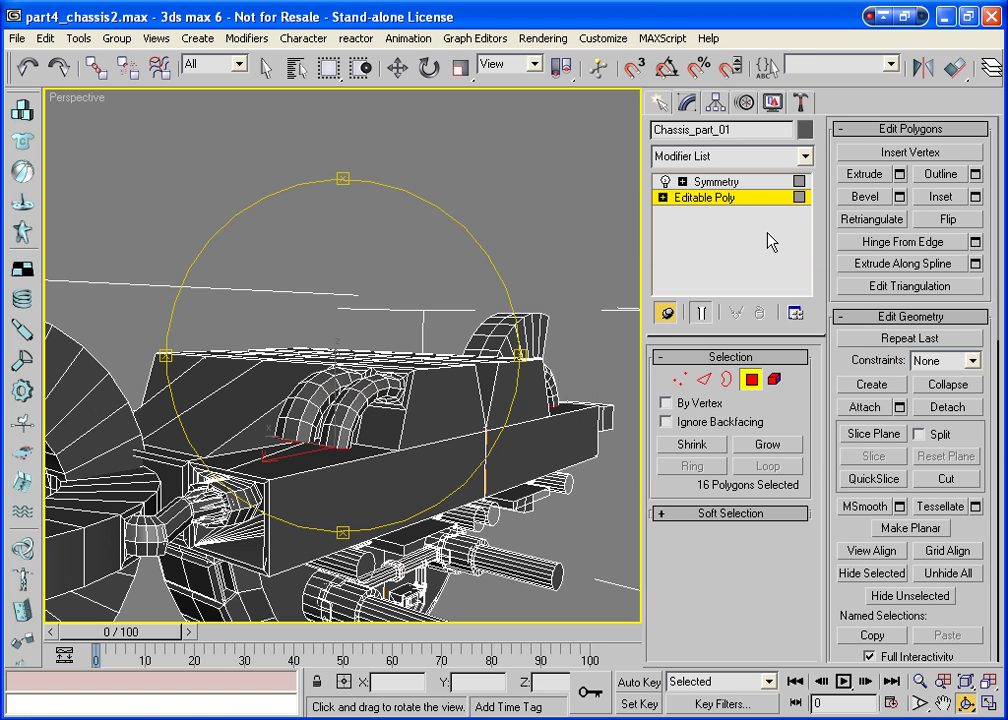
# Extrude the 16 pipe-end polygons, then delete them along with their isolated vertices
pyautogui.click(865, 197)
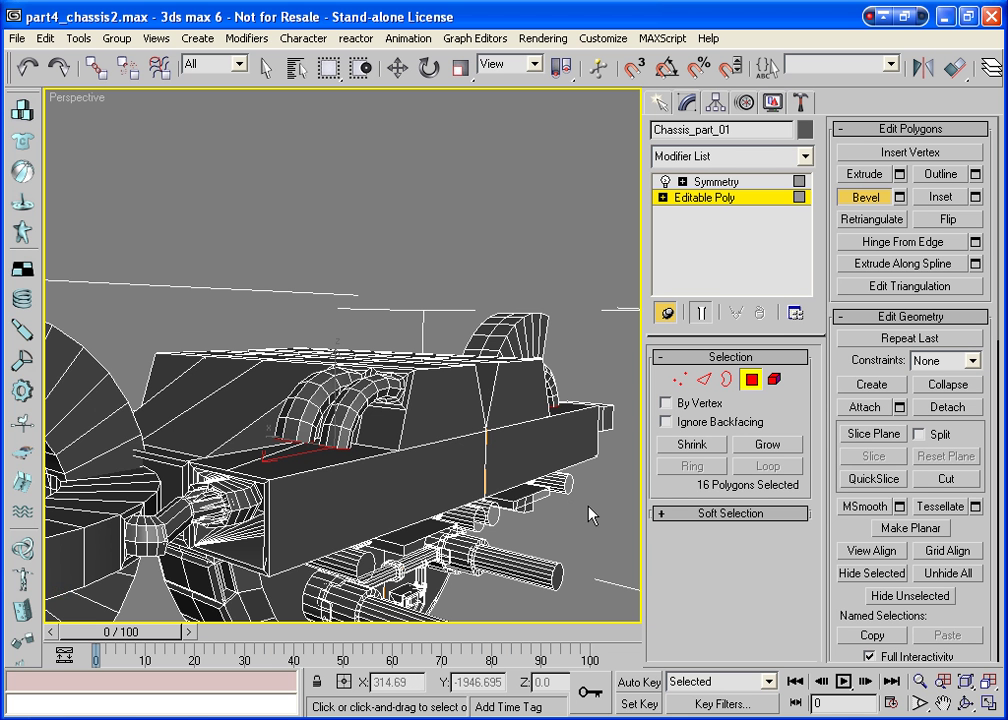
pyautogui.click(967, 703)
pyautogui.moveTo(450, 437)
pyautogui.mouseDown()
pyautogui.moveTo(410, 455)
pyautogui.moveTo(415, 462)
pyautogui.mouseUp()
pyautogui.rightClick(418, 466)
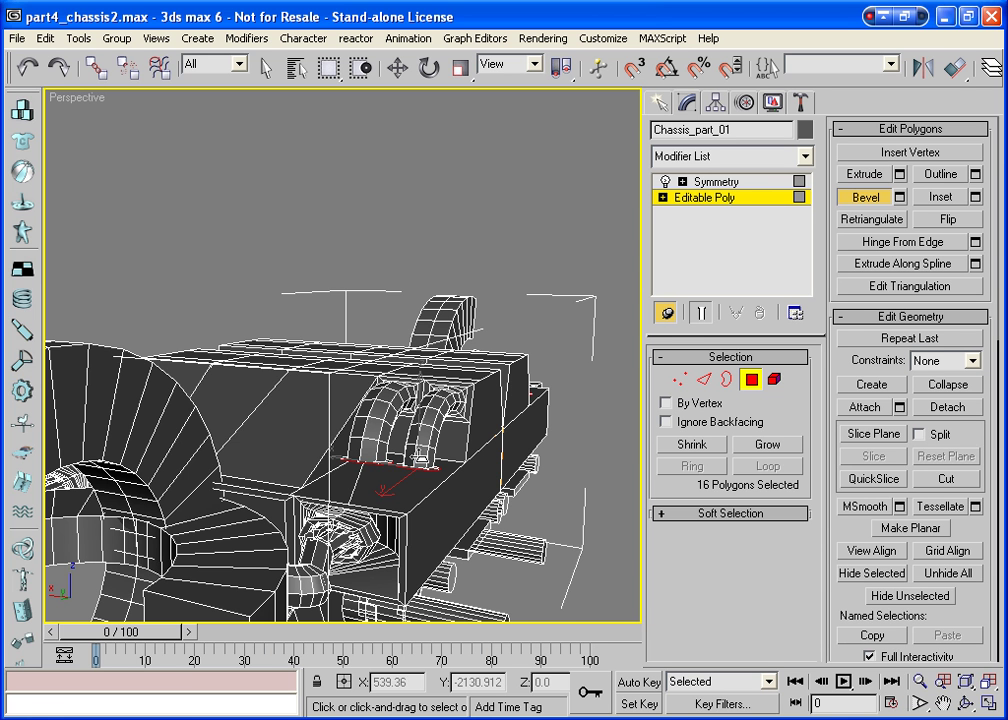
pyautogui.click(886, 176)
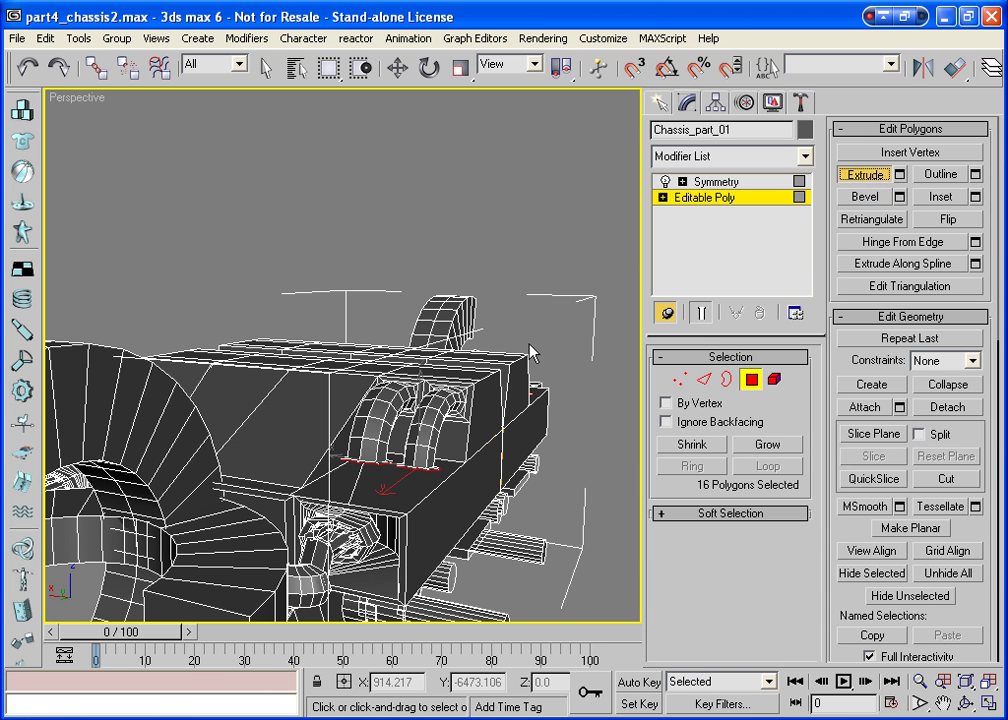
pyautogui.click(412, 470)
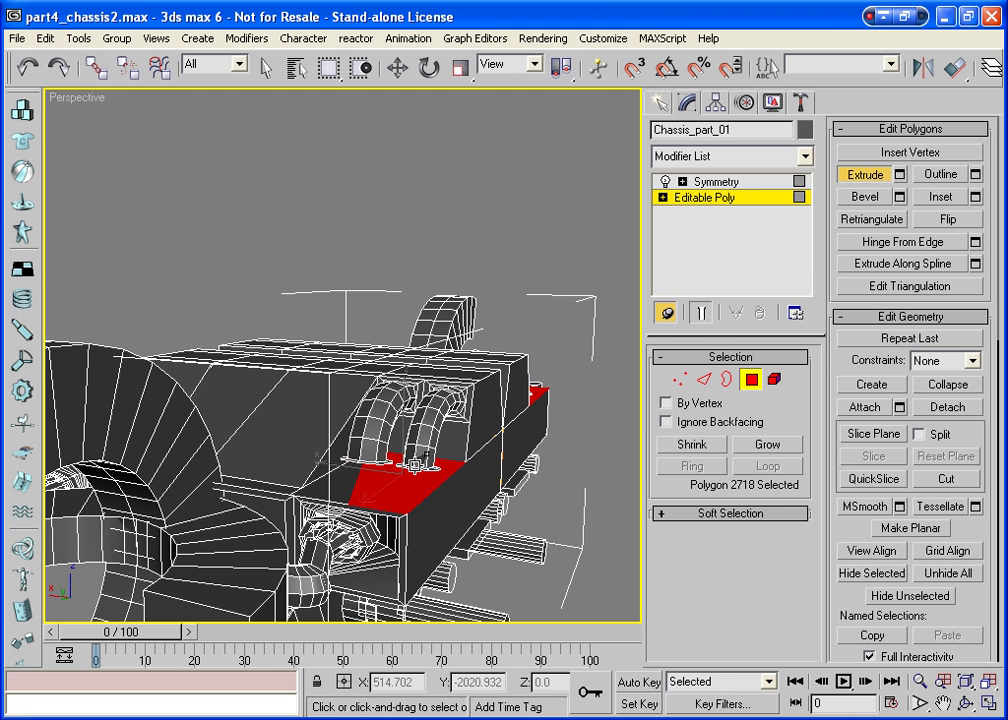
pyautogui.hotkey('ctrl', 'z')
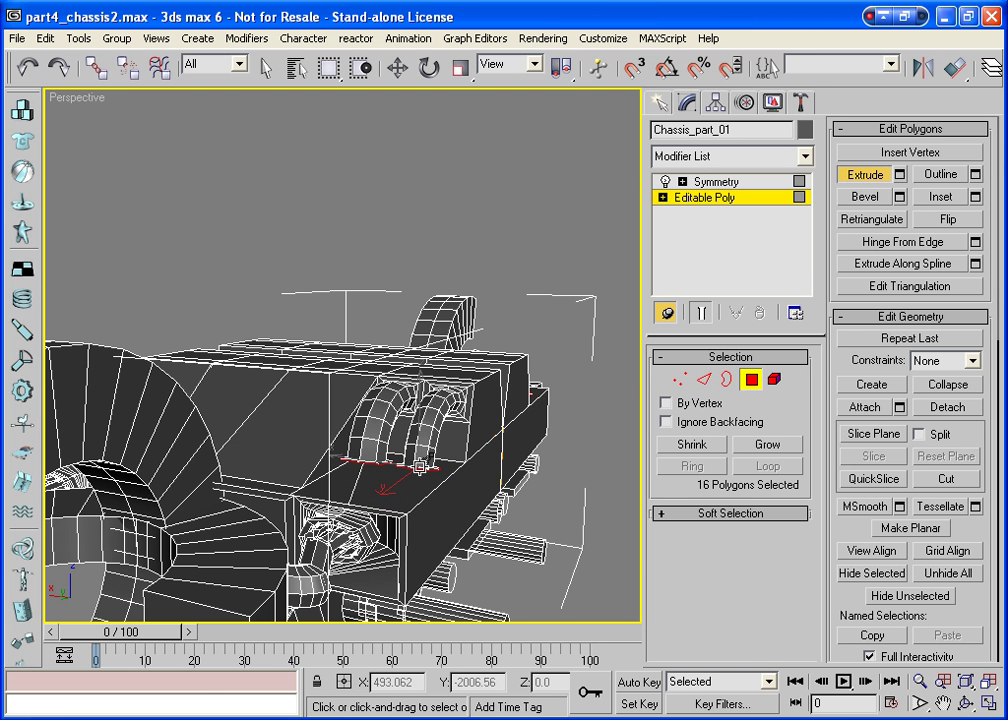
pyautogui.moveTo(420, 465); pyautogui.dragTo(424, 449)
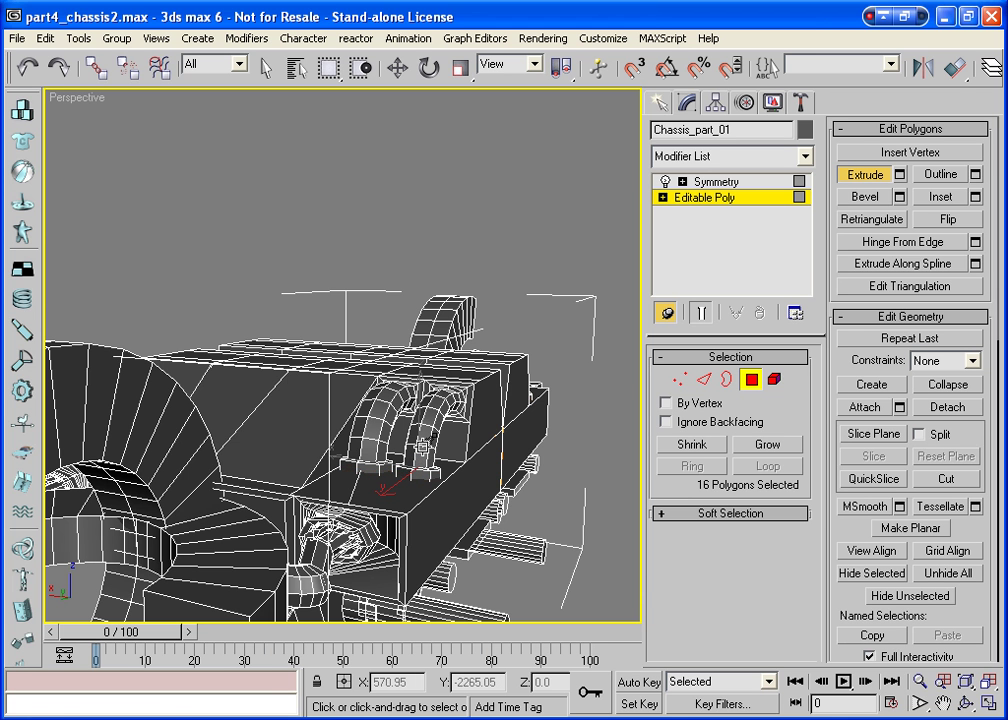
pyautogui.press('Delete')
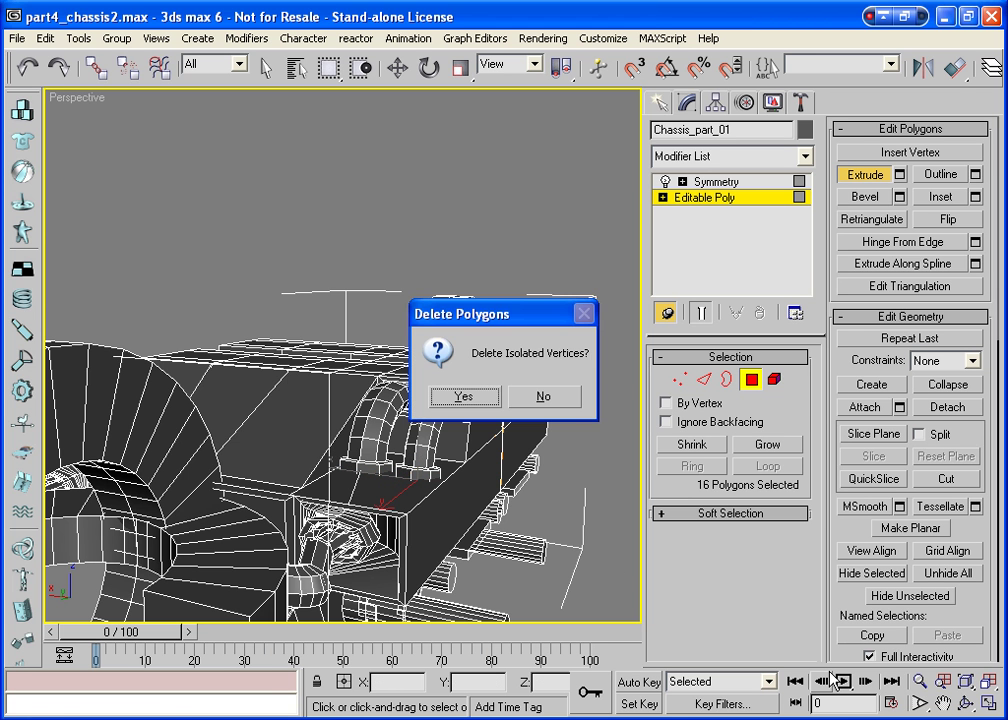
pyautogui.press('Return')
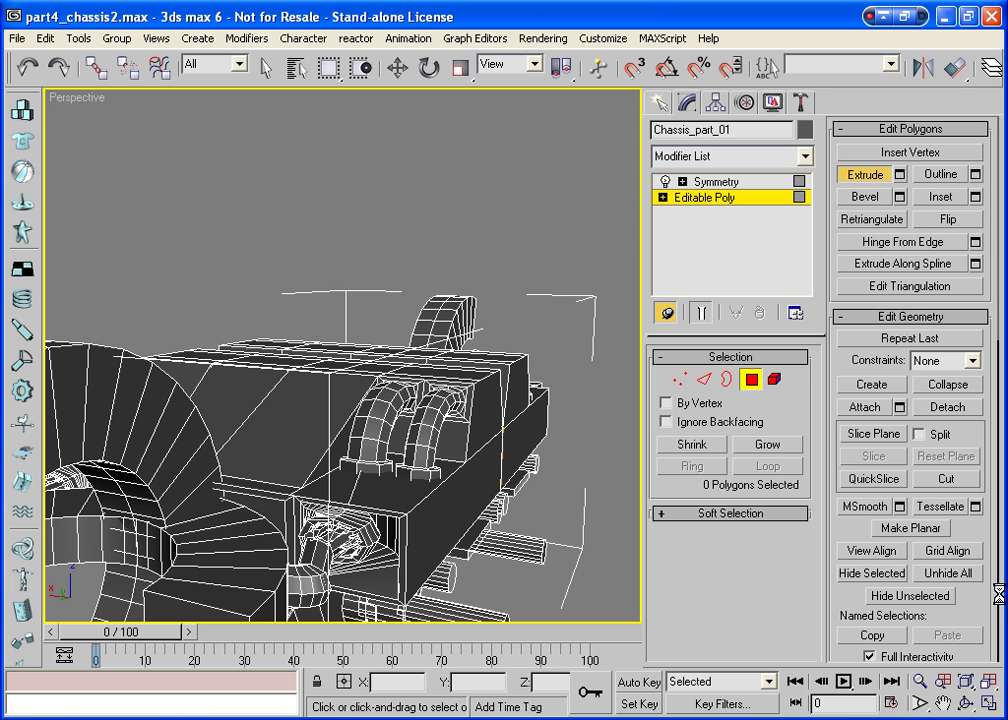
# Orbit the model to face the side of the curved pipe
pyautogui.click(964, 703)
pyautogui.moveTo(345, 380)
pyautogui.mouseDown()
pyautogui.moveTo(265, 408)
pyautogui.moveTo(263, 392)
pyautogui.moveTo(350, 404)
pyautogui.moveTo(322, 428)
pyautogui.mouseUp()
pyautogui.rightClick(322, 428)
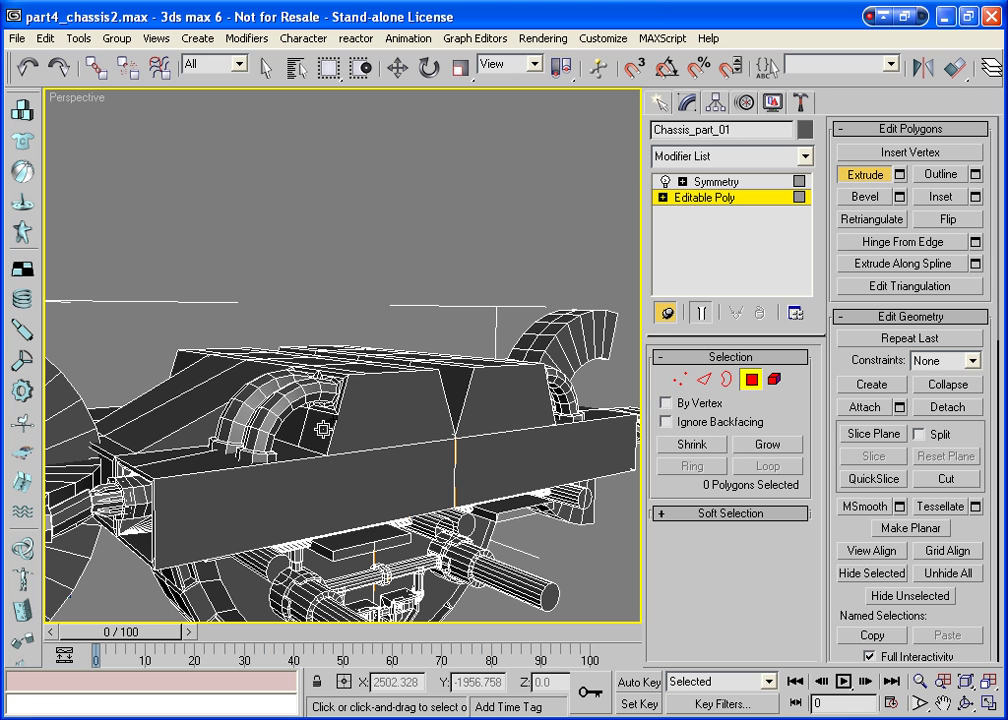
# Inset the two pipe-end faces by polygon with an amount of 2.09
pyautogui.click(322, 428)
pyautogui.keyDown('ctrl'); pyautogui.click(295, 428); pyautogui.keyUp('ctrl')
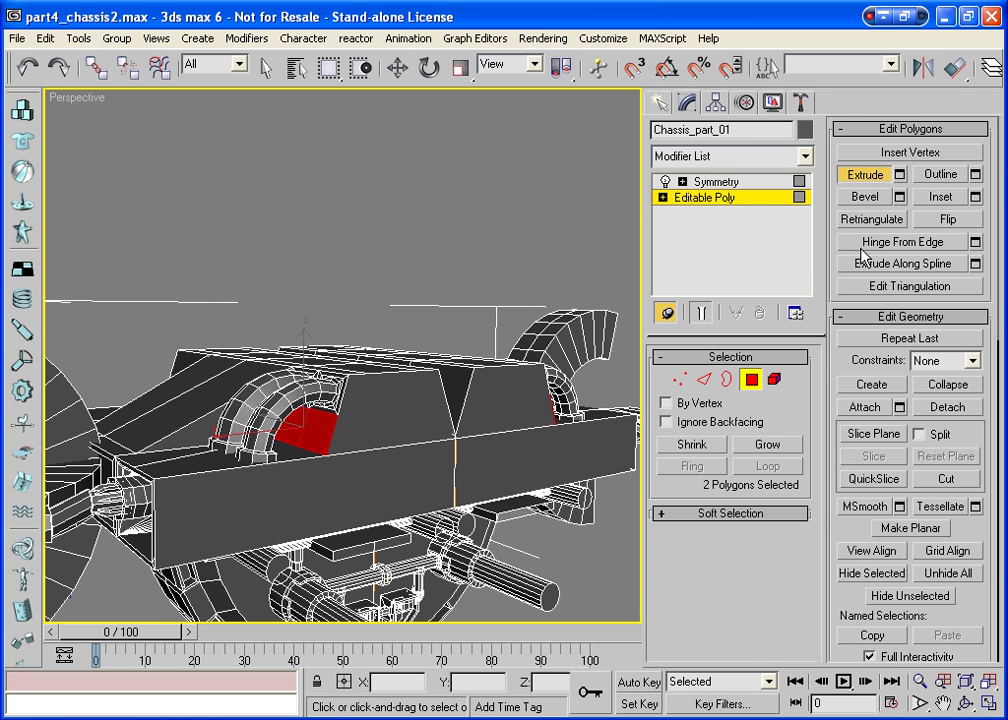
pyautogui.click(975, 196)
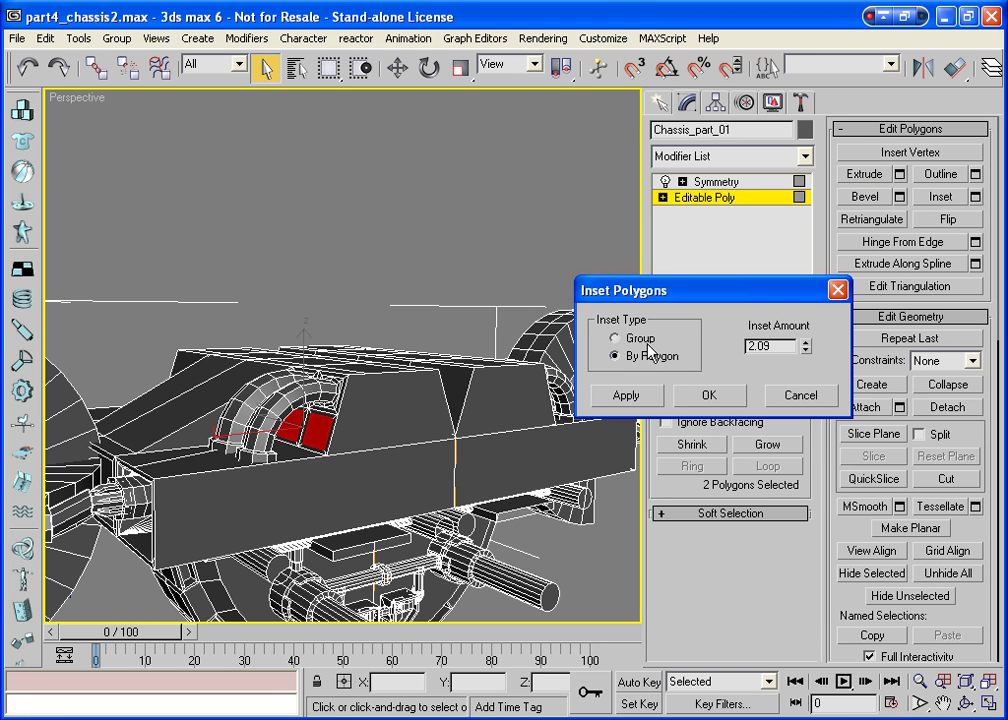
pyautogui.click(707, 395)
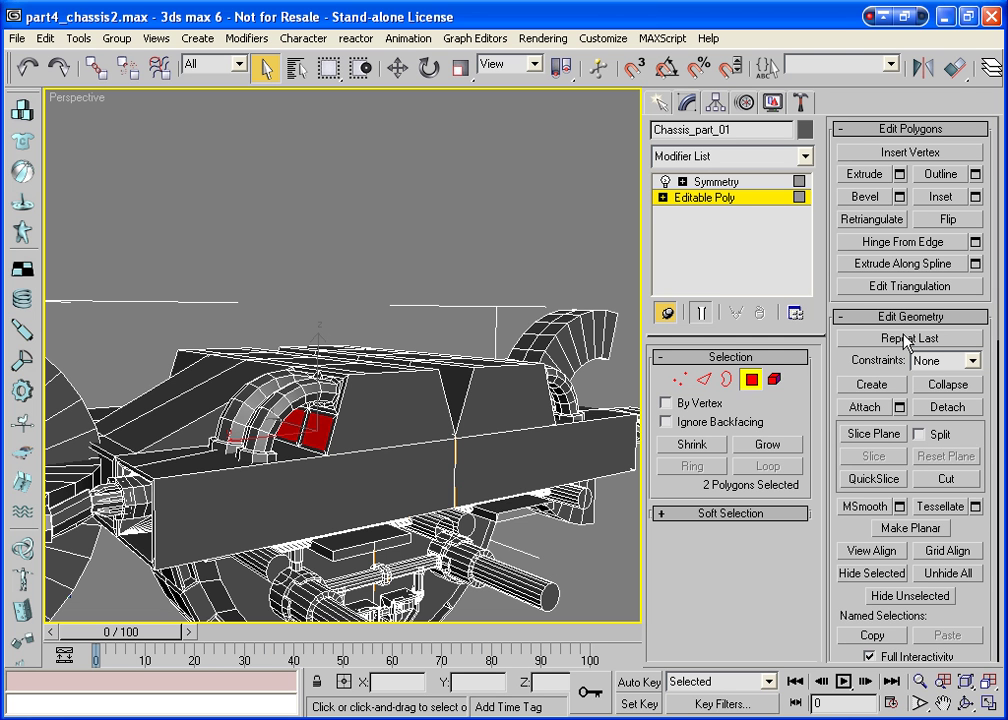
# Extrude the inset faces by 0.001 and MSmooth them into round ports
pyautogui.click(899, 173)
pyautogui.doubleClick(764, 339)
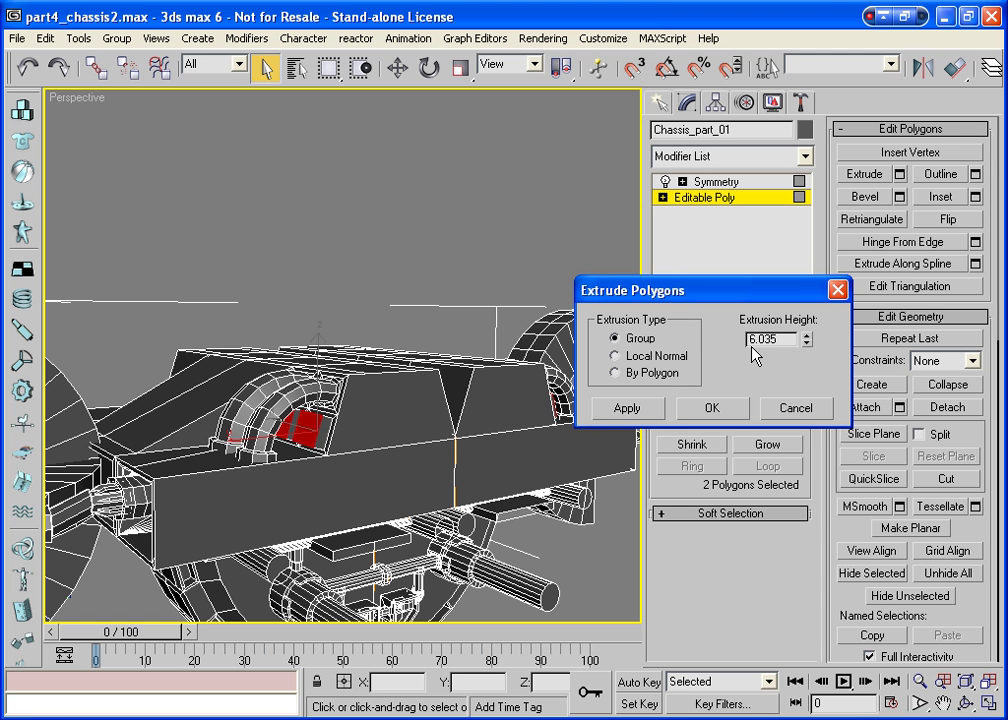
pyautogui.write('00')
pyautogui.press('BackSpace')
pyautogui.write('.00')
pyautogui.write('1')
pyautogui.click(627, 408)
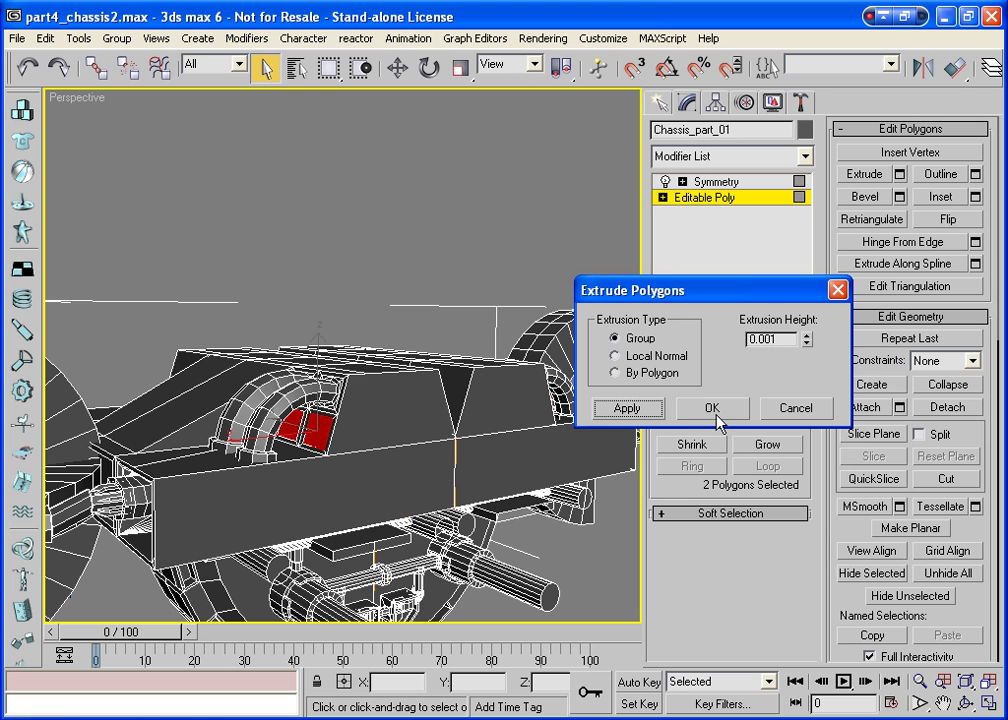
pyautogui.click(716, 418)
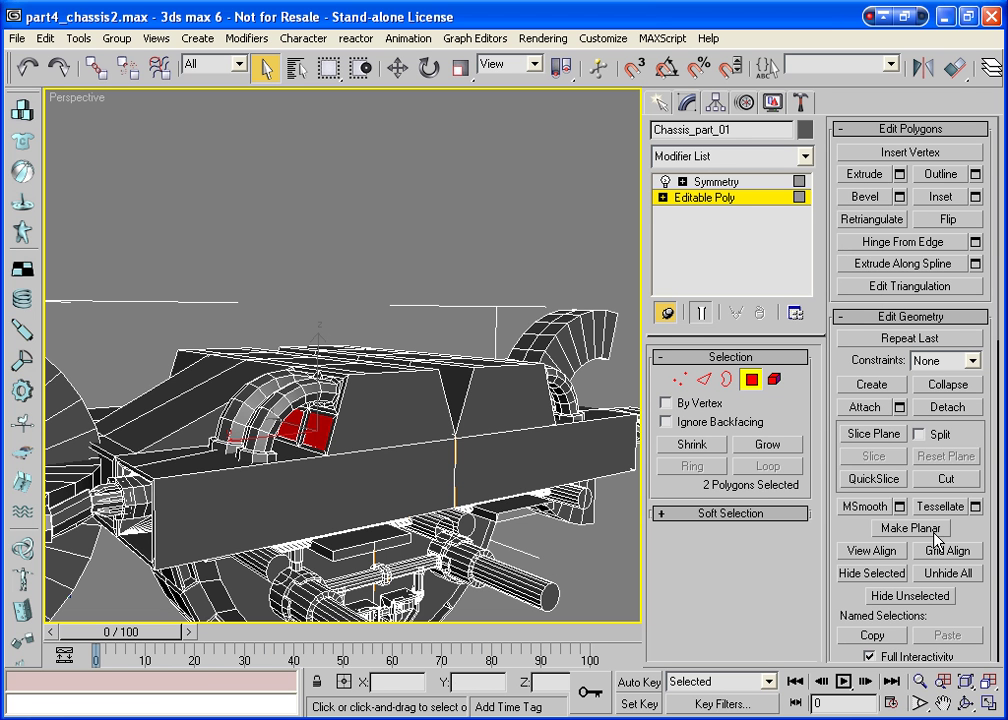
pyautogui.click(866, 506)
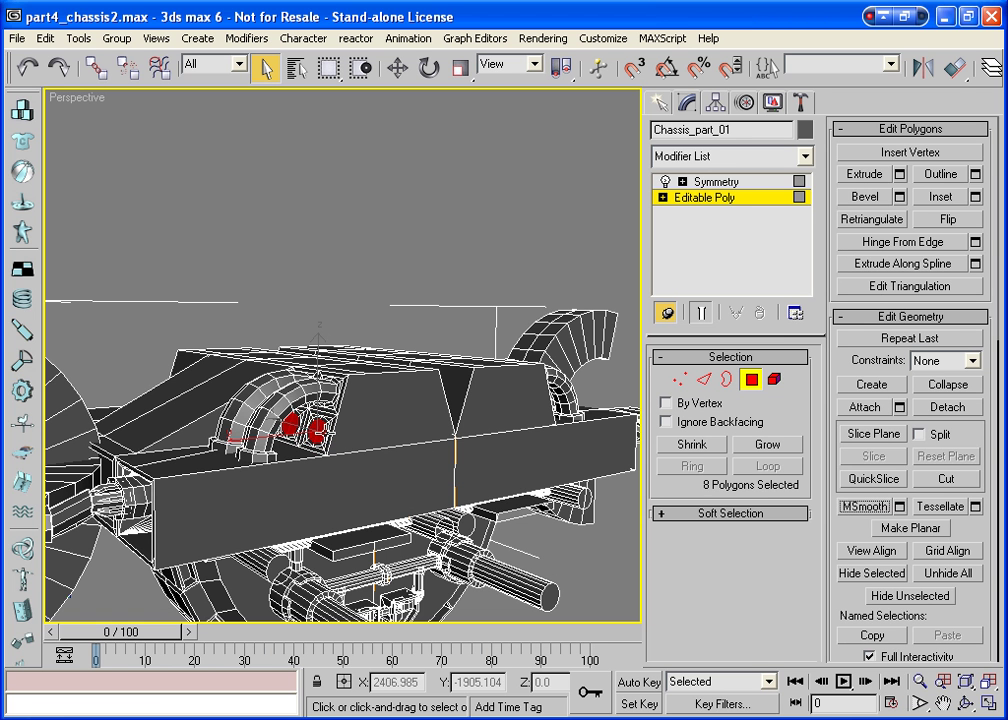
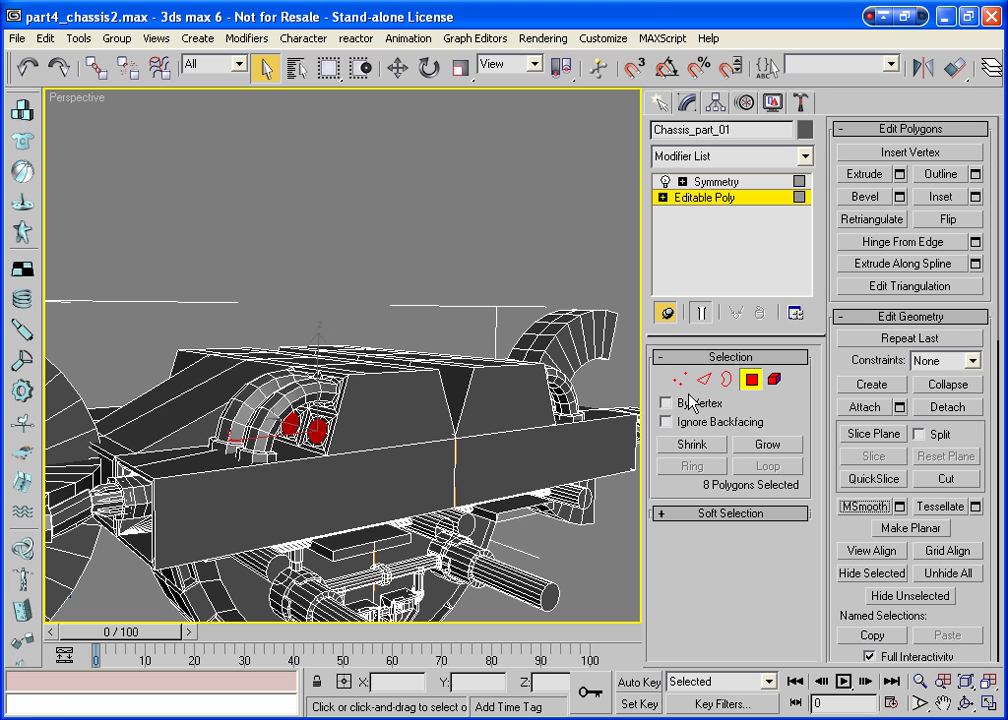
# Grow the wheel-housing face selection and pick edge 5578 as the hinge in Hinge From Edge settings
pyautogui.click(749, 448)
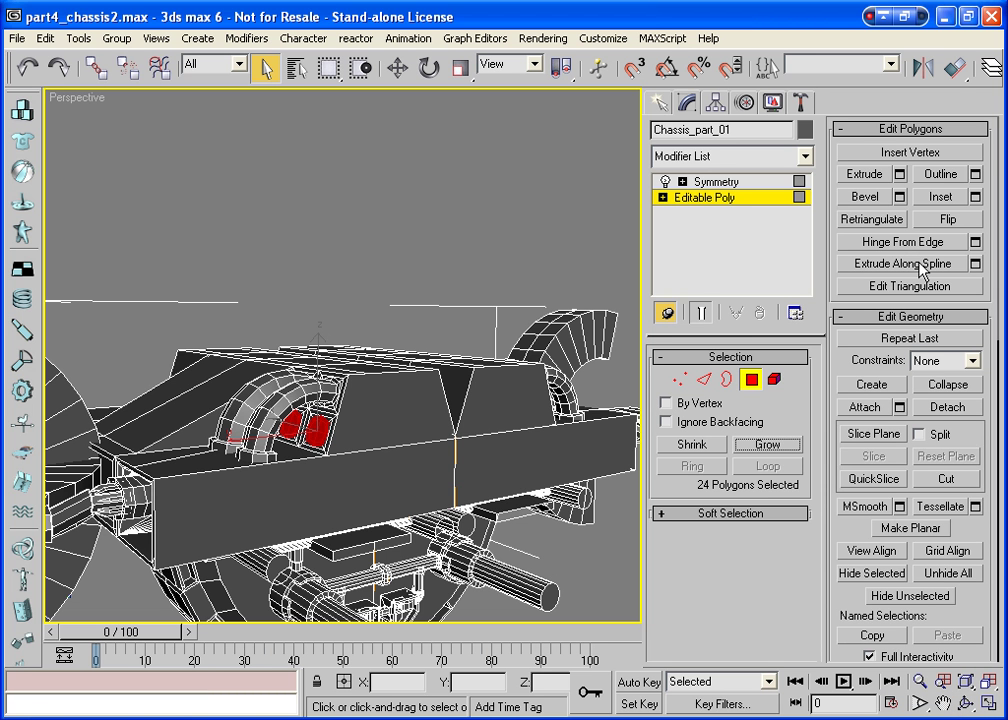
pyautogui.click(975, 243)
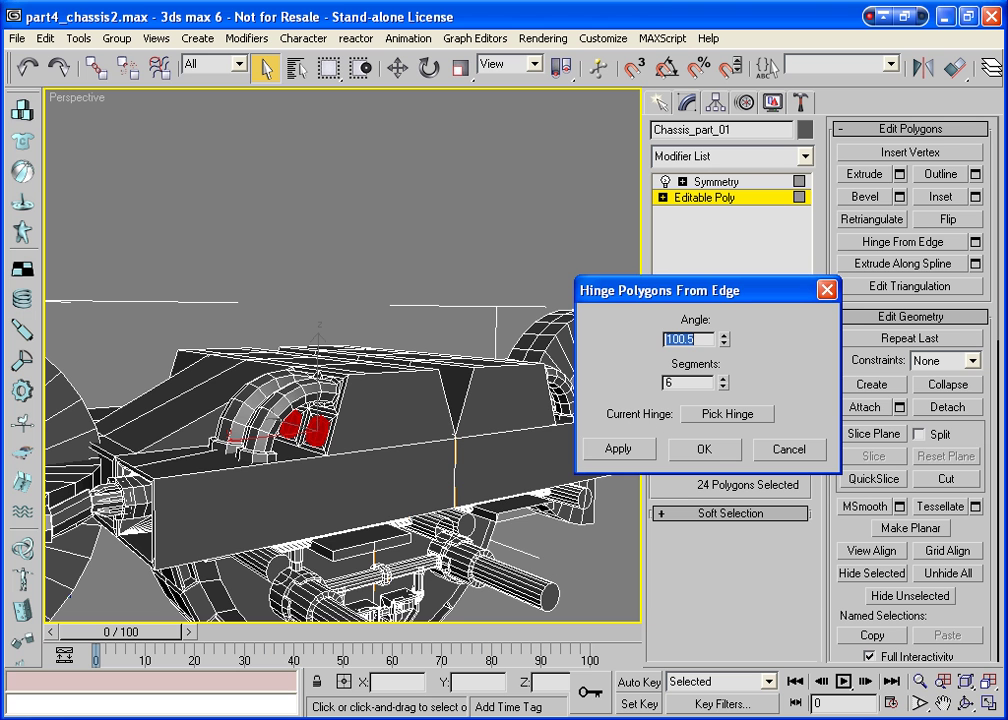
pyautogui.click(966, 707)
pyautogui.moveTo(420, 420)
pyautogui.mouseDown()
pyautogui.moveTo(397, 458)
pyautogui.moveTo(518, 443)
pyautogui.mouseUp()
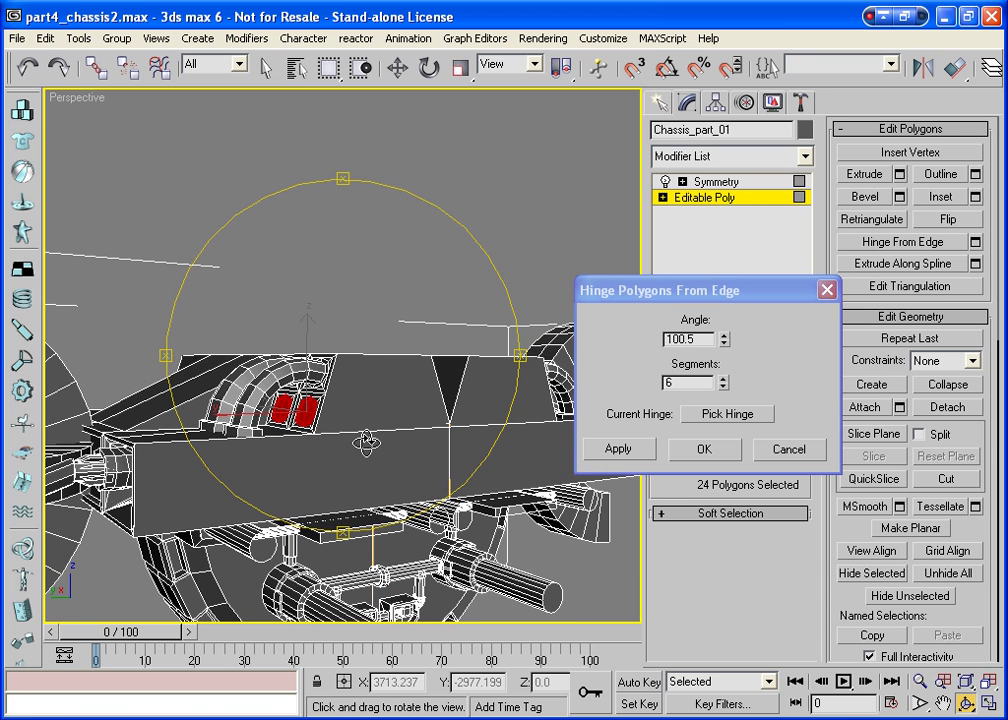
pyautogui.click(722, 414)
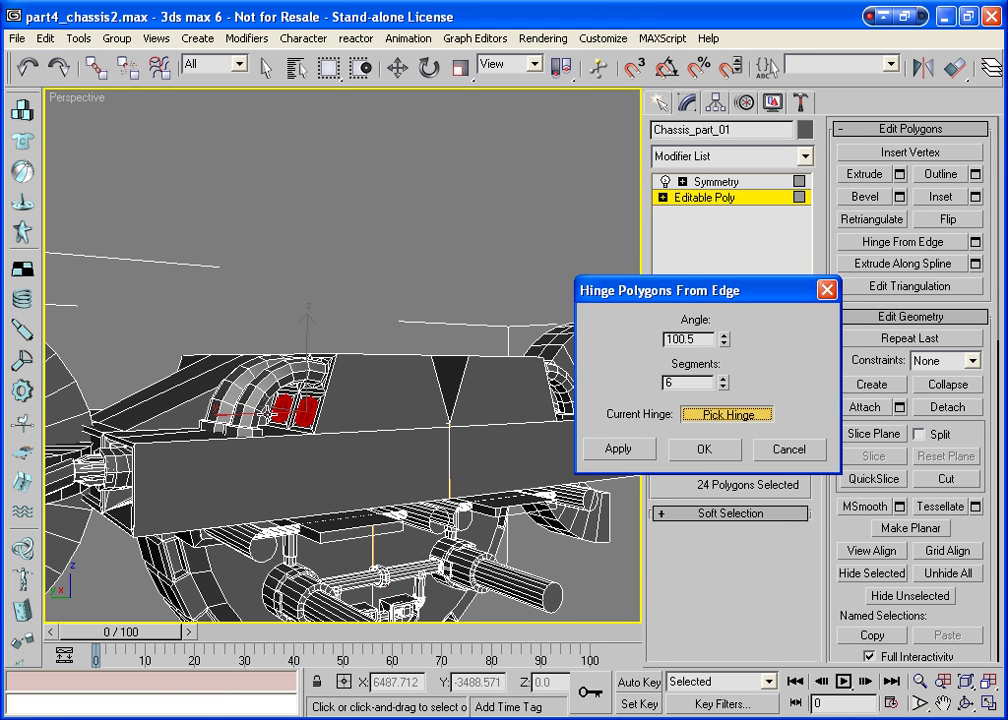
pyautogui.click(208, 327)
pyautogui.click(208, 327)
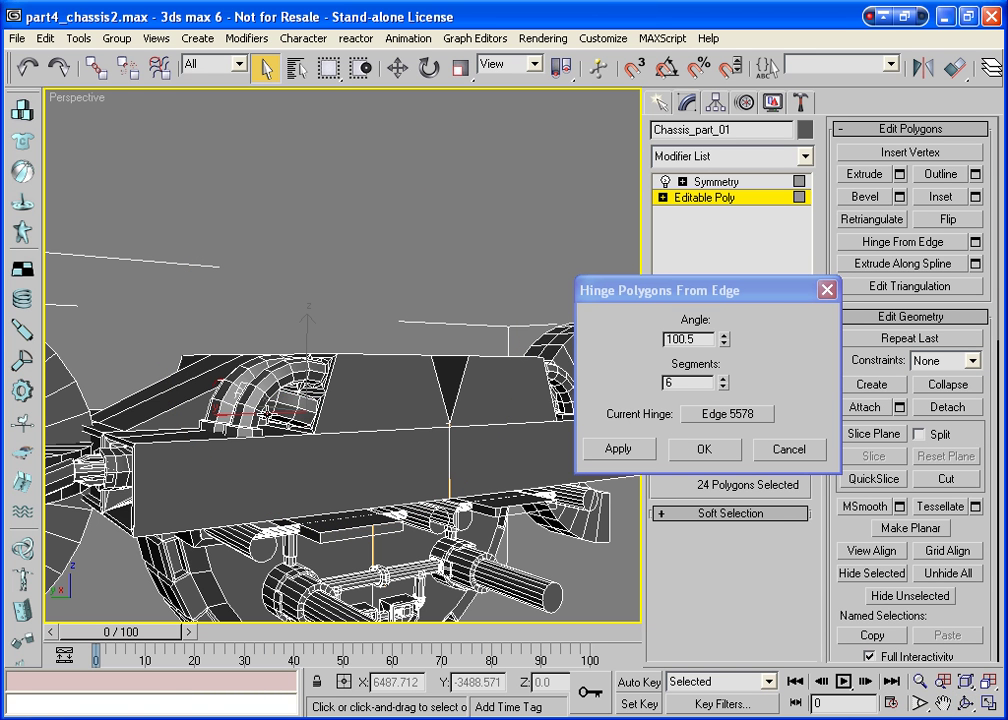
# Set the hinge angle to -59 degrees with 6 segments and confirm it
pyautogui.click(724, 344)
pyautogui.moveTo(723, 350); pyautogui.dragTo(745, 662)
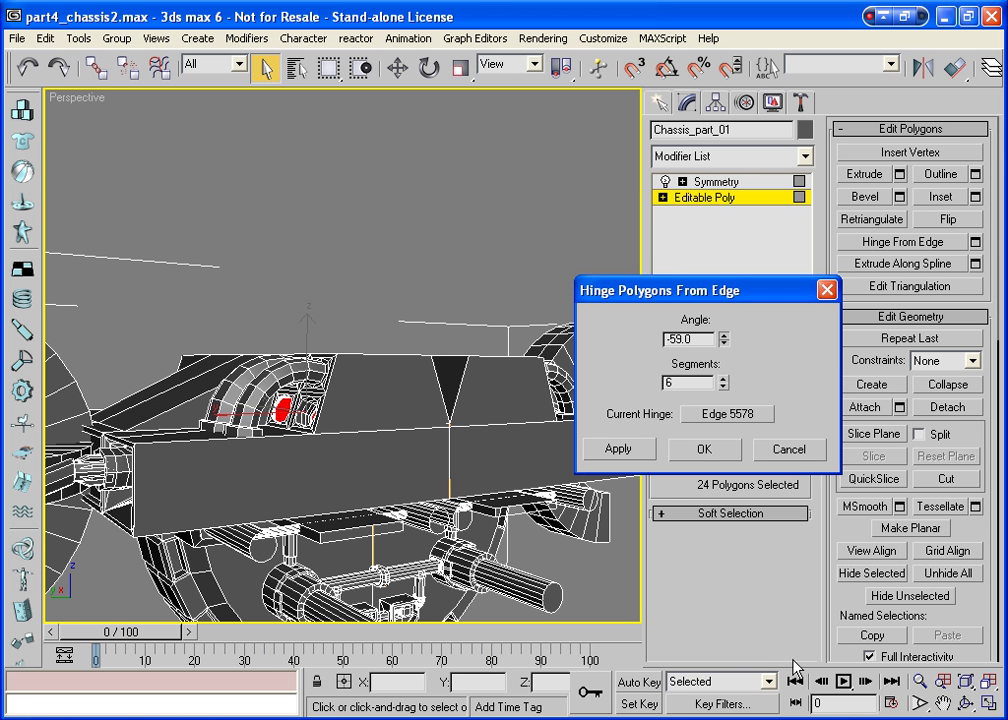
pyautogui.click(965, 705)
pyautogui.moveTo(356, 409); pyautogui.dragTo(440, 412)
pyautogui.click(704, 449)
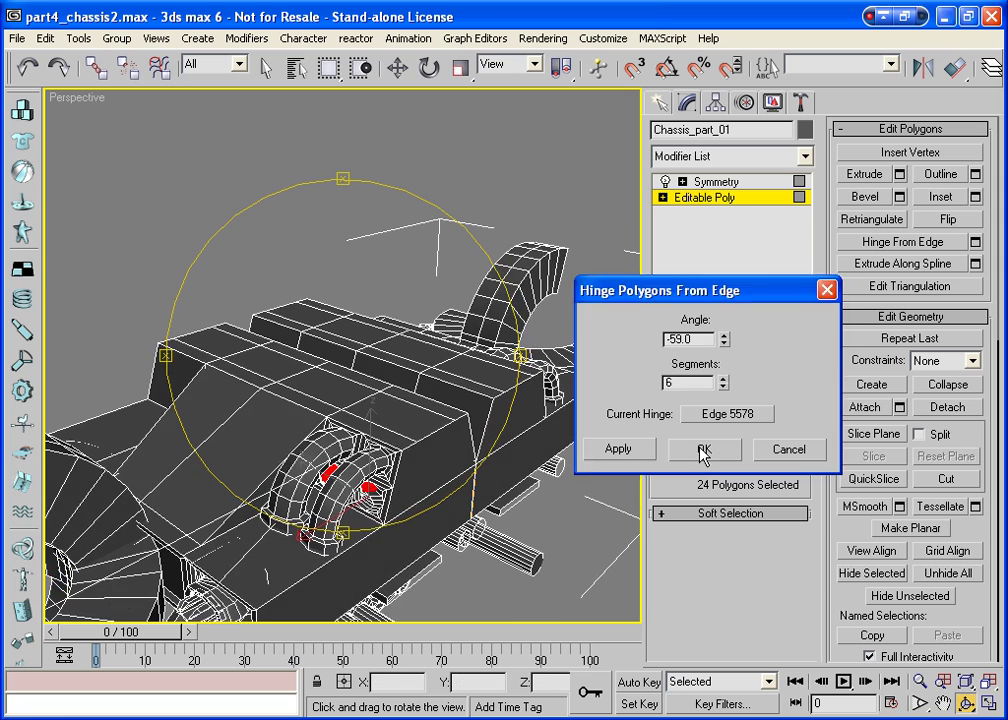
pyautogui.moveTo(371, 340)
pyautogui.mouseDown()
pyautogui.moveTo(402, 318)
pyautogui.moveTo(405, 385)
pyautogui.mouseUp()
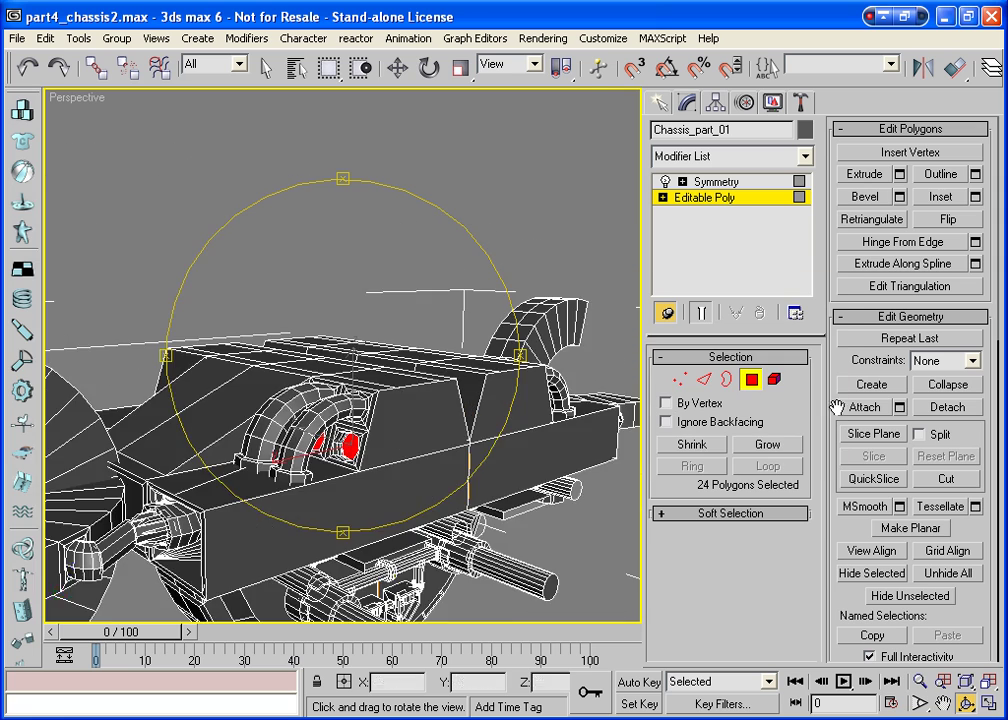
# Extrude the hinged faces inward, then delete them and their isolated vertices to leave a hole
pyautogui.click(862, 175)
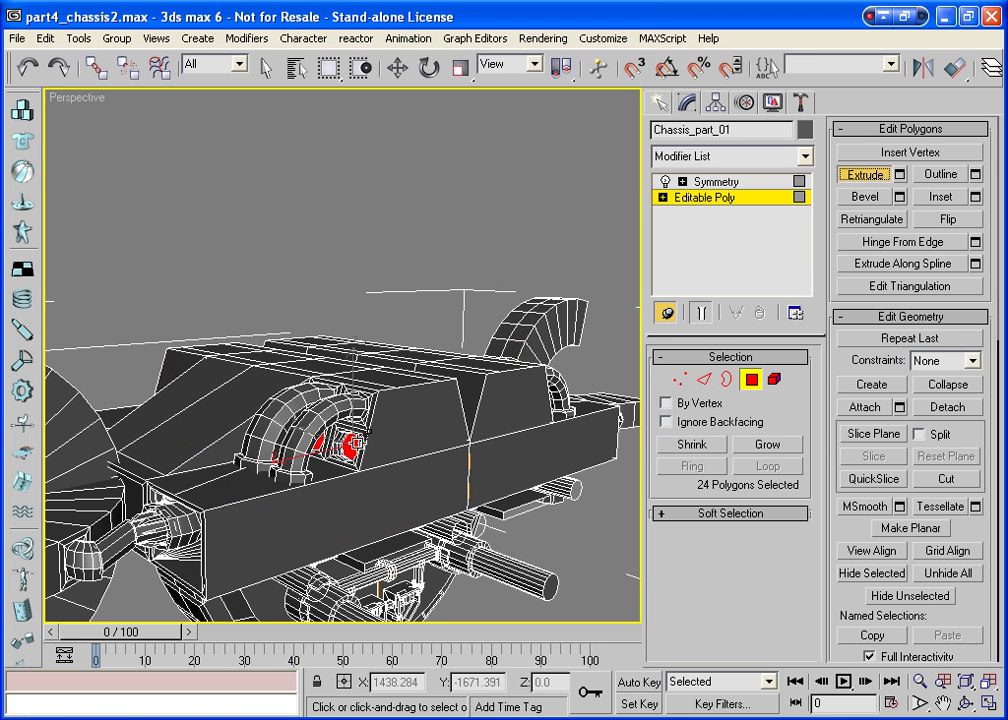
pyautogui.moveTo(350, 446); pyautogui.dragTo(347, 496)
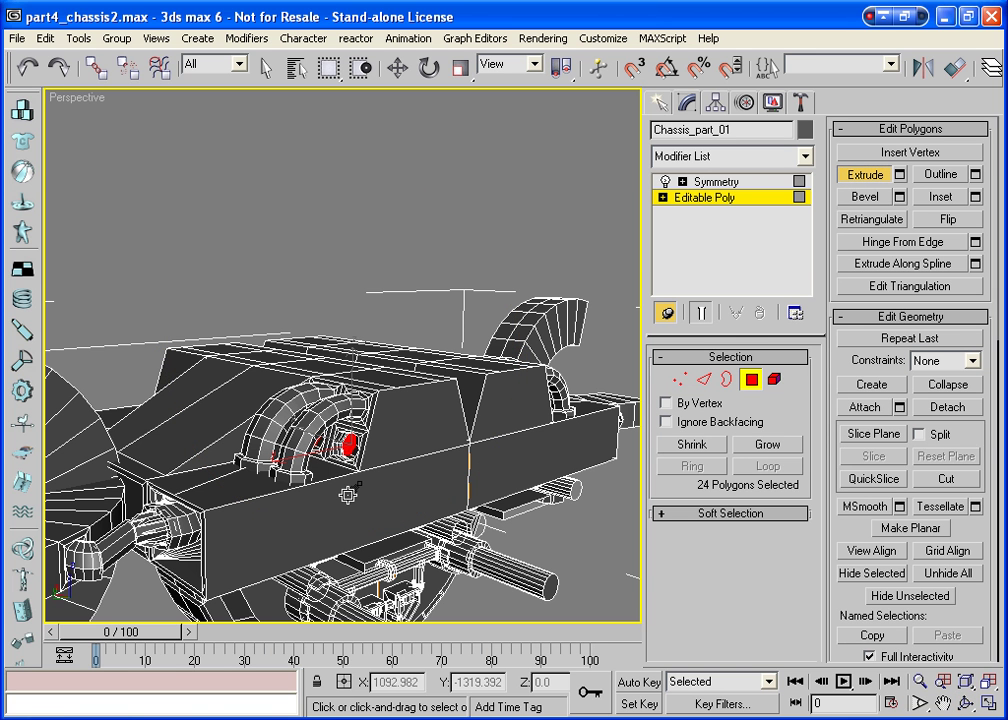
pyautogui.press('Delete')
pyautogui.press('Return')
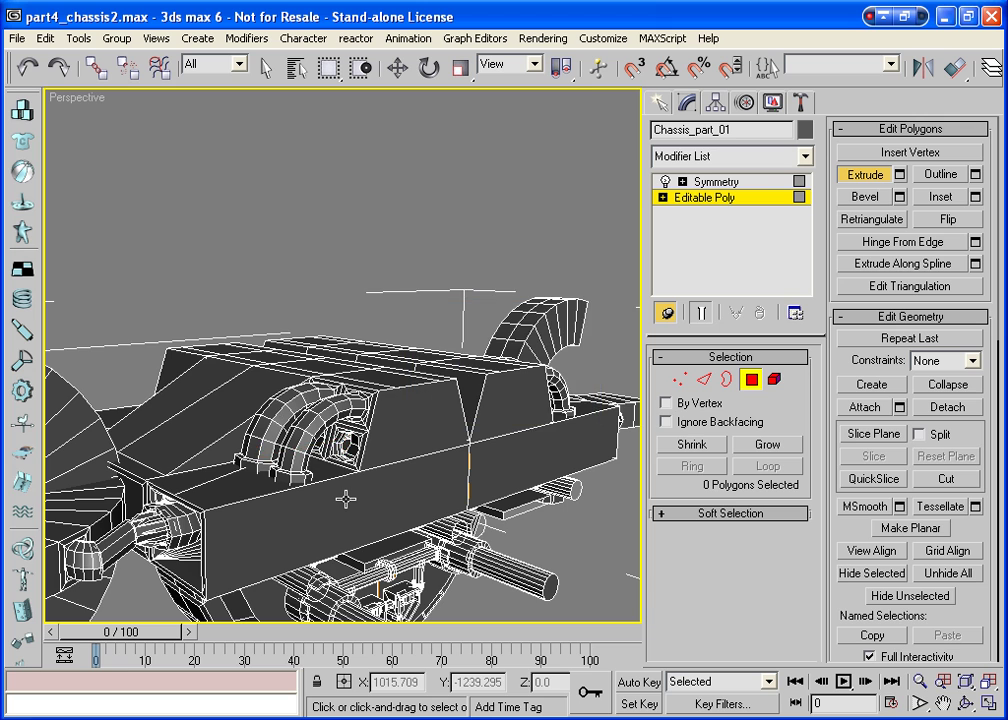
pyautogui.hotkey('ctrl', 'r')
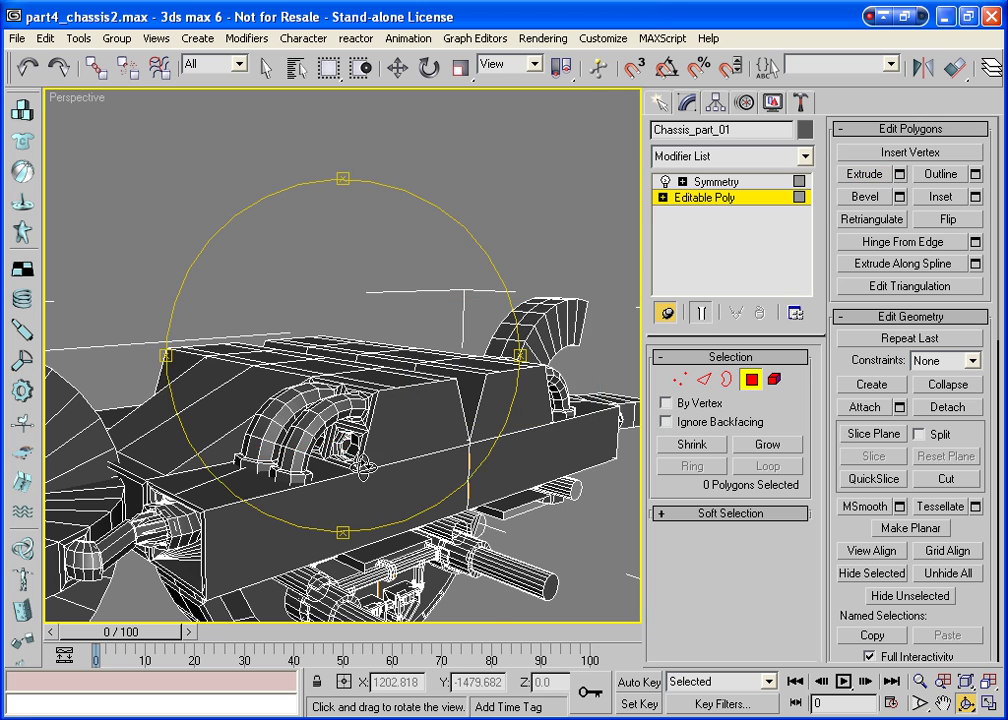
pyautogui.moveTo(286, 368)
pyautogui.mouseDown()
pyautogui.moveTo(376, 451)
pyautogui.moveTo(339, 368)
pyautogui.moveTo(390, 540)
pyautogui.mouseUp()
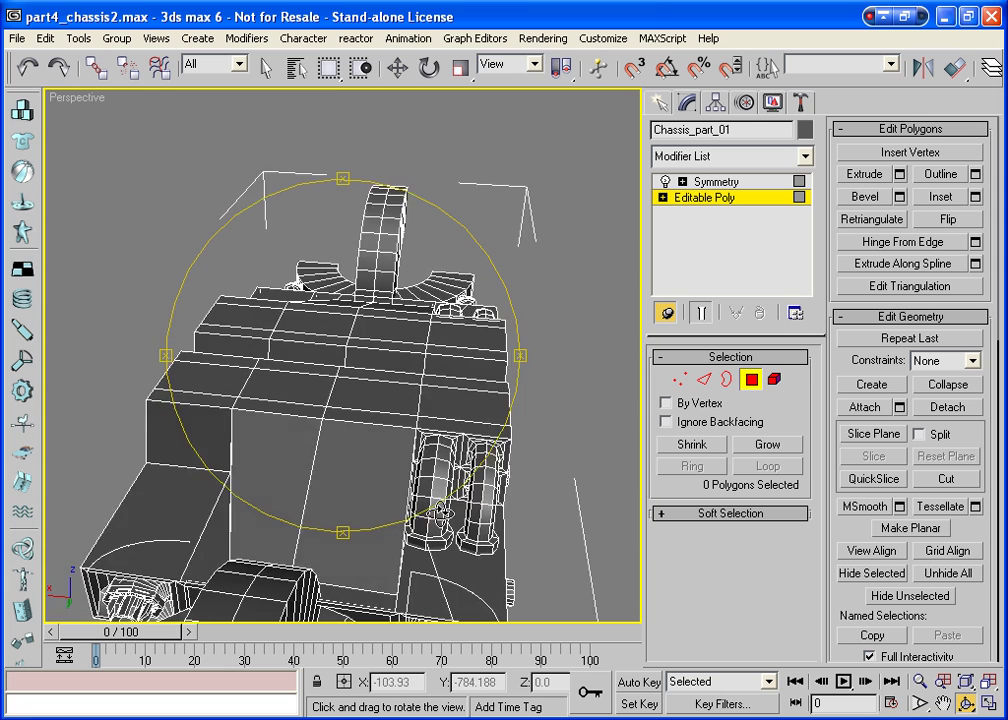
# Bevel the two top panel faces inward into a border frame and extrude them slightly
pyautogui.click(344, 457)
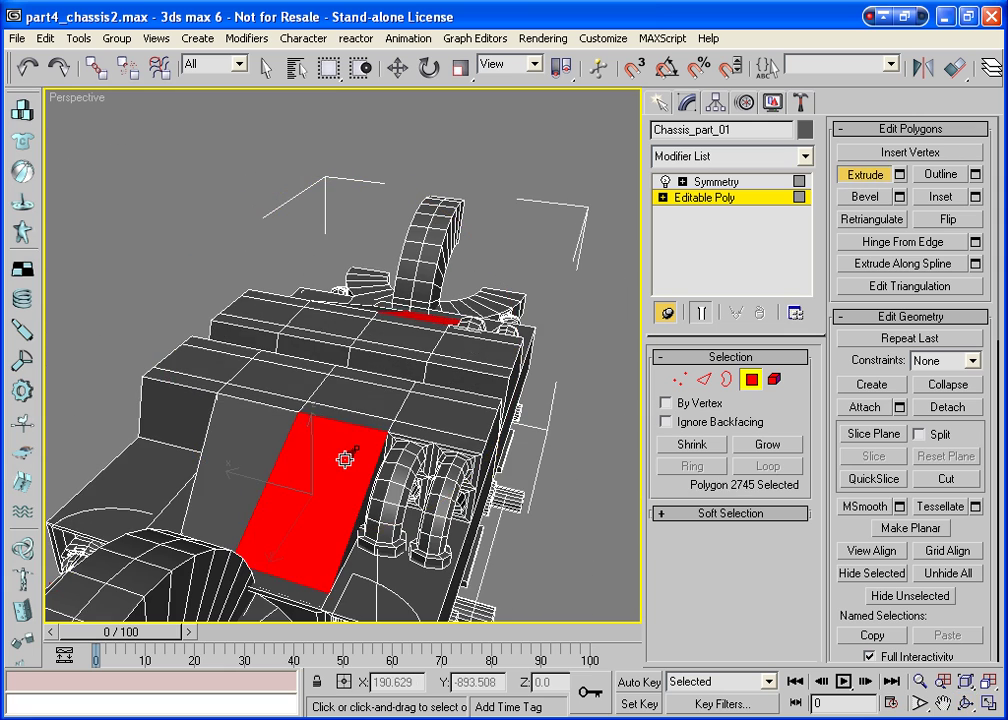
pyautogui.keyDown('ctrl'); pyautogui.click(262, 446); pyautogui.keyUp('ctrl')
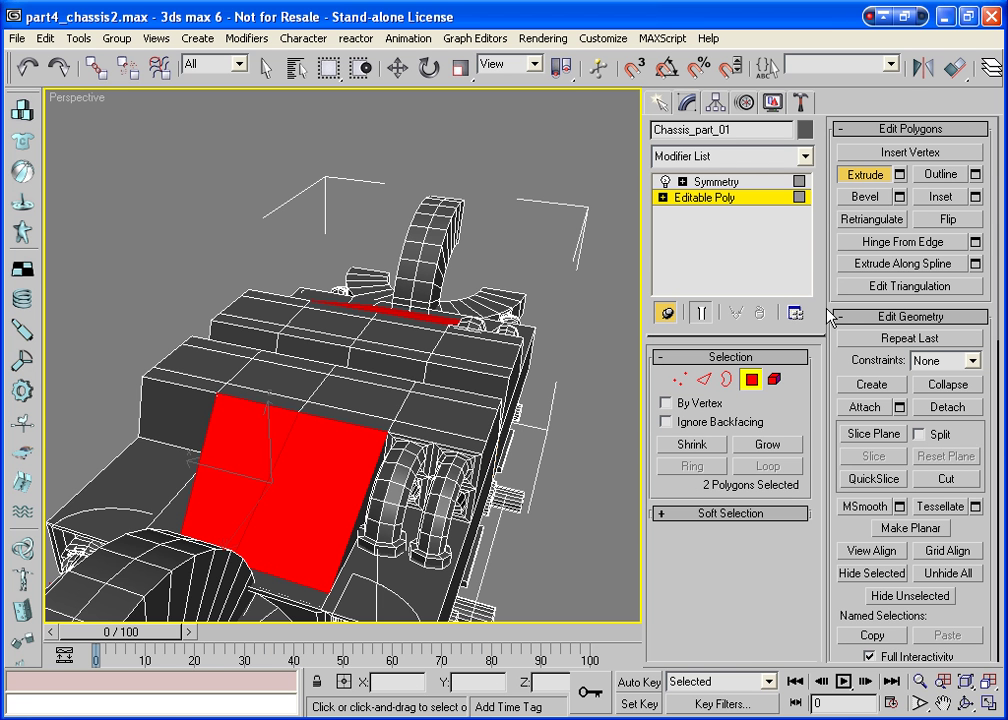
pyautogui.click(864, 196)
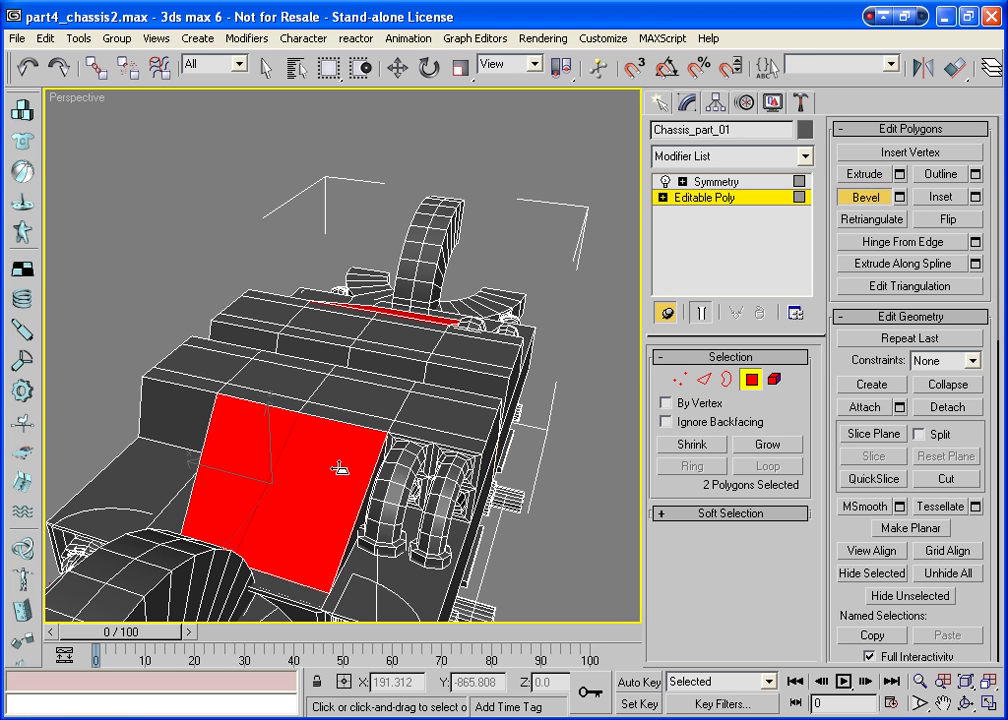
pyautogui.moveTo(338, 468); pyautogui.dragTo(340, 484)
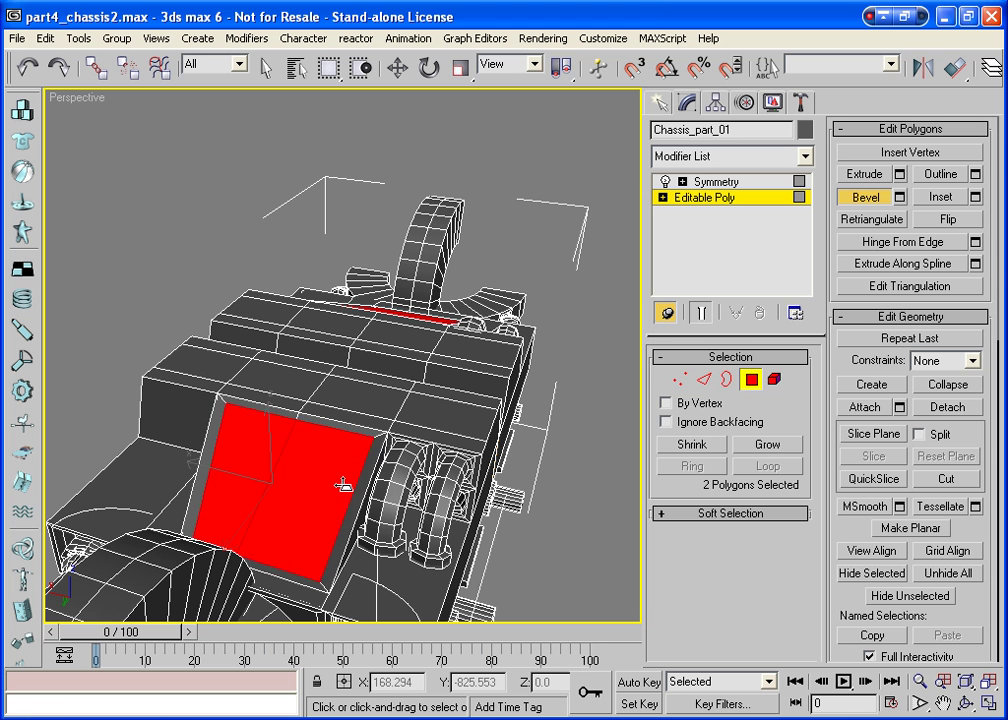
pyautogui.click(865, 174)
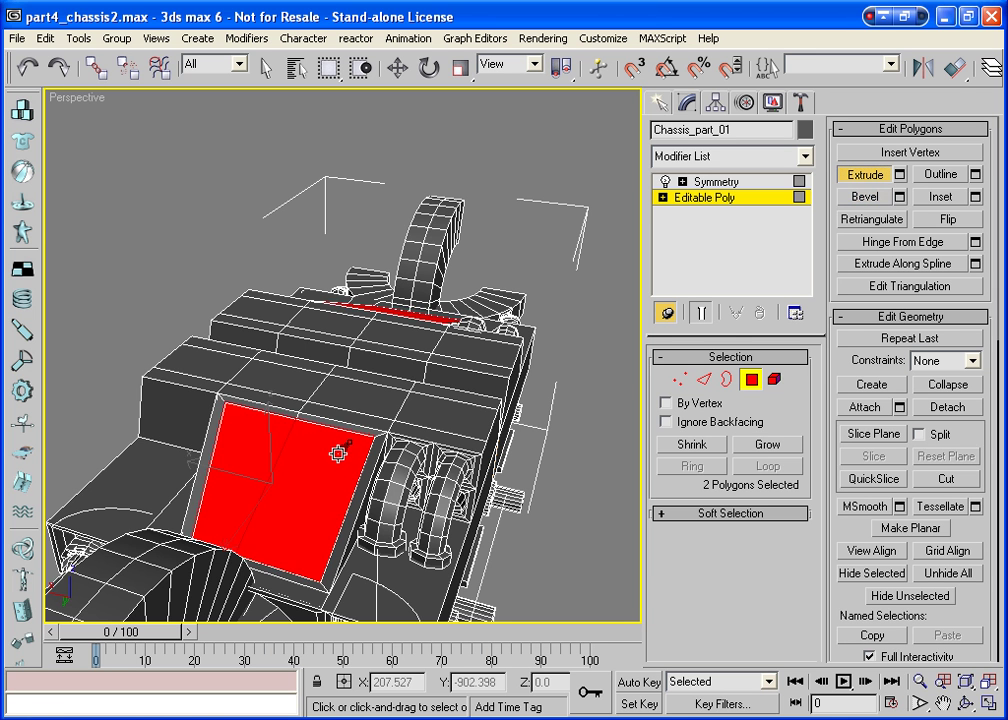
pyautogui.moveTo(338, 455); pyautogui.dragTo(339, 449)
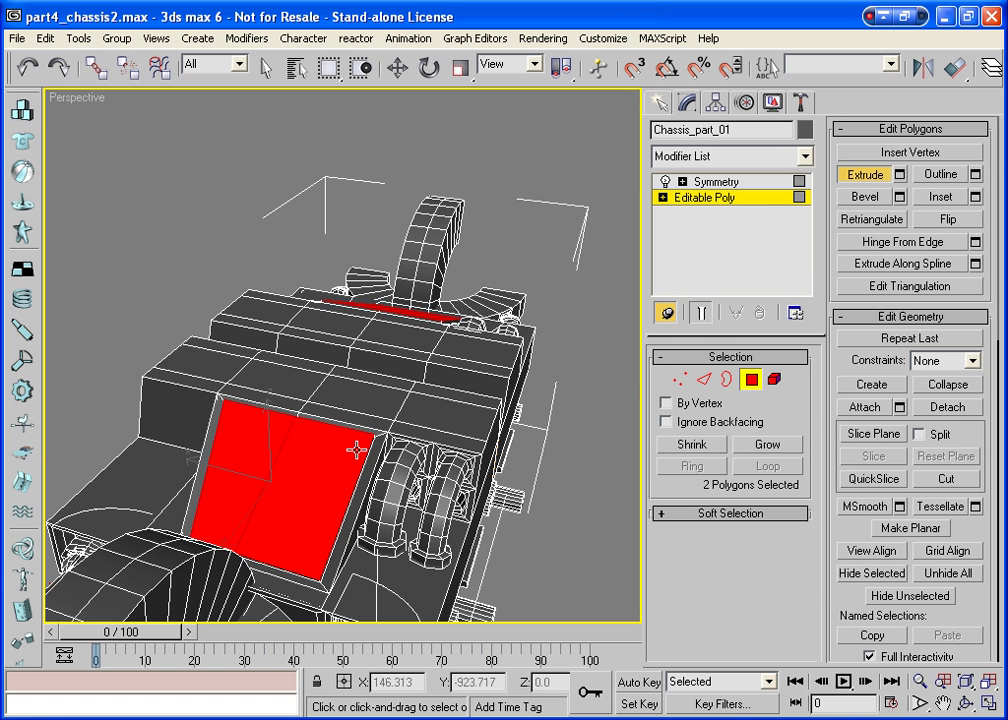
# Cut a new edge splitting a top panel face into two polygons
pyautogui.click(966, 703)
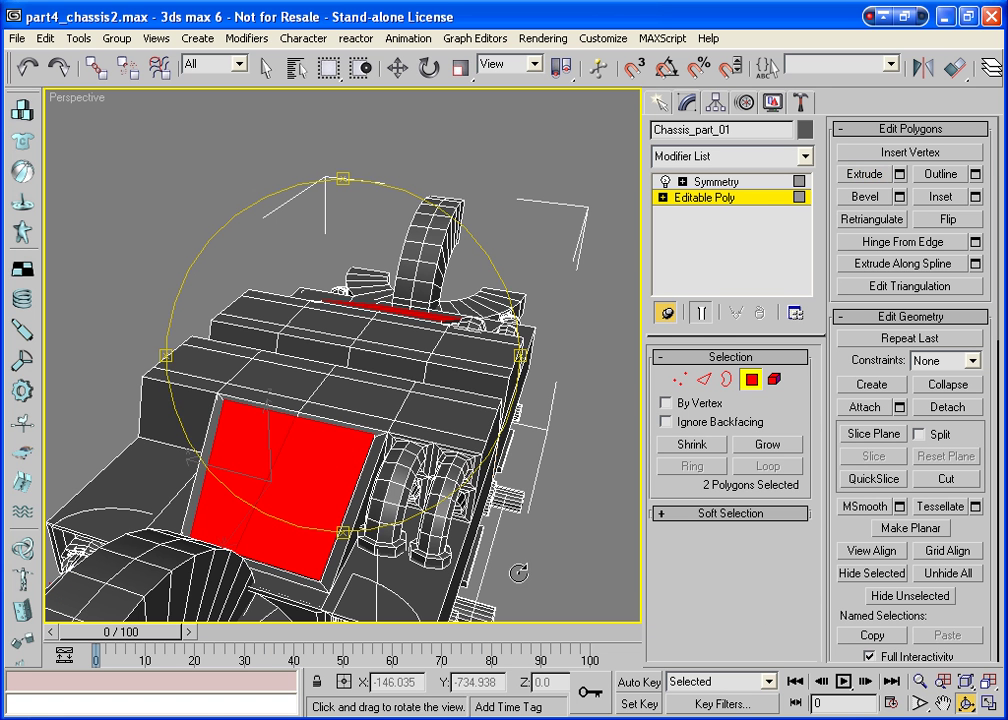
pyautogui.moveTo(349, 450)
pyautogui.mouseDown()
pyautogui.moveTo(349, 320)
pyautogui.moveTo(415, 465)
pyautogui.moveTo(441, 452)
pyautogui.moveTo(476, 468)
pyautogui.moveTo(437, 451)
pyautogui.mouseUp()
pyautogui.click(865, 174)
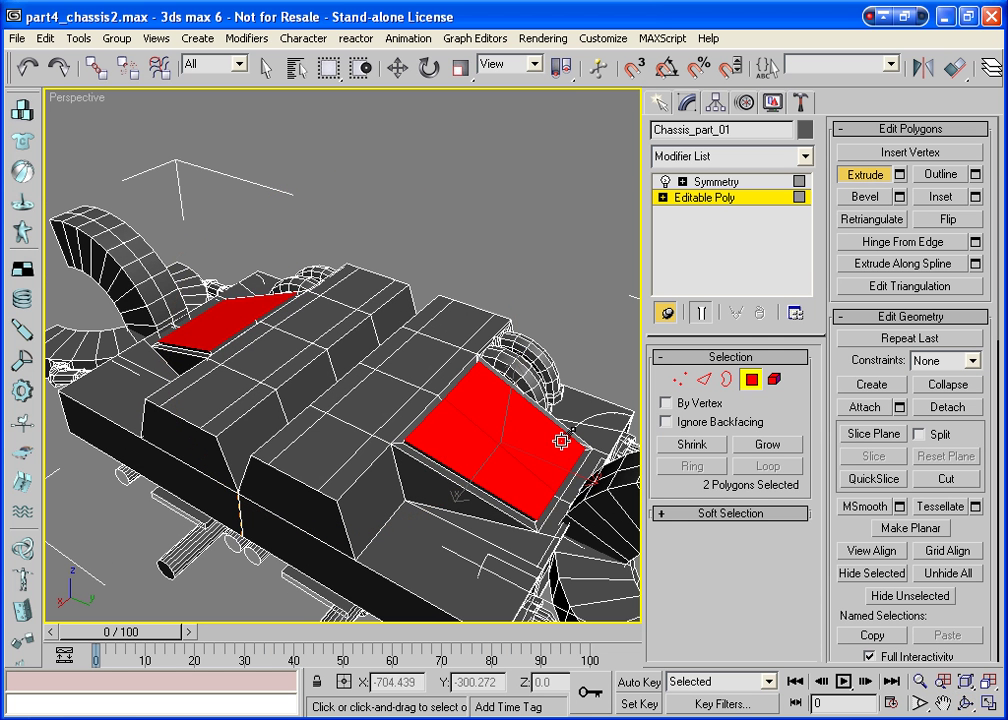
pyautogui.click(610, 281)
pyautogui.click(536, 433)
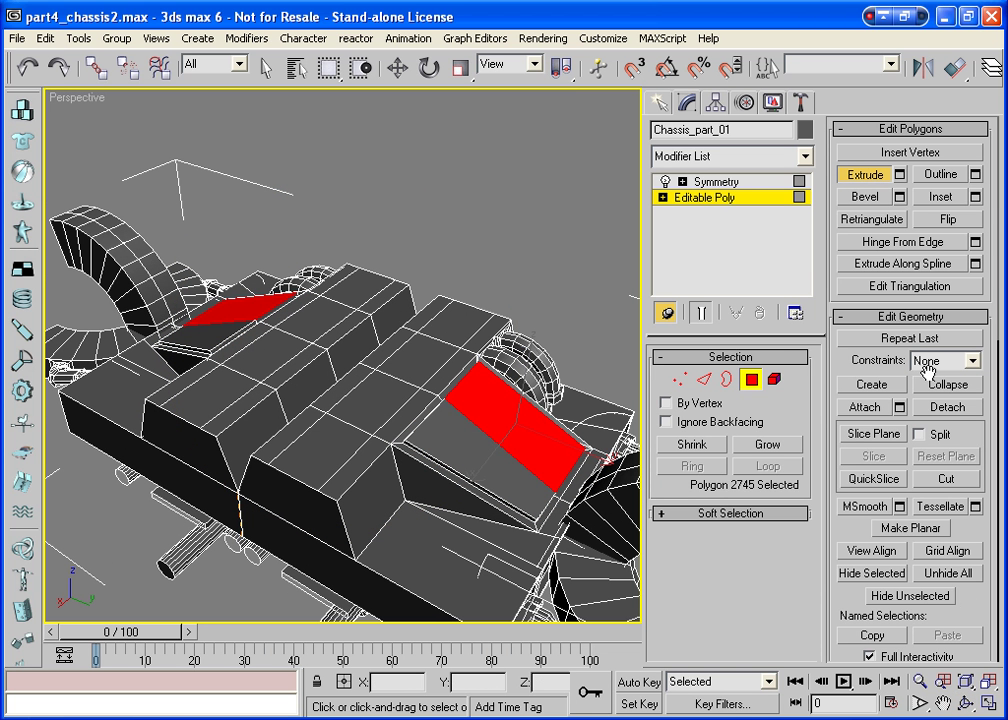
pyautogui.click(948, 480)
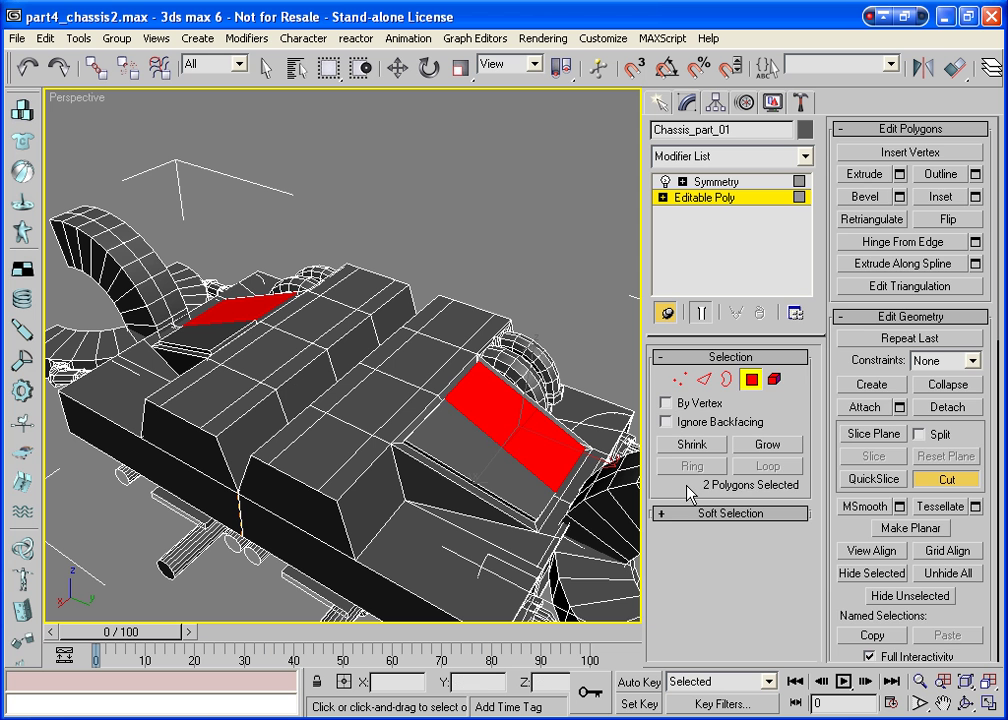
pyautogui.click(680, 378)
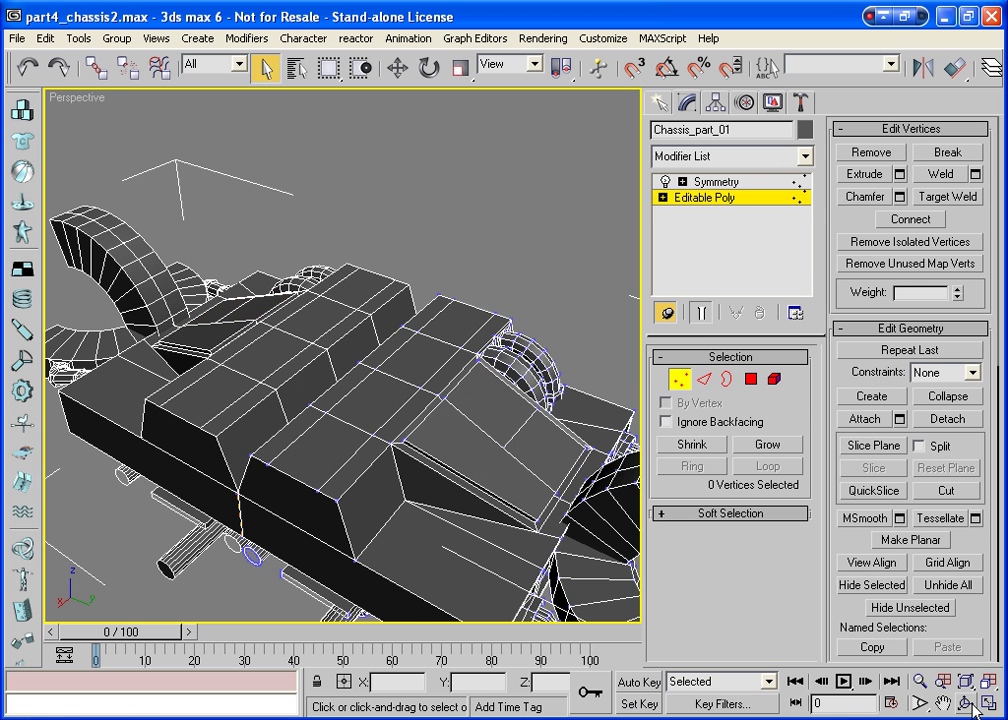
# Move two vertices of the lower front panel slightly along Y
pyautogui.hotkey('ctrl', 'r')
pyautogui.moveTo(265, 407)
pyautogui.mouseDown()
pyautogui.moveTo(224, 400)
pyautogui.moveTo(178, 447)
pyautogui.moveTo(342, 545)
pyautogui.mouseUp()
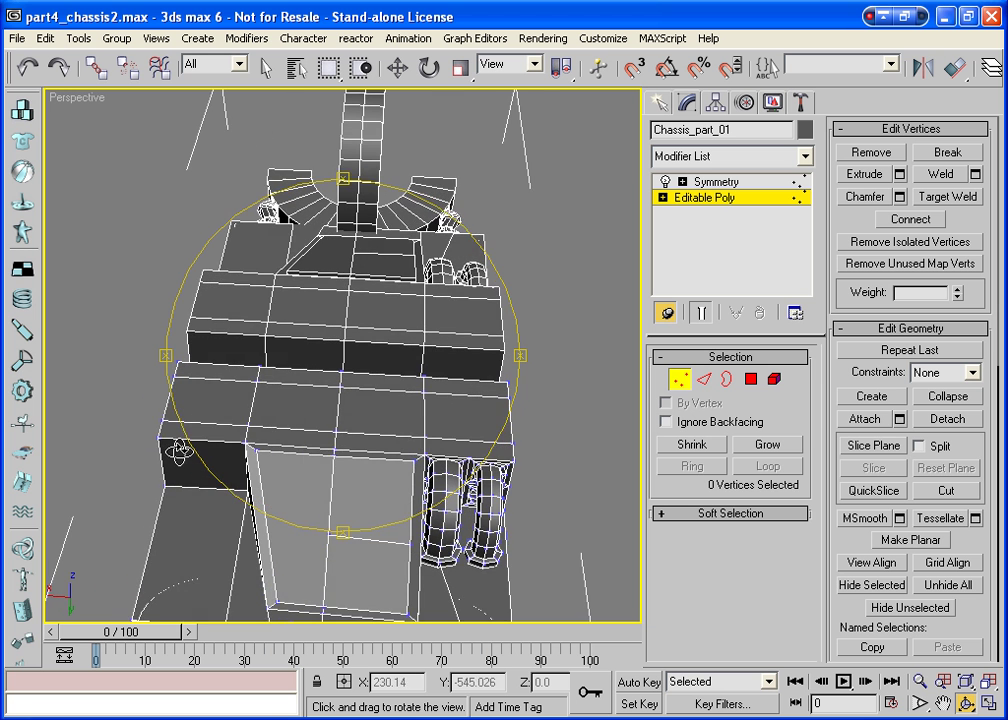
pyautogui.rightClick(342, 545)
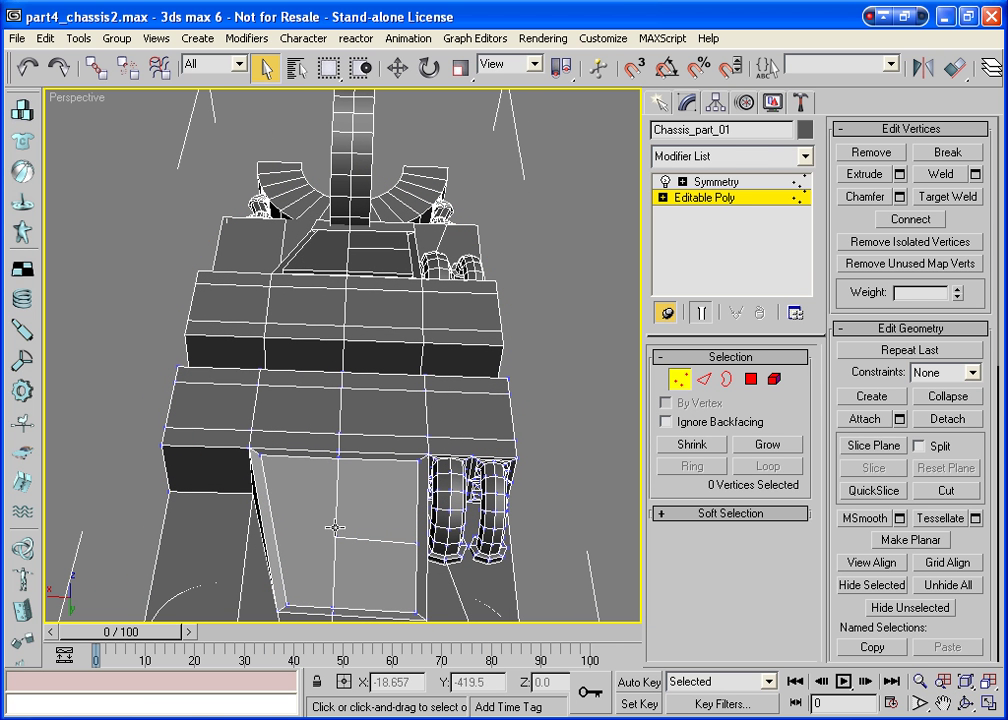
pyautogui.moveTo(330, 530); pyautogui.dragTo(349, 553)
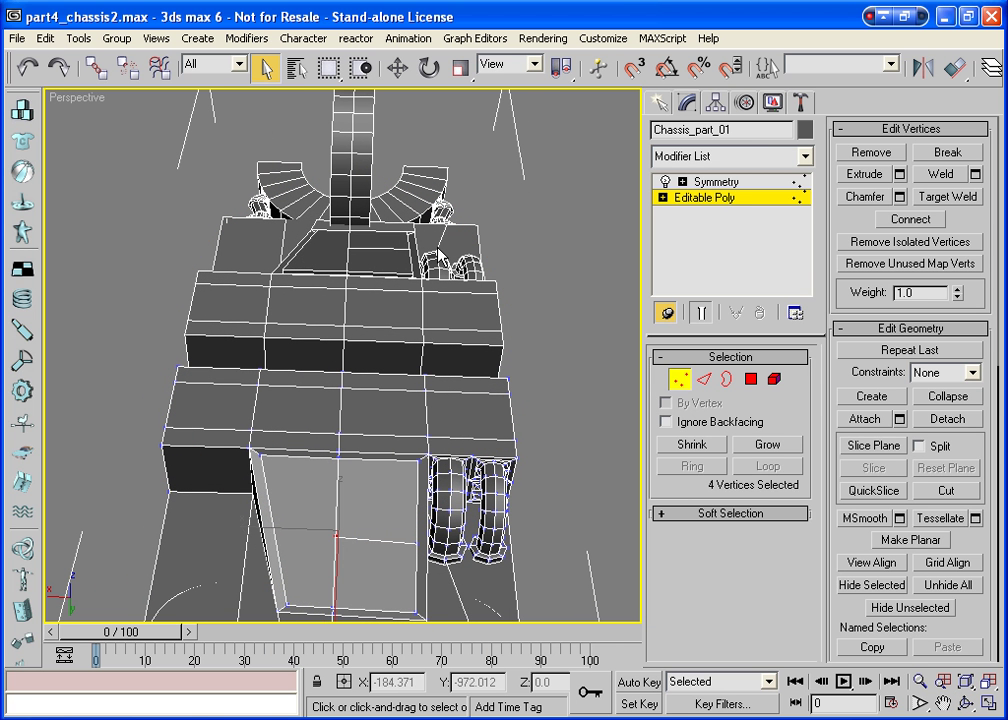
pyautogui.click(397, 67)
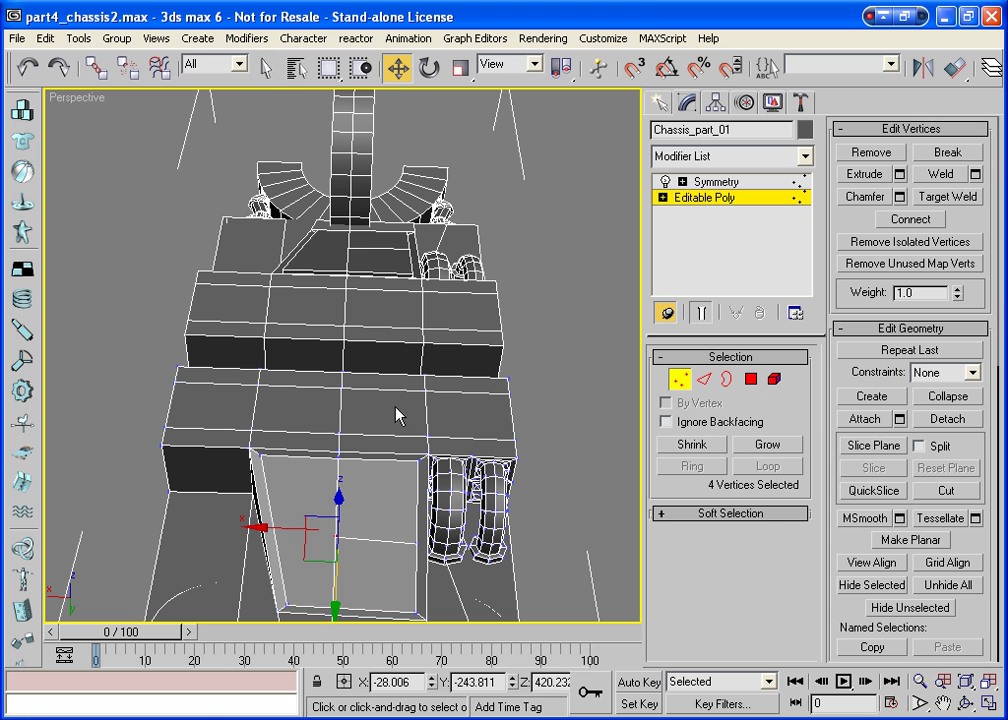
pyautogui.click(335, 535)
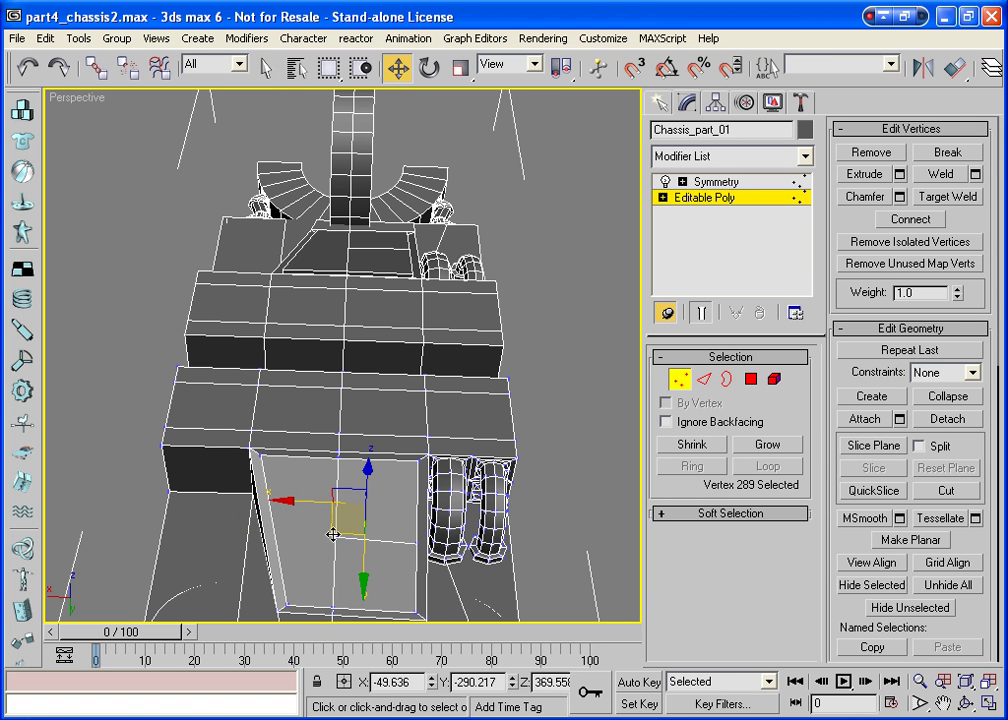
pyautogui.keyDown('ctrl'); pyautogui.click(417, 544); pyautogui.keyUp('ctrl')
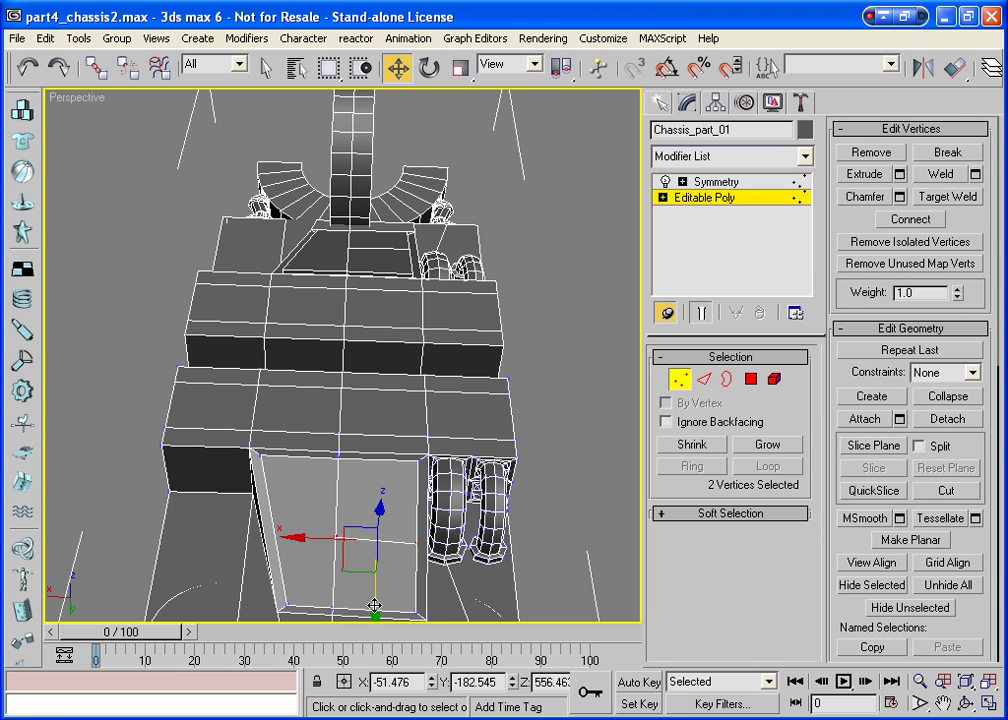
pyautogui.moveTo(374, 605); pyautogui.dragTo(373, 601)
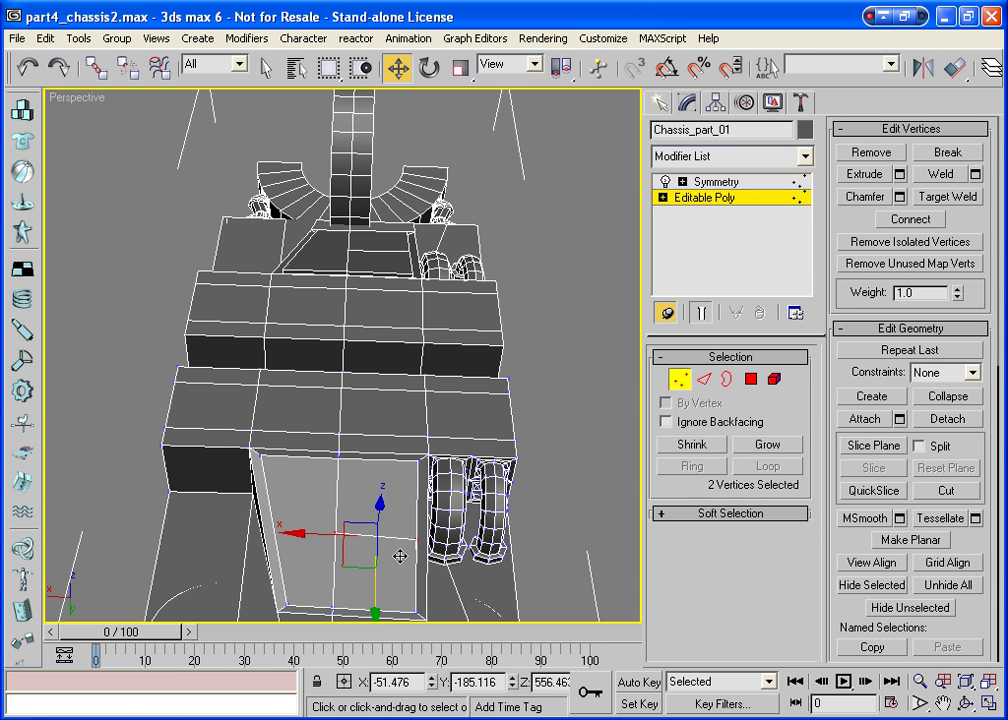
# Pull the lower panel's bottom vertex along Y so the cut edge runs straight
pyautogui.click(424, 537)
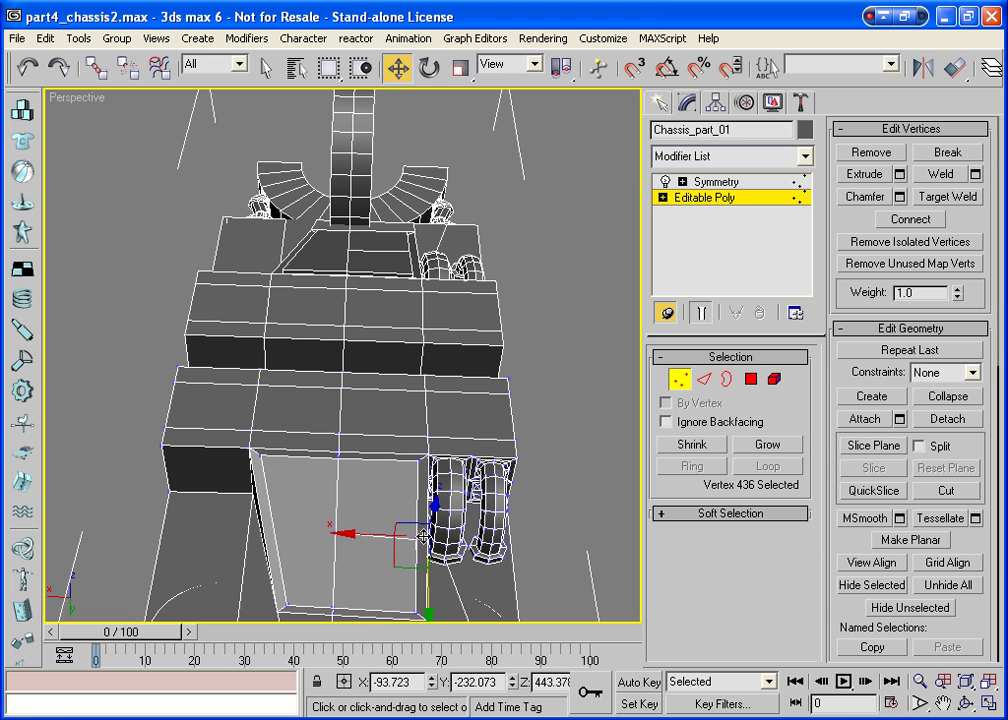
pyautogui.click(371, 487)
pyautogui.click(412, 611)
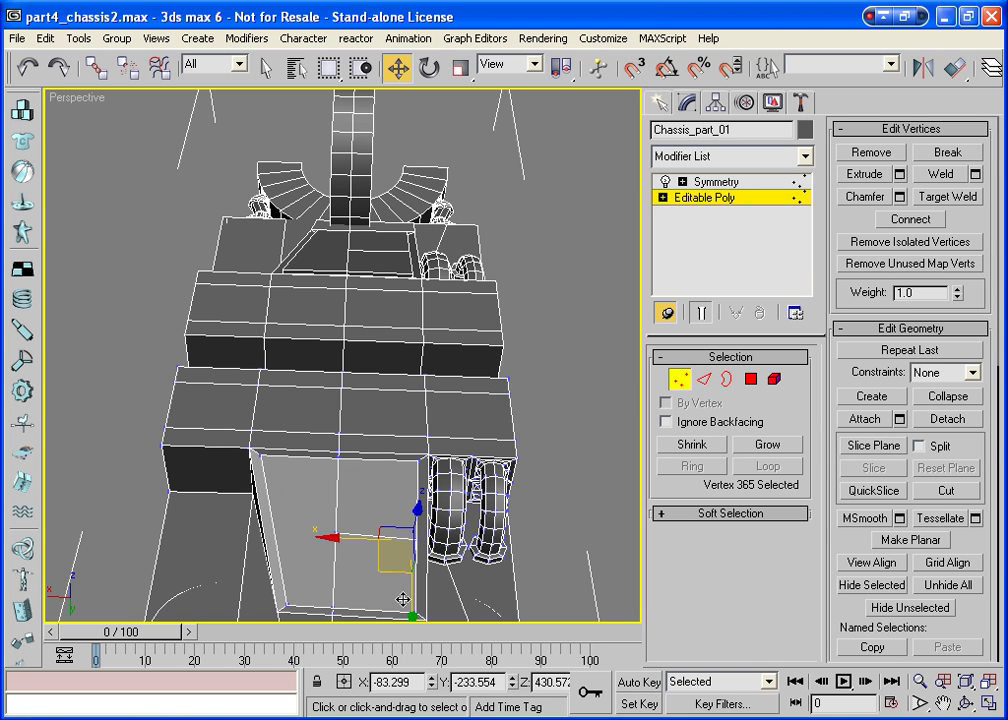
pyautogui.moveTo(412, 613); pyautogui.dragTo(412, 604)
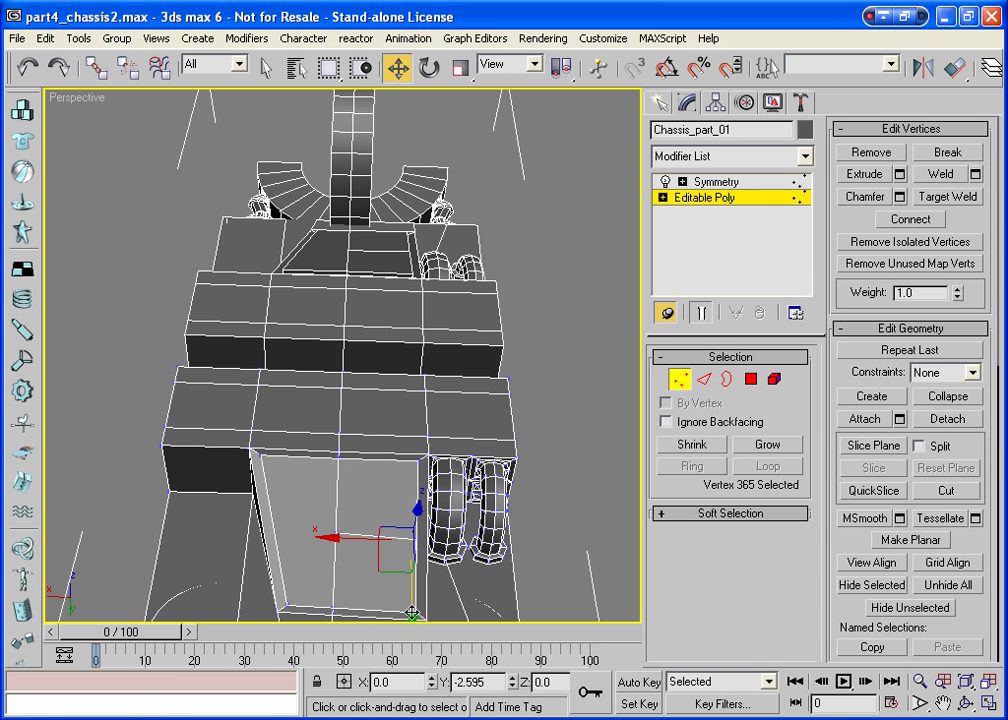
pyautogui.moveTo(412, 604); pyautogui.dragTo(388, 585)
pyautogui.click(388, 585)
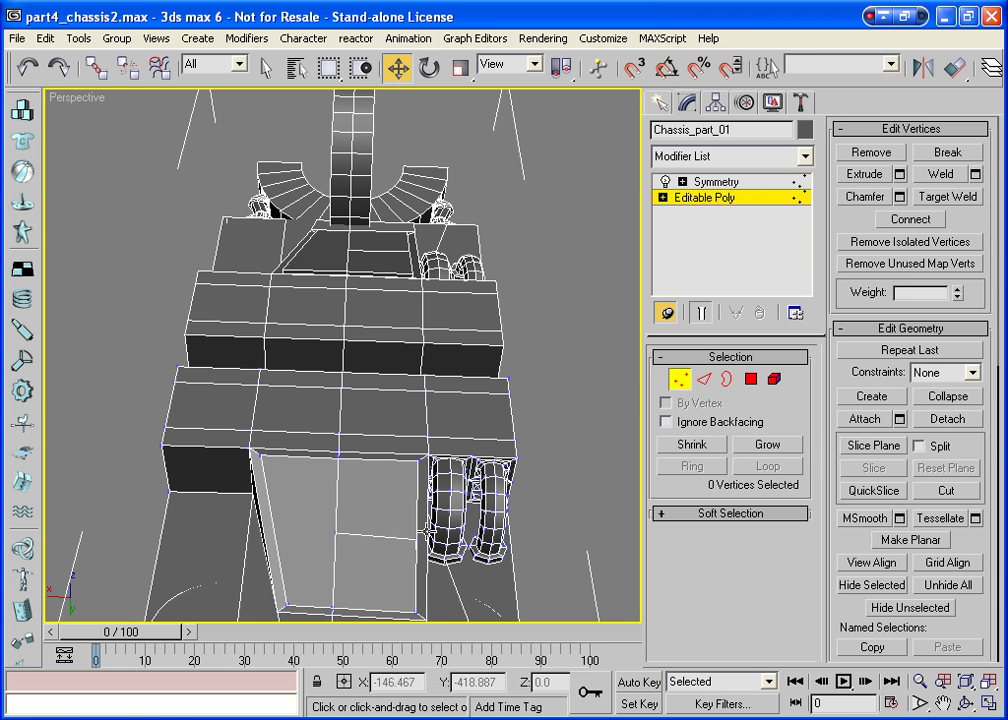
pyautogui.click(751, 379)
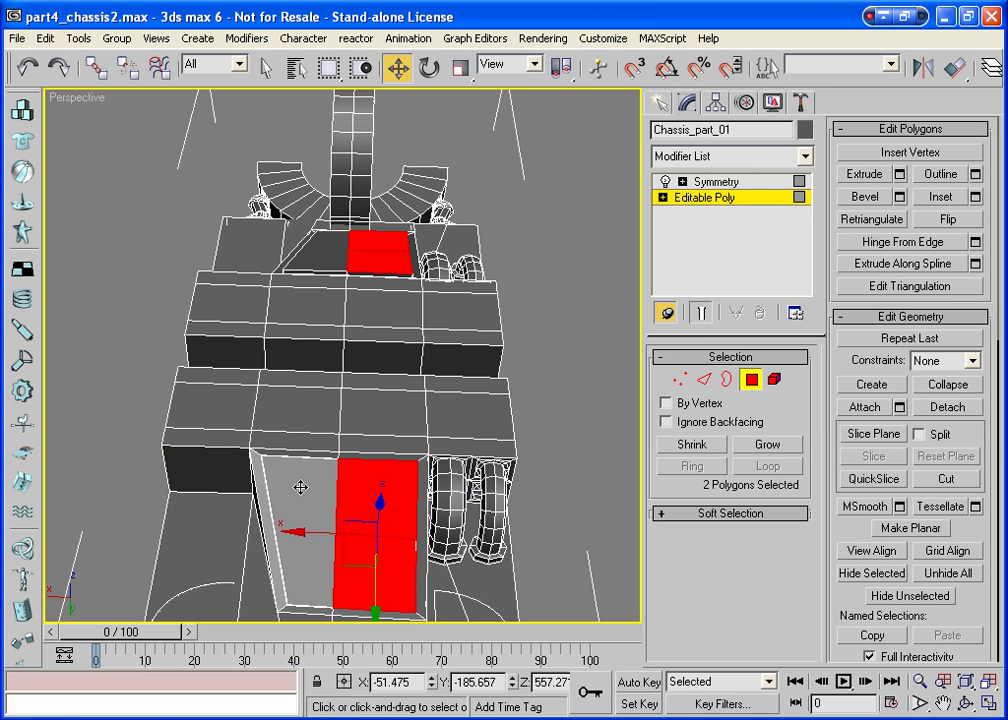
# Detach the two lower panel faces as a new object named piston_Temp
pyautogui.click(310, 482)
pyautogui.click(378, 486)
pyautogui.keyDown('ctrl'); pyautogui.click(396, 561); pyautogui.keyUp('ctrl')
pyautogui.click(955, 408)
pyautogui.write('p')
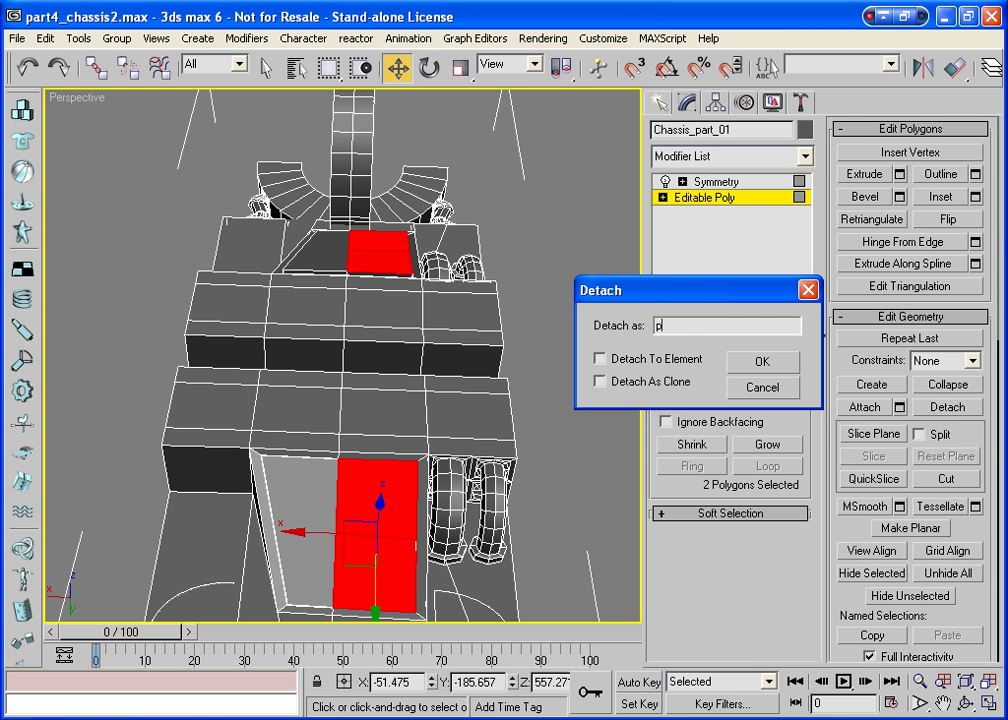
pyautogui.write('itston_')
pyautogui.write('Temp')
pyautogui.press('Return')
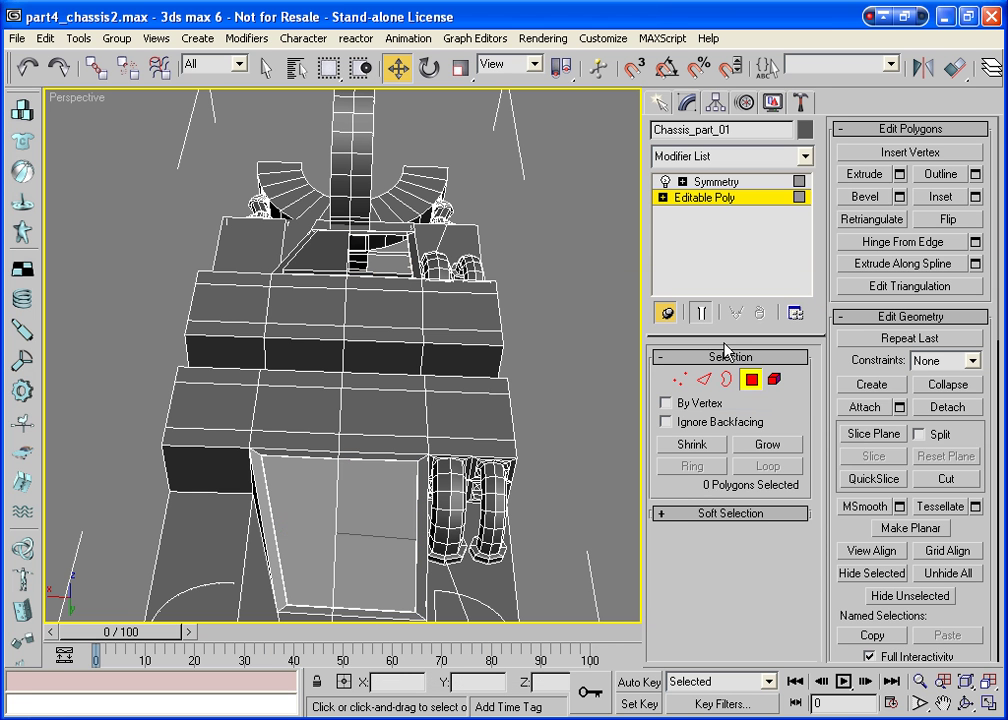
# Select the detached panel, zoom to it and orbit to inspect it from above and below
pyautogui.click(752, 380)
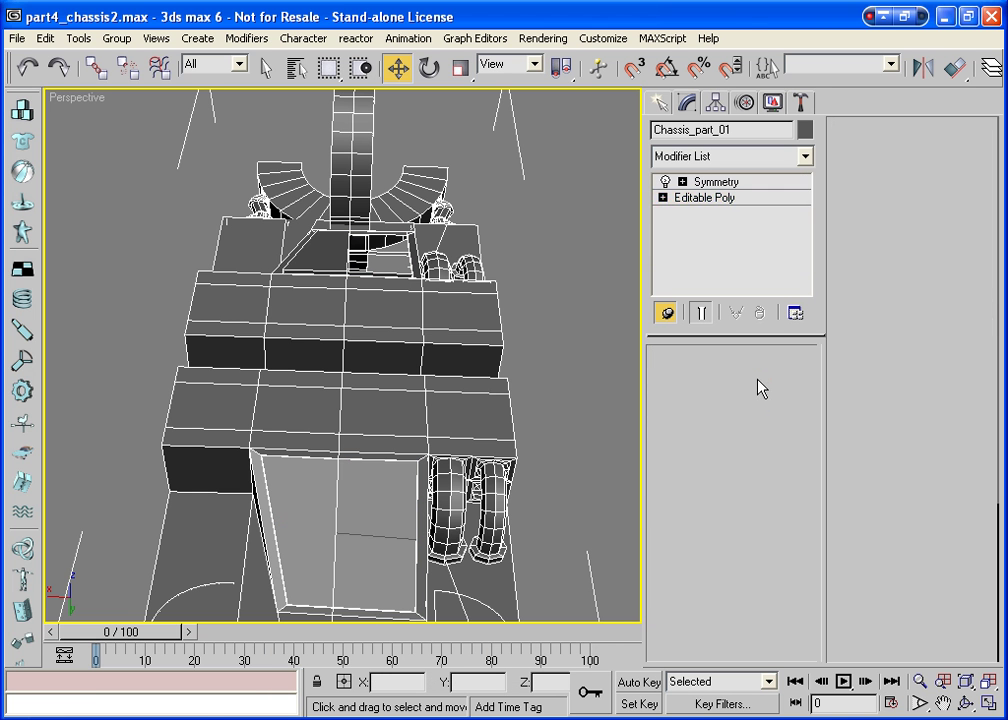
pyautogui.click(418, 466)
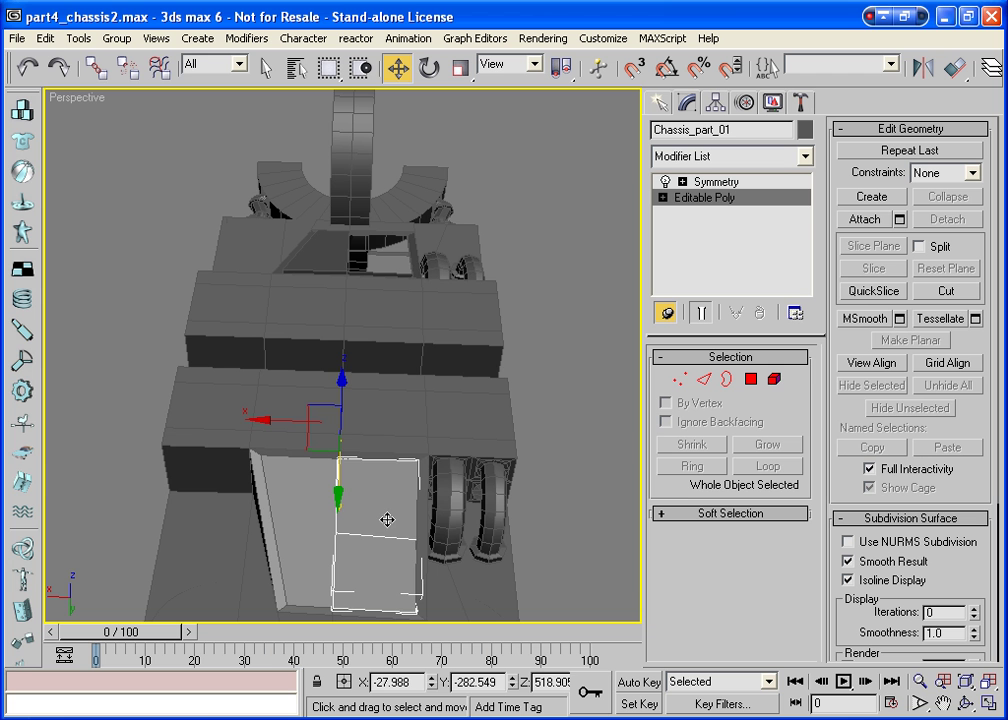
pyautogui.click(990, 684)
pyautogui.click(965, 703)
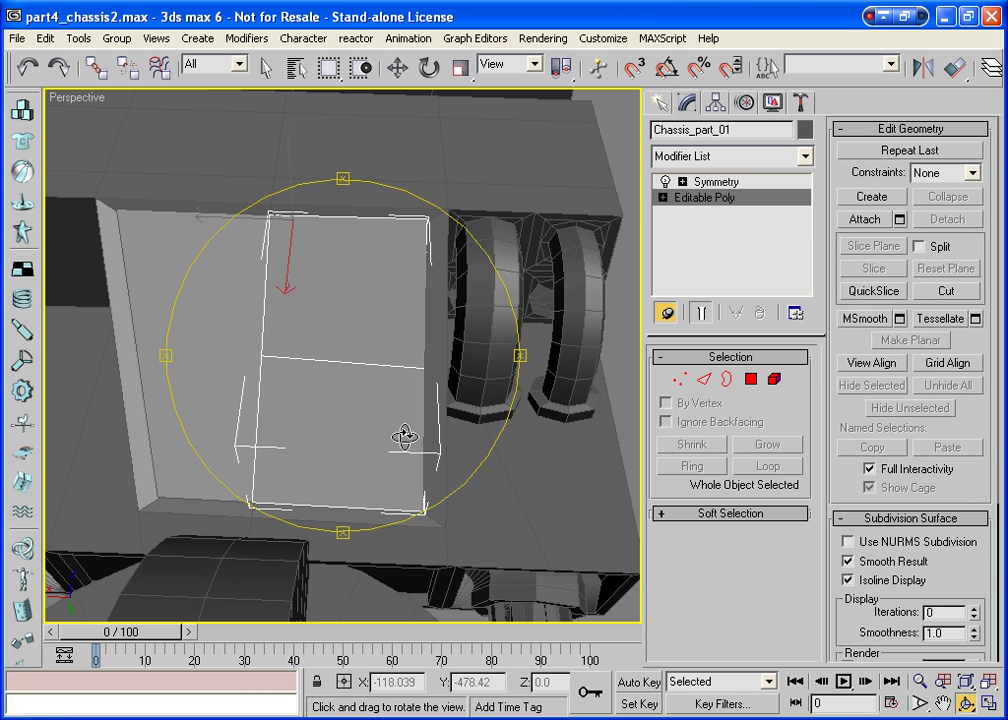
pyautogui.moveTo(405, 437)
pyautogui.mouseDown()
pyautogui.moveTo(270, 356)
pyautogui.moveTo(270, 405)
pyautogui.mouseUp()
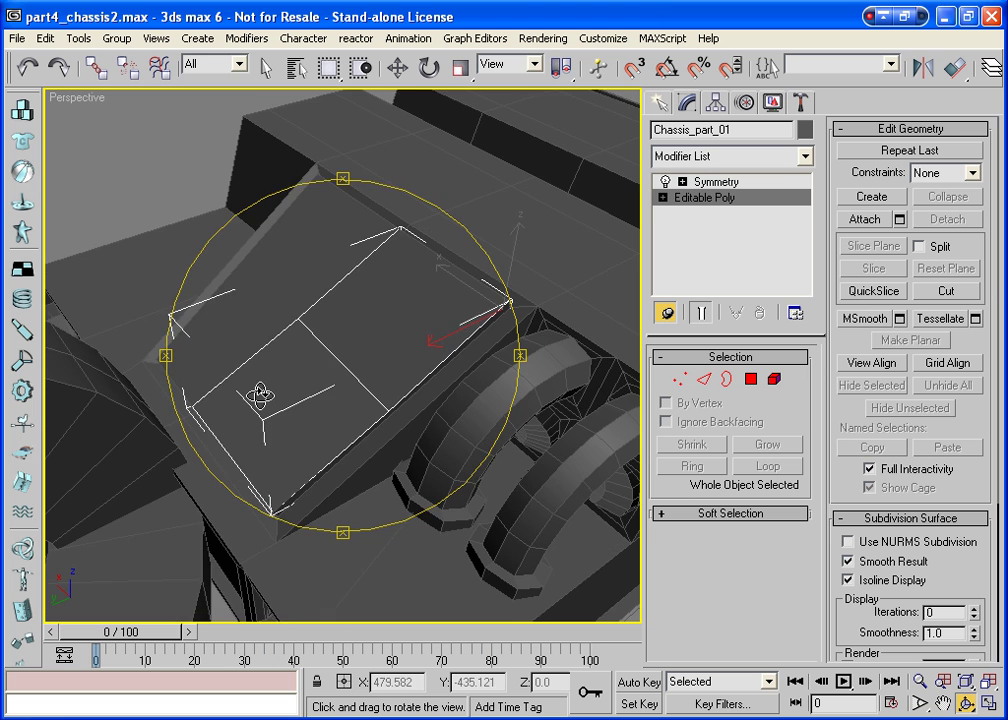
pyautogui.moveTo(348, 400)
pyautogui.mouseDown()
pyautogui.moveTo(445, 421)
pyautogui.moveTo(535, 347)
pyautogui.moveTo(203, 416)
pyautogui.moveTo(385, 317)
pyautogui.moveTo(632, 376)
pyautogui.moveTo(320, 488)
pyautogui.moveTo(277, 375)
pyautogui.moveTo(394, 457)
pyautogui.moveTo(383, 437)
pyautogui.mouseUp()
# Move the chosen panel vertices slightly along Y
pyautogui.click(679, 380)
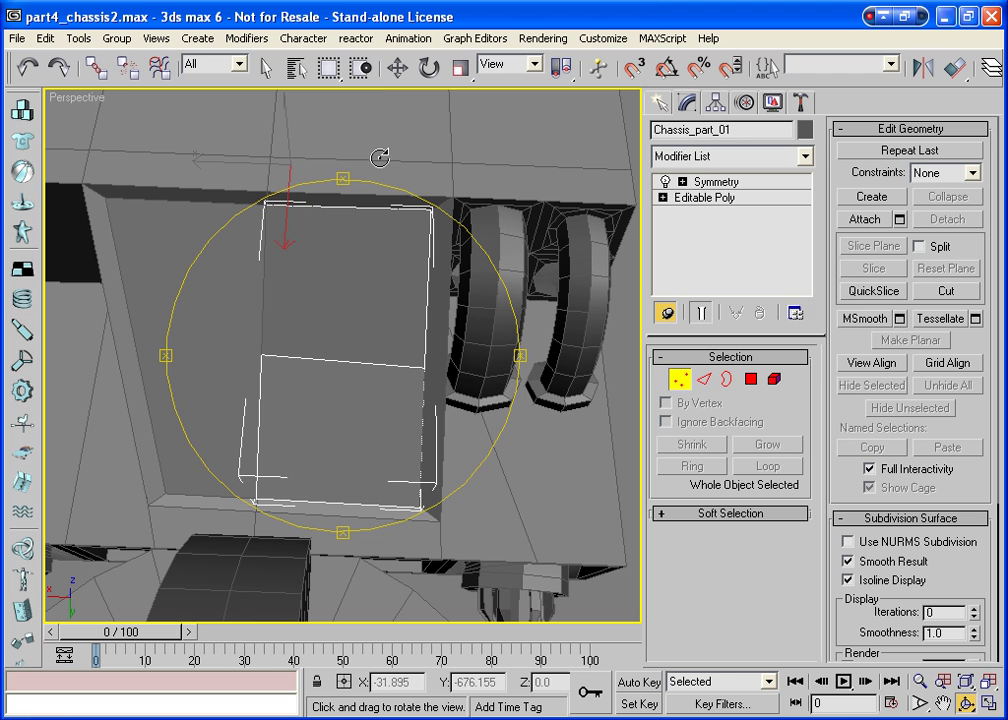
pyautogui.press('w')
pyautogui.moveTo(398, 360)
pyautogui.mouseDown()
pyautogui.moveTo(425, 374)
pyautogui.moveTo(387, 306)
pyautogui.mouseUp()
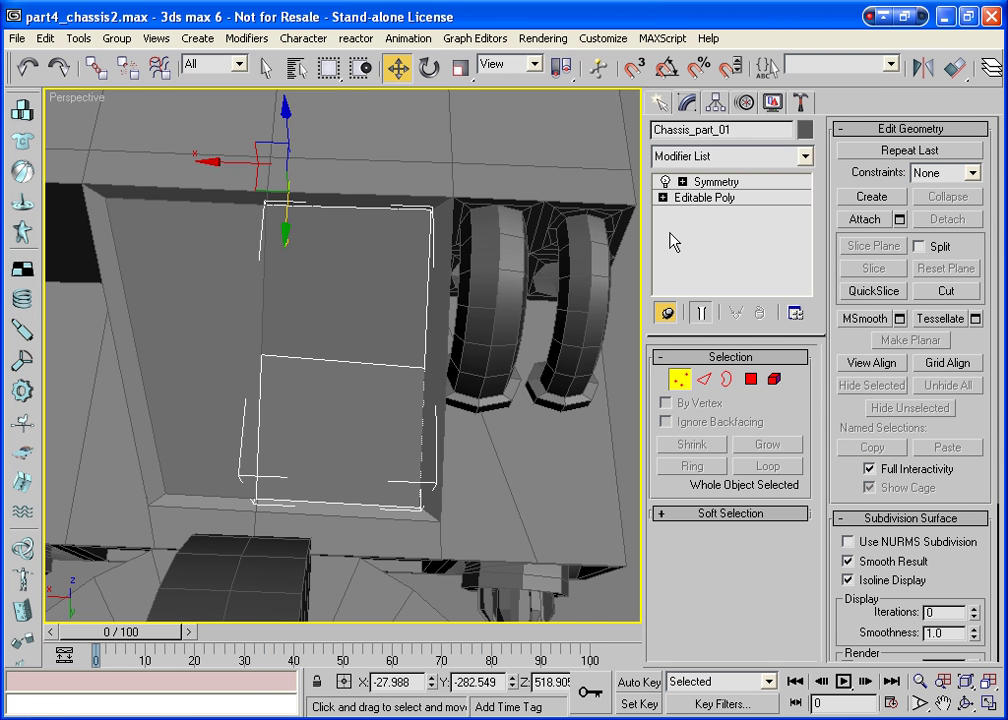
pyautogui.hotkey('ctrl', 'd')
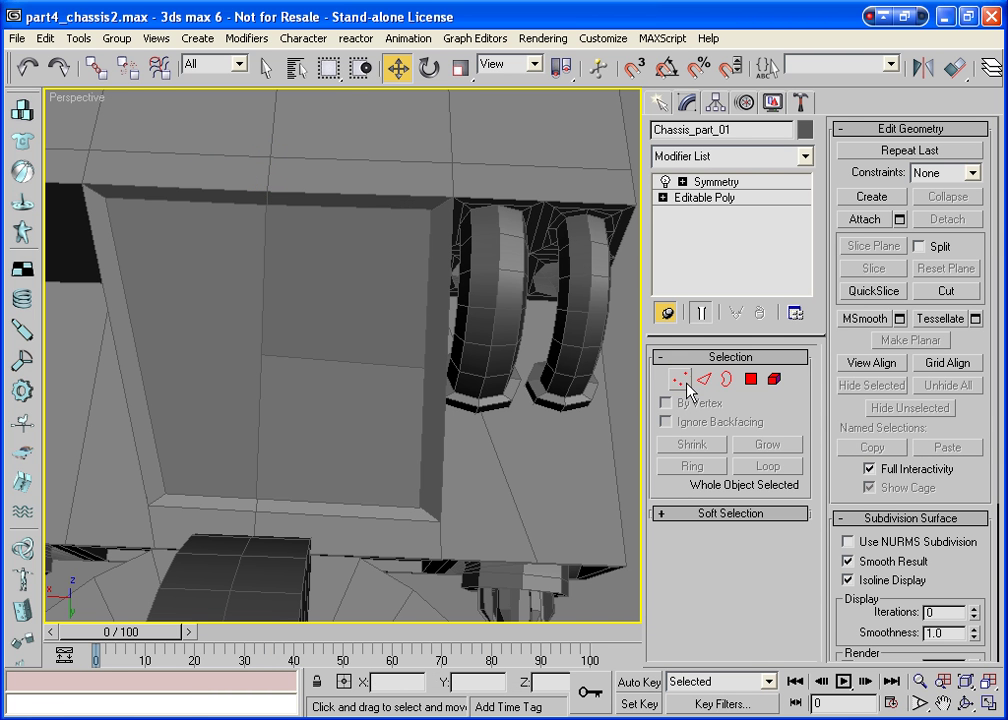
# Show edged faces and select piston_Temp from the Select by Name list
pyautogui.click(397, 333)
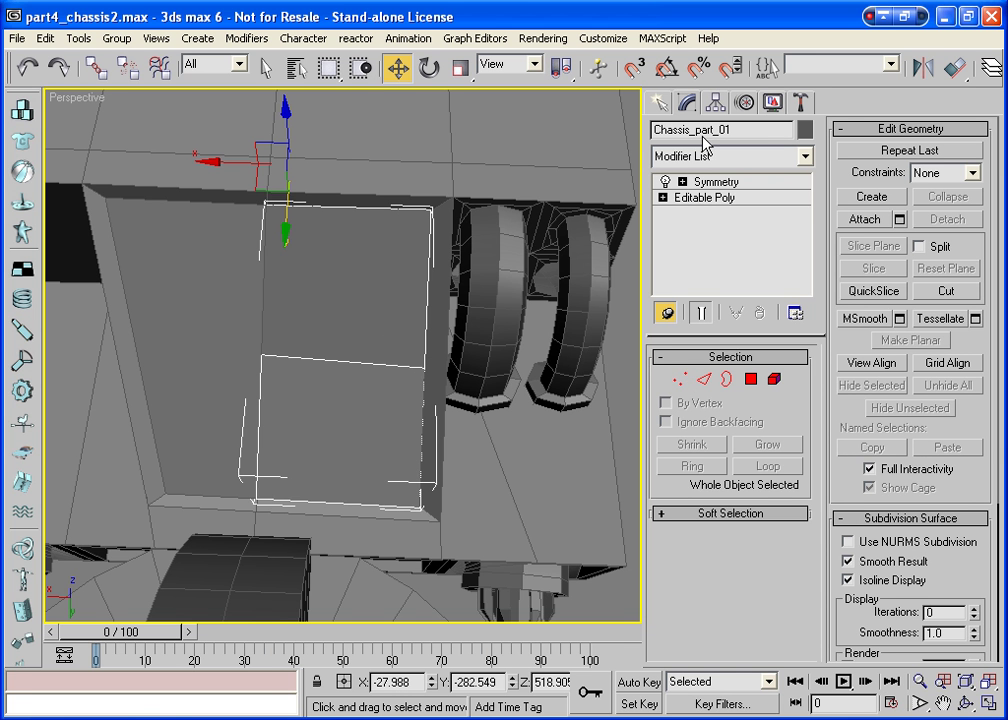
pyautogui.click(678, 379)
pyautogui.click(678, 379)
pyautogui.press('F4')
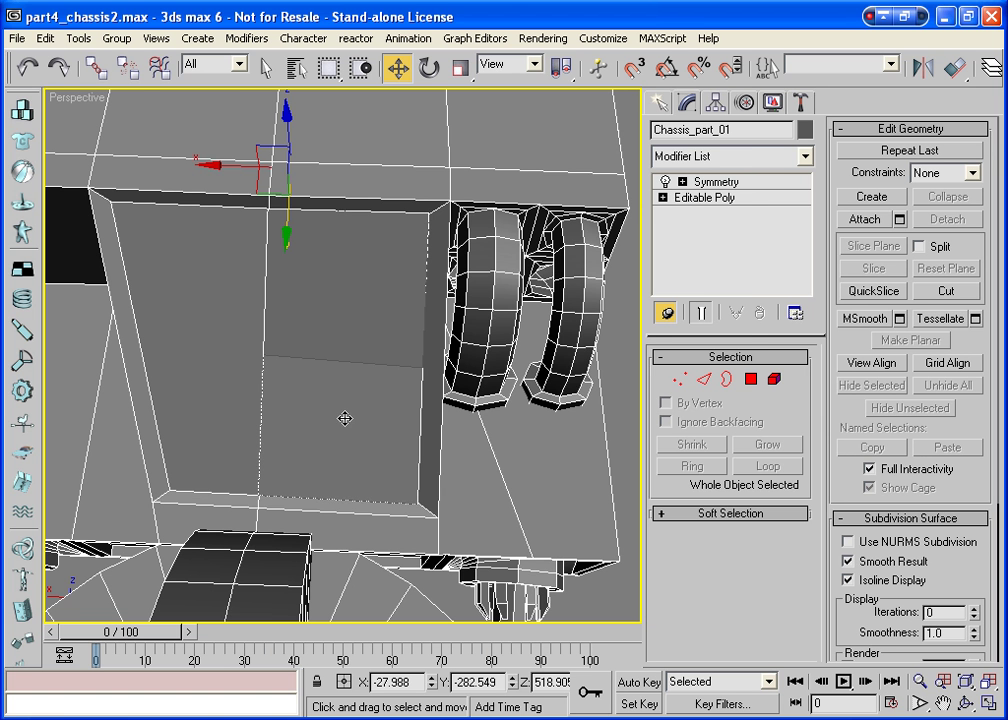
pyautogui.click(297, 67)
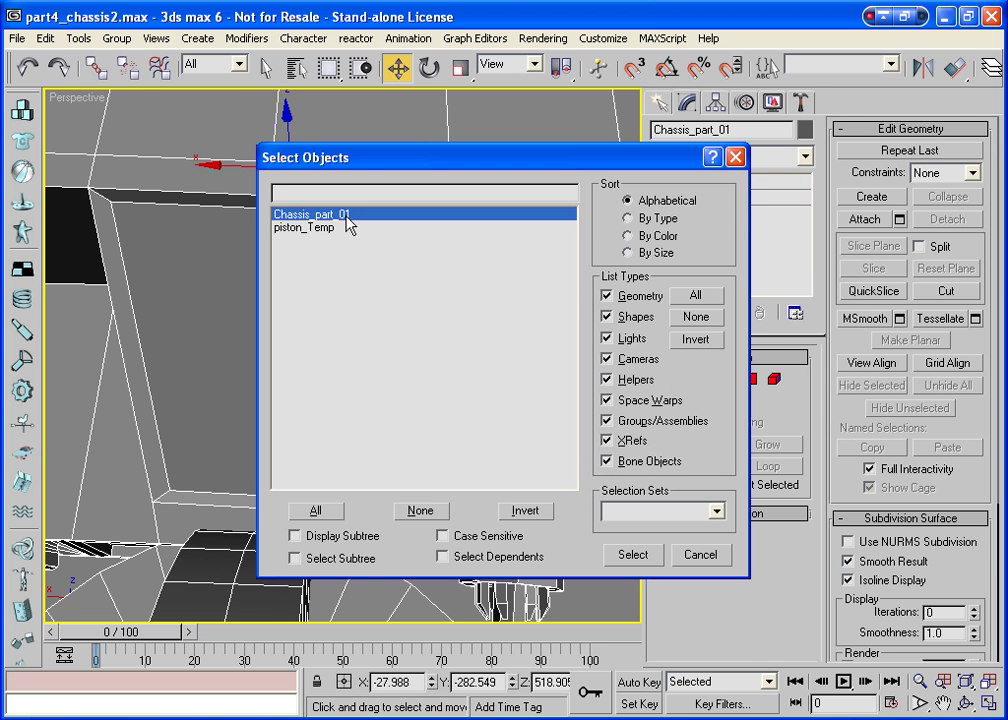
pyautogui.click(294, 228)
pyautogui.doubleClick(294, 228)
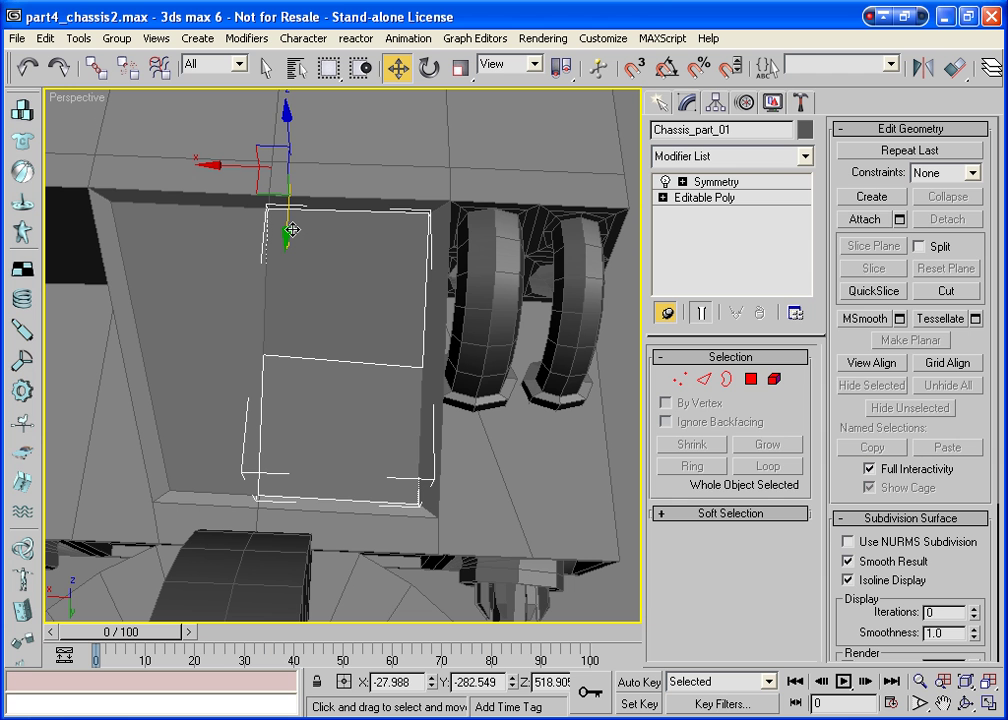
# Remove the Symmetry modifier from piston_Temp and convert it to Editable Poly
pyautogui.click(718, 182)
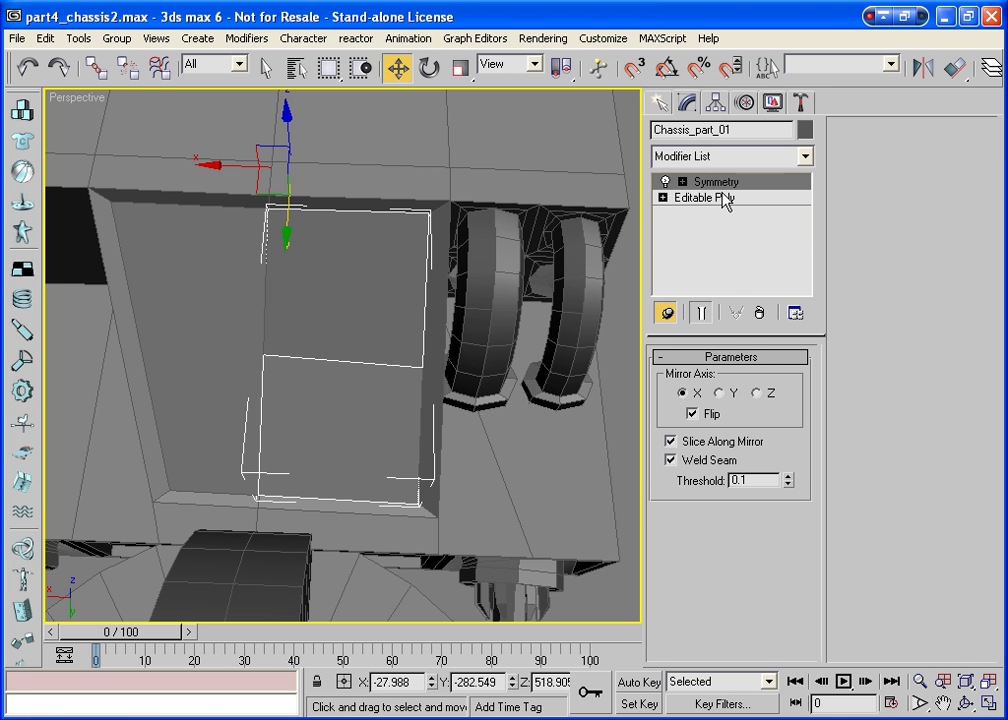
pyautogui.click(760, 314)
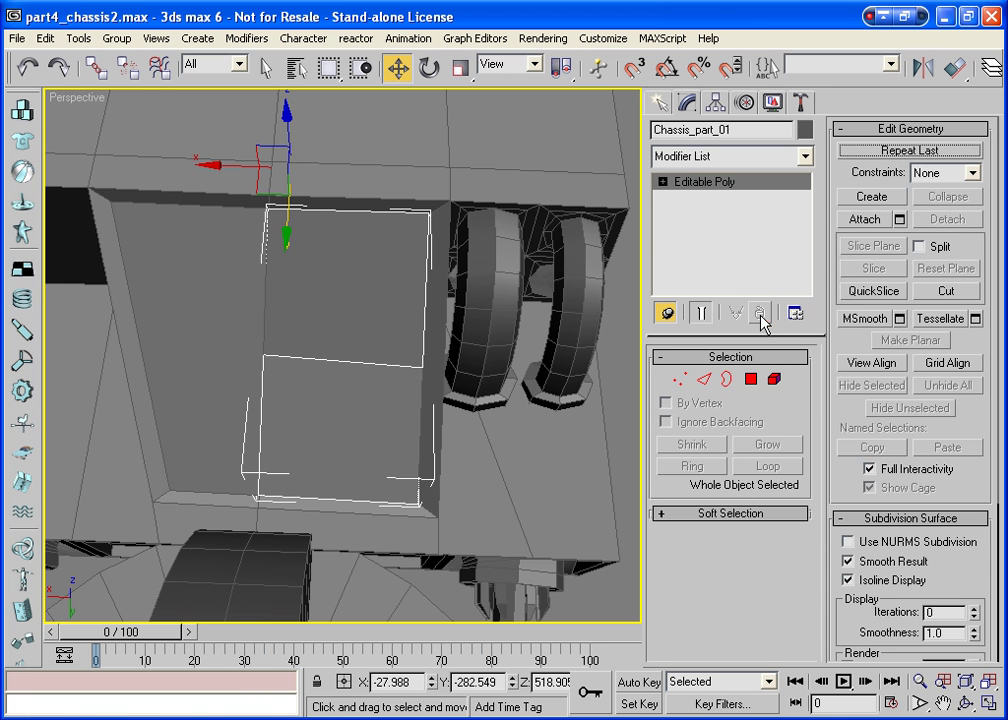
pyautogui.click(684, 385)
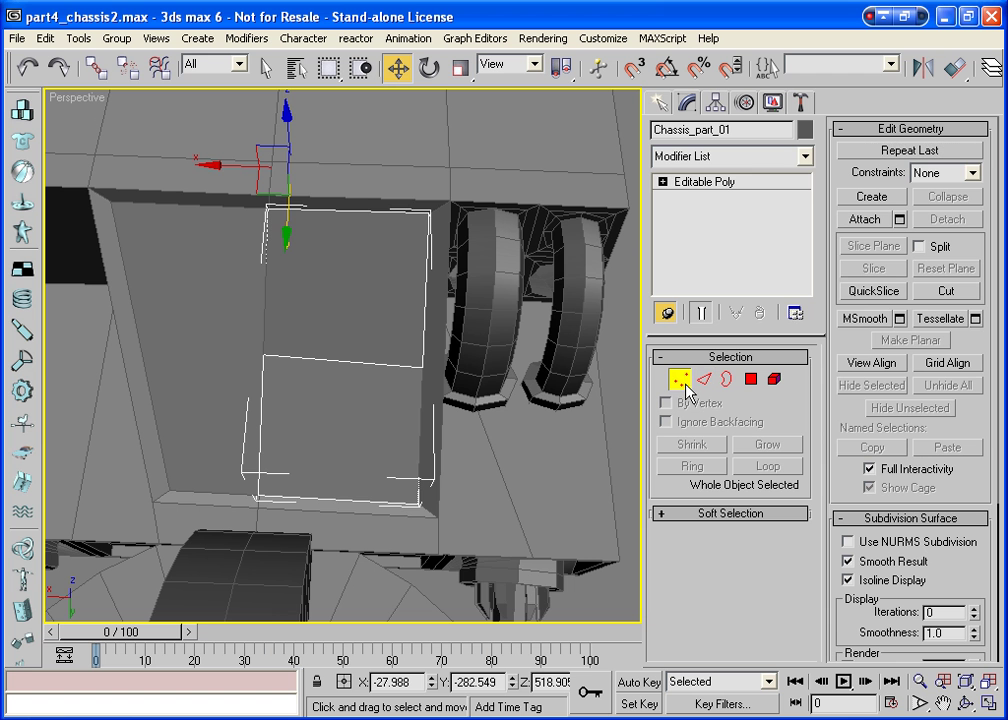
pyautogui.rightClick(334, 320)
pyautogui.click(520, 466)
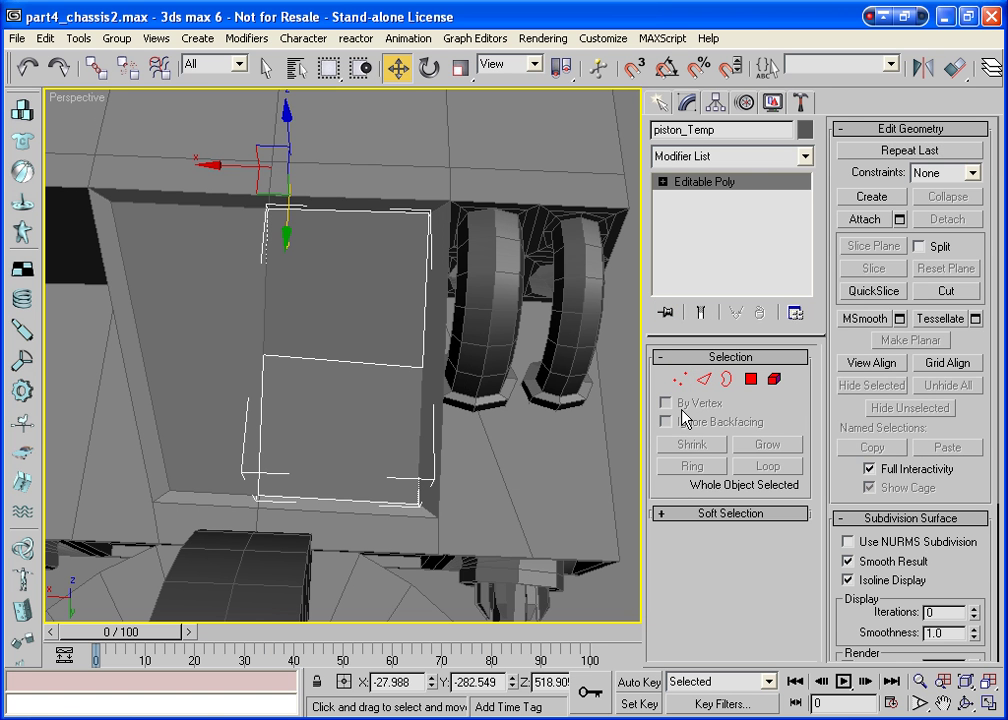
# Move a piston_Temp vertex down along Y and Z, checking it from several angles
pyautogui.click(422, 364)
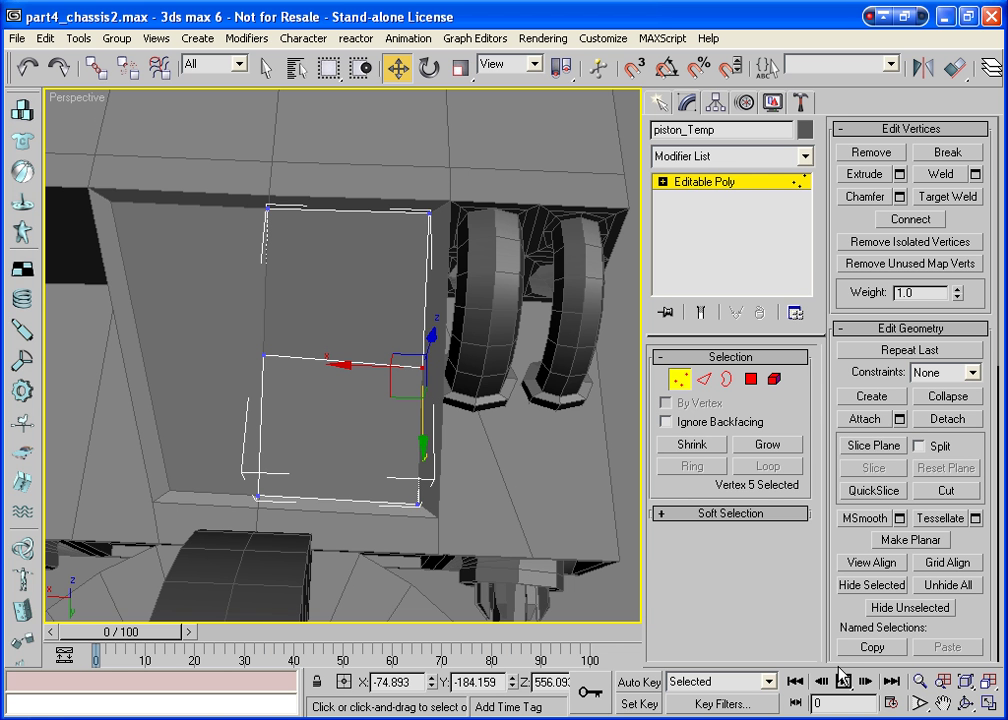
pyautogui.click(963, 705)
pyautogui.moveTo(403, 394)
pyautogui.mouseDown()
pyautogui.moveTo(279, 284)
pyautogui.moveTo(265, 279)
pyautogui.moveTo(247, 304)
pyautogui.moveTo(259, 301)
pyautogui.mouseUp()
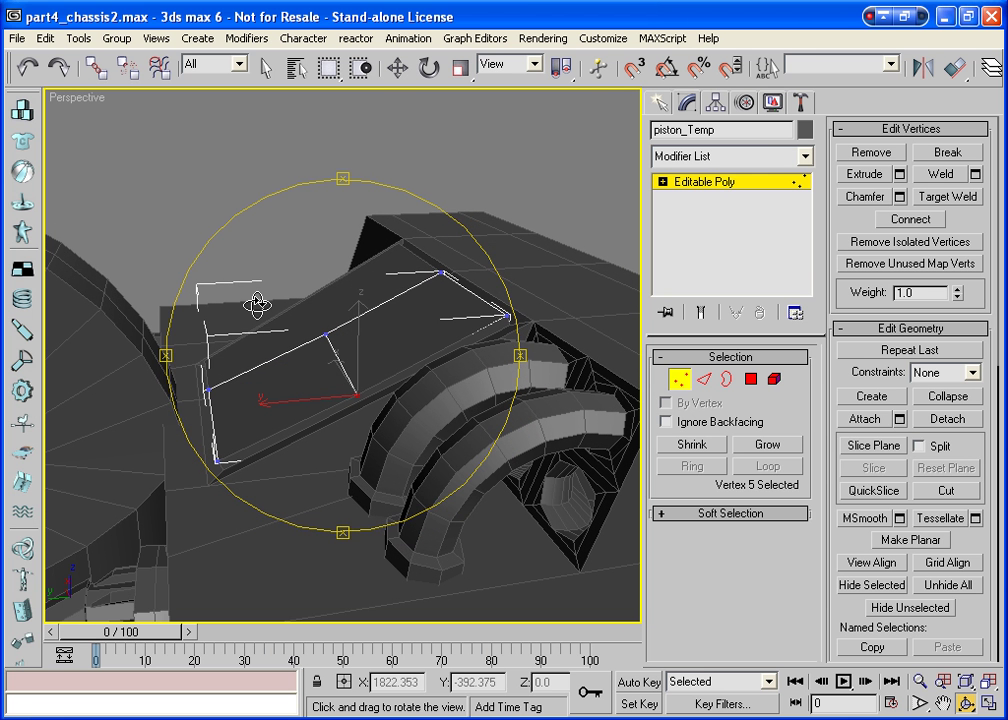
pyautogui.rightClick(307, 393)
pyautogui.moveTo(338, 384)
pyautogui.mouseDown()
pyautogui.moveTo(348, 390)
pyautogui.moveTo(340, 366)
pyautogui.mouseUp()
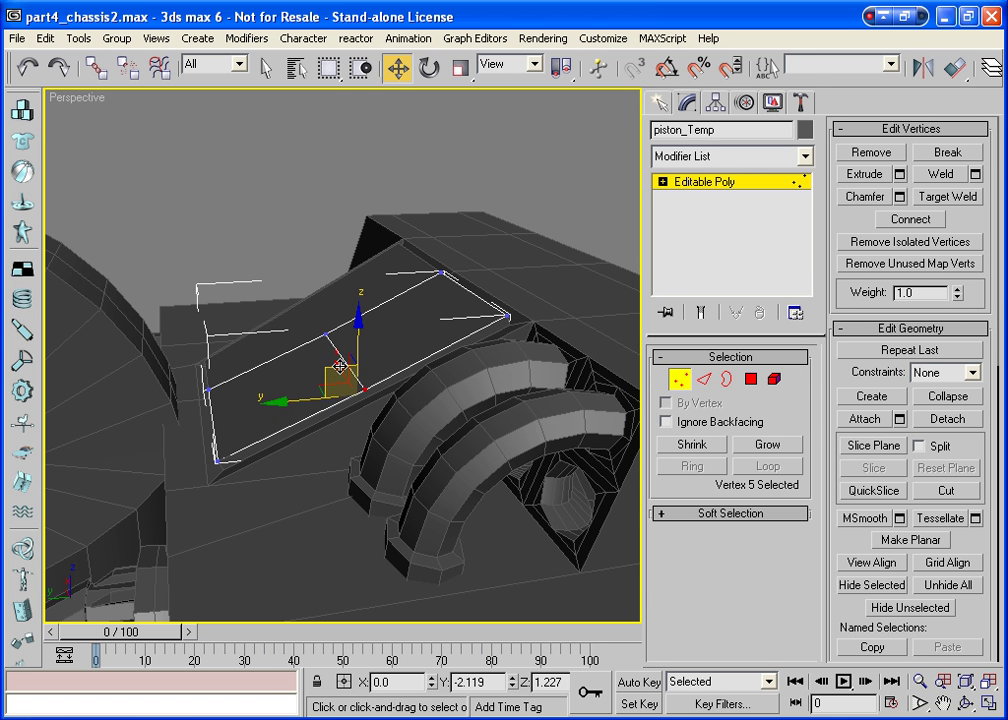
pyautogui.click(965, 703)
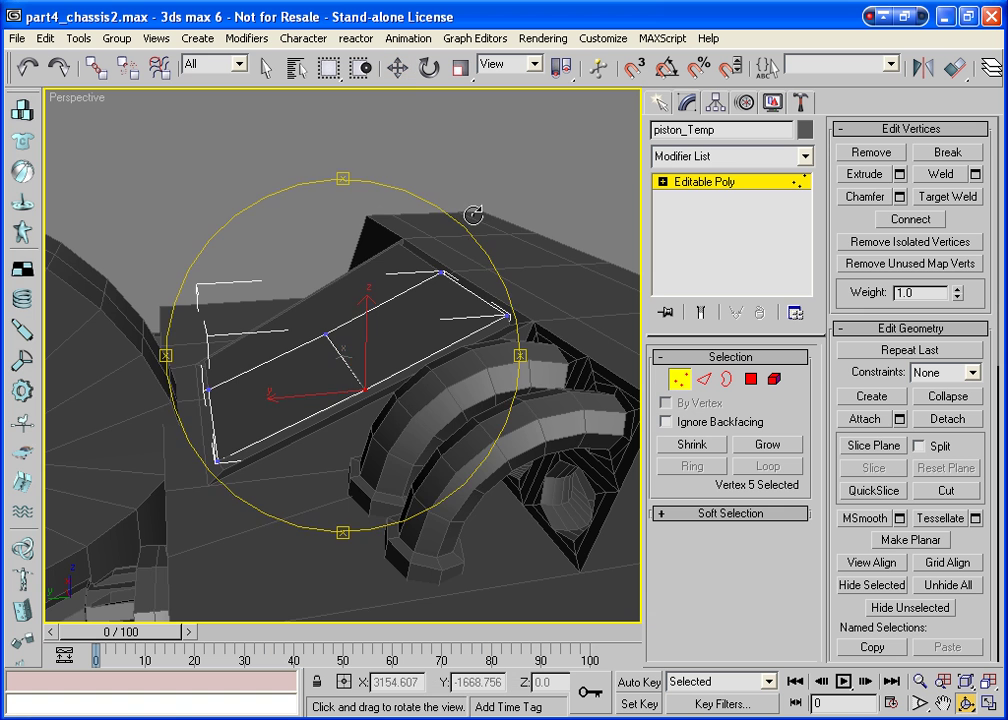
pyautogui.moveTo(344, 407)
pyautogui.mouseDown()
pyautogui.moveTo(490, 452)
pyautogui.moveTo(475, 486)
pyautogui.moveTo(550, 410)
pyautogui.moveTo(635, 378)
pyautogui.moveTo(641, 365)
pyautogui.moveTo(635, 378)
pyautogui.moveTo(485, 418)
pyautogui.moveTo(517, 468)
pyautogui.mouseUp()
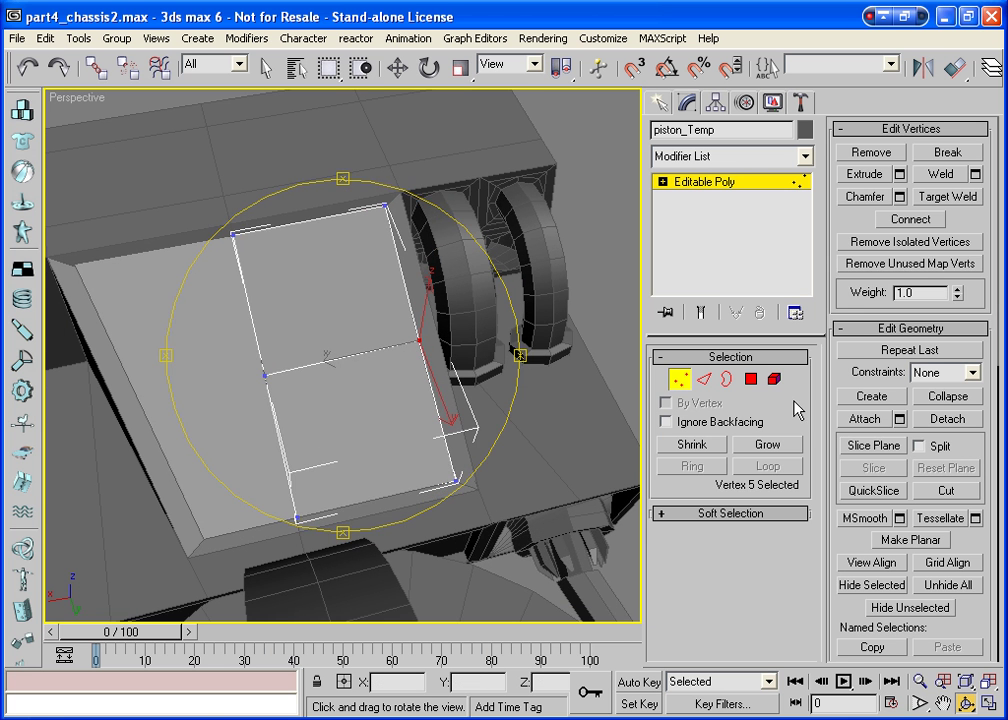
# Inset the two panel faces by 2.09 and invert the selection to the eight border faces
pyautogui.click(751, 379)
pyautogui.press('w')
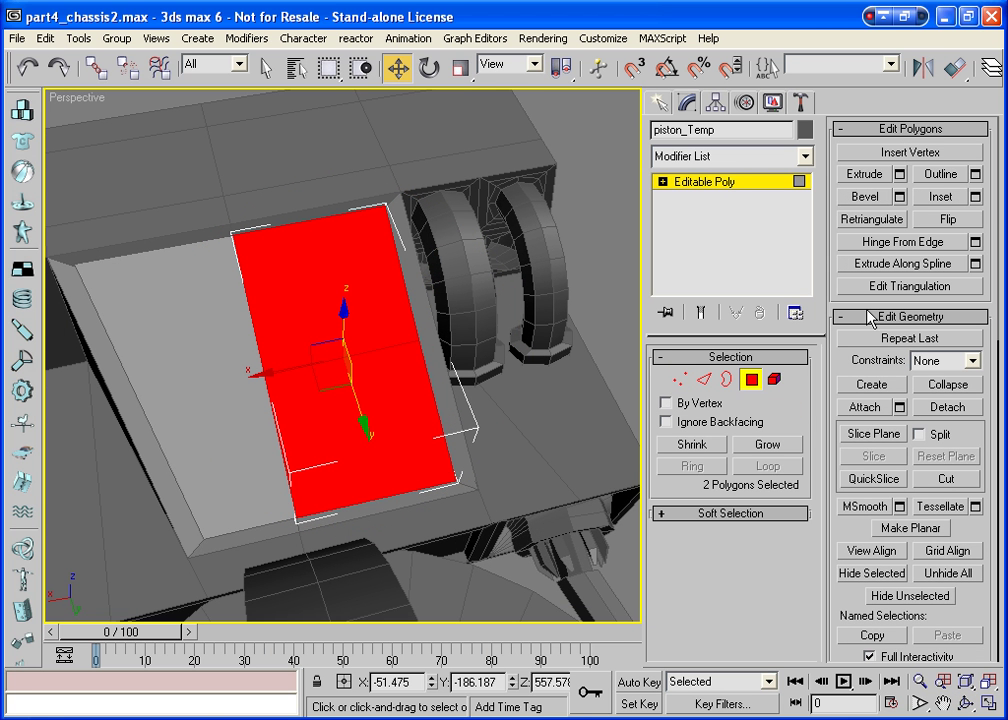
pyautogui.click(975, 198)
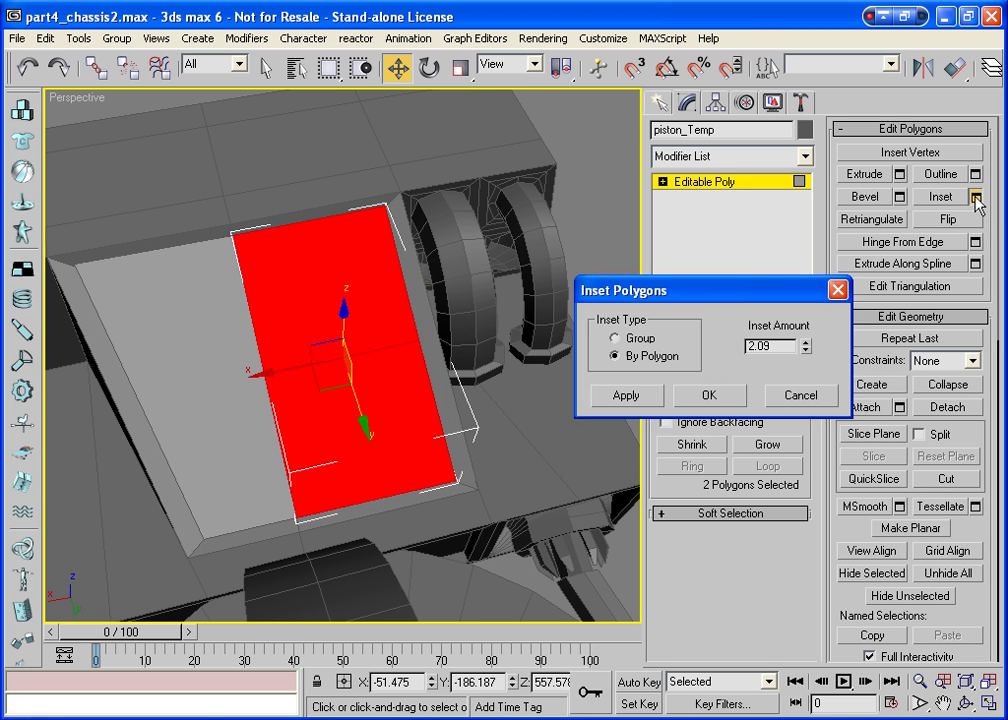
pyautogui.click(710, 396)
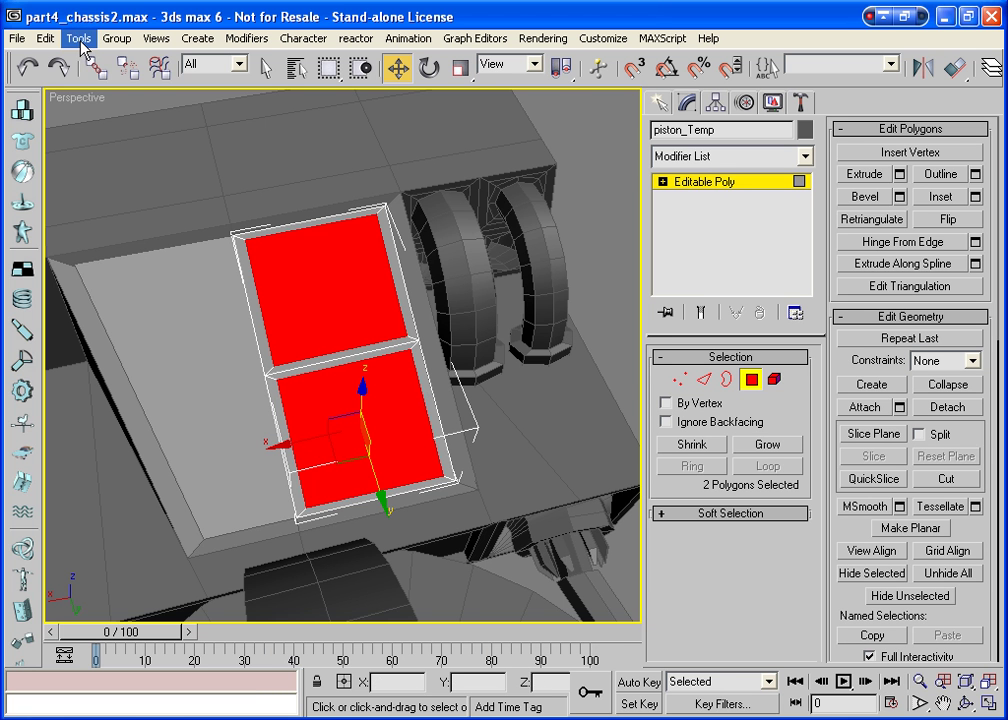
pyautogui.click(45, 38)
pyautogui.click(60, 218)
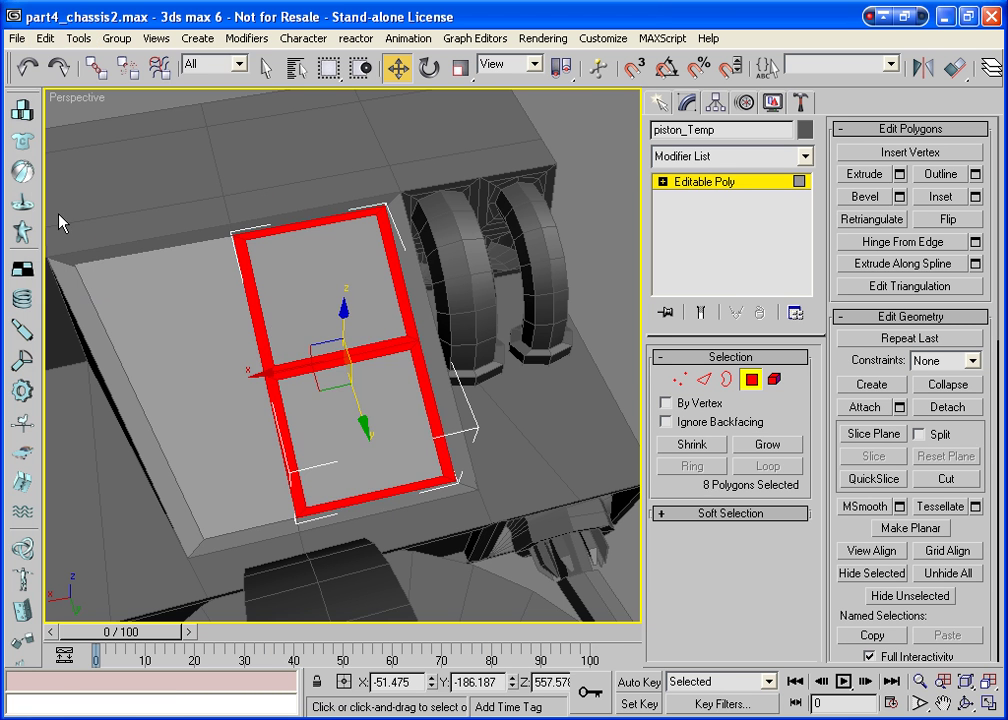
# Extrude the border faces upward into a raised frame, then invert back to the inner panels
pyautogui.click(966, 704)
pyautogui.moveTo(353, 405); pyautogui.dragTo(441, 353)
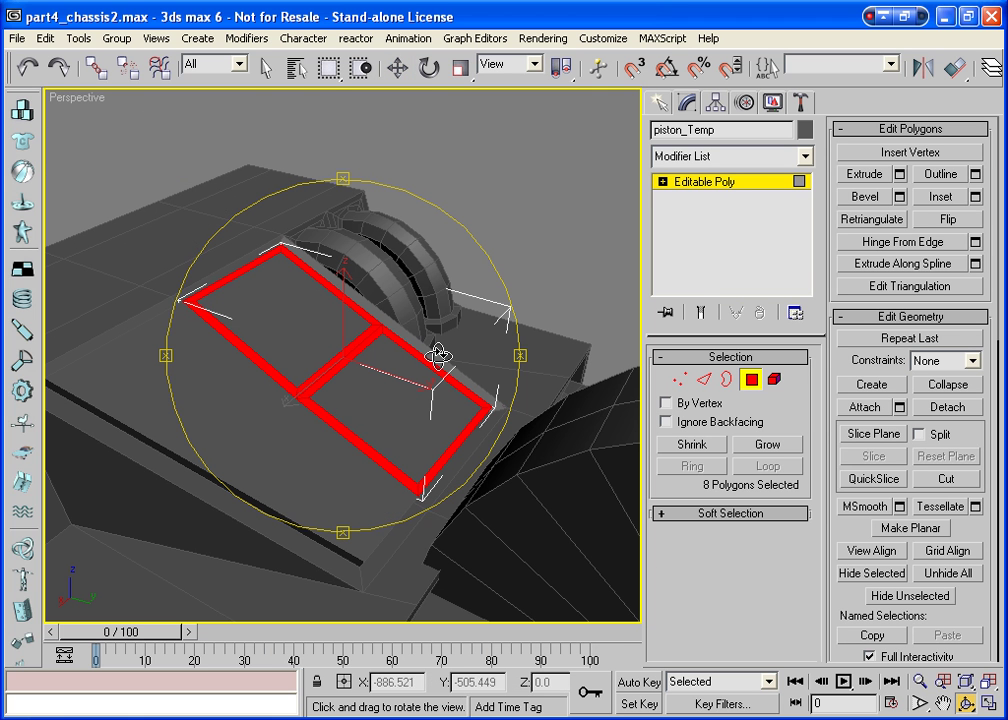
pyautogui.click(864, 174)
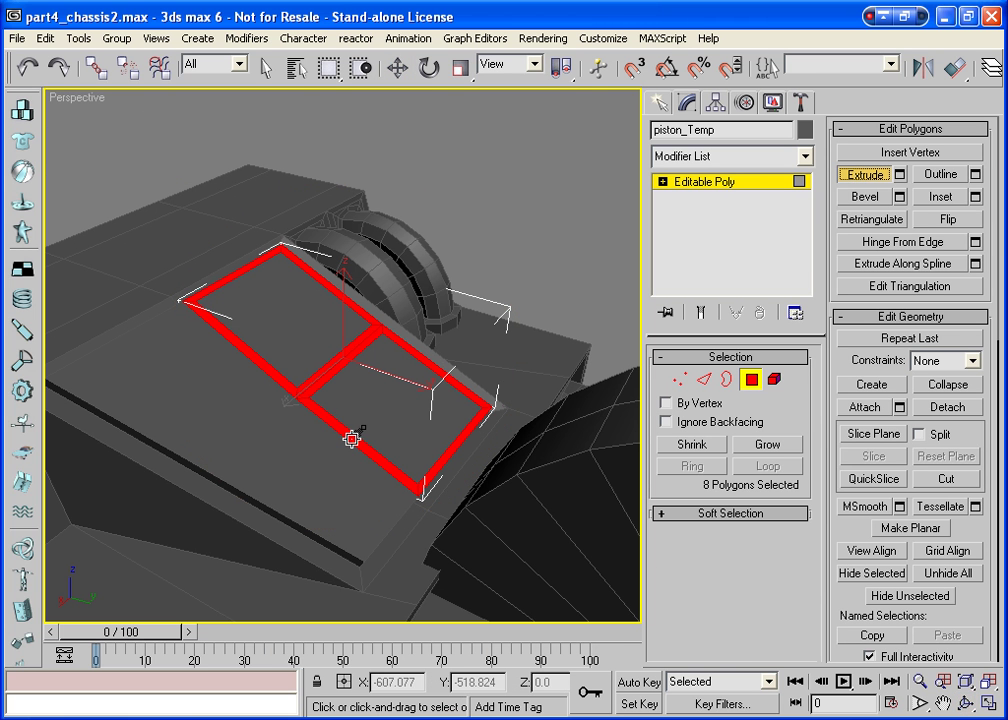
pyautogui.moveTo(351, 437); pyautogui.dragTo(357, 423)
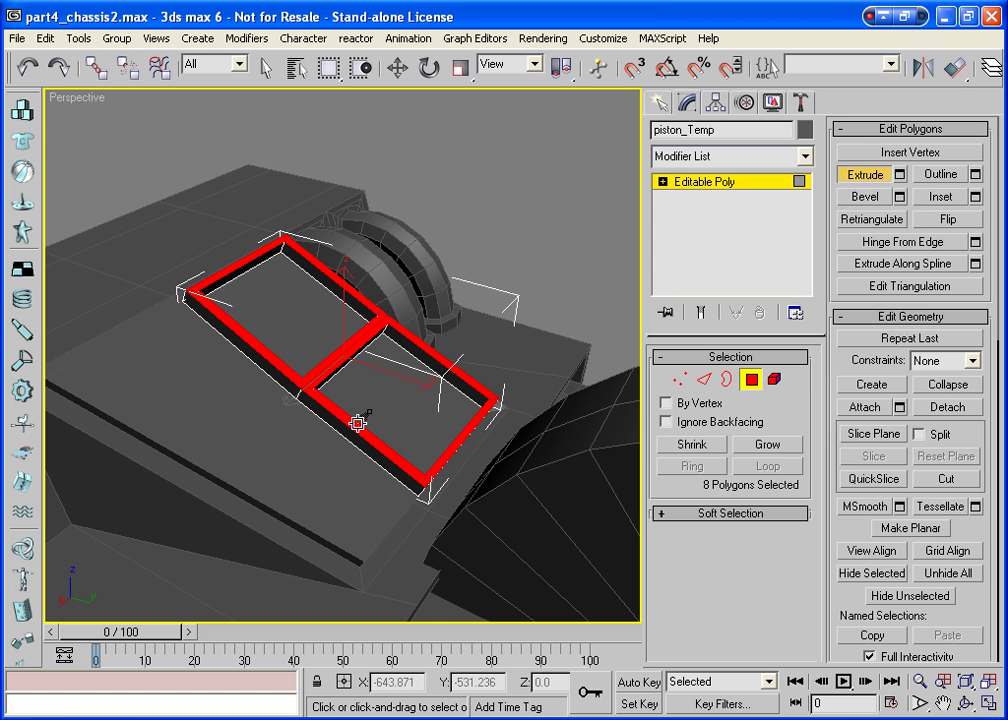
pyautogui.hotkey('ctrl', 'r')
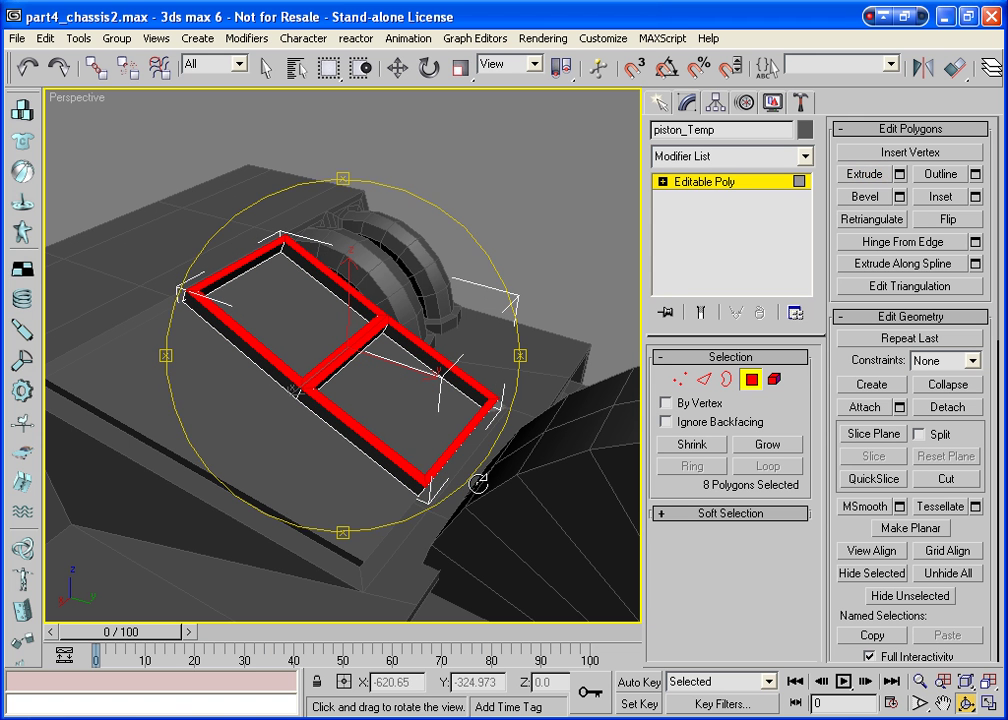
pyautogui.moveTo(478, 484)
pyautogui.mouseDown()
pyautogui.moveTo(394, 421)
pyautogui.moveTo(342, 461)
pyautogui.mouseUp()
pyautogui.rightClick(334, 275)
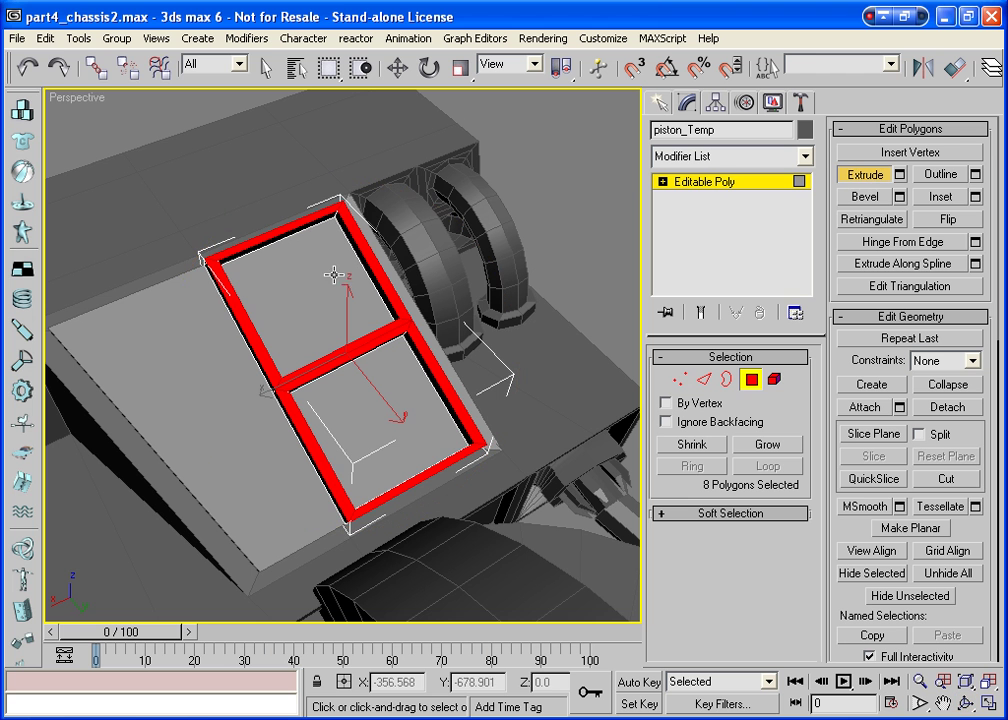
pyautogui.click(45, 38)
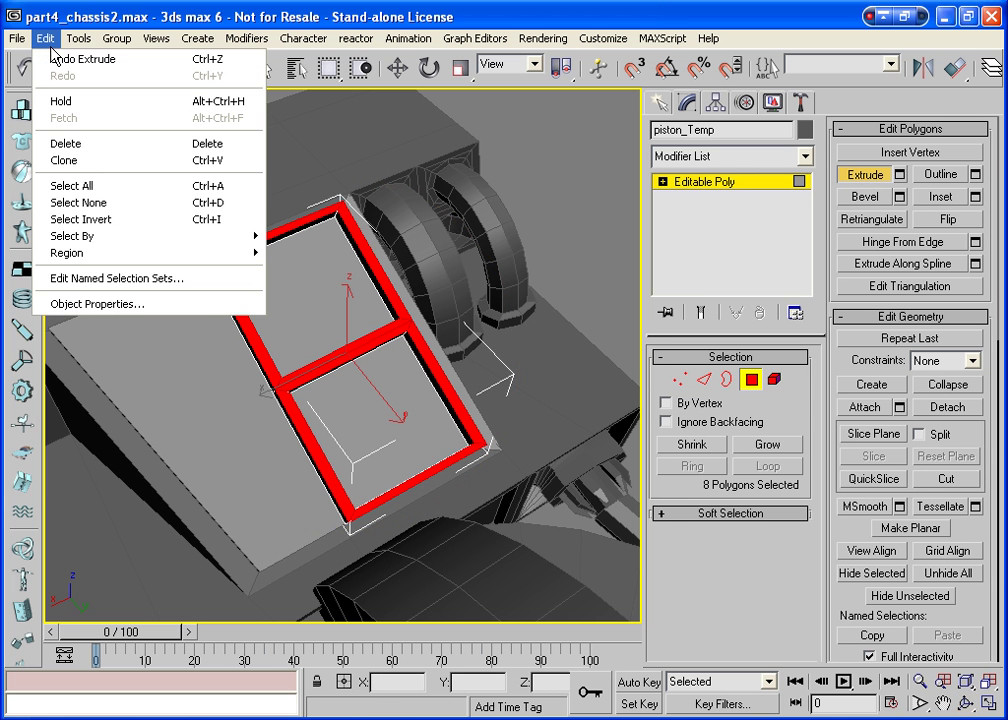
pyautogui.click(90, 219)
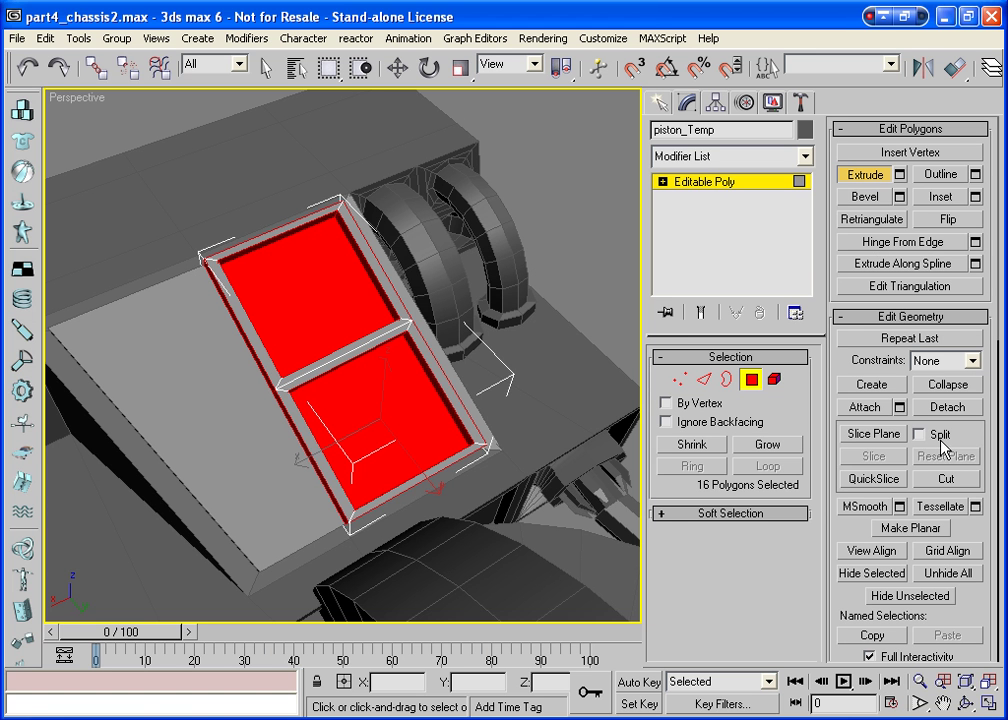
# Try MSmooth on the panels, undo it, and extrude them with height -0.001
pyautogui.click(871, 506)
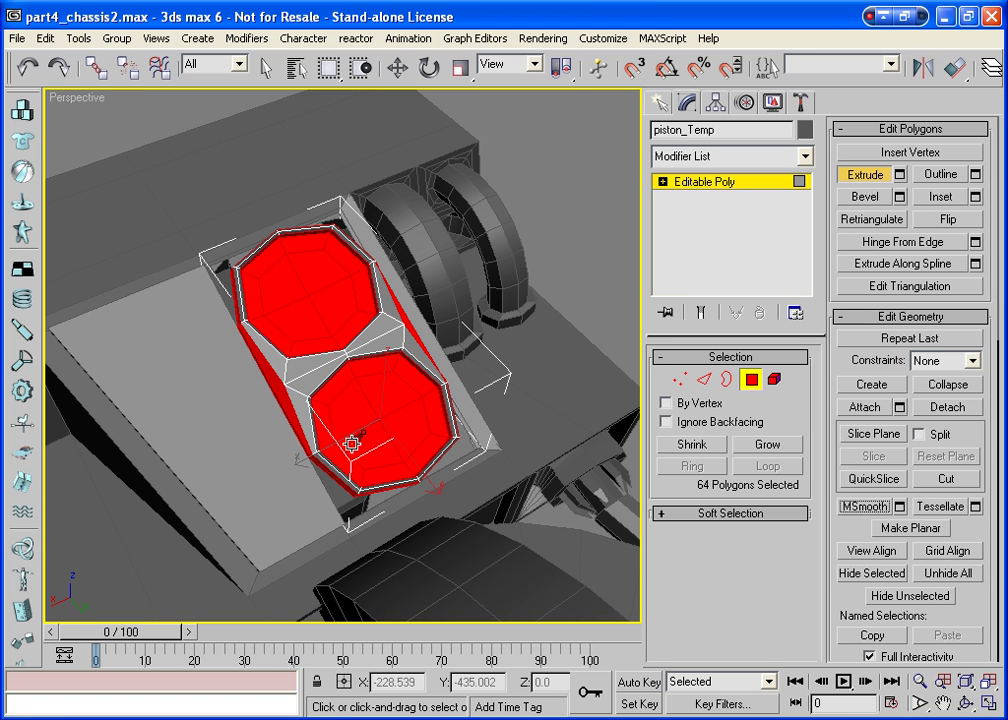
pyautogui.hotkey('ctrl', 'z')
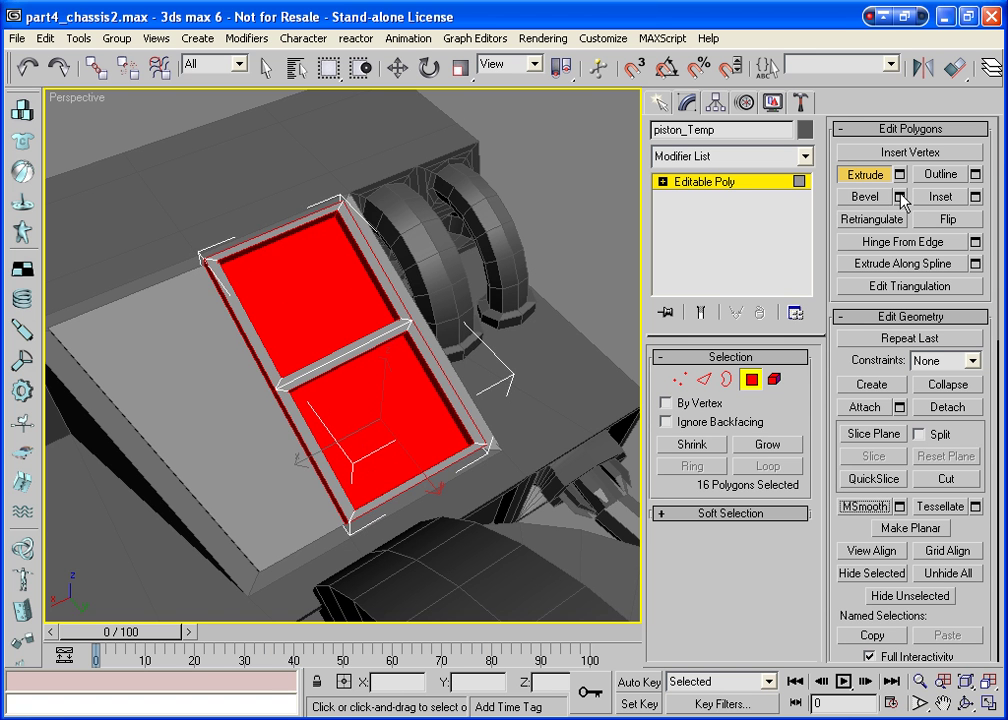
pyautogui.click(899, 174)
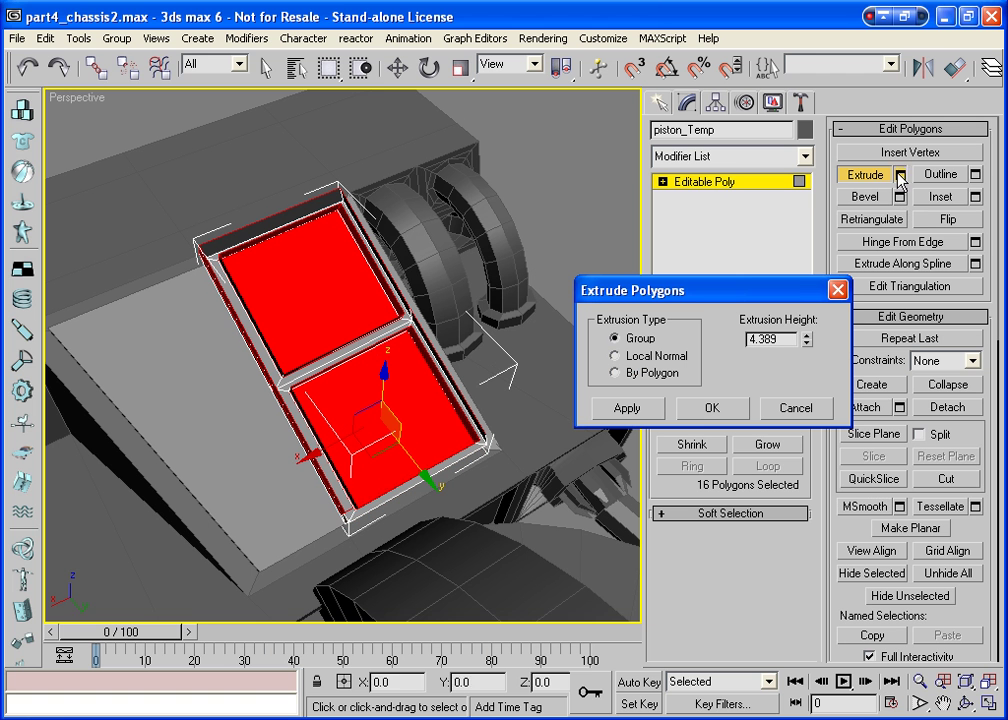
pyautogui.doubleClick(786, 340)
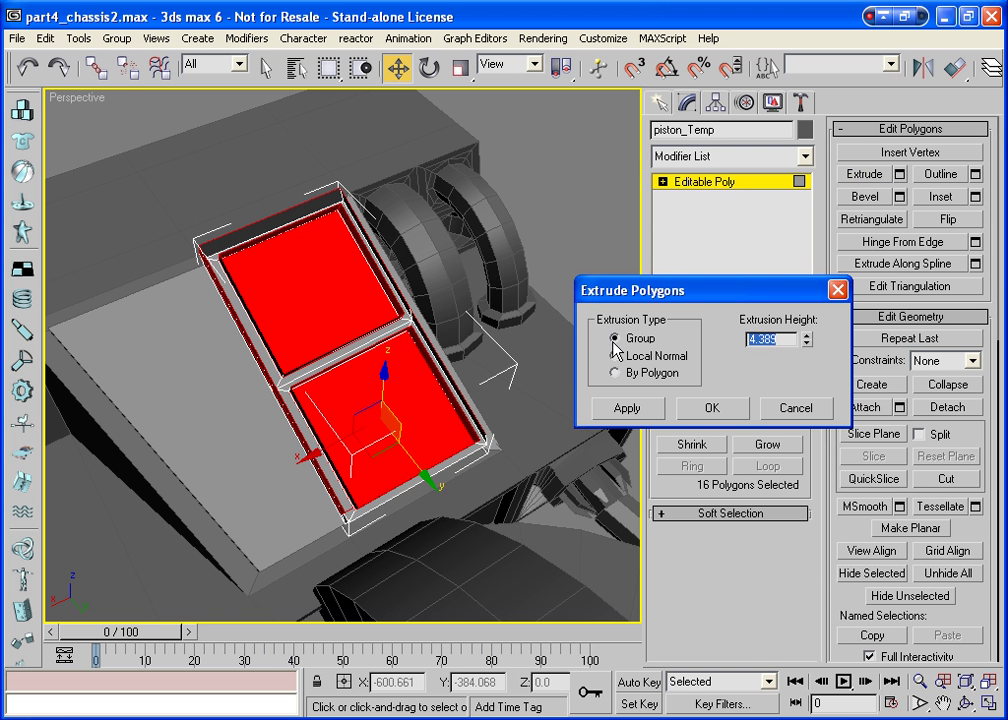
pyautogui.write('-0.01')
pyautogui.press('BackSpace')
pyautogui.write('01')
pyautogui.press('Return')
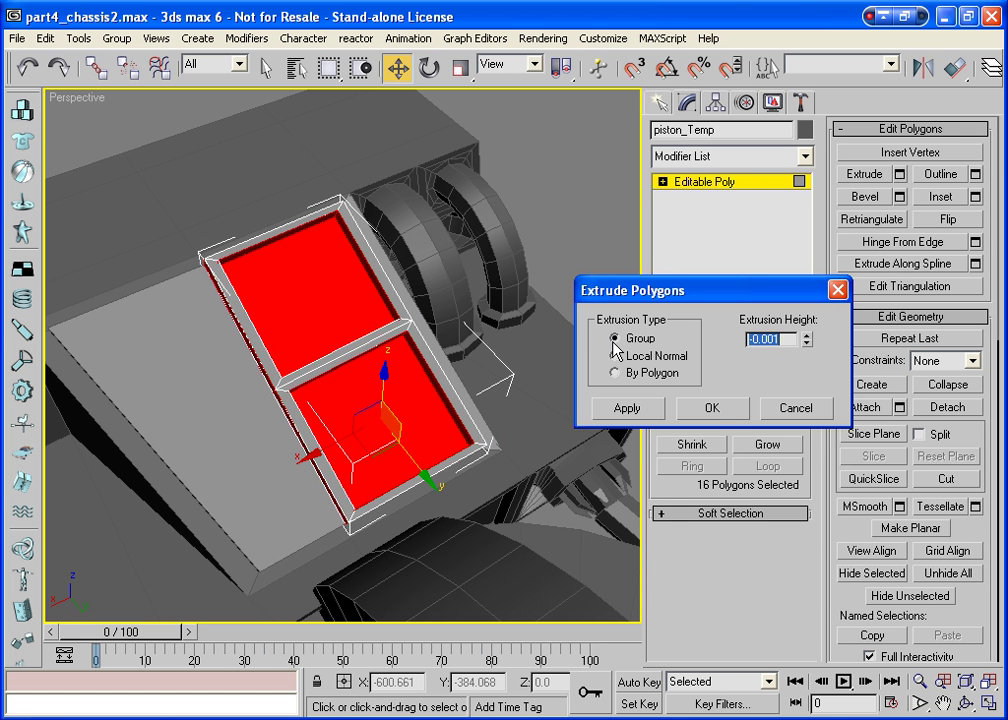
pyautogui.click(713, 410)
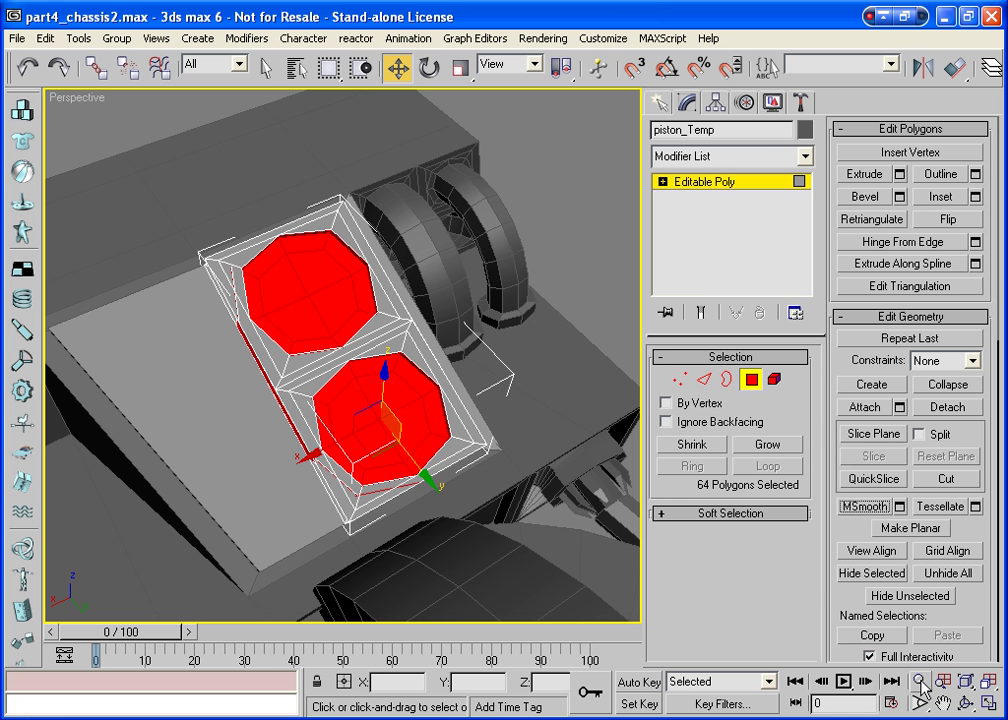
# Undo the octagon smoothing again and reselect the two inner panel faces
pyautogui.hotkey('ctrl', 'r')
pyautogui.moveTo(322, 476)
pyautogui.mouseDown()
pyautogui.moveTo(319, 420)
pyautogui.moveTo(370, 345)
pyautogui.moveTo(432, 331)
pyautogui.moveTo(558, 344)
pyautogui.moveTo(302, 333)
pyautogui.moveTo(224, 390)
pyautogui.moveTo(104, 407)
pyautogui.mouseUp()
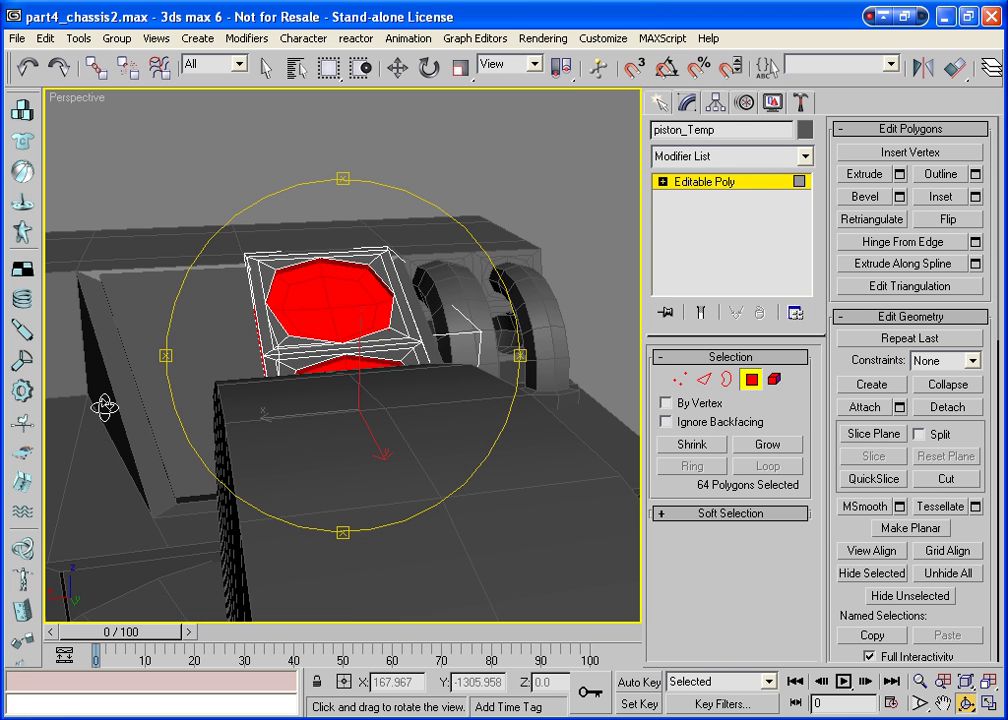
pyautogui.moveTo(189, 405); pyautogui.dragTo(416, 364)
pyautogui.hotkey('ctrl', 'z')
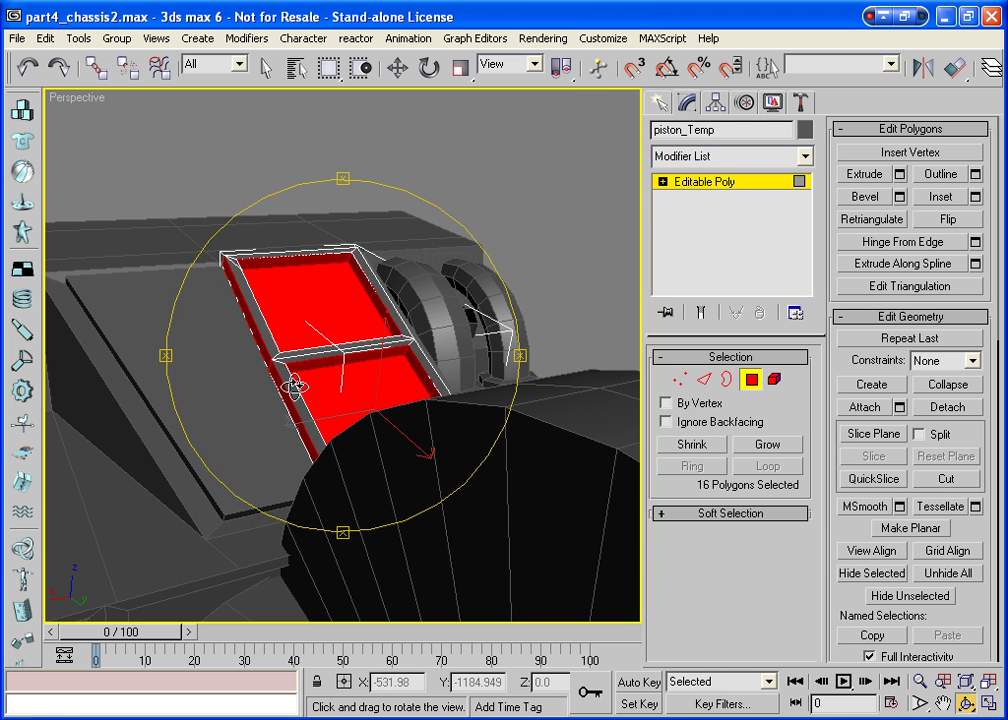
pyautogui.moveTo(292, 383)
pyautogui.mouseDown()
pyautogui.moveTo(376, 367)
pyautogui.moveTo(452, 389)
pyautogui.moveTo(254, 410)
pyautogui.moveTo(346, 405)
pyautogui.mouseUp()
pyautogui.press('w')
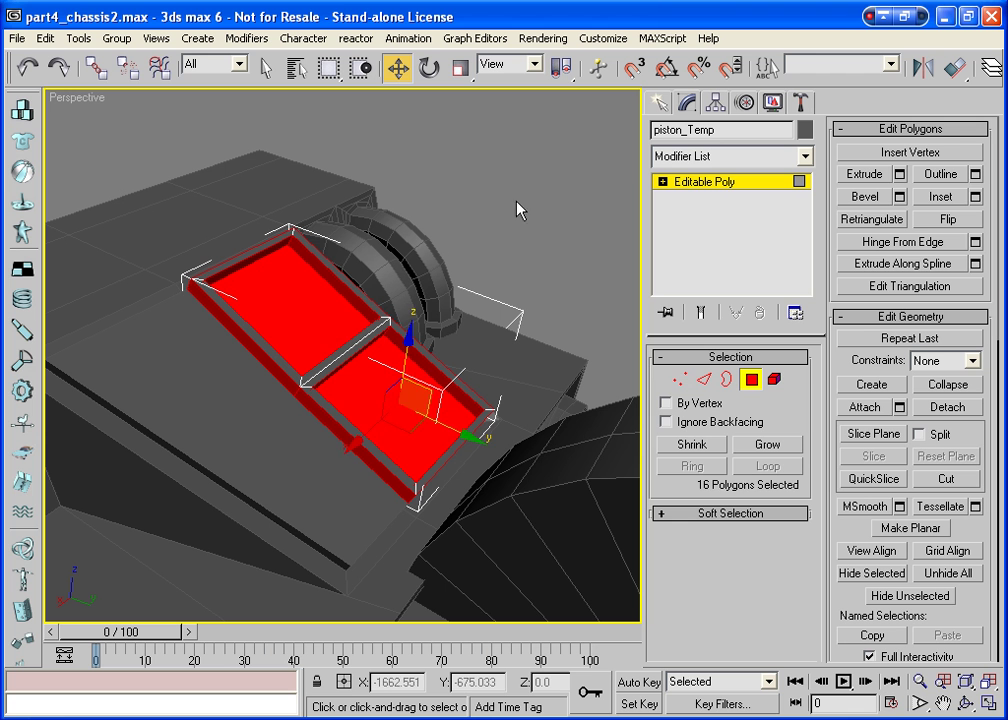
pyautogui.click(517, 209)
pyautogui.click(286, 333)
pyautogui.keyDown('ctrl'); pyautogui.click(423, 407); pyautogui.keyUp('ctrl')
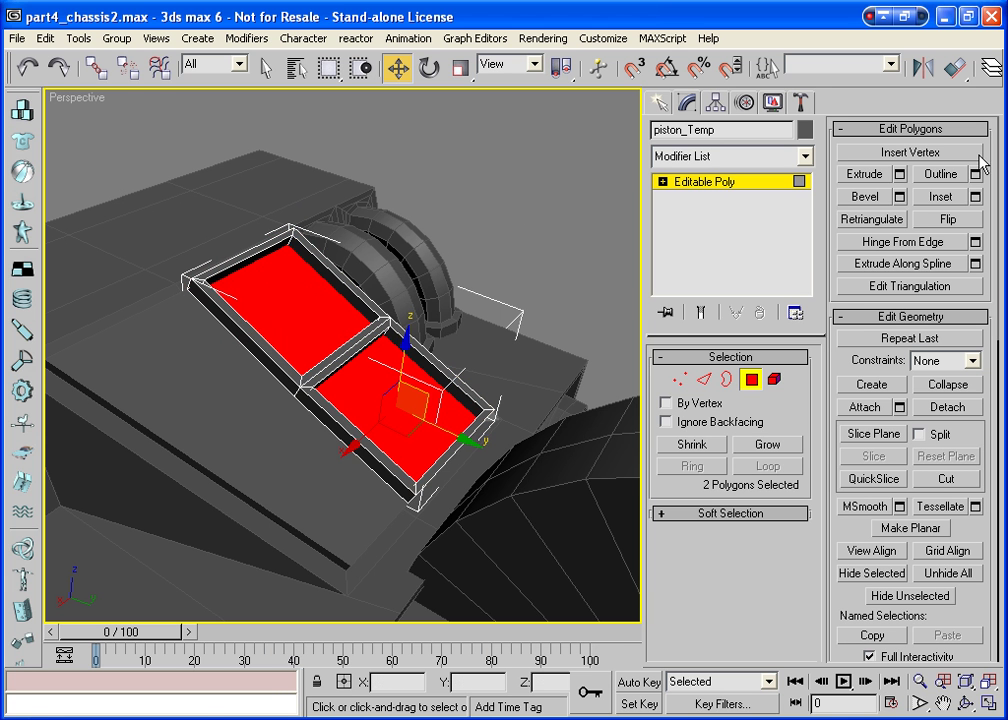
# Extrude both panels by -0.001 and MSmooth them into octagons
pyautogui.click(899, 174)
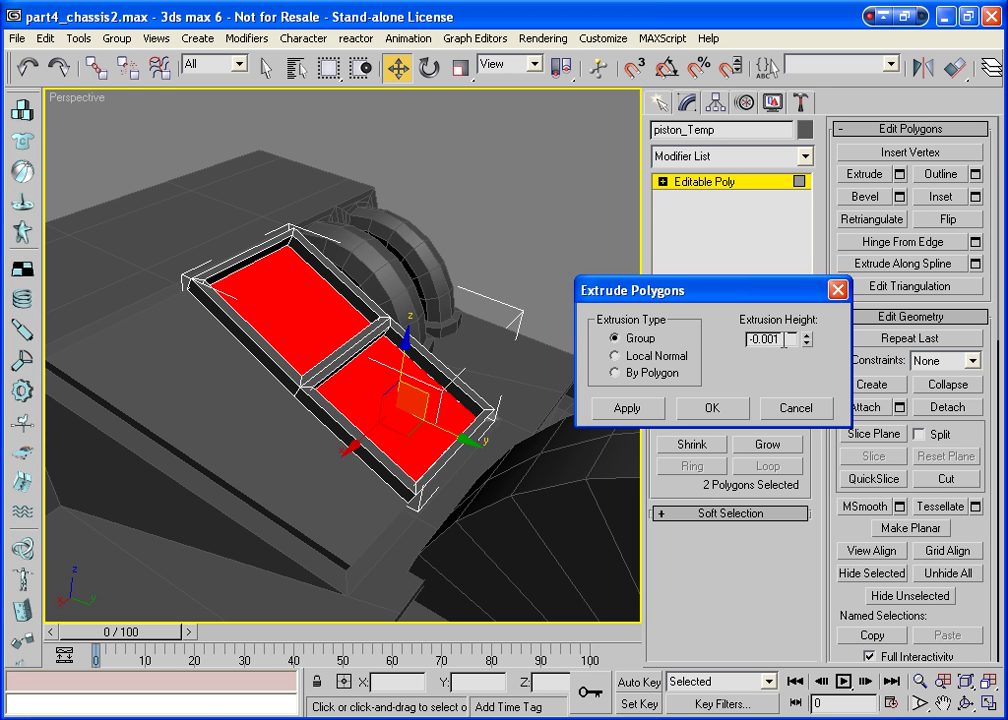
pyautogui.click(684, 407)
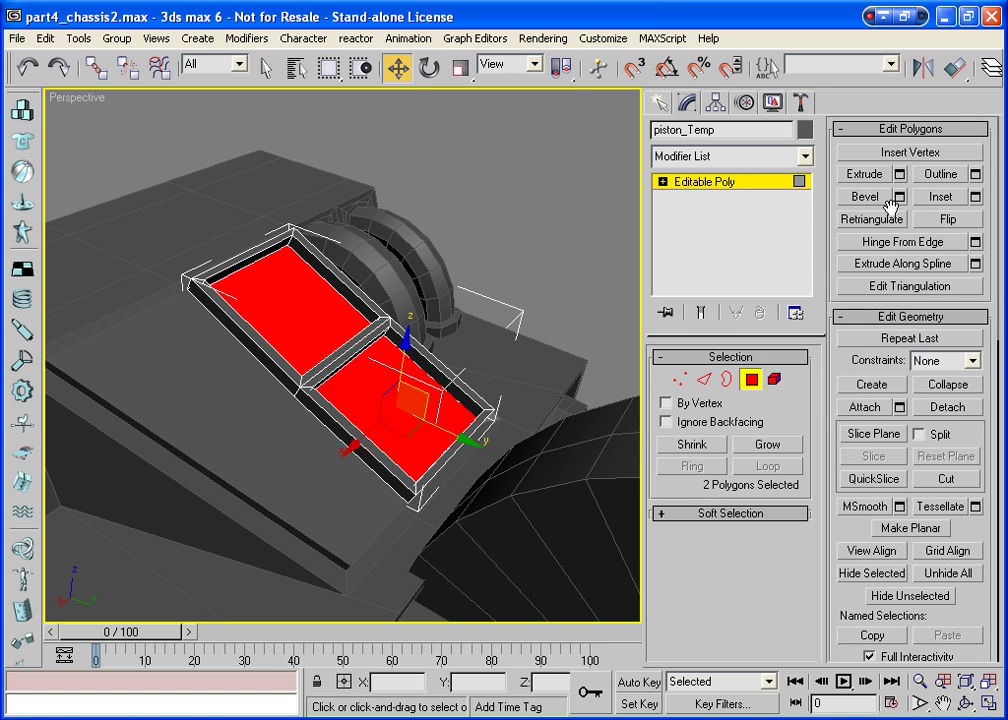
pyautogui.click(866, 506)
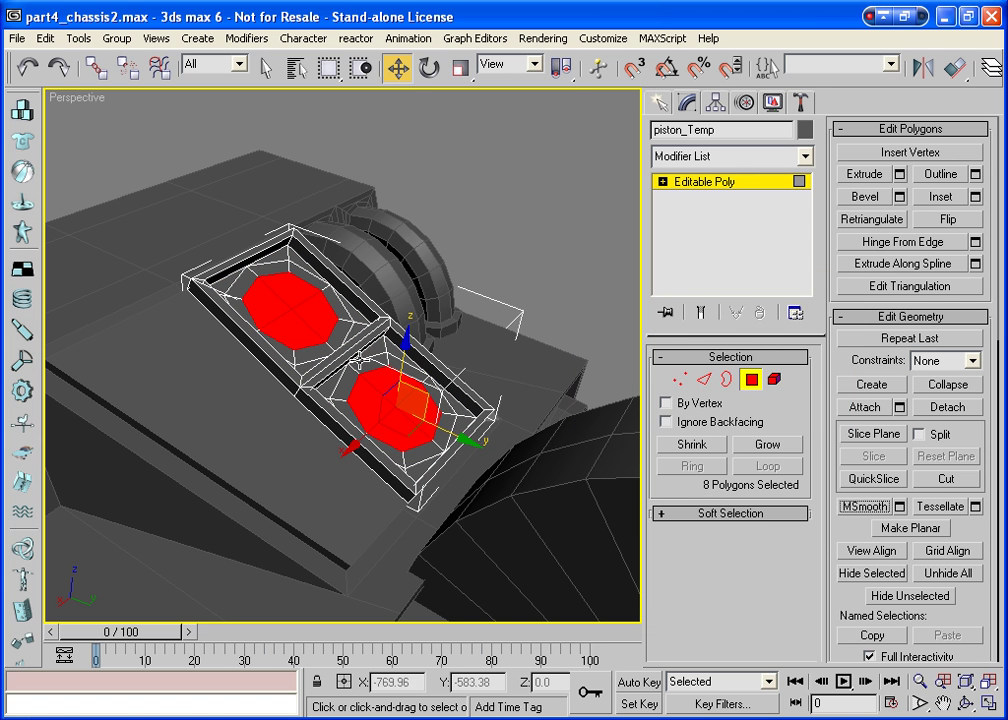
pyautogui.click(966, 703)
pyautogui.moveTo(425, 500)
pyautogui.mouseDown()
pyautogui.moveTo(331, 412)
pyautogui.moveTo(398, 364)
pyautogui.mouseUp()
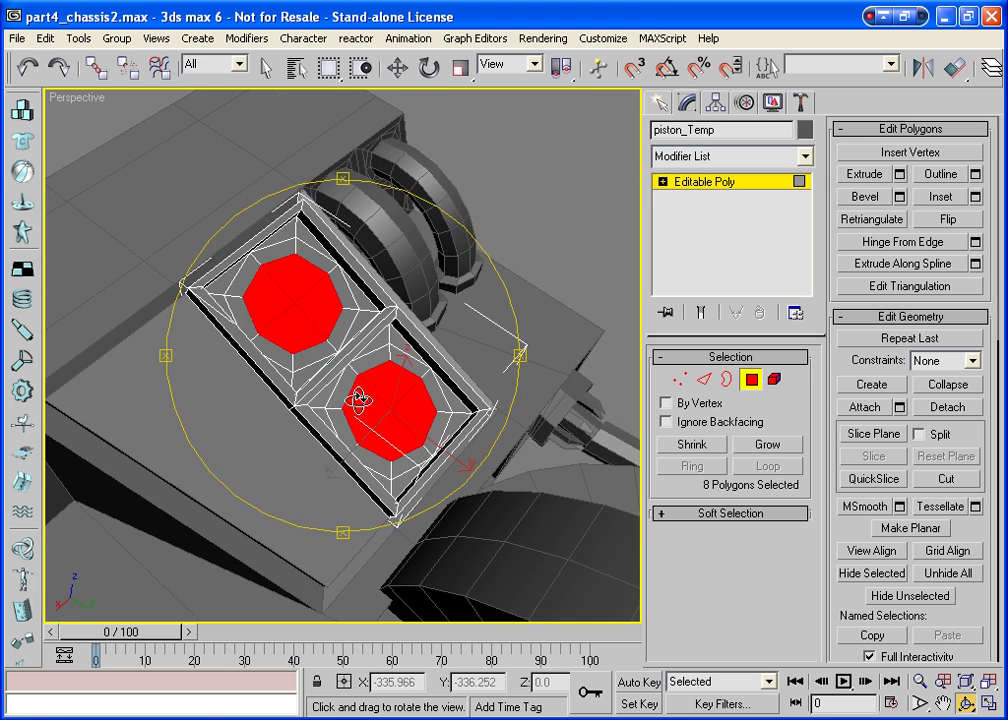
pyautogui.moveTo(410, 299)
pyautogui.mouseDown()
pyautogui.moveTo(331, 362)
pyautogui.moveTo(263, 372)
pyautogui.moveTo(276, 360)
pyautogui.moveTo(272, 380)
pyautogui.mouseUp()
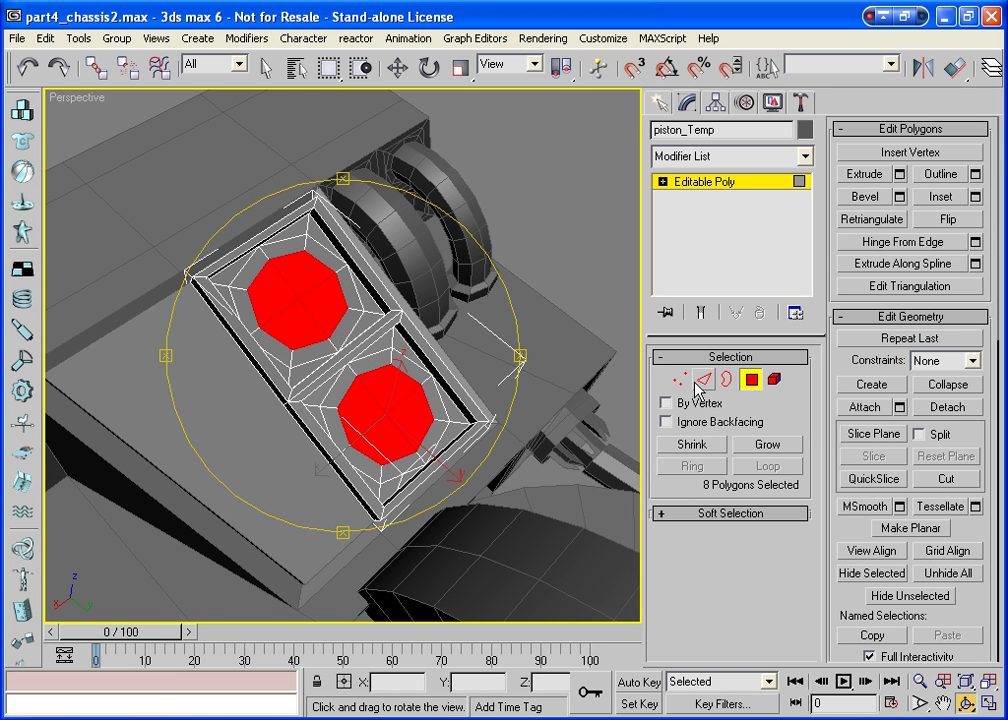
# Grow the selection and deselect the octagon centre faces, leaving an octagonal ring on each panel
pyautogui.click(777, 446)
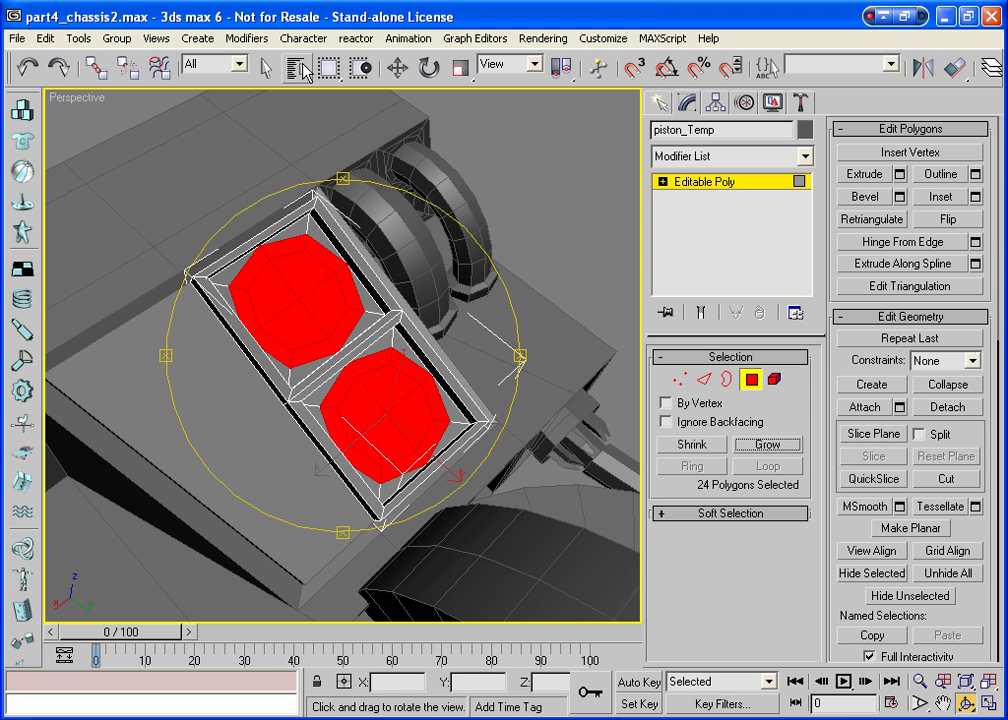
pyautogui.click(265, 66)
pyautogui.keyDown('alt'); pyautogui.click(310, 278); pyautogui.keyUp('alt')
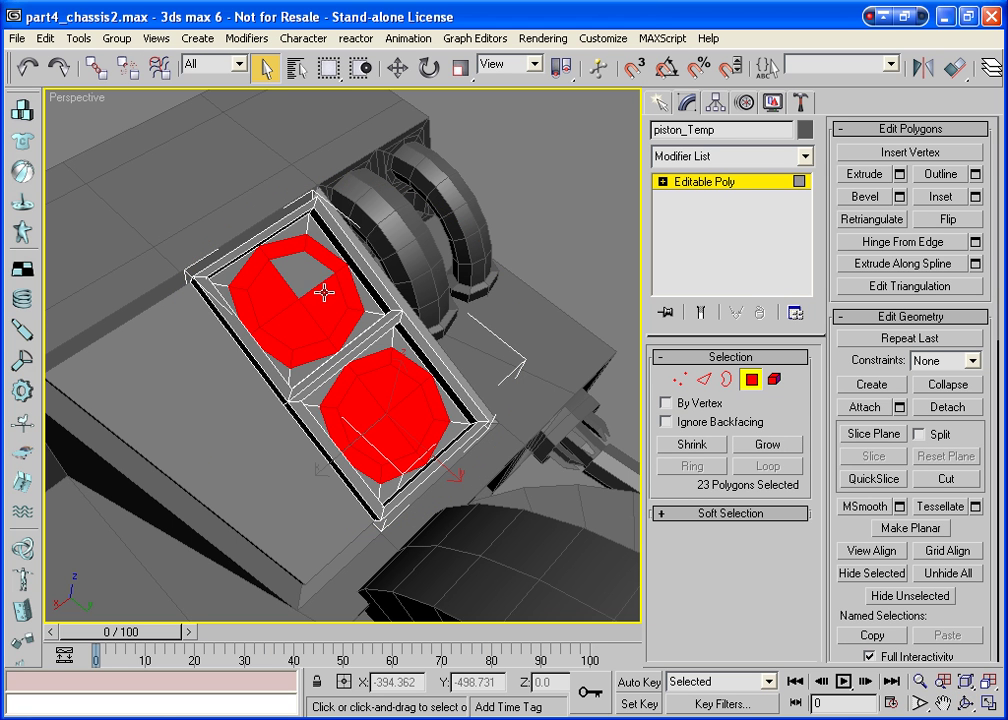
pyautogui.keyDown('alt'); pyautogui.click(302, 294); pyautogui.keyUp('alt')
pyautogui.keyDown('alt'); pyautogui.click(284, 303); pyautogui.keyUp('alt')
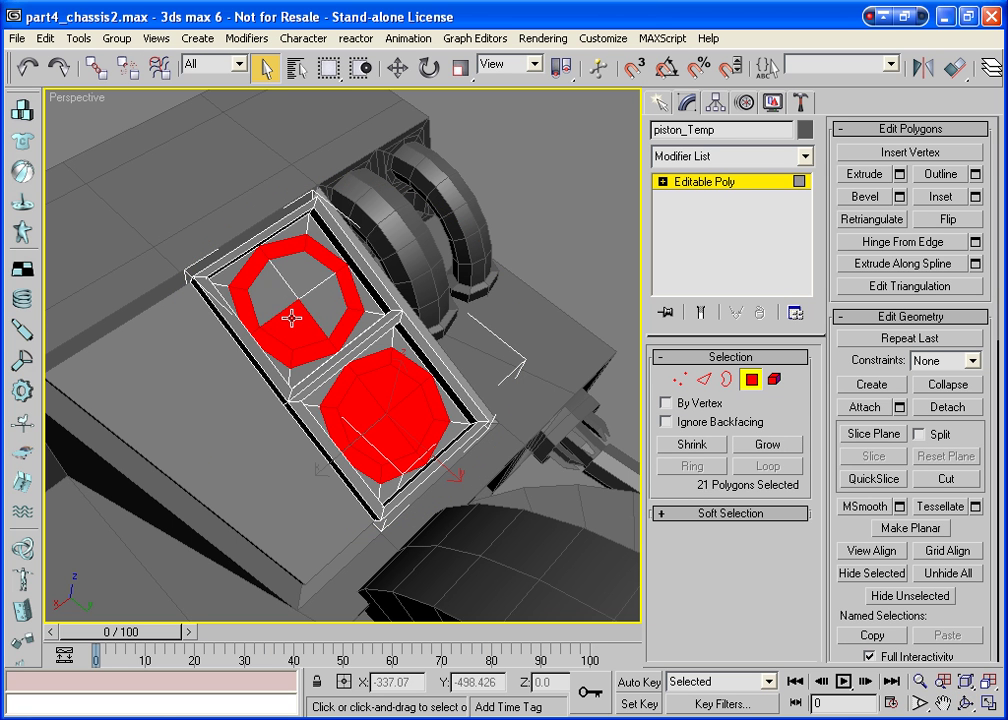
pyautogui.keyDown('alt'); pyautogui.click(296, 328); pyautogui.keyUp('alt')
pyautogui.keyDown('alt'); pyautogui.click(395, 385); pyautogui.keyUp('alt')
pyautogui.keyDown('alt'); pyautogui.click(408, 420); pyautogui.keyUp('alt')
pyautogui.keyDown('alt'); pyautogui.click(410, 415); pyautogui.keyUp('alt')
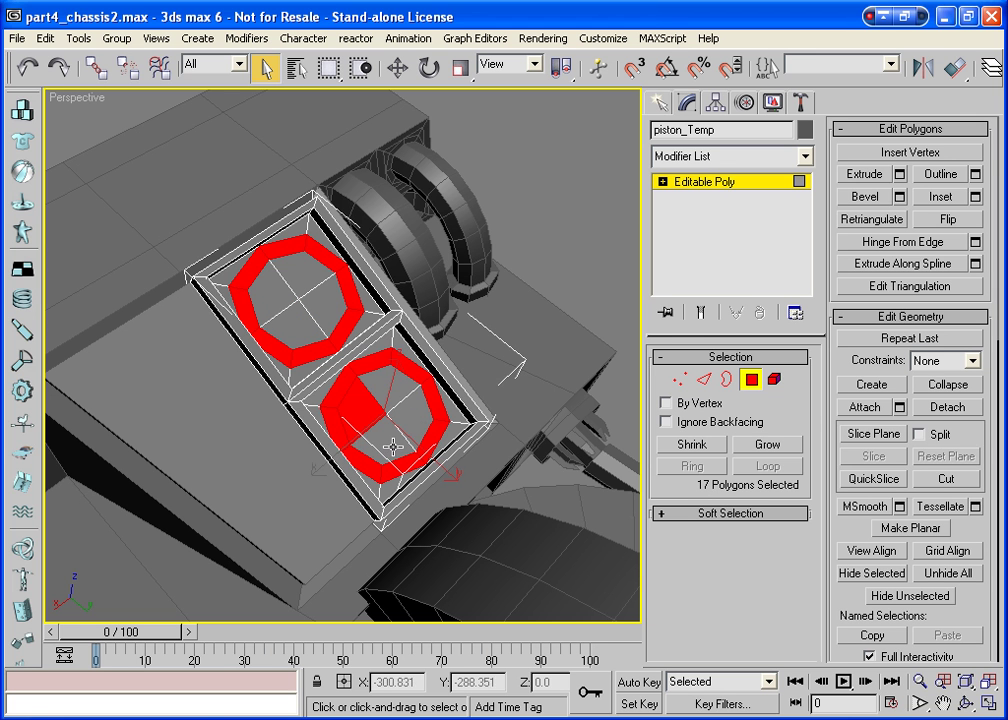
pyautogui.keyDown('alt'); pyautogui.click(364, 418); pyautogui.keyUp('alt')
pyautogui.click(883, 174)
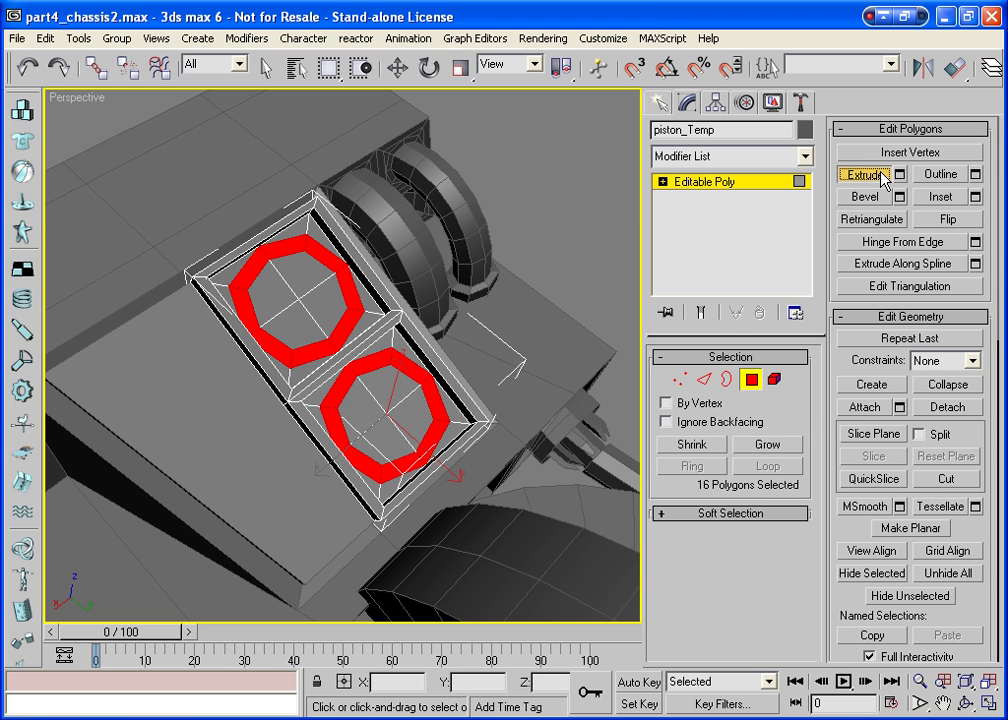
# Recess the octagonal rings into the panels and select the faces of both octagon centres
pyautogui.moveTo(300, 246); pyautogui.dragTo(308, 284)
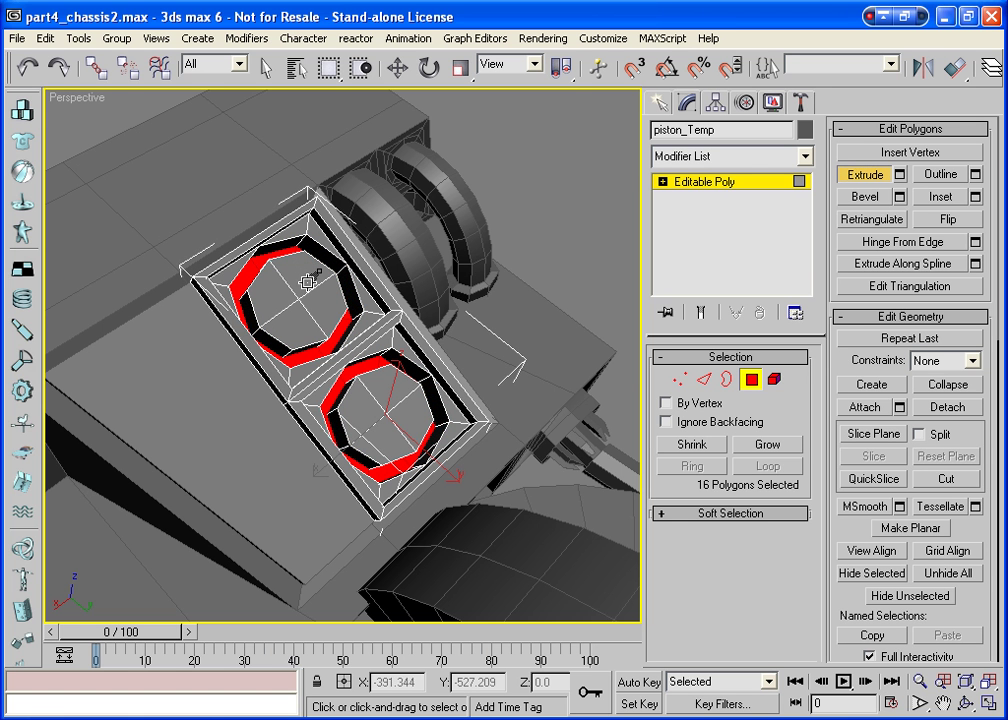
pyautogui.click(308, 280)
pyautogui.keyDown('ctrl'); pyautogui.click(328, 300); pyautogui.keyUp('ctrl')
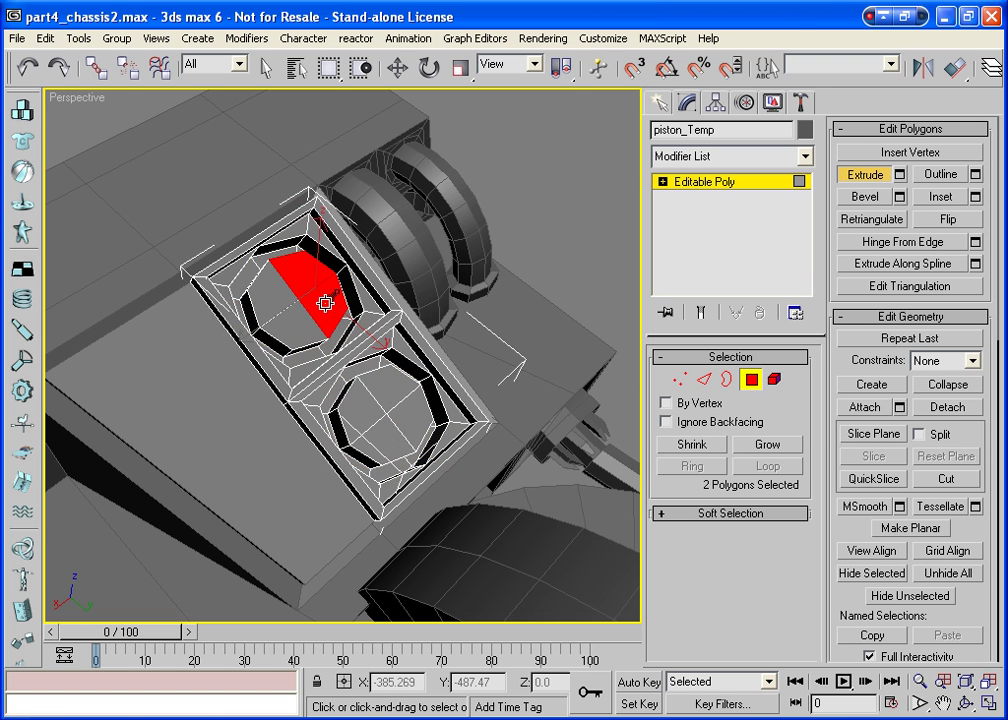
pyautogui.keyDown('ctrl'); pyautogui.click(270, 285); pyautogui.keyUp('ctrl')
pyautogui.keyDown('ctrl'); pyautogui.click(285, 325); pyautogui.keyUp('ctrl')
pyautogui.keyDown('ctrl'); pyautogui.click(398, 393); pyautogui.keyUp('ctrl')
pyautogui.keyDown('ctrl'); pyautogui.click(405, 428); pyautogui.keyUp('ctrl')
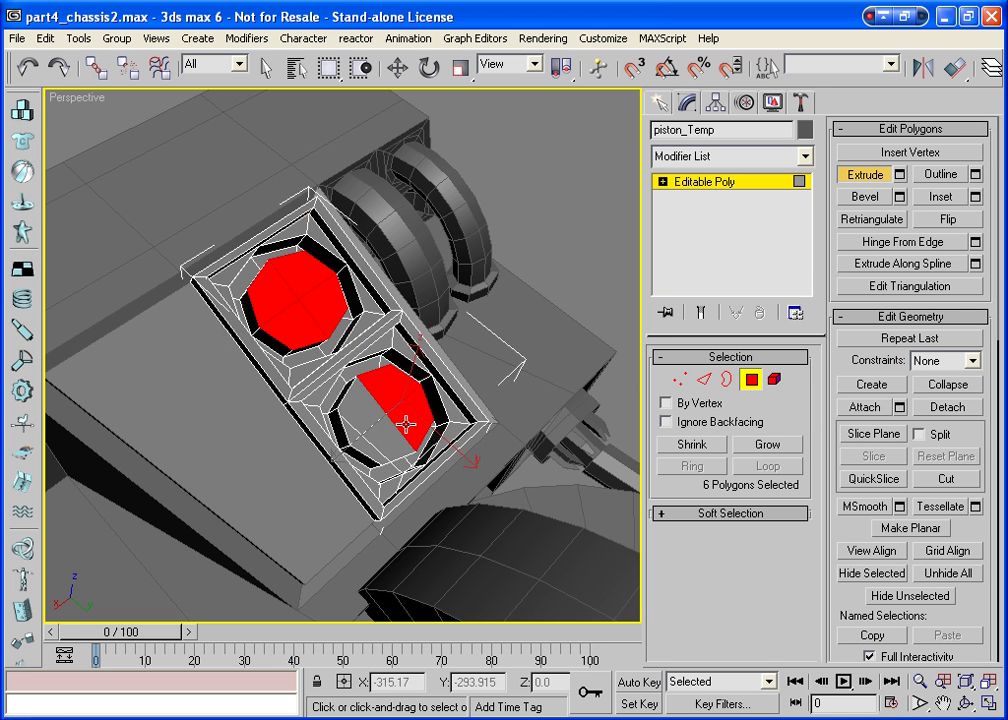
pyautogui.keyDown('ctrl'); pyautogui.click(372, 398); pyautogui.keyUp('ctrl')
pyautogui.keyDown('ctrl'); pyautogui.click(366, 420); pyautogui.keyUp('ctrl')
# Extrude both octagon centres upward into piston columns and orbit to check them
pyautogui.moveTo(367, 419); pyautogui.dragTo(388, 316)
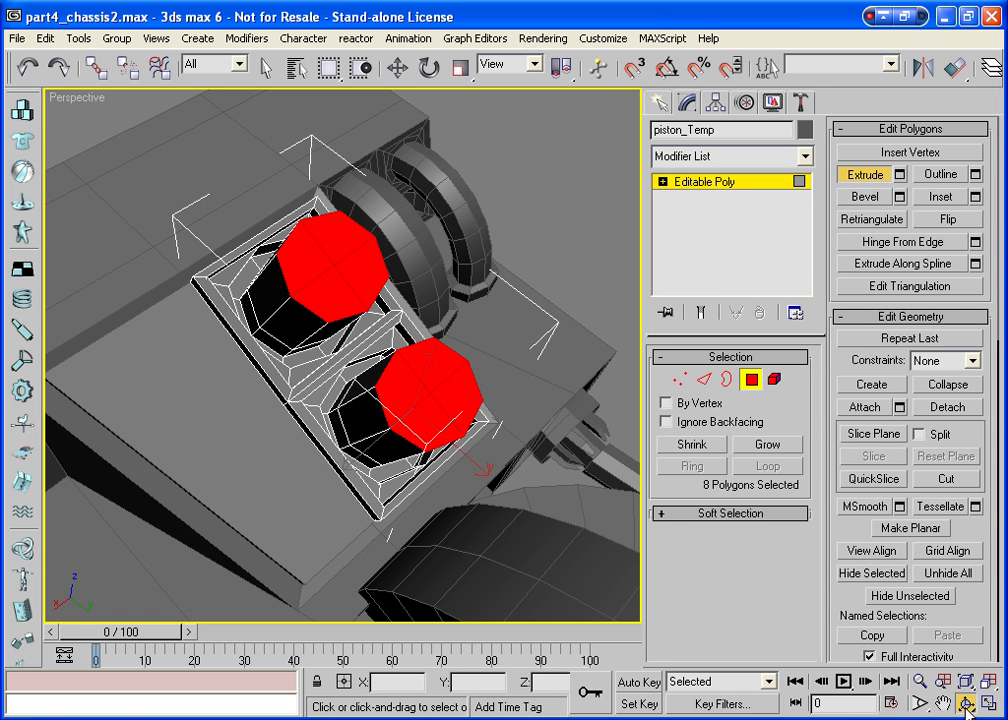
pyautogui.hotkey('ctrl', 'r')
pyautogui.moveTo(511, 363)
pyautogui.mouseDown()
pyautogui.moveTo(225, 325)
pyautogui.moveTo(455, 388)
pyautogui.moveTo(388, 330)
pyautogui.moveTo(349, 400)
pyautogui.mouseUp()
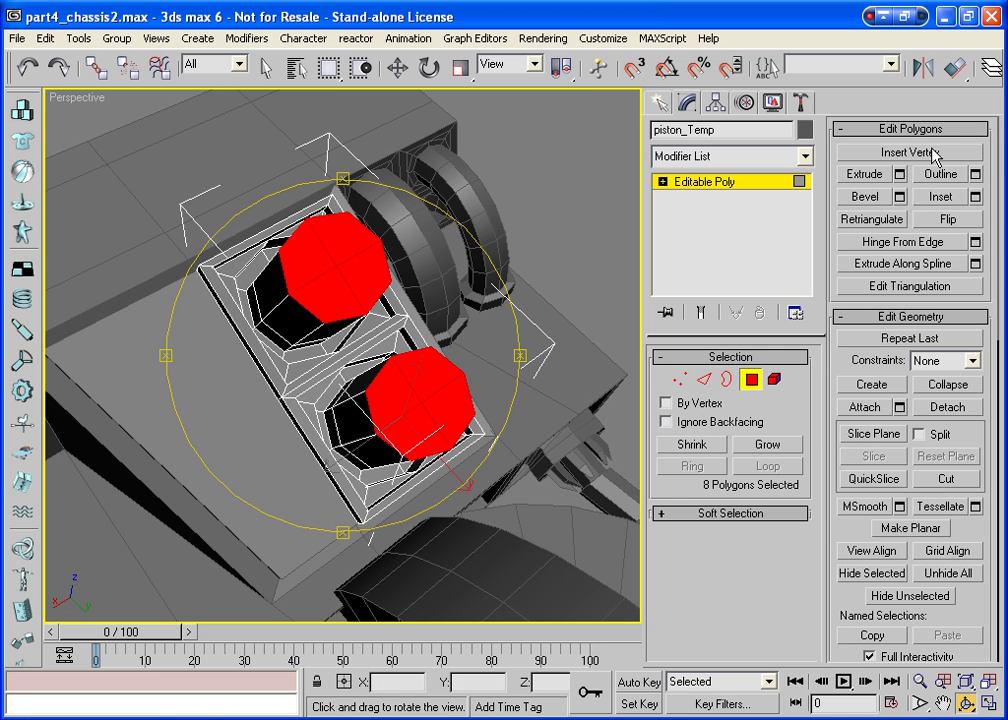
# Trial an inset on both piston caps and try the Inset Group option without applying
pyautogui.click(941, 197)
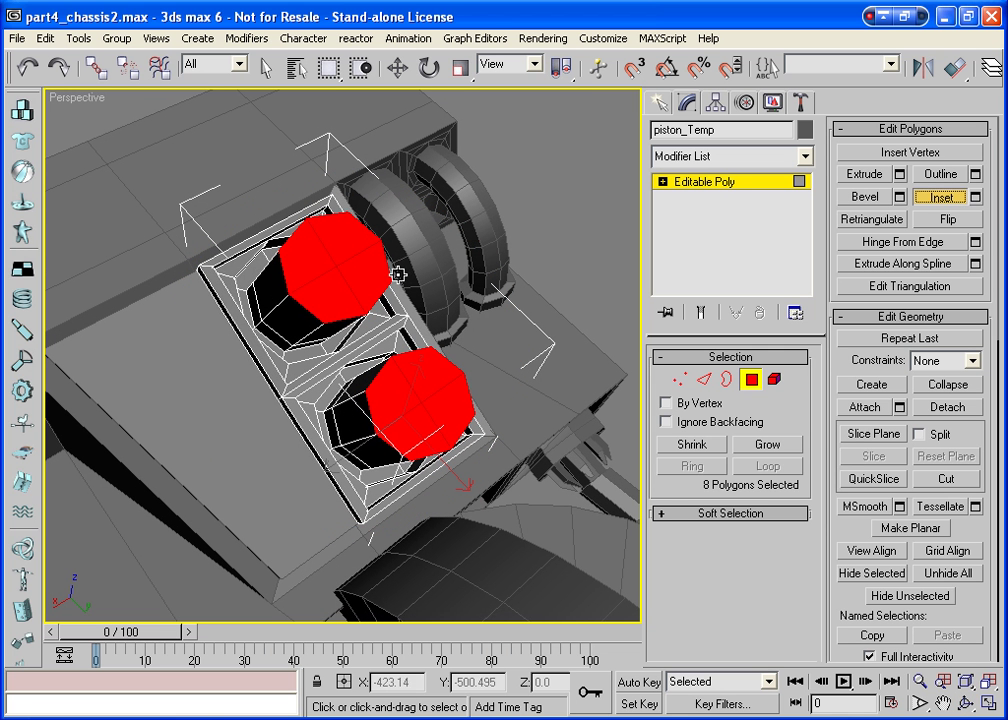
pyautogui.moveTo(331, 262); pyautogui.dragTo(222, 348)
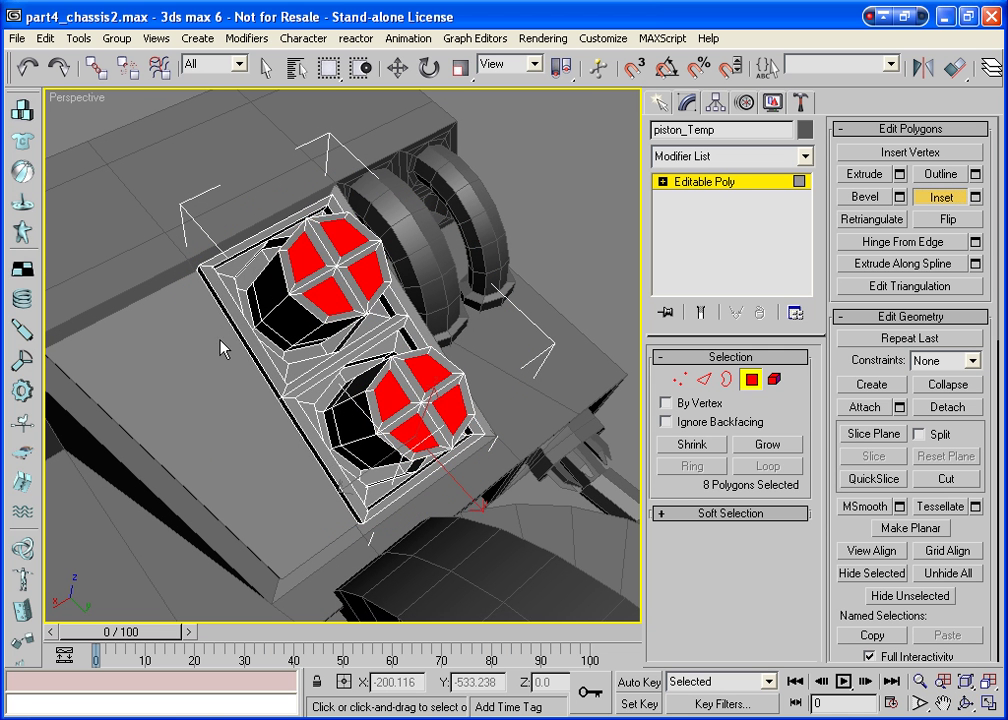
pyautogui.rightClick(222, 348)
pyautogui.click(975, 197)
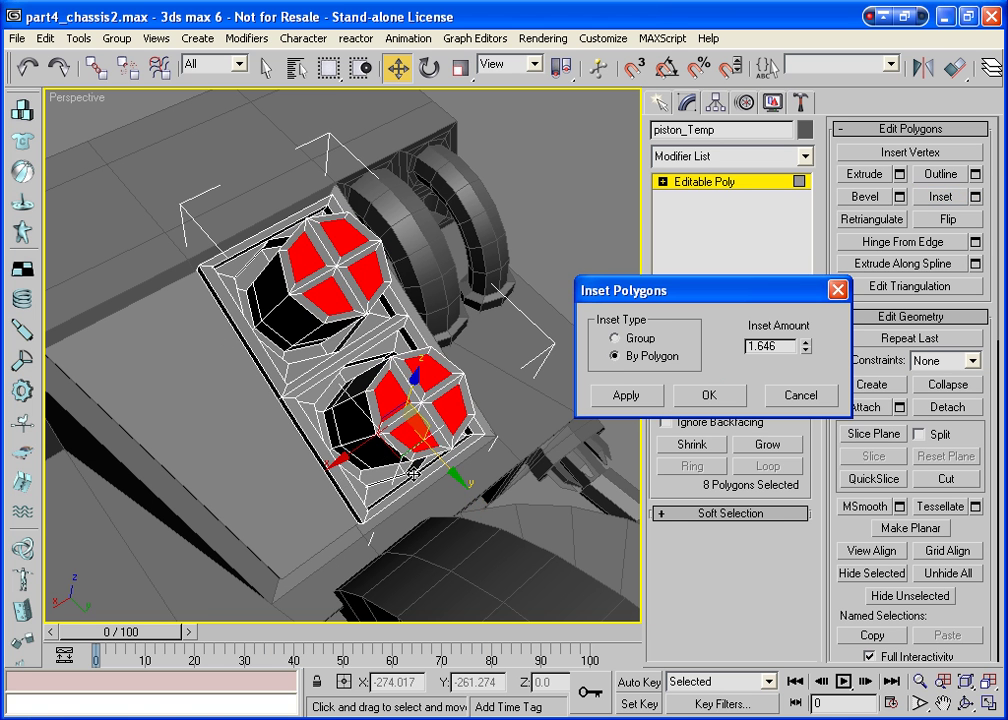
pyautogui.click(616, 338)
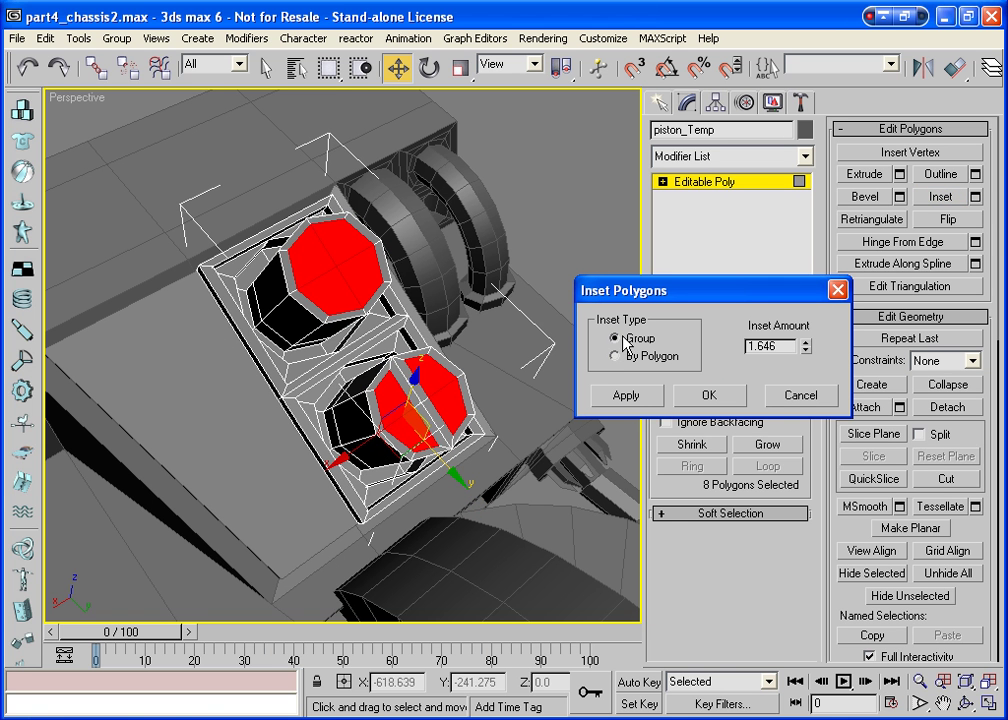
pyautogui.click(800, 395)
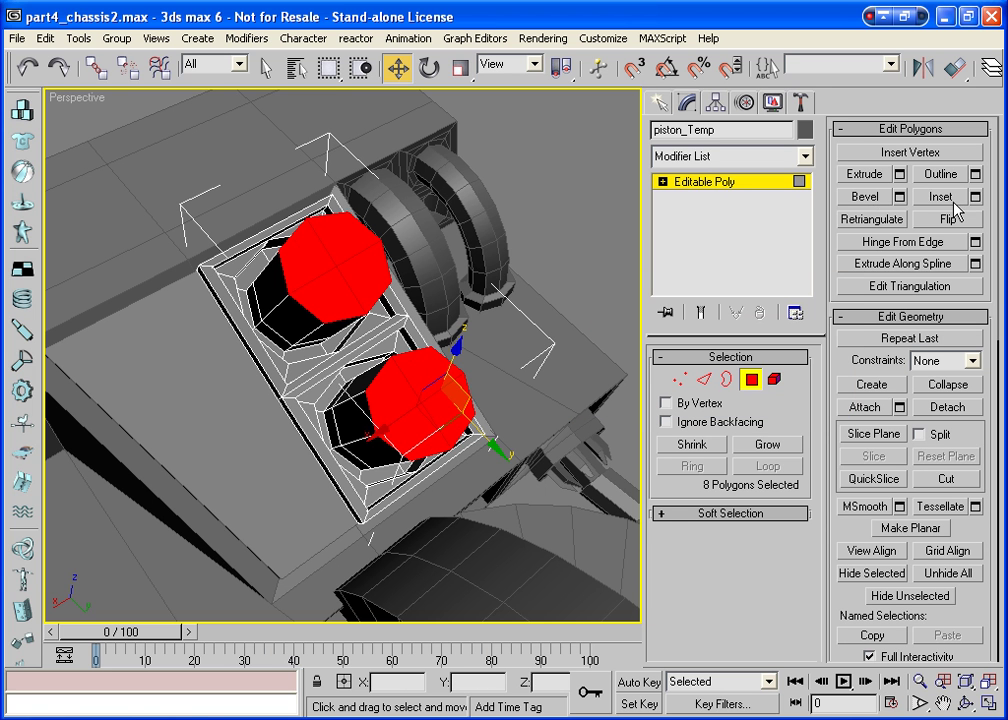
pyautogui.click(941, 197)
pyautogui.moveTo(337, 256); pyautogui.dragTo(337, 261)
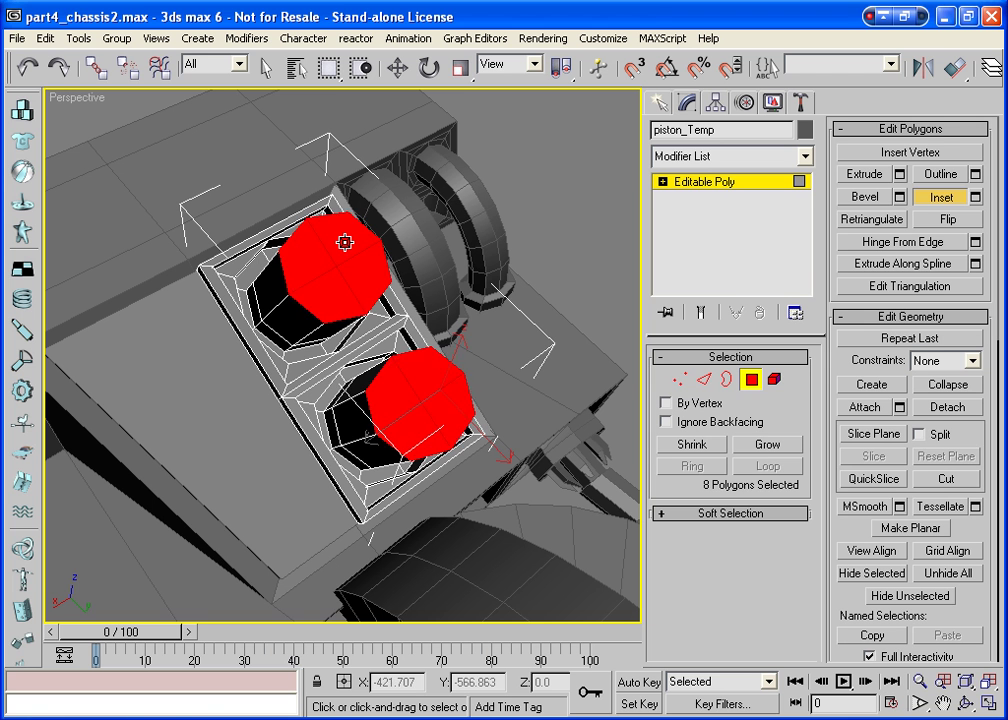
# Select the upper piston cap's four facets and inset them, leaving a narrow border ring
pyautogui.click(337, 232)
pyautogui.click(355, 265)
pyautogui.keyDown('ctrl'); pyautogui.click(333, 240); pyautogui.keyUp('ctrl')
pyautogui.keyDown('ctrl'); pyautogui.click(300, 225); pyautogui.keyUp('ctrl')
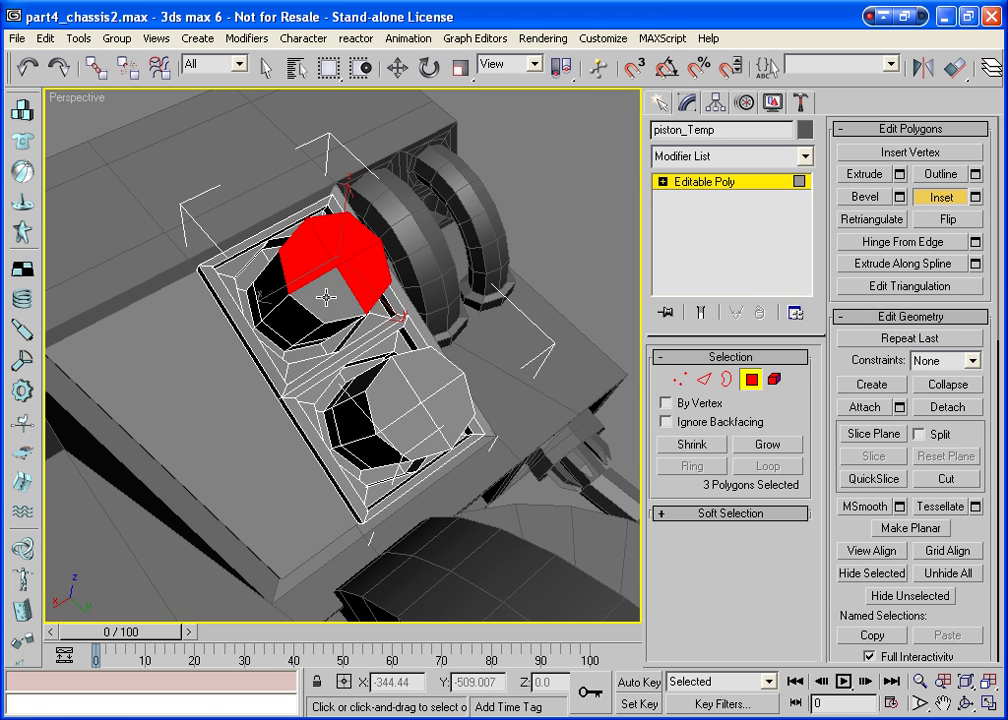
pyautogui.keyDown('ctrl'); pyautogui.click(290, 235); pyautogui.keyUp('ctrl')
pyautogui.moveTo(327, 256); pyautogui.dragTo(327, 262)
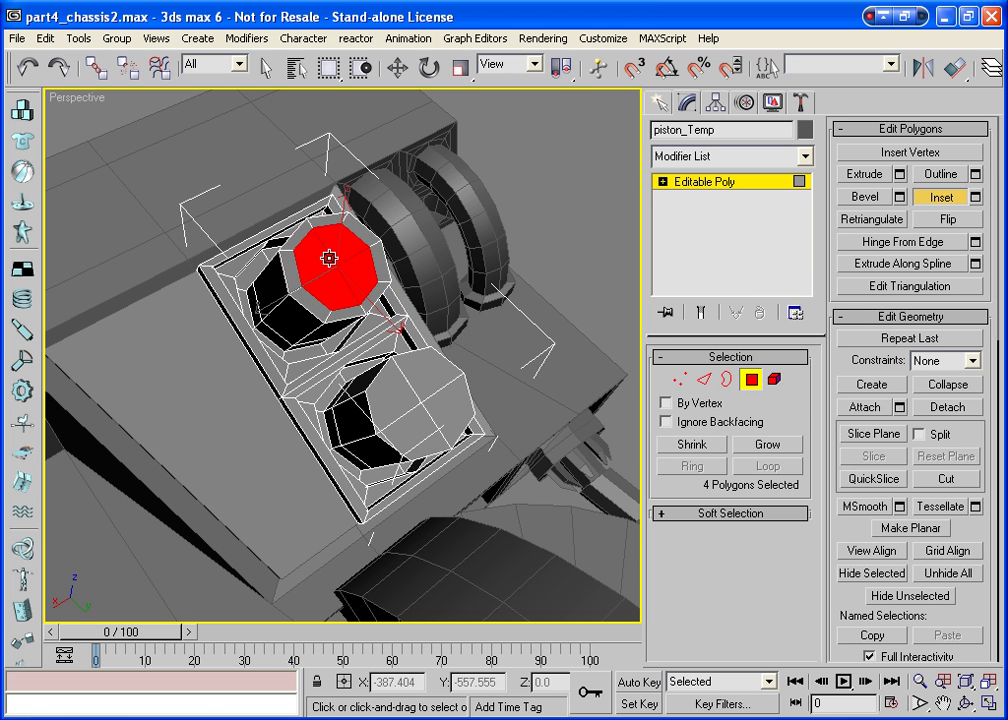
pyautogui.press('r')
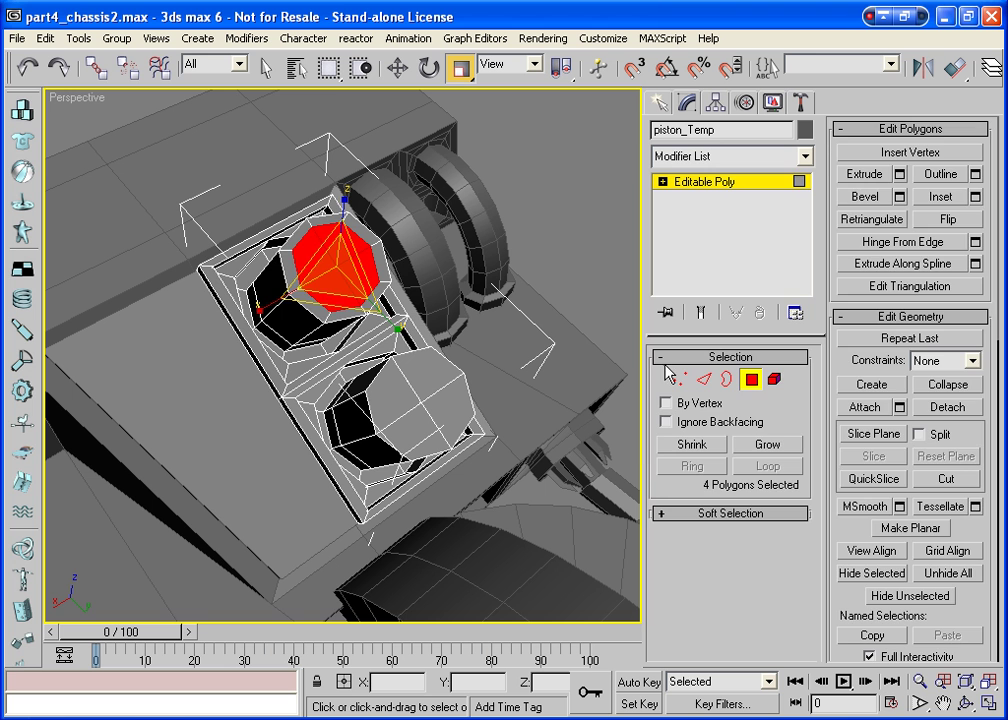
# At vertex level, select a rim vertex on the upper piston top and nudge it slightly
pyautogui.press('1')
pyautogui.click(335, 228)
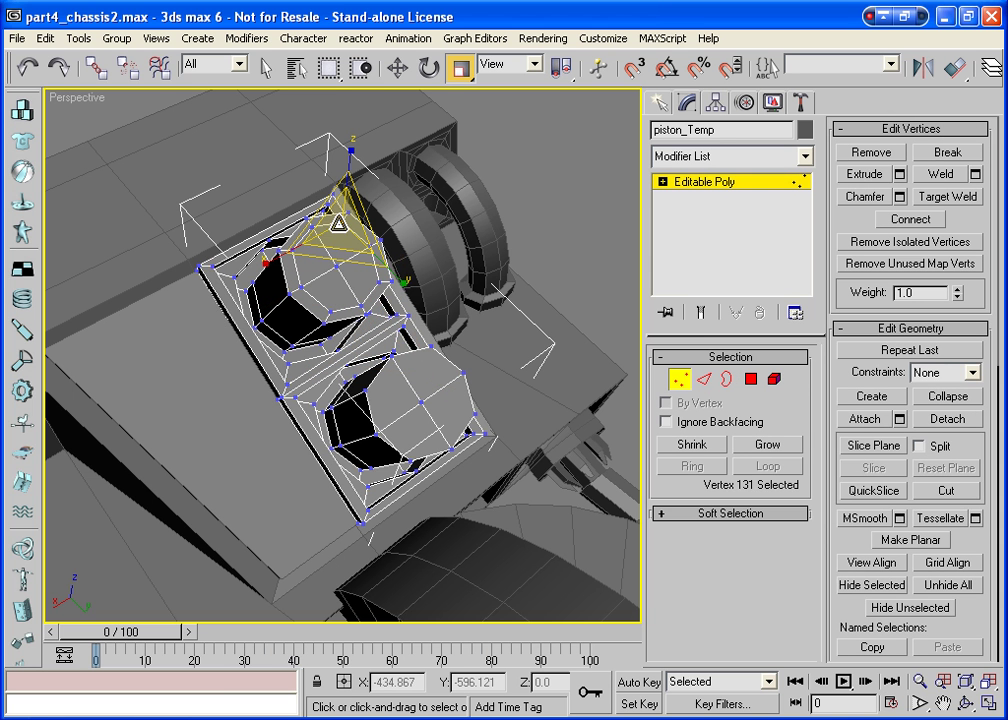
pyautogui.press('w')
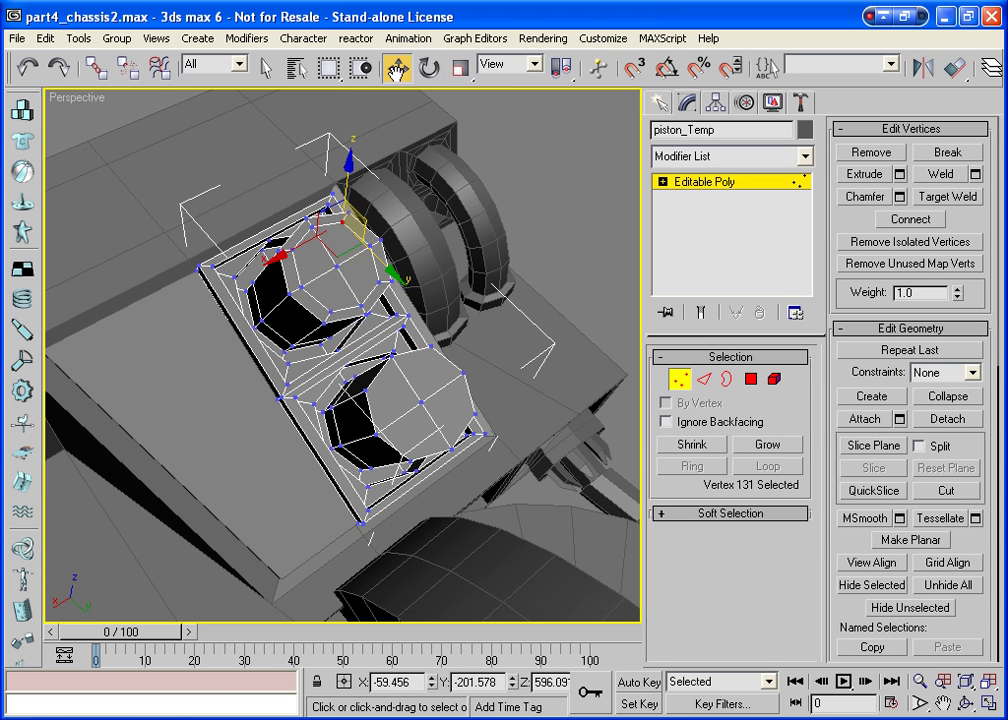
pyautogui.click(965, 703)
pyautogui.moveTo(440, 300)
pyautogui.mouseDown()
pyautogui.moveTo(400, 322)
pyautogui.moveTo(461, 274)
pyautogui.moveTo(445, 259)
pyautogui.mouseUp()
pyautogui.rightClick(393, 222)
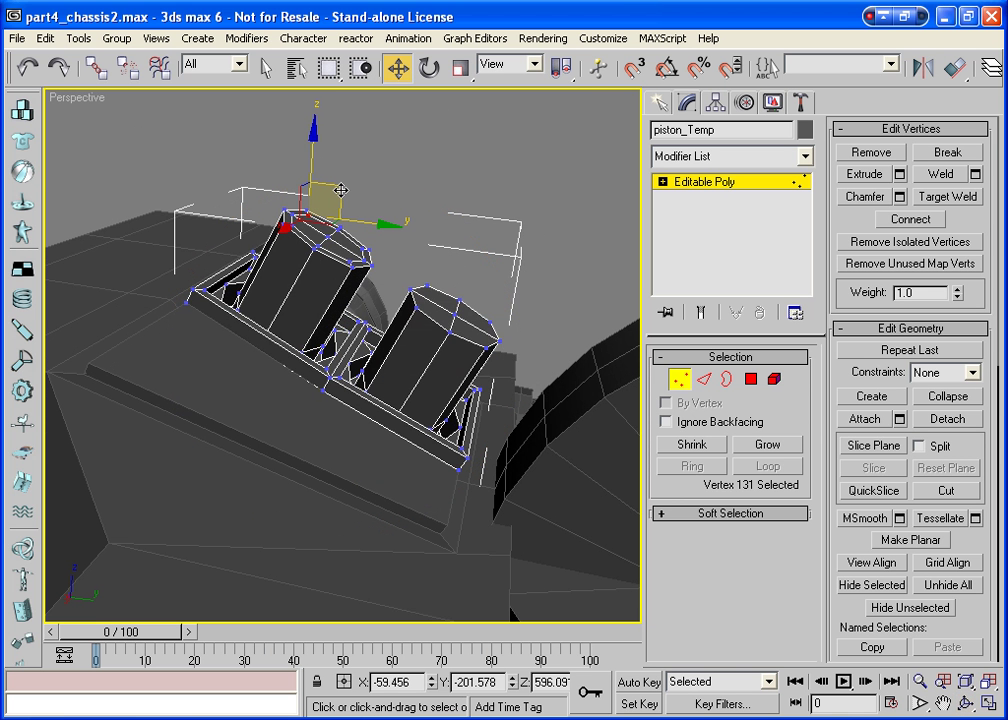
pyautogui.moveTo(341, 193); pyautogui.dragTo(343, 191)
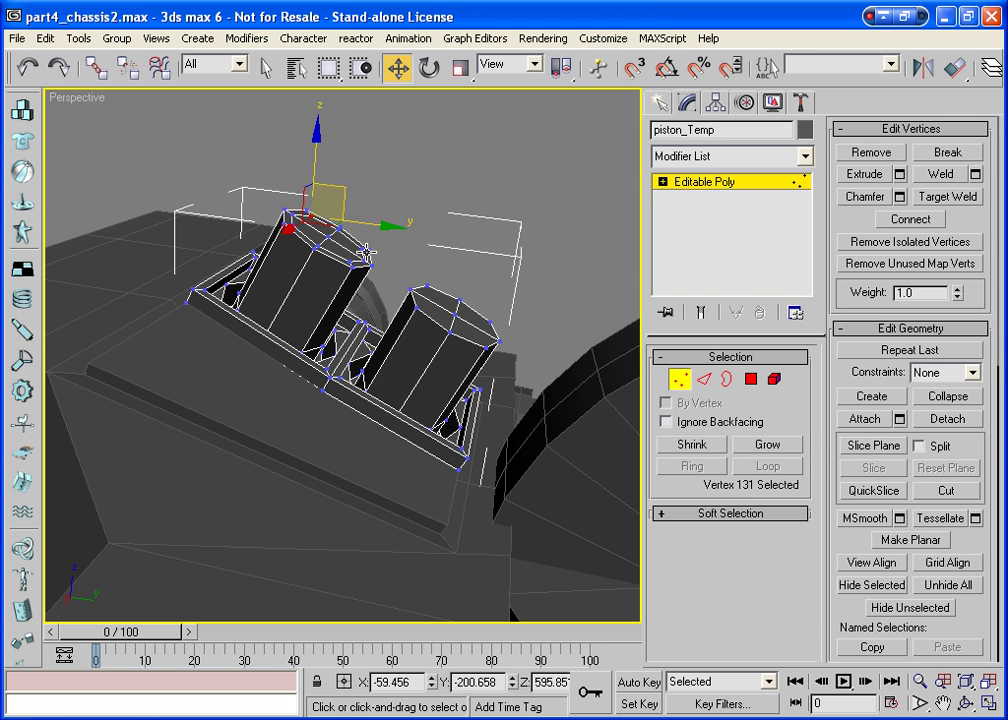
# Nudge three more rim vertices of the upper piston, then deselect and return to polygons
pyautogui.click(345, 265)
pyautogui.moveTo(387, 236); pyautogui.dragTo(313, 241)
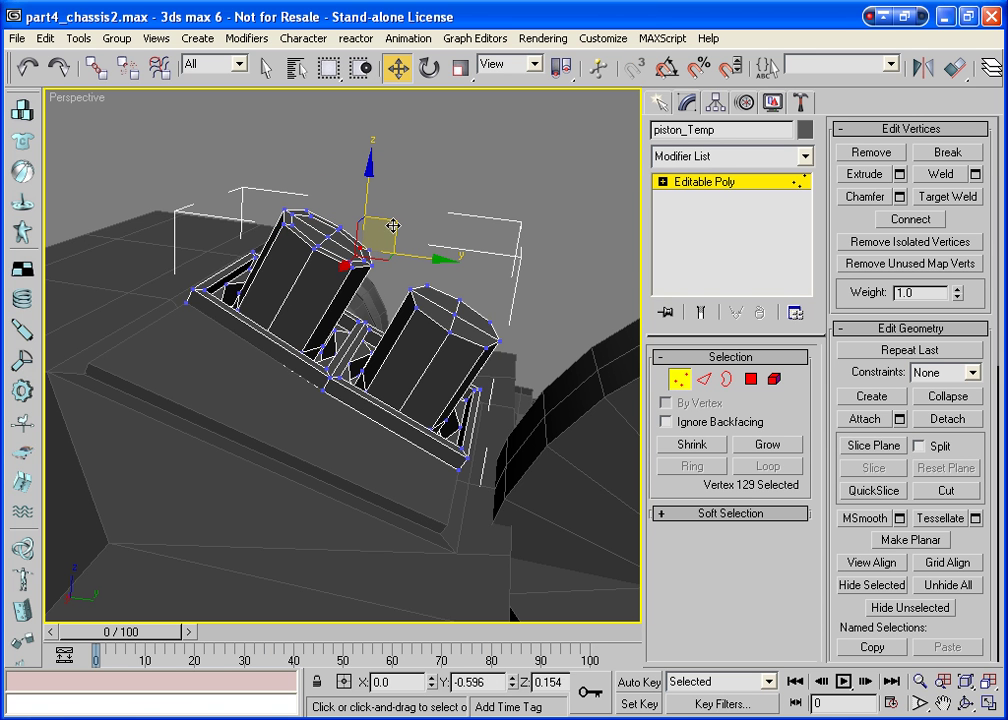
pyautogui.click(287, 211)
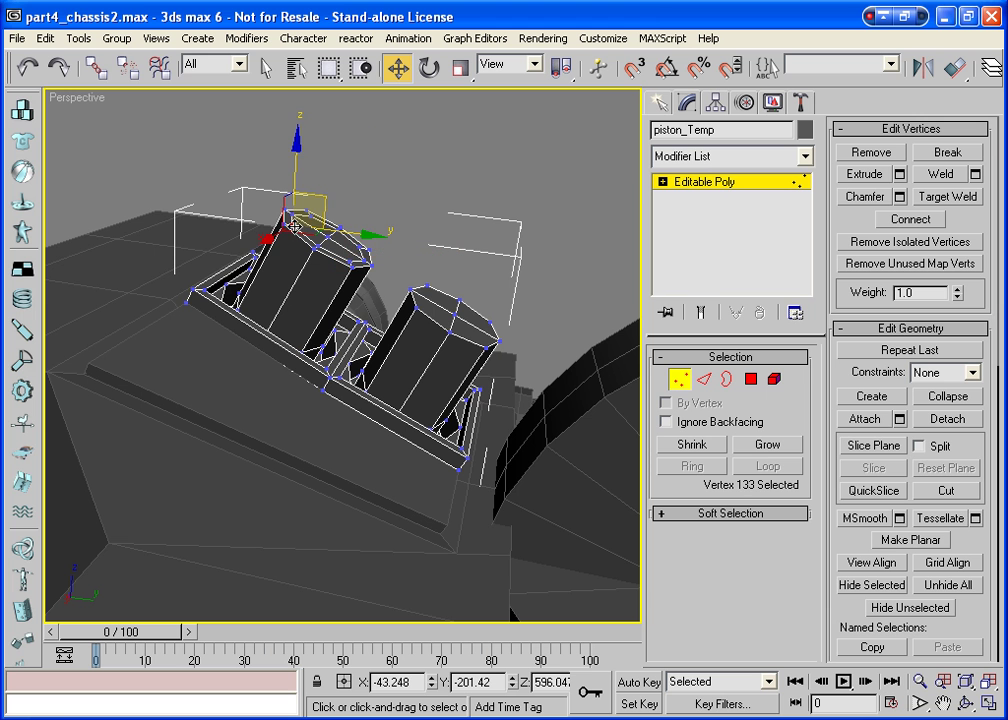
pyautogui.moveTo(319, 205); pyautogui.dragTo(321, 201)
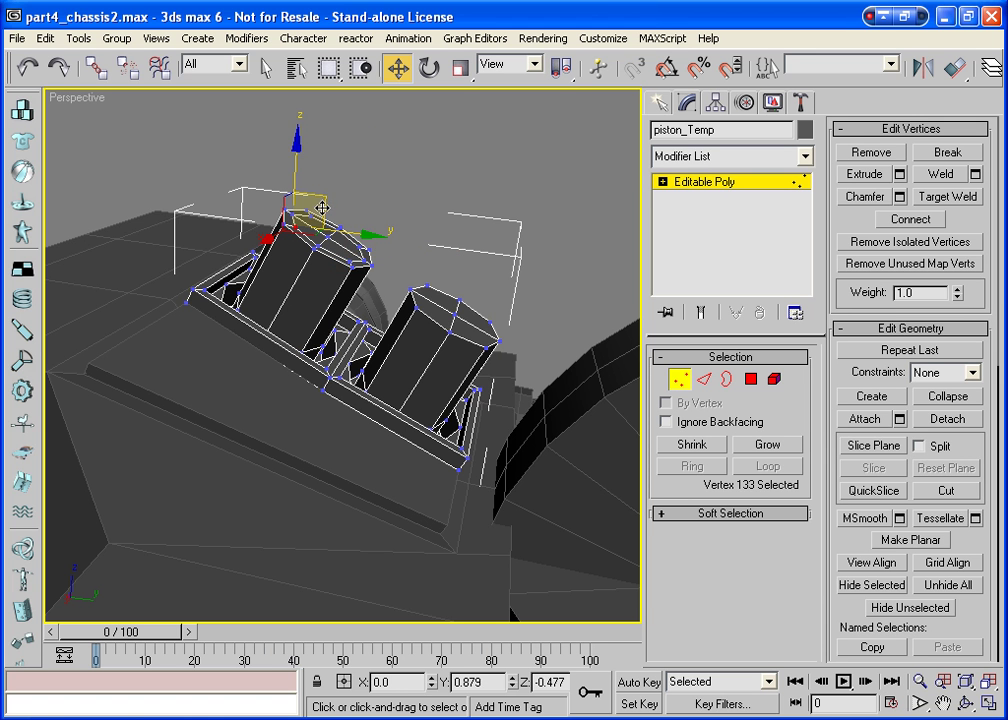
pyautogui.click(348, 262)
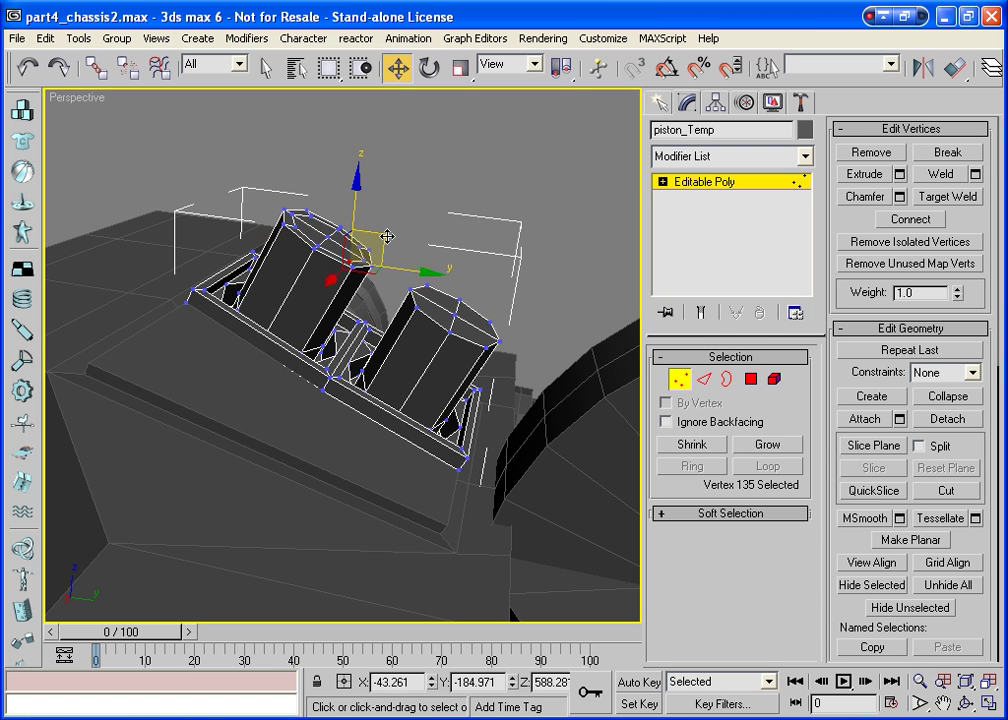
pyautogui.moveTo(383, 234); pyautogui.dragTo(384, 235)
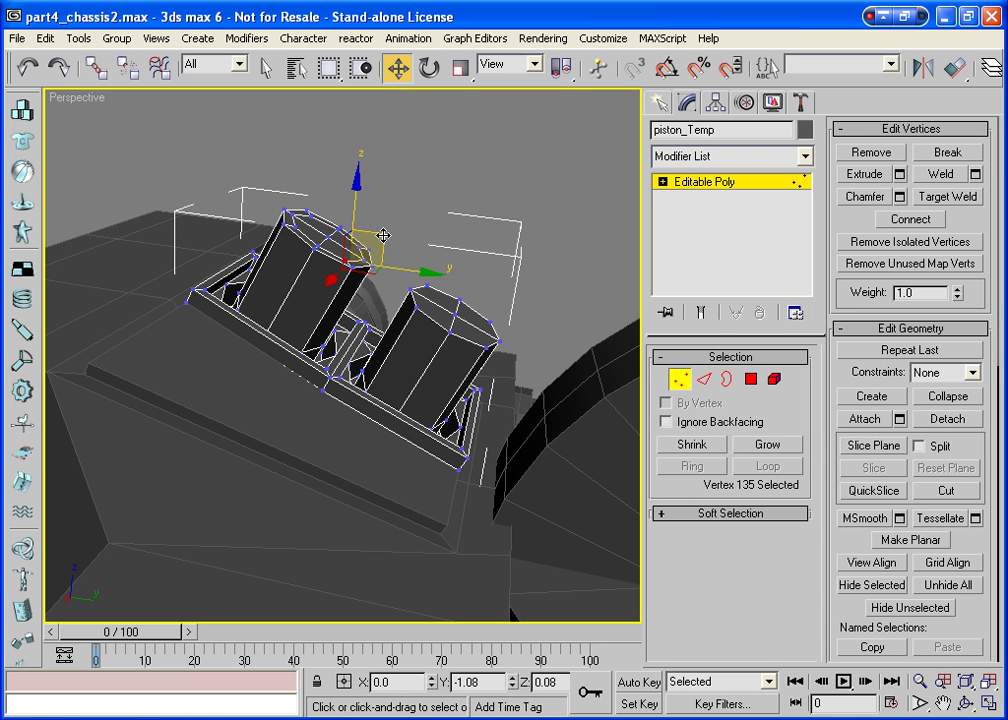
pyautogui.click(445, 186)
pyautogui.click(751, 379)
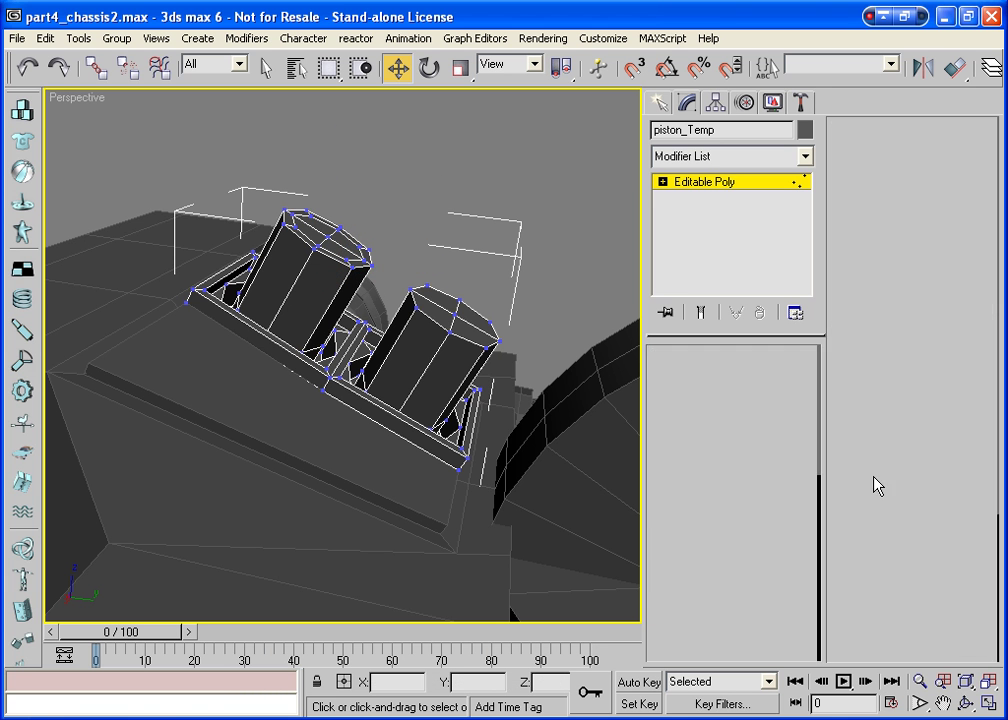
# Bevel the upper piston's top cap, raising and tapering it slightly
pyautogui.hotkey('ctrl', 'r')
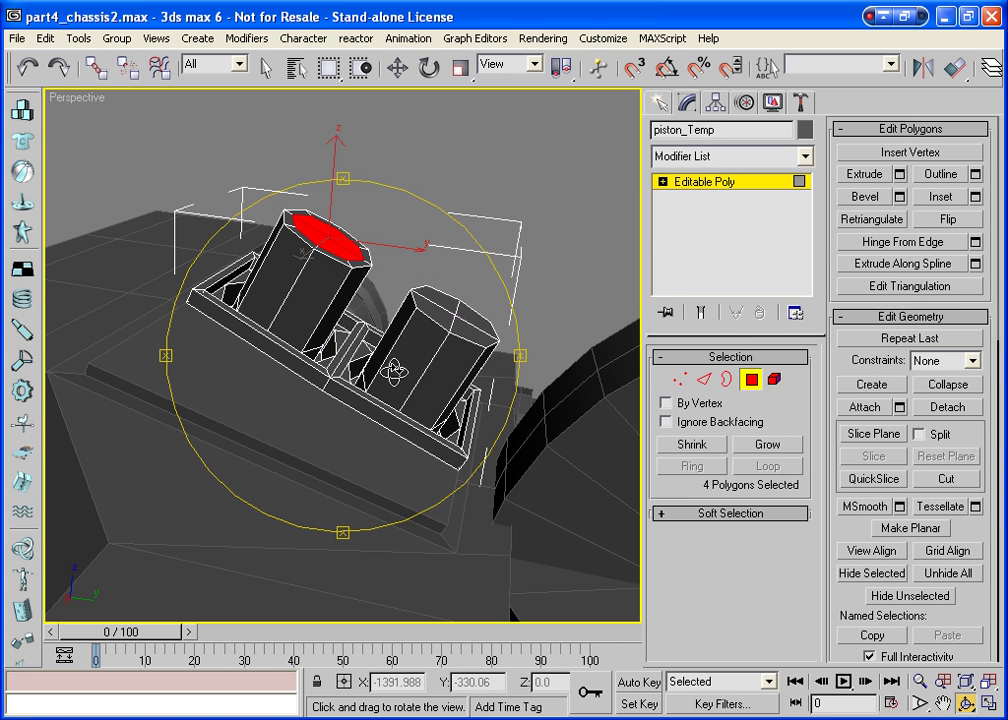
pyautogui.moveTo(310, 293)
pyautogui.mouseDown()
pyautogui.moveTo(300, 402)
pyautogui.moveTo(243, 443)
pyautogui.moveTo(234, 472)
pyautogui.moveTo(225, 461)
pyautogui.moveTo(338, 462)
pyautogui.moveTo(345, 415)
pyautogui.mouseUp()
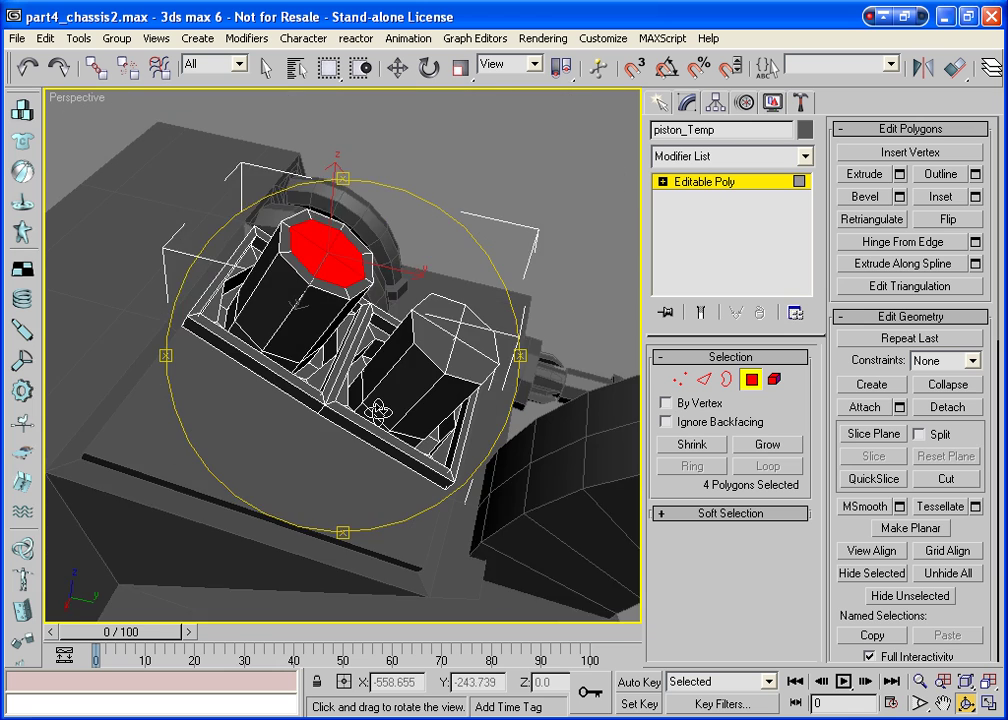
pyautogui.click(866, 175)
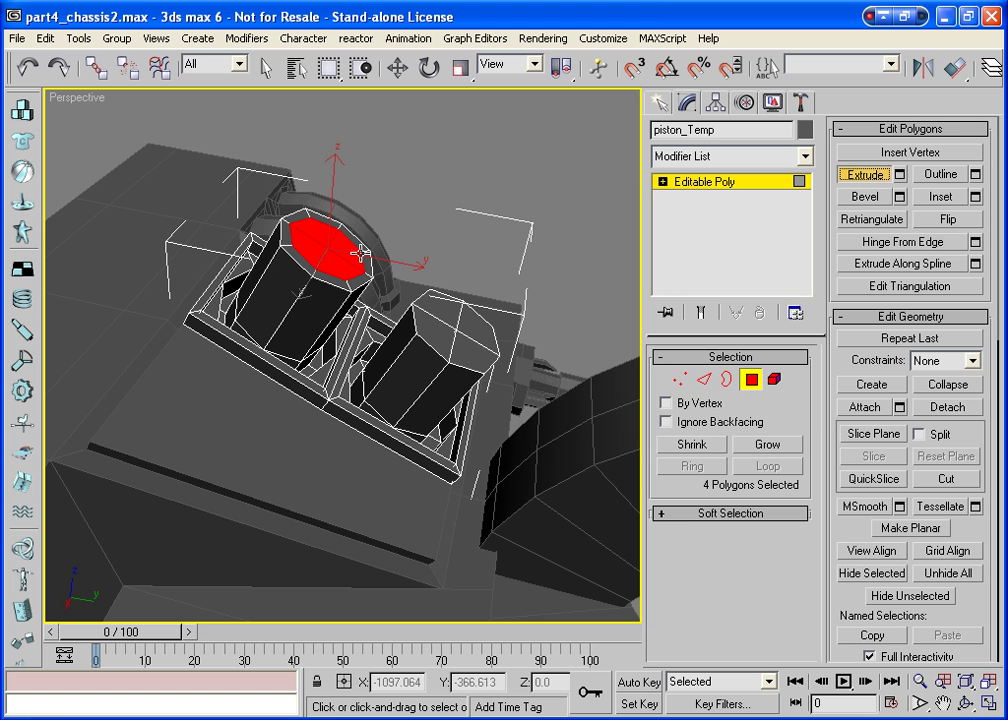
pyautogui.click(866, 197)
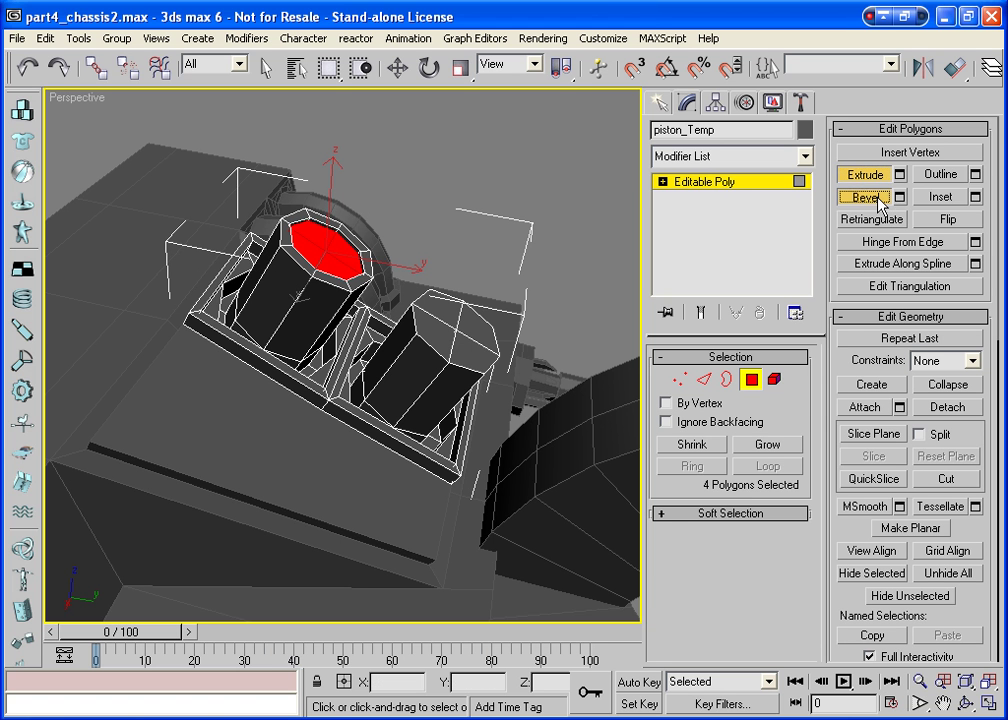
pyautogui.moveTo(337, 262); pyautogui.dragTo(345, 248)
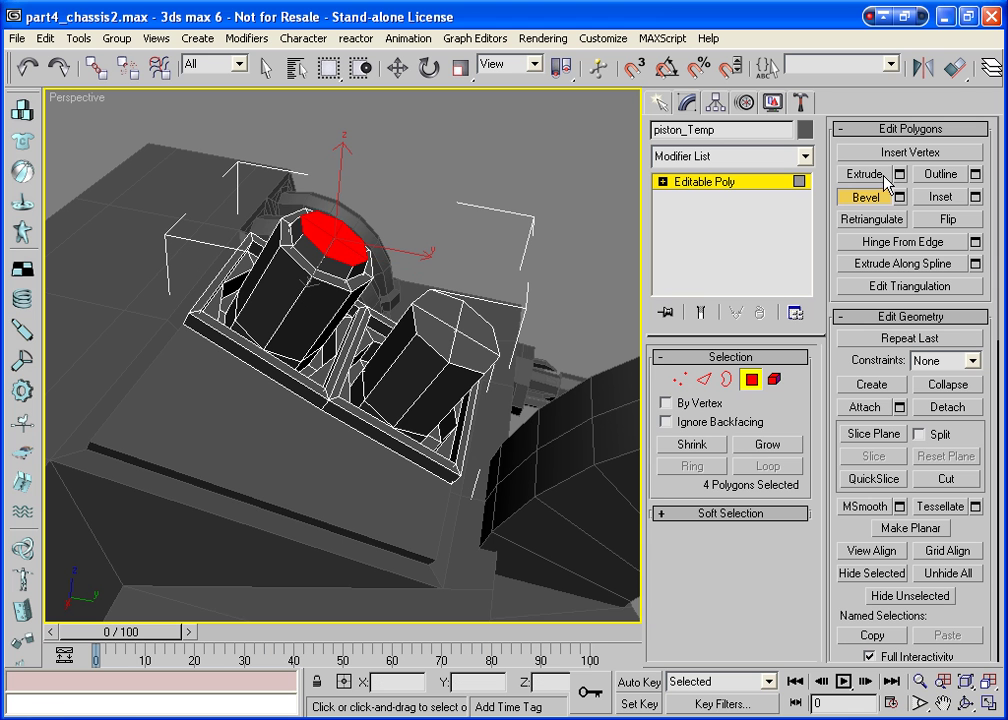
# Inset the top face into a smaller octagon and extrude it upward
pyautogui.click(935, 197)
pyautogui.moveTo(340, 240); pyautogui.dragTo(351, 249)
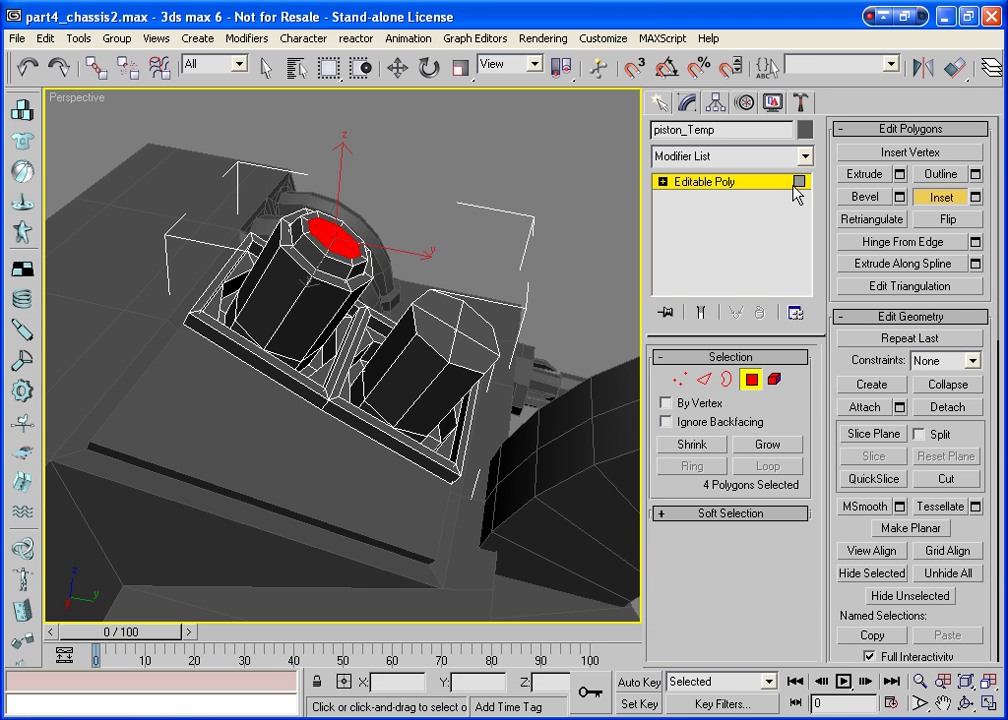
pyautogui.click(862, 175)
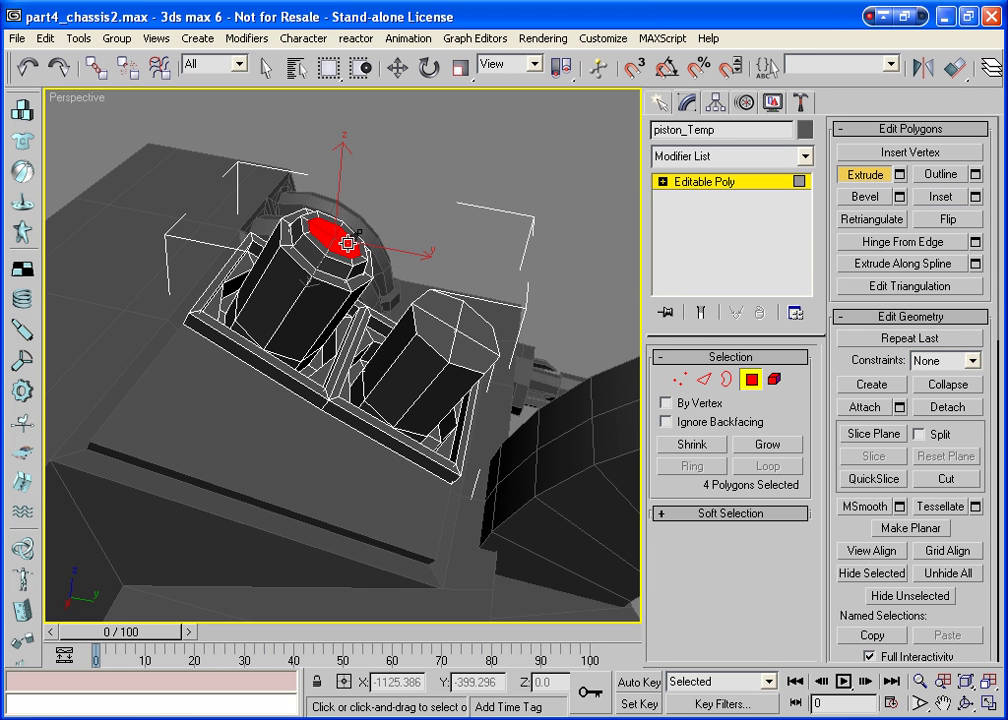
pyautogui.moveTo(349, 245); pyautogui.dragTo(349, 246)
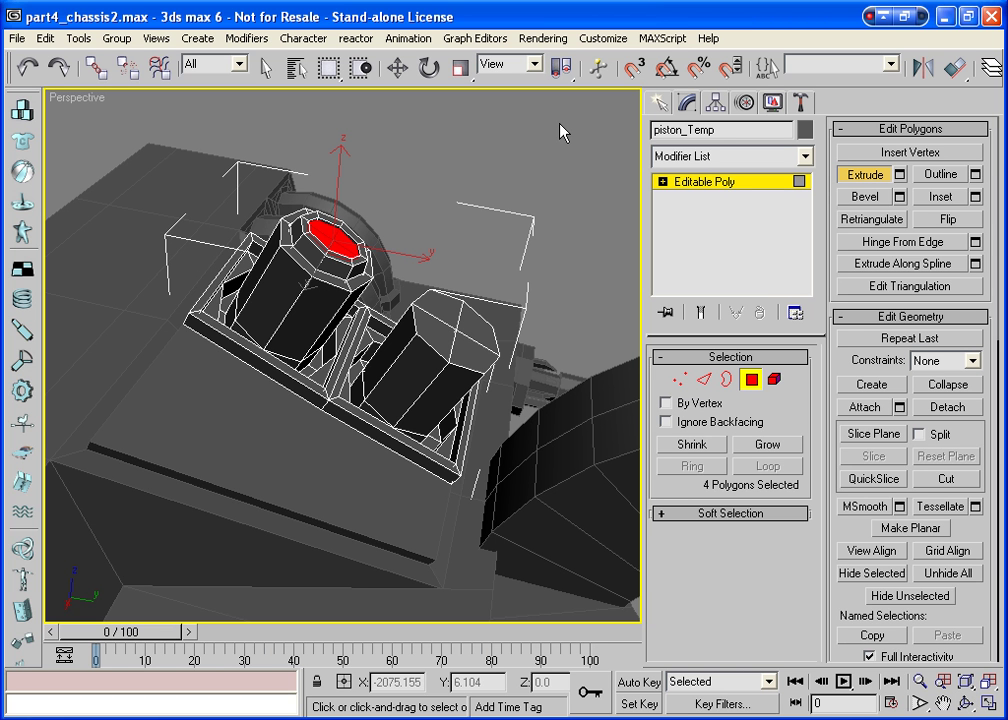
# Extrude the two strip polygons between the cylinders into a raised bar and inspect it
pyautogui.click(350, 335)
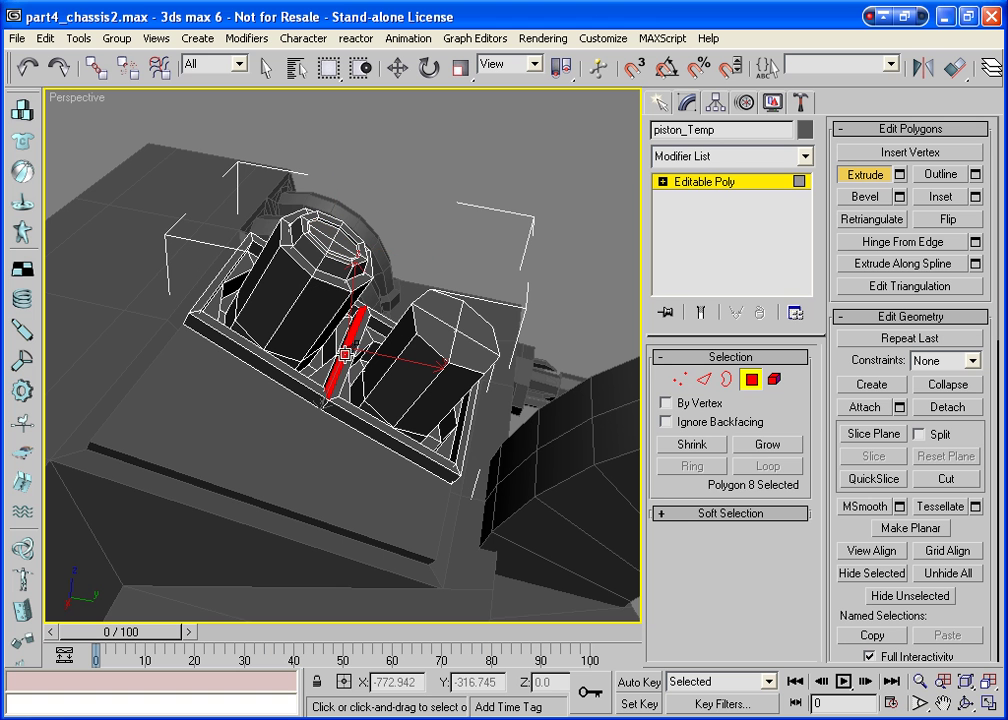
pyautogui.keyDown('ctrl'); pyautogui.click(338, 375); pyautogui.keyUp('ctrl')
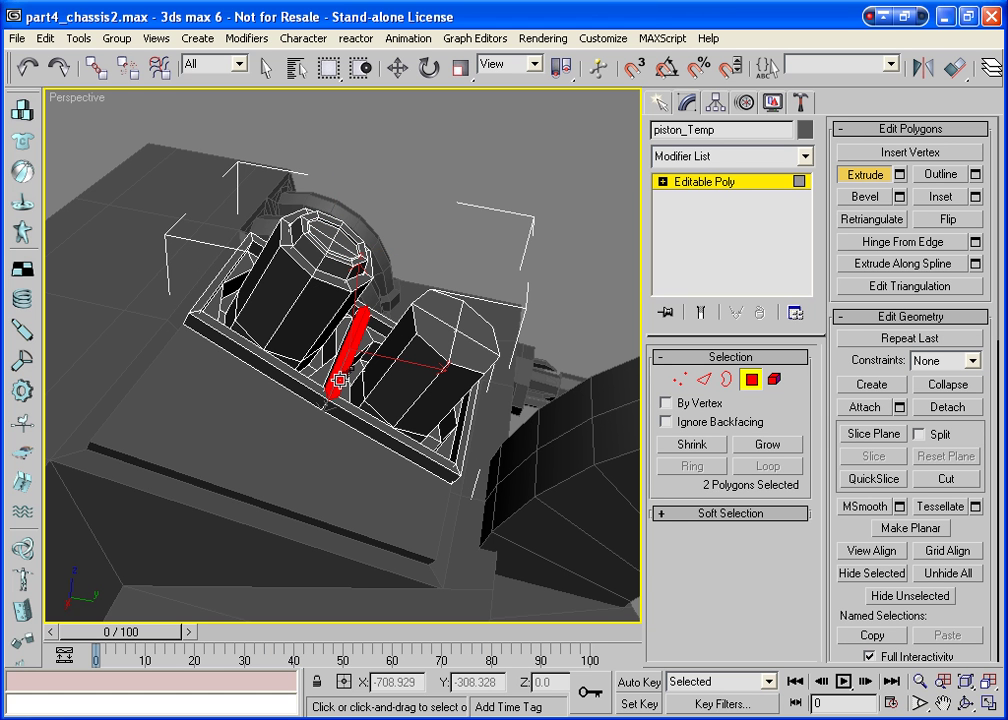
pyautogui.moveTo(340, 381); pyautogui.dragTo(437, 355)
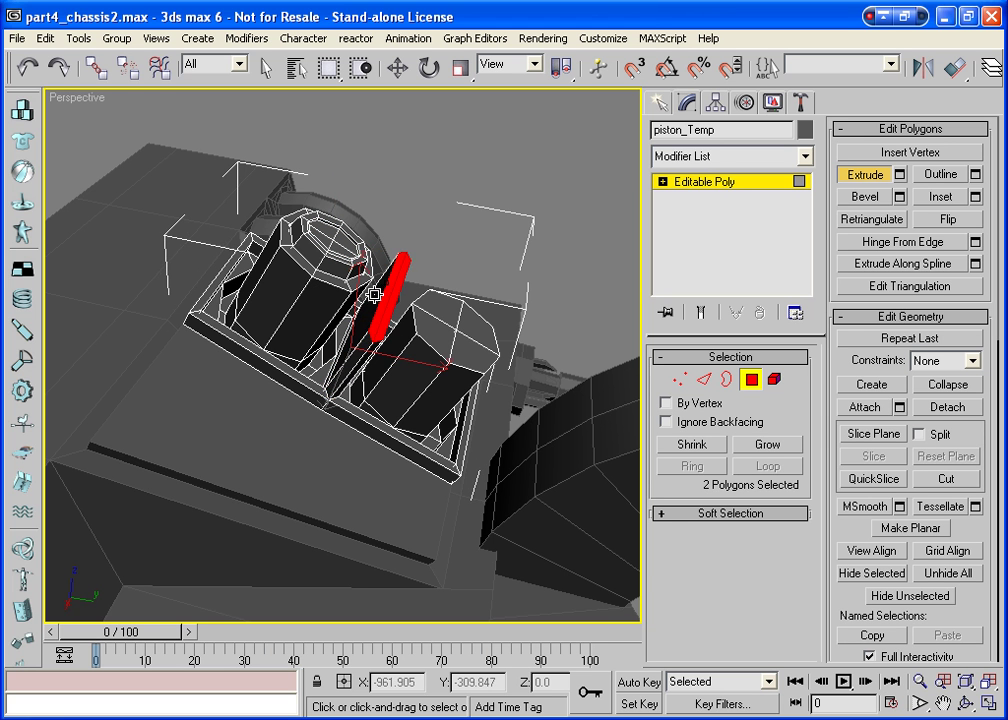
pyautogui.click(965, 703)
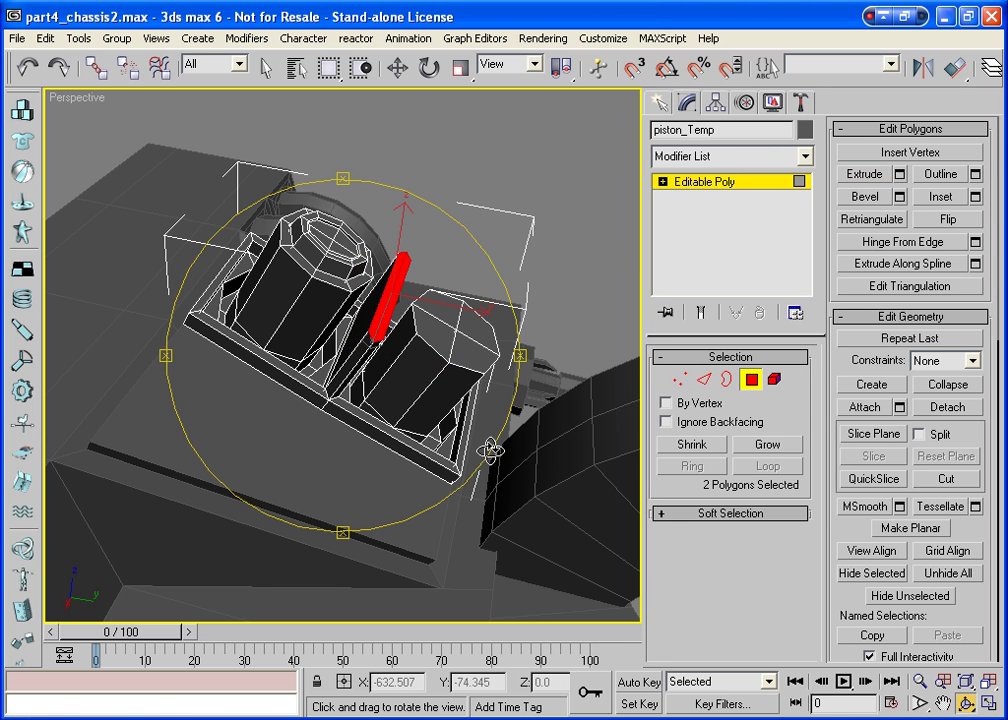
pyautogui.moveTo(490, 445)
pyautogui.mouseDown()
pyautogui.moveTo(379, 318)
pyautogui.moveTo(387, 272)
pyautogui.mouseUp()
pyautogui.rightClick(387, 272)
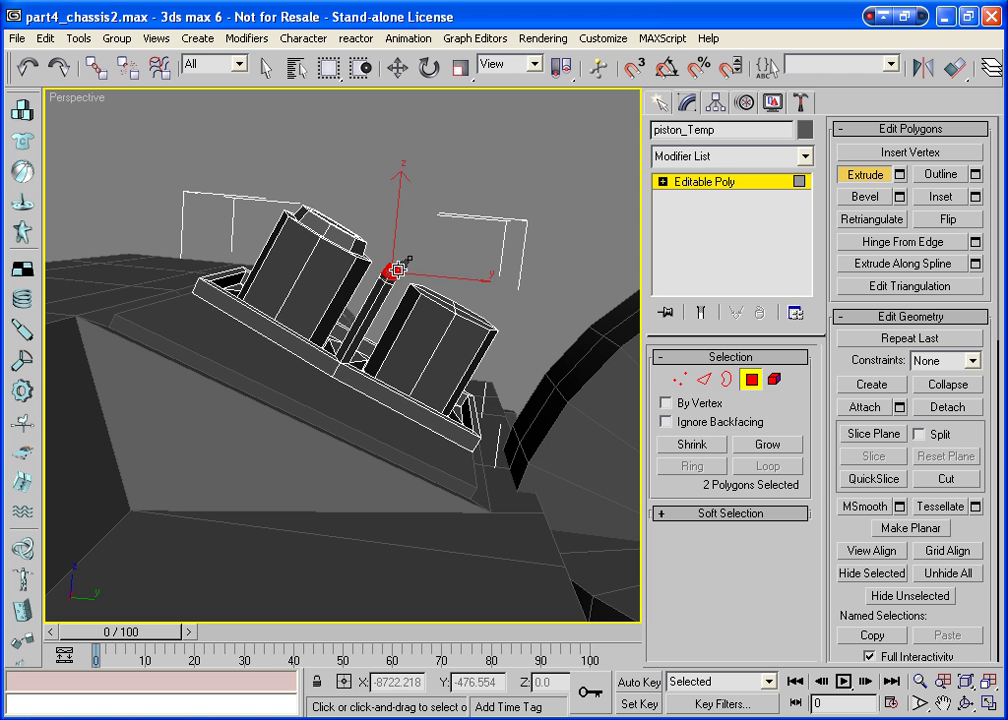
pyautogui.click(966, 703)
pyautogui.moveTo(389, 407); pyautogui.dragTo(272, 483)
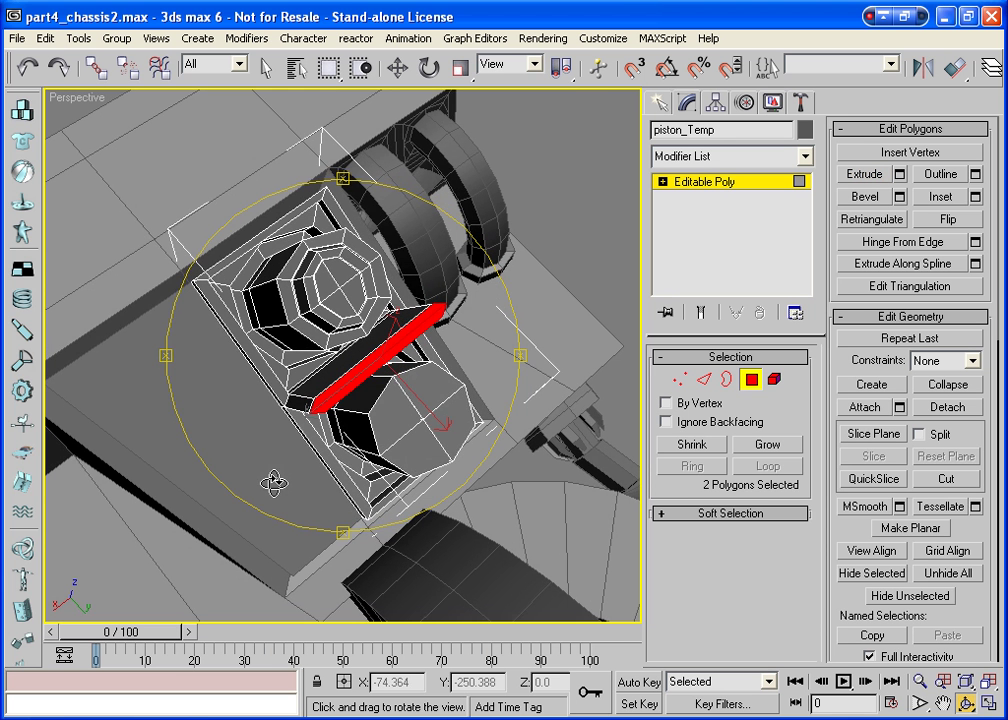
pyautogui.rightClick(341, 275)
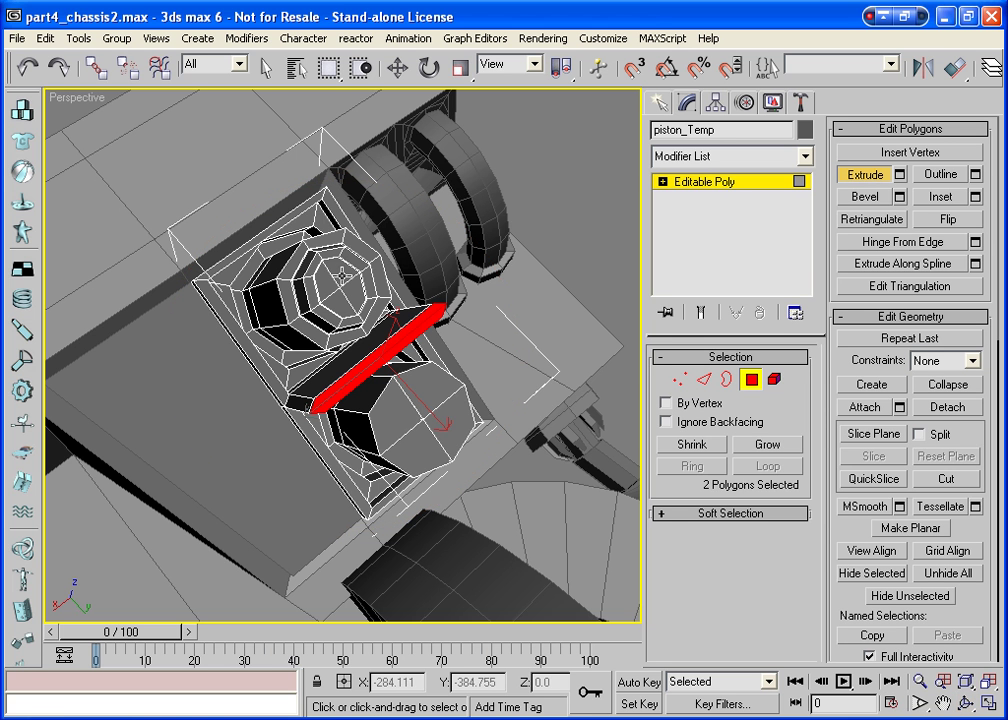
# Select the four octagonal cap faces of the piston
pyautogui.click(338, 268)
pyautogui.keyDown('ctrl'); pyautogui.click(326, 297); pyautogui.keyUp('ctrl')
pyautogui.keyDown('ctrl'); pyautogui.click(352, 296); pyautogui.keyUp('ctrl')
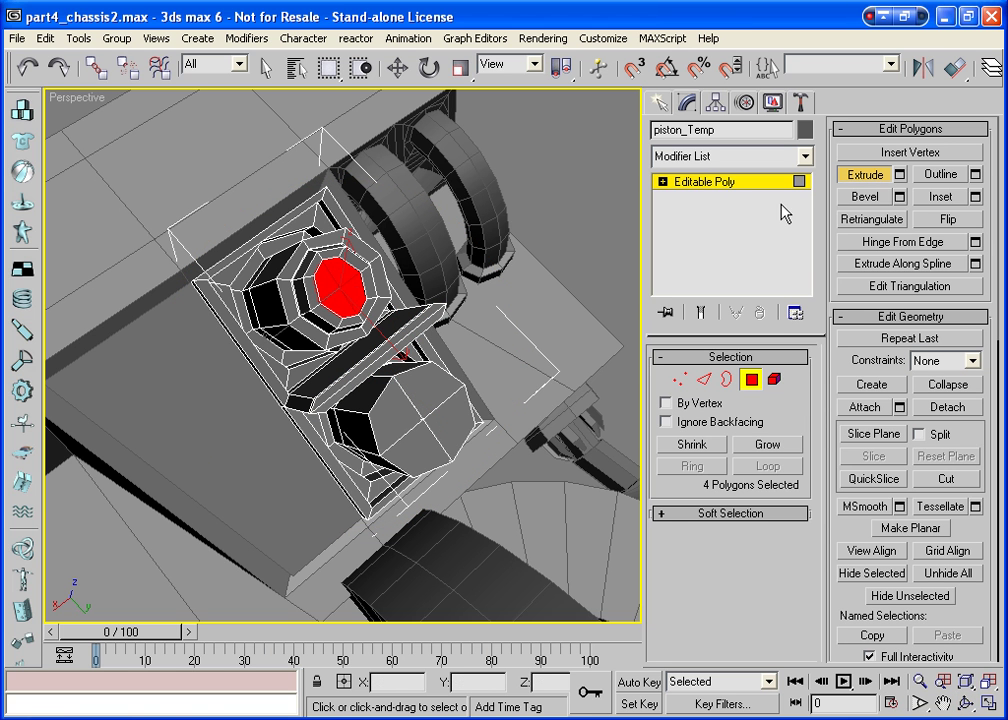
# Hinge the four cap faces 180° around edge 8 with 12 segments, forming an arch
pyautogui.click(975, 241)
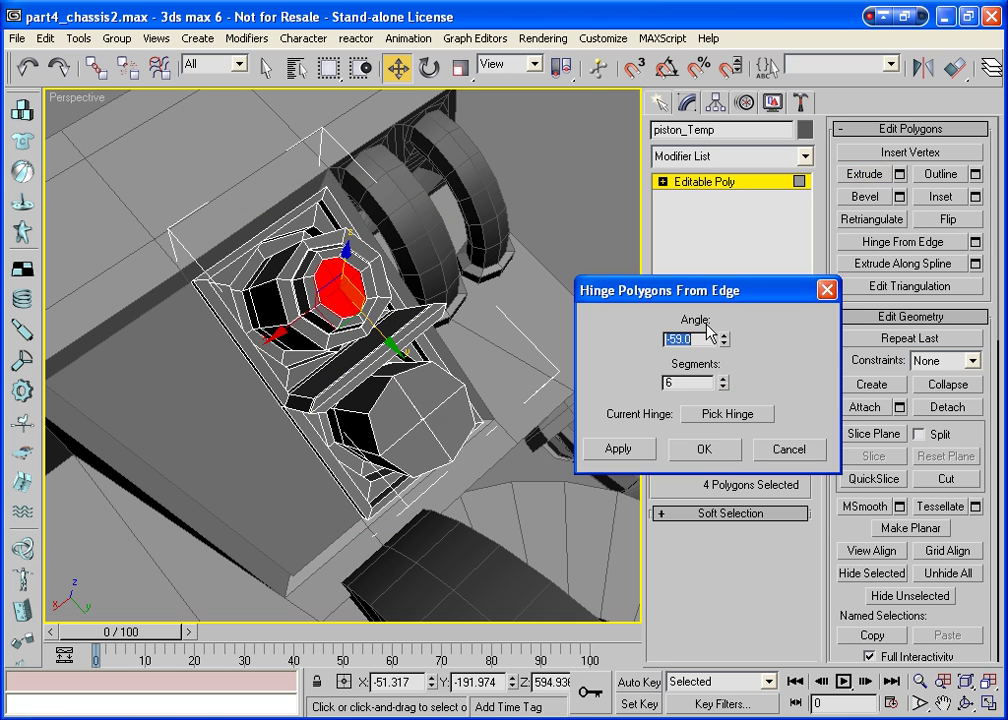
pyautogui.click(720, 413)
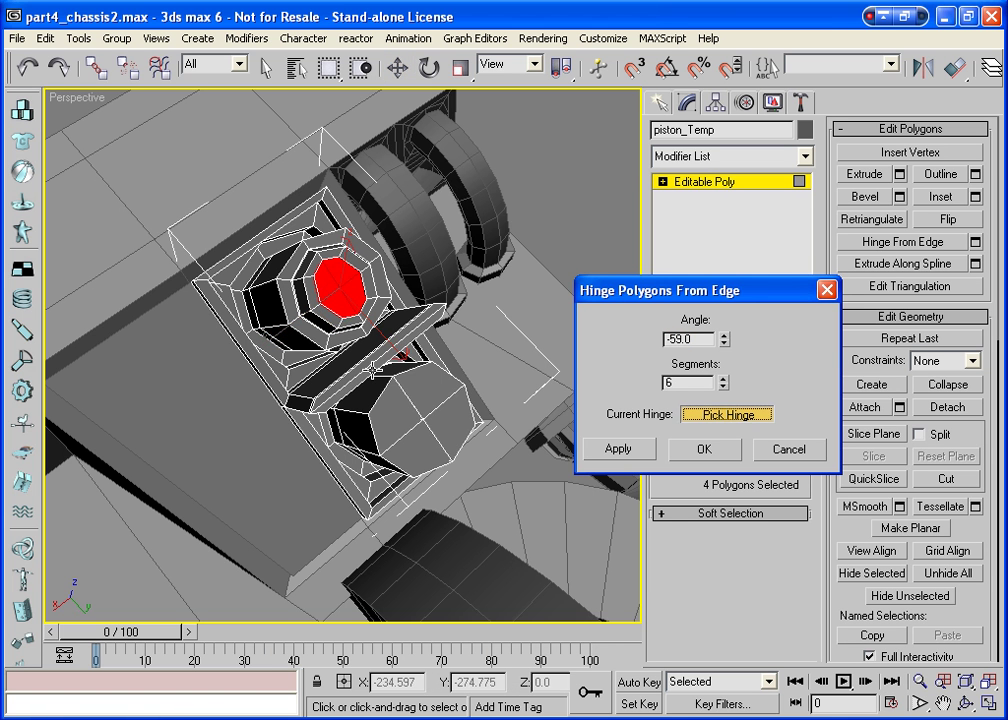
pyautogui.click(292, 290)
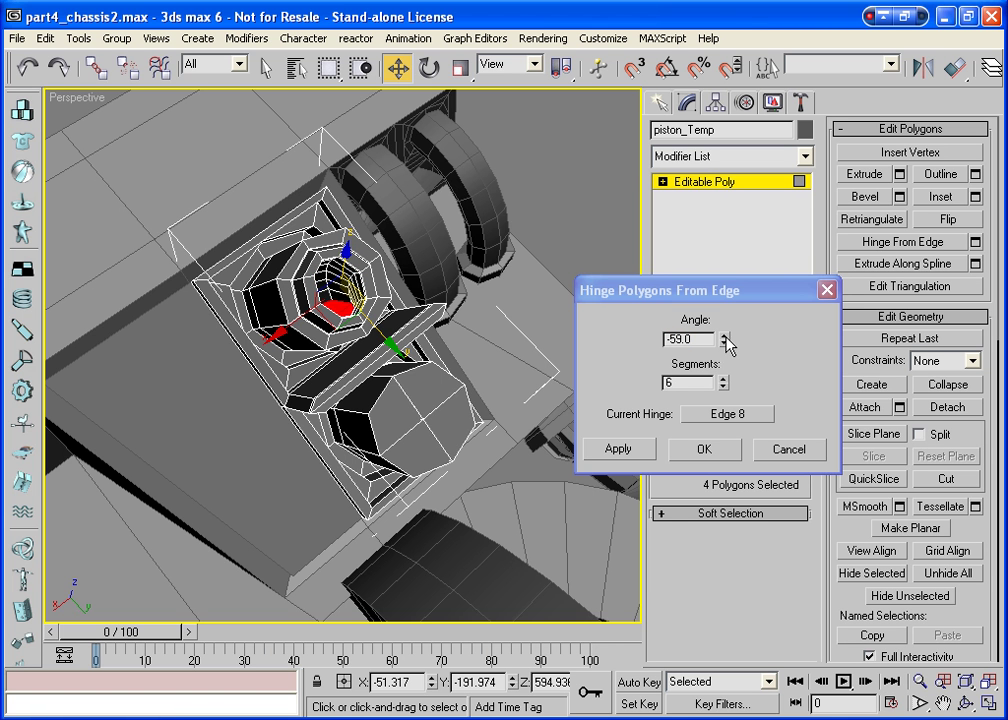
pyautogui.moveTo(725, 342); pyautogui.dragTo(728, 603)
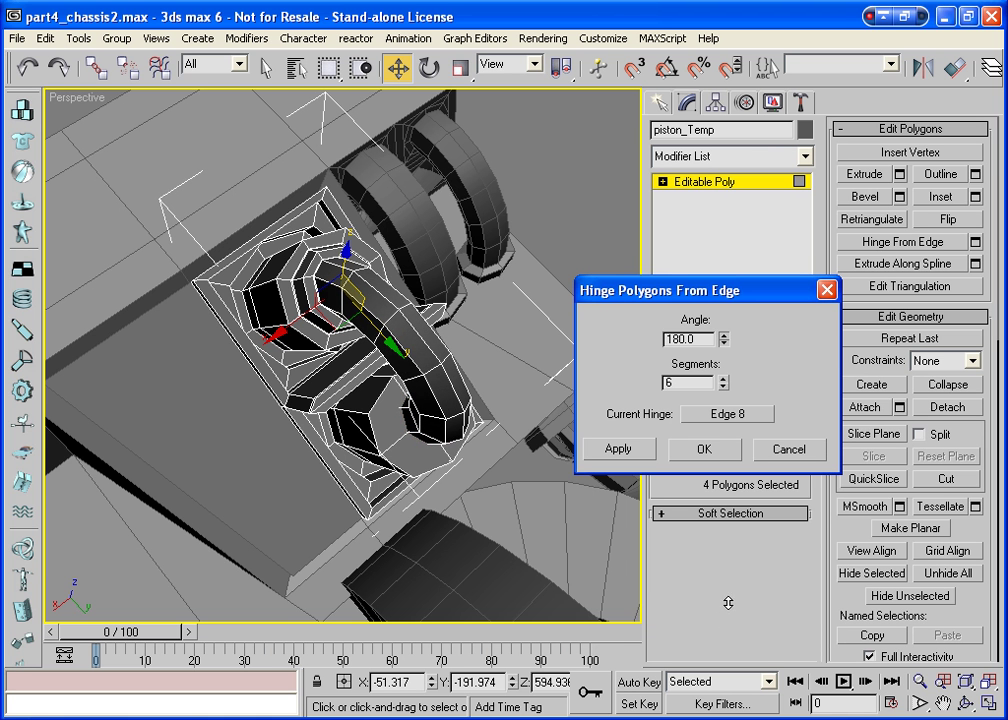
pyautogui.hotkey('ctrl', 'r')
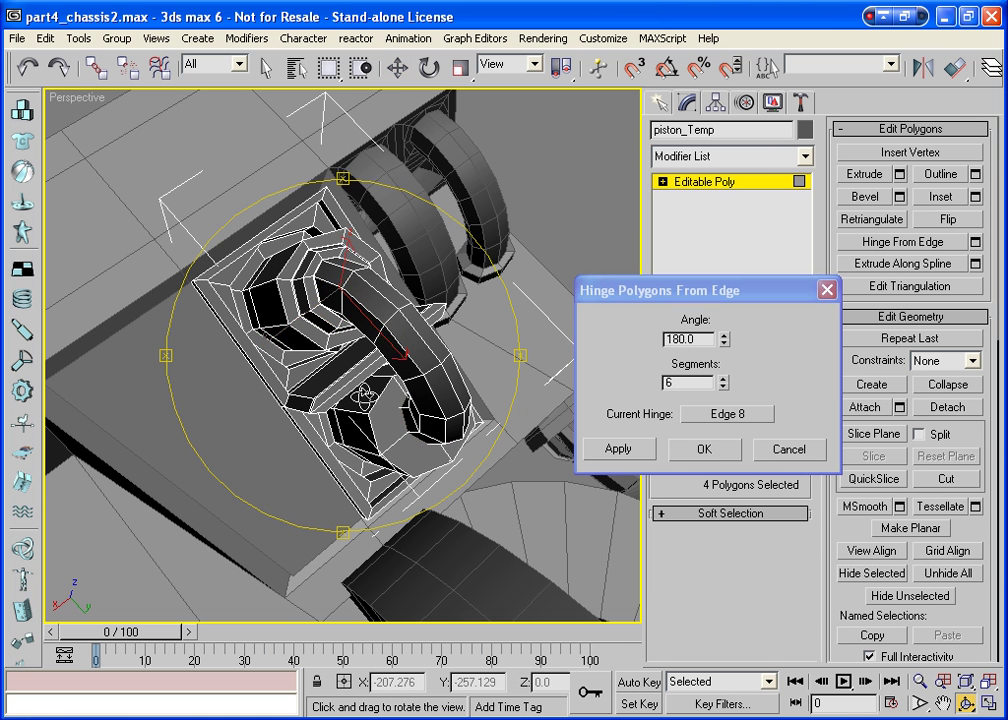
pyautogui.moveTo(365, 395)
pyautogui.mouseDown()
pyautogui.moveTo(357, 228)
pyautogui.moveTo(397, 437)
pyautogui.moveTo(430, 330)
pyautogui.mouseUp()
pyautogui.click(724, 379)
pyautogui.click(724, 379)
pyautogui.click(724, 379)
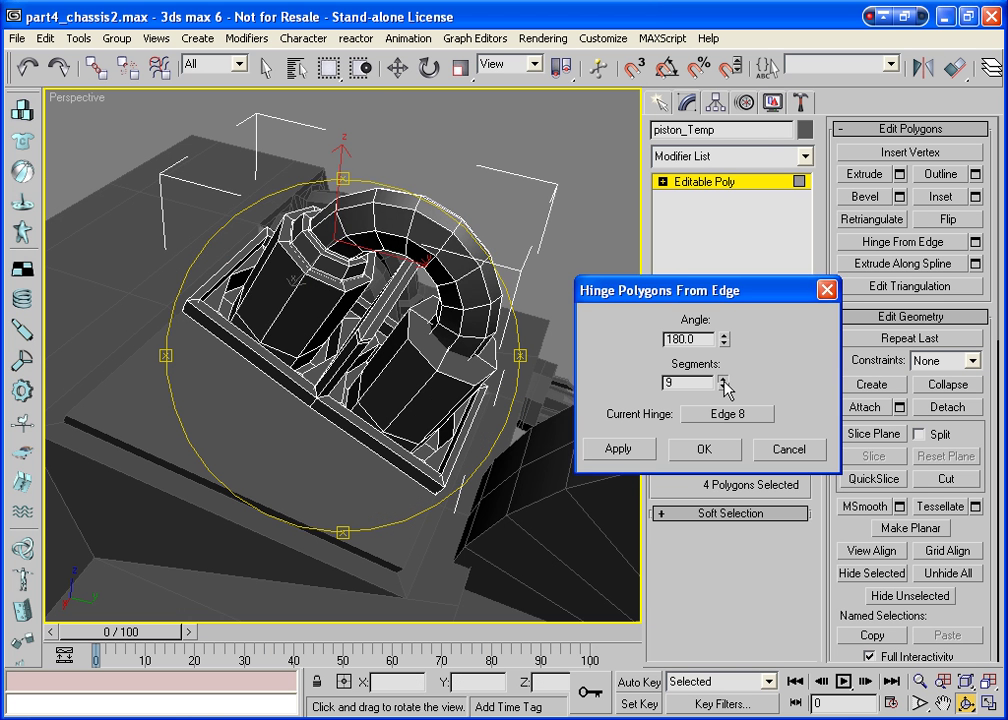
pyautogui.click(724, 379)
pyautogui.click(724, 379)
pyautogui.click(724, 379)
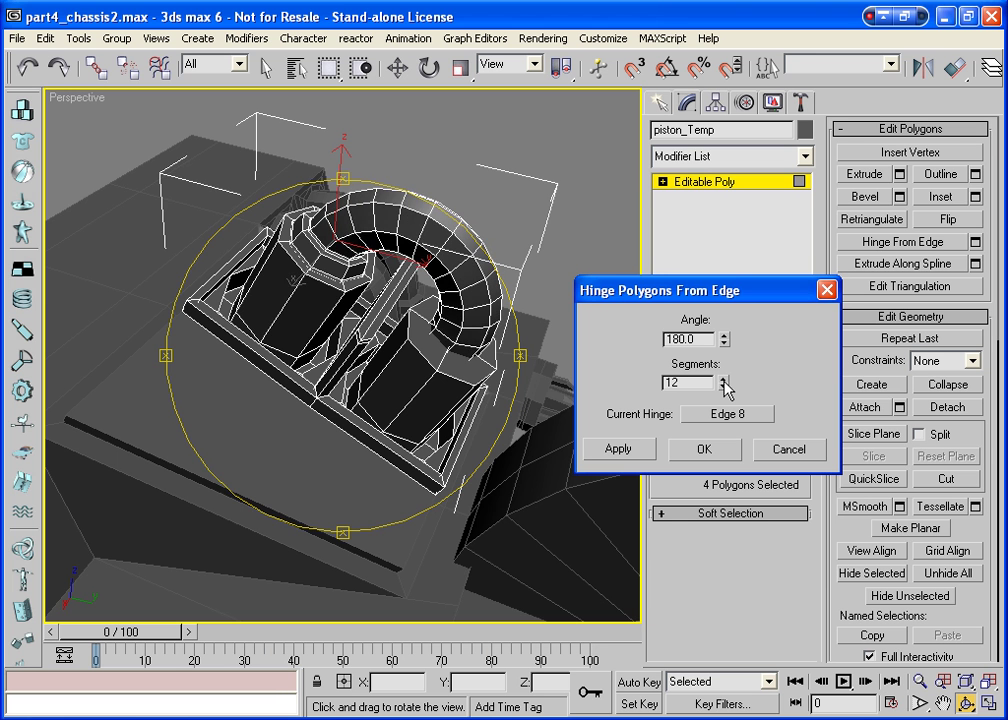
pyautogui.moveTo(284, 285)
pyautogui.mouseDown()
pyautogui.moveTo(212, 408)
pyautogui.moveTo(187, 407)
pyautogui.moveTo(300, 292)
pyautogui.mouseUp()
# Confirm the hinge, then select and delete the bar polygons between the pistons
pyautogui.click(704, 449)
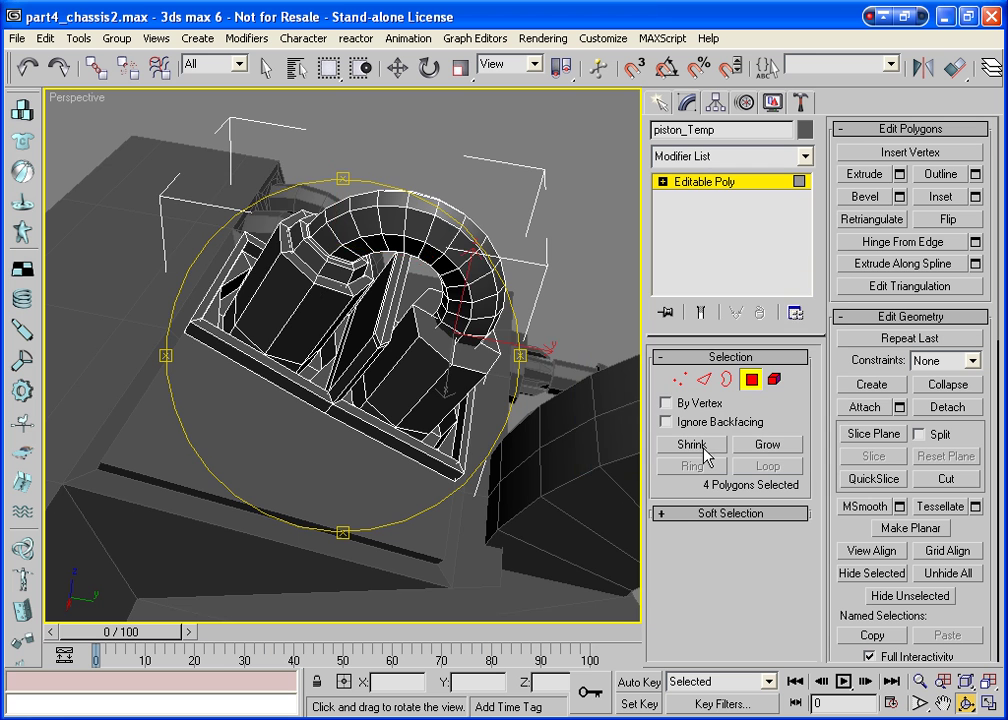
pyautogui.moveTo(320, 345)
pyautogui.mouseDown()
pyautogui.moveTo(405, 373)
pyautogui.moveTo(416, 349)
pyautogui.moveTo(427, 353)
pyautogui.moveTo(412, 353)
pyautogui.mouseUp()
pyautogui.press('w')
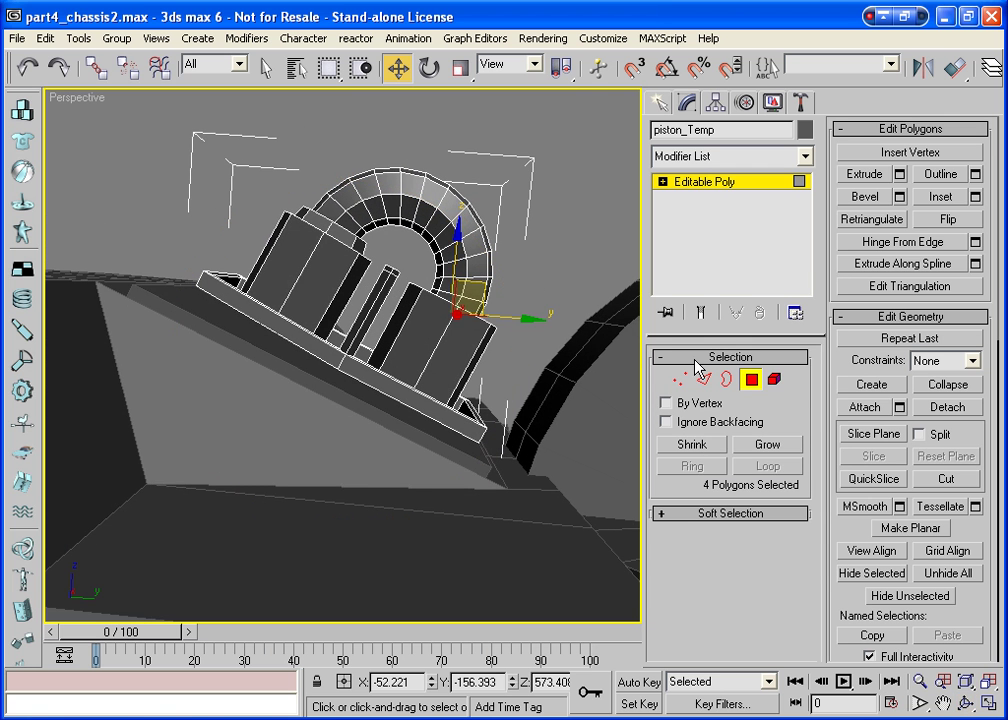
pyautogui.moveTo(410, 250); pyautogui.dragTo(381, 285)
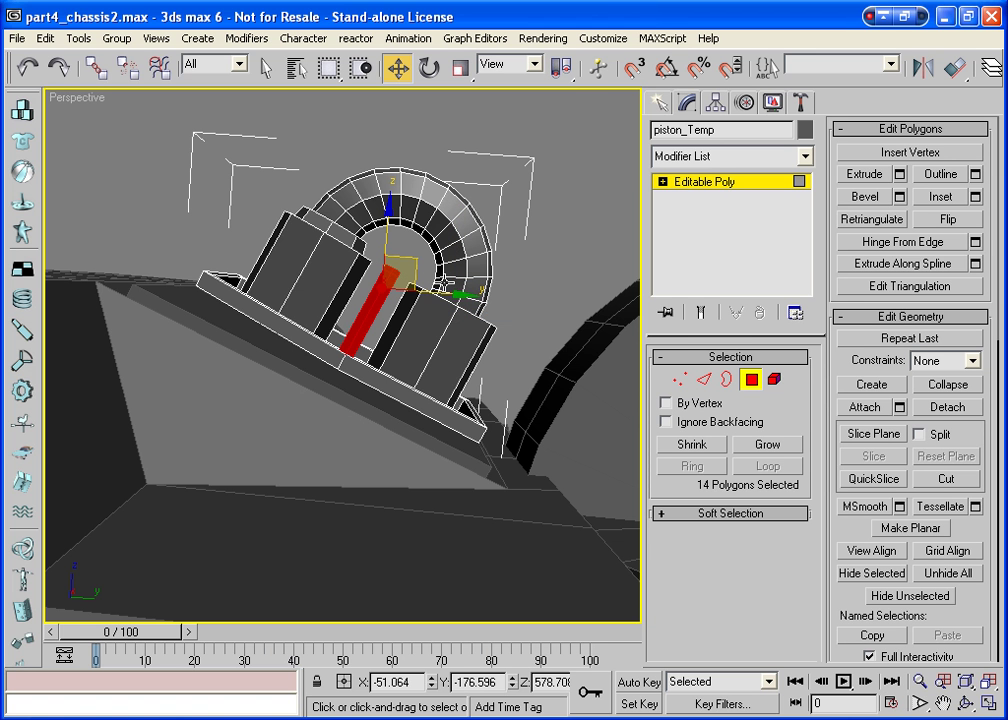
pyautogui.press('Delete')
pyautogui.press('Return')
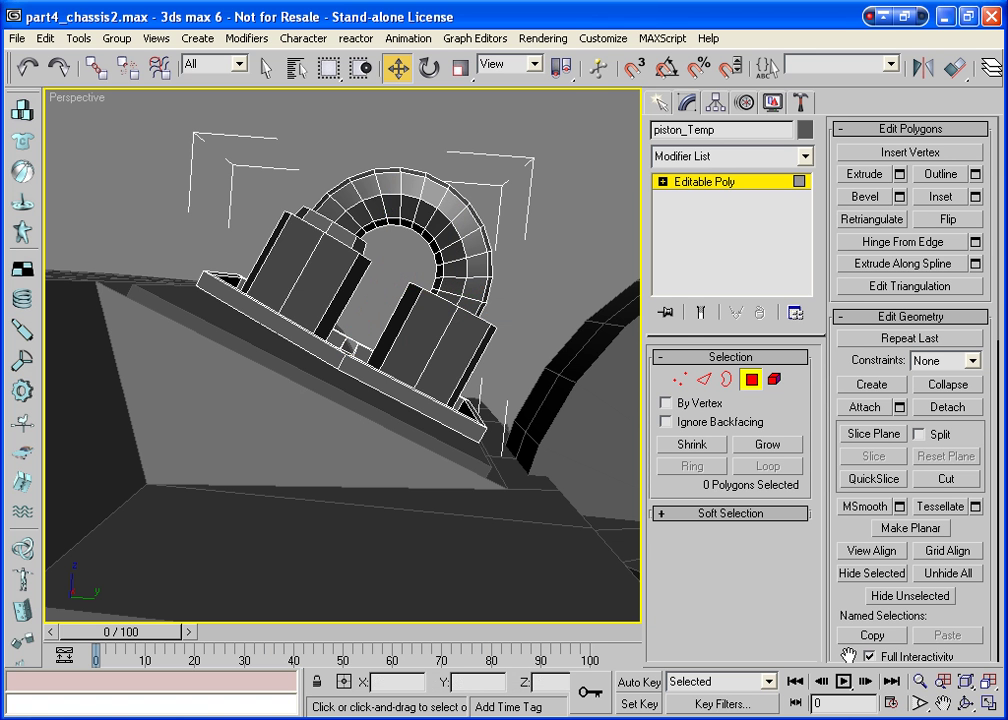
# Cap the open border left by the deleted bar
pyautogui.hotkey('ctrl', 'r')
pyautogui.moveTo(241, 322)
pyautogui.mouseDown()
pyautogui.moveTo(281, 405)
pyautogui.moveTo(280, 477)
pyautogui.moveTo(308, 484)
pyautogui.mouseUp()
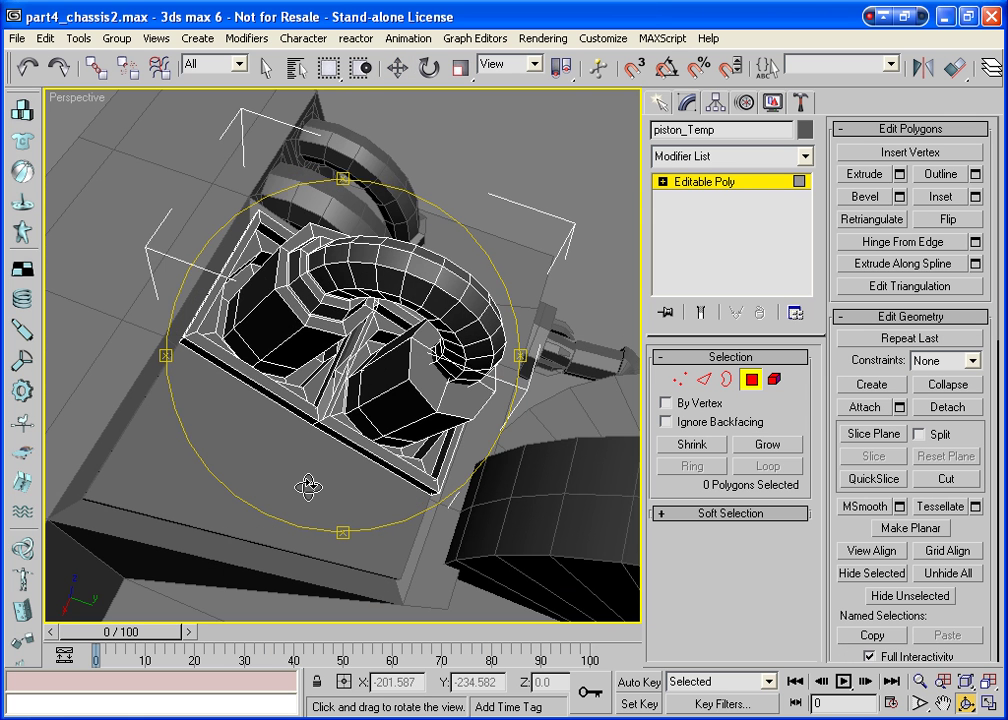
pyautogui.click(726, 380)
pyautogui.click(320, 421)
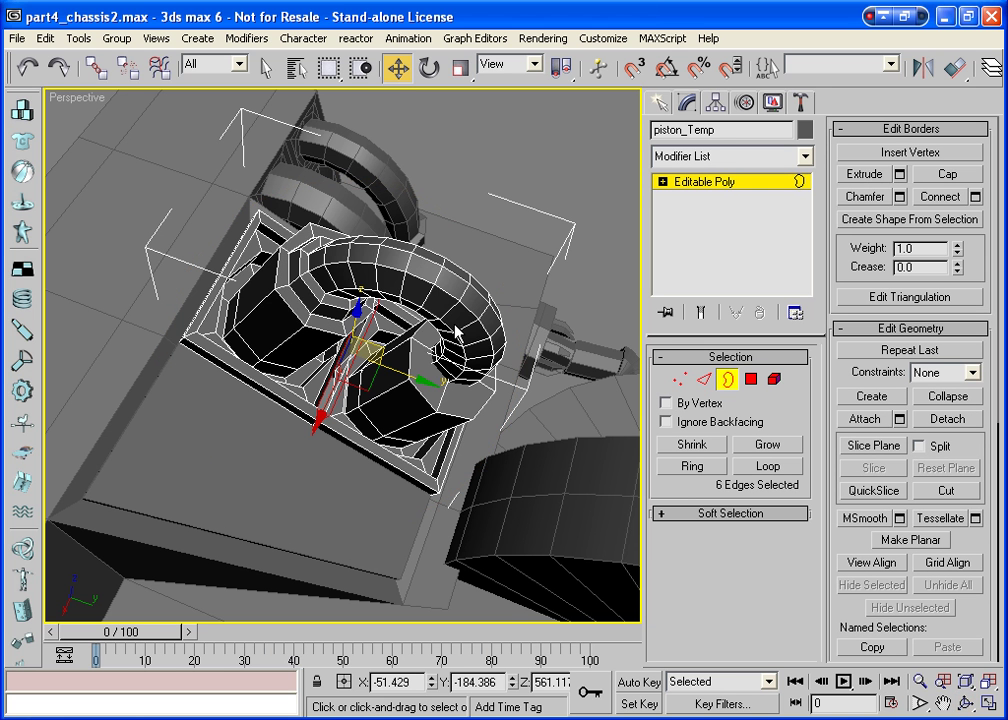
pyautogui.click(946, 174)
# Exit sub-object mode and orbit around the finished piston
pyautogui.click(726, 380)
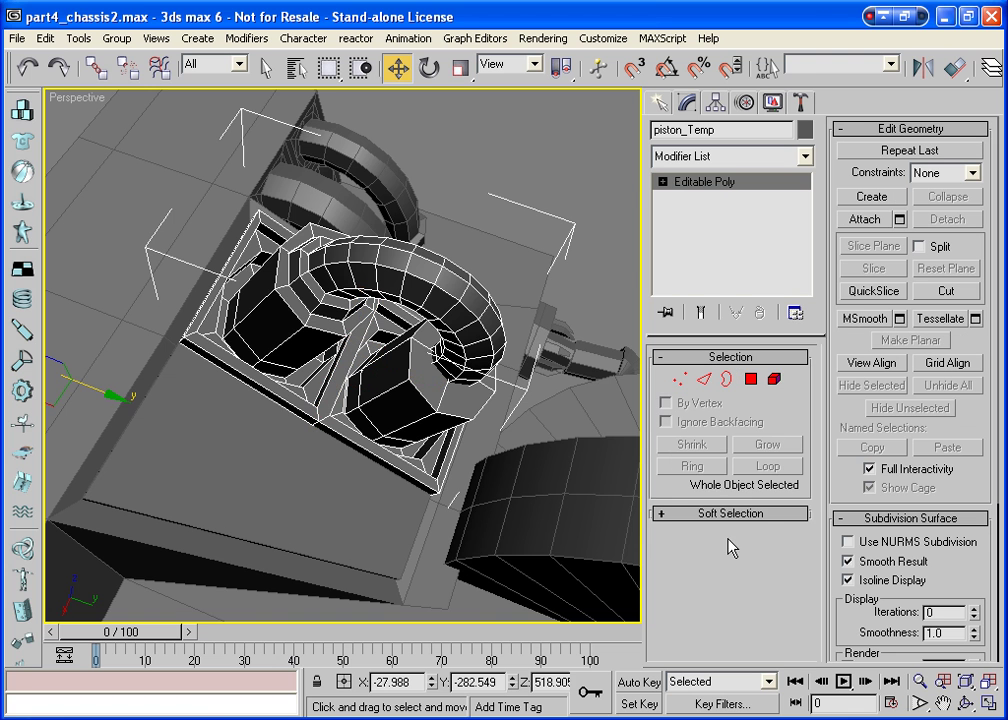
pyautogui.click(965, 703)
pyautogui.moveTo(400, 450)
pyautogui.mouseDown()
pyautogui.moveTo(66, 428)
pyautogui.moveTo(81, 412)
pyautogui.moveTo(36, 443)
pyautogui.moveTo(479, 405)
pyautogui.moveTo(140, 424)
pyautogui.moveTo(117, 470)
pyautogui.moveTo(288, 461)
pyautogui.moveTo(376, 428)
pyautogui.moveTo(335, 387)
pyautogui.moveTo(241, 398)
pyautogui.moveTo(230, 446)
pyautogui.moveTo(566, 141)
pyautogui.mouseUp()
# Select Chassis_part_01 and attach the piston object to it
pyautogui.press('w')
pyautogui.hotkey('ctrl', 'd')
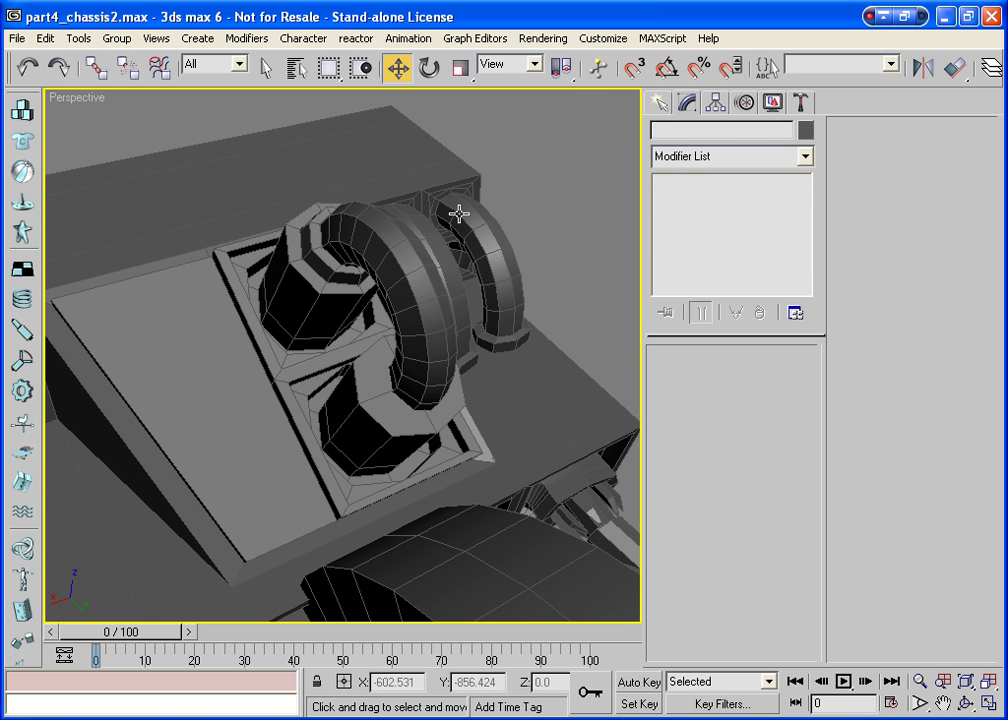
pyautogui.click(150, 380)
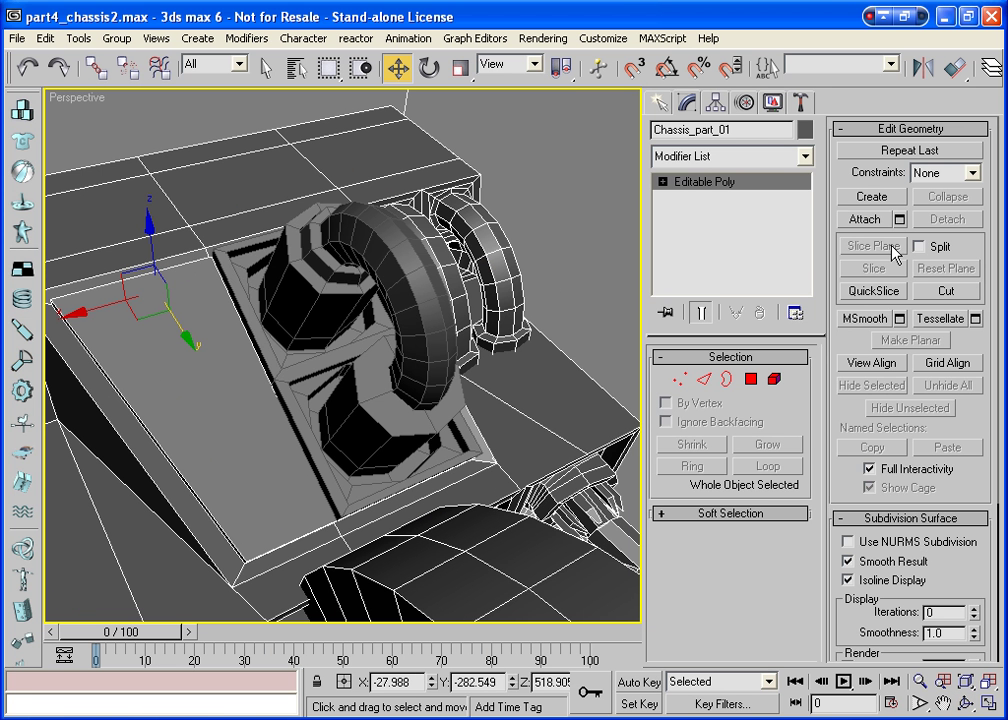
pyautogui.click(862, 220)
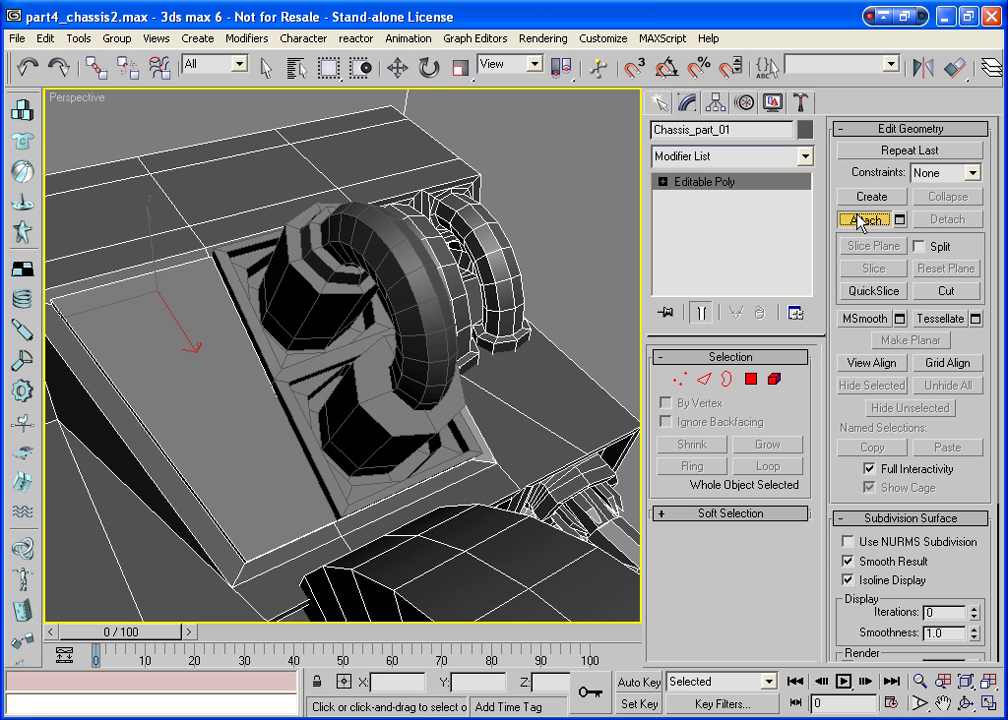
pyautogui.click(340, 290)
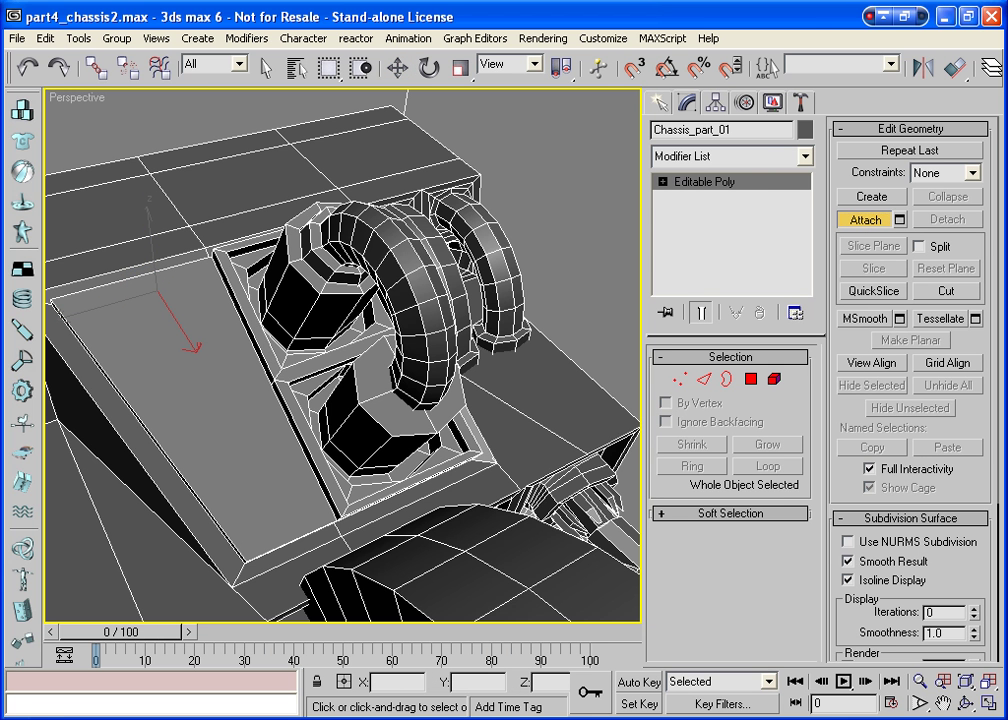
# Orbit and zoom around the combined model to review the arched pistons
pyautogui.hotkey('ctrl', 'r')
pyautogui.moveTo(340, 380)
pyautogui.mouseDown()
pyautogui.moveTo(325, 452)
pyautogui.moveTo(428, 394)
pyautogui.moveTo(590, 376)
pyautogui.moveTo(598, 342)
pyautogui.mouseUp()
pyautogui.moveTo(256, 362); pyautogui.dragTo(527, 419)
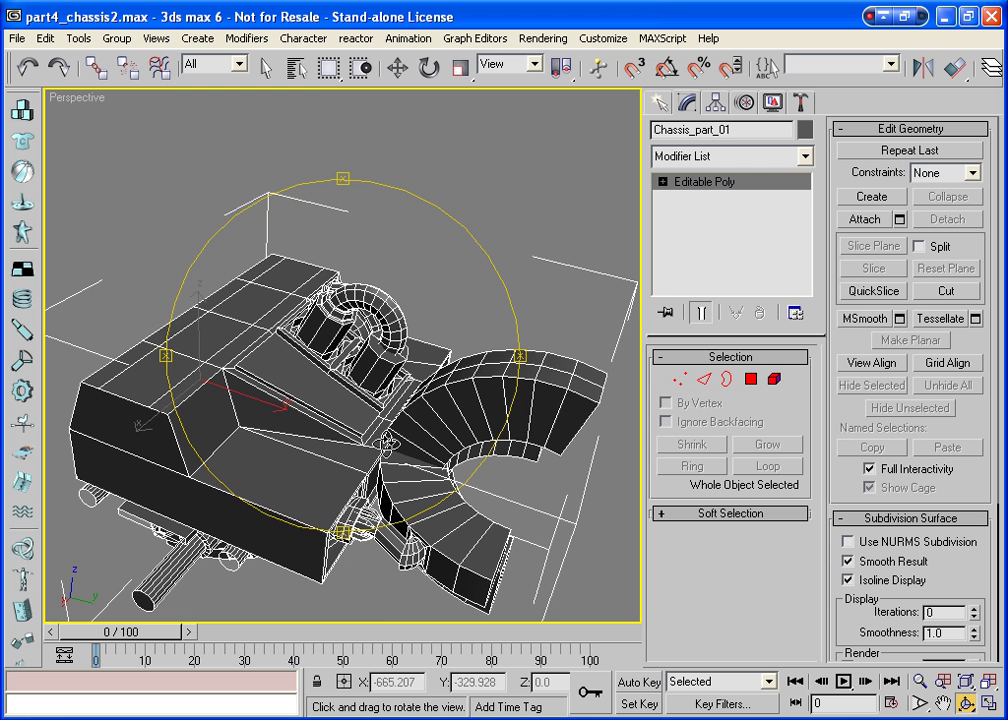
pyautogui.scroll(3, 322, 441)
pyautogui.scroll(2, 322, 441)
pyautogui.scroll(2, 322, 476)
pyautogui.scroll(1, 322, 476)
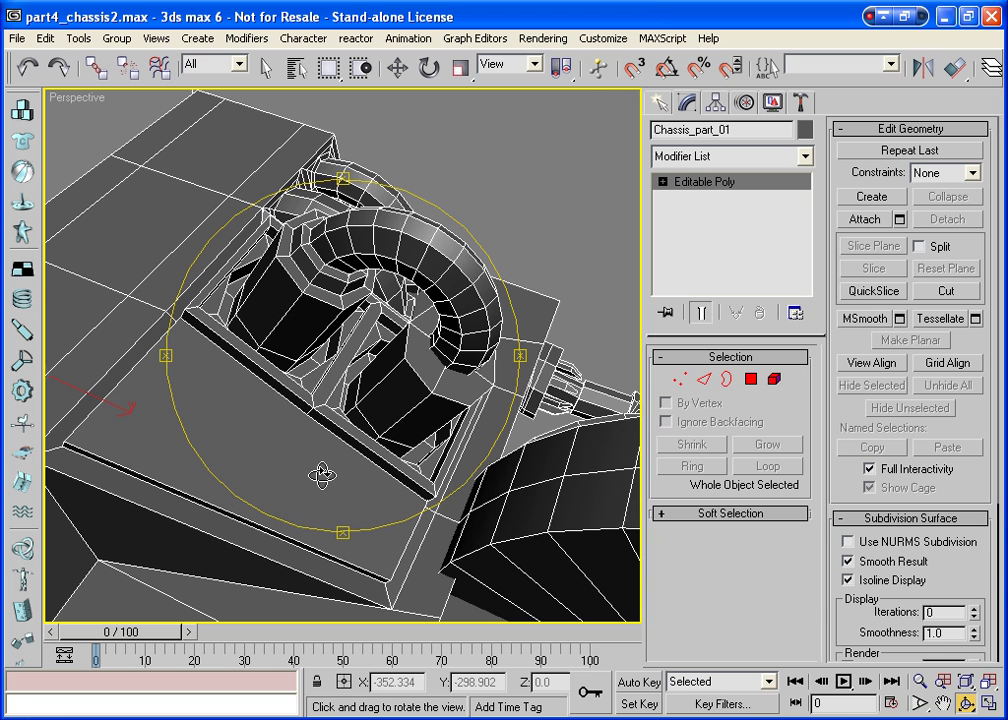
pyautogui.moveTo(321, 476)
pyautogui.mouseDown()
pyautogui.moveTo(351, 441)
pyautogui.moveTo(374, 498)
pyautogui.moveTo(337, 479)
pyautogui.moveTo(262, 380)
pyautogui.moveTo(265, 358)
pyautogui.mouseUp()
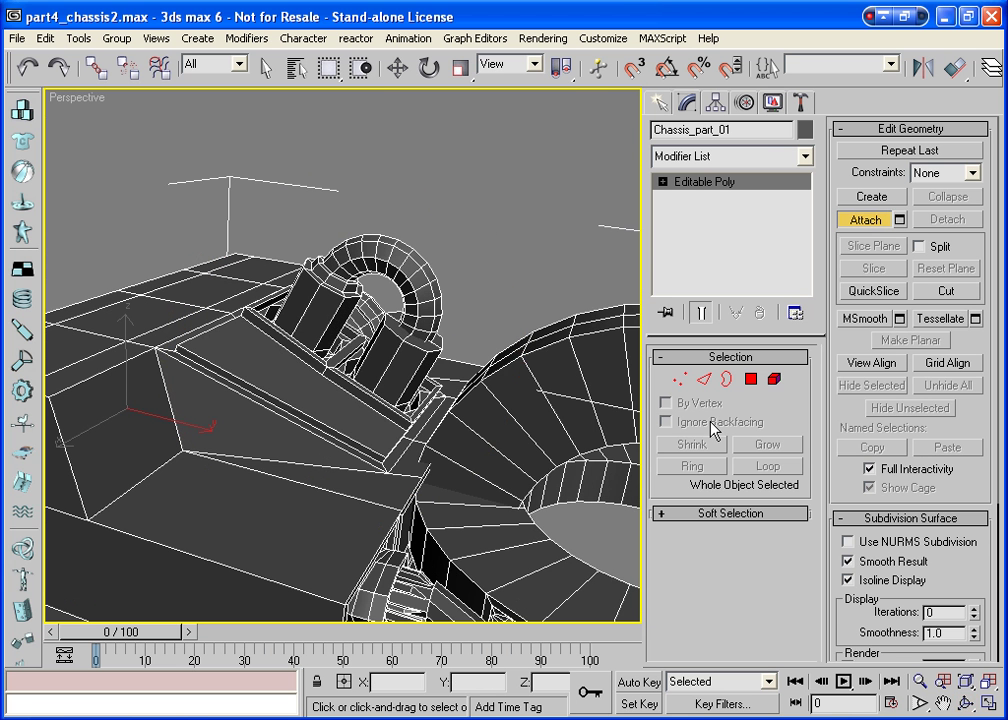
# Select the flat side face of Chassis_part_01 and inset it with a thin border
pyautogui.click(751, 379)
pyautogui.press('w')
pyautogui.click(85, 414)
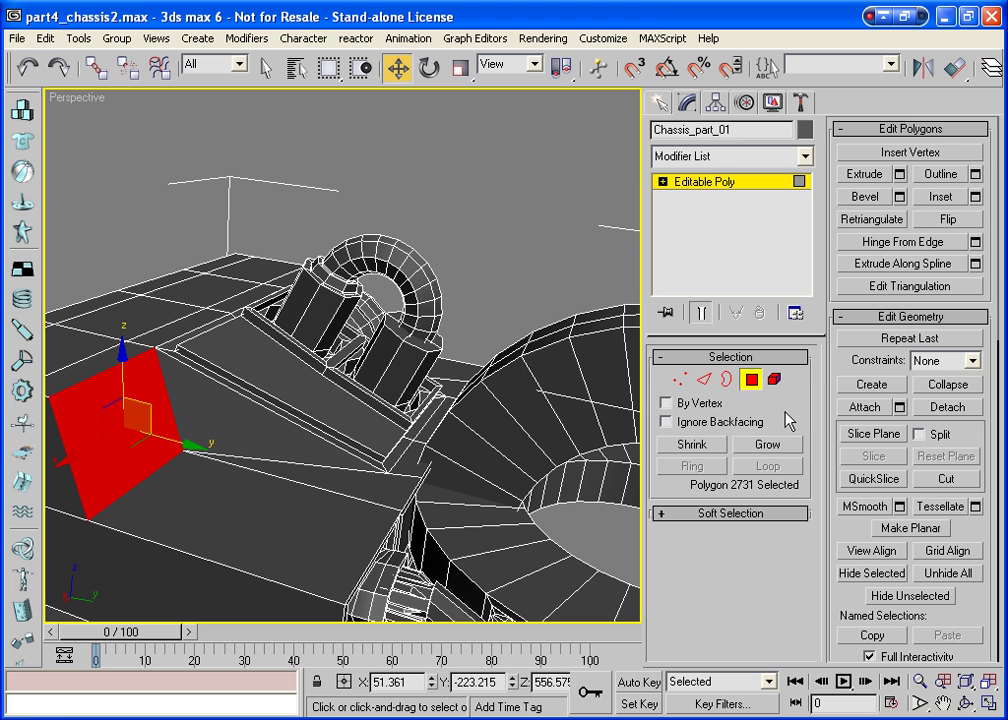
pyautogui.click(941, 196)
pyautogui.moveTo(160, 457); pyautogui.dragTo(129, 433)
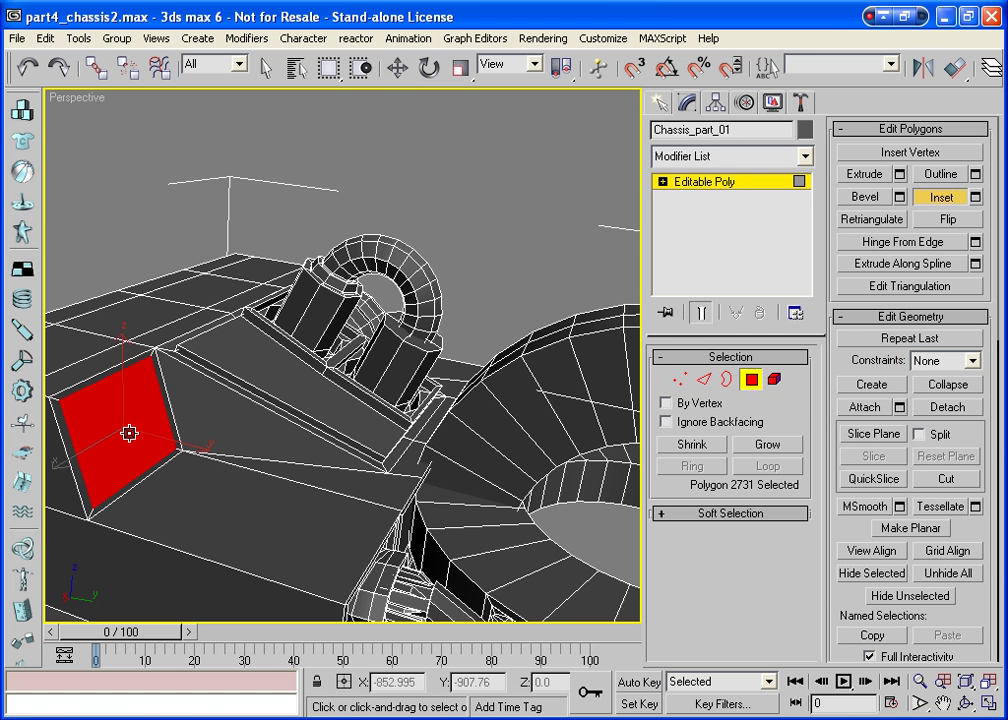
# Extrude the inset face by -0.001 and MSmooth it into a rounded patch
pyautogui.click(865, 174)
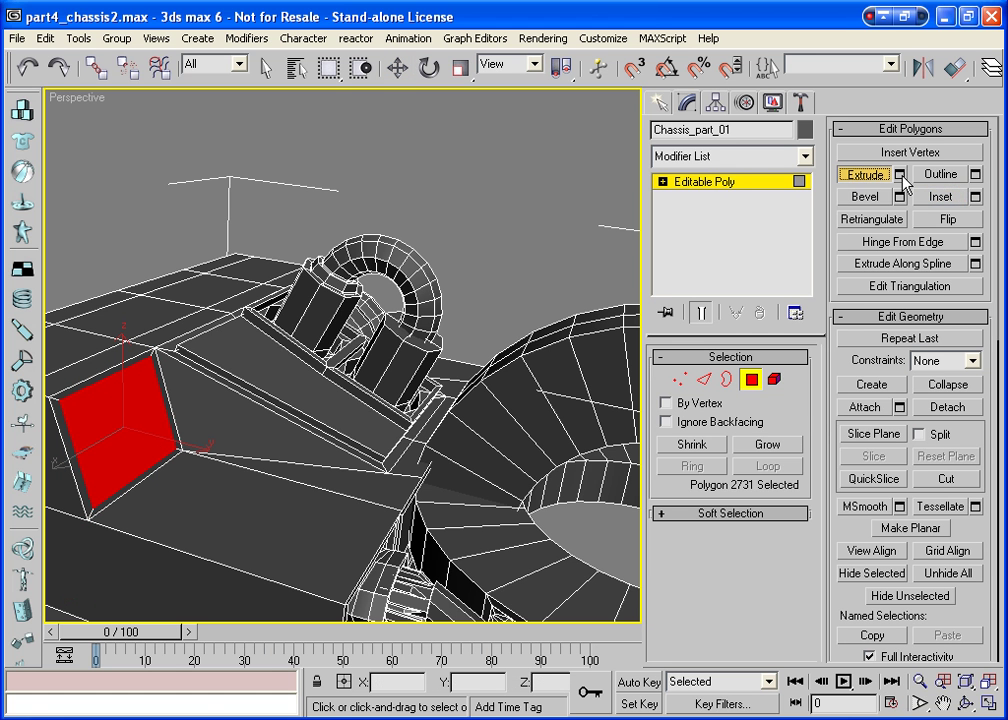
pyautogui.click(899, 174)
pyautogui.doubleClick(765, 339)
pyautogui.write('-')
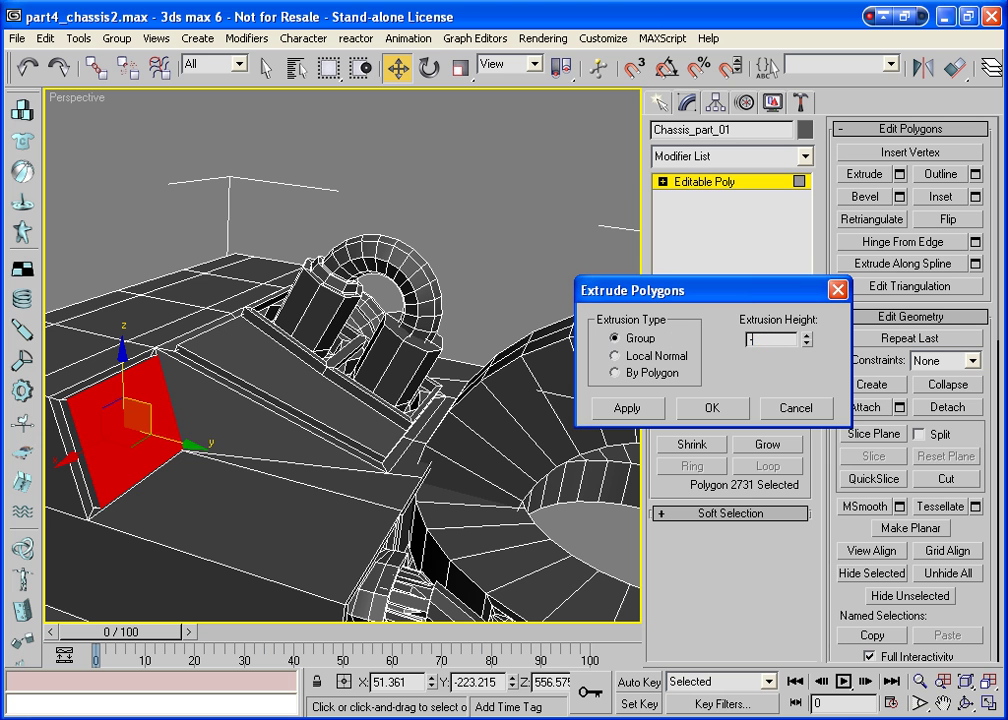
pyautogui.write('0.001')
pyautogui.press('Return')
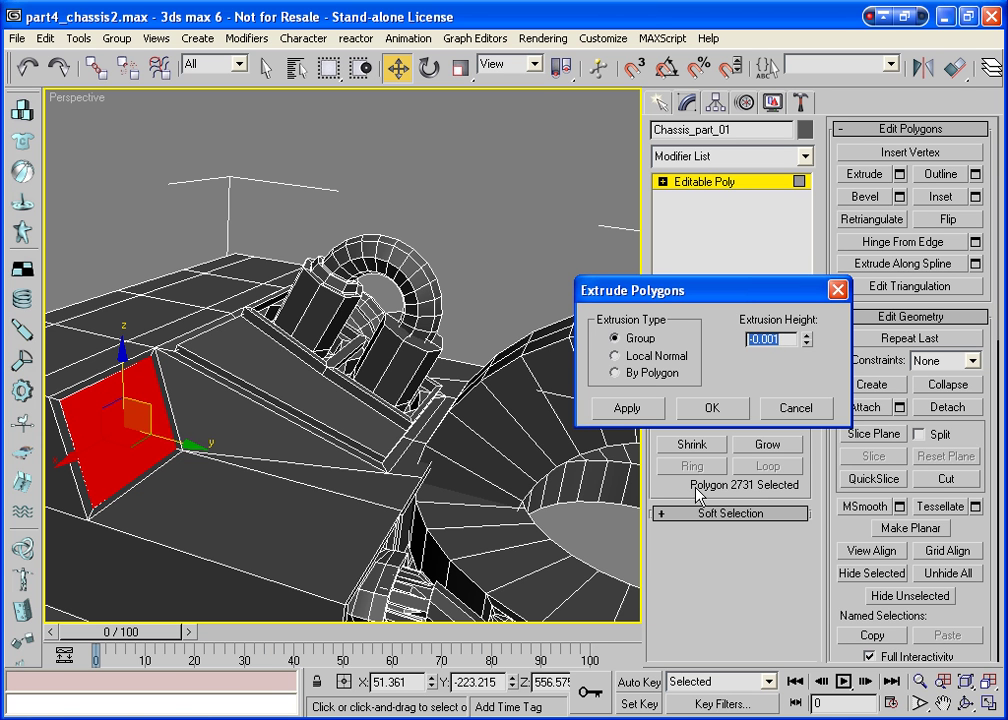
pyautogui.click(711, 408)
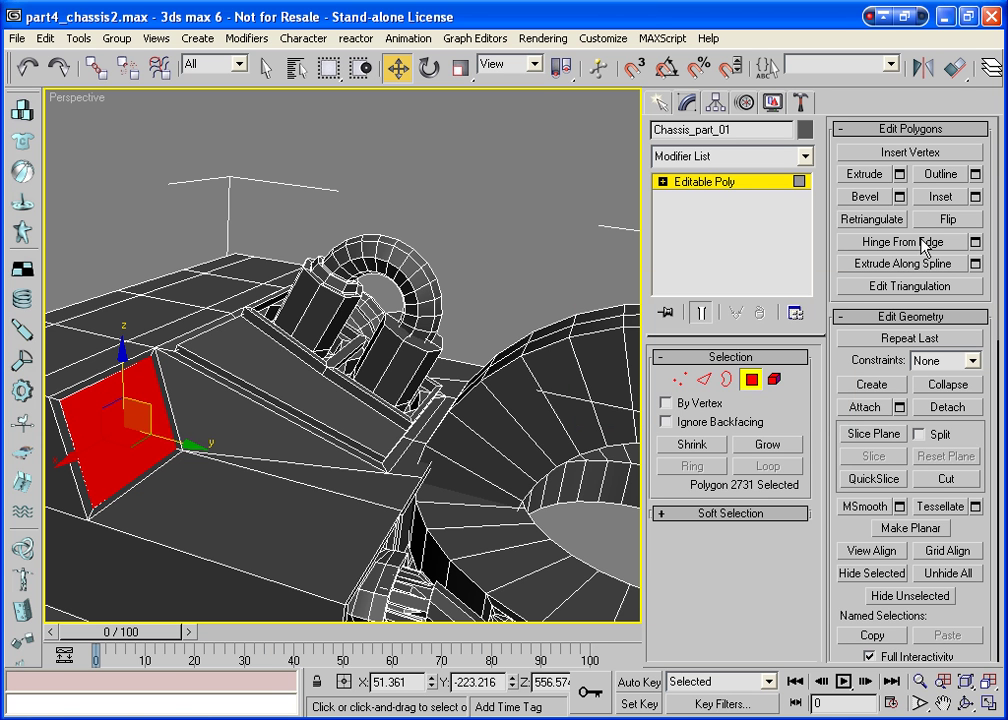
pyautogui.click(865, 506)
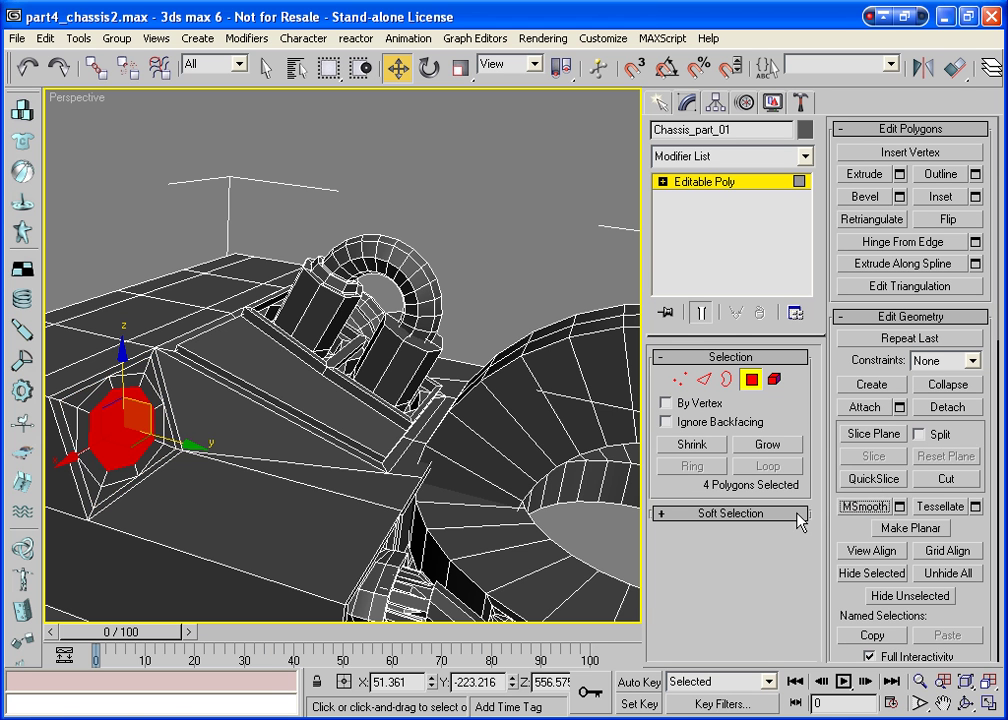
# Select the eight rounded patch faces and bring up the Hinge From Edge settings
pyautogui.keyDown('ctrl'); pyautogui.click(130, 395); pyautogui.keyUp('ctrl')
pyautogui.keyDown('ctrl'); pyautogui.click(95, 390); pyautogui.keyUp('ctrl')
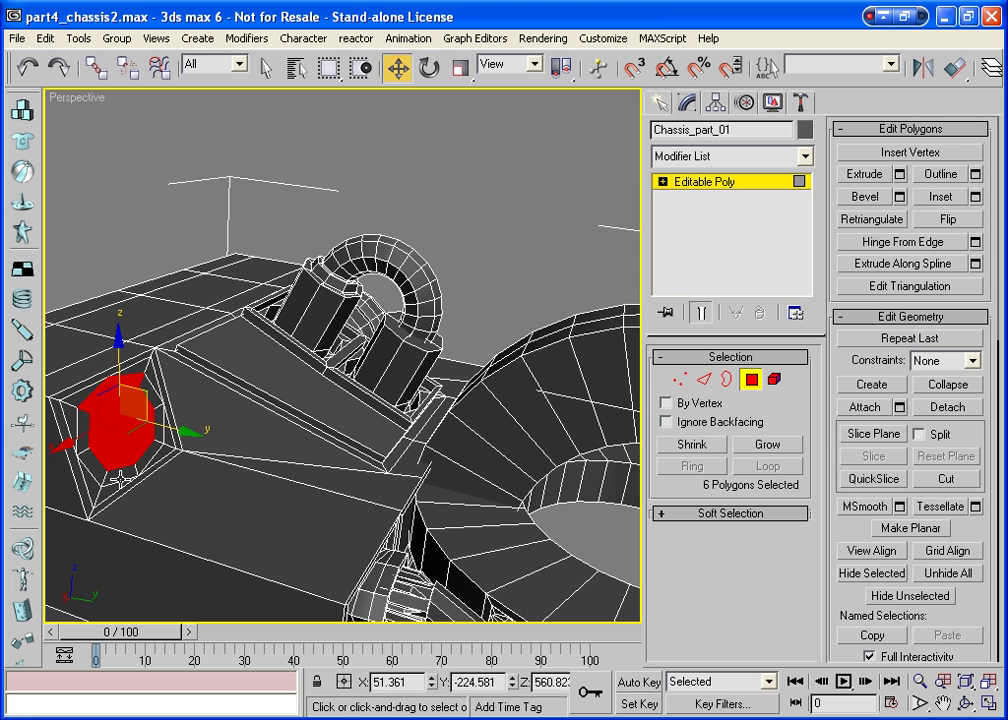
pyautogui.keyDown('ctrl'); pyautogui.click(88, 376); pyautogui.keyUp('ctrl')
pyautogui.keyDown('ctrl'); pyautogui.click(157, 420); pyautogui.keyUp('ctrl')
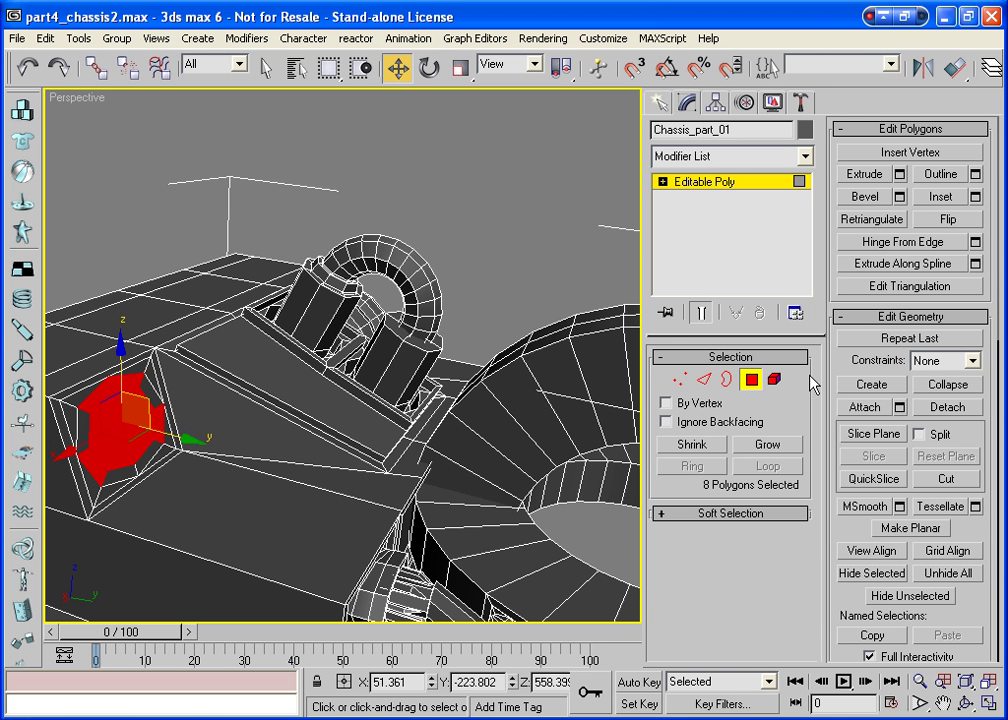
pyautogui.click(975, 241)
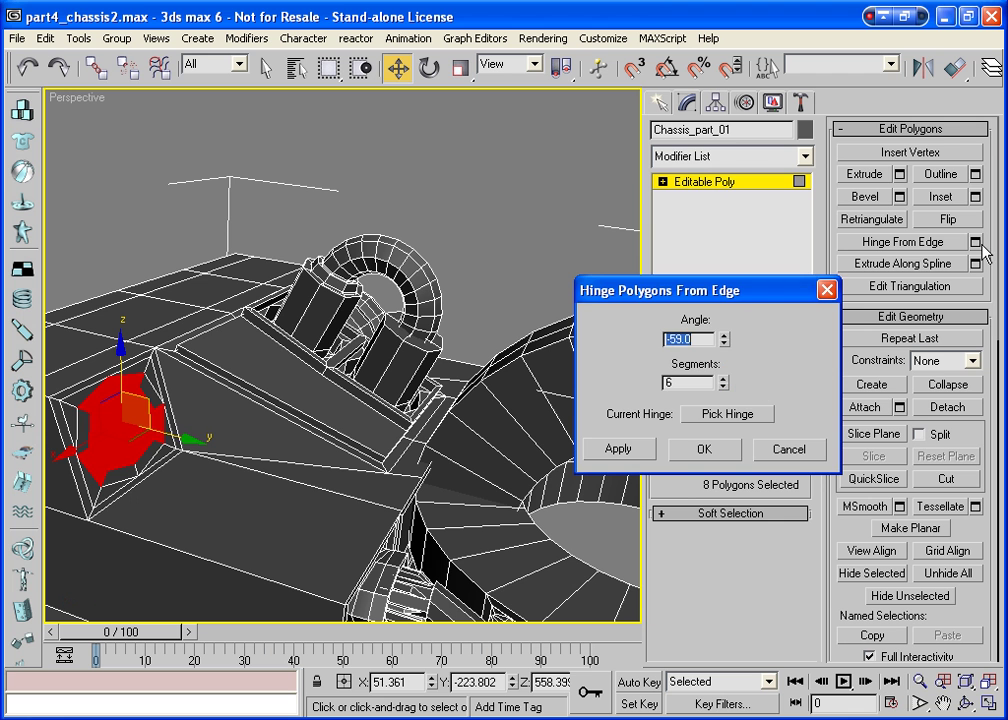
# Hinge the patch from its lower edge at 109° with 8 segments
pyautogui.click(697, 418)
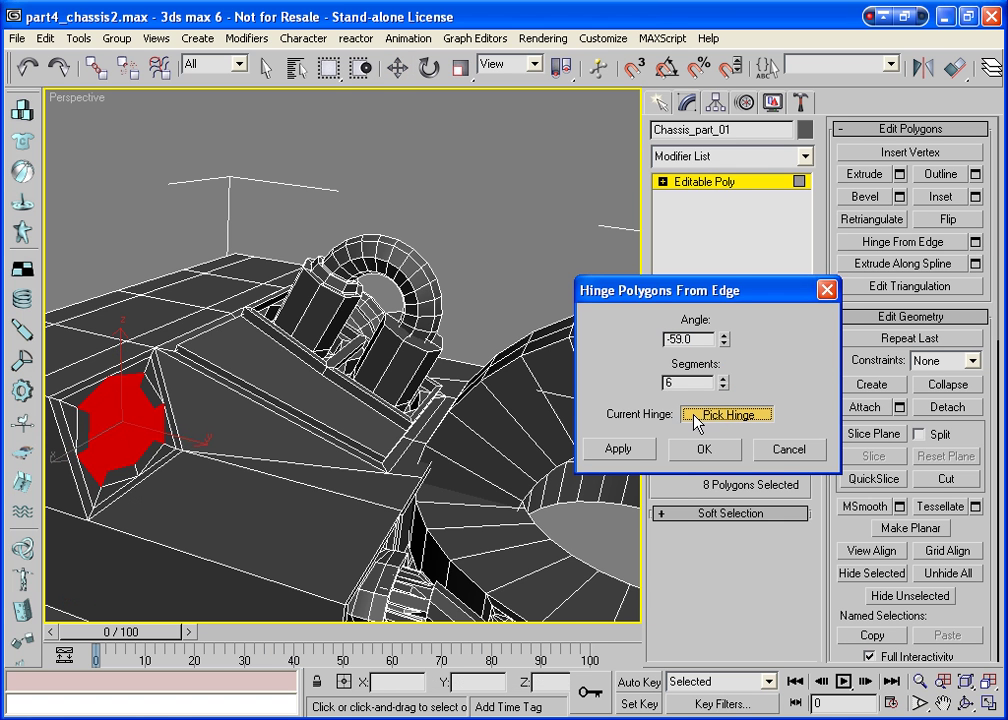
pyautogui.click(134, 489)
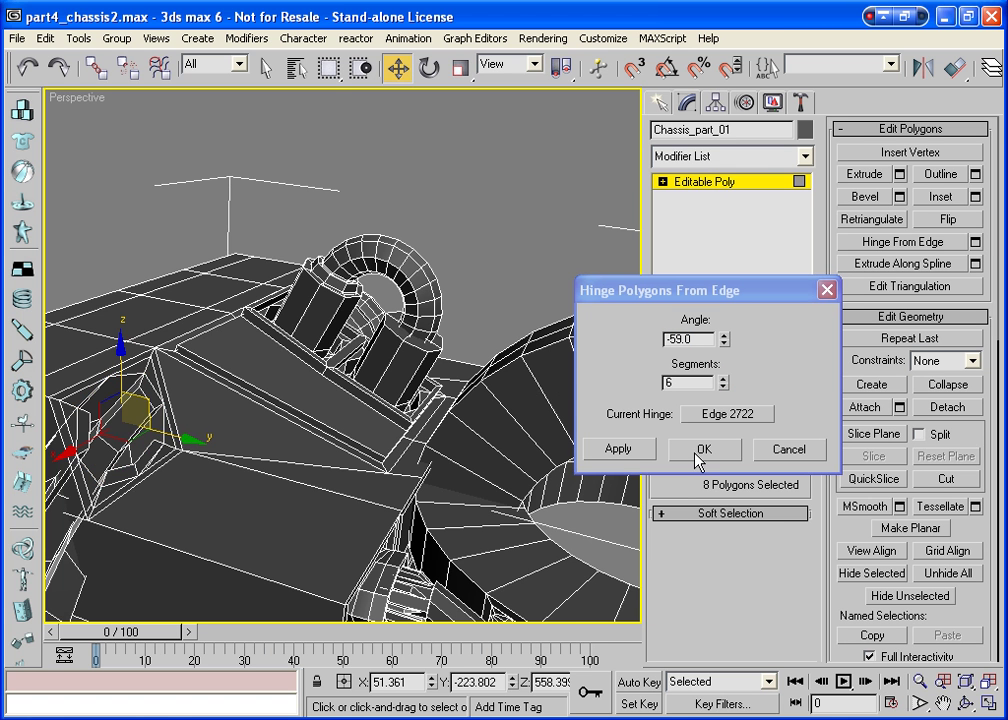
pyautogui.click(690, 414)
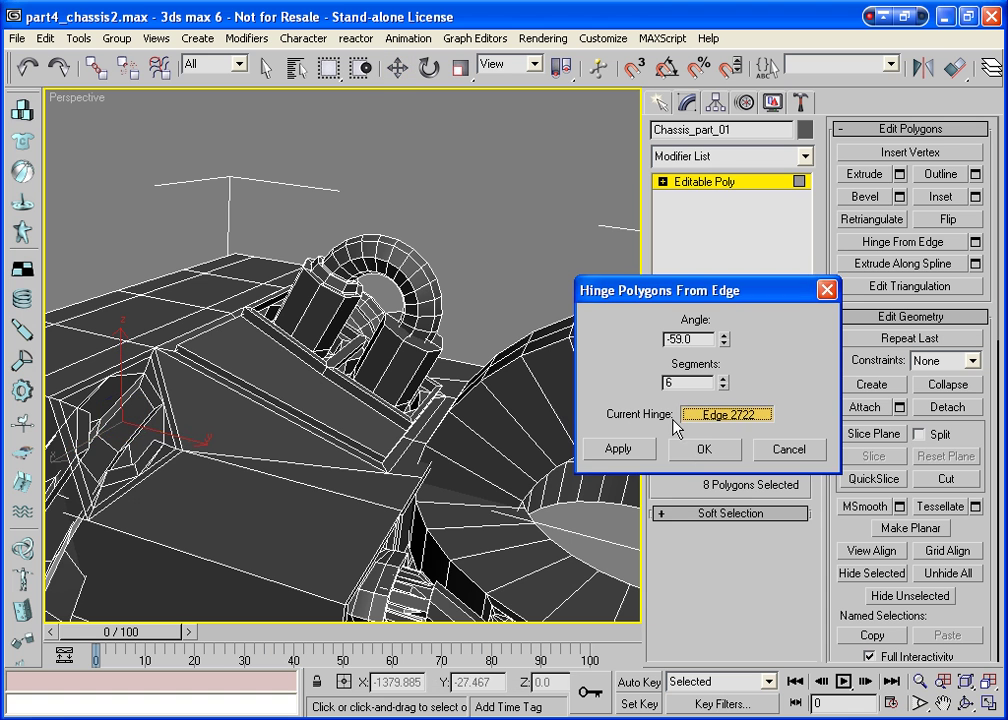
pyautogui.click(148, 478)
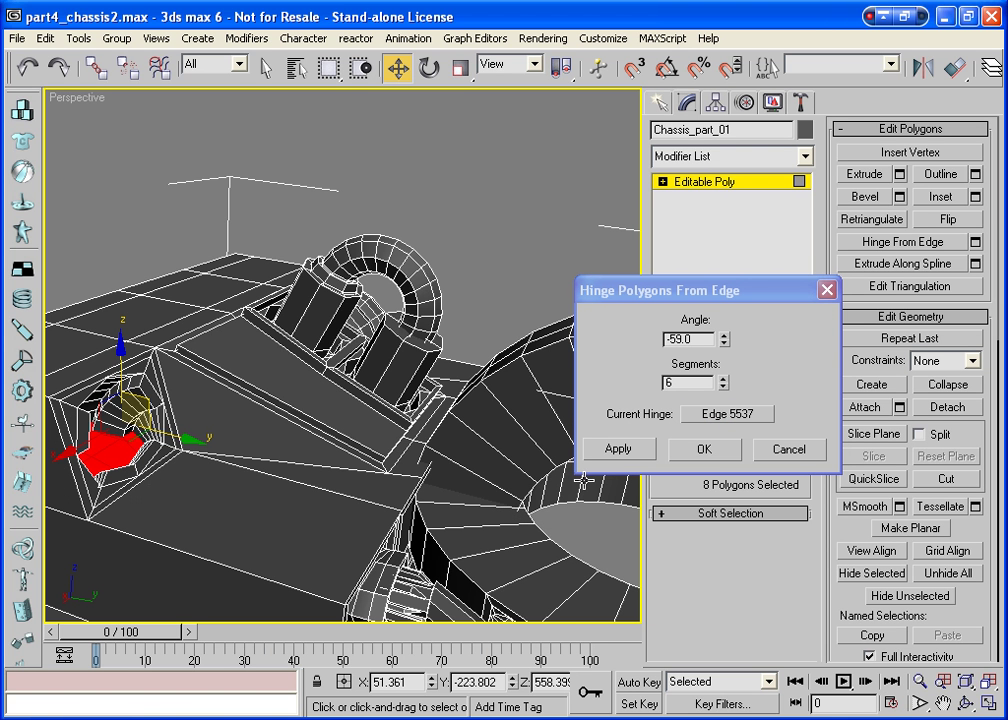
pyautogui.moveTo(725, 340); pyautogui.dragTo(746, 5)
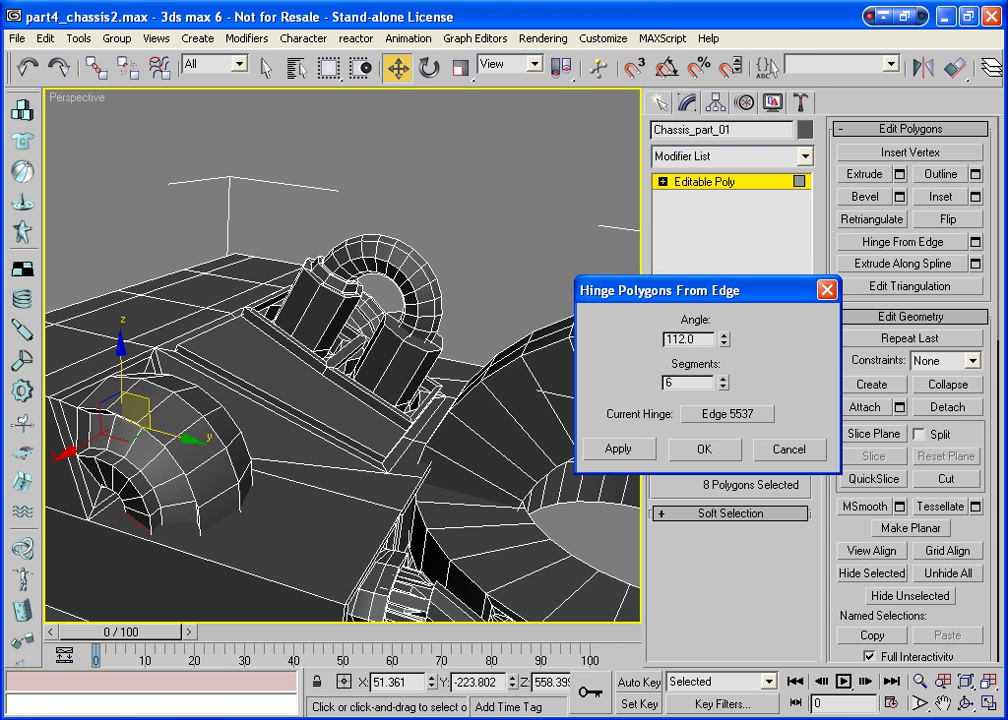
pyautogui.moveTo(725, 342); pyautogui.dragTo(728, 360)
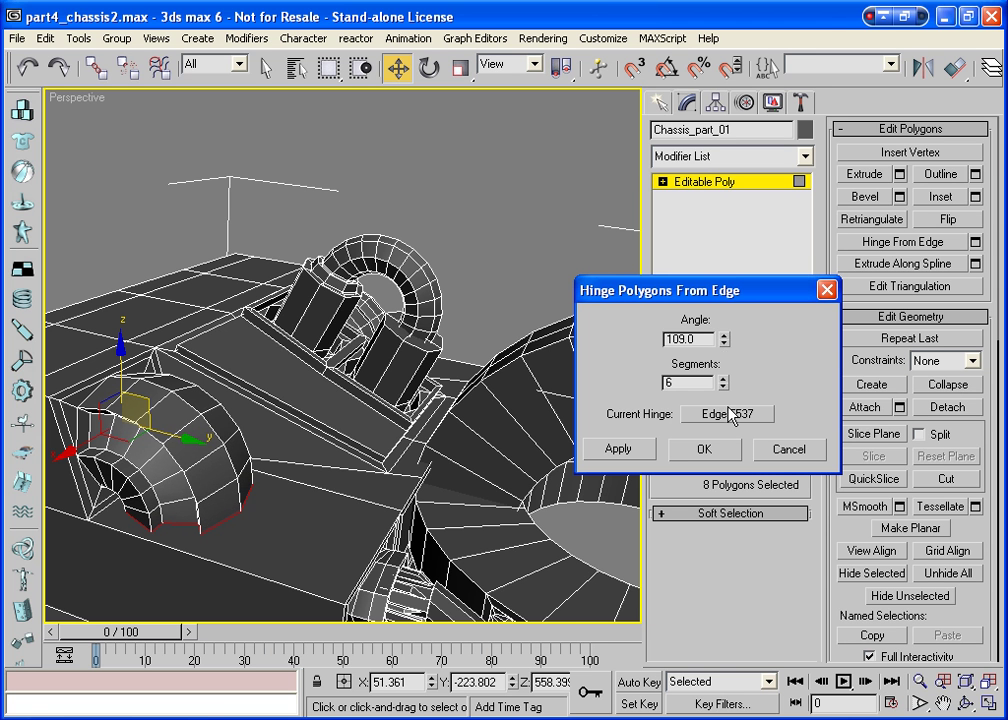
pyautogui.click(722, 378)
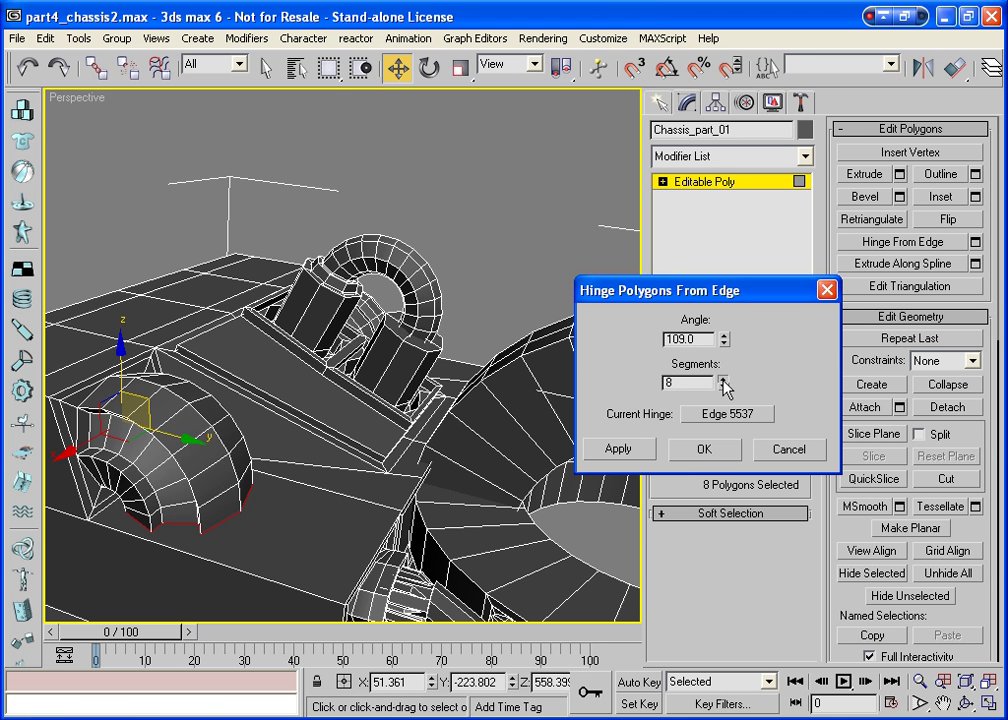
pyautogui.click(722, 378)
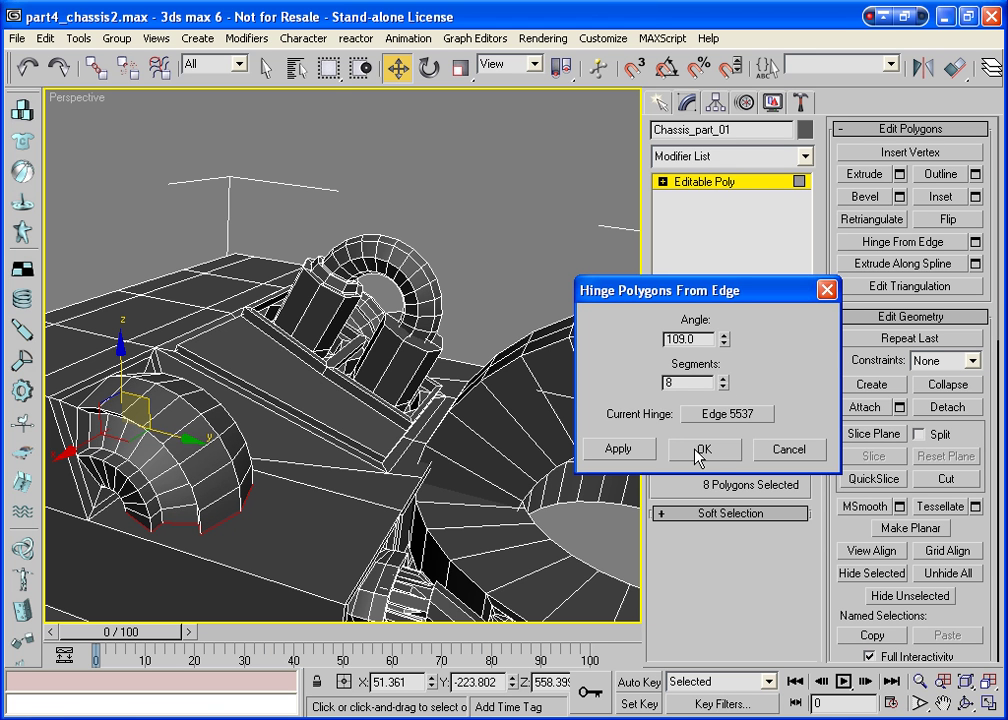
pyautogui.click(700, 451)
# Orbit to inspect the new scoop, deselect the polygons, and return to a chassis overview
pyautogui.click(966, 703)
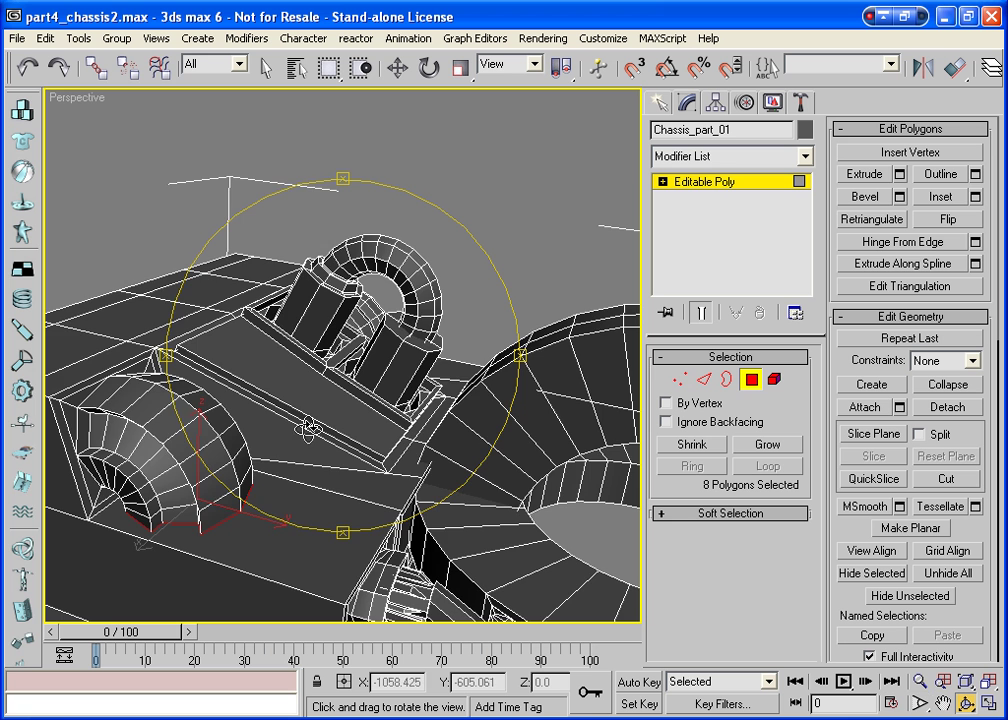
pyautogui.moveTo(310, 428)
pyautogui.mouseDown()
pyautogui.moveTo(320, 367)
pyautogui.moveTo(338, 381)
pyautogui.mouseUp()
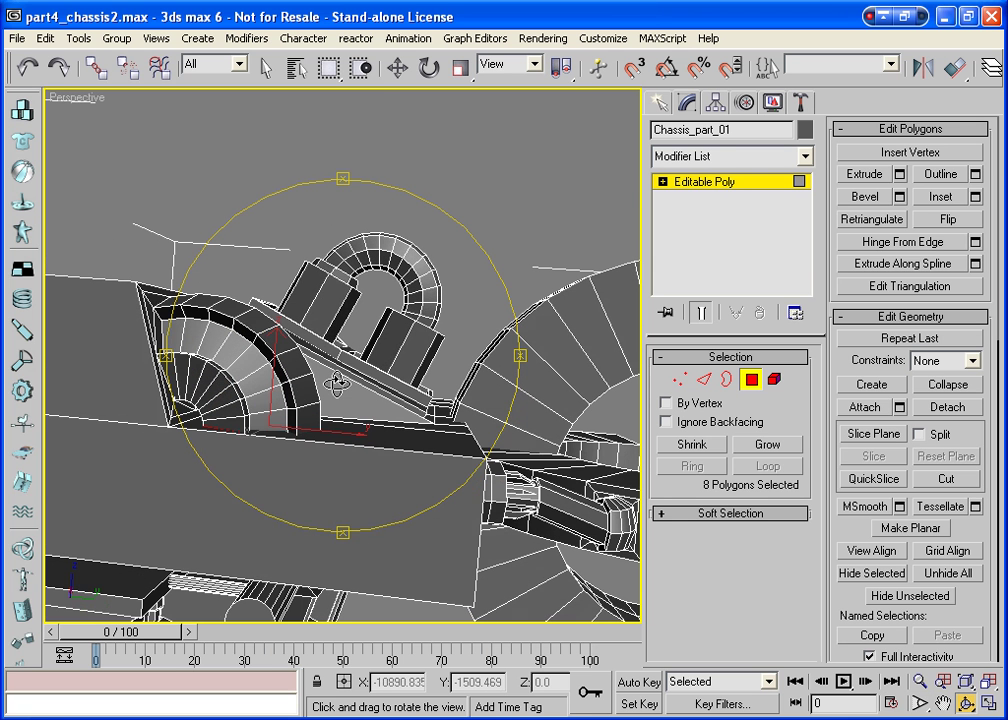
pyautogui.press('w')
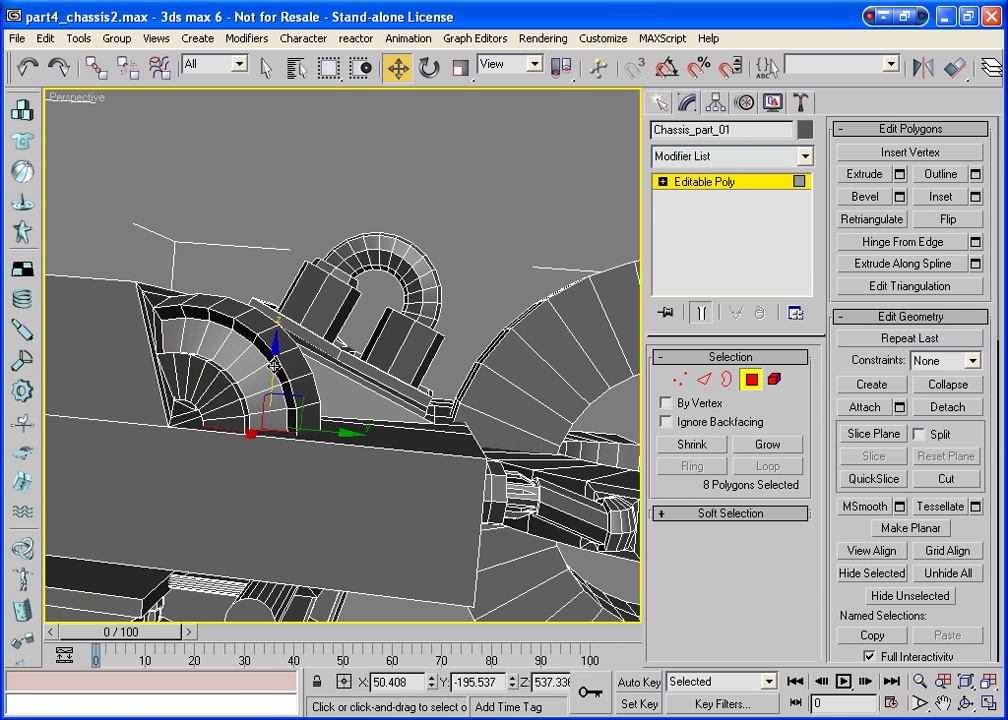
pyautogui.click(340, 379)
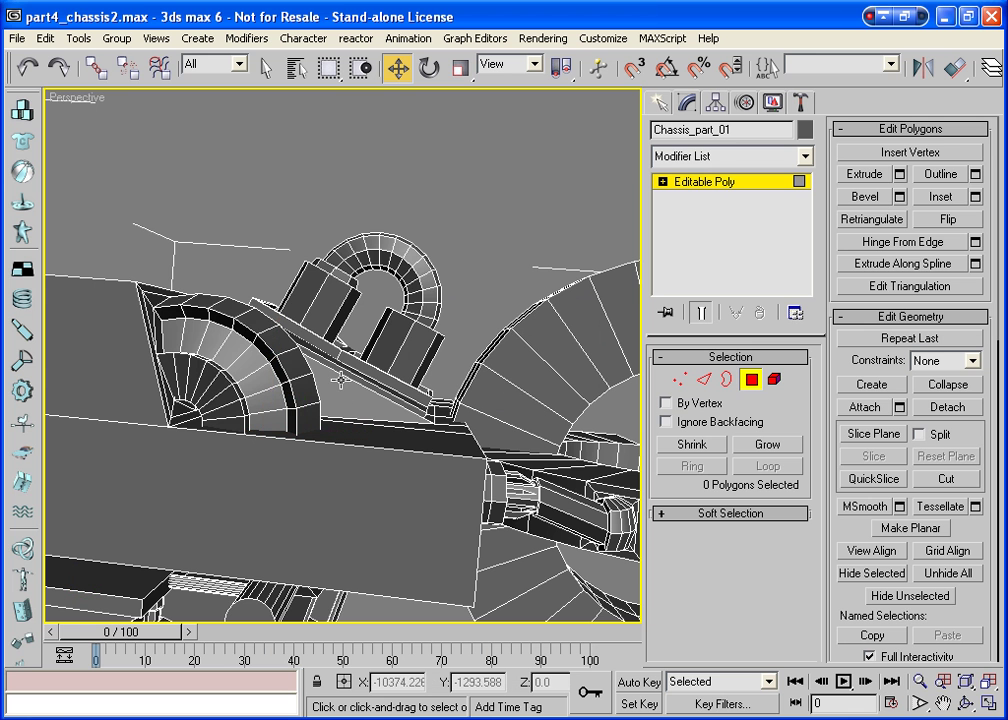
pyautogui.click(965, 703)
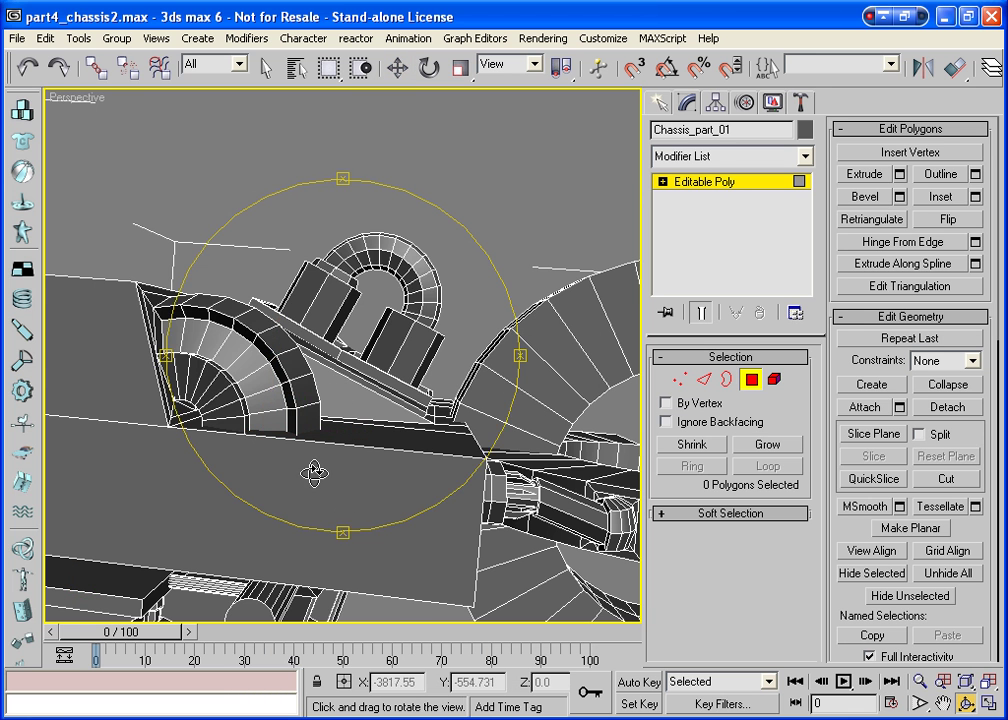
pyautogui.moveTo(314, 474); pyautogui.dragTo(322, 441)
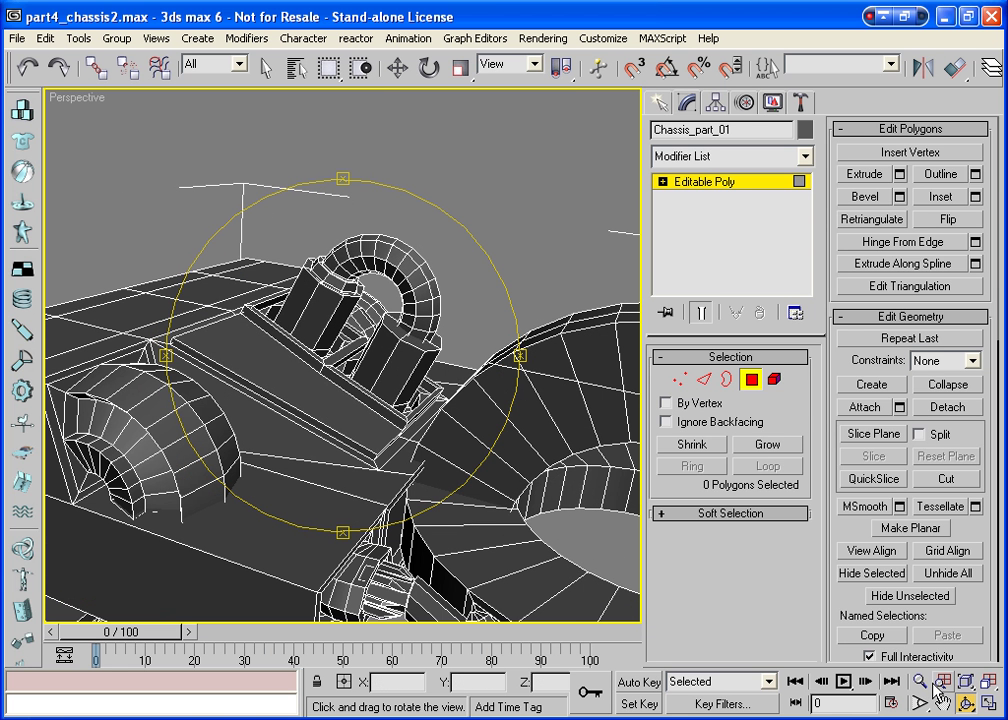
# Create a small tube on the chassis surface and give it 1 height segment
pyautogui.click(656, 102)
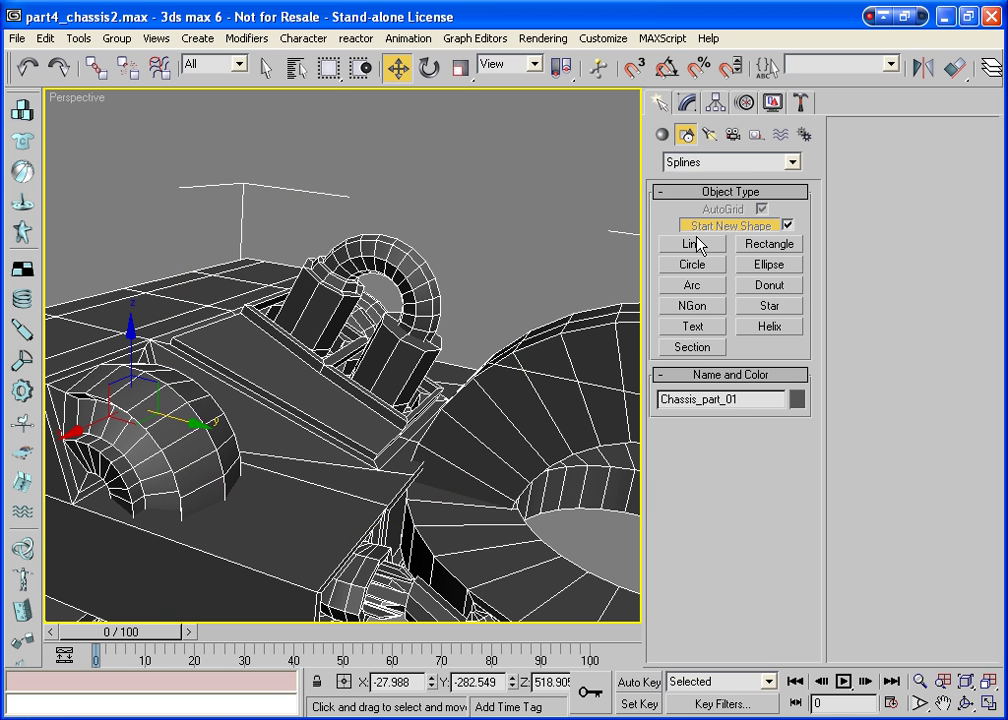
pyautogui.click(662, 134)
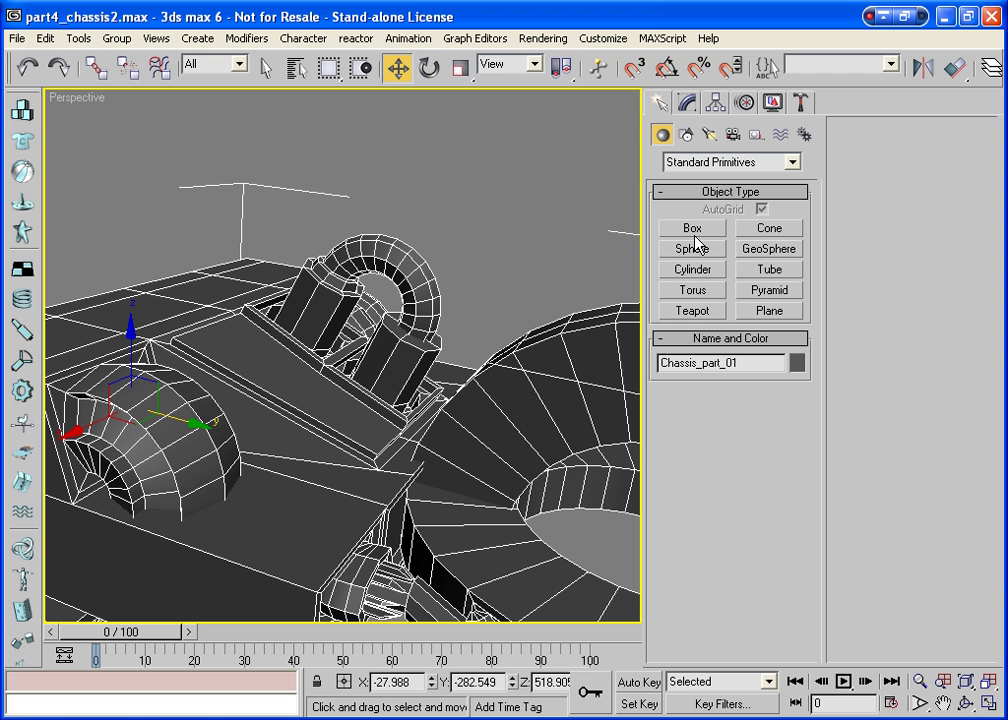
pyautogui.click(769, 269)
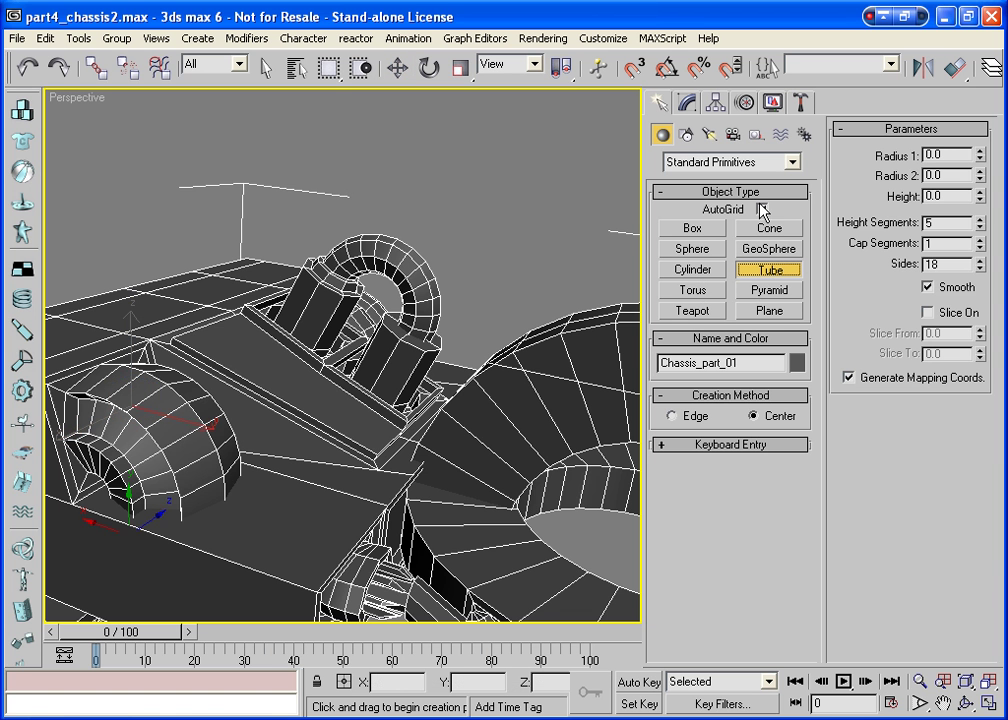
pyautogui.moveTo(300, 557); pyautogui.dragTo(303, 572)
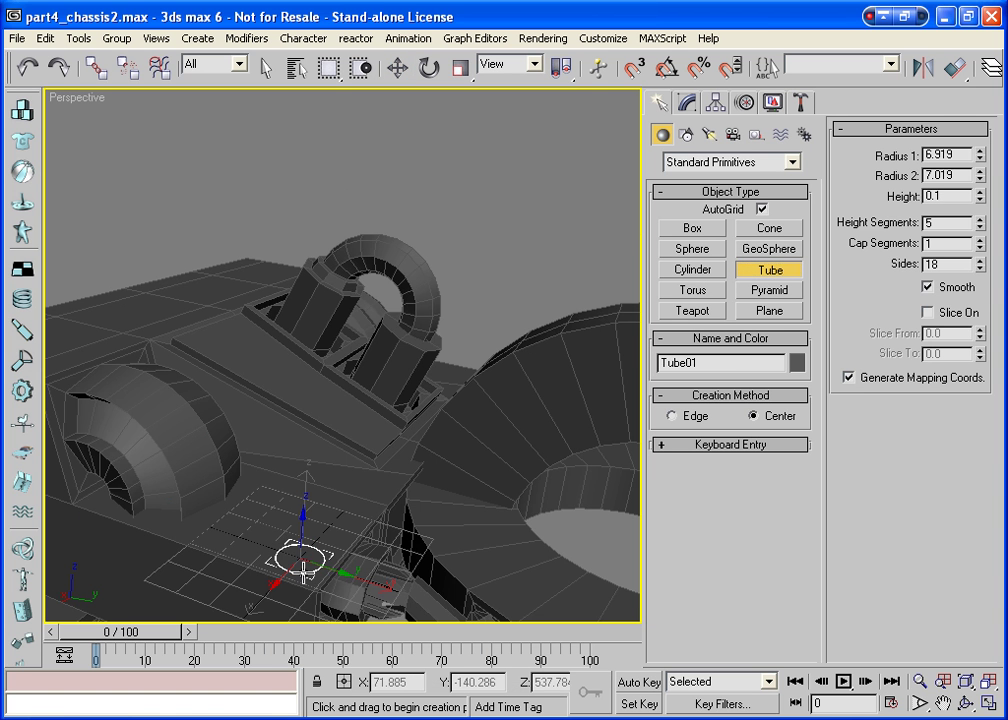
pyautogui.click(300, 568)
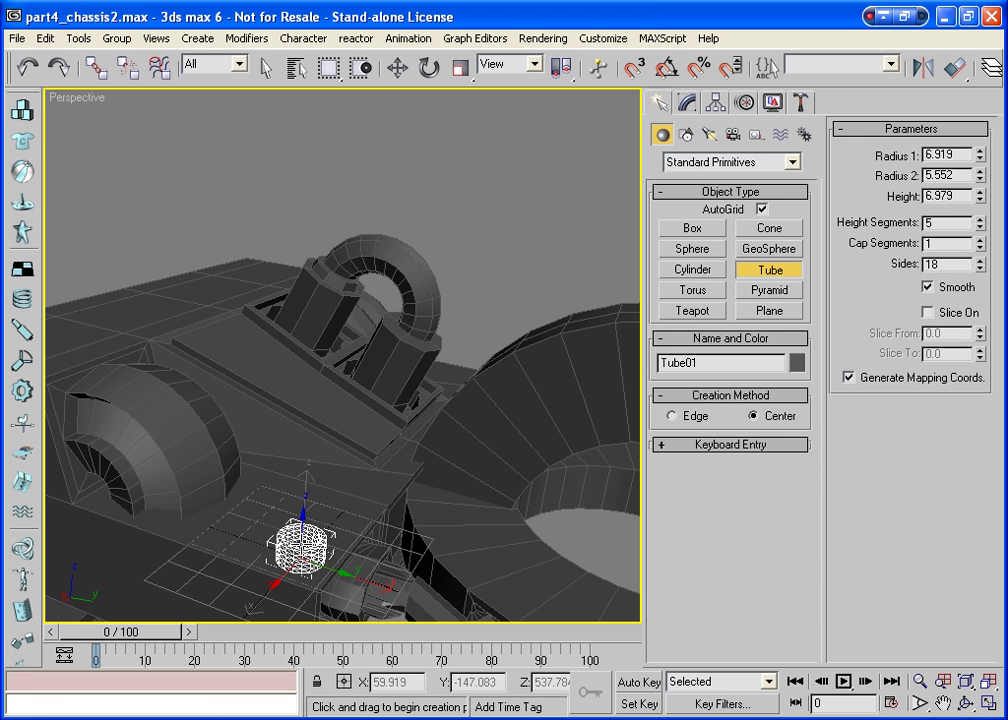
pyautogui.click(311, 537)
pyautogui.click(687, 102)
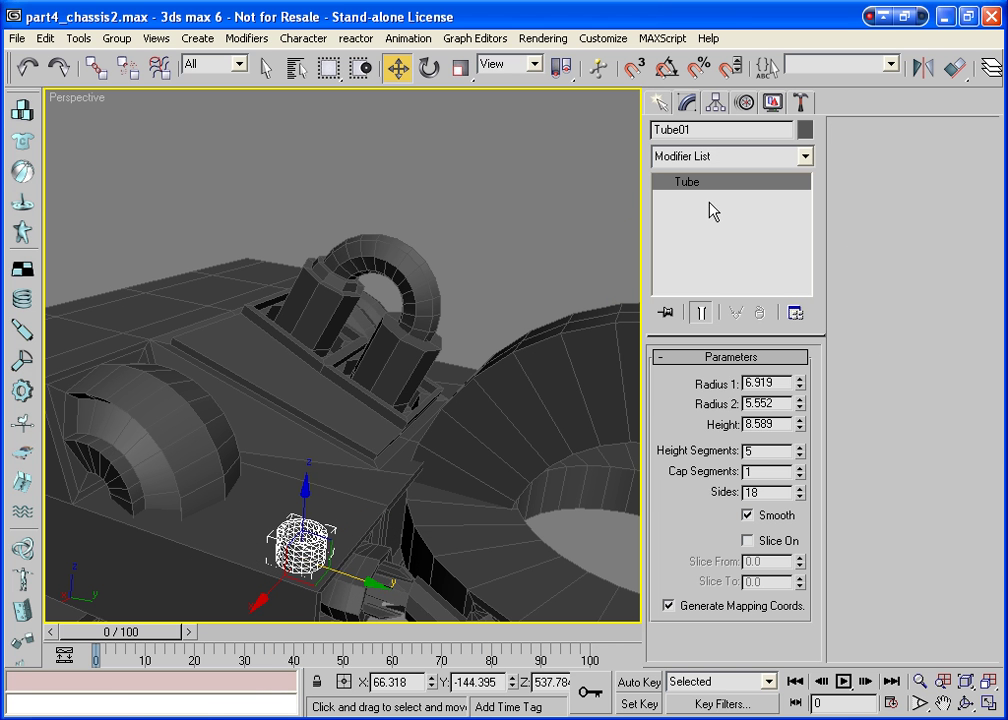
pyautogui.rightClick(800, 451)
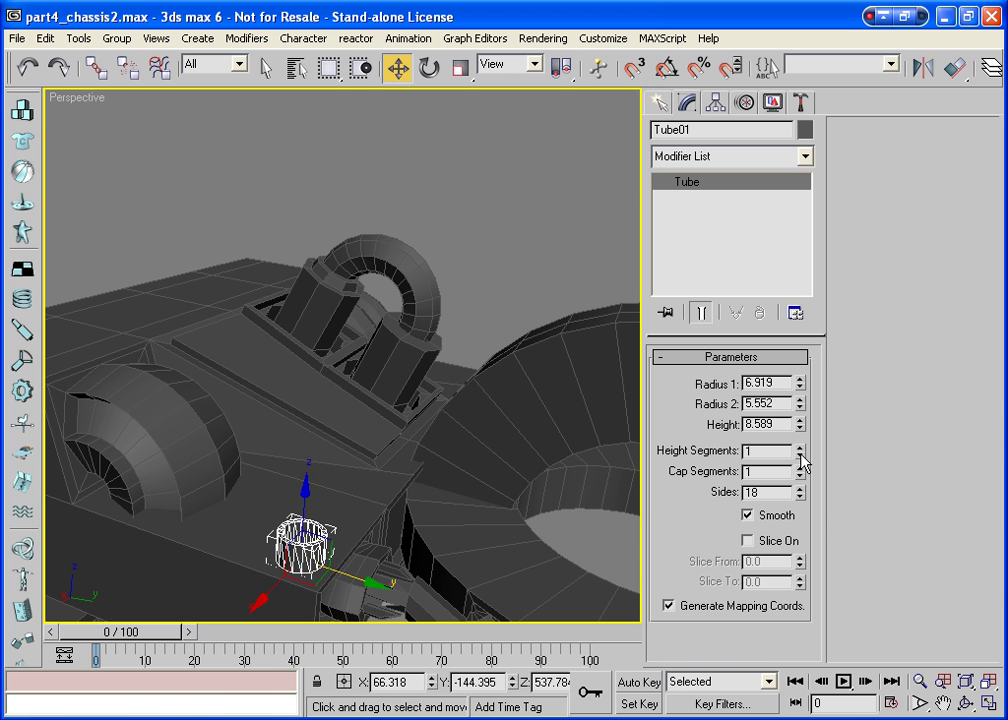
# Shift-drag the tube along X to make 3 copies in a row
pyautogui.keyDown('shift'); pyautogui.moveTo(262, 600); pyautogui.dragTo(298, 589); pyautogui.keyUp('shift')
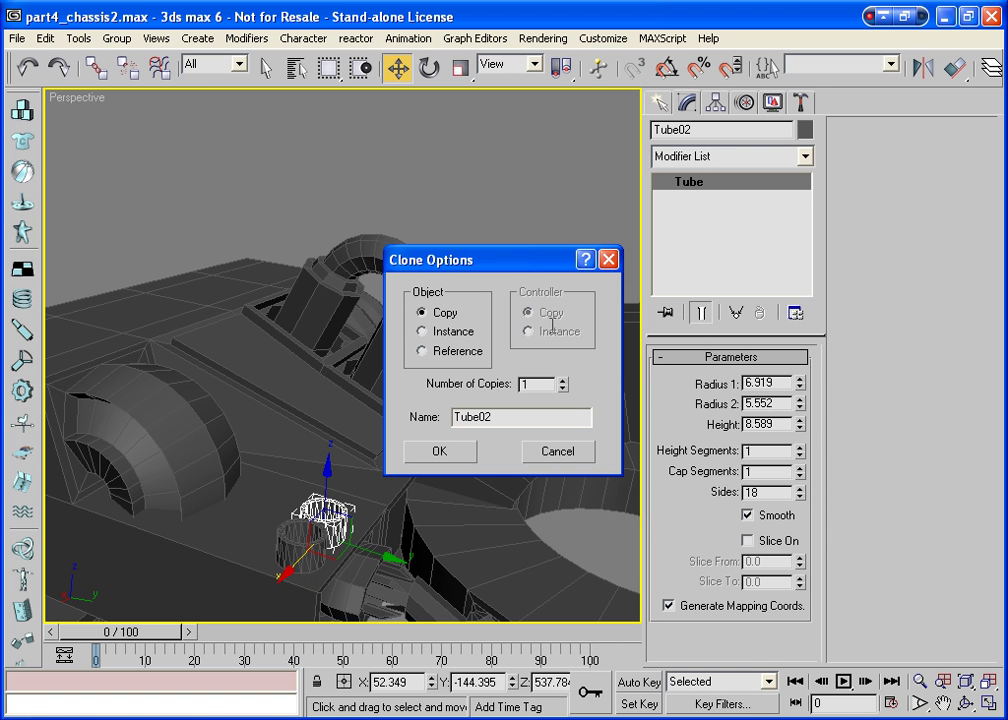
pyautogui.click(563, 381)
pyautogui.click(563, 381)
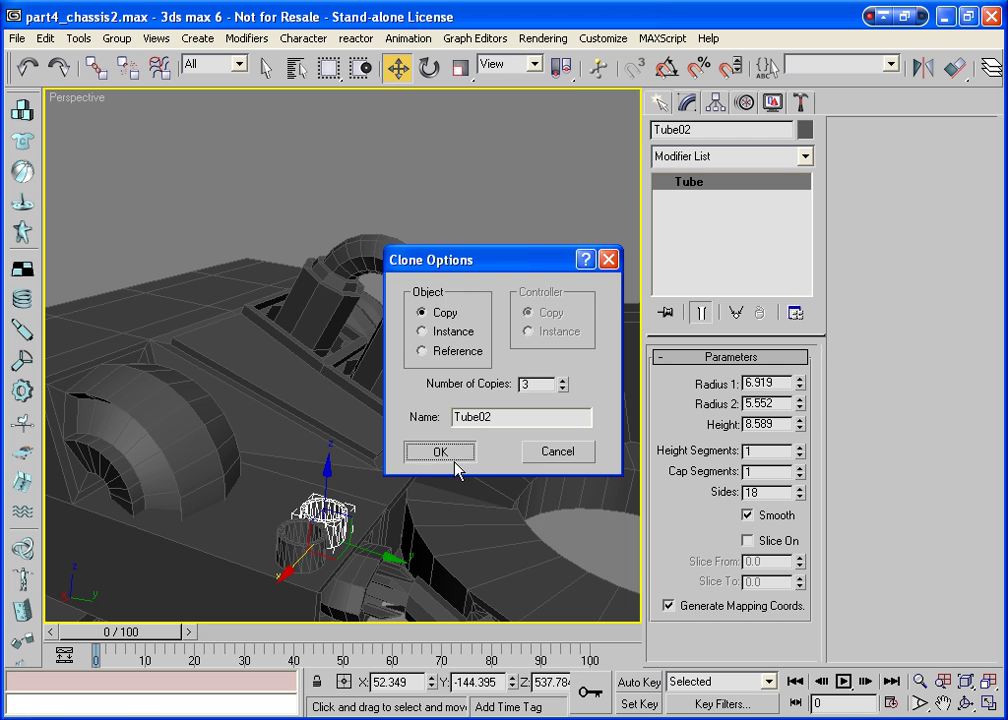
pyautogui.click(449, 456)
# Orbit to view the row of tubes, then select Chassis_part_01
pyautogui.hotkey('ctrl', 'r')
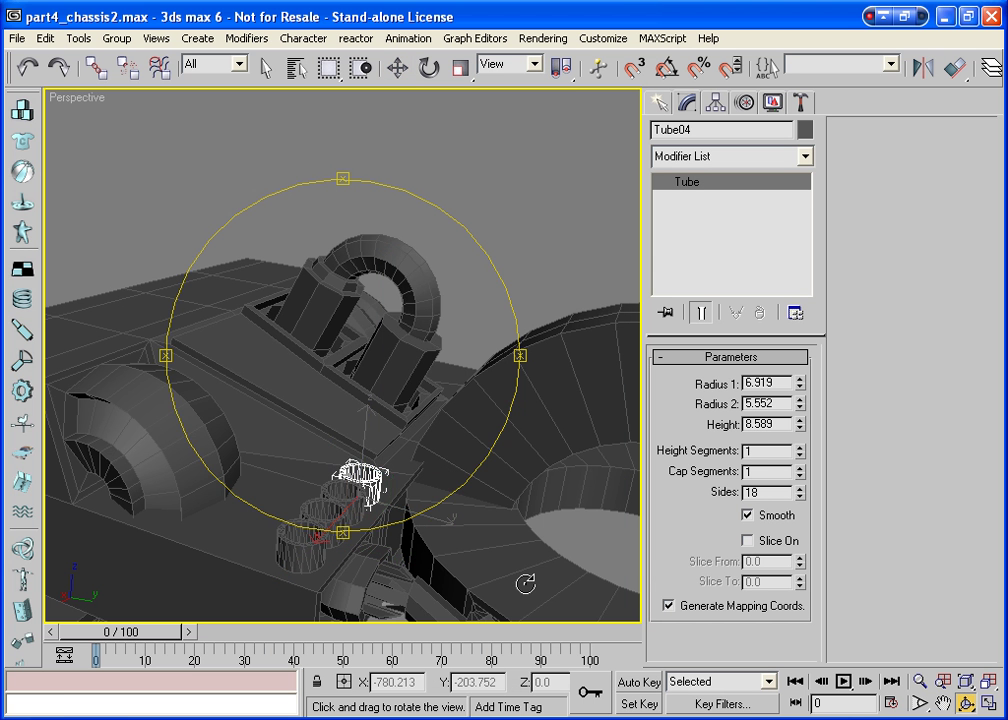
pyautogui.moveTo(398, 438)
pyautogui.mouseDown()
pyautogui.moveTo(371, 398)
pyautogui.moveTo(355, 488)
pyautogui.moveTo(342, 490)
pyautogui.mouseUp()
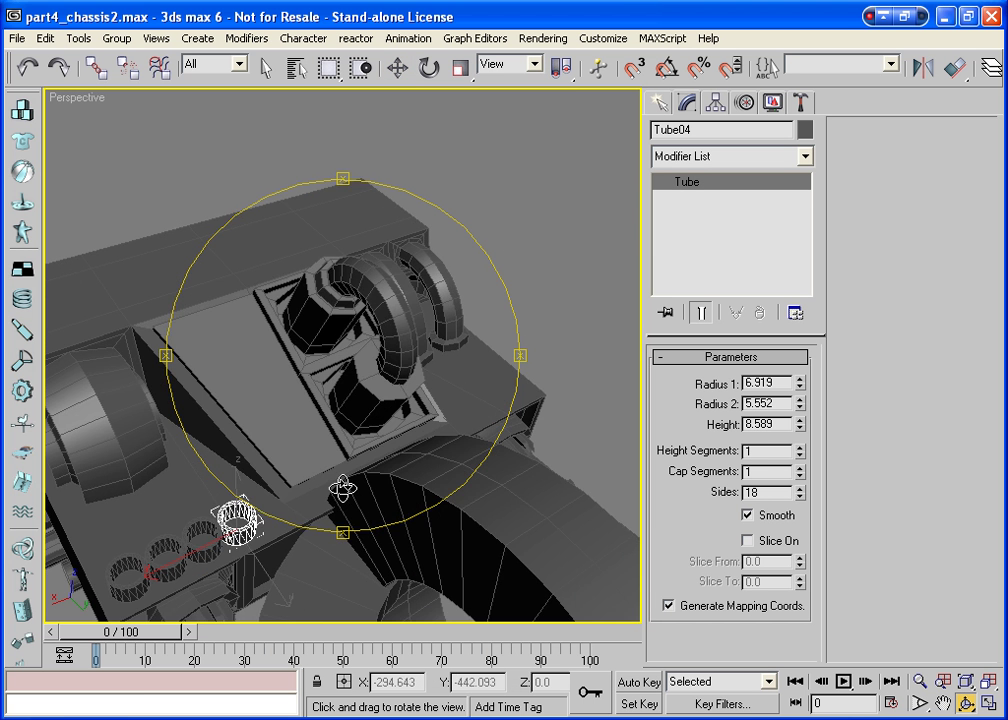
pyautogui.rightClick(583, 268)
pyautogui.click(583, 268)
pyautogui.click(306, 466)
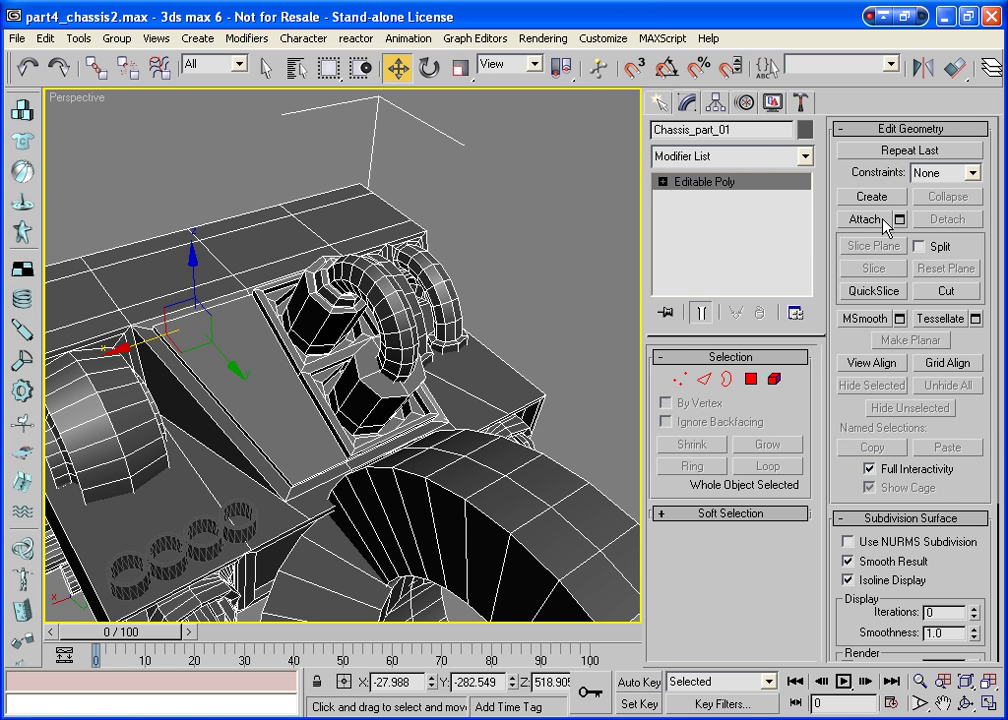
# Attach each of the four tube rings to Chassis_part_01, then orbit to a lower angle
pyautogui.click(866, 220)
pyautogui.click(239, 520)
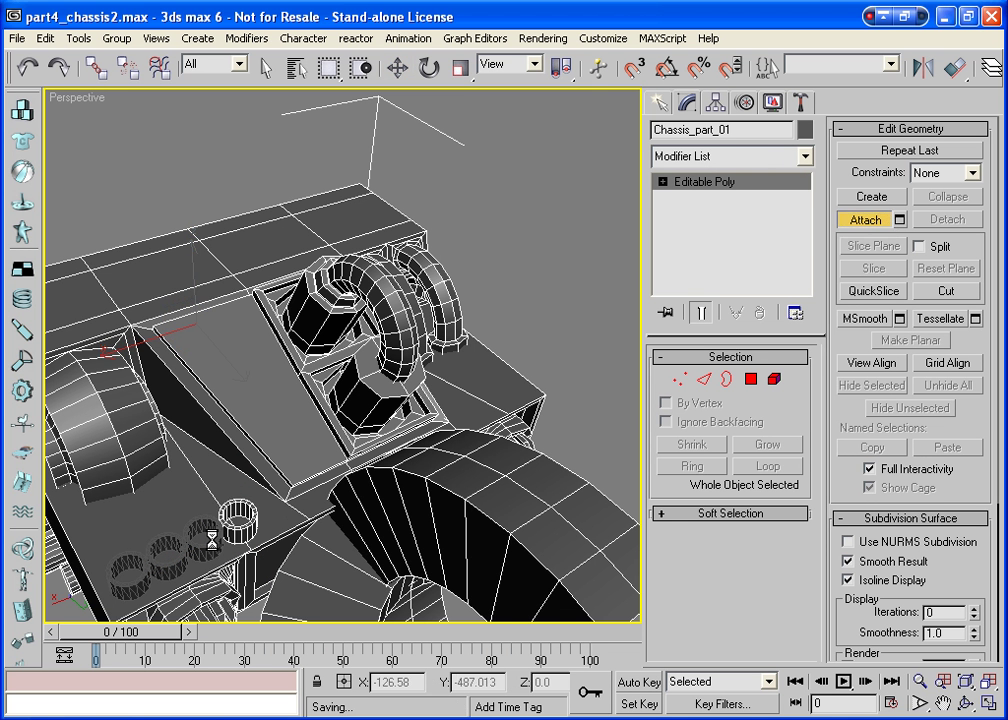
pyautogui.click(168, 553)
pyautogui.click(217, 532)
pyautogui.click(128, 577)
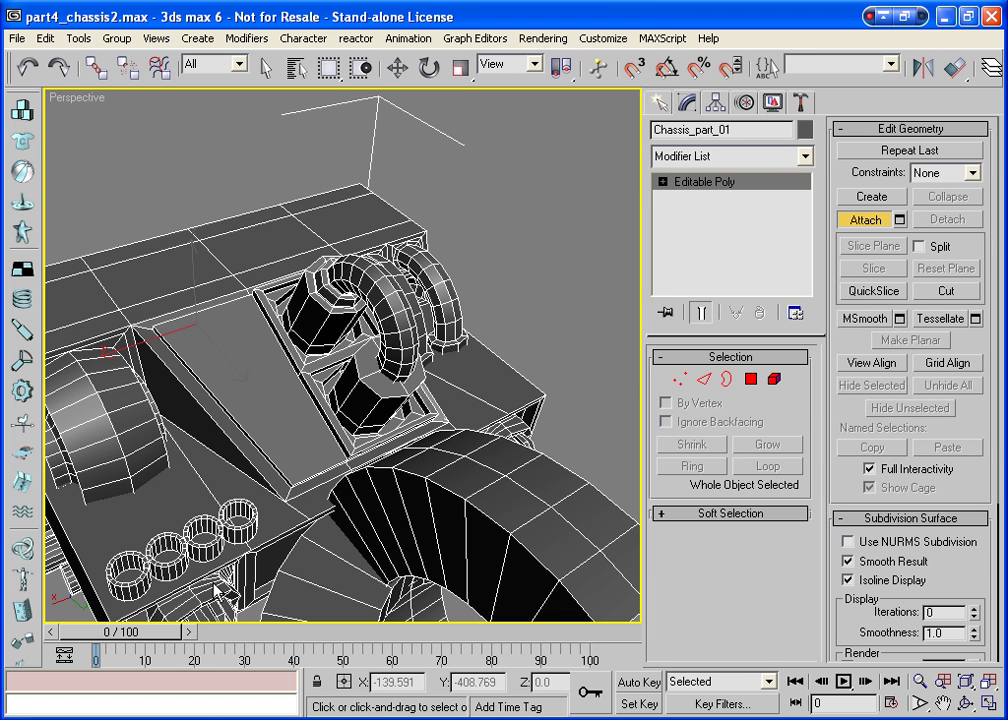
pyautogui.click(855, 220)
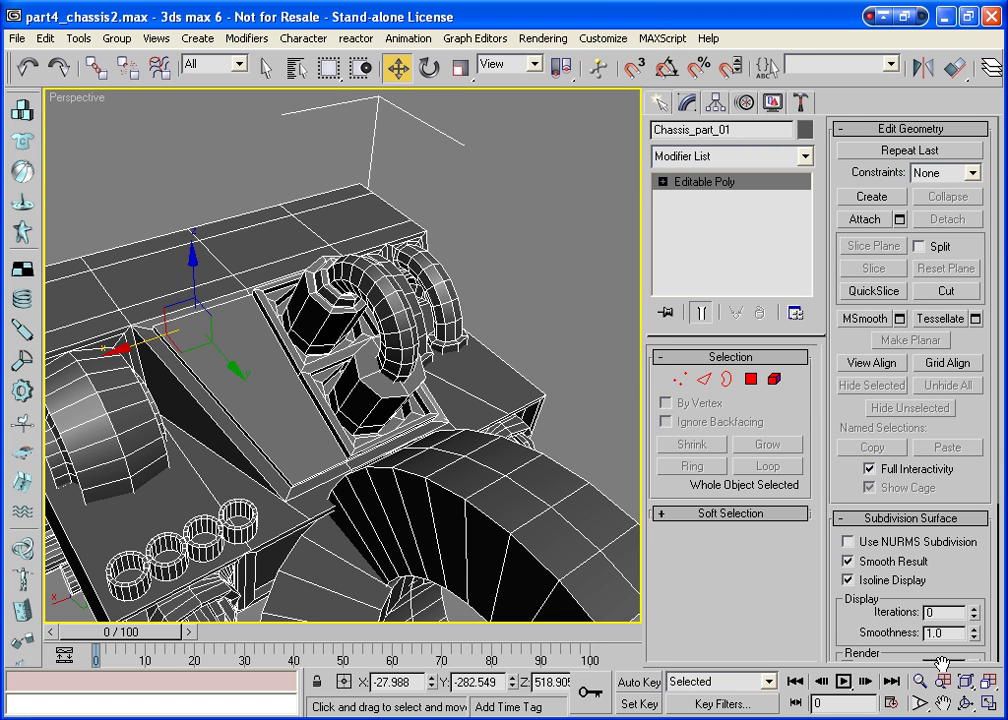
pyautogui.click(965, 703)
pyautogui.moveTo(472, 564); pyautogui.dragTo(638, 157)
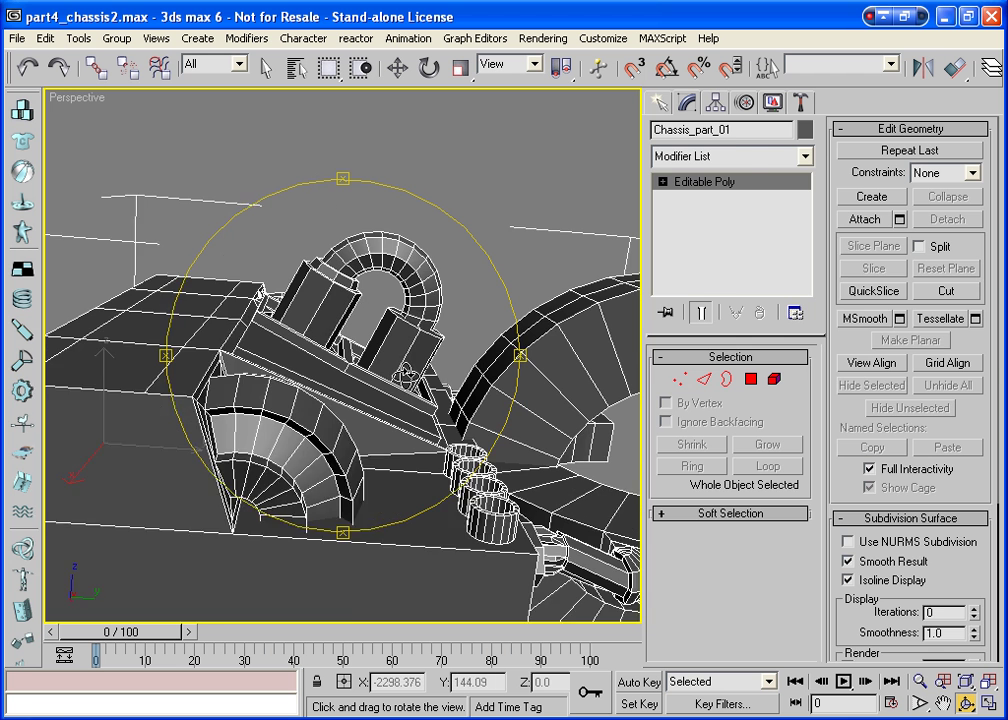
# Create a thin box plate beside the tube rings
pyautogui.click(658, 102)
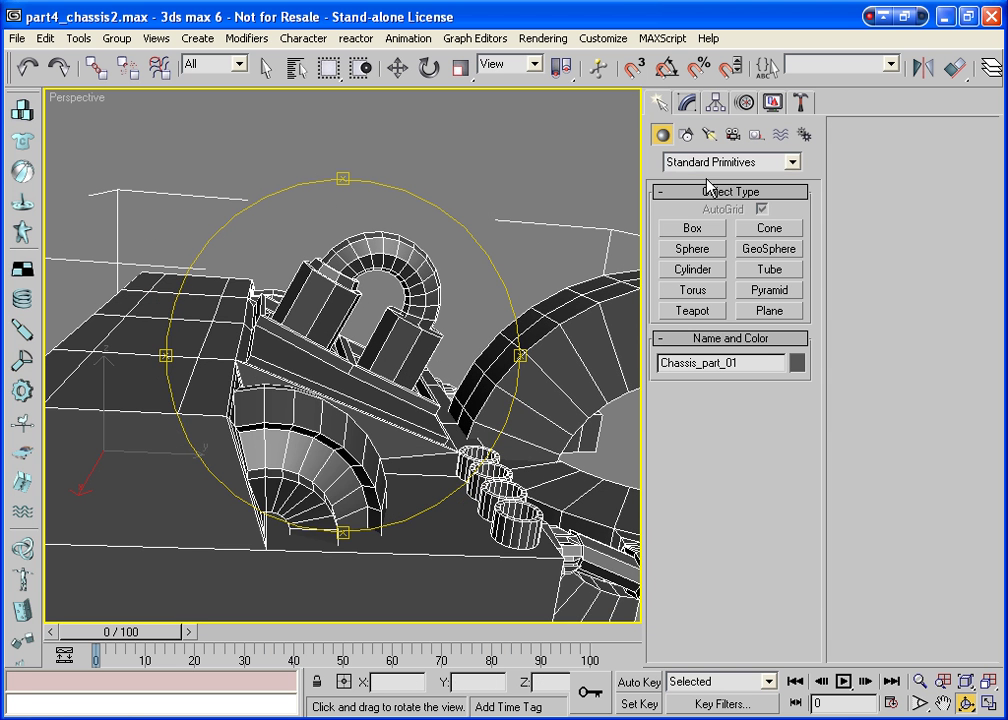
pyautogui.click(693, 228)
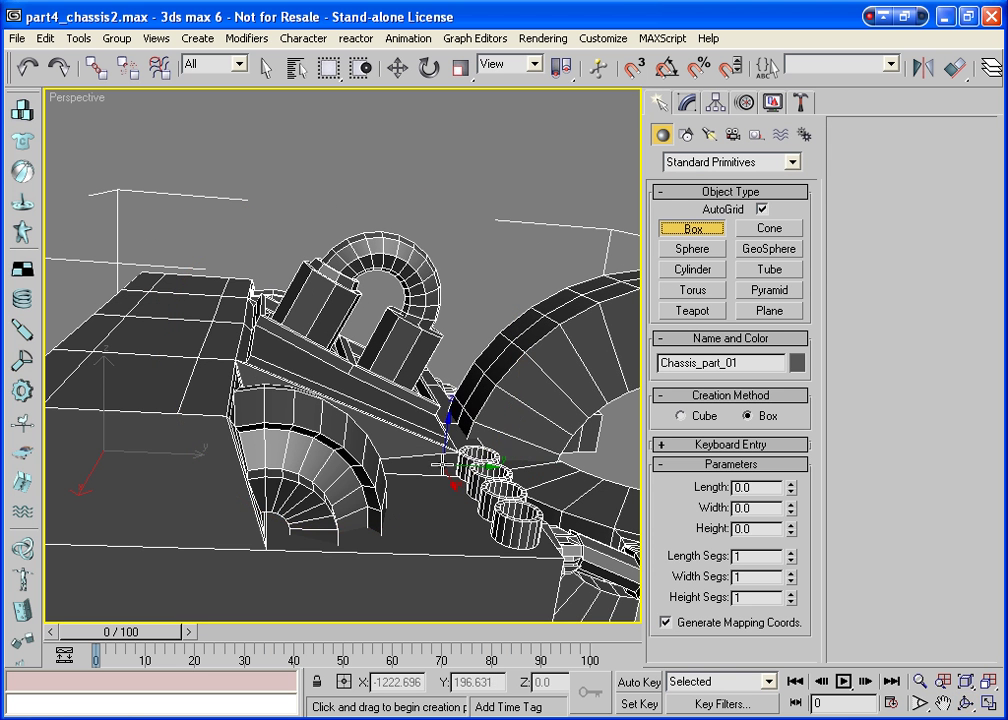
pyautogui.moveTo(470, 465); pyautogui.dragTo(425, 533)
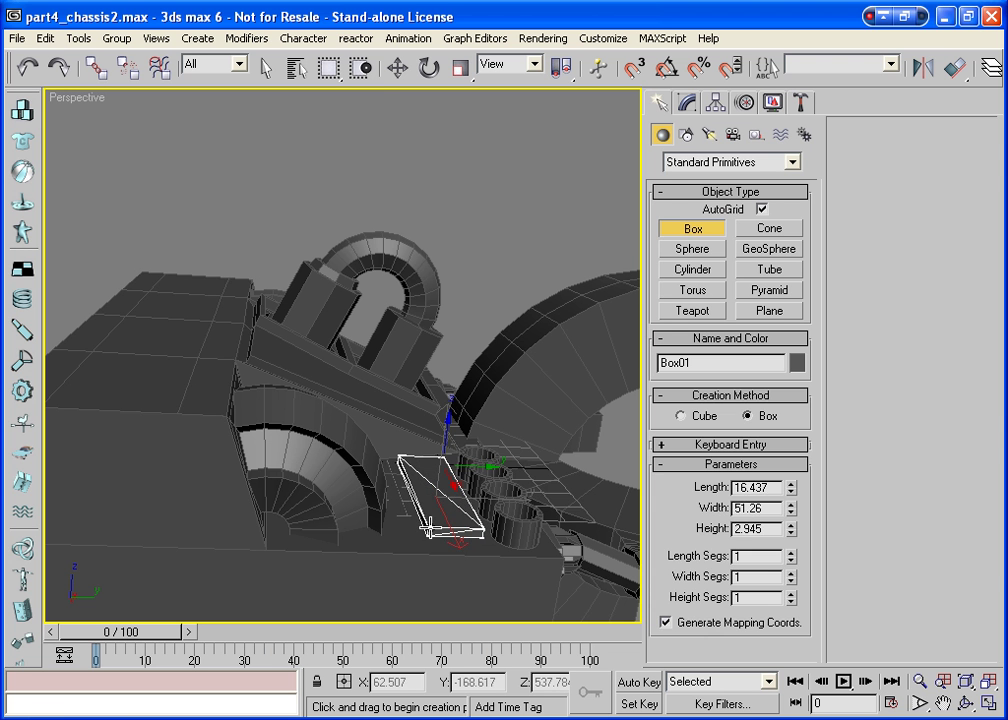
pyautogui.click(425, 525)
pyautogui.press('w')
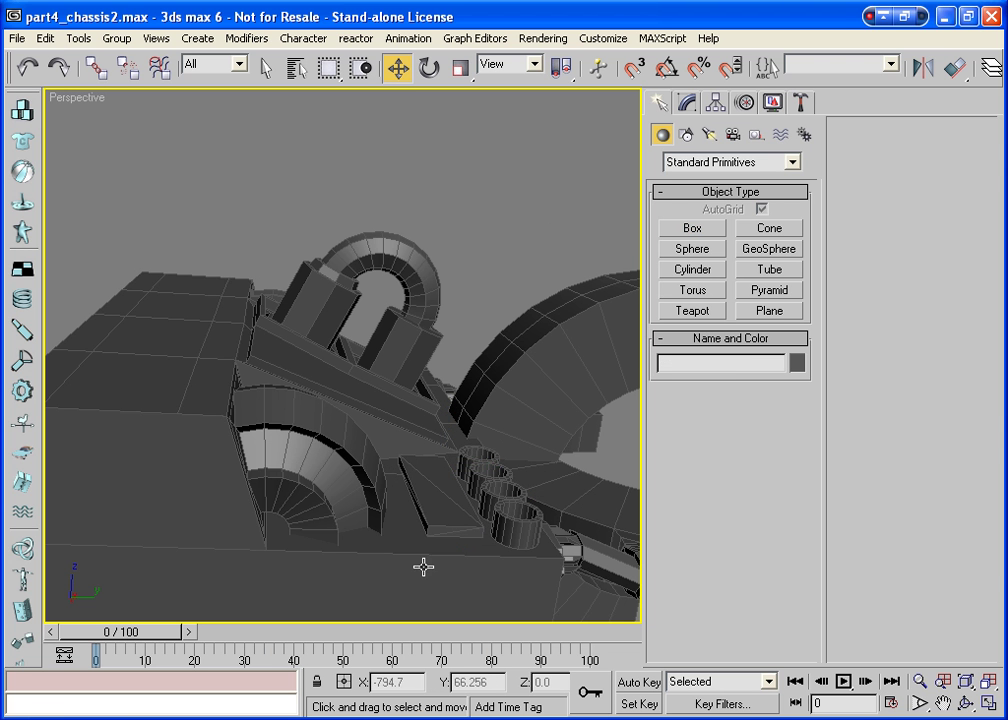
# Attach the box plate to Chassis_part_01, zoom to extents and orbit the whole model
pyautogui.click(423, 565)
pyautogui.click(687, 102)
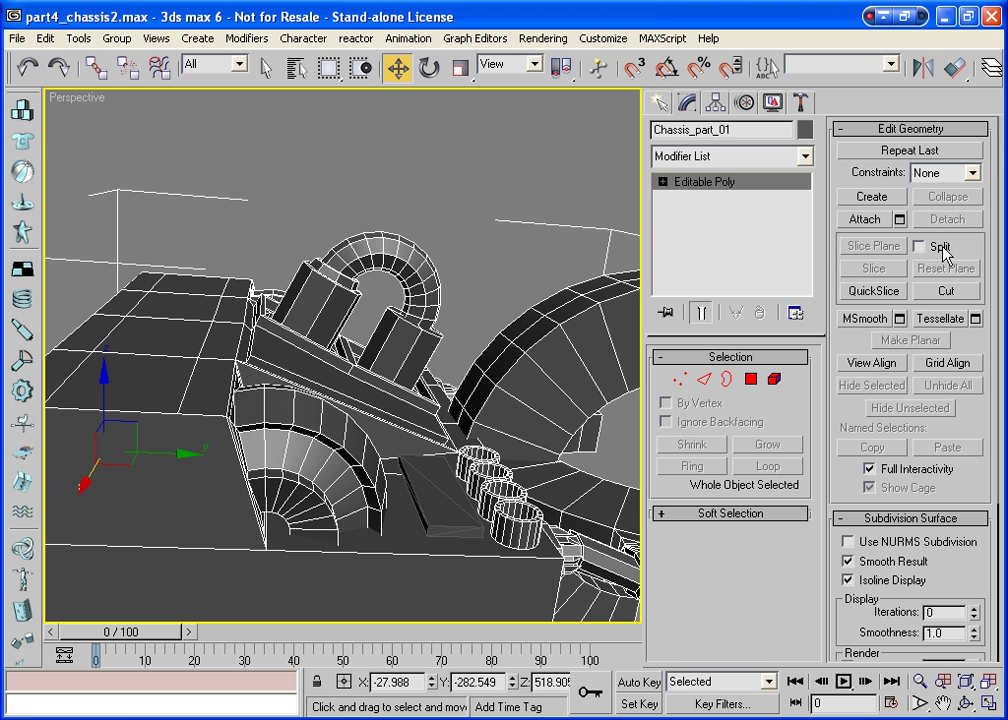
pyautogui.click(866, 219)
pyautogui.click(449, 498)
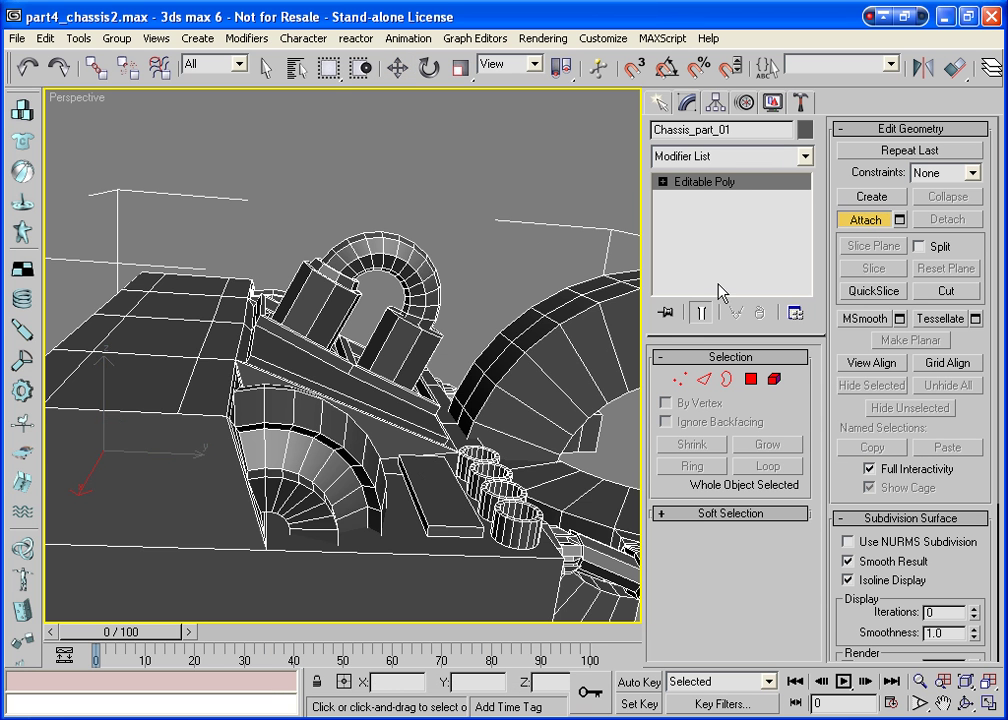
pyautogui.press('z')
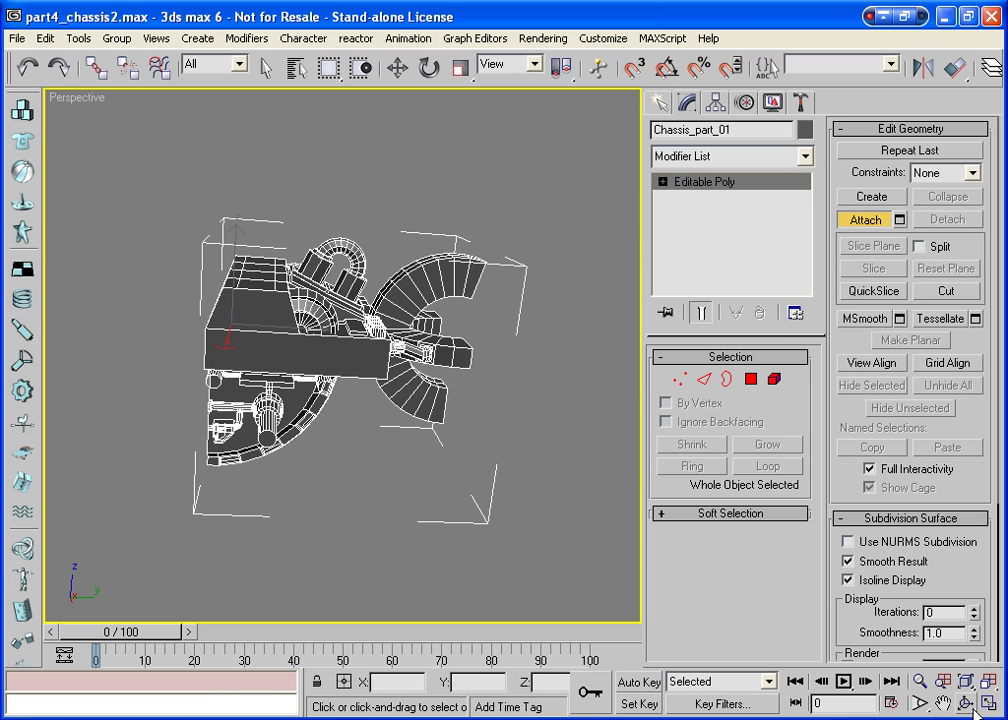
pyautogui.hotkey('ctrl', 'r')
pyautogui.moveTo(180, 439)
pyautogui.mouseDown()
pyautogui.moveTo(130, 368)
pyautogui.moveTo(108, 398)
pyautogui.mouseUp()
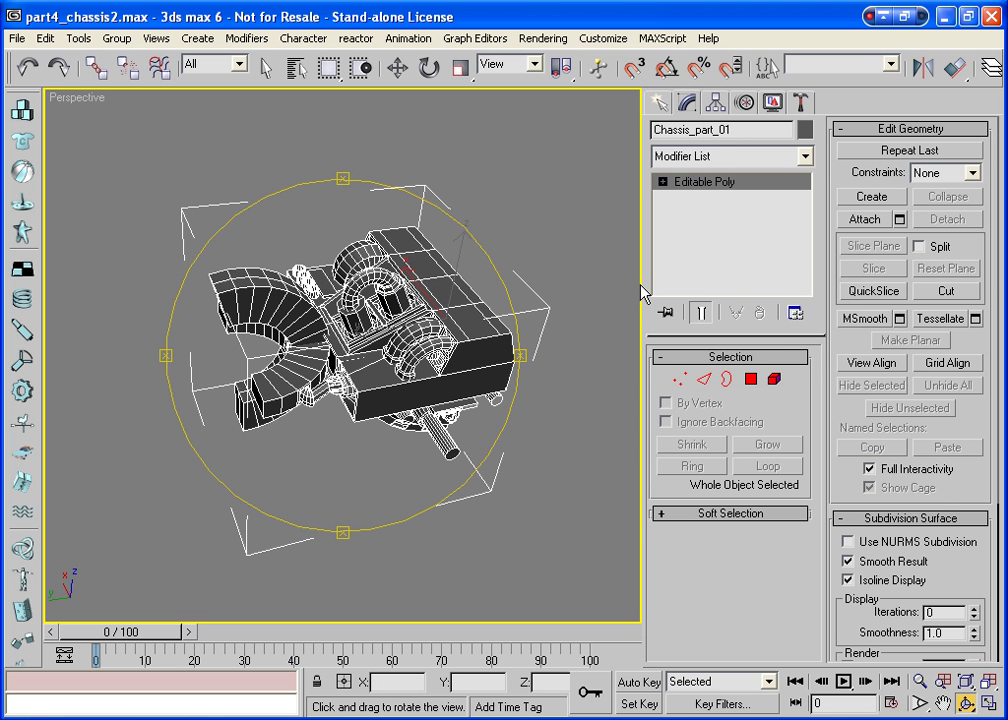
pyautogui.click(659, 102)
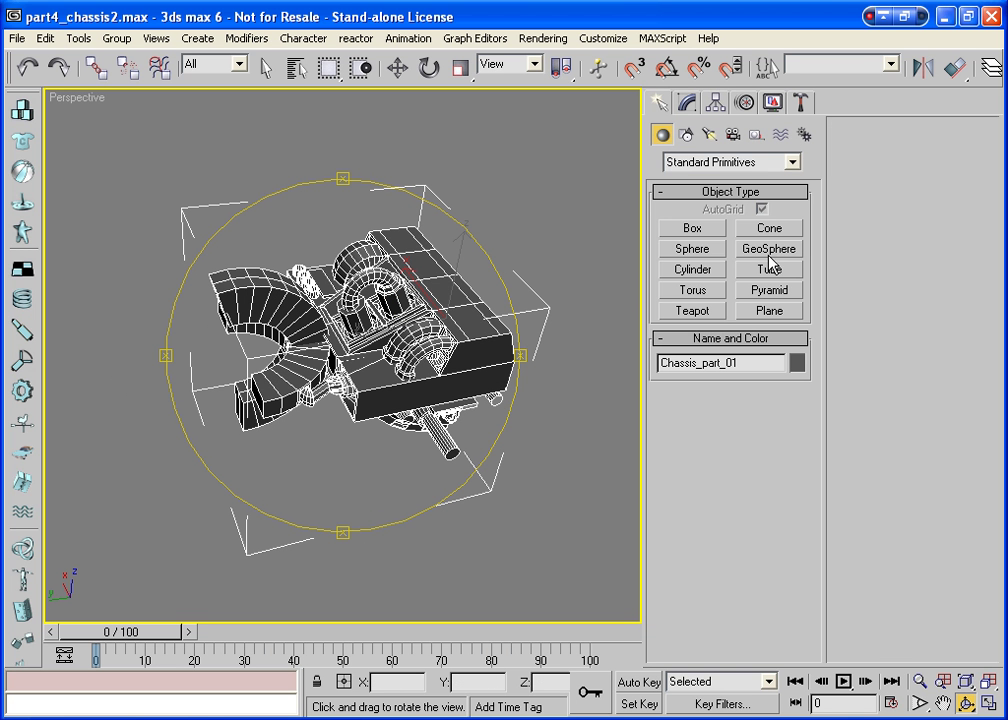
# Create a small box on top of the chassis
pyautogui.click(692, 228)
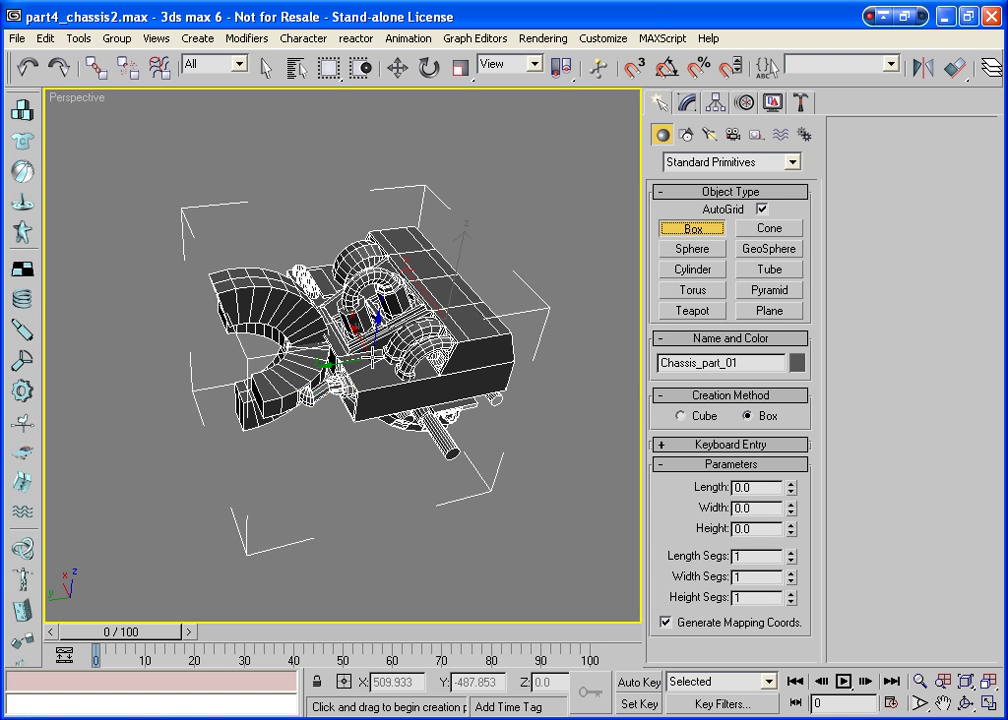
pyautogui.moveTo(367, 368); pyautogui.dragTo(368, 376)
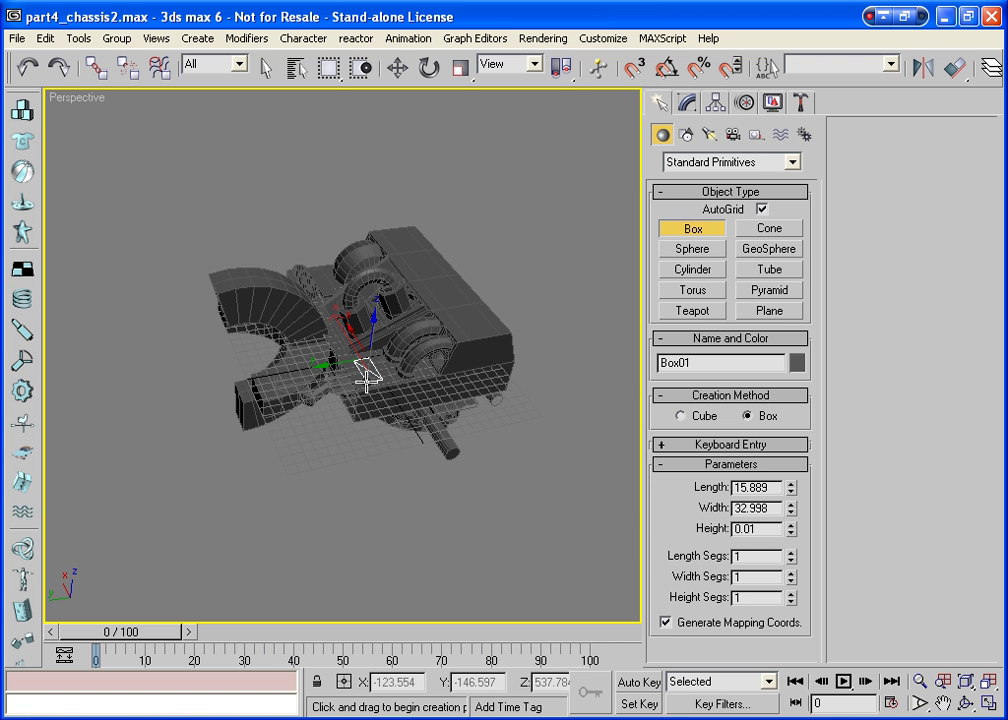
pyautogui.click(368, 372)
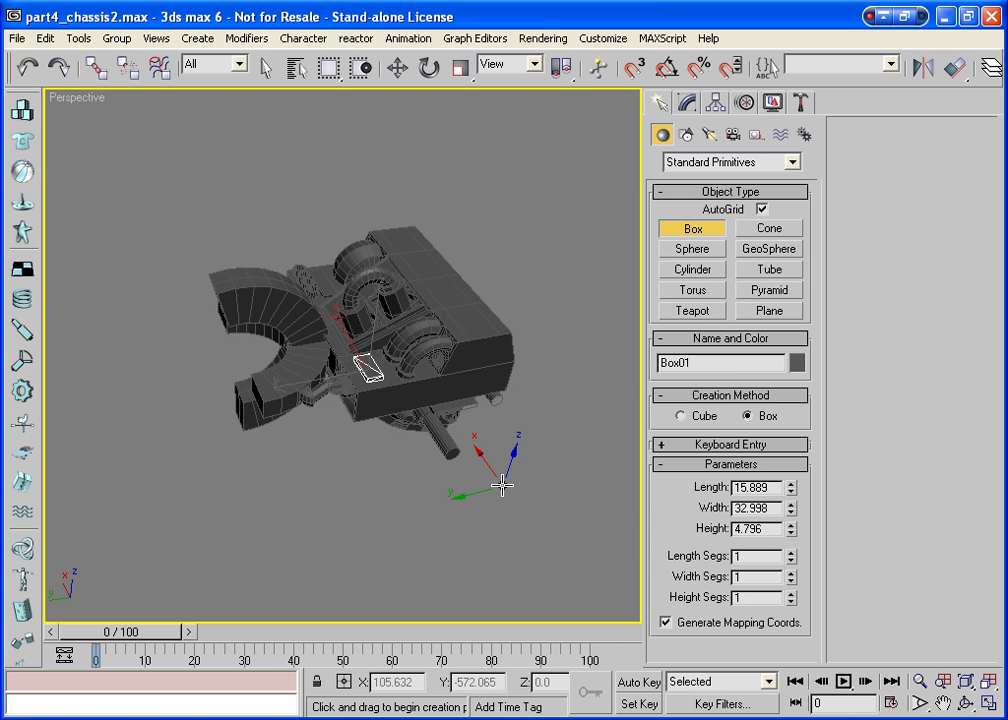
pyautogui.press('w')
pyautogui.press('Delete')
# Attach the small box to Chassis_part_01 and orbit around the whole model
pyautogui.click(400, 395)
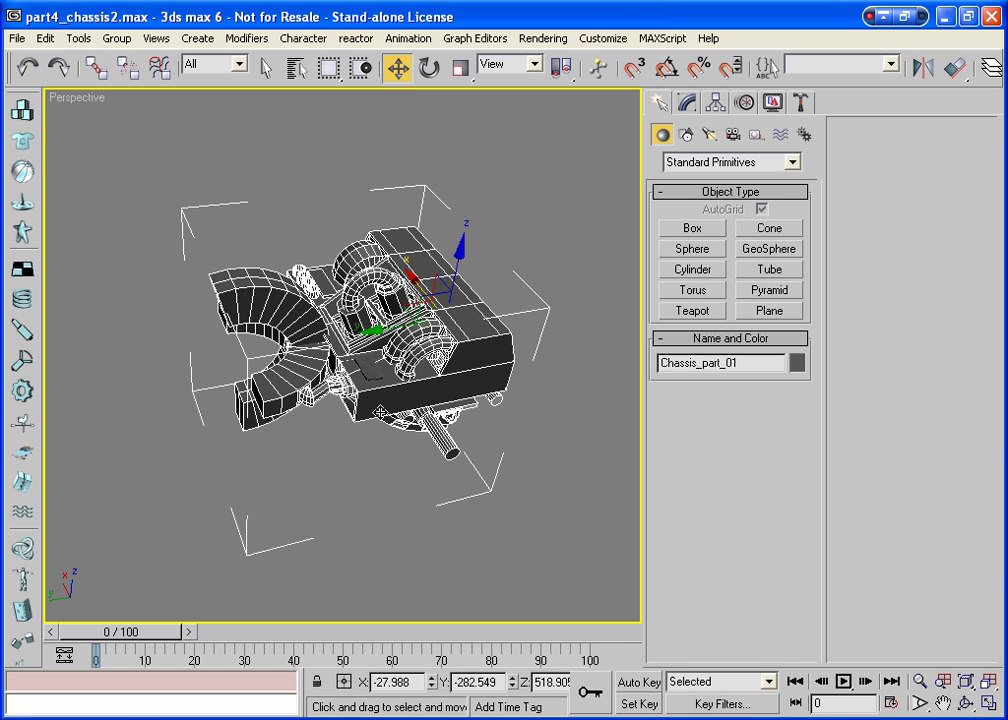
pyautogui.click(688, 102)
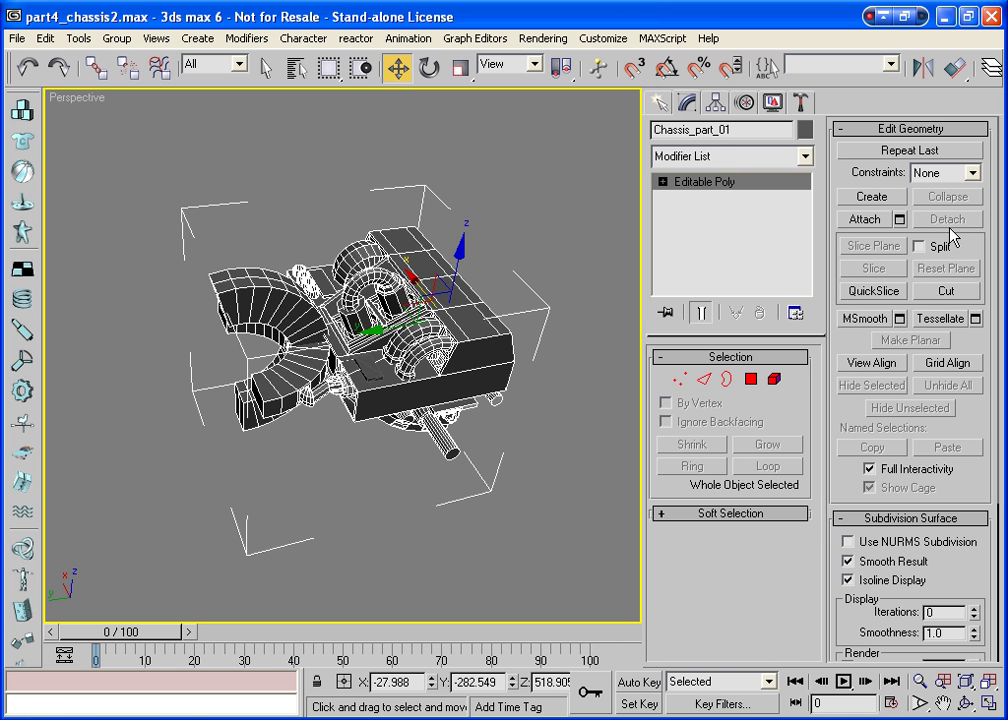
pyautogui.click(877, 214)
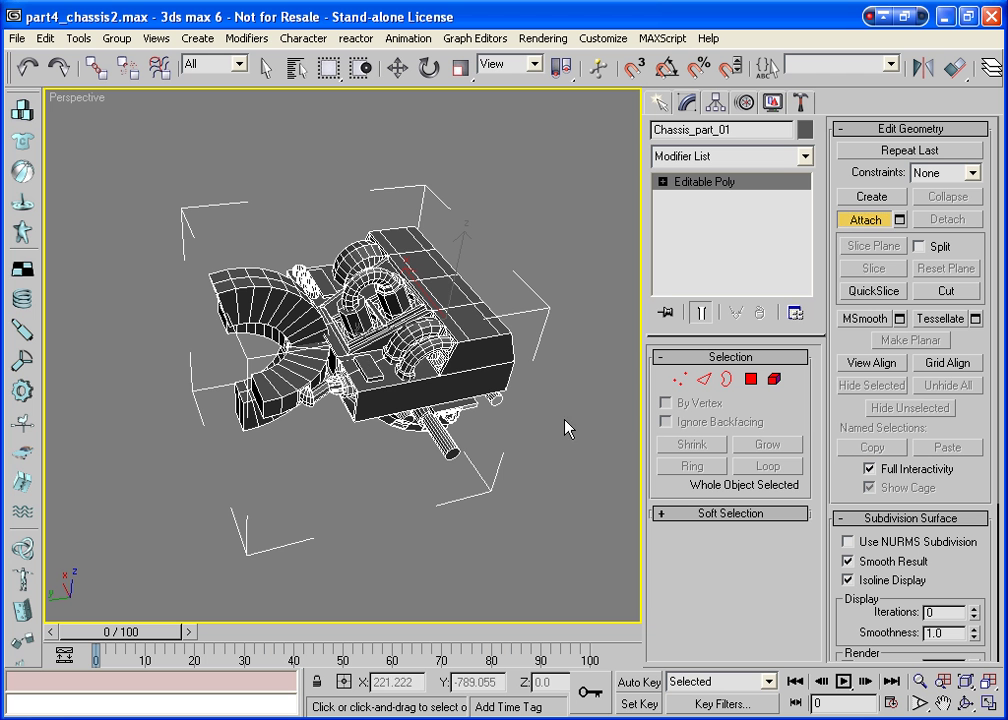
pyautogui.click(965, 703)
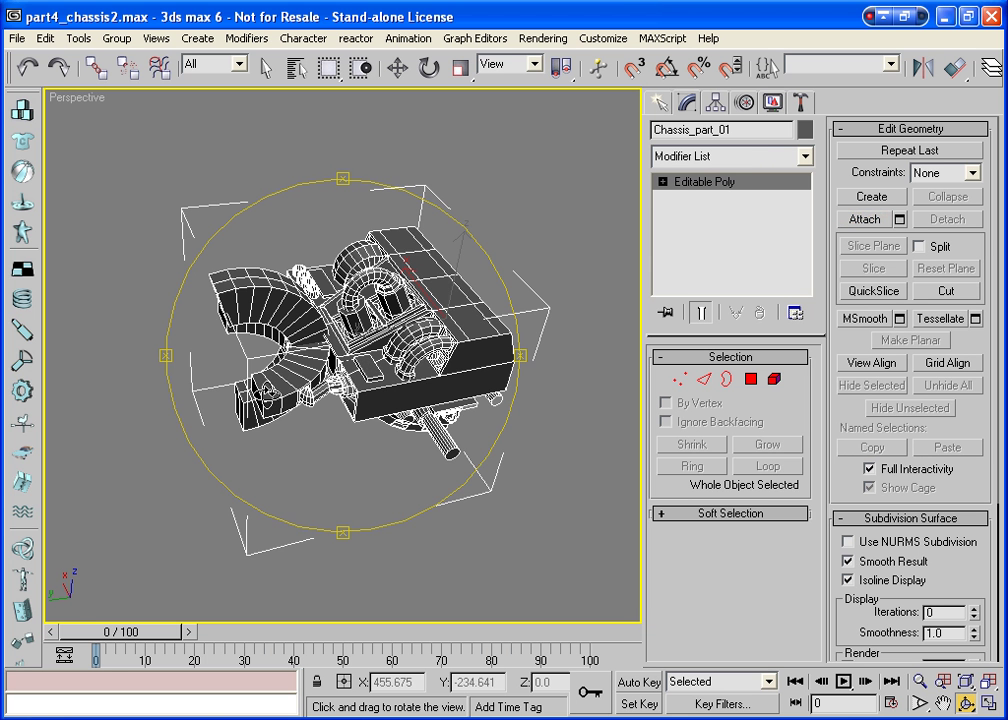
pyautogui.moveTo(211, 311); pyautogui.dragTo(375, 372)
pyautogui.moveTo(467, 330)
pyautogui.mouseDown()
pyautogui.moveTo(576, 337)
pyautogui.moveTo(598, 376)
pyautogui.moveTo(612, 500)
pyautogui.moveTo(387, 522)
pyautogui.mouseUp()
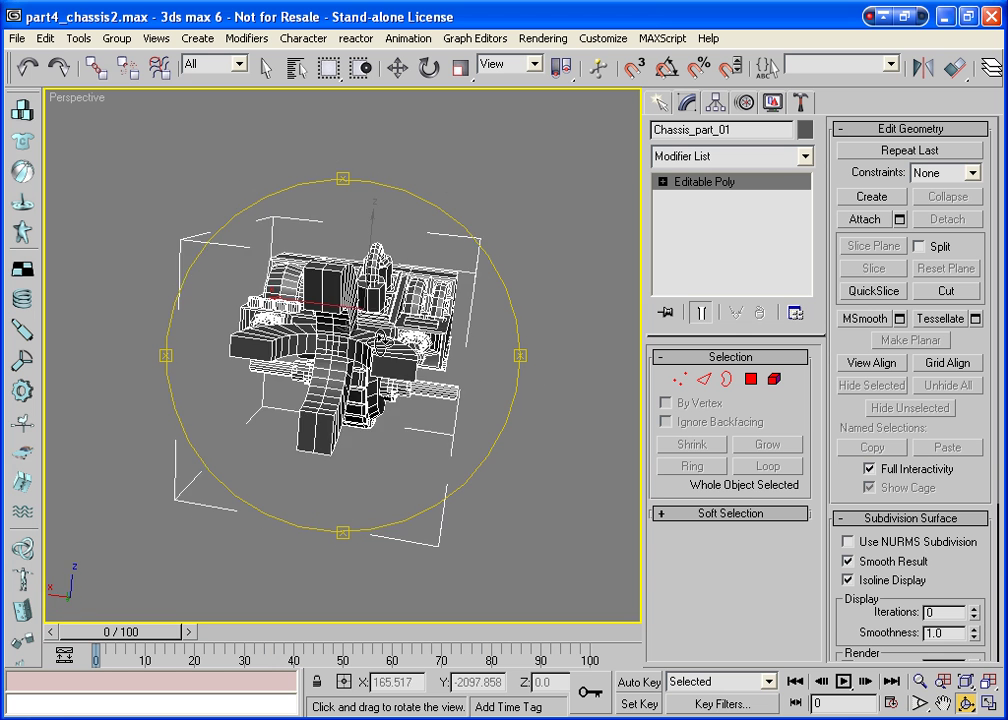
pyautogui.moveTo(387, 522)
pyautogui.mouseDown()
pyautogui.moveTo(497, 349)
pyautogui.moveTo(617, 345)
pyautogui.moveTo(542, 317)
pyautogui.moveTo(600, 250)
pyautogui.mouseUp()
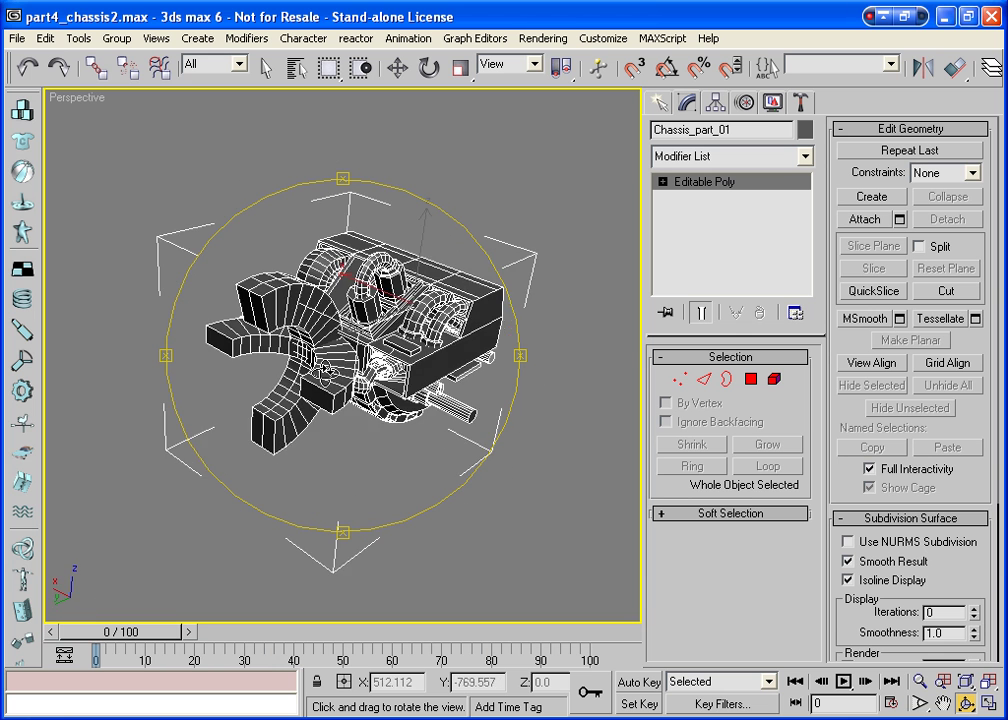
# Add a Symmetry modifier to Chassis_part_01 with Flip turned on
pyautogui.click(698, 158)
pyautogui.press('s')
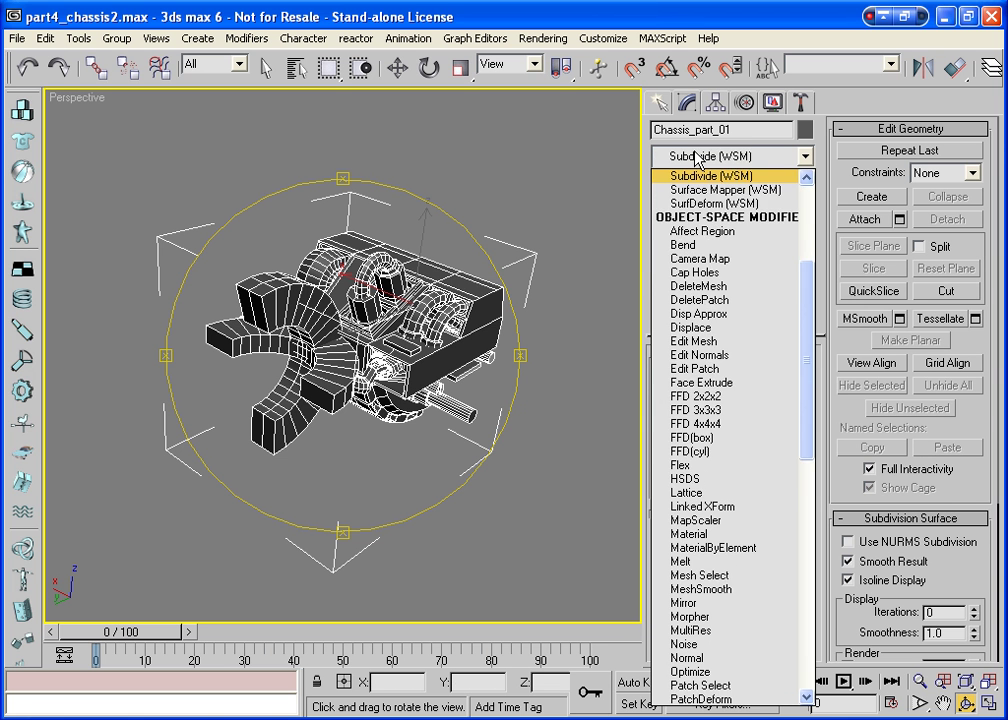
pyautogui.press('s')
pyautogui.press('s')
pyautogui.press('s')
pyautogui.press('s')
pyautogui.press('s')
pyautogui.press('s')
pyautogui.press('s')
pyautogui.press('s')
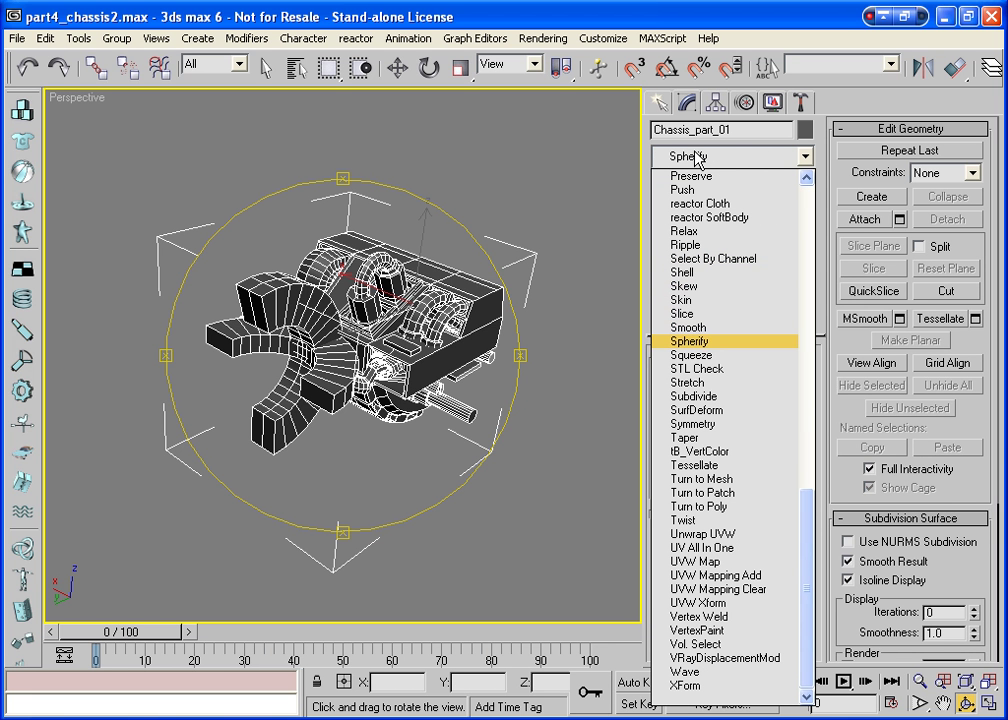
pyautogui.press('s')
pyautogui.press('s')
pyautogui.press('s')
pyautogui.press('s')
pyautogui.press('Return')
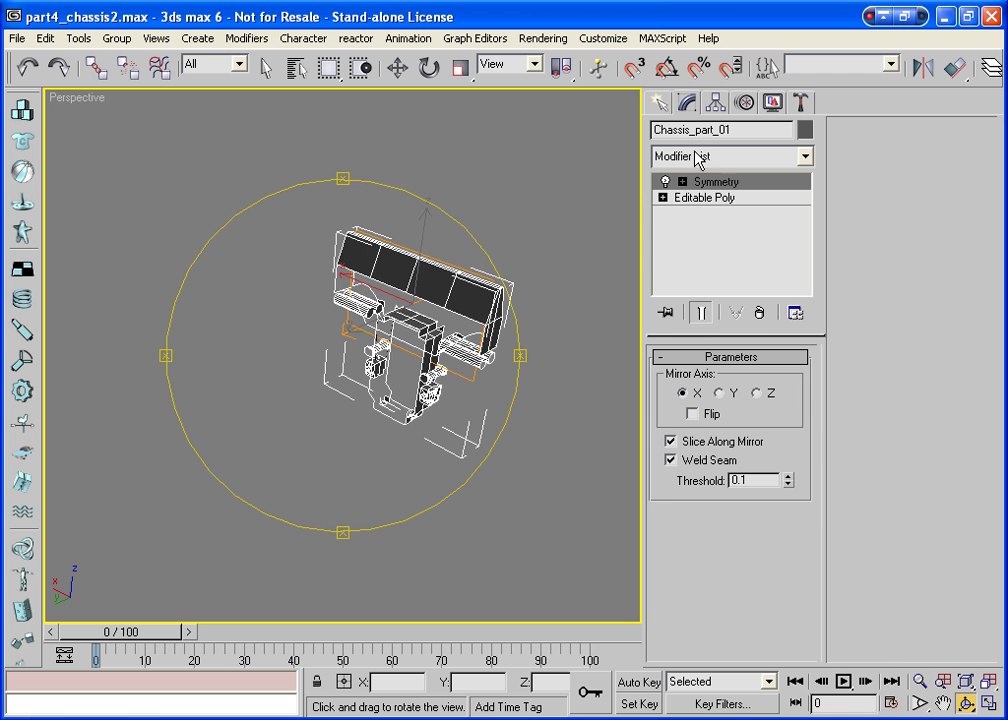
pyautogui.click(695, 415)
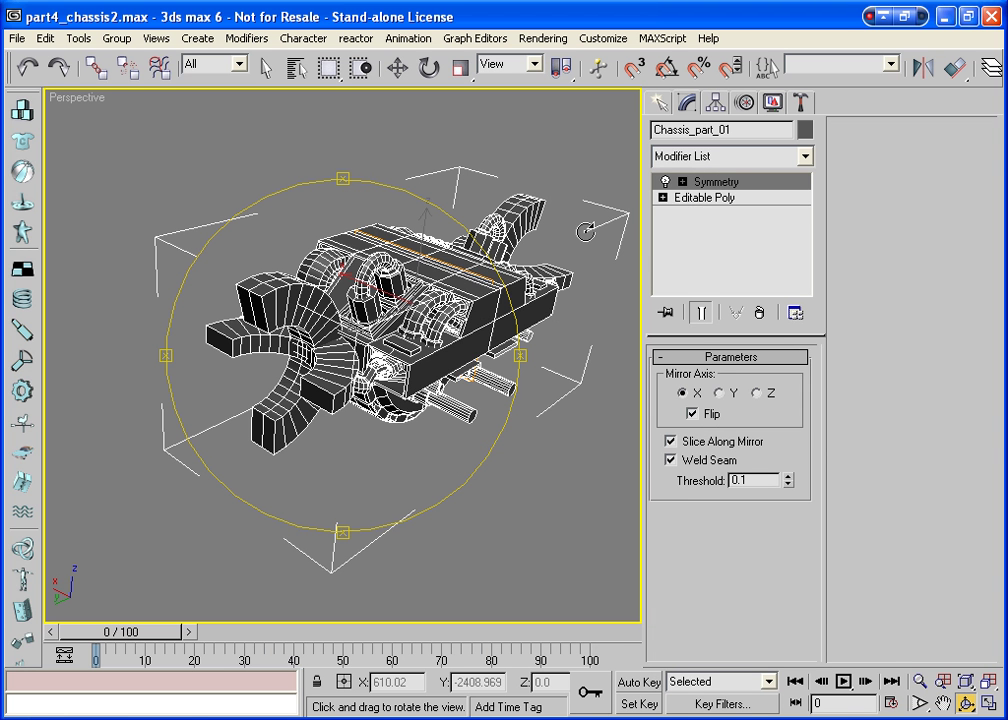
# Move the Symmetry mirror plane along Y to close the gap, then return to Editable Poly
pyautogui.click(683, 182)
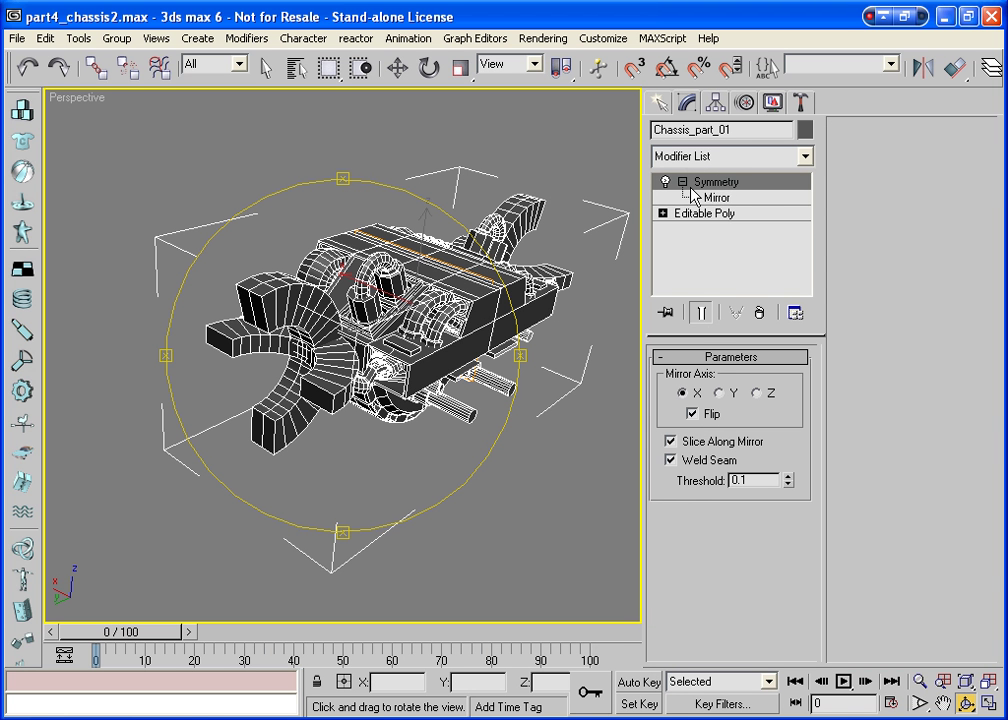
pyautogui.click(716, 197)
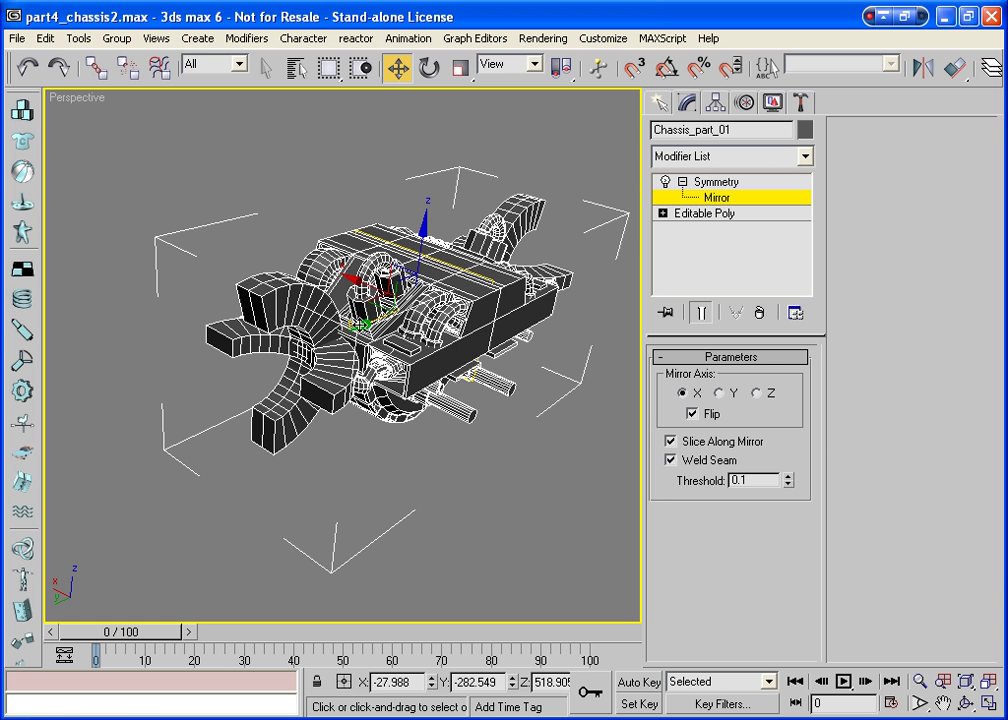
pyautogui.moveTo(283, 255)
pyautogui.mouseDown()
pyautogui.moveTo(296, 247)
pyautogui.moveTo(288, 253)
pyautogui.mouseUp()
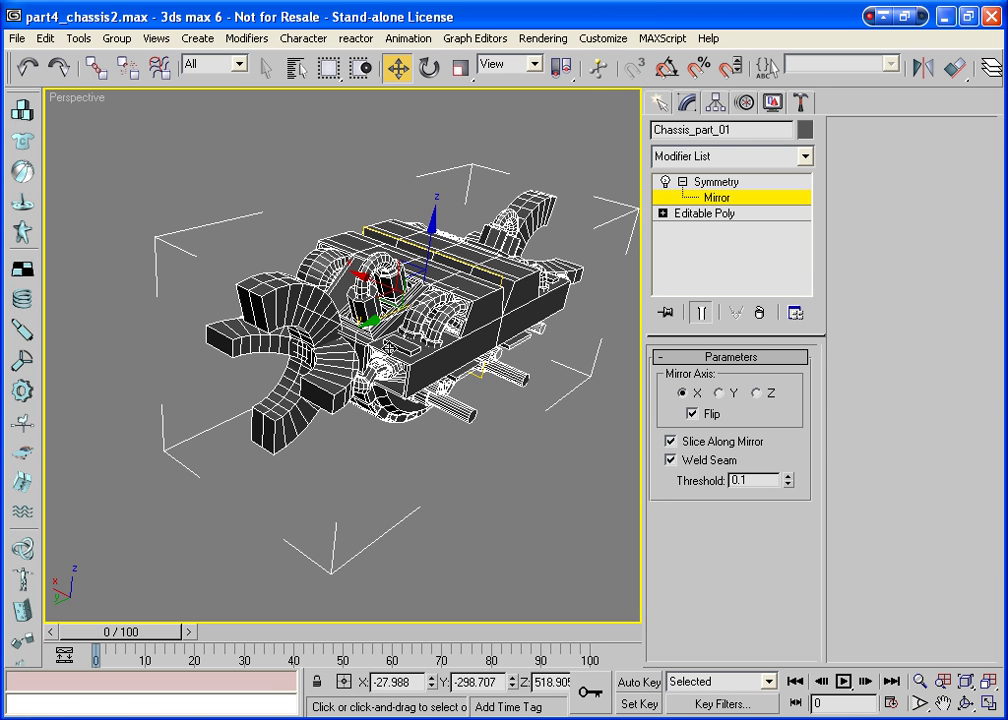
pyautogui.hotkey('ctrl', 'r')
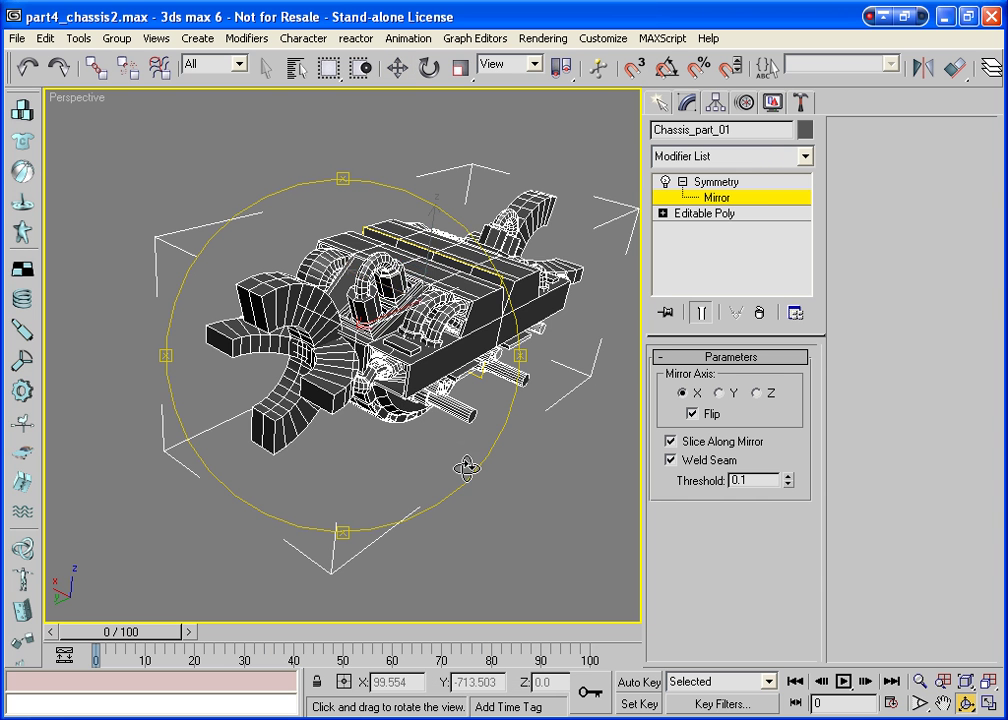
pyautogui.moveTo(466, 466)
pyautogui.mouseDown()
pyautogui.moveTo(320, 372)
pyautogui.moveTo(488, 448)
pyautogui.moveTo(500, 493)
pyautogui.moveTo(772, 425)
pyautogui.moveTo(599, 428)
pyautogui.moveTo(486, 528)
pyautogui.moveTo(533, 486)
pyautogui.moveTo(731, 446)
pyautogui.moveTo(866, 437)
pyautogui.moveTo(488, 448)
pyautogui.moveTo(347, 390)
pyautogui.moveTo(340, 464)
pyautogui.moveTo(652, 497)
pyautogui.mouseUp()
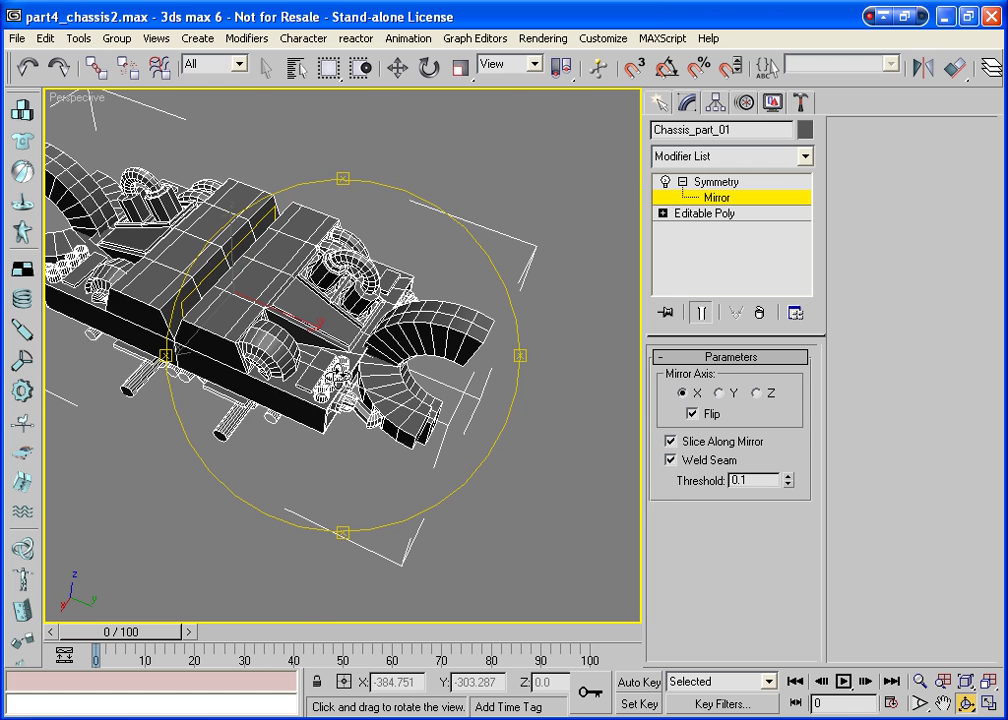
pyautogui.scroll(3, 390, 350)
pyautogui.moveTo(390, 350); pyautogui.dragTo(487, 352)
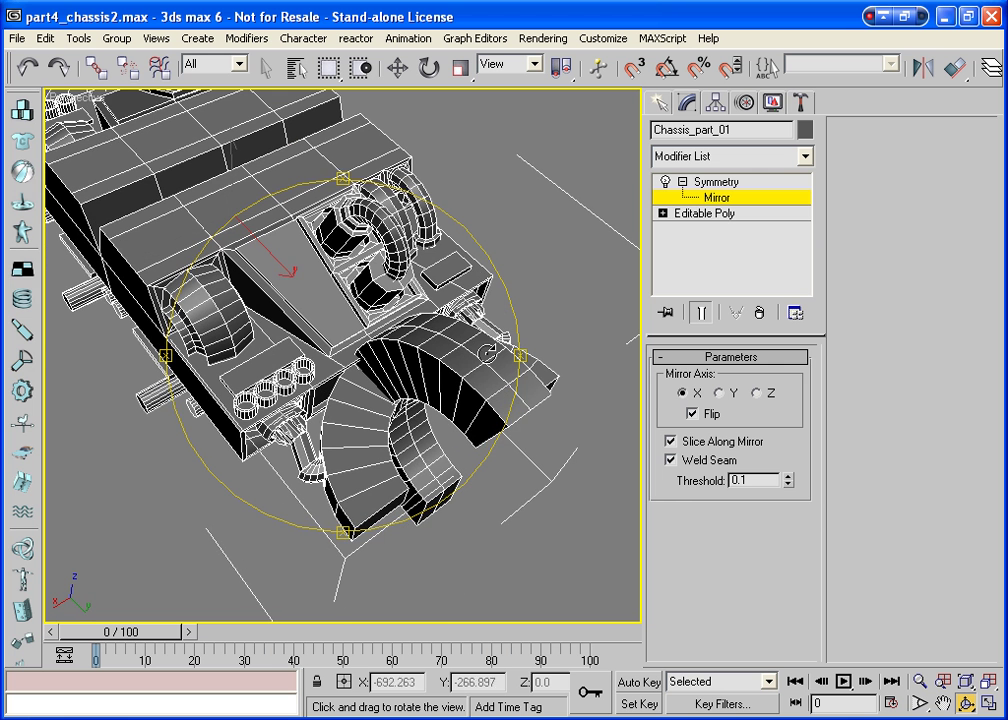
pyautogui.click(682, 182)
pyautogui.click(700, 198)
# Select the sloped panel face and View Align it level with the Top view
pyautogui.press('w')
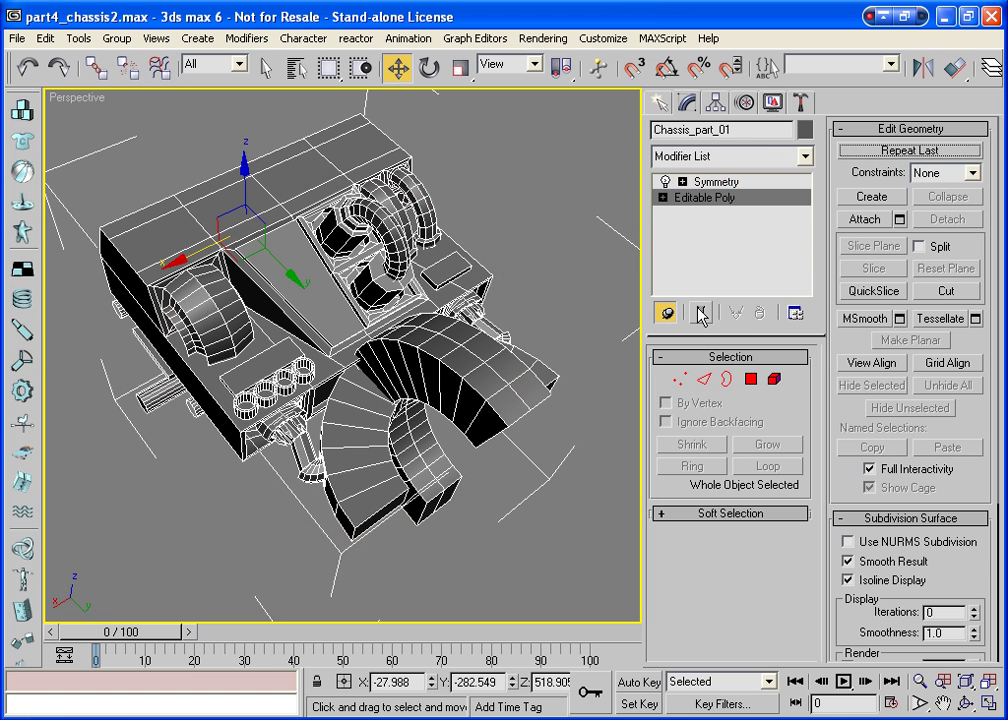
pyautogui.click(753, 380)
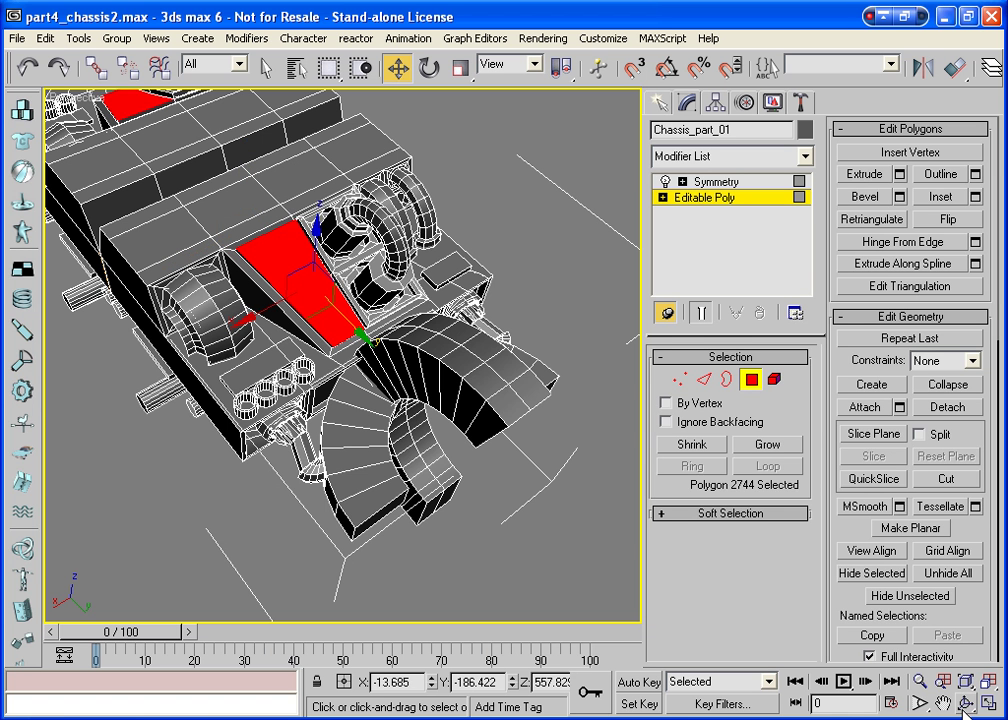
pyautogui.hotkey('ctrl', 'r')
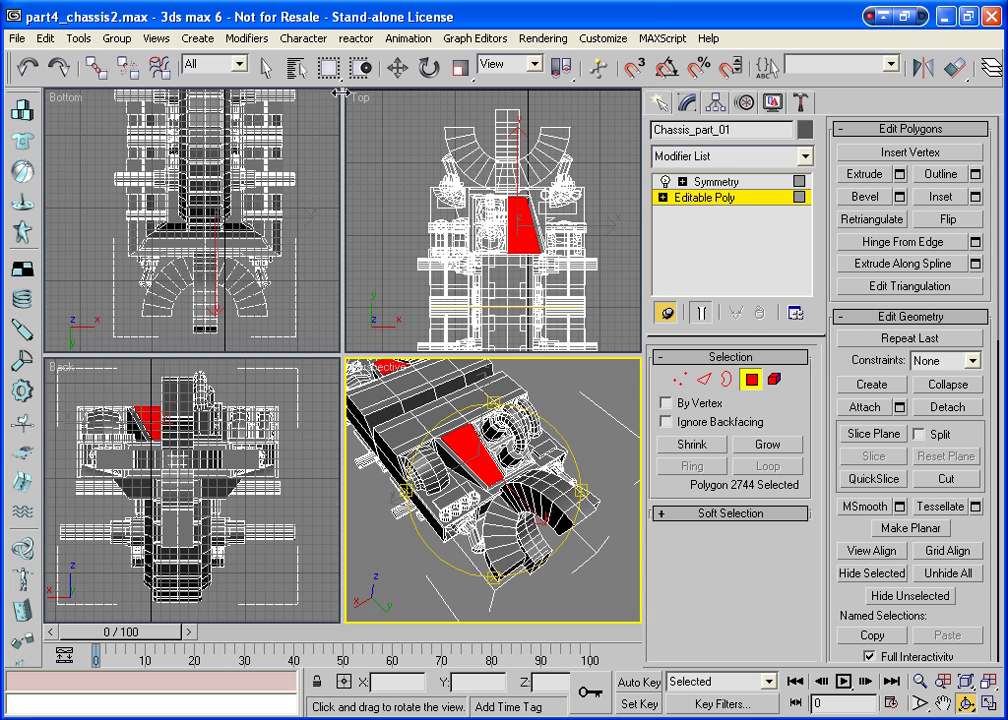
pyautogui.click(500, 155)
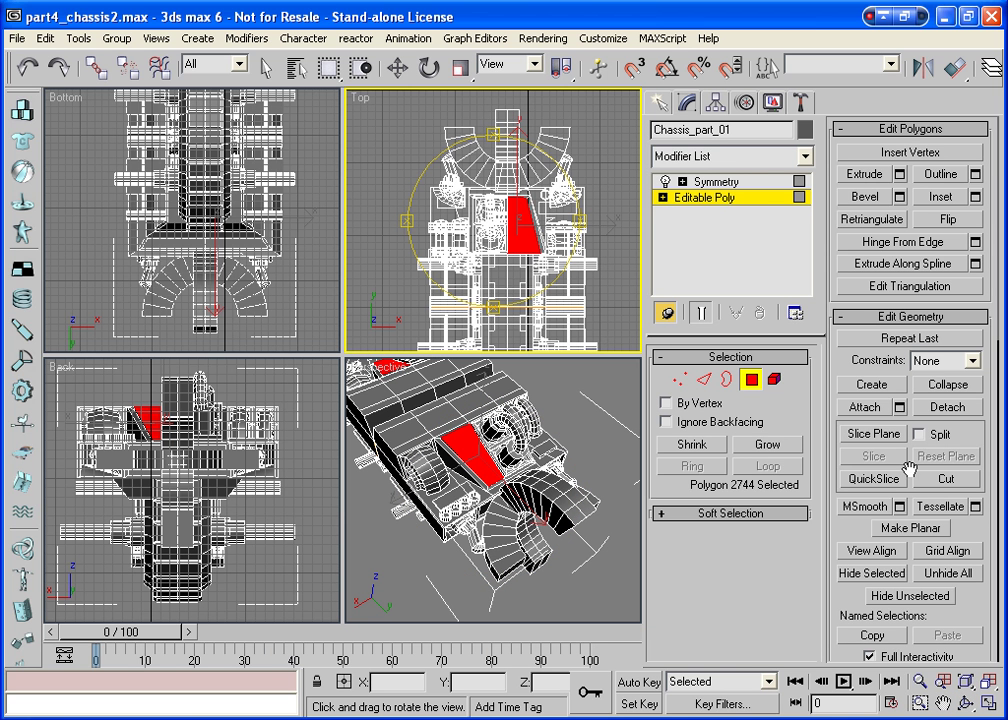
pyautogui.click(870, 552)
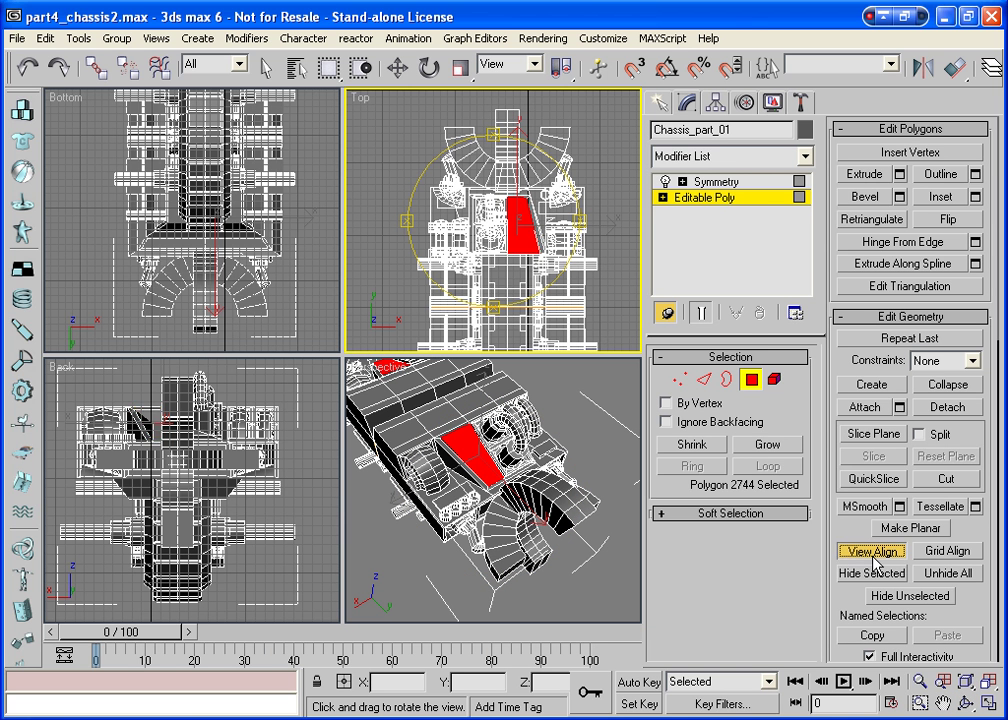
# Maximise the Perspective view and orbit to check the flattened face
pyautogui.rightClick(600, 560)
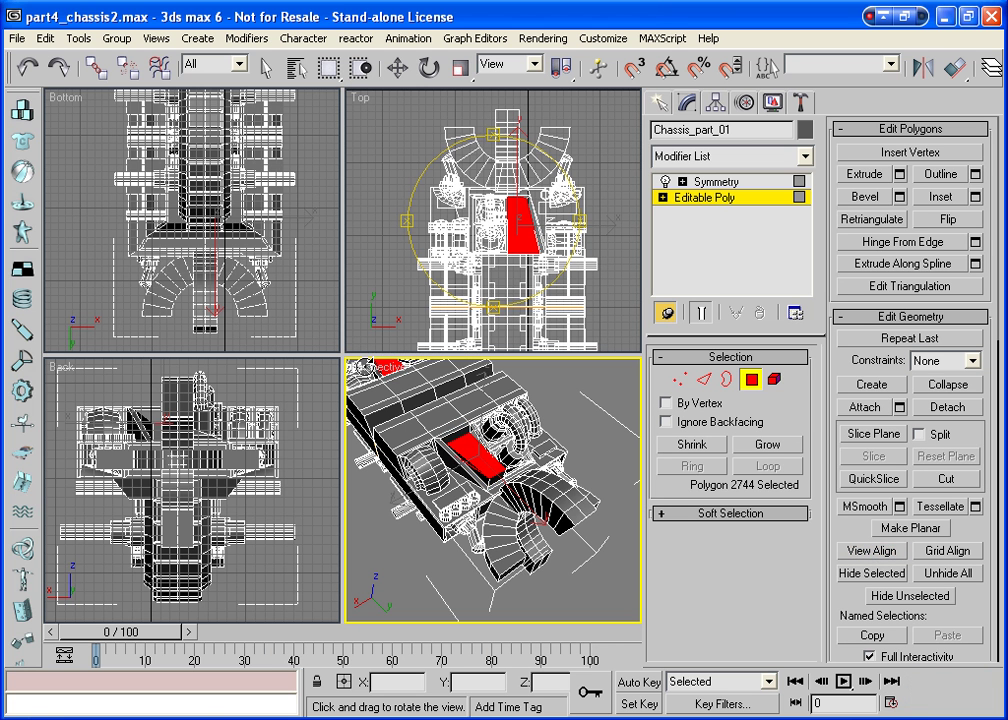
pyautogui.click(978, 703)
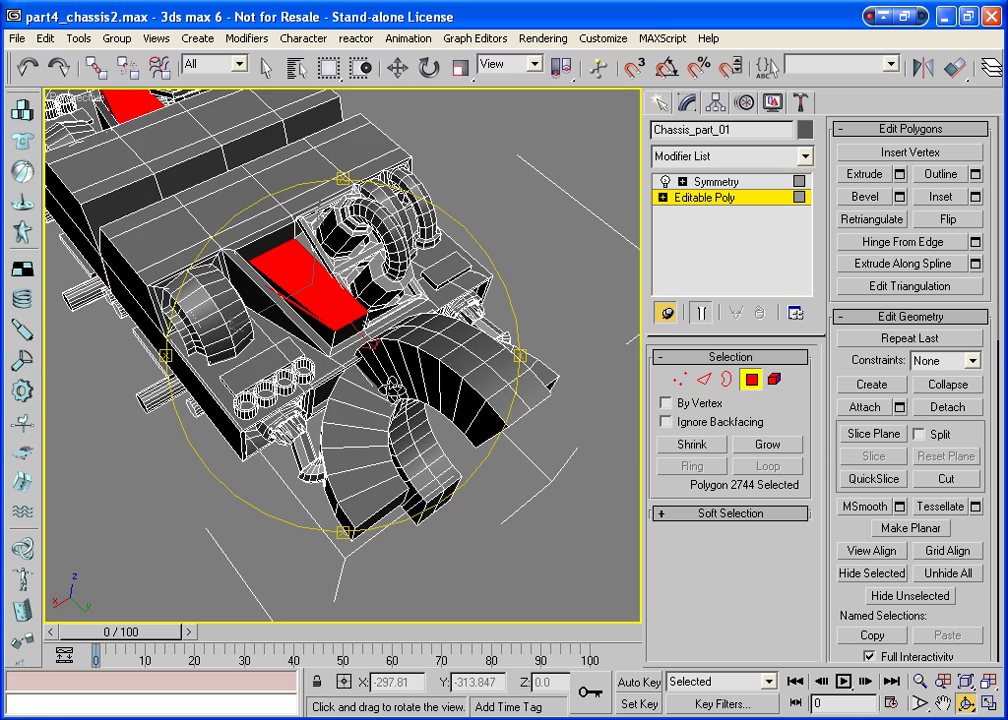
pyautogui.moveTo(310, 307); pyautogui.dragTo(340, 330)
pyautogui.moveTo(442, 353)
pyautogui.mouseDown()
pyautogui.moveTo(474, 413)
pyautogui.moveTo(319, 292)
pyautogui.mouseUp()
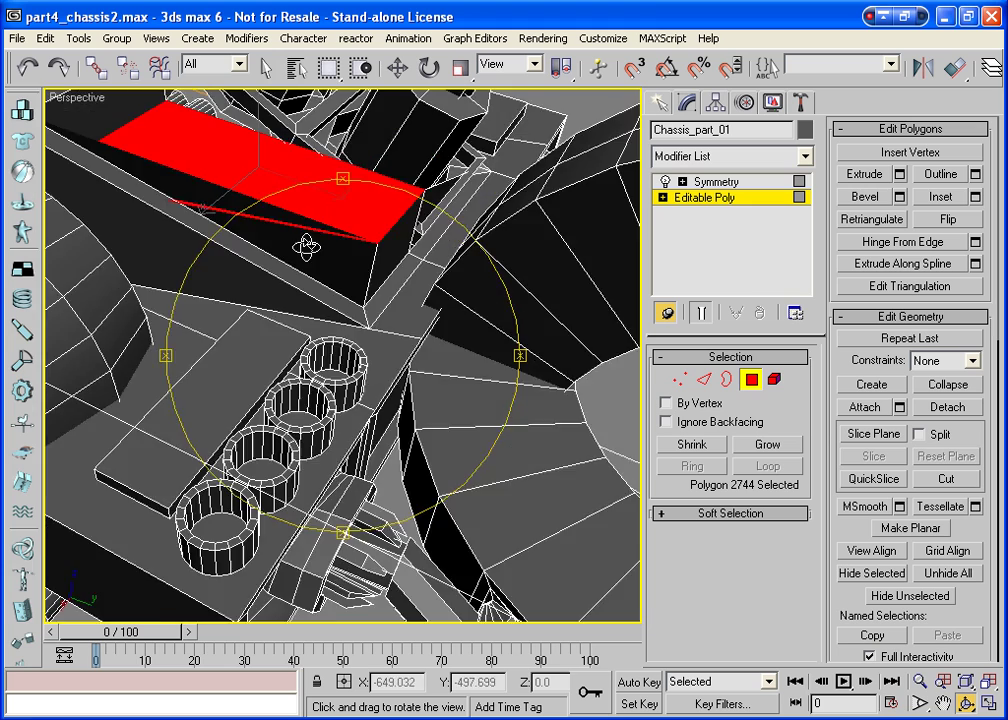
pyautogui.moveTo(319, 292); pyautogui.dragTo(319, 274)
pyautogui.rightClick(317, 272)
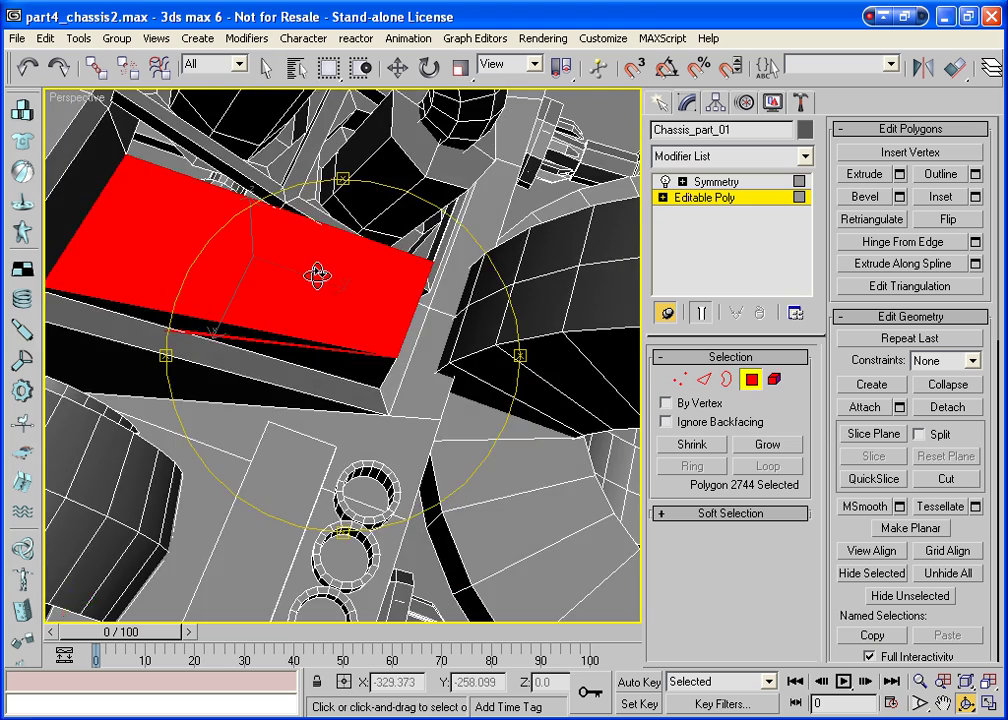
# Select the thin sliver faces under the slab and the face beside the round openings
pyautogui.press('w')
pyautogui.click(185, 322)
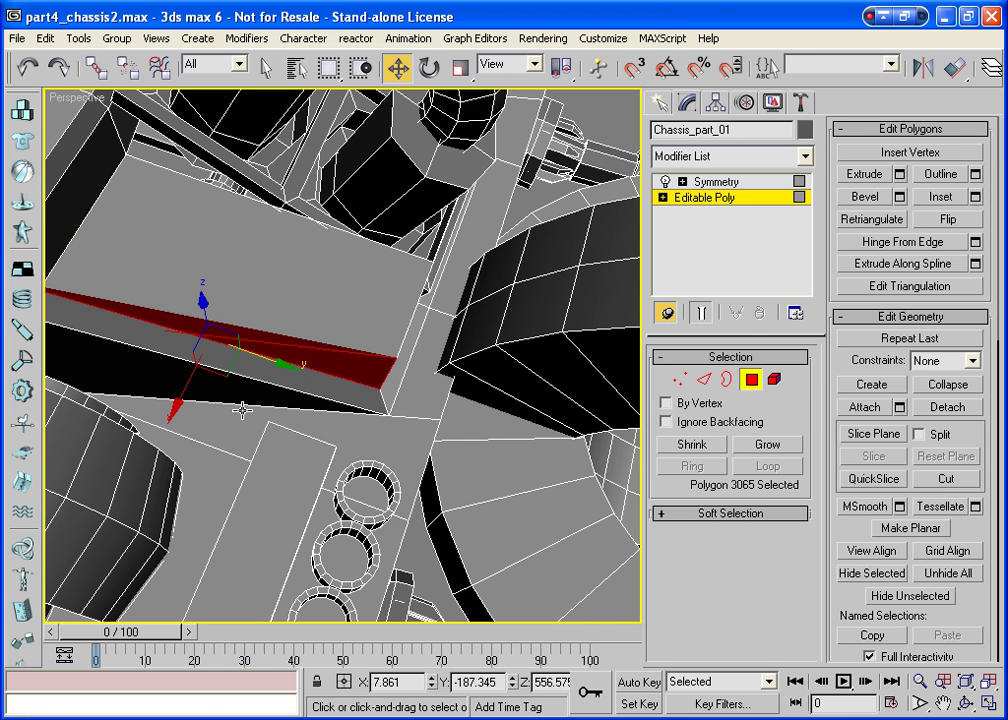
pyautogui.click(227, 414)
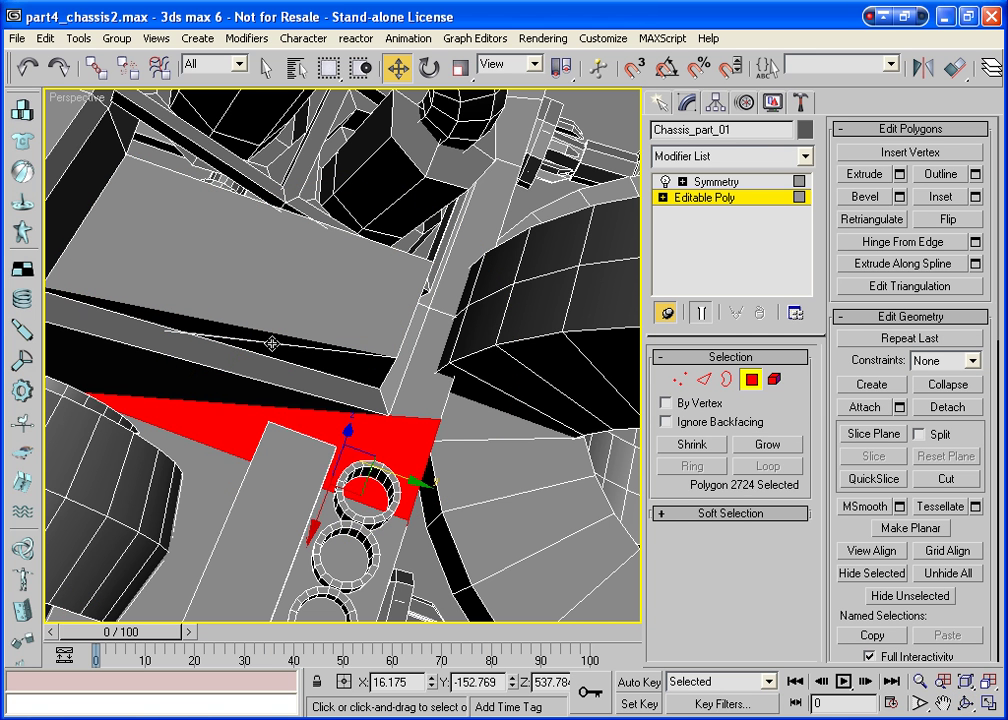
pyautogui.click(290, 350)
# In Vertex mode, drag the slab's corner vertex along X and inspect it
pyautogui.click(679, 378)
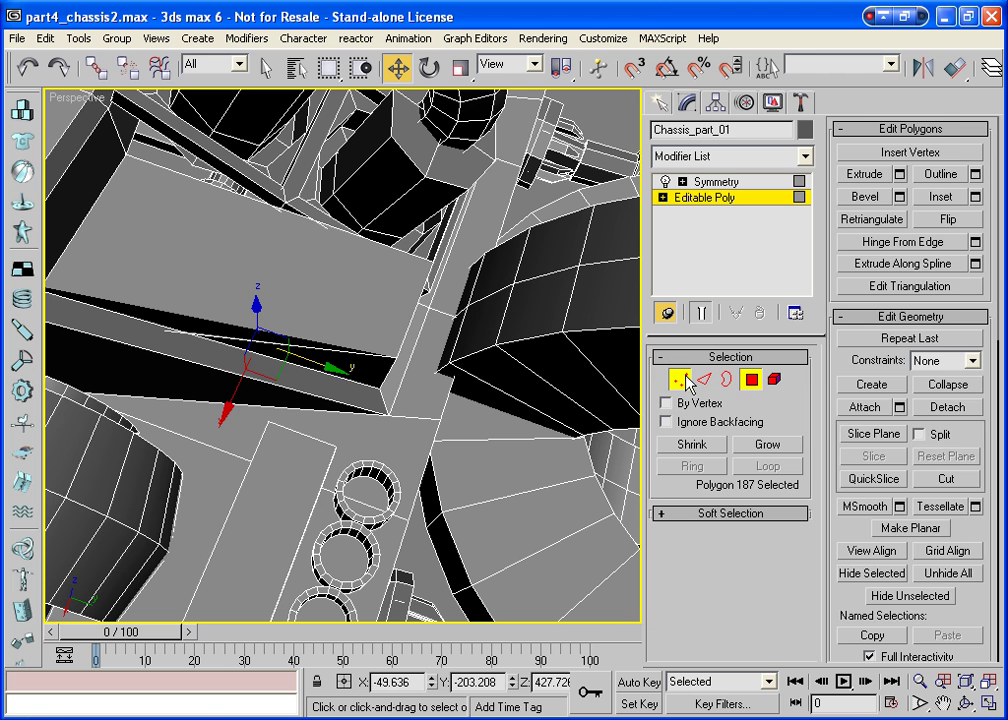
pyautogui.click(403, 370)
pyautogui.click(388, 408)
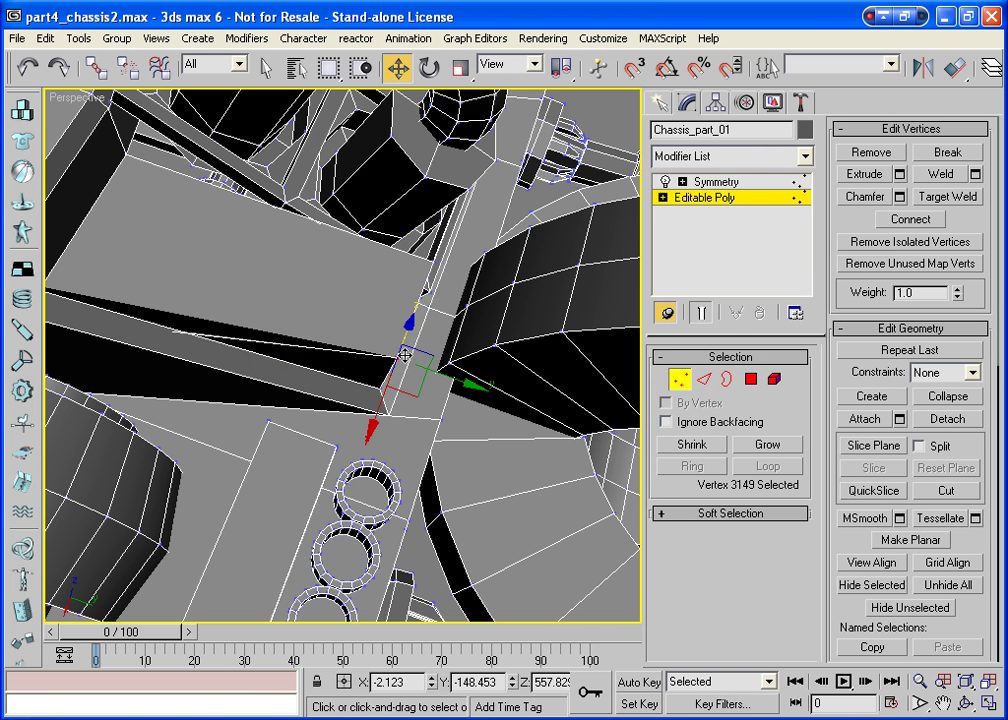
pyautogui.moveTo(370, 425); pyautogui.dragTo(393, 362)
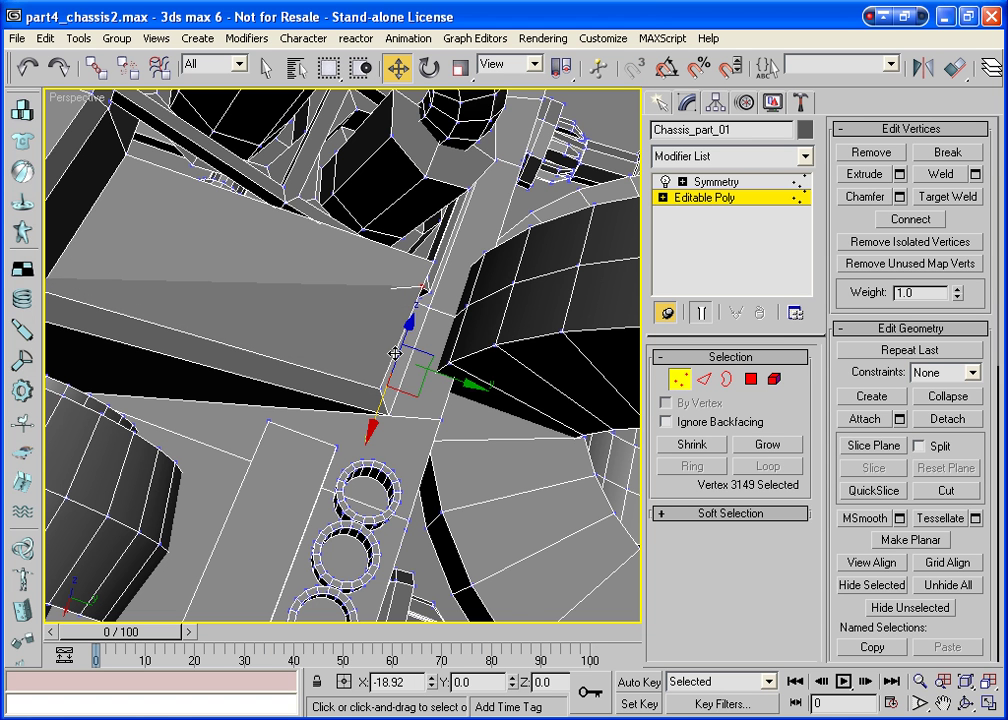
pyautogui.moveTo(393, 362); pyautogui.dragTo(415, 300)
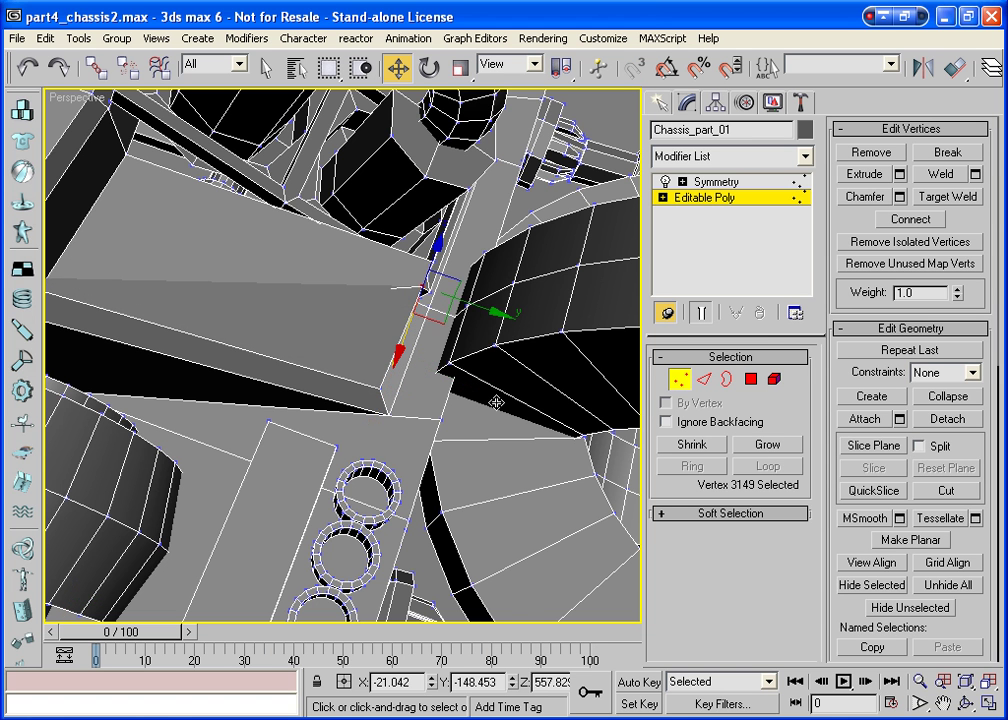
pyautogui.click(967, 703)
pyautogui.moveTo(293, 381)
pyautogui.mouseDown()
pyautogui.moveTo(283, 336)
pyautogui.moveTo(346, 371)
pyautogui.moveTo(166, 370)
pyautogui.moveTo(67, 317)
pyautogui.moveTo(58, 290)
pyautogui.moveTo(65, 335)
pyautogui.moveTo(103, 340)
pyautogui.moveTo(101, 351)
pyautogui.moveTo(205, 385)
pyautogui.mouseUp()
# Undo the vertex moves and reselect the flattened top panel face in Polygon mode
pyautogui.hotkey('ctrl', 'z')
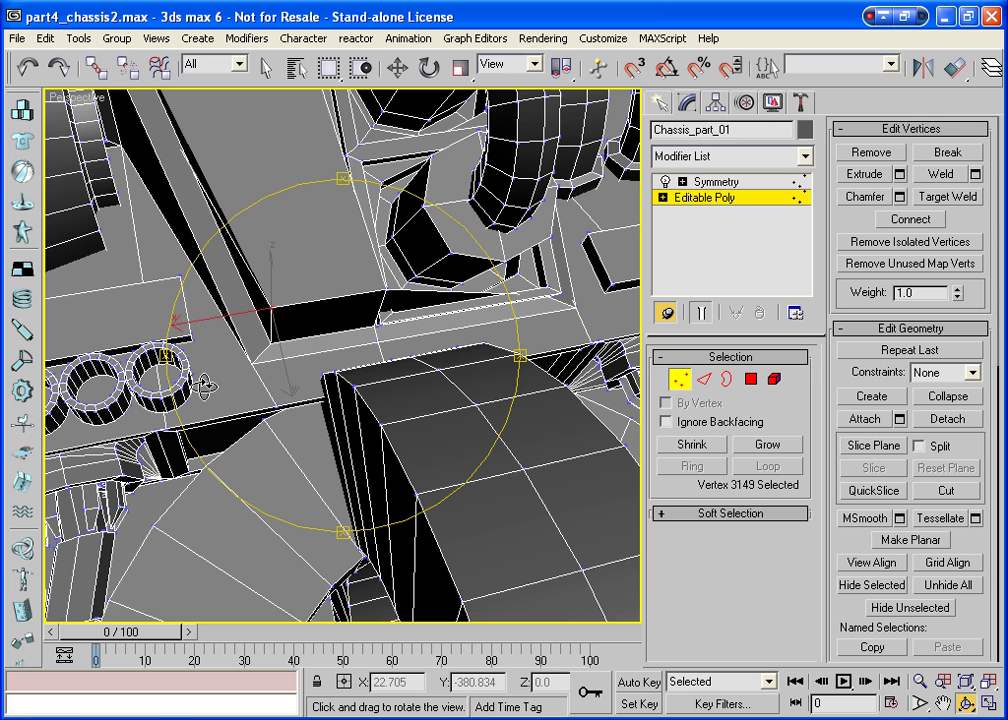
pyautogui.hotkey('ctrl', 'z')
pyautogui.hotkey('ctrl', 'z')
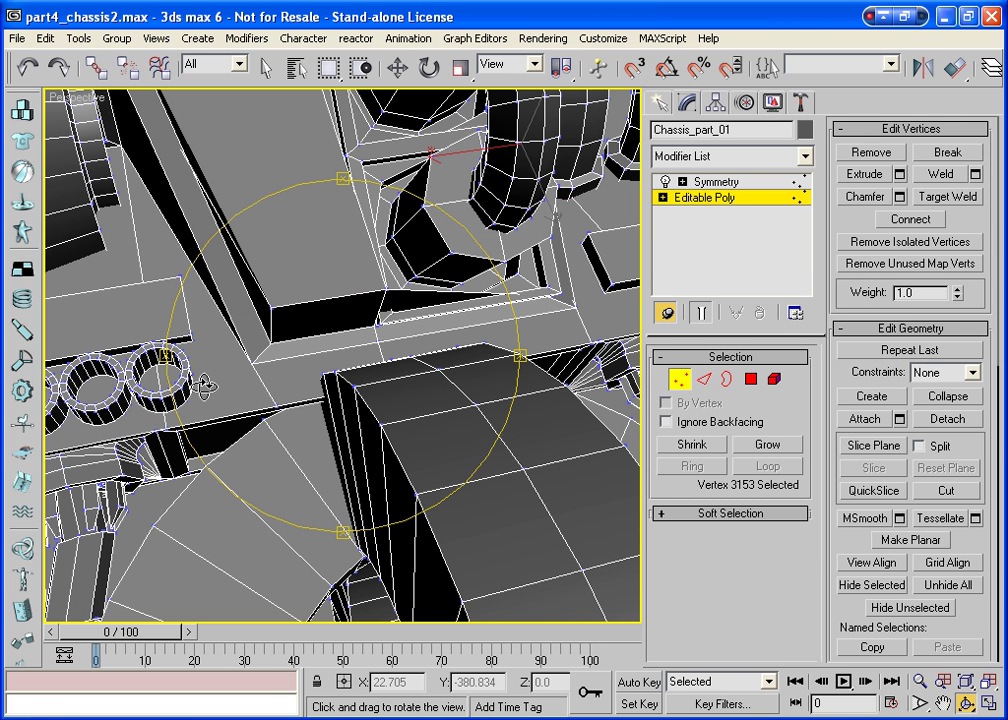
pyautogui.hotkey('ctrl', 'z')
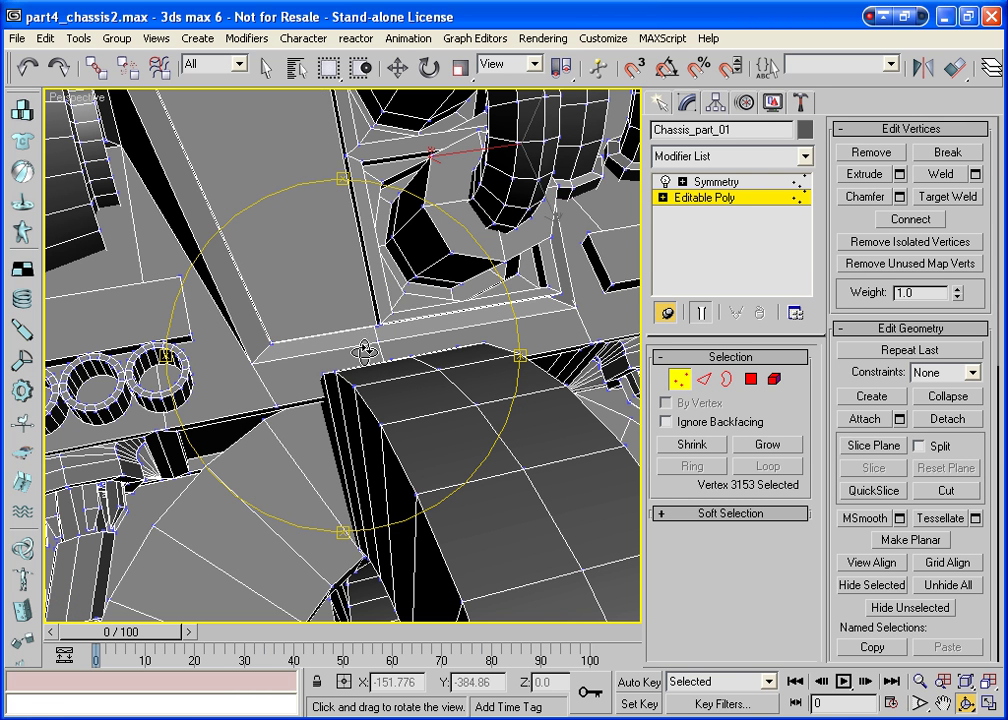
pyautogui.click(943, 703)
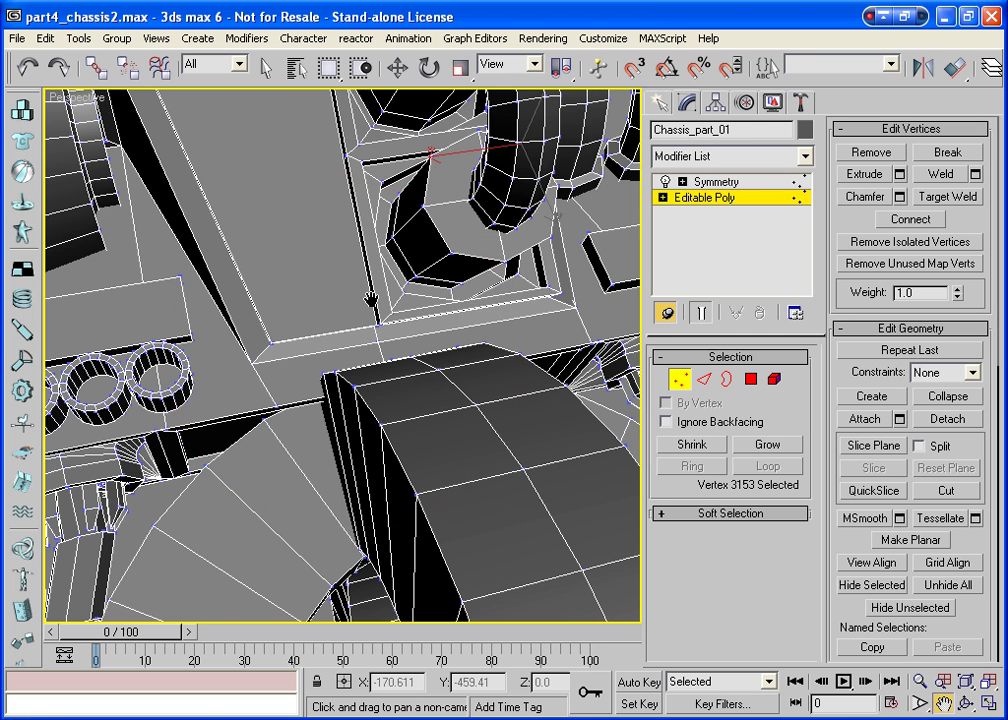
pyautogui.moveTo(320, 273); pyautogui.dragTo(370, 413)
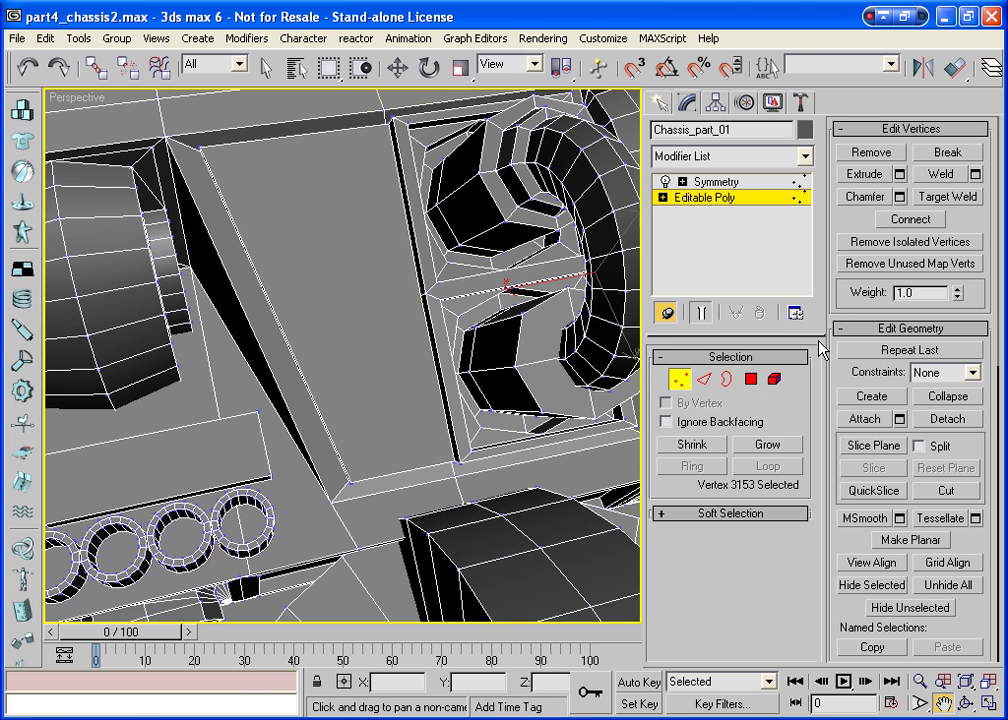
pyautogui.click(751, 379)
pyautogui.press('w')
pyautogui.click(394, 371)
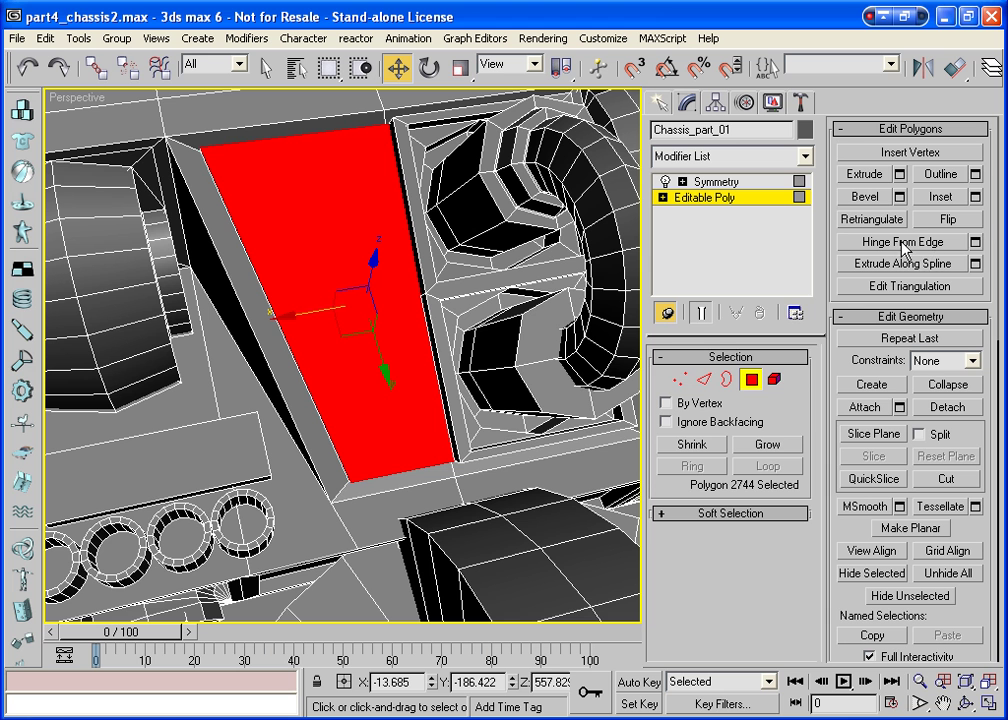
# Hinge the panel polygon from its picked edge at -22.5 degrees with 2 segments
pyautogui.click(975, 241)
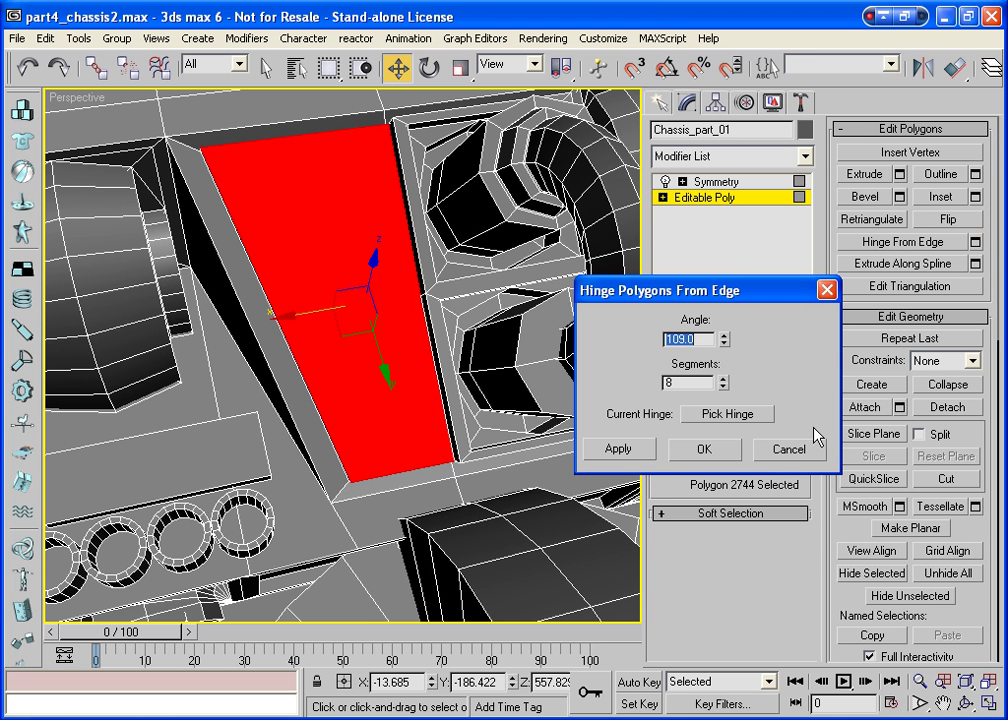
pyautogui.click(736, 422)
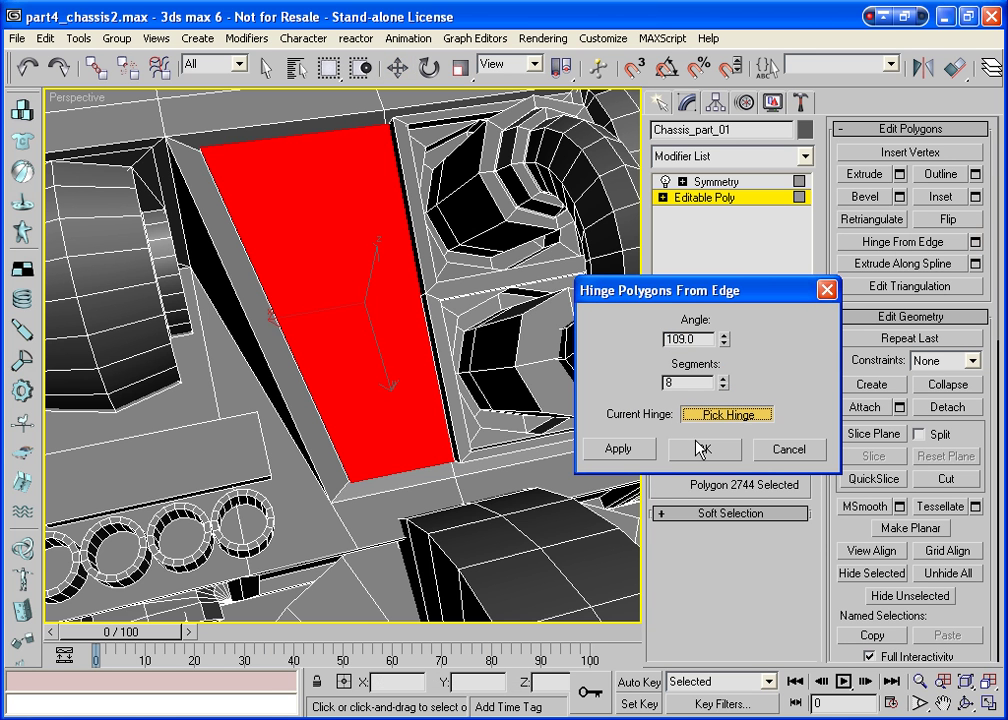
pyautogui.click(423, 468)
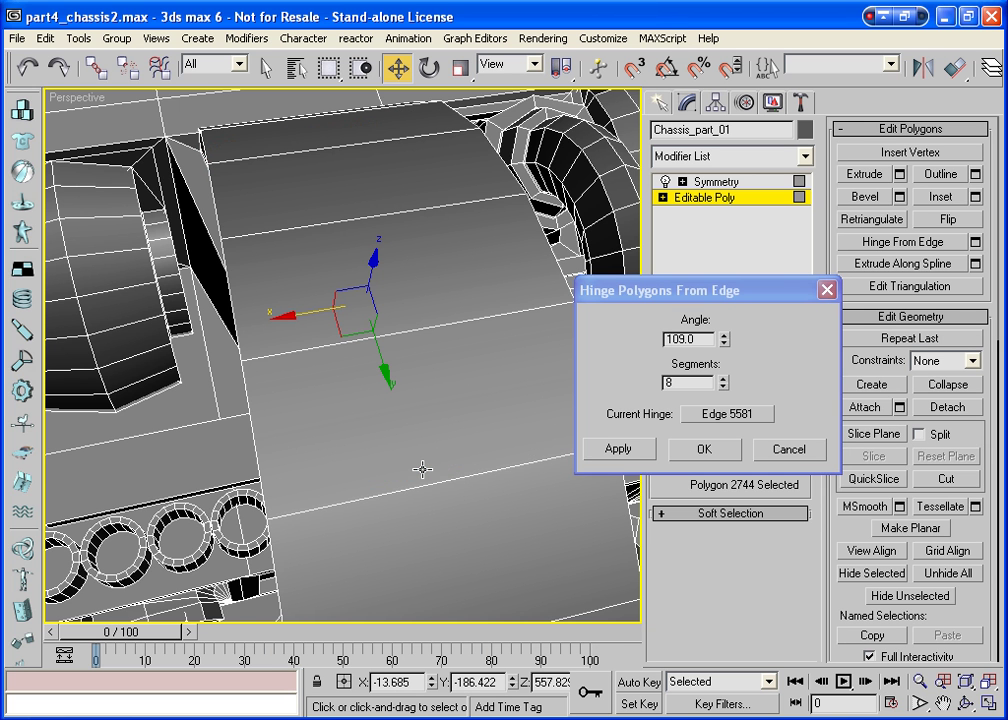
pyautogui.moveTo(724, 343); pyautogui.dragTo(722, 602)
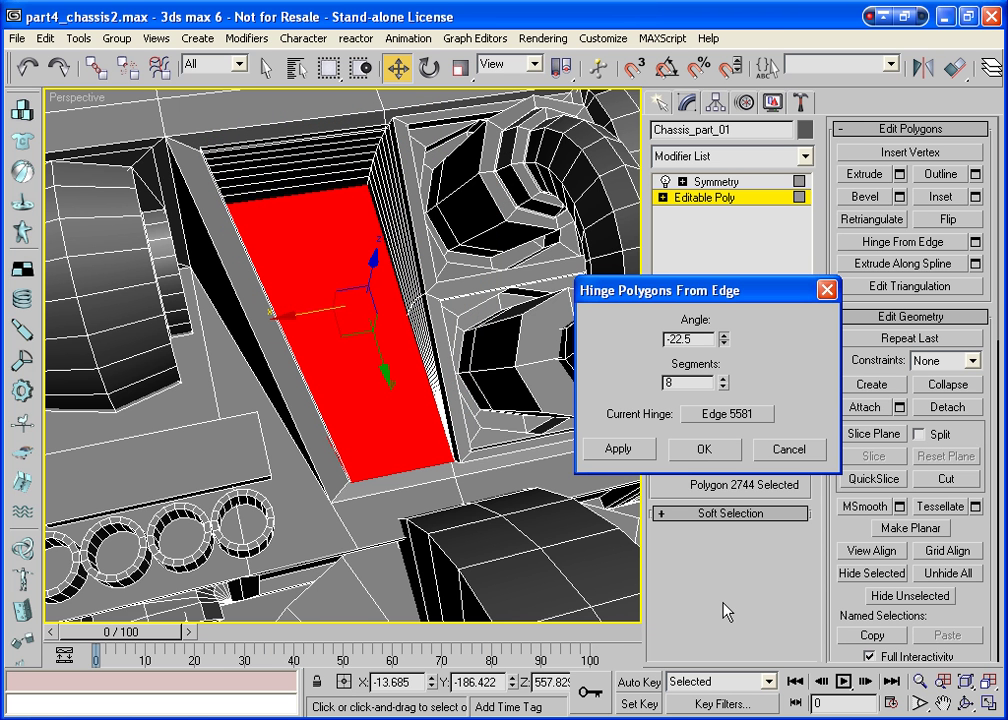
pyautogui.click(724, 387)
pyautogui.click(724, 387)
pyautogui.click(724, 387)
pyautogui.click(724, 387)
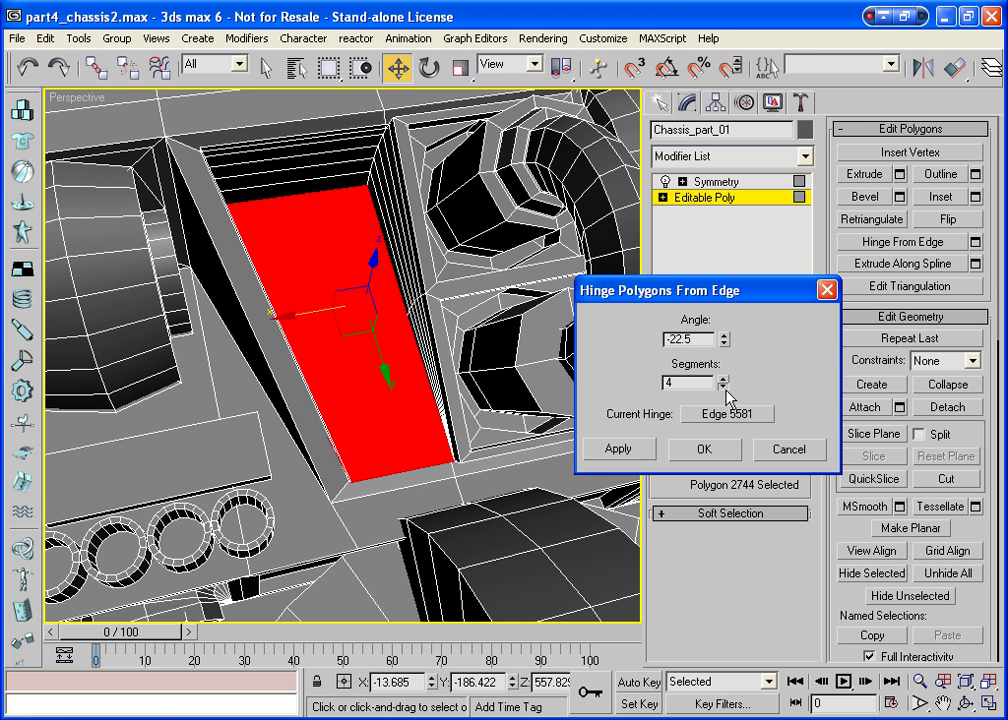
pyautogui.click(724, 387)
pyautogui.click(724, 387)
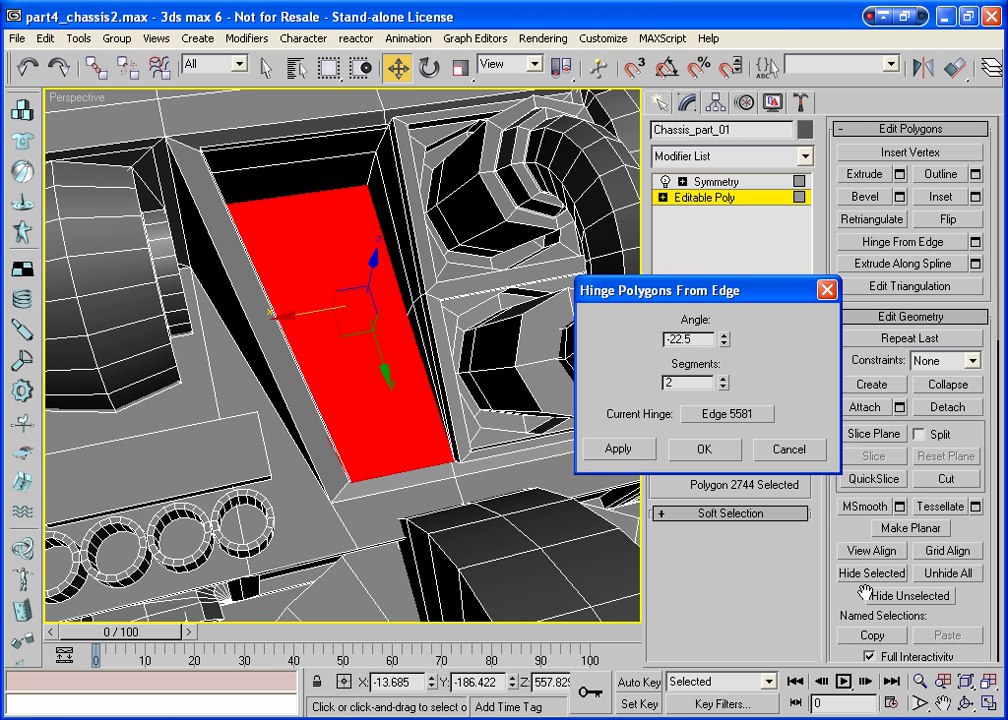
pyautogui.moveTo(371, 337)
pyautogui.keyDown('alt'); pyautogui.mouseDown(button='middle')
pyautogui.moveTo(317, 329)
pyautogui.moveTo(292, 270)
pyautogui.moveTo(368, 271)
pyautogui.moveTo(448, 299)
pyautogui.moveTo(380, 301)
pyautogui.moveTo(400, 346)
pyautogui.moveTo(338, 393)
pyautogui.moveTo(333, 311)
pyautogui.mouseUp(button='middle'); pyautogui.keyUp('alt')
pyautogui.click(705, 452)
# Select the recess's two upper wall polygons
pyautogui.press('w')
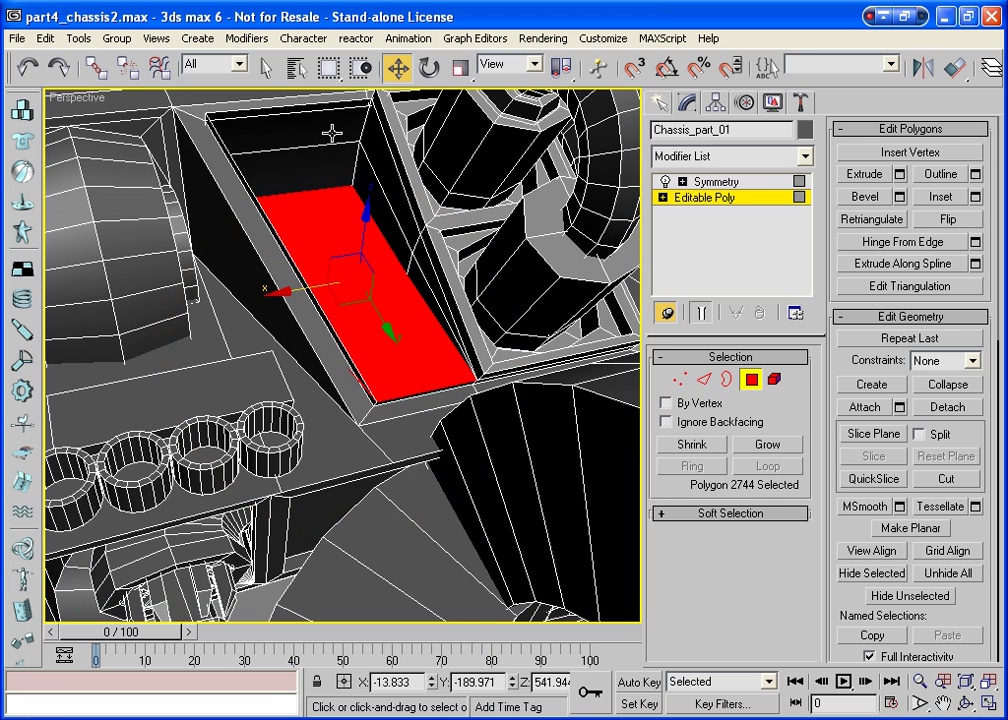
pyautogui.click(331, 133)
pyautogui.keyDown('ctrl'); pyautogui.click(260, 140); pyautogui.keyUp('ctrl')
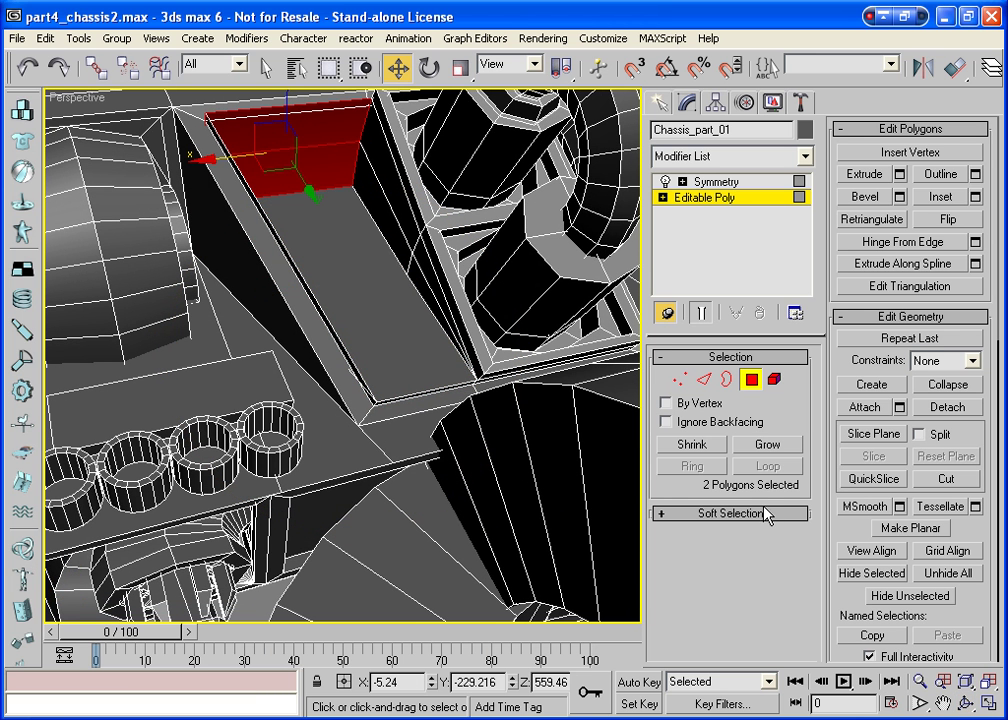
pyautogui.keyDown('alt'); pyautogui.moveTo(349, 326); pyautogui.dragTo(315, 301, button='middle'); pyautogui.keyUp('alt')
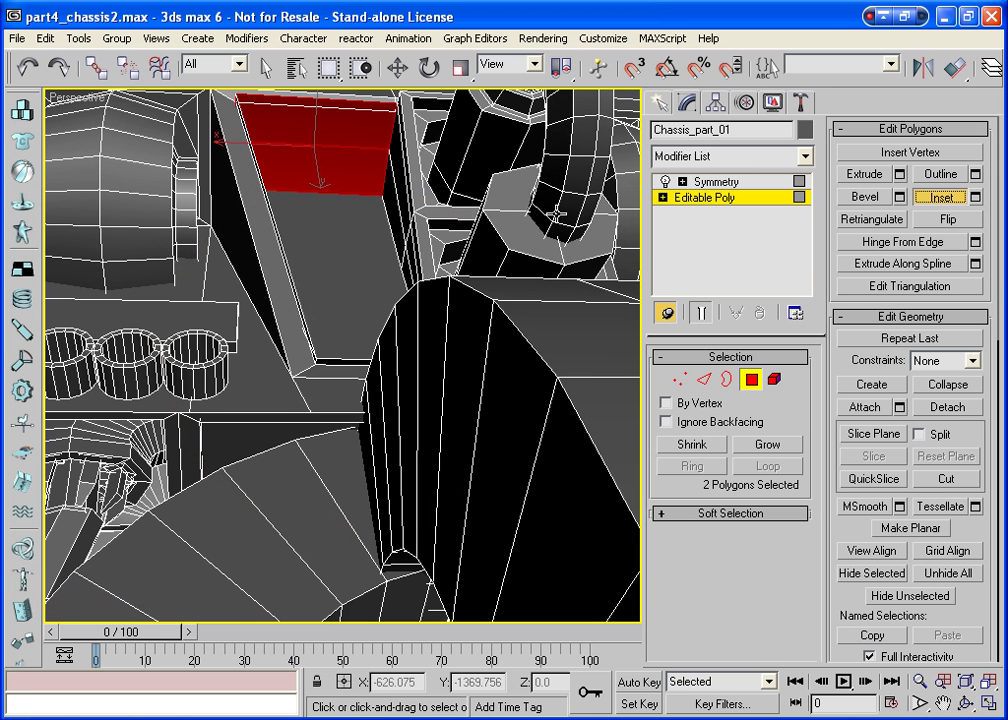
# Inset the two polygons as a group by 3.017, then extrude them -0.001
pyautogui.moveTo(360, 151); pyautogui.dragTo(361, 159)
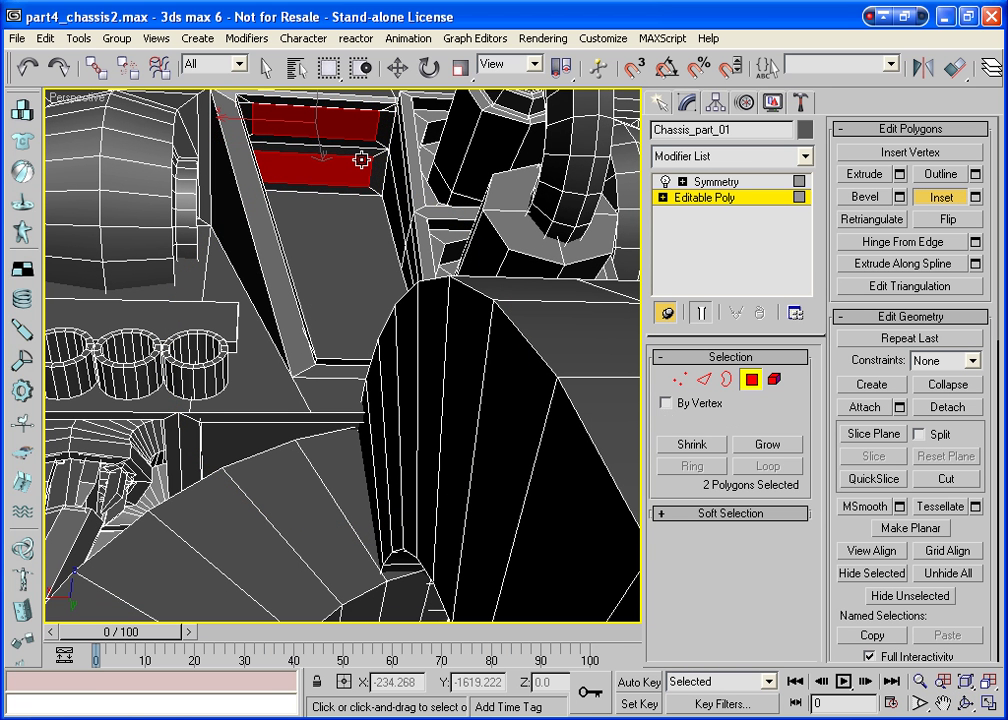
pyautogui.click(976, 197)
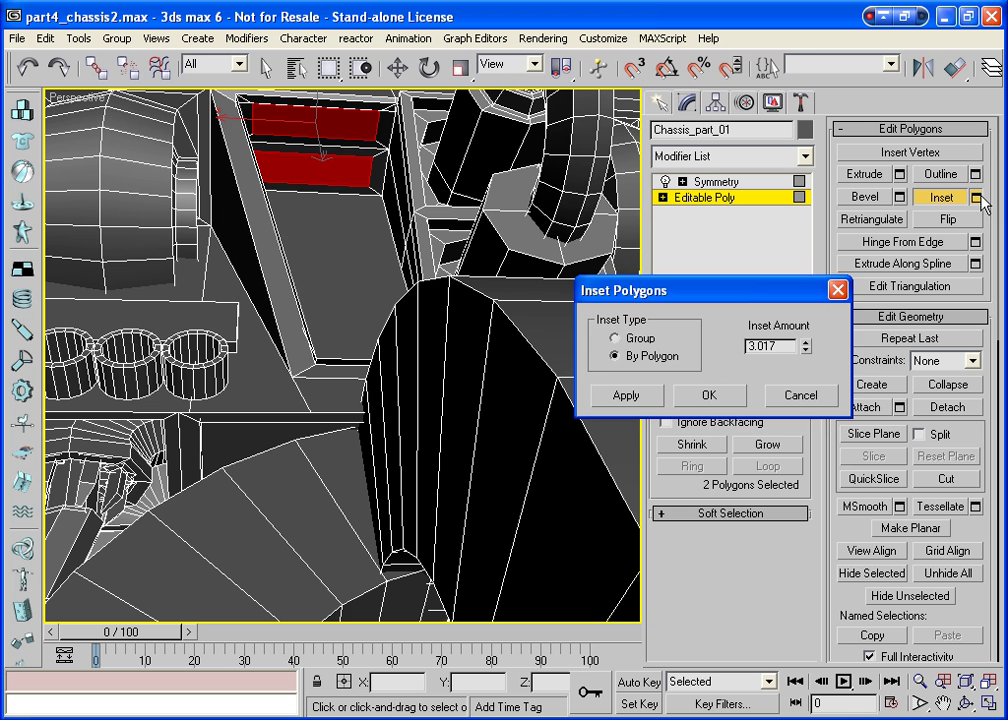
pyautogui.click(801, 396)
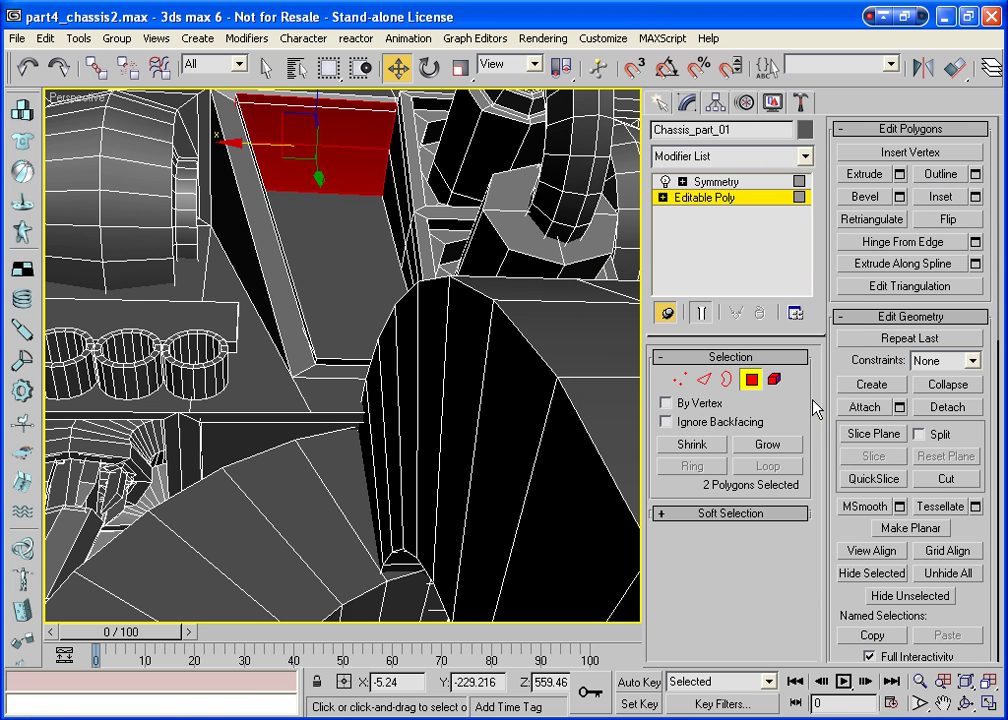
pyautogui.click(976, 197)
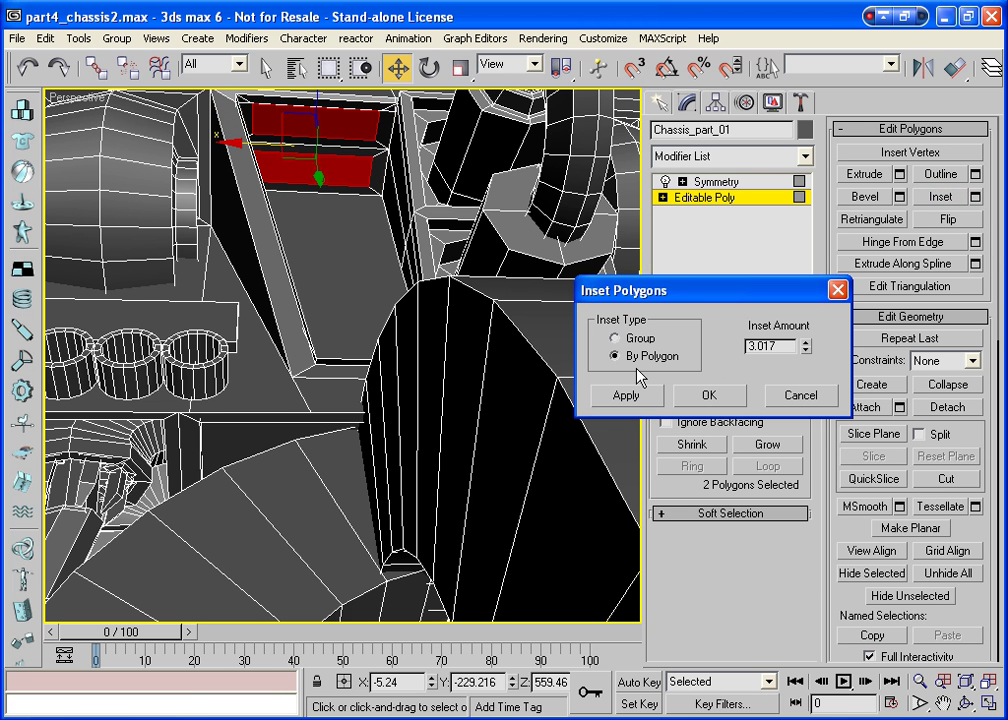
pyautogui.click(614, 338)
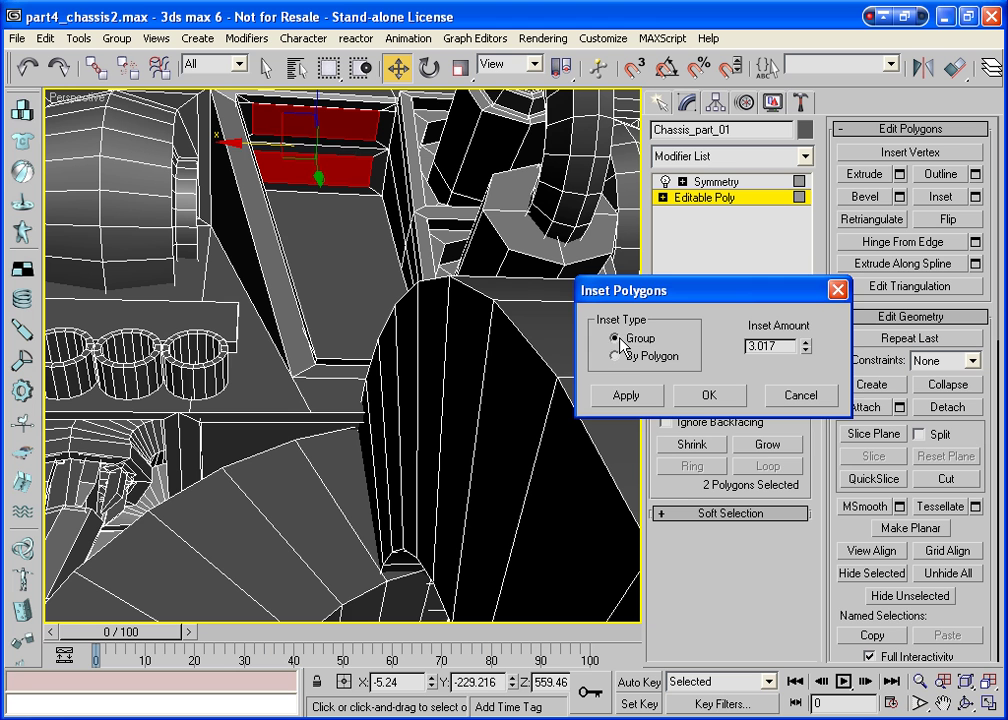
pyautogui.click(706, 396)
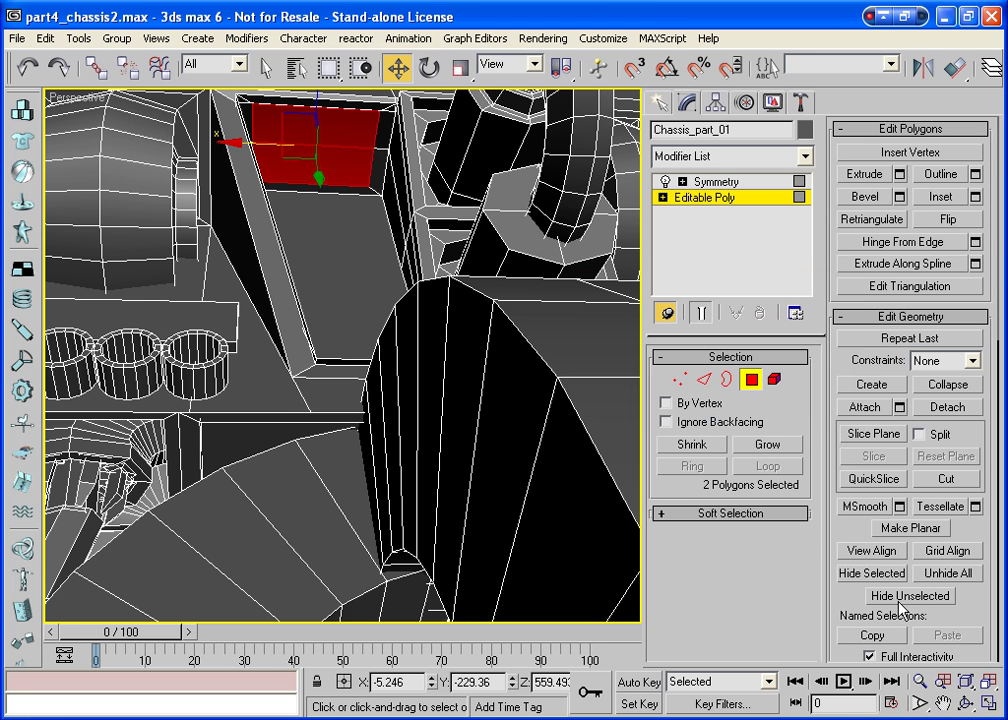
pyautogui.click(899, 174)
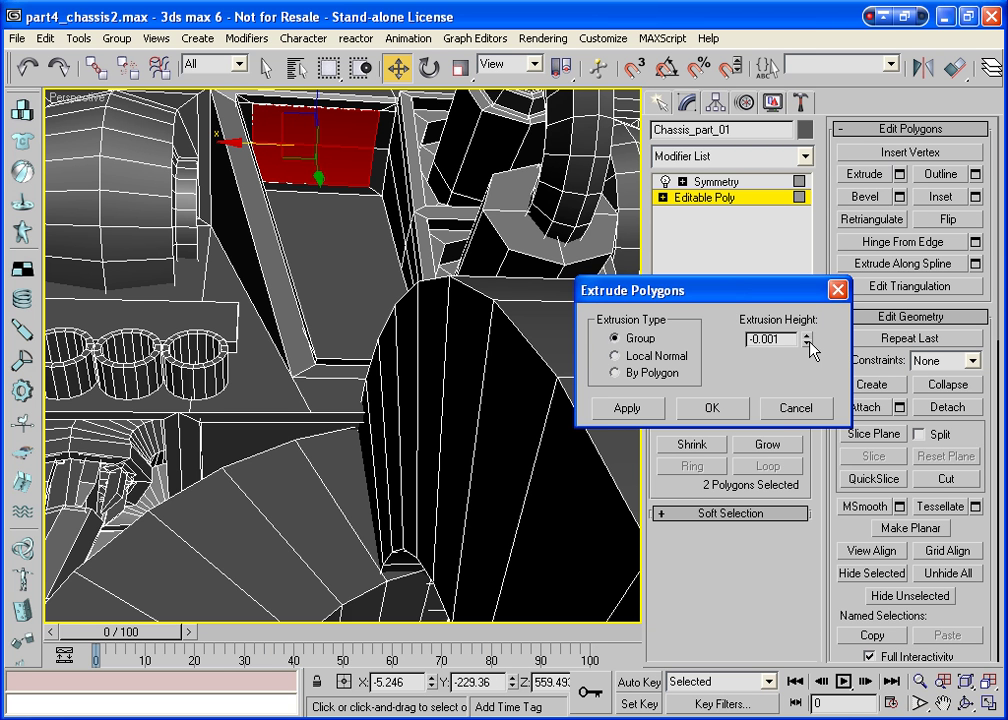
pyautogui.click(711, 407)
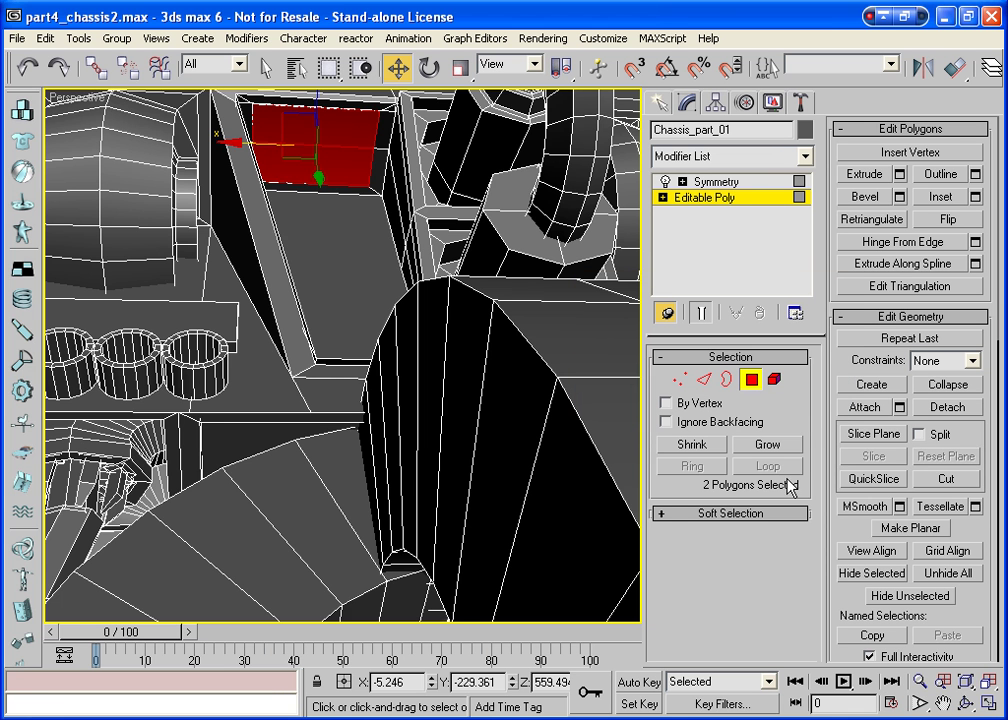
# Orbit around the recess, slide the two inset polygons along Y, and toggle smooth shading
pyautogui.hotkey('shift', 'z')
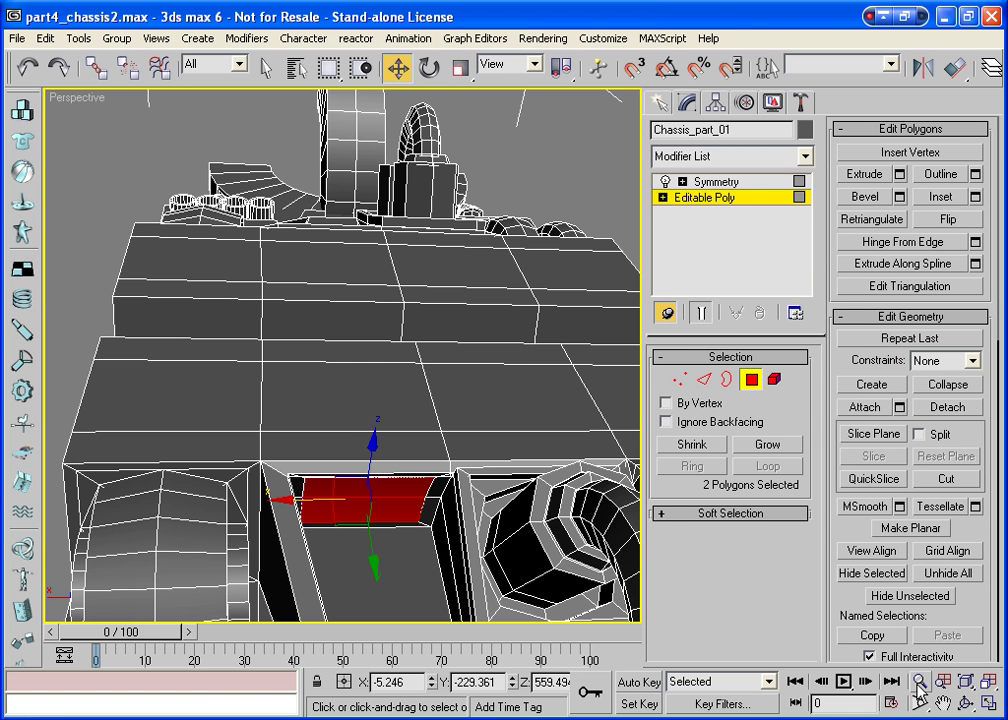
pyautogui.click(965, 703)
pyautogui.moveTo(414, 370)
pyautogui.mouseDown()
pyautogui.moveTo(527, 347)
pyautogui.moveTo(481, 314)
pyautogui.moveTo(514, 350)
pyautogui.moveTo(396, 369)
pyautogui.mouseUp()
pyautogui.press('w')
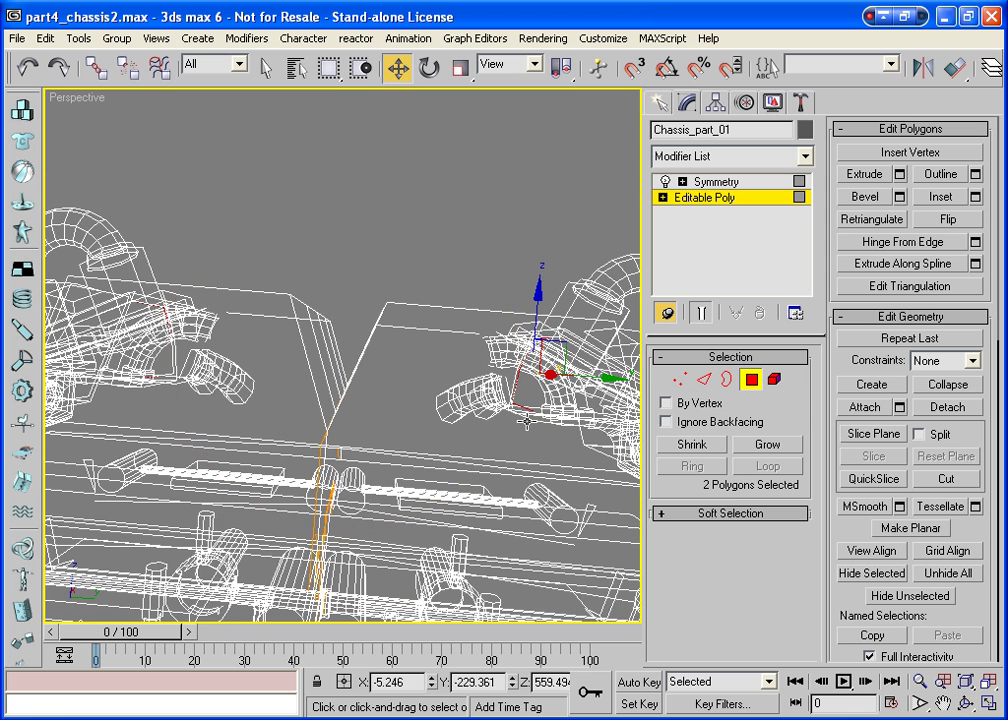
pyautogui.moveTo(612, 378)
pyautogui.mouseDown()
pyautogui.moveTo(434, 371)
pyautogui.moveTo(452, 414)
pyautogui.mouseUp()
pyautogui.press('F3')
pyautogui.press('F3')
# Leave polygon editing, zoom extents, and orbit the Perspective view around the chassis from several angles
pyautogui.click(751, 379)
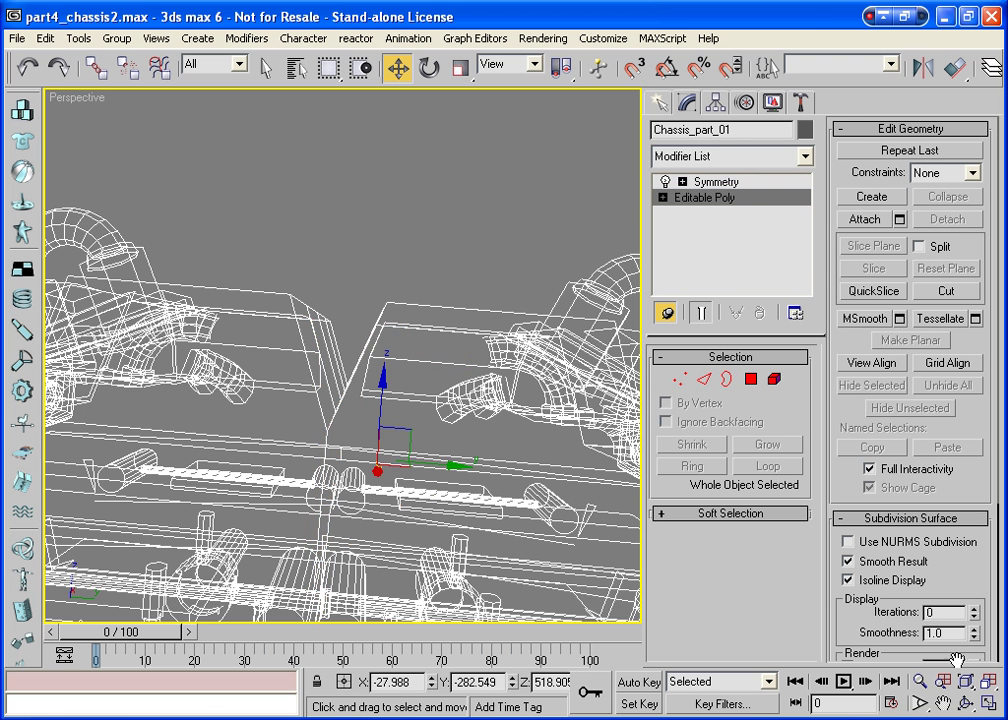
pyautogui.press('z')
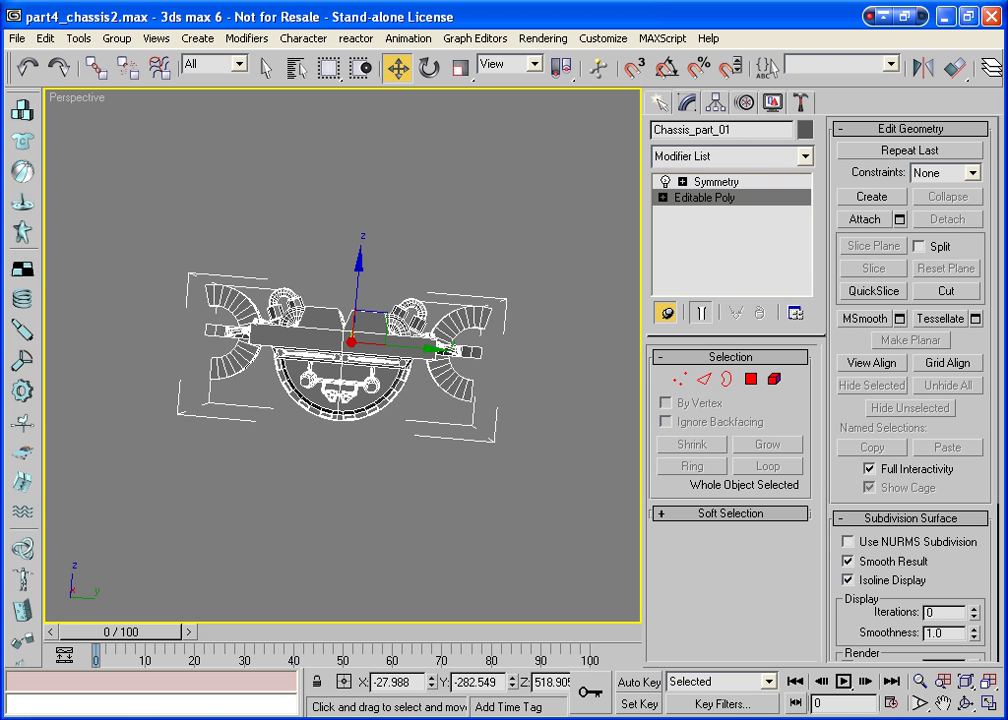
pyautogui.click(965, 703)
pyautogui.moveTo(270, 327)
pyautogui.mouseDown()
pyautogui.moveTo(184, 372)
pyautogui.moveTo(137, 376)
pyautogui.moveTo(112, 290)
pyautogui.moveTo(133, 461)
pyautogui.moveTo(258, 484)
pyautogui.moveTo(349, 446)
pyautogui.moveTo(274, 354)
pyautogui.moveTo(515, 412)
pyautogui.moveTo(553, 395)
pyautogui.moveTo(556, 378)
pyautogui.moveTo(440, 370)
pyautogui.moveTo(289, 392)
pyautogui.mouseUp()
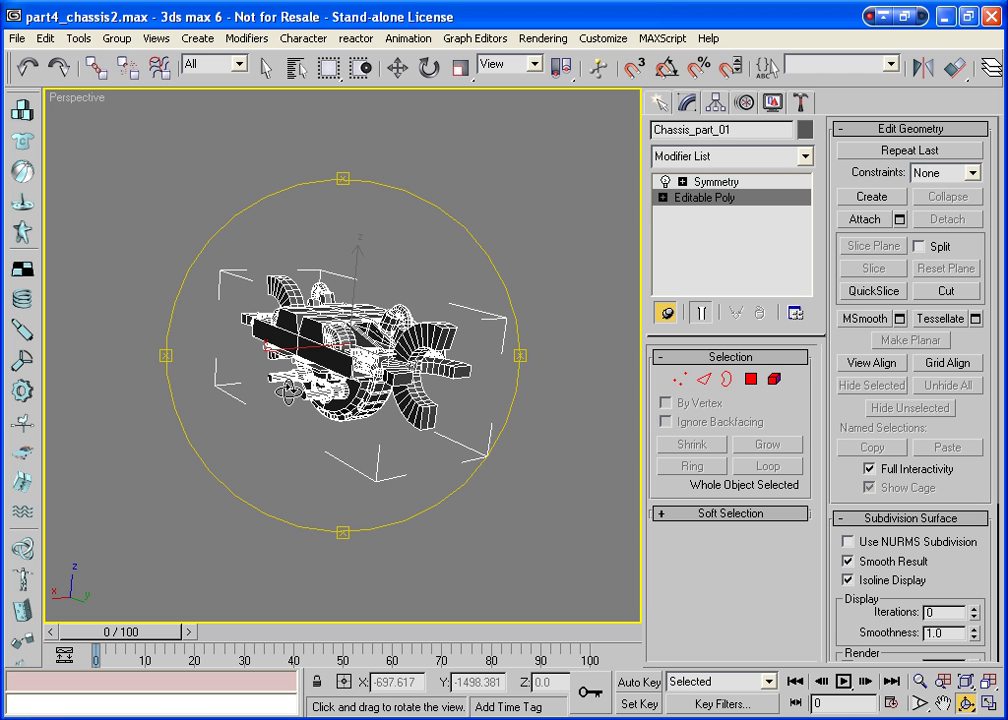
pyautogui.moveTo(289, 392)
pyautogui.mouseDown()
pyautogui.moveTo(227, 308)
pyautogui.moveTo(195, 344)
pyautogui.mouseUp()
pyautogui.moveTo(190, 407)
pyautogui.mouseDown()
pyautogui.moveTo(265, 370)
pyautogui.moveTo(140, 383)
pyautogui.moveTo(157, 409)
pyautogui.moveTo(235, 397)
pyautogui.moveTo(236, 378)
pyautogui.moveTo(245, 398)
pyautogui.moveTo(318, 395)
pyautogui.moveTo(333, 433)
pyautogui.mouseUp()
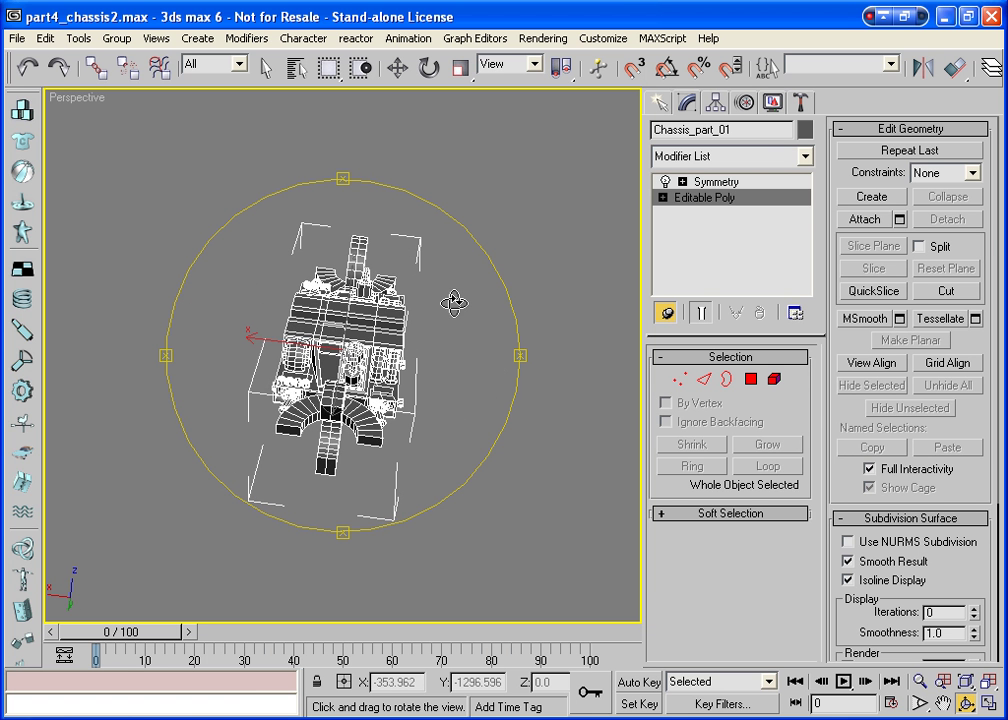
pyautogui.moveTo(423, 430)
pyautogui.mouseDown()
pyautogui.moveTo(373, 404)
pyautogui.moveTo(268, 310)
pyautogui.mouseUp()
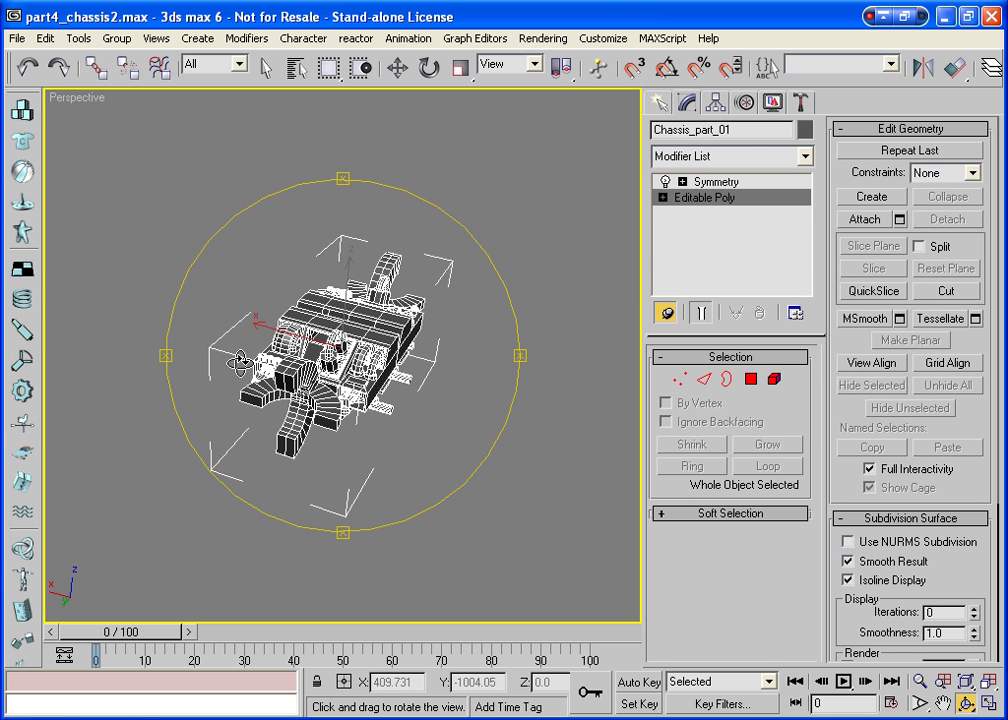
pyautogui.moveTo(224, 323)
pyautogui.mouseDown()
pyautogui.moveTo(380, 392)
pyautogui.moveTo(659, 402)
pyautogui.moveTo(281, 388)
pyautogui.mouseUp()
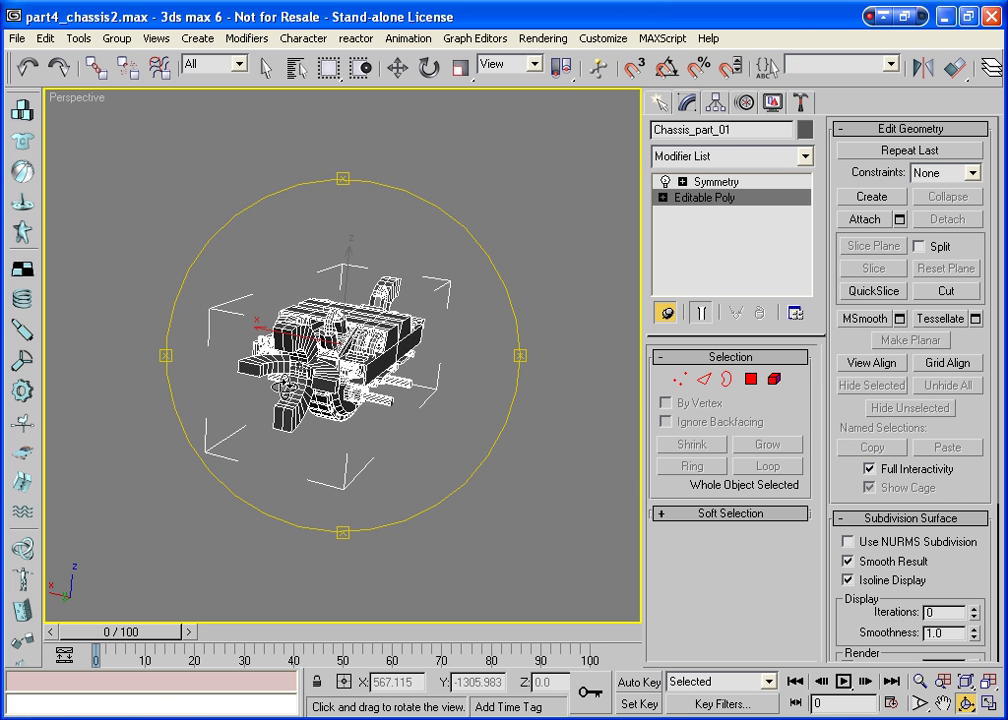